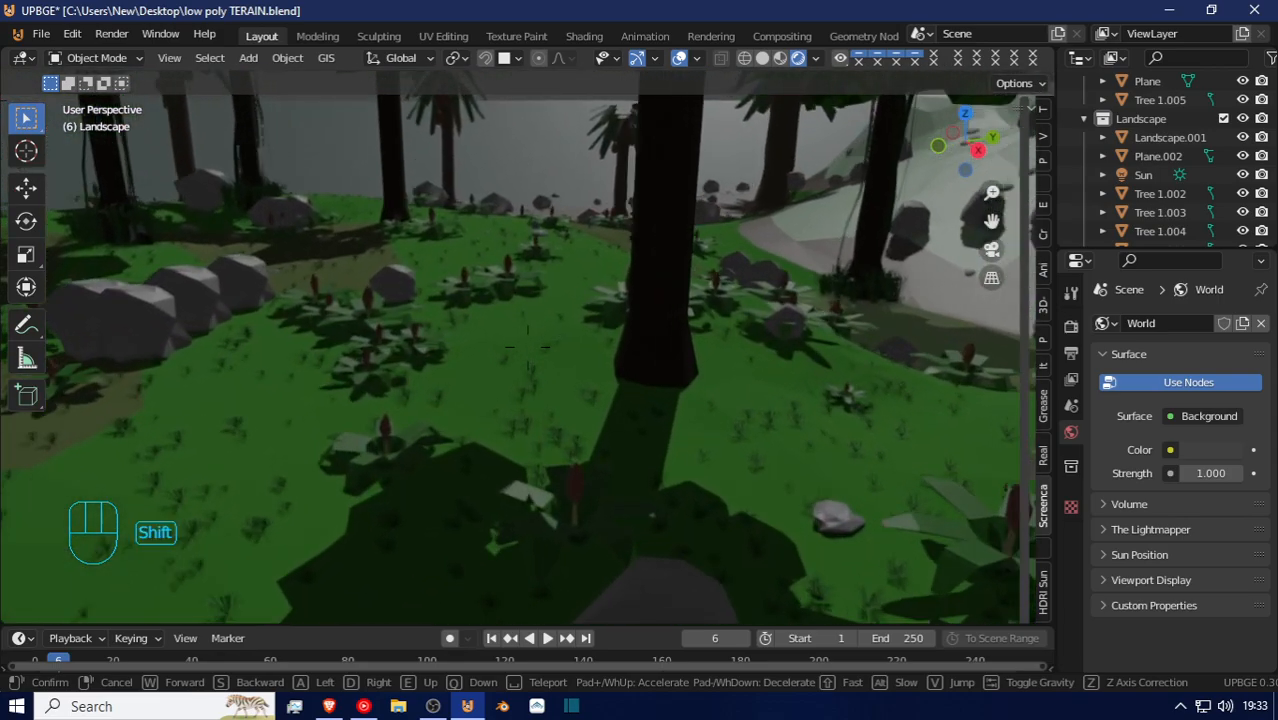
# Walk through the low-poly terrain to inspect its trees and rocks, and select the grey rock beside the separate row of trees
pyautogui.press('w')
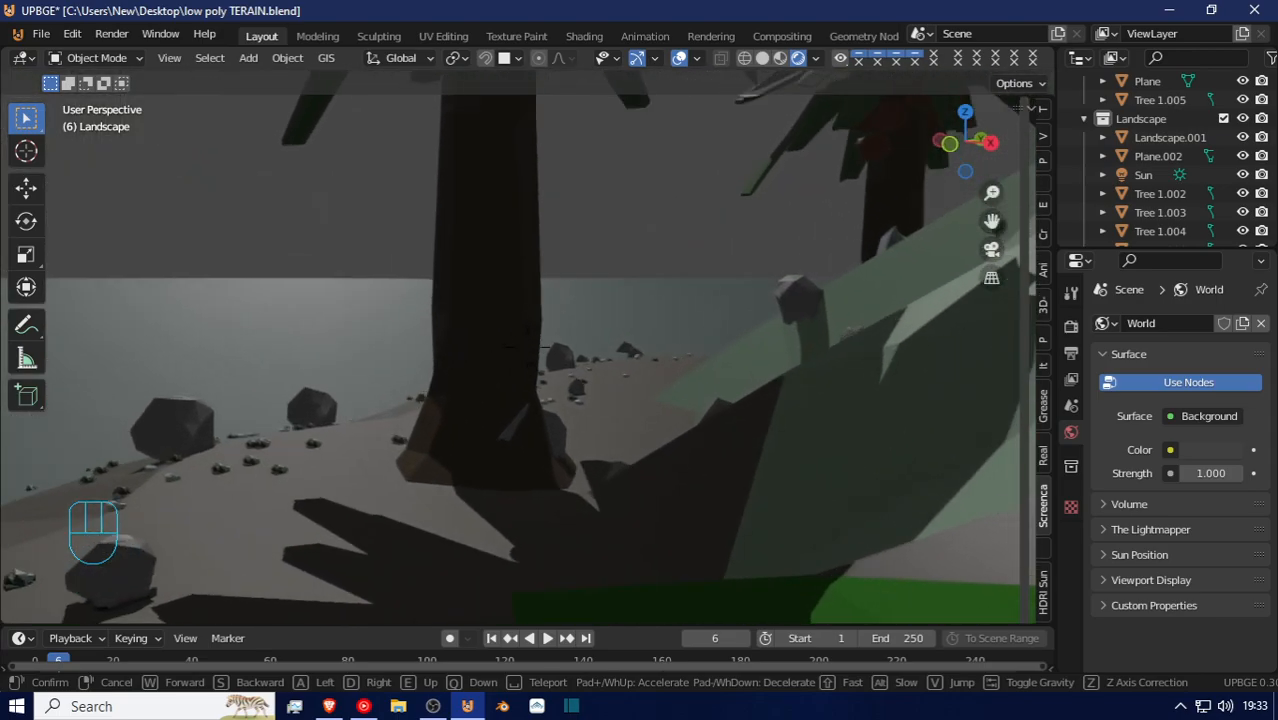
pyautogui.press('w')
pyautogui.press('w')
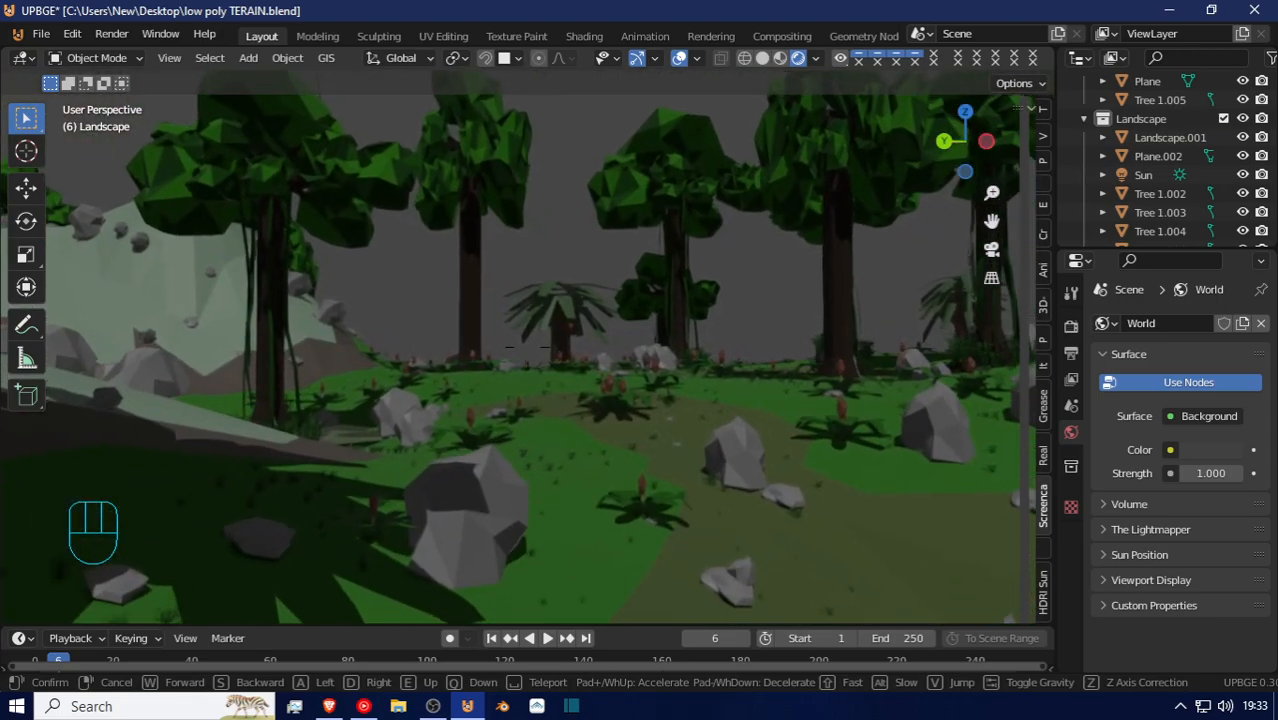
pyautogui.press('shift')
pyautogui.press('w')
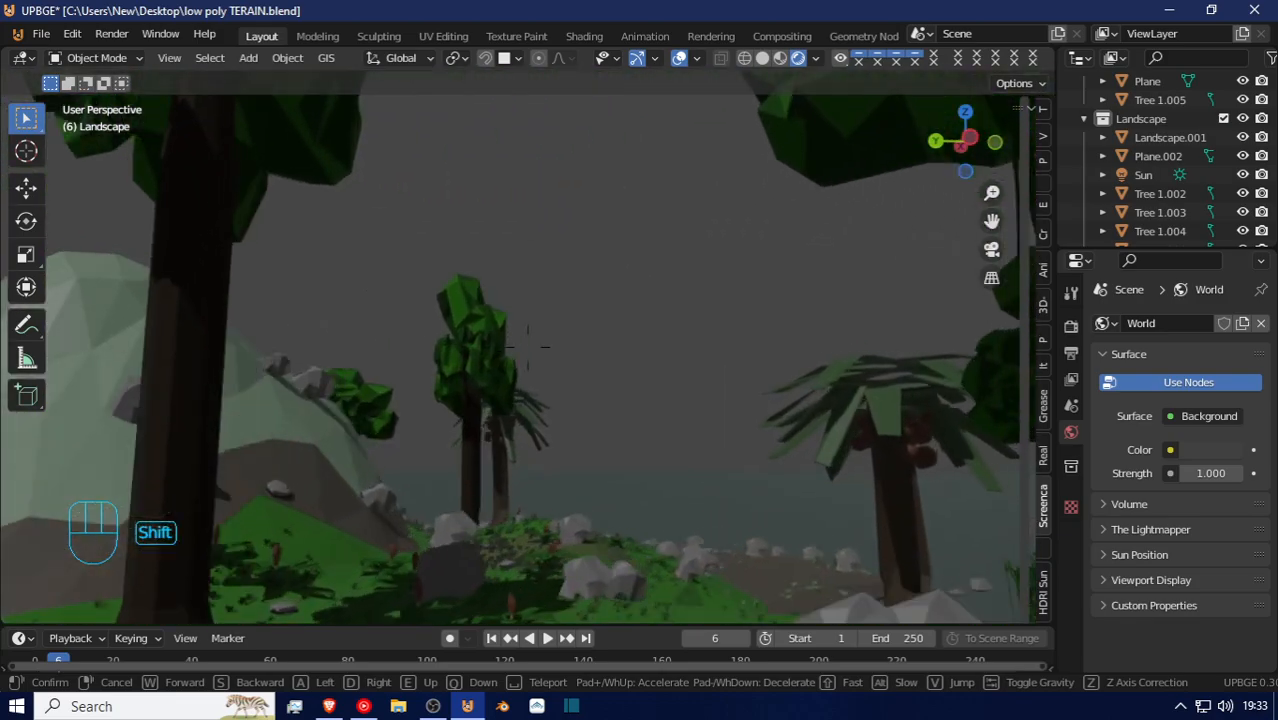
pyautogui.press('shift')
pyautogui.press('w')
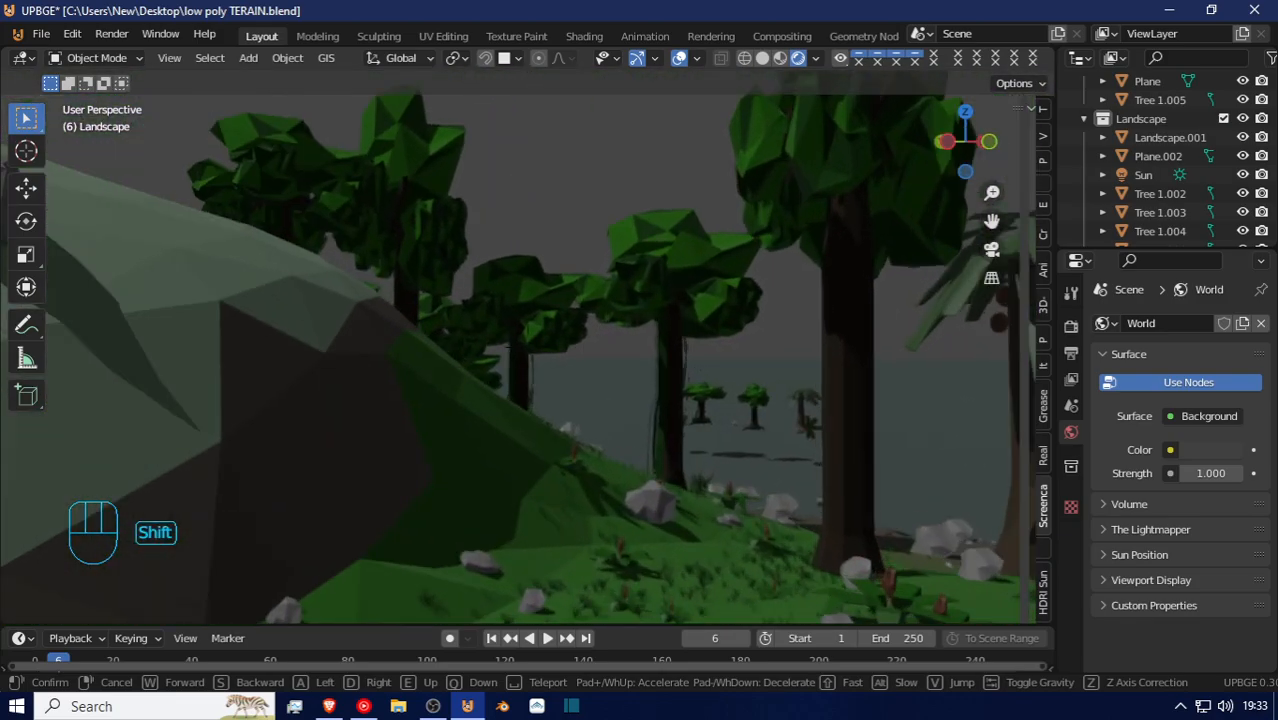
pyautogui.press('w')
pyautogui.press('shift')
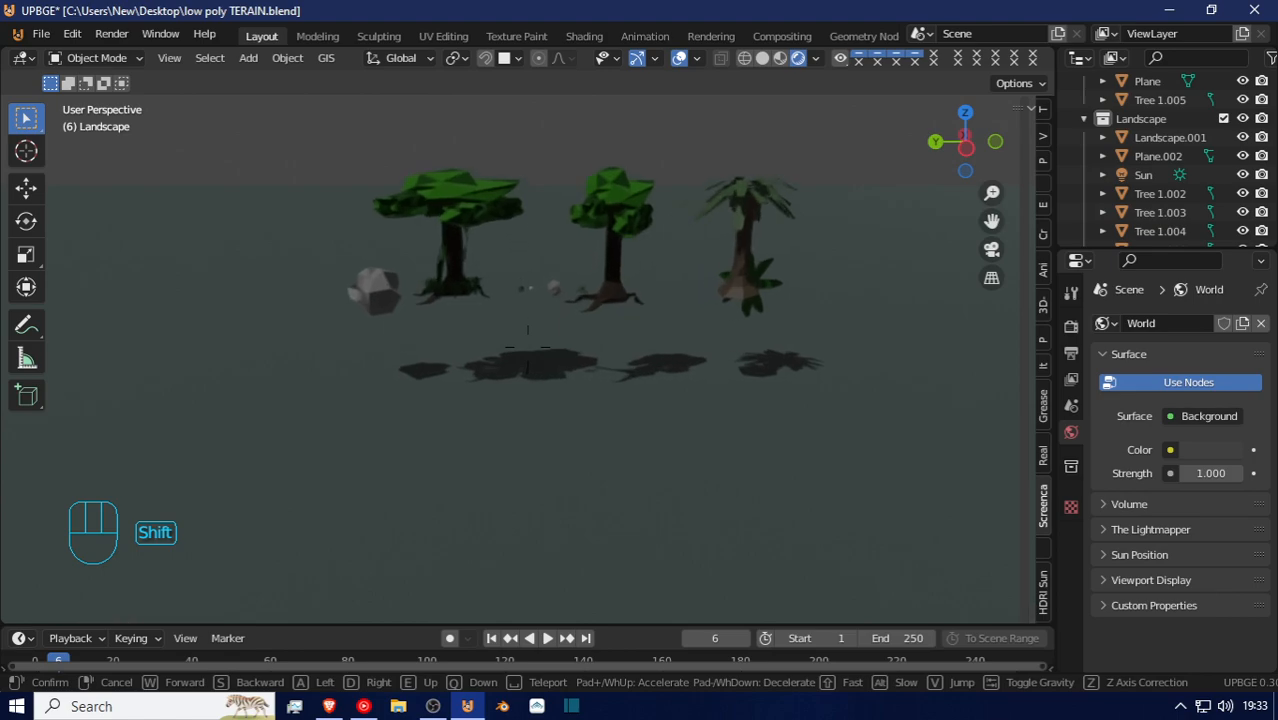
pyautogui.press('w')
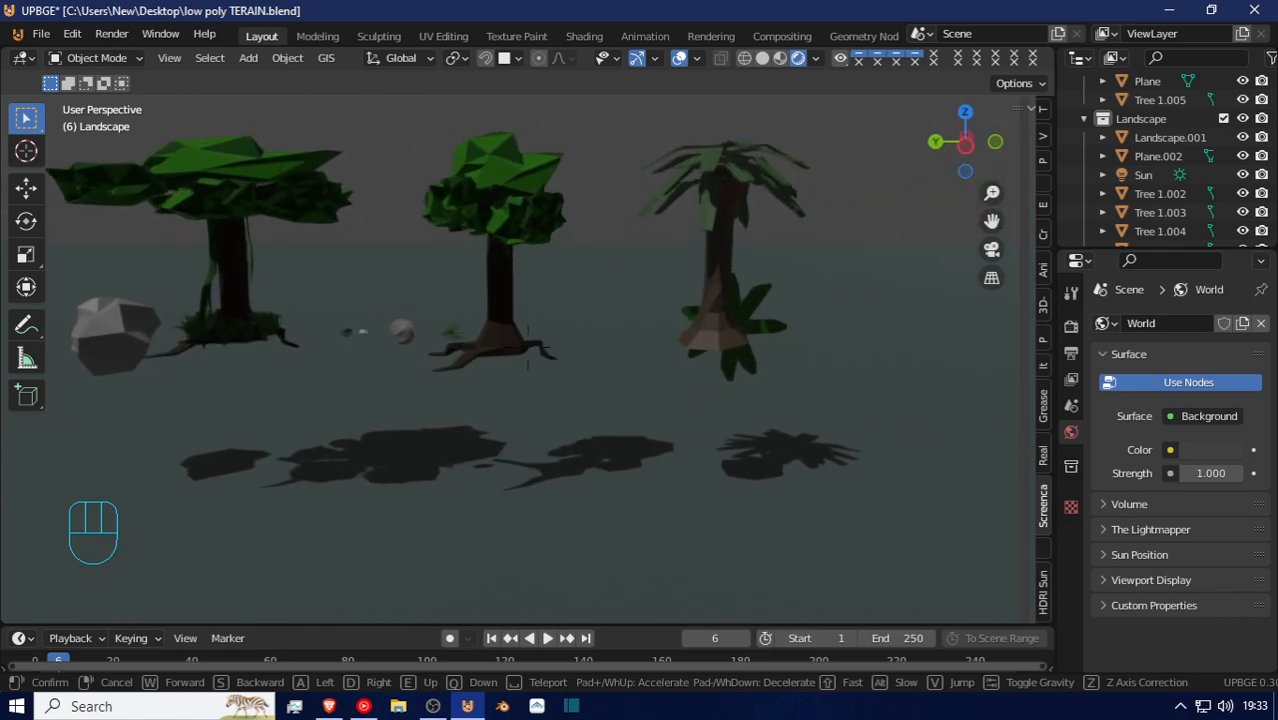
pyautogui.press('w')
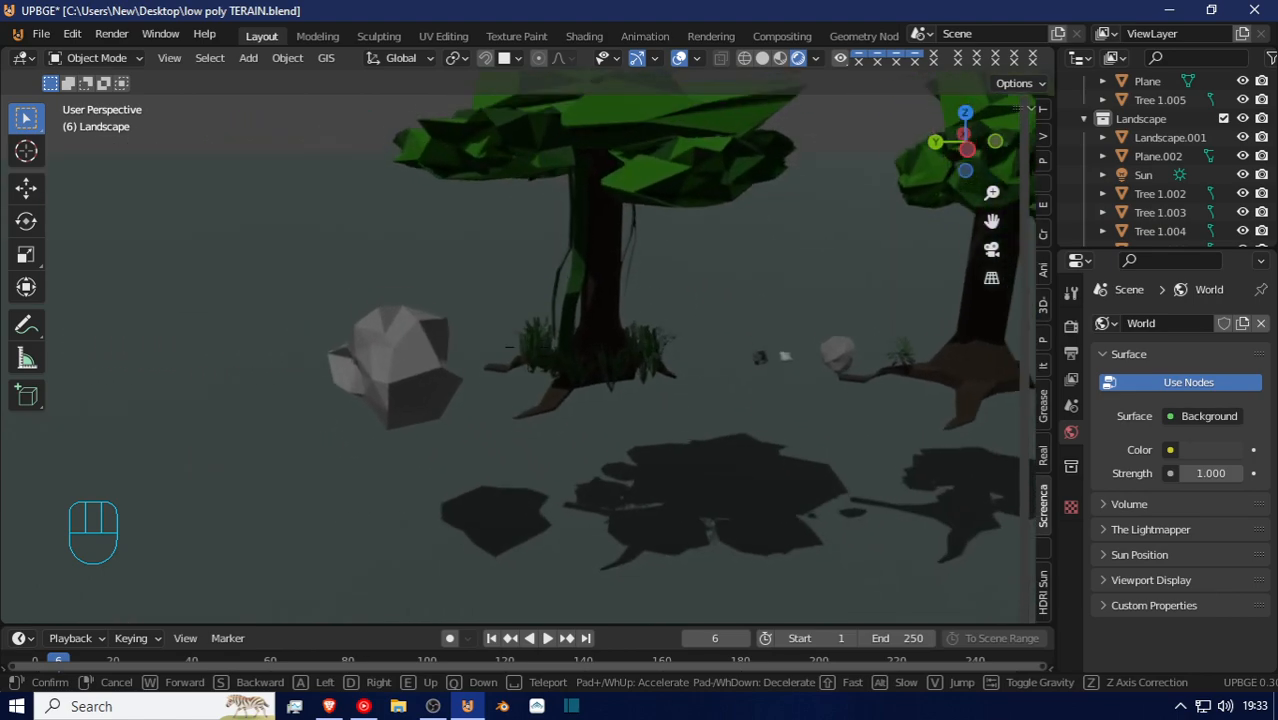
pyautogui.click(533, 345)
pyautogui.click(558, 340)
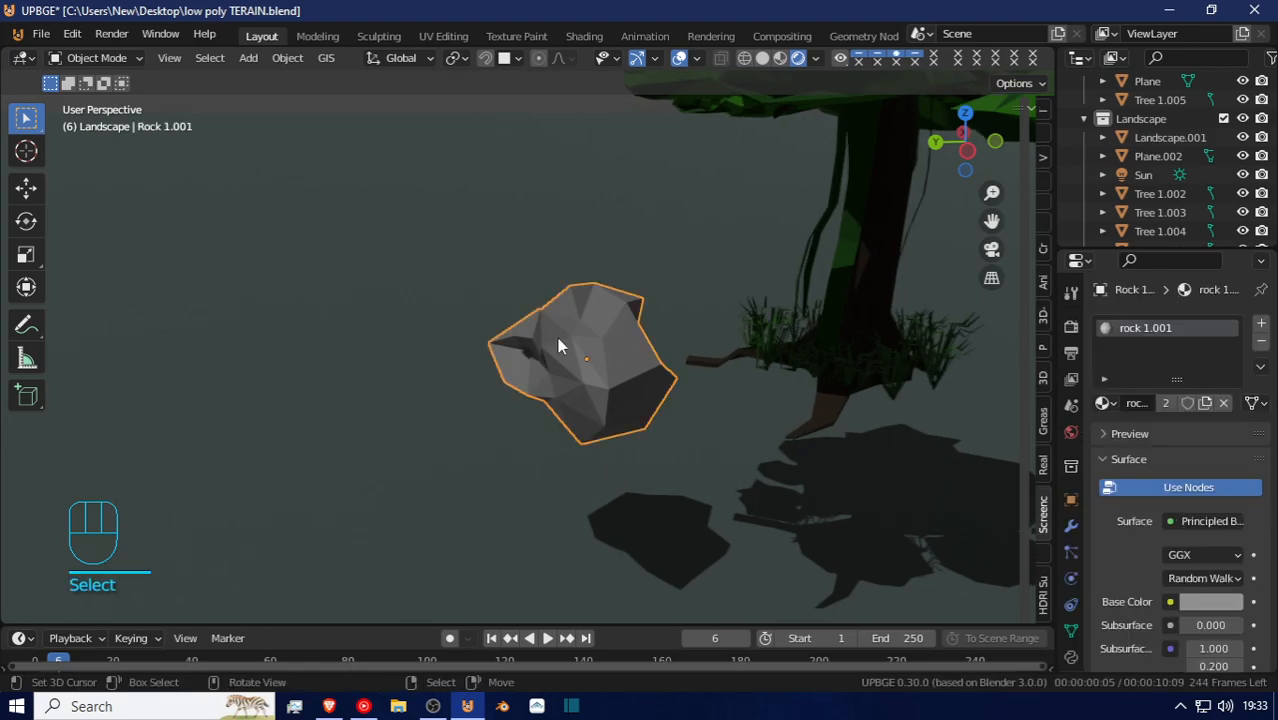
# Examine the separate row of tree, rock and plant models, and view the forested terrain from above the hill
pyautogui.hotkey('shift', 'f')
pyautogui.press('d')
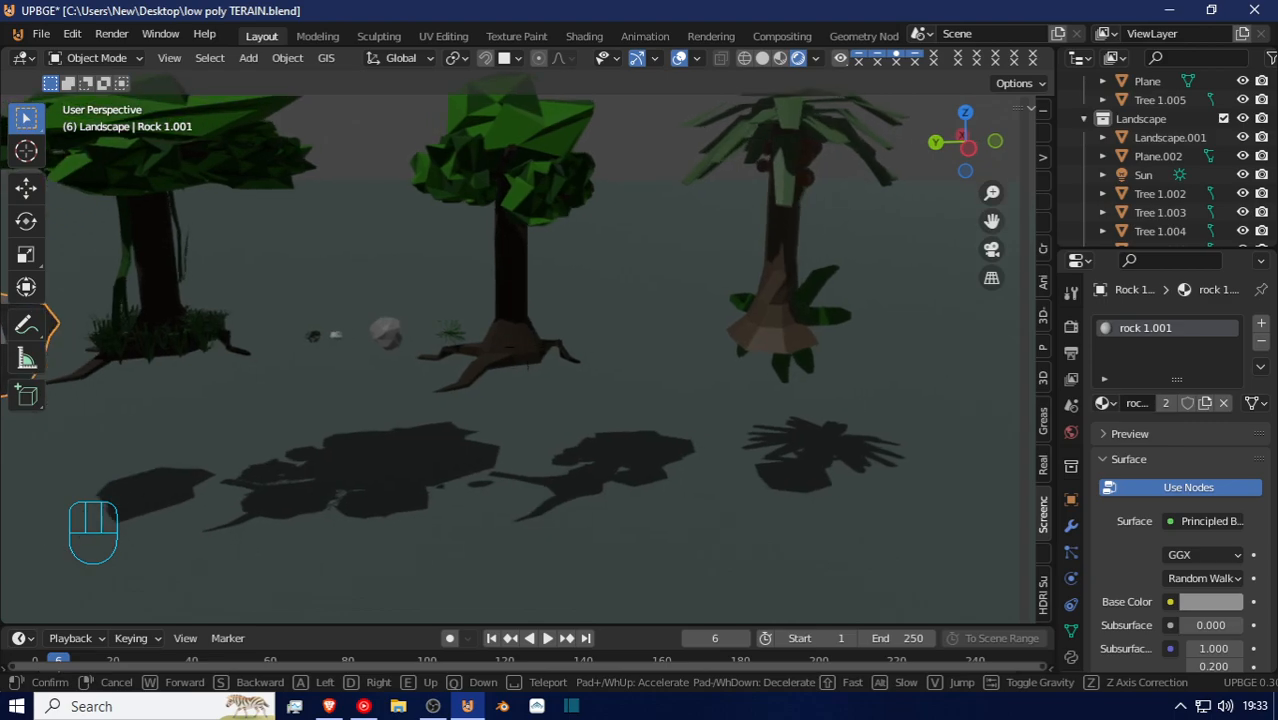
pyautogui.click(528, 348)
pyautogui.hotkey('shift', 'f')
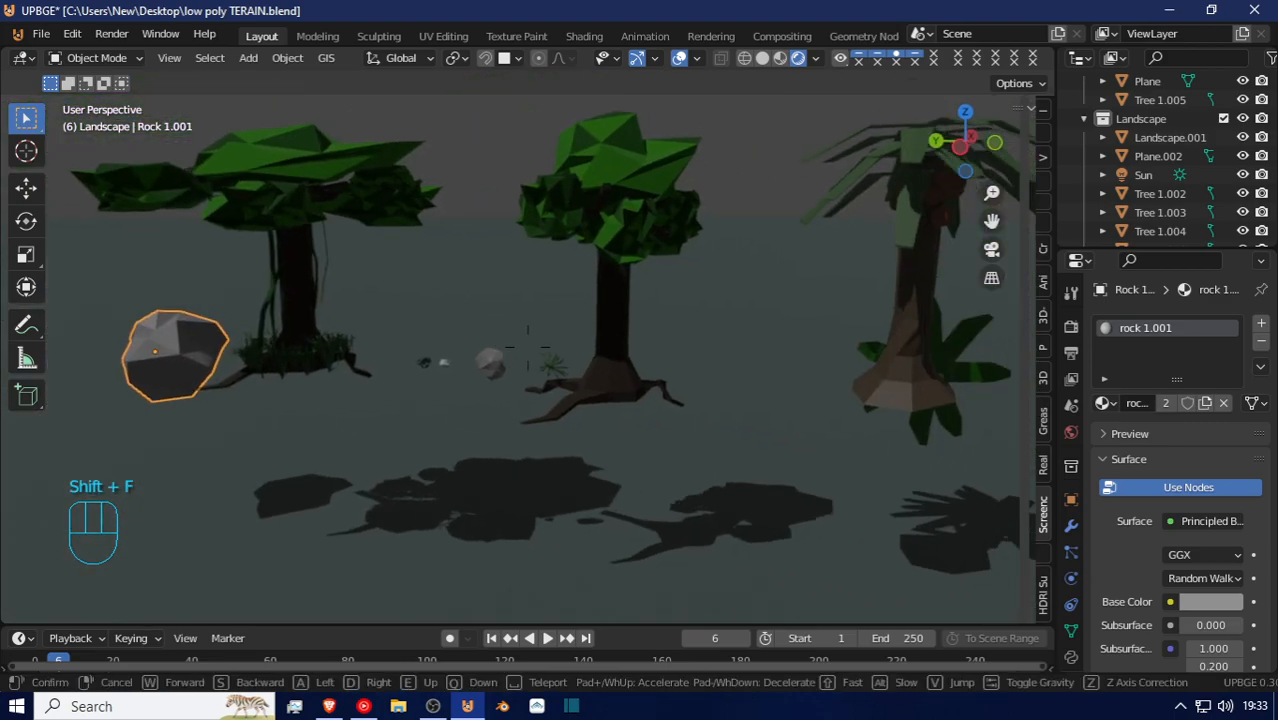
pyautogui.press('a')
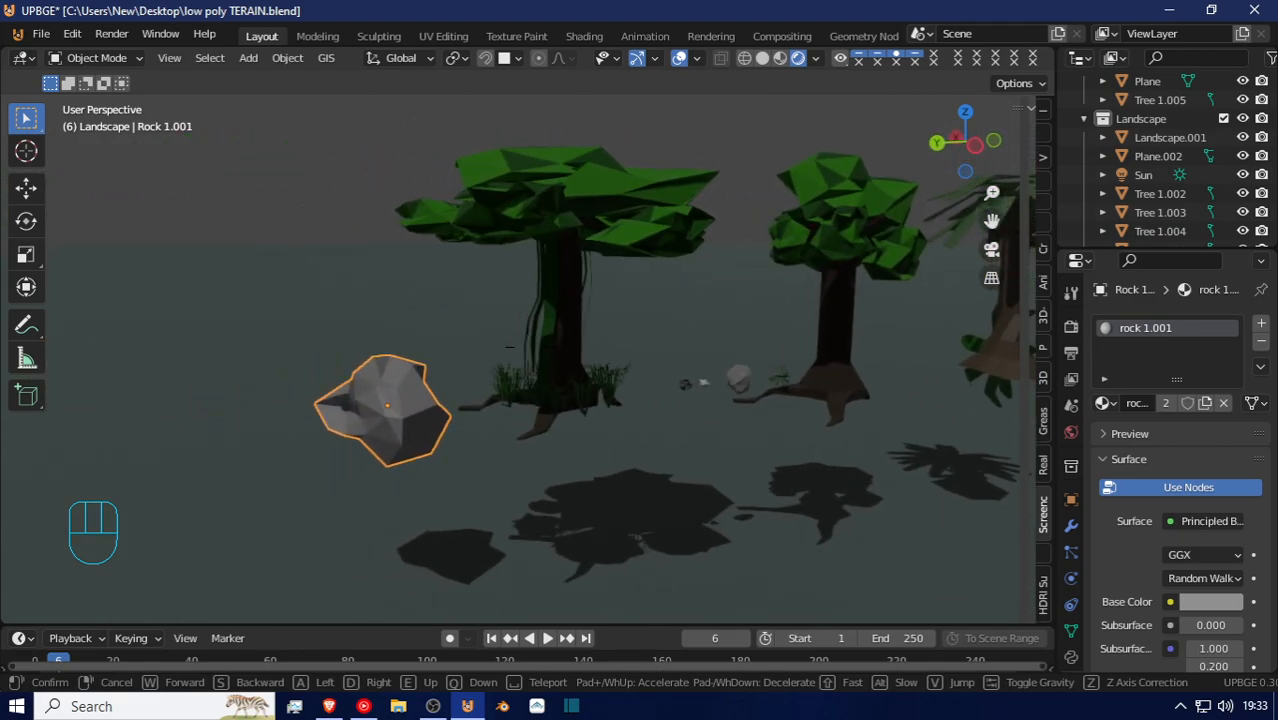
pyautogui.press('w')
pyautogui.press('shift')
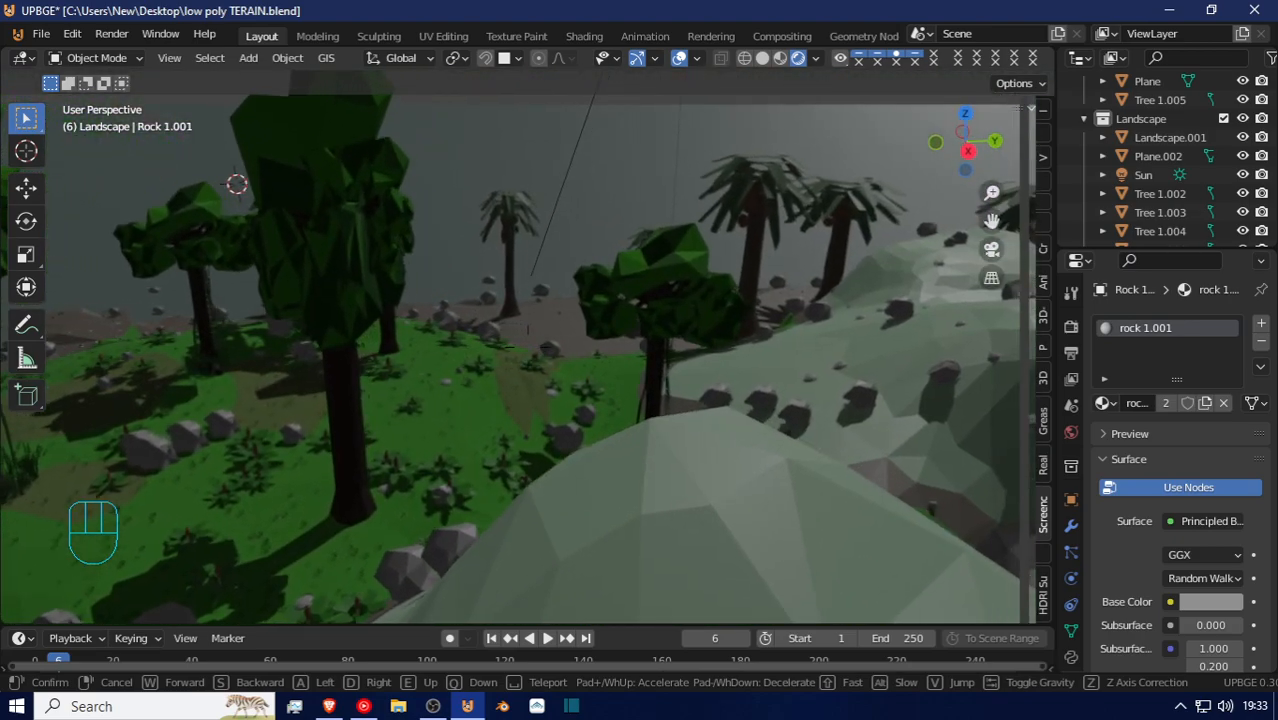
pyautogui.click(527, 346)
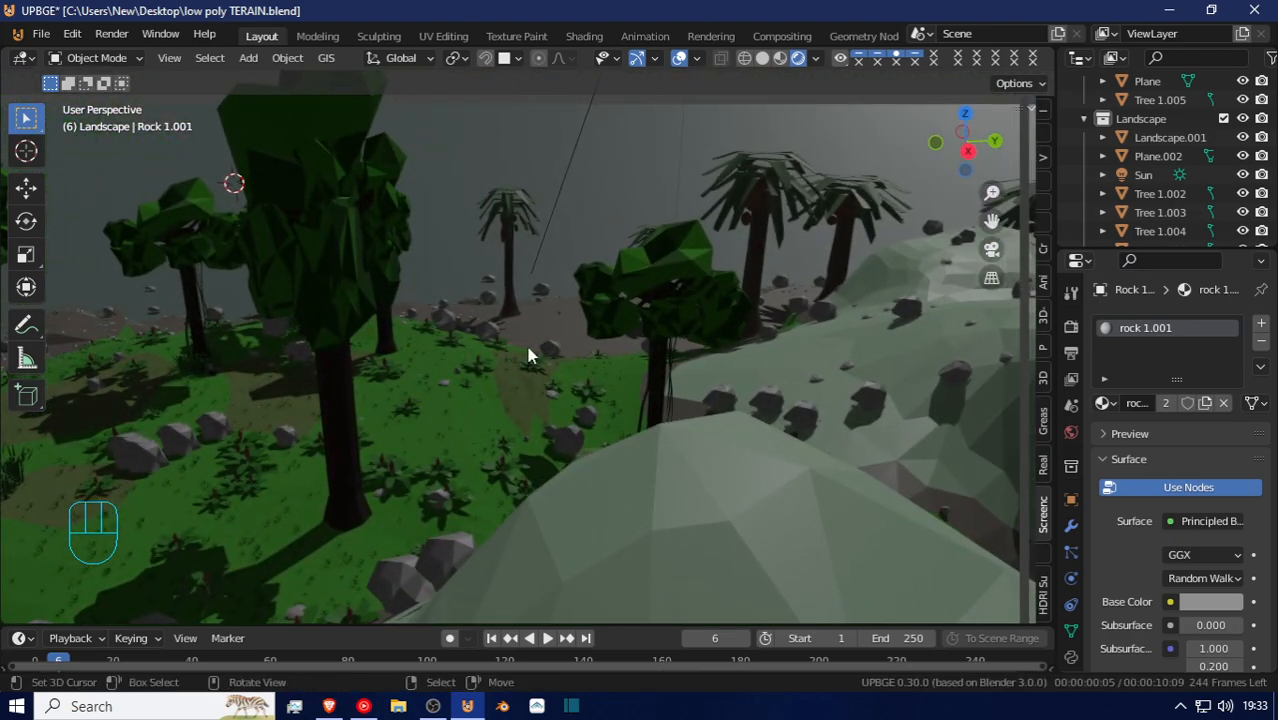
# Select every object in the scene and hide them all
pyautogui.press('a')
pyautogui.press('a')
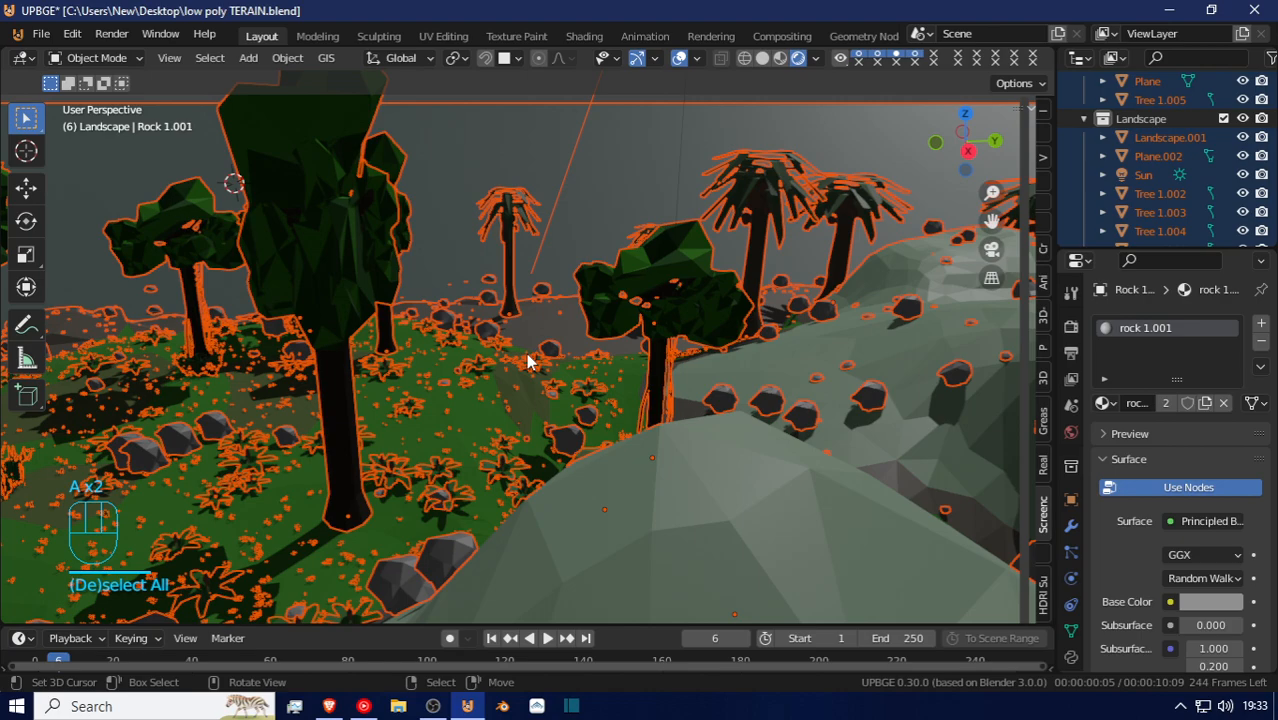
pyautogui.press('h')
# Reset the 3D cursor to the world origin and add a cube mesh there
pyautogui.hotkey('shift', 'a')
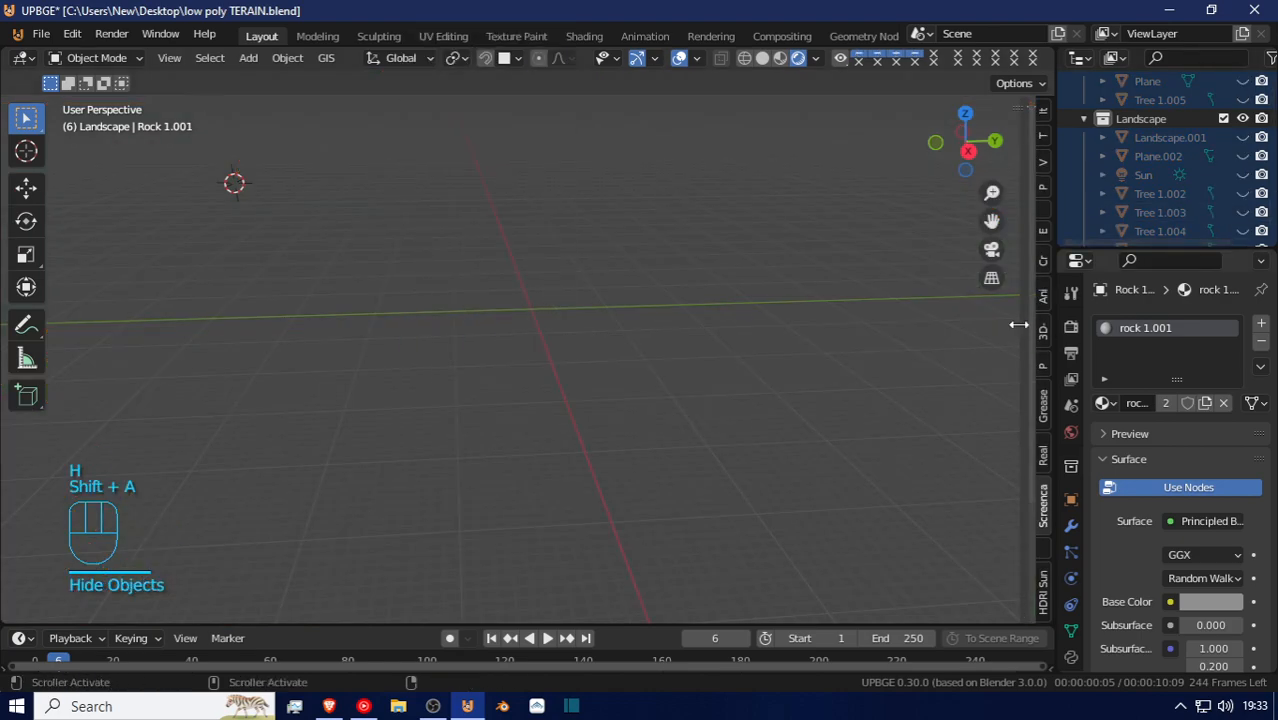
pyautogui.hotkey('shift', 'c')
pyautogui.hotkey('shift', 'a')
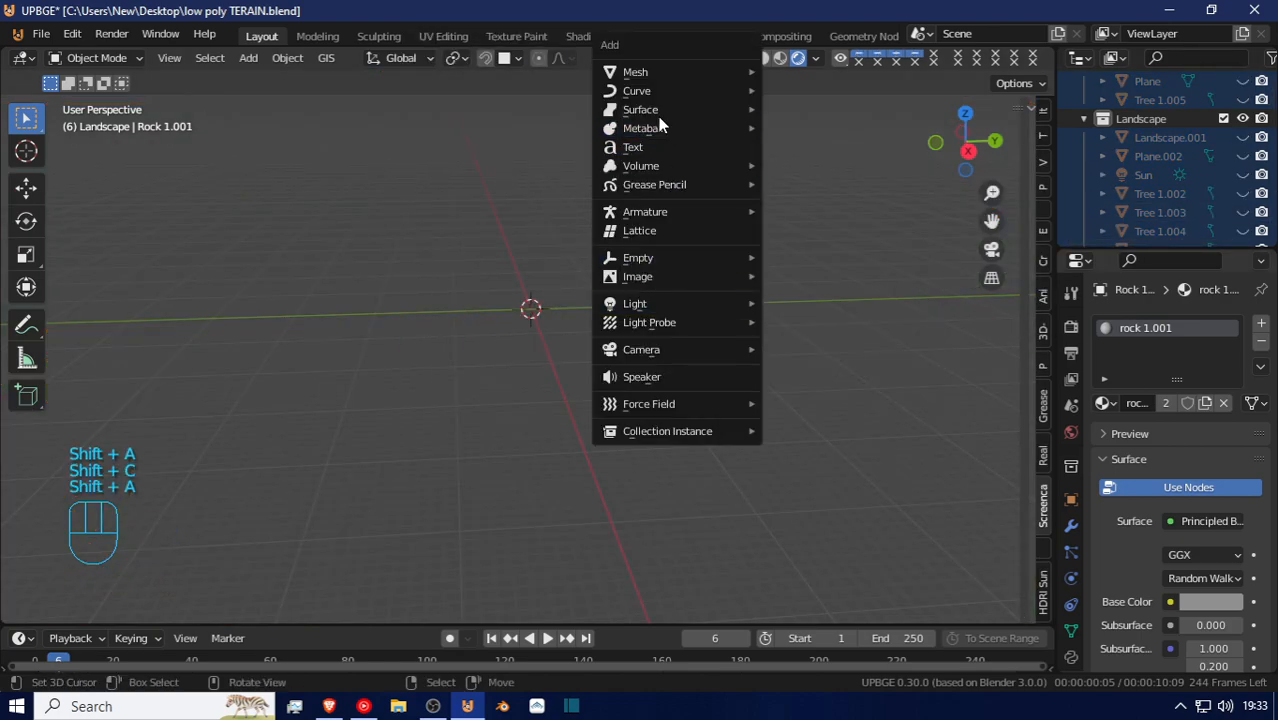
pyautogui.moveTo(643, 74)
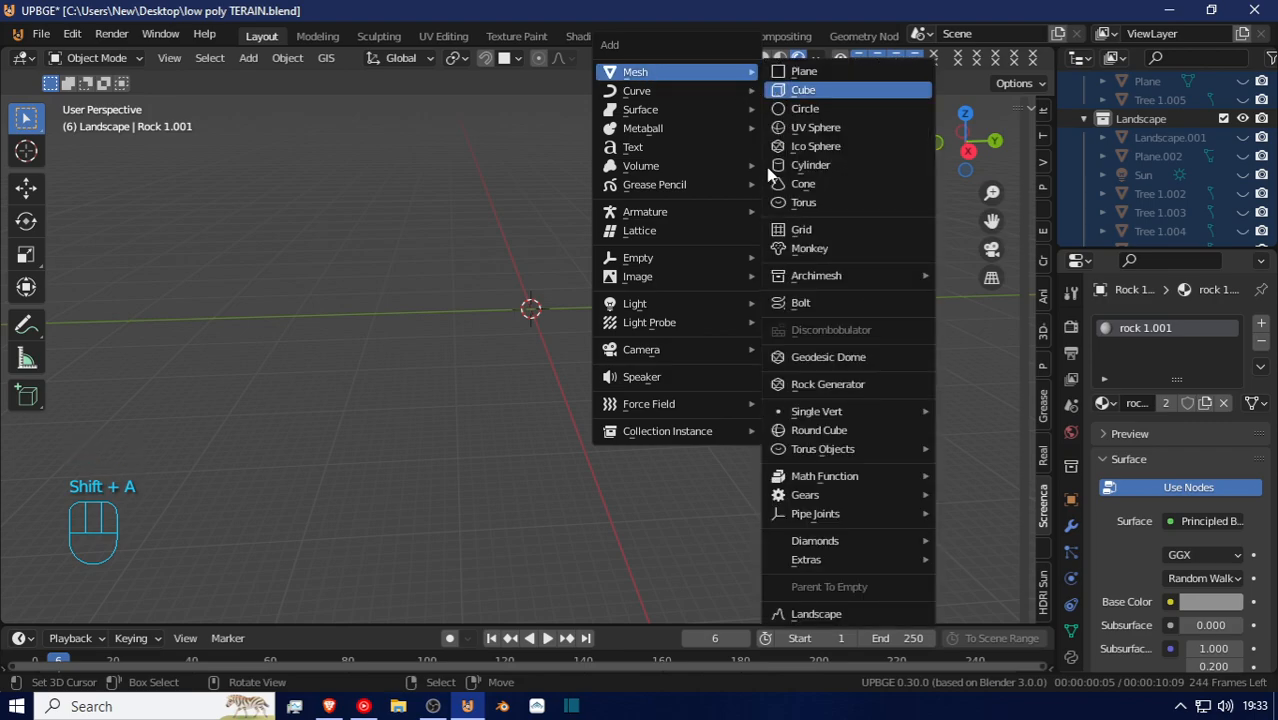
pyautogui.click(803, 90)
# Try to raise the cube about 1.07 m along the Z axis in Object Mode, and undo the move
pyautogui.hotkey('shift', 'f')
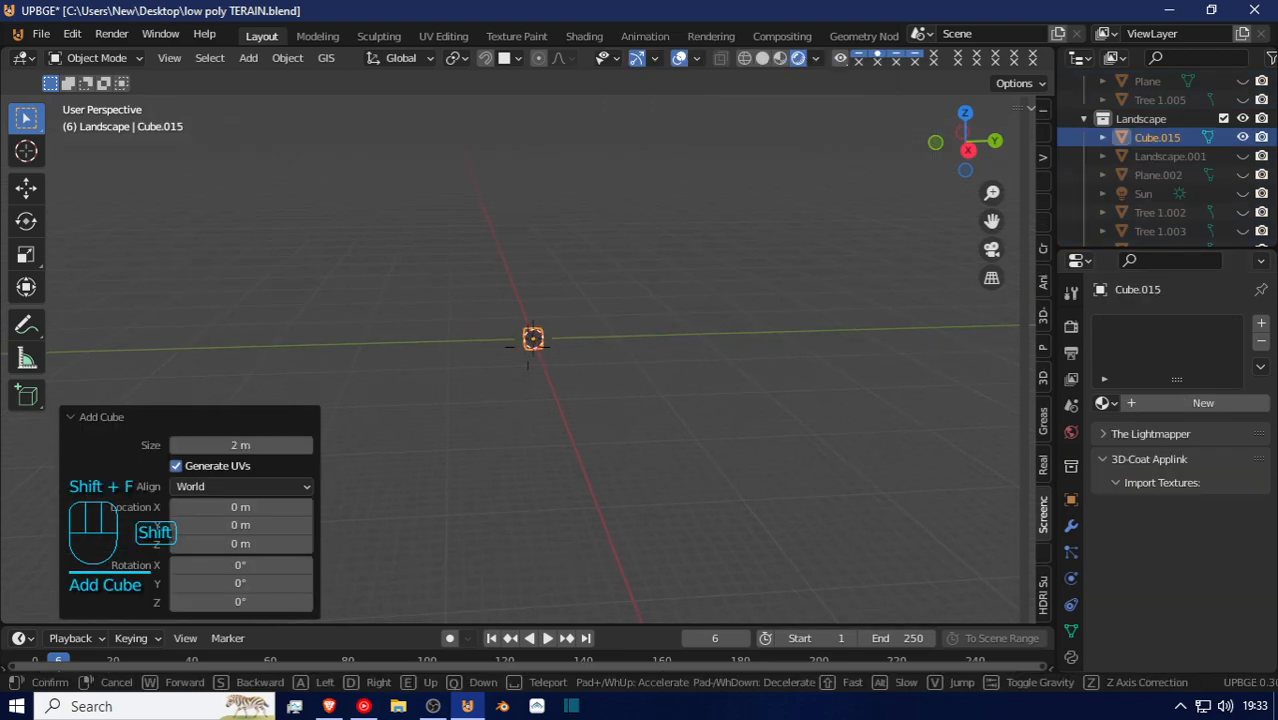
pyautogui.press('w')
pyautogui.press('a')
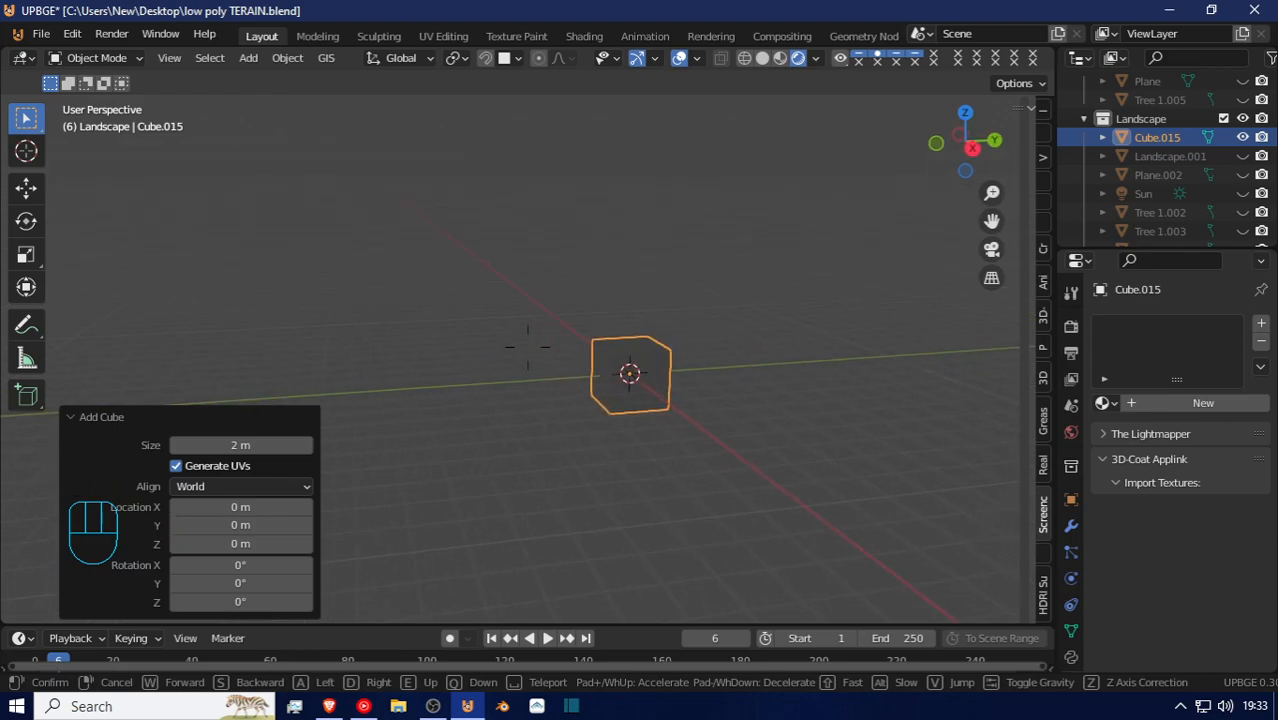
pyautogui.click(529, 353)
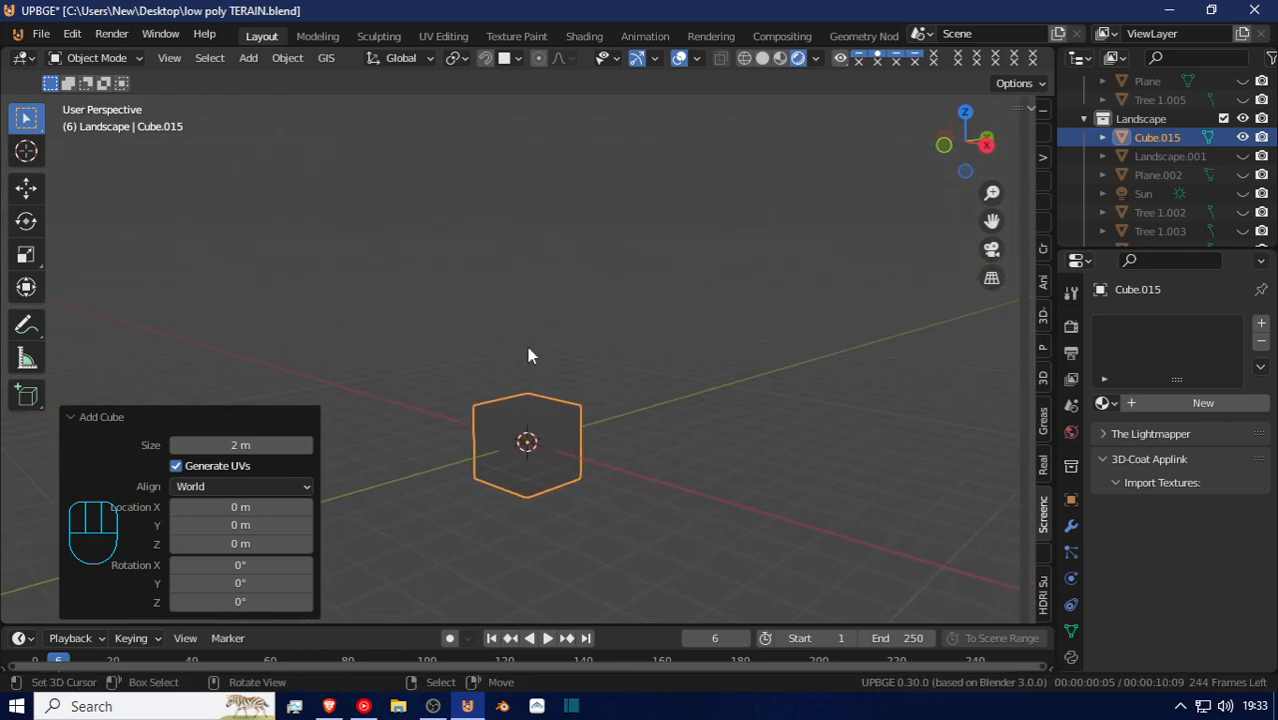
pyautogui.press('g')
pyautogui.press('z')
pyautogui.click(519, 400)
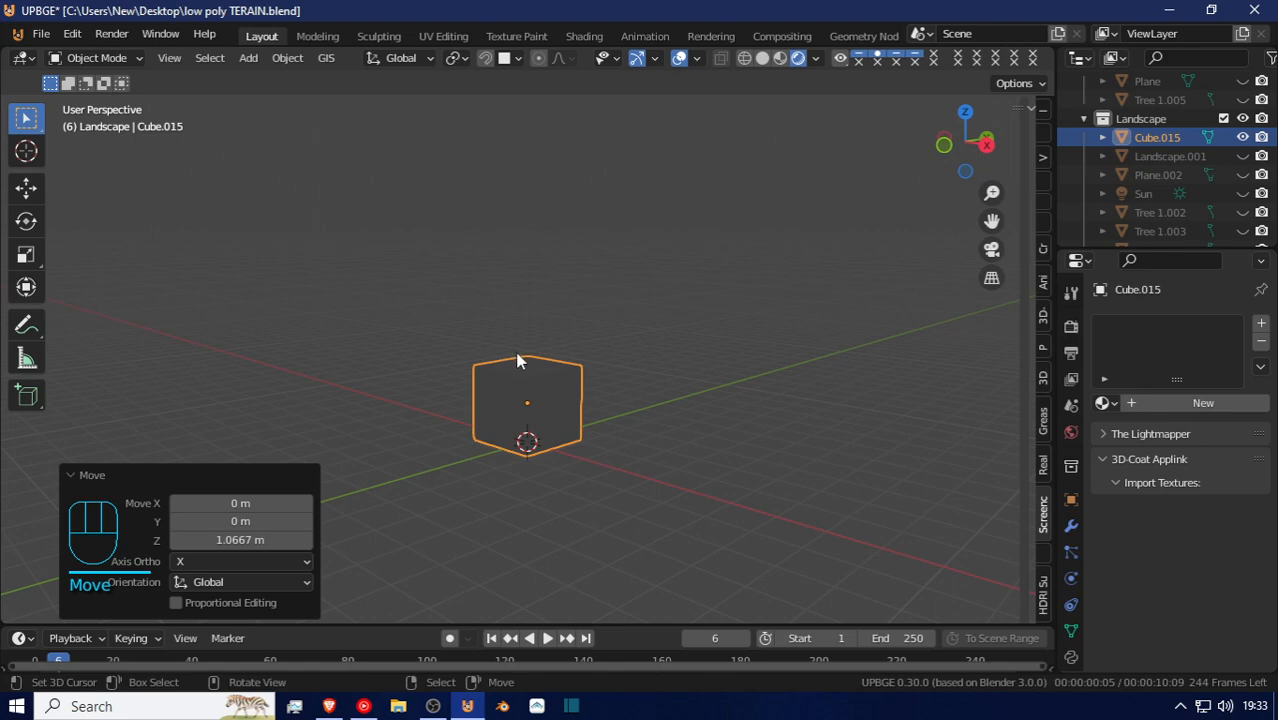
pyautogui.hotkey('ctrl', 'z')
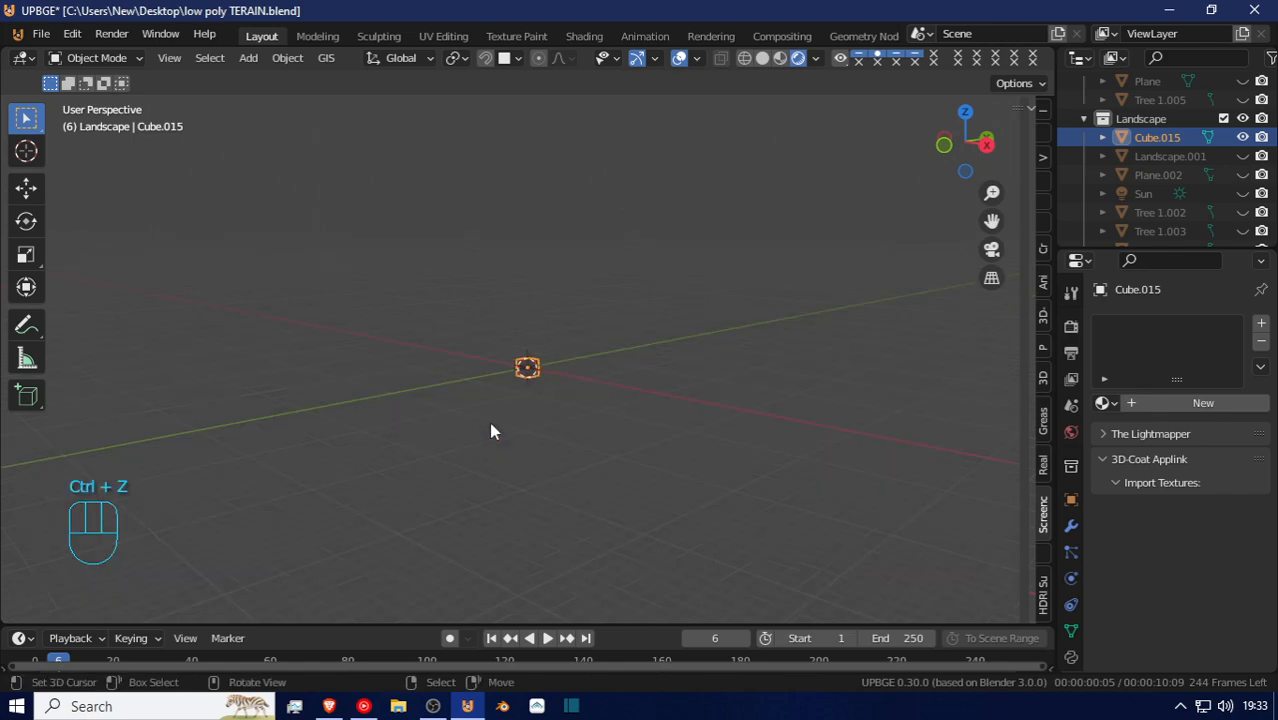
pyautogui.hotkey('ctrl', 'z')
pyautogui.hotkey('ctrl', 'z')
pyautogui.hotkey('ctrl', 'z')
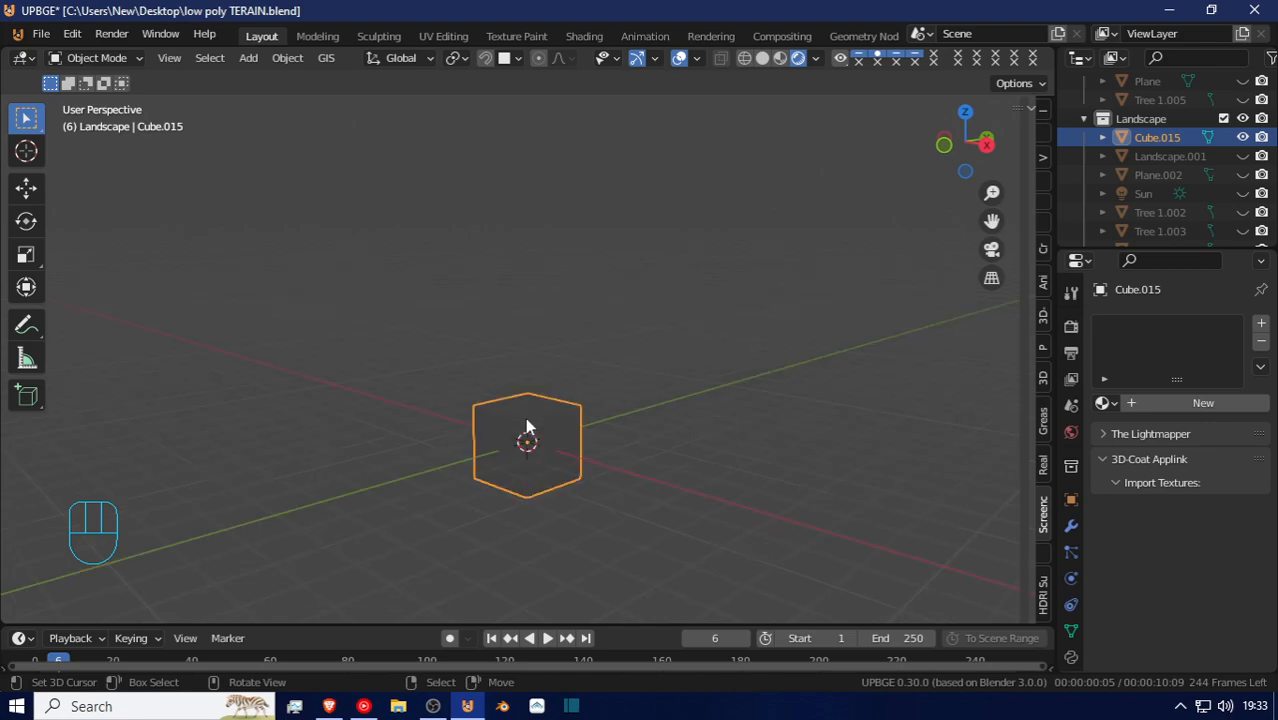
# In Edit Mode, set snapping to Increment and move the cube's whole geometry up 1 m along the Z axis
pyautogui.press('Tab')
pyautogui.press('g')
pyautogui.press('z')
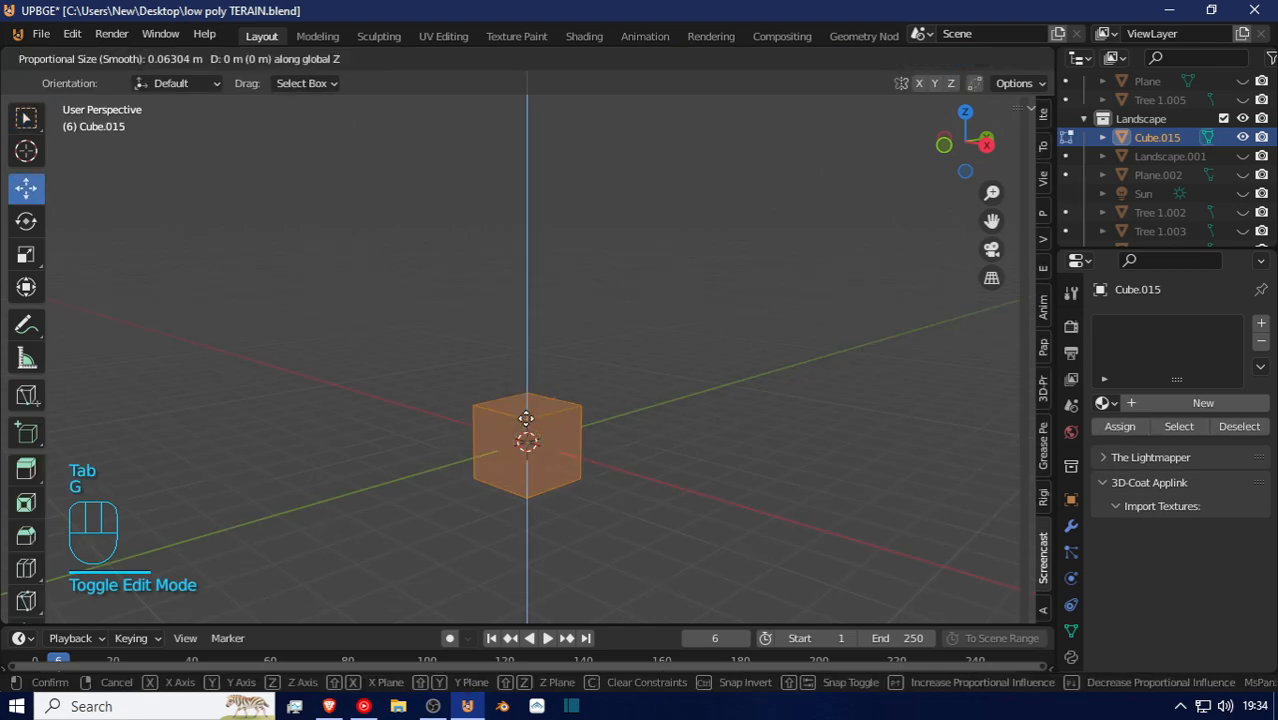
pyautogui.rightClick(509, 150)
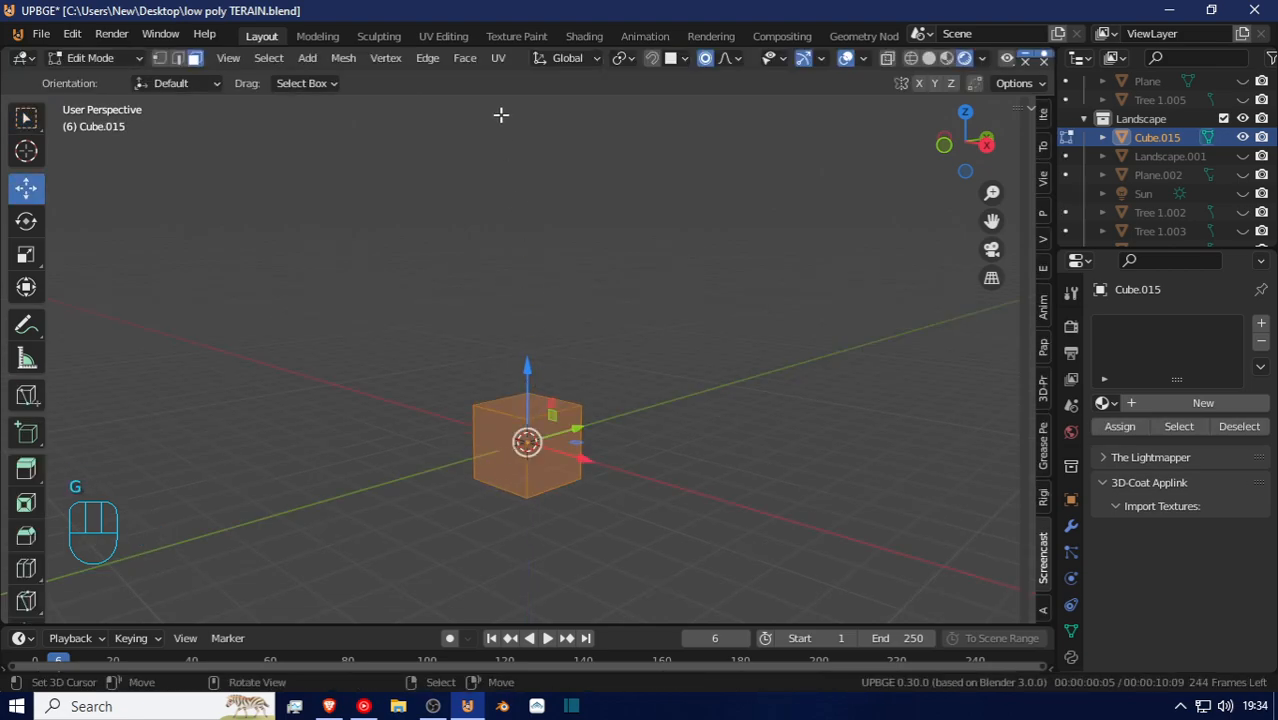
pyautogui.click(675, 60)
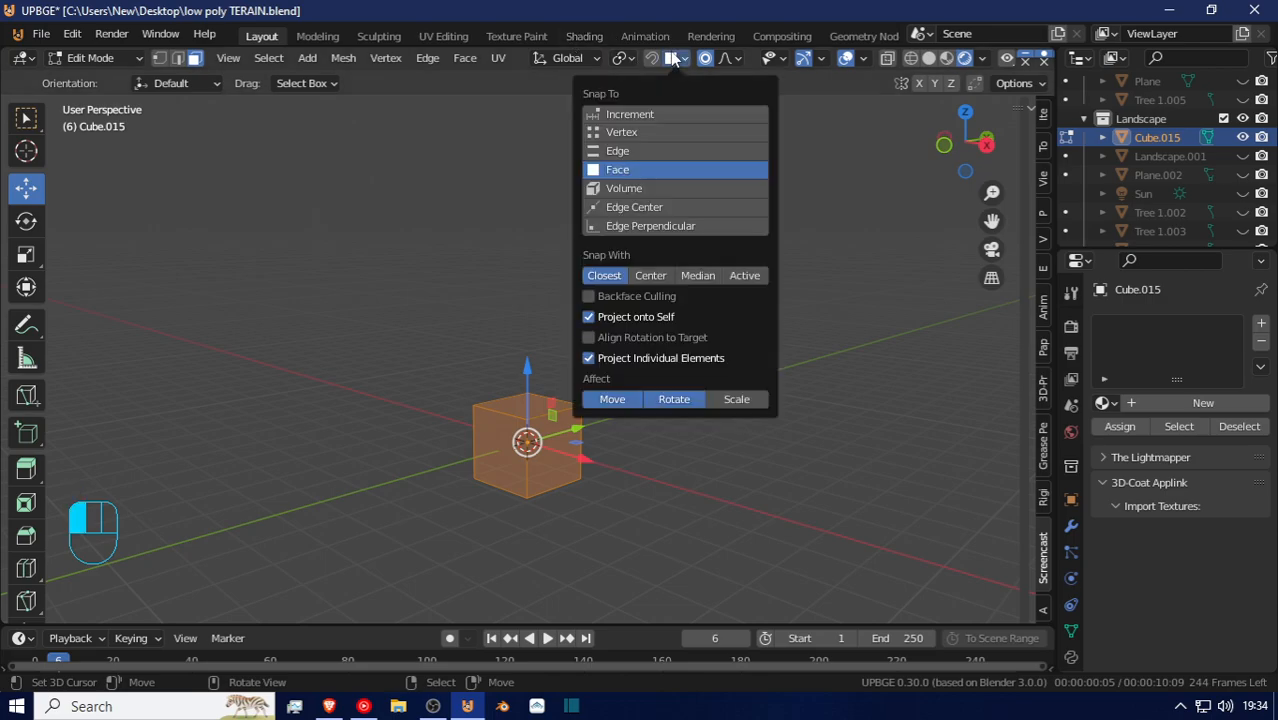
pyautogui.press('g')
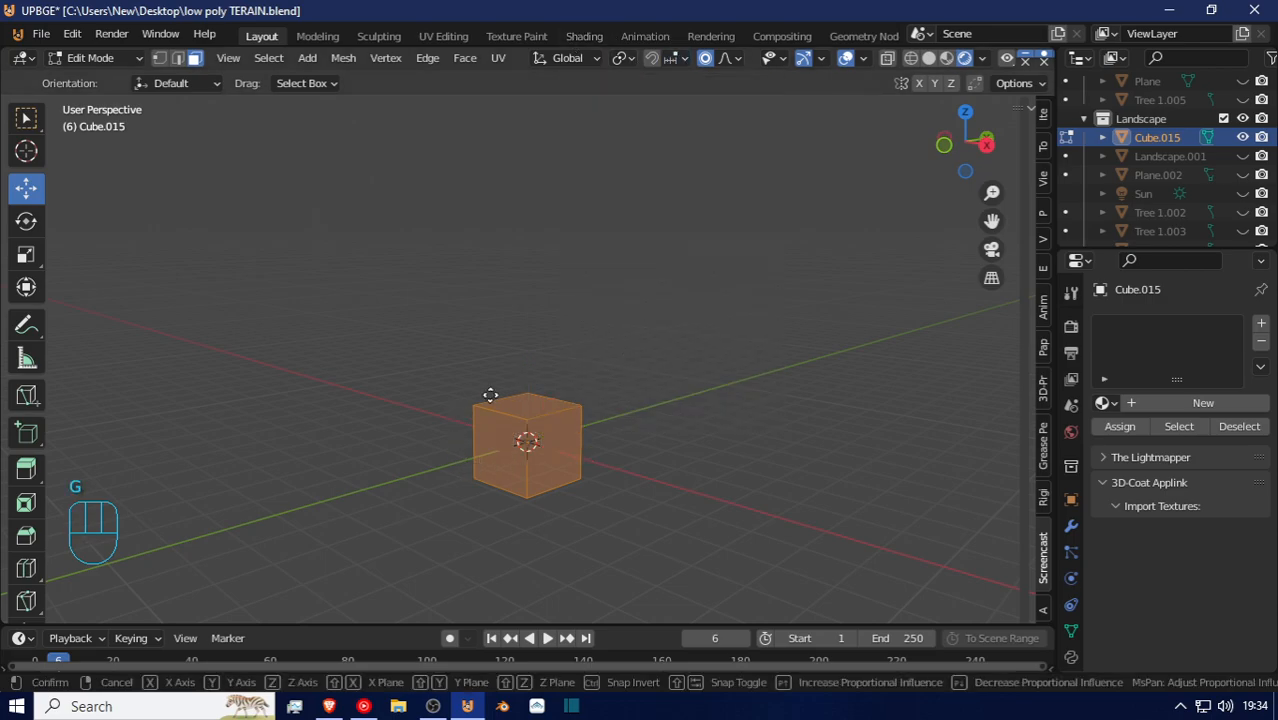
pyautogui.press('ctrl')
pyautogui.click(497, 348)
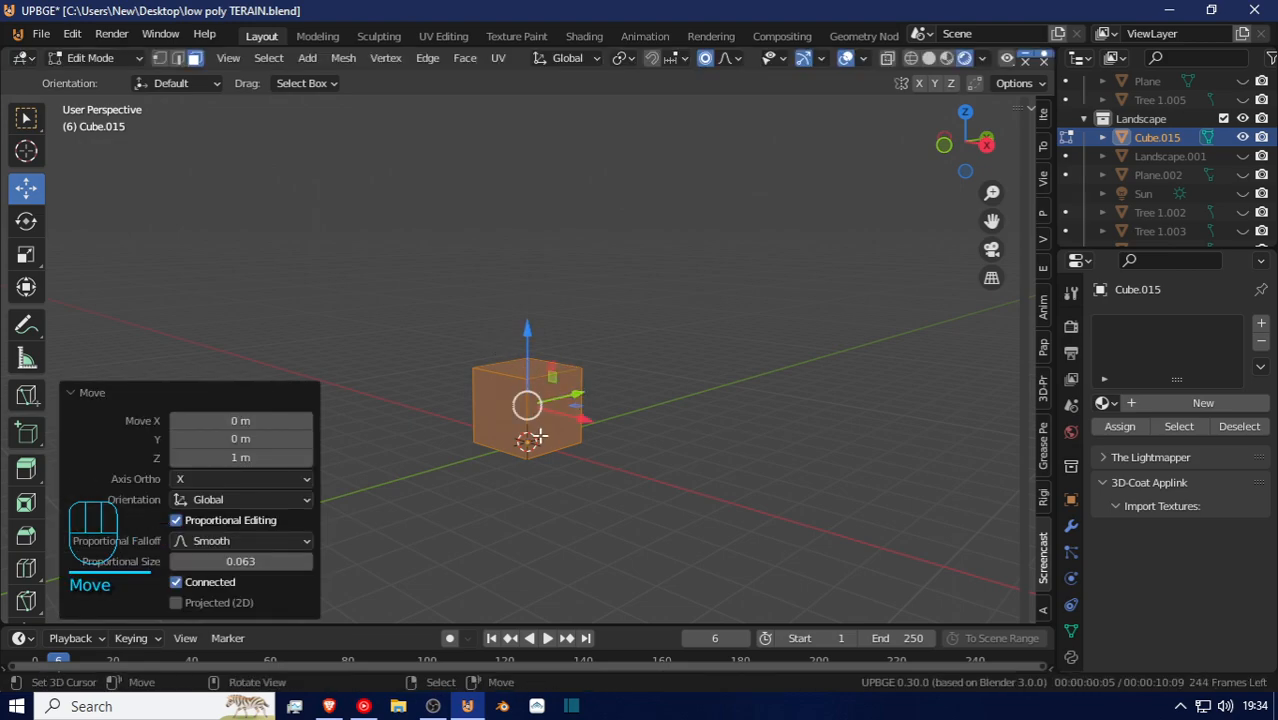
# Try moving the cube's geometry freely in snapped increments, and cancel the move
pyautogui.hotkey('shift', 'f')
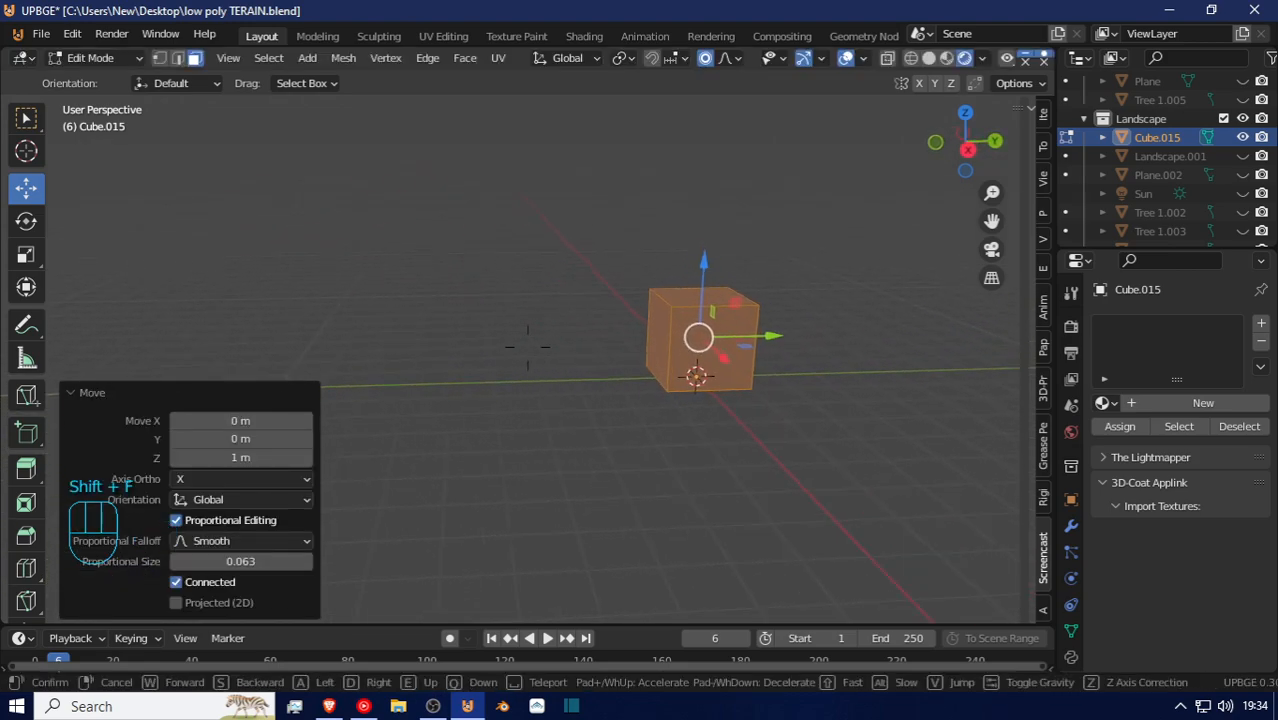
pyautogui.click(525, 333)
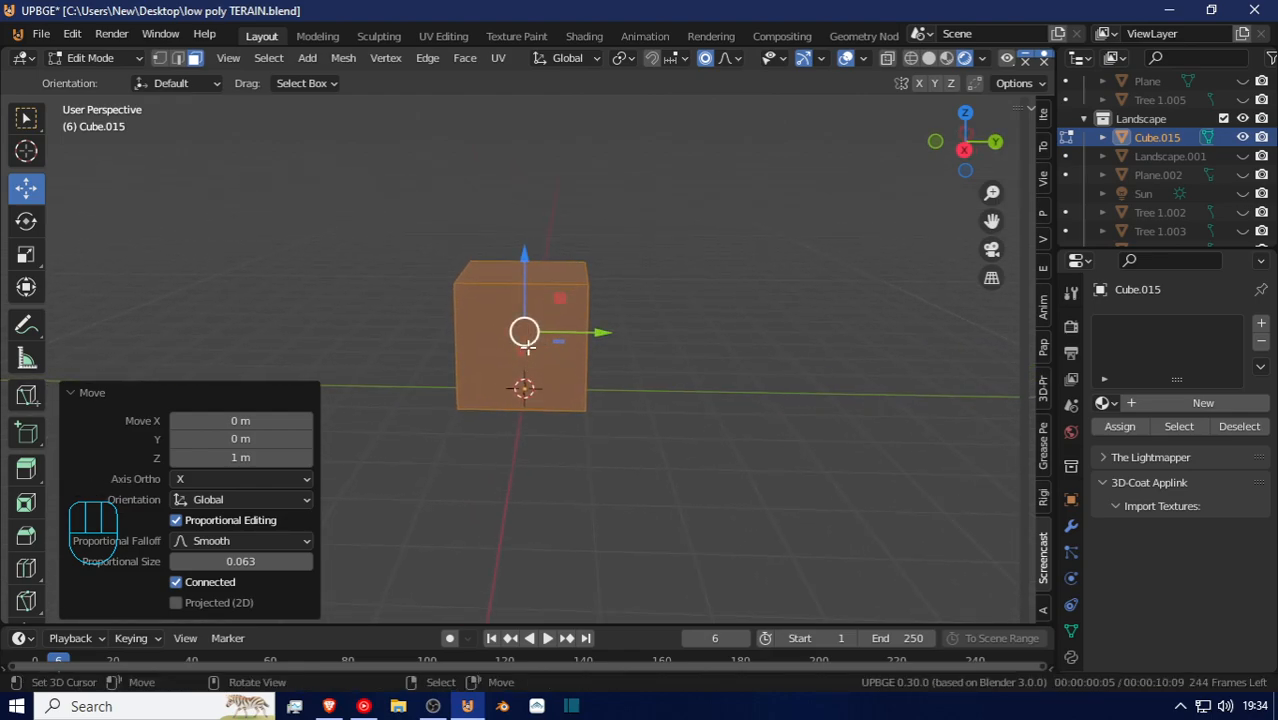
pyautogui.press('g')
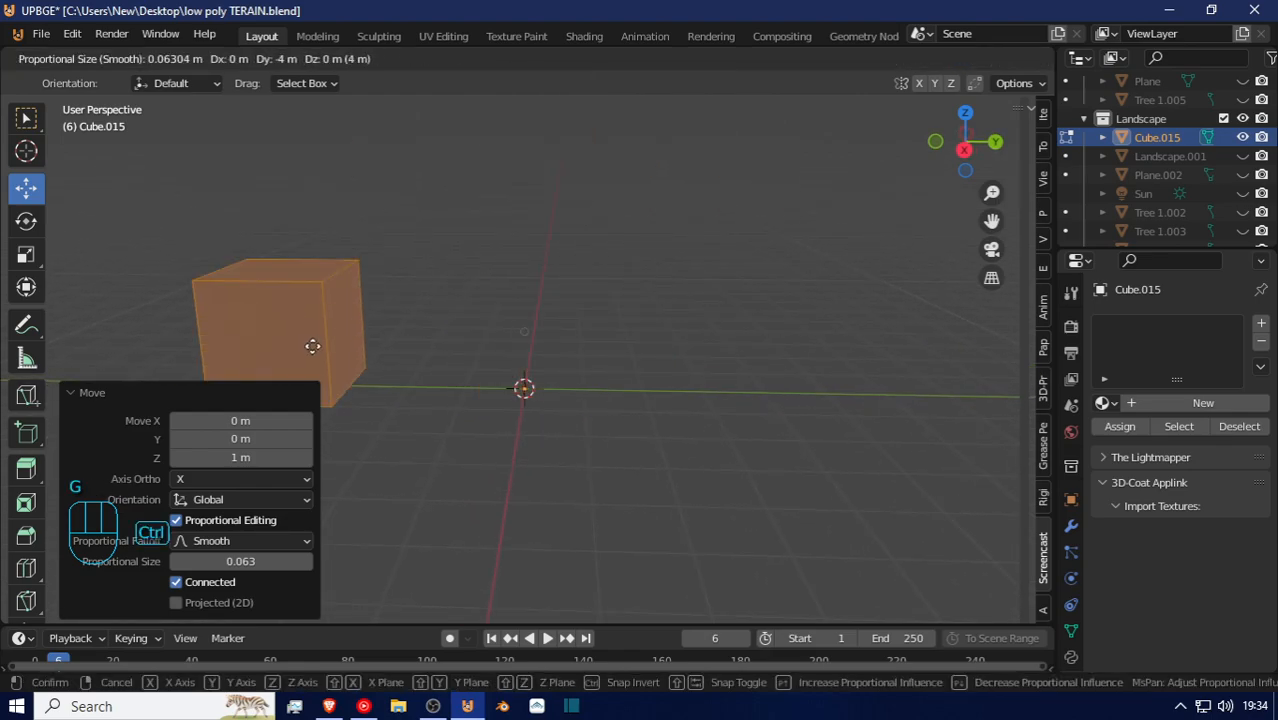
pyautogui.press('ctrl')
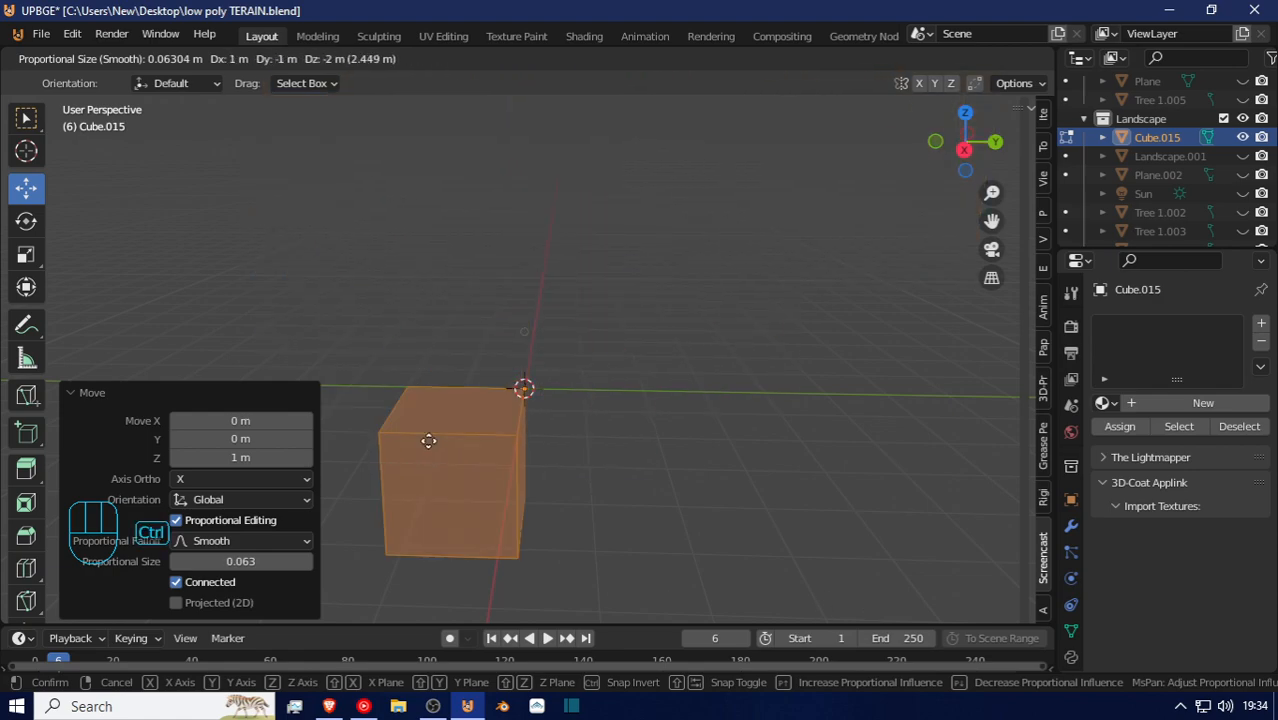
pyautogui.keyDown('ctrl'); pyautogui.rightClick(322, 334); pyautogui.keyUp('ctrl')
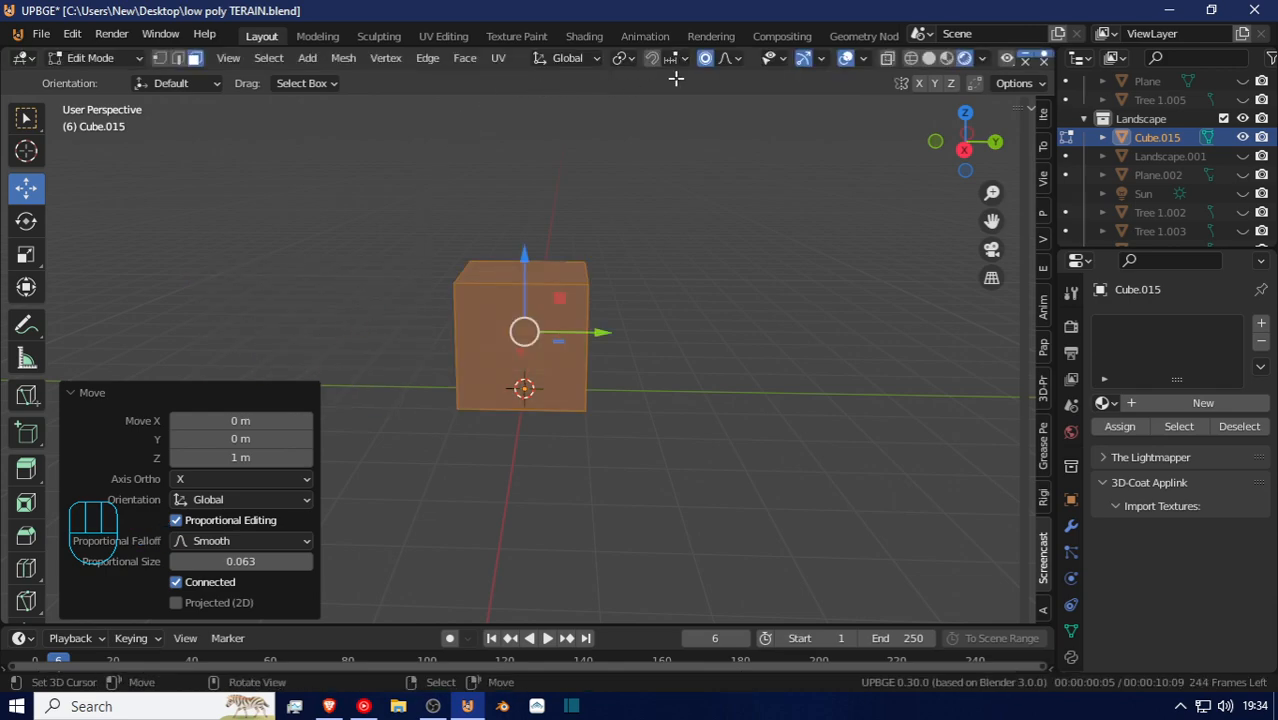
pyautogui.press('g')
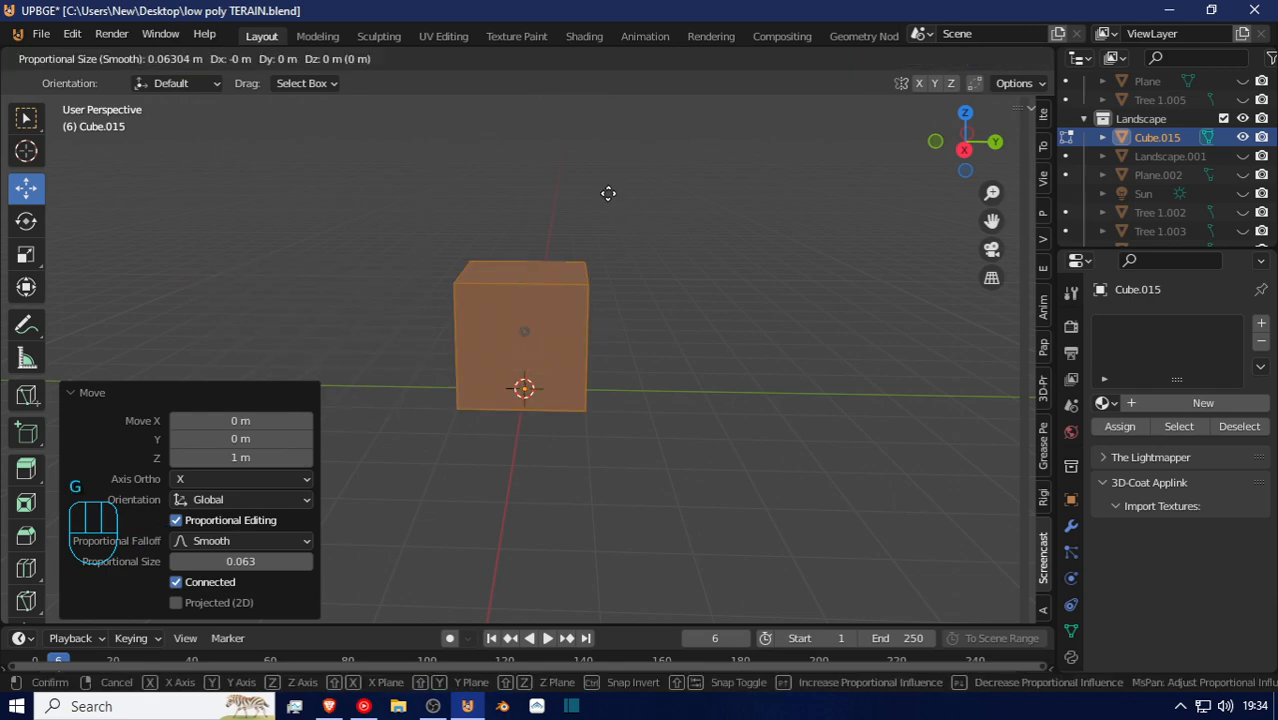
pyautogui.hotkey('shift', 'z')
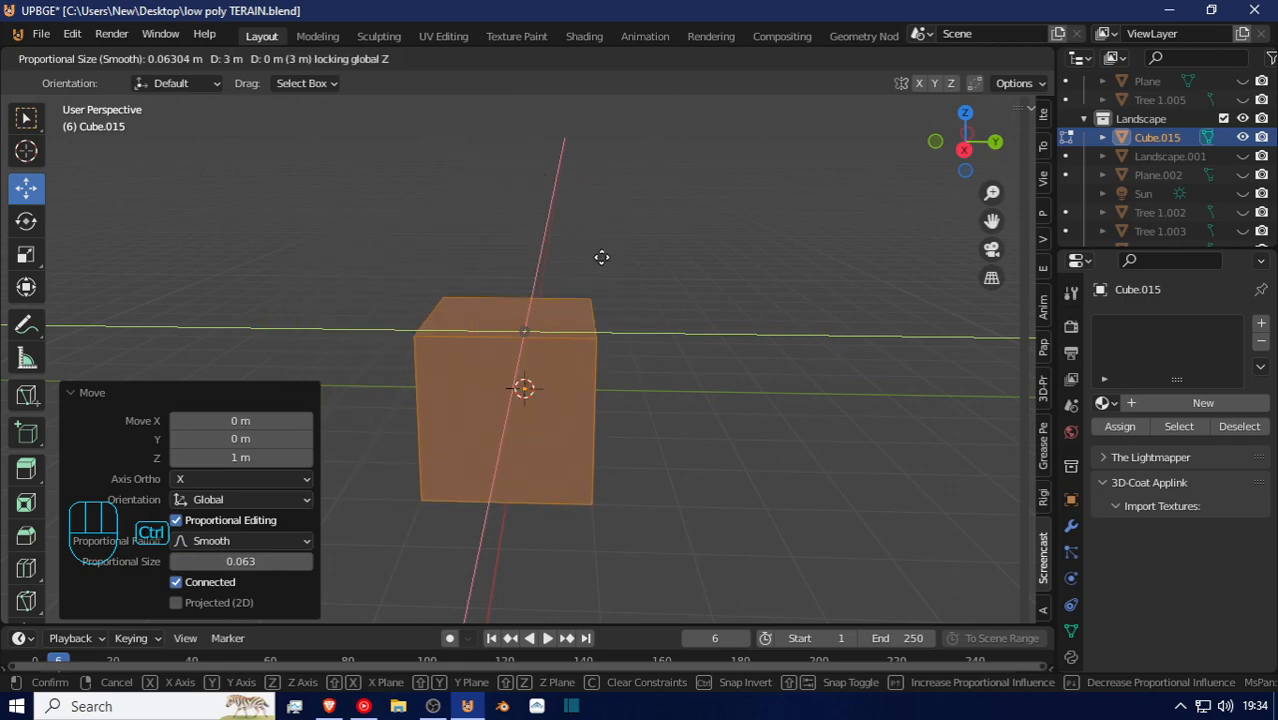
pyautogui.press('Escape')
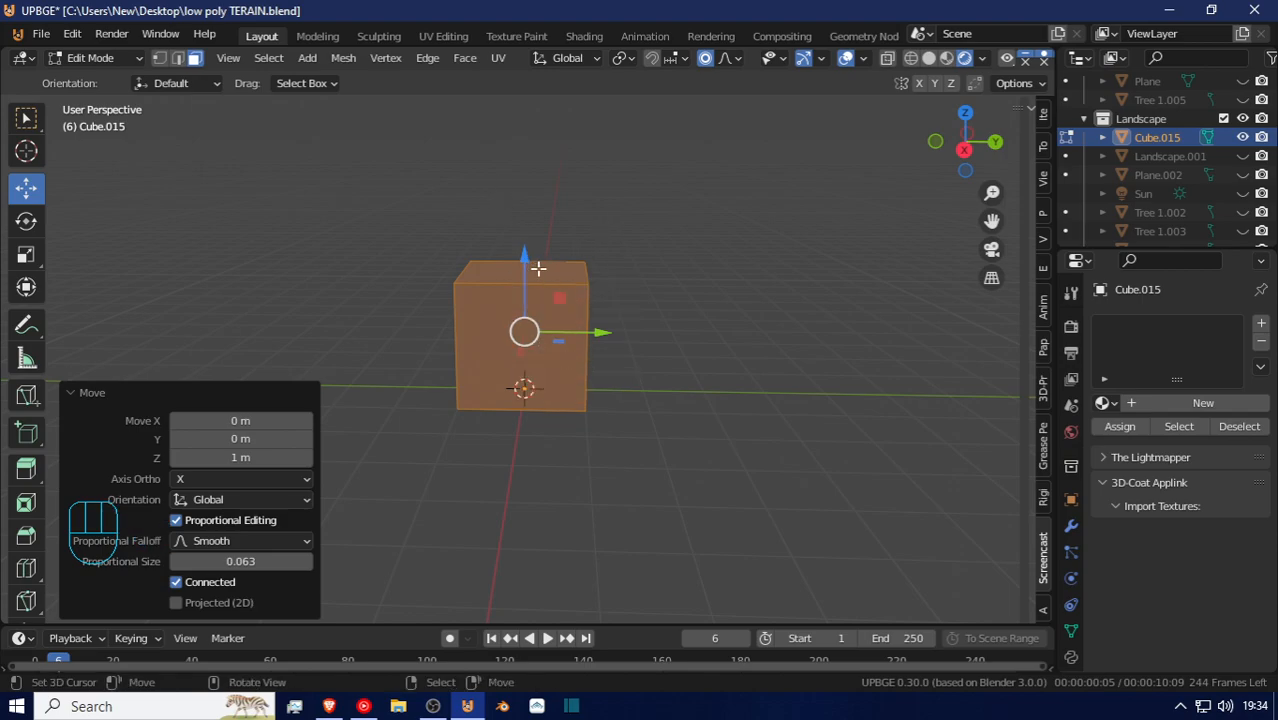
pyautogui.press('Tab')
pyautogui.press('Tab')
pyautogui.hotkey('ctrl', 'r')
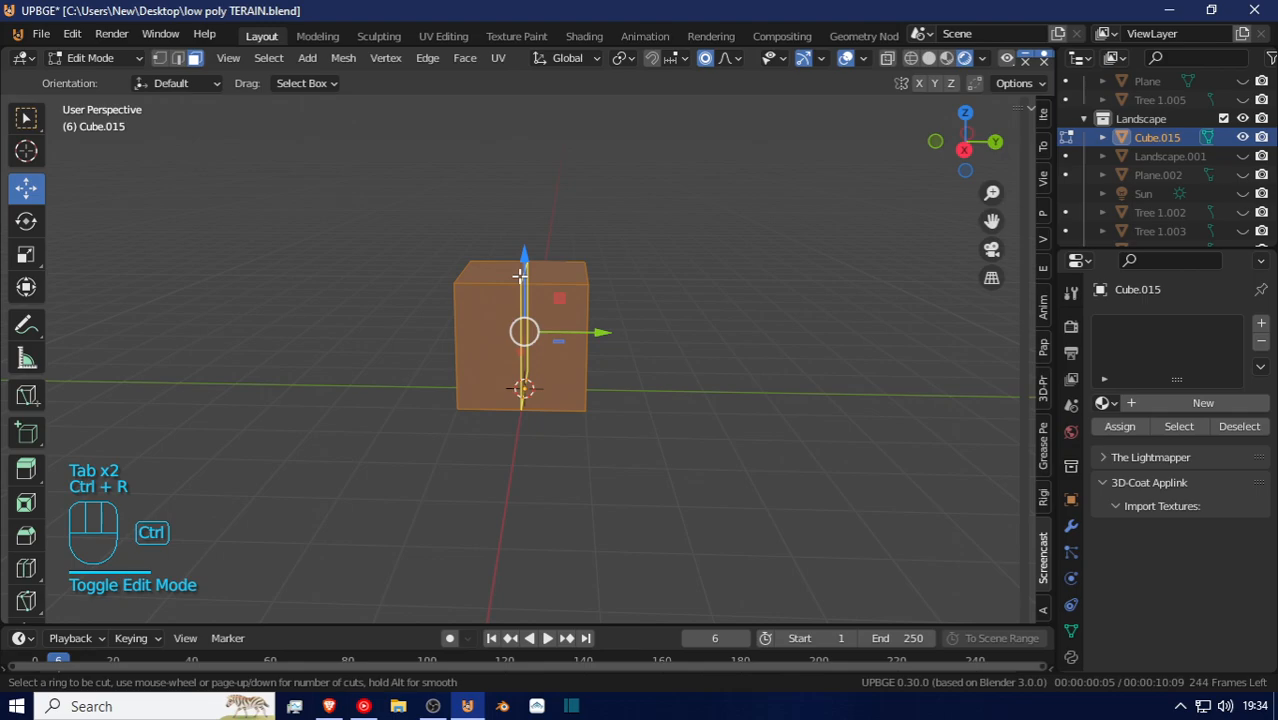
pyautogui.press('Escape')
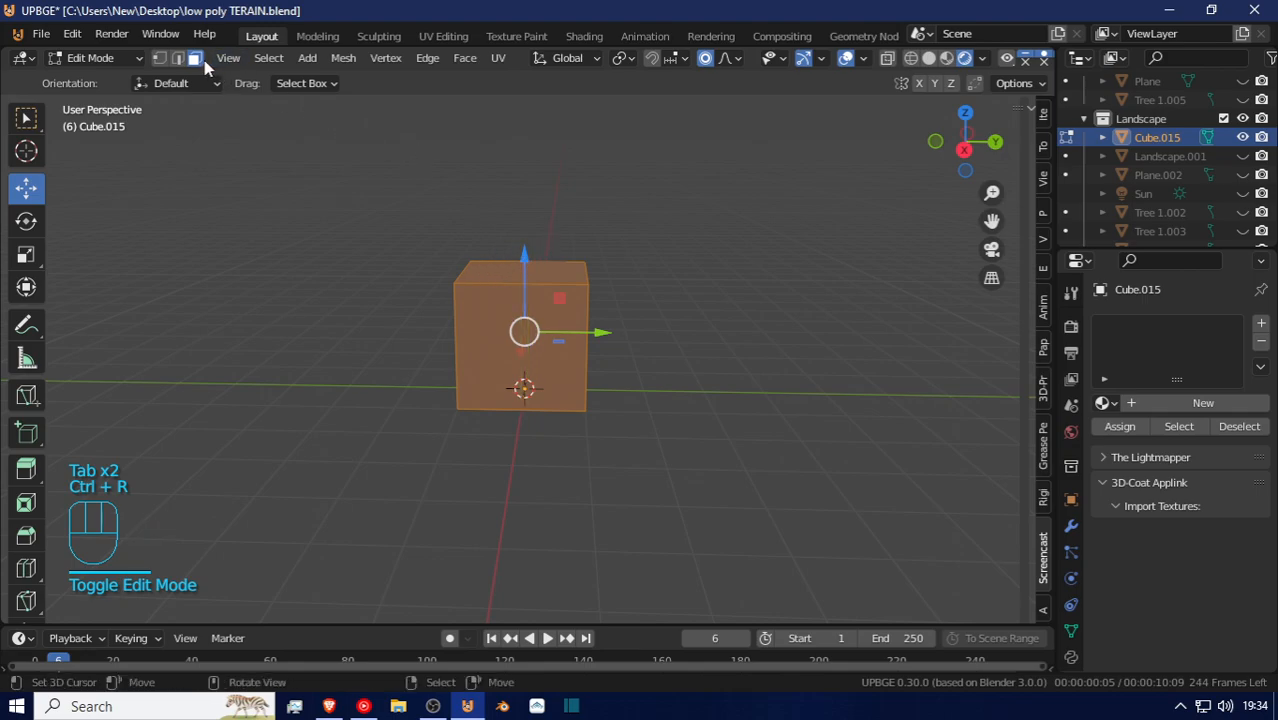
# Scale the cube's whole geometry to about 0.642 in X and Y, leaving Z locked
pyautogui.press('s')
pyautogui.hotkey('shift', 'z')
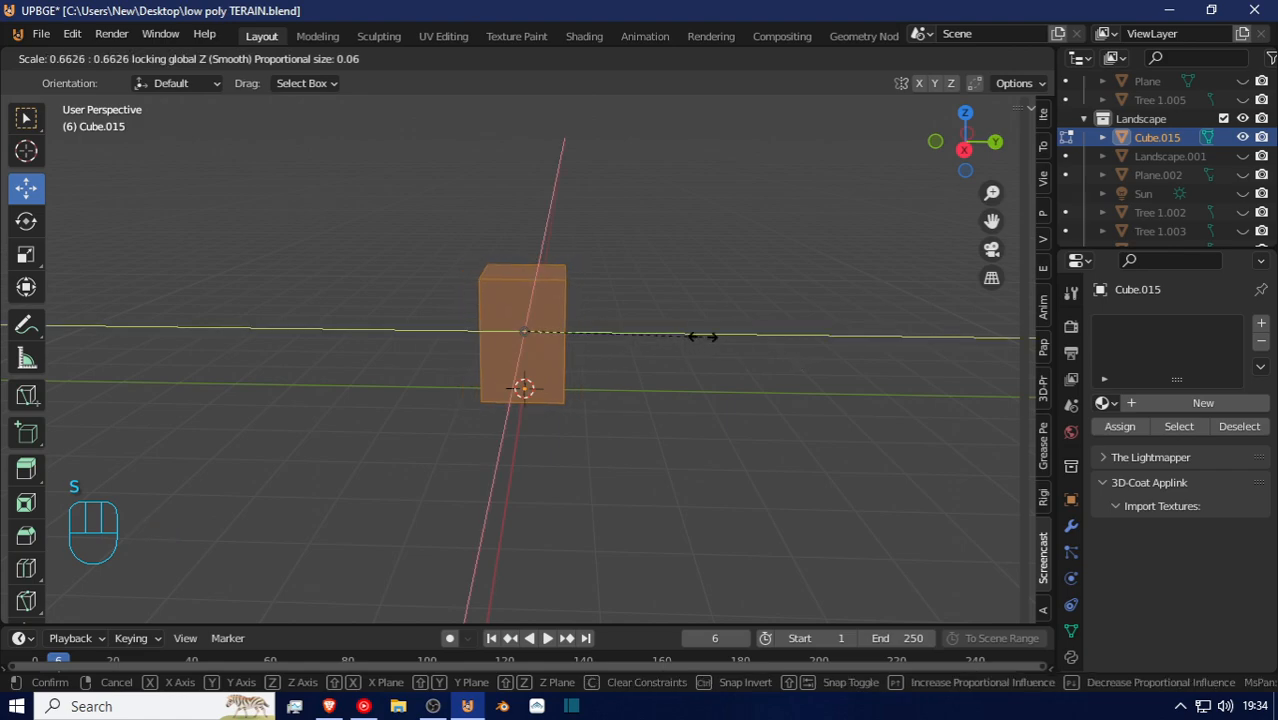
pyautogui.click(694, 337)
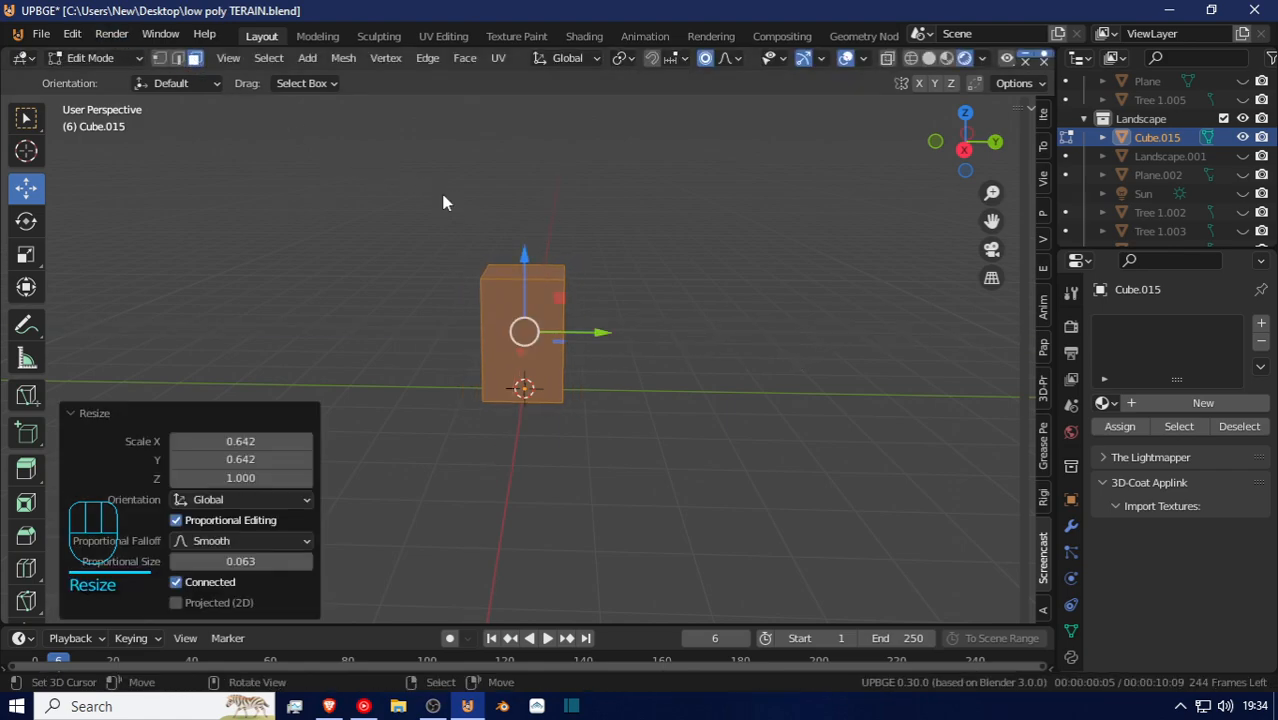
# In Object Mode with Material Preview shading, scale the block to about 2.09 along Z and apply its scale
pyautogui.press('Tab')
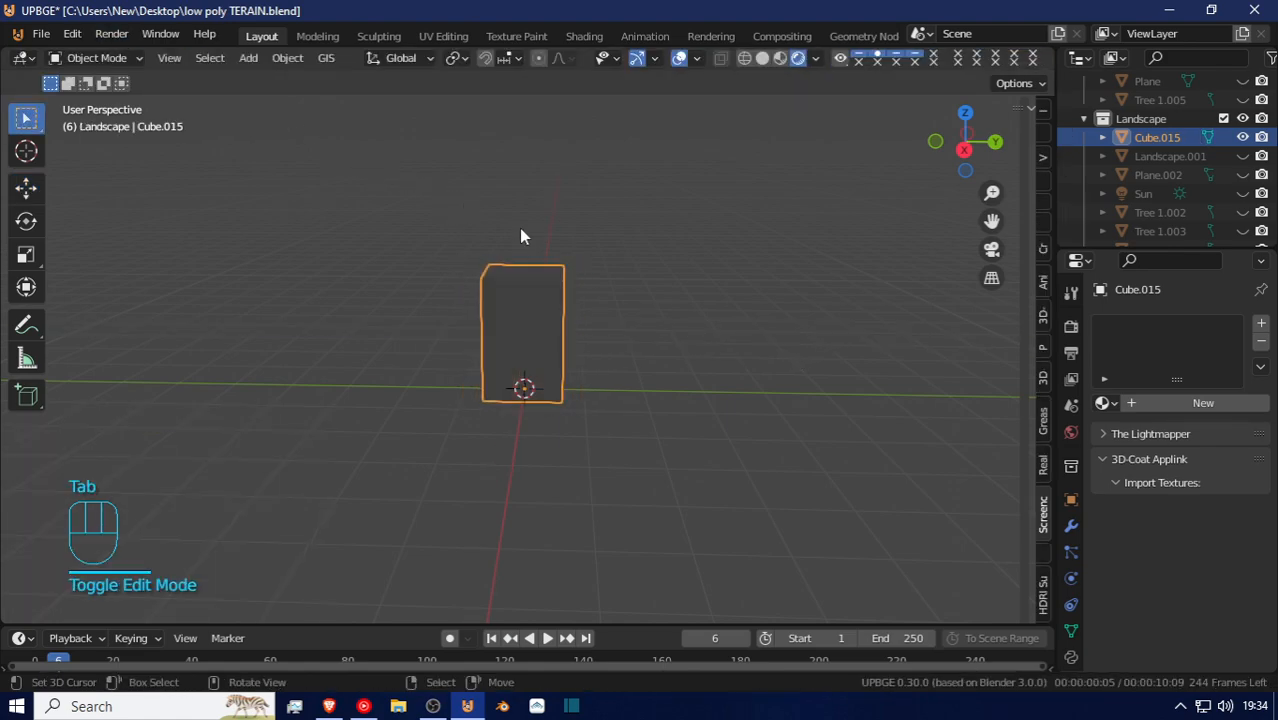
pyautogui.click(781, 58)
pyautogui.press('s')
pyautogui.press('z')
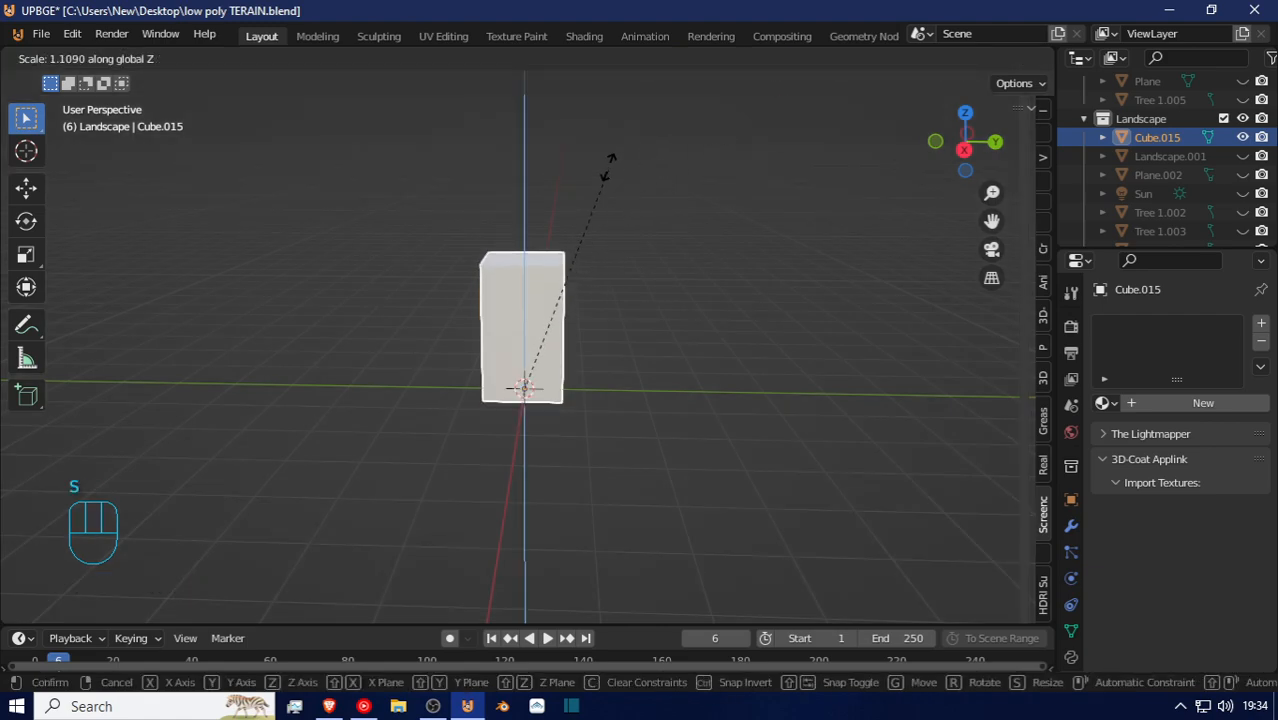
pyautogui.click(586, 503)
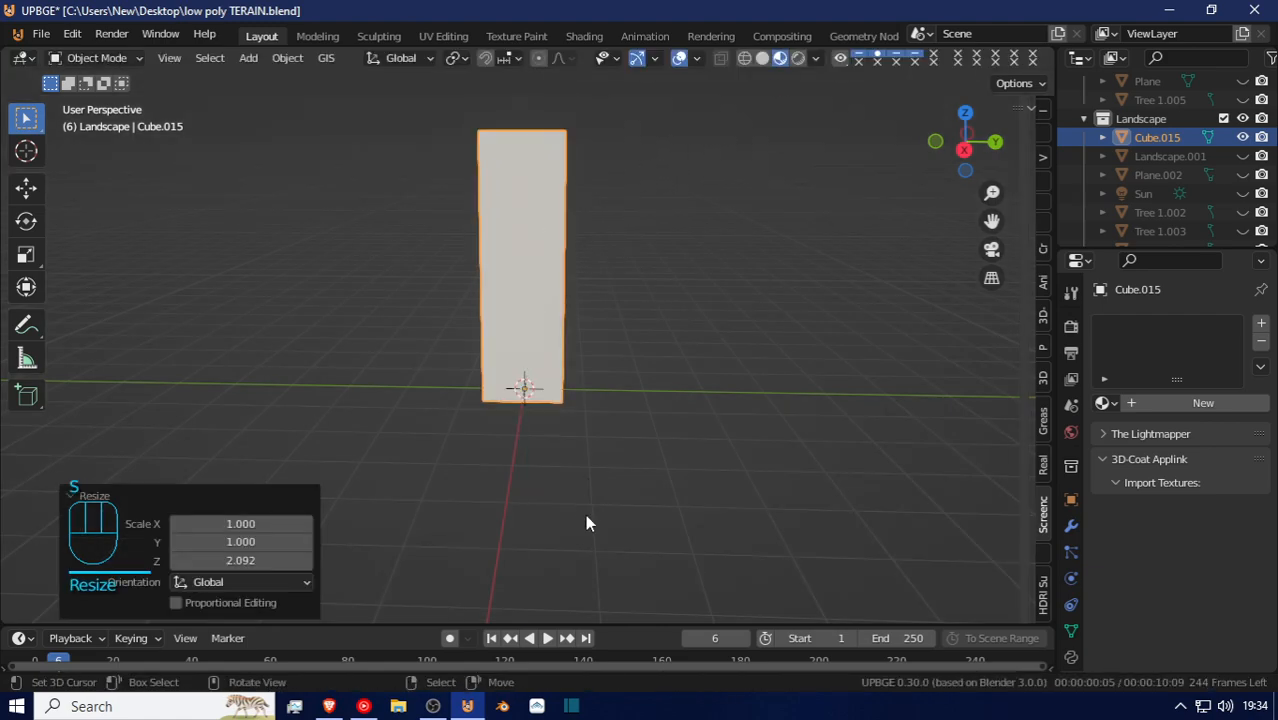
pyautogui.hotkey('ctrl', 'a')
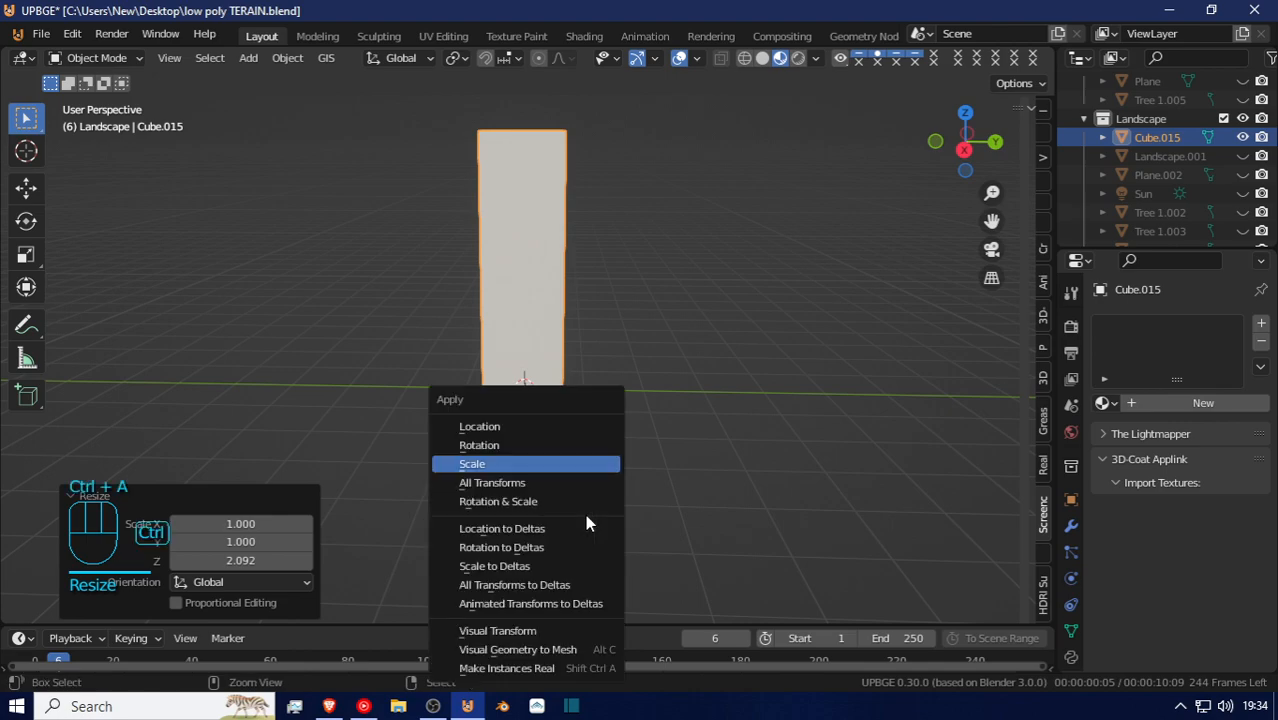
pyautogui.click(545, 466)
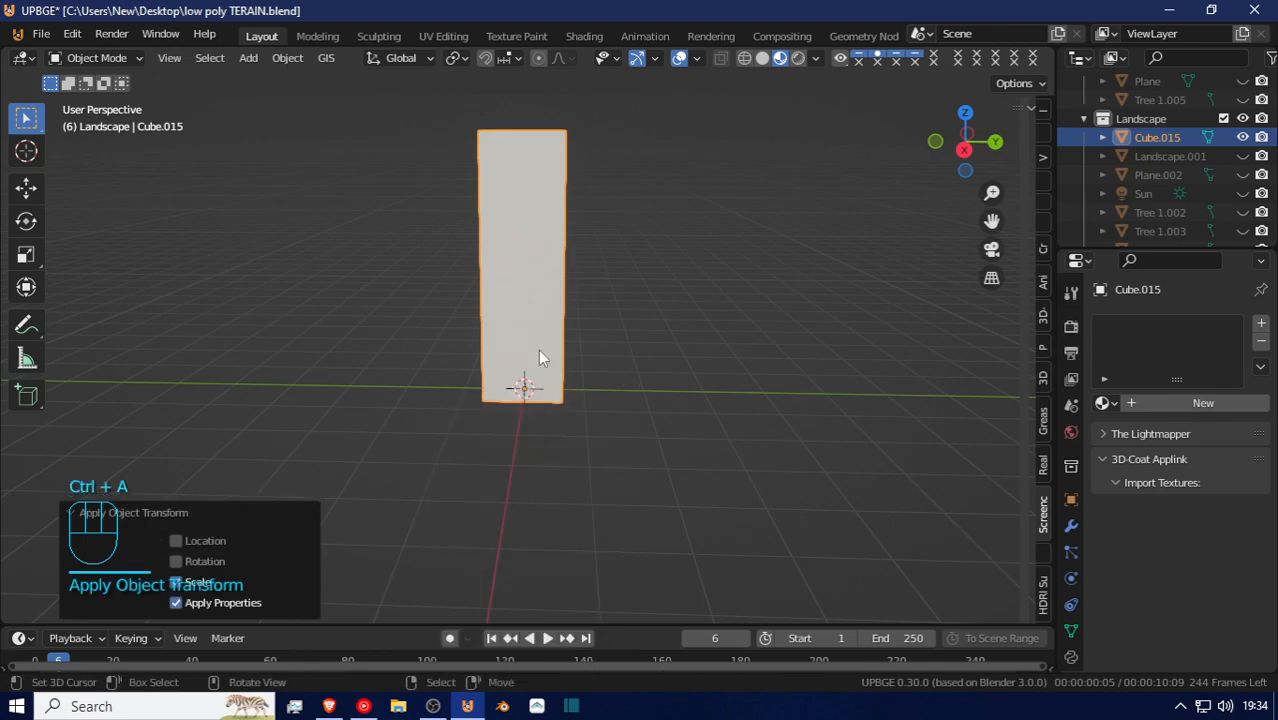
# In Edit Mode, set the transform pivot to 3D Cursor and scale the block's geometry to about 0.788 along Z
pyautogui.press('Tab')
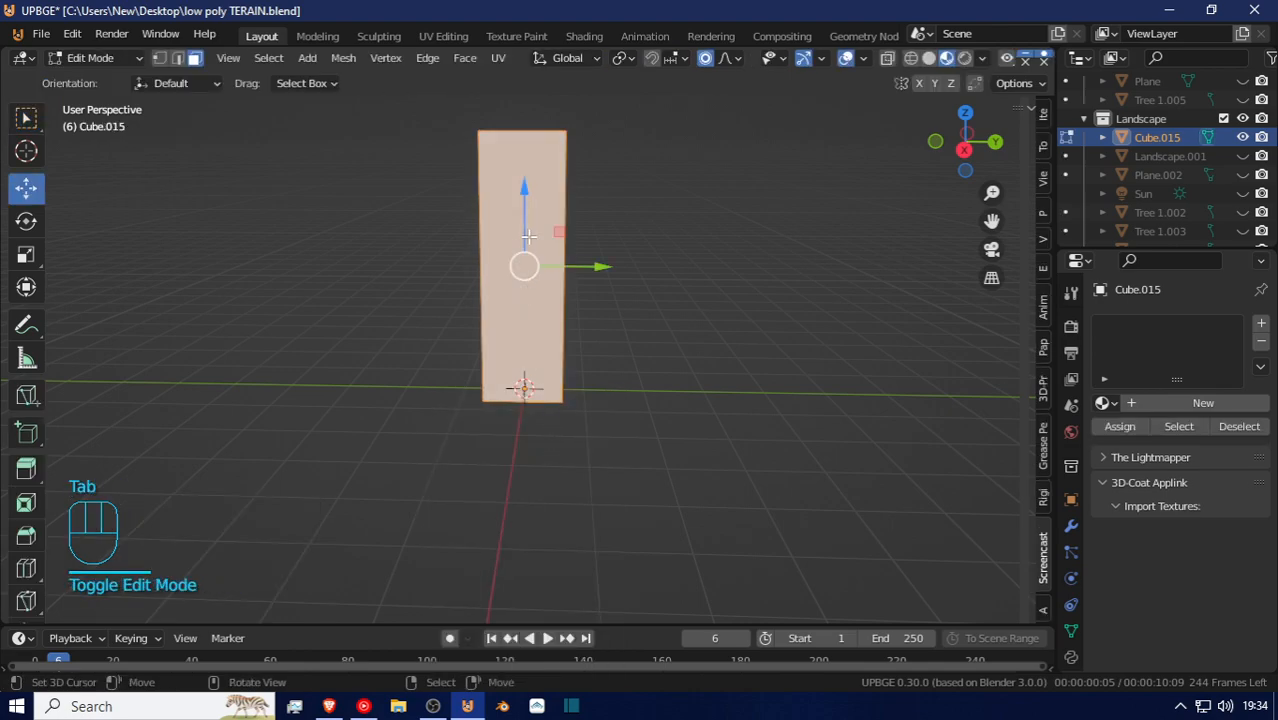
pyautogui.click(621, 58)
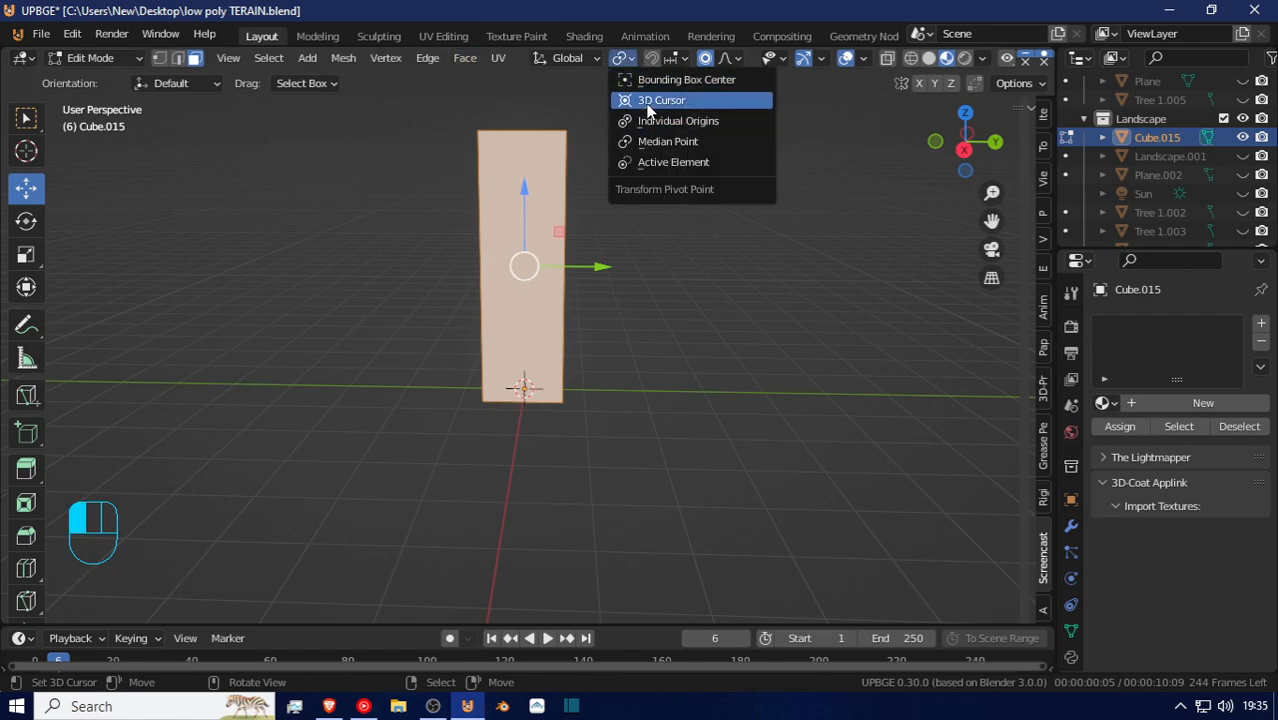
pyautogui.click(647, 100)
pyautogui.press('s')
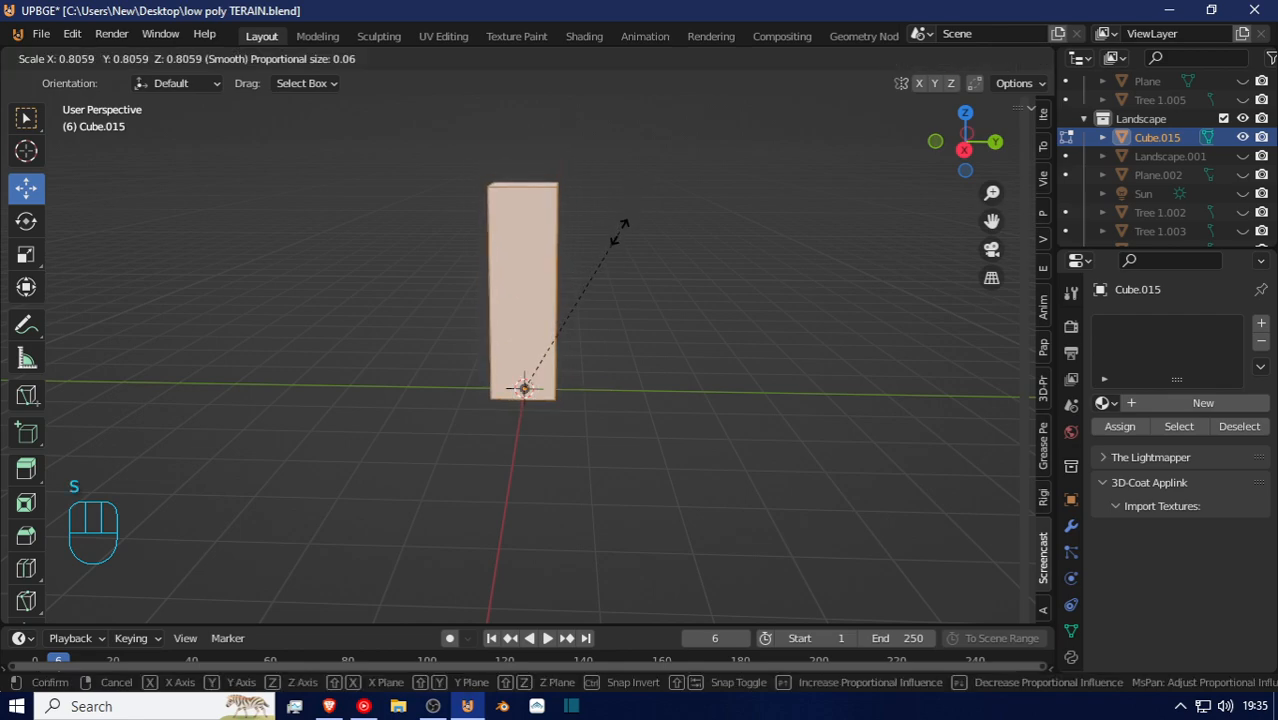
pyautogui.press('z')
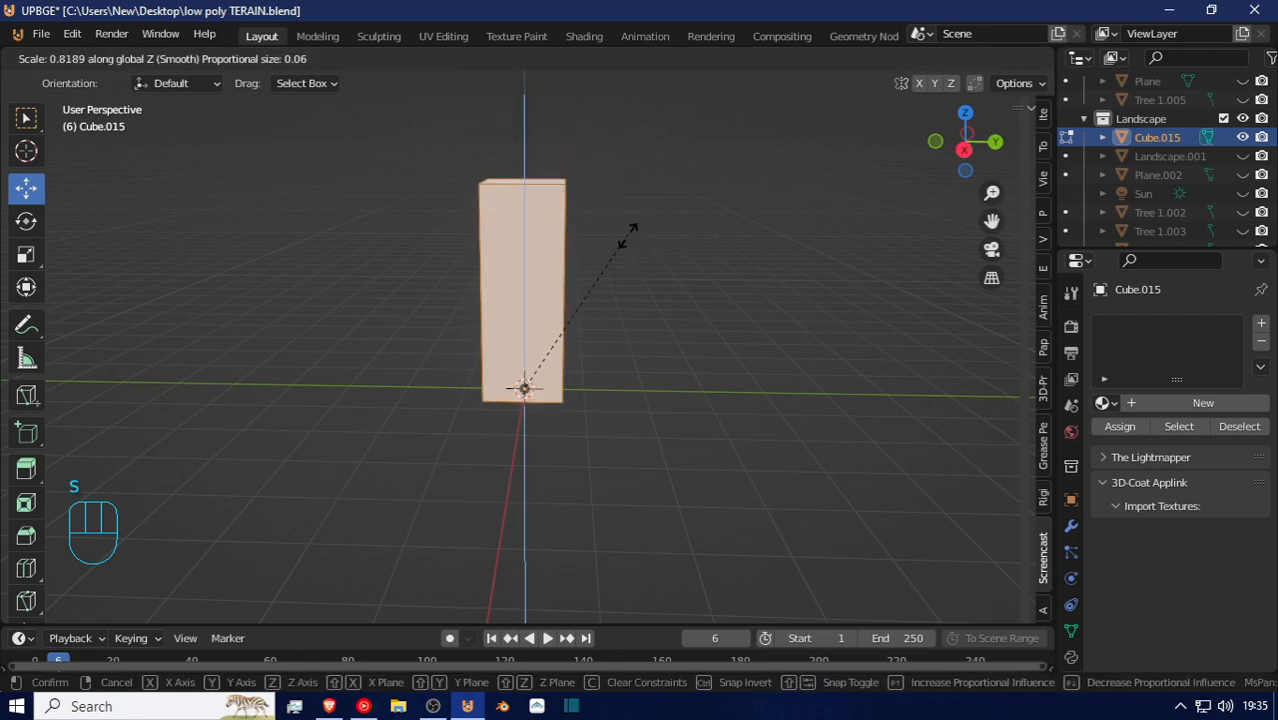
pyautogui.click(628, 242)
# Widen the block's geometry to about 1.197 in X and Y with Z locked
pyautogui.press('s')
pyautogui.hotkey('shift', 'z')
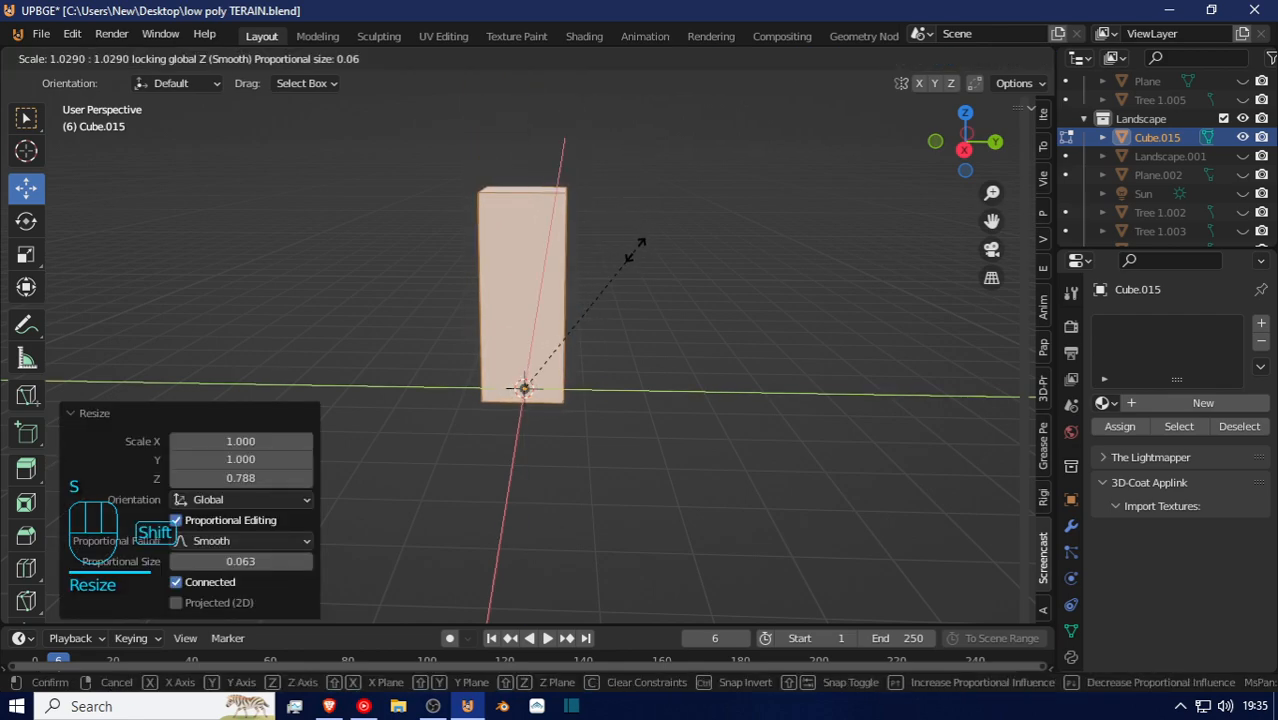
pyautogui.click(660, 230)
# Add two centred vertical loop cuts that cross each other on the block's top face
pyautogui.hotkey('ctrl', 'r')
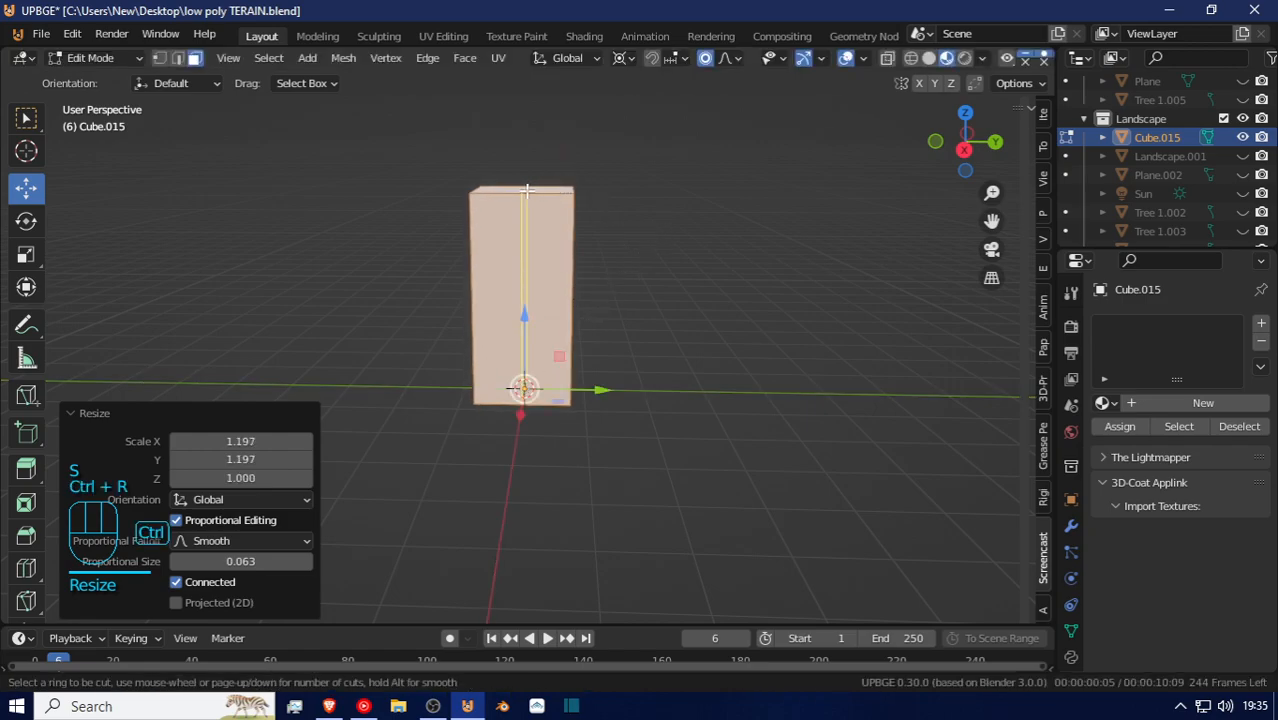
pyautogui.click(527, 190)
pyautogui.rightClick(527, 190)
pyautogui.hotkey('ctrl', 'r')
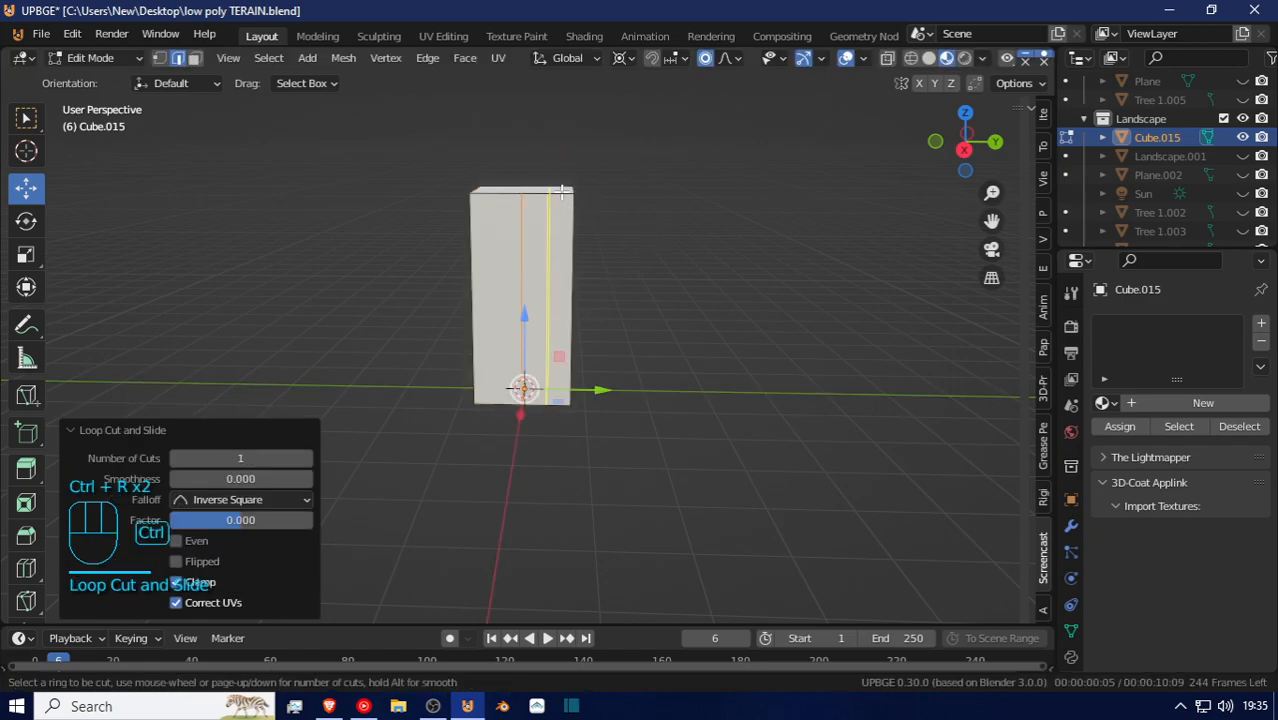
pyautogui.click(575, 189)
pyautogui.rightClick(576, 189)
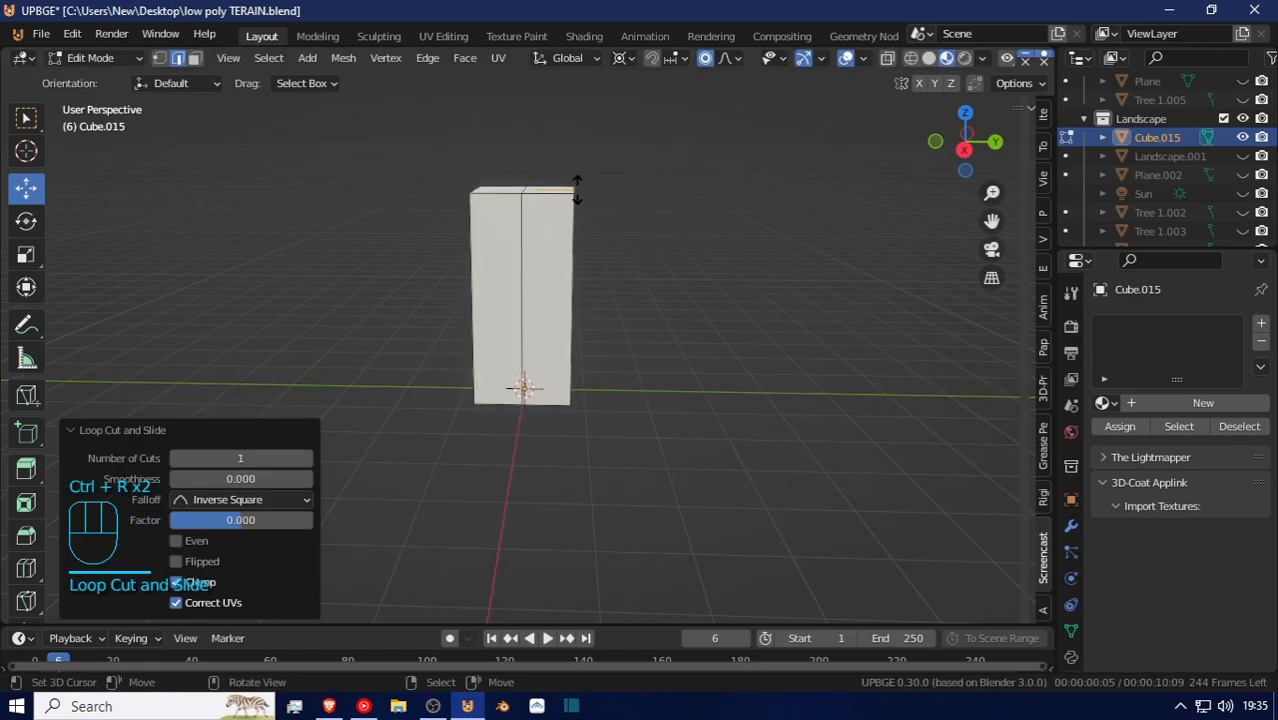
# Select both loop cuts and scale them to about 1.312 in X and Y to form an octagonal column
pyautogui.keyDown('alt'); pyautogui.keyDown('shift'); pyautogui.click(519, 274); pyautogui.keyUp('shift'); pyautogui.keyUp('alt')
pyautogui.hotkey('shift', 'f')
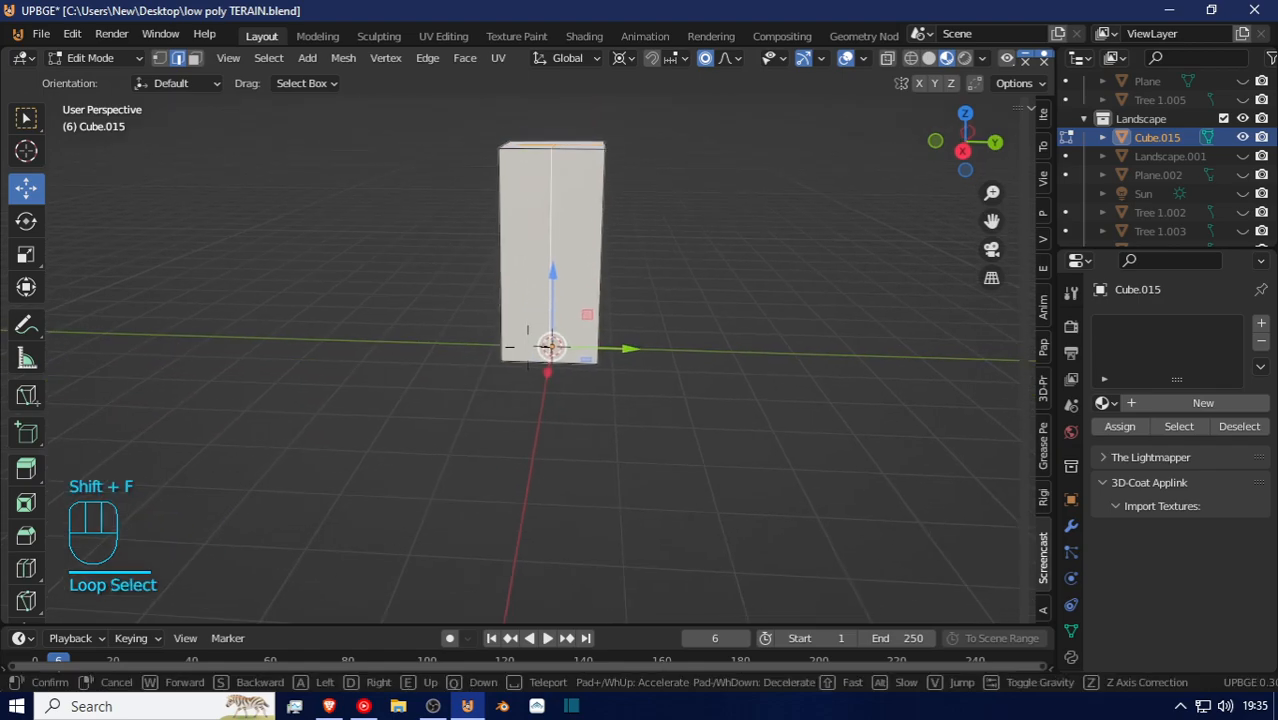
pyautogui.click(577, 348)
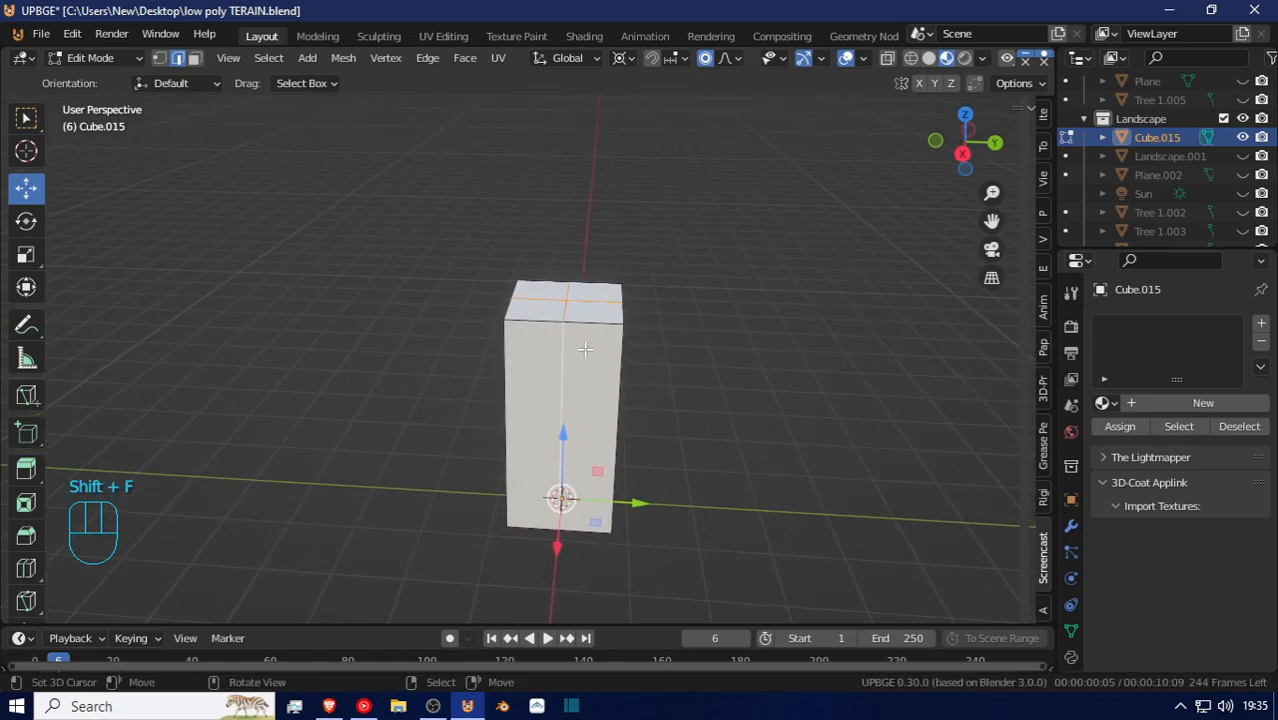
pyautogui.press('s')
pyautogui.hotkey('shift', 'z')
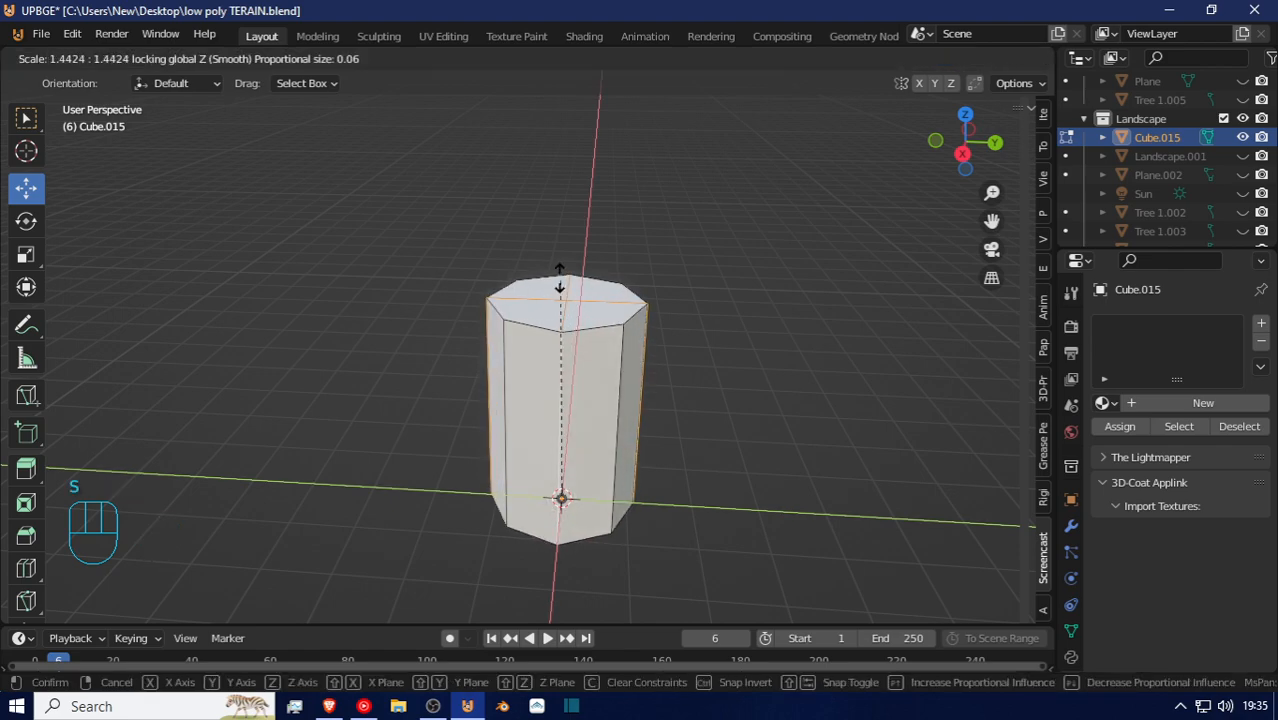
pyautogui.click(566, 300)
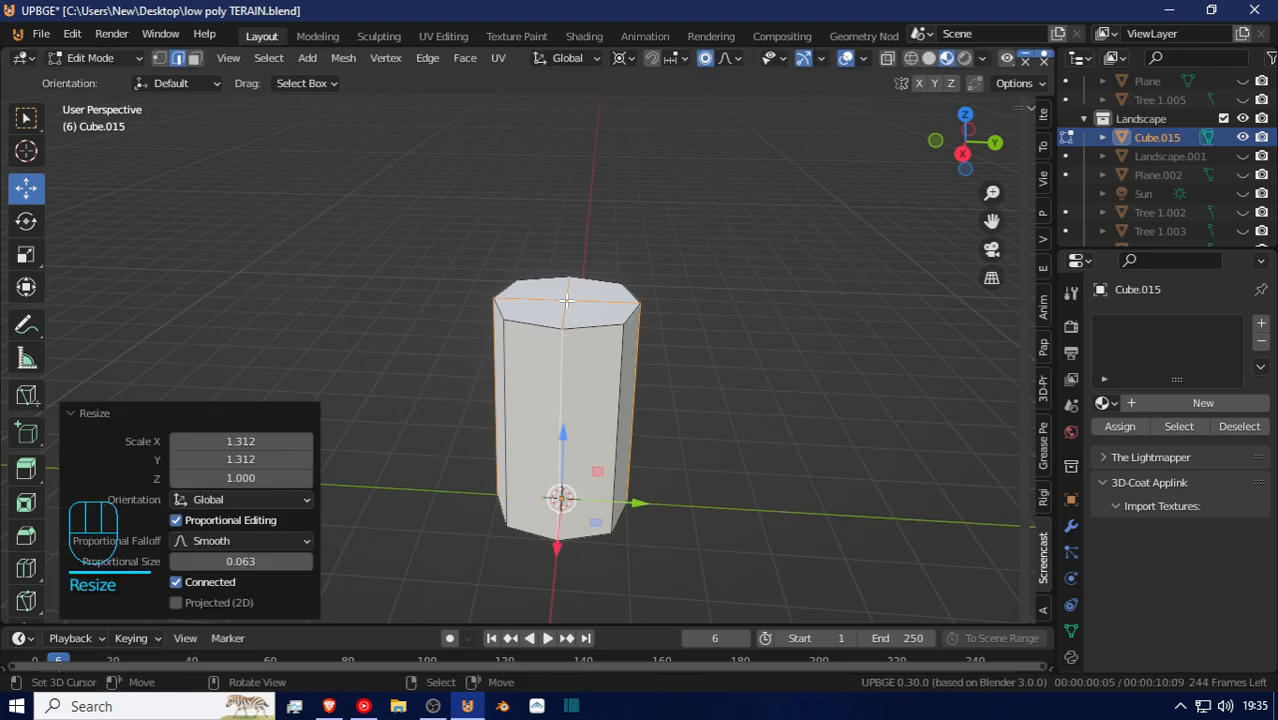
# Examine the octagonal column from several sides and return to Object Mode
pyautogui.hotkey('shift', 'f')
pyautogui.press('d')
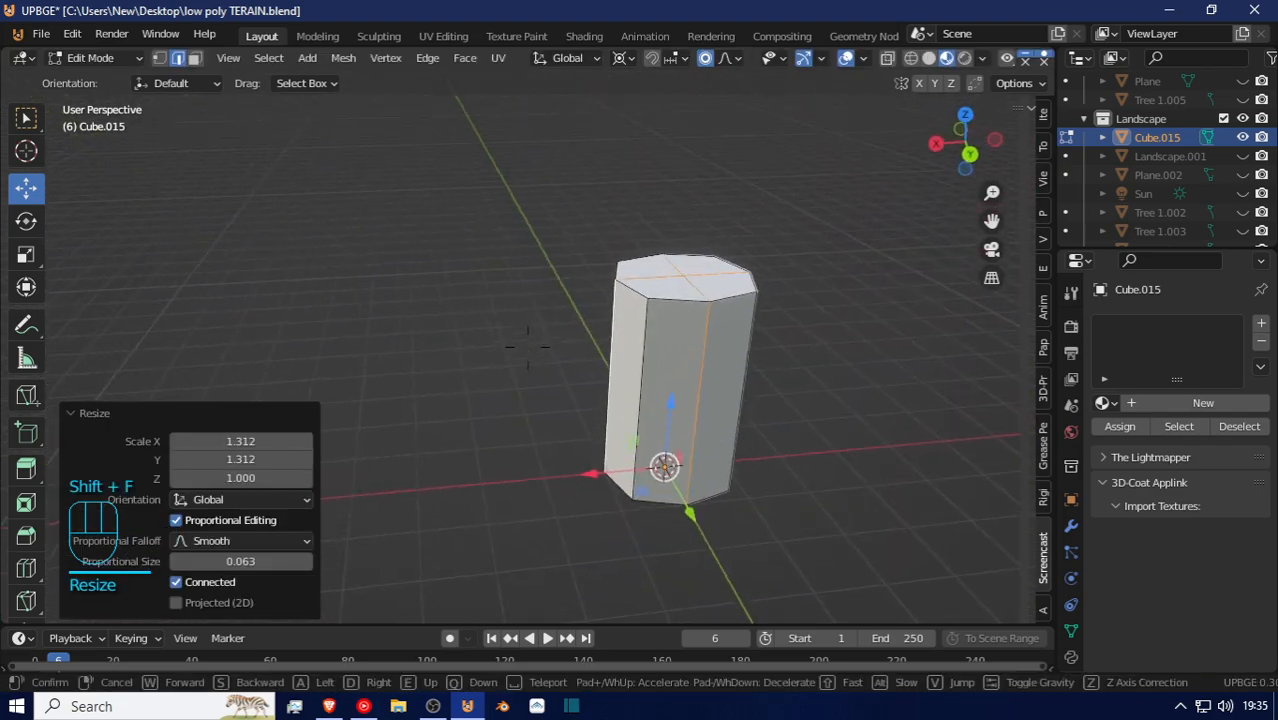
pyautogui.press('w')
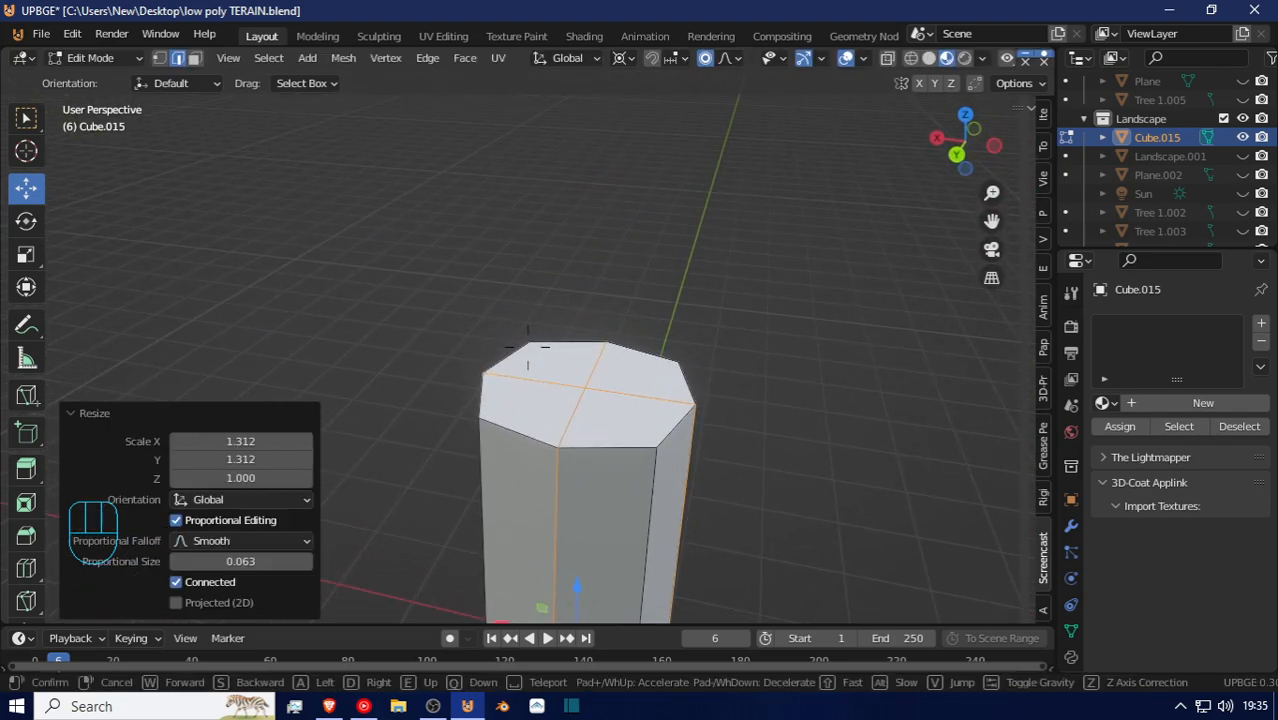
pyautogui.click(532, 363)
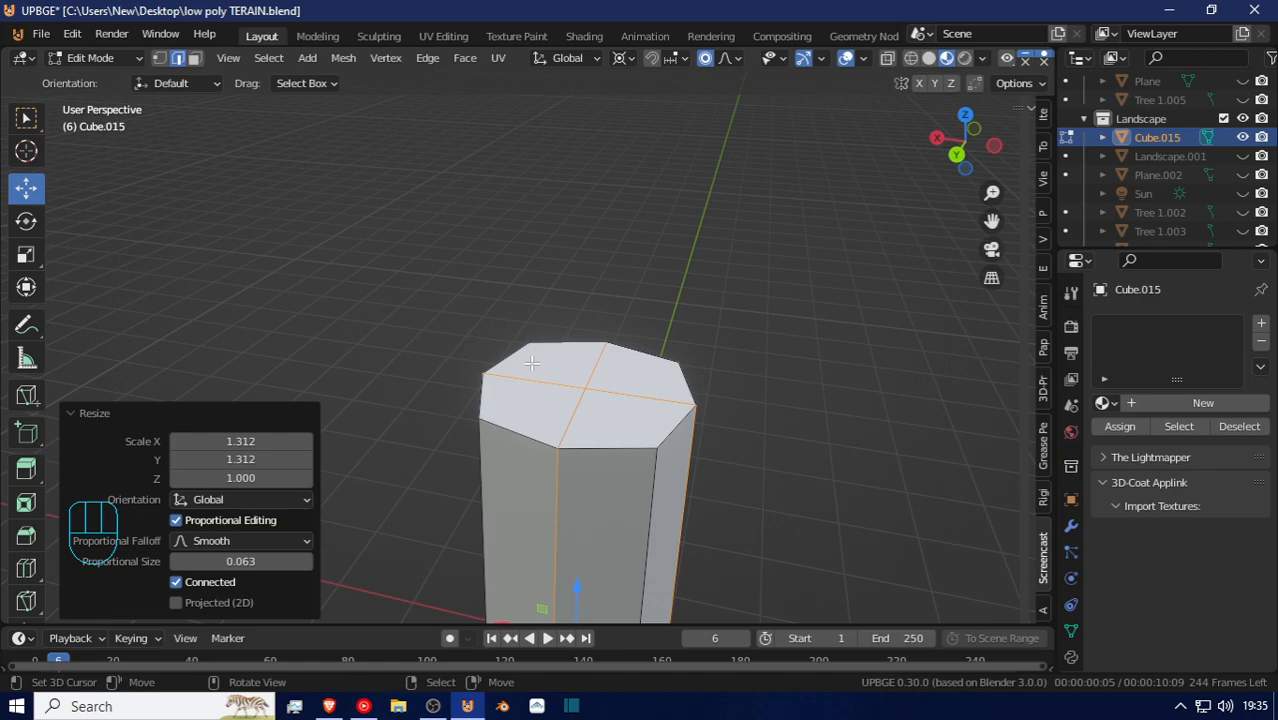
pyautogui.hotkey('shift', 'f')
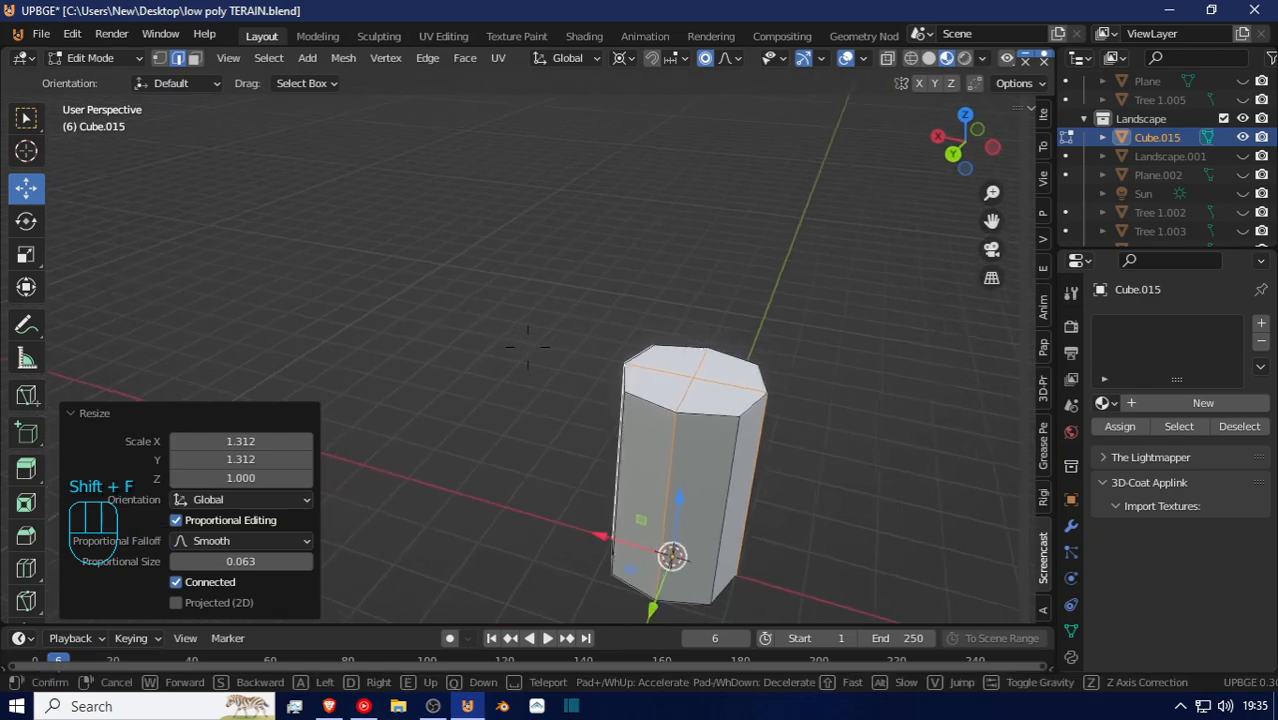
pyautogui.click(589, 343)
pyautogui.press('Tab')
pyautogui.hotkey('shift', 'f')
pyautogui.click(552, 358)
pyautogui.press('s')
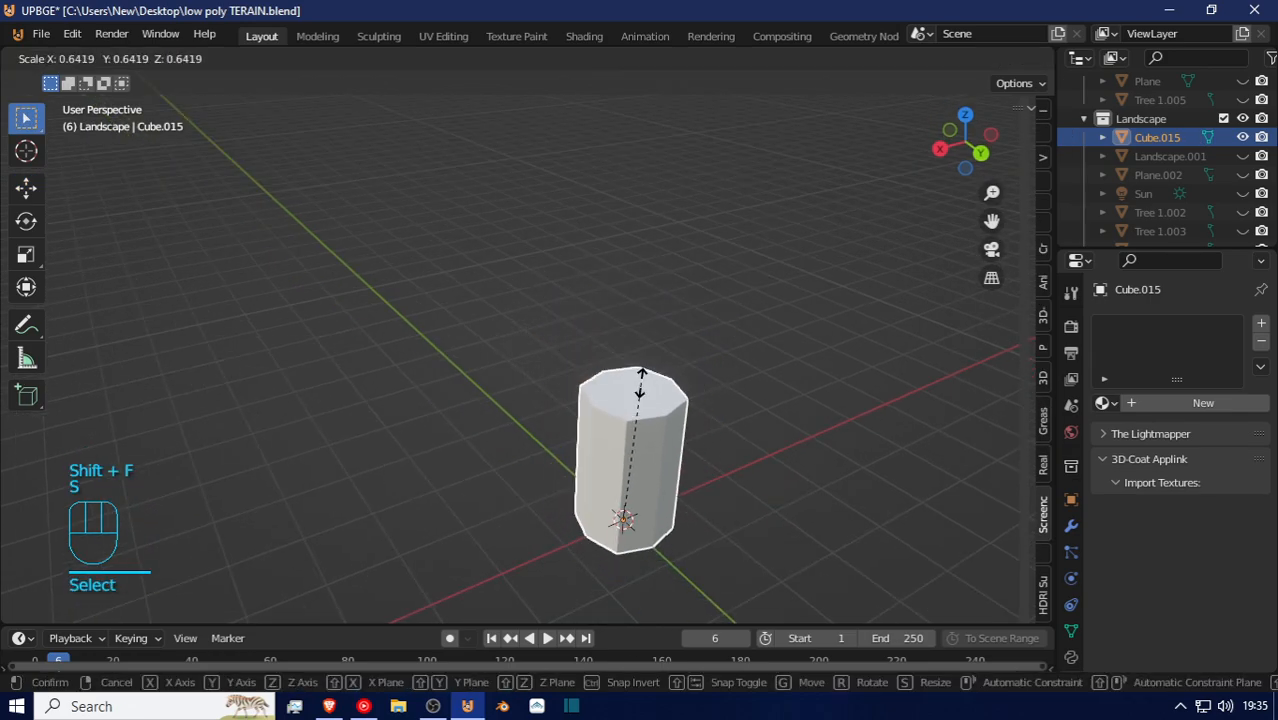
pyautogui.press('z')
pyautogui.click(651, 389)
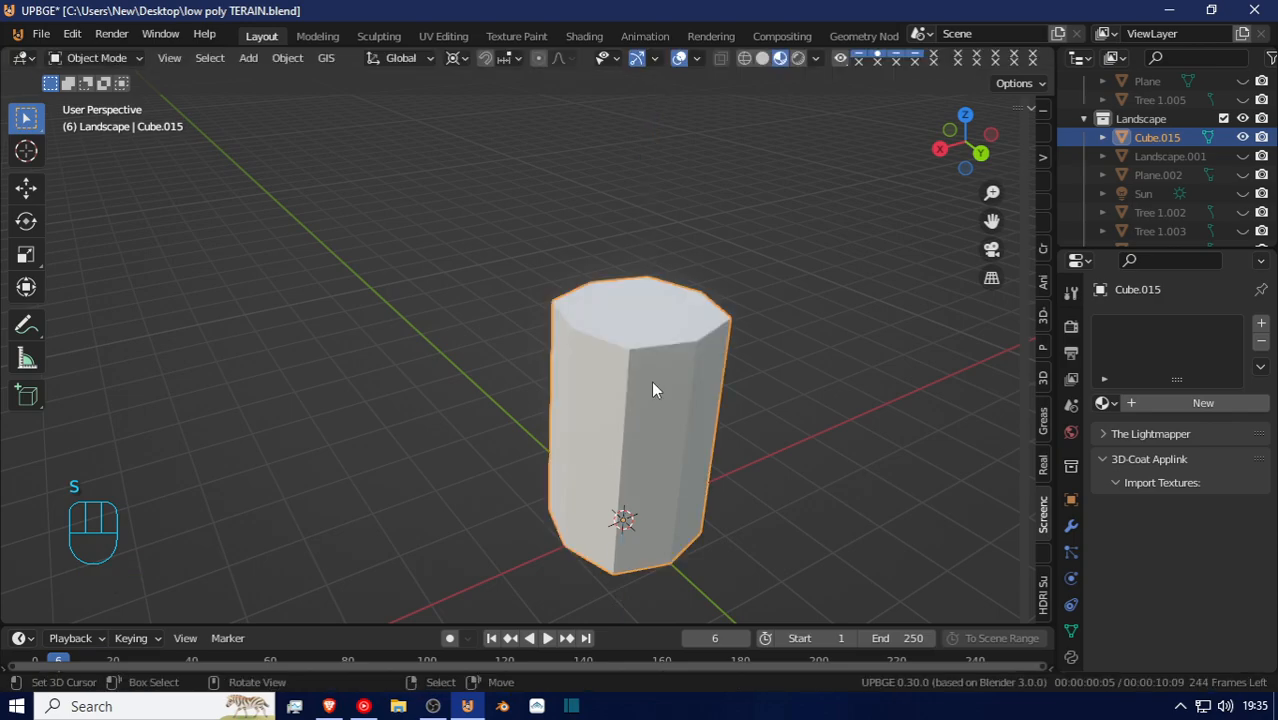
# Add a default cylinder mesh and move it about 4.5 m in the negative Y direction, beside the octagonal column
pyautogui.hotkey('shift', 'f')
pyautogui.click(529, 346)
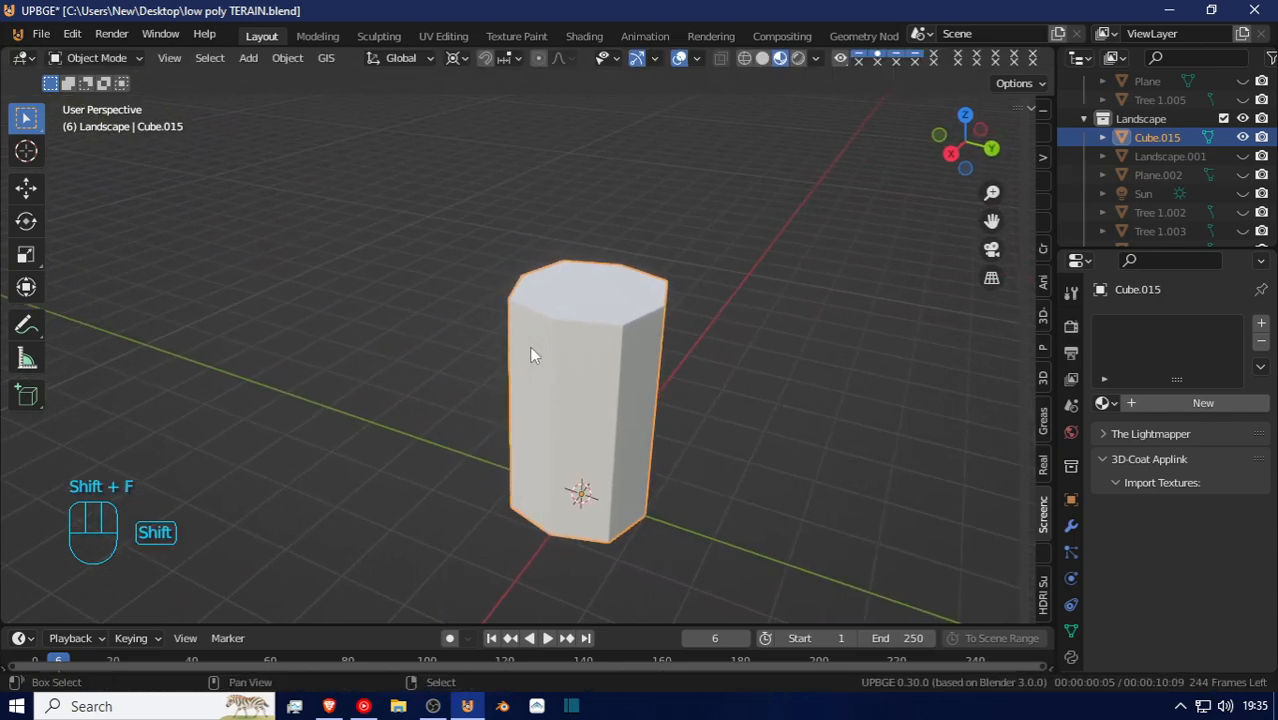
pyautogui.hotkey('shift', 'a')
pyautogui.moveTo(515, 317)
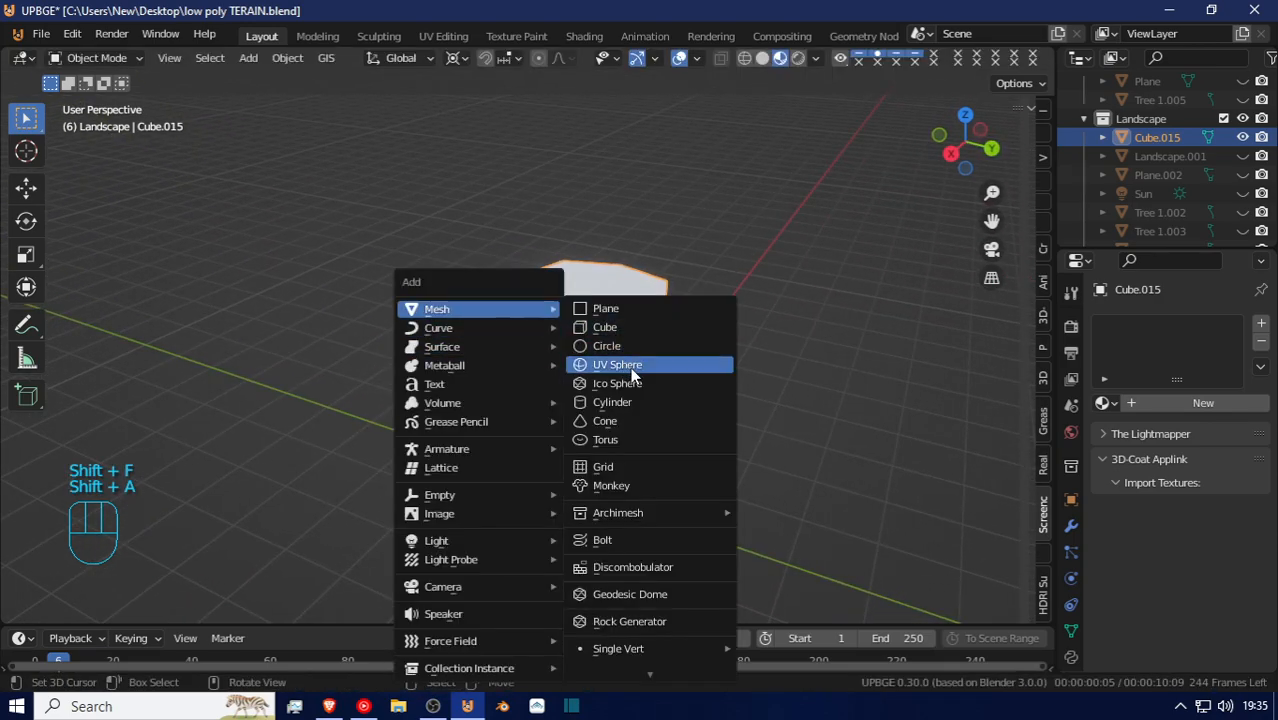
pyautogui.click(643, 401)
pyautogui.press('g')
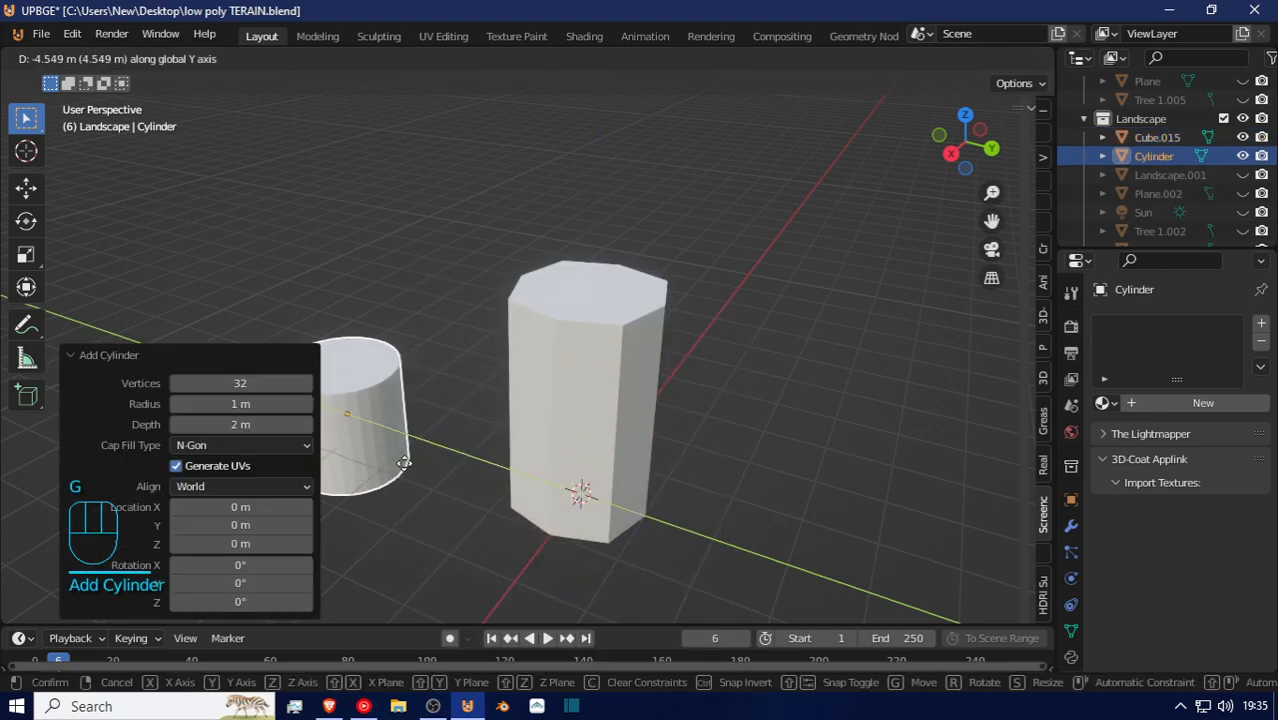
pyautogui.click(404, 467)
# Raise the cylinder 1 m along the Z axis in a snapped move and enter its Edit Mode
pyautogui.press('g')
pyautogui.press('z')
pyautogui.keyDown('ctrl'); pyautogui.click(409, 382); pyautogui.keyUp('ctrl')
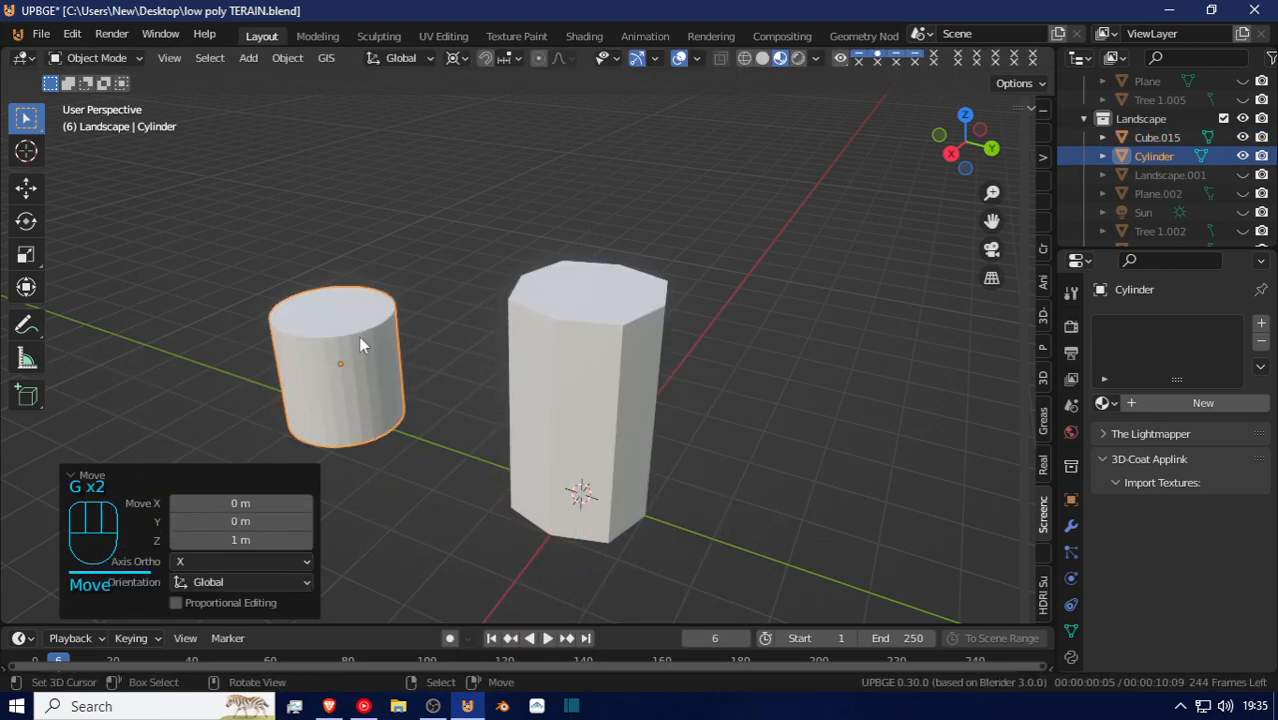
pyautogui.press('Tab')
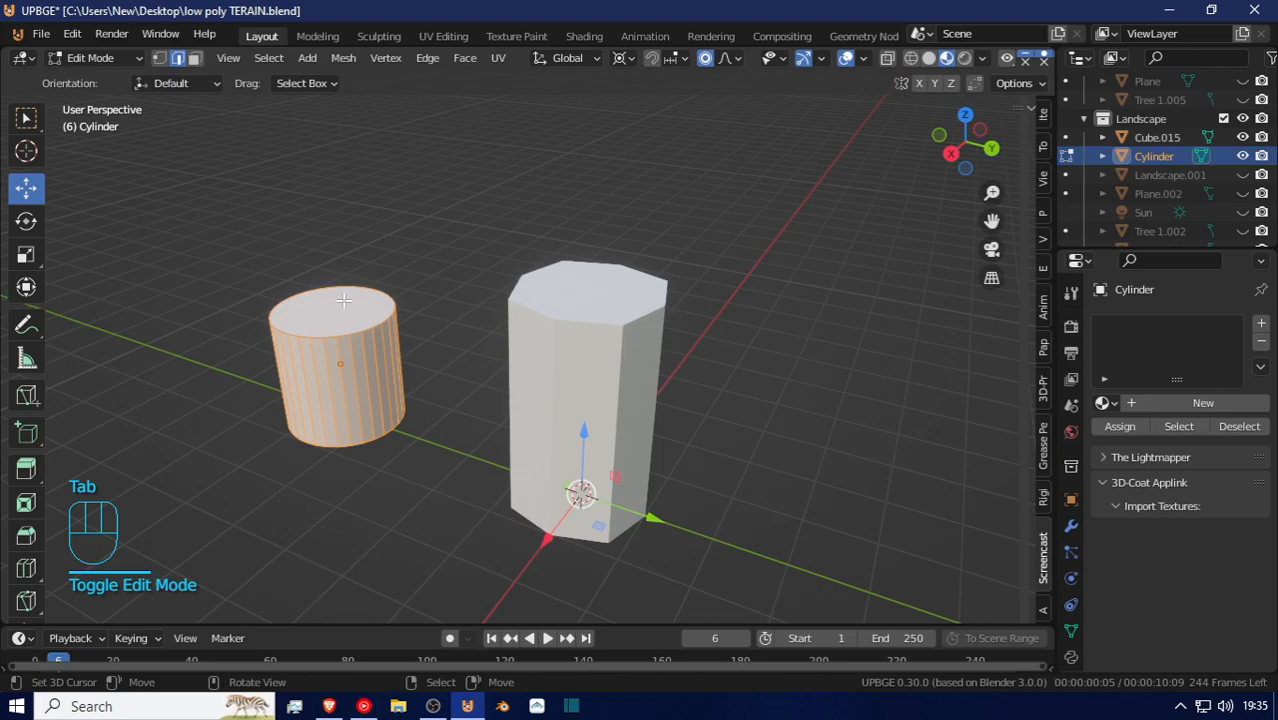
# Return the cylinder to Object Mode and set the transform pivot point to Median Point
pyautogui.press('Tab')
pyautogui.press('s')
pyautogui.press('z')
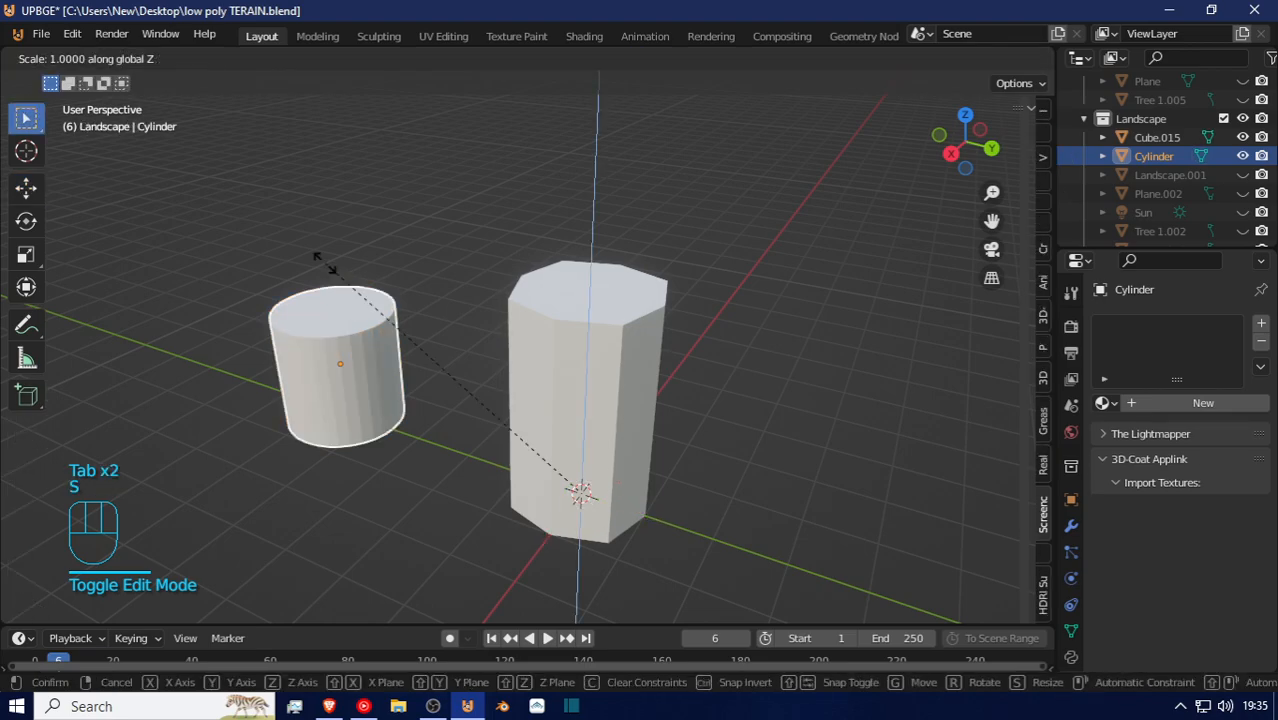
pyautogui.click(323, 320)
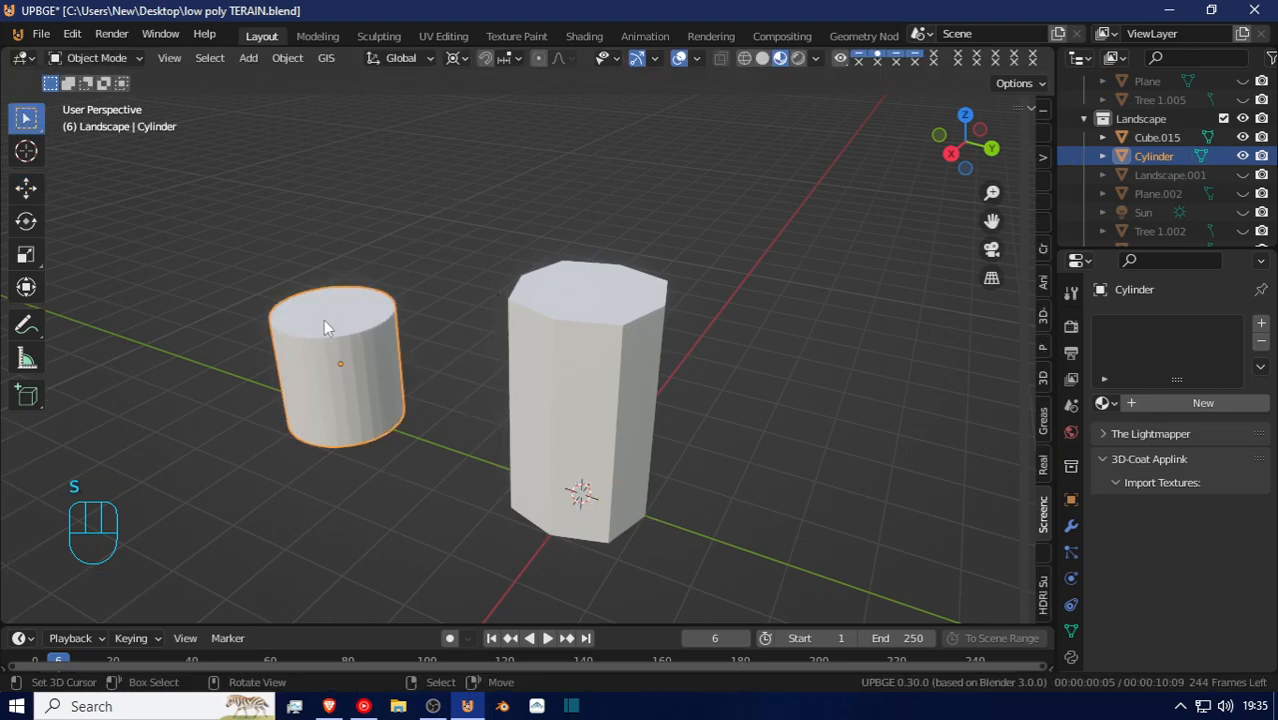
pyautogui.click(457, 58)
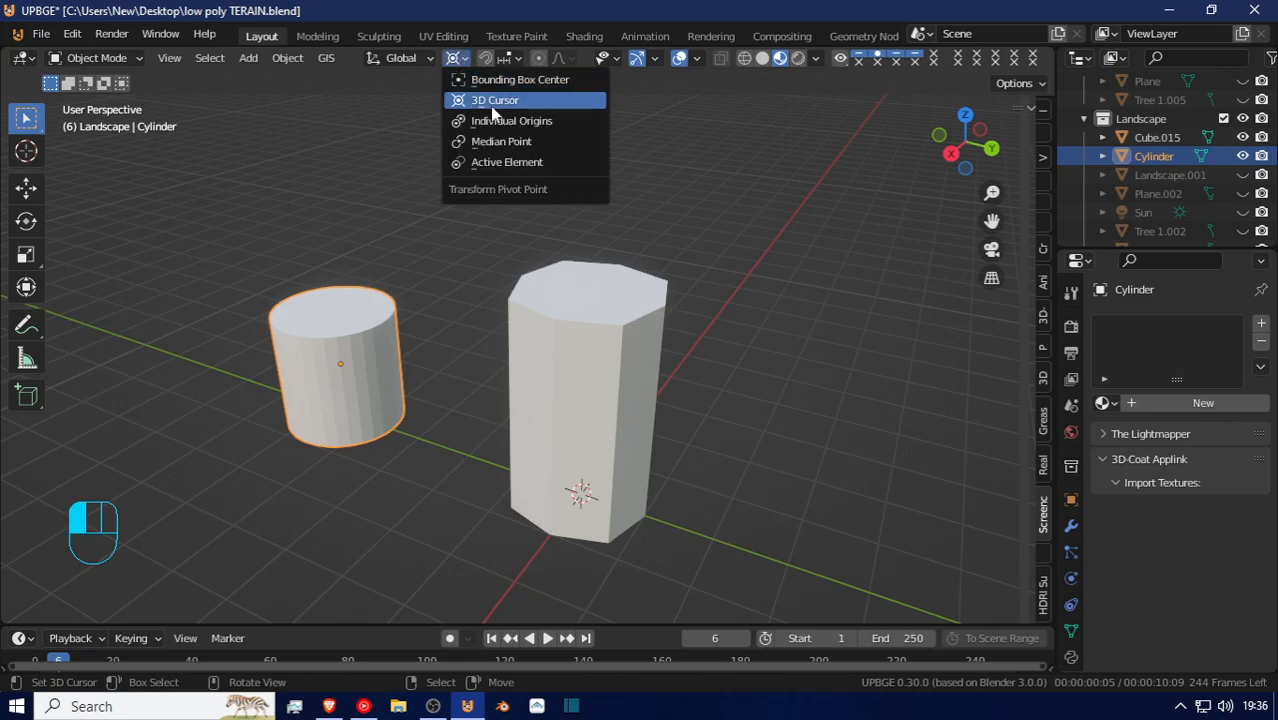
pyautogui.click(510, 150)
# Try scaling the cylinder and the octagonal column along Z in turn to compare how their origins affect the result
pyautogui.press('s')
pyautogui.press('z')
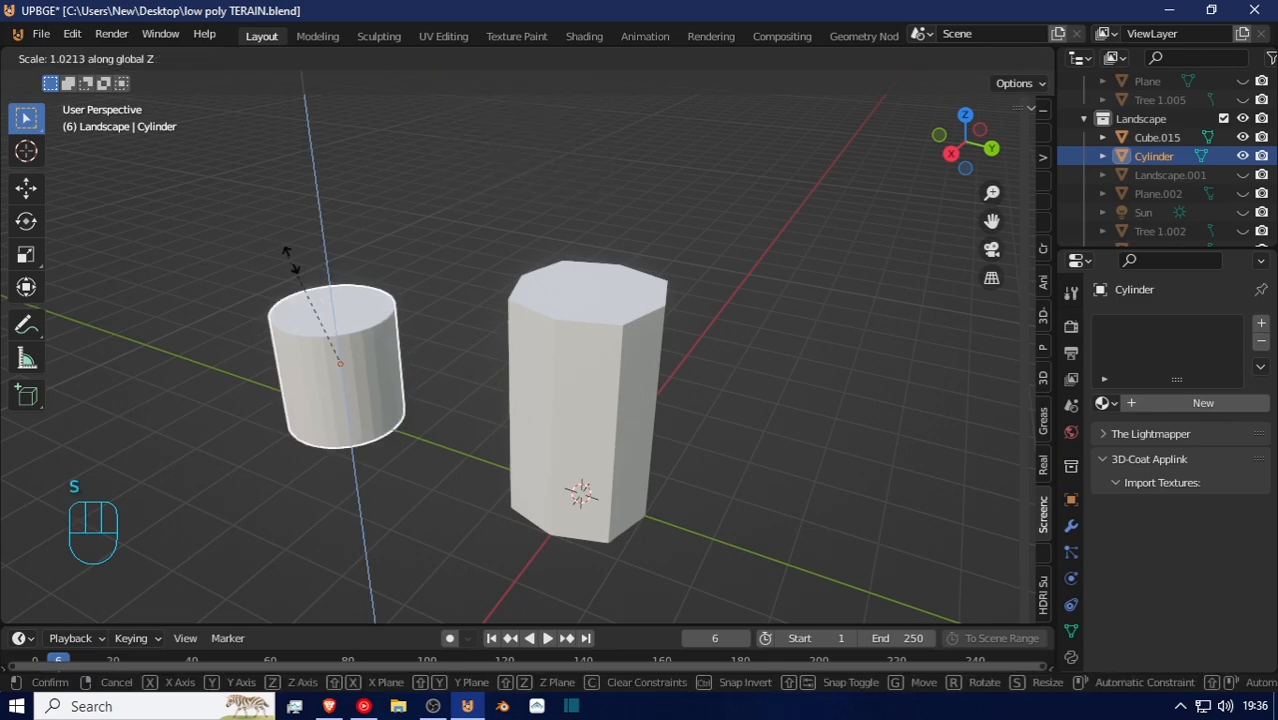
pyautogui.click(384, 164)
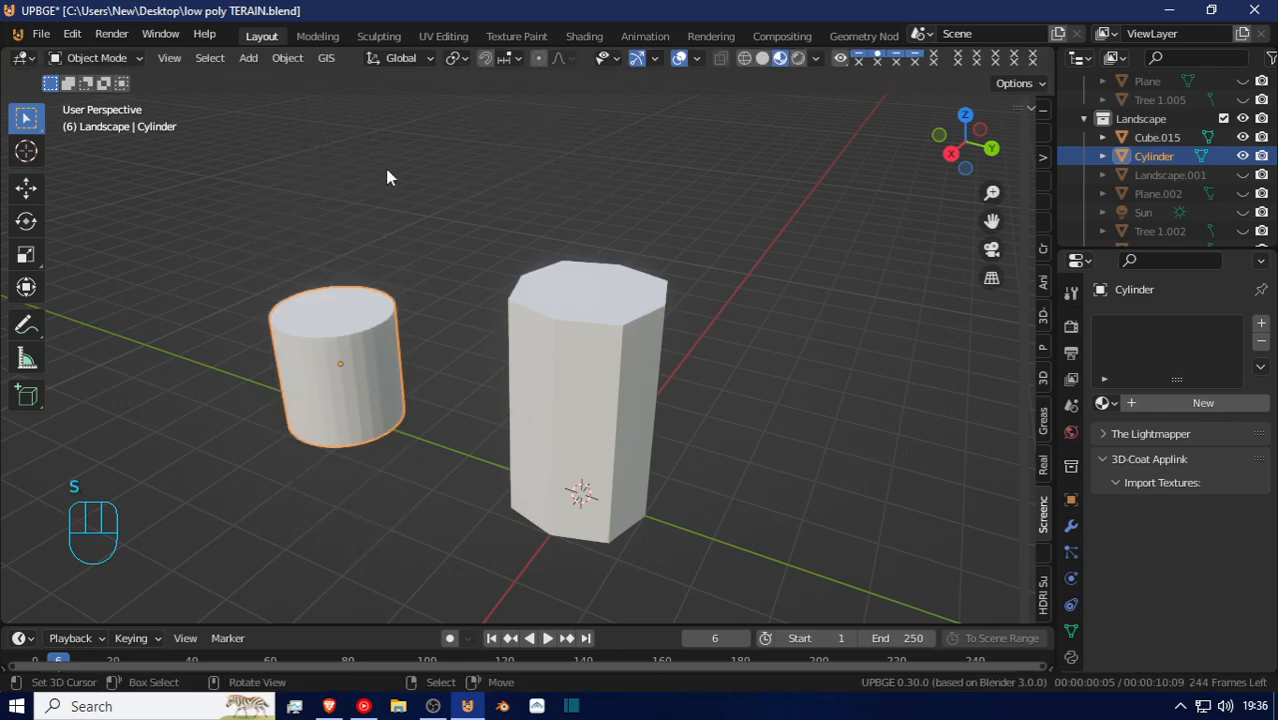
pyautogui.click(589, 282)
pyautogui.press('s')
pyautogui.press('z')
pyautogui.press('Escape')
pyautogui.click(394, 334)
pyautogui.press('s')
pyautogui.press('z')
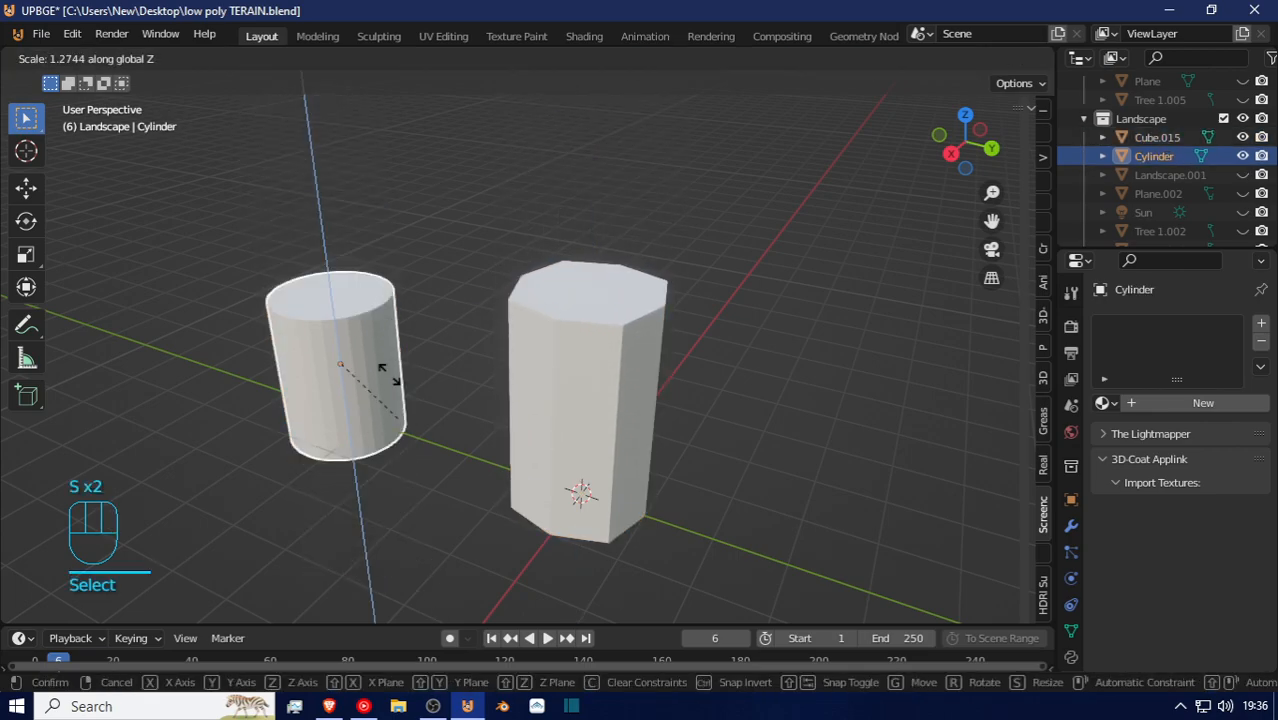
pyautogui.press('Escape')
pyautogui.click(547, 326)
pyautogui.press('s')
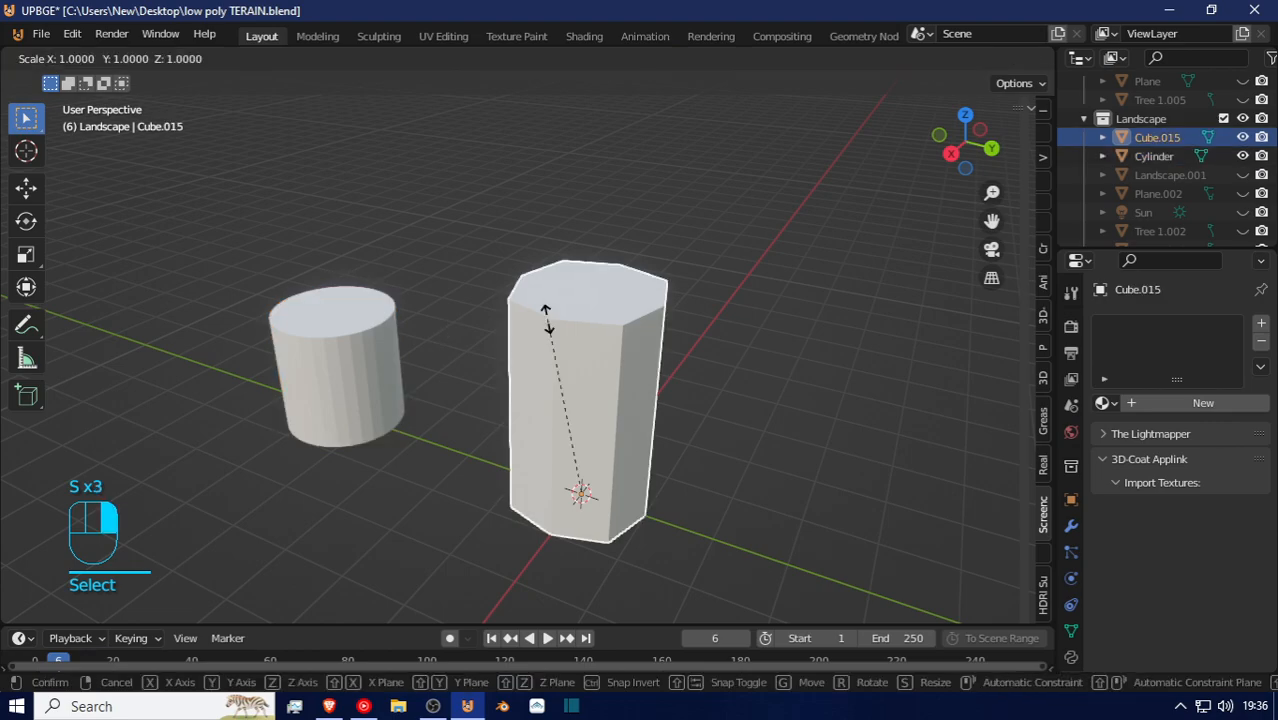
pyautogui.press('z')
# Delete the cylinder and select the octagonal column
pyautogui.click(321, 341)
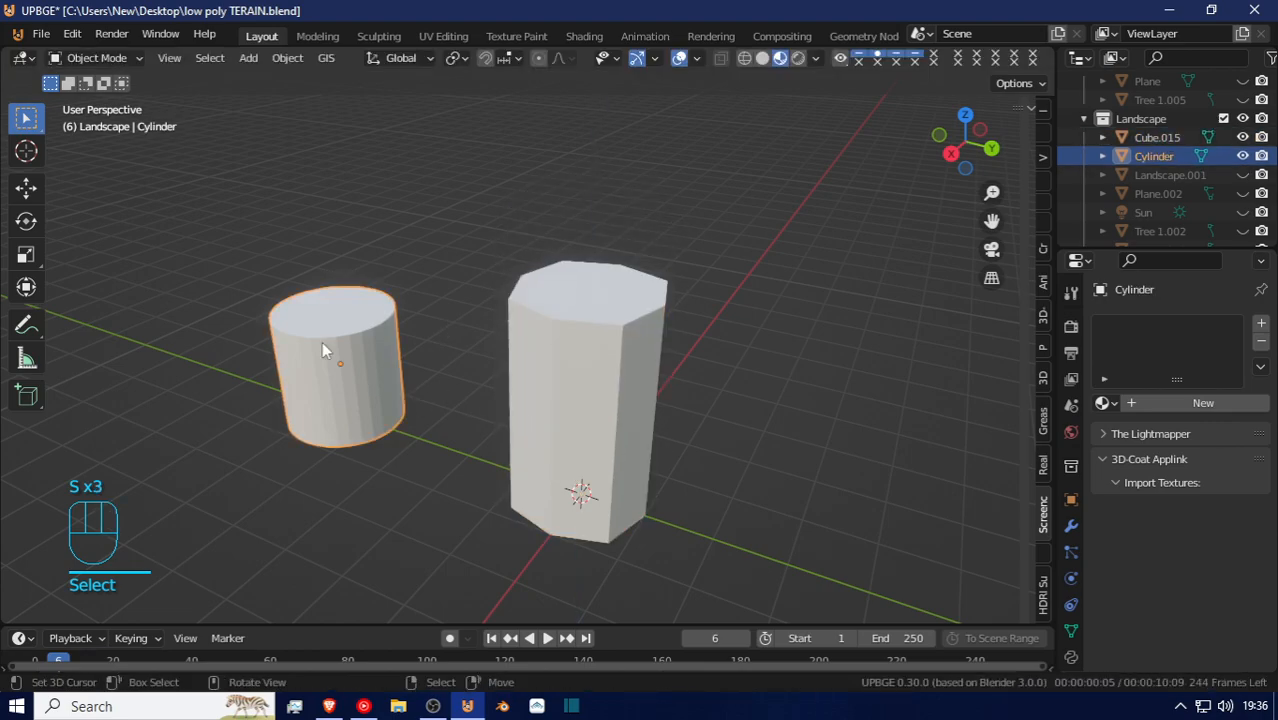
pyautogui.press('x')
pyautogui.hotkey('shift', 'f')
pyautogui.click(529, 355)
pyautogui.click(414, 273)
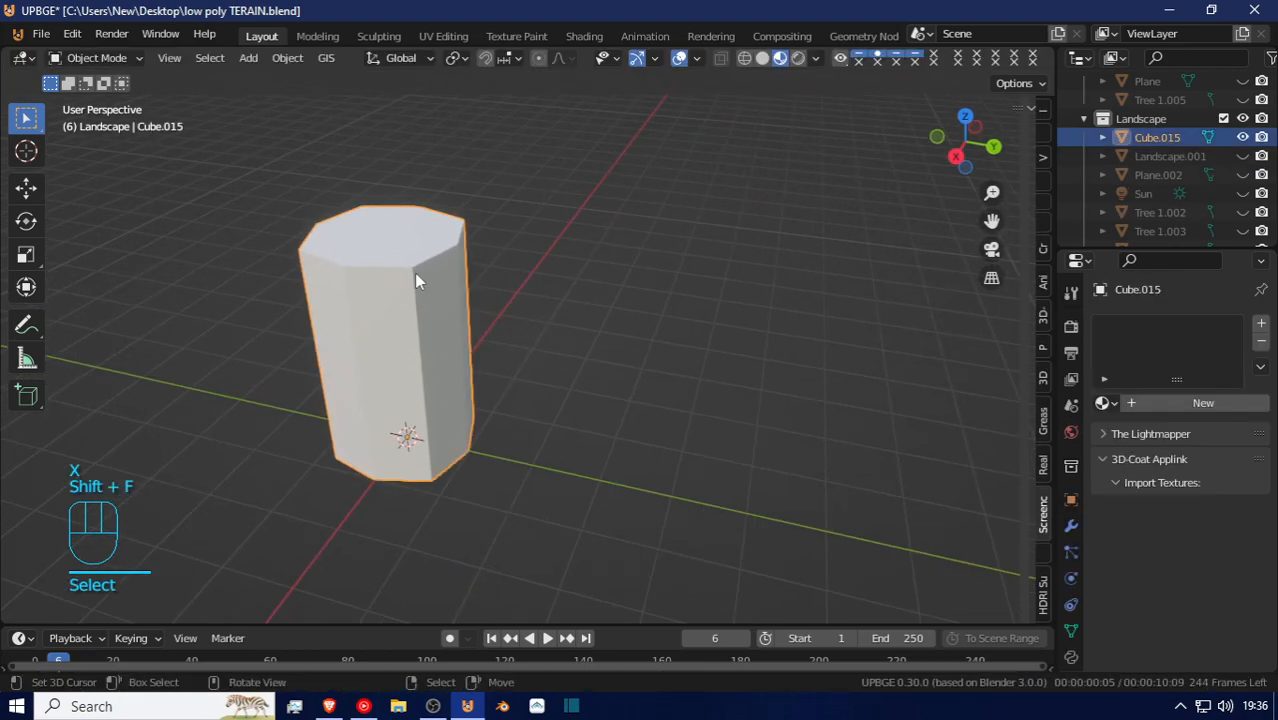
# Set the octagonal column's viewport display to Wire, with In Front enabled and Shadow disabled
pyautogui.click(1070, 501)
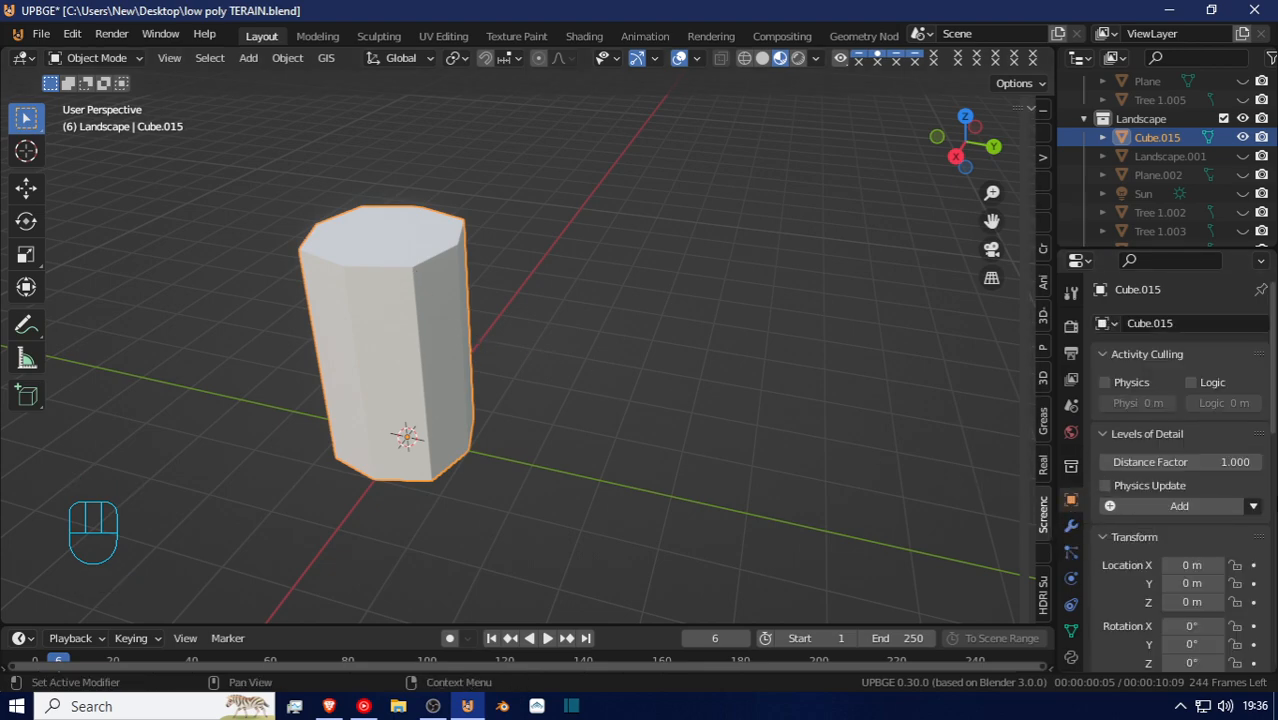
pyautogui.scroll(-8, 1224, 572)
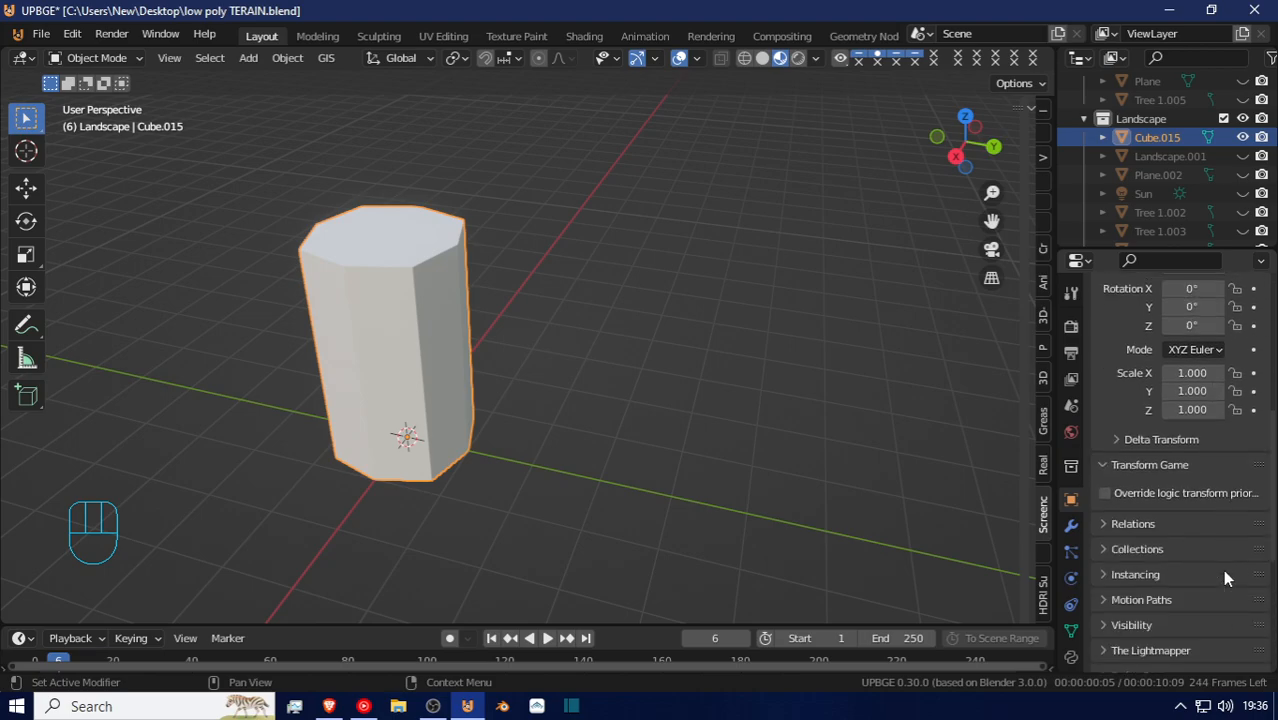
pyautogui.scroll(-6, 1226, 577)
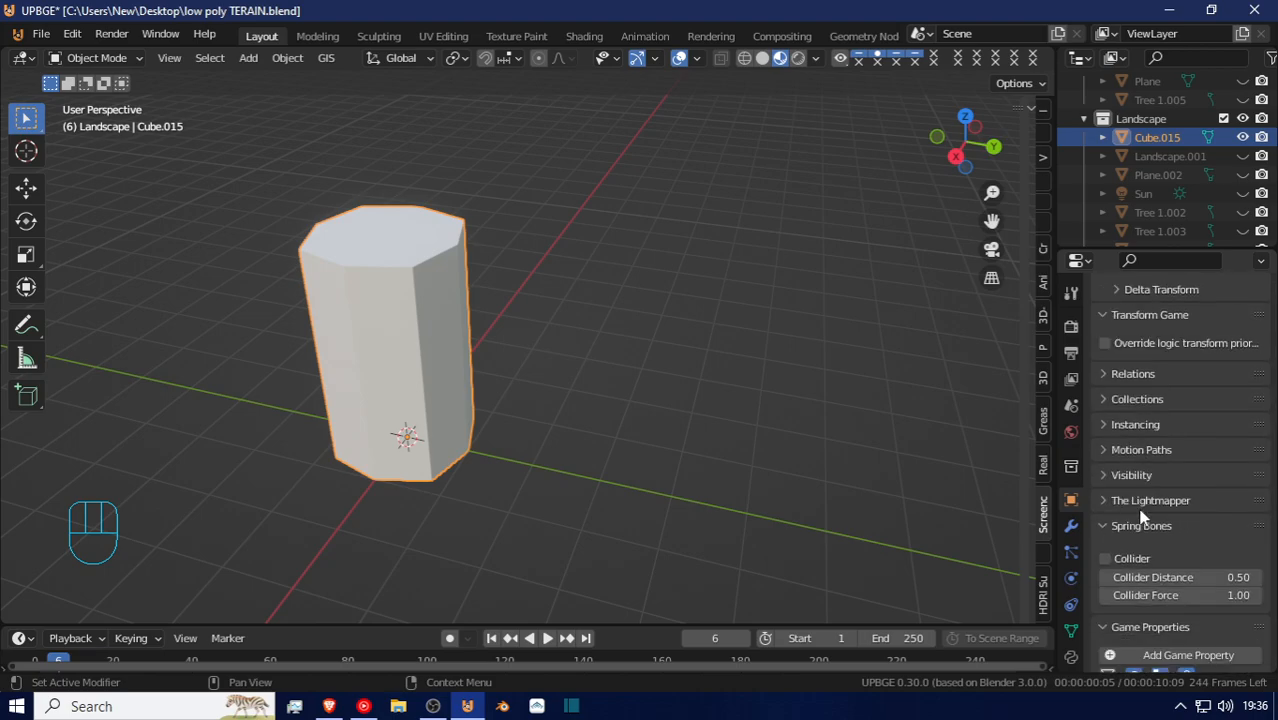
pyautogui.scroll(-1, 1142, 516)
pyautogui.click(1173, 609)
pyautogui.scroll(-3, 1175, 612)
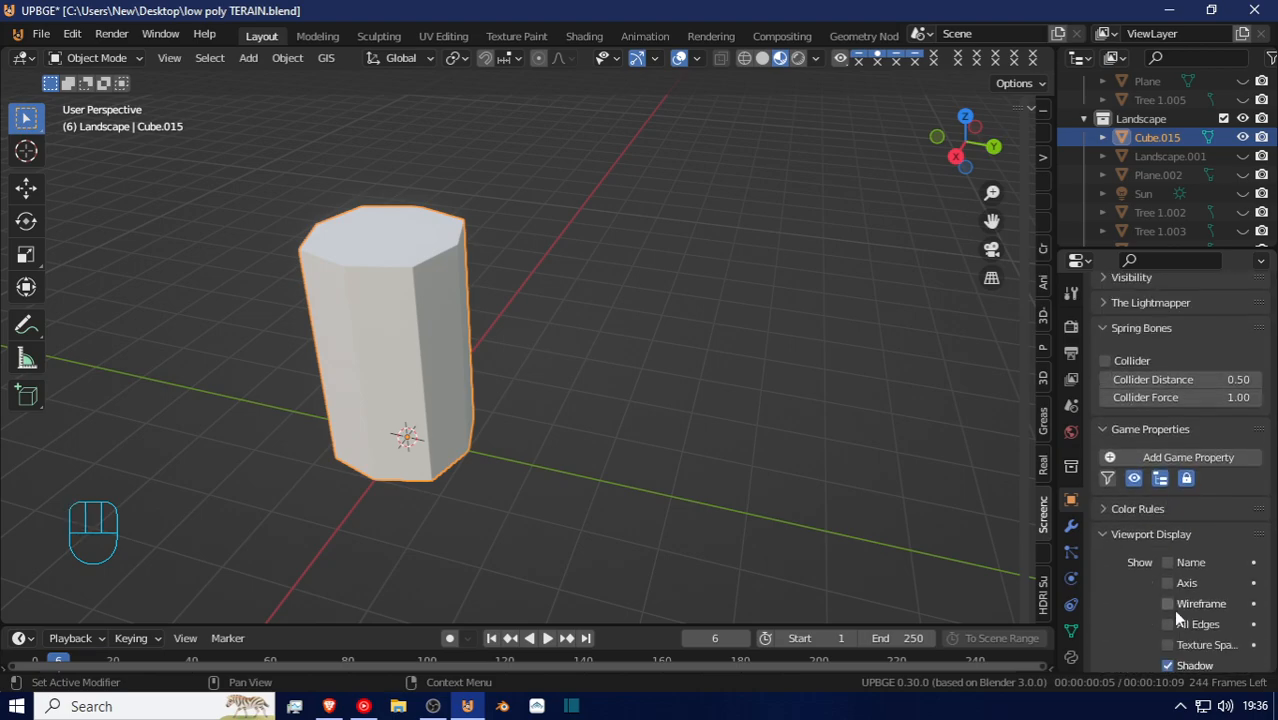
pyautogui.scroll(-1, 1173, 609)
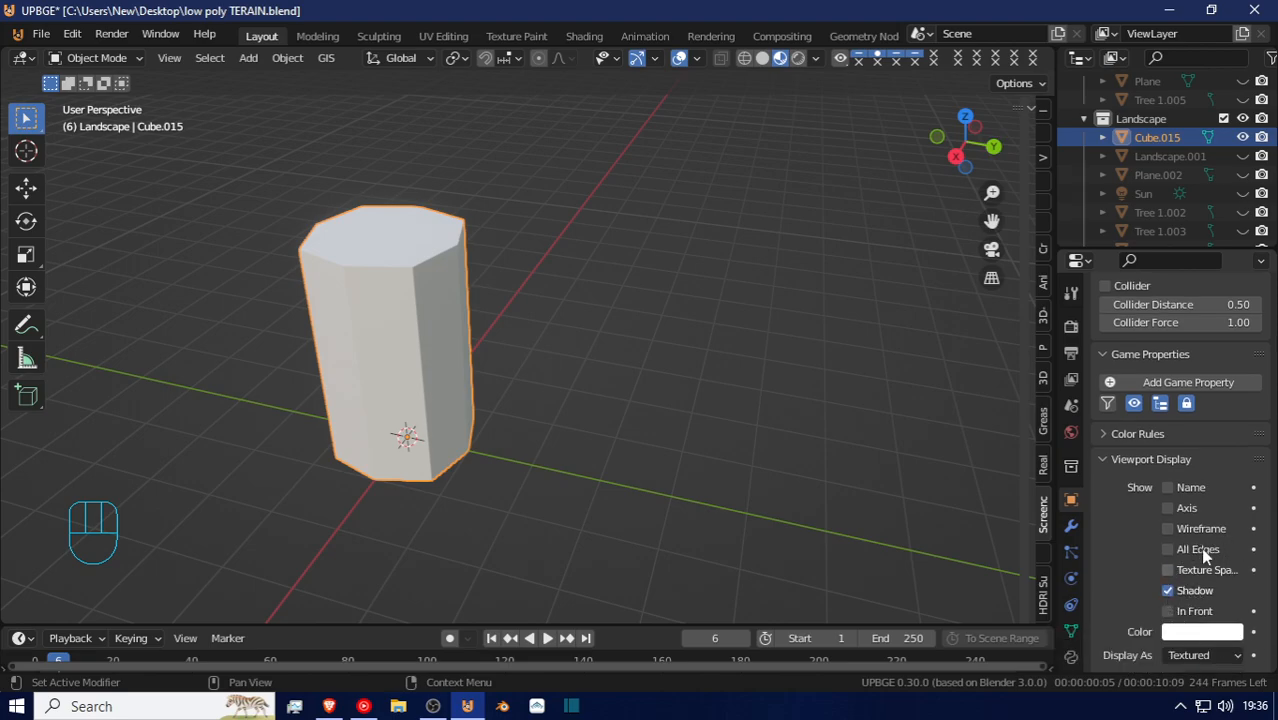
pyautogui.click(1169, 611)
pyautogui.click(1187, 656)
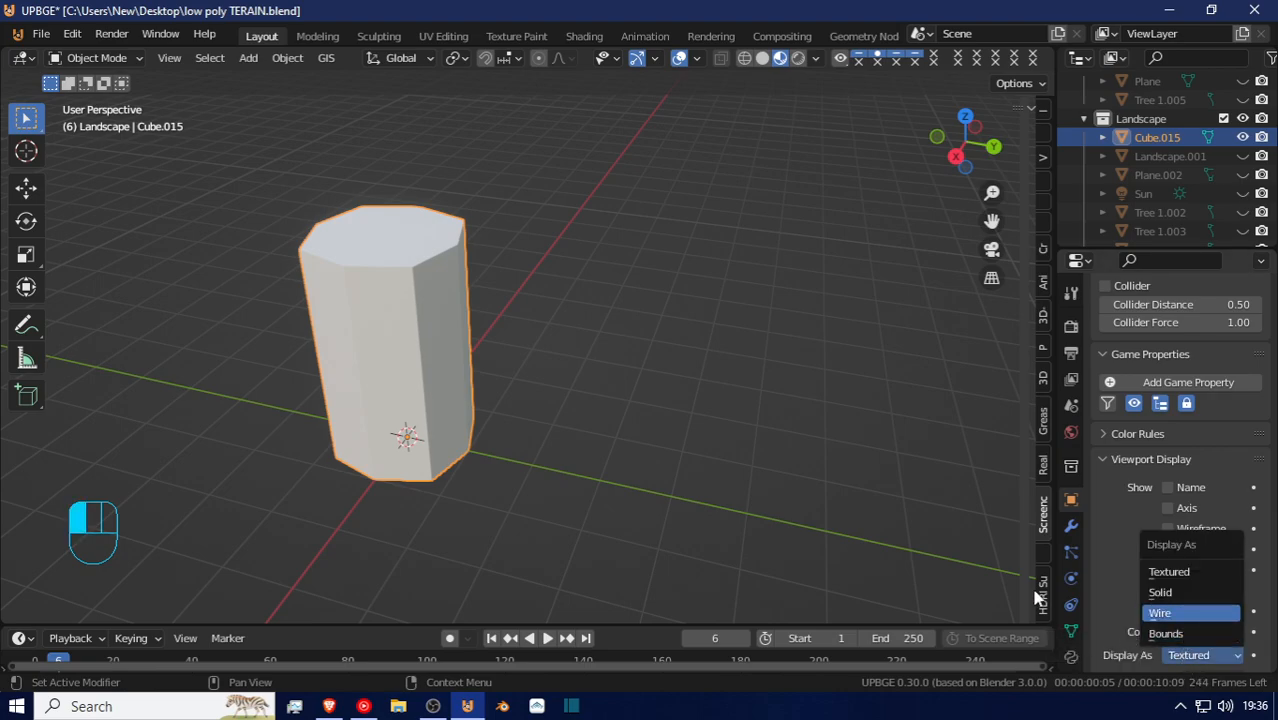
pyautogui.click(1162, 613)
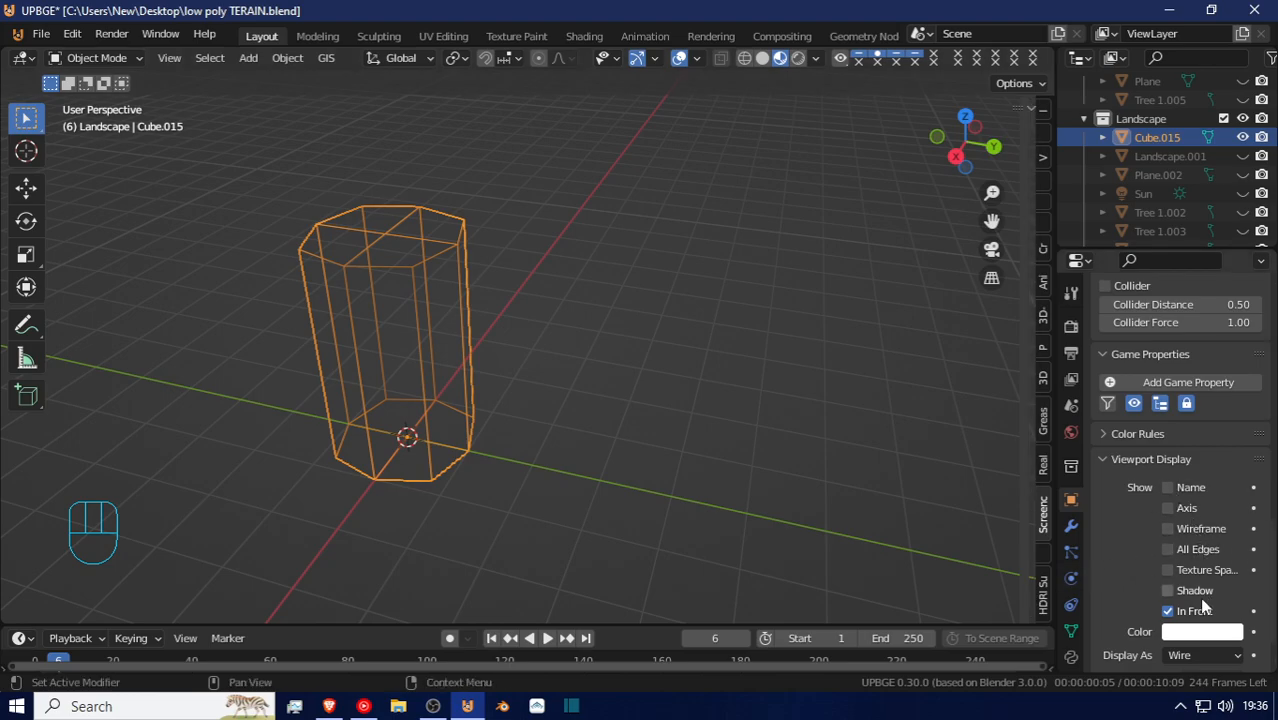
# Add a default 2 m cube and move it about 2 m along the X axis, in front of the wireframe column
pyautogui.hotkey('shift', 'a')
pyautogui.moveTo(475, 276)
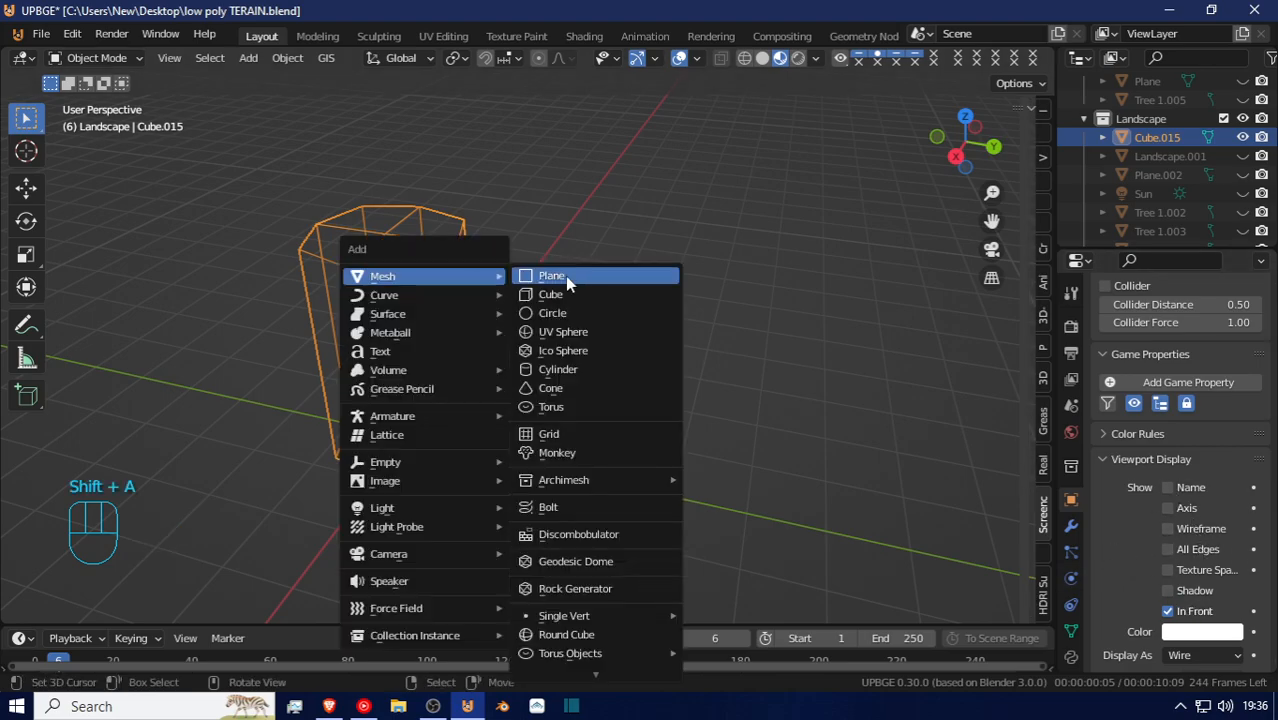
pyautogui.click(590, 295)
pyautogui.hotkey('shift', 'f')
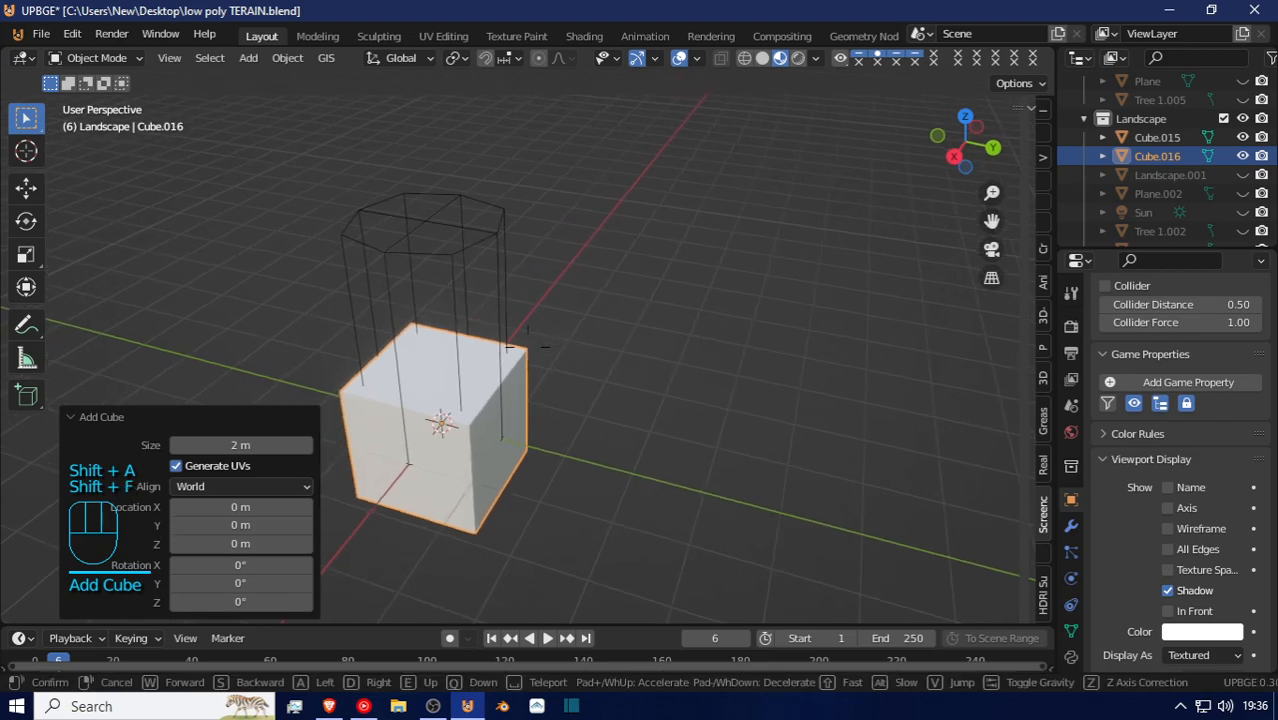
pyautogui.press('g')
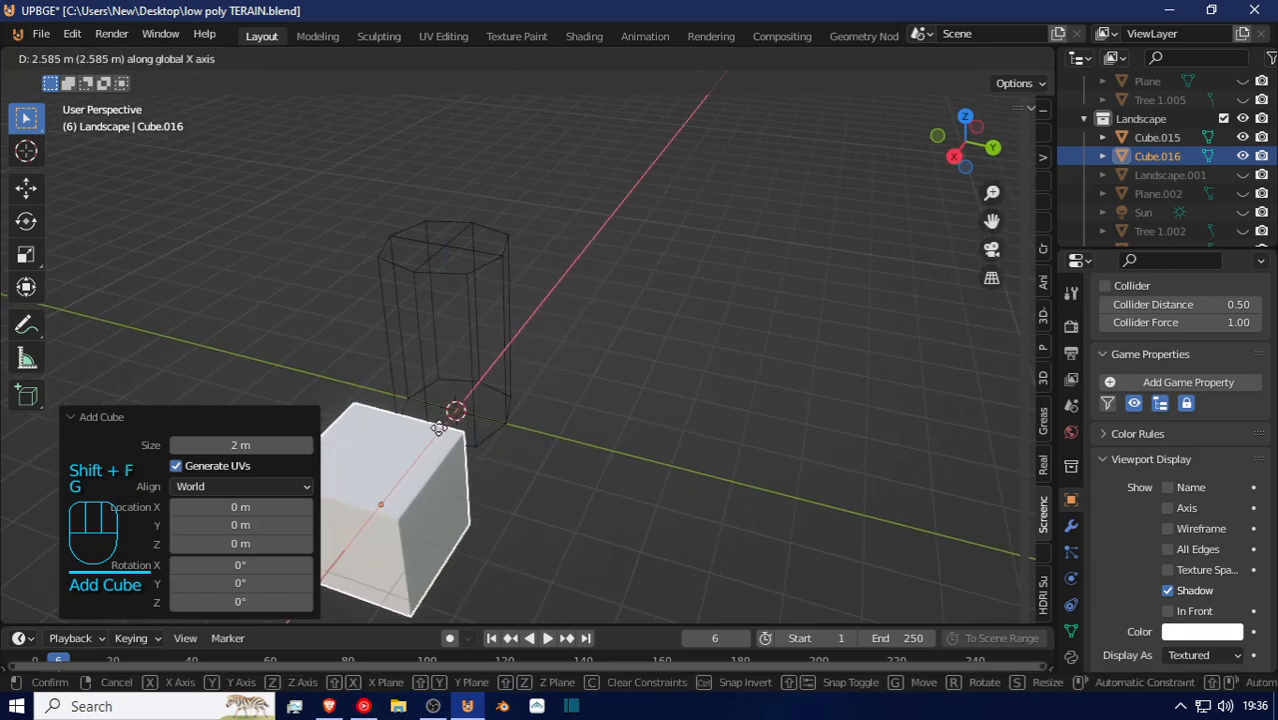
pyautogui.keyDown('shift'); pyautogui.click(462, 414); pyautogui.keyUp('shift')
pyautogui.hotkey('shift', 'f')
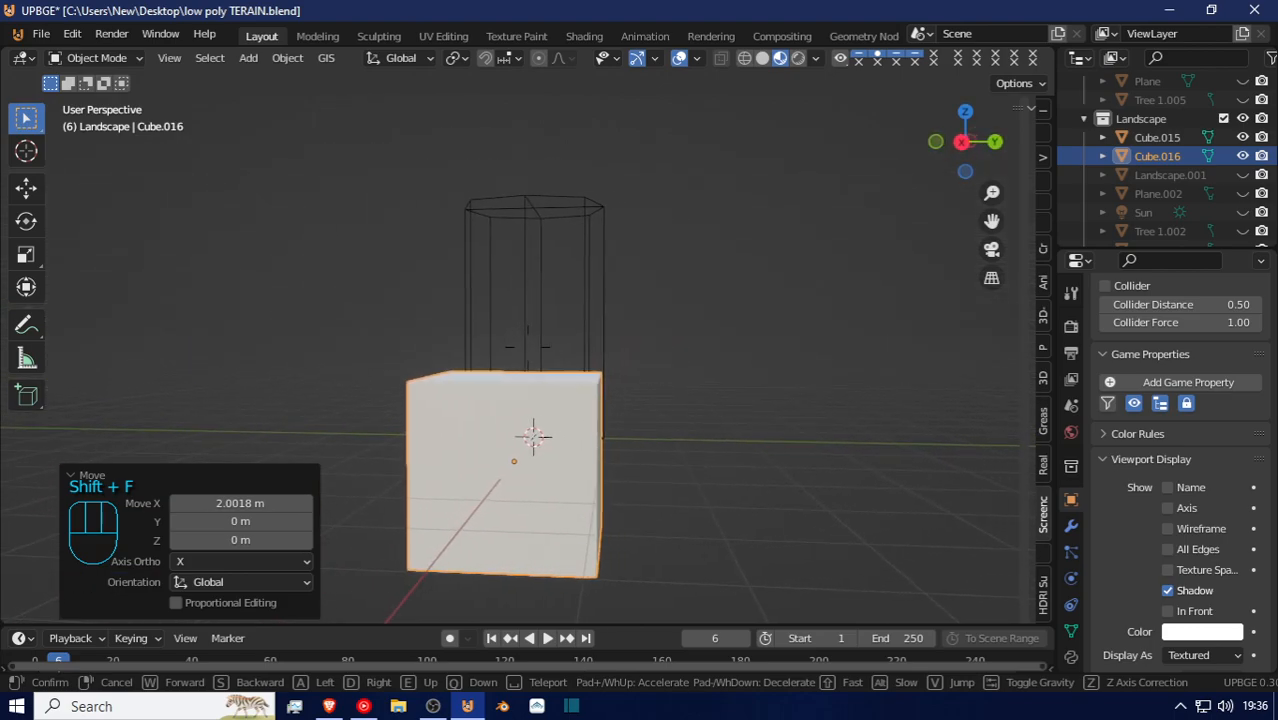
pyautogui.click(530, 340)
# Delete the cube standing in front of the wireframe column
pyautogui.click(530, 342)
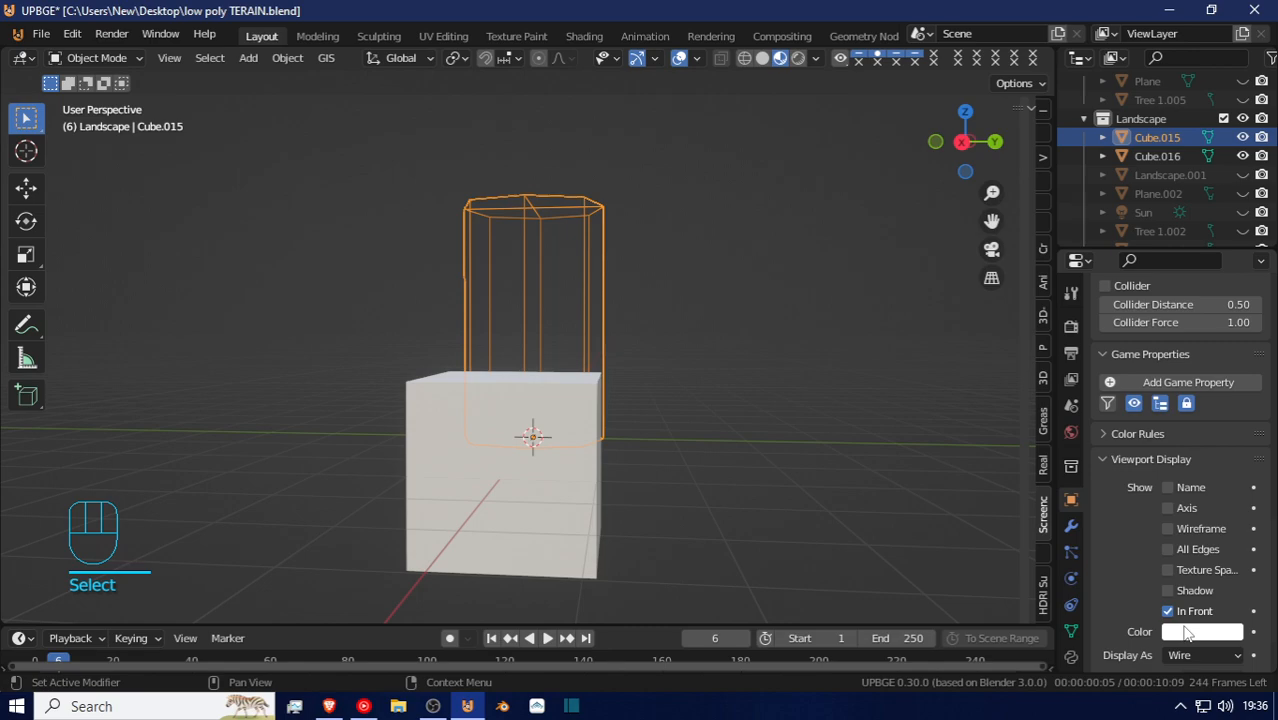
pyautogui.click(590, 501)
pyautogui.press('x')
pyautogui.click(590, 503)
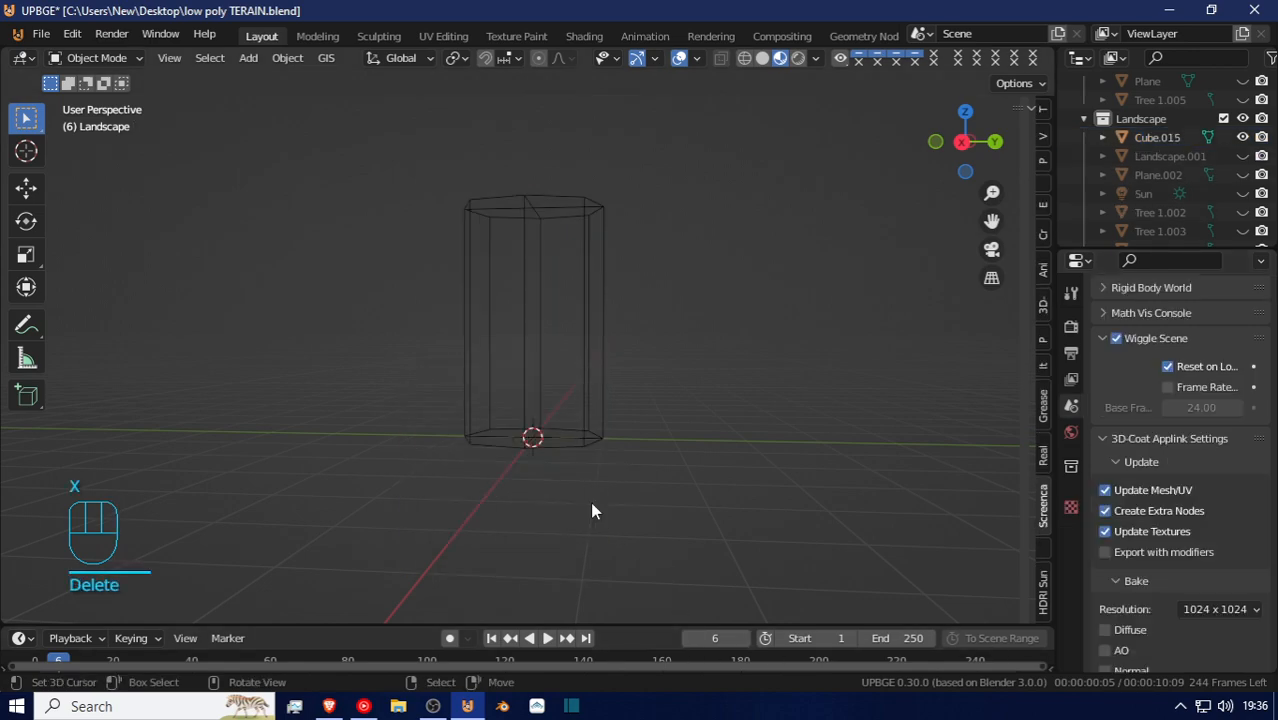
# Add a cube at the base of the wireframe column and scale it down uniformly to fit well inside
pyautogui.click(590, 362)
pyautogui.hotkey('shift', 'f')
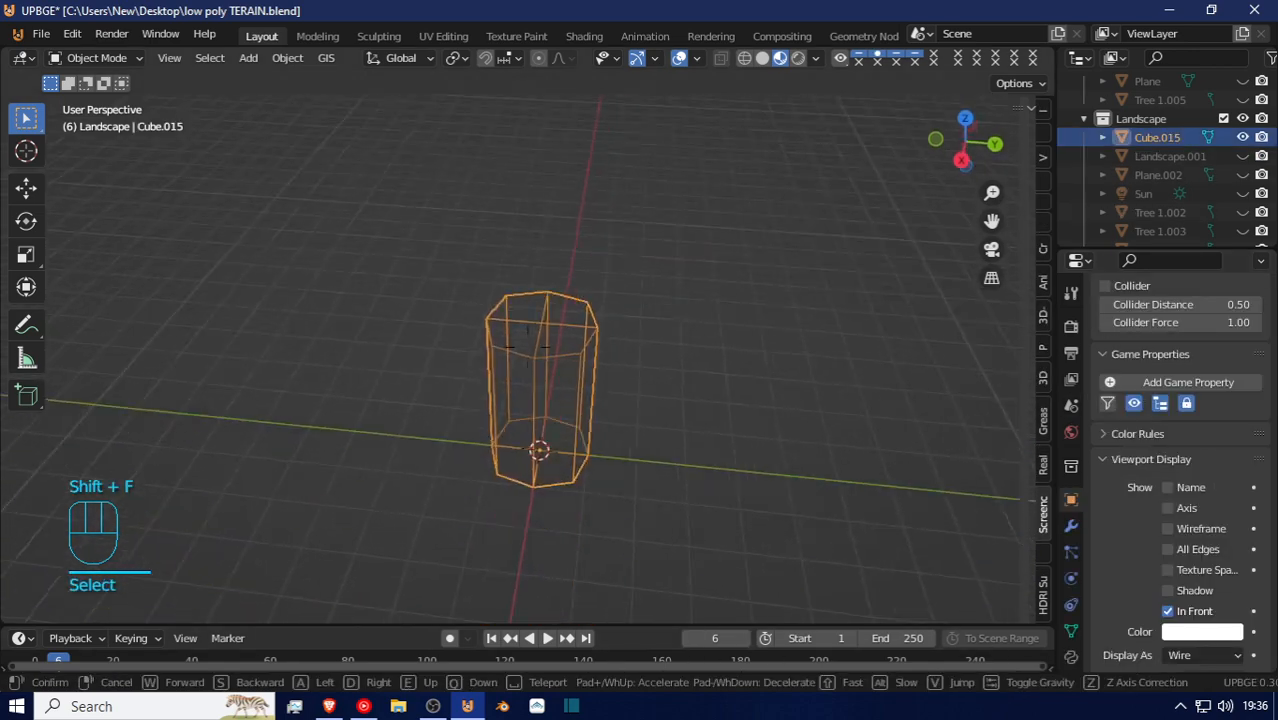
pyautogui.click(527, 346)
pyautogui.hotkey('shift', 'a')
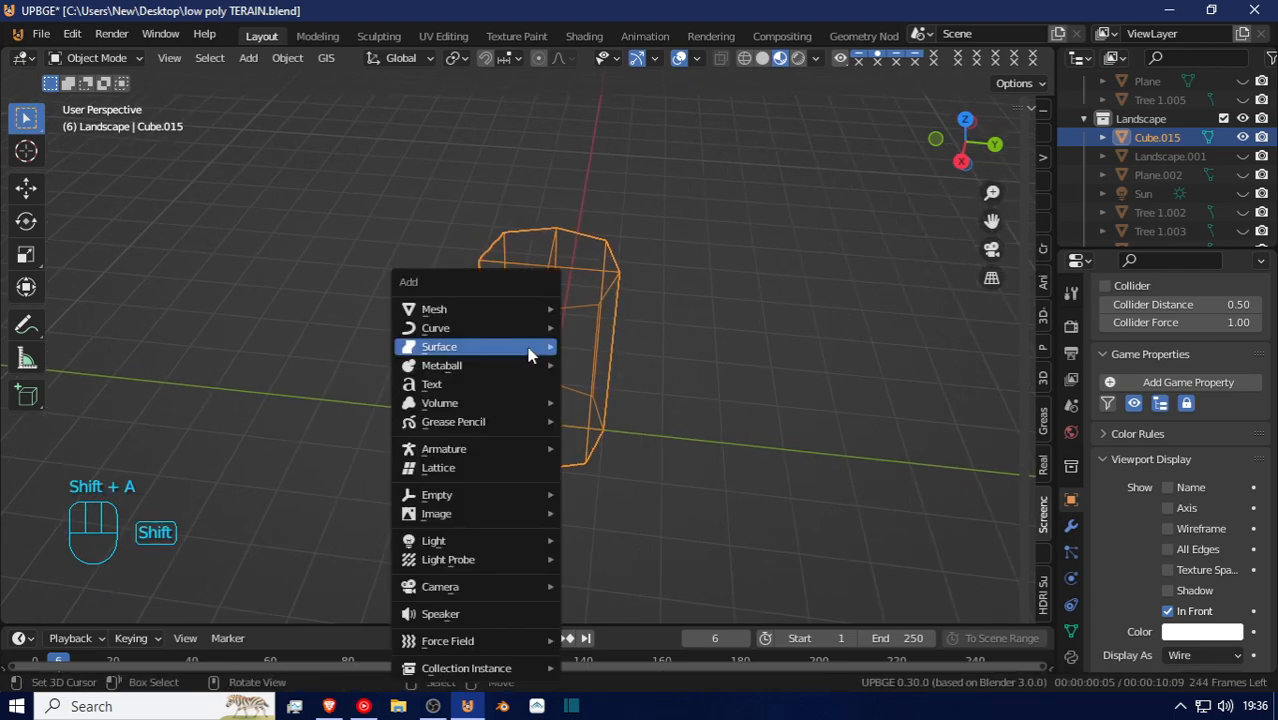
pyautogui.moveTo(519, 309)
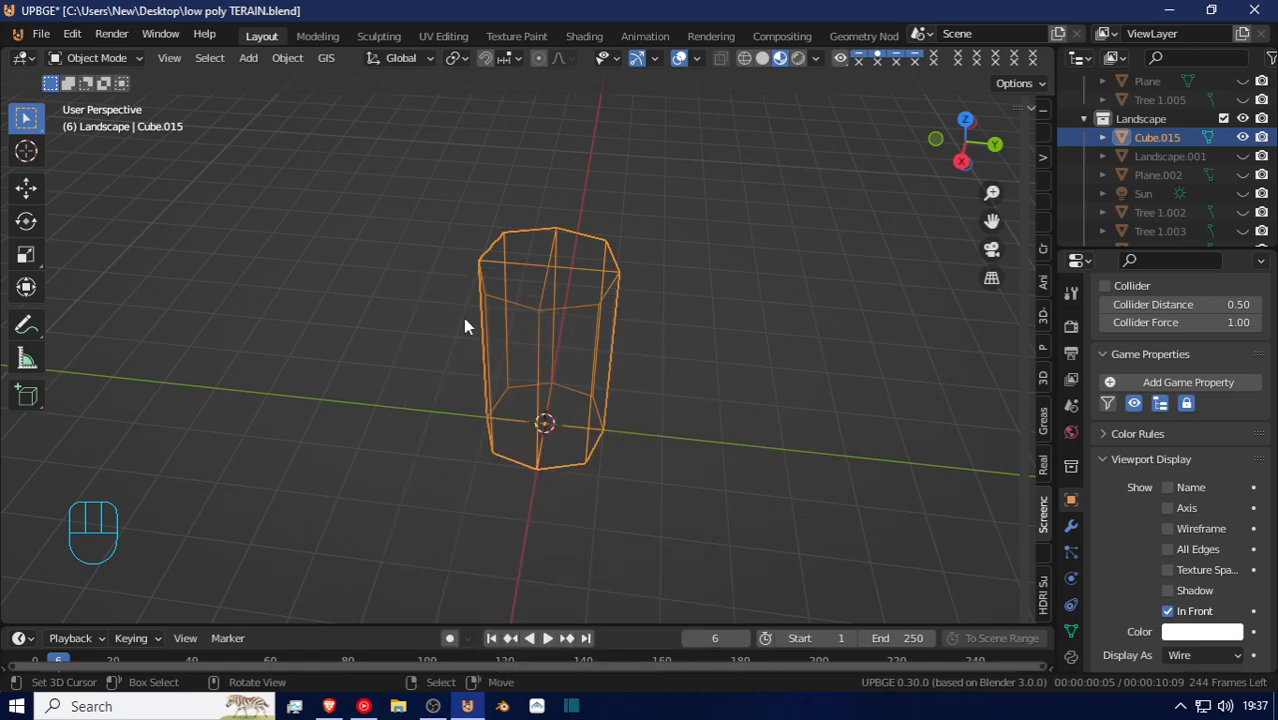
pyautogui.hotkey('shift', 'a')
pyautogui.moveTo(584, 346)
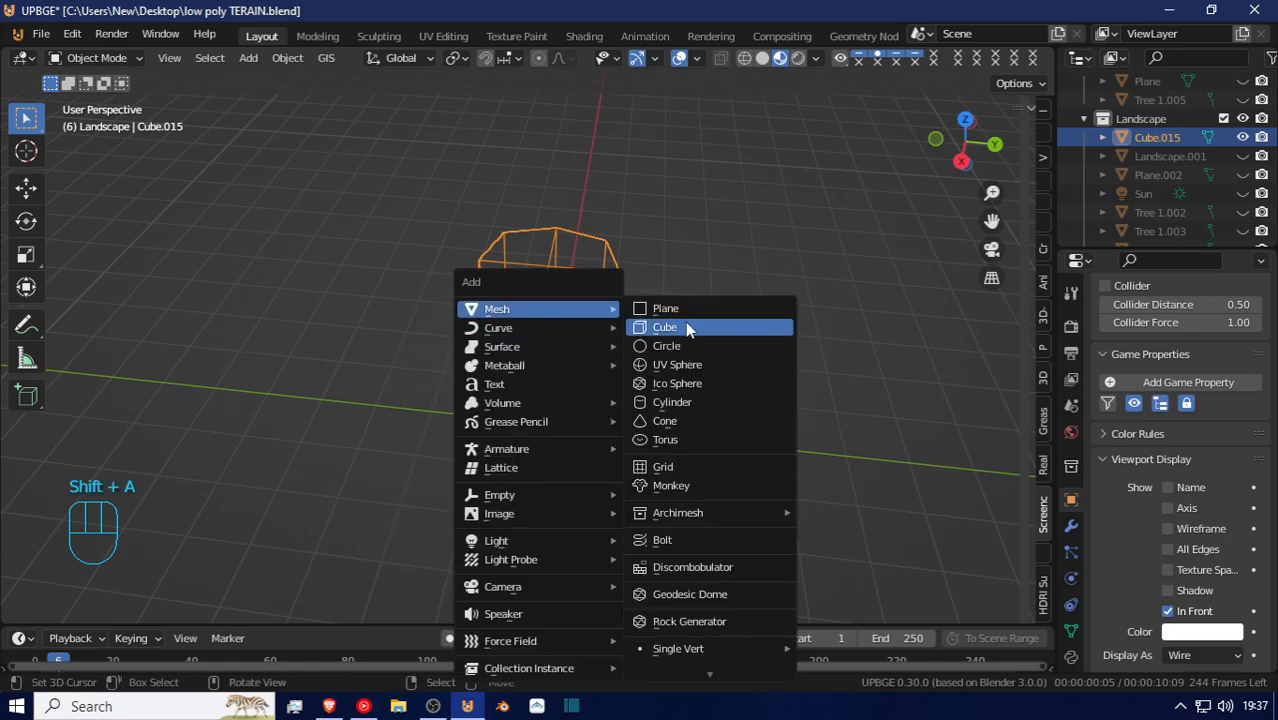
pyautogui.click(685, 323)
pyautogui.press('s')
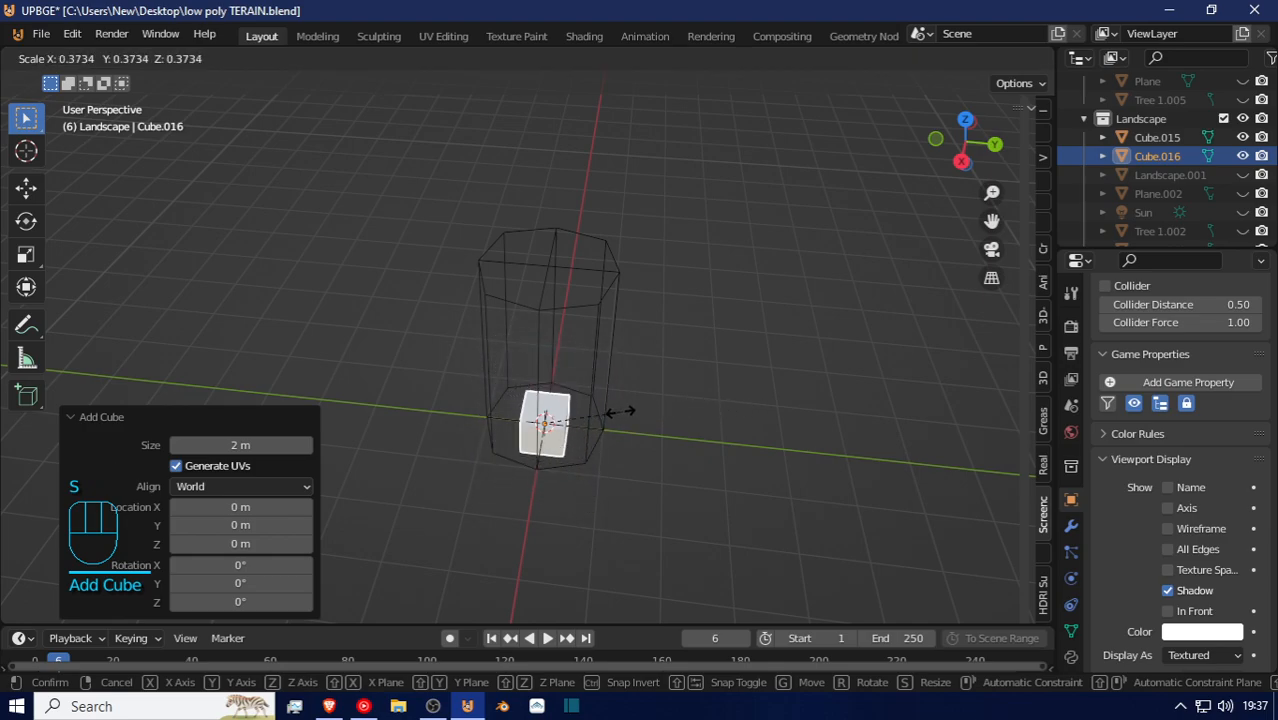
pyautogui.click(610, 398)
# Select only the small cube and apply its scale
pyautogui.keyDown('shift'); pyautogui.click(609, 392); pyautogui.keyUp('shift')
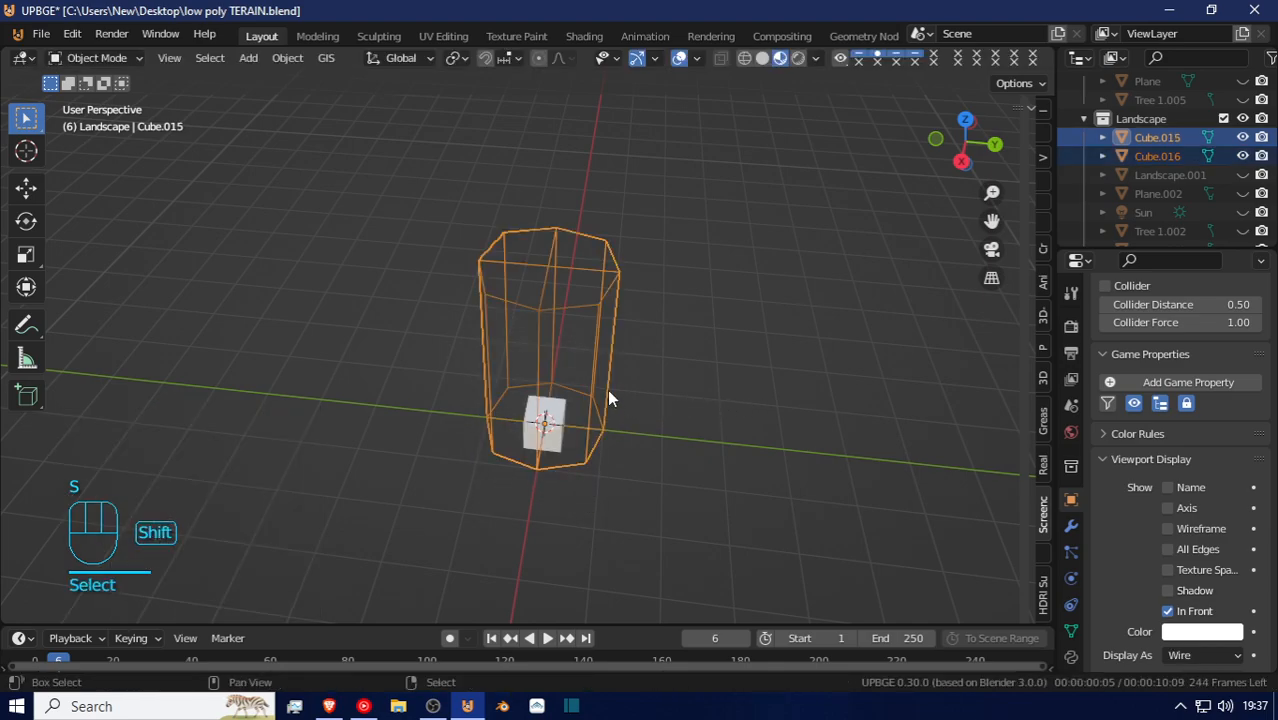
pyautogui.click(551, 440)
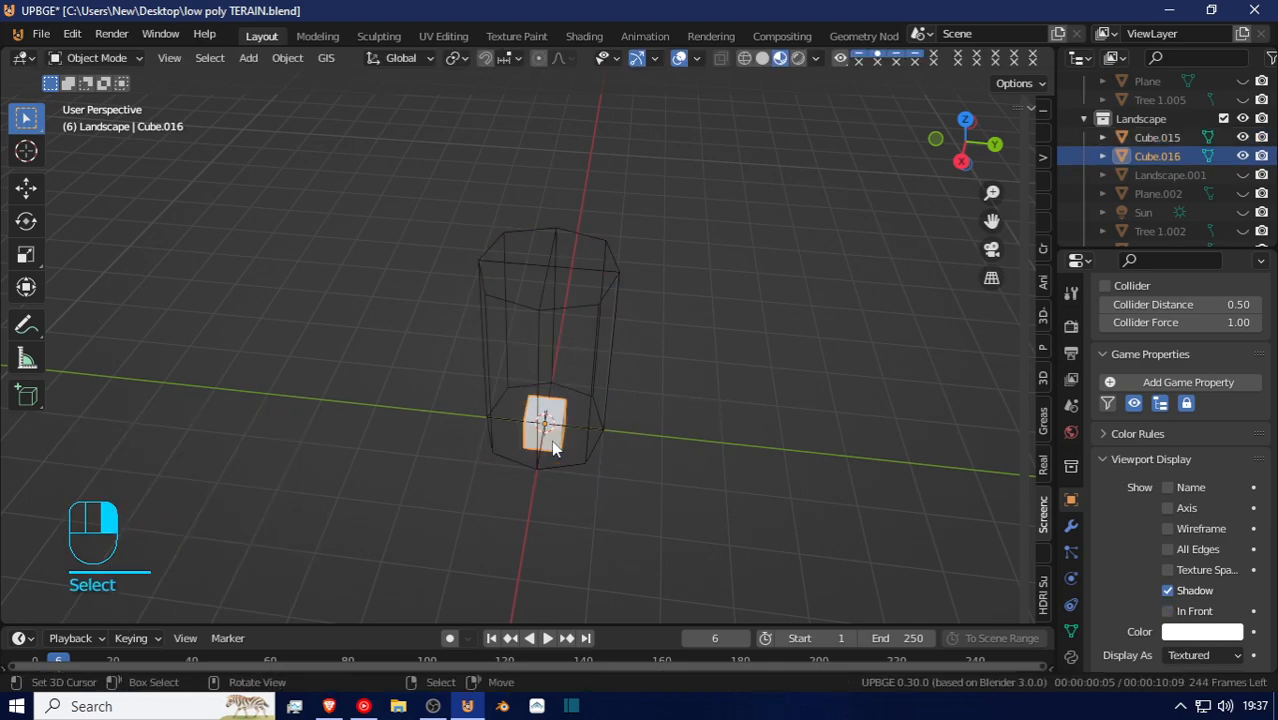
pyautogui.hotkey('ctrl', 'a')
pyautogui.click(599, 470)
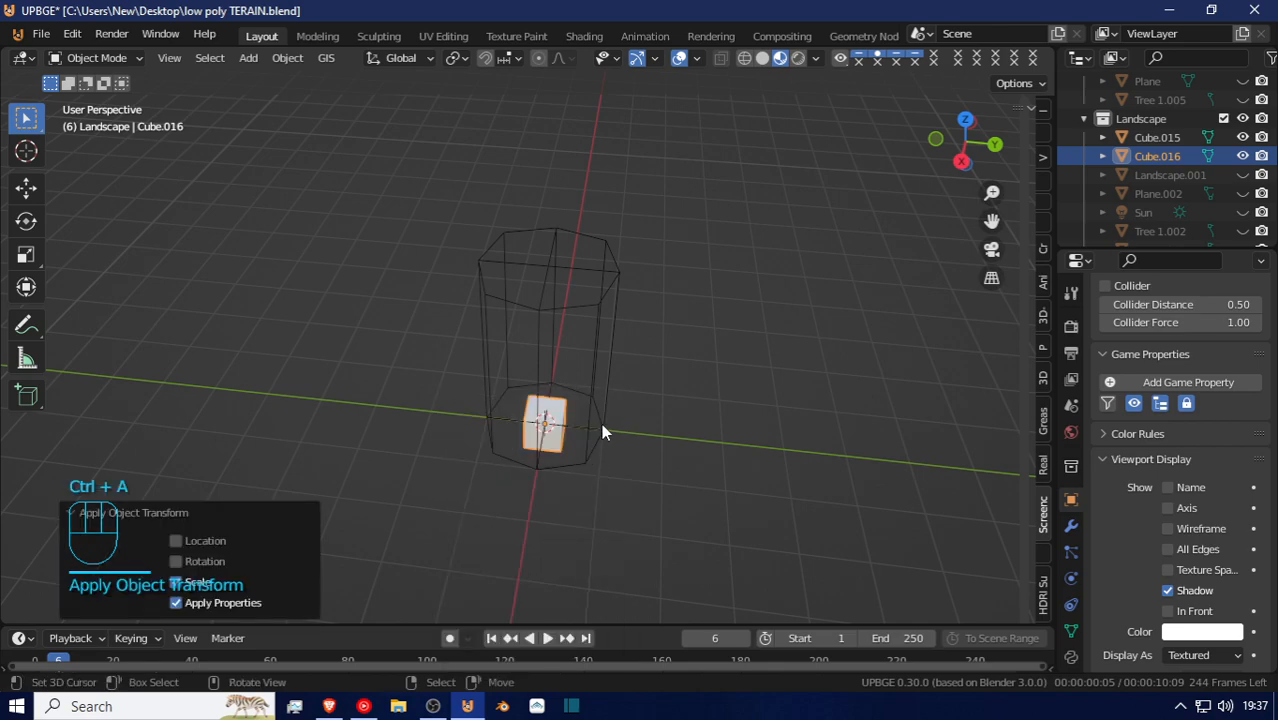
# Parent the small cube to the wireframe column with the Object option
pyautogui.keyDown('shift'); pyautogui.click(611, 368); pyautogui.keyUp('shift')
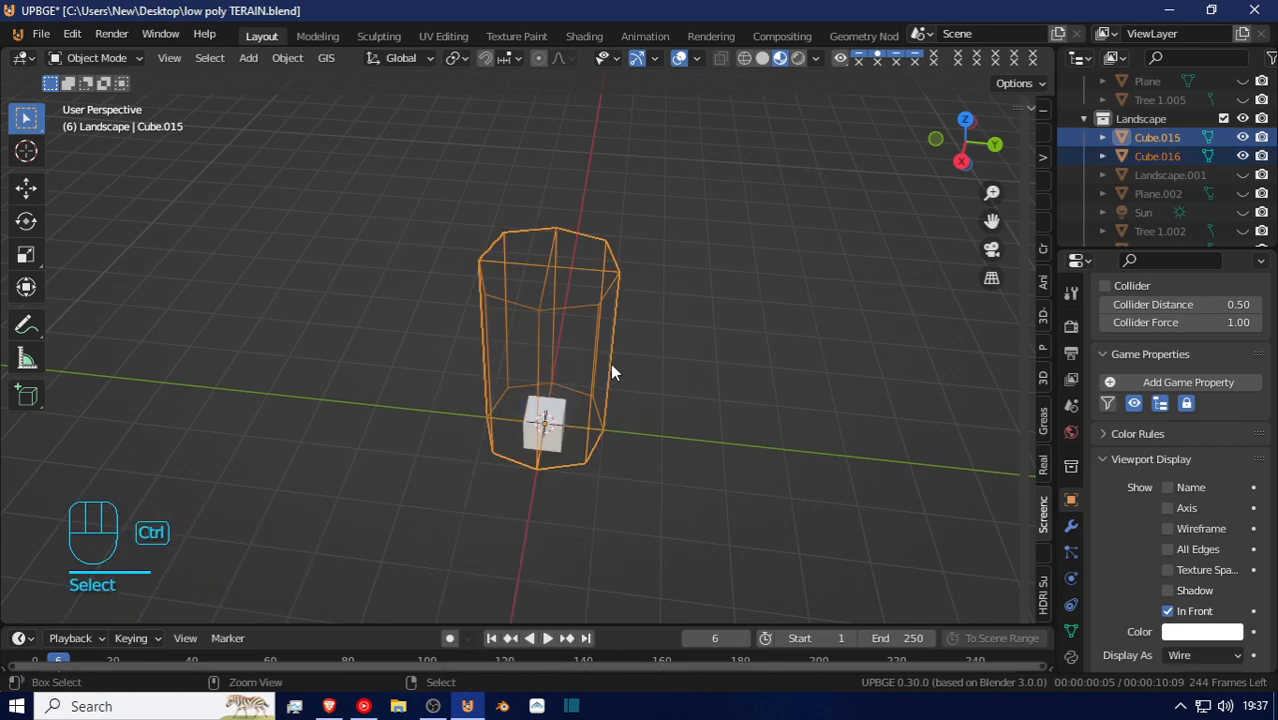
pyautogui.hotkey('ctrl', 'p')
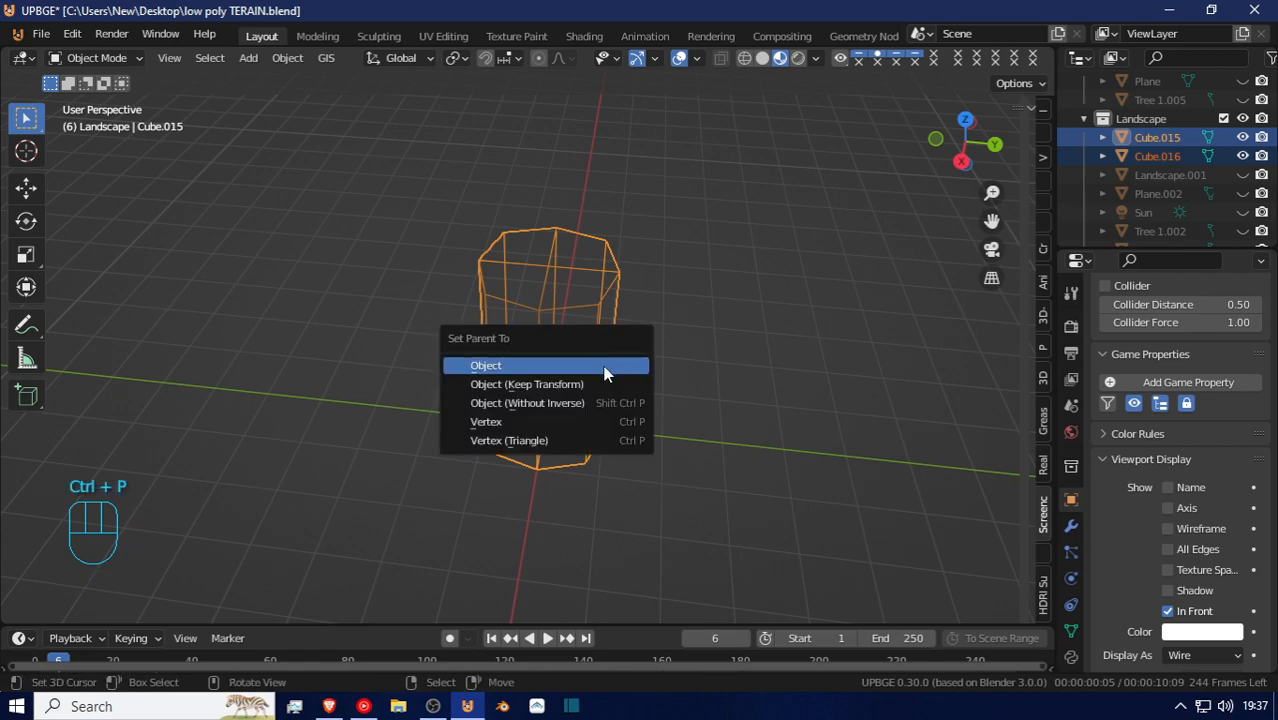
pyautogui.click(520, 366)
# Raise the small cube 2 m along the Z axis inside the column in a snapped move
pyautogui.click(562, 404)
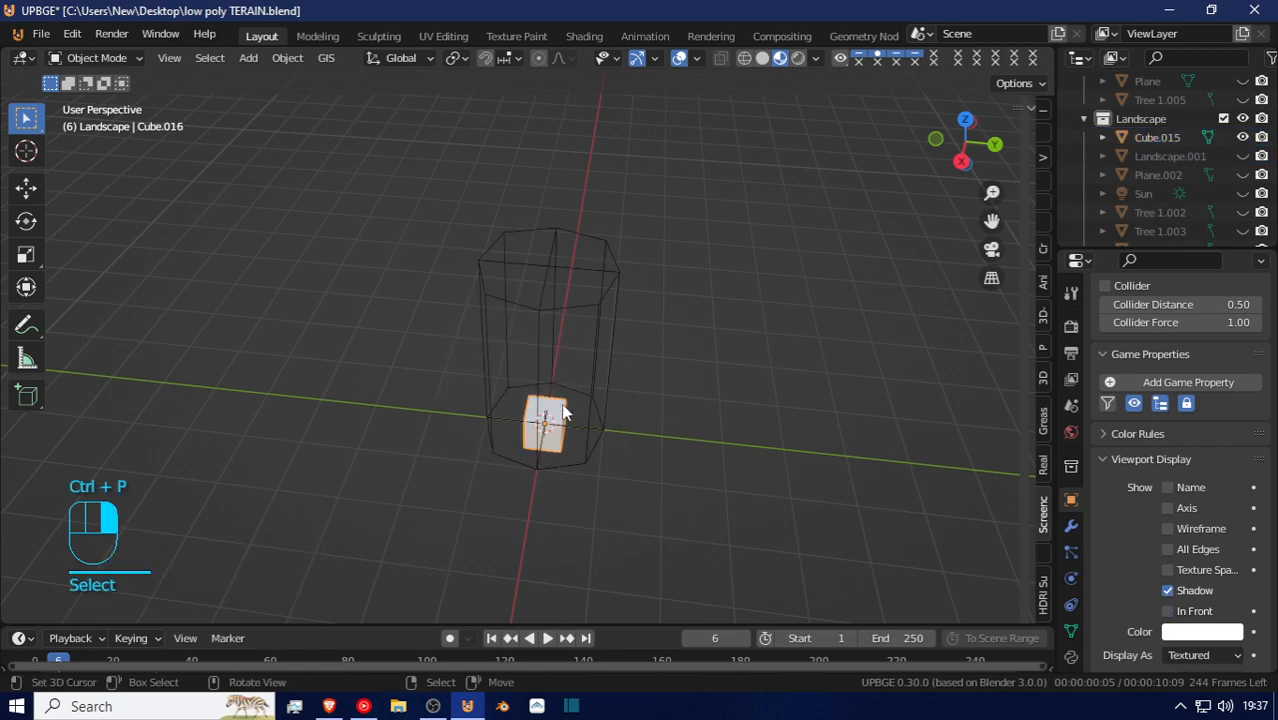
pyautogui.press('g')
pyautogui.press('z')
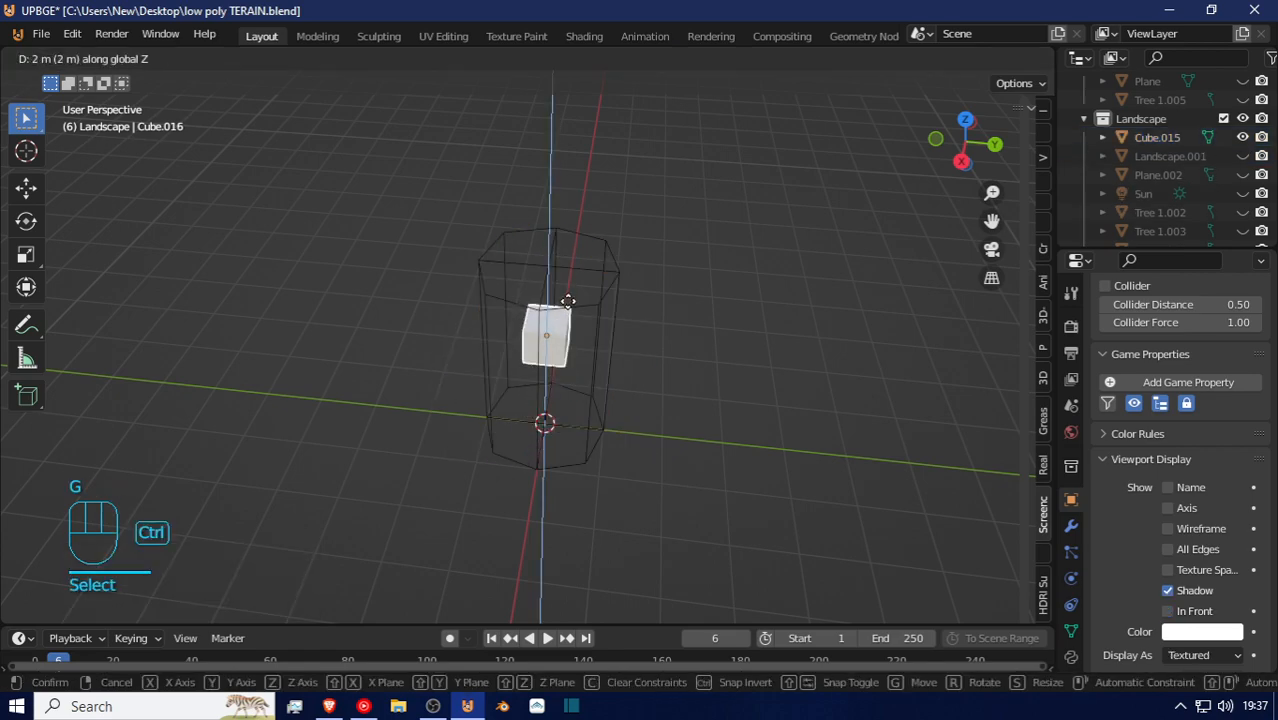
pyautogui.click(568, 325)
pyautogui.hotkey('shift', 'f')
pyautogui.press('w')
pyautogui.click(527, 346)
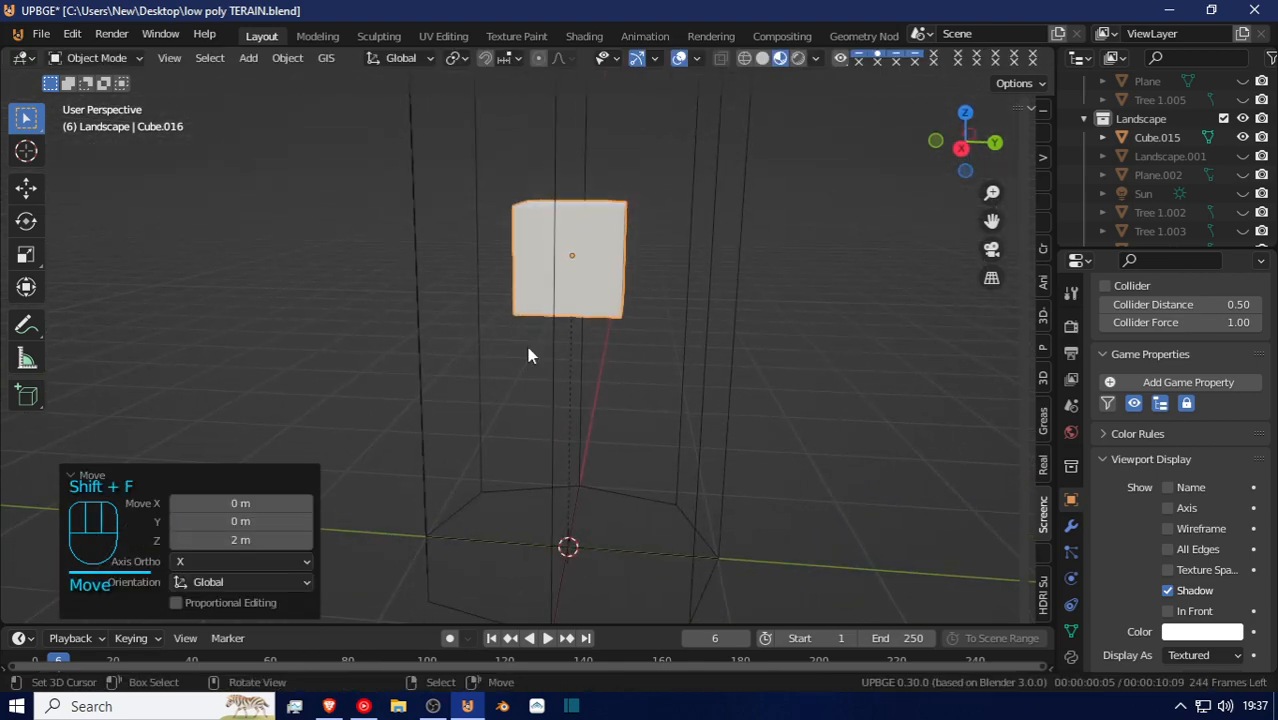
# Raise the small cube about 0.9 m along Z, and lower it about 0.18 m to sit just under the column's upper end
pyautogui.press('g')
pyautogui.press('z')
pyautogui.click(500, 189)
pyautogui.hotkey('shift', 'f')
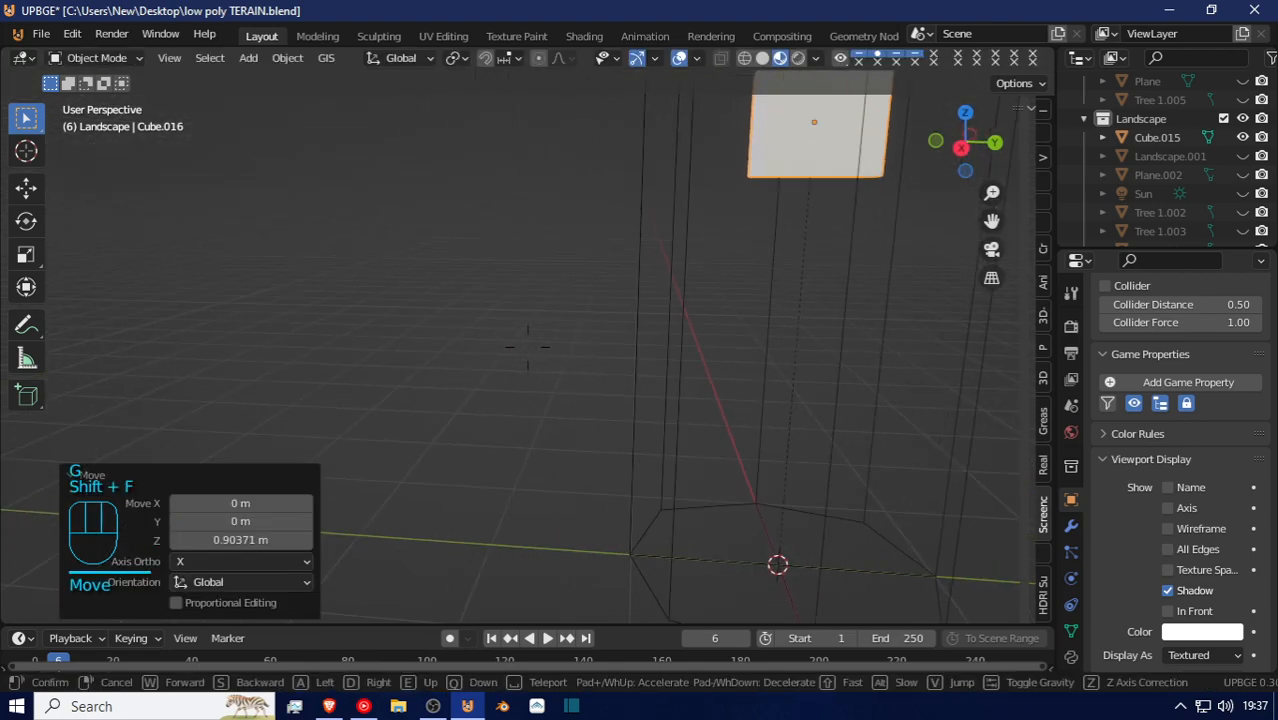
pyautogui.click(527, 346)
pyautogui.press('g')
pyautogui.press('z')
pyautogui.click(571, 382)
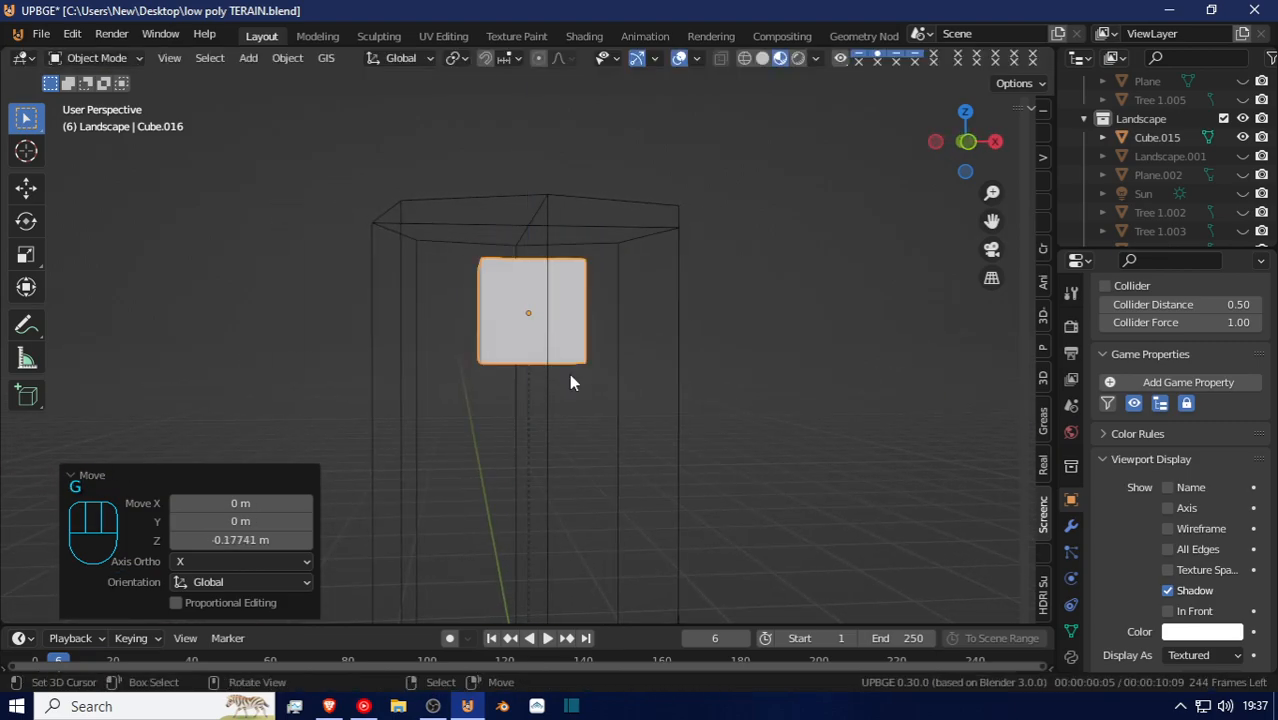
# Enter Edit Mode on the small cube and set its viewport display to Wire
pyautogui.press('Tab')
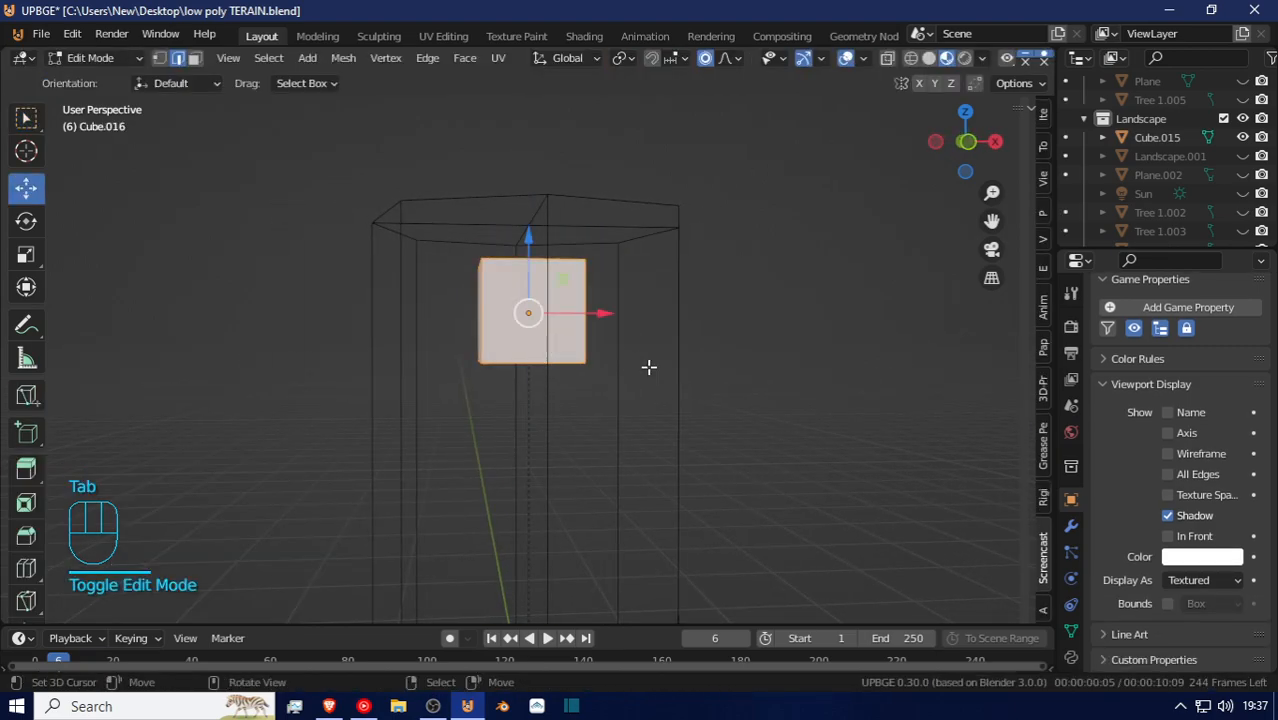
pyautogui.click(1187, 582)
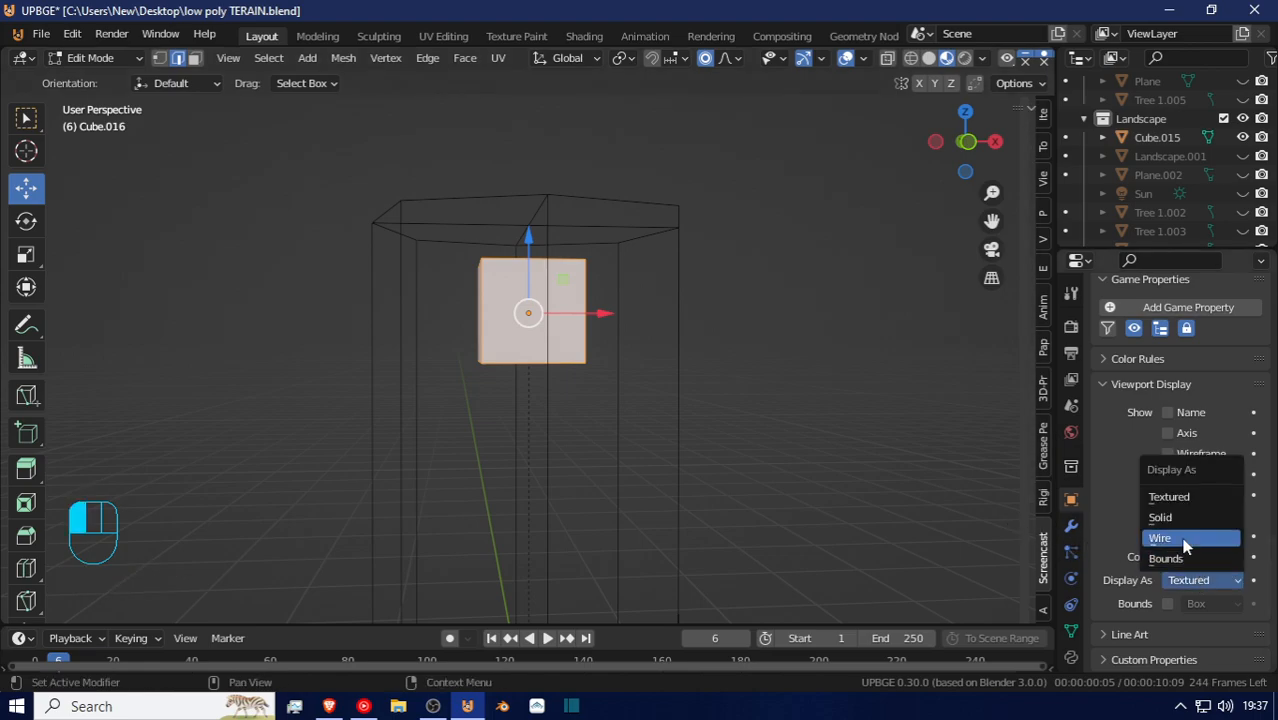
pyautogui.click(1188, 541)
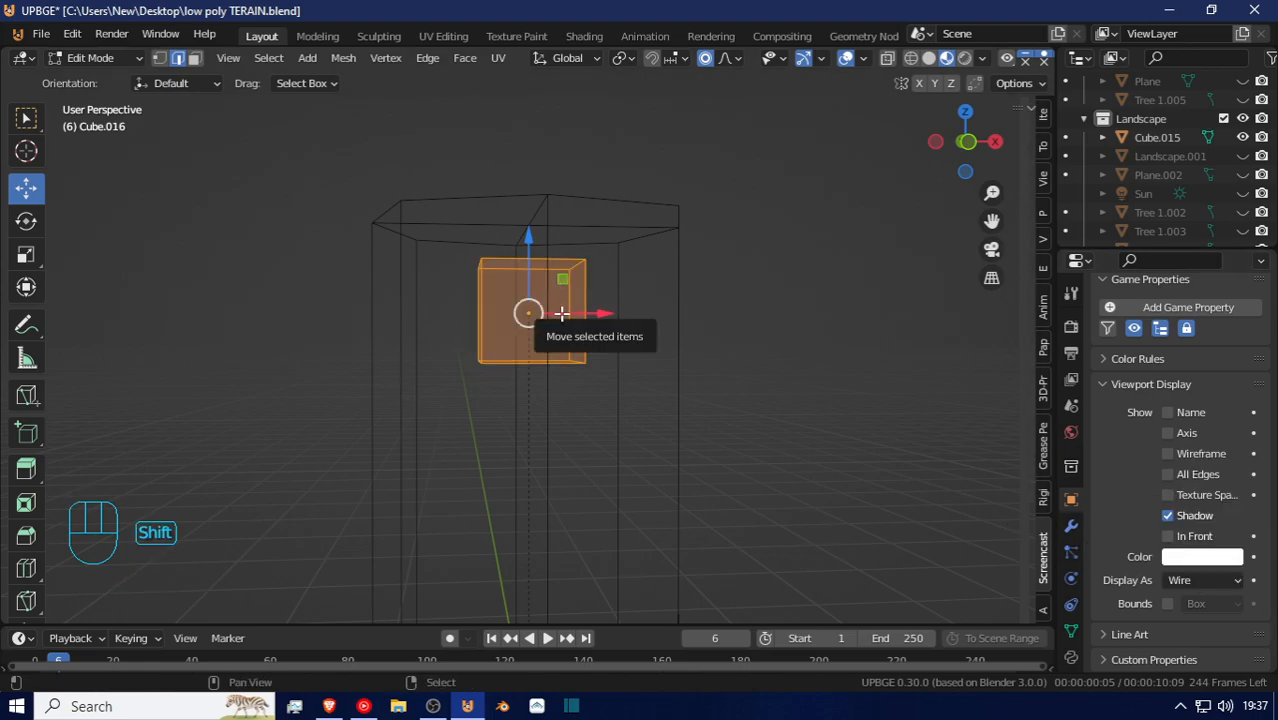
pyautogui.hotkey('shift', 'a')
pyautogui.moveTo(489, 552)
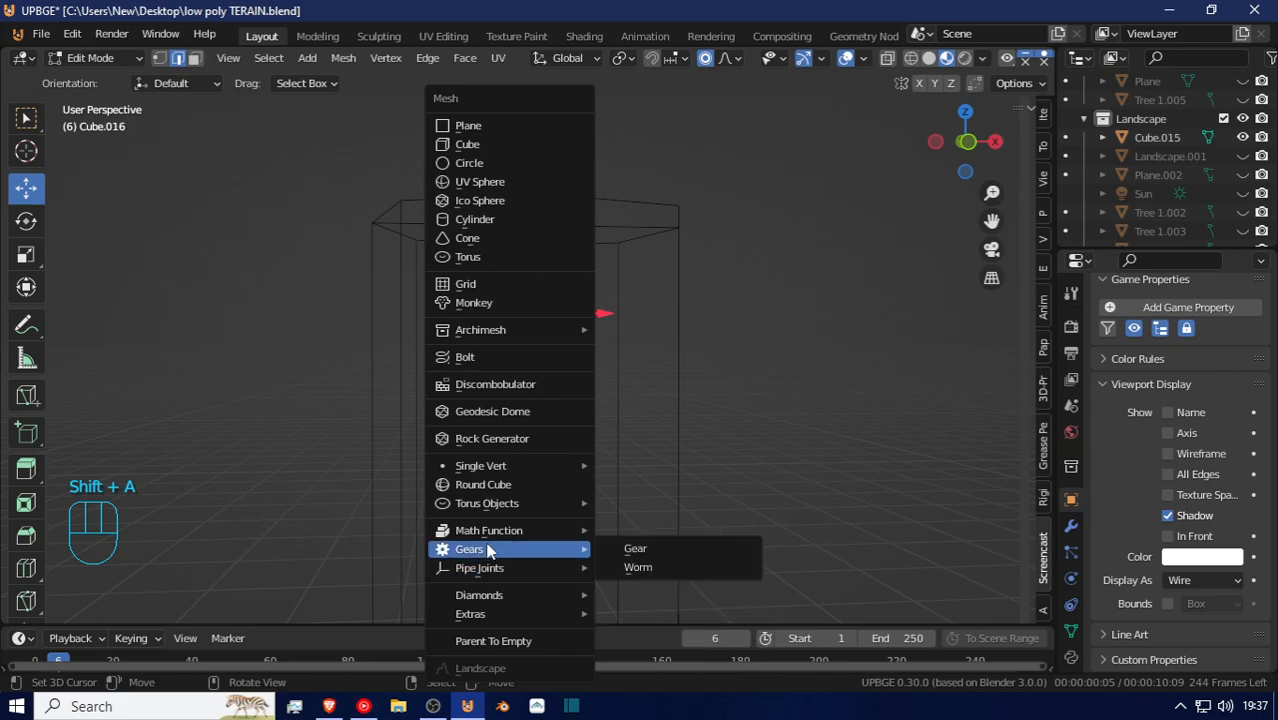
pyautogui.moveTo(505, 598)
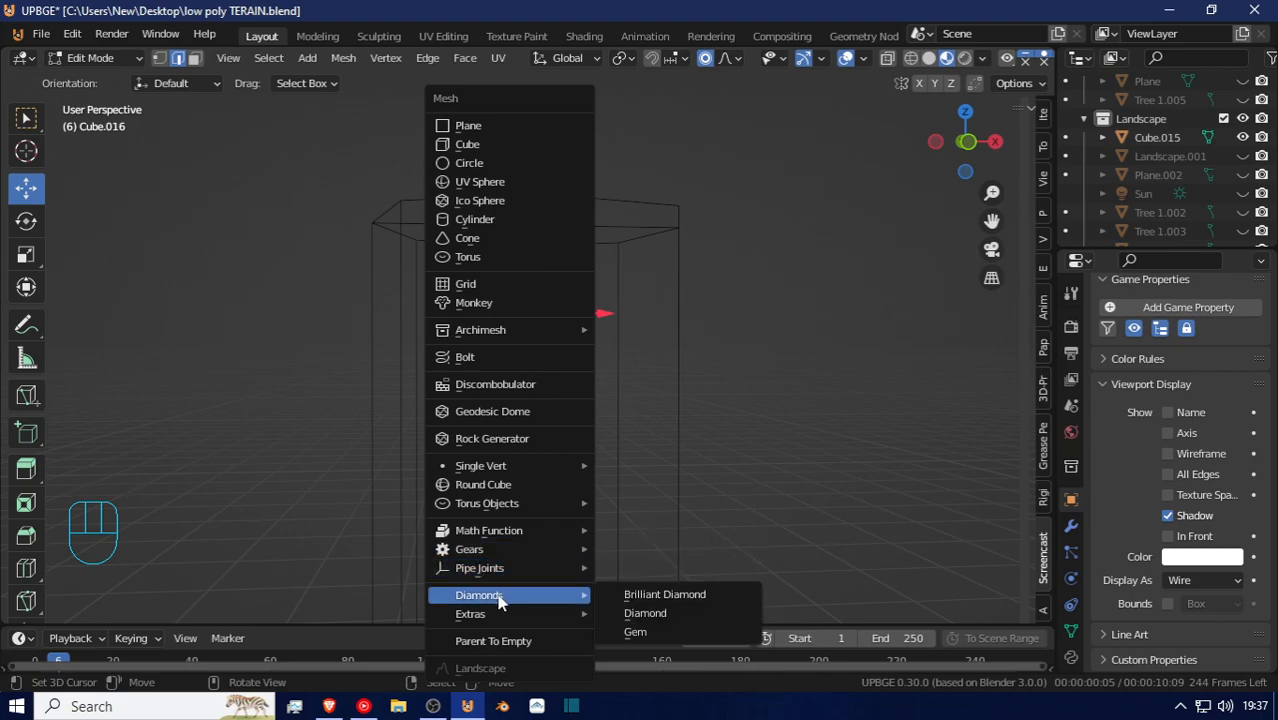
pyautogui.scroll(-5, 499, 601)
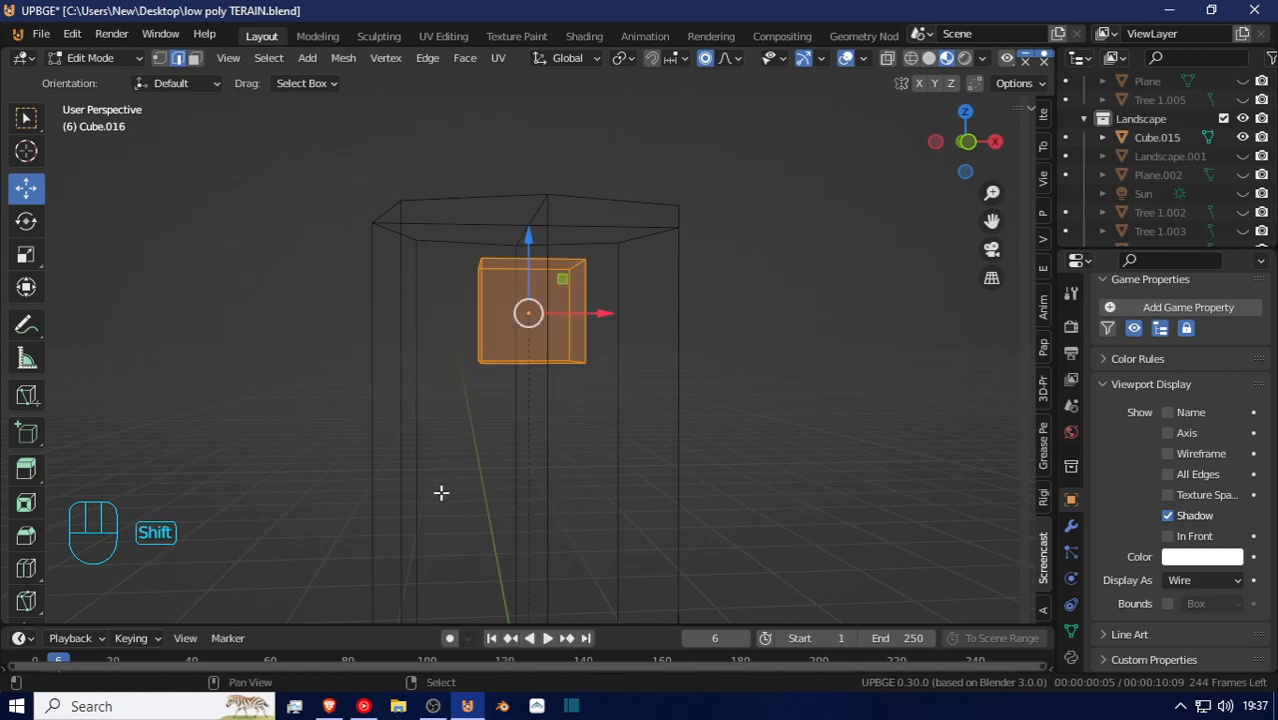
# Add a single vertex to the cube's mesh at the 3D cursor and try to make an edge or face from it
pyautogui.hotkey('shift', 'a')
pyautogui.moveTo(491, 465)
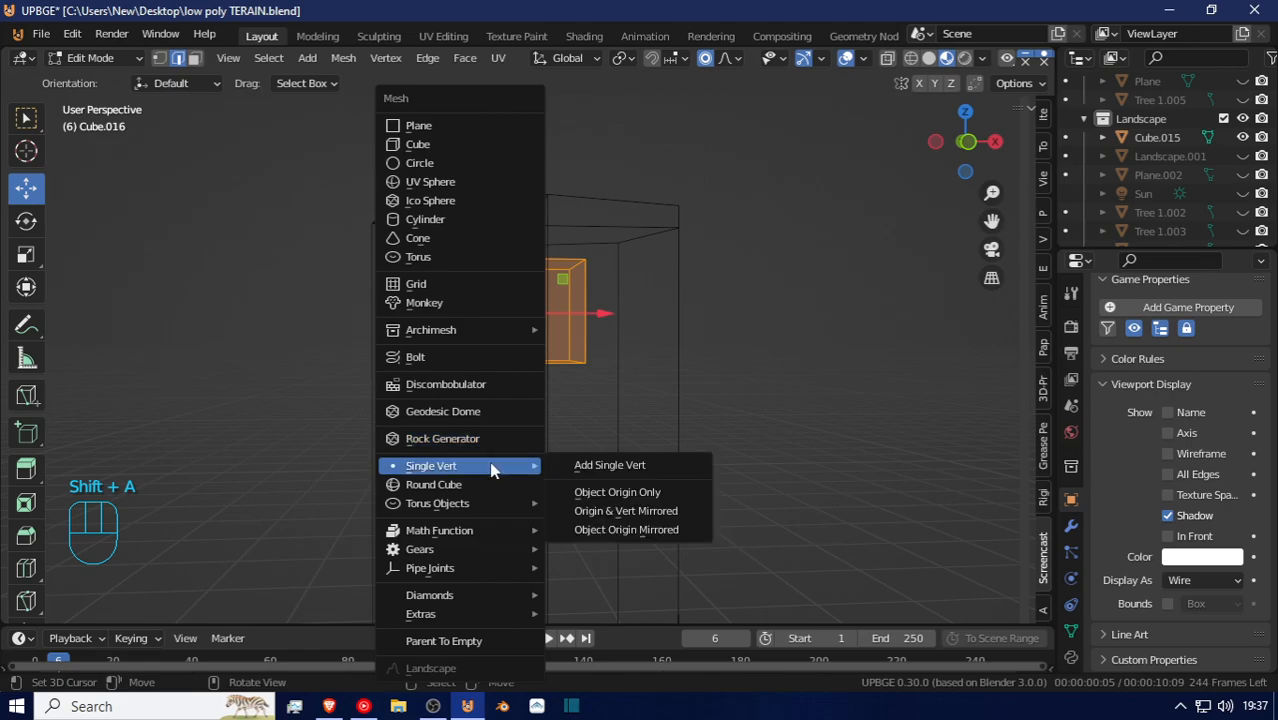
pyautogui.click(590, 468)
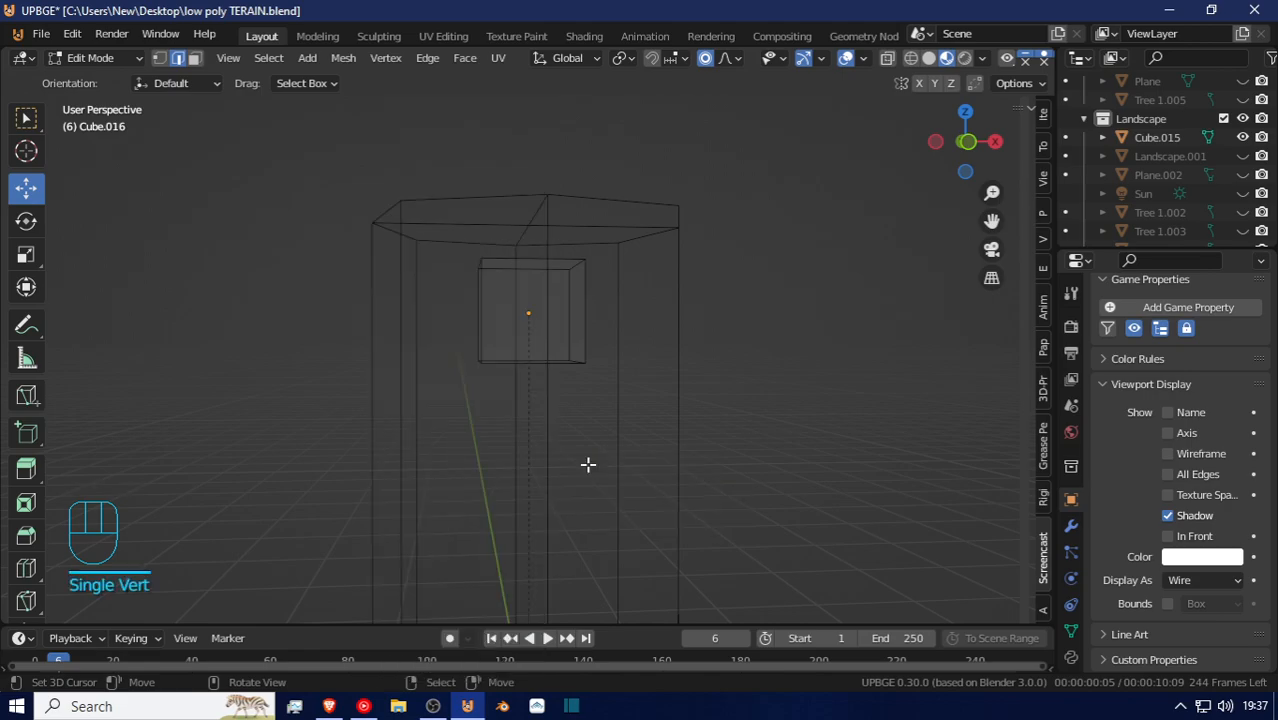
pyautogui.press('f')
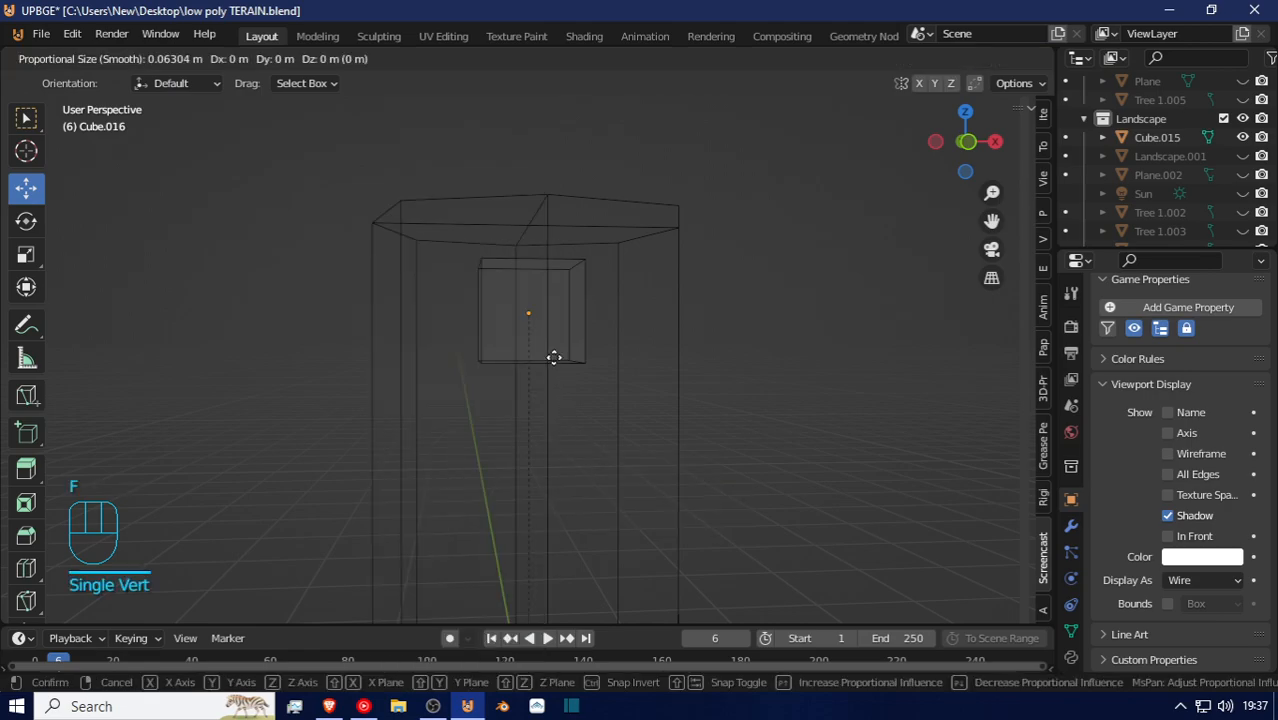
pyautogui.hotkey('ctrl', 'z')
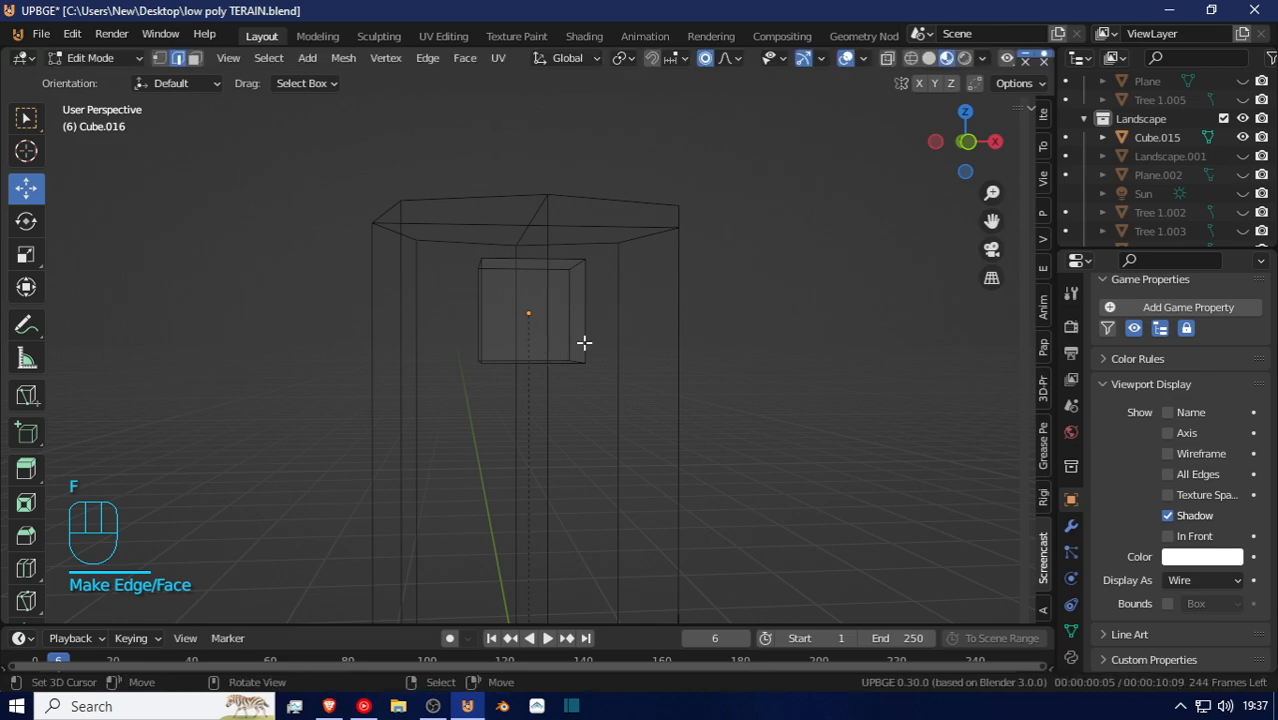
pyautogui.press('g')
pyautogui.rightClick(511, 348)
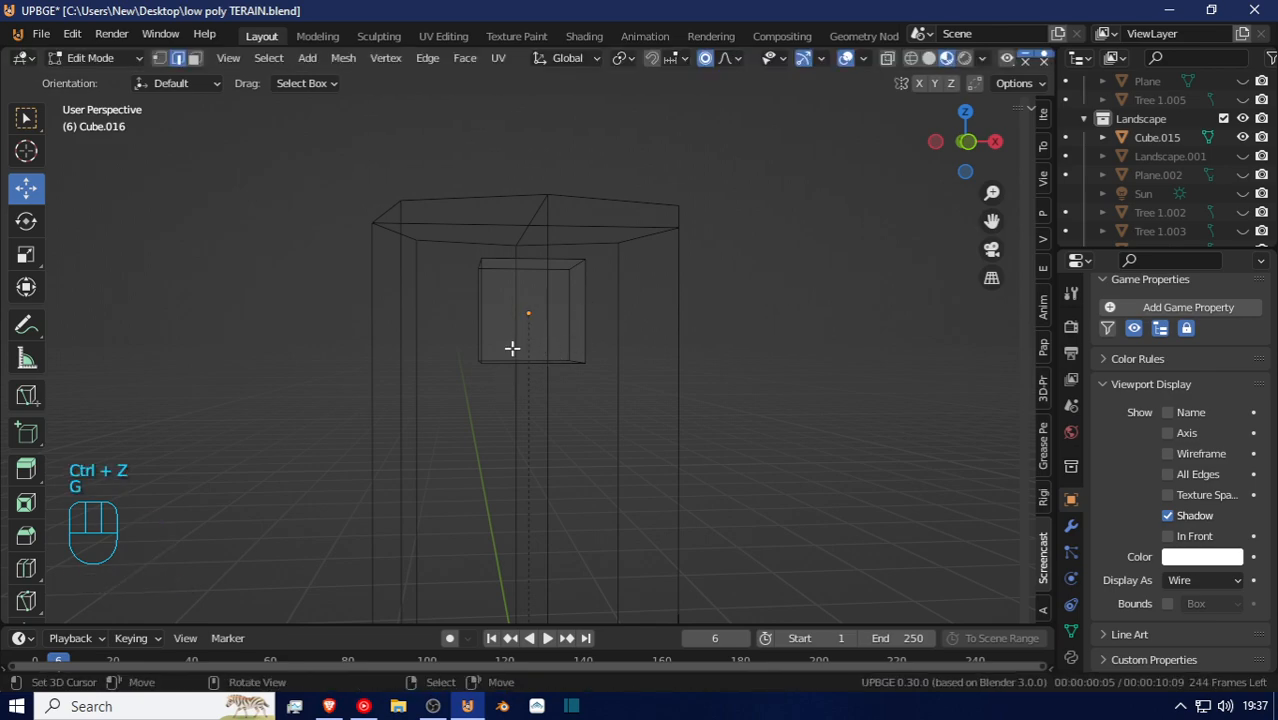
# Switch the mesh selection mode to vertices
pyautogui.click(526, 313)
pyautogui.click(159, 58)
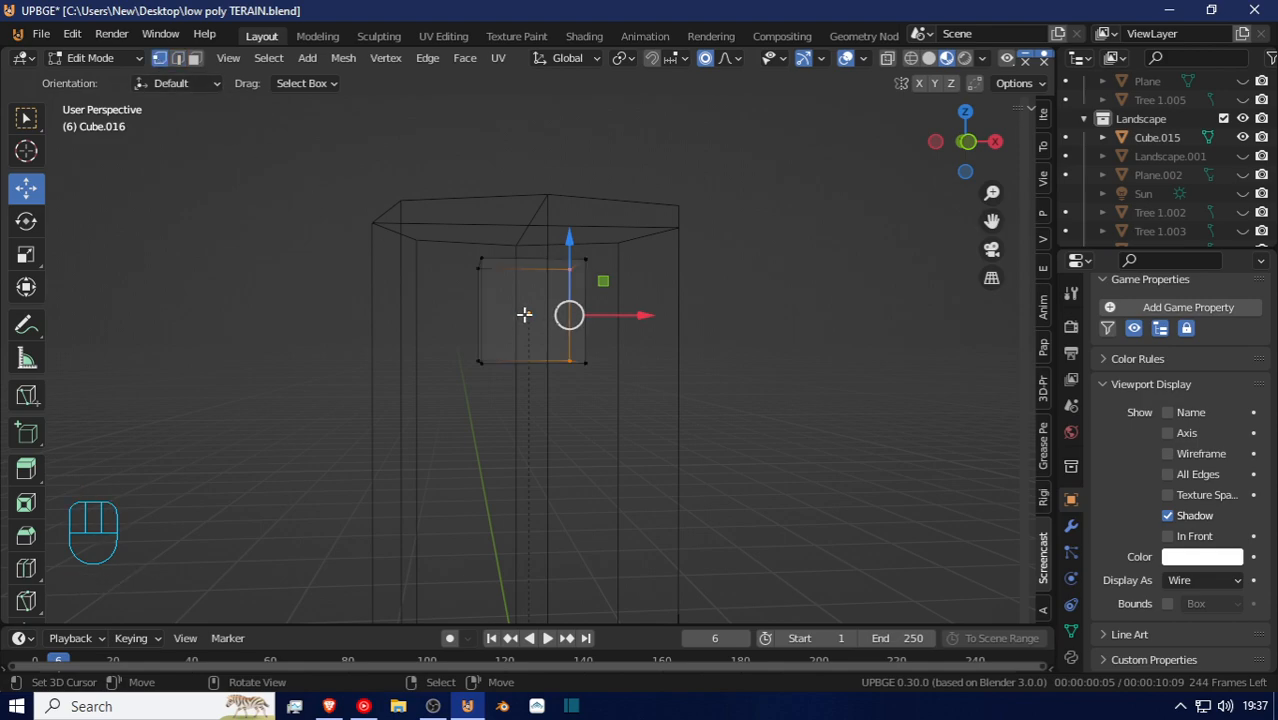
# Move the single vertex at the column's base 0.8 m along Y and 2.6 m along Z in snapped increments, and delete it
pyautogui.hotkey('shift', 'f')
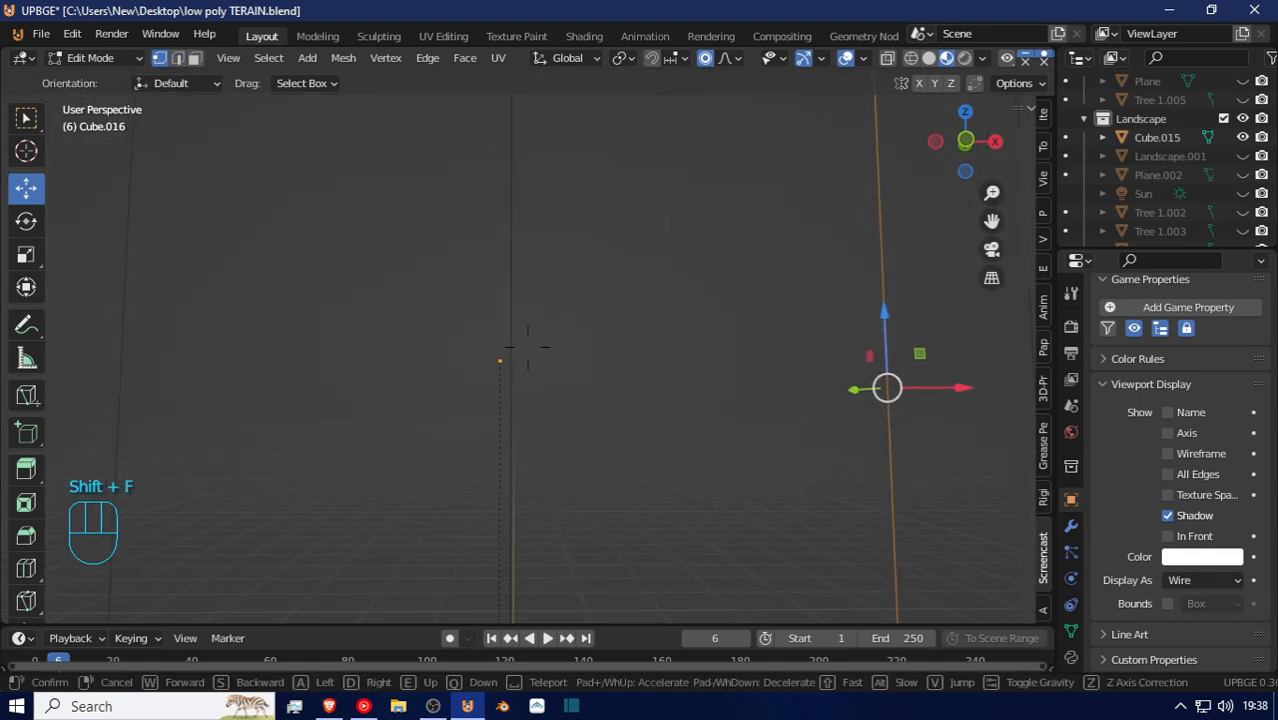
pyautogui.click(514, 331)
pyautogui.hotkey('shift', 'f')
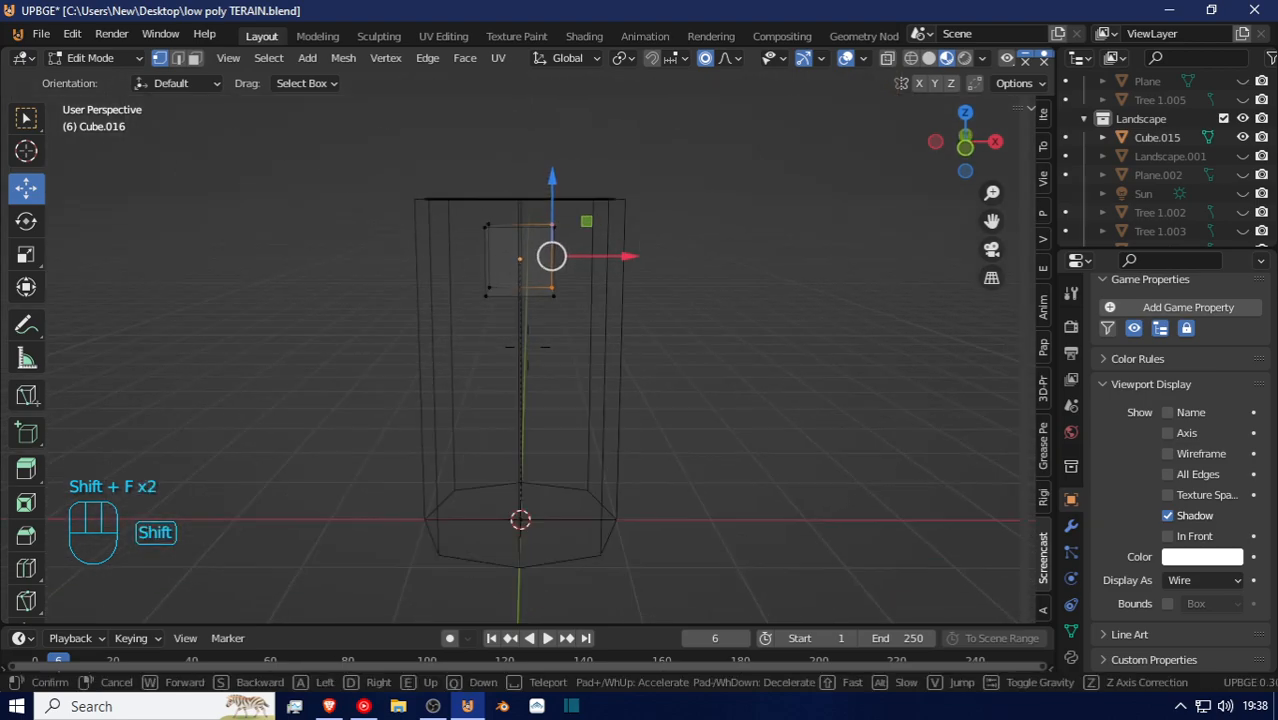
pyautogui.click(528, 347)
pyautogui.click(540, 420)
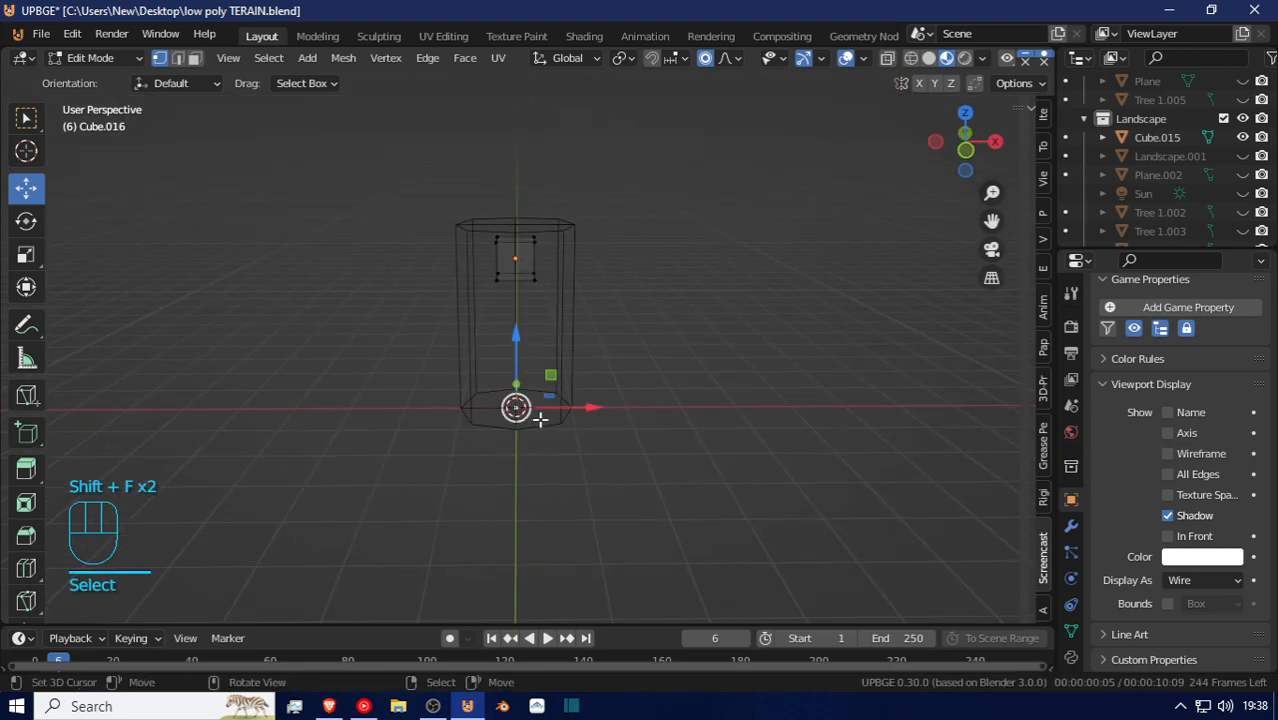
pyautogui.press('g')
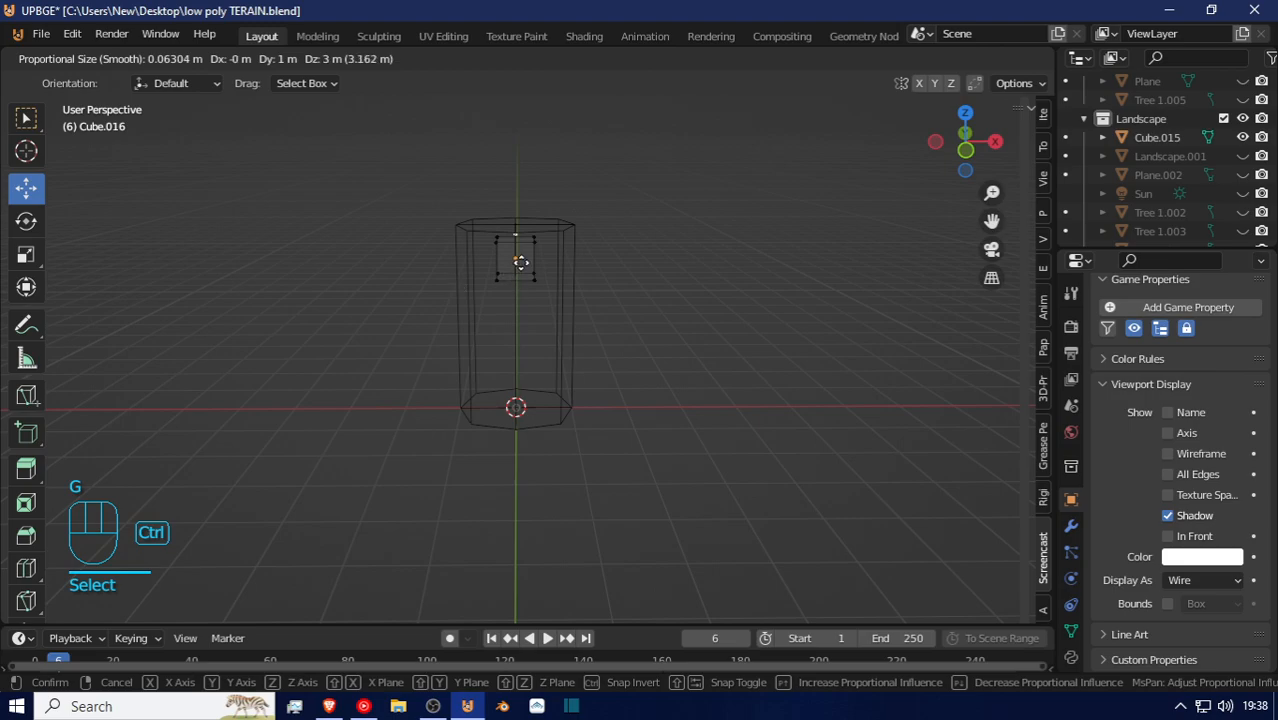
pyautogui.press('shift')
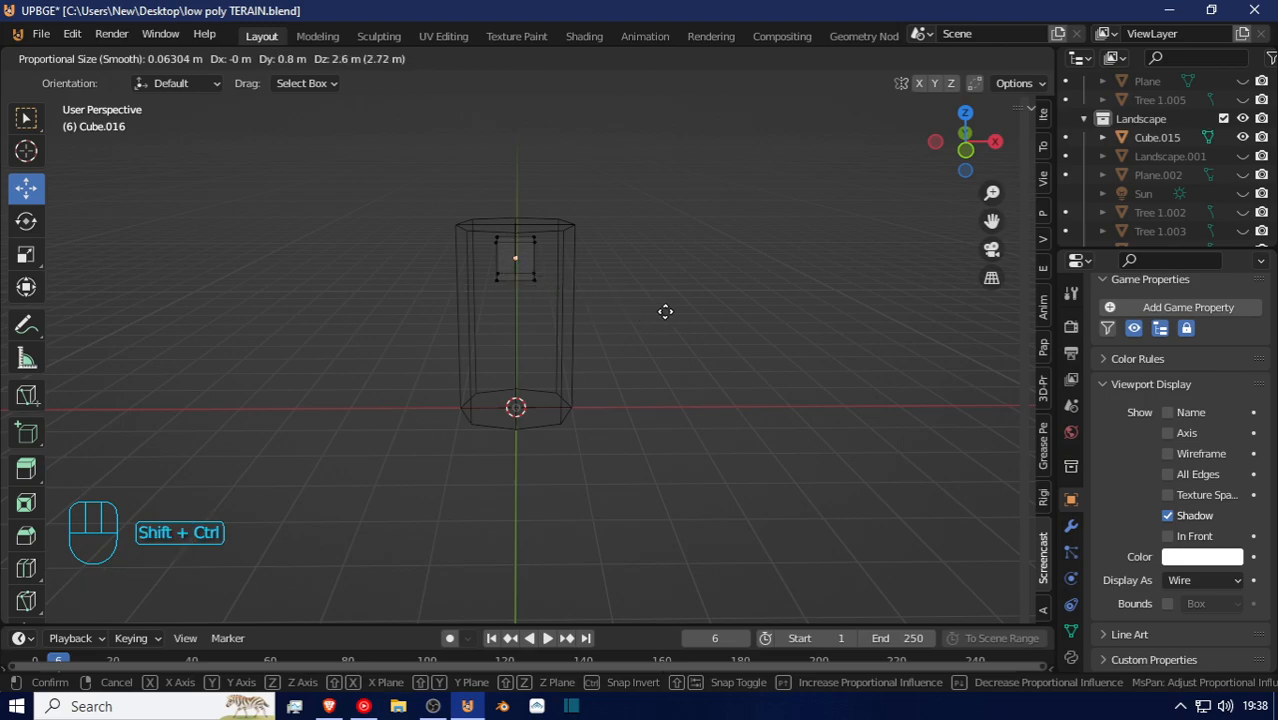
pyautogui.click(680, 314)
pyautogui.press('x')
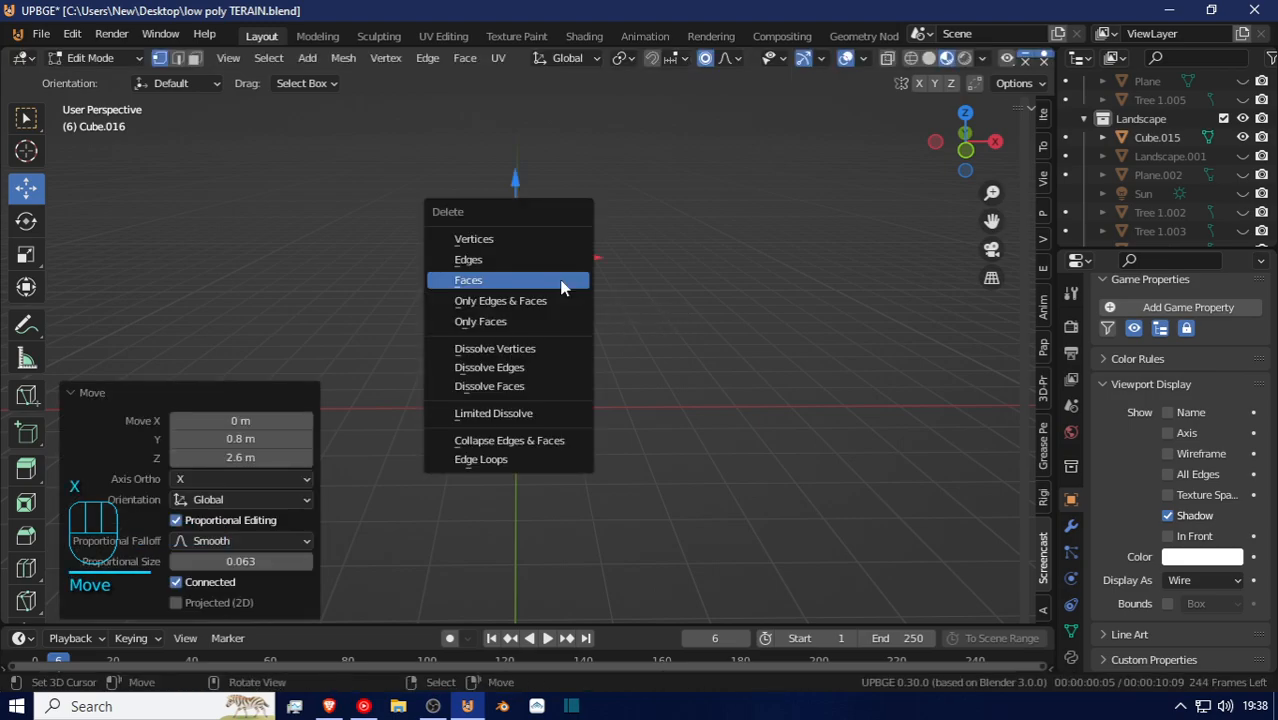
pyautogui.click(566, 238)
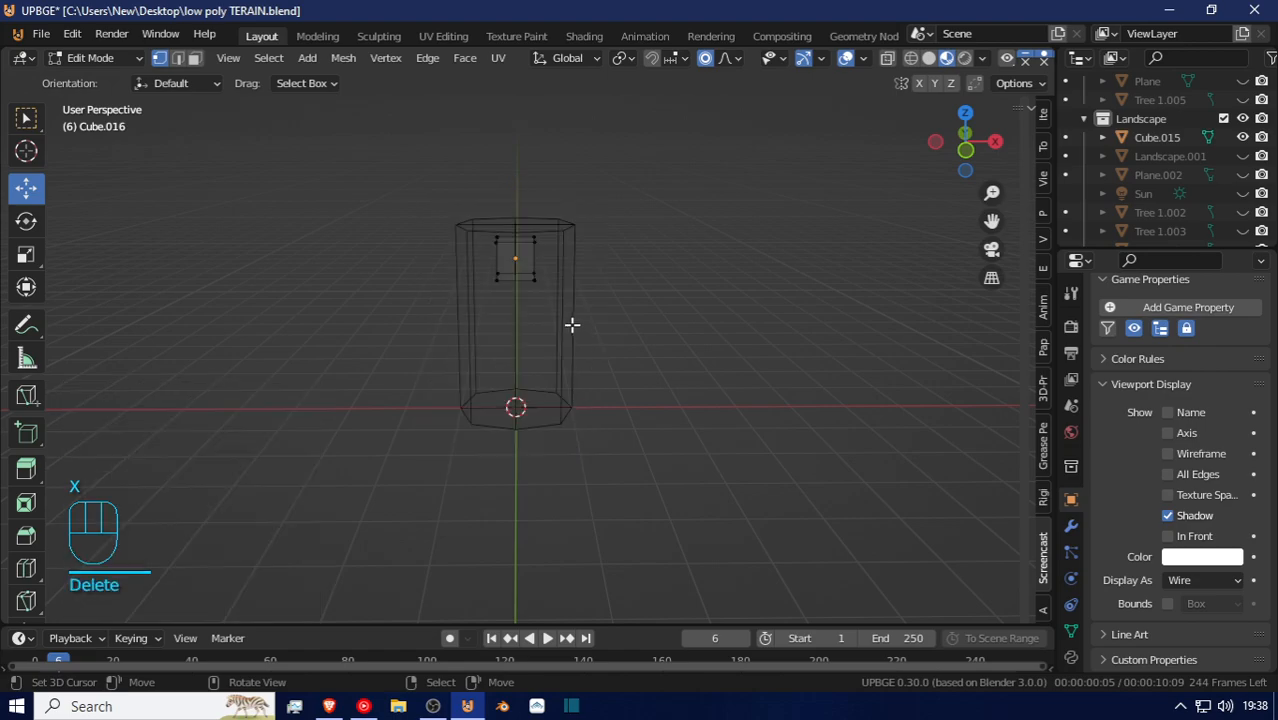
# Select all of the small cube's linked geometry and snap the 3D cursor to its centre
pyautogui.click(532, 244)
pyautogui.hotkey('ctrl', 'l')
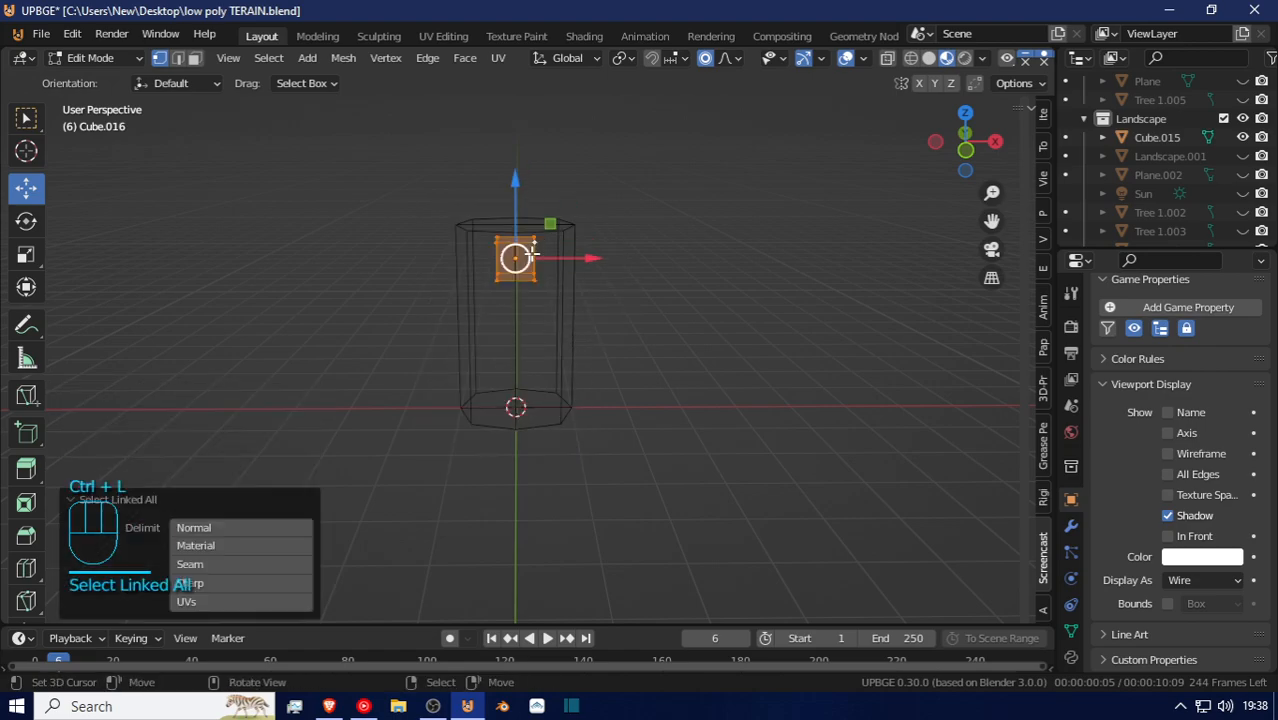
pyautogui.hotkey('shift', 's')
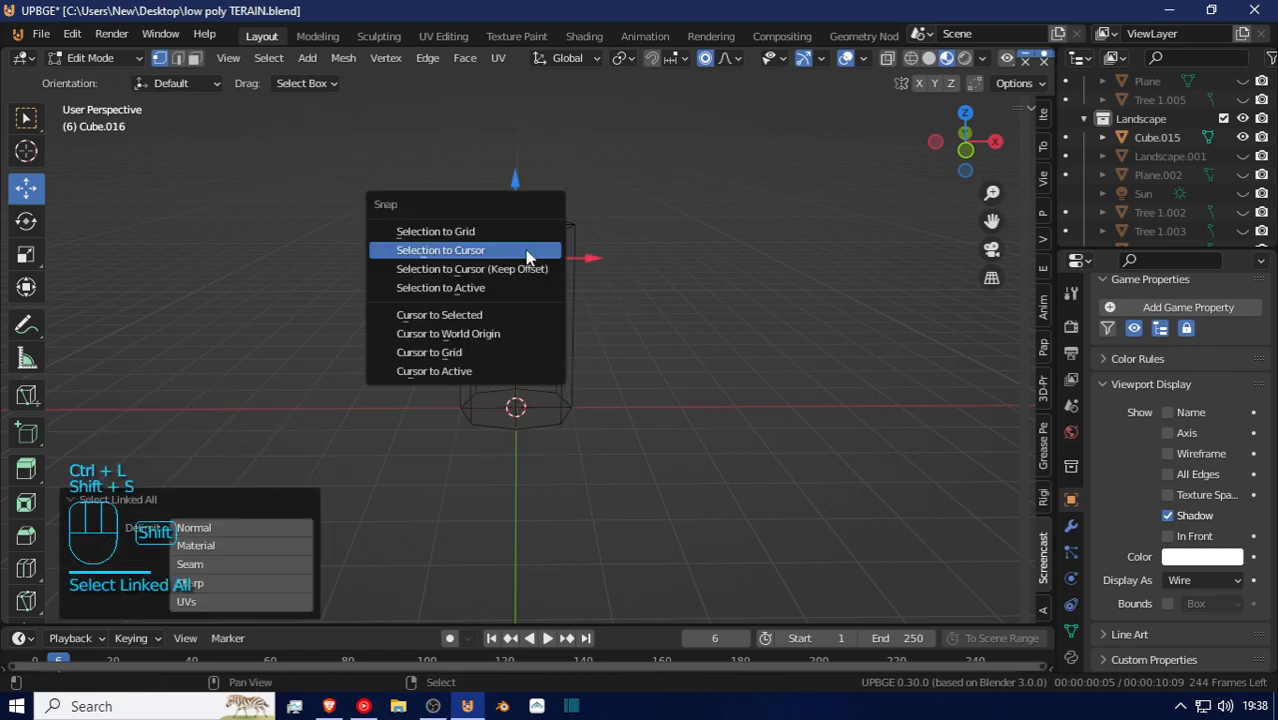
pyautogui.click(479, 316)
# Add a single vertex at the 3D cursor in the centre of the small cube
pyautogui.hotkey('shift', 'a')
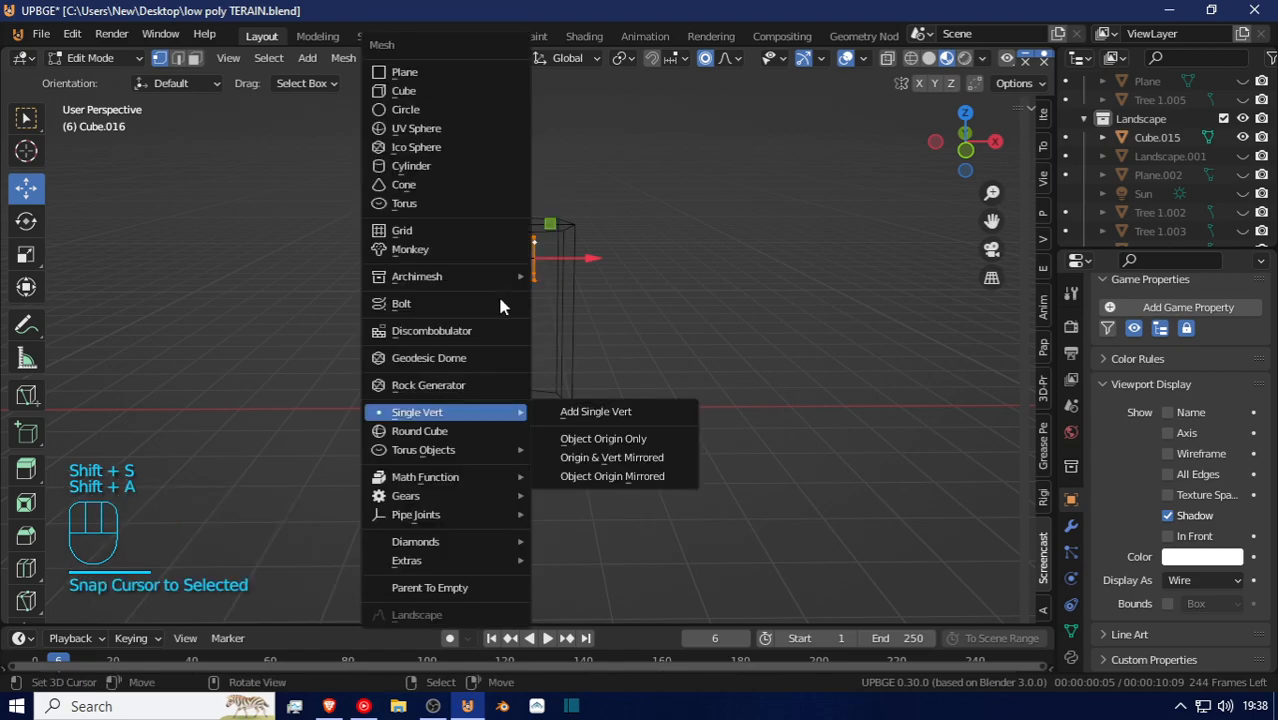
pyautogui.moveTo(490, 413)
pyautogui.click(598, 412)
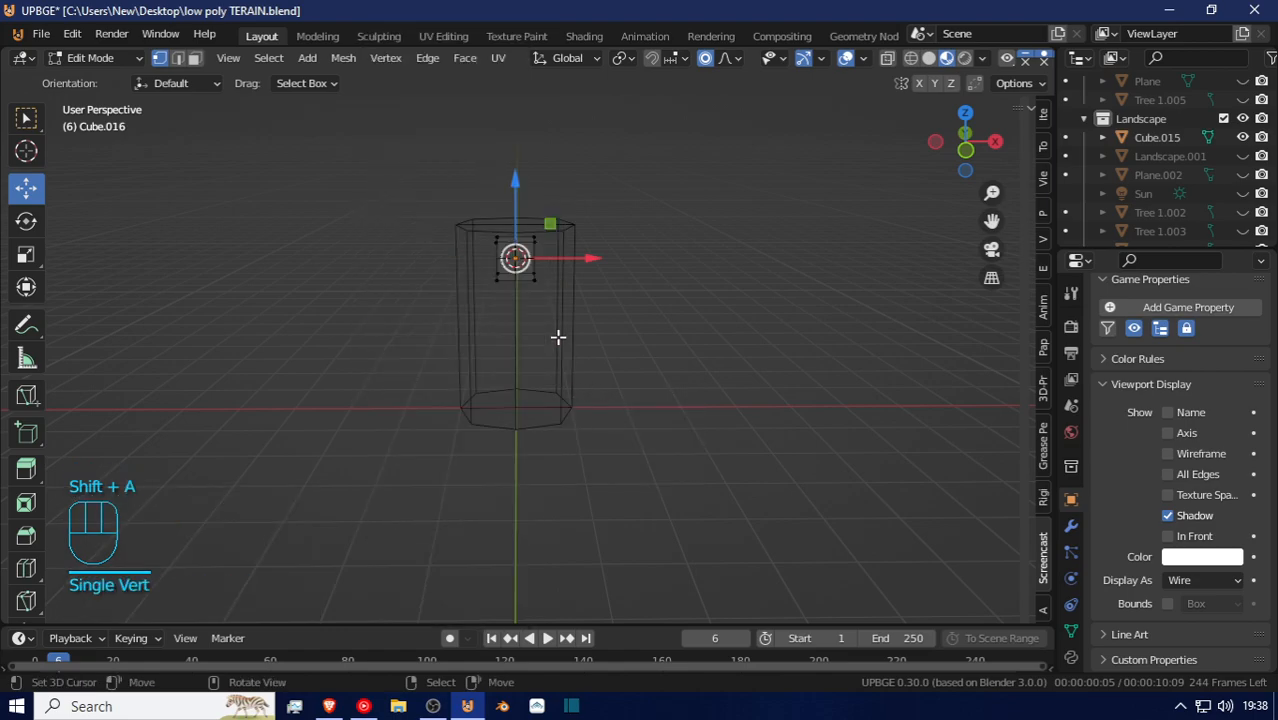
pyautogui.hotkey('shift', 'f')
pyautogui.press('w')
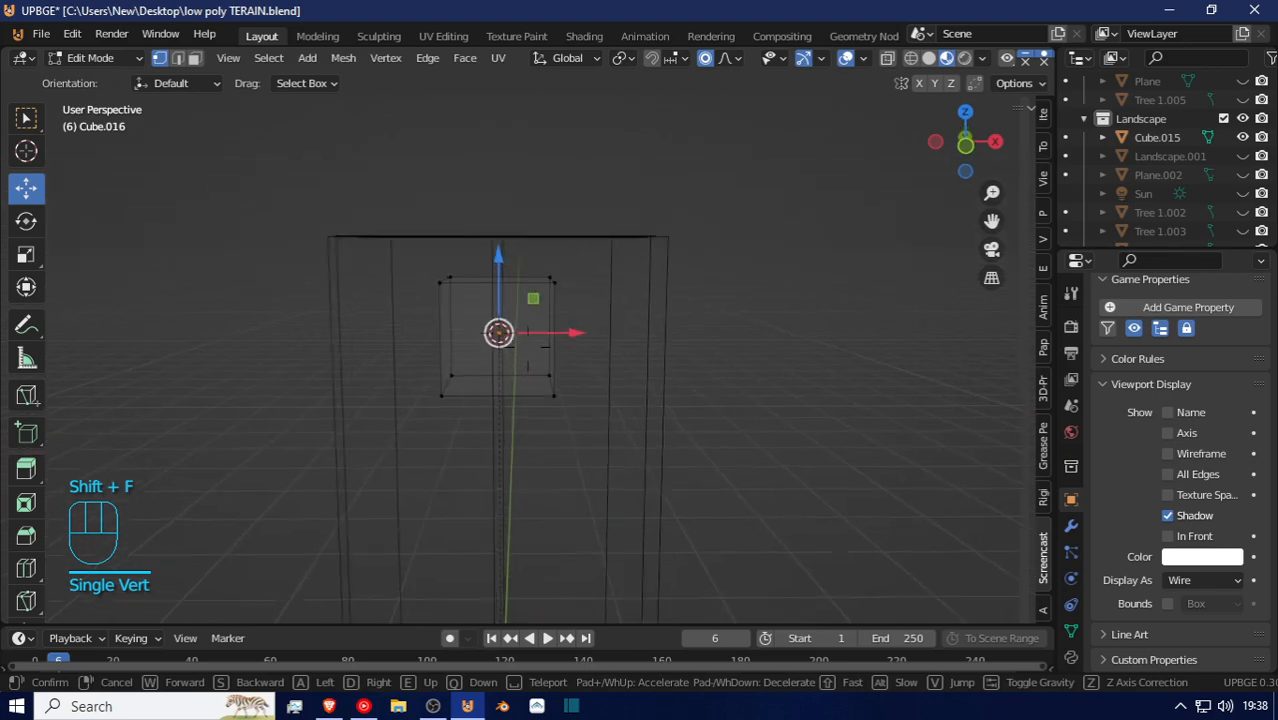
pyautogui.press('s')
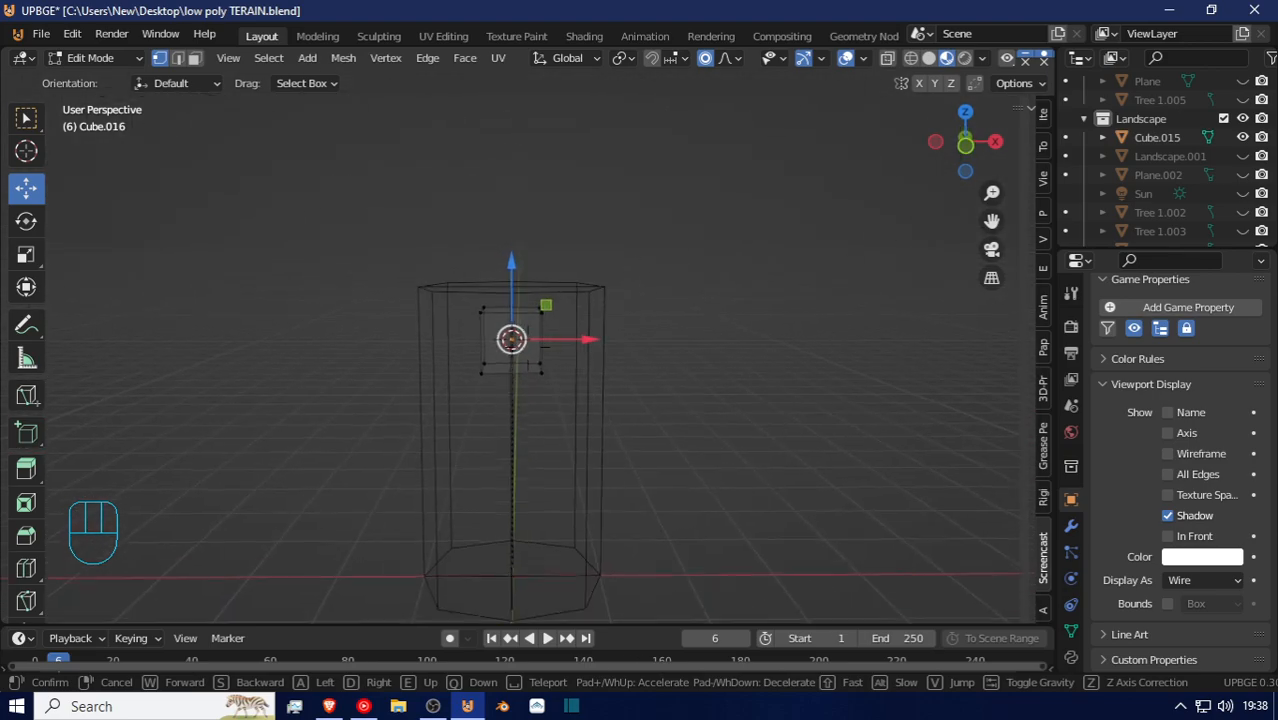
pyautogui.click(528, 347)
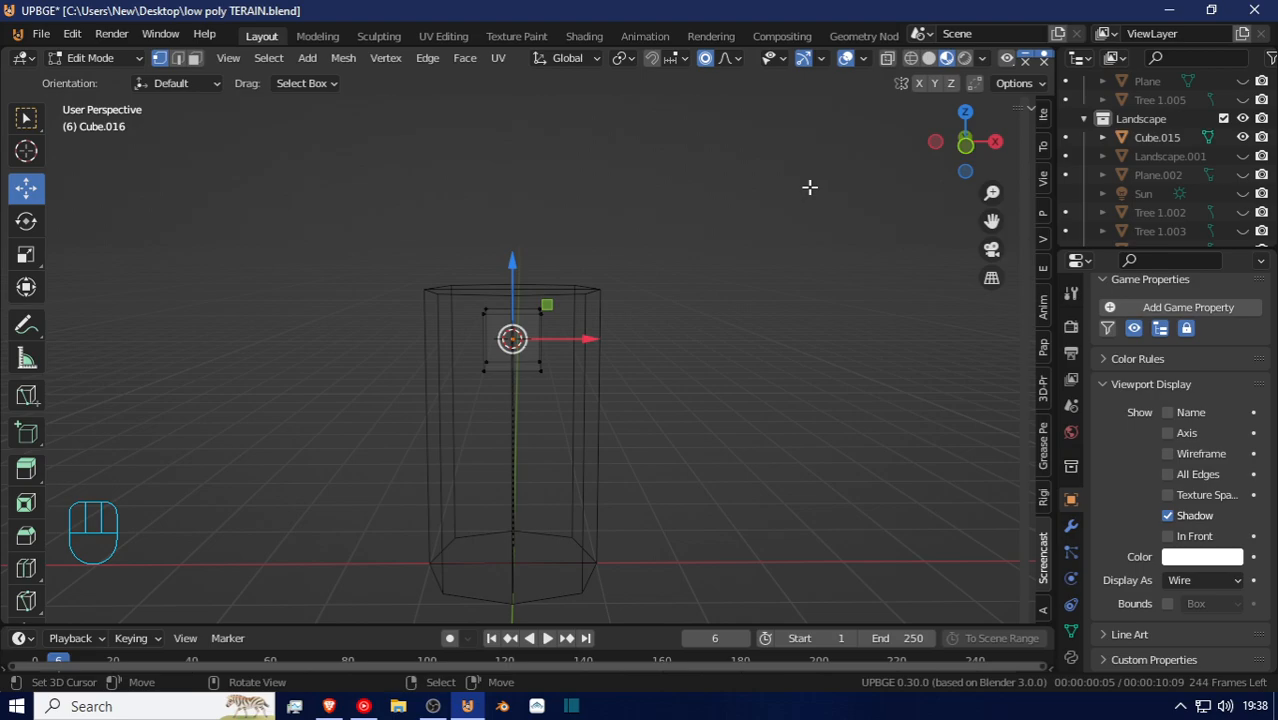
pyautogui.press('ctrl+KP_1')
pyautogui.scroll(5, 822, 183)
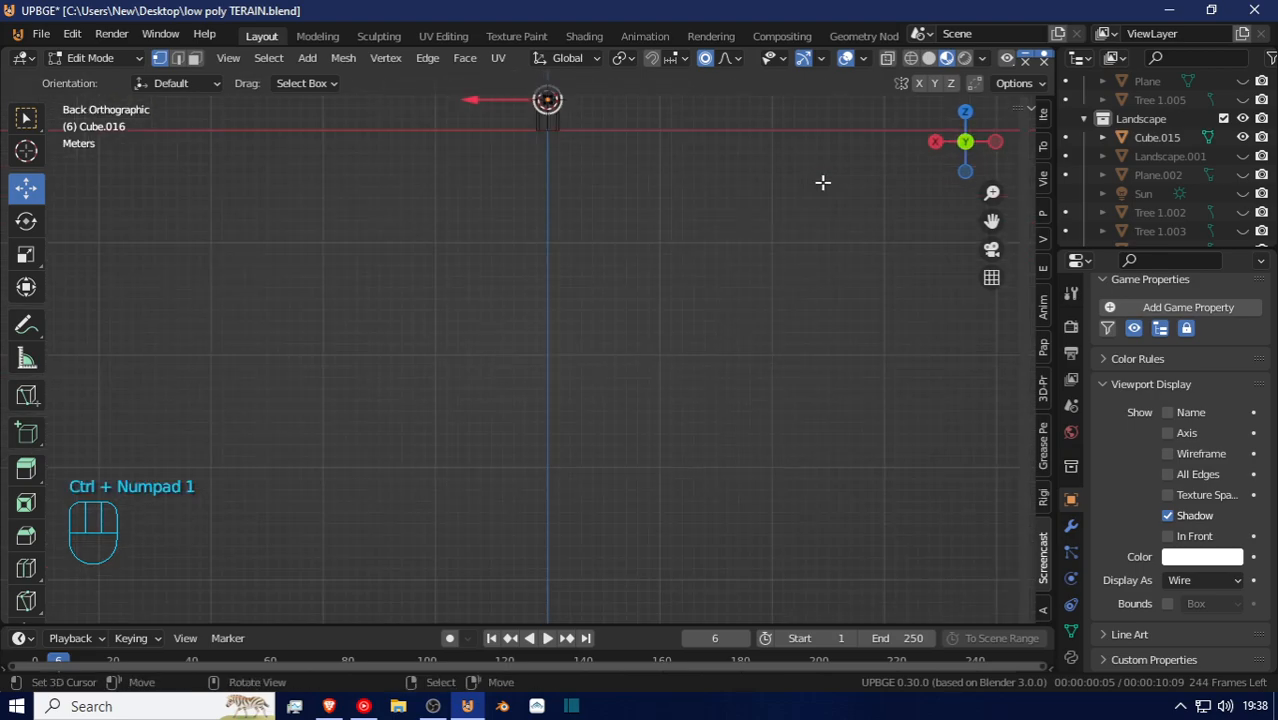
pyautogui.keyDown('shift'); pyautogui.moveTo(713, 231); pyautogui.dragTo(662, 528, button='middle'); pyautogui.keyUp('shift')
pyautogui.scroll(3, 657, 473)
pyautogui.moveTo(657, 473); pyautogui.dragTo(559, 254, button='middle')
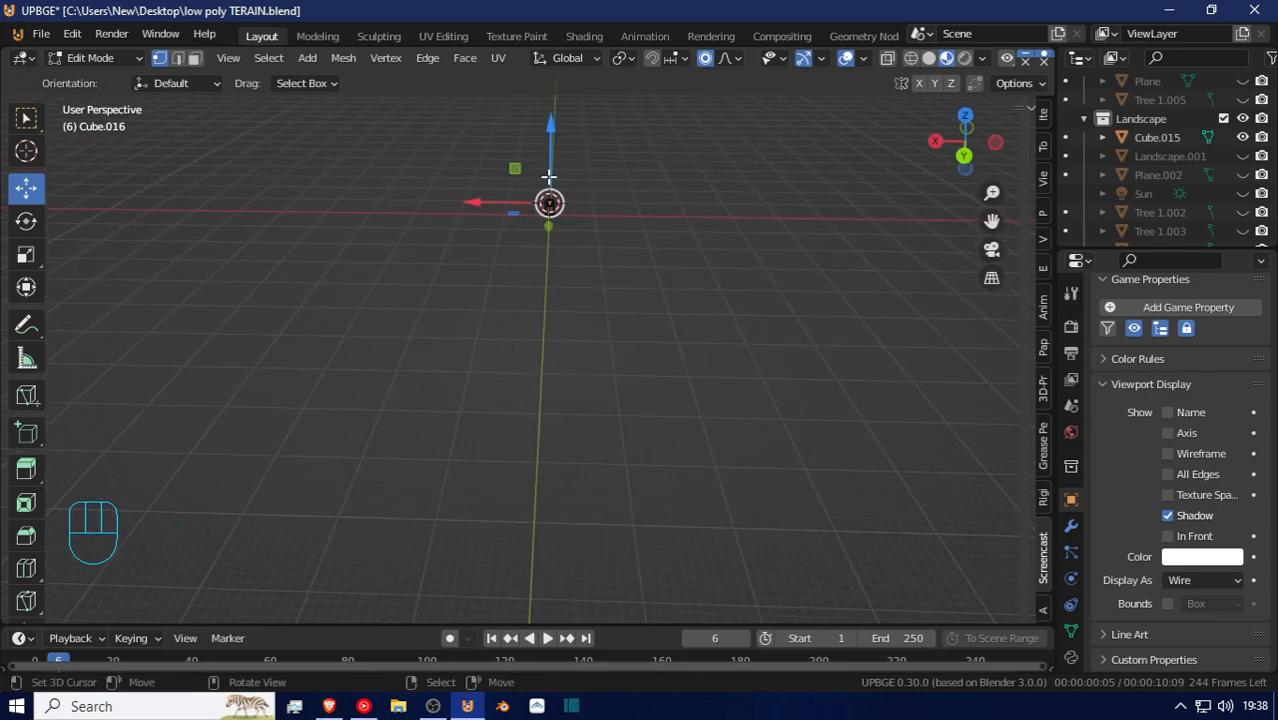
pyautogui.press('KP_1')
pyautogui.scroll(-5, 510, 260)
pyautogui.moveTo(531, 377); pyautogui.dragTo(448, 253, button='middle')
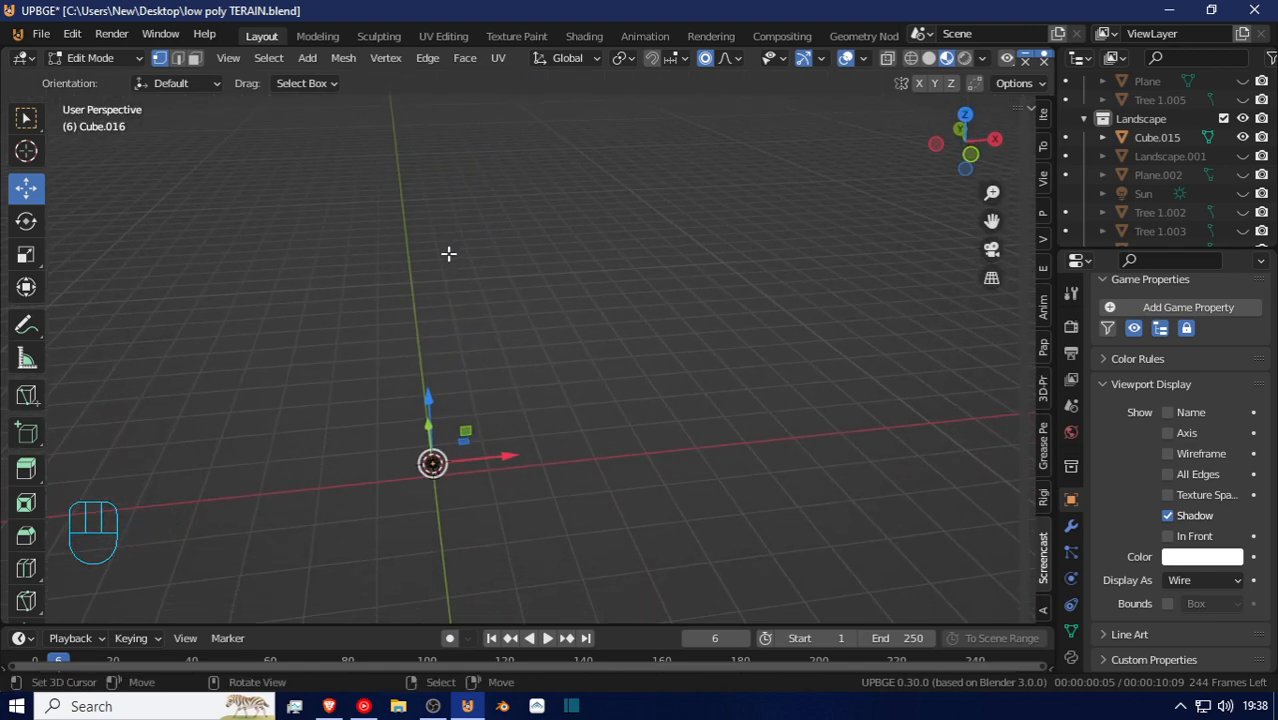
# Show the column in front orthographic view and return to Object Mode
pyautogui.press('KP_1')
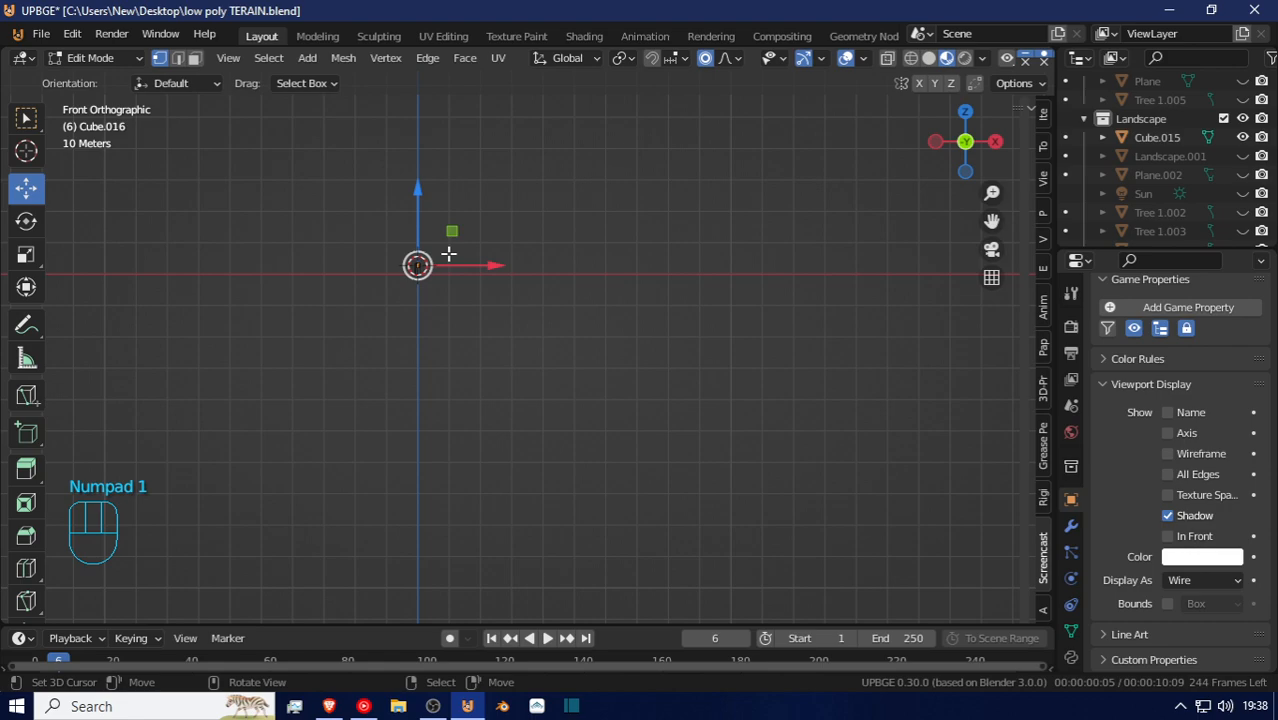
pyautogui.scroll(7, 446, 253)
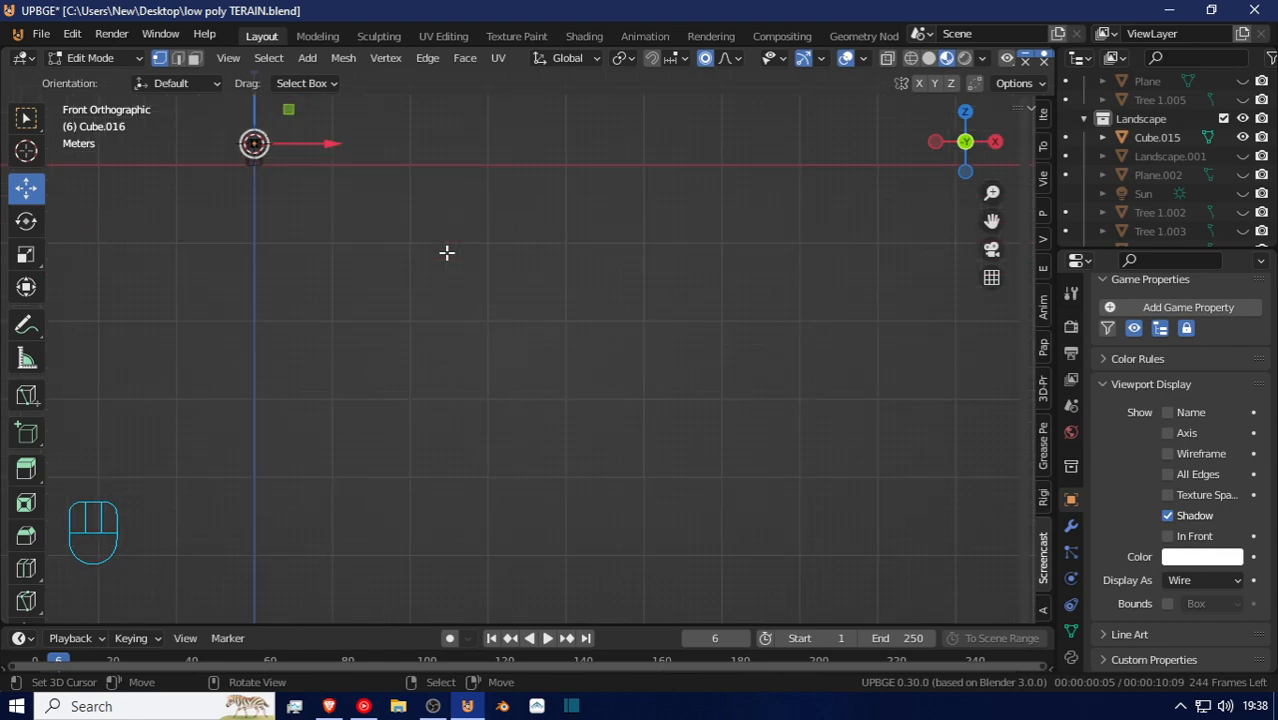
pyautogui.keyDown('shift'); pyautogui.moveTo(268, 160); pyautogui.dragTo(788, 400, button='middle'); pyautogui.keyUp('shift')
pyautogui.scroll(6, 542, 499)
pyautogui.press('Tab')
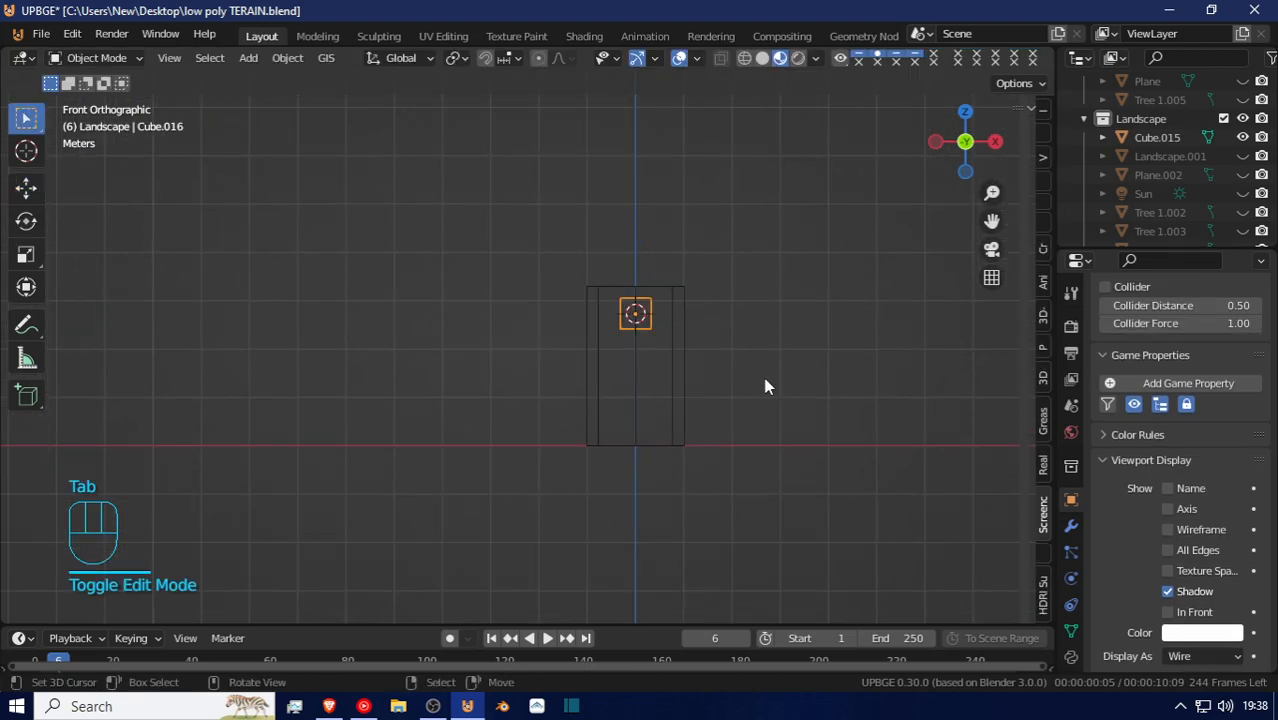
pyautogui.press('shift')
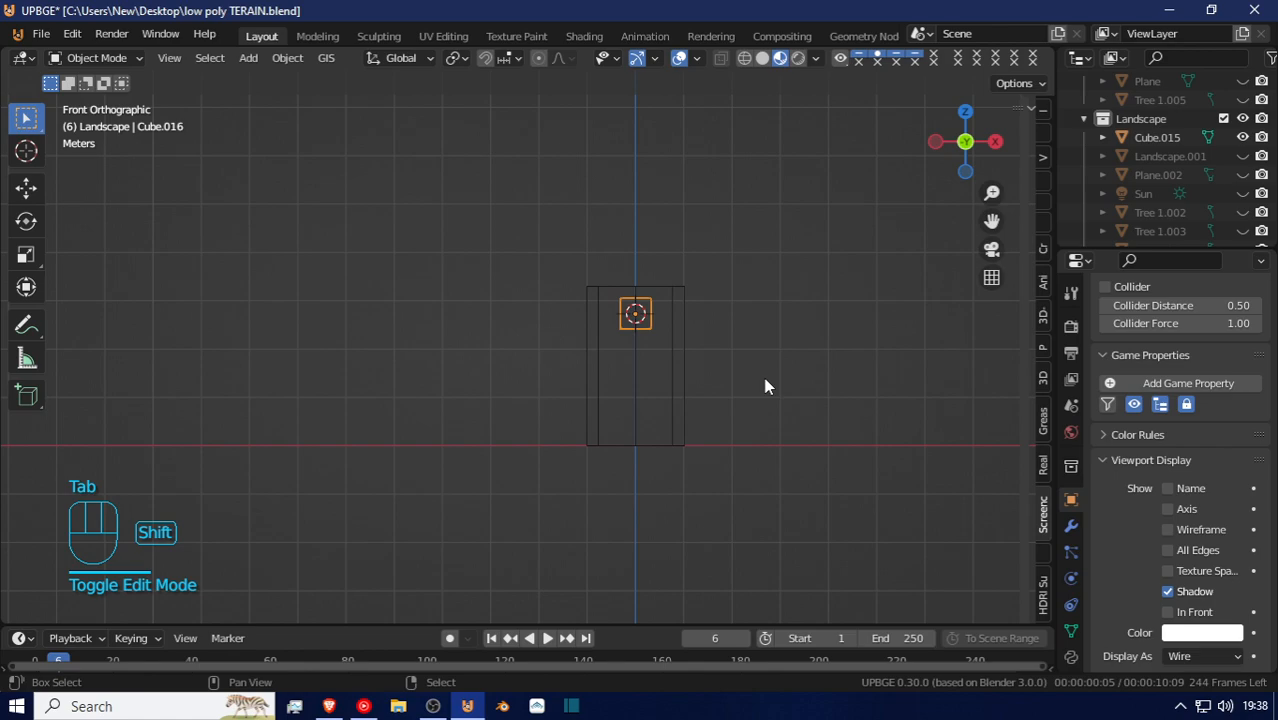
# Add a camera at the 3D cursor in the centre of the small cube
pyautogui.hotkey('shift', 'a')
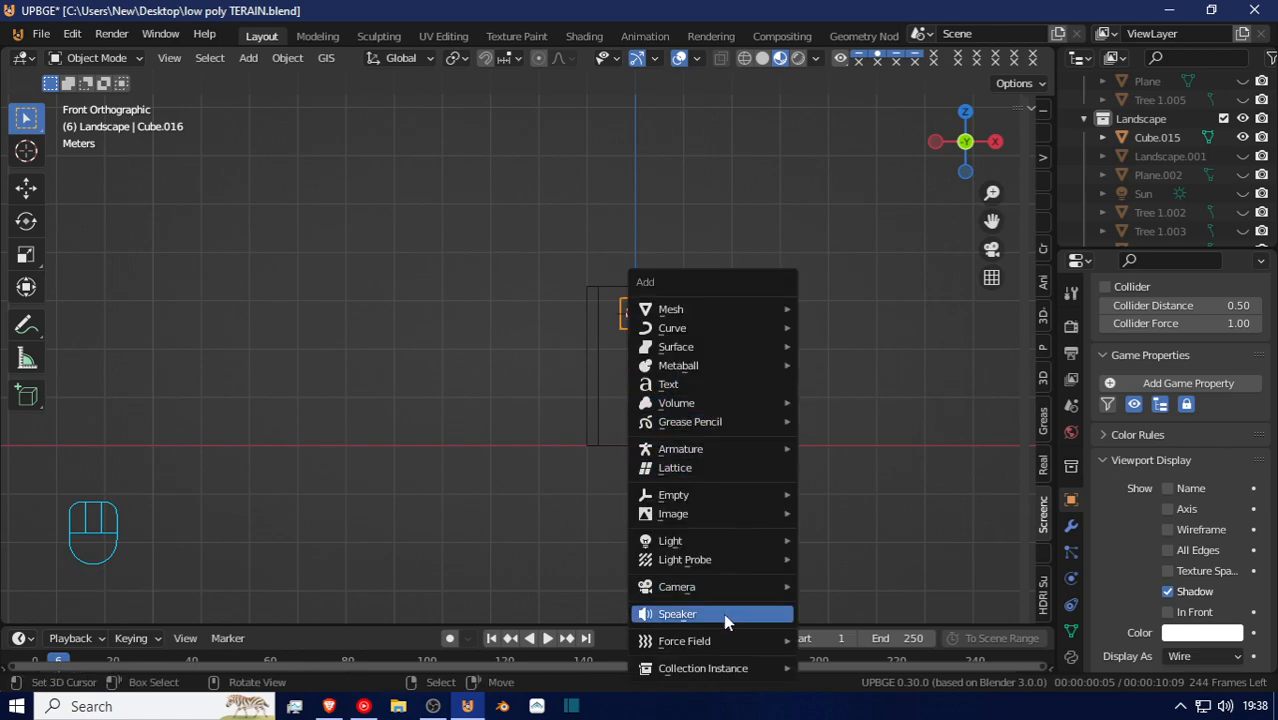
pyautogui.moveTo(707, 584)
pyautogui.click(884, 590)
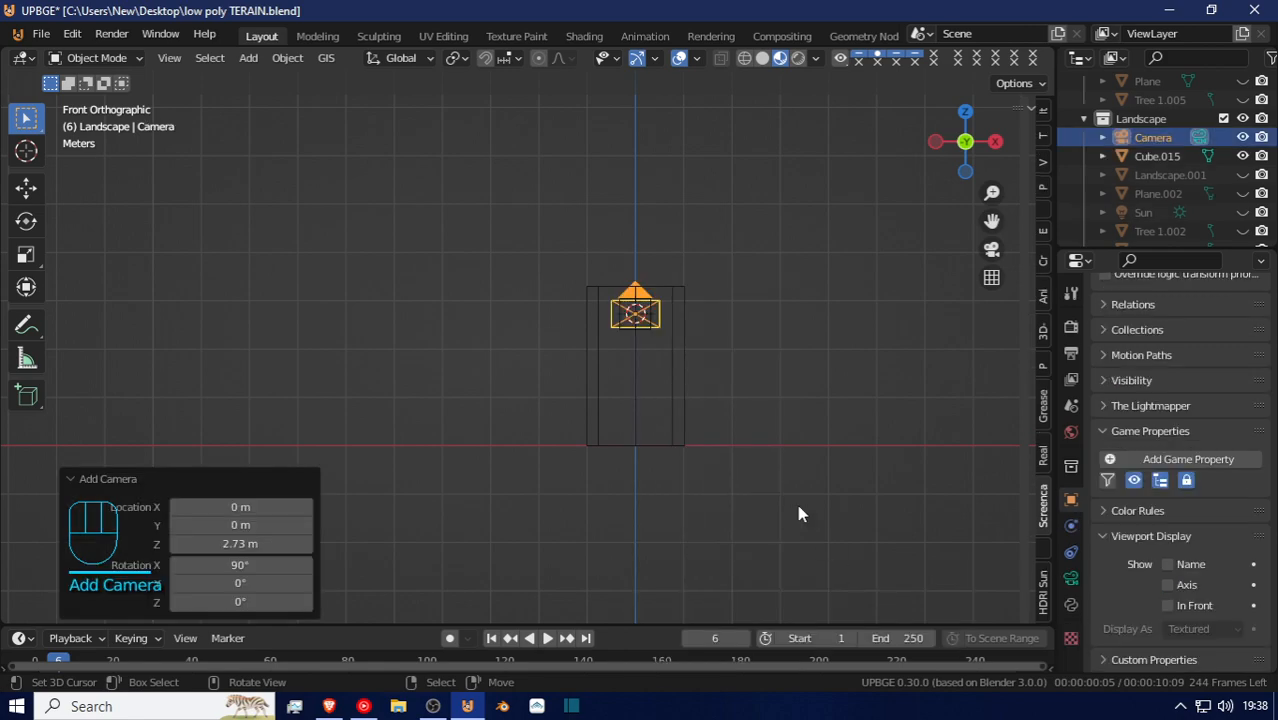
pyautogui.moveTo(661, 366); pyautogui.dragTo(470, 375, button='middle')
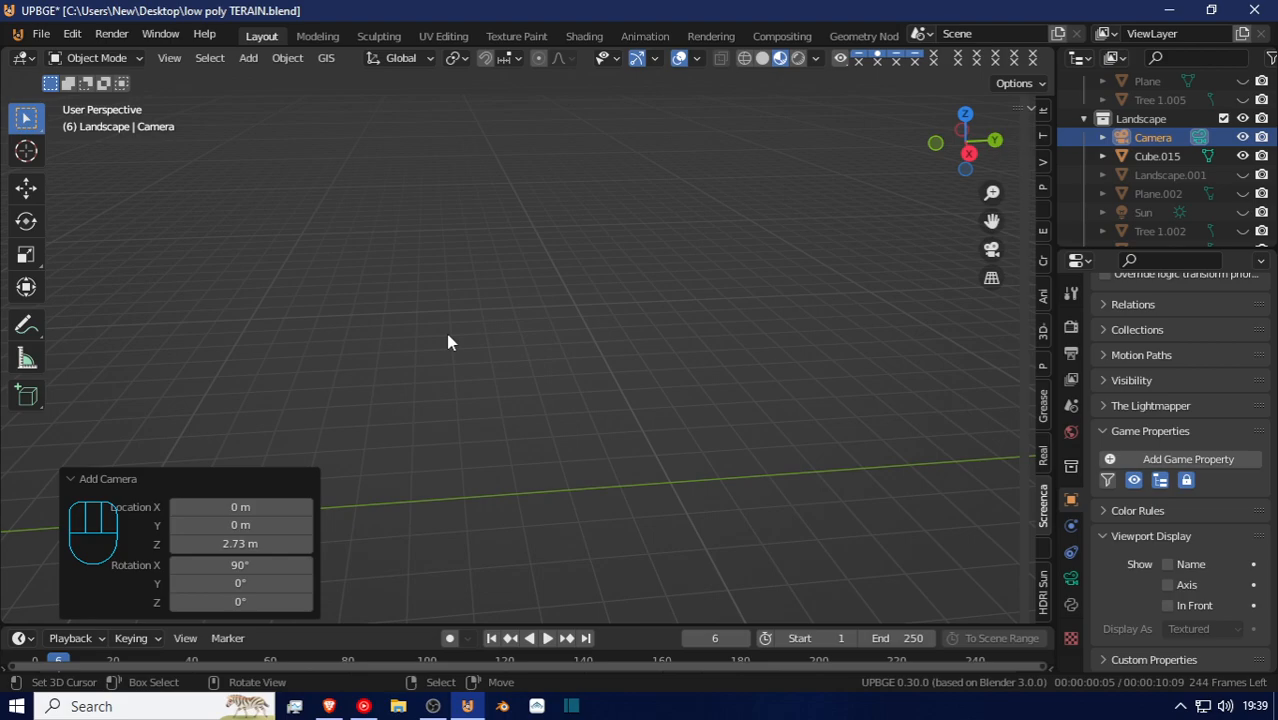
pyautogui.press('KP_Decimal')
pyautogui.hotkey('shift', 'f')
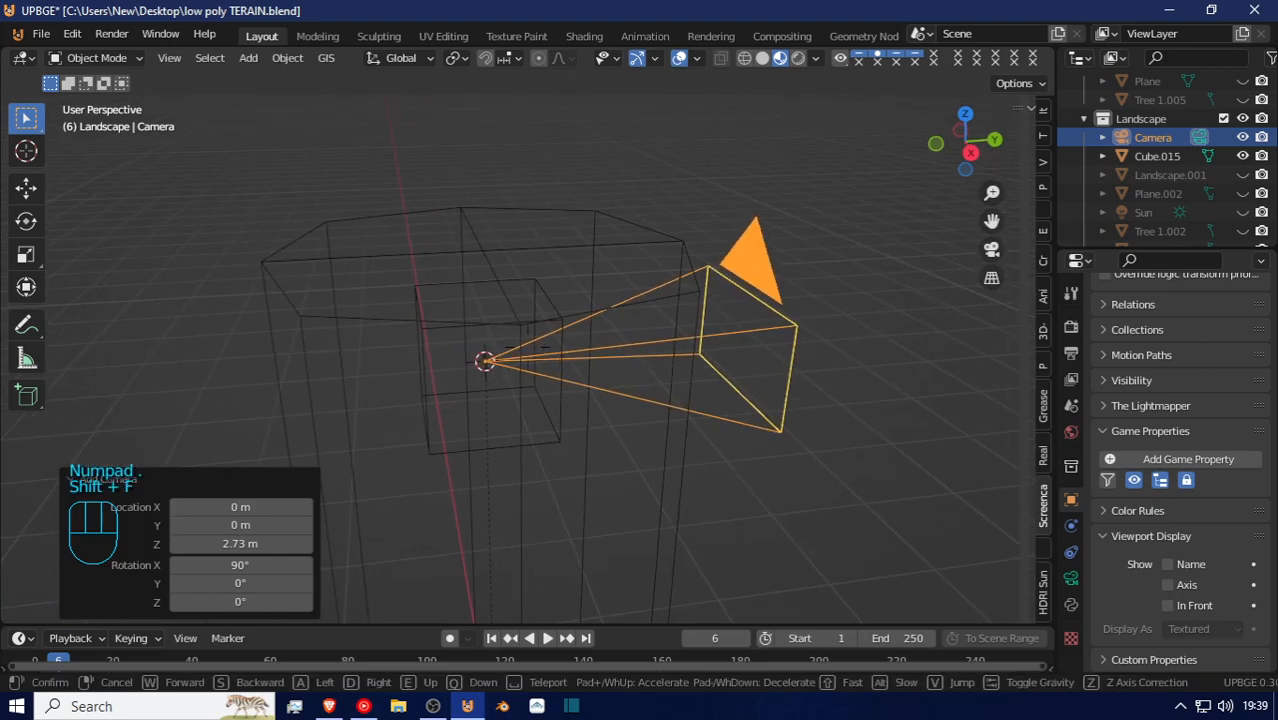
pyautogui.click(527, 346)
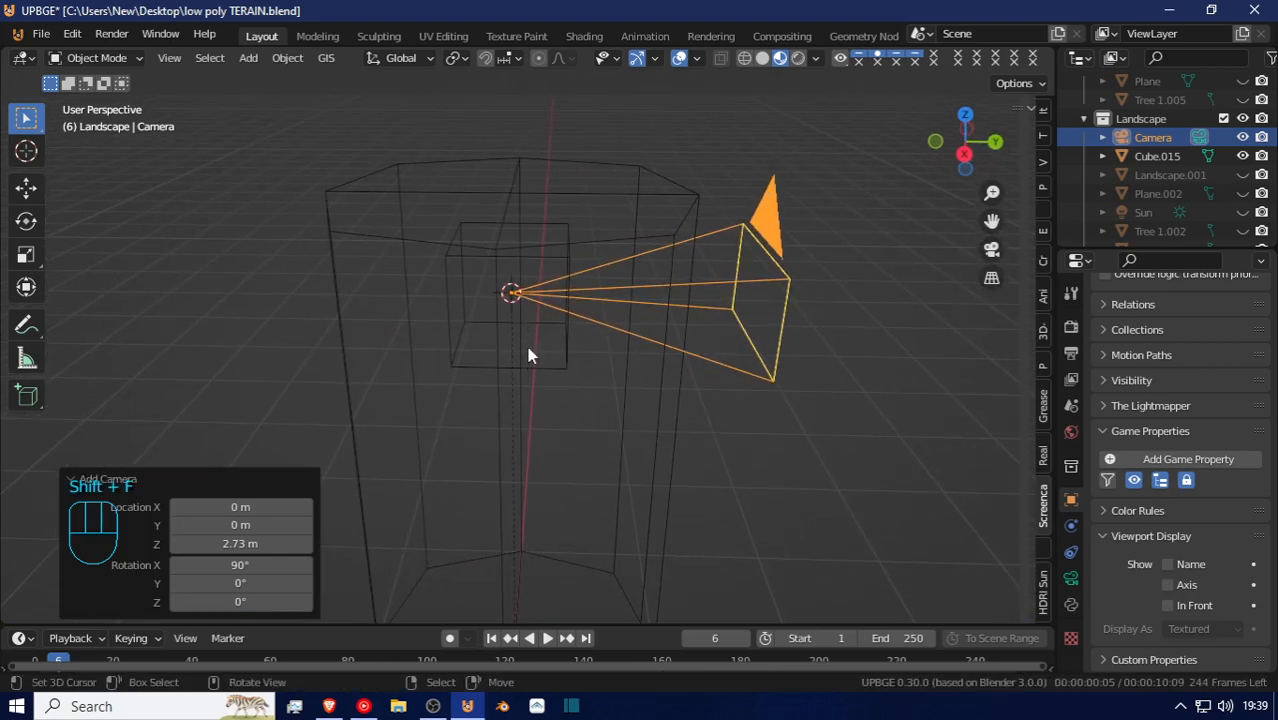
# Vertex-parent the camera to the selected vertex at the small cube's centre and return the cube to Object Mode
pyautogui.keyDown('shift'); pyautogui.click(567, 262); pyautogui.keyUp('shift')
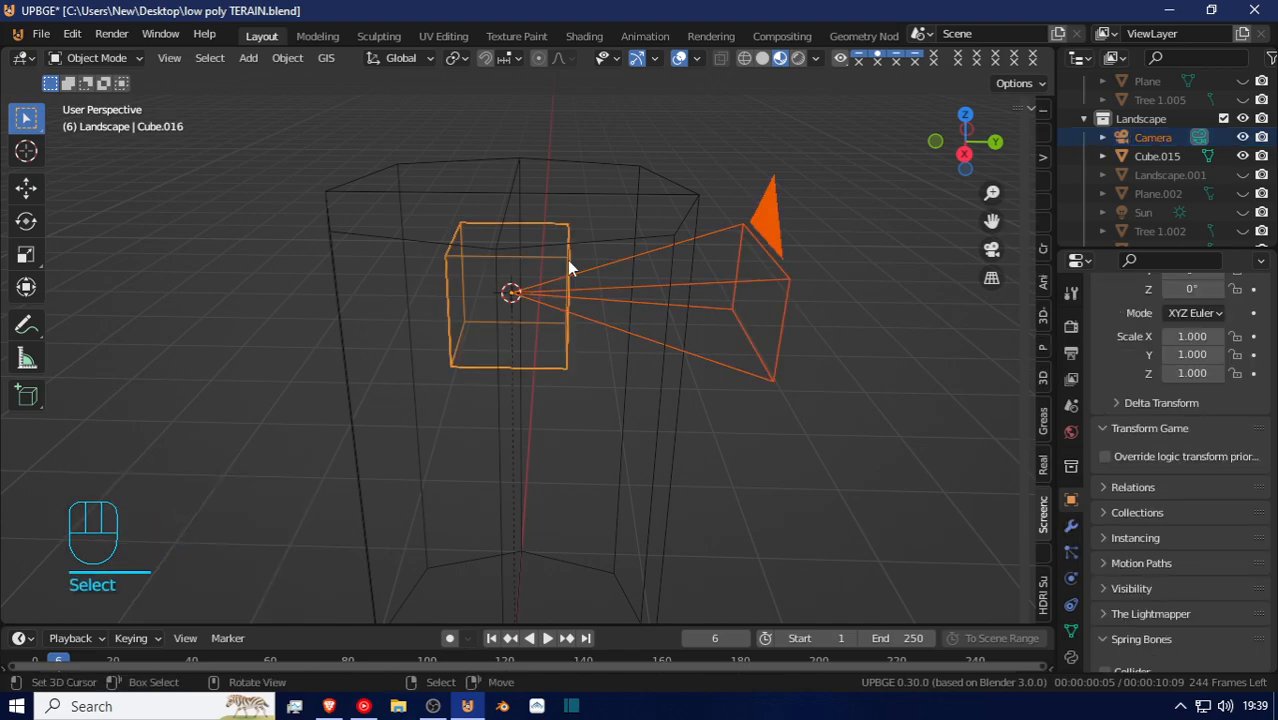
pyautogui.press('g')
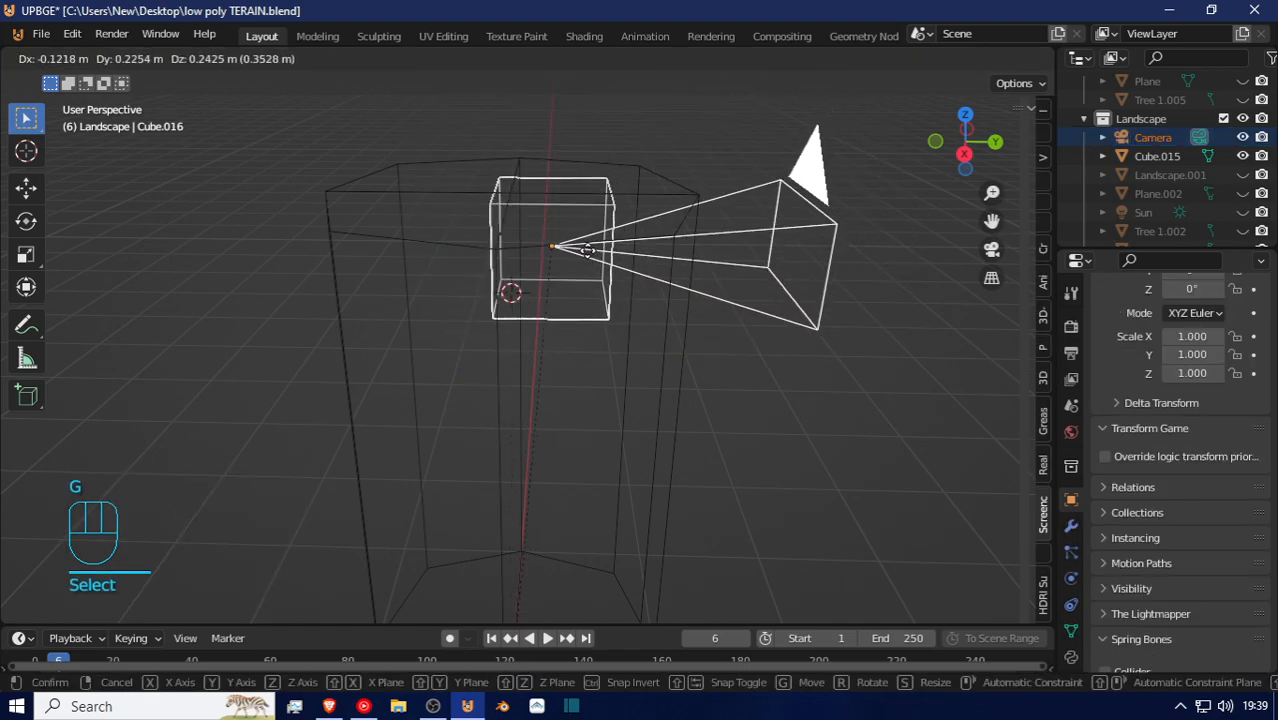
pyautogui.rightClick(556, 248)
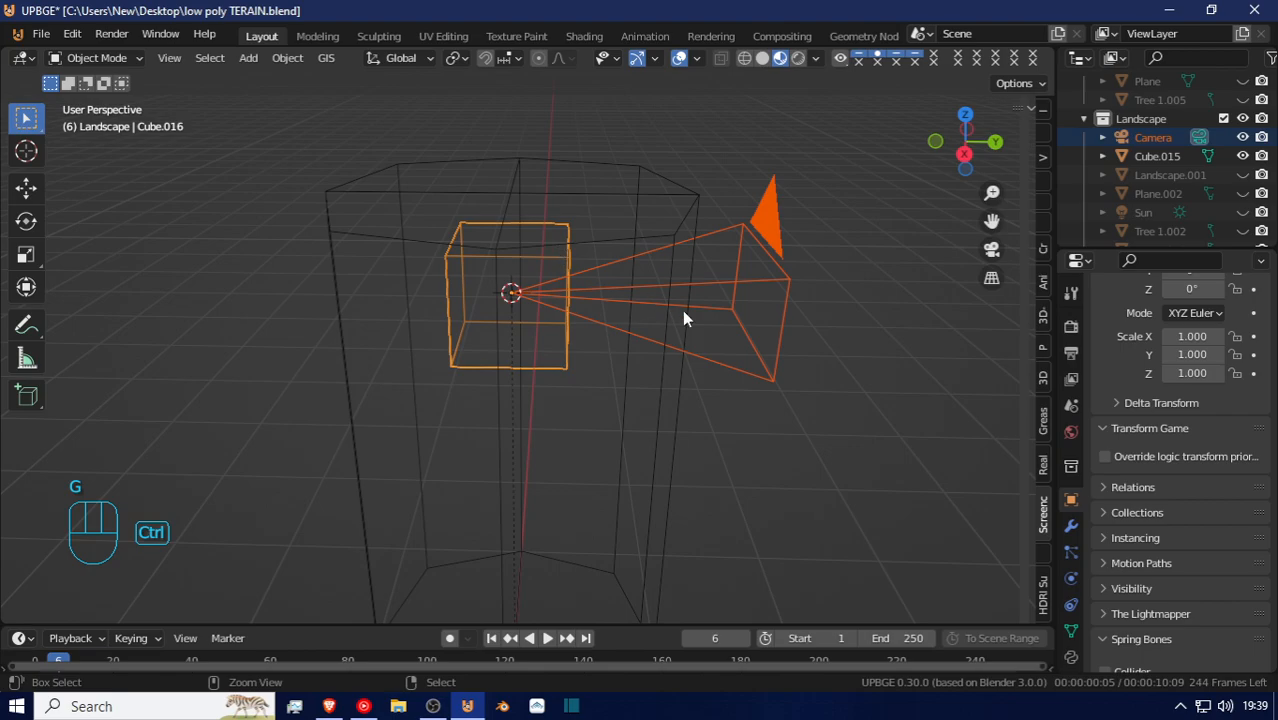
pyautogui.hotkey('ctrl', 'Tab')
pyautogui.press('Tab')
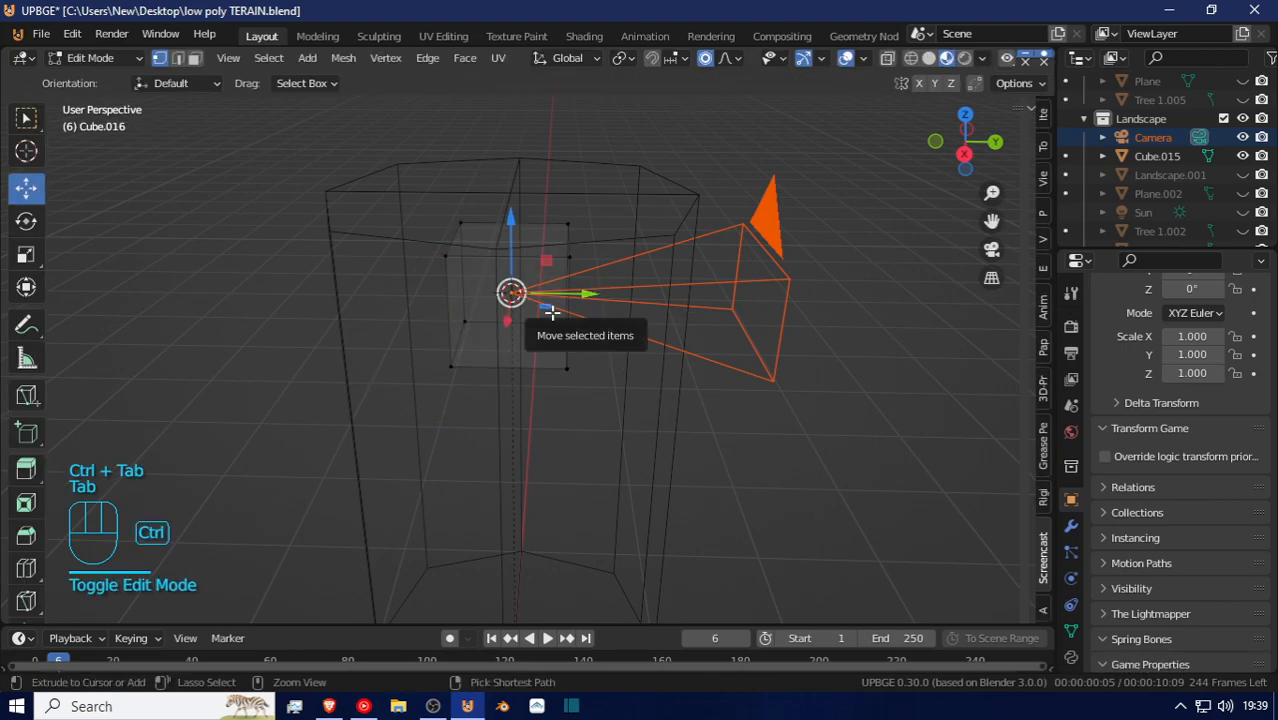
pyautogui.hotkey('ctrl', 'p')
pyautogui.click(556, 318)
pyautogui.press('Tab')
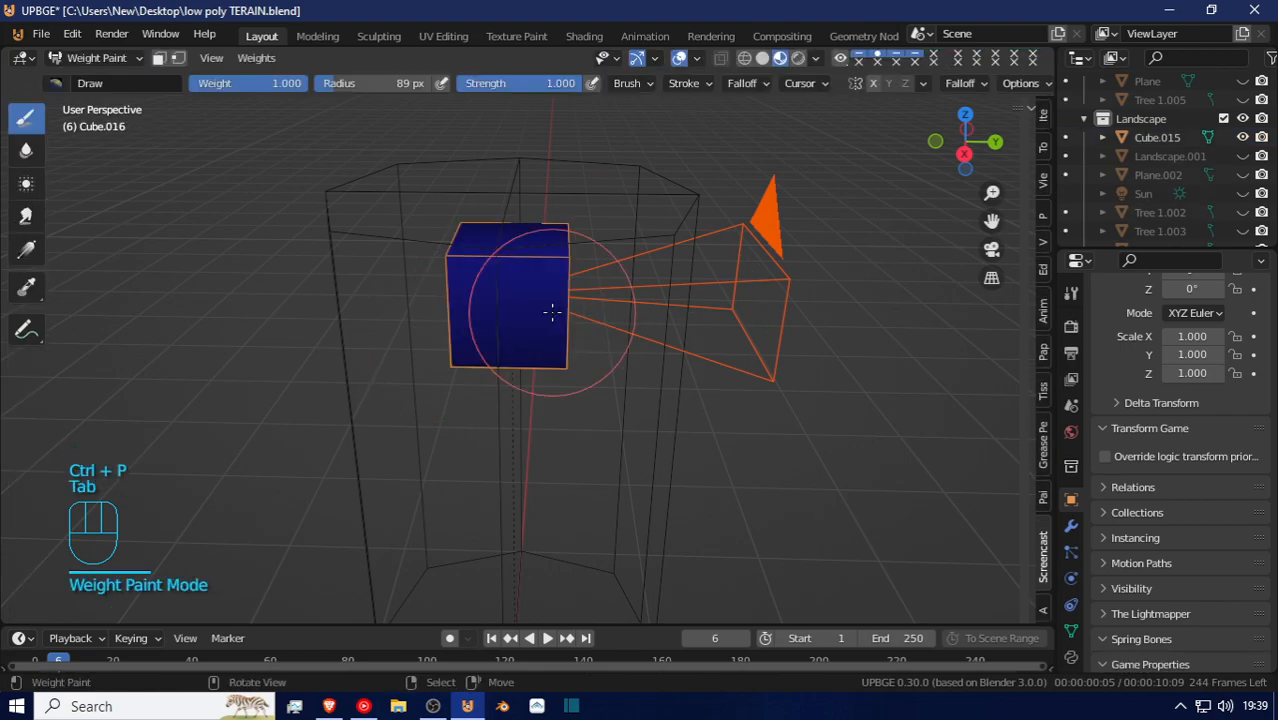
pyautogui.hotkey('ctrl', 'Tab')
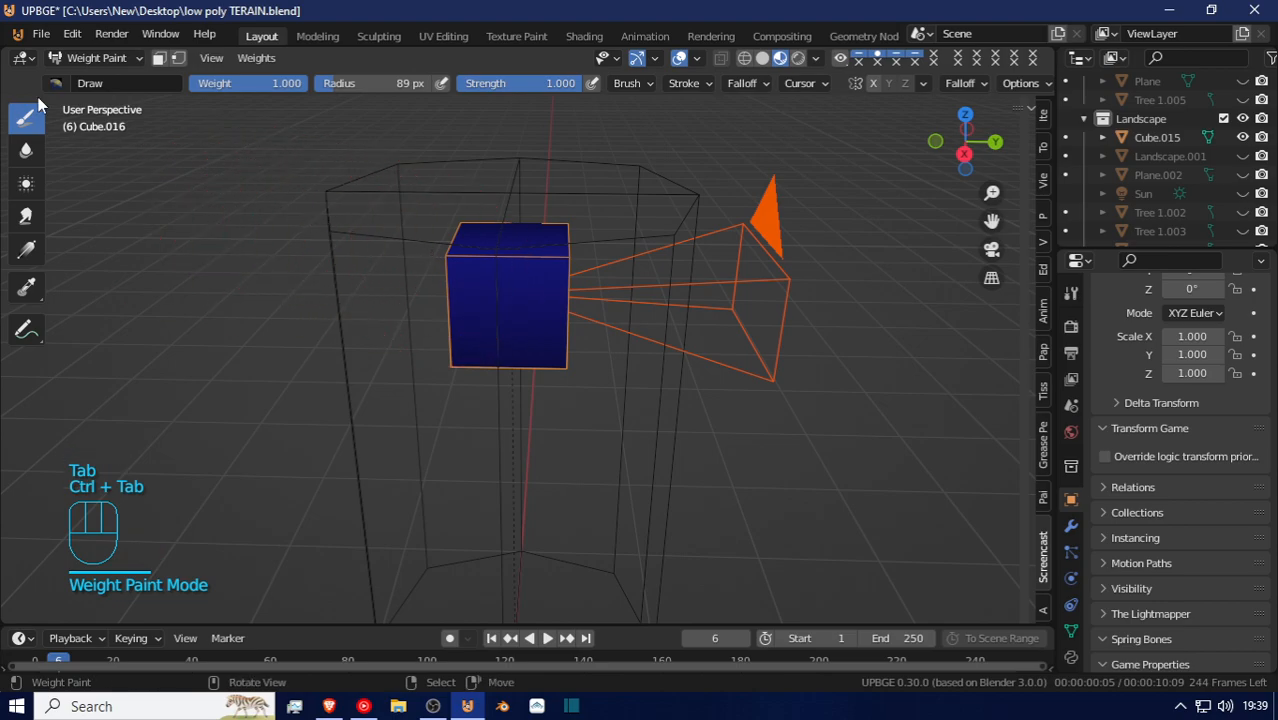
pyautogui.click(100, 58)
pyautogui.click(100, 77)
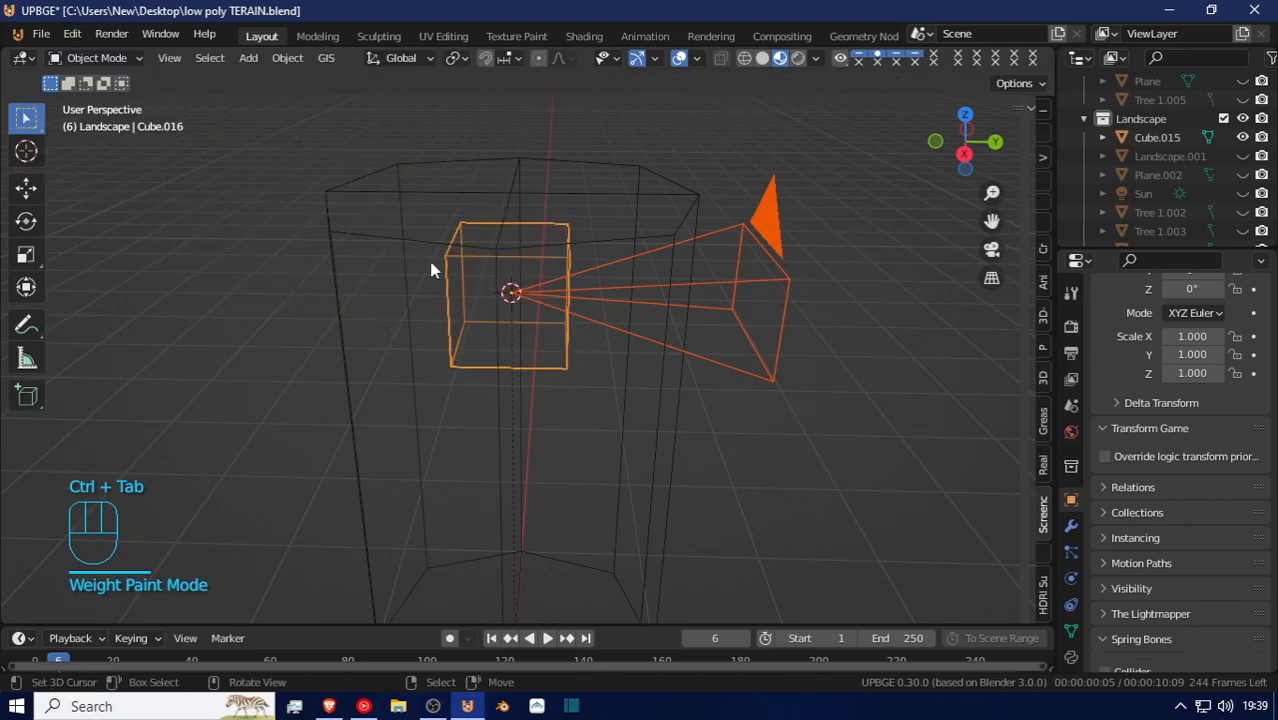
# Try rotating and moving the small cube on its own to test the camera's parenting
pyautogui.rightClick(565, 255)
pyautogui.press('r')
pyautogui.rightClick(590, 214)
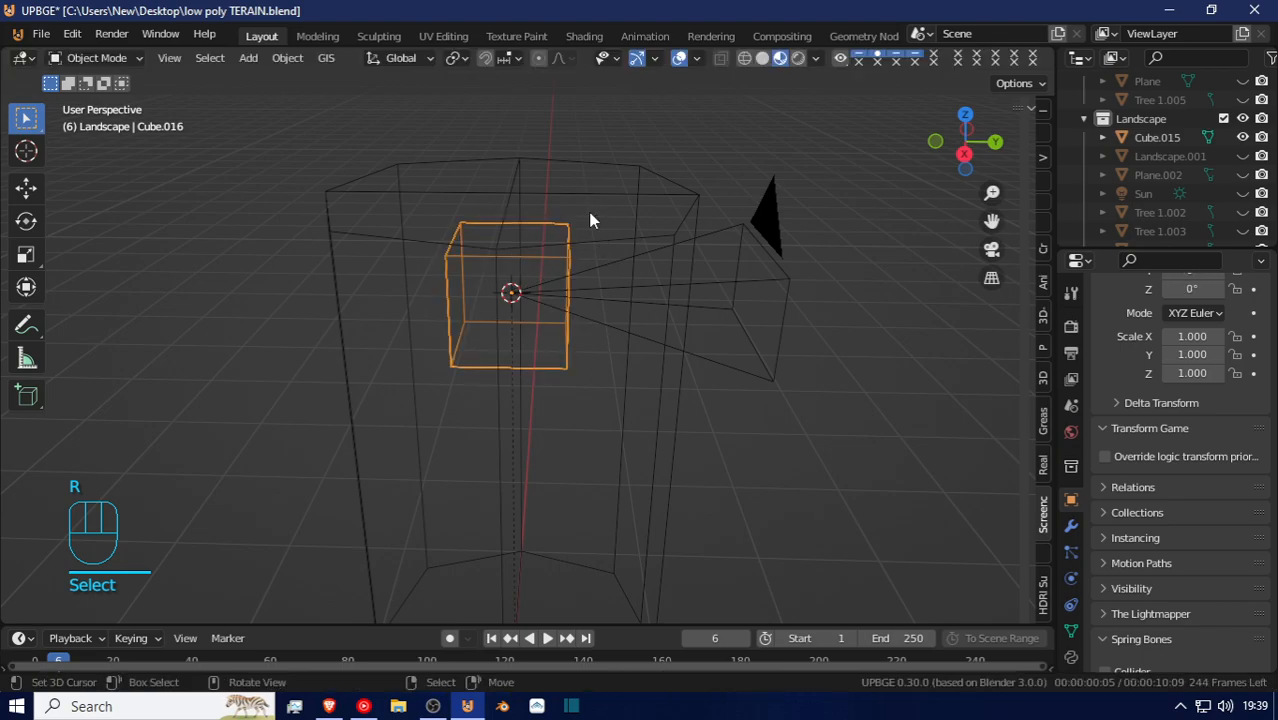
pyautogui.press('g')
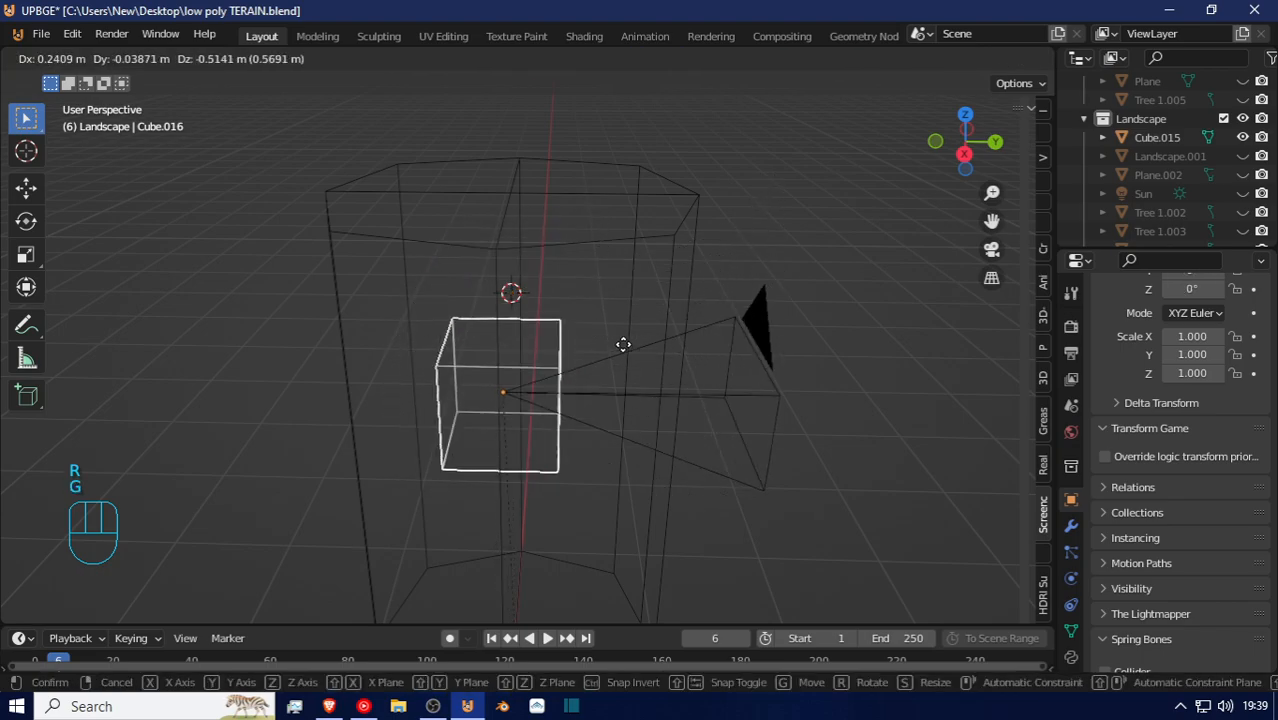
pyautogui.rightClick(657, 257)
# Scale the camera down uniformly to about 0.482
pyautogui.click(657, 263)
pyautogui.press('r')
pyautogui.rightClick(697, 289)
pyautogui.press('s')
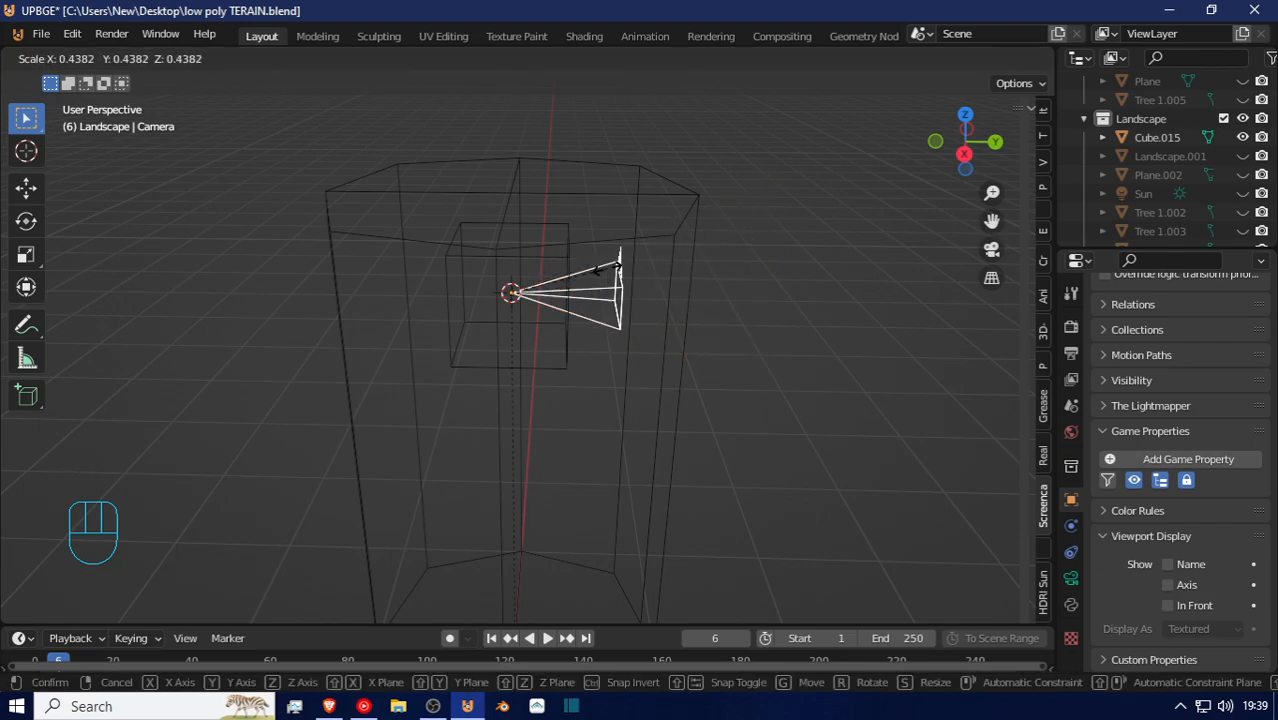
pyautogui.click(622, 282)
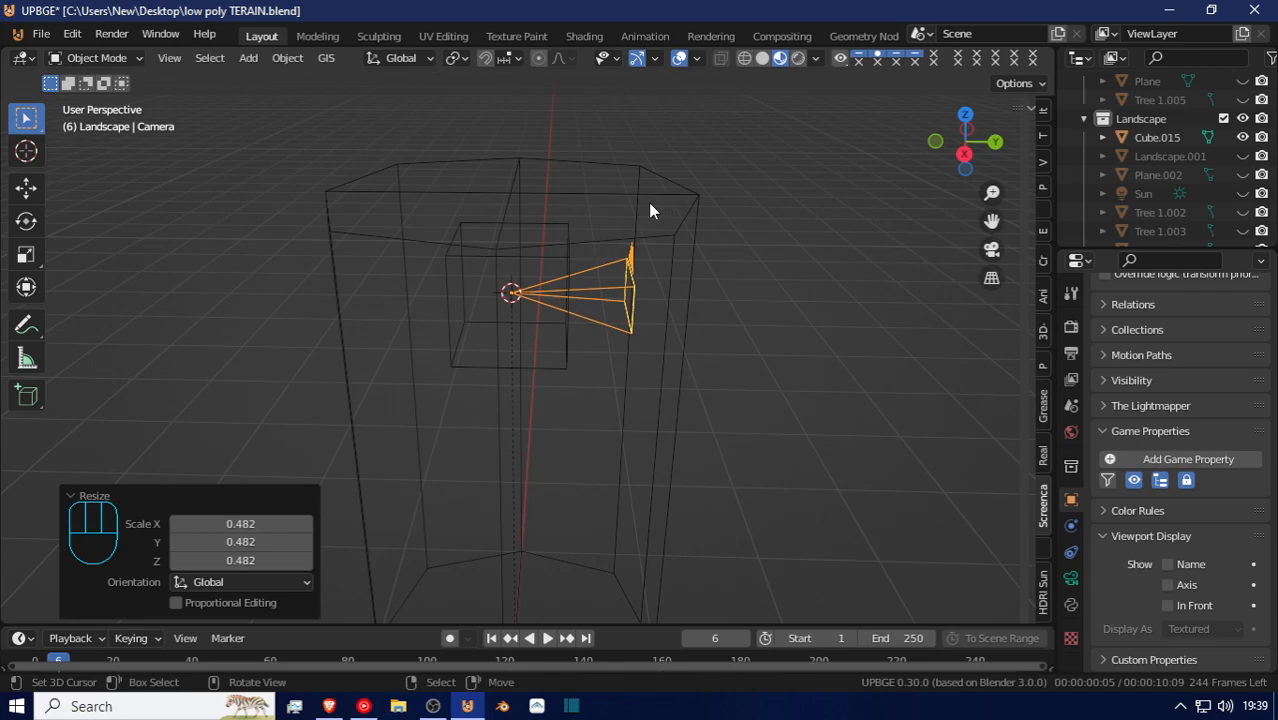
# Try moving and scaling the small cube along Z
pyautogui.hotkey('shift', 'f')
pyautogui.press('w')
pyautogui.click(527, 347)
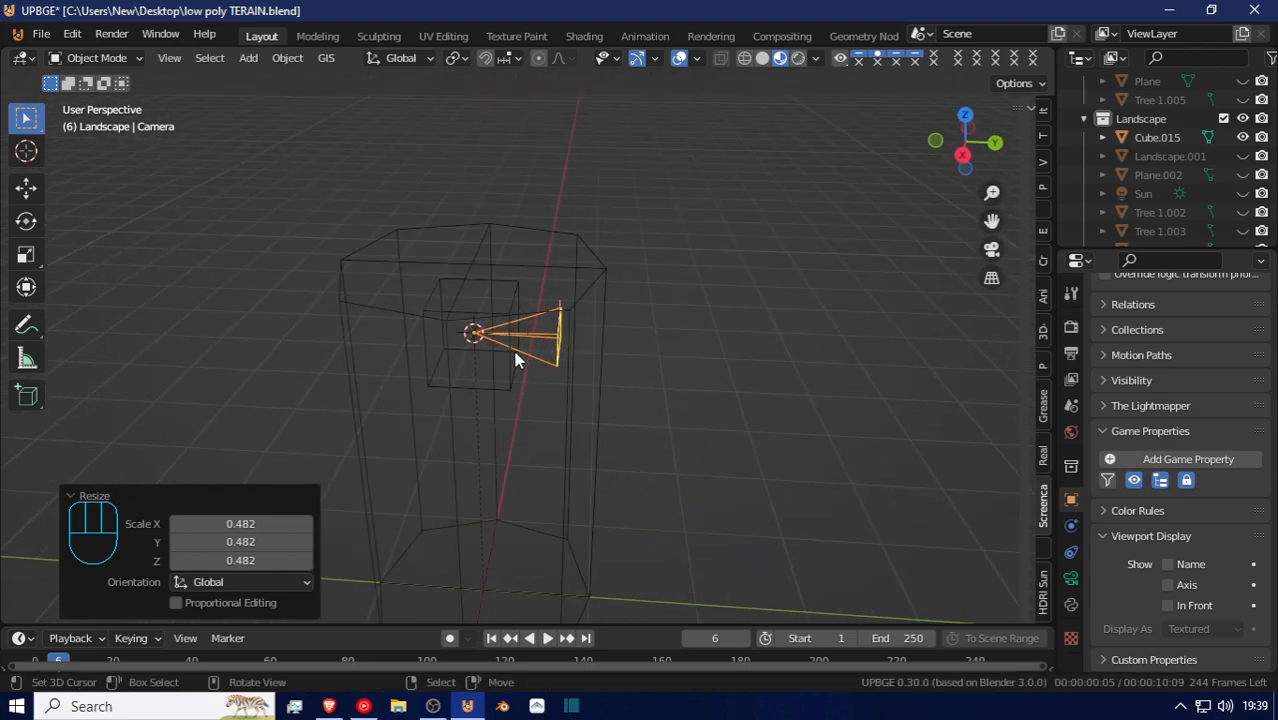
pyautogui.click(511, 368)
pyautogui.press('g')
pyautogui.press('z')
pyautogui.press('s')
pyautogui.press('z')
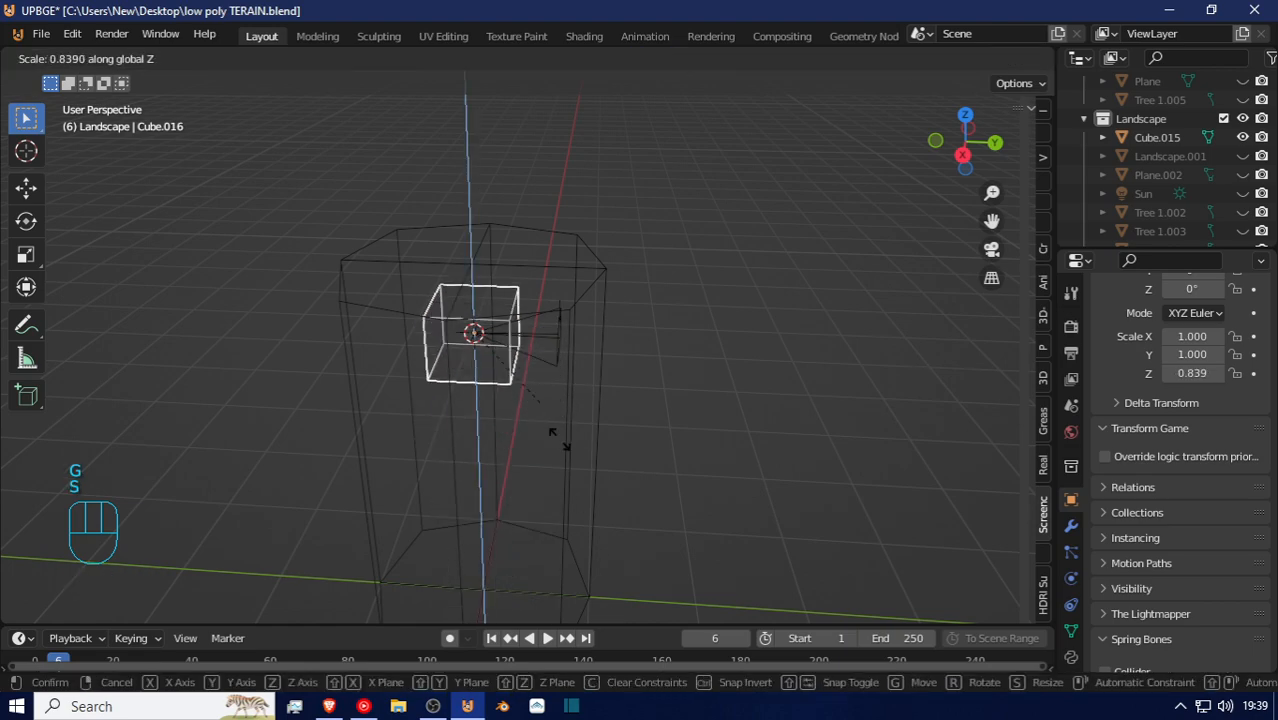
pyautogui.press('Escape')
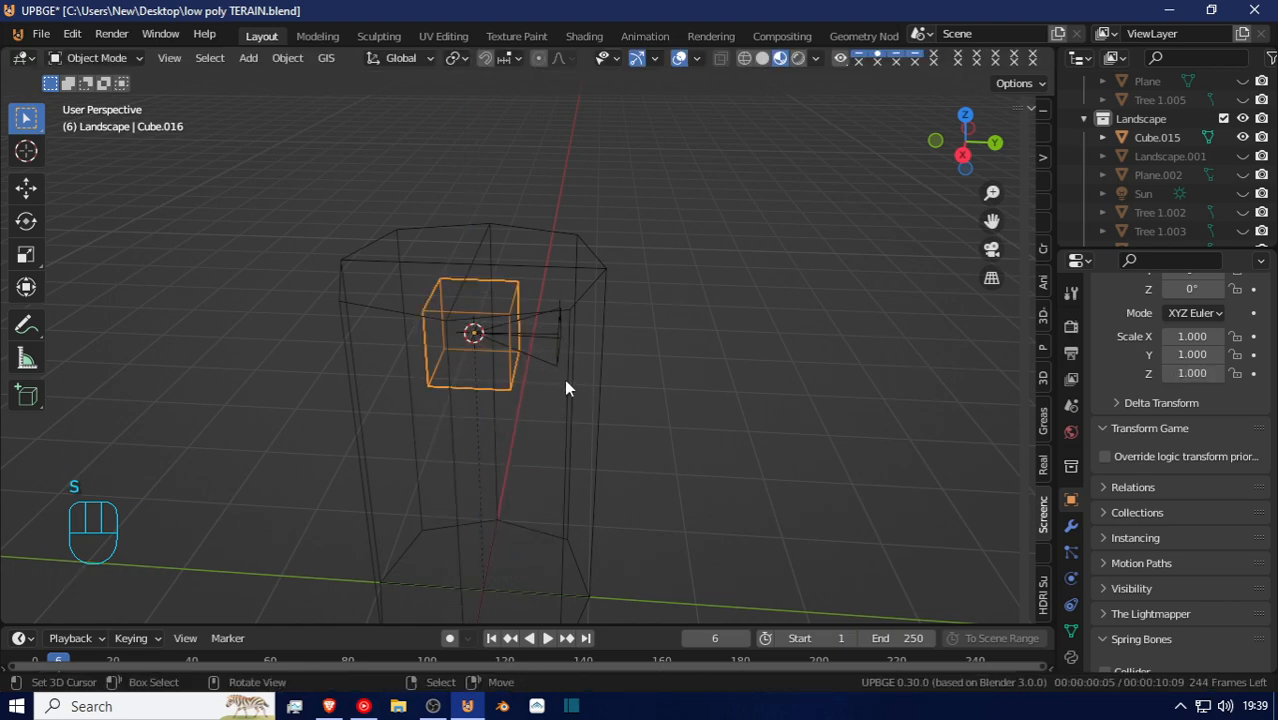
# Try moving the camera freely out of the column
pyautogui.click(549, 336)
pyautogui.press('g')
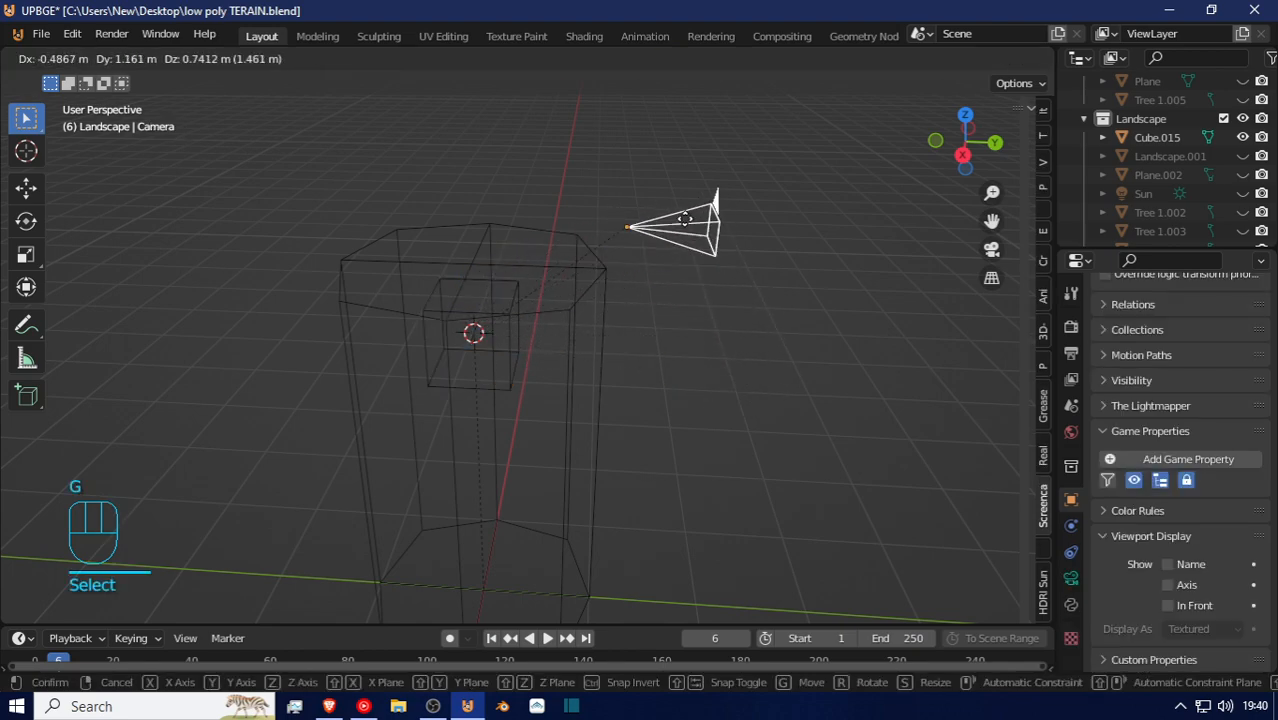
pyautogui.click(485, 336)
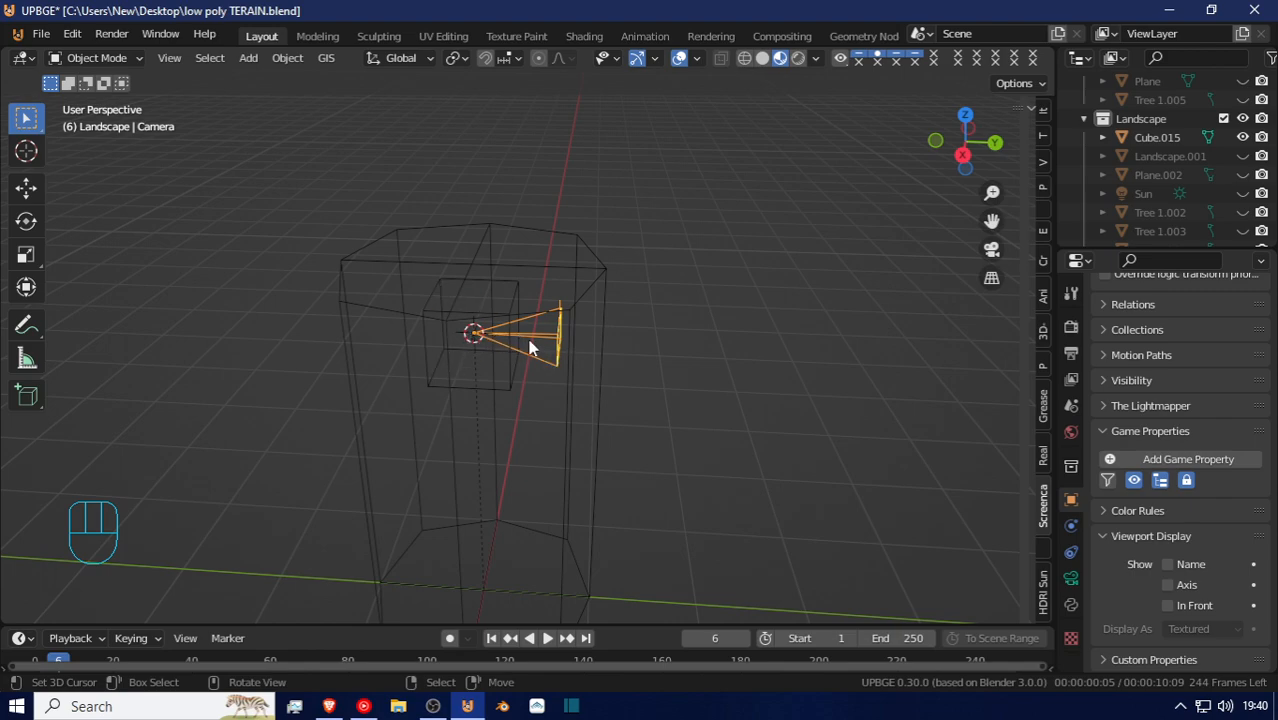
# Try scaling the octagonal column uniformly to test its parented cube and camera
pyautogui.hotkey('shift', 'f')
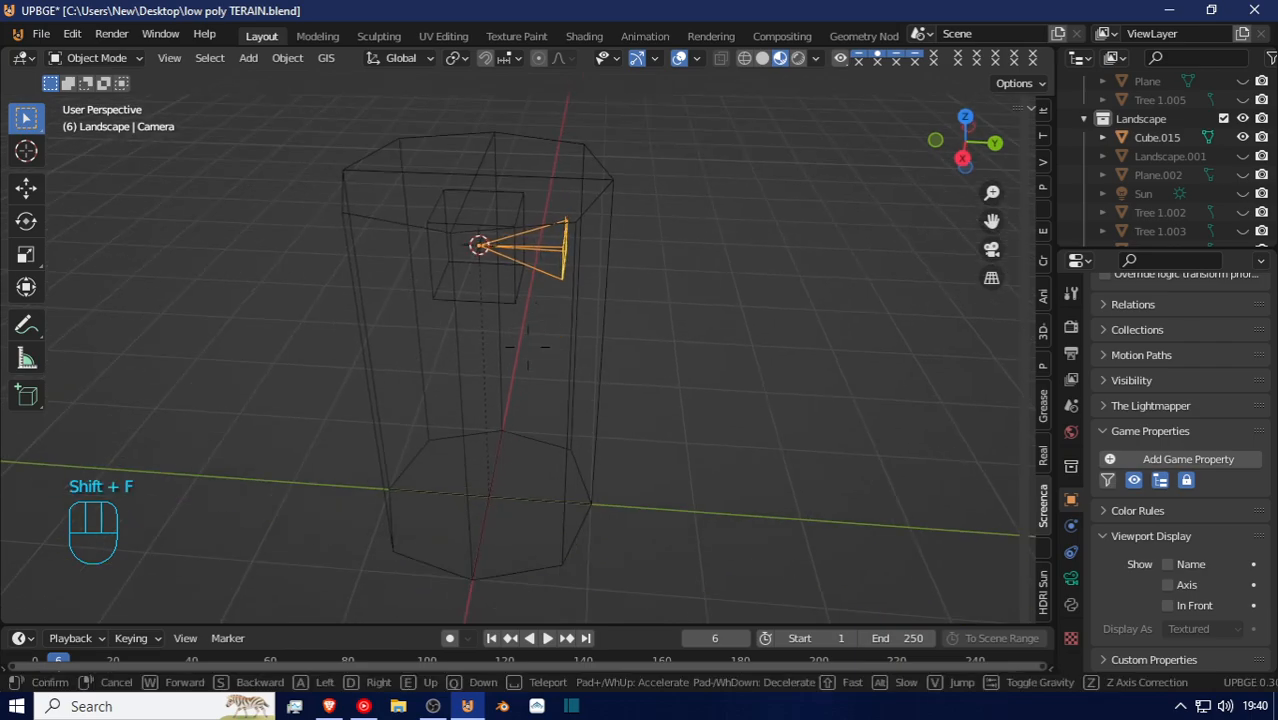
pyautogui.press('a')
pyautogui.press('w')
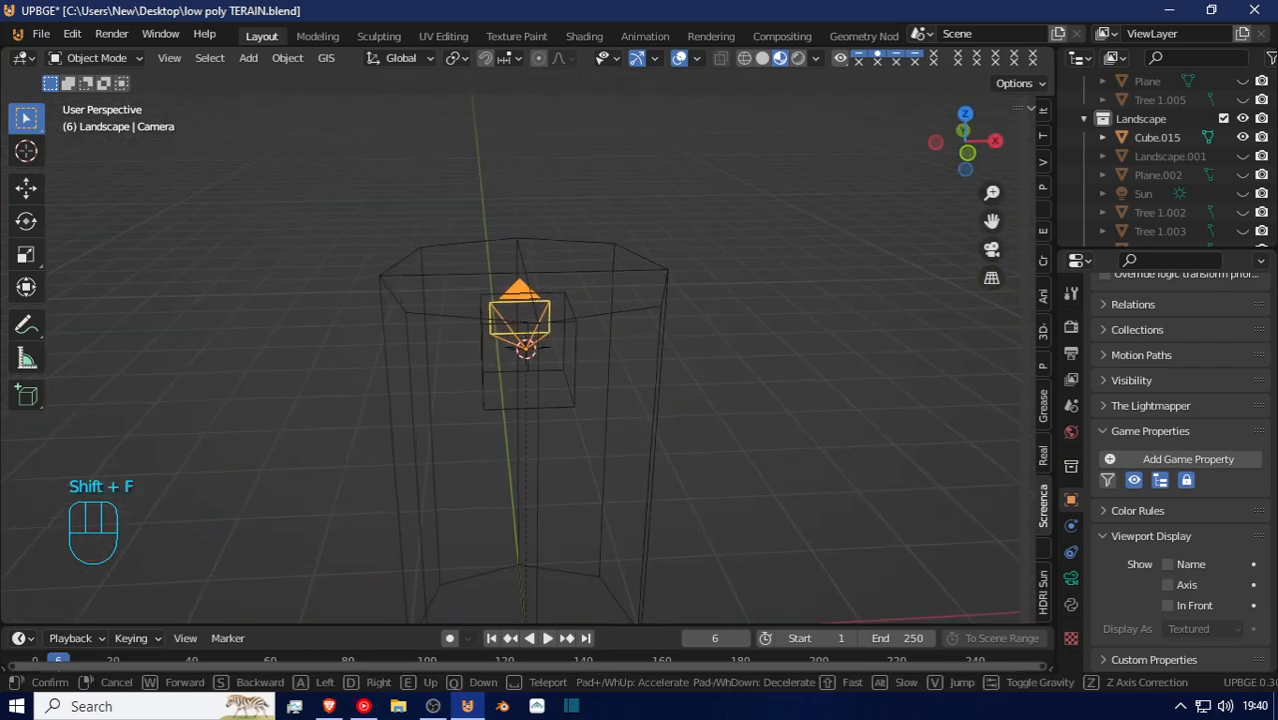
pyautogui.click(614, 327)
pyautogui.click(687, 308)
pyautogui.press('s')
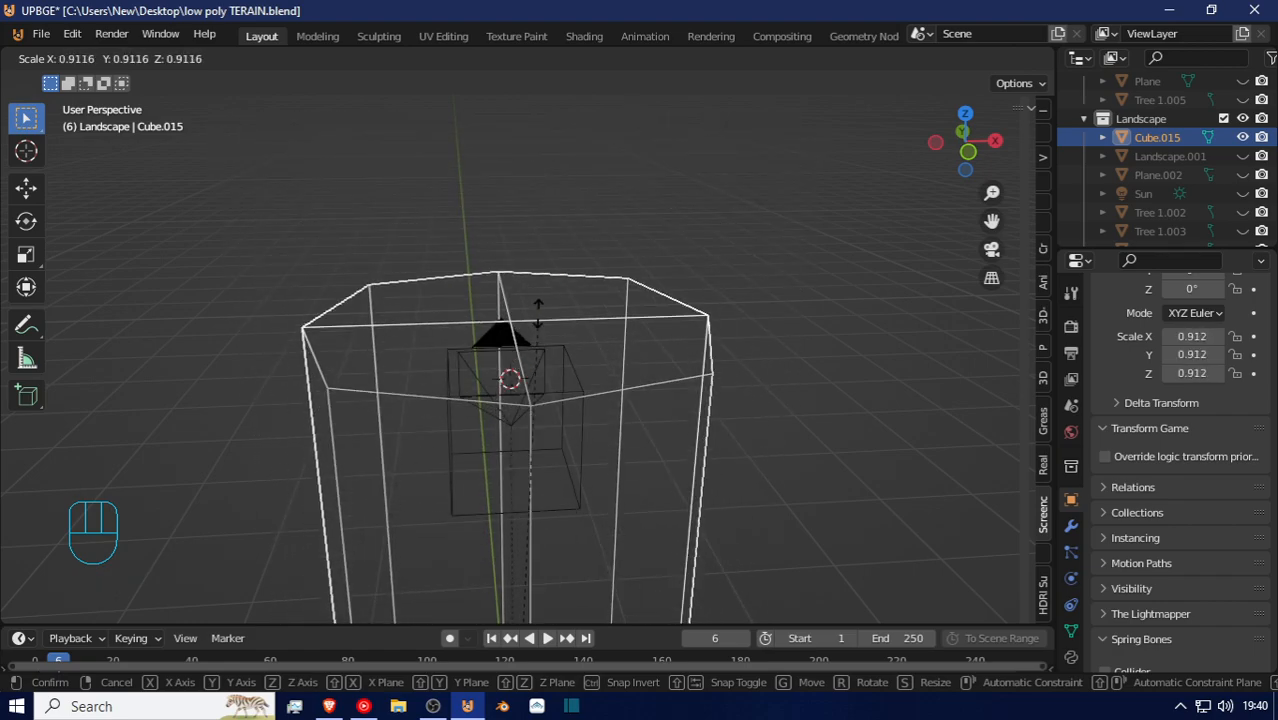
pyautogui.rightClick(537, 262)
# Try scaling the octagonal column along Z only
pyautogui.hotkey('shift', 'f')
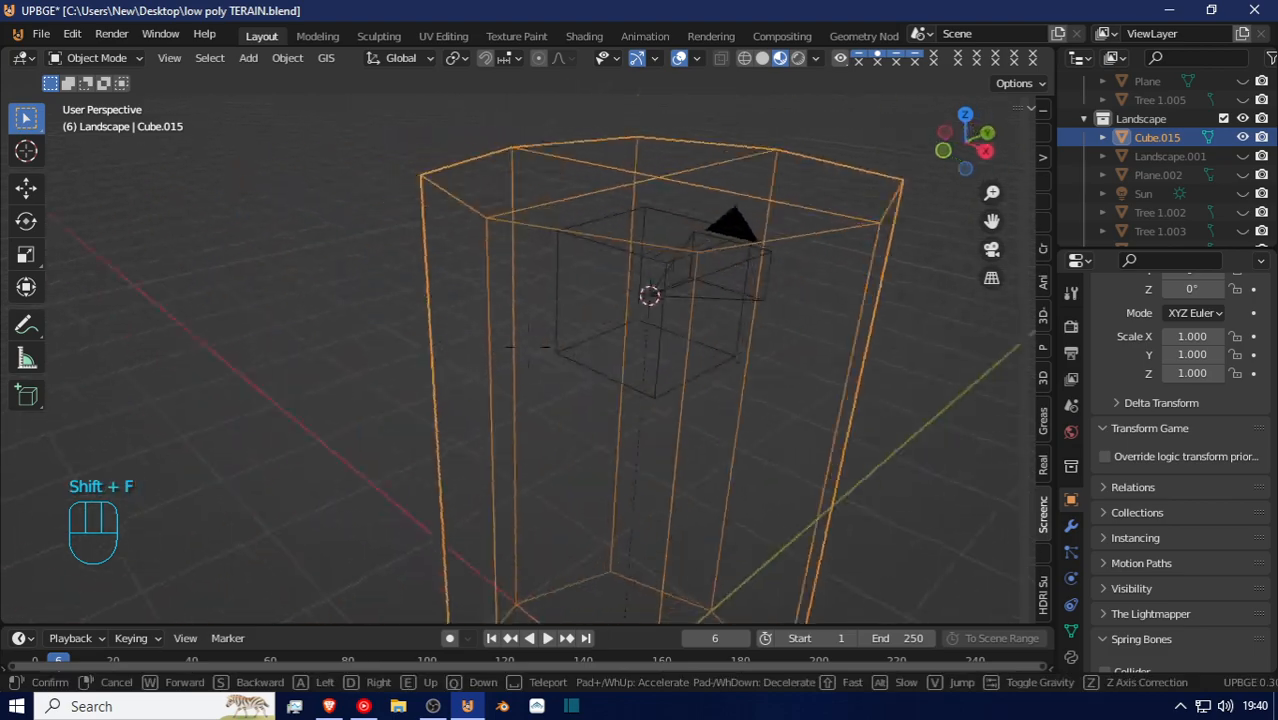
pyautogui.hotkey('shift', 'f')
pyautogui.press('s')
pyautogui.click(528, 347)
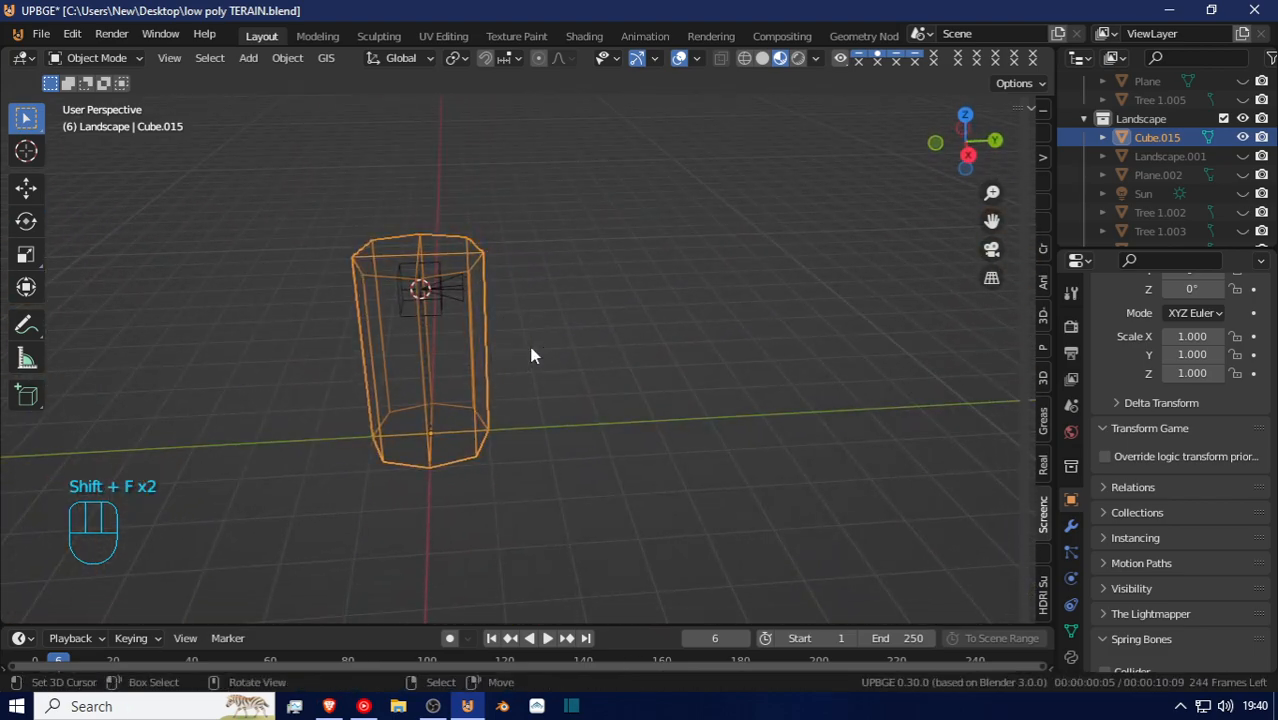
pyautogui.press('s')
pyautogui.press('z')
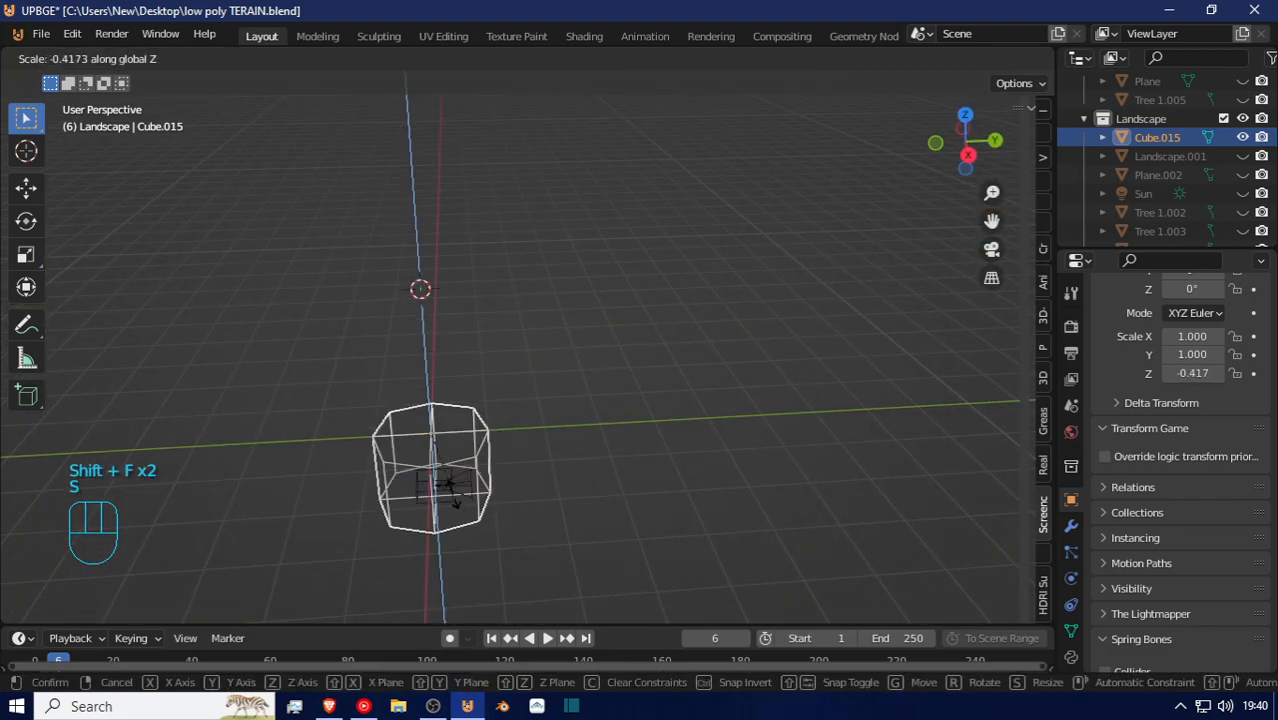
pyautogui.rightClick(453, 390)
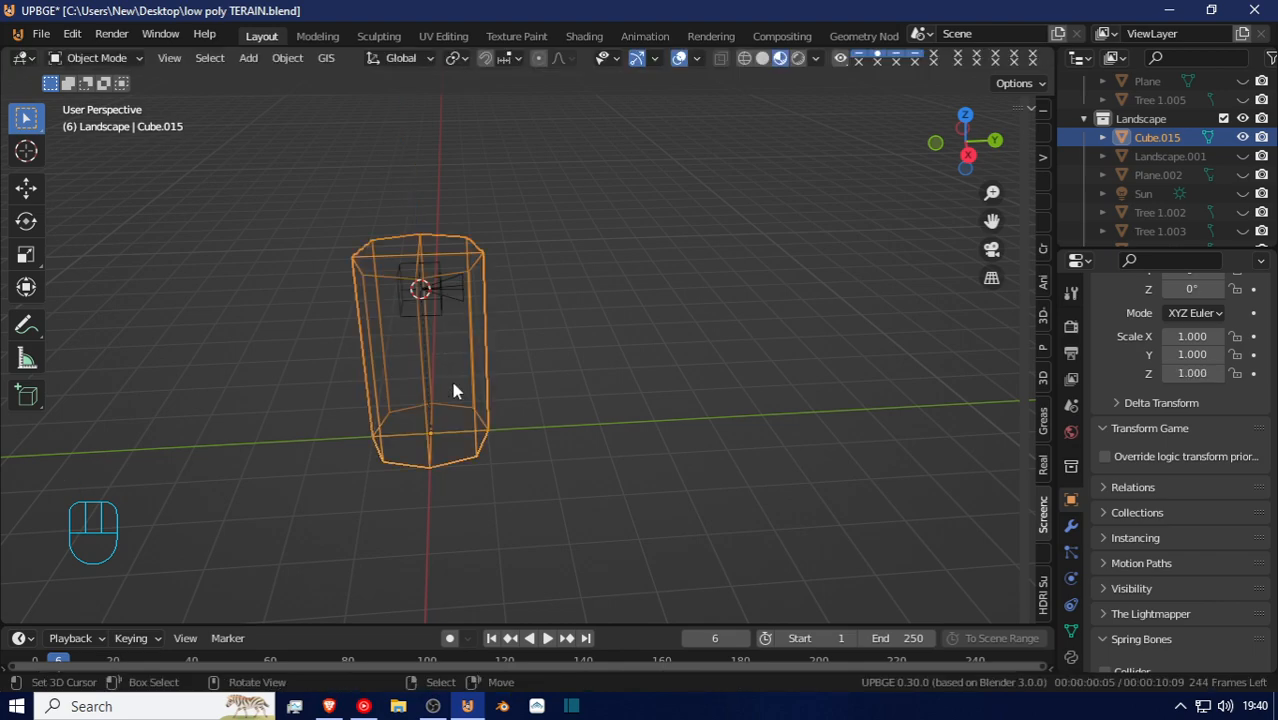
# Try moving the small cube freely, rotating it, and moving it along Z
pyautogui.click(440, 301)
pyautogui.press('g')
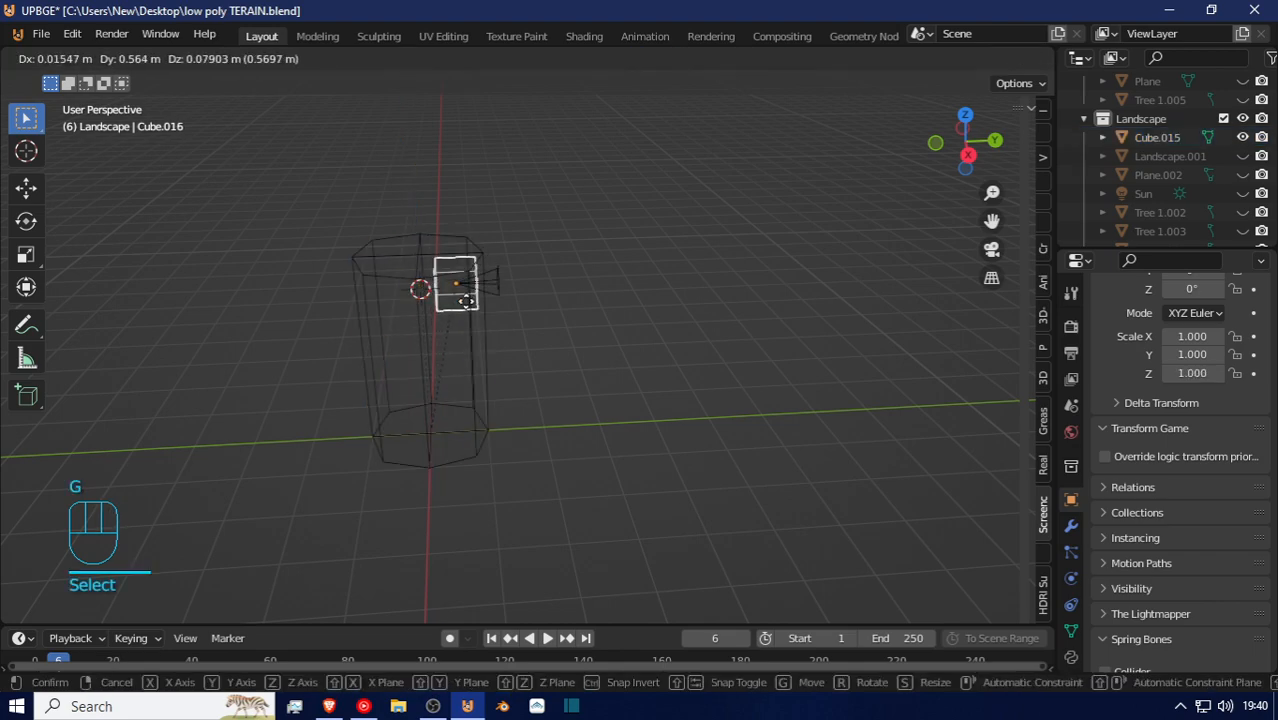
pyautogui.rightClick(428, 303)
pyautogui.hotkey('shift', 'f')
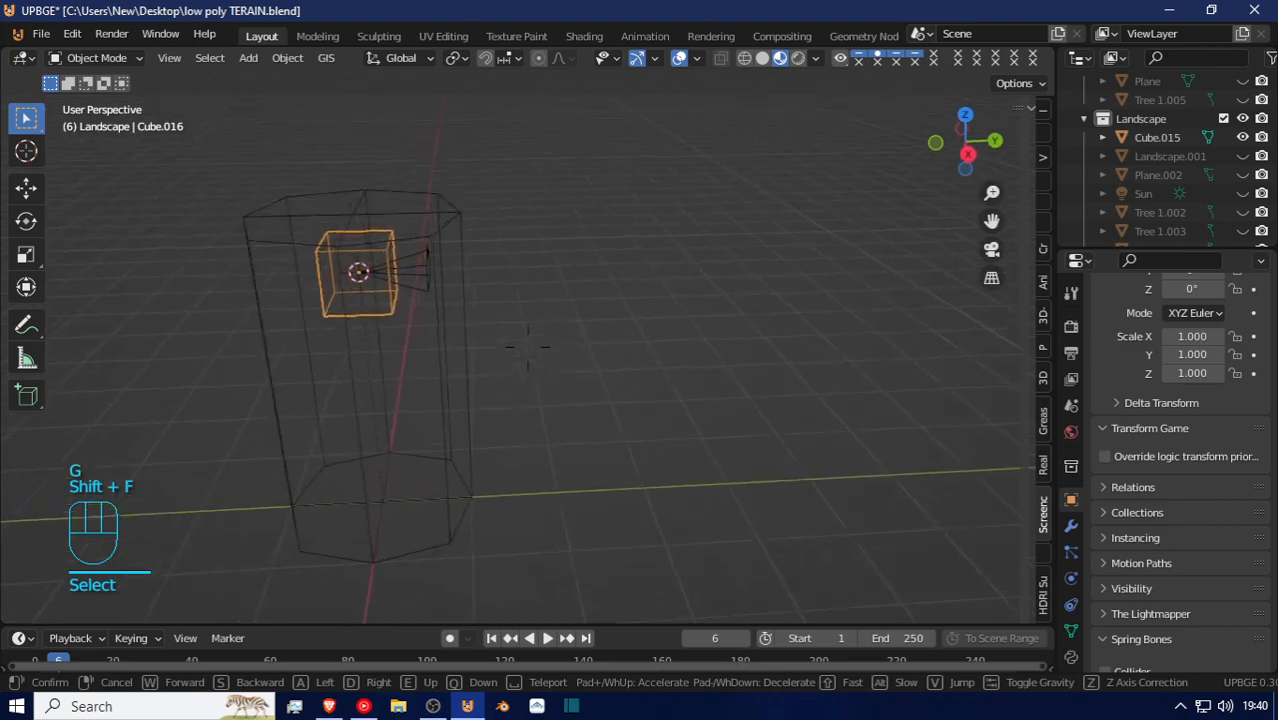
pyautogui.click(530, 343)
pyautogui.press('r')
pyautogui.rightClick(533, 309)
pyautogui.press('g')
pyautogui.press('z')
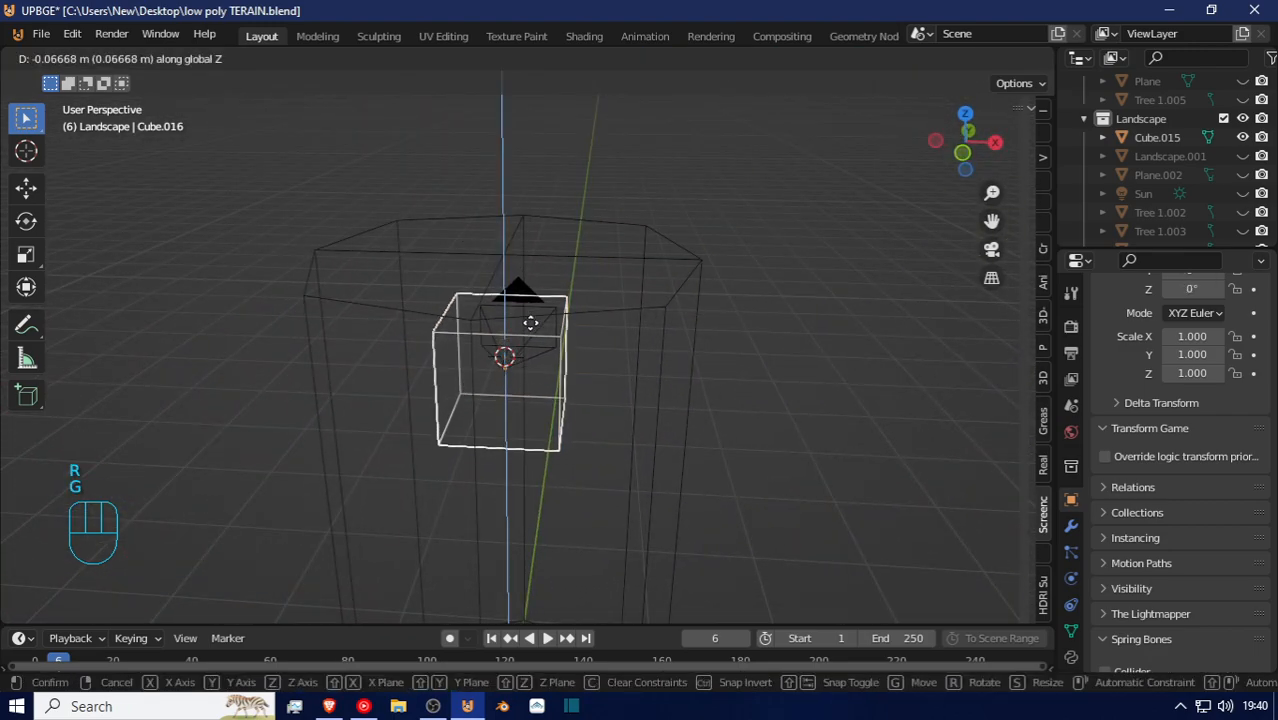
pyautogui.rightClick(515, 309)
# Try rotating the camera by itself inside the small cube
pyautogui.click(515, 309)
pyautogui.press('r')
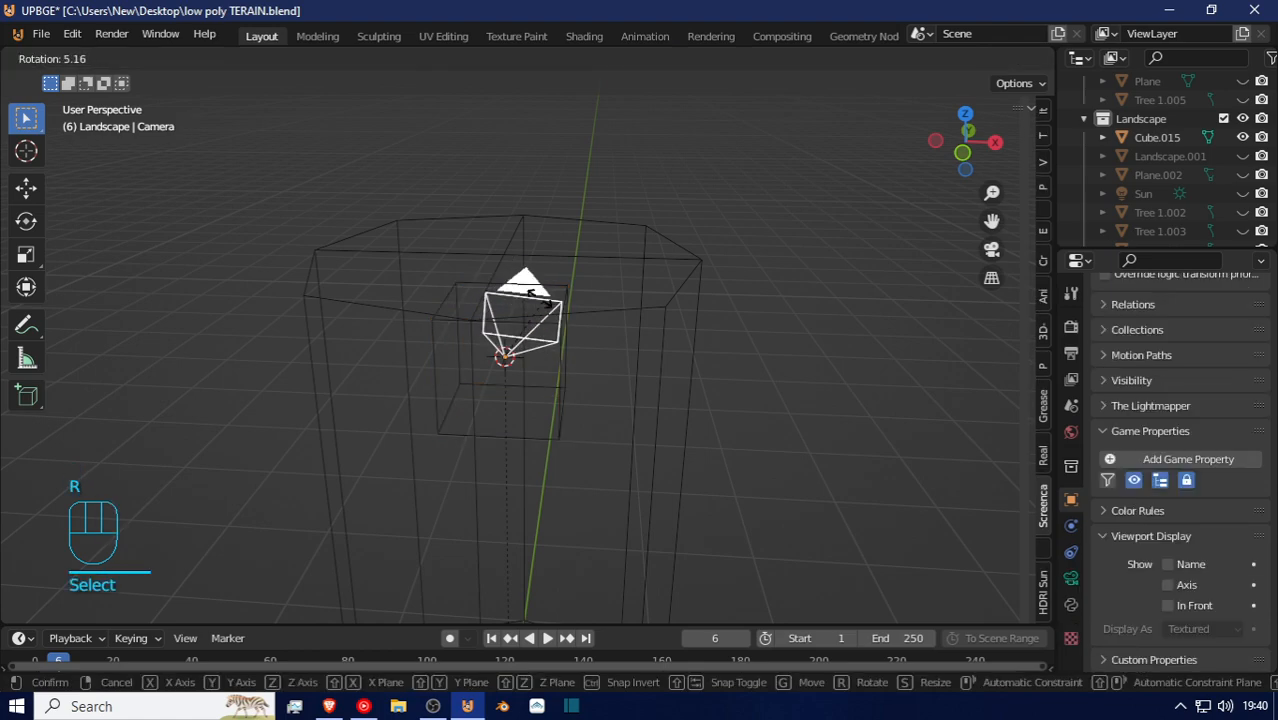
pyautogui.click(535, 307)
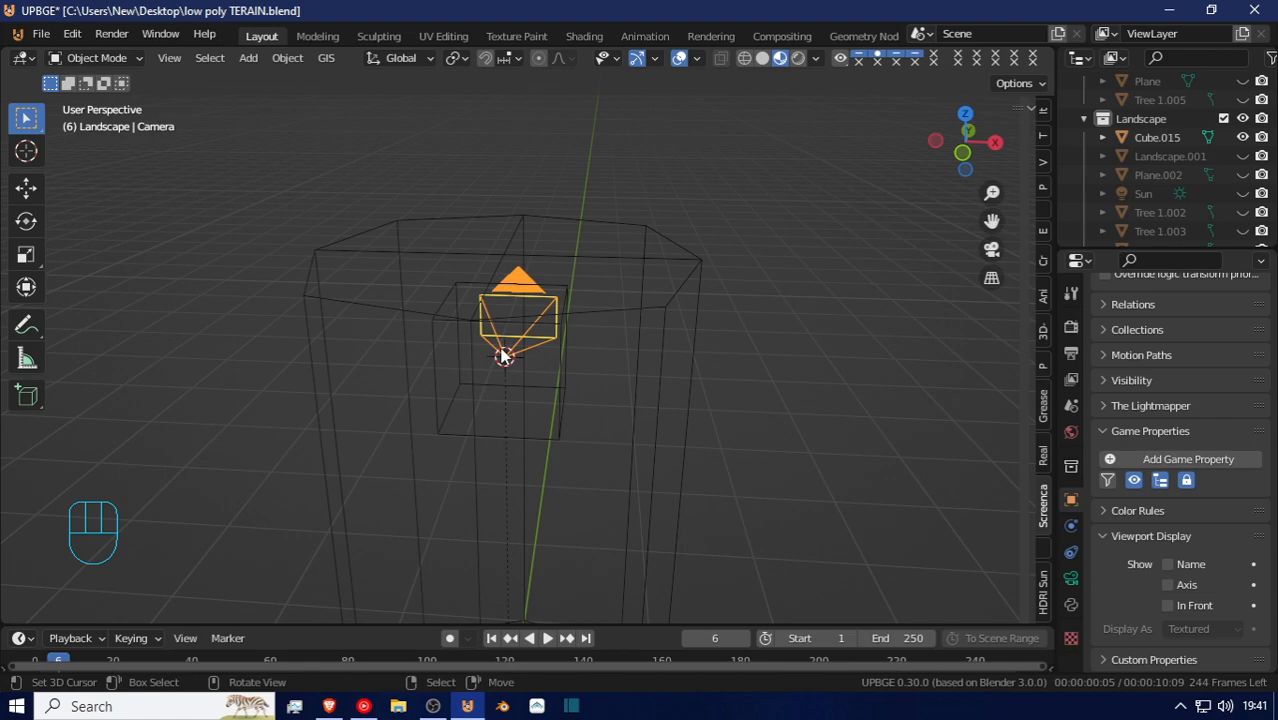
# Select the octagonal column, enlarge the timeline area, and switch that area to the Logic Bricks Editor
pyautogui.click(682, 285)
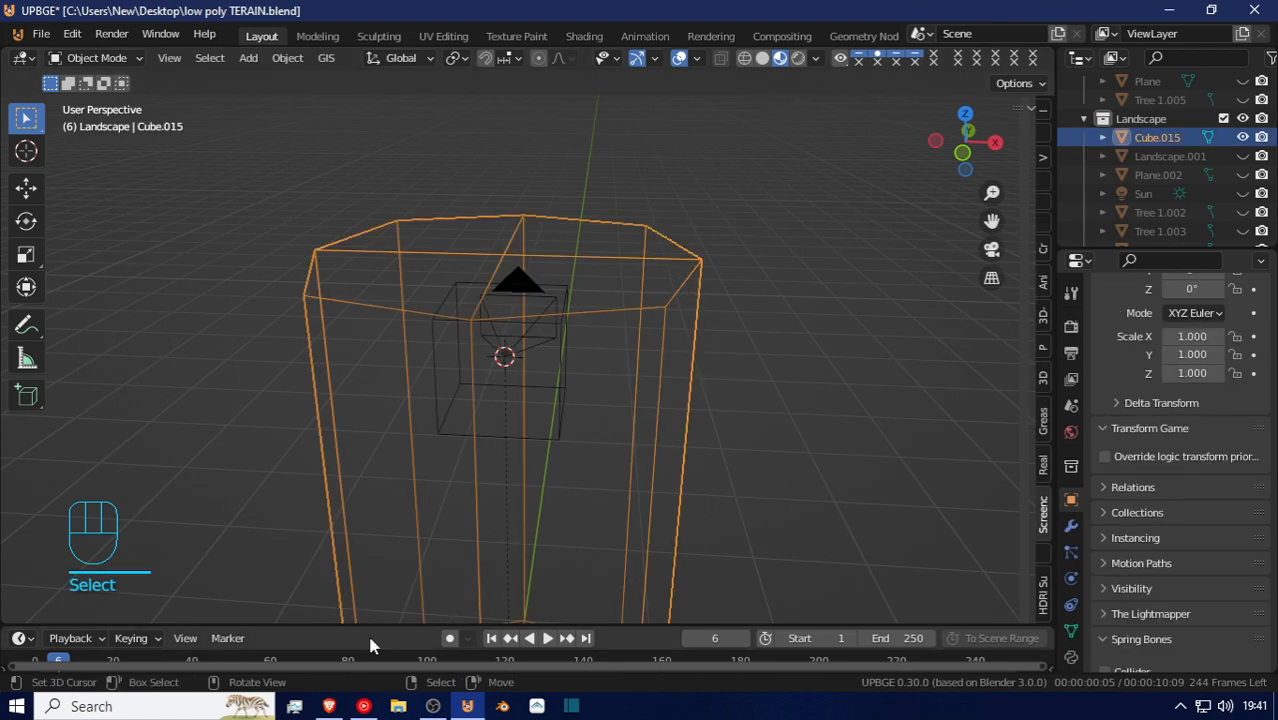
pyautogui.moveTo(372, 625); pyautogui.dragTo(399, 508)
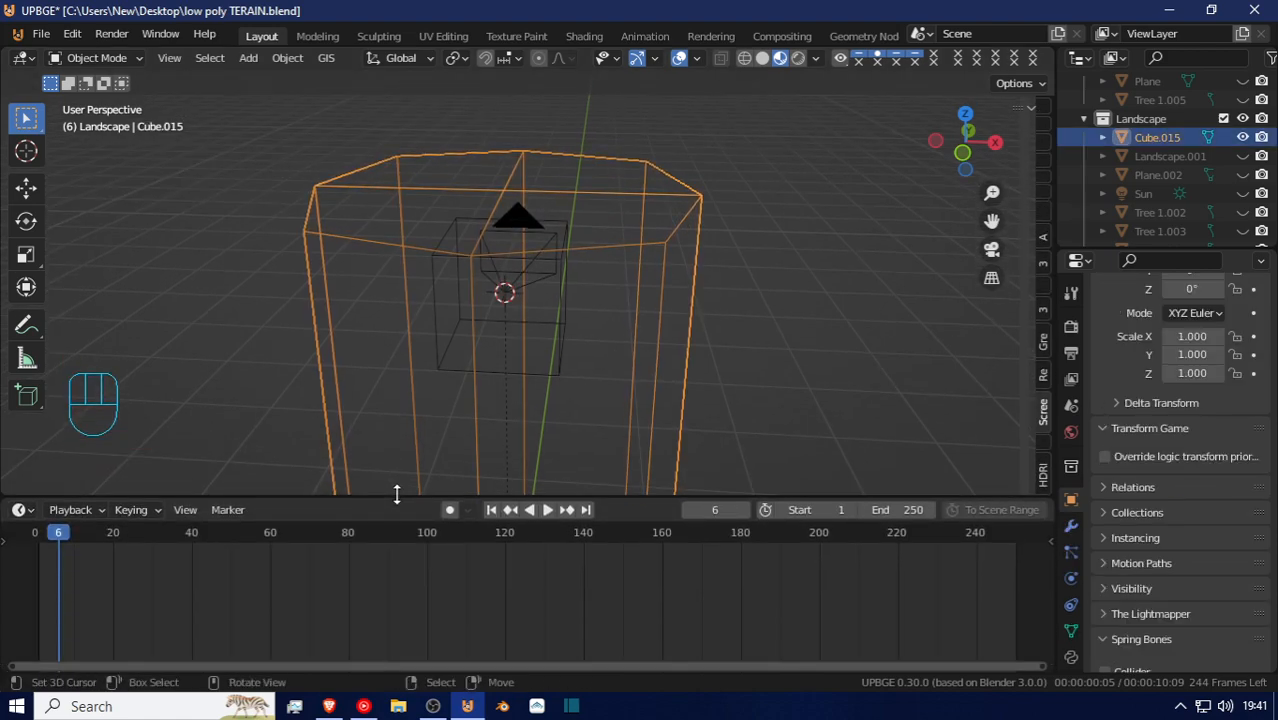
pyautogui.click(20, 510)
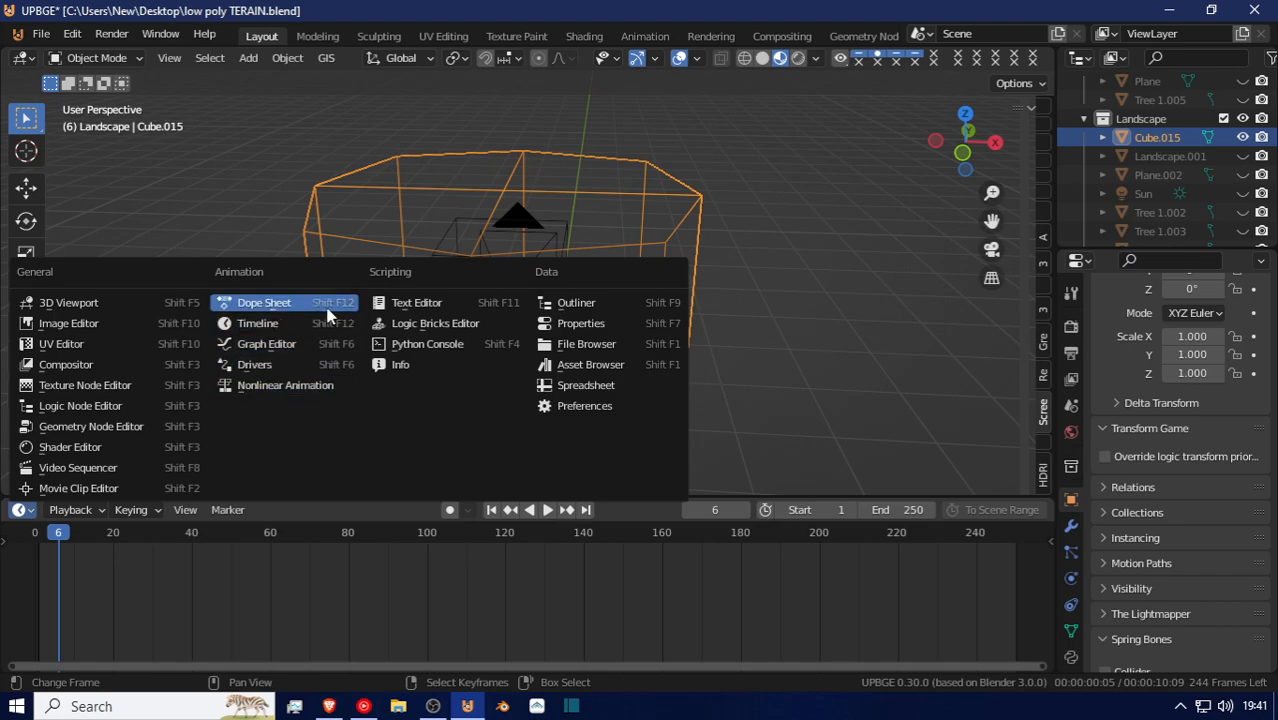
pyautogui.click(399, 325)
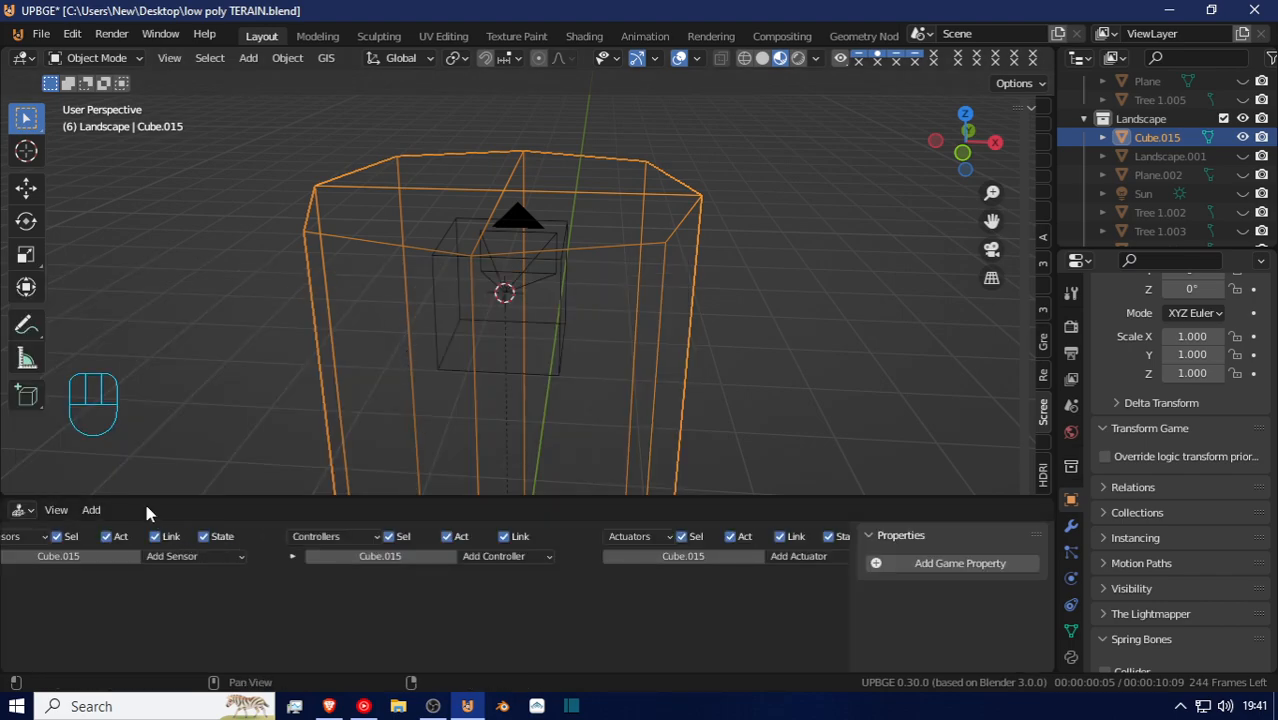
# Split a strip off the 3D viewport above the logic bricks and make it a Timeline
pyautogui.moveTo(4, 490); pyautogui.dragTo(9, 432)
pyautogui.click(23, 444)
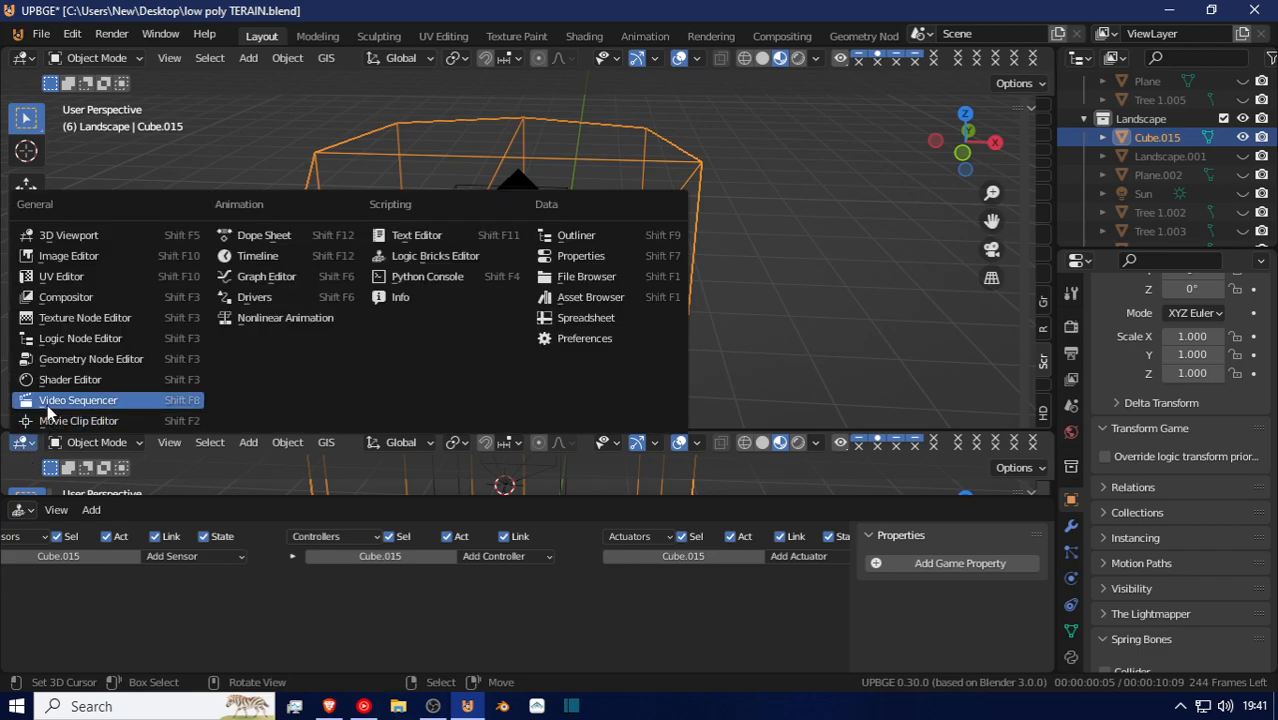
pyautogui.click(250, 256)
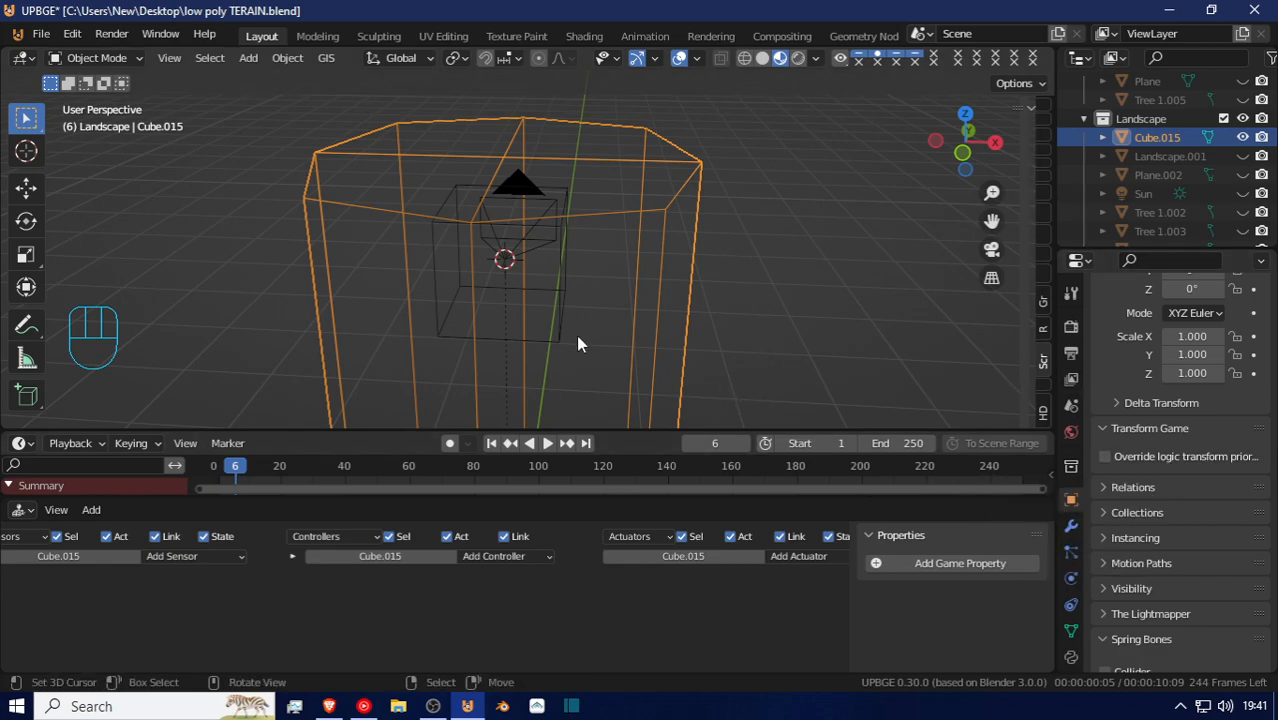
# Add a Keyboard sensor to the octagonal column and maximize the Logic Bricks Editor
pyautogui.click(205, 555)
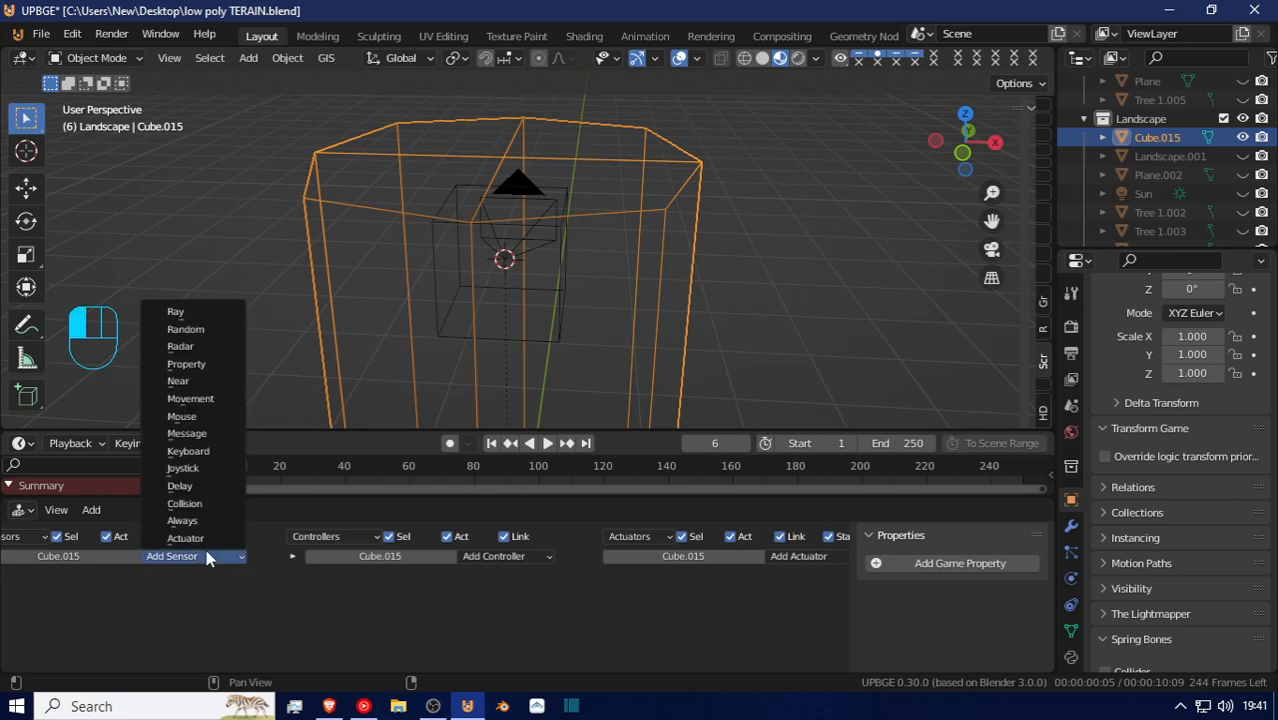
pyautogui.click(180, 450)
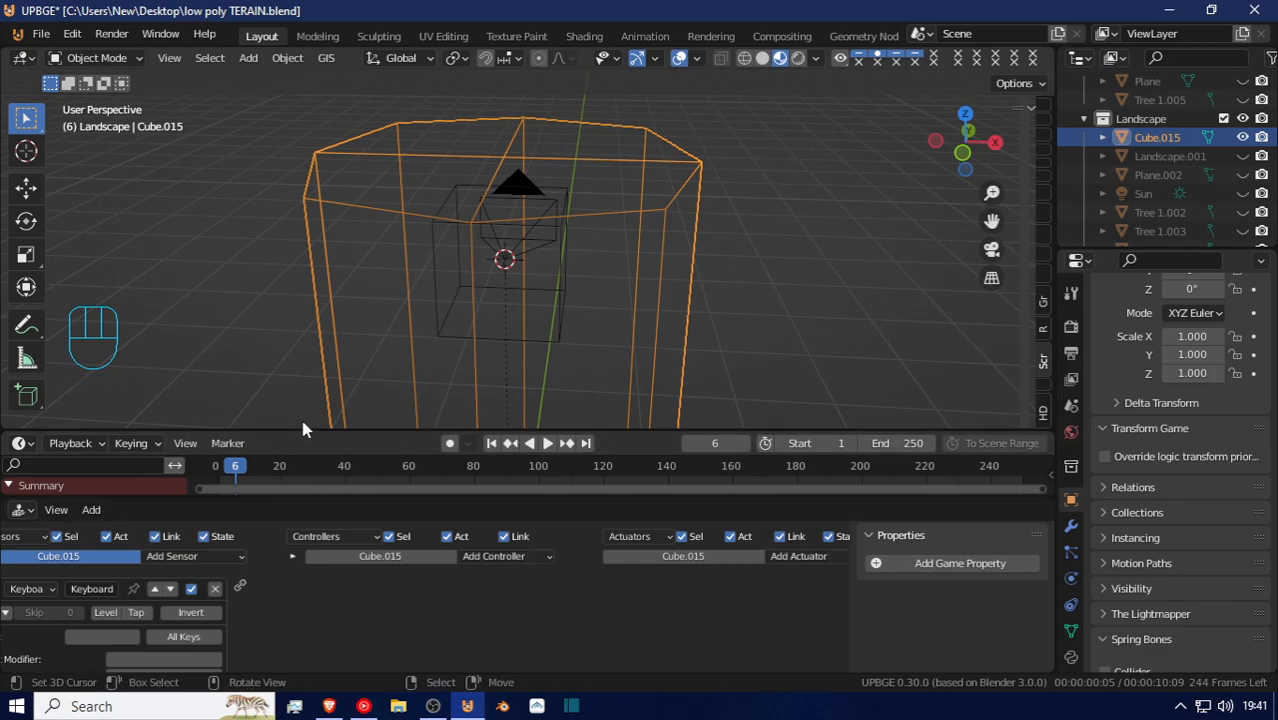
pyautogui.hotkey('ctrl', 'space')
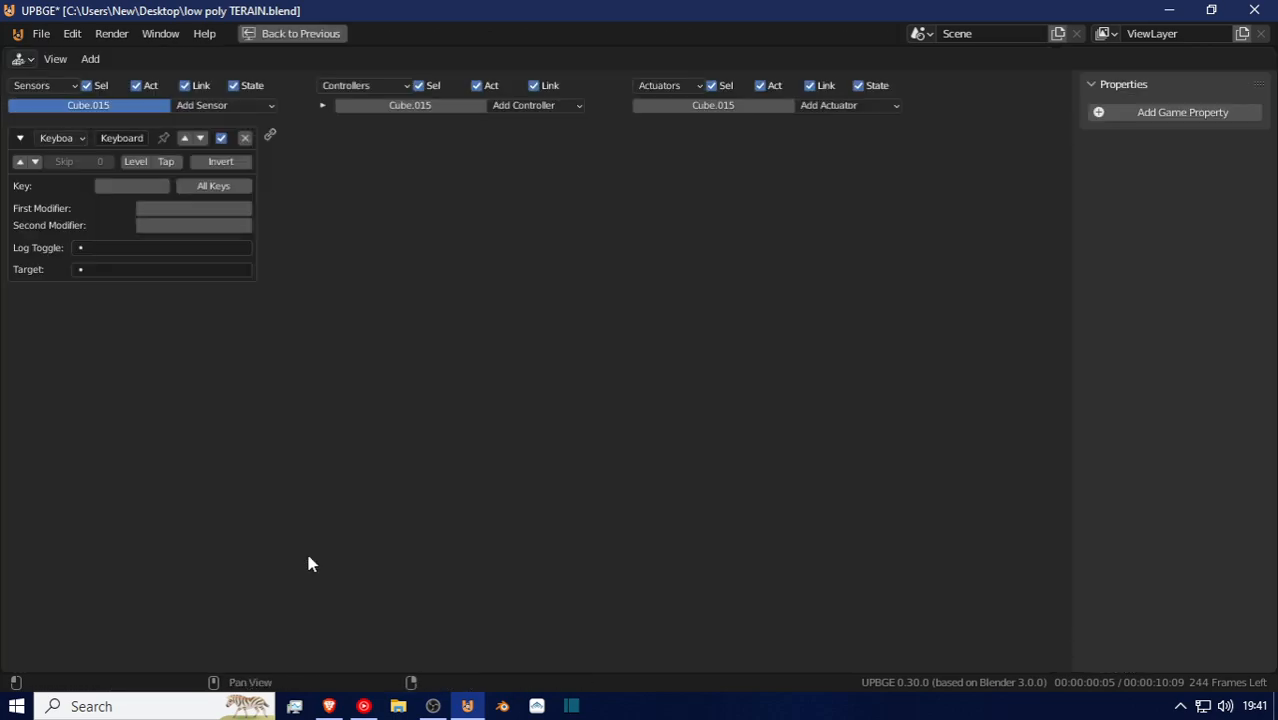
pyautogui.scroll(2, 115, 190)
pyautogui.scroll(1, 344, 524)
pyautogui.scroll(-2, 344, 524)
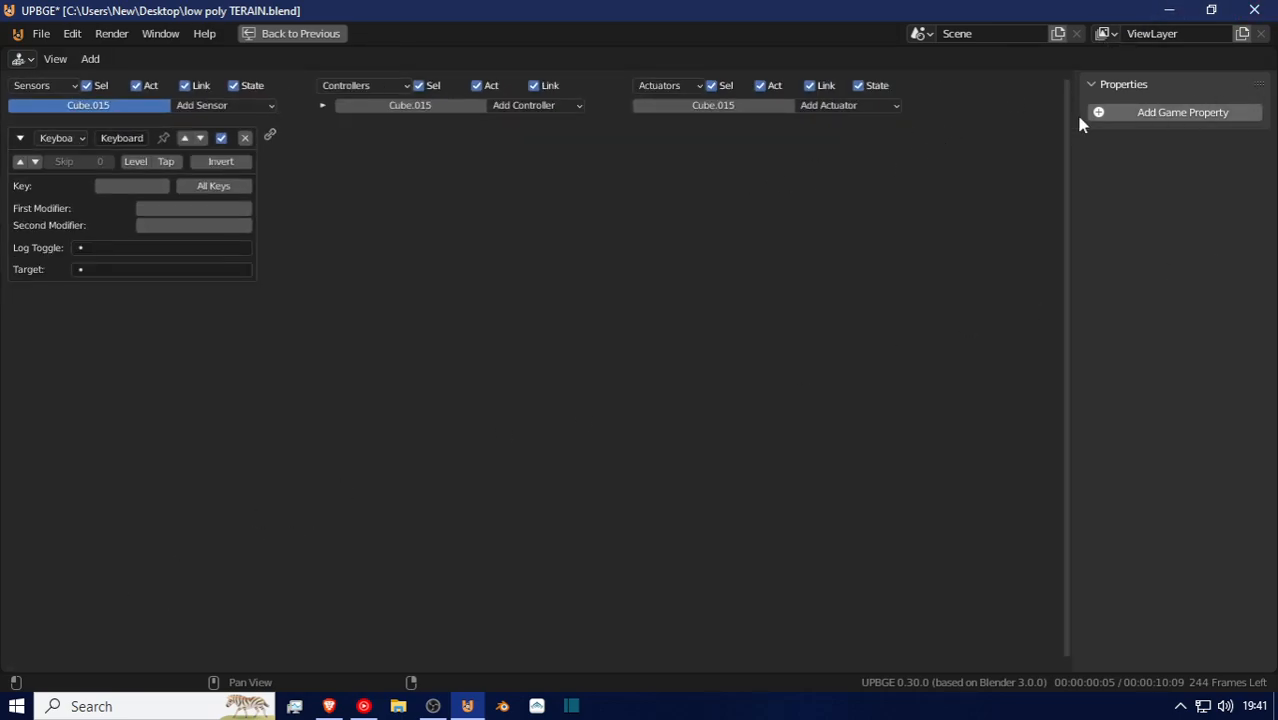
pyautogui.scroll(2, 430, 330)
pyautogui.scroll(-2, 433, 317)
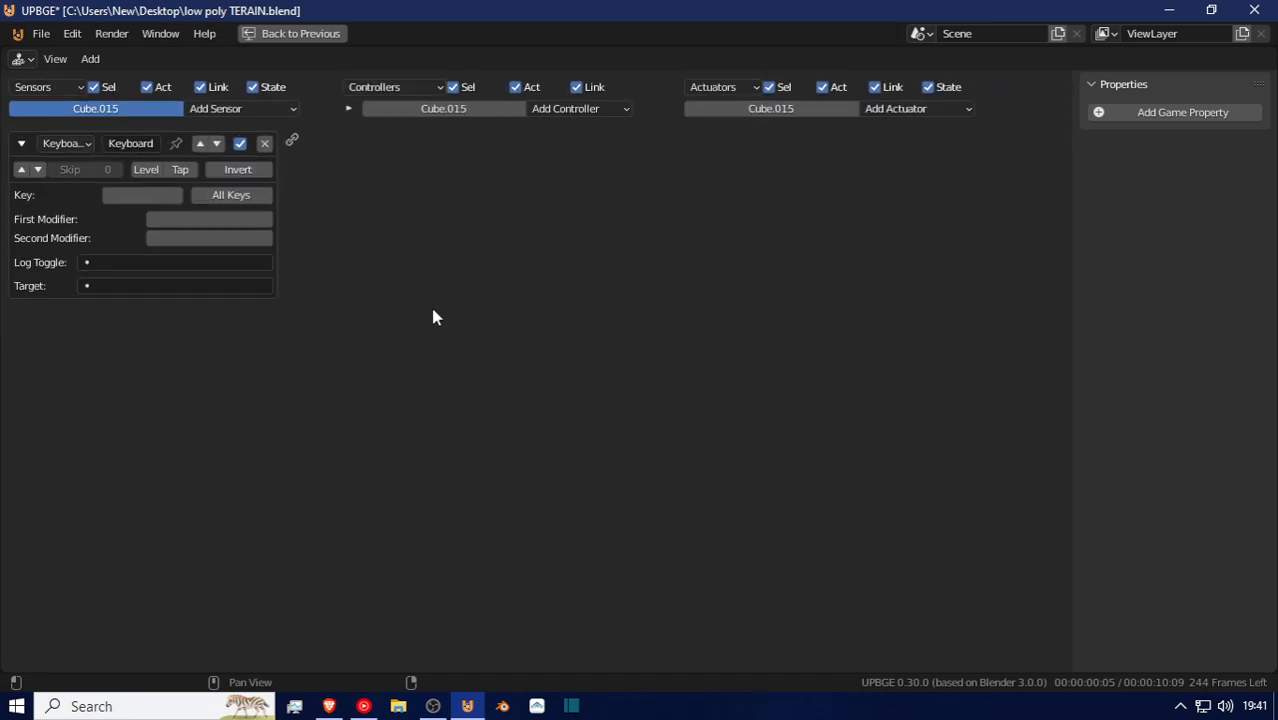
# Add five more Keyboard sensors to the octagonal column
pyautogui.click(213, 109)
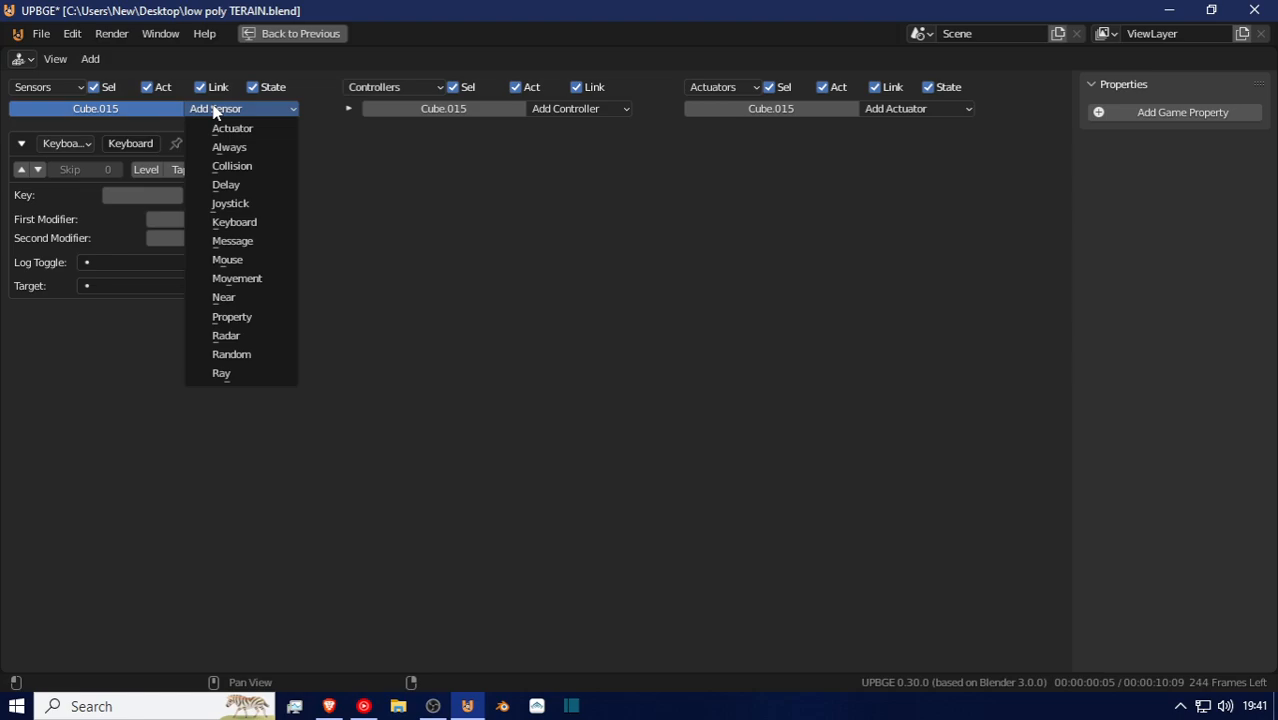
pyautogui.press('k')
pyautogui.click(213, 109)
pyautogui.press('k')
pyautogui.click(213, 109)
pyautogui.press('k')
pyautogui.click(213, 108)
pyautogui.press('k')
pyautogui.click(213, 108)
pyautogui.press('k')
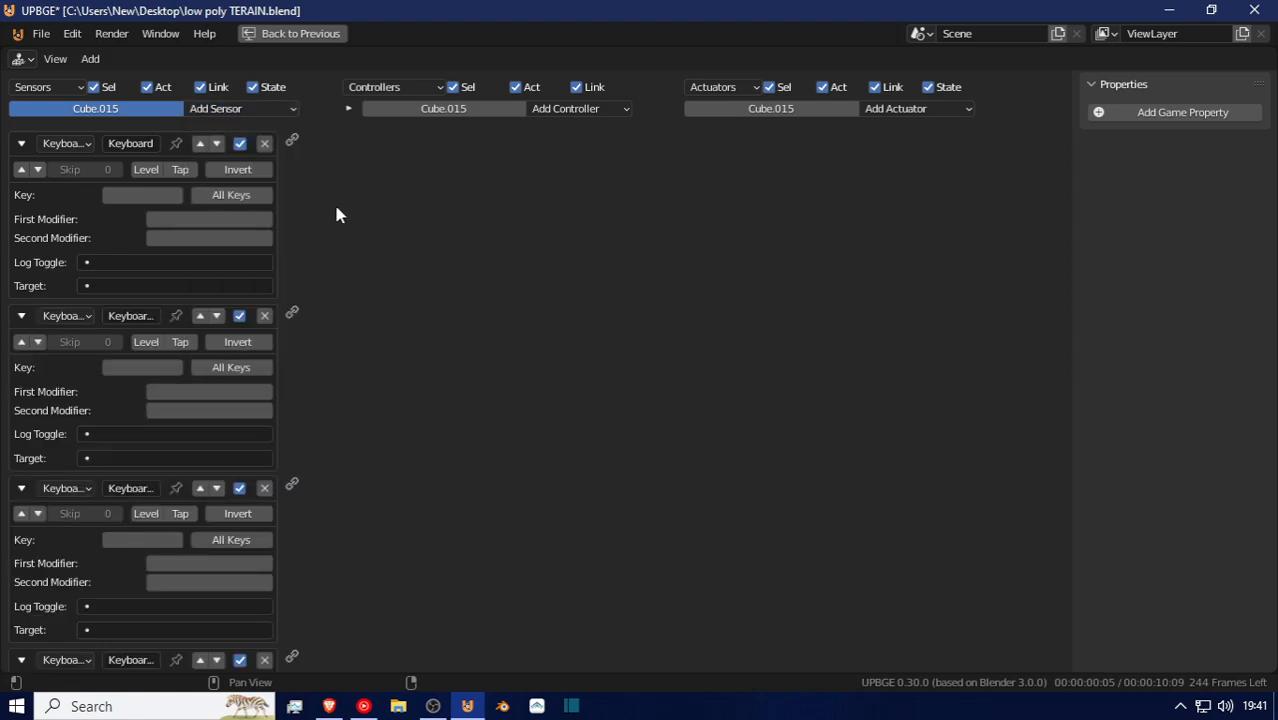
# Assign the W key to the first Keyboard sensor, name it w, and collapse it
pyautogui.click(163, 197)
pyautogui.press('w')
pyautogui.click(22, 144)
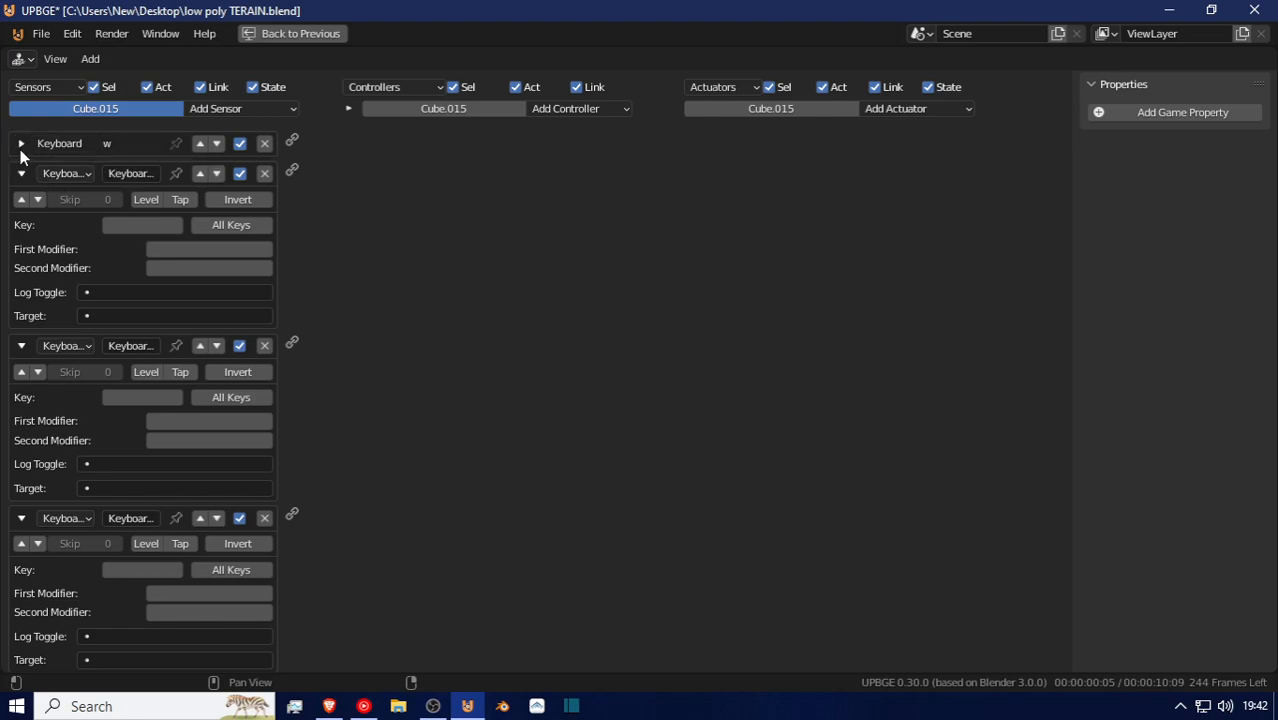
pyautogui.click(21, 146)
pyautogui.click(22, 145)
# Set the second Keyboard sensor to the S key with true level pulse, name it s, and collapse it
pyautogui.click(21, 199)
pyautogui.click(149, 225)
pyautogui.press('s')
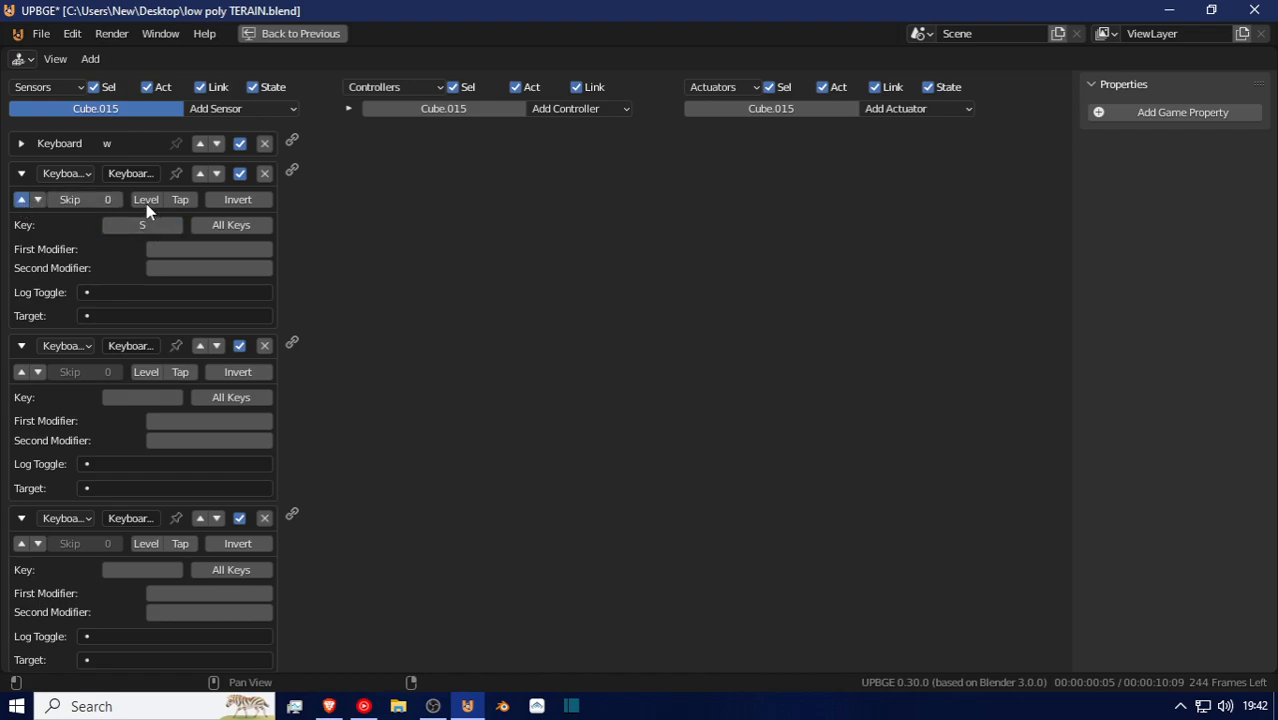
pyautogui.doubleClick(129, 174)
pyautogui.write('s')
pyautogui.press('Return')
pyautogui.click(21, 173)
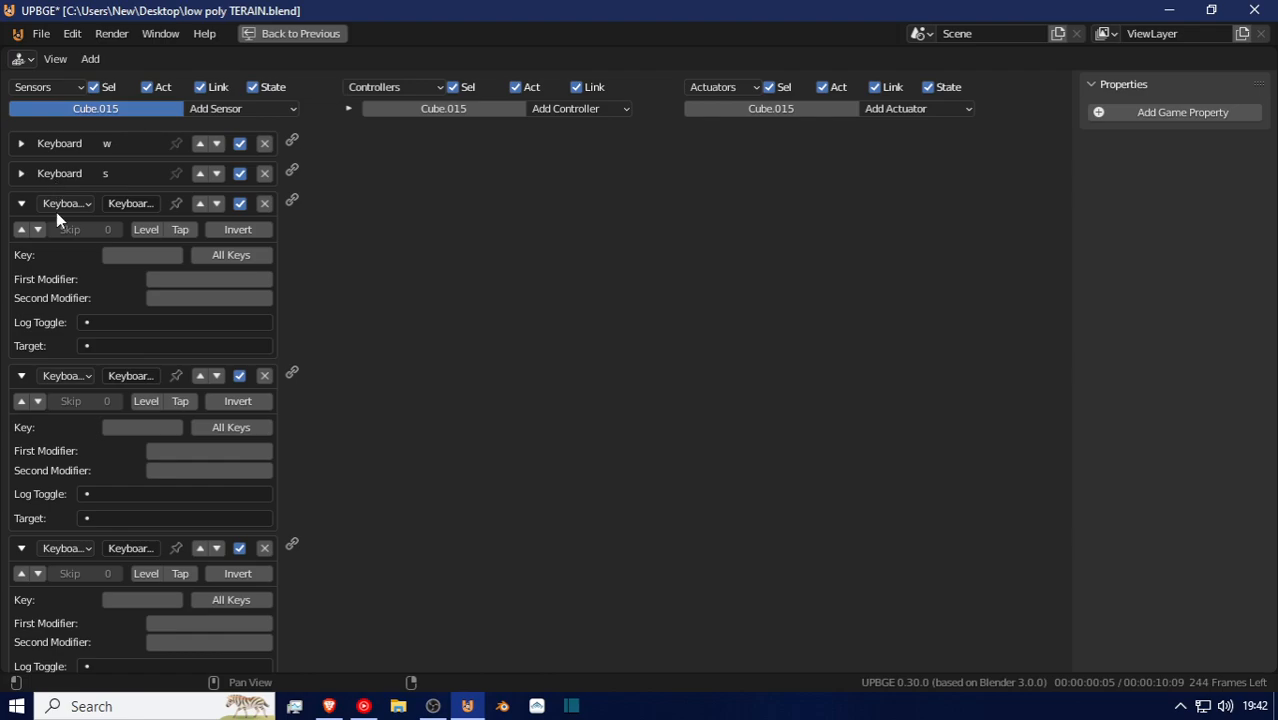
# Name the third Keyboard sensor a, assign it the A key, and collapse it
pyautogui.doubleClick(138, 203)
pyautogui.write('a')
pyautogui.press('Return')
pyautogui.click(146, 257)
pyautogui.press('a')
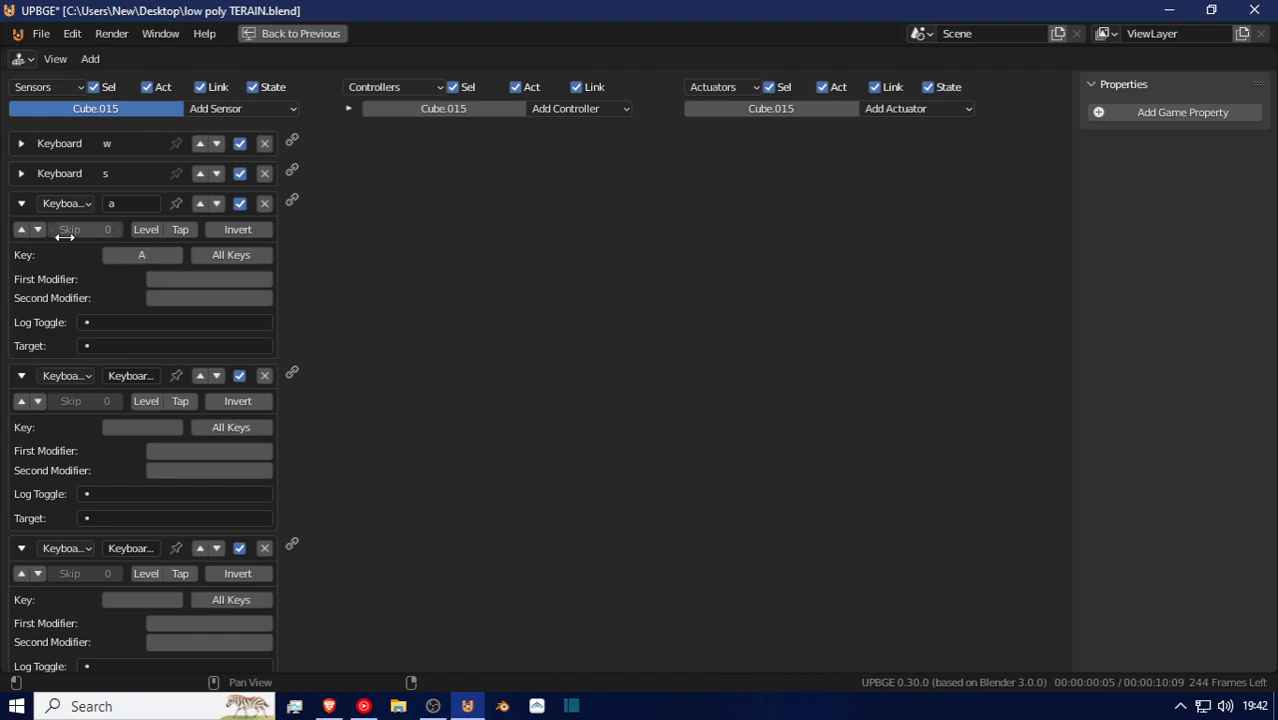
pyautogui.click(21, 203)
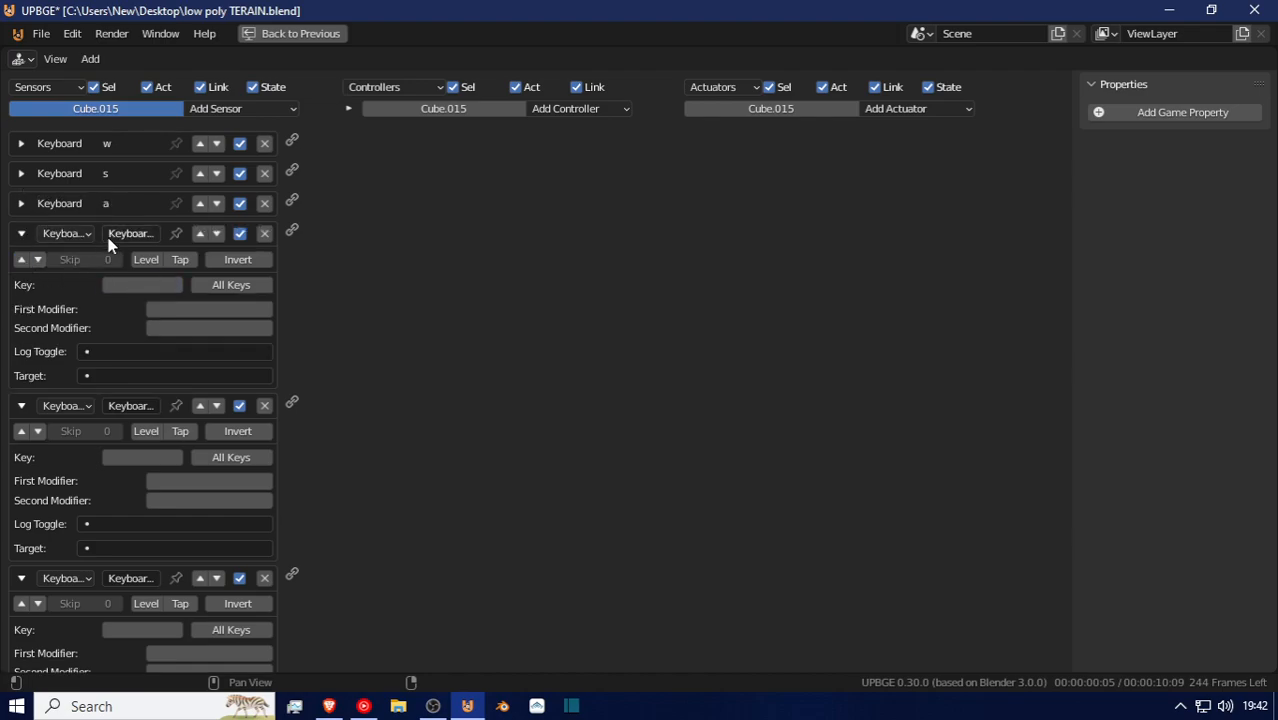
# Assign the D key to the fourth Keyboard sensor, name it d, and collapse it
pyautogui.click(135, 284)
pyautogui.press('d')
pyautogui.click(127, 236)
pyautogui.write('d')
pyautogui.press('Return')
pyautogui.click(21, 236)
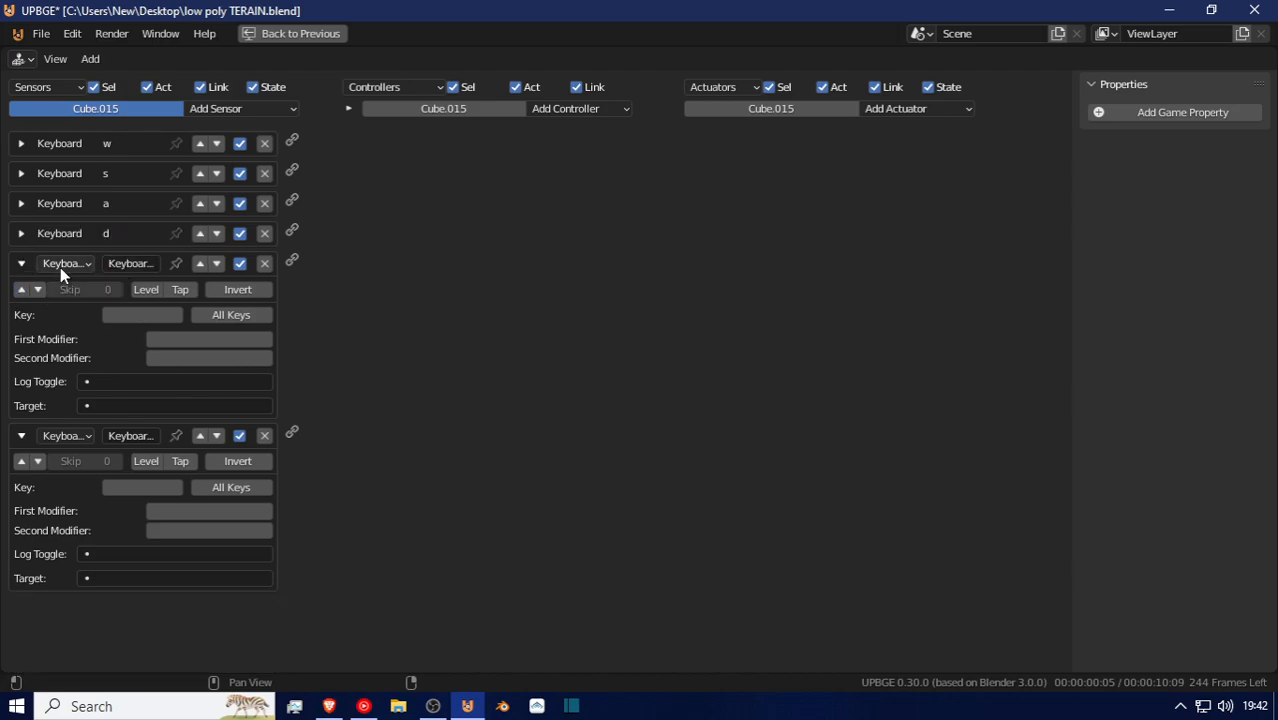
# Set the fifth Keyboard sensor to the Spacebar key with Tap enabled, and collapse it
pyautogui.click(148, 317)
pyautogui.press('space')
pyautogui.click(180, 289)
pyautogui.click(21, 263)
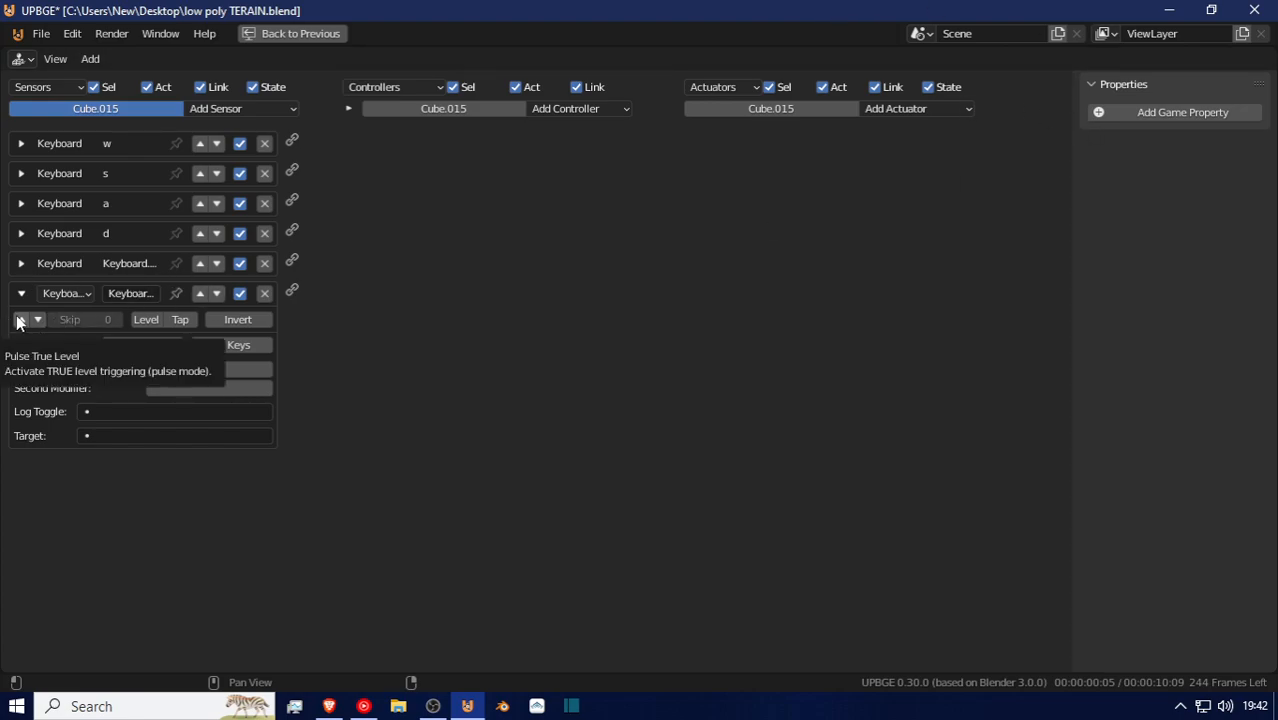
# Set the sixth Keyboard sensor to the C key with Tap enabled, and collapse it
pyautogui.click(158, 345)
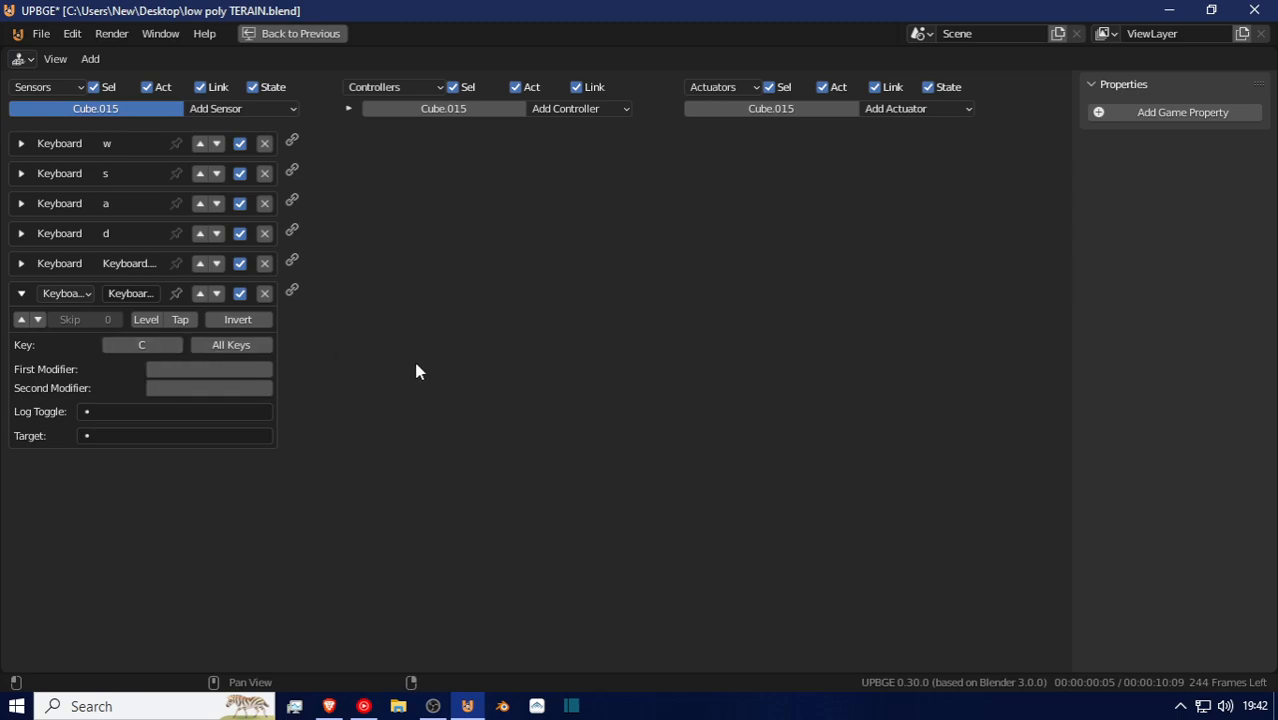
pyautogui.click(178, 321)
pyautogui.click(21, 295)
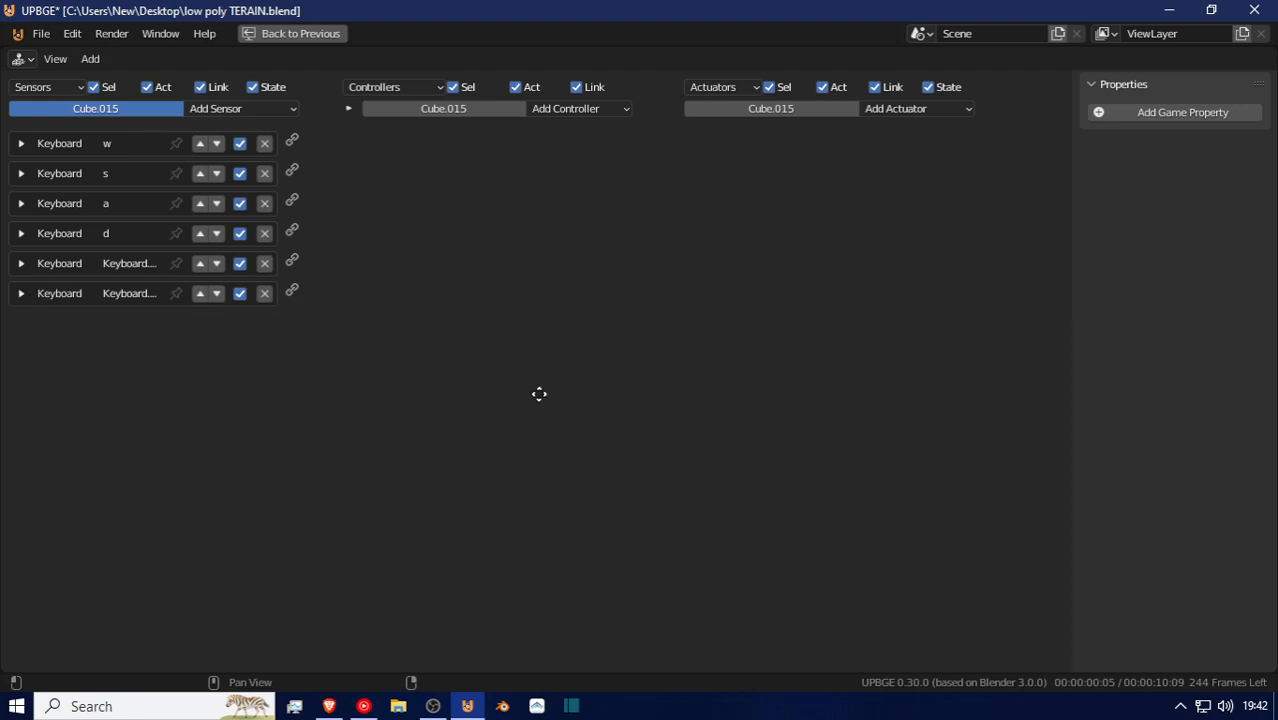
# Add five Motion actuators to the octagonal column and collapse them
pyautogui.click(870, 110)
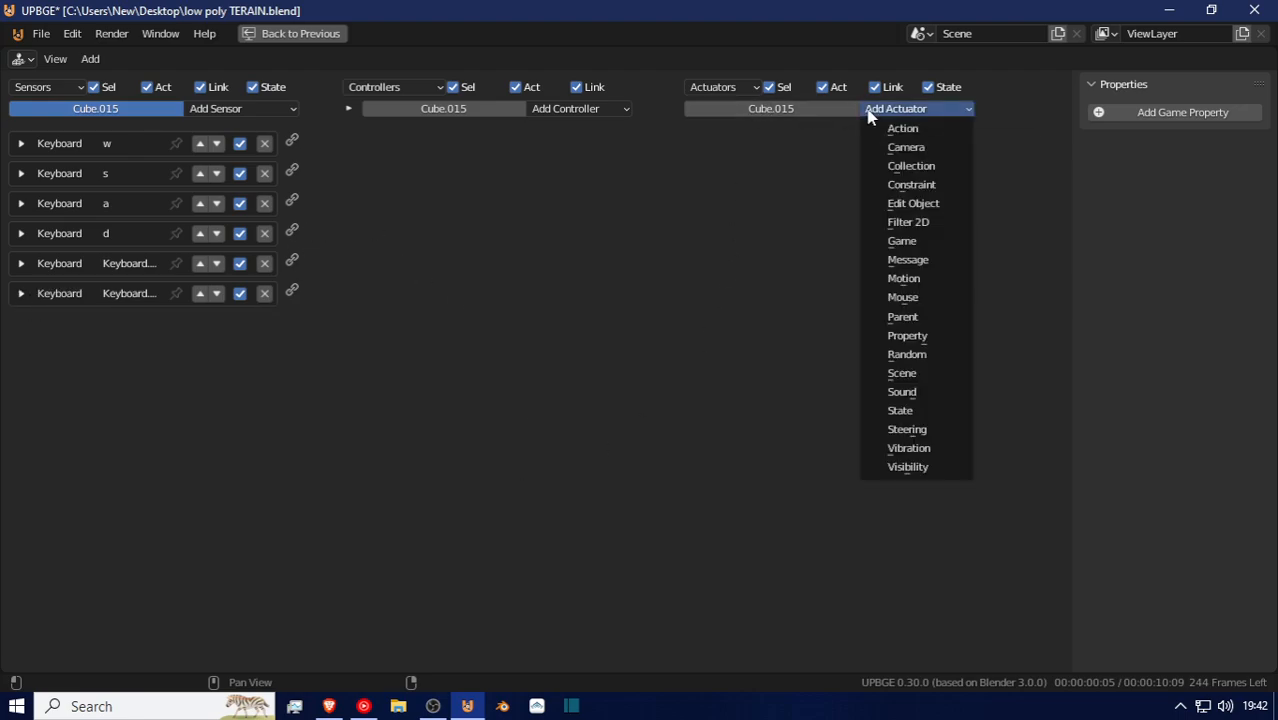
pyautogui.click(907, 277)
pyautogui.click(868, 110)
pyautogui.click(907, 277)
pyautogui.click(868, 110)
pyautogui.click(907, 277)
pyautogui.click(868, 110)
pyautogui.click(907, 277)
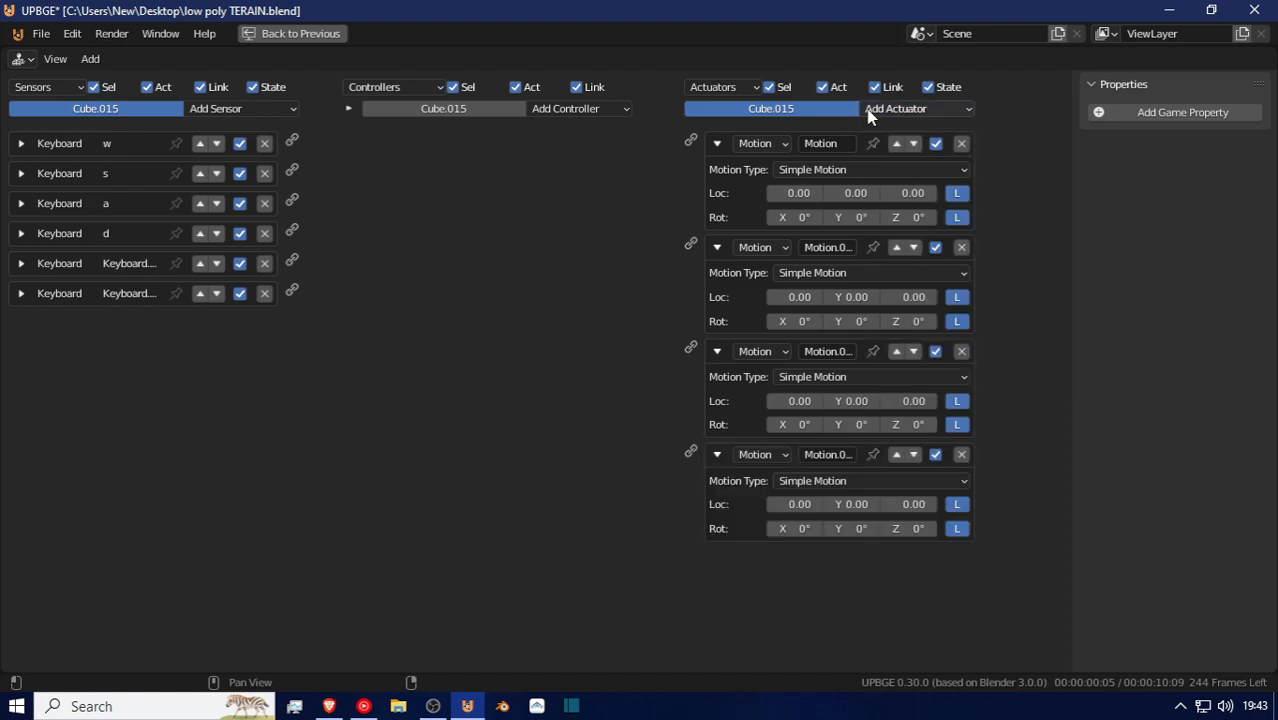
pyautogui.click(868, 110)
pyautogui.click(907, 277)
pyautogui.moveTo(717, 143); pyautogui.dragTo(732, 394)
# Link the w, s, a, Spacebar and C sensors through And controllers to the five Motion actuators in order
pyautogui.moveTo(291, 141); pyautogui.dragTo(690, 141)
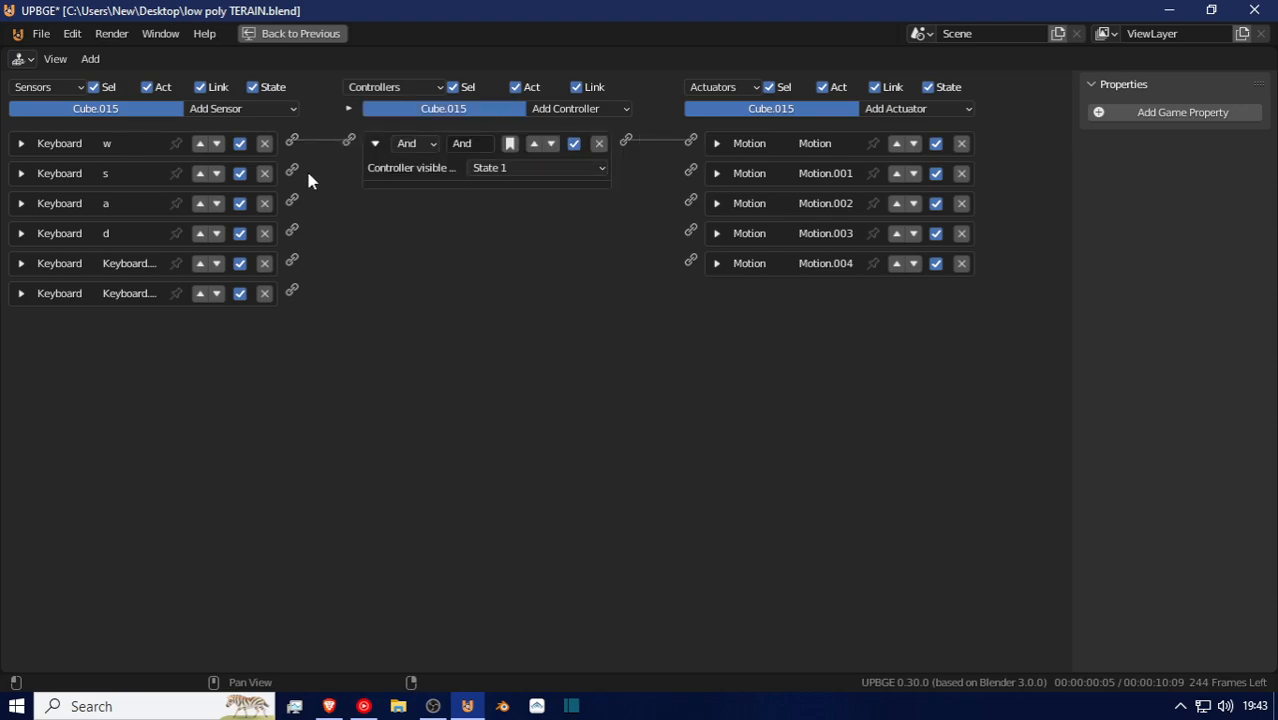
pyautogui.moveTo(294, 171); pyautogui.dragTo(690, 172)
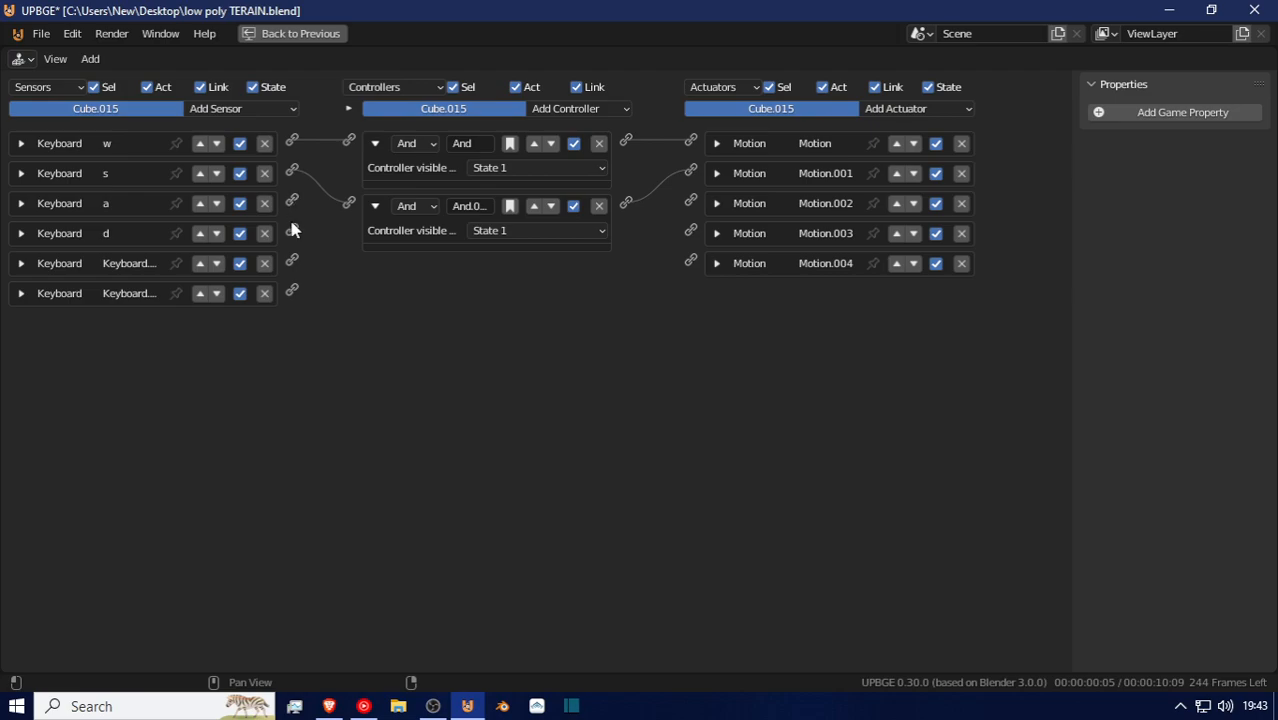
pyautogui.moveTo(293, 198); pyautogui.dragTo(691, 204)
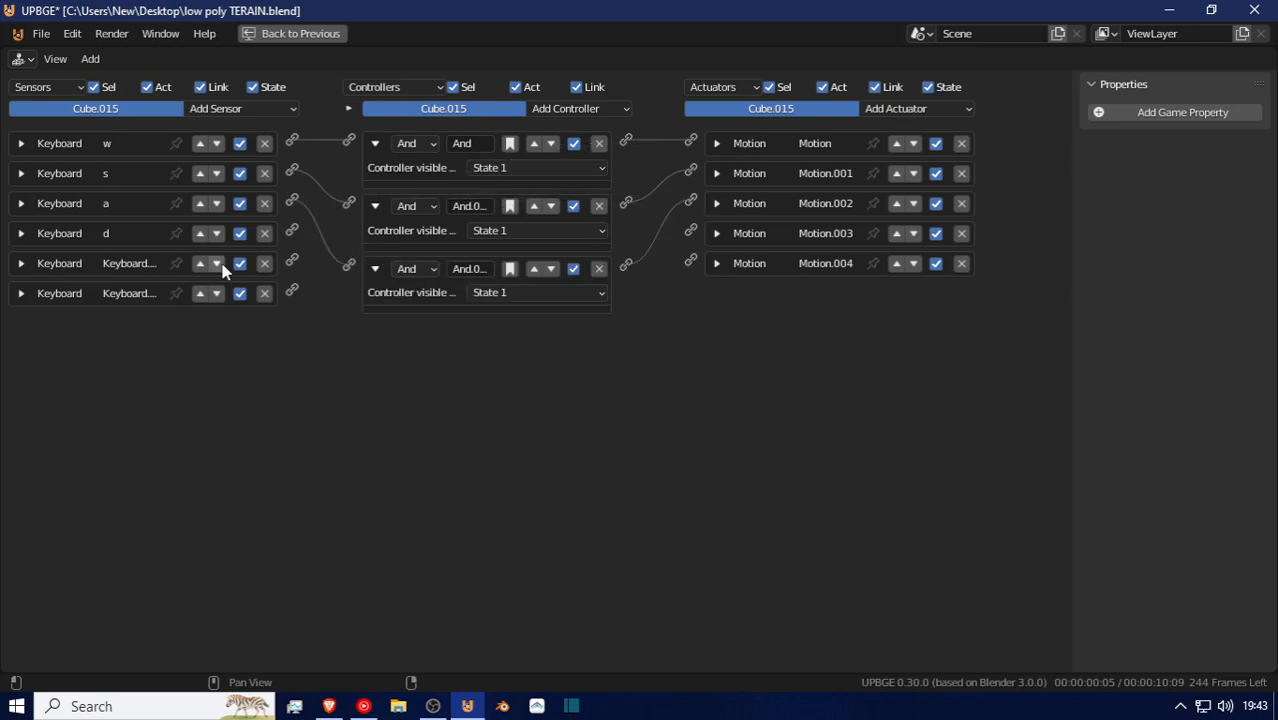
pyautogui.moveTo(292, 259); pyautogui.dragTo(689, 262)
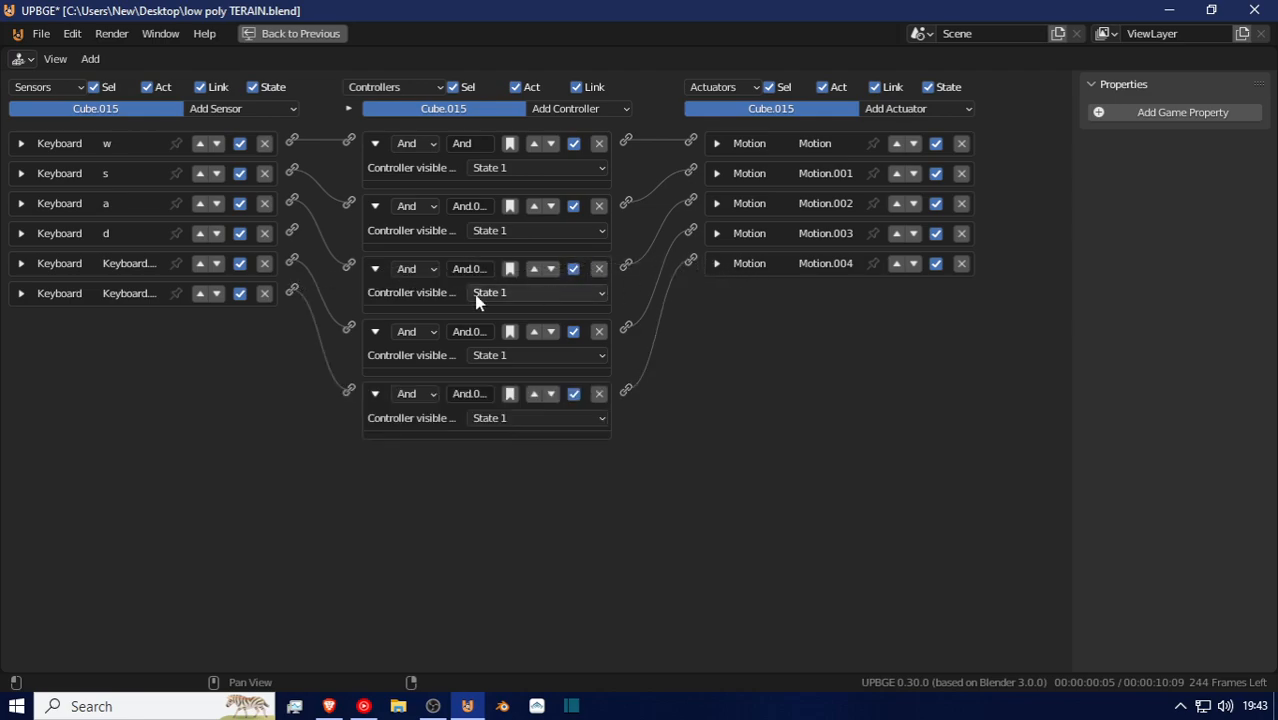
# Collapse the five And controllers
pyautogui.click(375, 394)
pyautogui.click(375, 331)
pyautogui.click(375, 268)
pyautogui.click(375, 205)
pyautogui.click(375, 143)
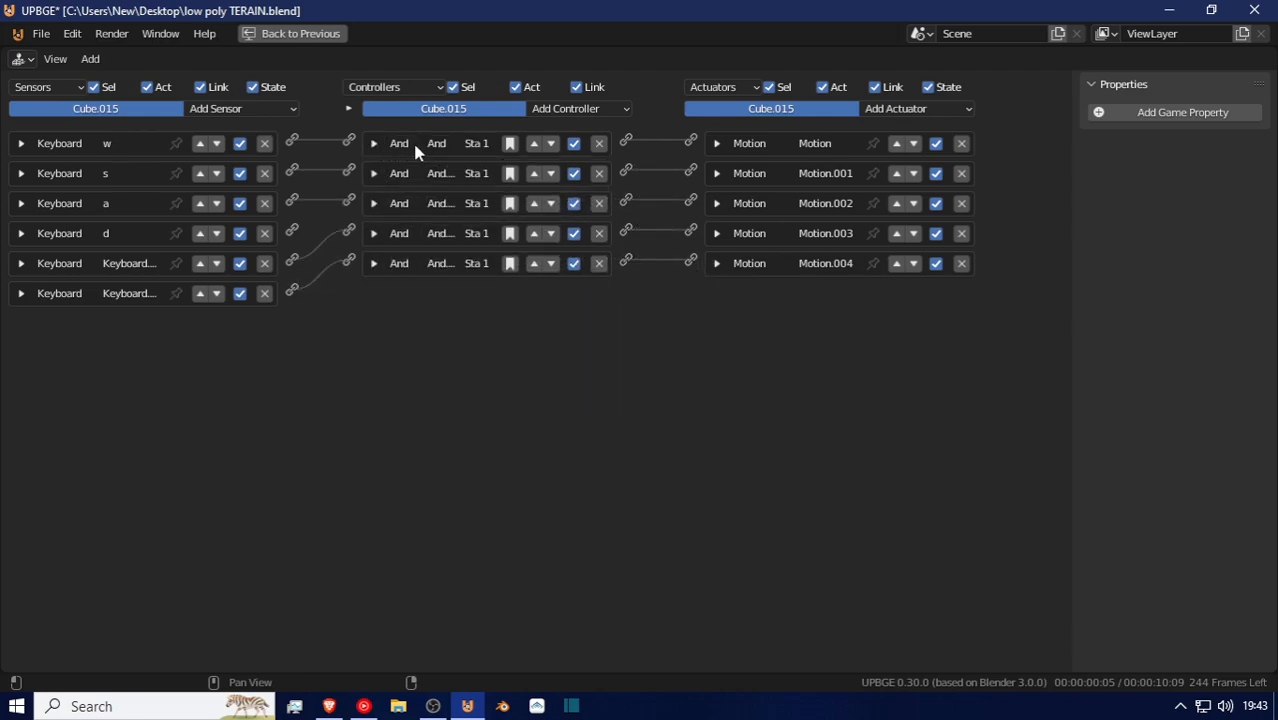
# Expand all five Motion actuators to show their settings
pyautogui.click(712, 264)
pyautogui.click(714, 233)
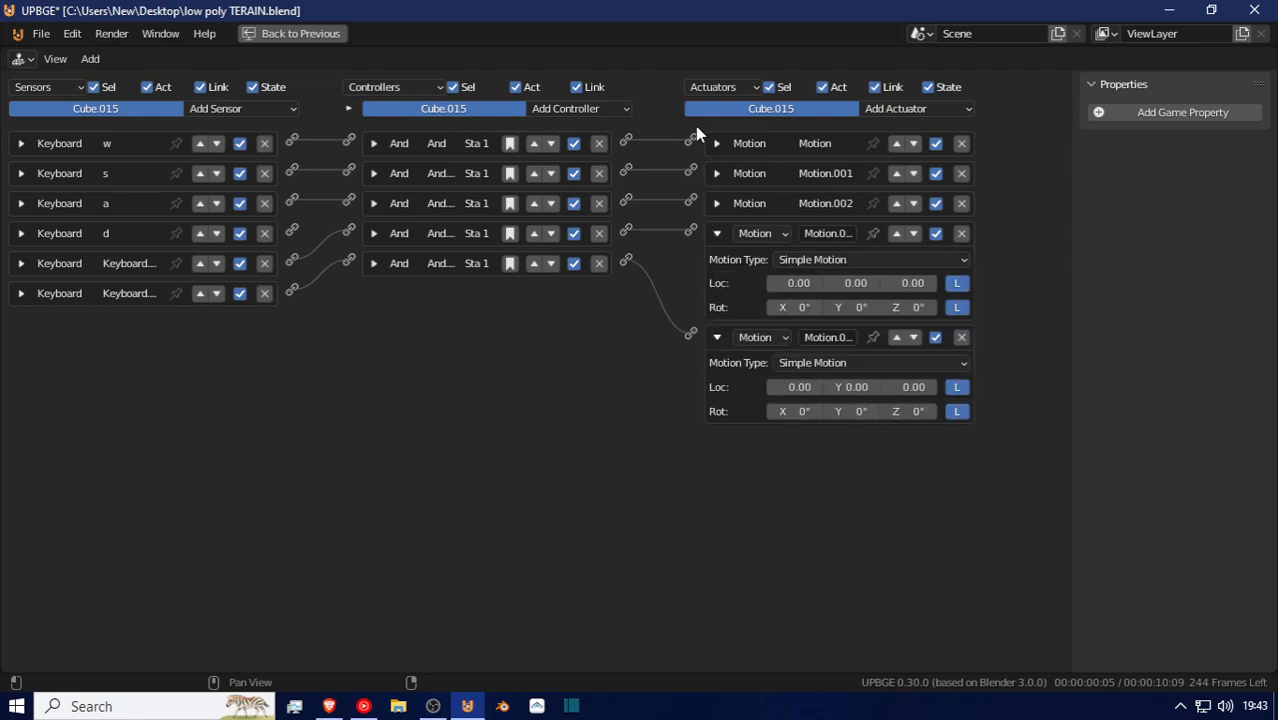
pyautogui.click(714, 144)
pyautogui.click(716, 277)
pyautogui.click(716, 247)
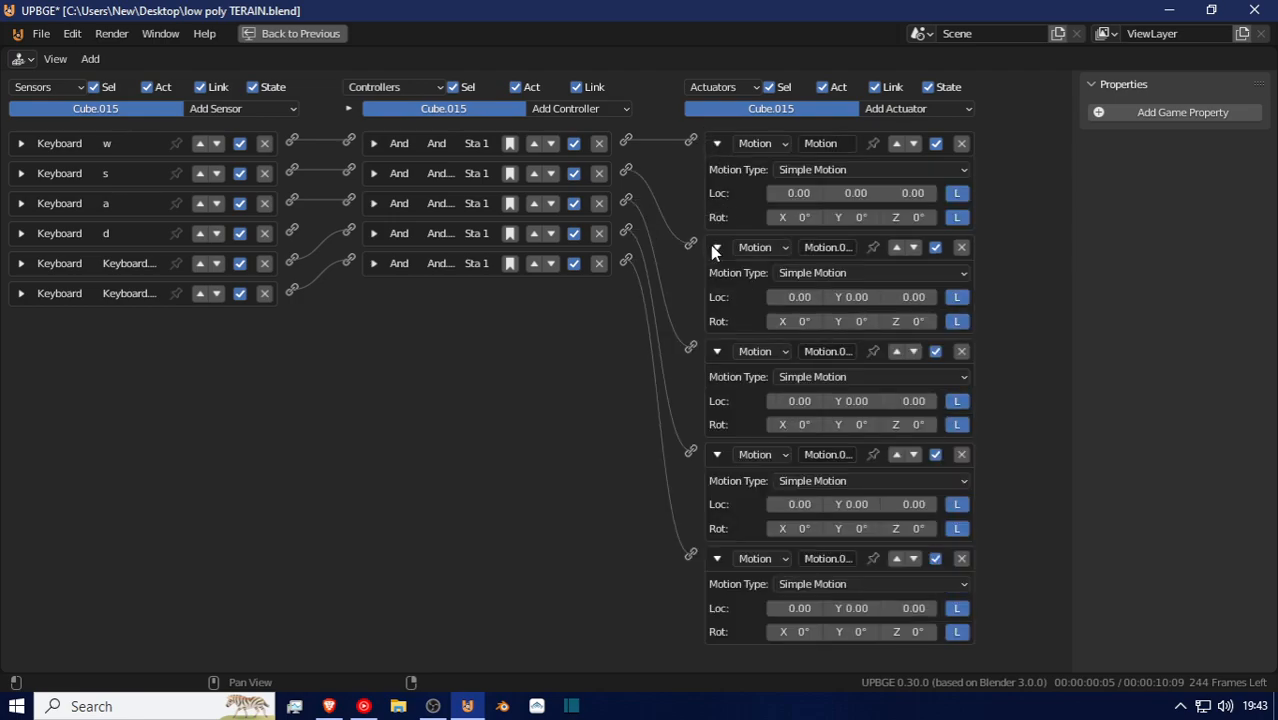
# Rename the first four Motion actuators w, s, a and d
pyautogui.write('w')
pyautogui.press('Return')
pyautogui.doubleClick(822, 247)
pyautogui.write('s')
pyautogui.press('Return')
pyautogui.doubleClick(826, 352)
pyautogui.write('a')
pyautogui.press('Return')
pyautogui.doubleClick(828, 454)
pyautogui.write('d')
pyautogui.press('Return')
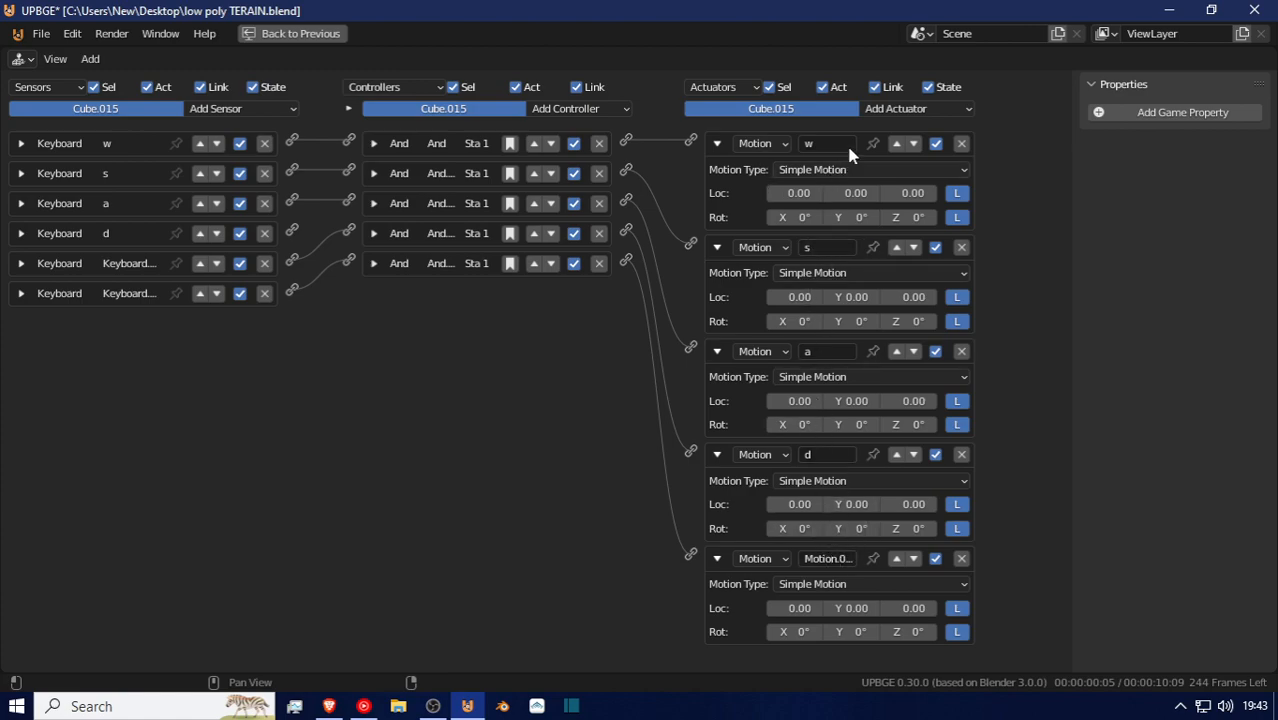
# Add an Action actuator and rename the fifth Motion actuator to Jump
pyautogui.click(900, 109)
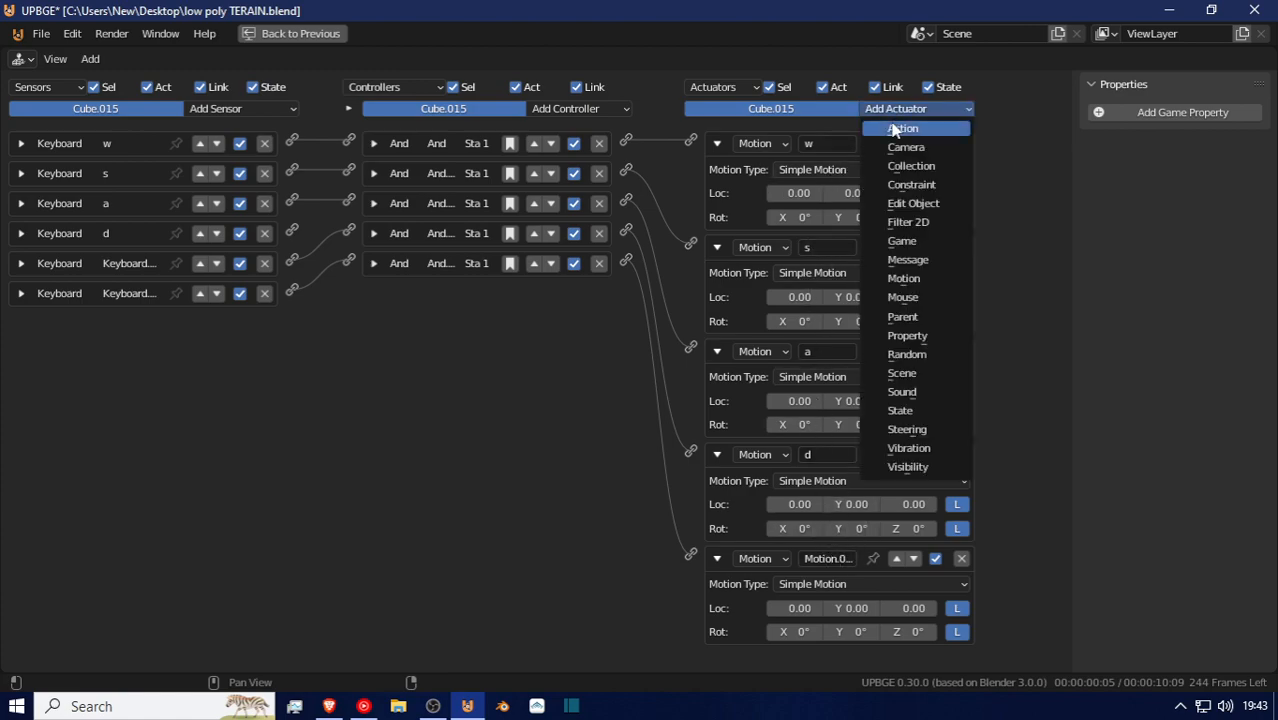
pyautogui.click(895, 129)
pyautogui.click(832, 558)
pyautogui.write('Ju')
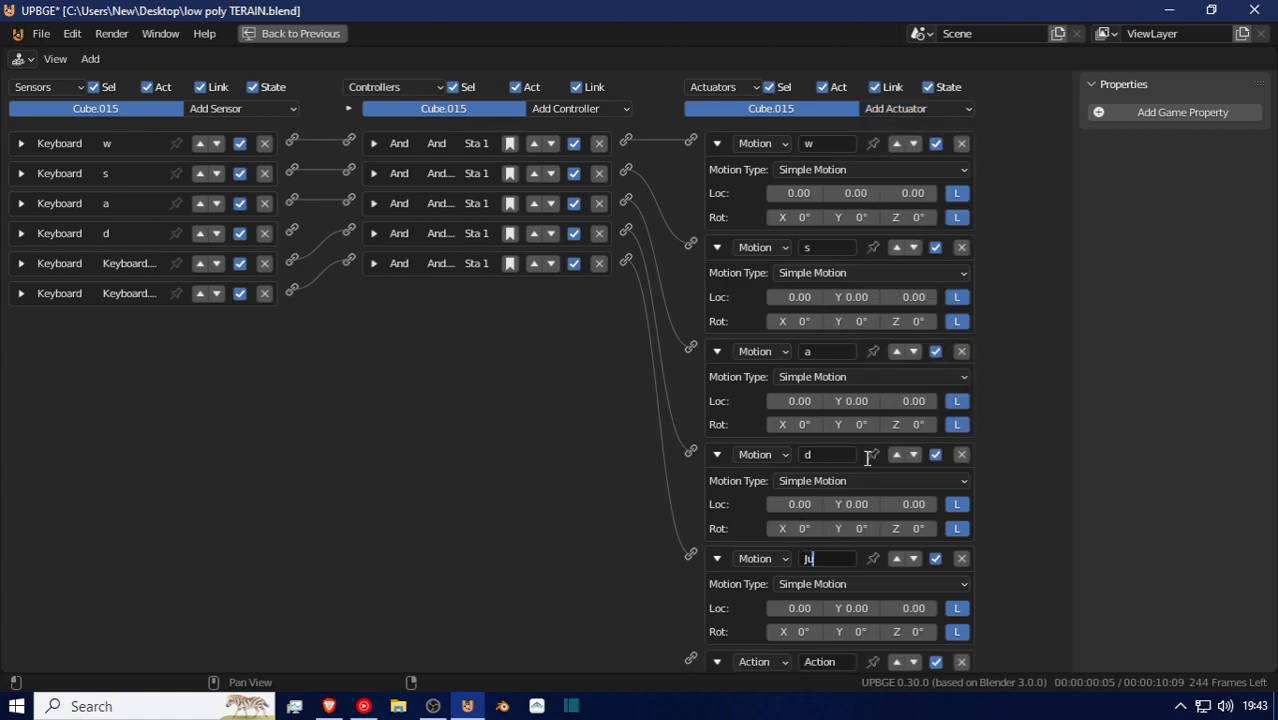
pyautogui.write('mp')
pyautogui.press('Return')
pyautogui.scroll(-5, 675, 530)
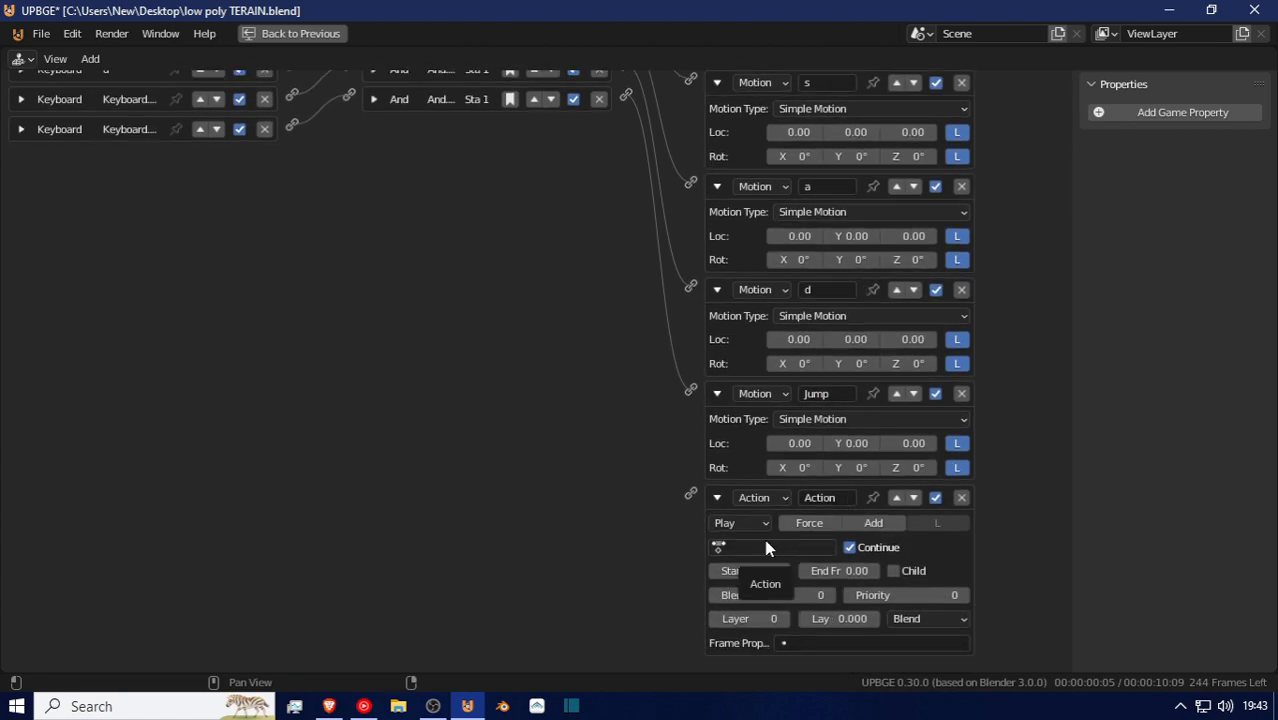
# Rename the Action actuator crouch
pyautogui.doubleClick(835, 499)
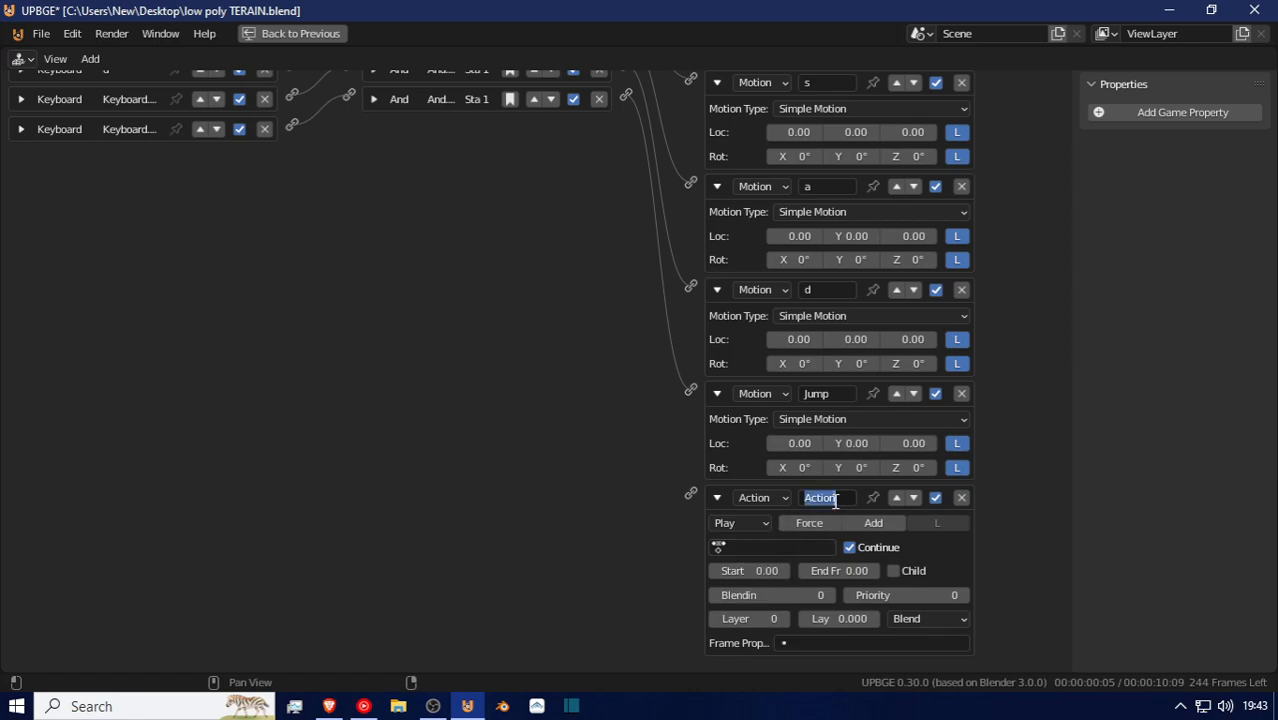
pyautogui.write('crouch')
pyautogui.press('Return')
pyautogui.scroll(-2, 330, 290)
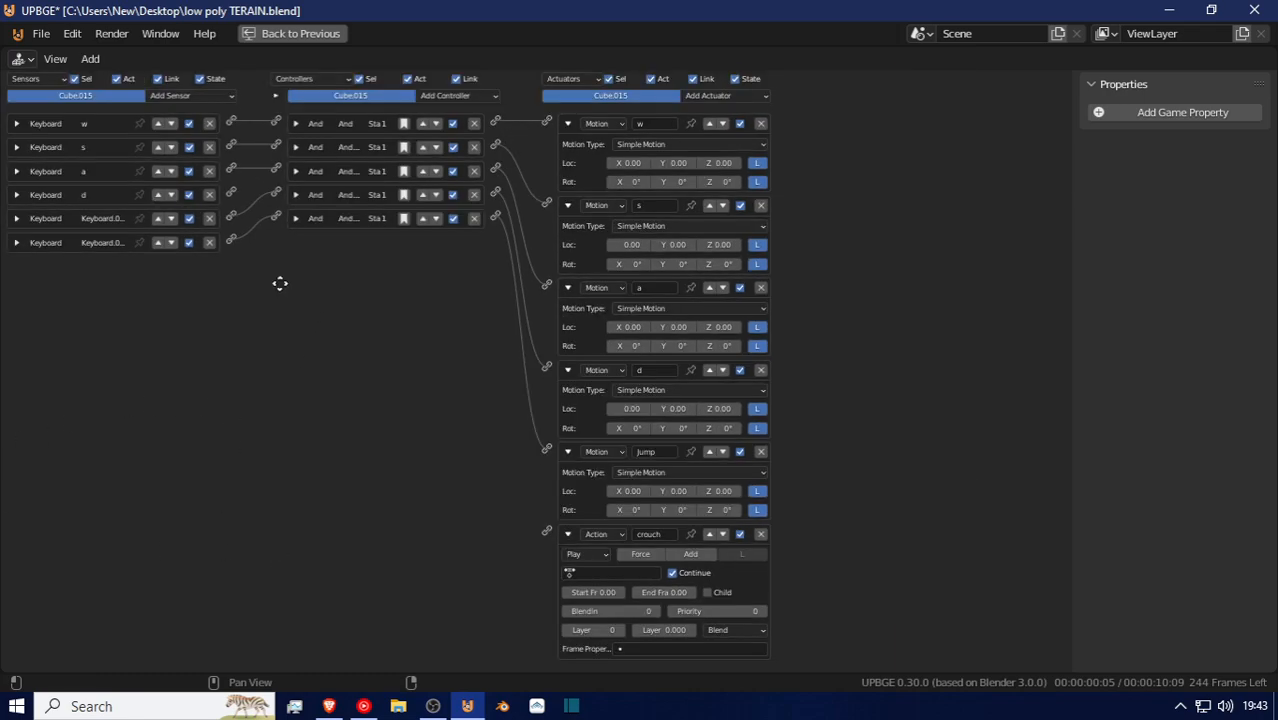
pyautogui.moveTo(274, 282); pyautogui.dragTo(355, 308, button='middle')
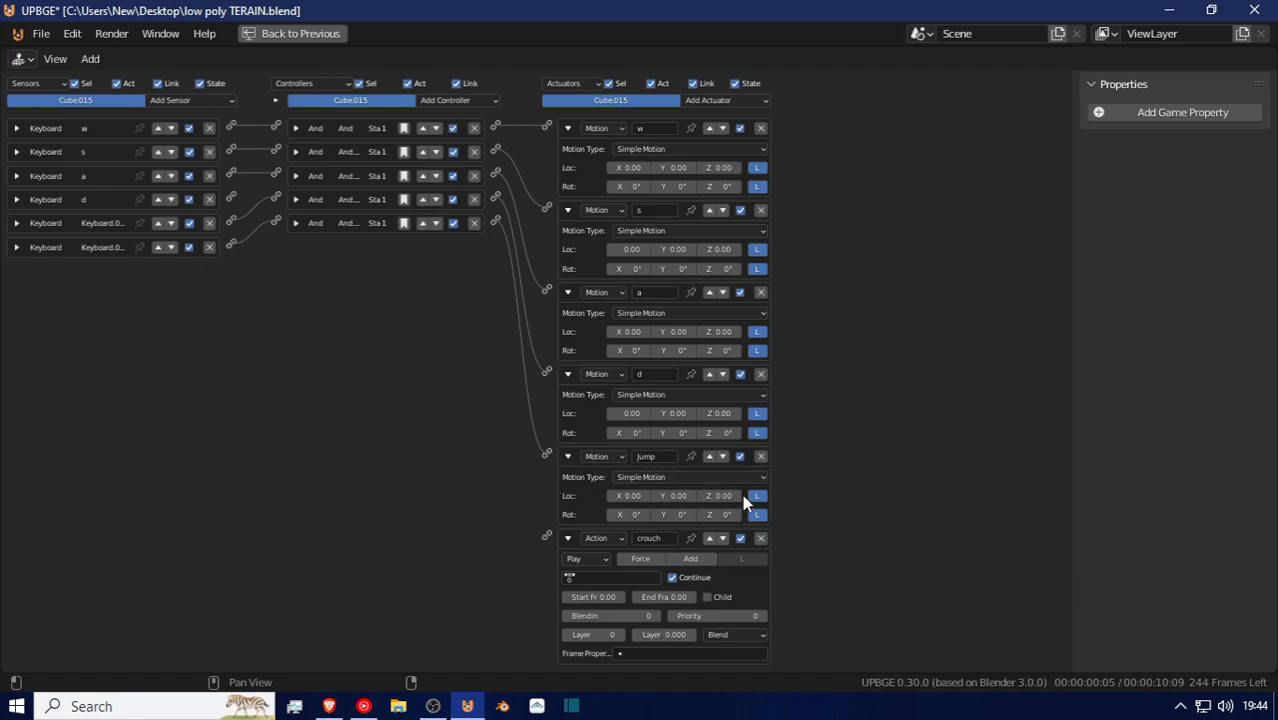
pyautogui.scroll(1, 684, 502)
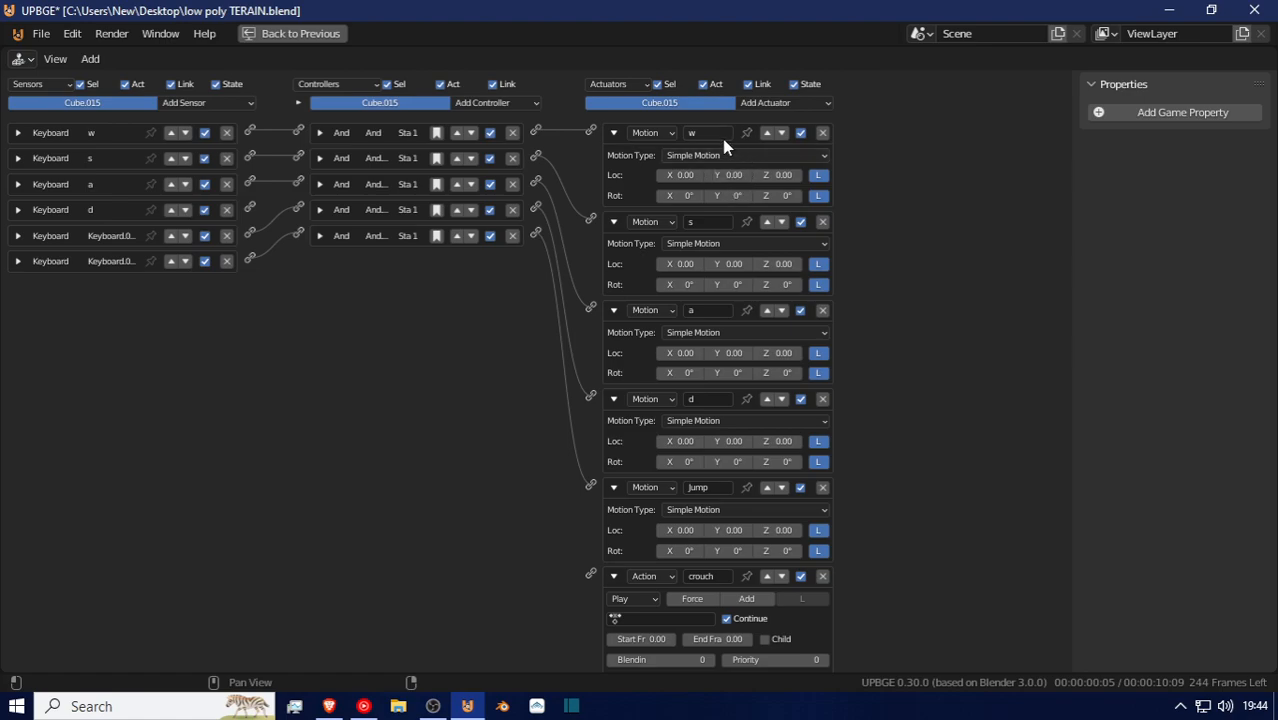
# Collapse the w, s, a and d Motion actuators
pyautogui.click(613, 133)
pyautogui.click(614, 159)
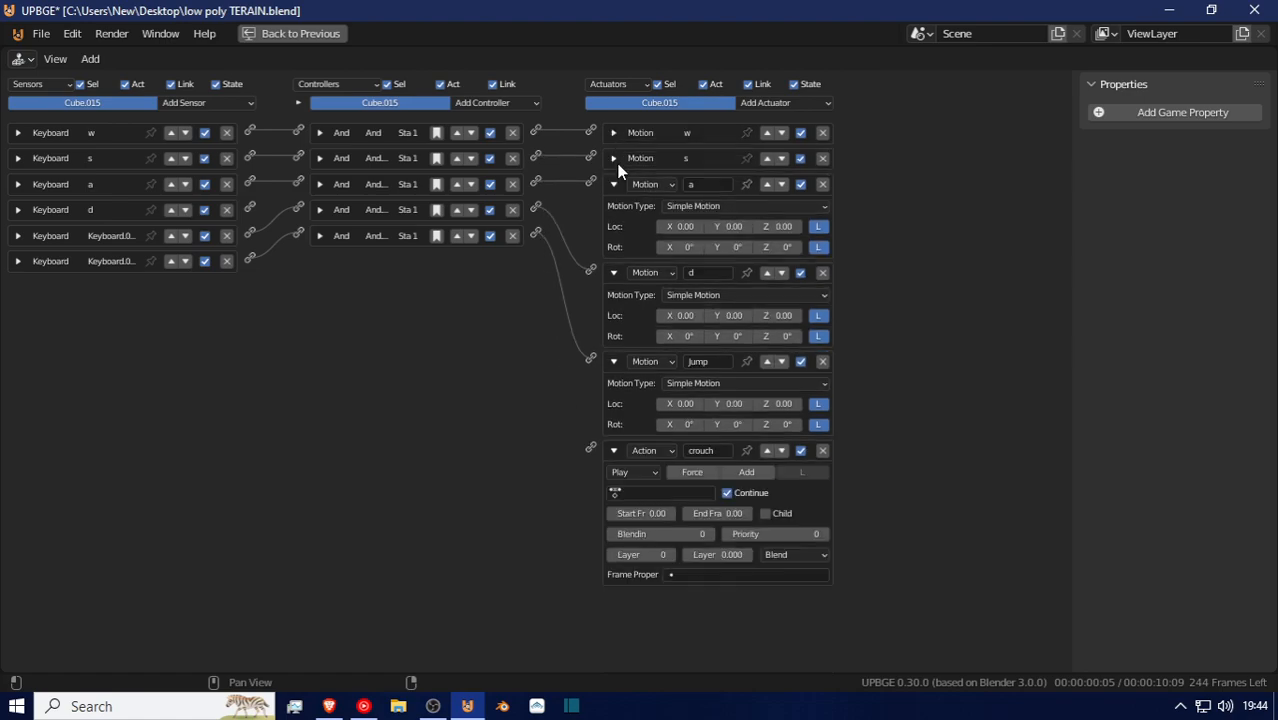
pyautogui.click(614, 184)
pyautogui.click(616, 209)
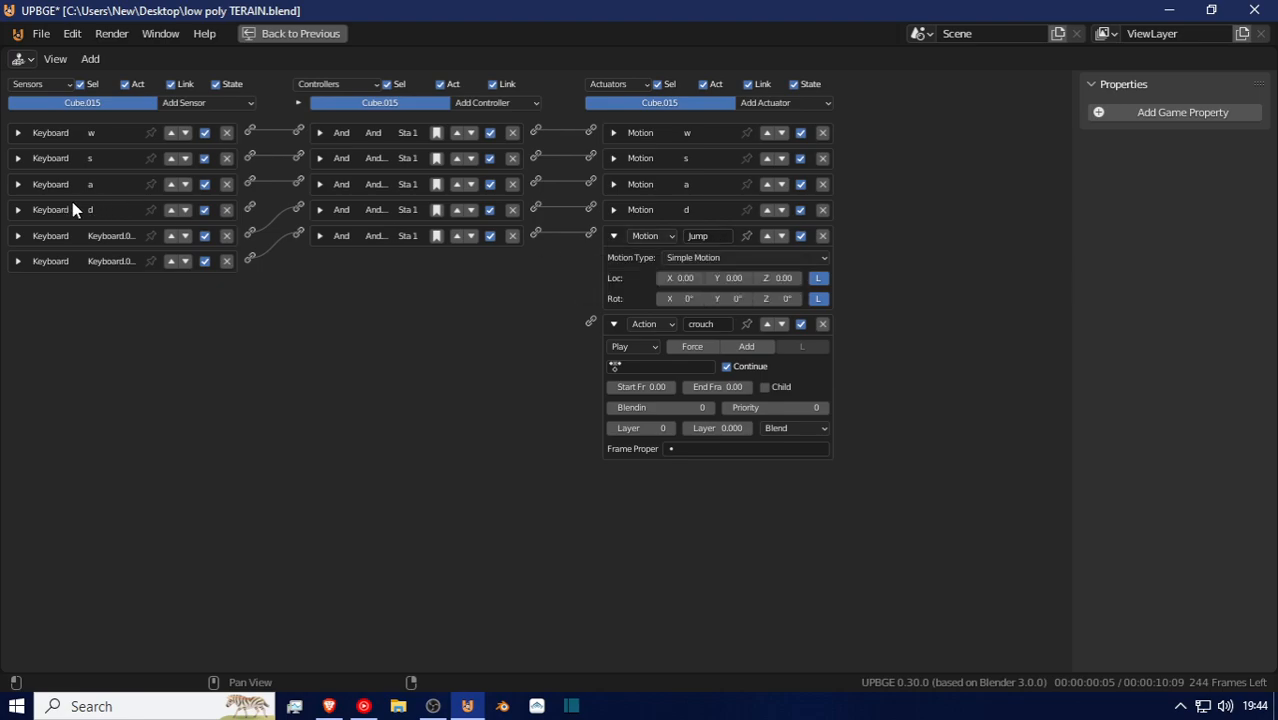
# Rename the Spacebar keyboard sensor Jump and collapse it
pyautogui.click(20, 238)
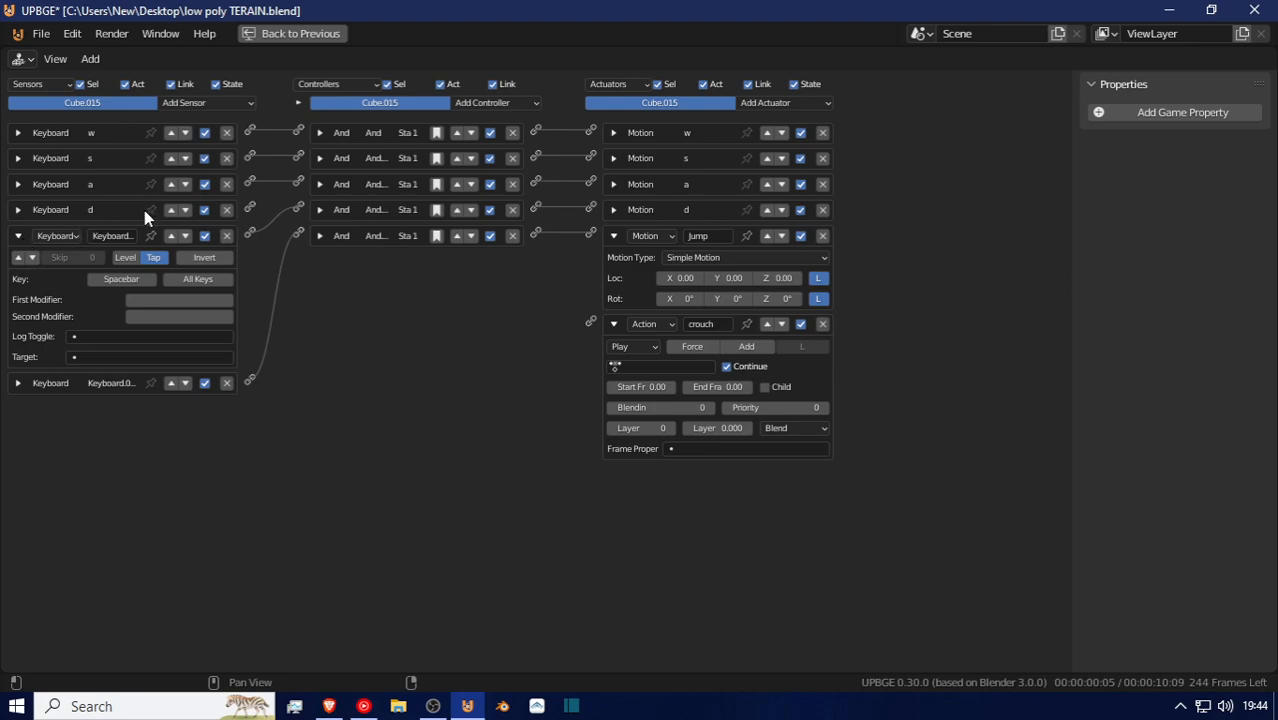
pyautogui.click(107, 235)
pyautogui.write('Jump')
pyautogui.click(315, 385)
pyautogui.click(17, 236)
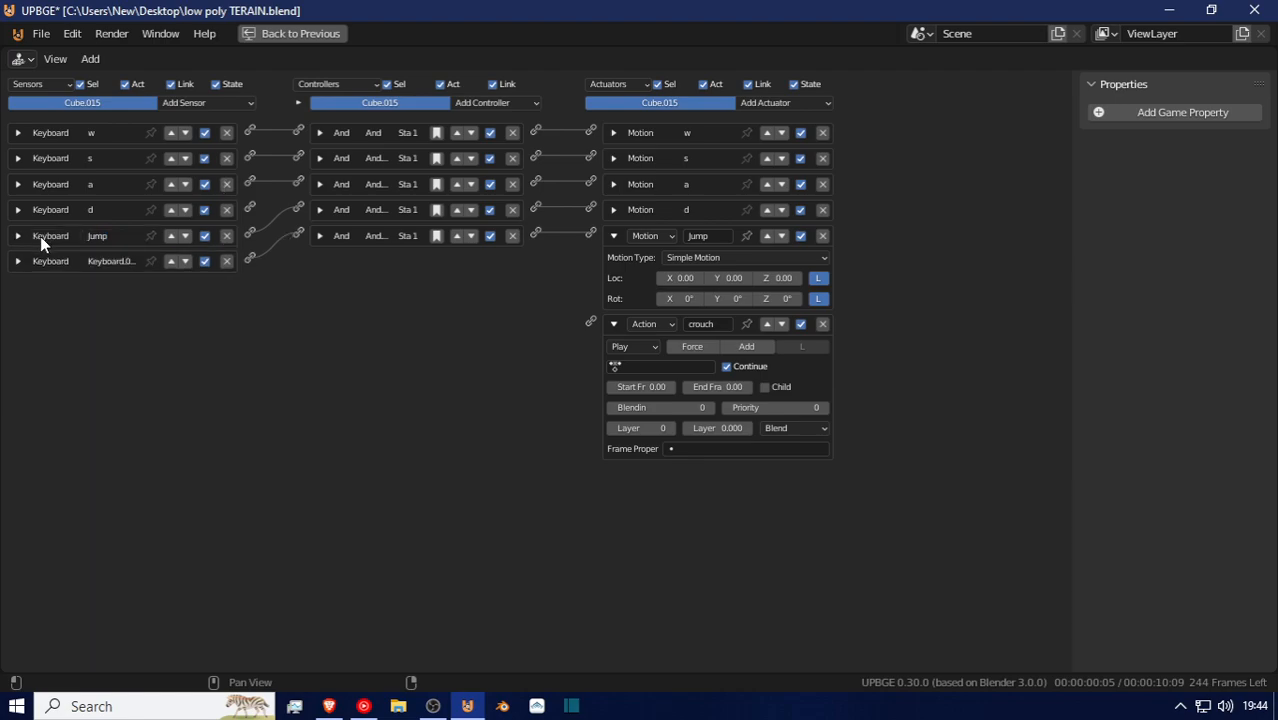
# Rename the keyboard sensor for the C key crouch
pyautogui.click(17, 261)
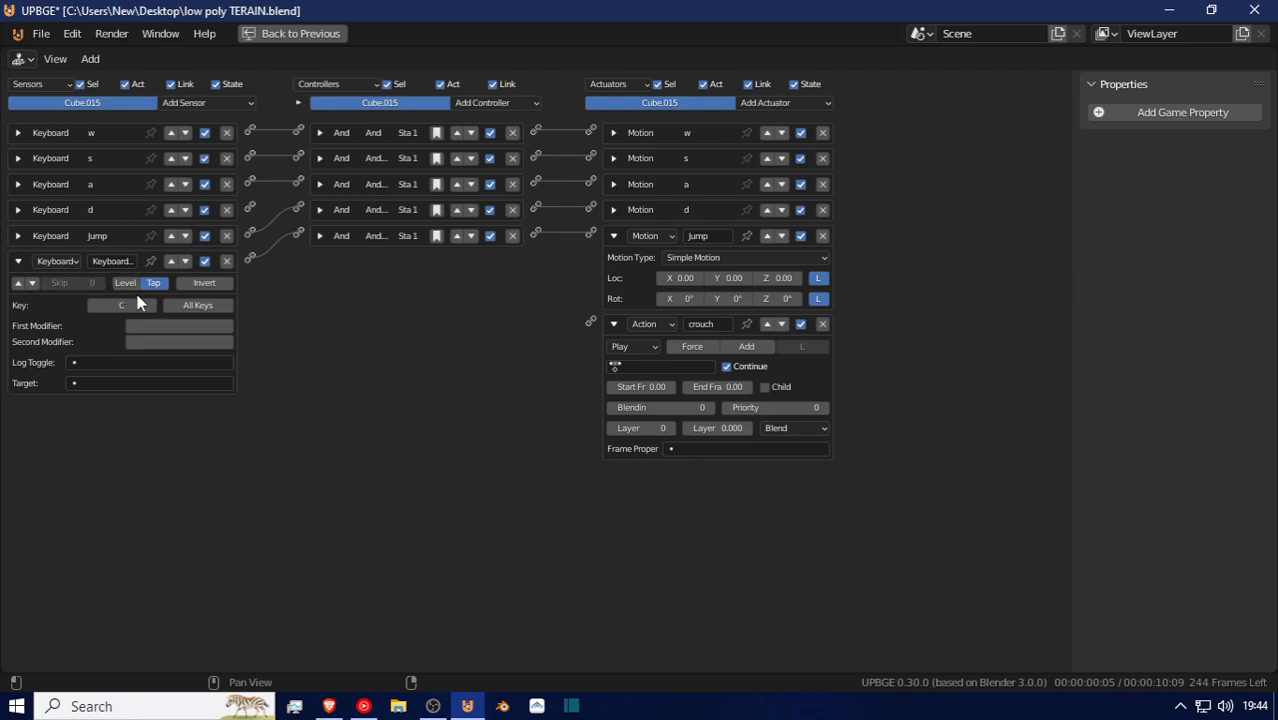
pyautogui.click(122, 260)
pyautogui.write('crouch')
pyautogui.click(388, 337)
# Delete the last two And controllers and link the d, Jump and crouch sensors to their matching actuators through new controllers
pyautogui.click(512, 236)
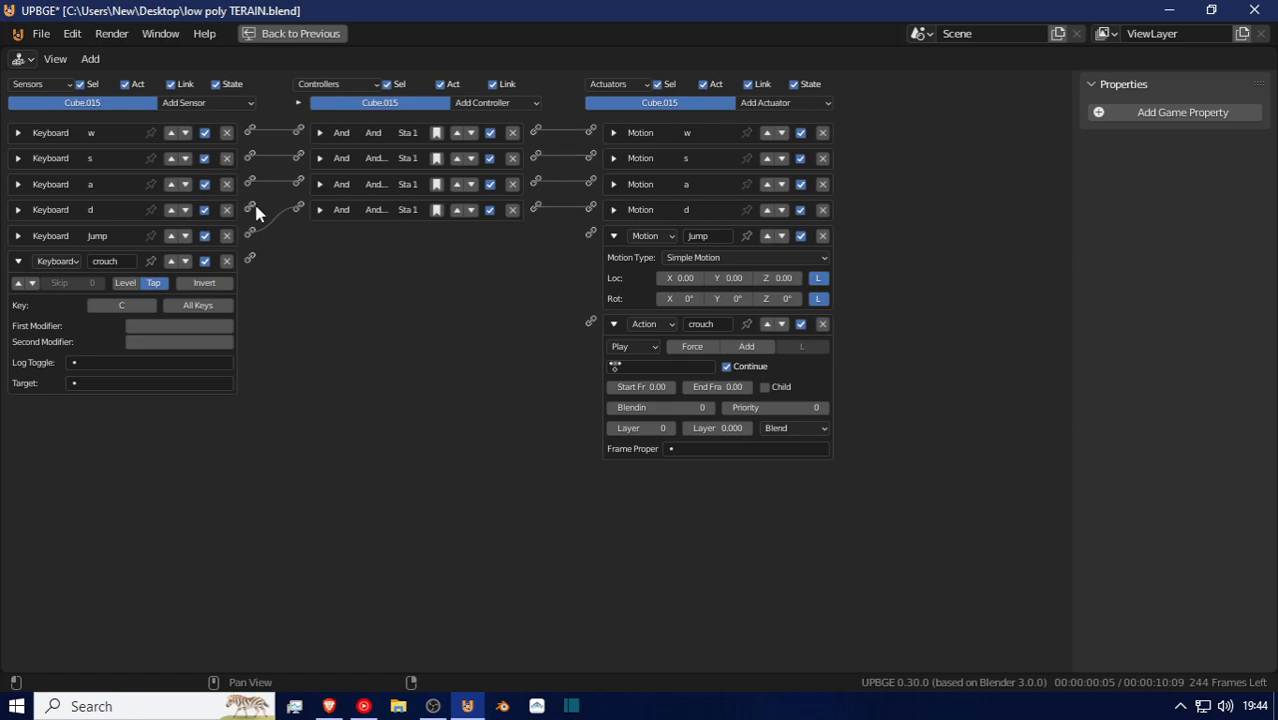
pyautogui.click(512, 210)
pyautogui.moveTo(250, 207); pyautogui.dragTo(590, 208)
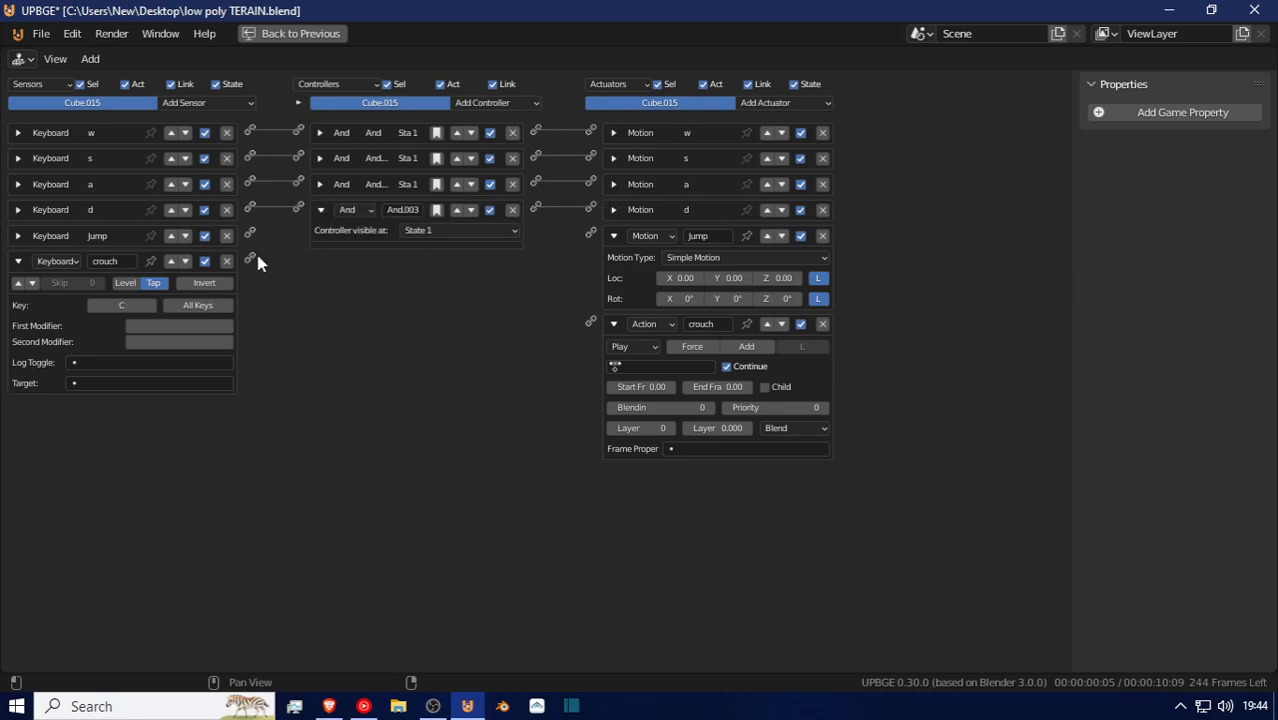
pyautogui.moveTo(252, 233); pyautogui.dragTo(589, 235)
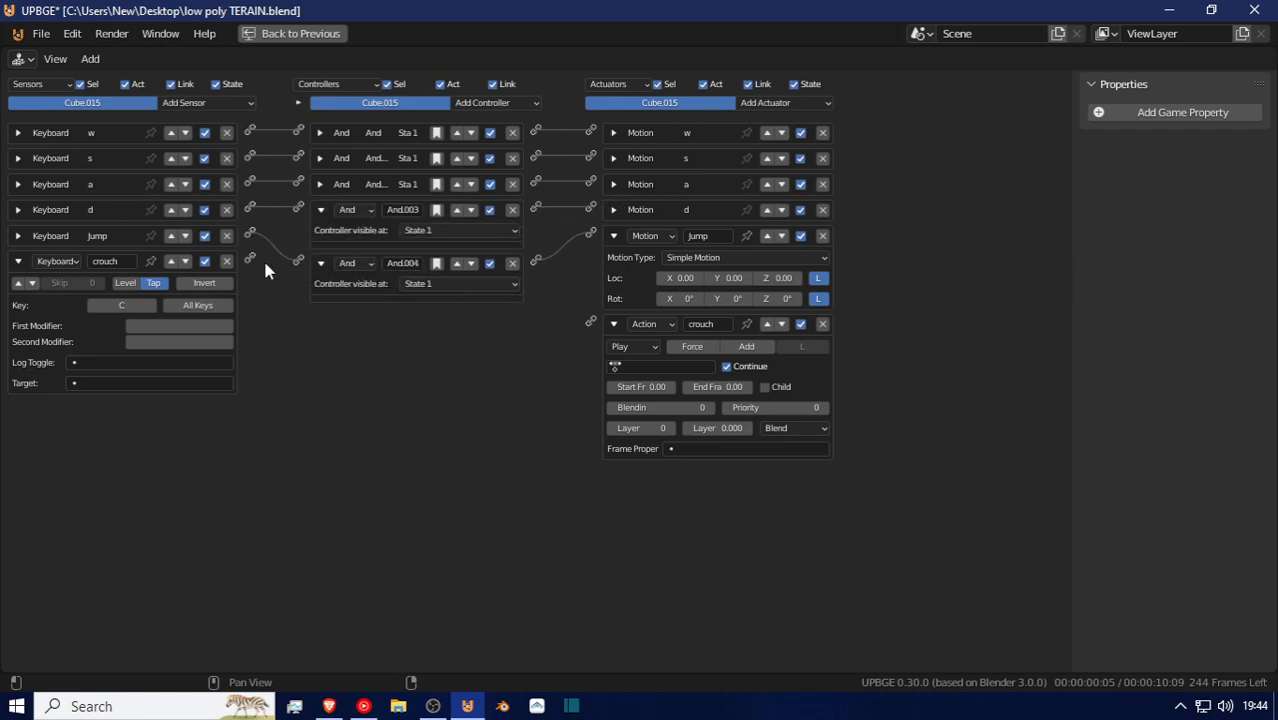
pyautogui.moveTo(250, 261); pyautogui.dragTo(590, 322)
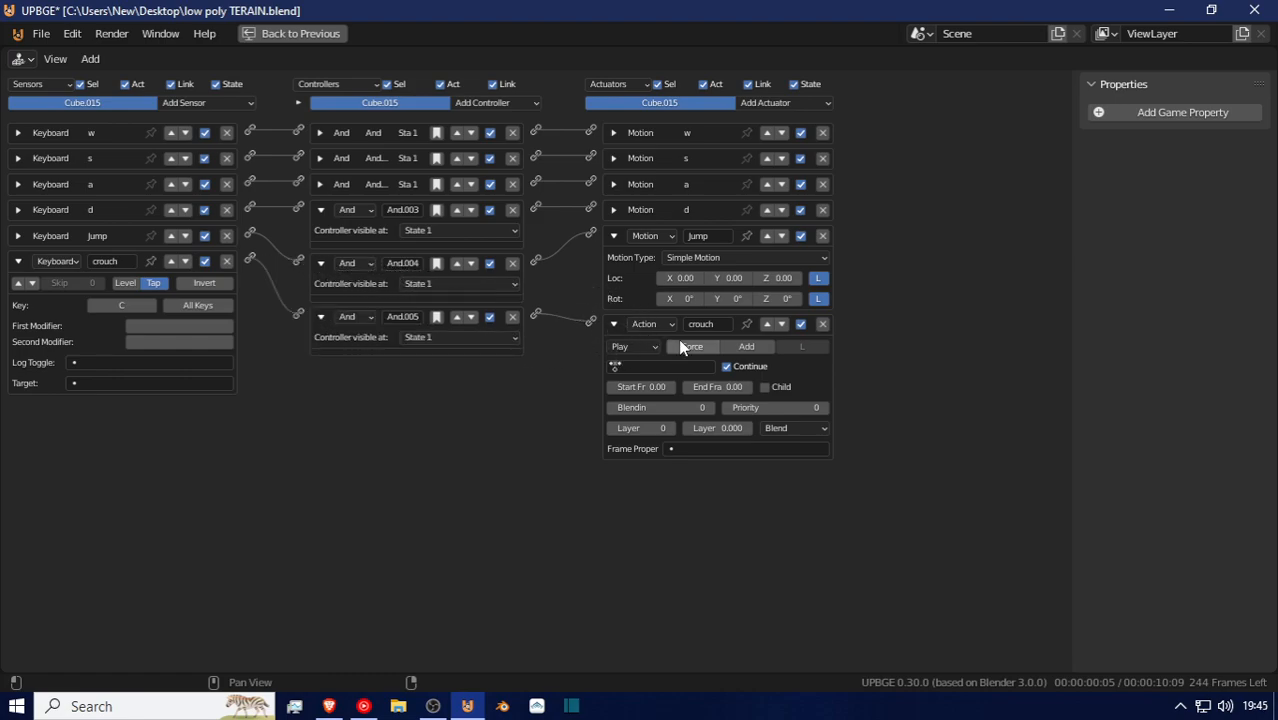
# Set the Jump actuator's motion type to Character Motion, enable its Jump option and collapse it
pyautogui.click(739, 259)
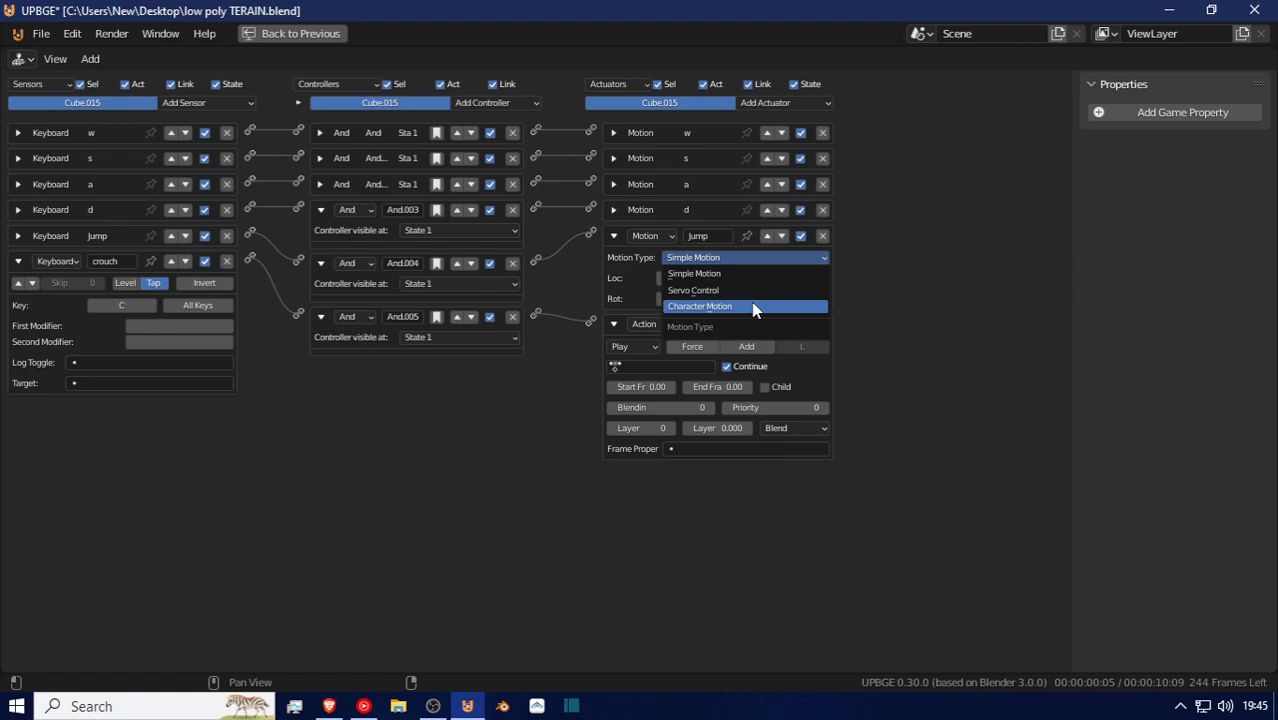
pyautogui.click(753, 307)
pyautogui.click(776, 319)
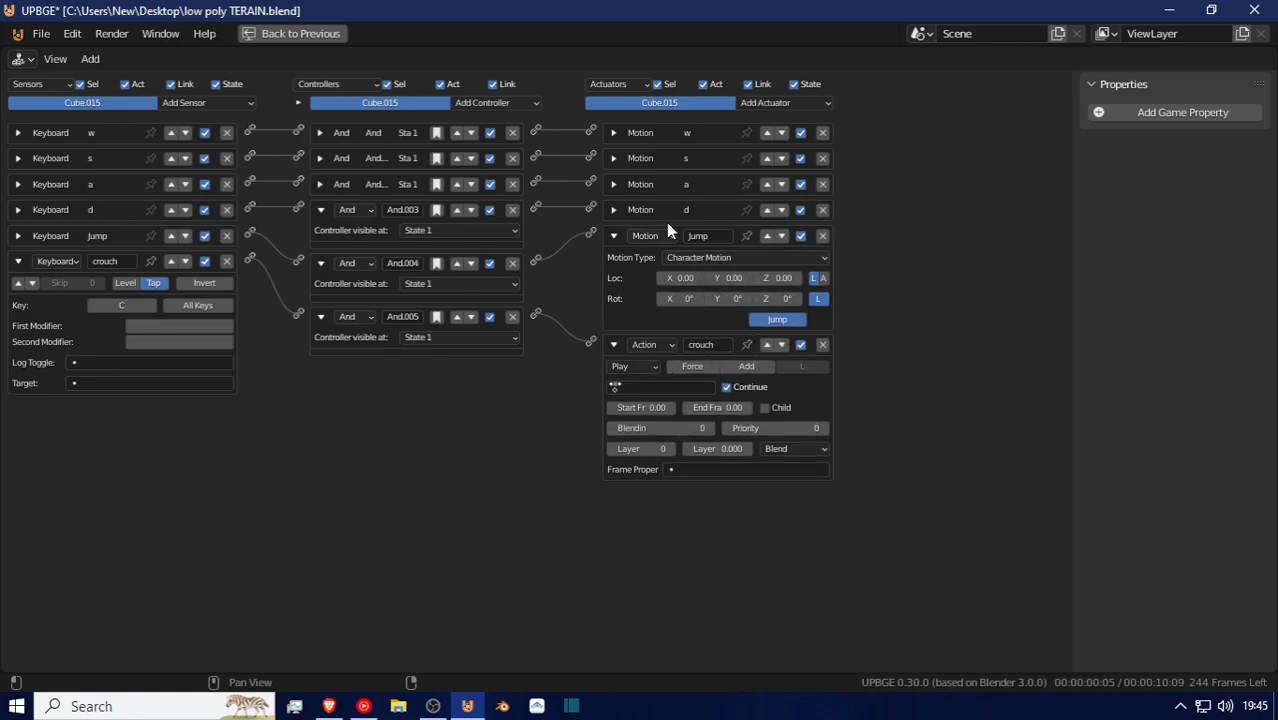
pyautogui.click(613, 237)
# Increase the Y location of the w Motion actuator and decrease that of the s actuator by one increment, collapsing both
pyautogui.click(614, 132)
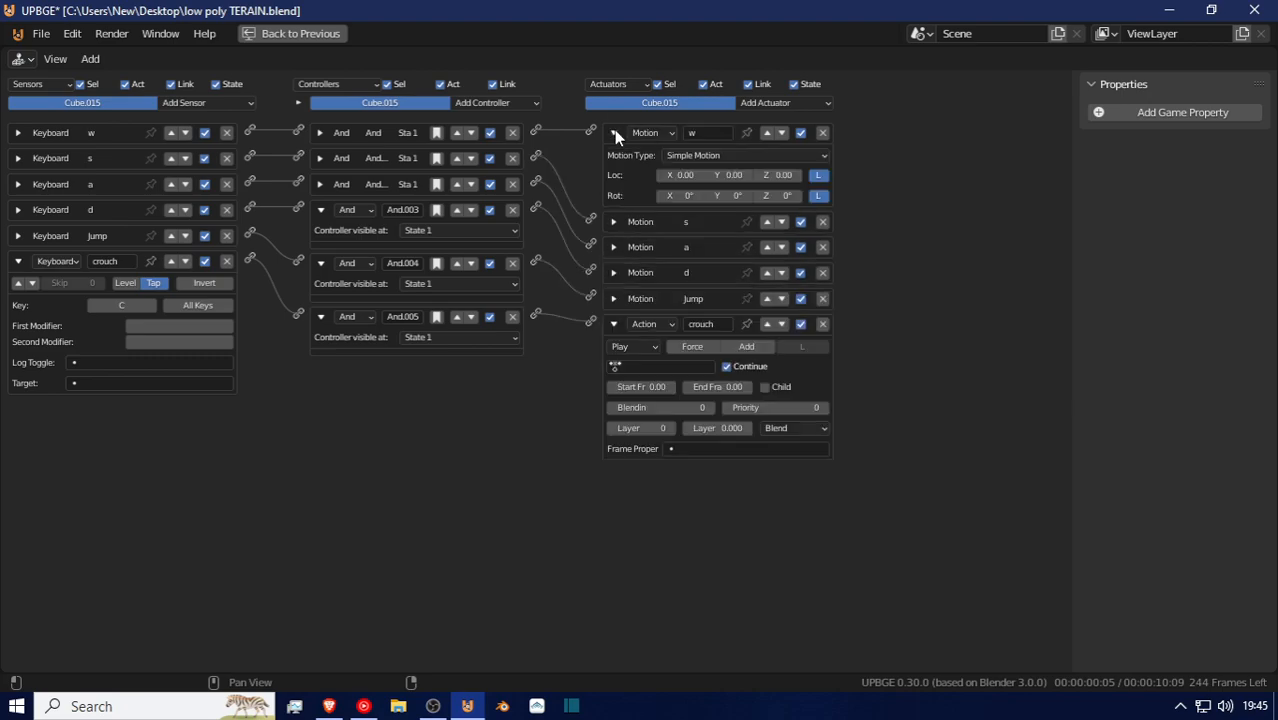
pyautogui.click(750, 178)
pyautogui.click(614, 132)
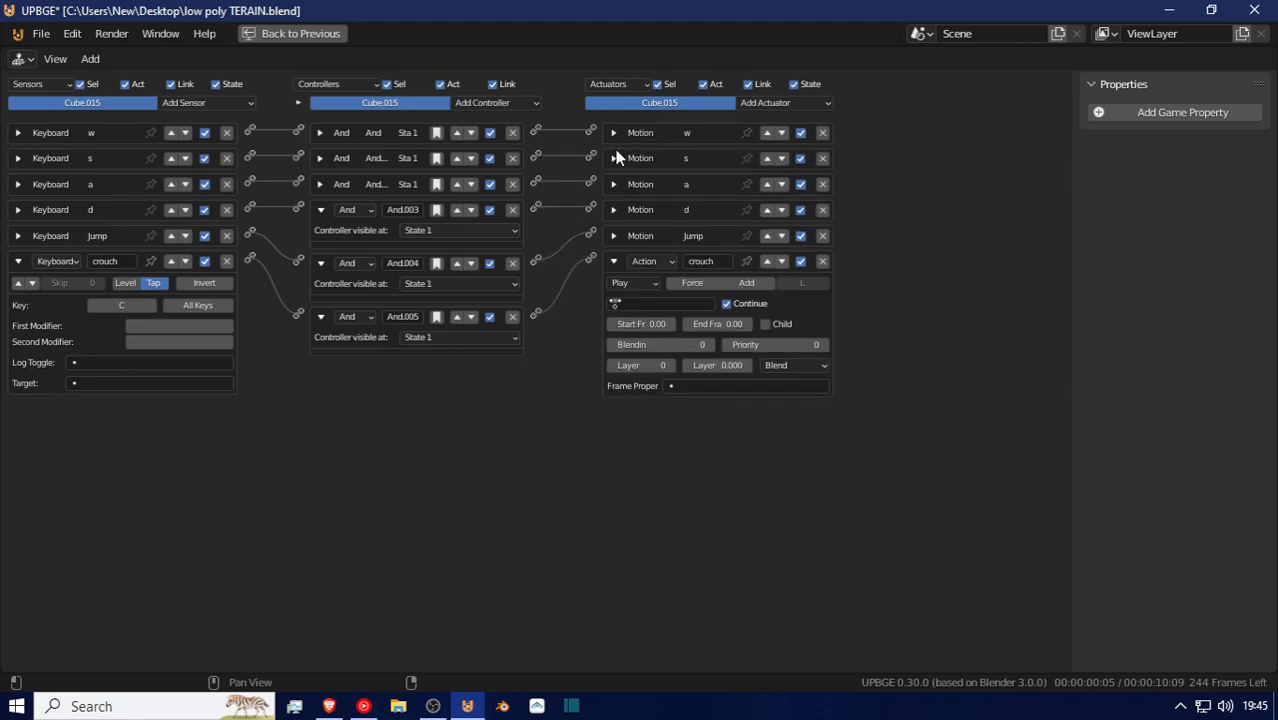
pyautogui.click(613, 158)
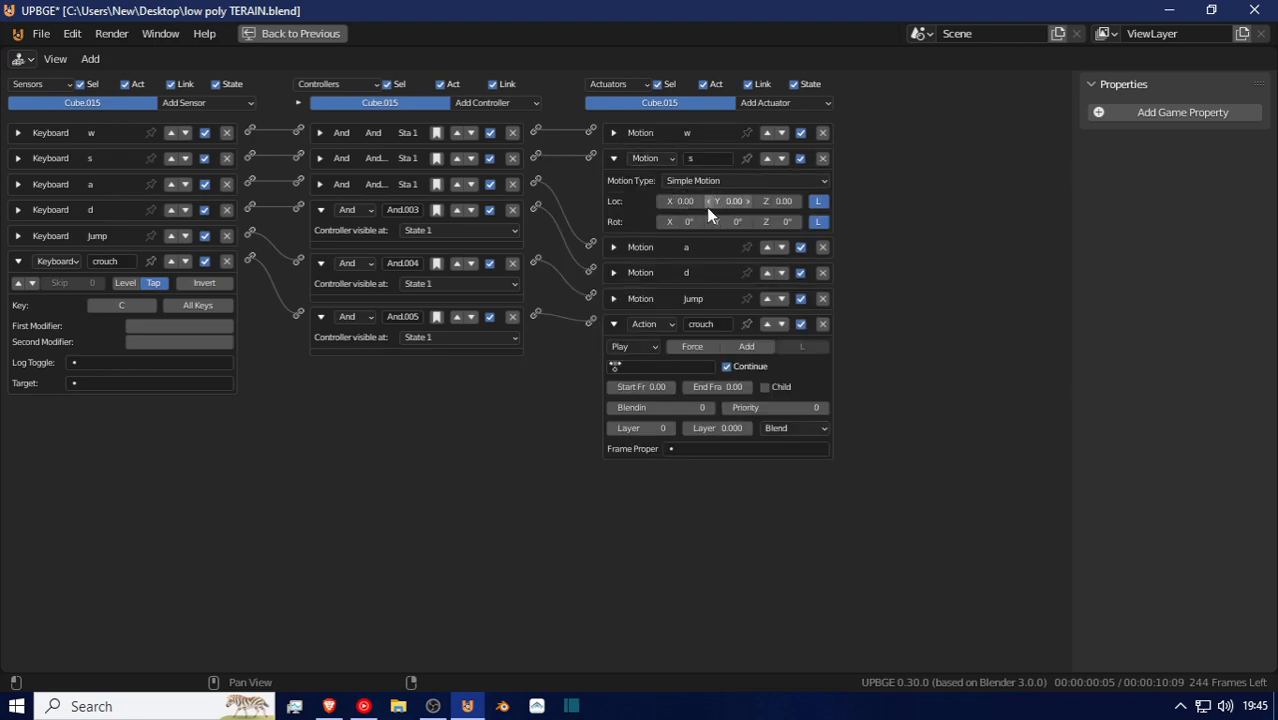
pyautogui.click(613, 158)
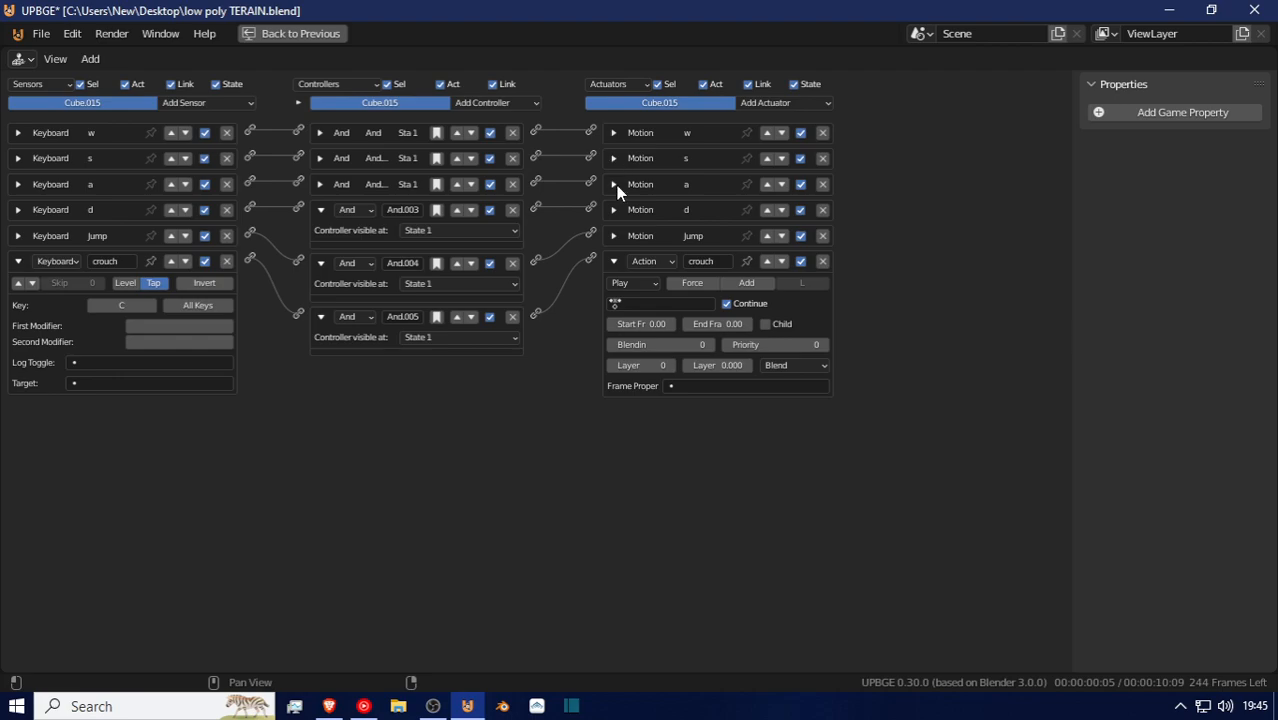
# Decrease the X location of the a Motion actuator by one increment and set the d actuator's X location to 0.10
pyautogui.click(614, 184)
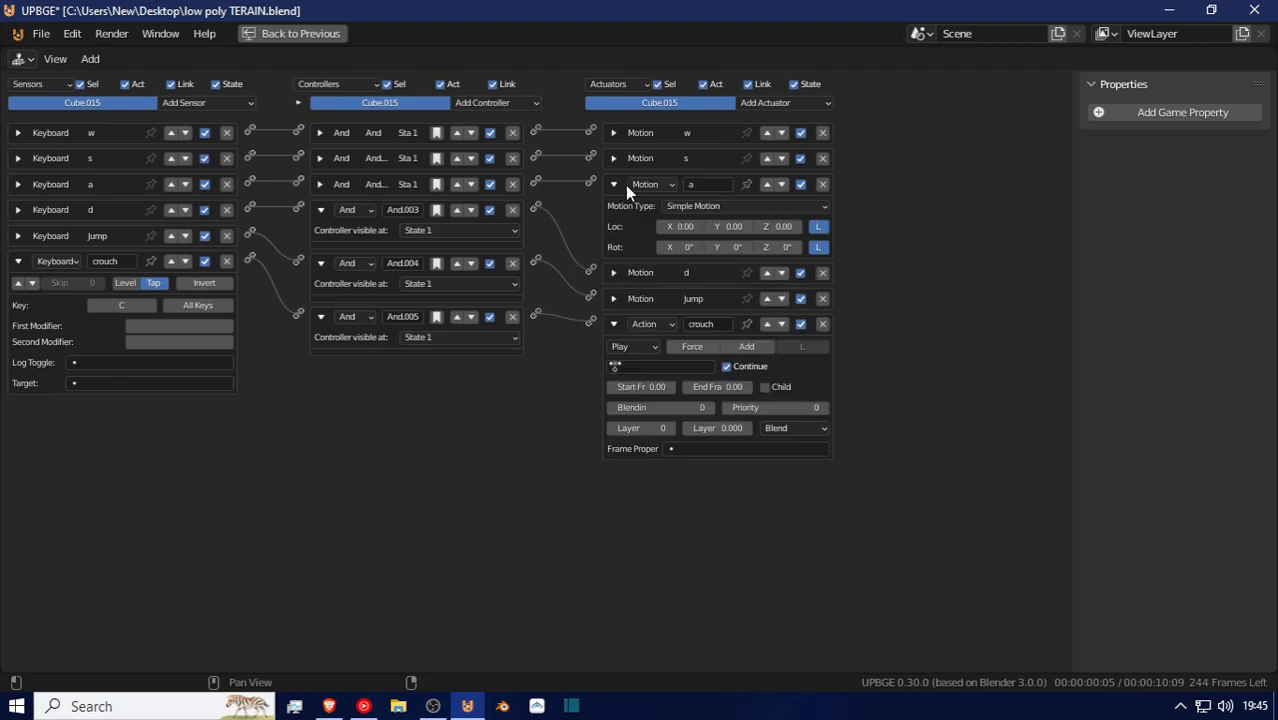
pyautogui.click(701, 230)
pyautogui.click(660, 225)
pyautogui.click(614, 185)
pyautogui.click(614, 210)
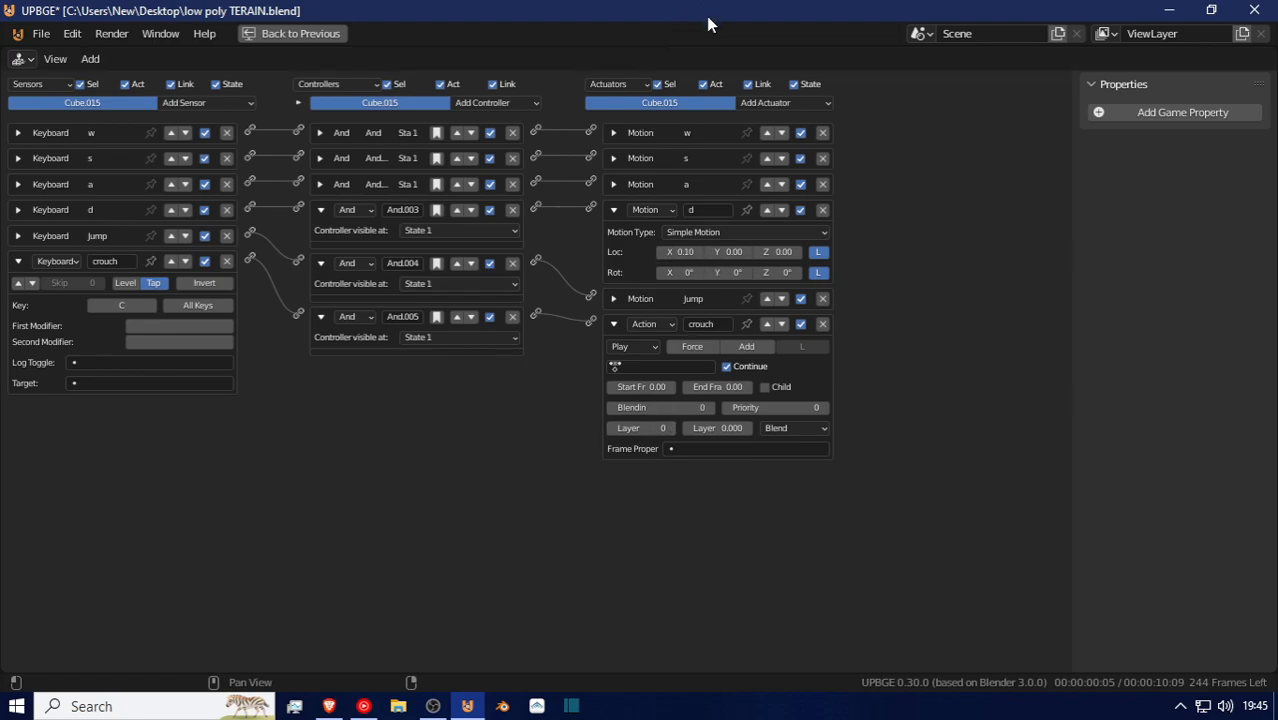
# Restore the full layout with the 3D view, test-run the game and stop it again
pyautogui.hotkey('ctrl', 'Down')
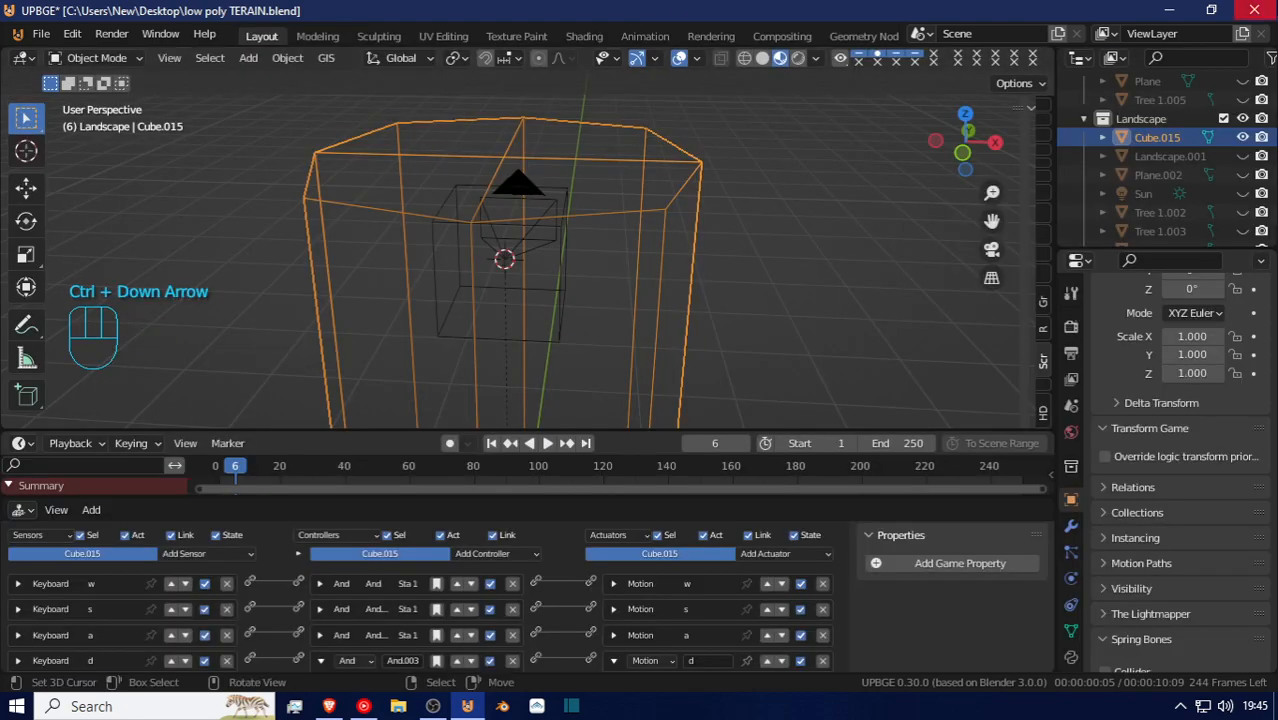
pyautogui.scroll(-2, 781, 258)
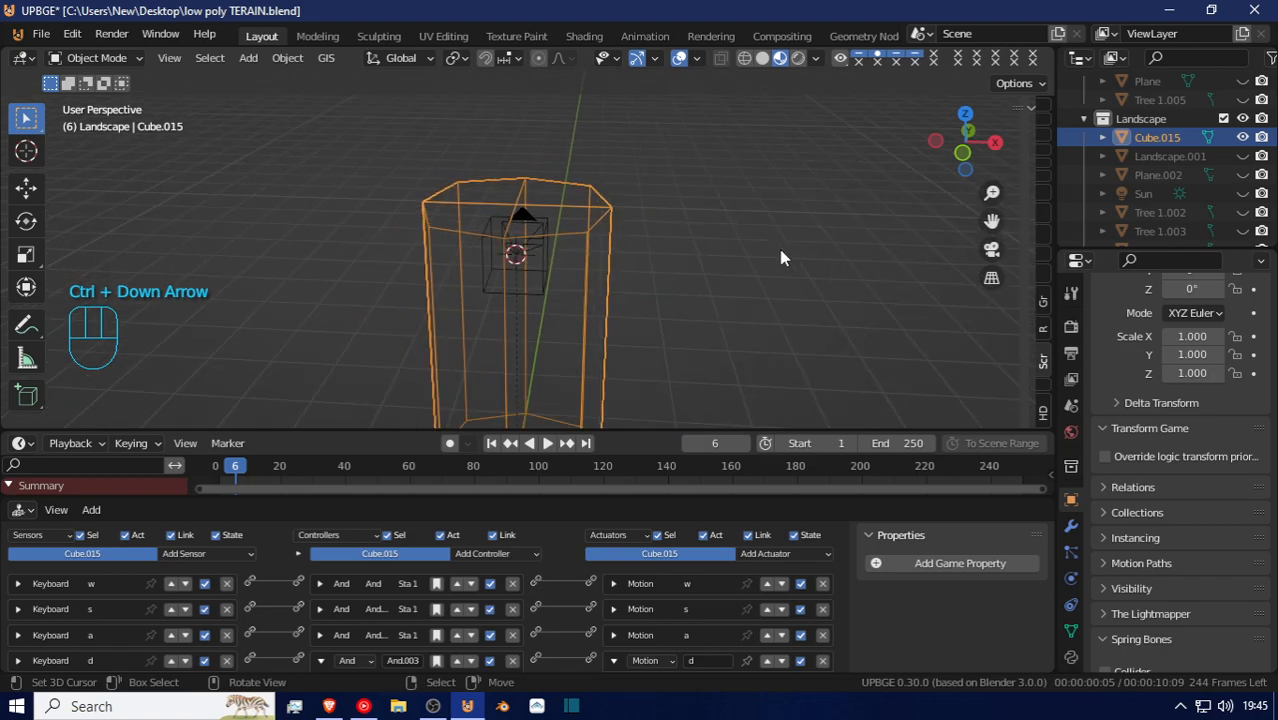
pyautogui.press('p')
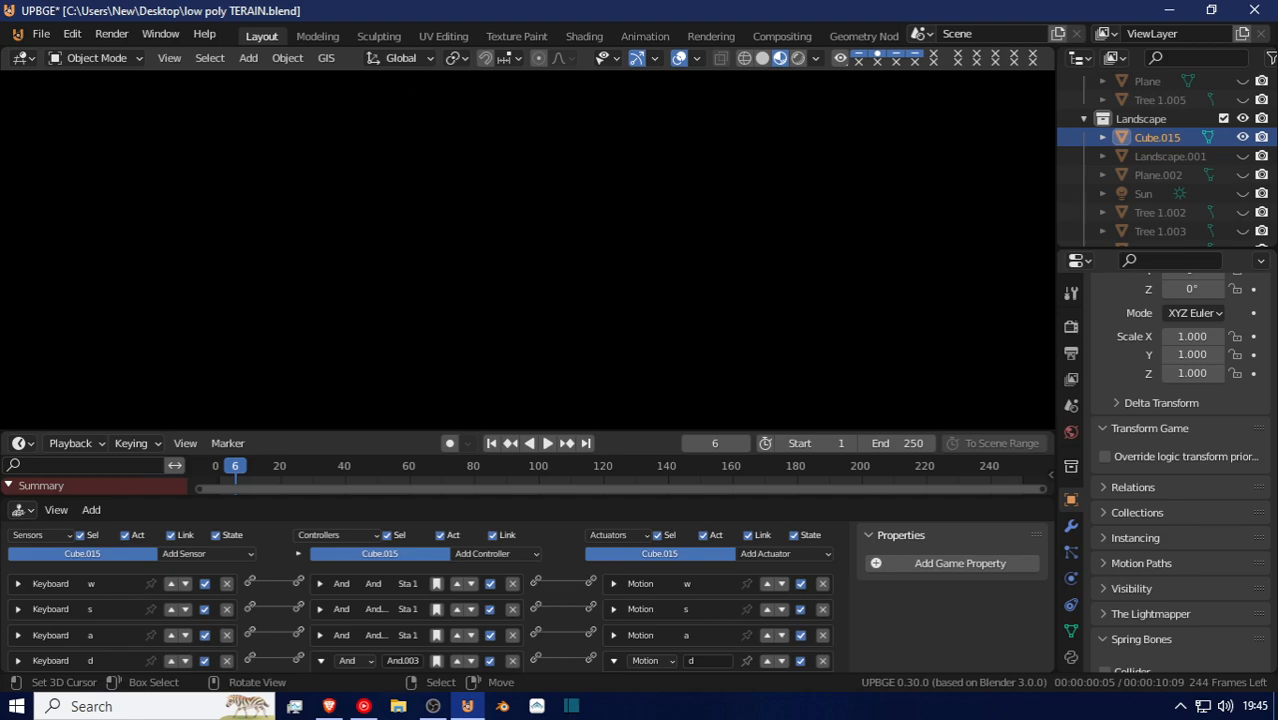
pyautogui.press('Escape')
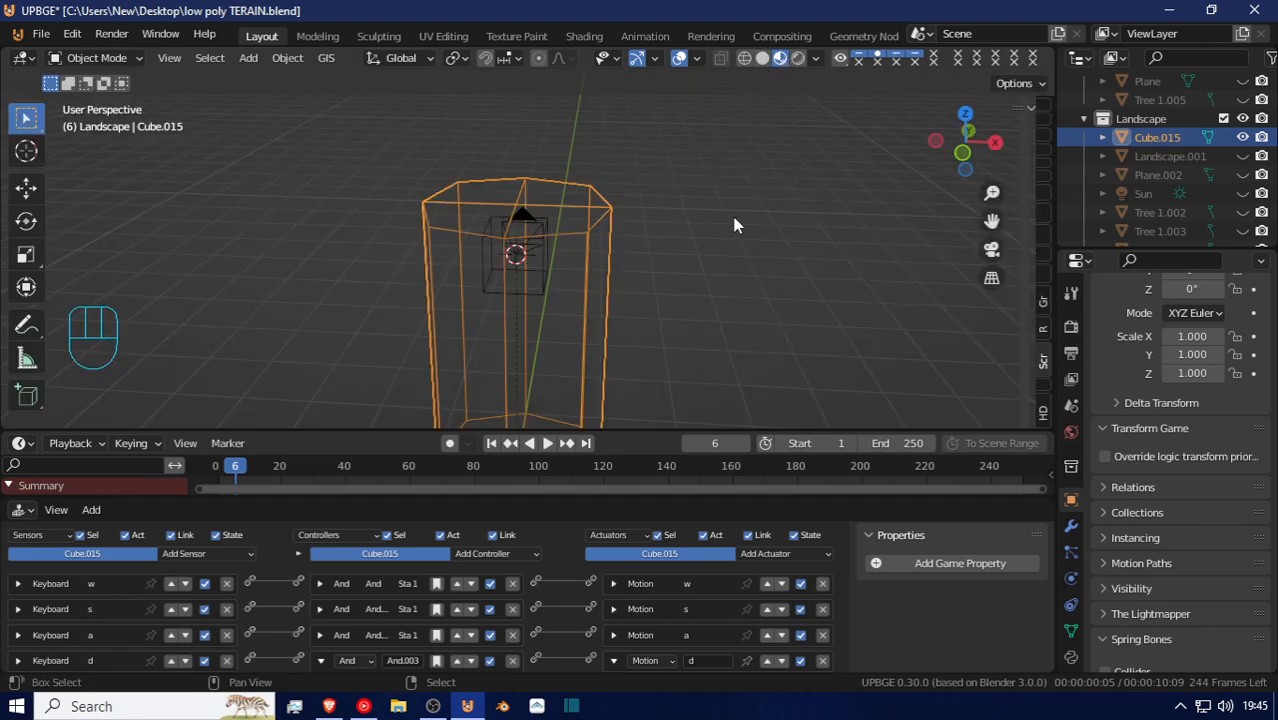
# Add a ground plane at the world origin and scale it up by about 23.1
pyautogui.hotkey('shift', 'a')
pyautogui.press('Escape')
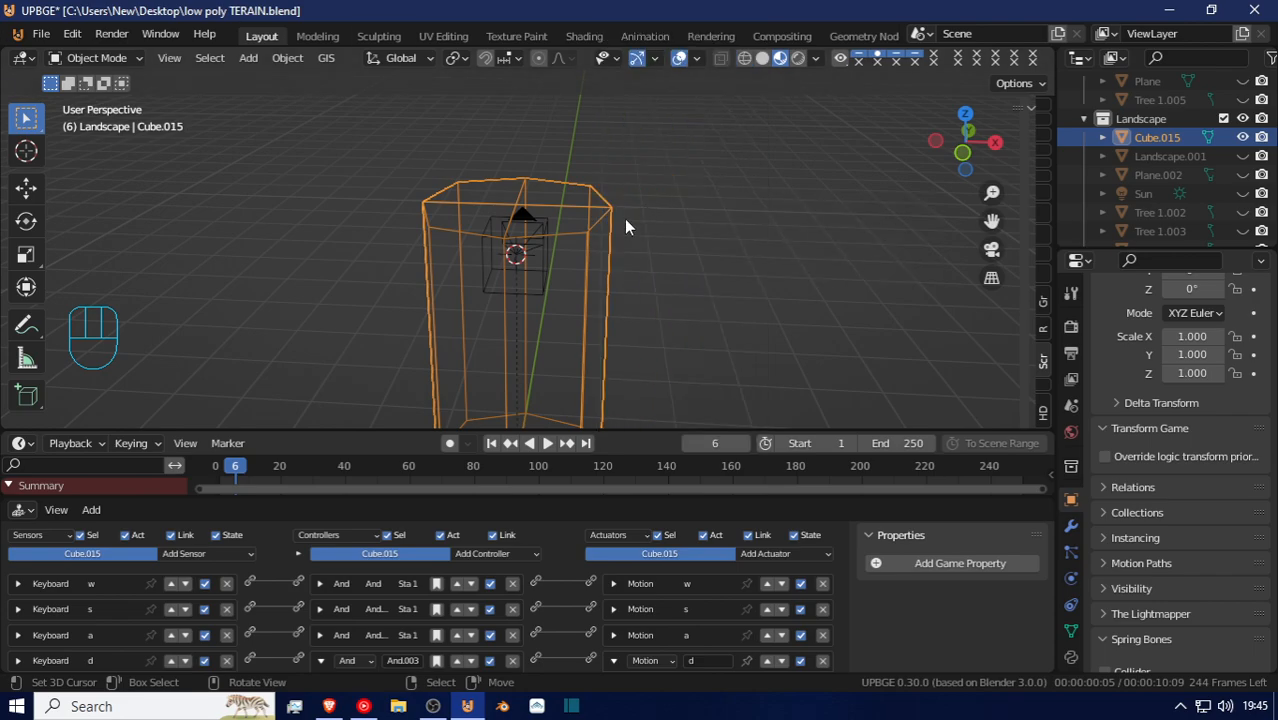
pyautogui.scroll(-2, 750, 233)
pyautogui.scroll(-2, 750, 233)
pyautogui.hotkey('shift', 'a')
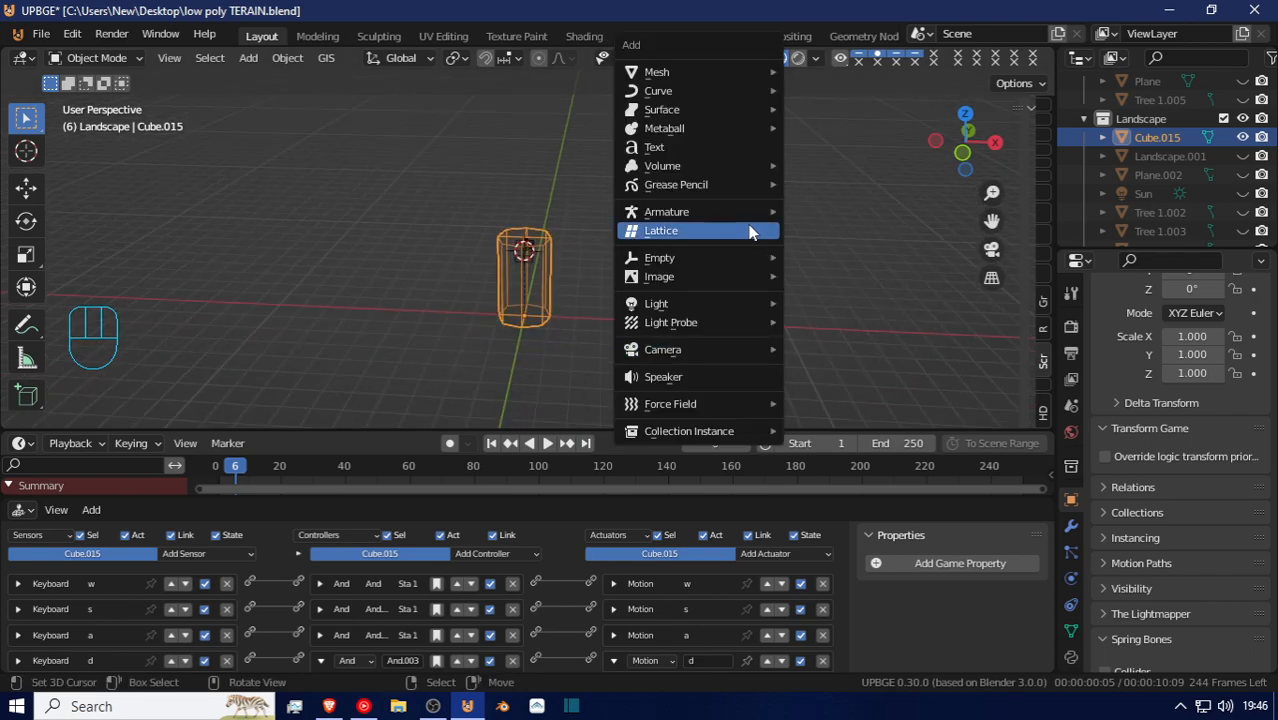
pyautogui.moveTo(730, 67)
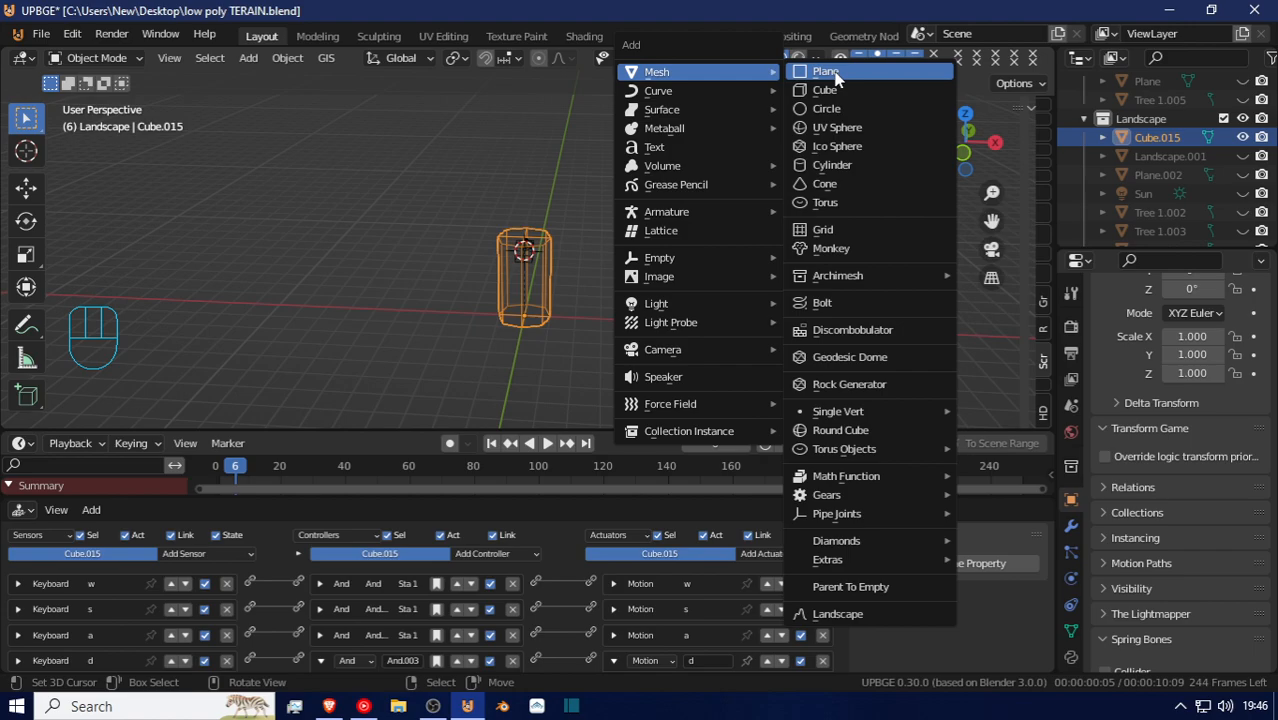
pyautogui.click(816, 71)
pyautogui.hotkey('alt', 'g')
pyautogui.press('s')
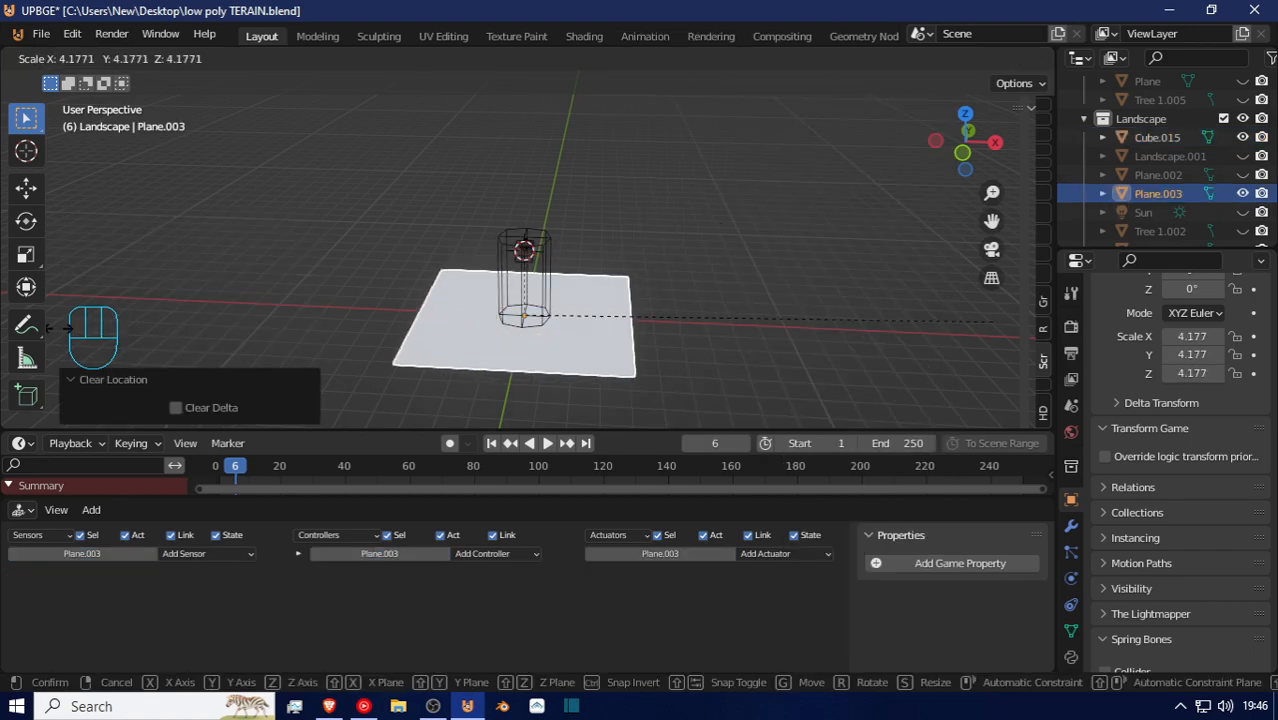
pyautogui.click(1016, 283)
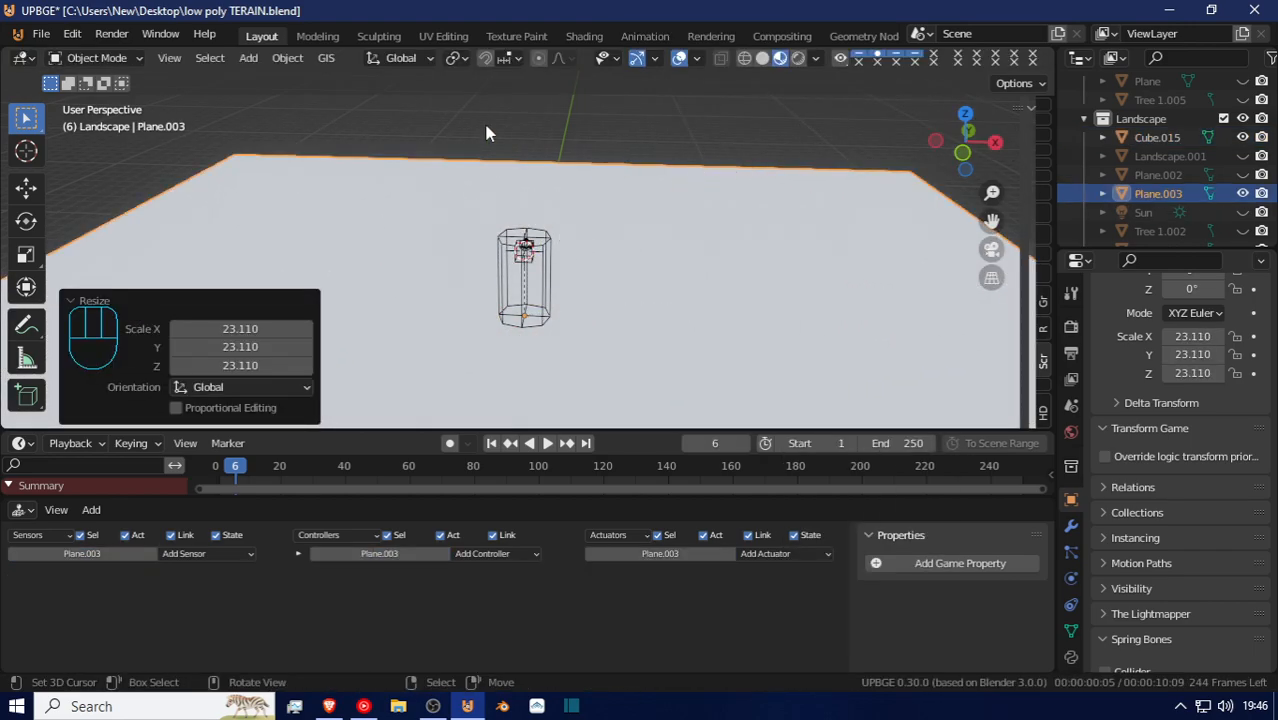
pyautogui.press('KP_0')
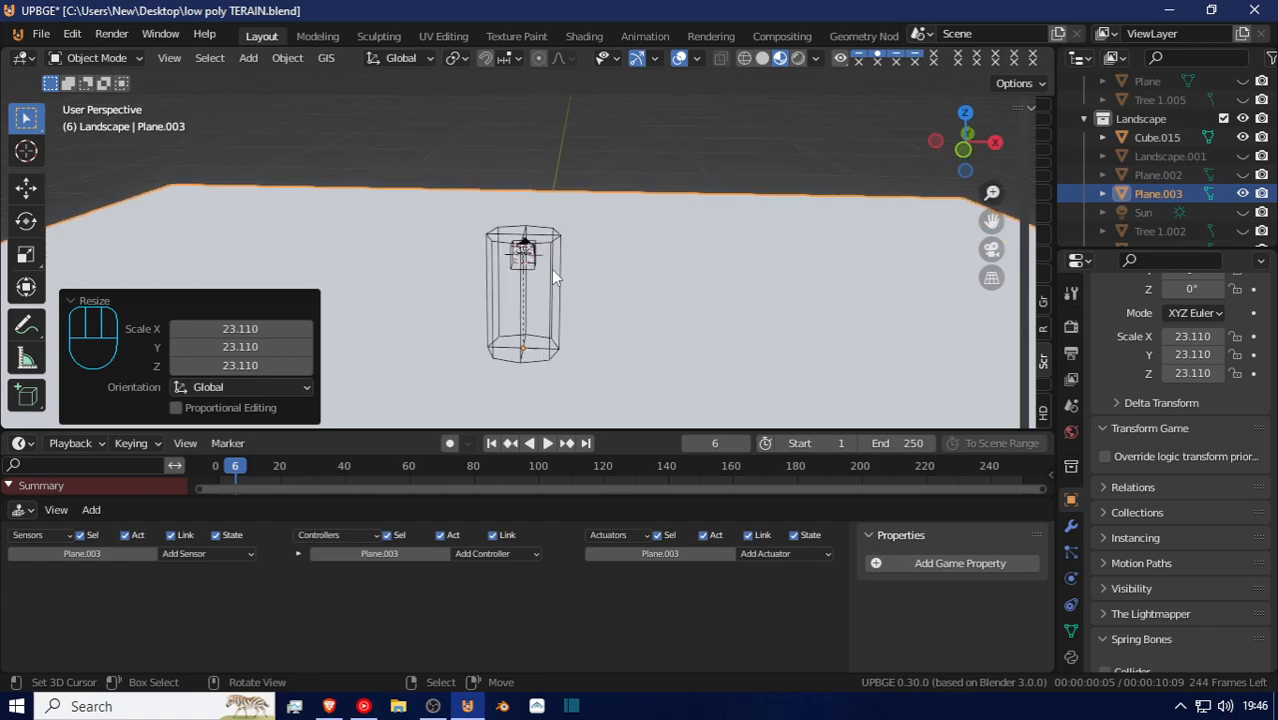
pyautogui.moveTo(551, 269); pyautogui.dragTo(578, 235, button='middle')
pyautogui.scroll(-6, 707, 298)
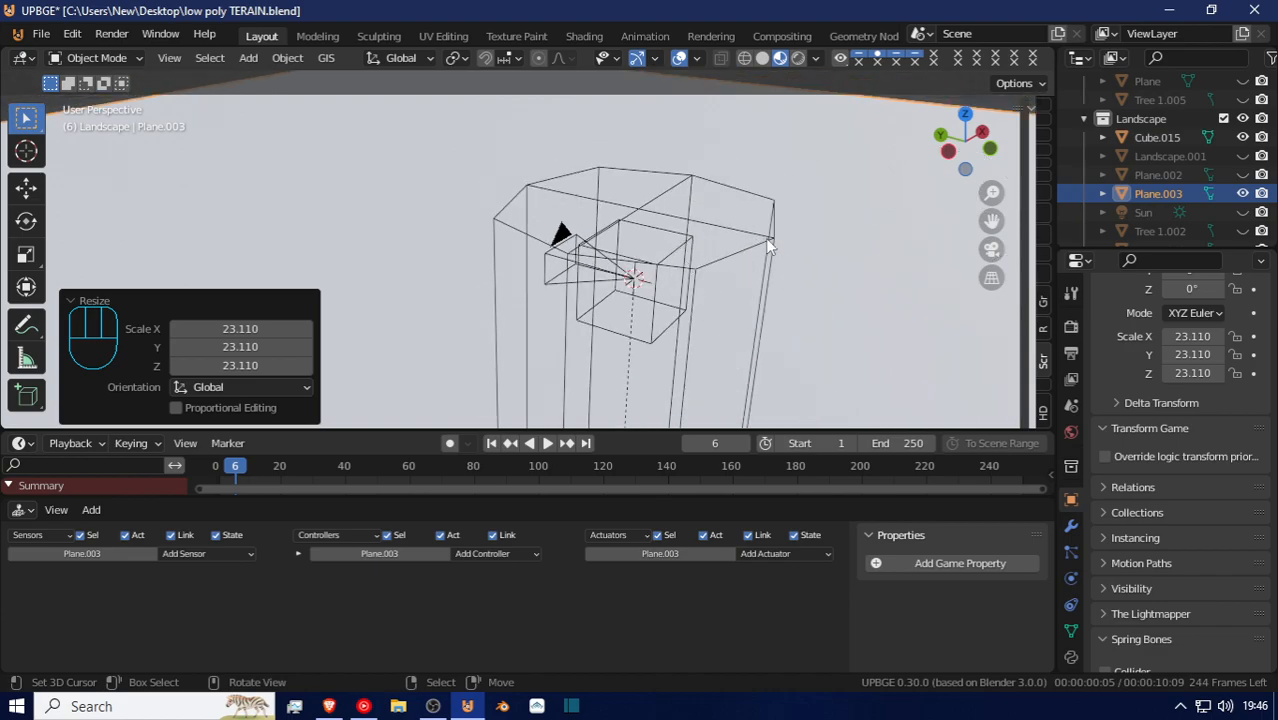
pyautogui.click(768, 246)
pyautogui.click(768, 246)
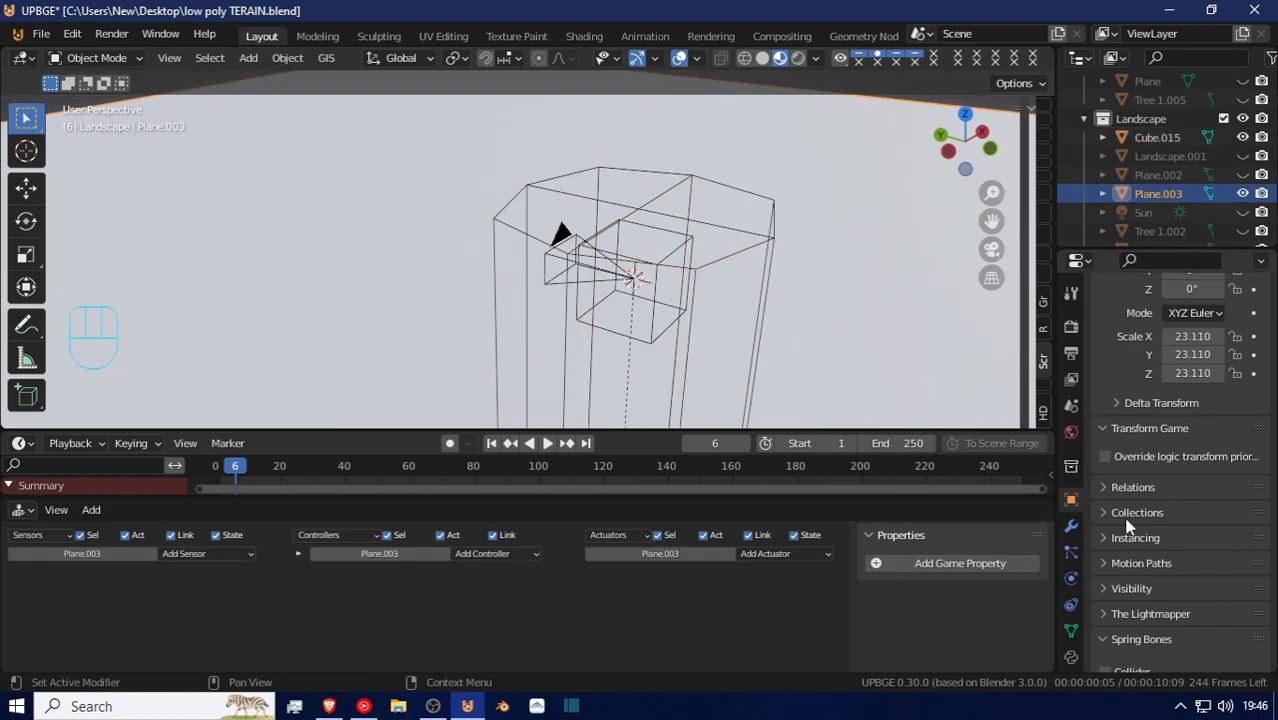
pyautogui.scroll(-6, 1130, 527)
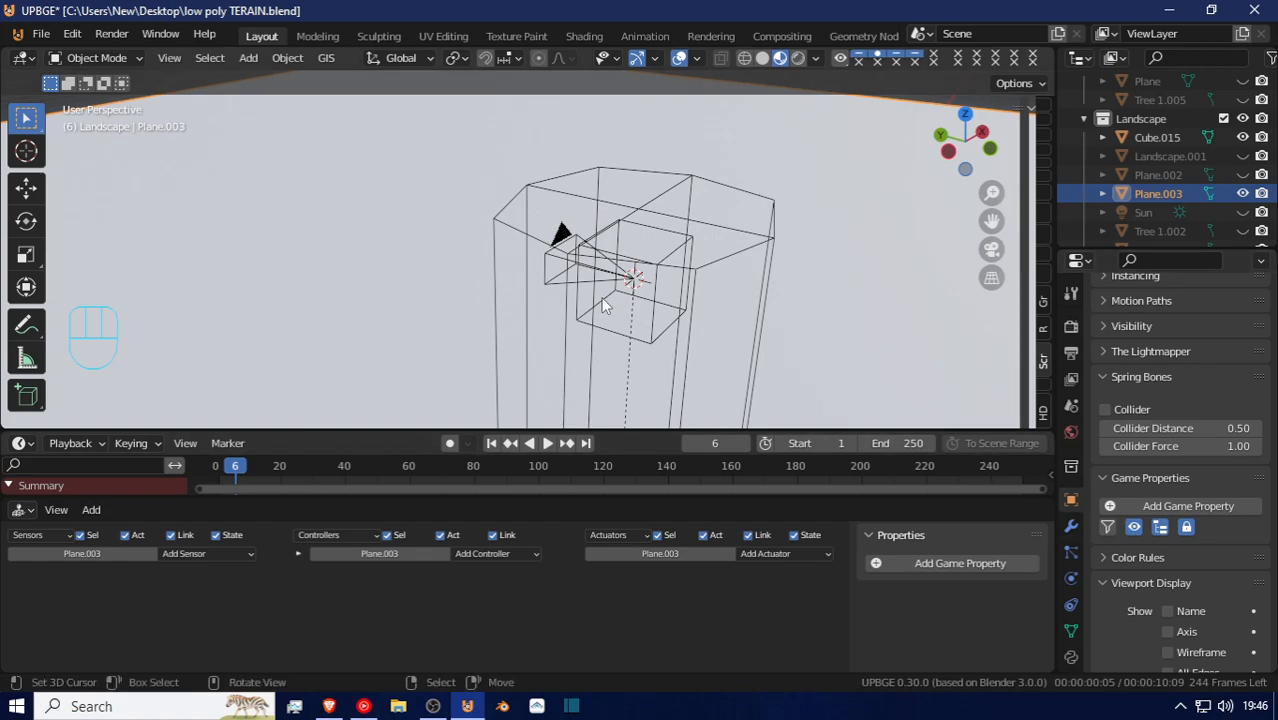
# Add a cube at the 3D cursor and move it along the Y axis clear of the player body
pyautogui.scroll(-3, 547, 292)
pyautogui.moveTo(571, 299); pyautogui.dragTo(622, 302, button='middle')
pyautogui.hotkey('shift', 'a')
pyautogui.moveTo(628, 307)
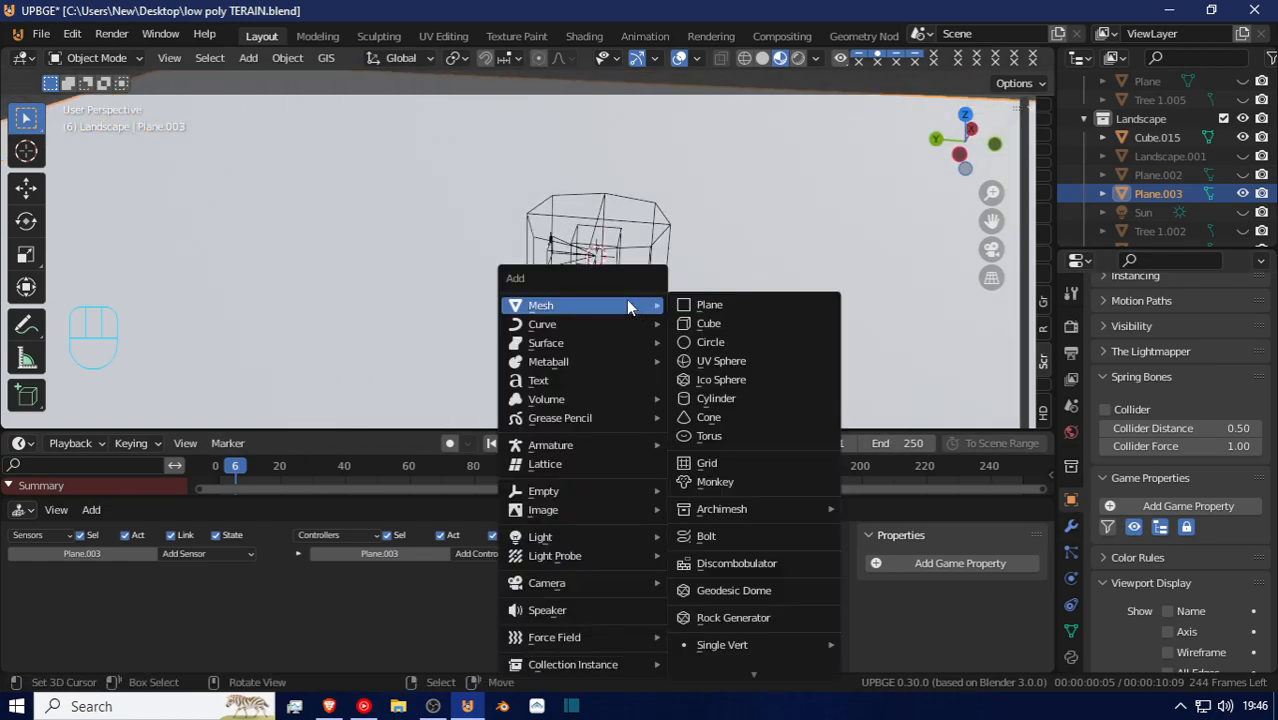
pyautogui.click(756, 325)
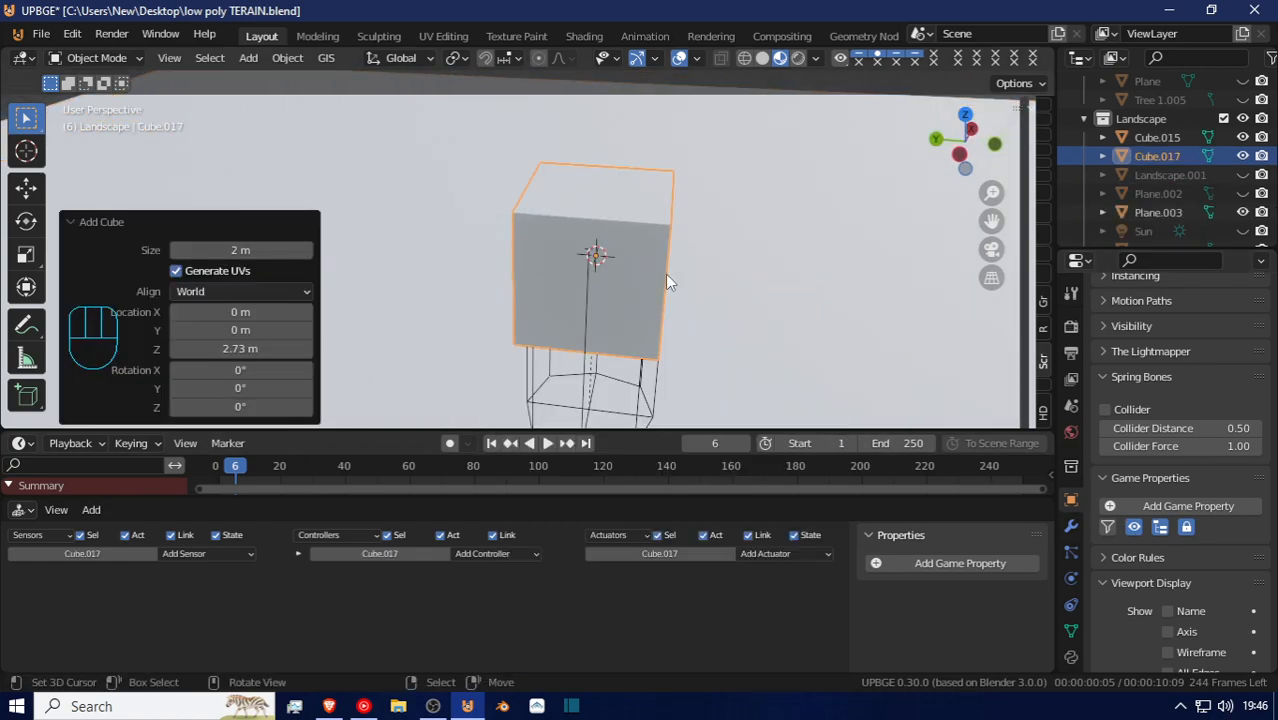
pyautogui.press('g')
pyautogui.press('y')
pyautogui.click(468, 268)
# Parent the new cube to the player body Cube.015 using the Object type
pyautogui.keyDown('shift'); pyautogui.click(538, 205); pyautogui.keyUp('shift')
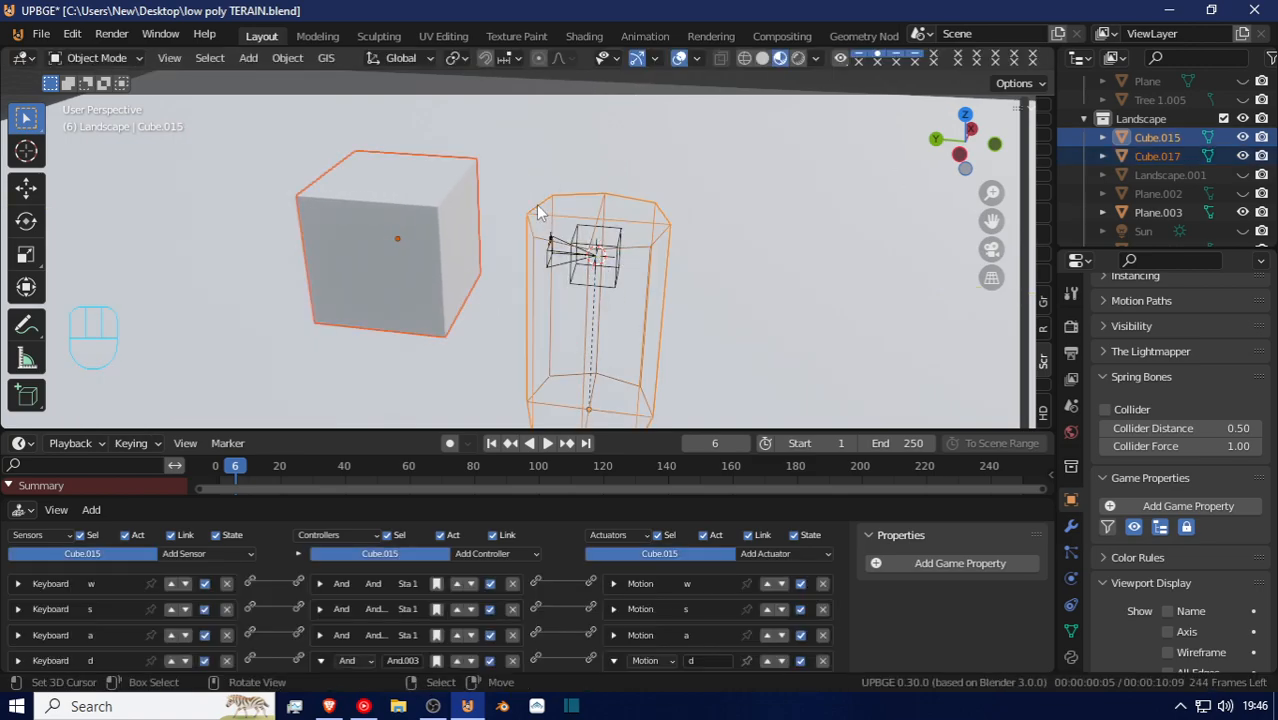
pyautogui.hotkey('ctrl', 'p')
pyautogui.click(538, 206)
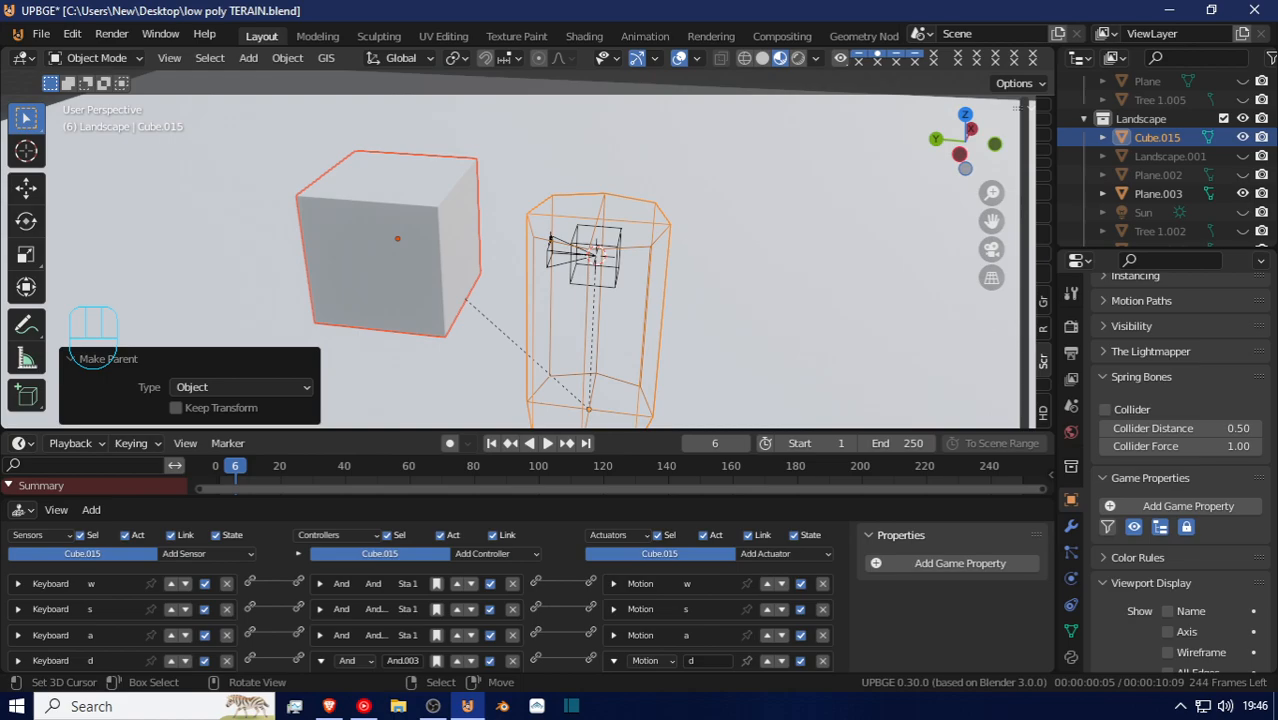
# Test-run the game with forward, backward and sideways movement and stop it
pyautogui.press('p')
pyautogui.press('w')
pyautogui.press('s')
pyautogui.press('w')
pyautogui.press('d')
pyautogui.press('w')
pyautogui.press('s')
pyautogui.press('w')
pyautogui.press('s')
pyautogui.press('Escape')
# Delete the test cube parented to the player body
pyautogui.click(380, 240)
pyautogui.press('x')
pyautogui.click(418, 240)
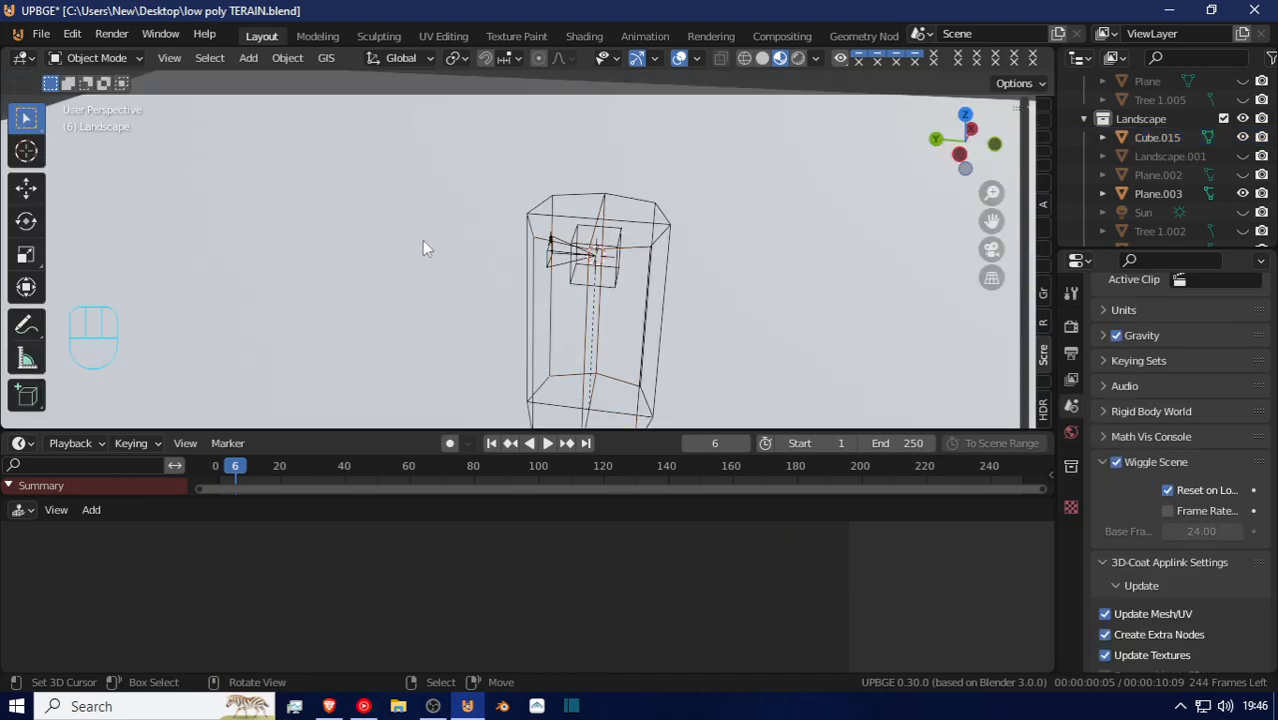
# Set the game physics type of the player body Cube.015 to Character
pyautogui.click(526, 289)
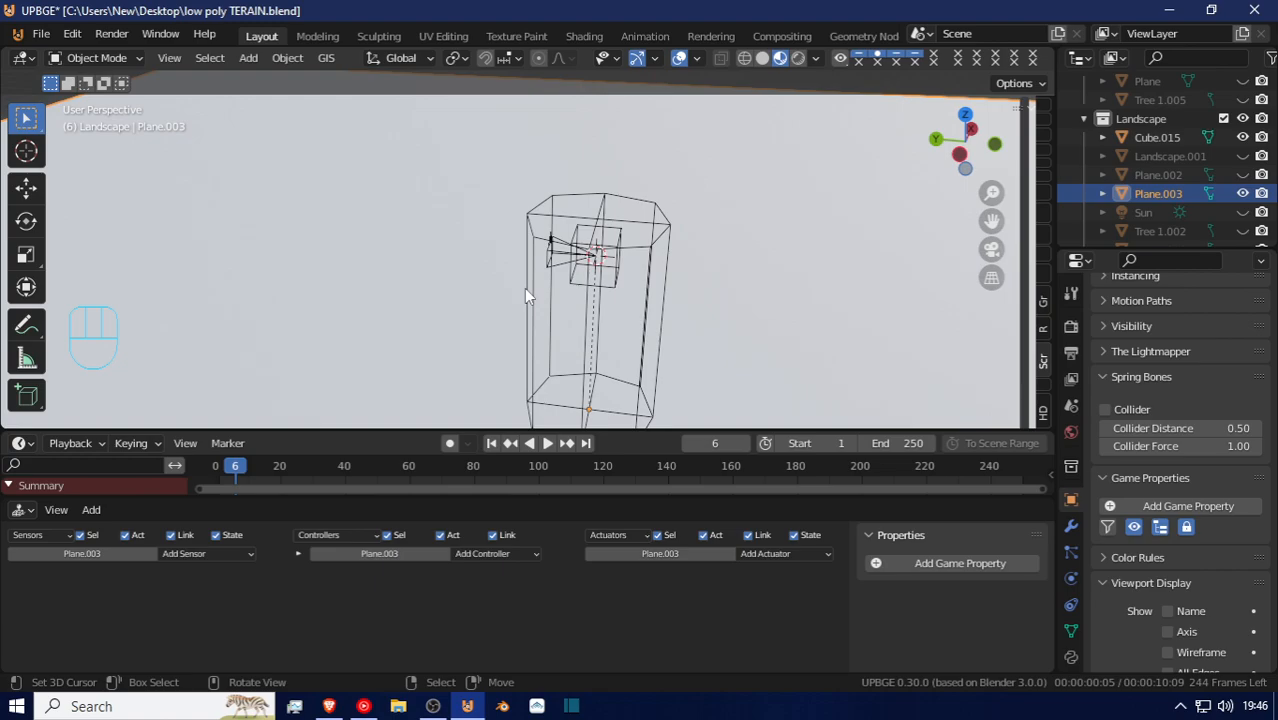
pyautogui.click(654, 239)
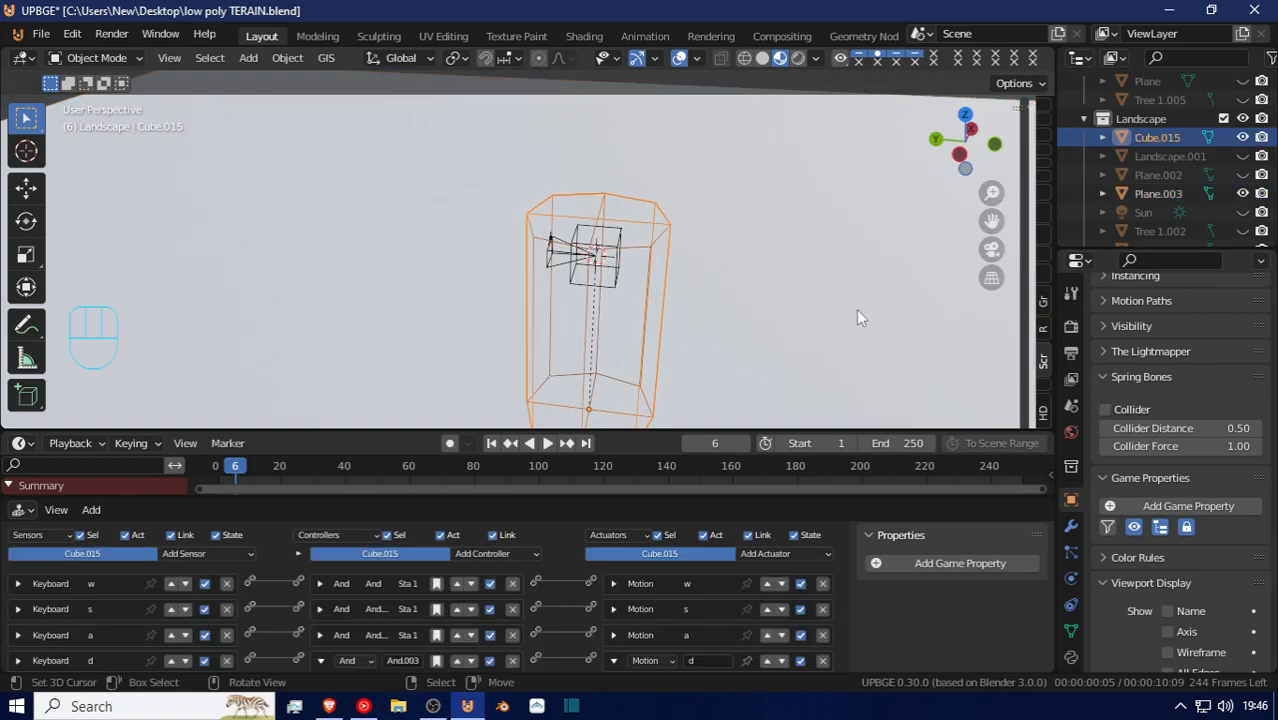
pyautogui.click(1072, 555)
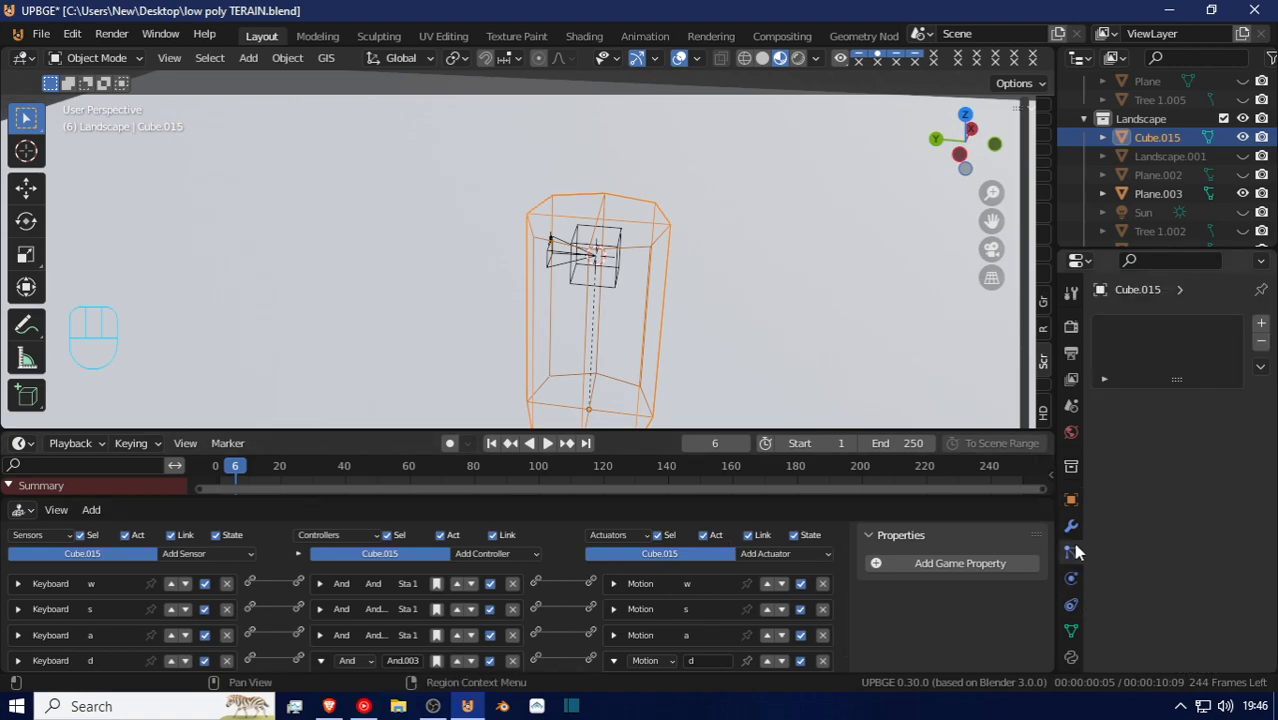
pyautogui.click(1071, 526)
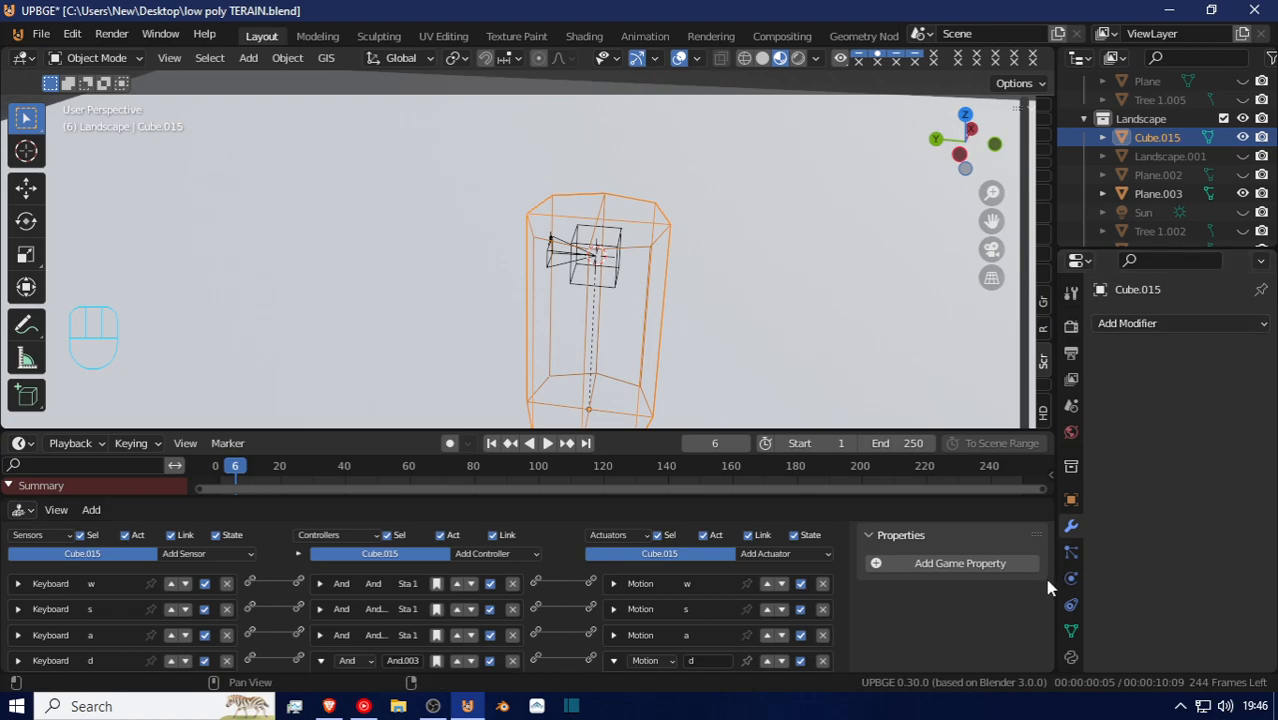
pyautogui.click(1070, 578)
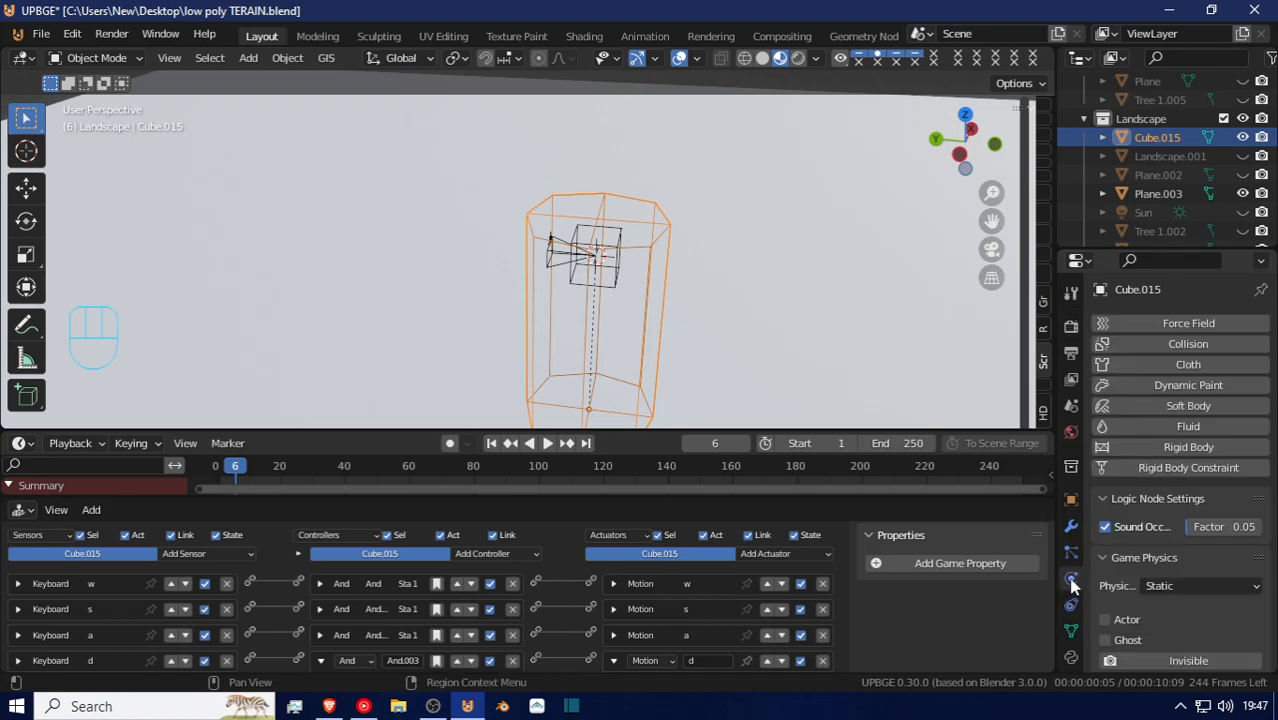
pyautogui.click(1185, 586)
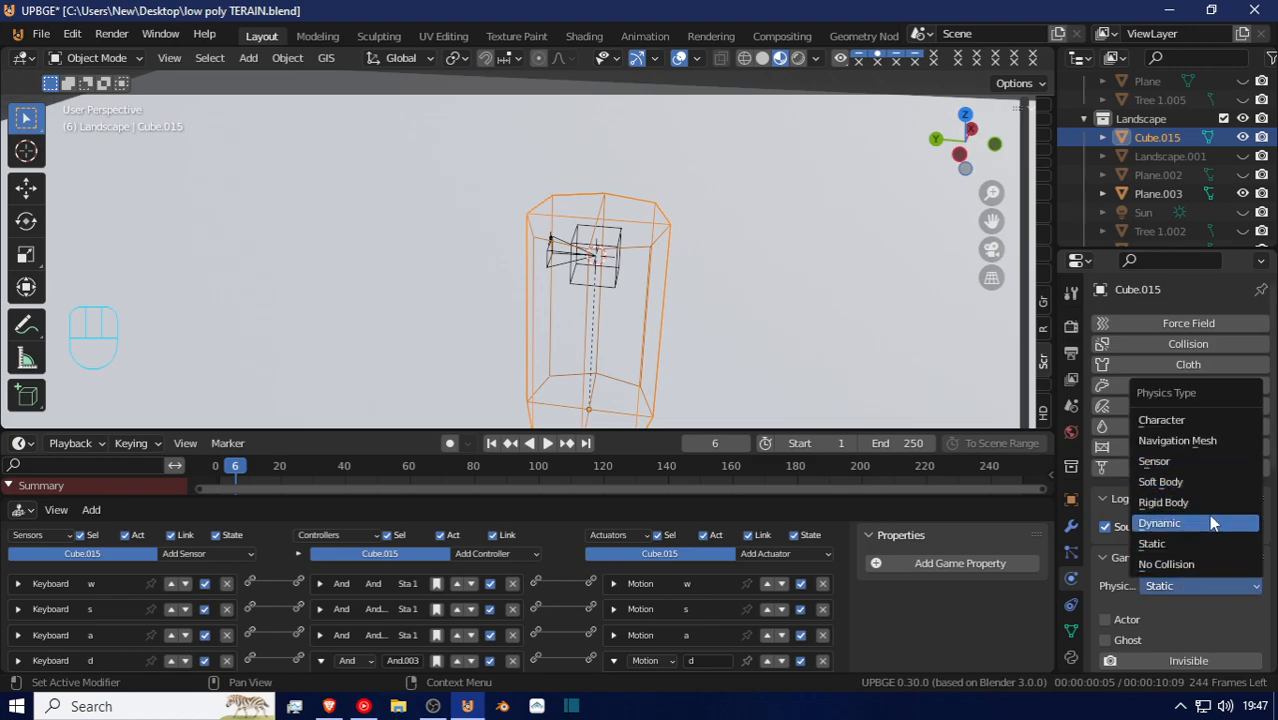
pyautogui.click(1186, 421)
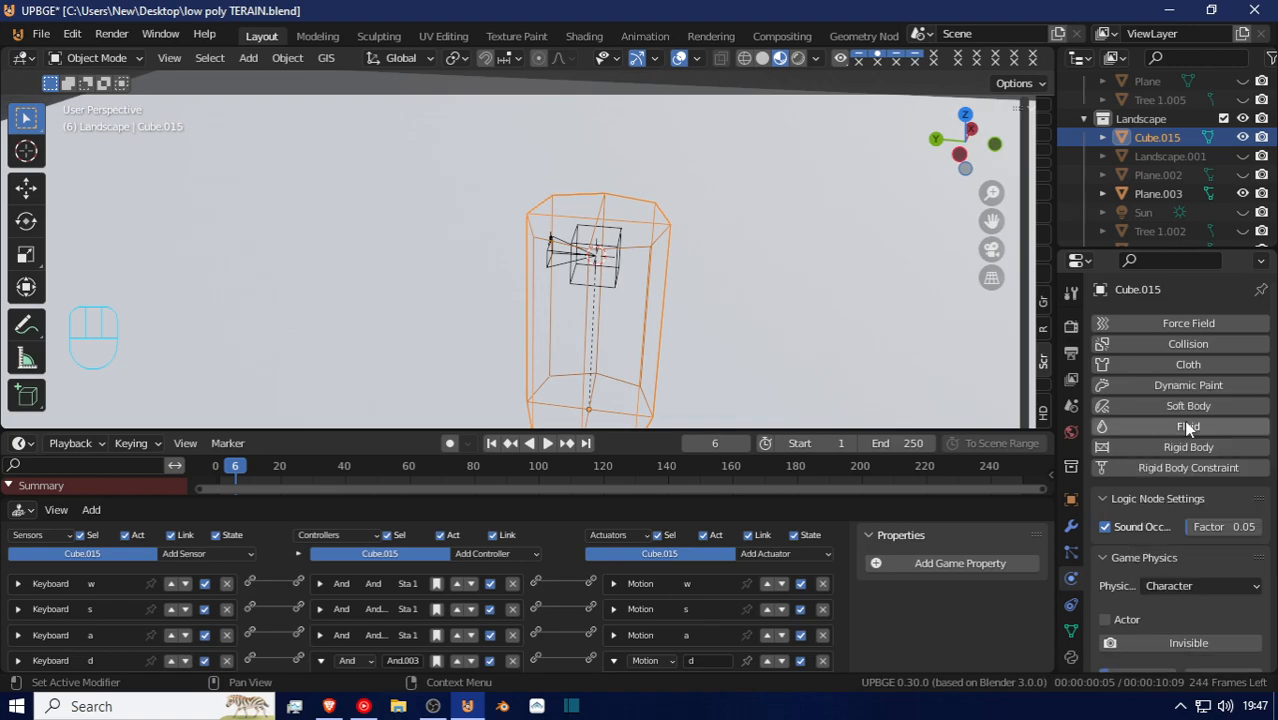
# Enable Collision Bounds with the Convex Hull shape for the player body and turn on Actor
pyautogui.scroll(-5, 1162, 600)
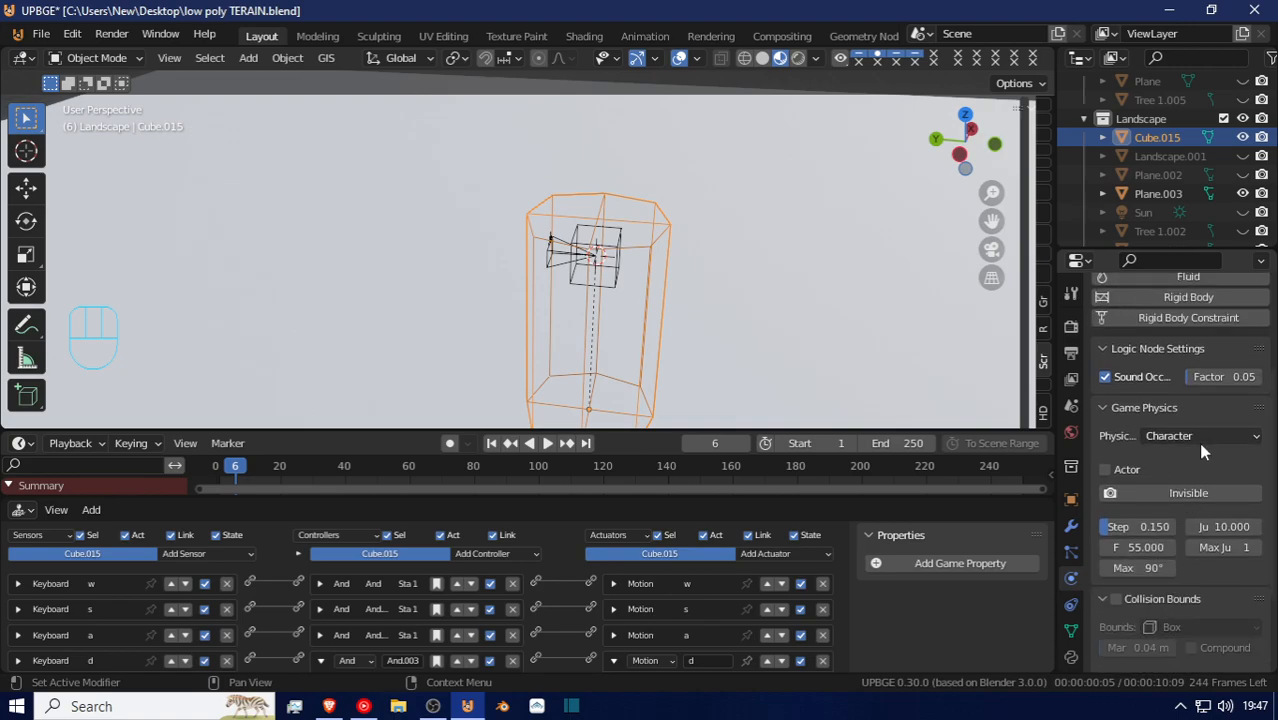
pyautogui.scroll(-3, 1198, 442)
pyautogui.click(1116, 483)
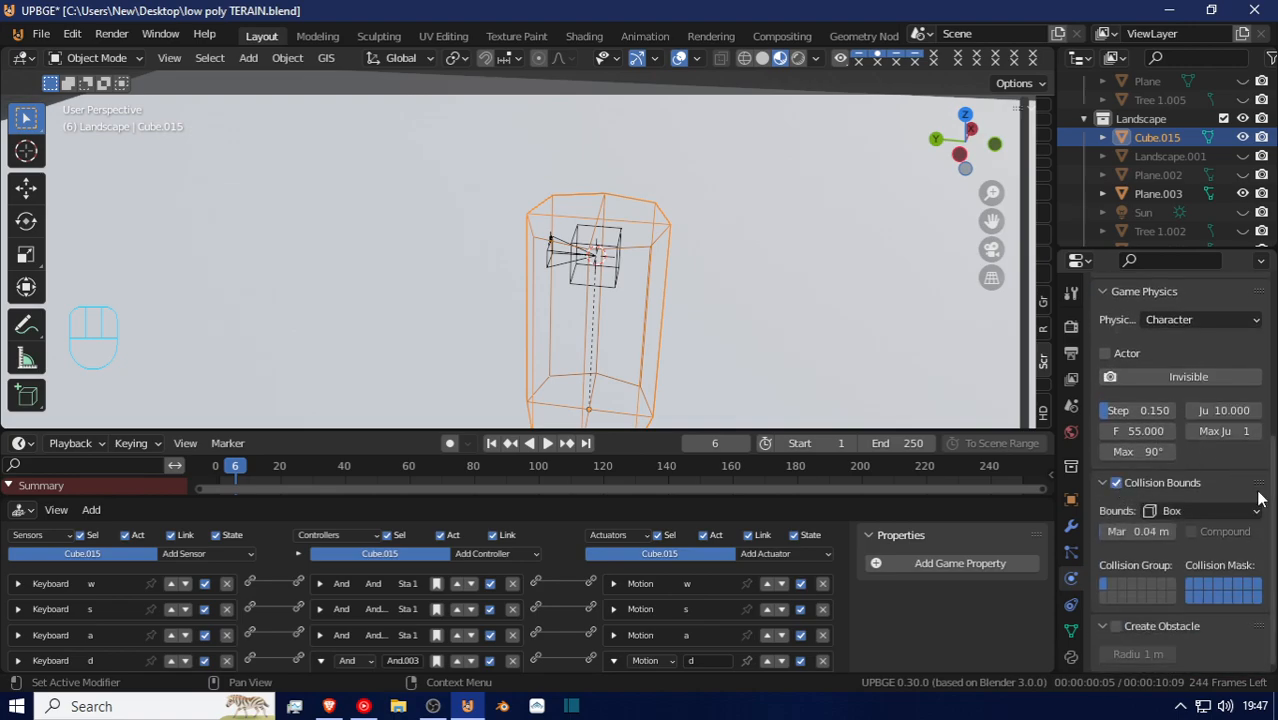
pyautogui.click(1231, 511)
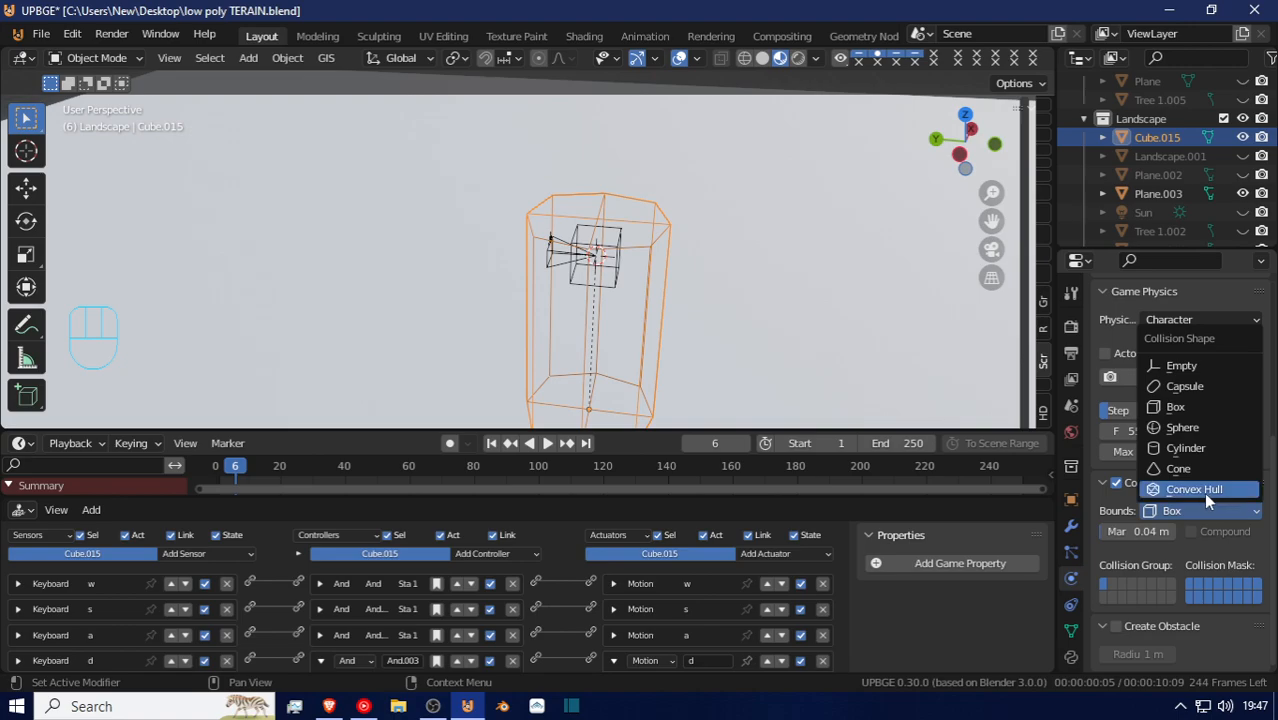
pyautogui.click(1200, 489)
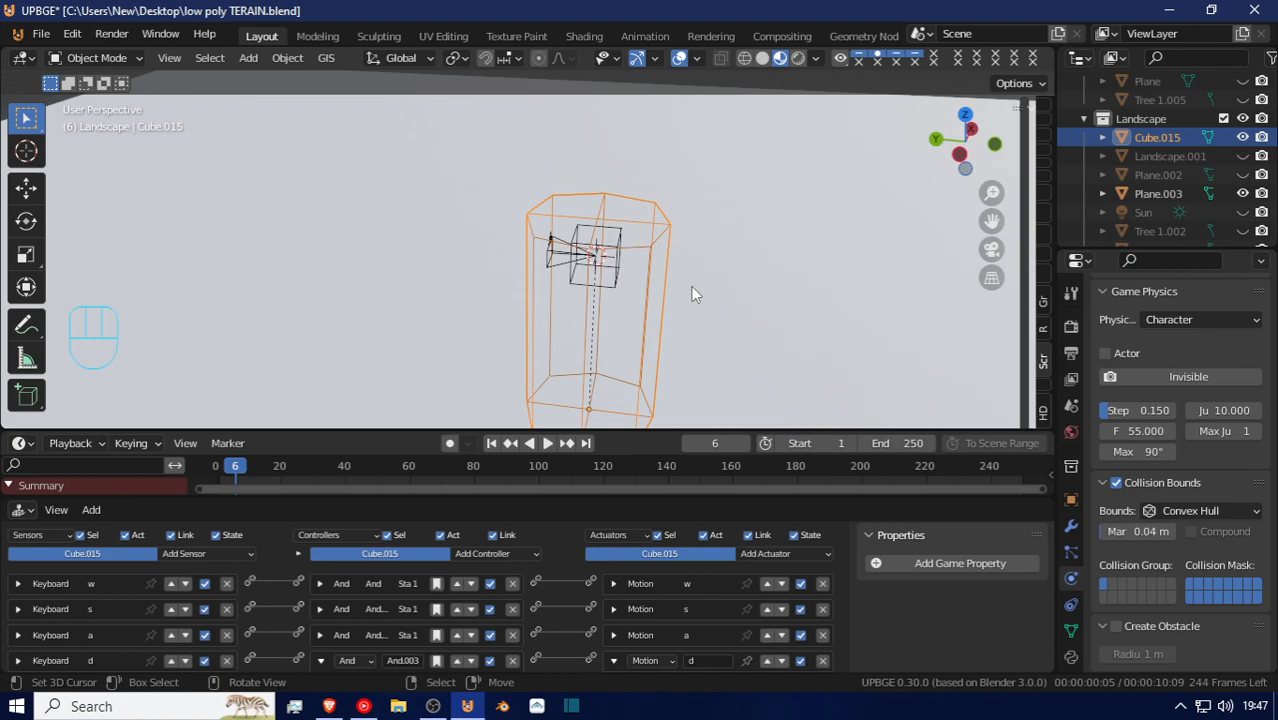
pyautogui.click(1108, 356)
# Raise the player body about 0.27 m along the Z axis and briefly test-run the game
pyautogui.press('g')
pyautogui.press('z')
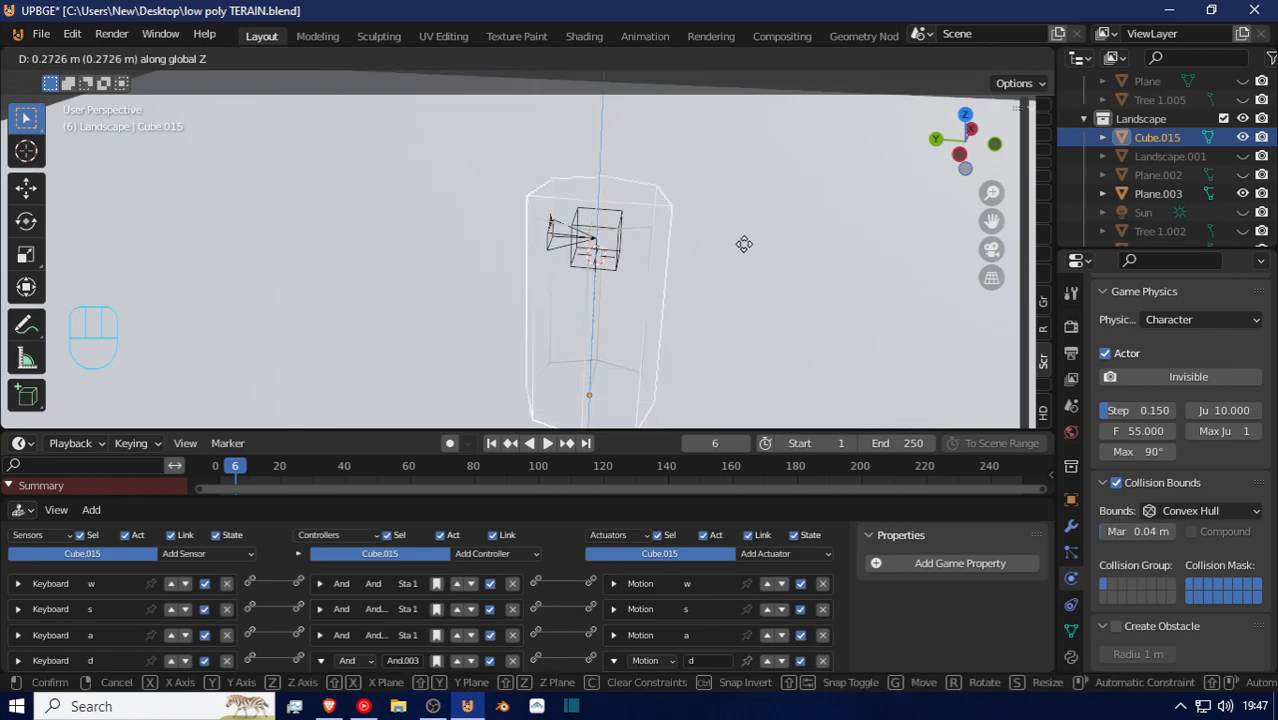
pyautogui.click(744, 252)
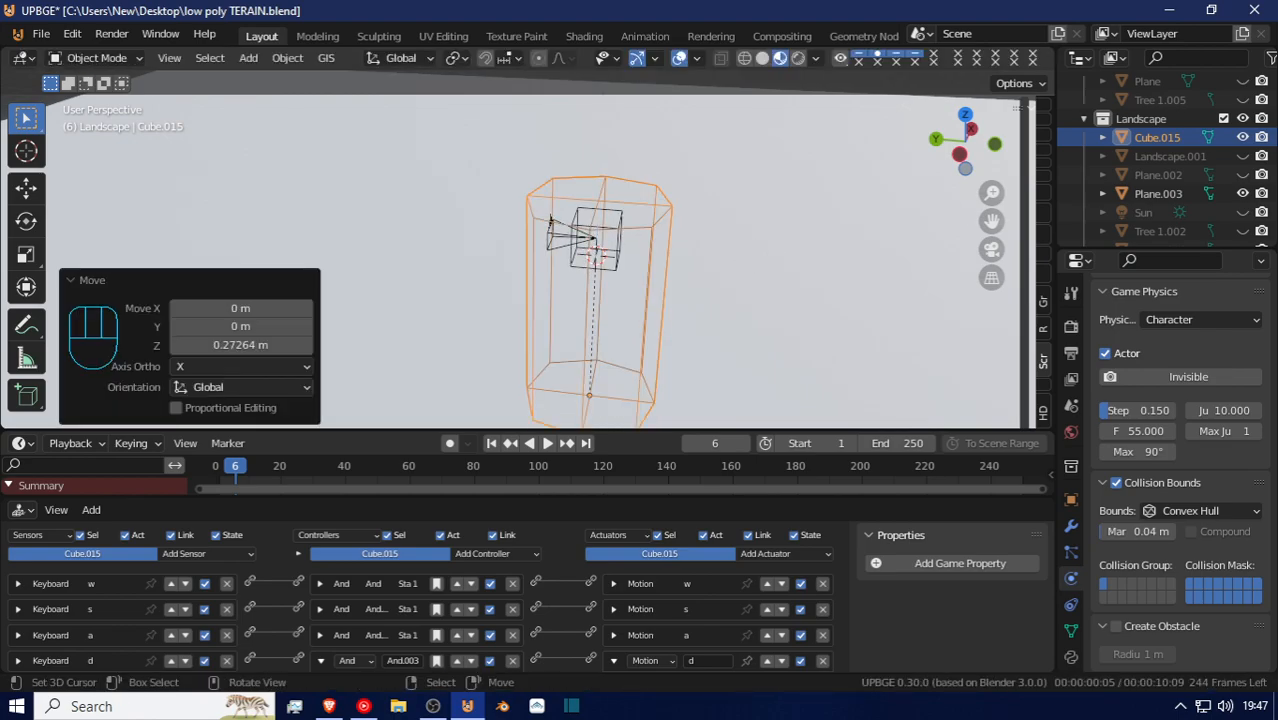
pyautogui.press('p')
pyautogui.press('Escape')
# Set the game physics type of the small cube inside the player body to No Collision
pyautogui.moveTo(745, 235); pyautogui.dragTo(627, 287, button='middle')
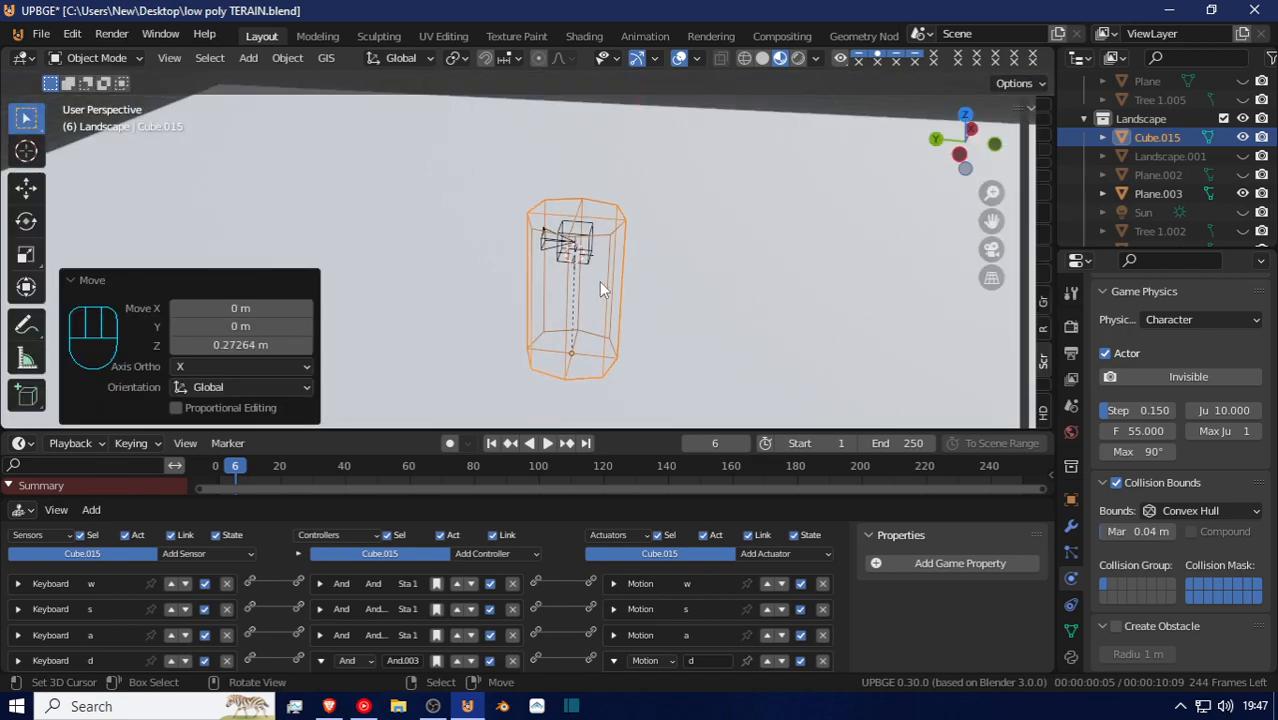
pyautogui.click(563, 251)
pyautogui.click(563, 251)
pyautogui.click(563, 251)
pyautogui.press('g')
pyautogui.rightClick(608, 229)
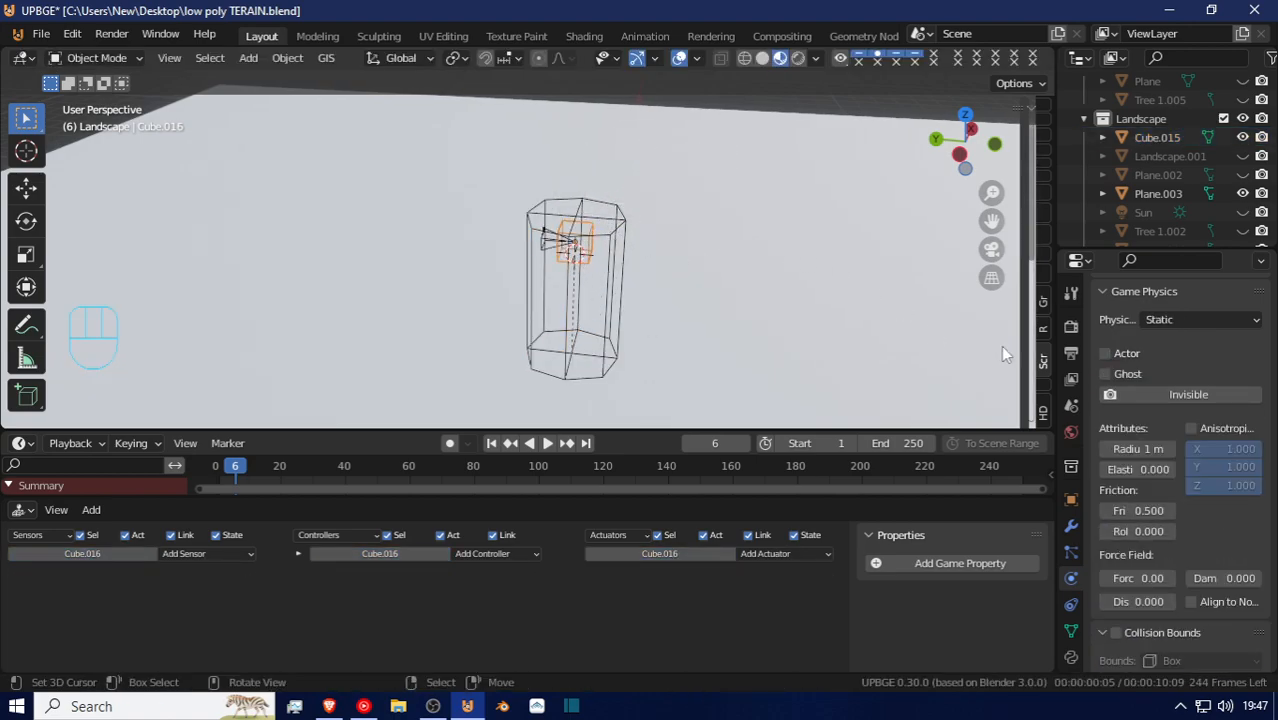
pyautogui.click(1204, 320)
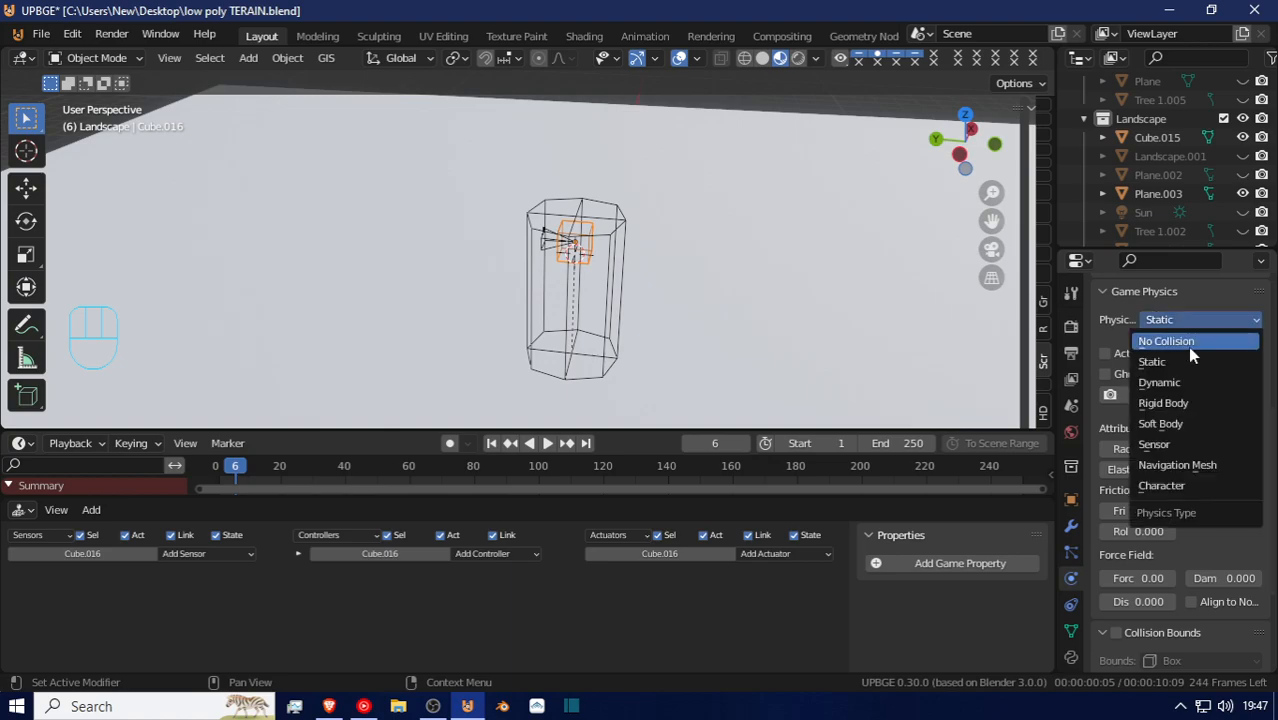
pyautogui.click(1200, 342)
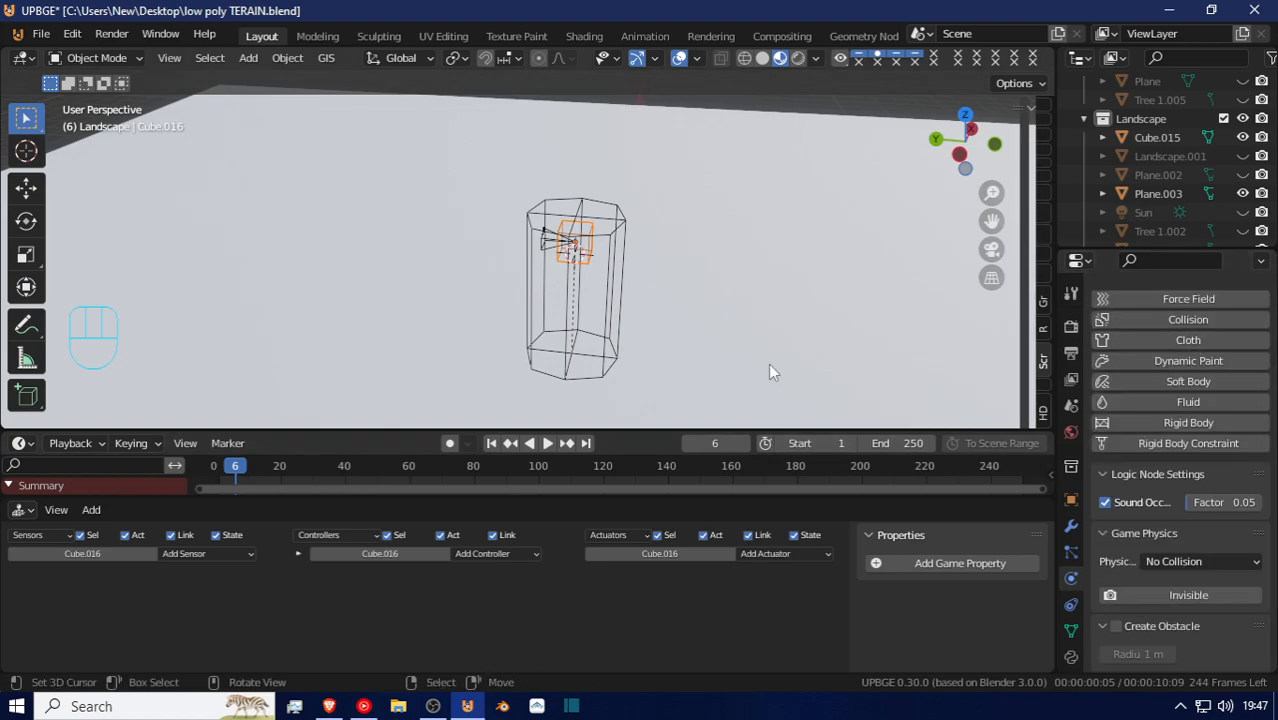
# Set the viewport display of the player body Cube.015 to Solid
pyautogui.click(600, 362)
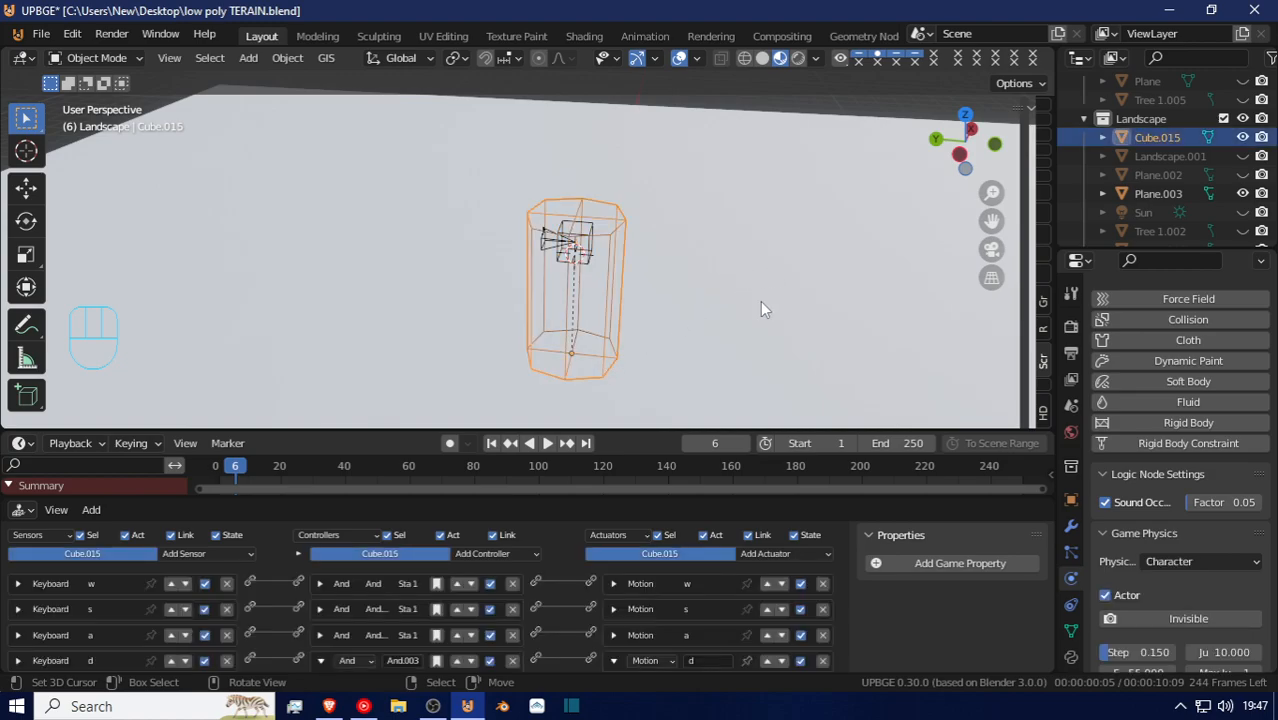
pyautogui.click(1071, 499)
pyautogui.scroll(-10, 1172, 535)
pyautogui.scroll(-8, 1183, 565)
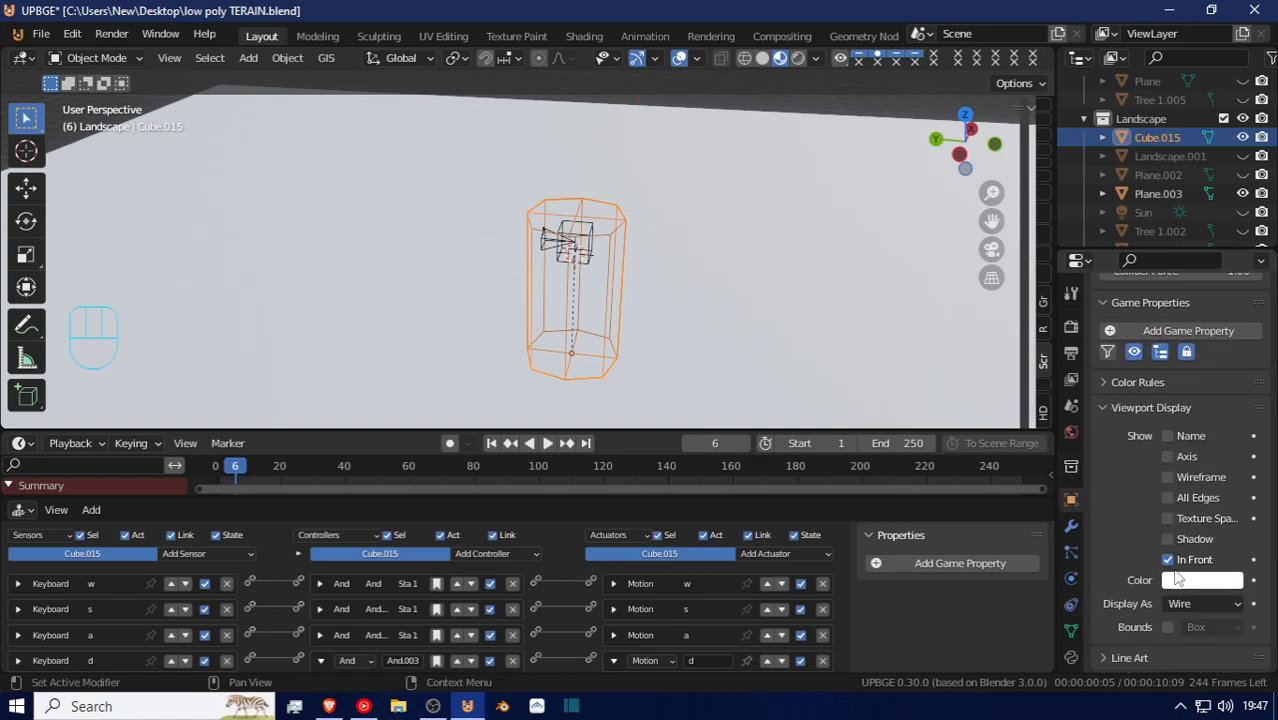
pyautogui.click(1180, 604)
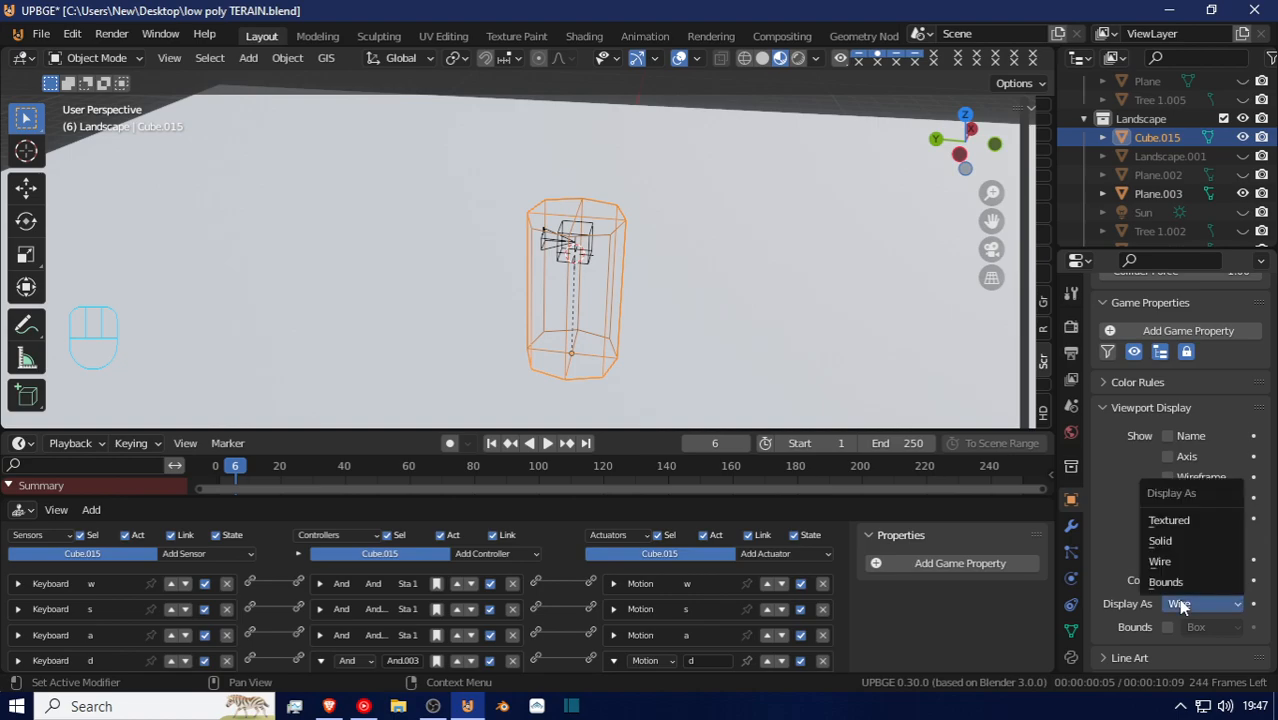
pyautogui.click(1162, 540)
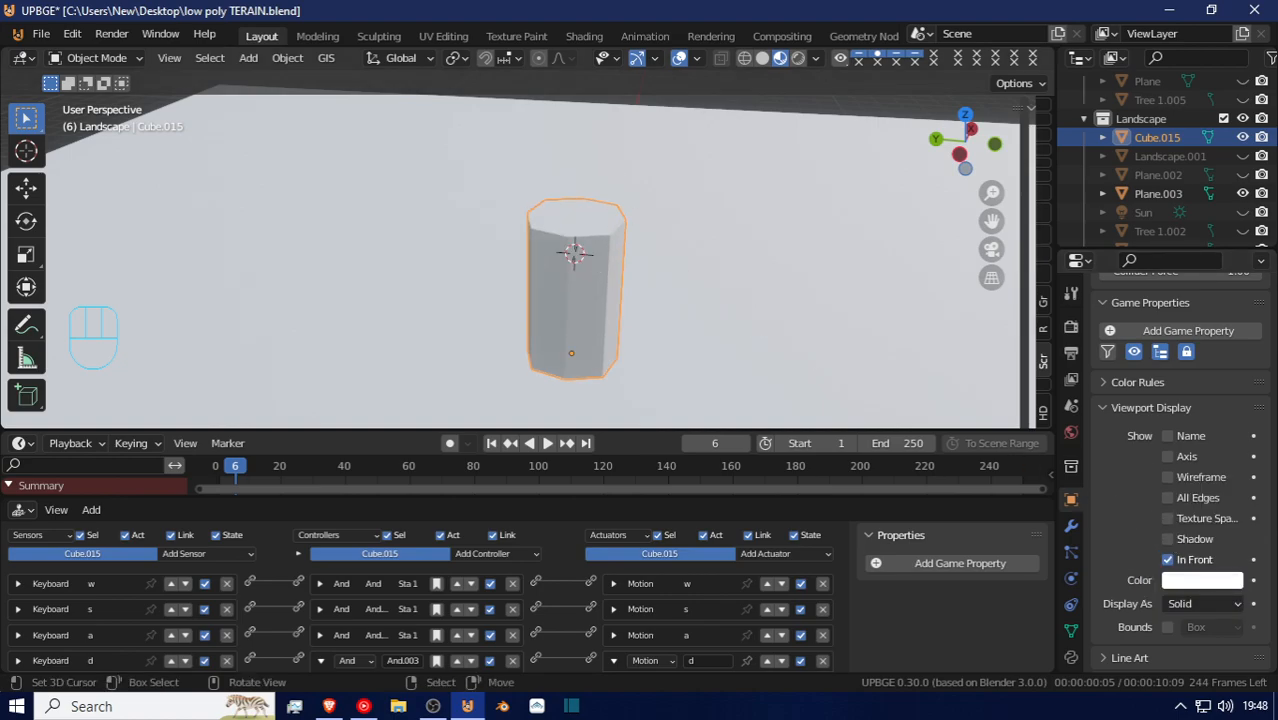
# Test-run the game, moving the solid player body repeatedly forward, backward and sideways, and stop it
pyautogui.press('p')
pyautogui.press('a')
pyautogui.press('w')
pyautogui.press('s')
pyautogui.press('w')
pyautogui.press('s')
pyautogui.press('a')
pyautogui.press('w')
pyautogui.press('s')
pyautogui.press('w')
pyautogui.press('s')
pyautogui.press('w')
pyautogui.press('s')
pyautogui.press('d')
pyautogui.press('w')
pyautogui.press('s')
pyautogui.press('a')
pyautogui.press('w')
pyautogui.press('s')
pyautogui.press('w')
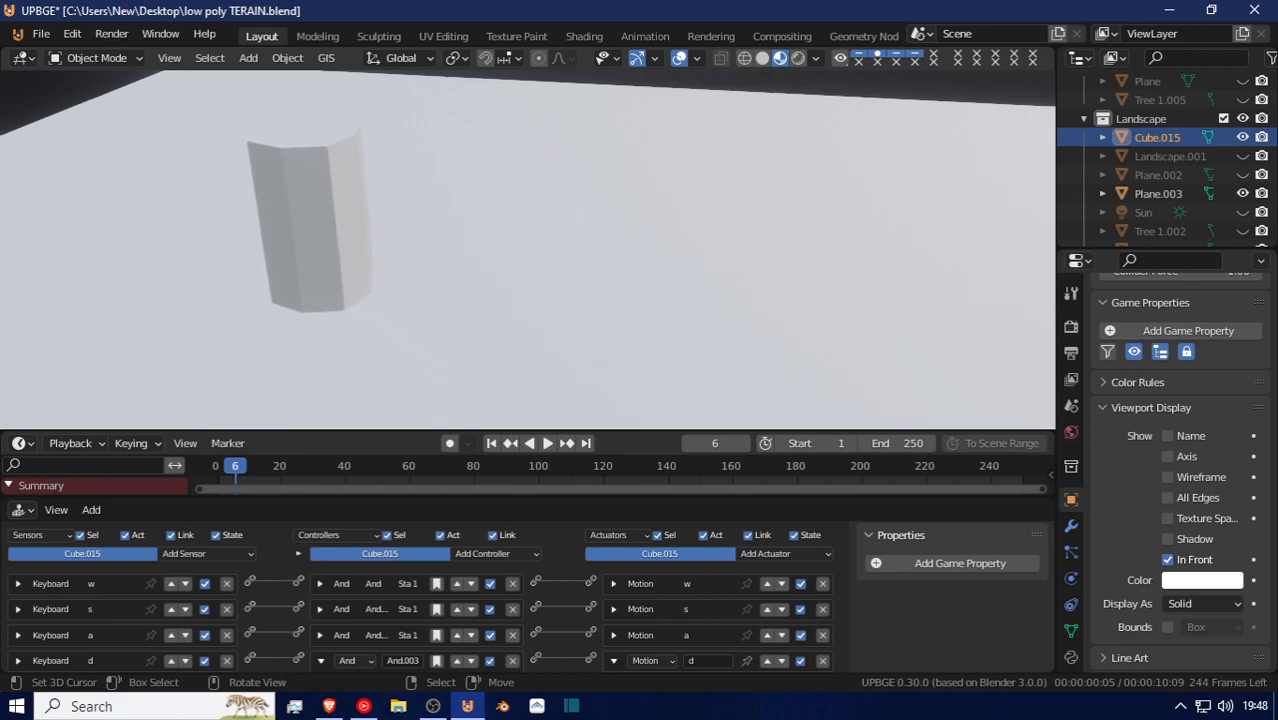
pyautogui.press('s')
pyautogui.press('Escape')
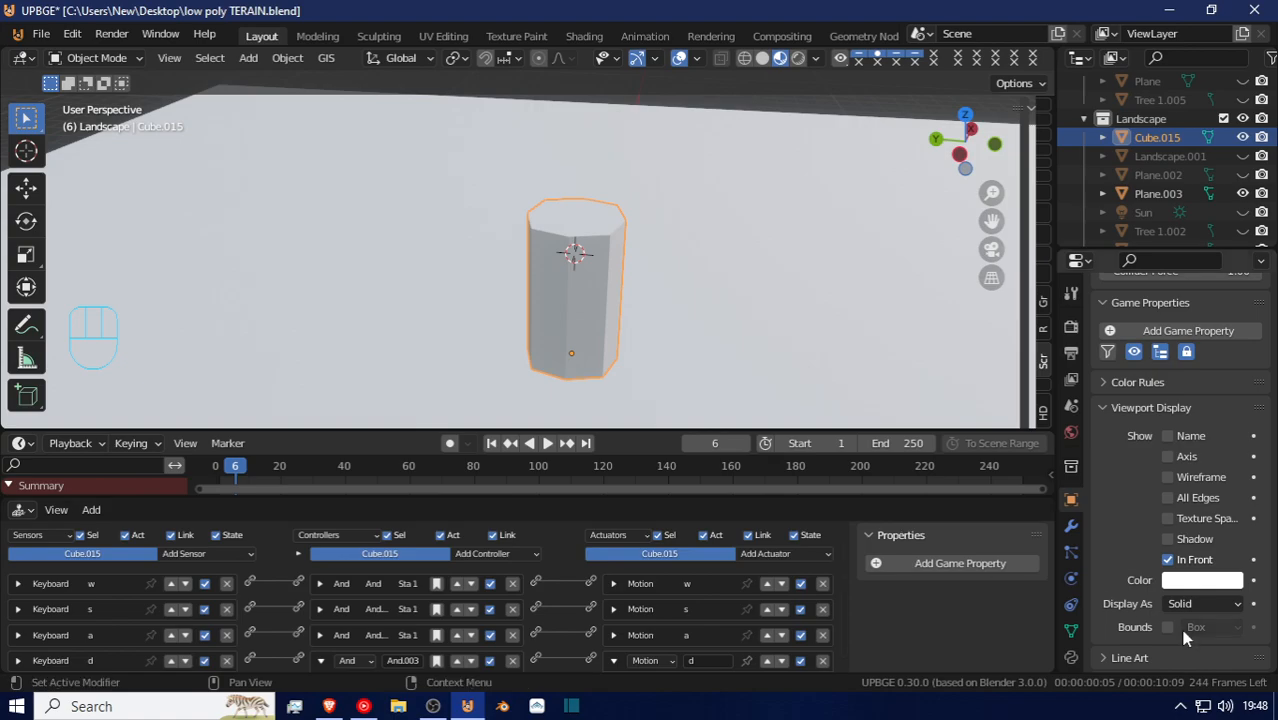
# Turn off In Front for the player body and display it as Wire
pyautogui.click(1170, 561)
pyautogui.click(1193, 602)
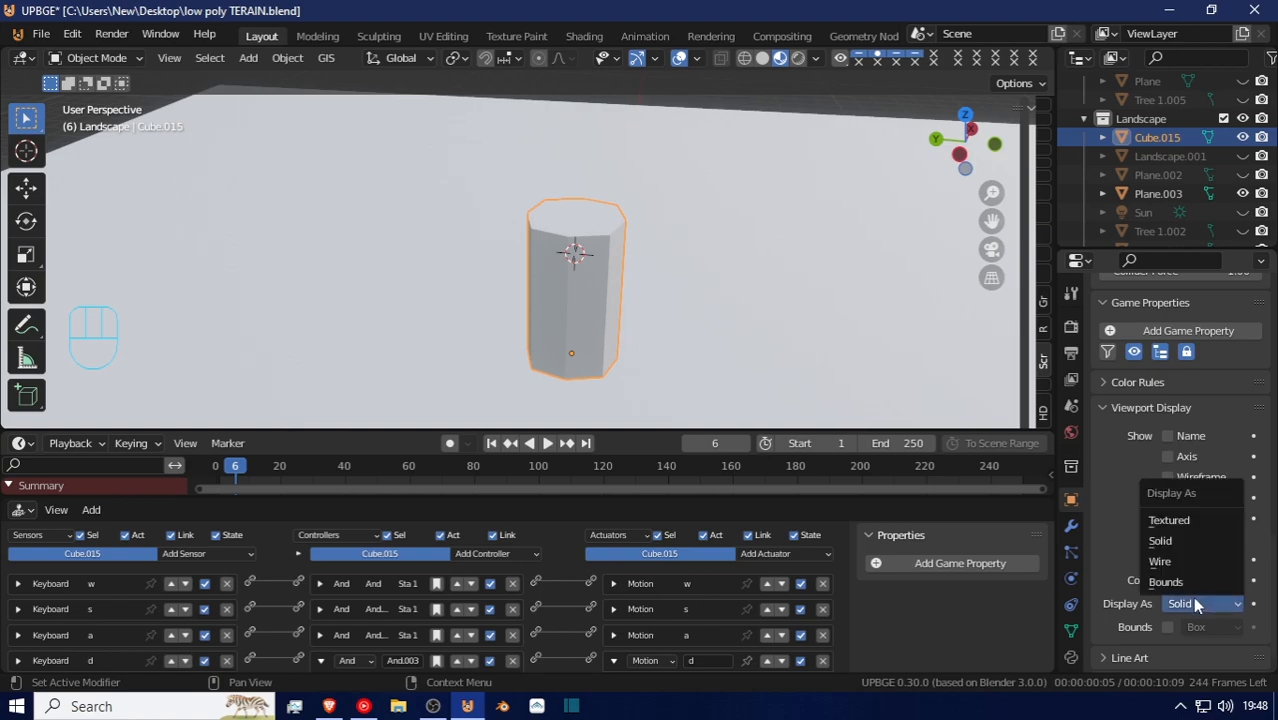
pyautogui.click(1189, 563)
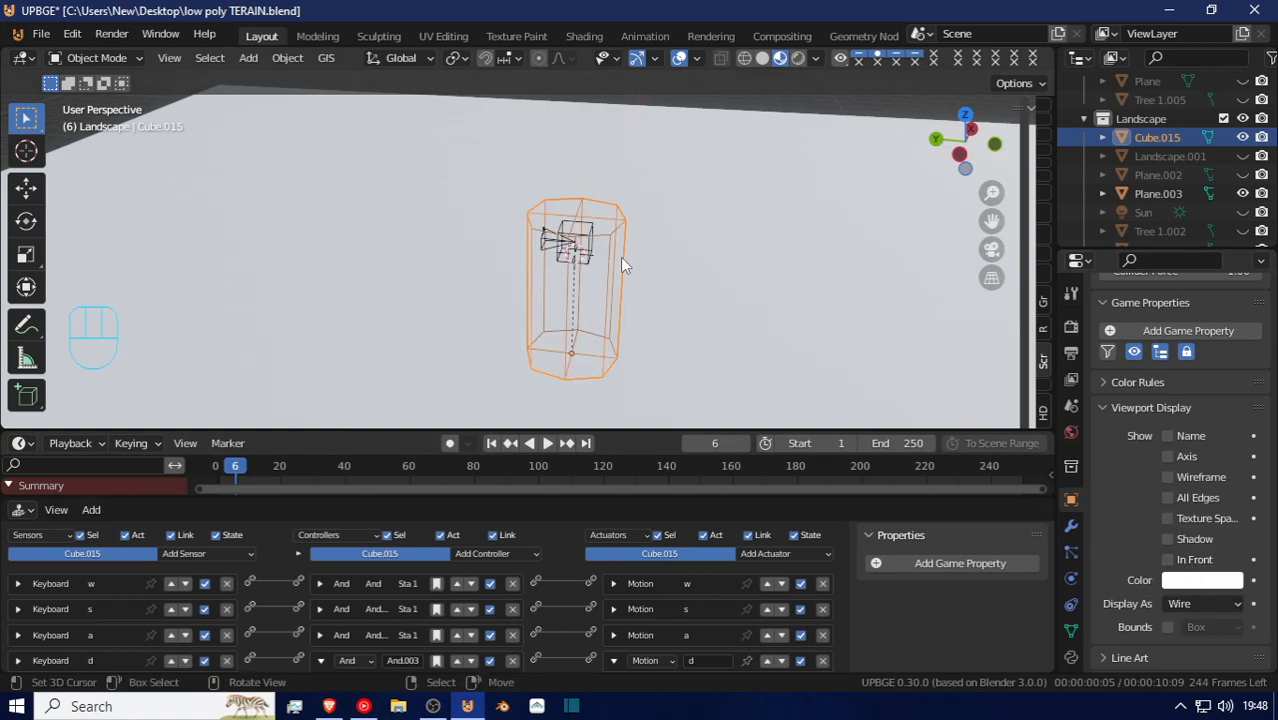
# Enlarge the timeline area and set the current frame to 0
pyautogui.hotkey('shift', '`')
pyautogui.press('s')
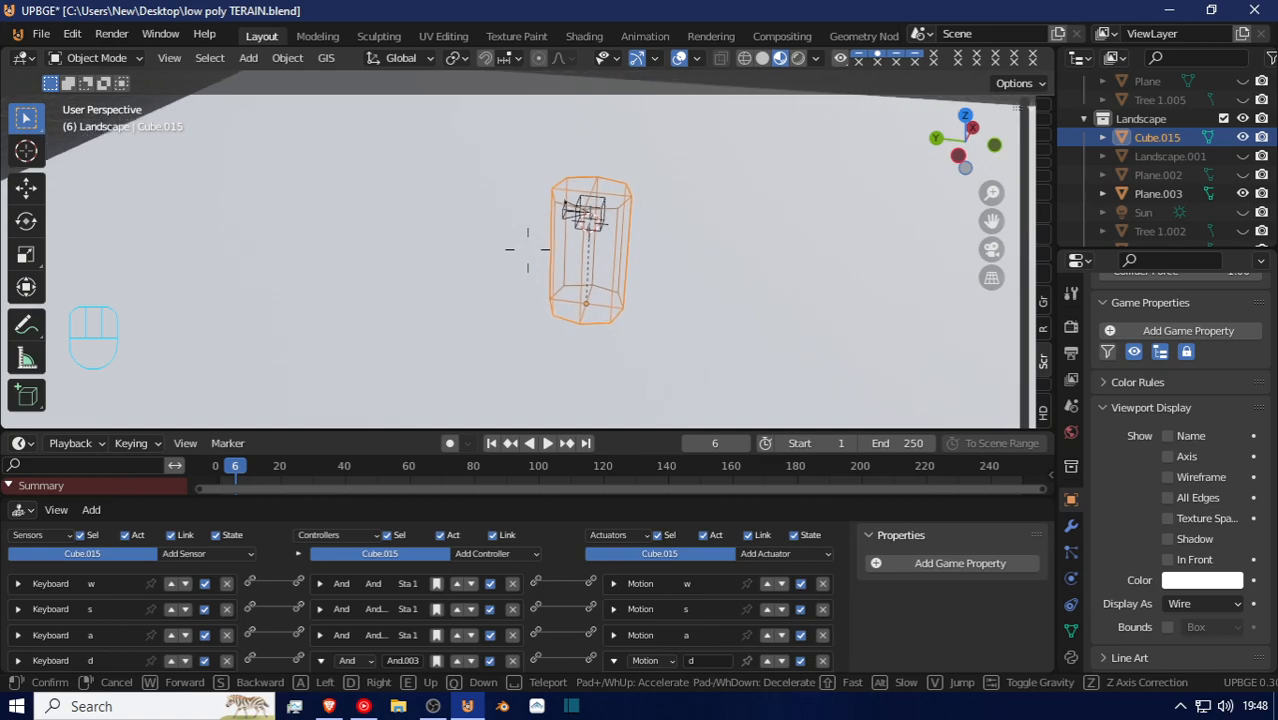
pyautogui.click(527, 250)
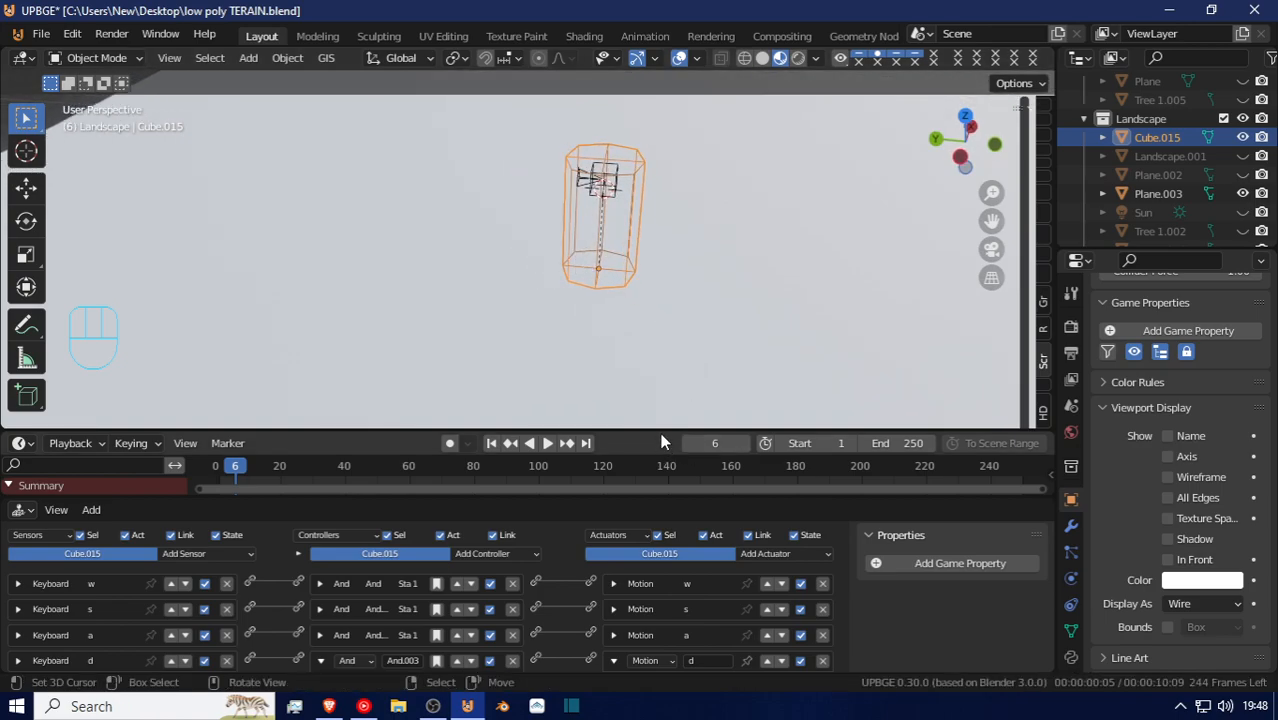
pyautogui.moveTo(654, 432); pyautogui.dragTo(655, 284)
pyautogui.moveTo(226, 367); pyautogui.dragTo(181, 376)
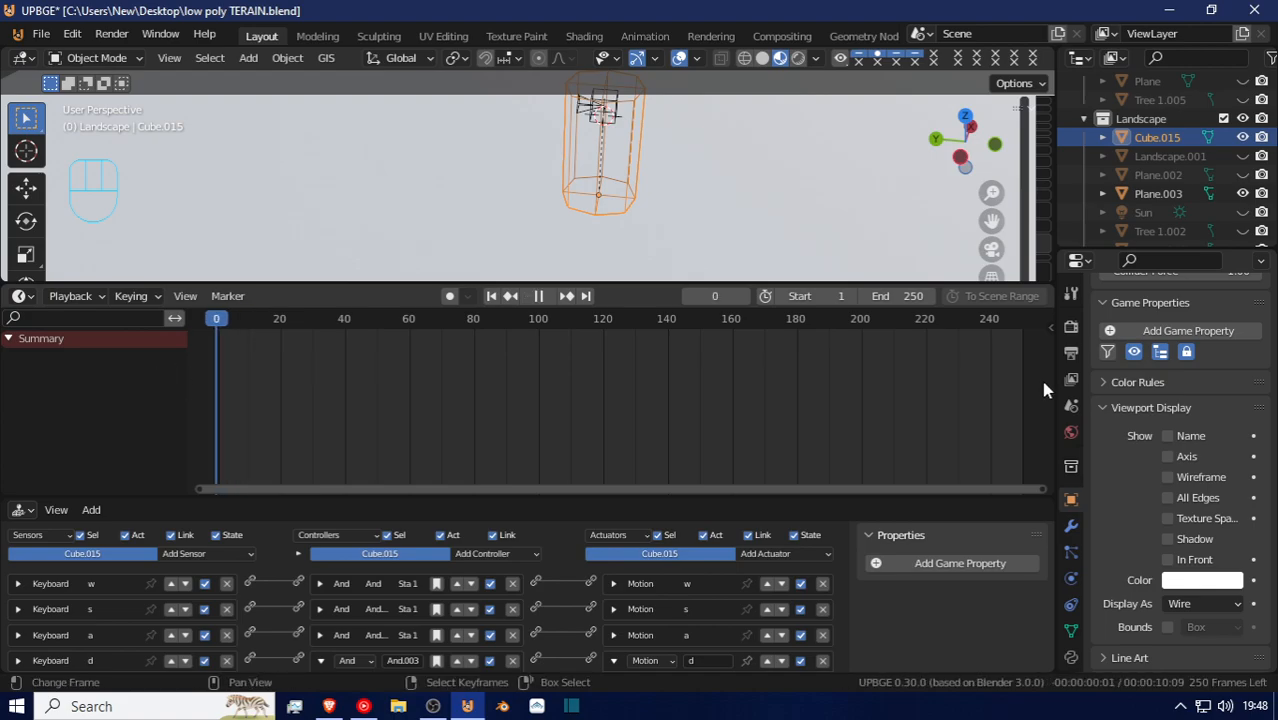
# Check the timeline's keying options and set the playback sync mode to Frame Dropping
pyautogui.click(131, 296)
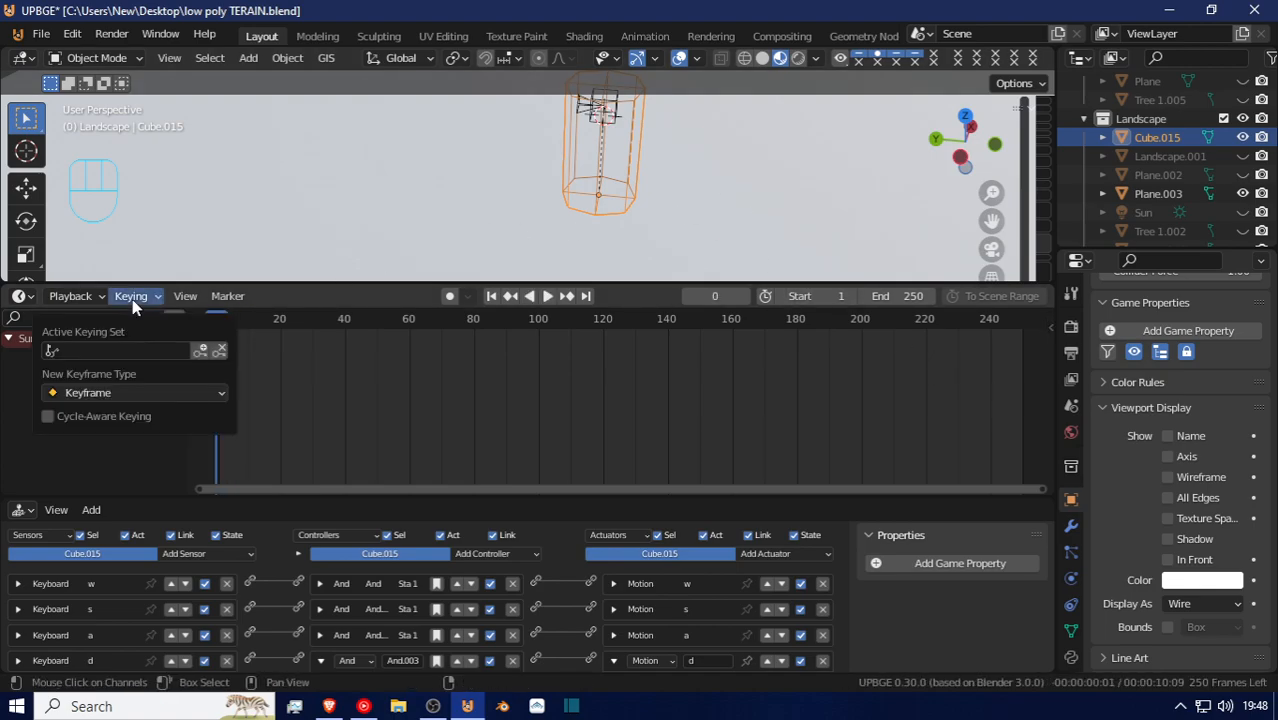
pyautogui.click(133, 352)
pyautogui.click(112, 437)
pyautogui.moveTo(92, 298)
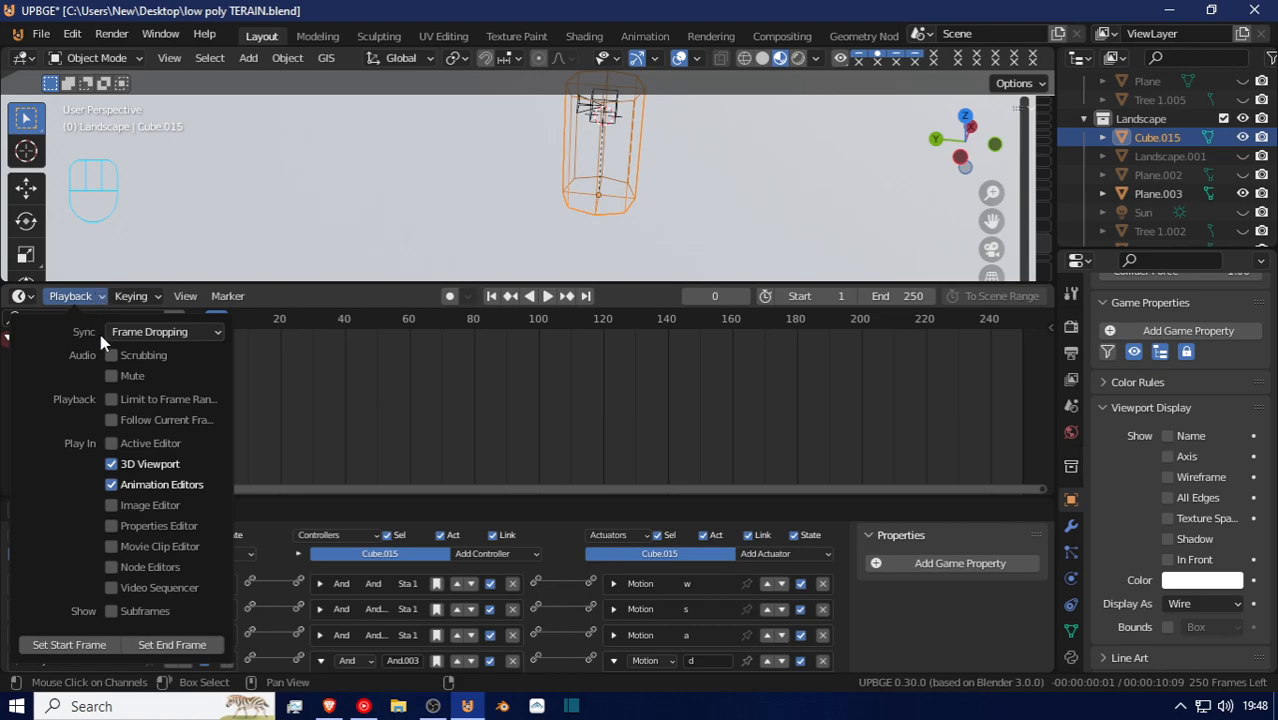
pyautogui.click(153, 334)
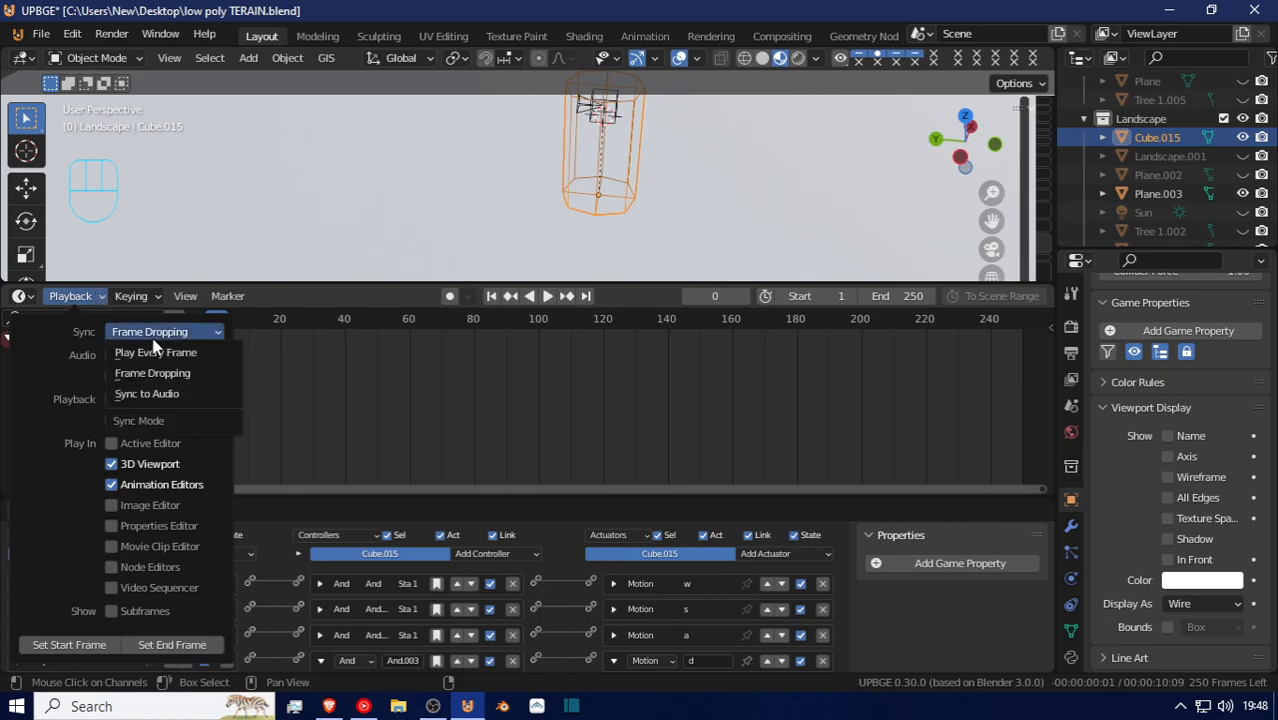
pyautogui.click(182, 375)
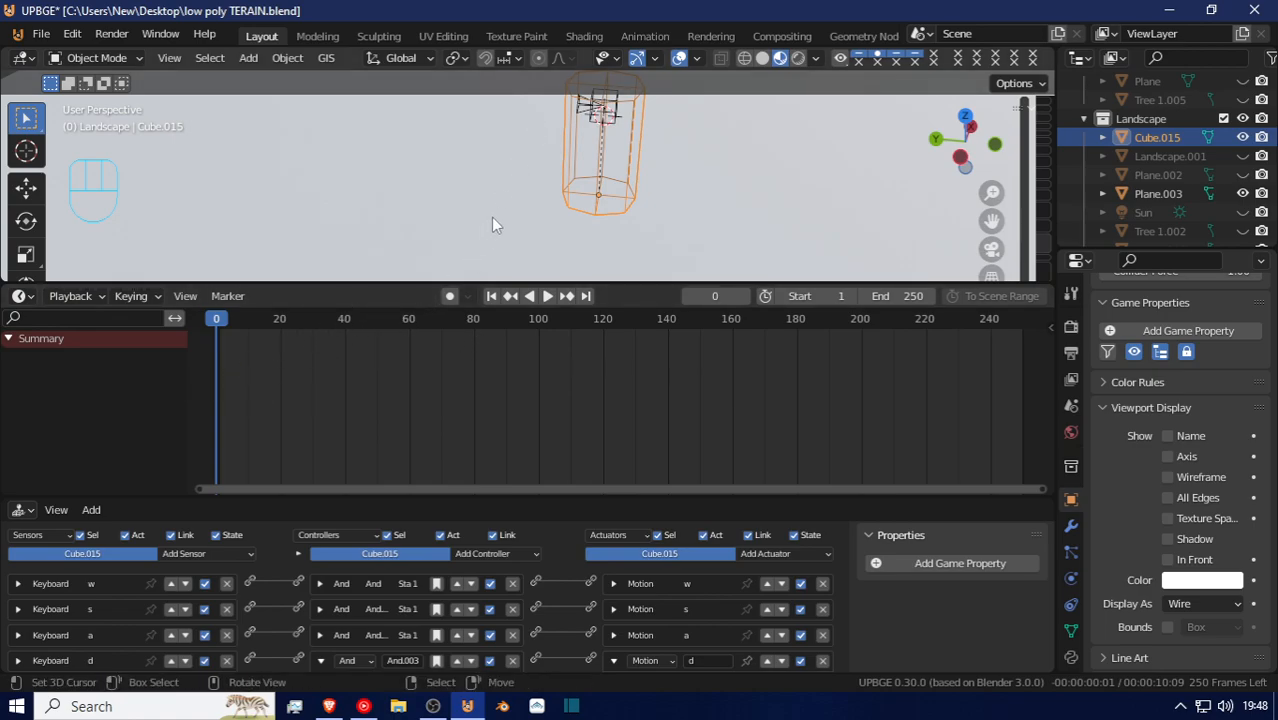
# Insert a Scale keyframe for the player body at frame 0 and another at frame 40 with it scaled to about 0.423 along Z
pyautogui.press('i')
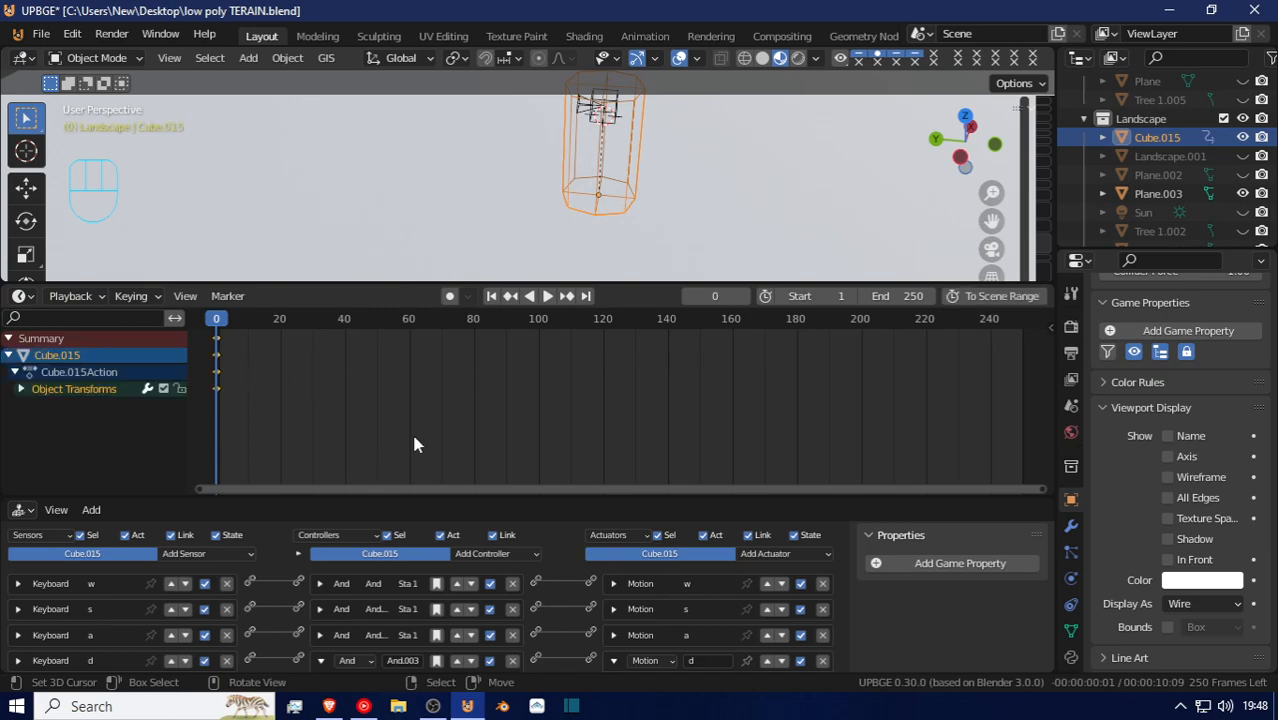
pyautogui.press('space')
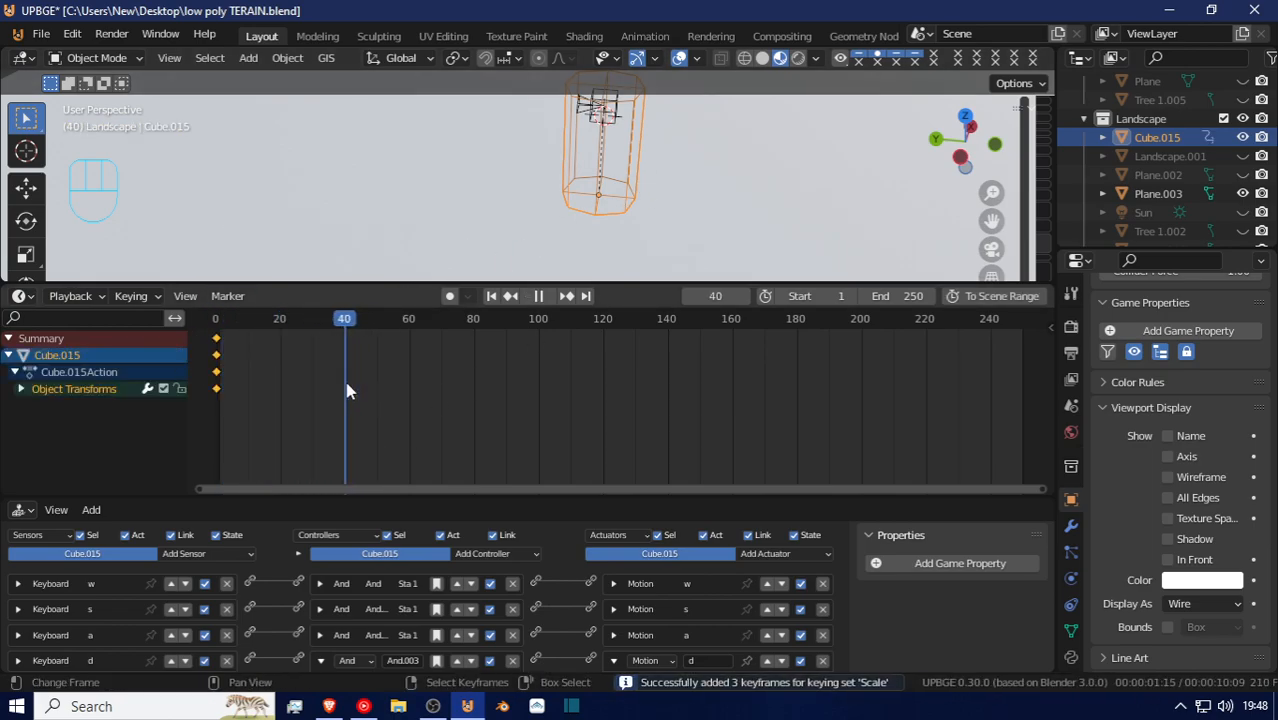
pyautogui.press('space')
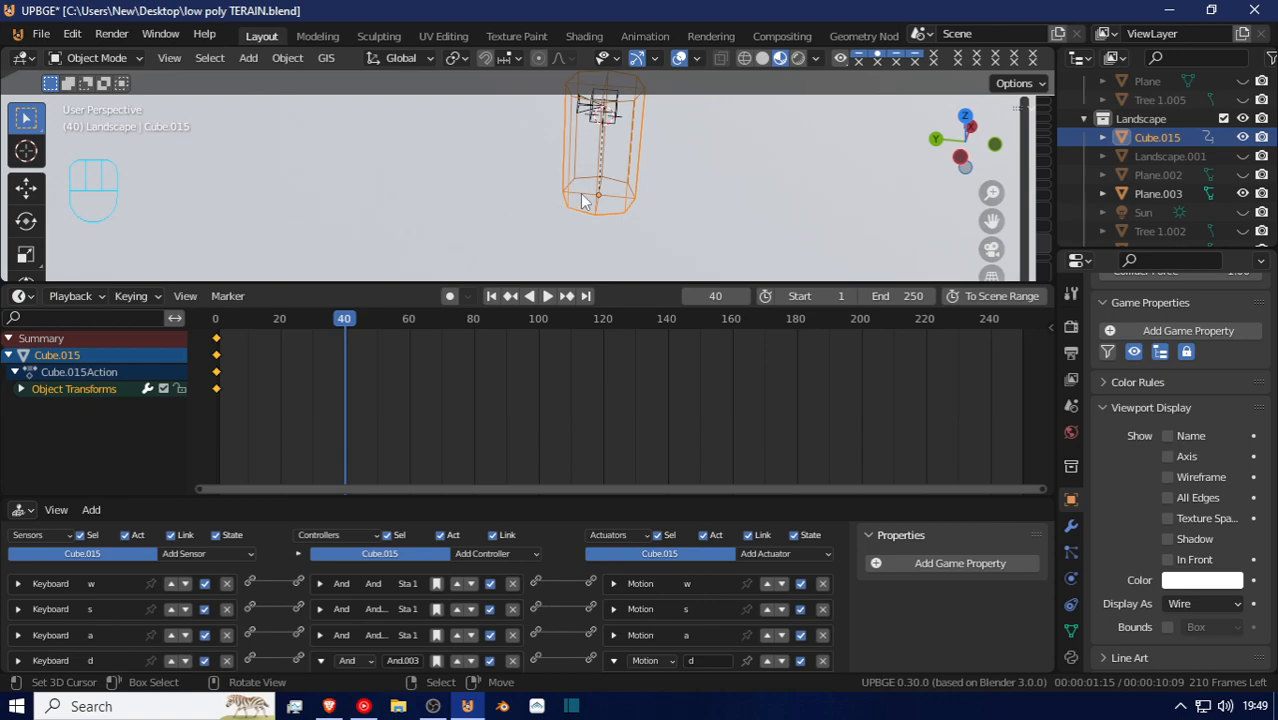
pyautogui.press('s')
pyautogui.press('z')
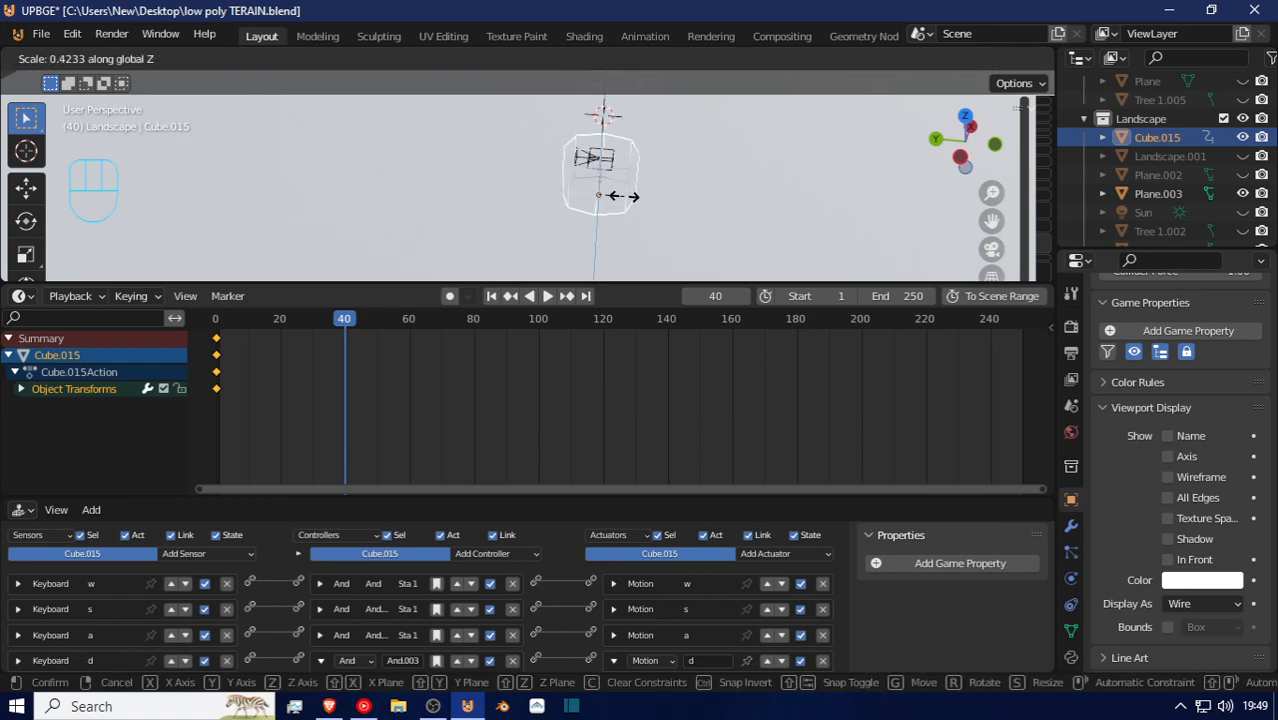
pyautogui.click(624, 196)
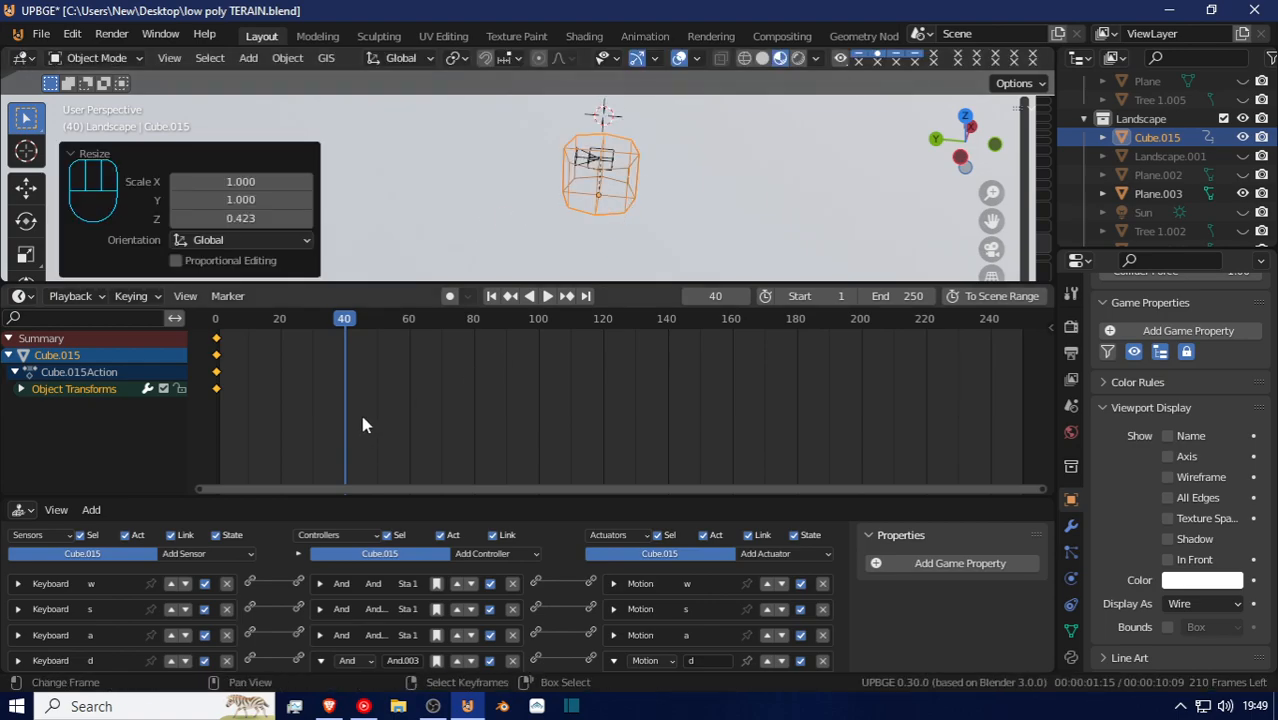
pyautogui.press('i')
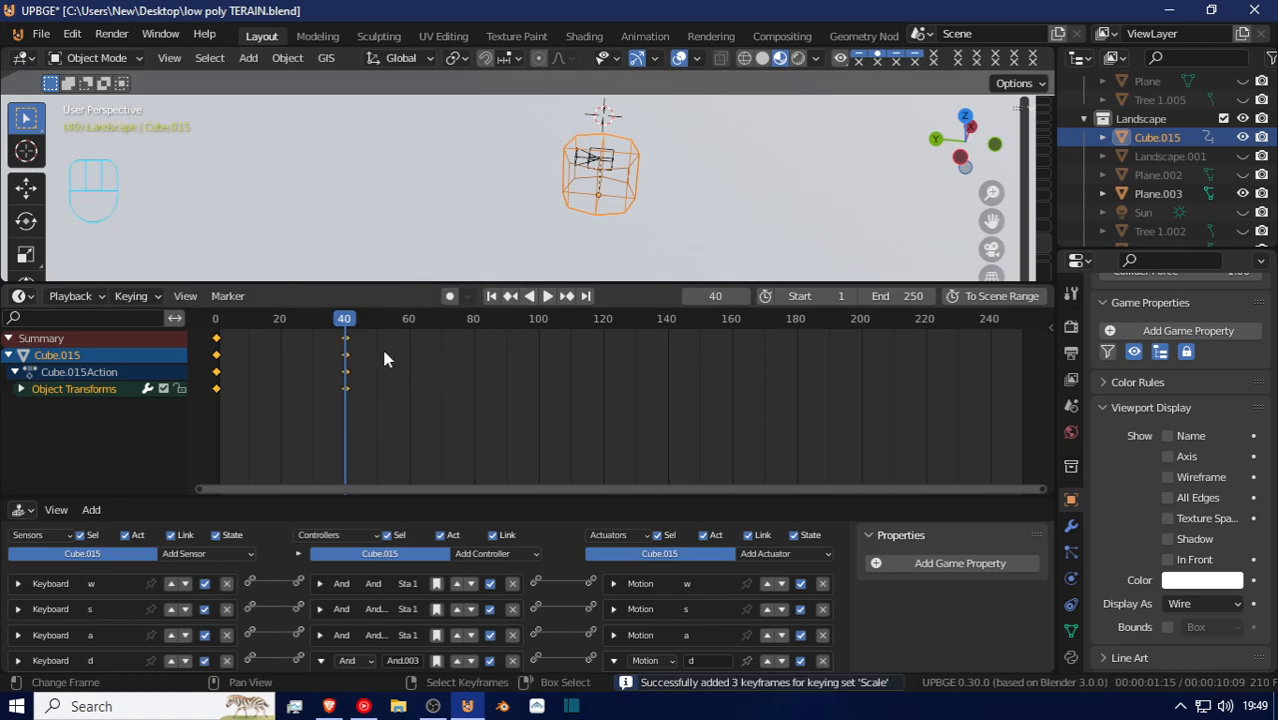
# Return to frame 0 and switch the timeline area to the Dope Sheet editor
pyautogui.moveTo(339, 376); pyautogui.dragTo(206, 408)
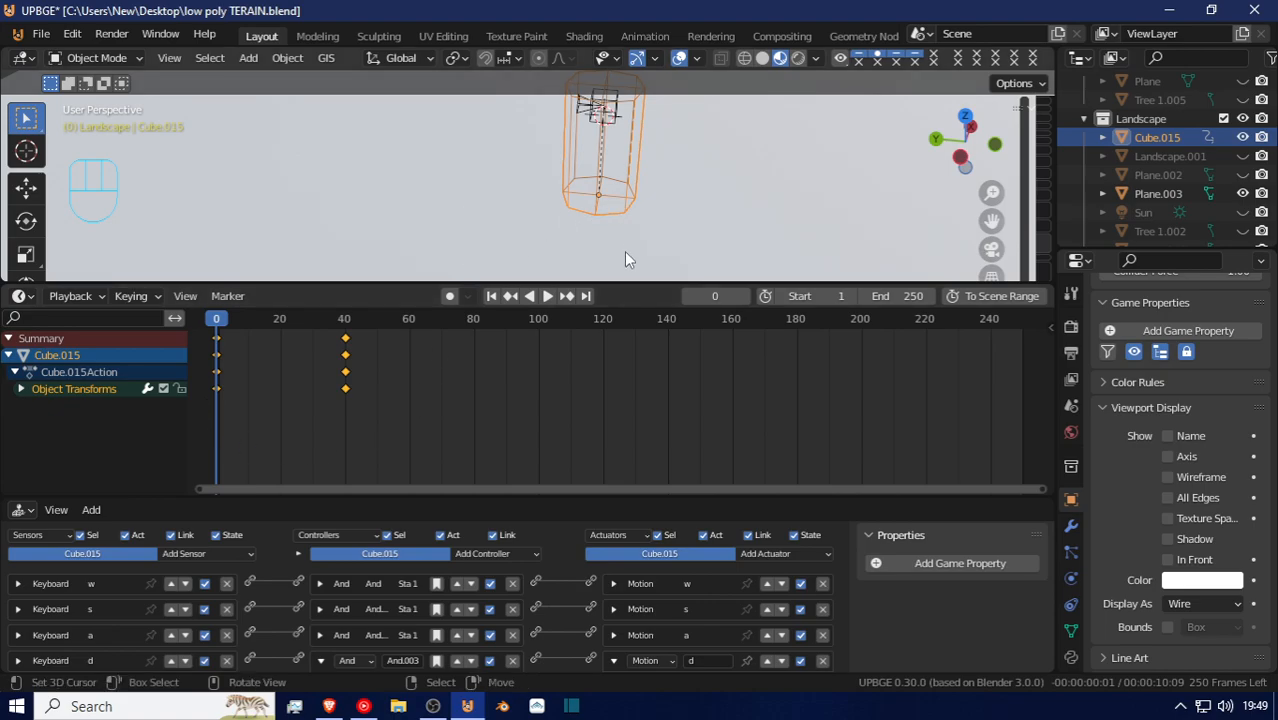
pyautogui.scroll(-2, 384, 572)
pyautogui.moveTo(386, 588); pyautogui.dragTo(404, 542, button='middle')
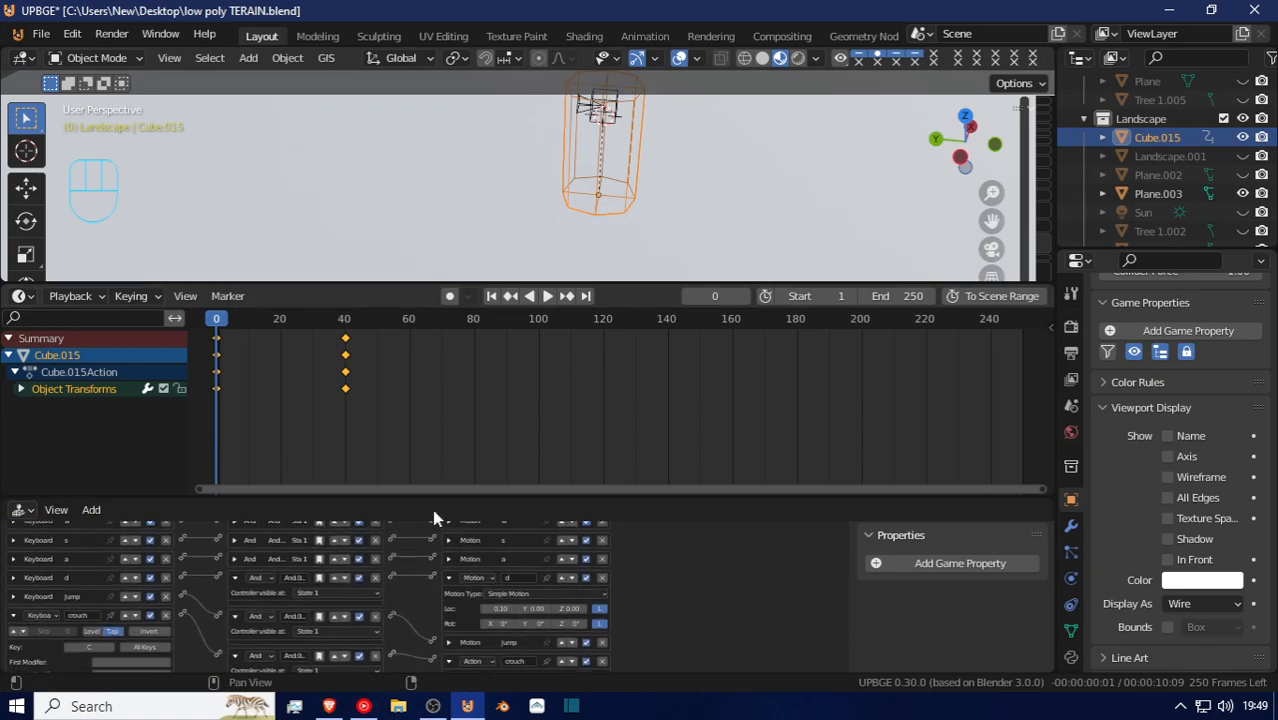
pyautogui.click(55, 296)
pyautogui.moveTo(172, 293)
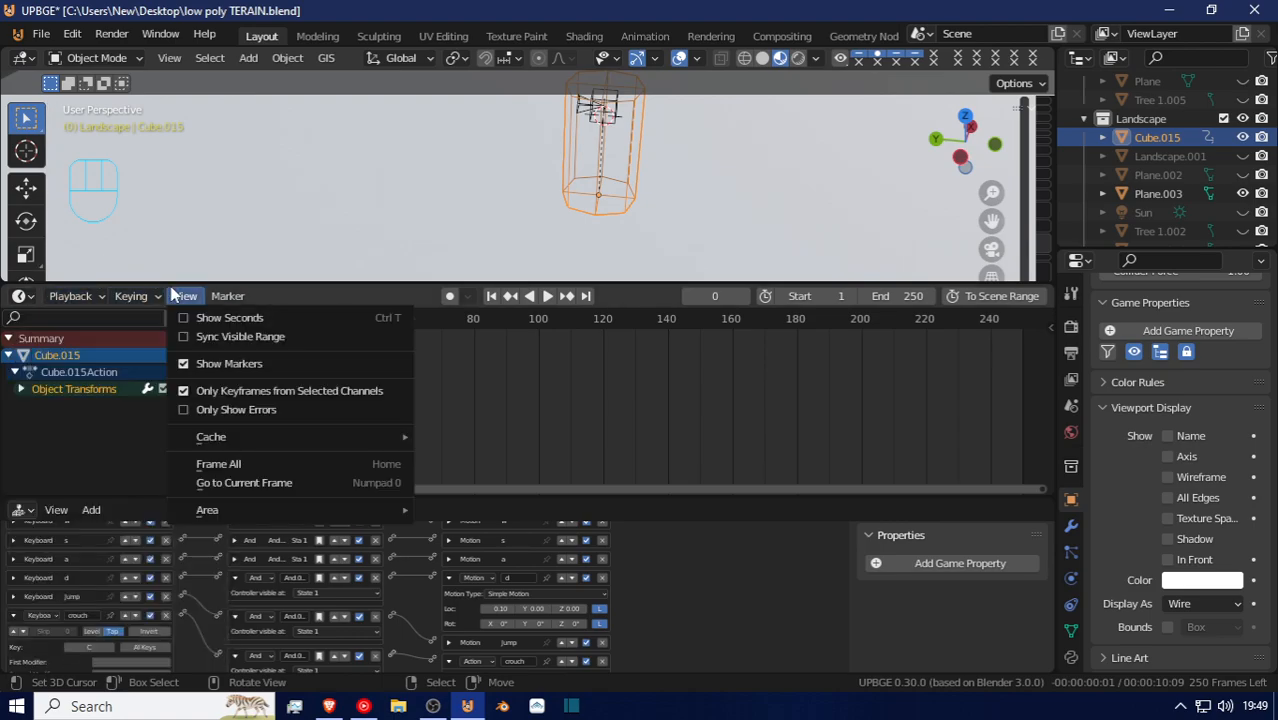
pyautogui.click(22, 296)
pyautogui.click(22, 296)
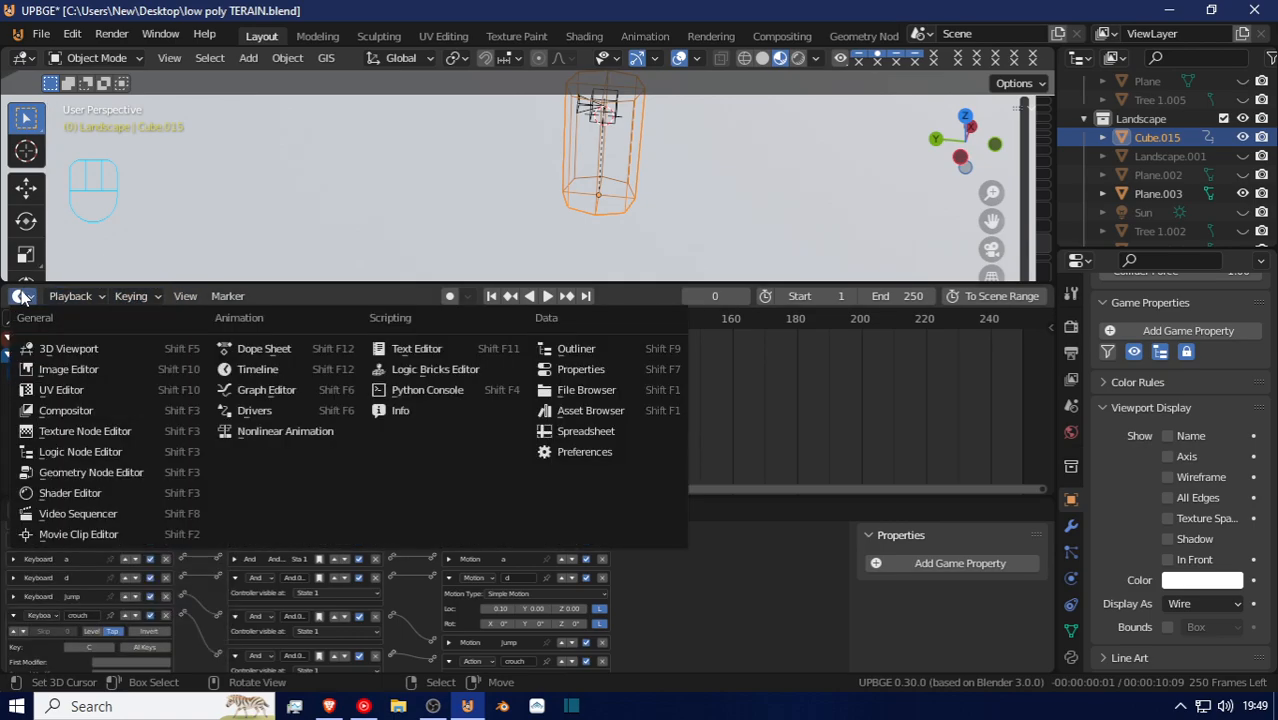
pyautogui.click(286, 352)
pyautogui.click(830, 298)
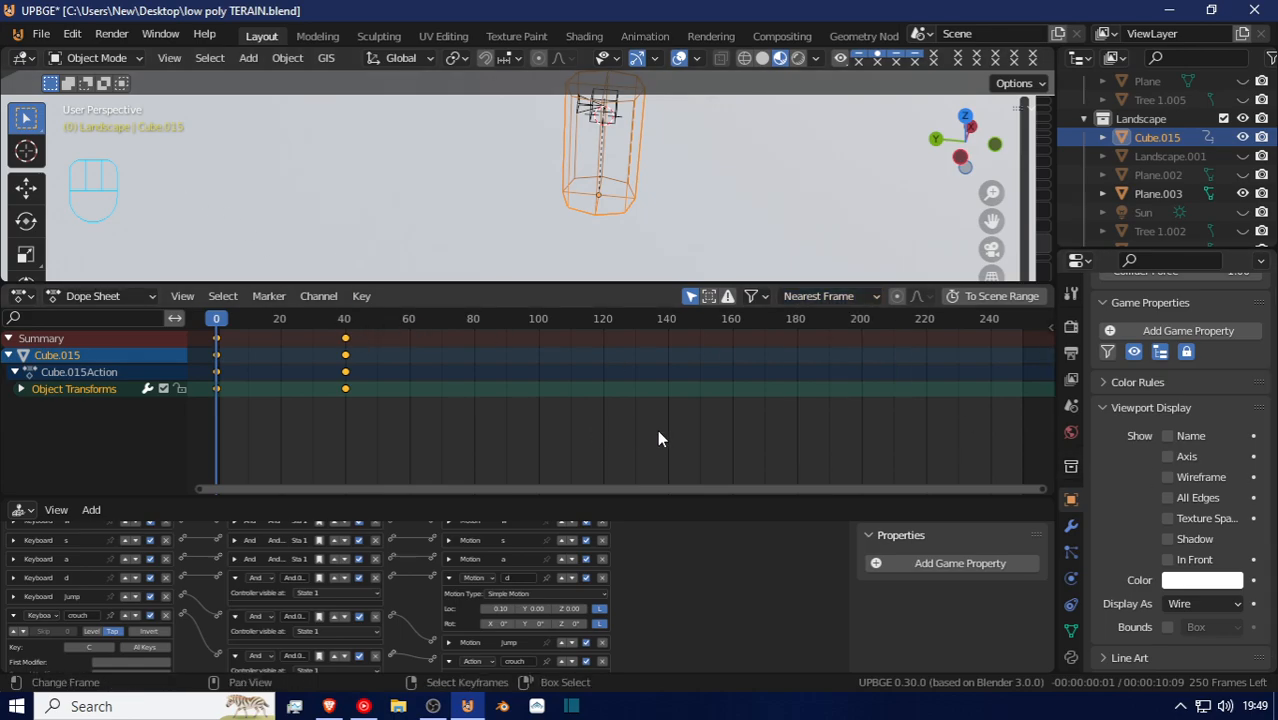
# Change the Dope Sheet mode to Action Editor and rename the player body's action as Crouch
pyautogui.scroll(-2, 657, 429)
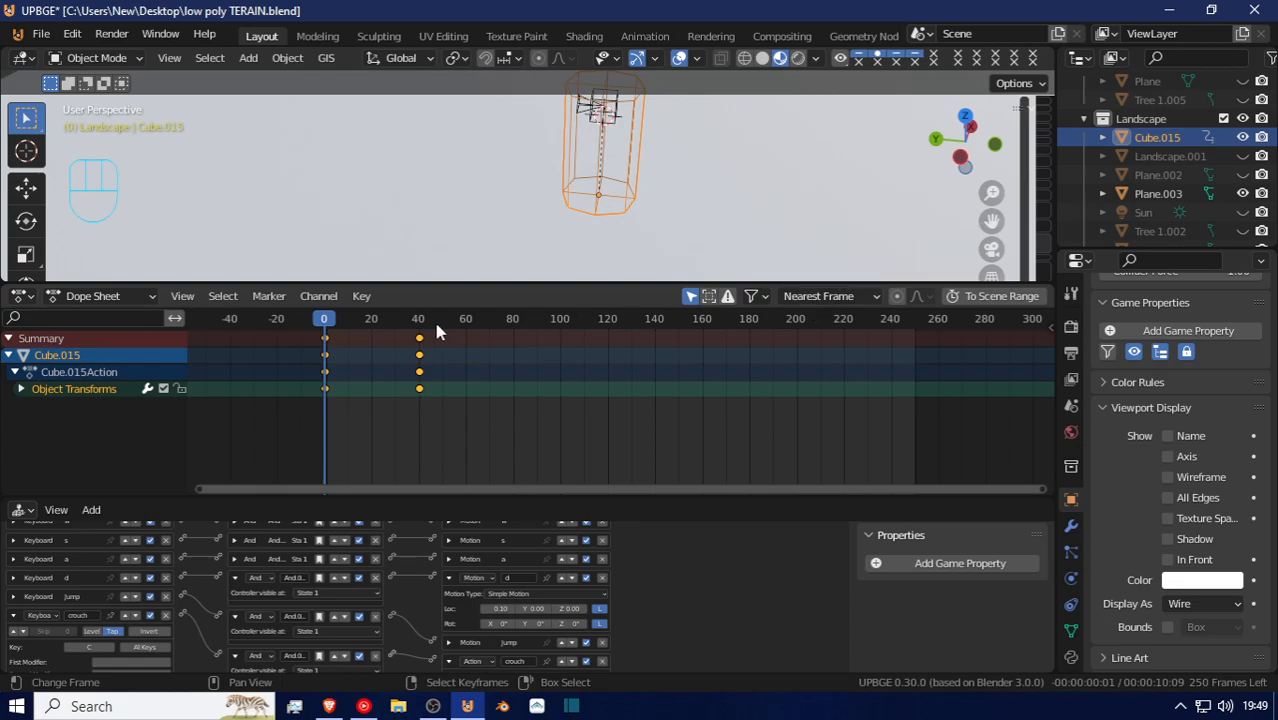
pyautogui.click(93, 296)
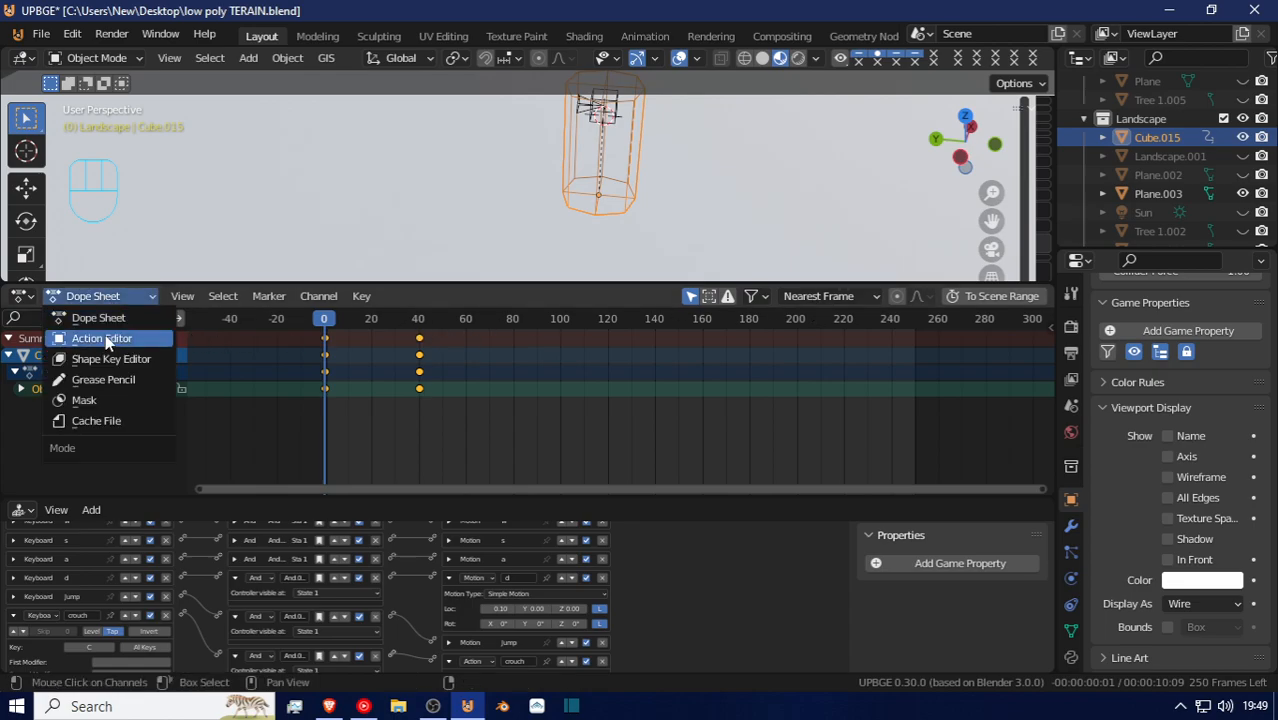
pyautogui.click(105, 339)
pyautogui.click(26, 296)
pyautogui.press('Escape')
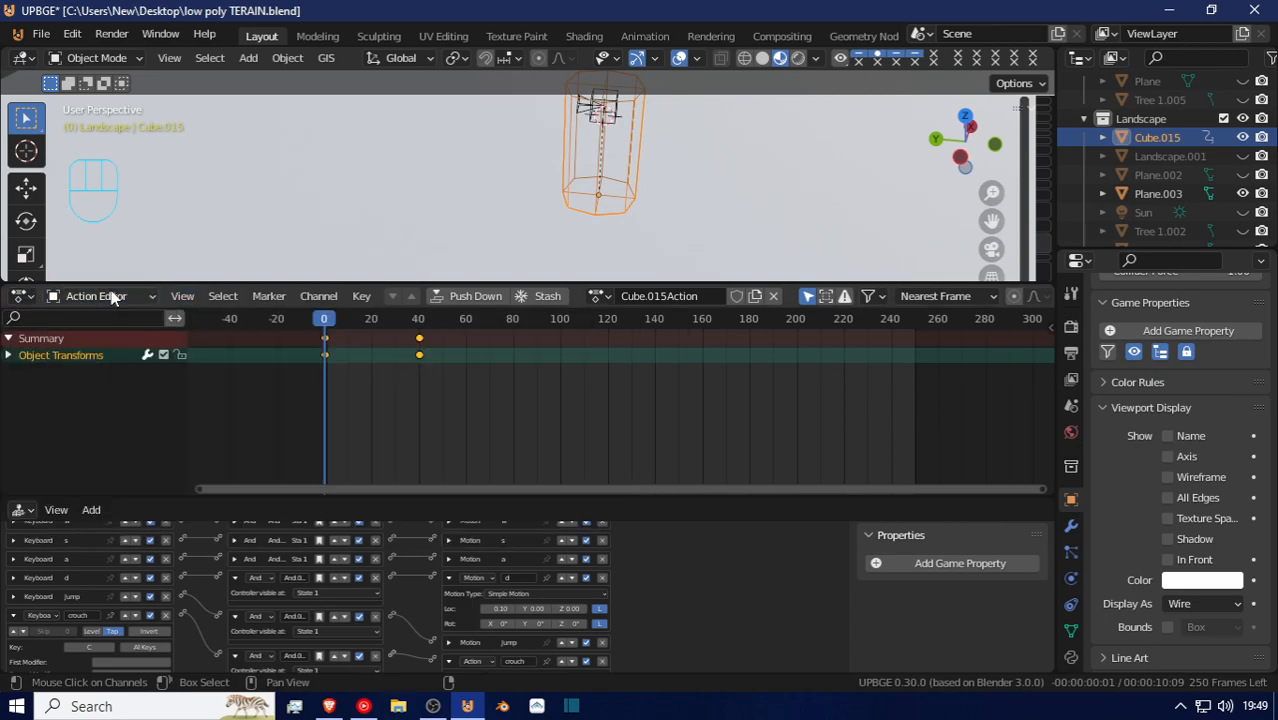
pyautogui.click(709, 302)
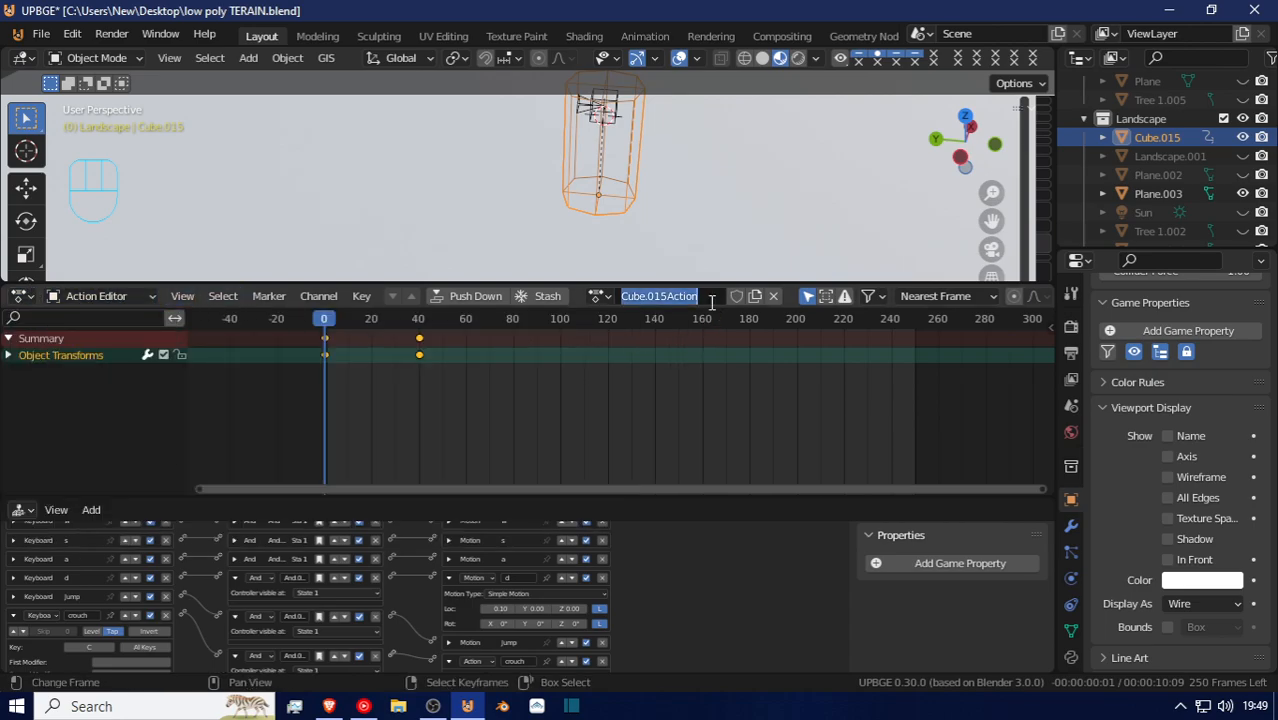
pyautogui.write('Crouch')
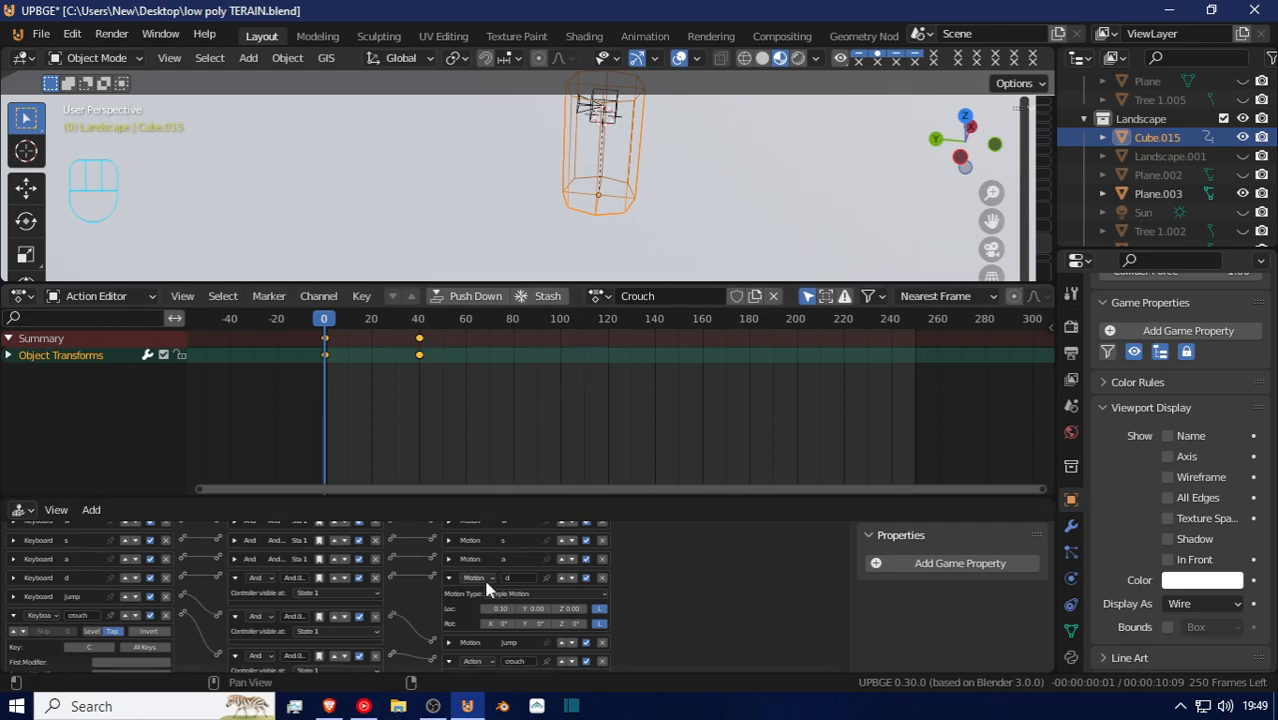
# Assign the Crouch action to the crouch Action actuator and set its end frame to 40
pyautogui.moveTo(503, 586); pyautogui.dragTo(503, 553, button='middle')
pyautogui.scroll(-1, 503, 553)
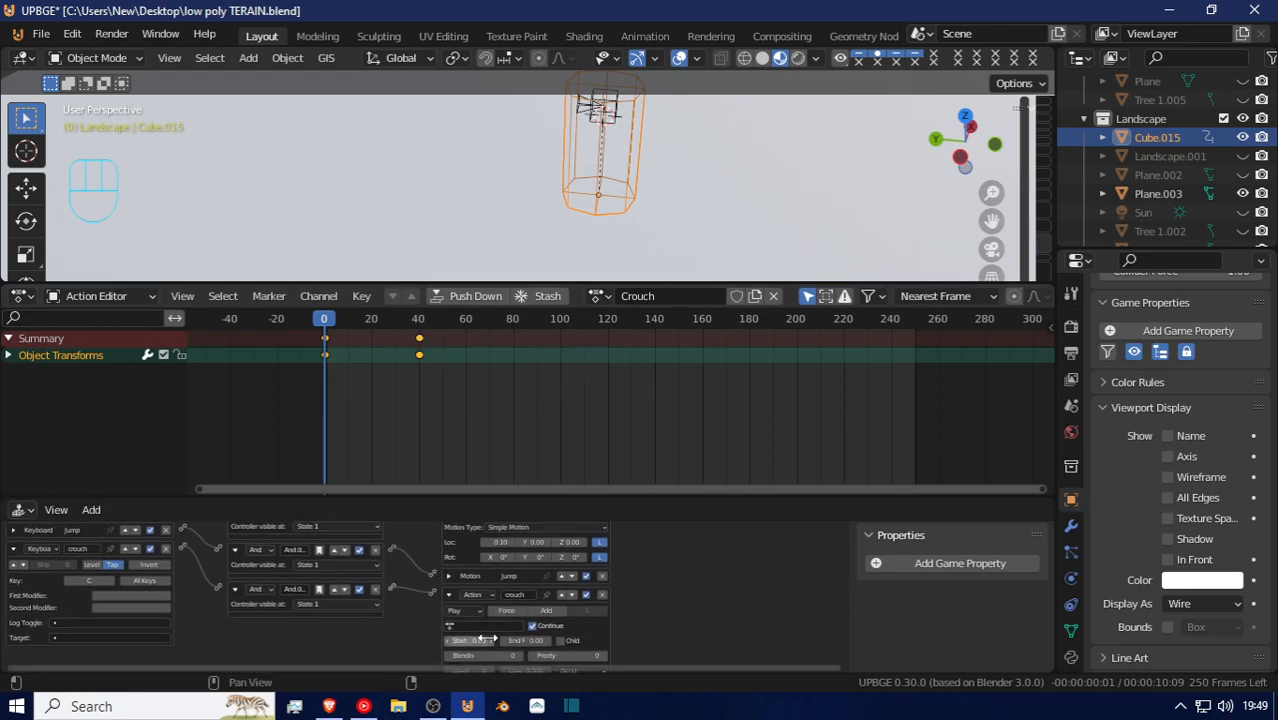
pyautogui.click(493, 623)
pyautogui.click(480, 520)
pyautogui.scroll(-1, 449, 551)
pyautogui.click(528, 609)
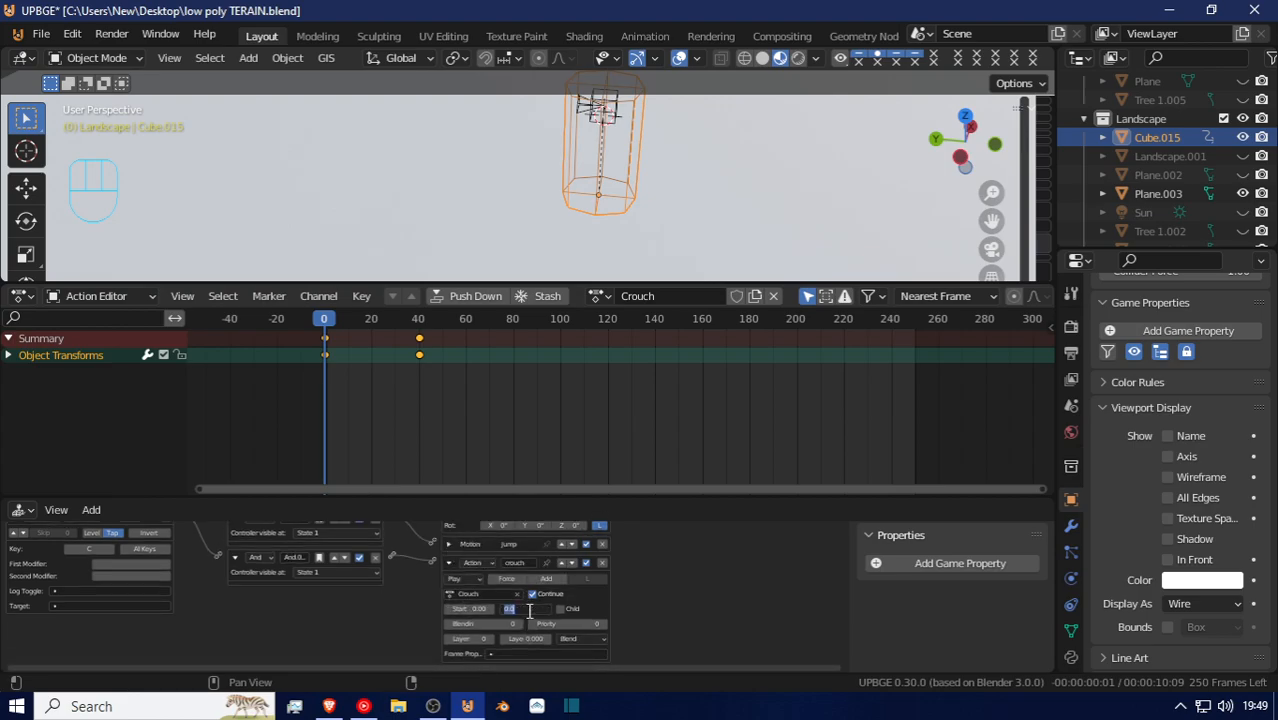
pyautogui.press('Return')
# Open the render properties and look through the settings
pyautogui.click(1071, 326)
pyautogui.scroll(-3, 1190, 500)
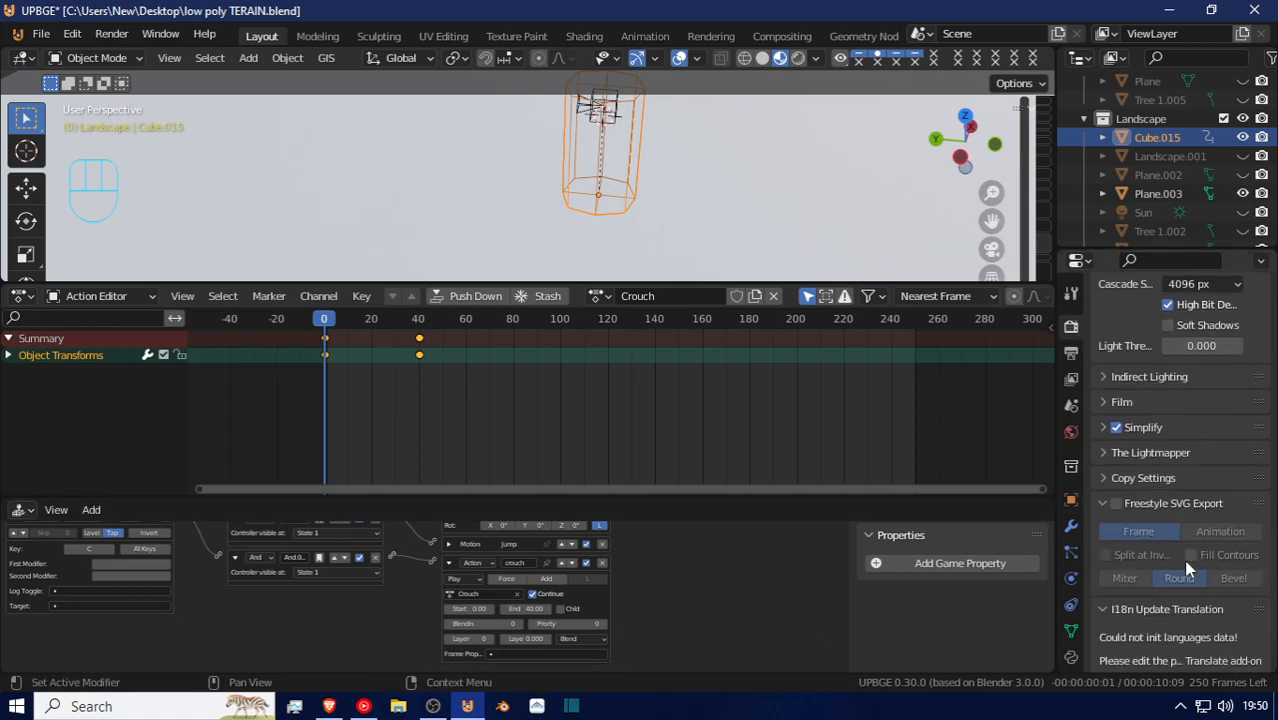
# Look through the render, output and tool properties for the scene's frame rate setting
pyautogui.scroll(15, 1160, 506)
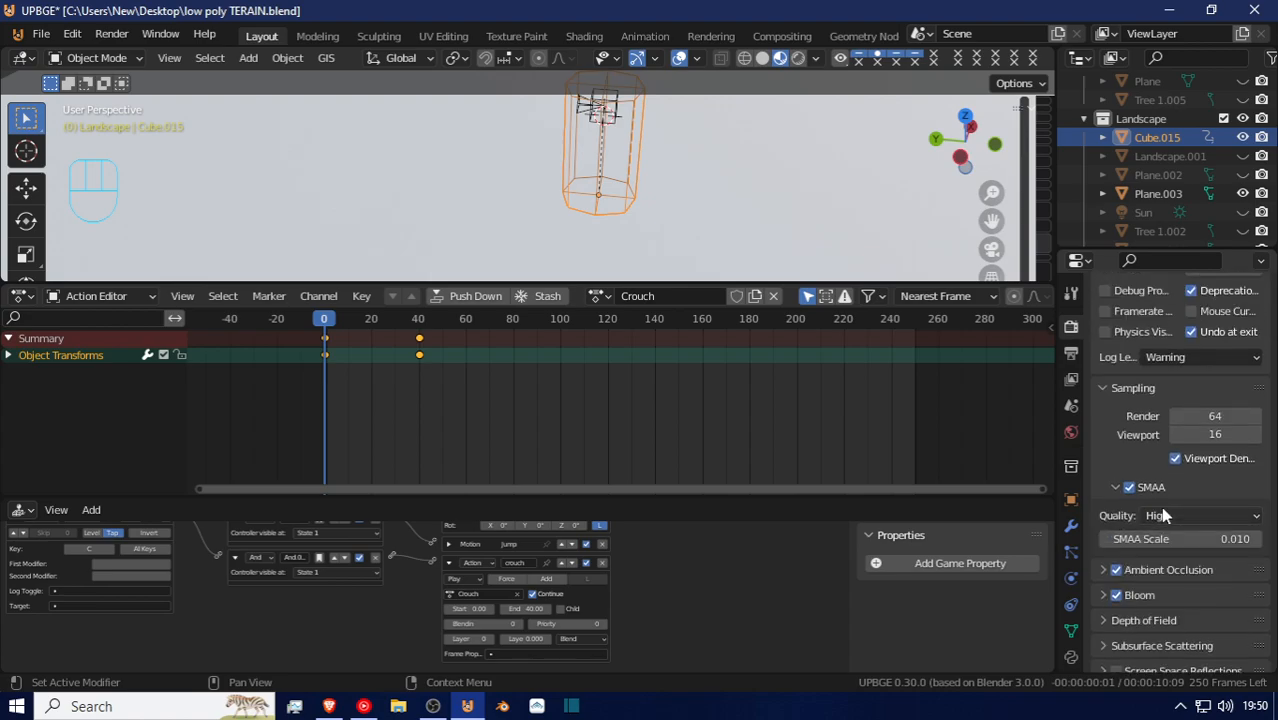
pyautogui.scroll(3, 1181, 513)
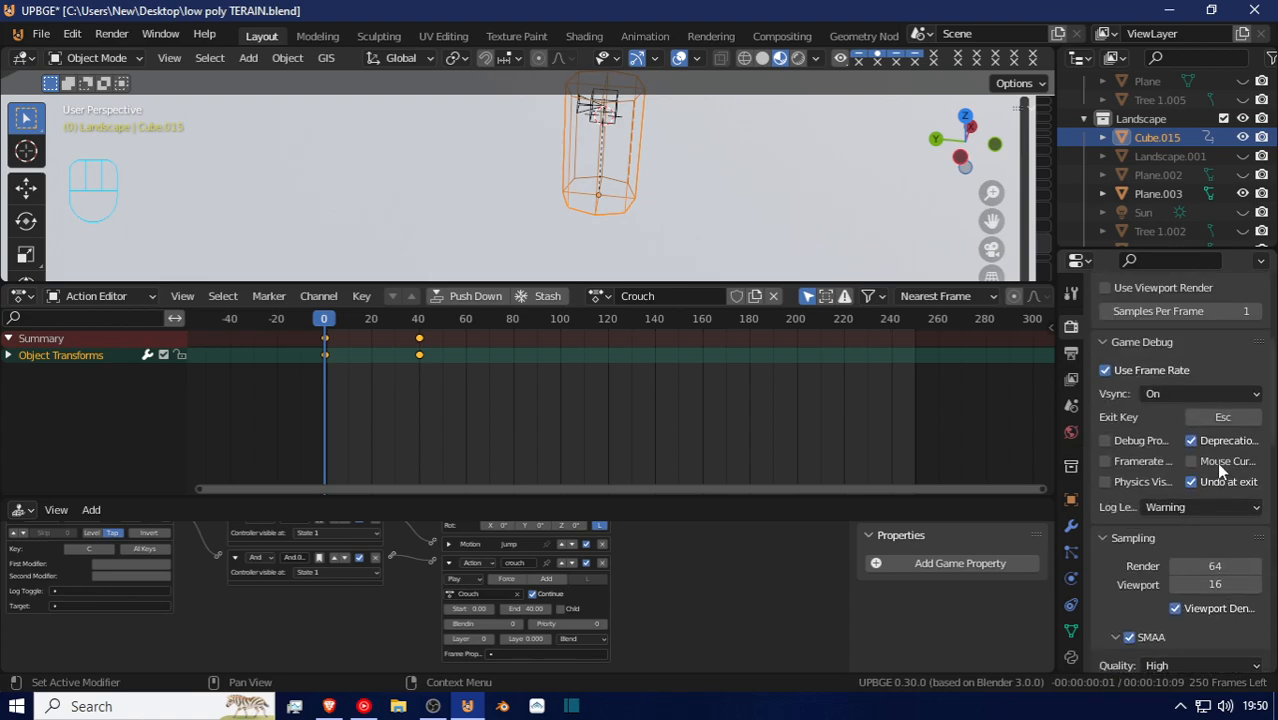
pyautogui.scroll(3, 1186, 430)
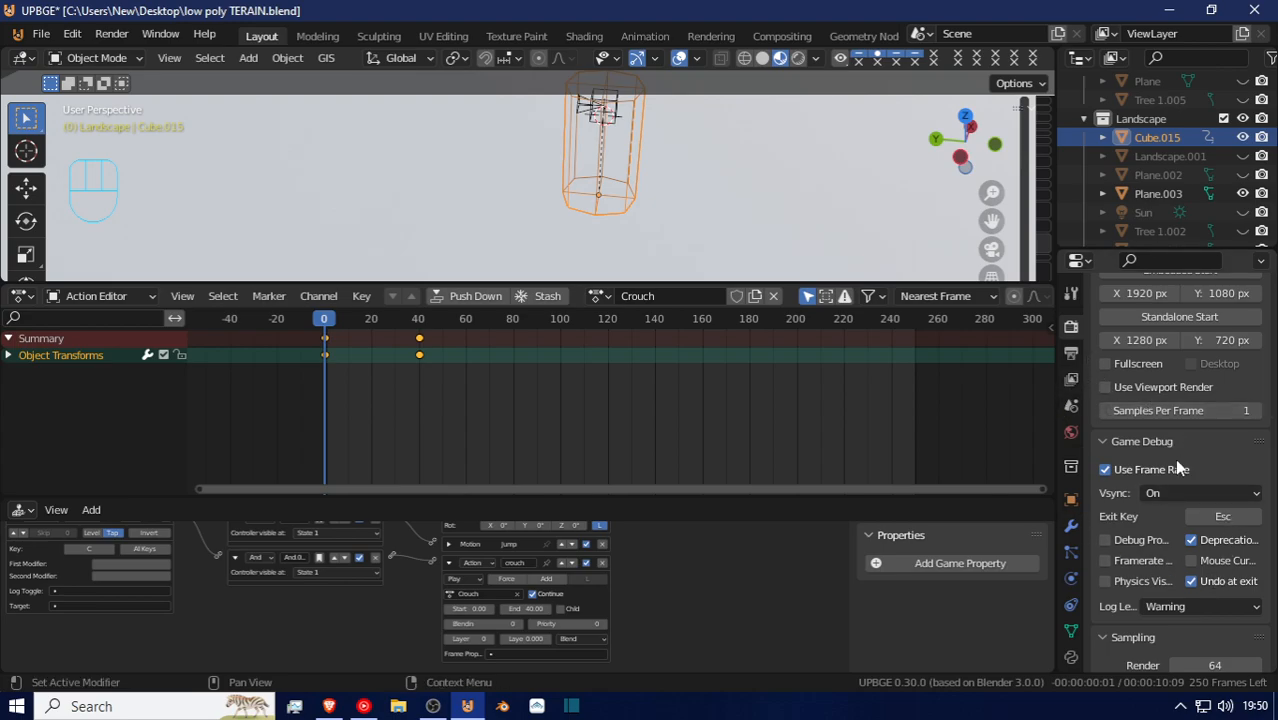
pyautogui.scroll(-3, 1178, 465)
pyautogui.click(1072, 353)
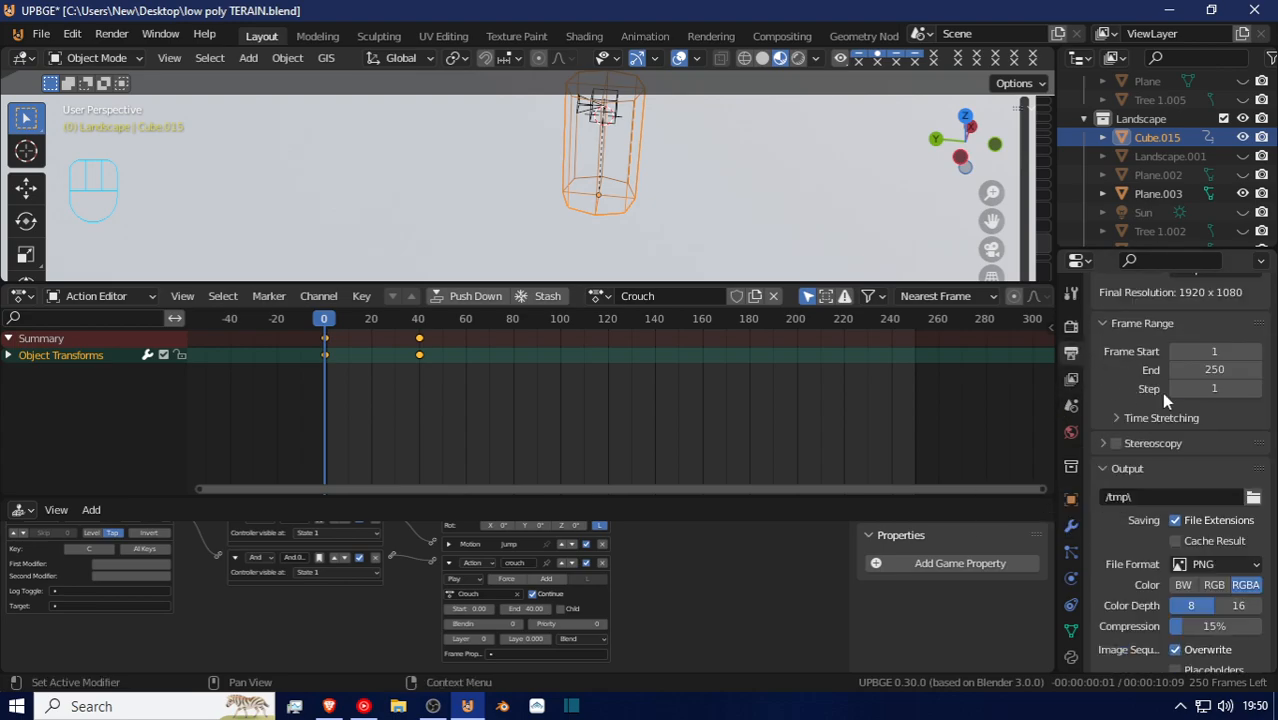
pyautogui.scroll(-2, 1213, 370)
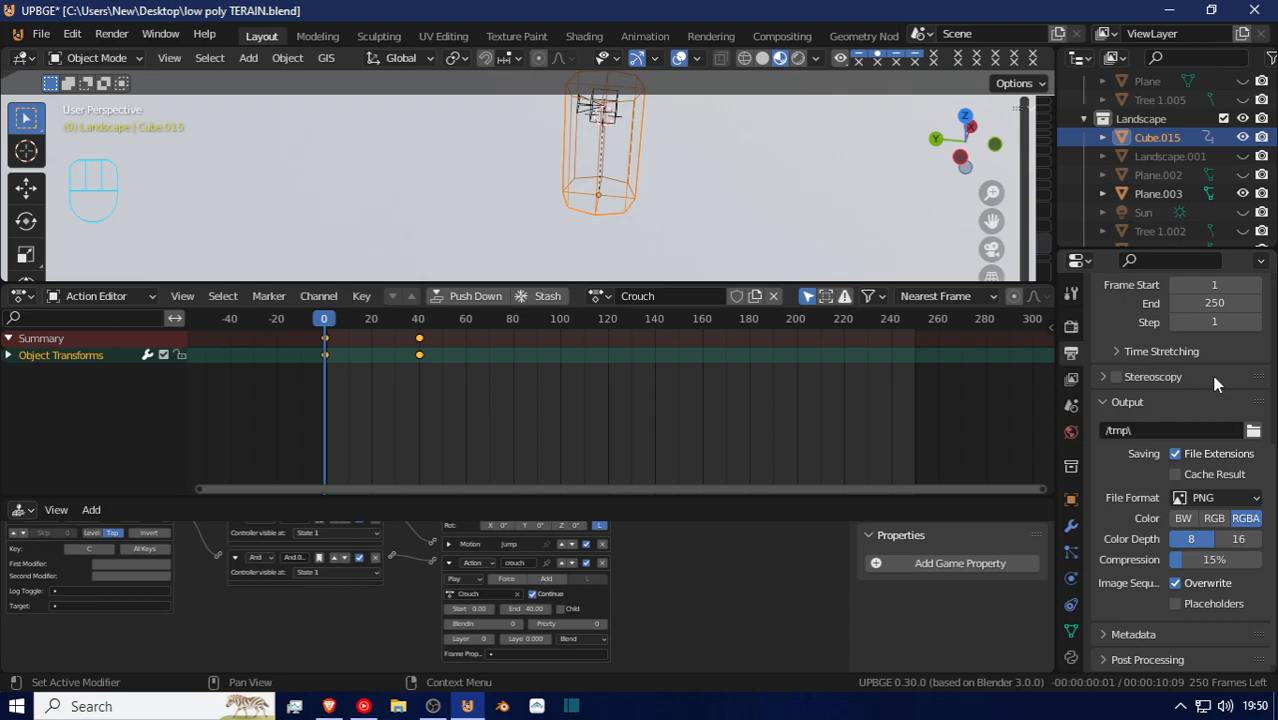
pyautogui.click(1070, 324)
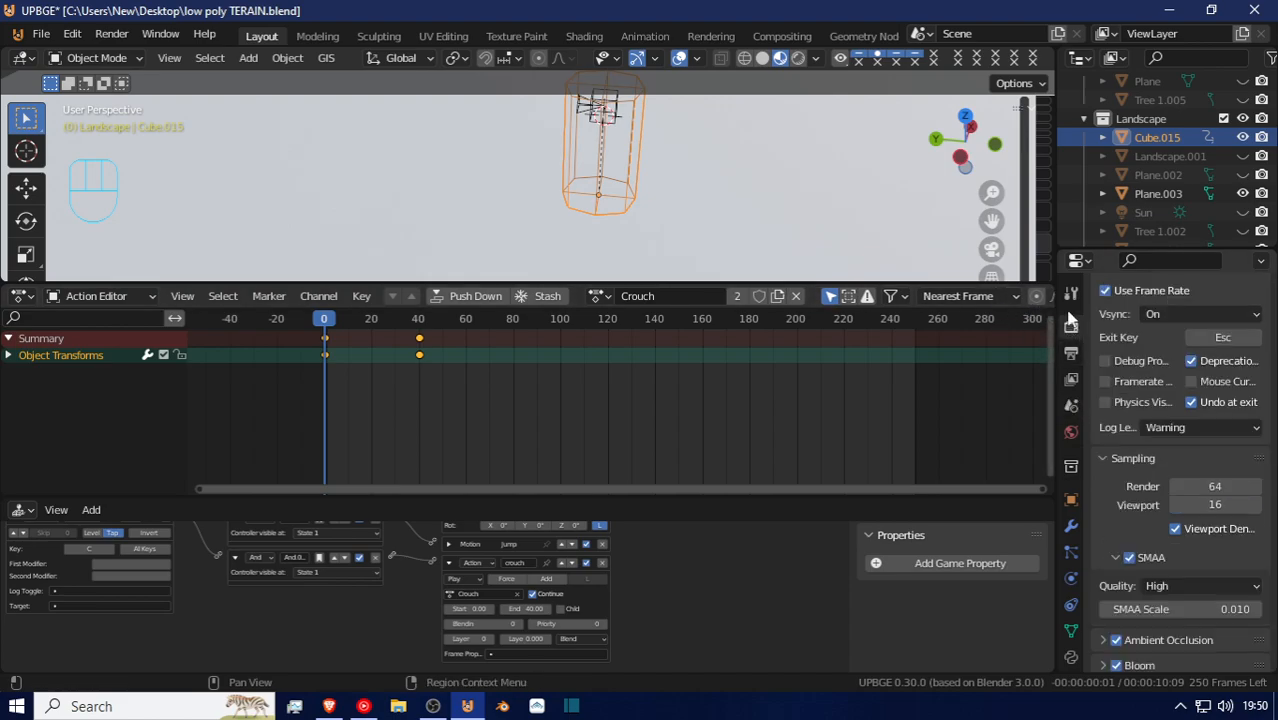
pyautogui.click(1071, 294)
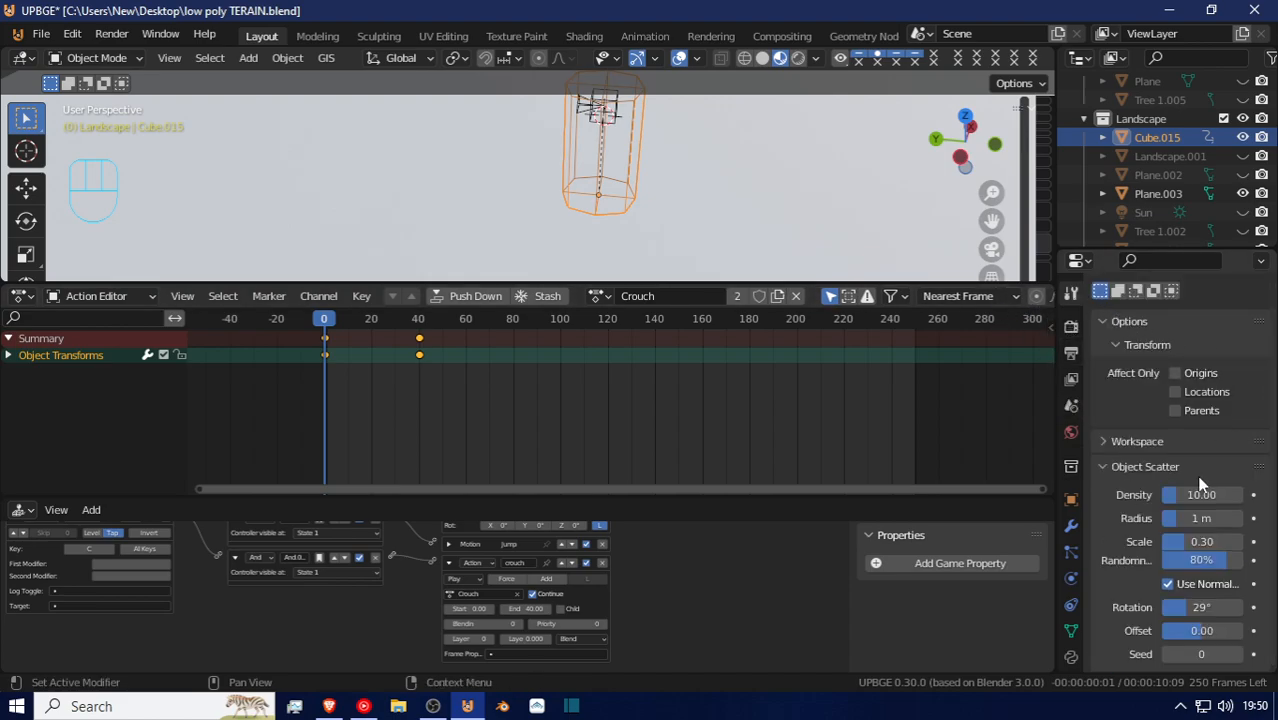
pyautogui.click(1071, 326)
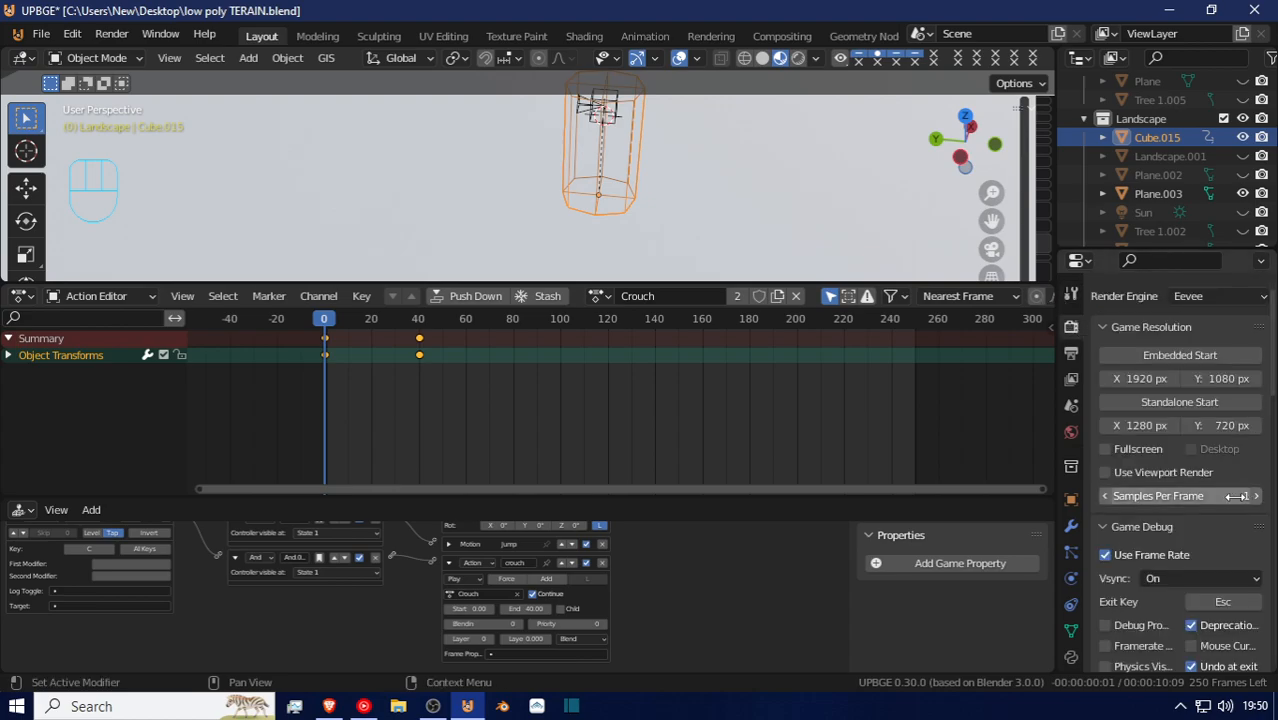
pyautogui.scroll(-3, 1237, 496)
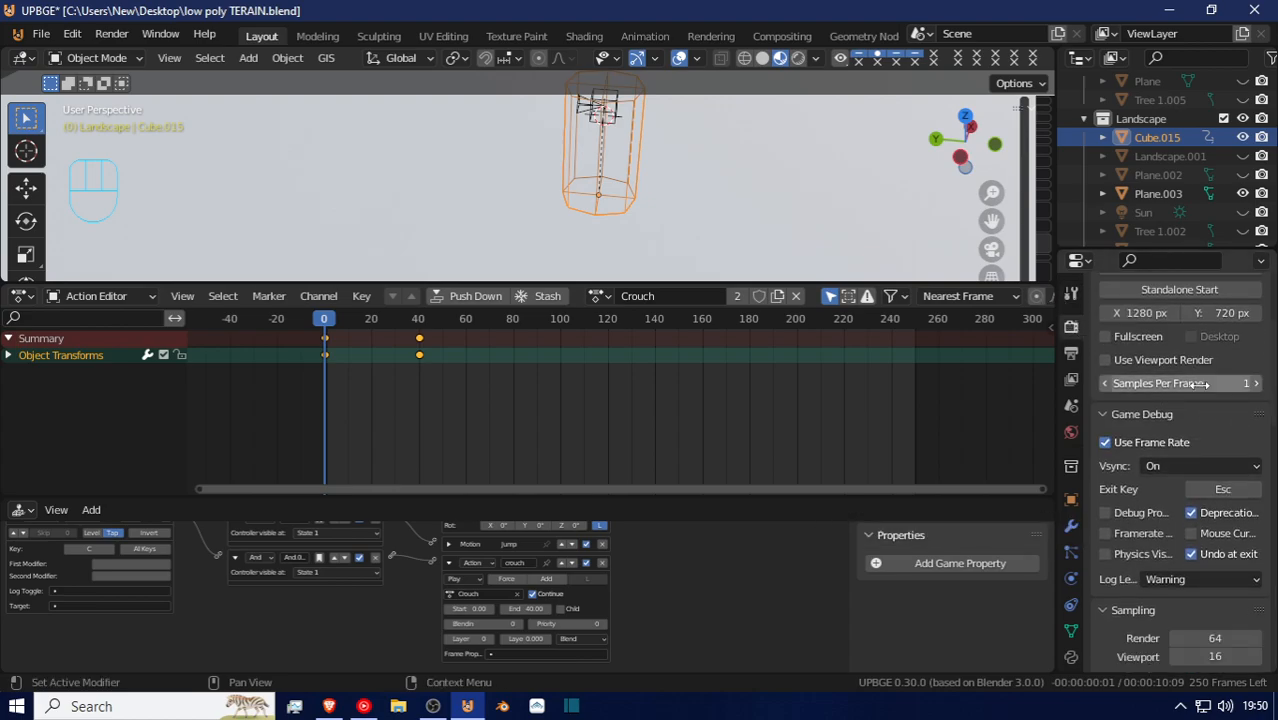
pyautogui.scroll(-5, 1226, 475)
pyautogui.scroll(-13, 1226, 476)
pyautogui.scroll(-6, 1230, 486)
pyautogui.scroll(11, 1230, 486)
pyautogui.scroll(3, 1230, 486)
pyautogui.scroll(8, 1203, 460)
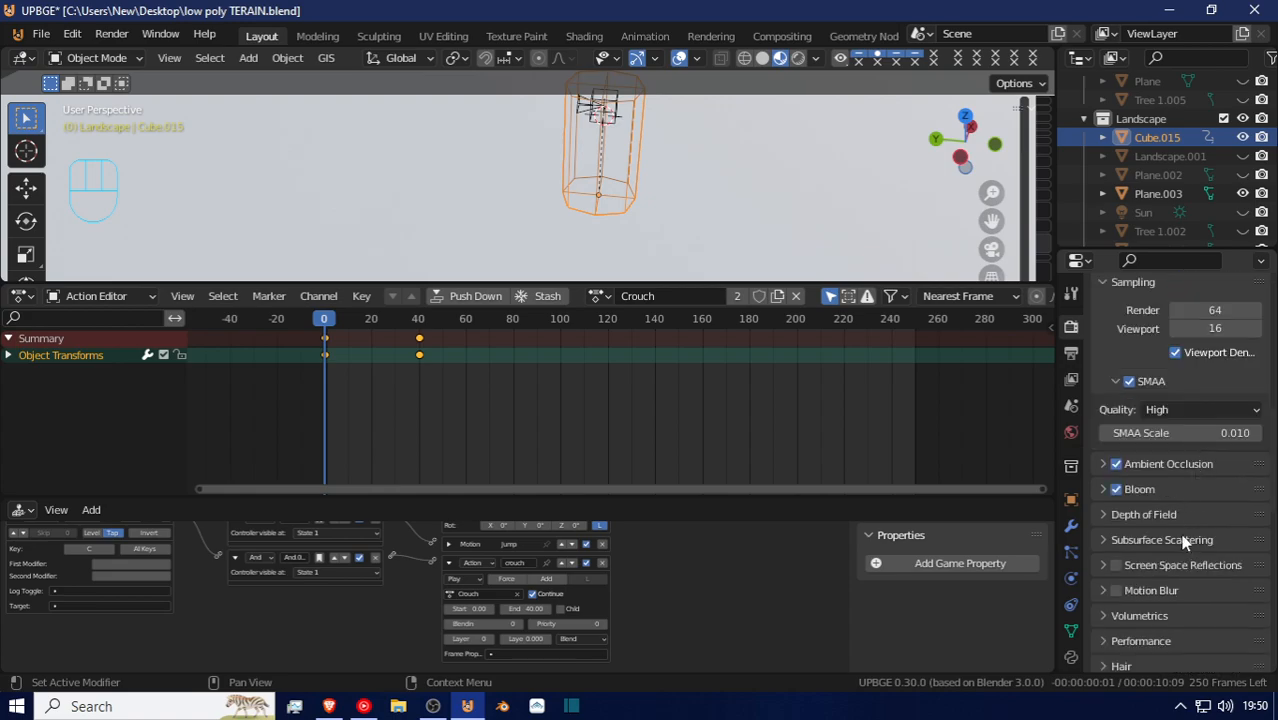
pyautogui.scroll(1, 1177, 500)
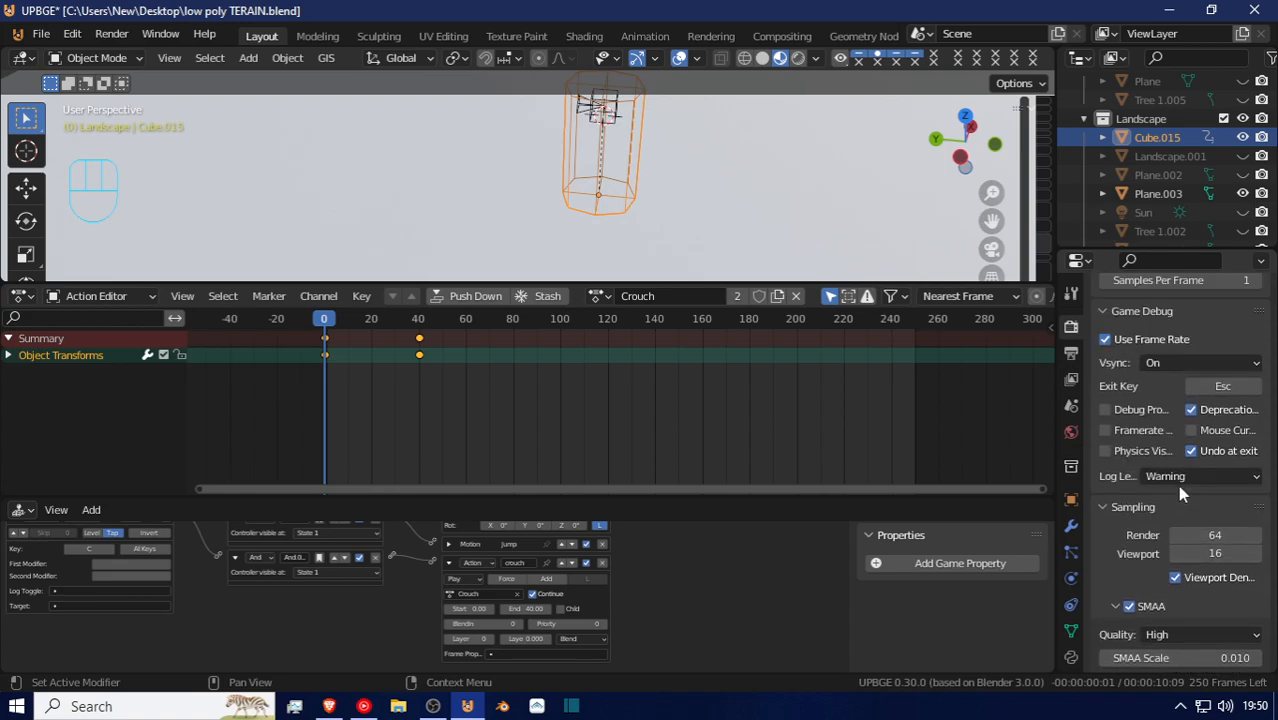
pyautogui.scroll(4, 1141, 405)
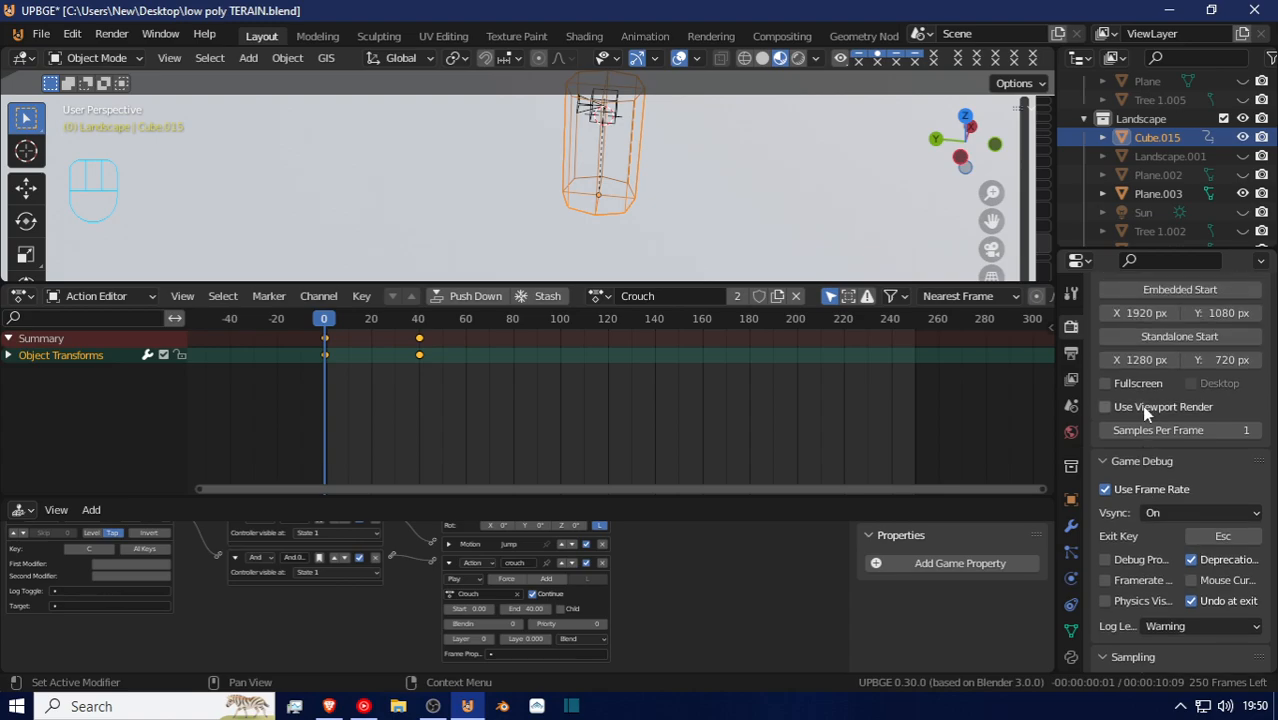
# Set the scene's output frame rate to 60 fps
pyautogui.click(1071, 353)
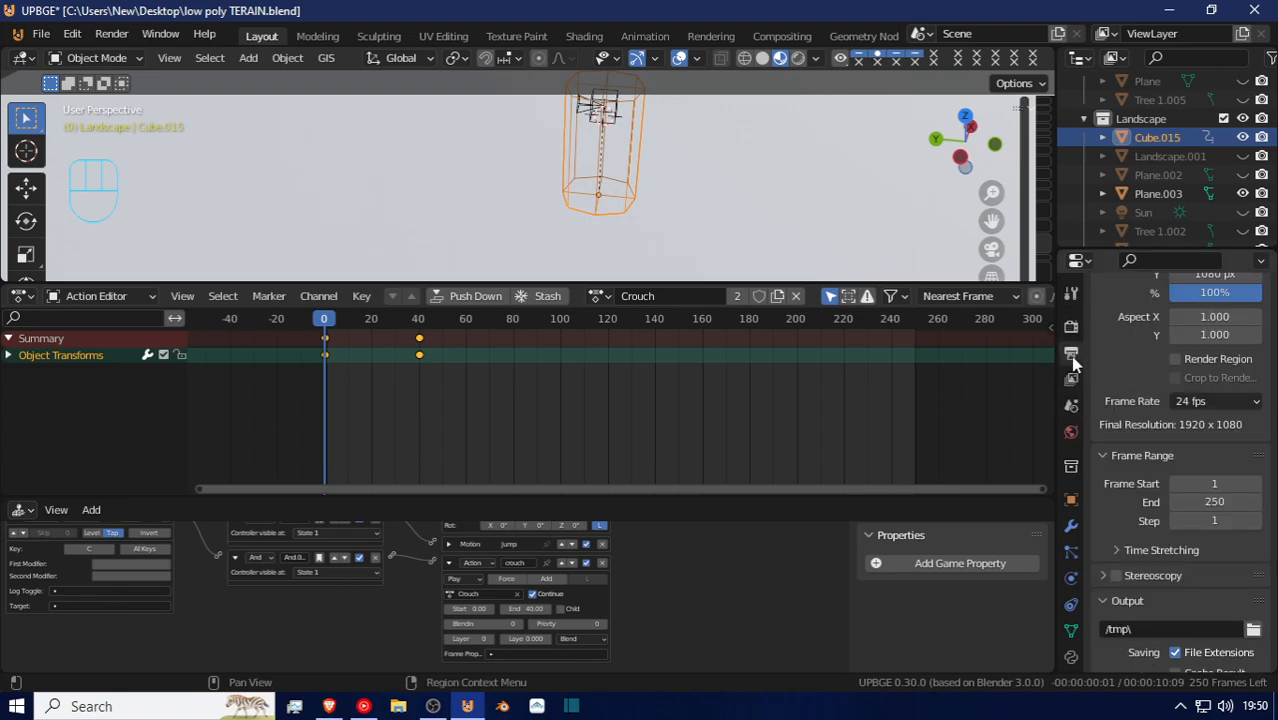
pyautogui.click(1187, 404)
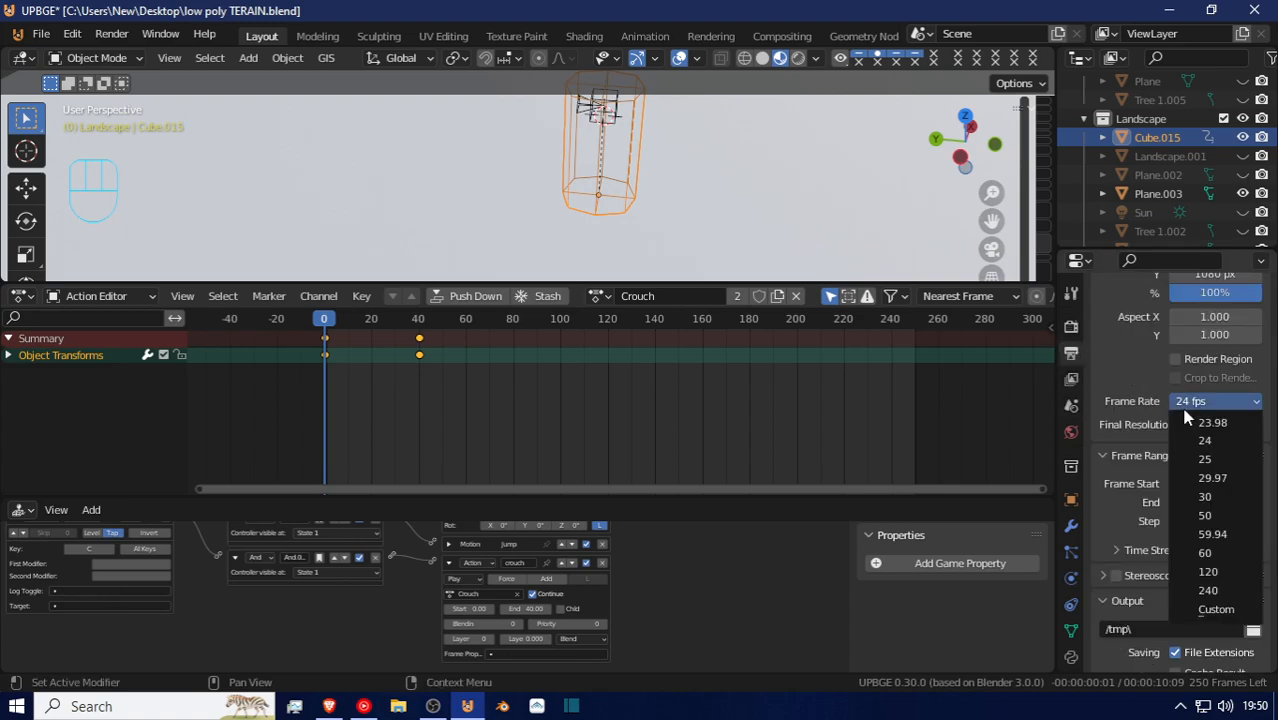
pyautogui.click(1204, 552)
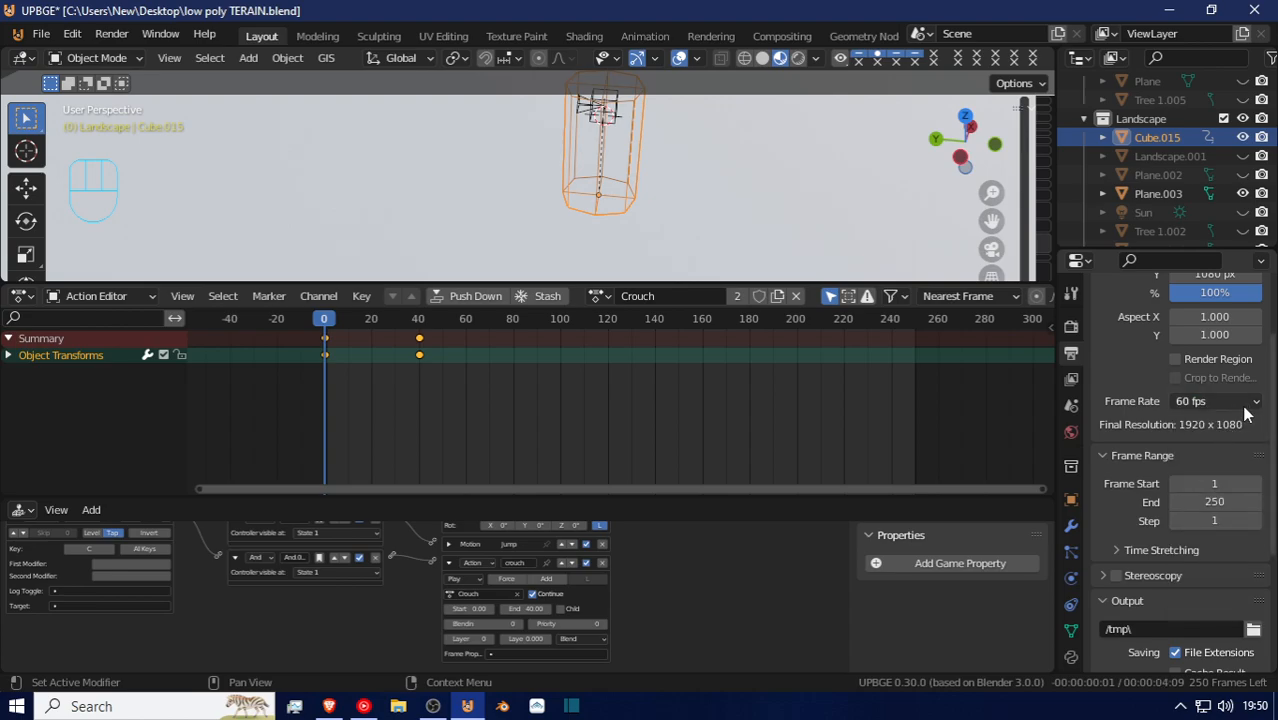
pyautogui.moveTo(329, 365); pyautogui.dragTo(216, 355)
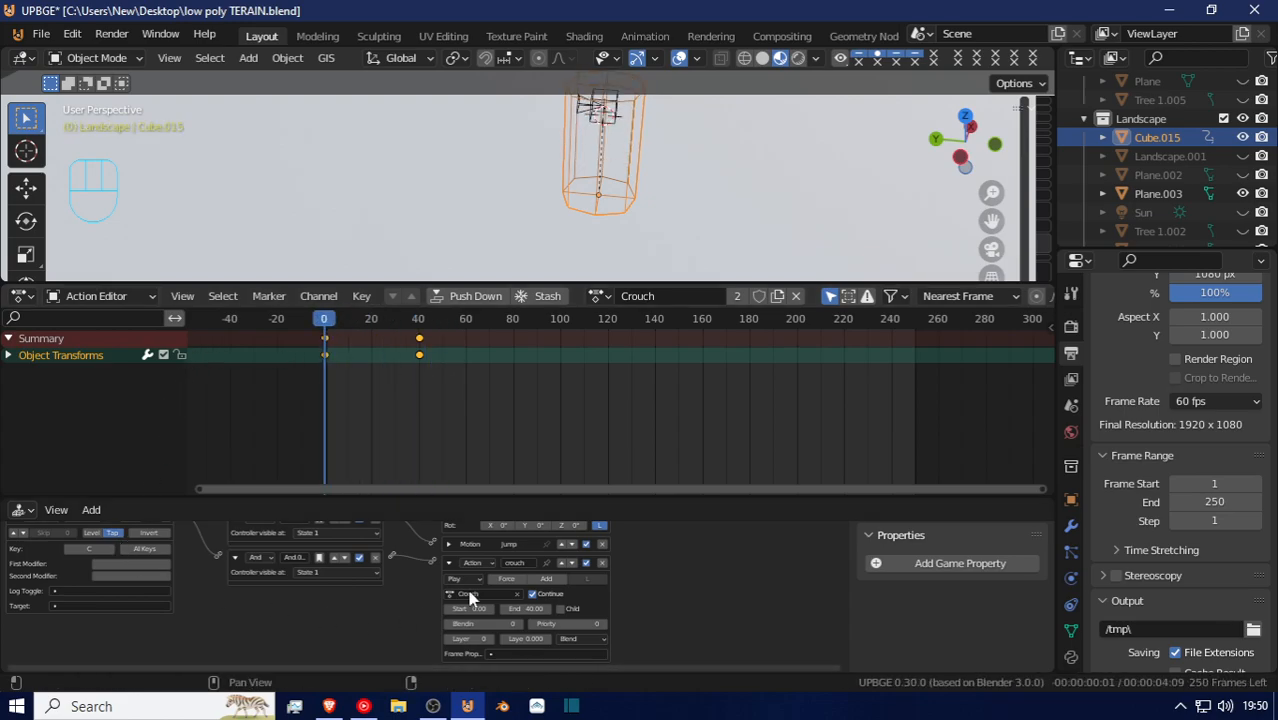
# Collapse the expanded logic bricks for the d motion actuator, the jump and crouch controllers, and the crouch keyboard sensor
pyautogui.scroll(-2, 490, 584)
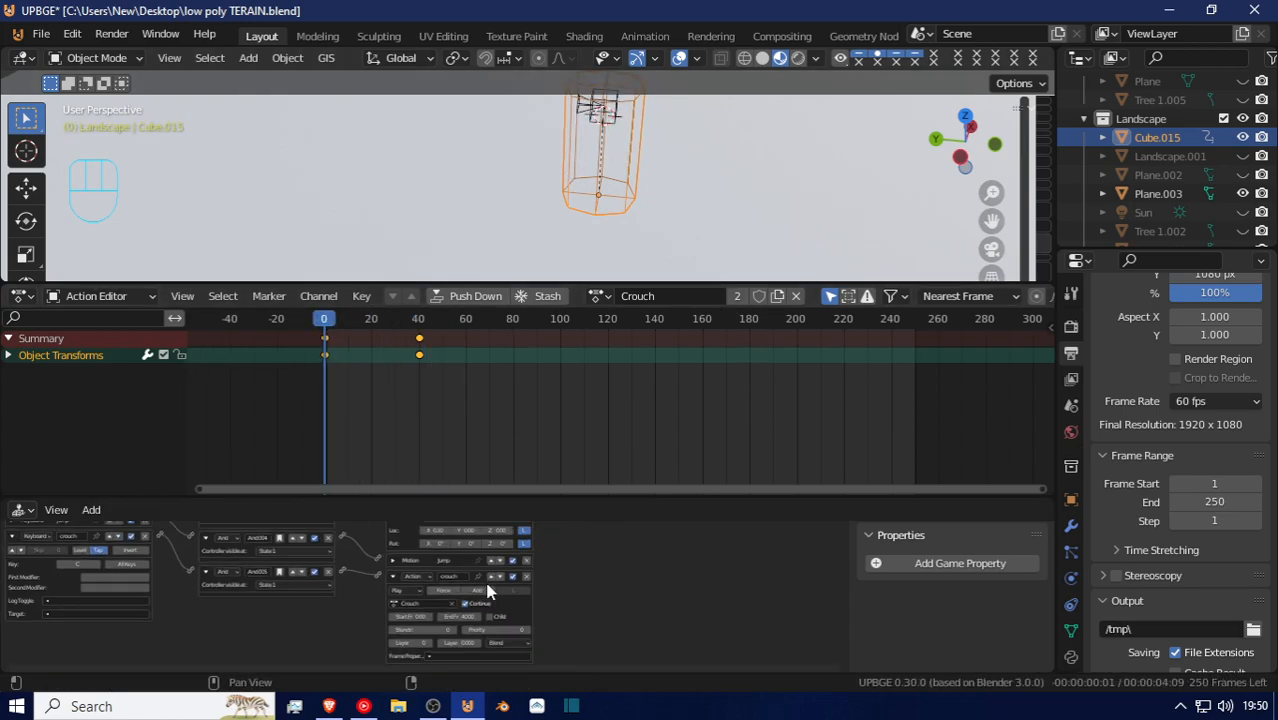
pyautogui.moveTo(468, 574); pyautogui.dragTo(513, 612, button='middle')
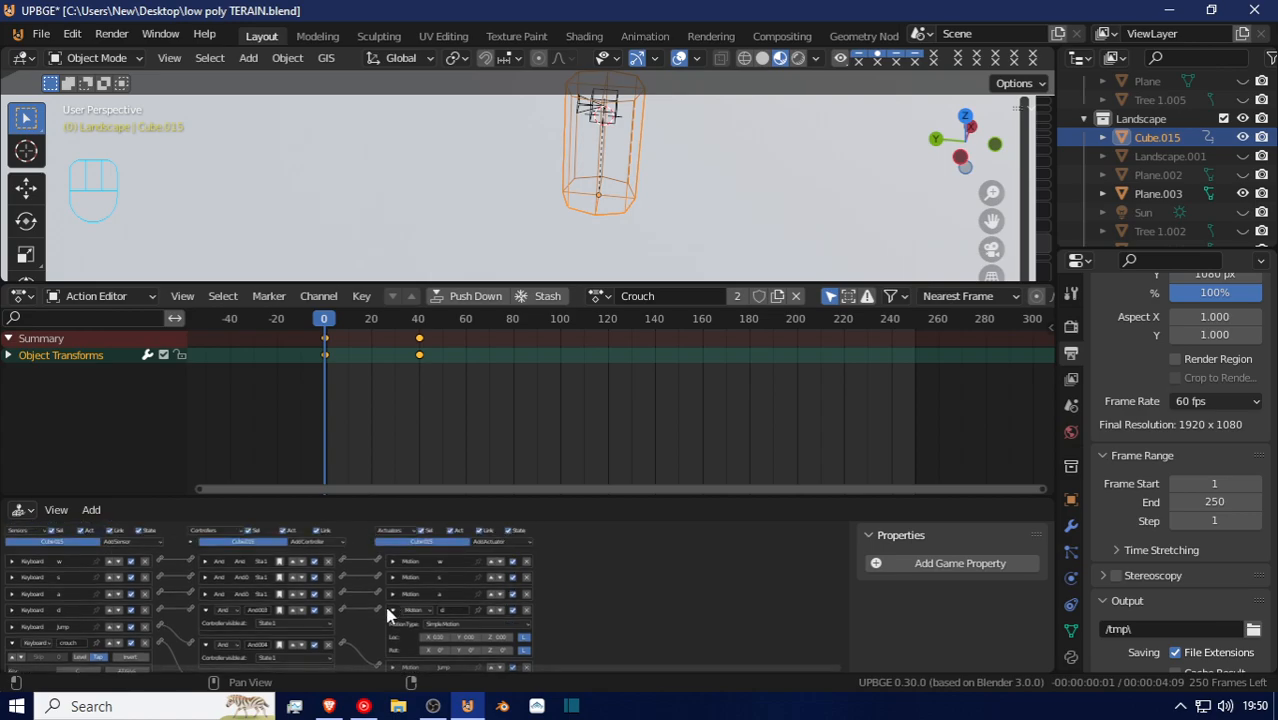
pyautogui.click(391, 611)
pyautogui.moveTo(394, 636); pyautogui.dragTo(413, 536, button='middle')
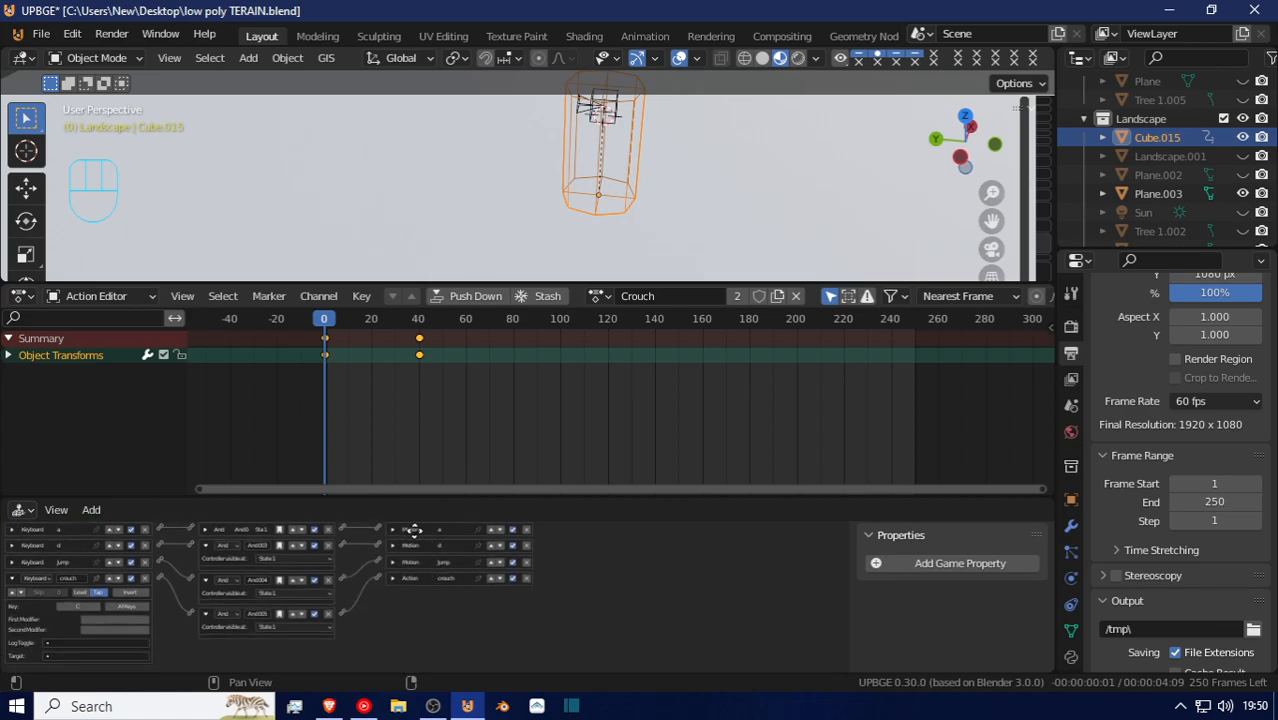
pyautogui.click(205, 580)
pyautogui.click(205, 596)
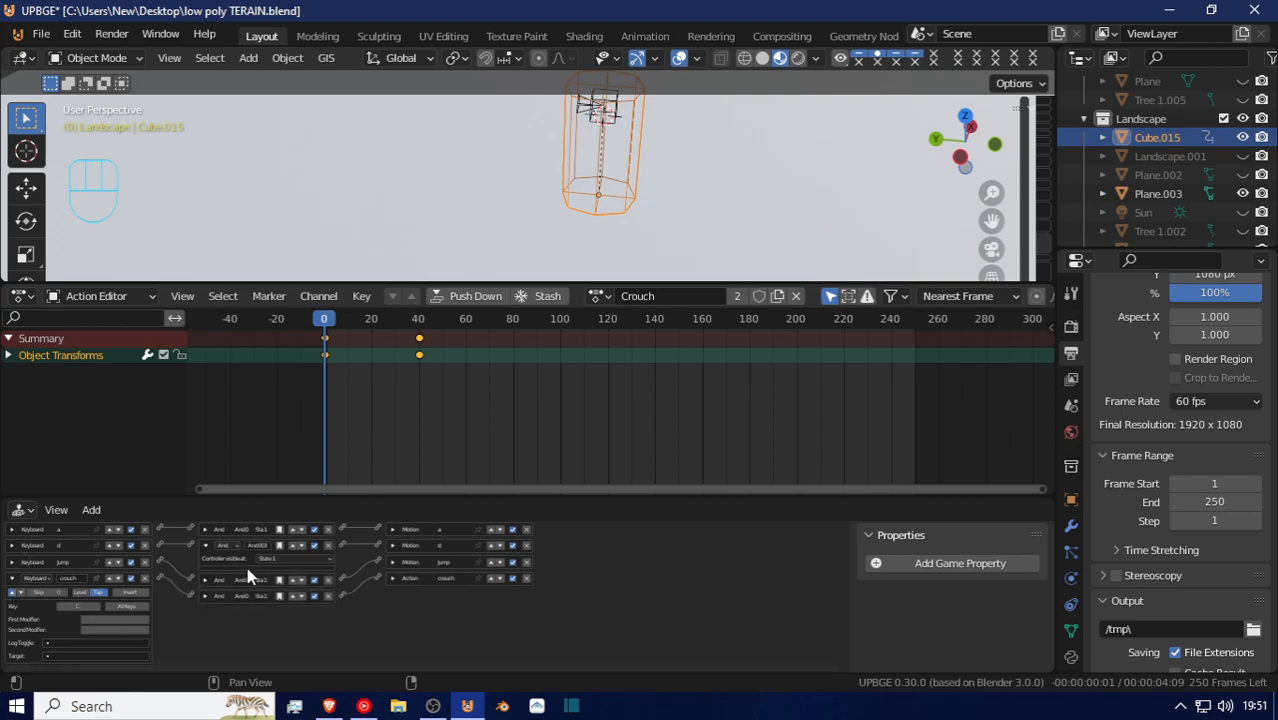
pyautogui.click(12, 580)
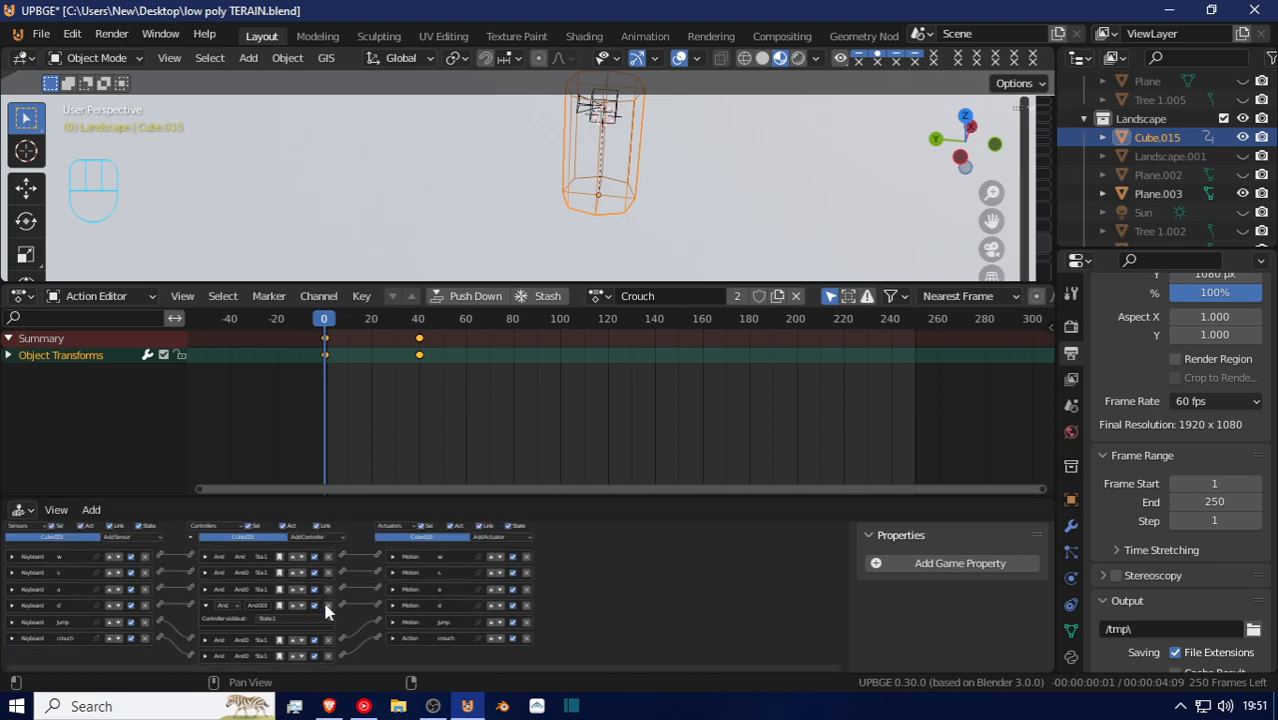
# Set the crouch Action actuator's action type to Flipper, and collapse it and the d controller
pyautogui.click(391, 638)
pyautogui.scroll(-2, 420, 625)
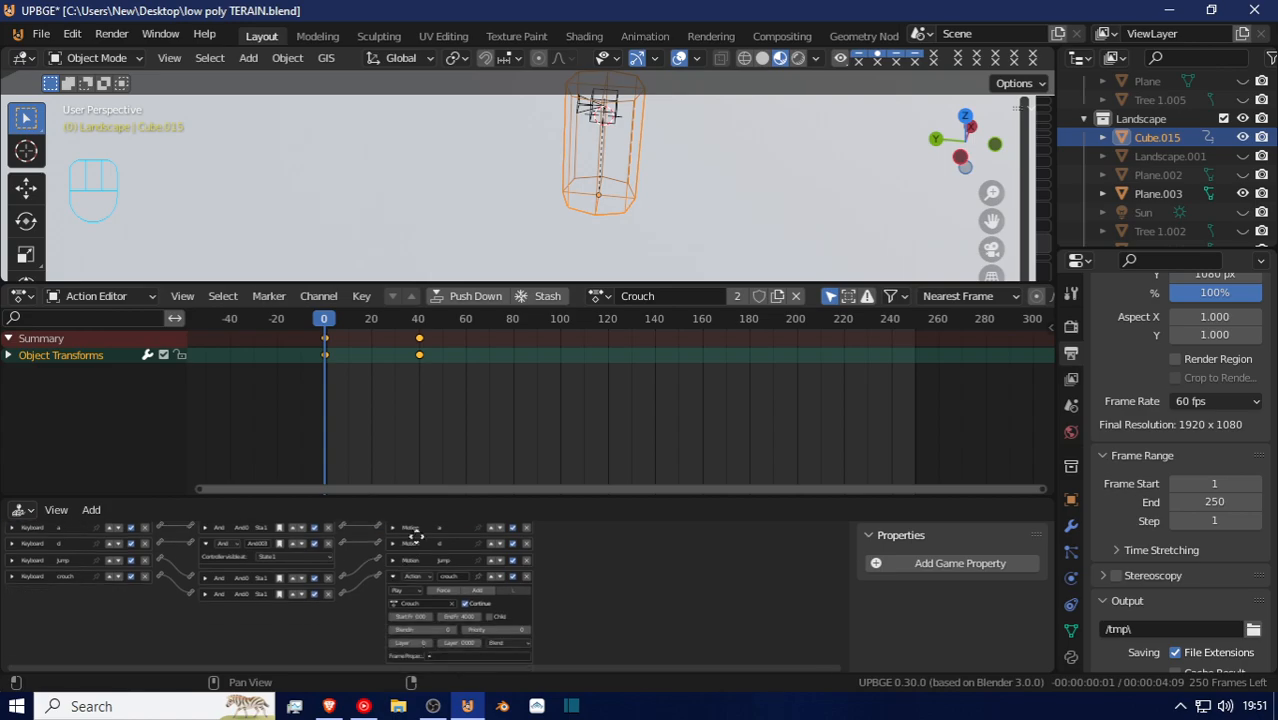
pyautogui.keyDown('ctrl'); pyautogui.scroll(2, 440, 610); pyautogui.keyUp('ctrl')
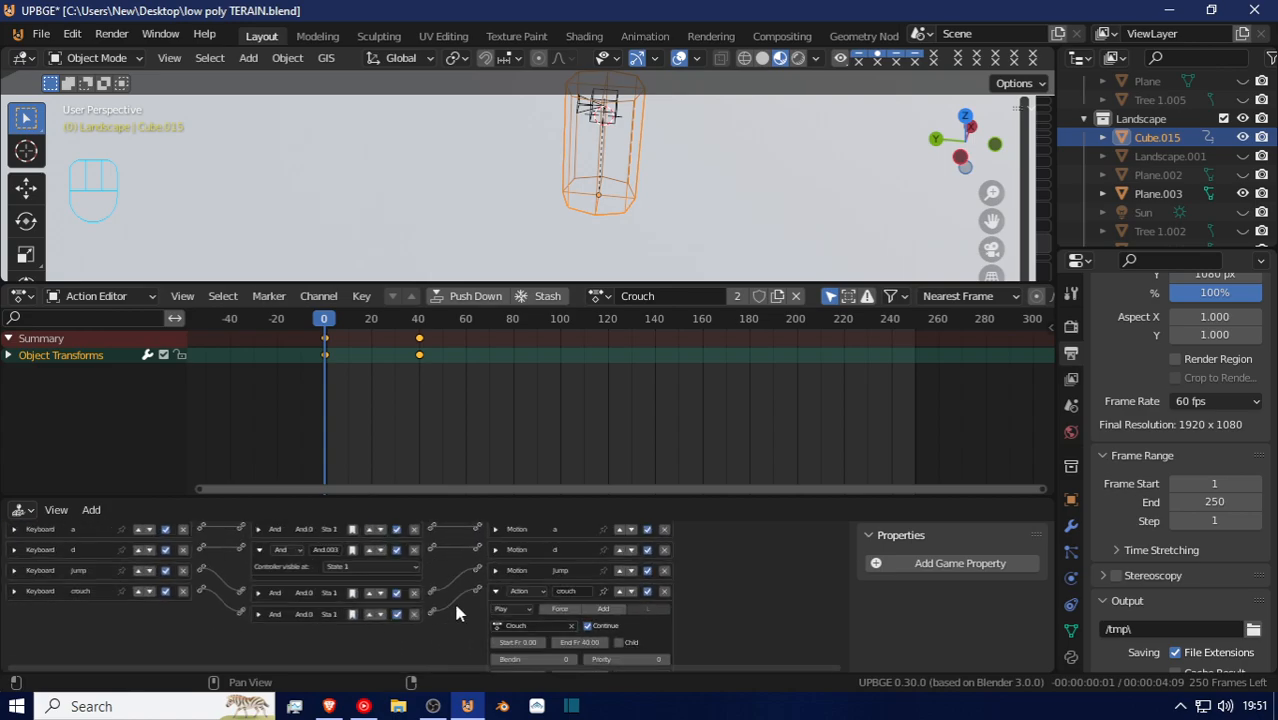
pyautogui.click(511, 612)
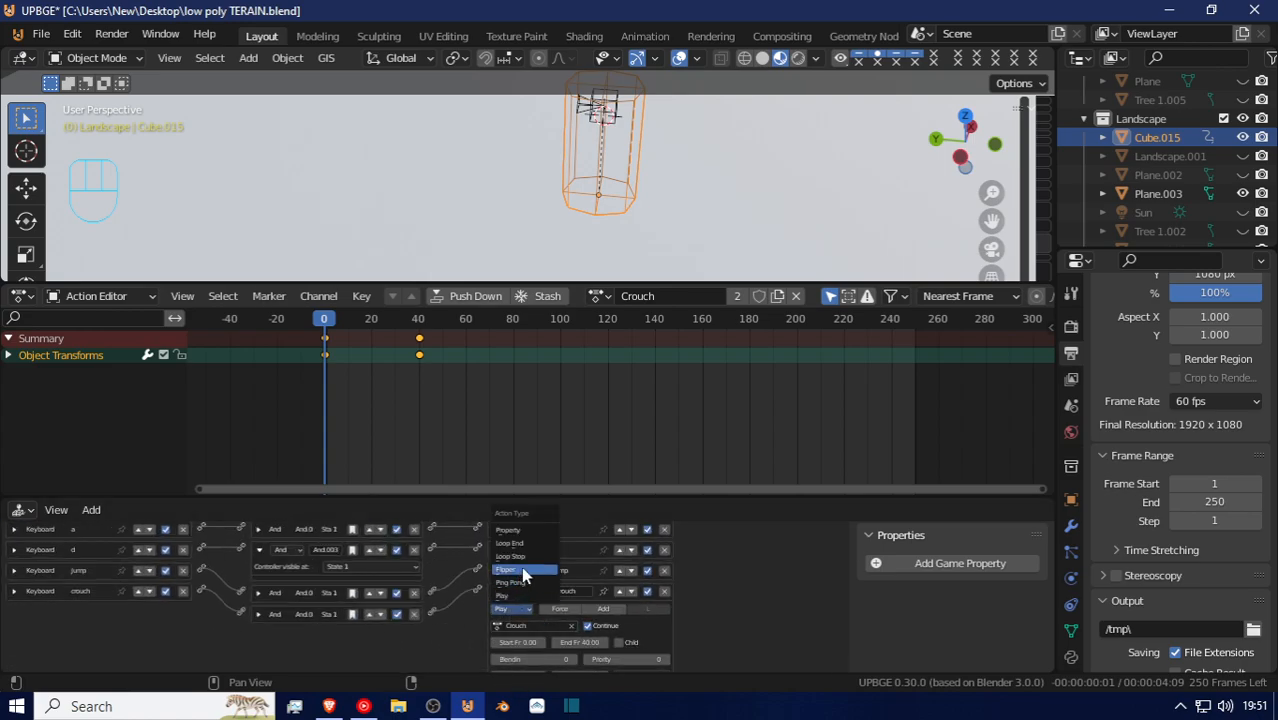
pyautogui.click(521, 569)
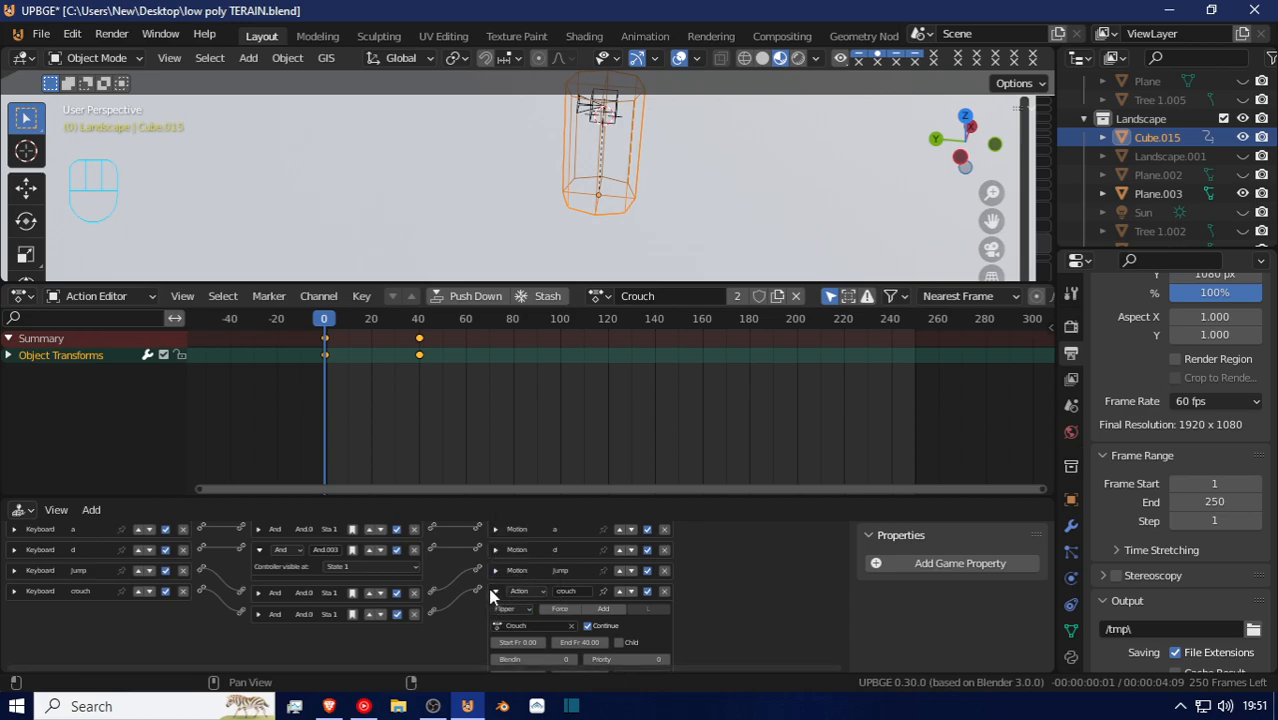
pyautogui.click(494, 591)
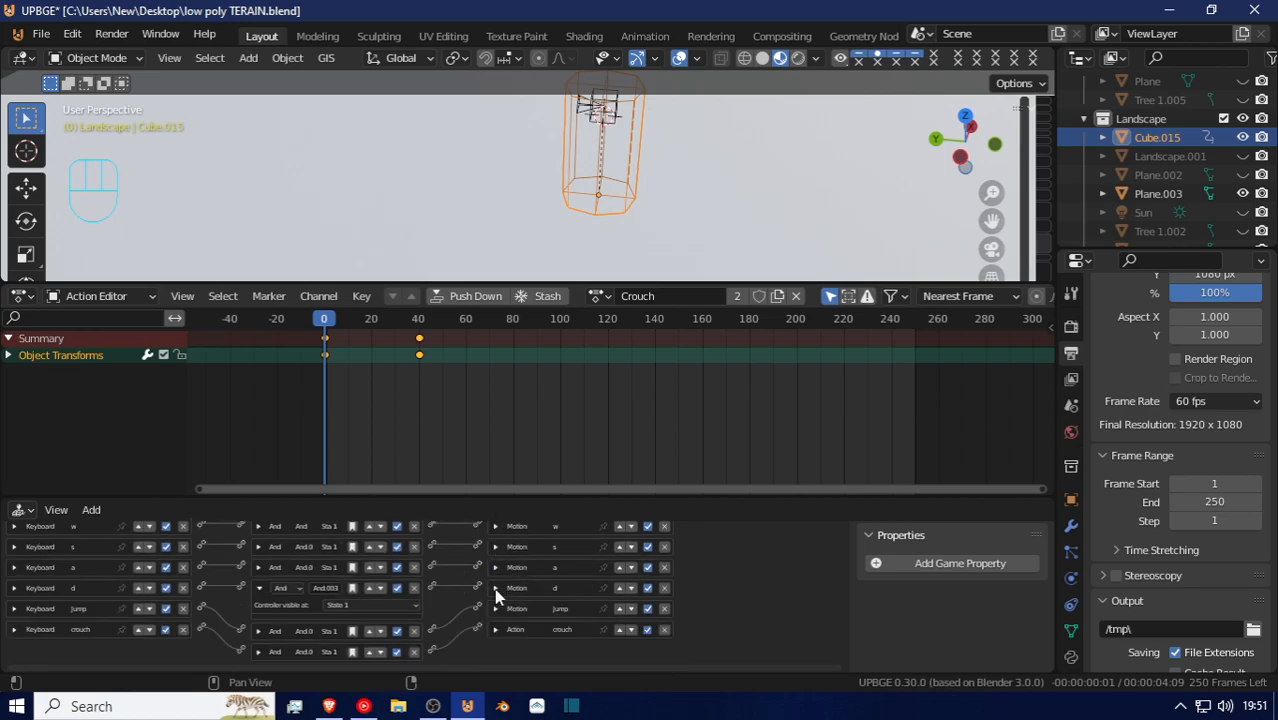
pyautogui.click(260, 589)
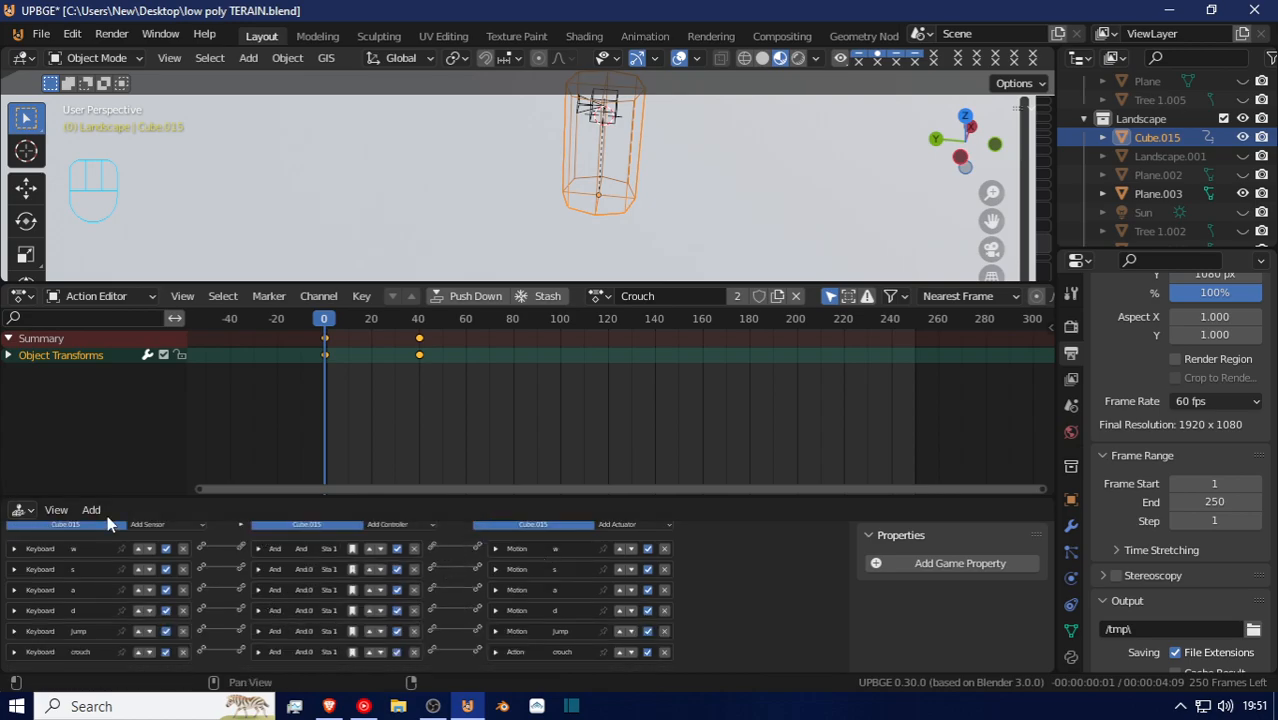
# Add a Mouse sensor and a Mouse actuator to Cube.015's logic bricks
pyautogui.click(159, 524)
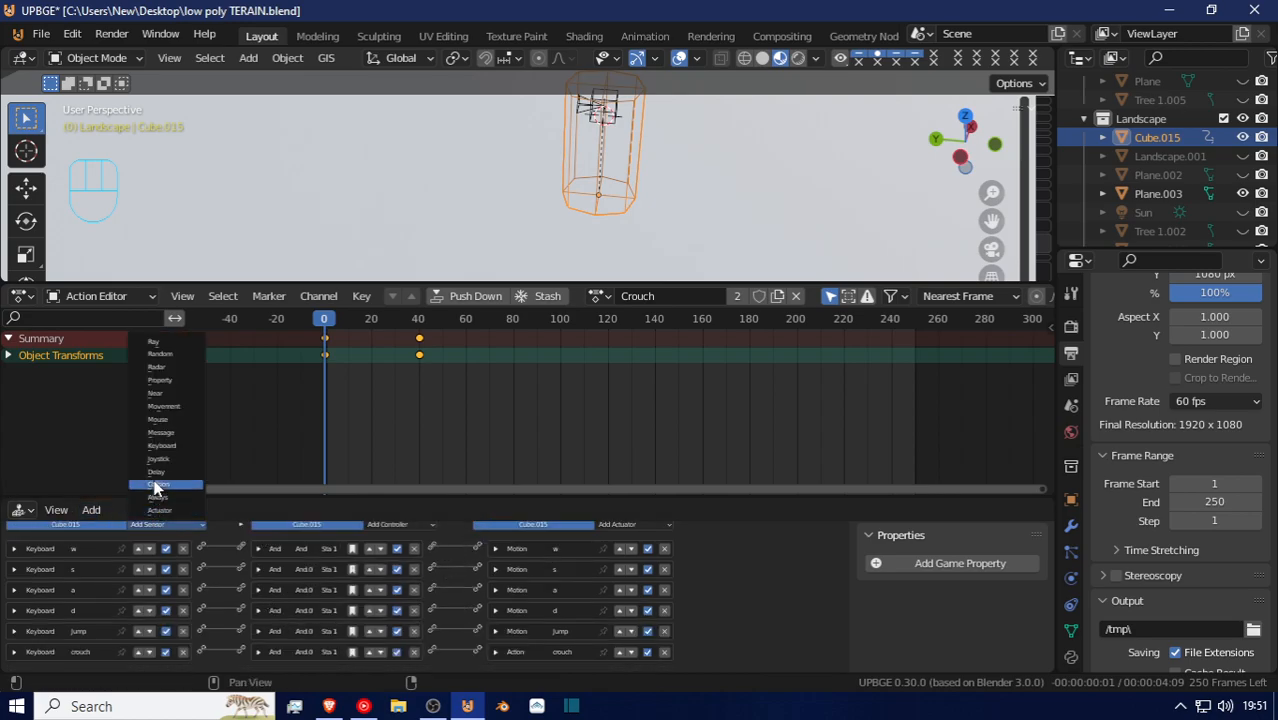
pyautogui.click(177, 406)
pyautogui.scroll(1, 603, 582)
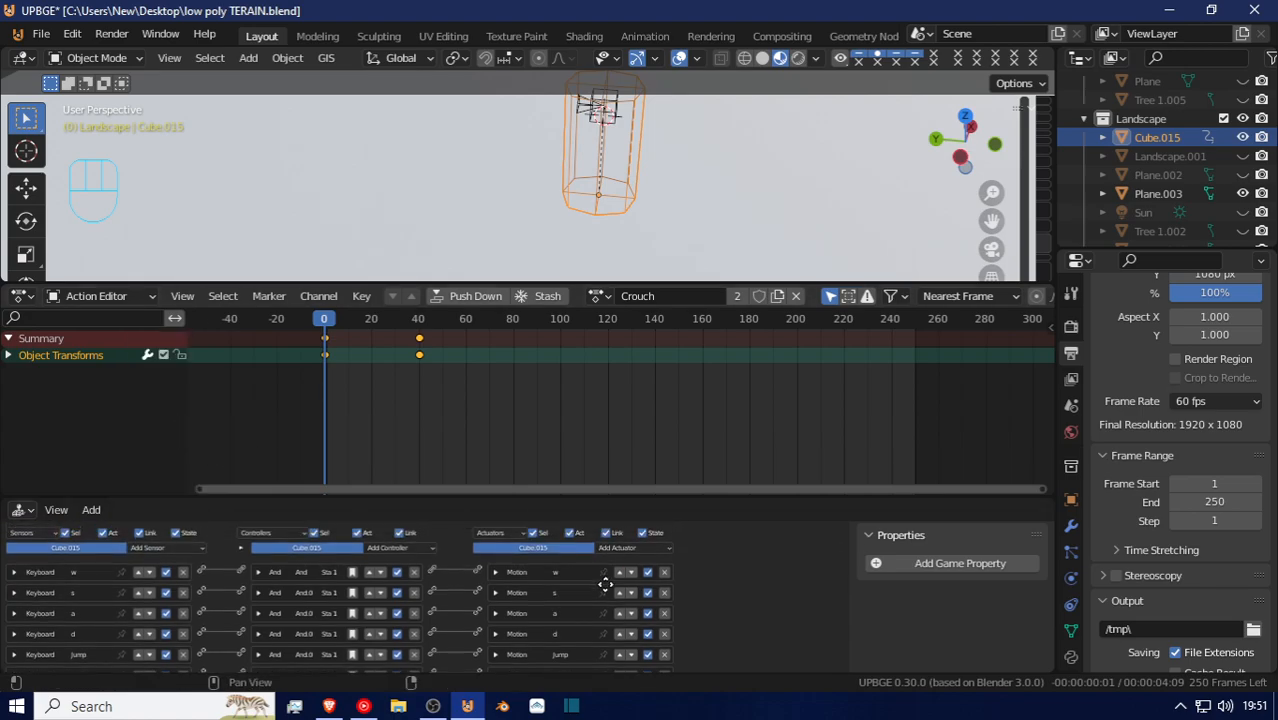
pyautogui.click(620, 549)
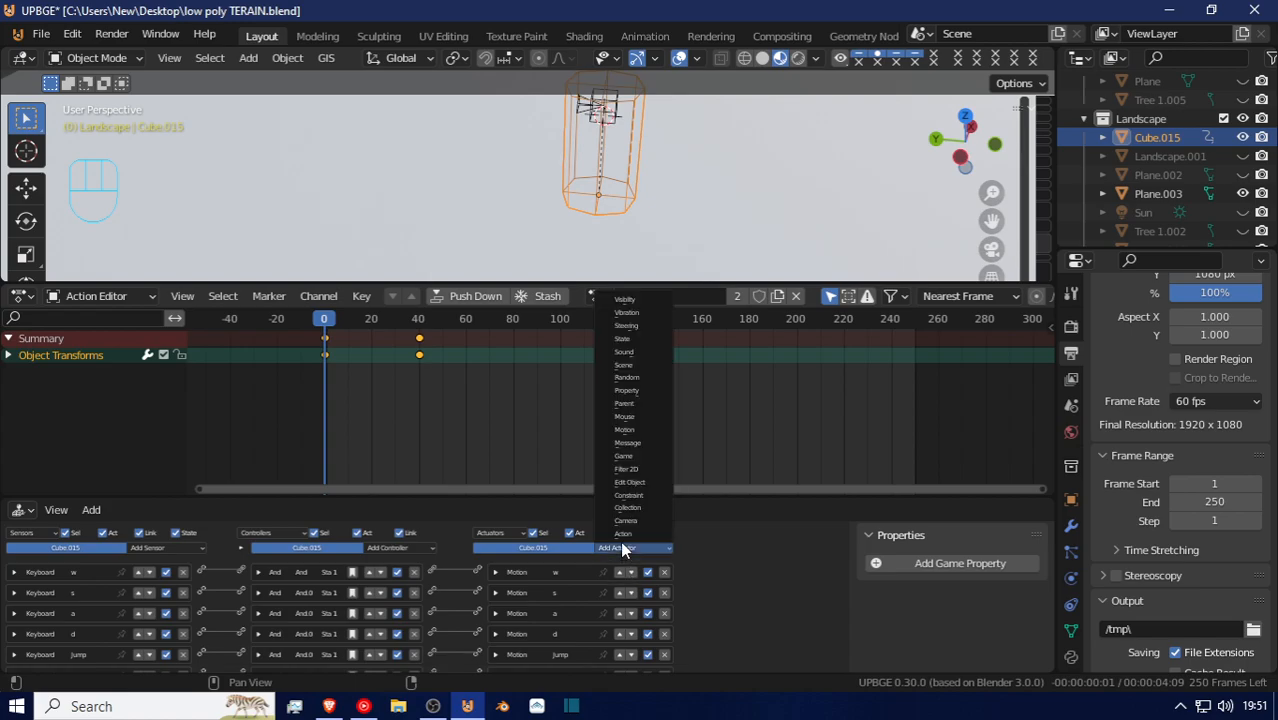
pyautogui.click(636, 418)
pyautogui.scroll(-3, 607, 587)
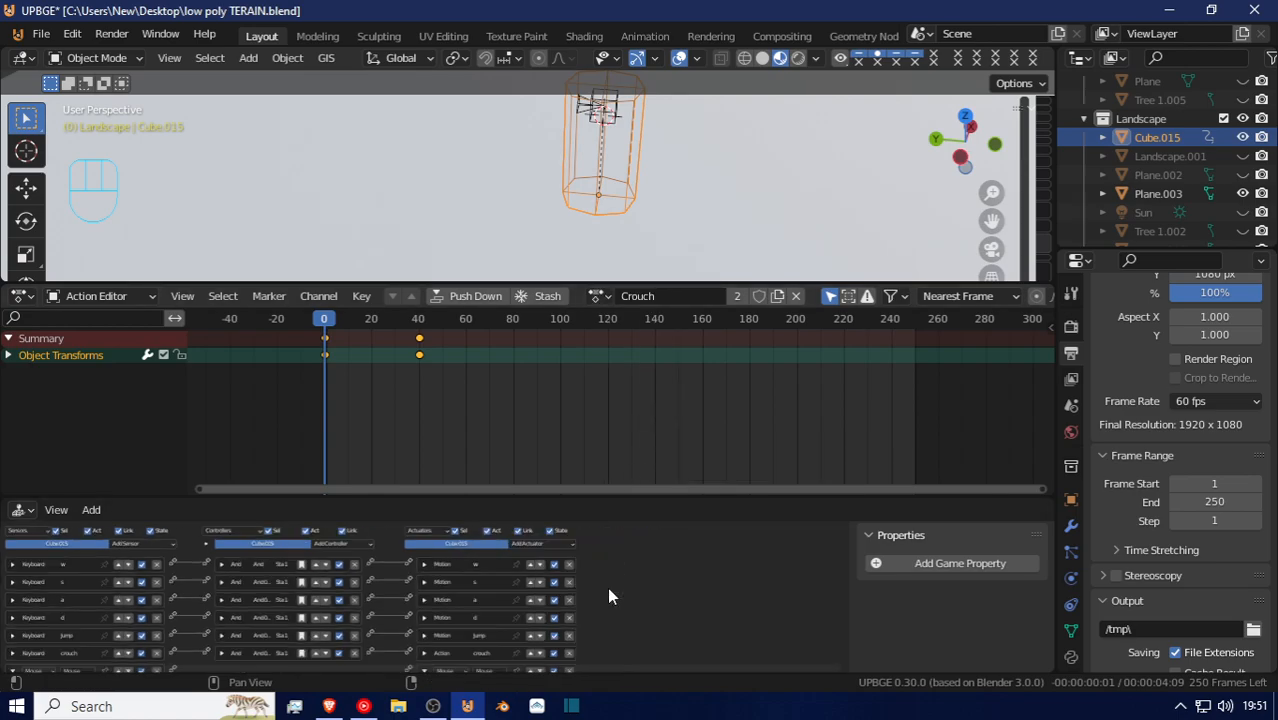
pyautogui.scroll(-1, 572, 610)
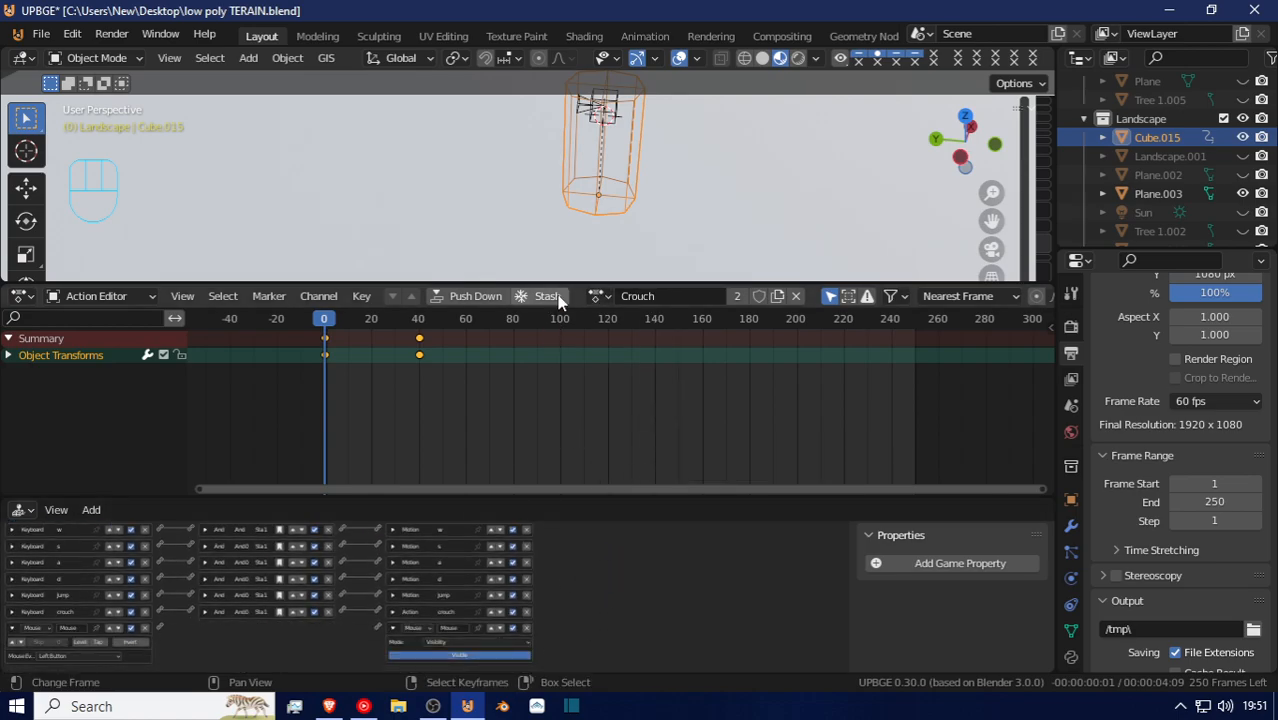
# Enlarge the logic editor area and link the Mouse sensor directly to the Mouse actuator
pyautogui.moveTo(548, 497); pyautogui.dragTo(560, 366)
pyautogui.scroll(3, 500, 480)
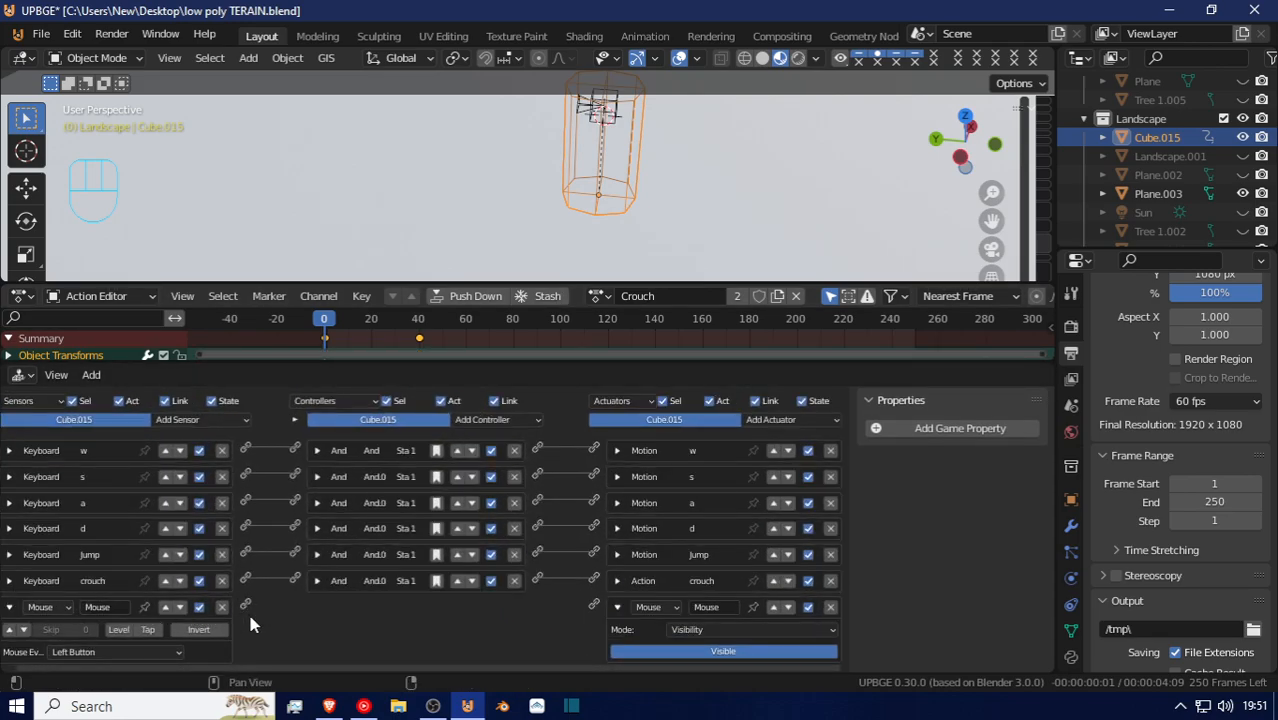
pyautogui.moveTo(247, 606); pyautogui.dragTo(594, 606)
# Set the Mouse actuator's mode to Look and disable its Use X Axis option
pyautogui.click(765, 629)
pyautogui.click(728, 601)
pyautogui.scroll(-3, 594, 607)
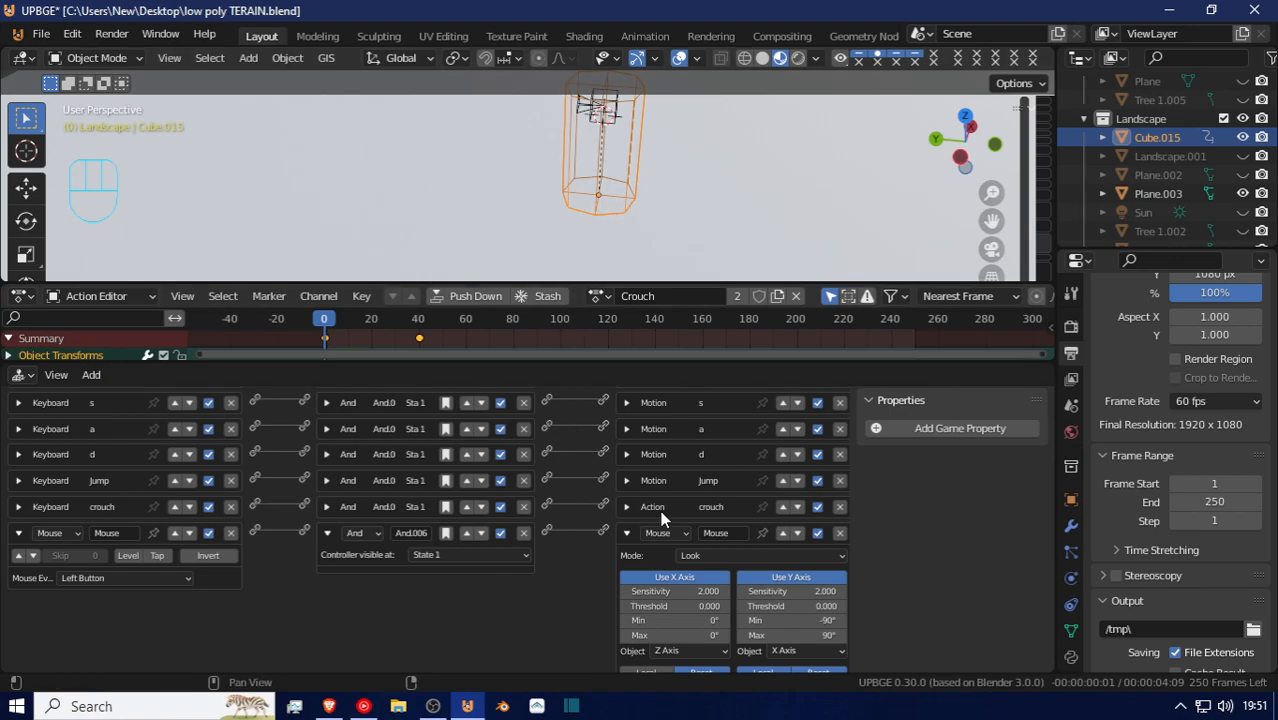
pyautogui.scroll(-1, 660, 510)
pyautogui.click(672, 550)
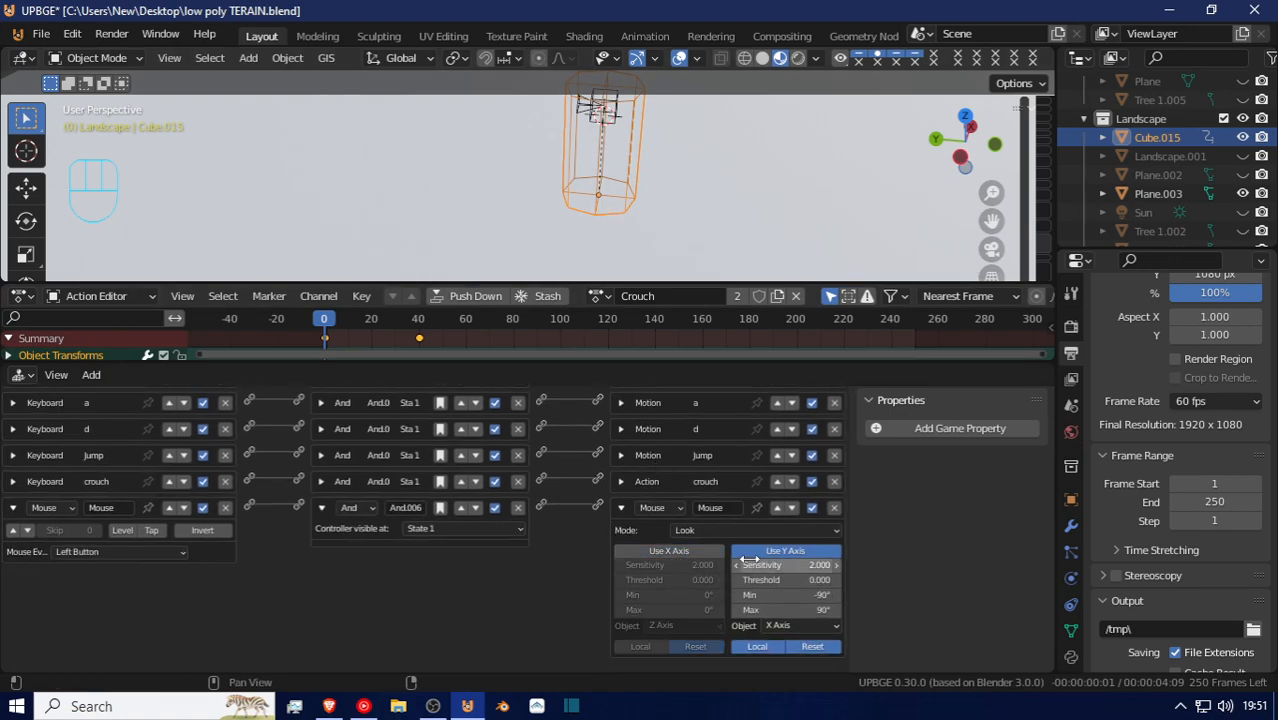
# Set Cube.015's Mouse sensor to Movement with true level triggering, and switch its Mouse actuator from the Y axis to the X axis
pyautogui.click(13, 531)
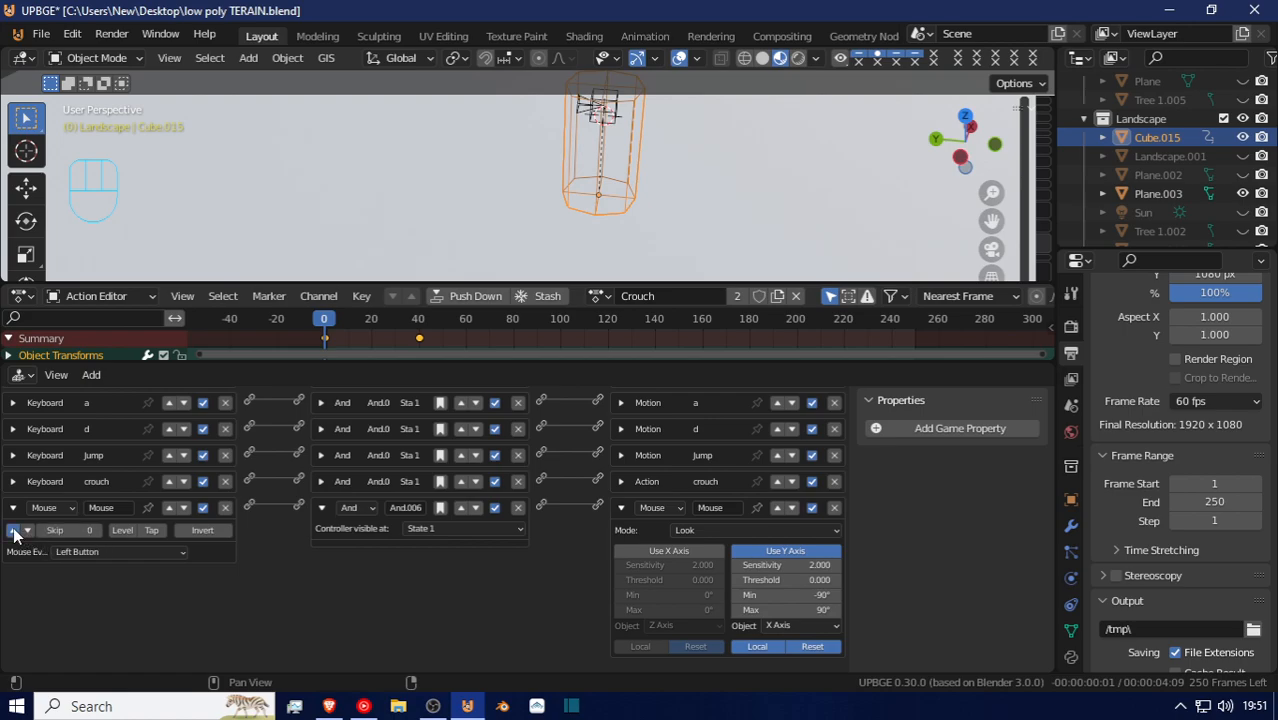
pyautogui.click(85, 553)
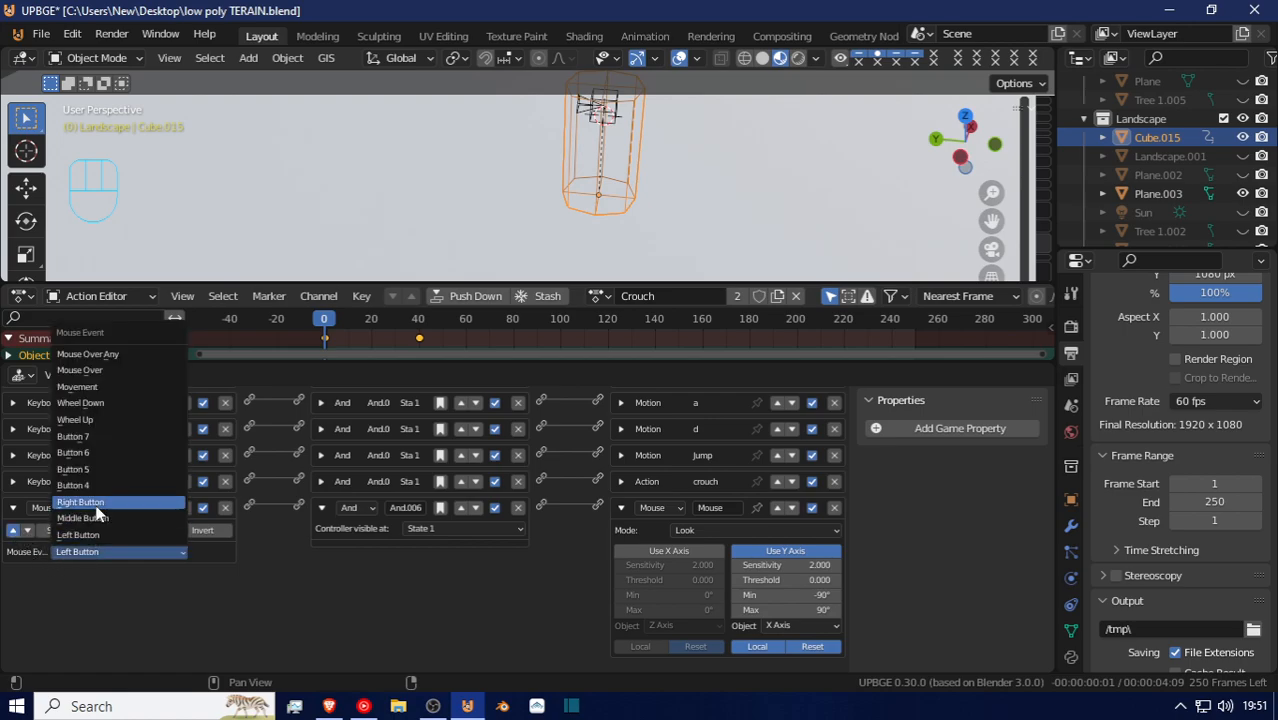
pyautogui.click(126, 388)
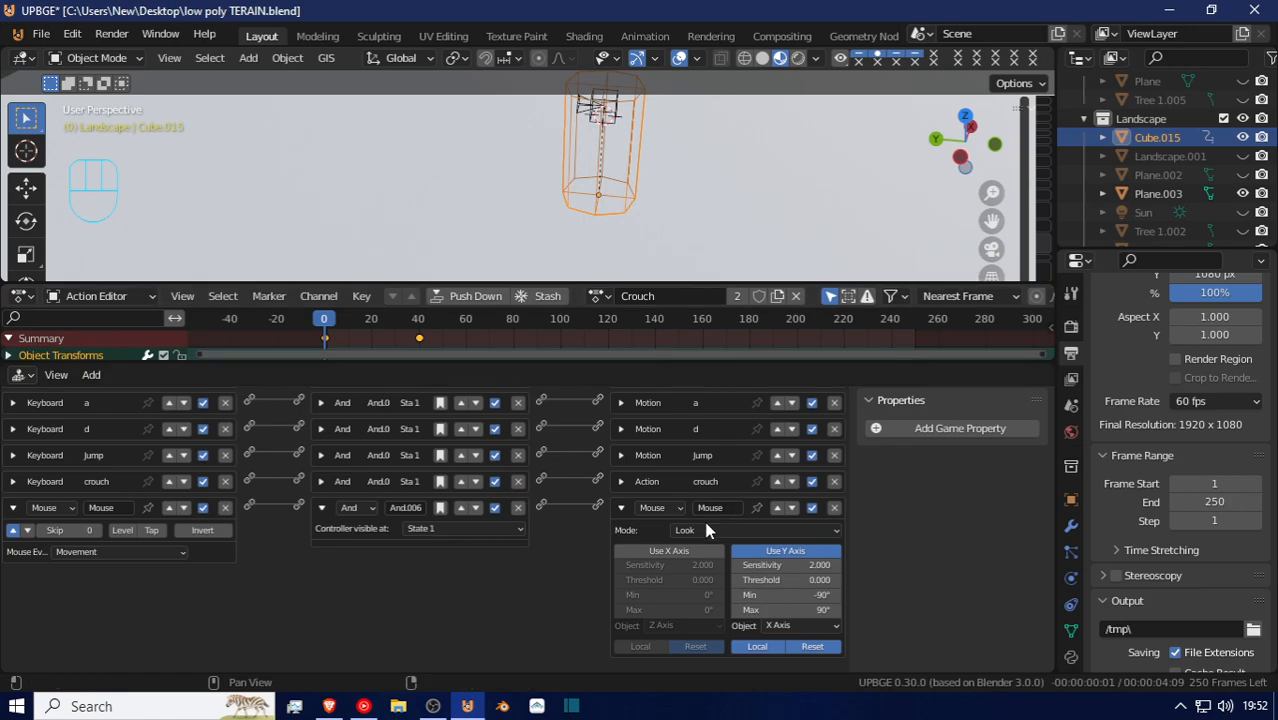
pyautogui.click(683, 550)
pyautogui.click(764, 550)
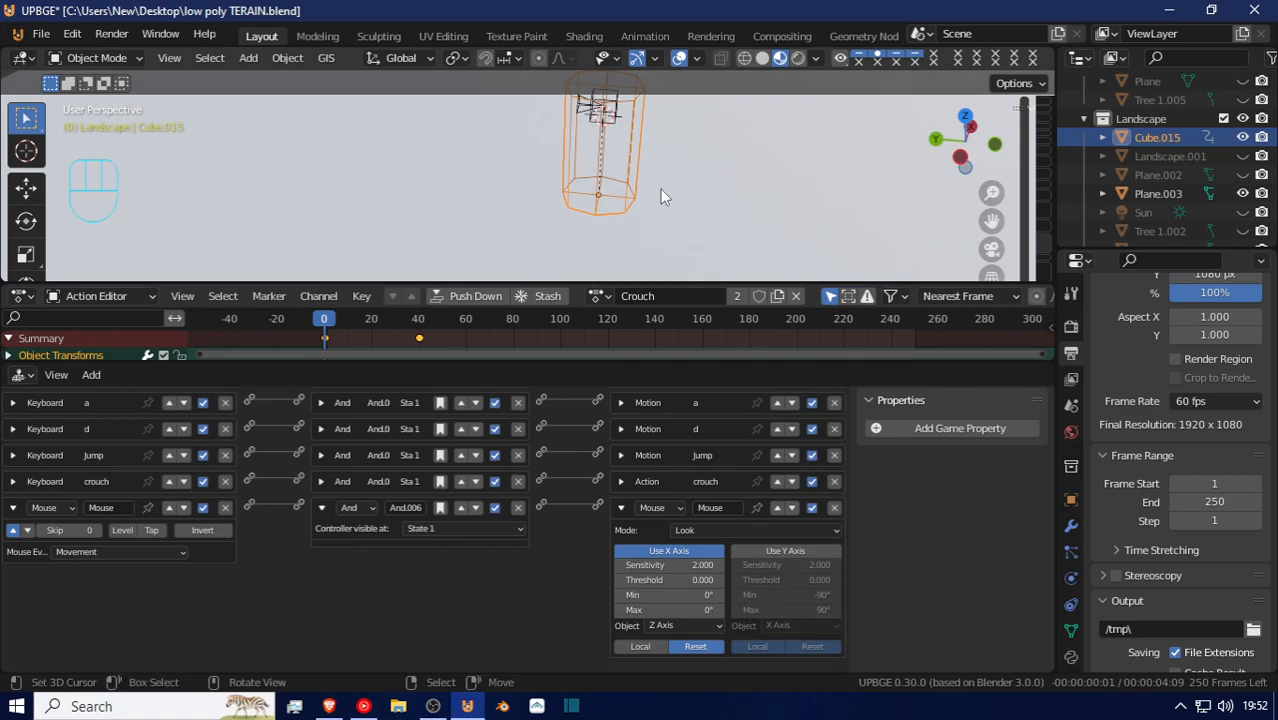
# Select the Camera inside the capsule and add a Mouse sensor and a Mouse actuator to its logic bricks
pyautogui.click(593, 114)
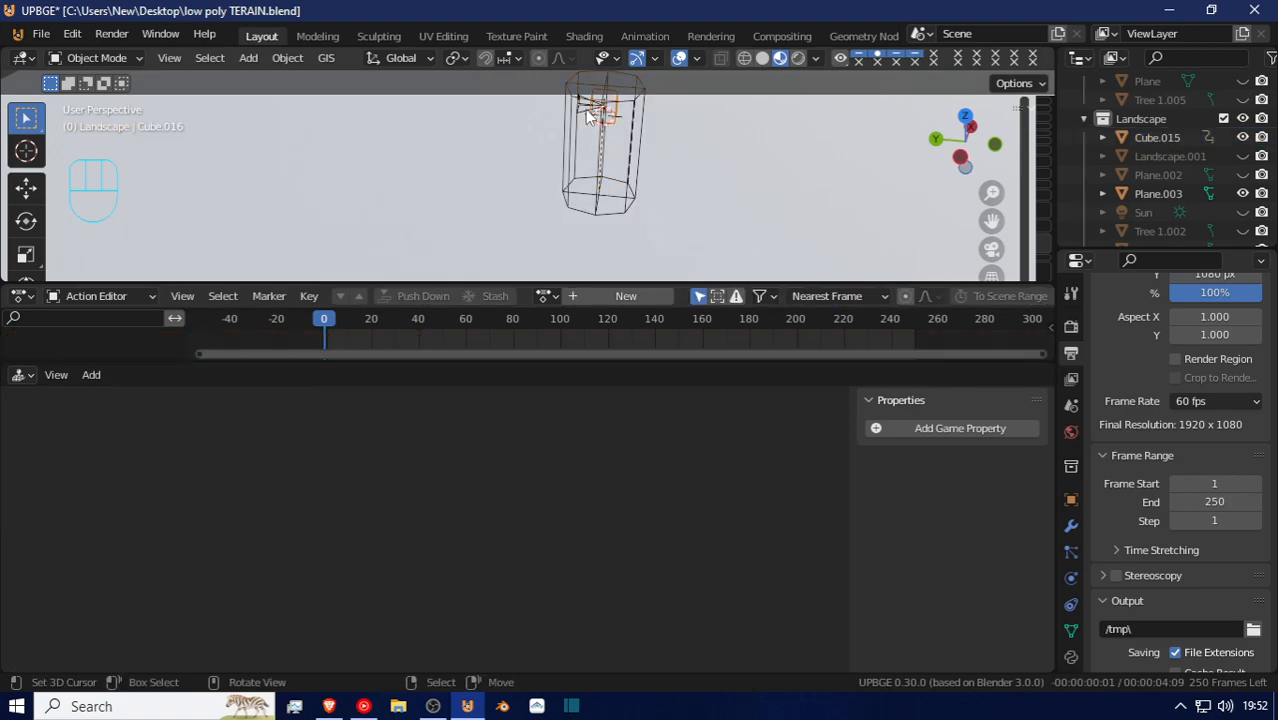
pyautogui.click(191, 428)
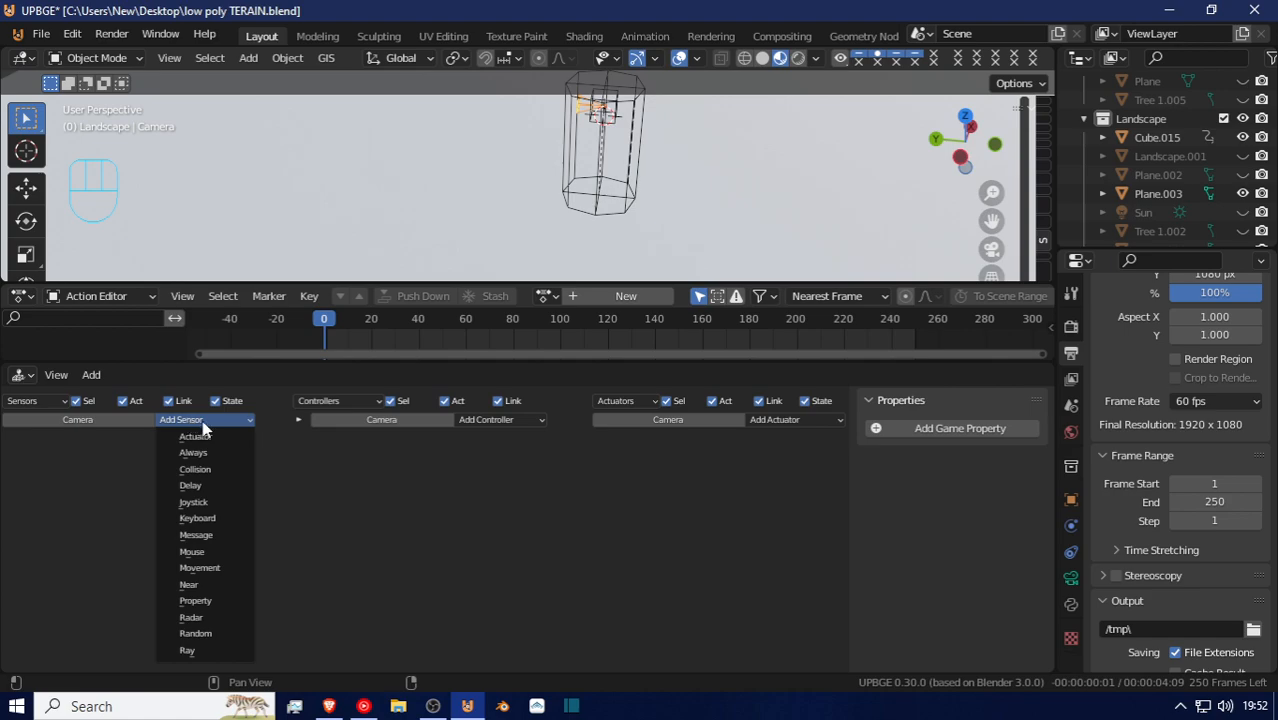
pyautogui.click(228, 551)
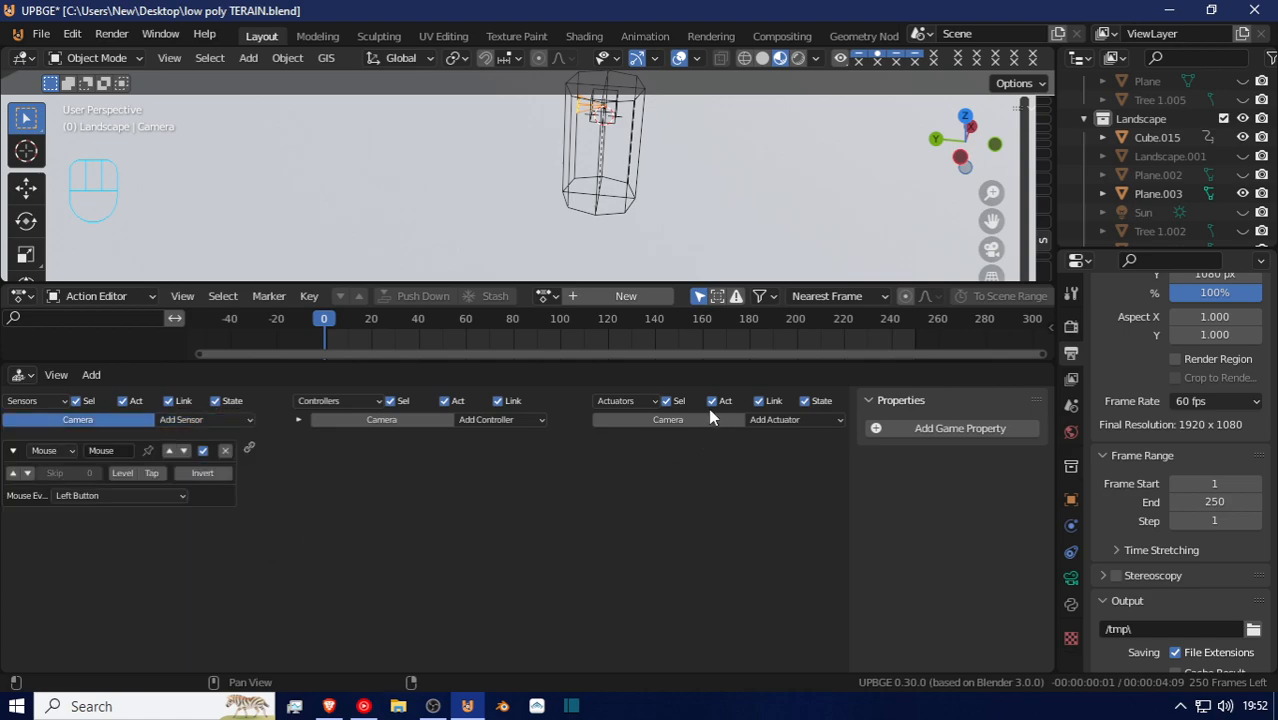
pyautogui.click(780, 420)
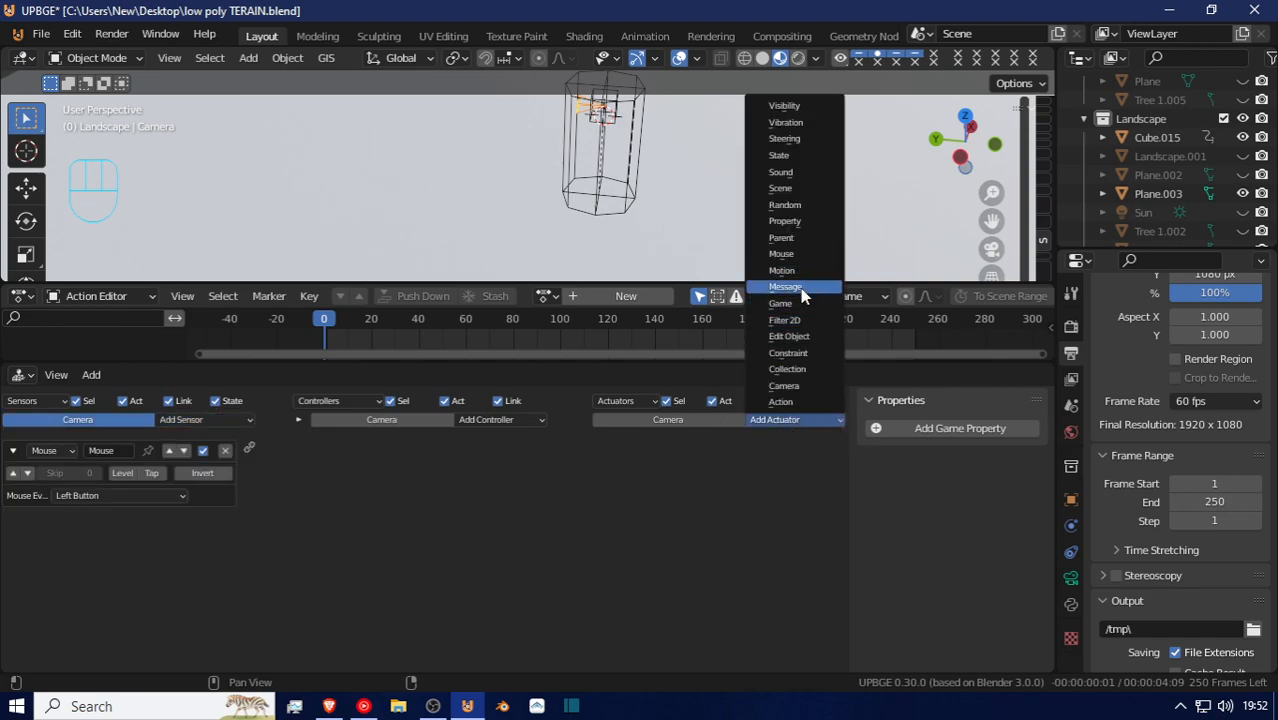
pyautogui.click(797, 259)
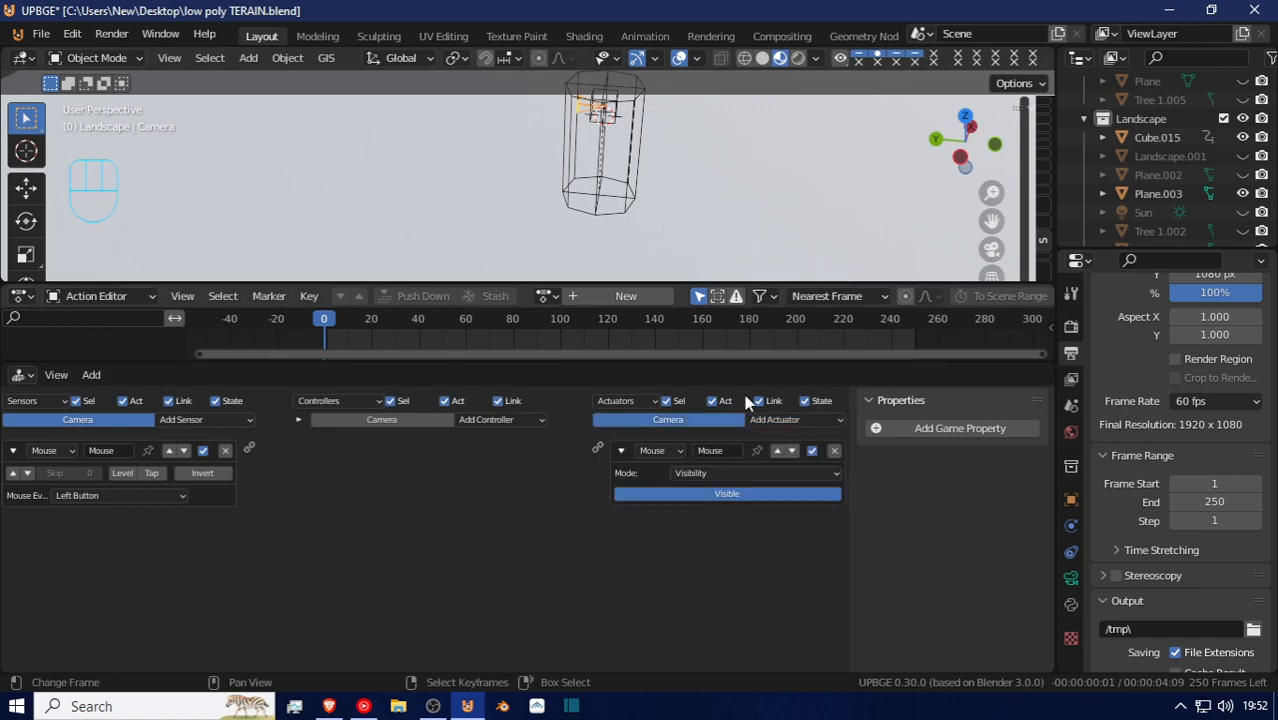
# Set the Camera's Mouse actuator to Look mode and disable its Use X Axis option
pyautogui.click(710, 474)
pyautogui.click(714, 505)
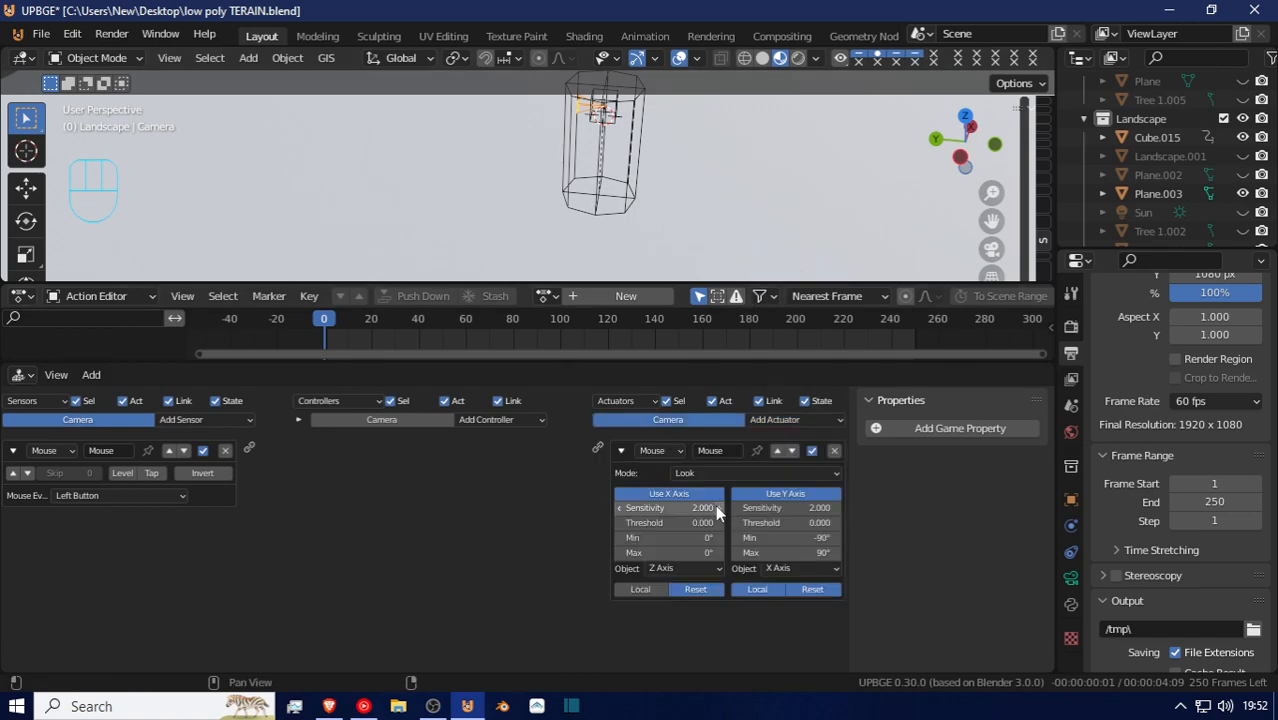
pyautogui.click(688, 496)
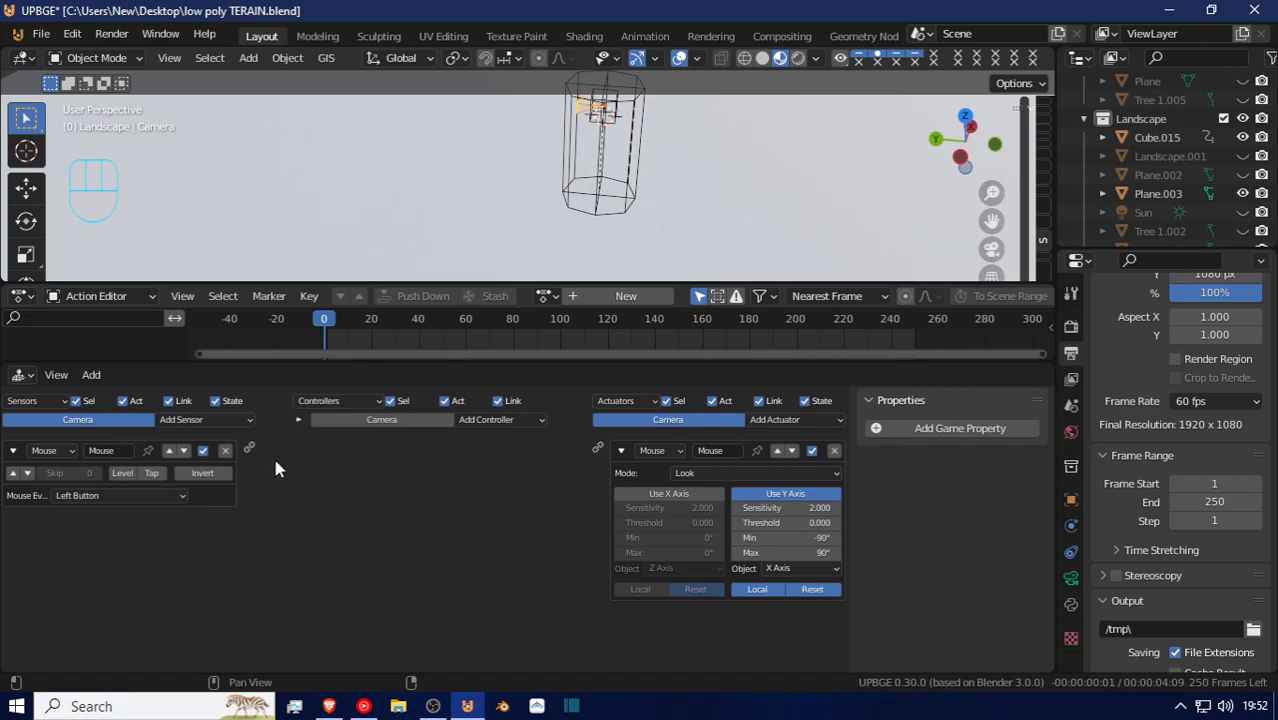
# Link the Camera's Mouse sensor to its Mouse actuator, and set the sensor to Movement with true level triggering
pyautogui.moveTo(251, 452); pyautogui.dragTo(597, 448)
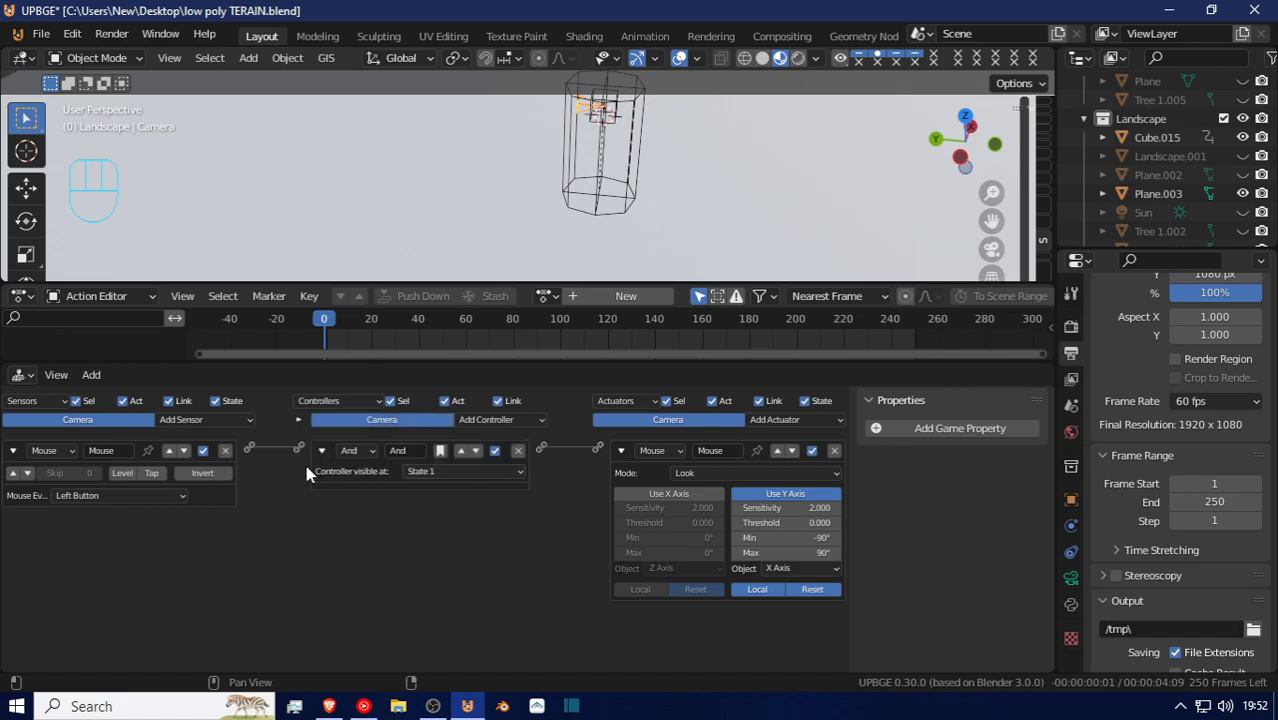
pyautogui.click(158, 493)
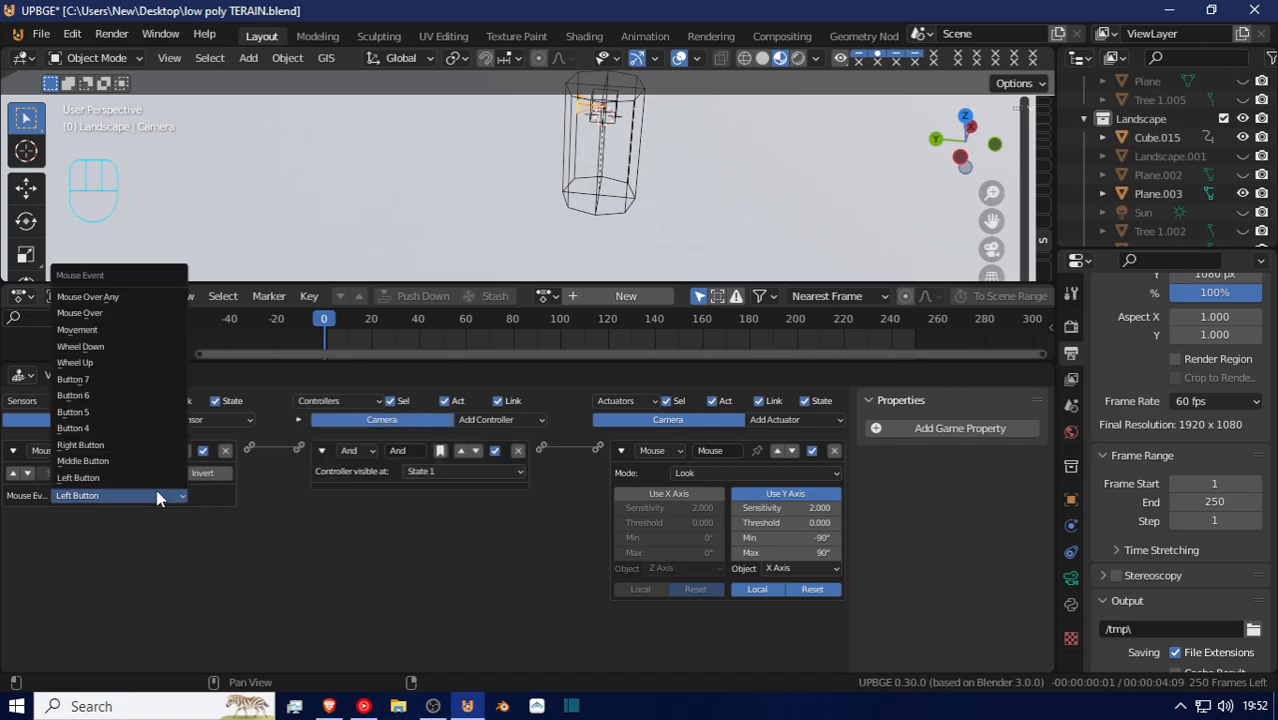
pyautogui.click(145, 334)
pyautogui.click(16, 474)
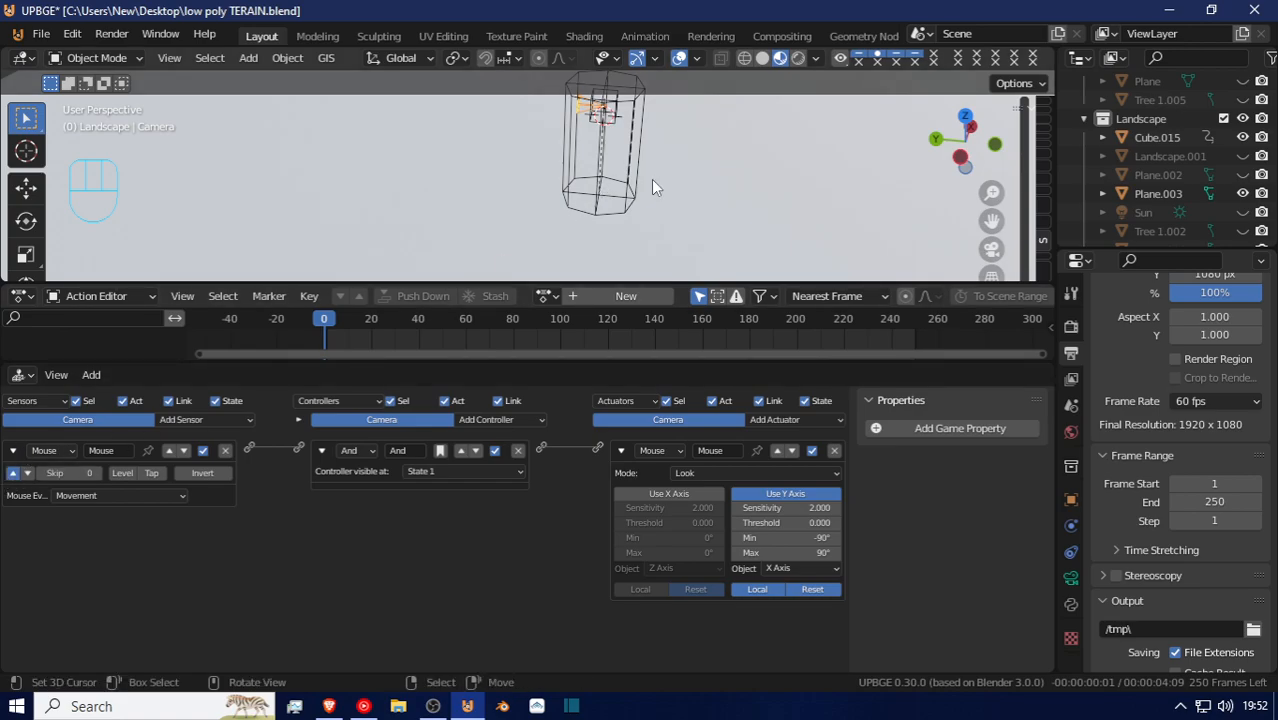
# Run the game from the camera view to test the mouse look, and stop it
pyautogui.press('KP_0')
pyautogui.scroll(-2, 651, 179)
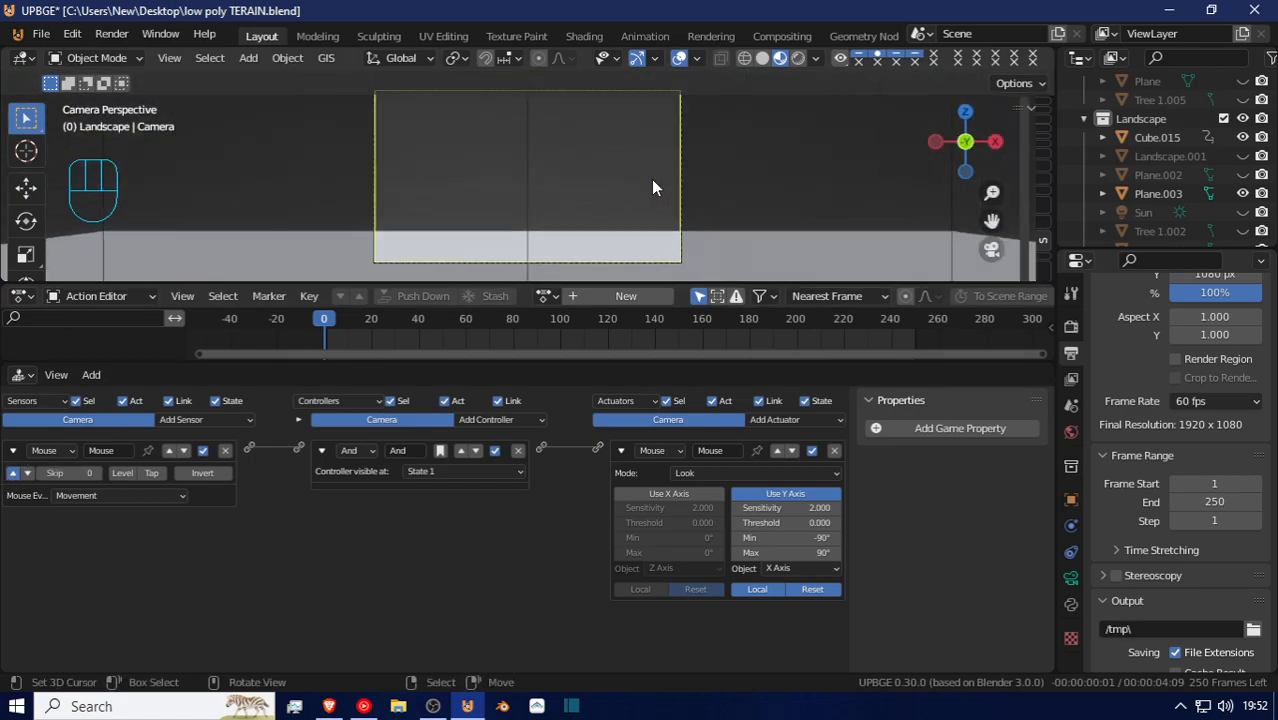
pyautogui.press('p')
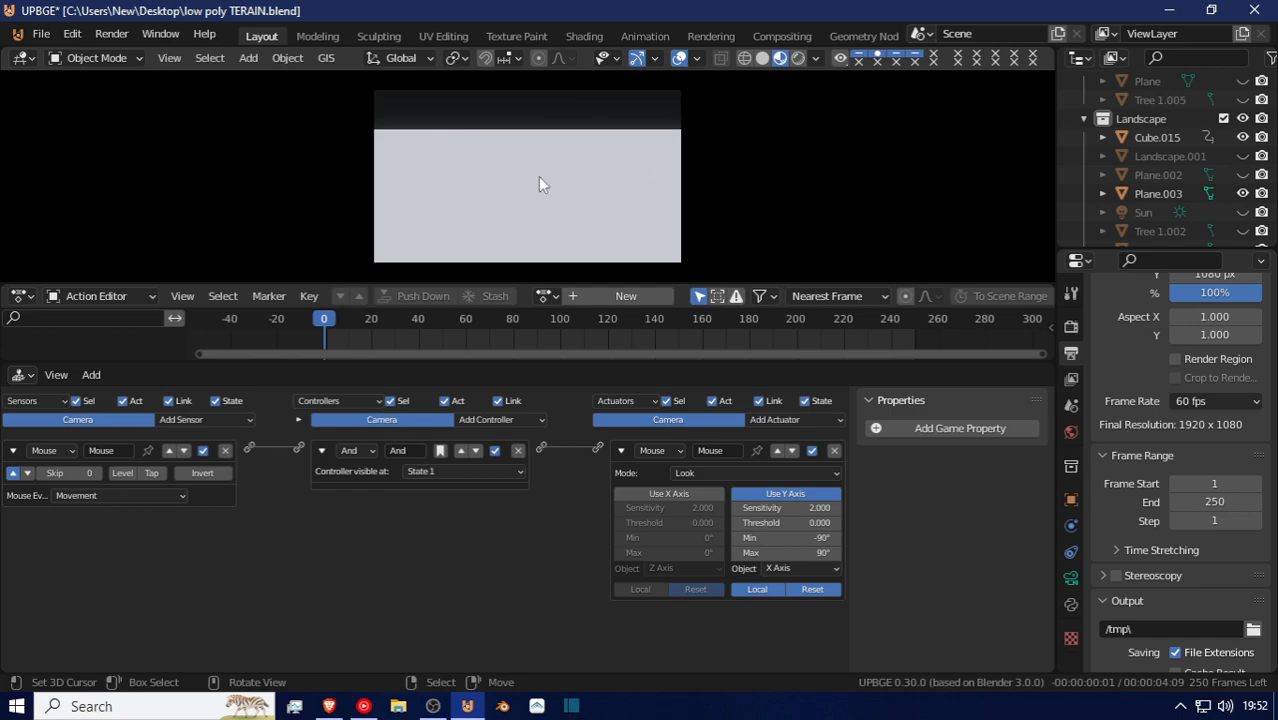
pyautogui.press('Escape')
# Select the ground plane Plane.003 and change the logic bricks area to the Shader Editor
pyautogui.scroll(-2, 353, 225)
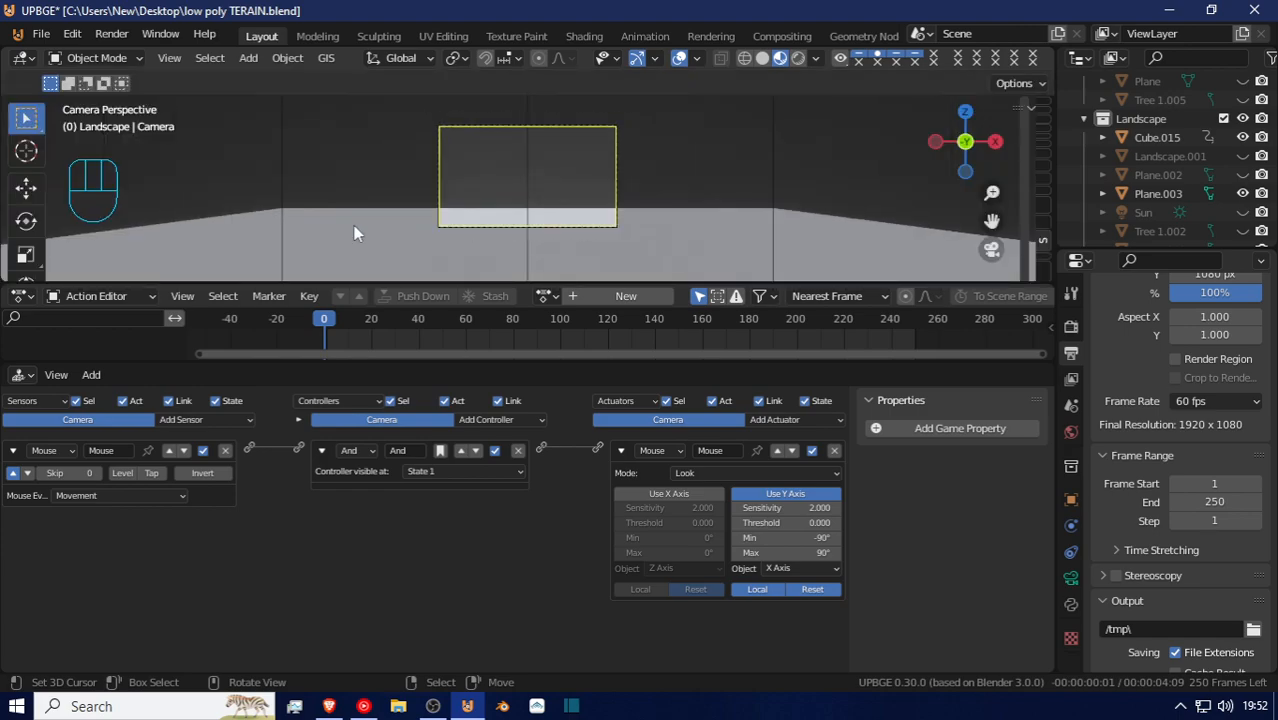
pyautogui.moveTo(353, 225); pyautogui.dragTo(471, 255, button='middle')
pyautogui.scroll(-3, 471, 255)
pyautogui.scroll(-2, 460, 263)
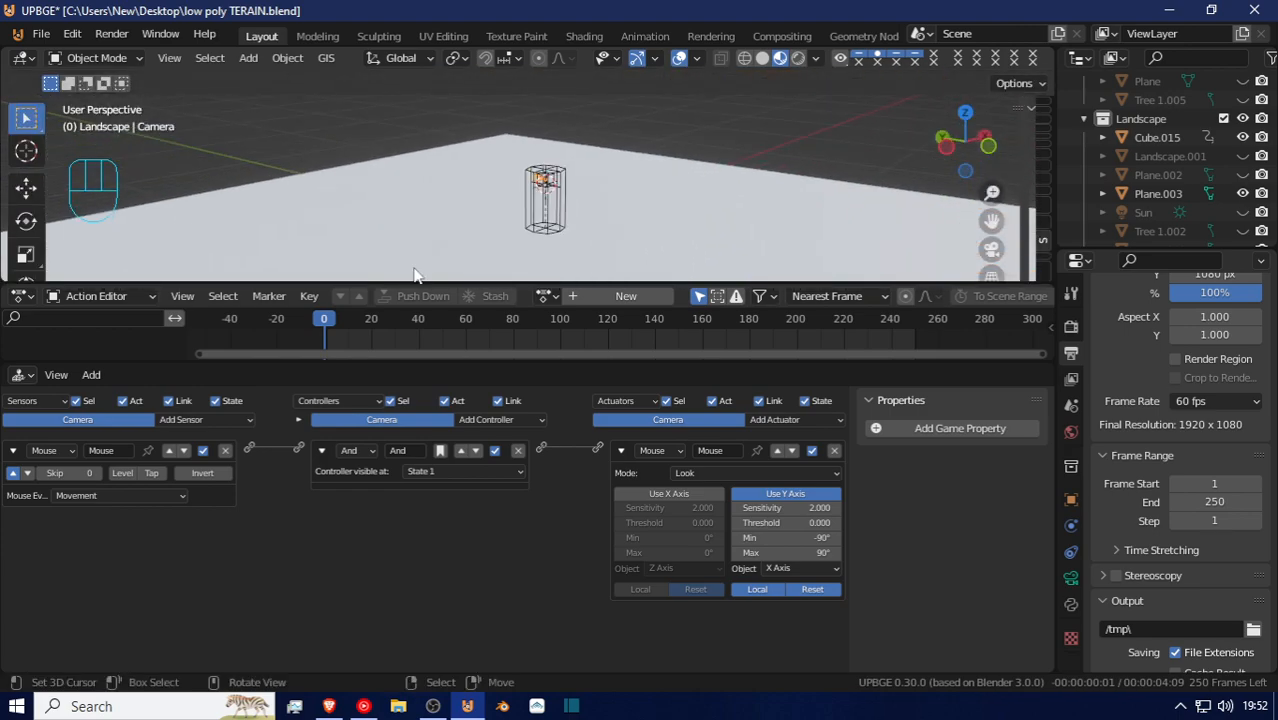
pyautogui.click(321, 213)
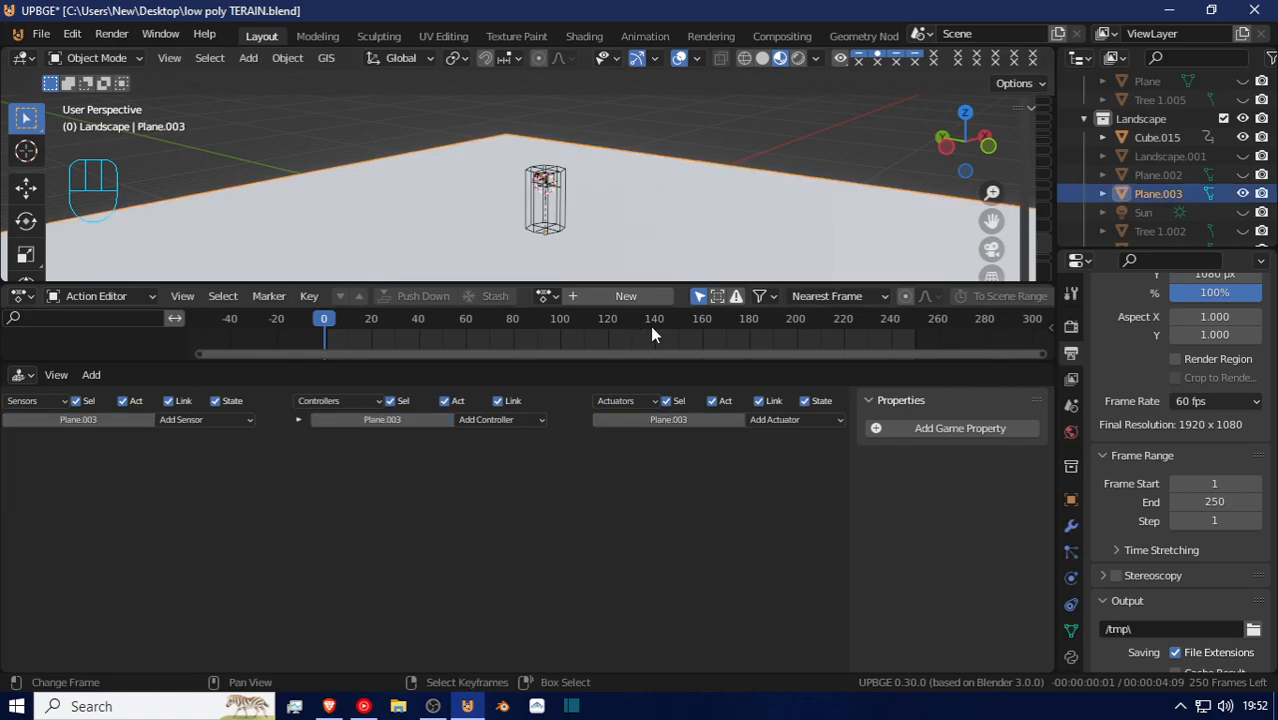
pyautogui.click(22, 374)
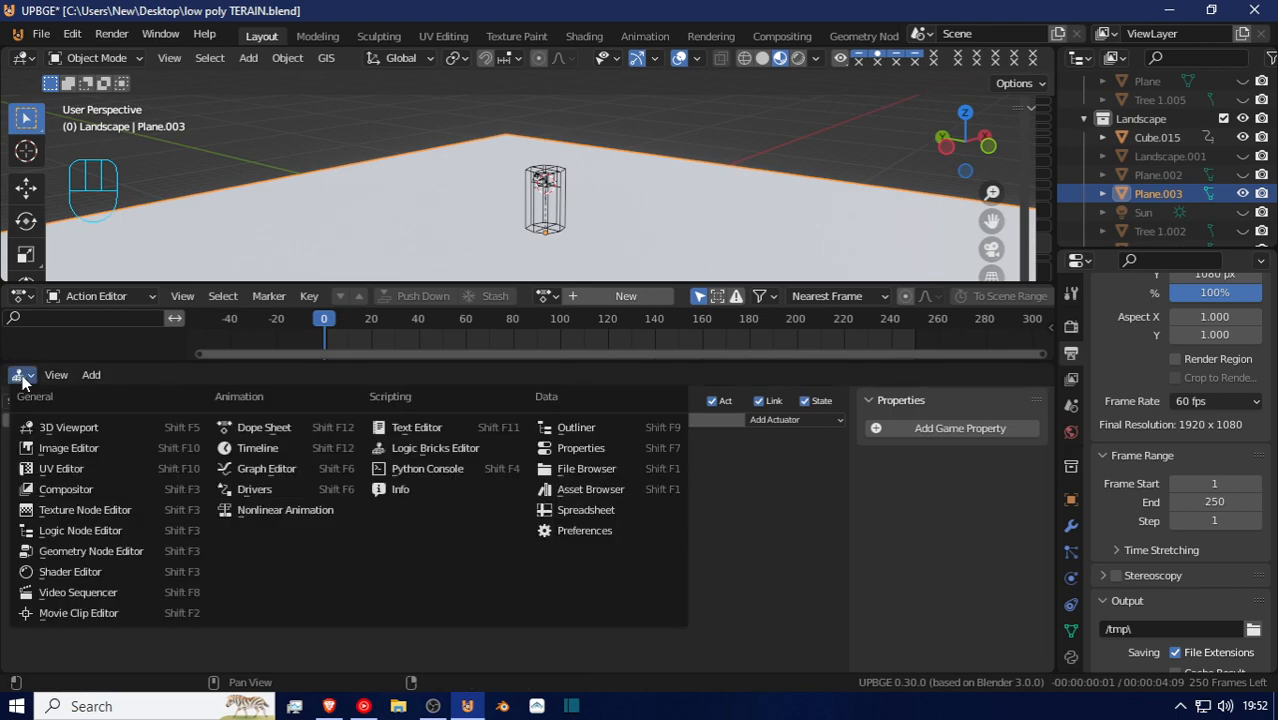
pyautogui.click(120, 572)
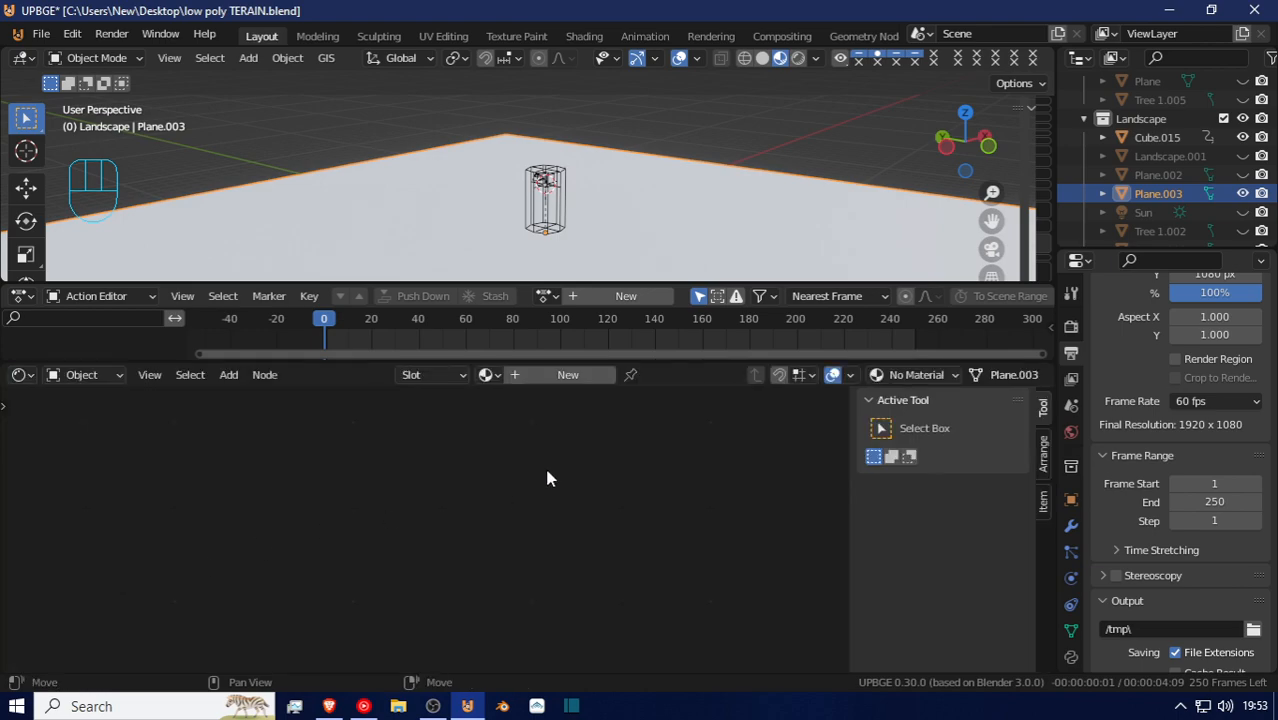
# Create a new material on Plane.003 and name it temp
pyautogui.click(566, 382)
pyautogui.click(546, 376)
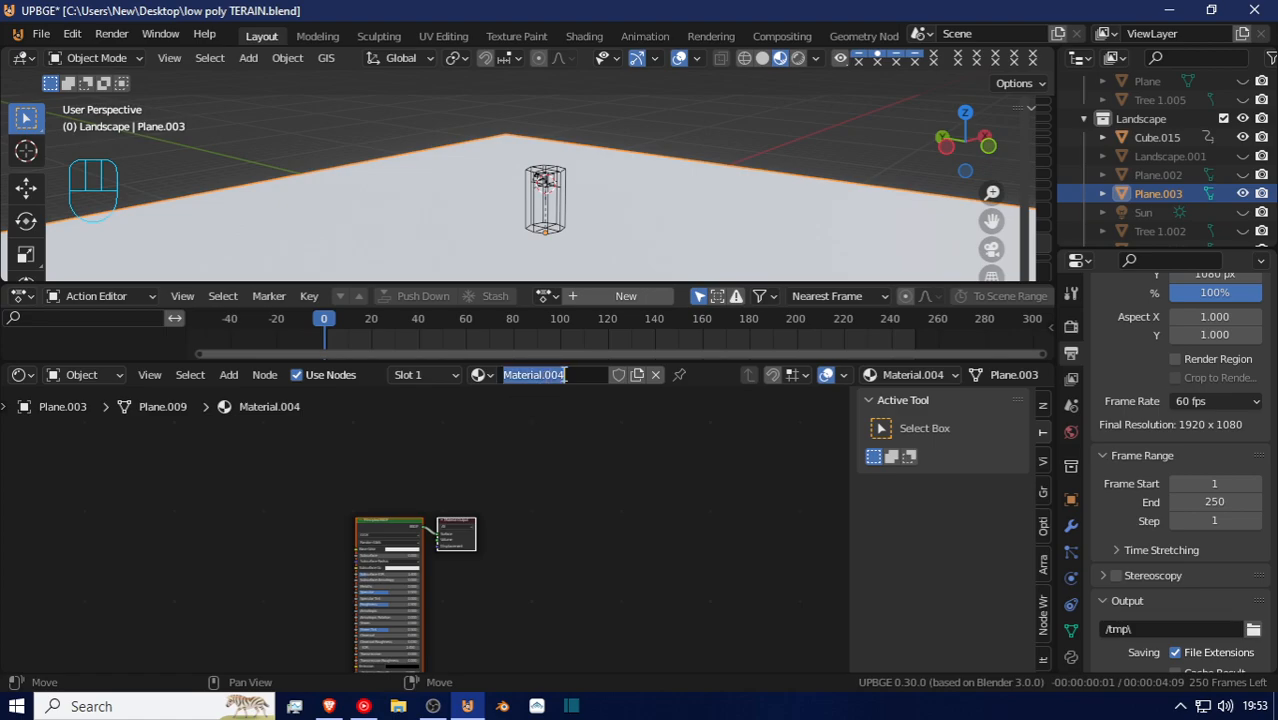
pyautogui.write('t')
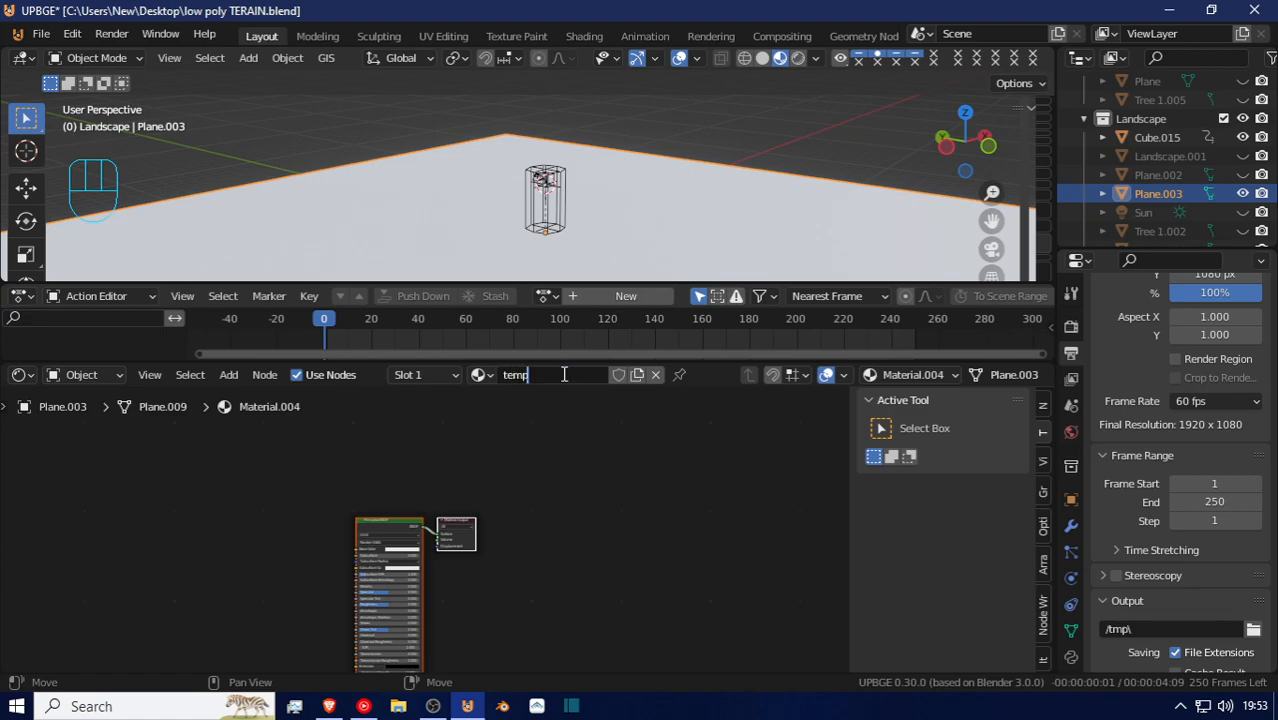
pyautogui.write('emp')
pyautogui.press('Return')
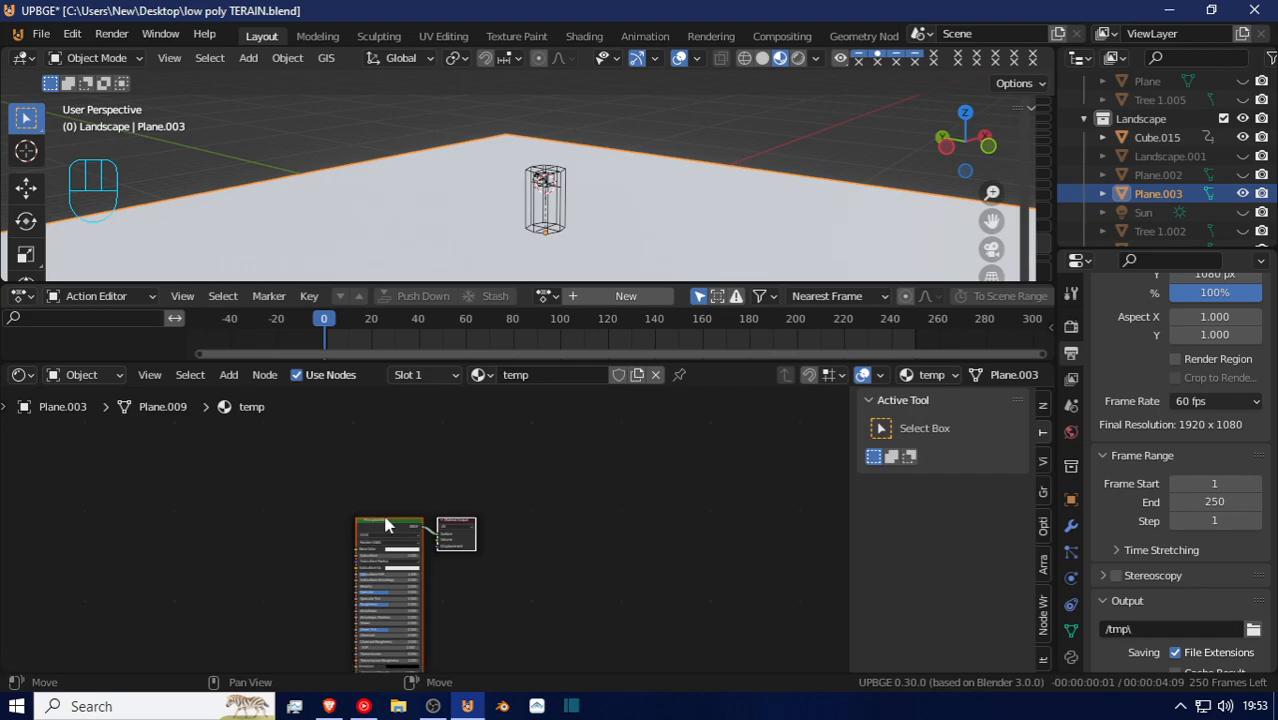
pyautogui.hotkey('ctrl', 'v')
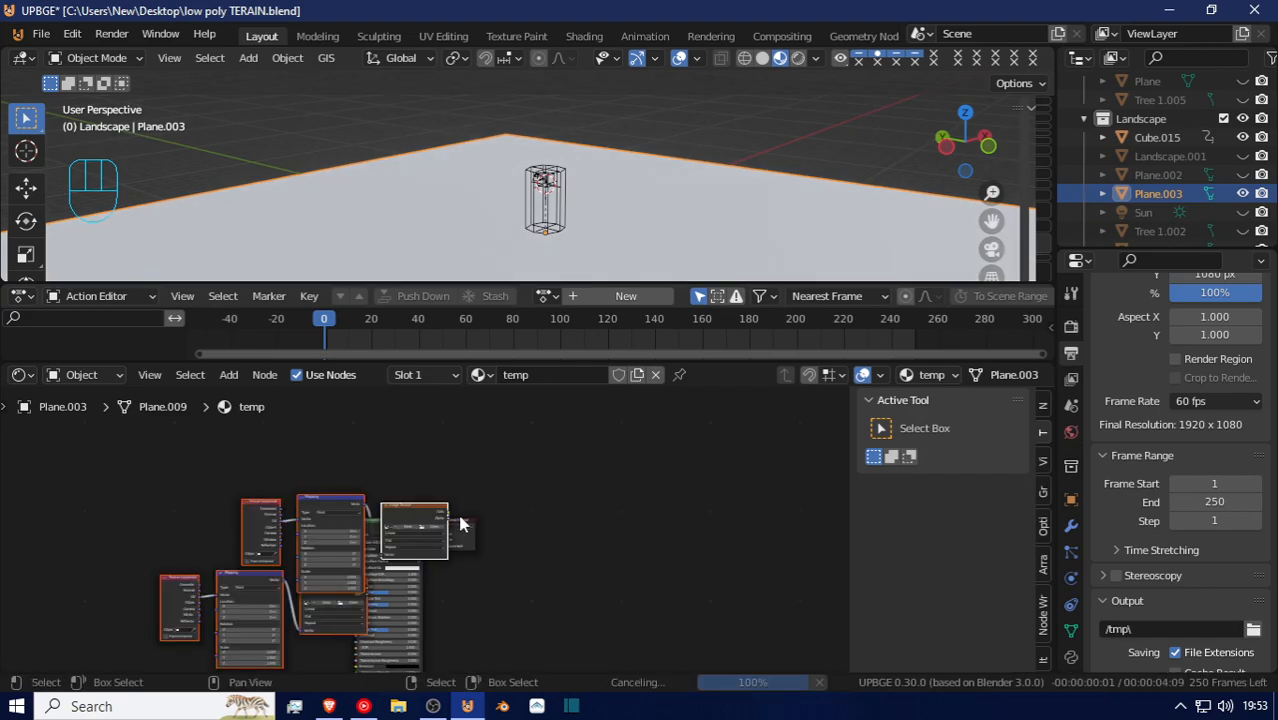
pyautogui.hotkey('ctrl', 'z')
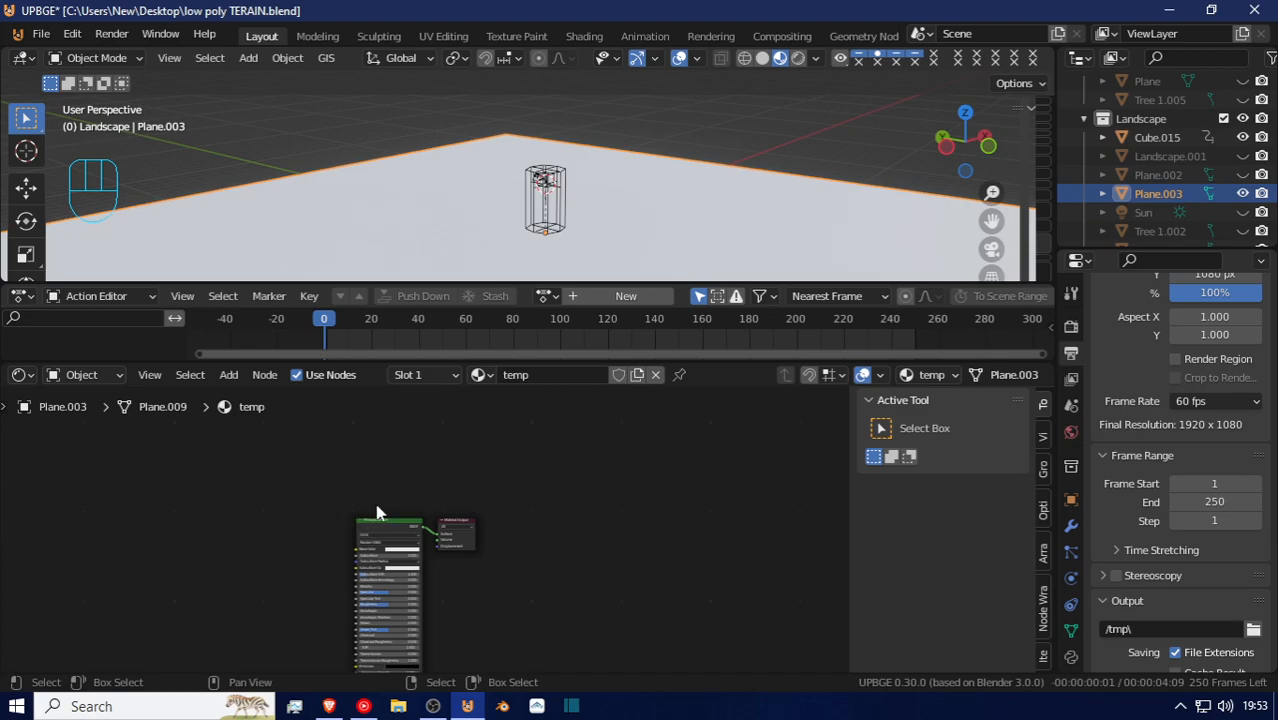
pyautogui.click(391, 541)
pyautogui.click(384, 535)
pyautogui.rightClick(391, 541)
# Add a texture setup with Texture Coordinate, Mapping and Image Texture nodes to the Principled BSDF's base color, and place it clear of that node
pyautogui.click(405, 535)
pyautogui.press('g')
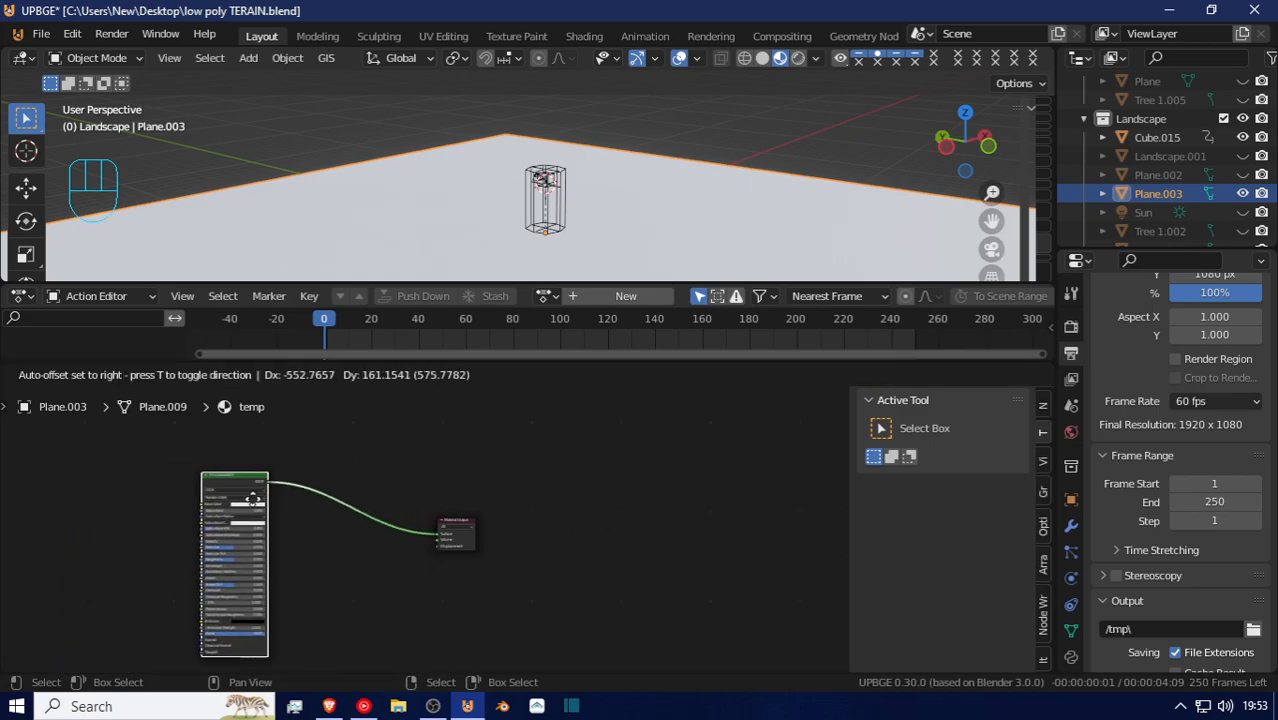
pyautogui.rightClick(380, 533)
pyautogui.hotkey('ctrl', 't')
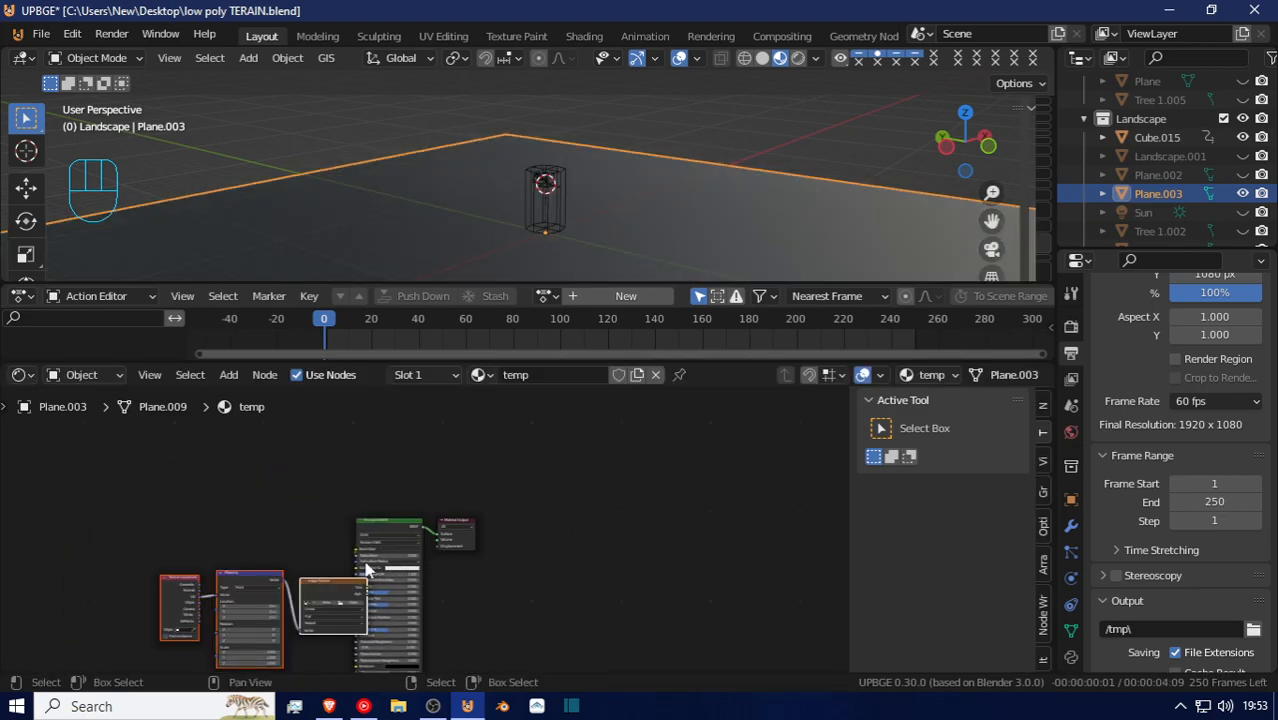
pyautogui.press('g')
pyautogui.click(330, 525)
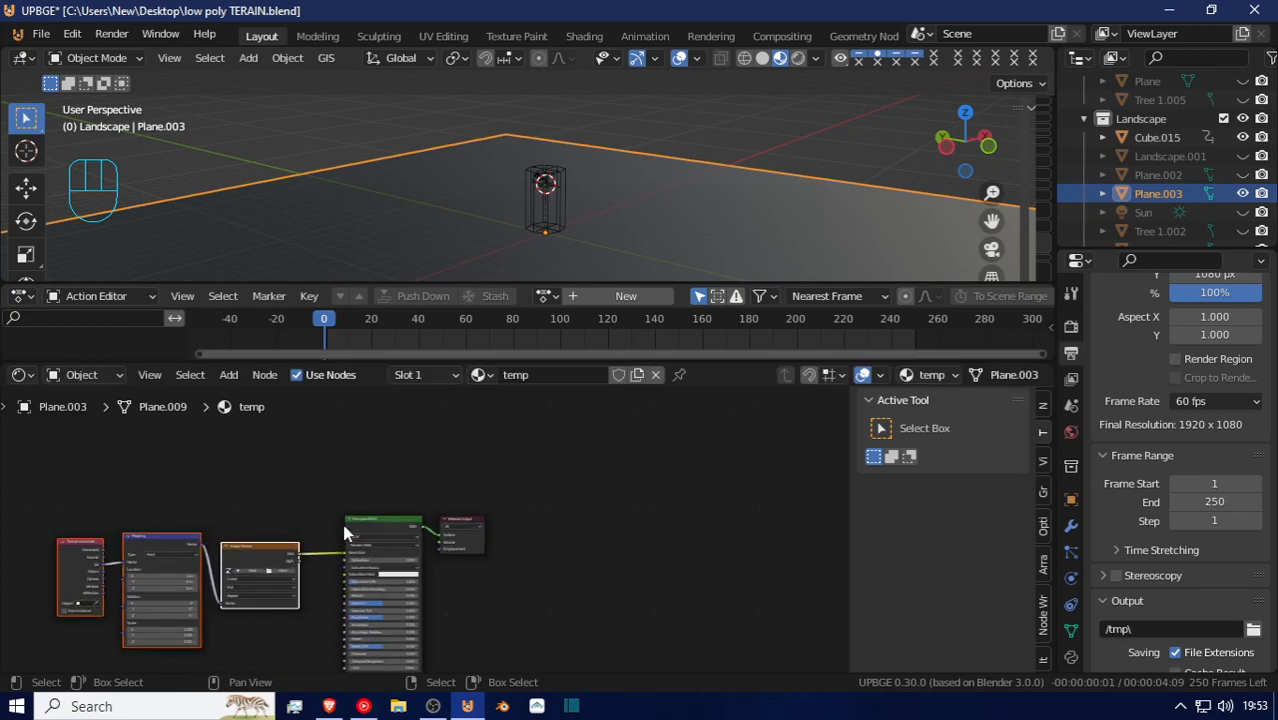
pyautogui.scroll(3, 320, 560)
pyautogui.scroll(4, 310, 585)
pyautogui.moveTo(285, 597); pyautogui.dragTo(680, 551, button='middle')
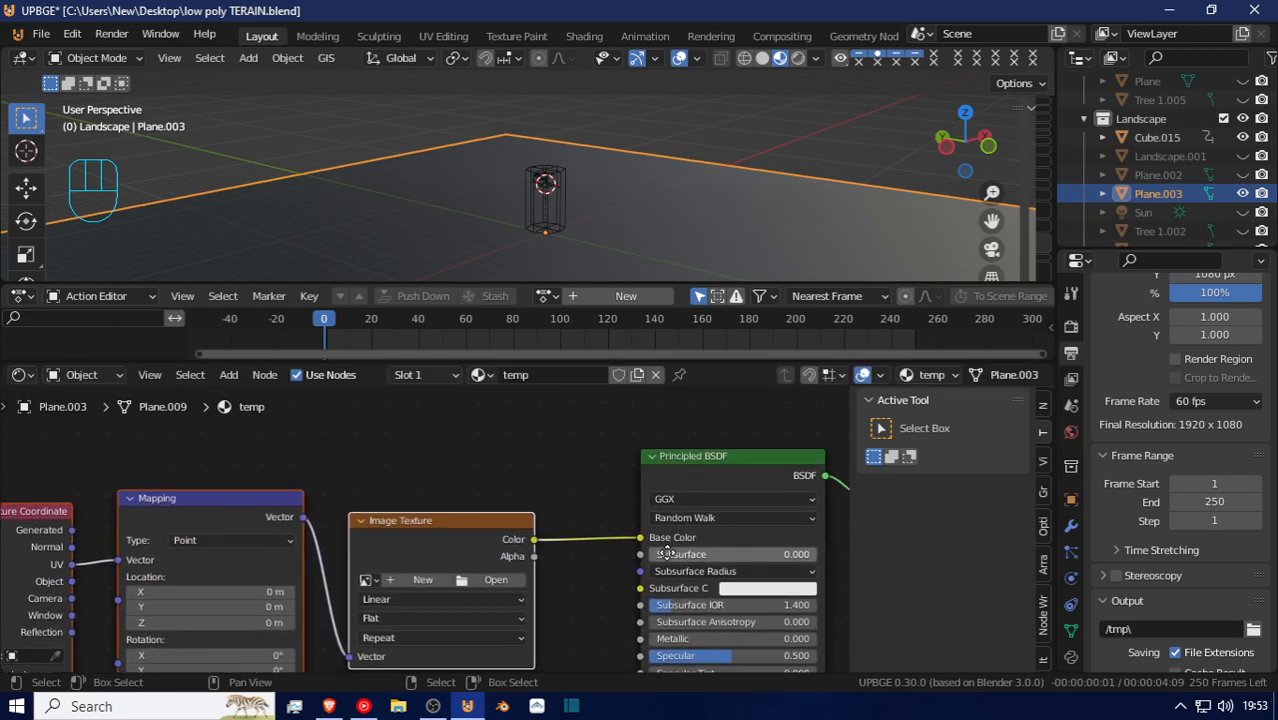
pyautogui.scroll(-1, 440, 512)
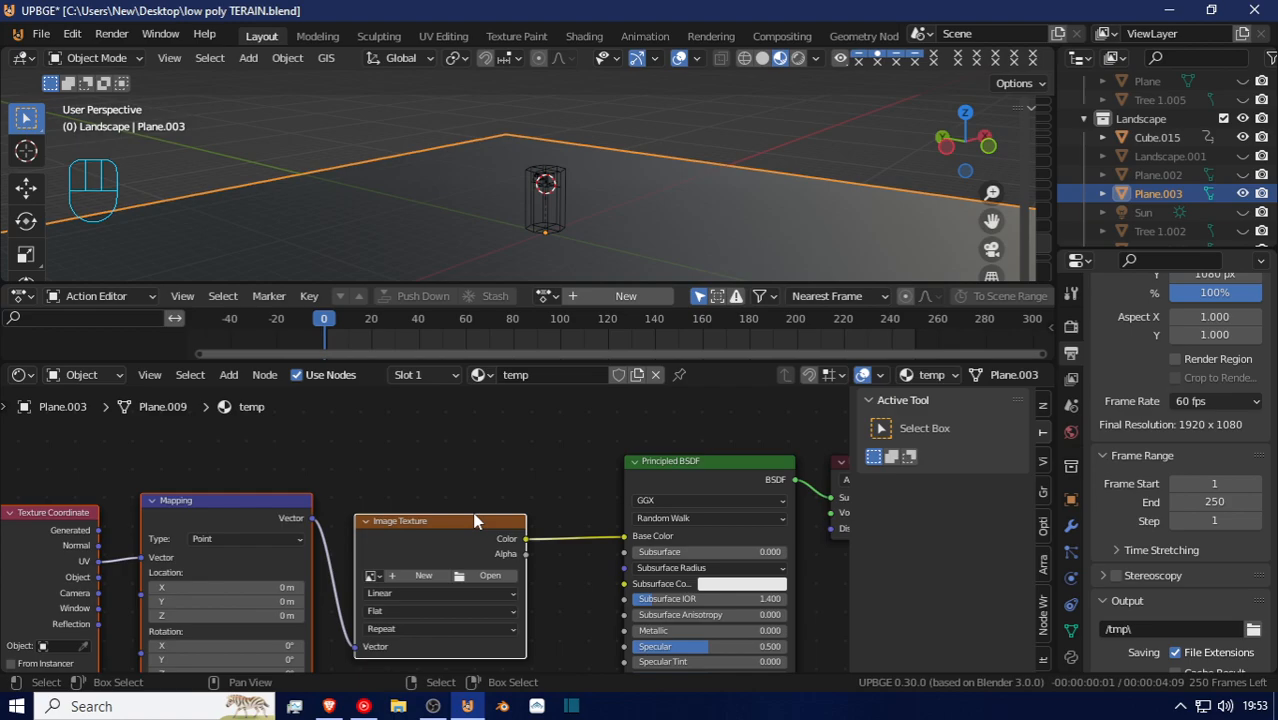
# Save the file and switch the Image Texture node in the temp material to a Checker Texture
pyautogui.click(474, 527)
pyautogui.hotkey('ctrl', 's')
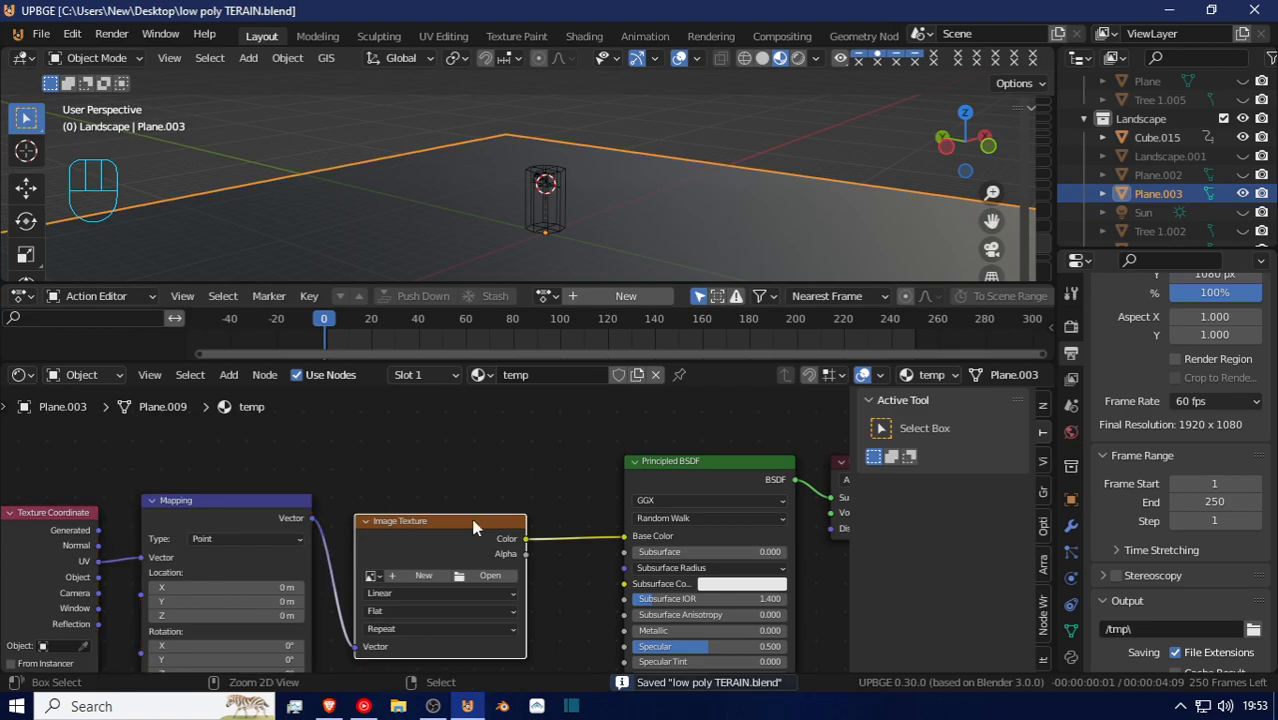
pyautogui.hotkey('shift', 'a')
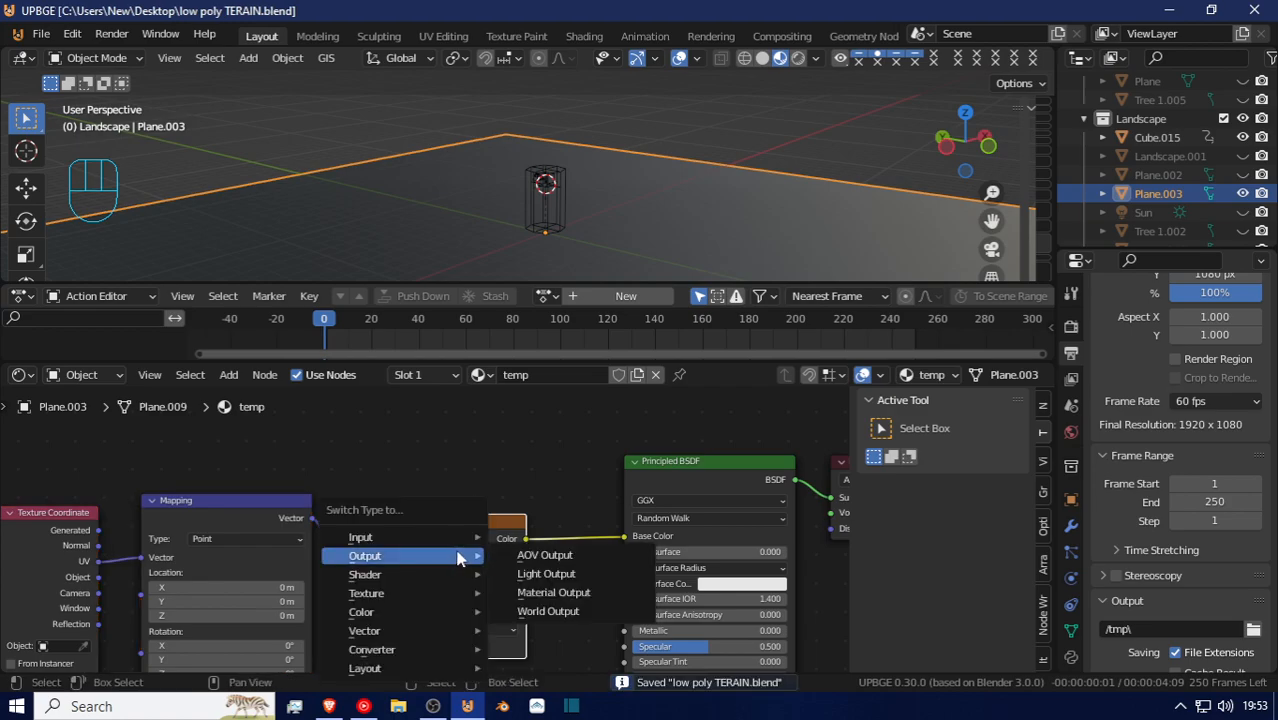
pyautogui.press('Escape')
pyautogui.hotkey('shift', 's')
pyautogui.moveTo(424, 575)
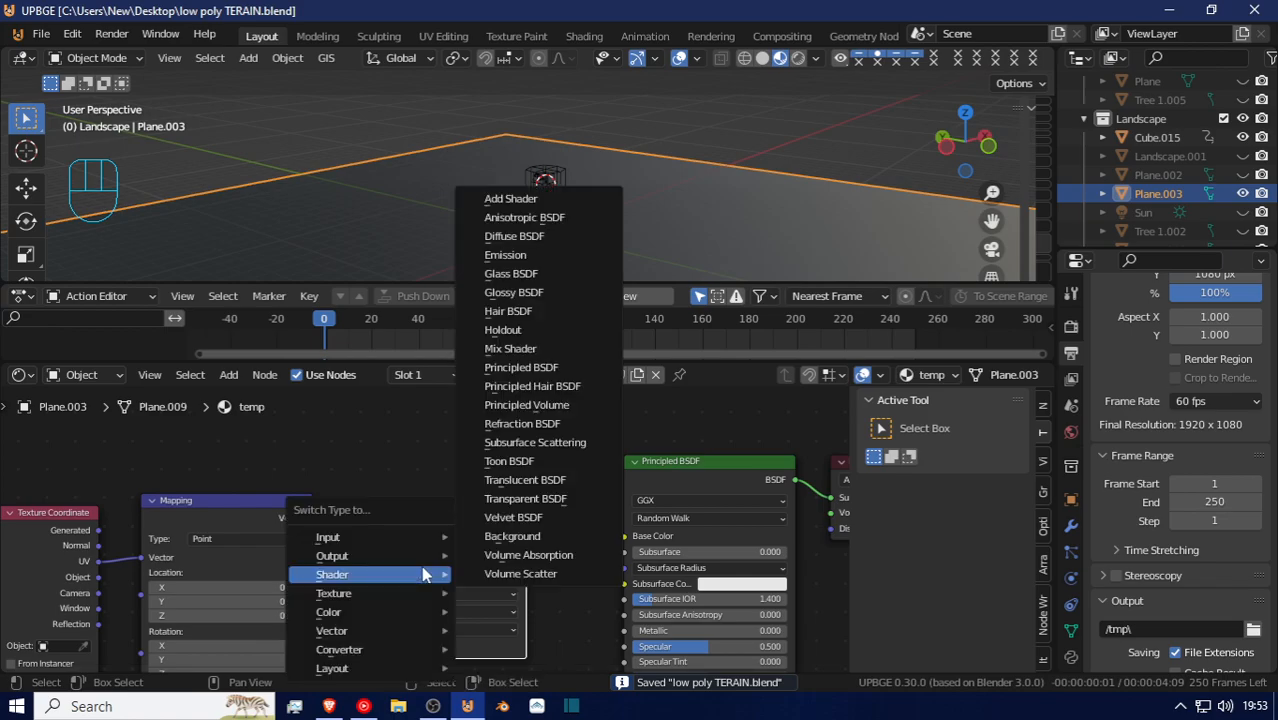
pyautogui.moveTo(400, 593)
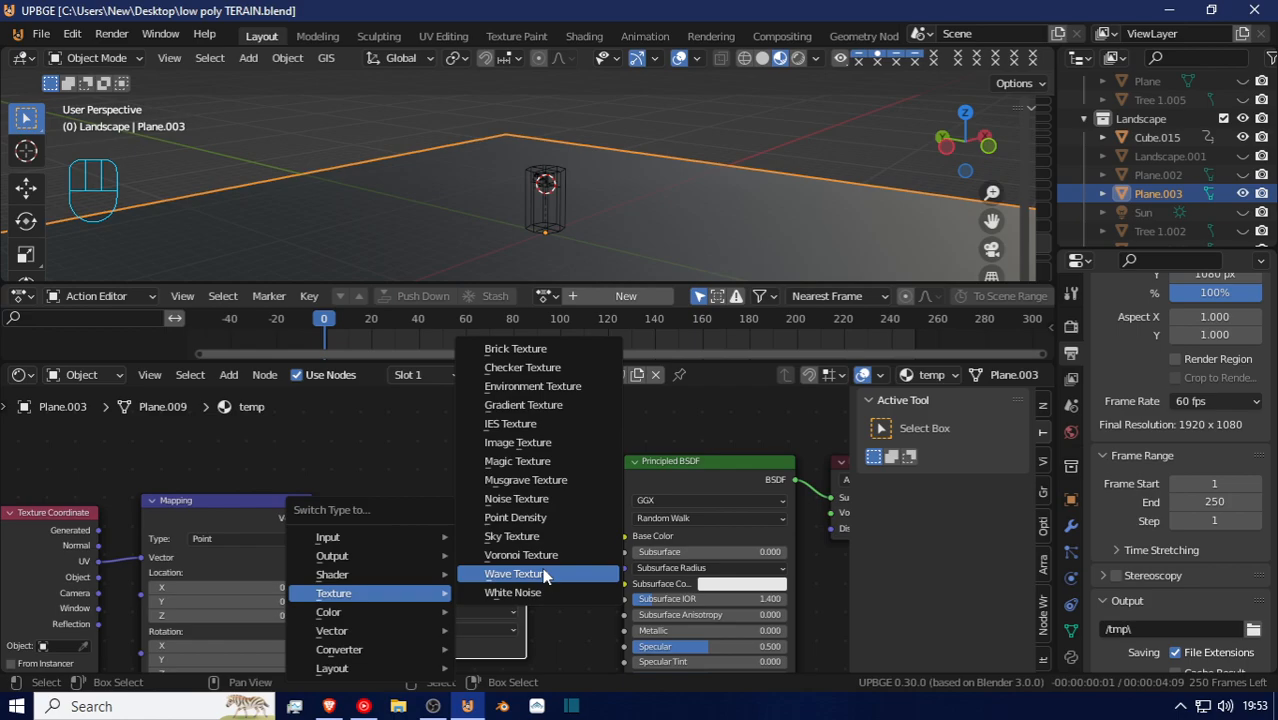
pyautogui.click(566, 368)
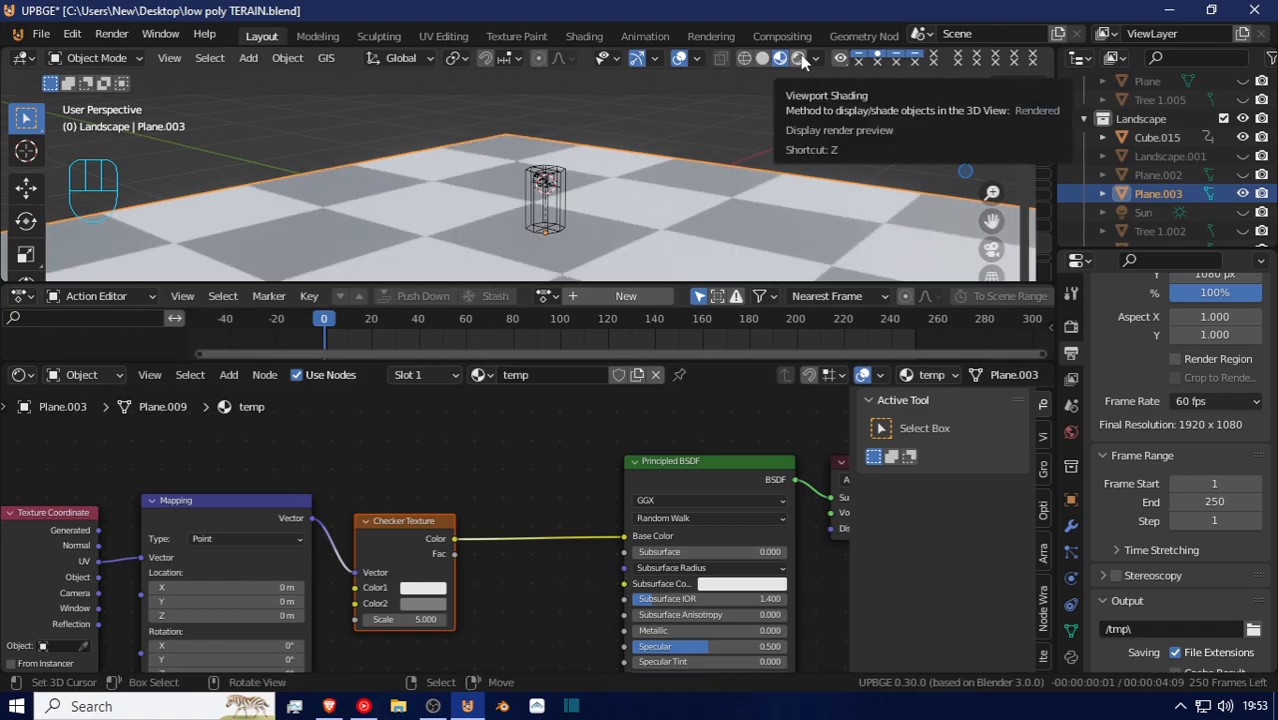
# With the viewport in rendered shading, add a point light at the capsule and raise it about 4.98 m along Z
pyautogui.moveTo(646, 232); pyautogui.dragTo(413, 219, button='middle')
pyautogui.hotkey('shift', 'a')
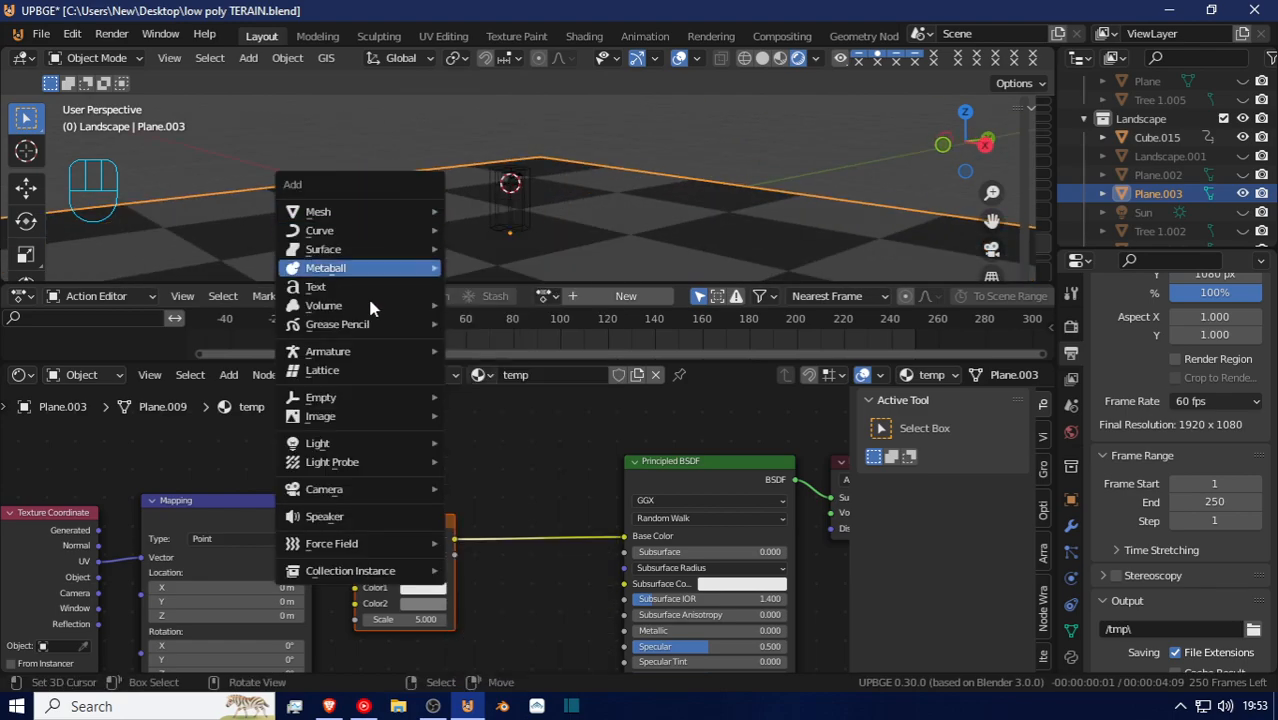
pyautogui.moveTo(340, 443)
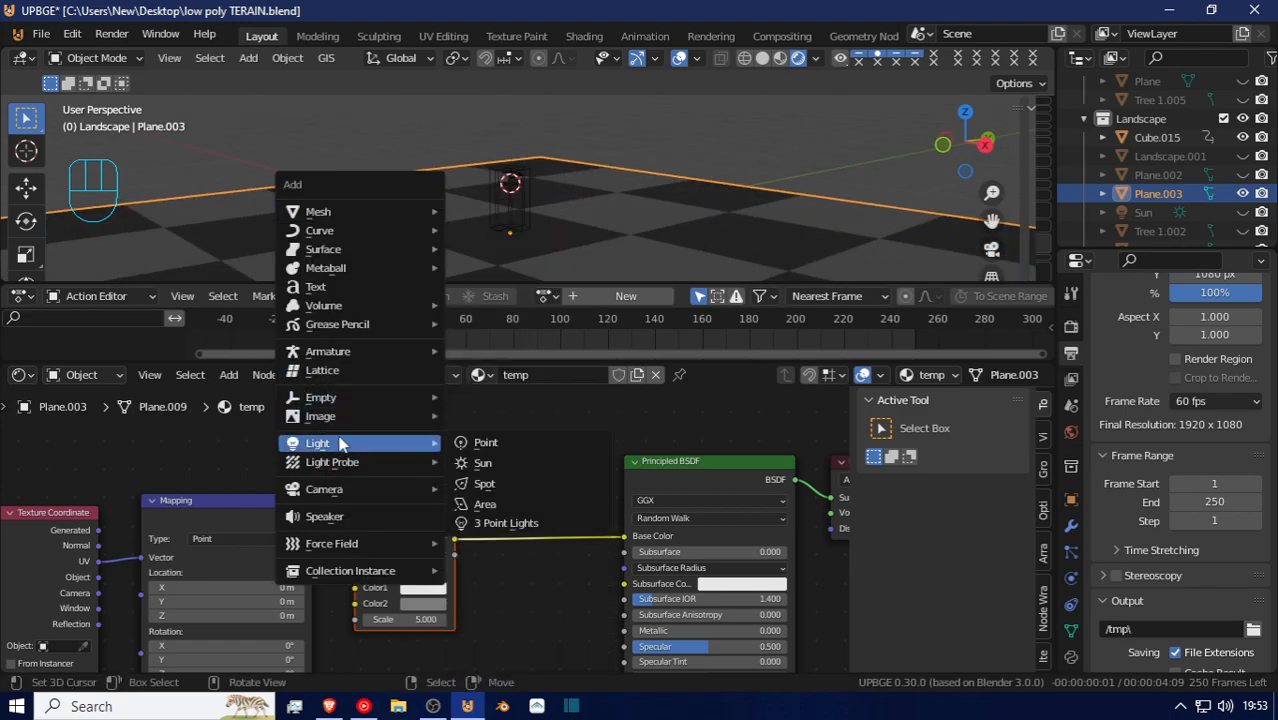
pyautogui.click(502, 452)
pyautogui.press('g')
pyautogui.press('z')
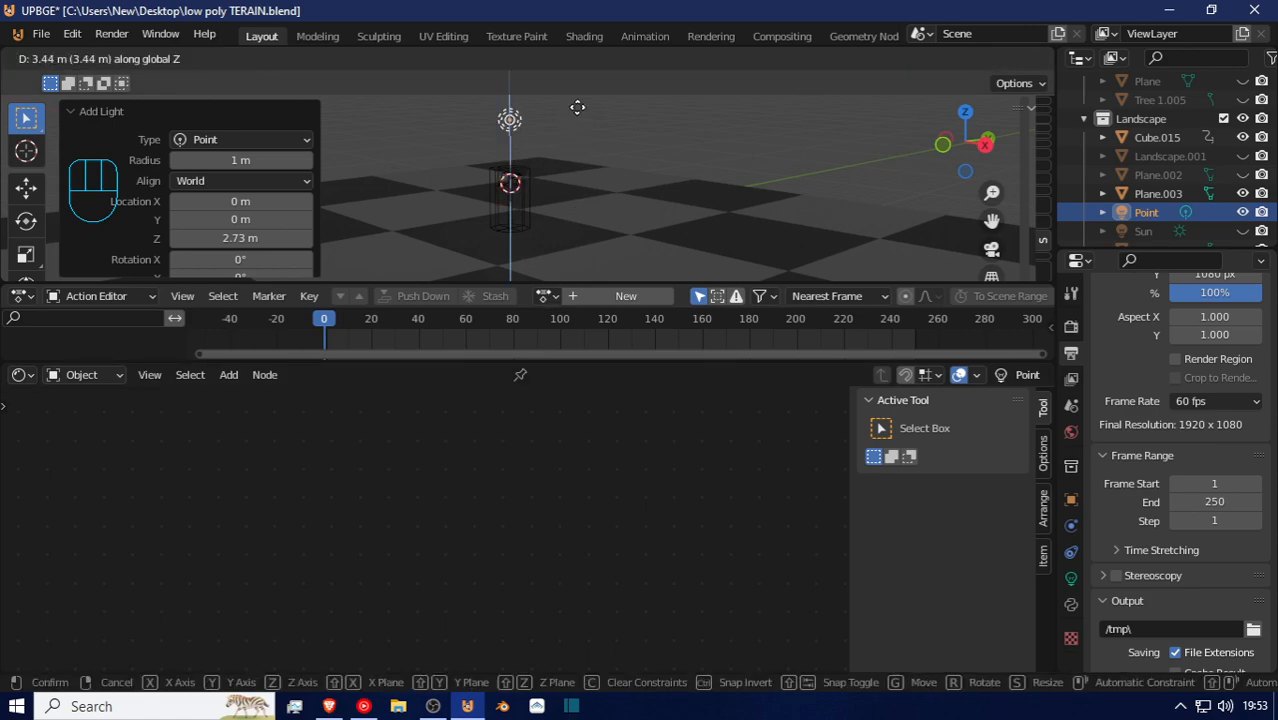
pyautogui.click(580, 98)
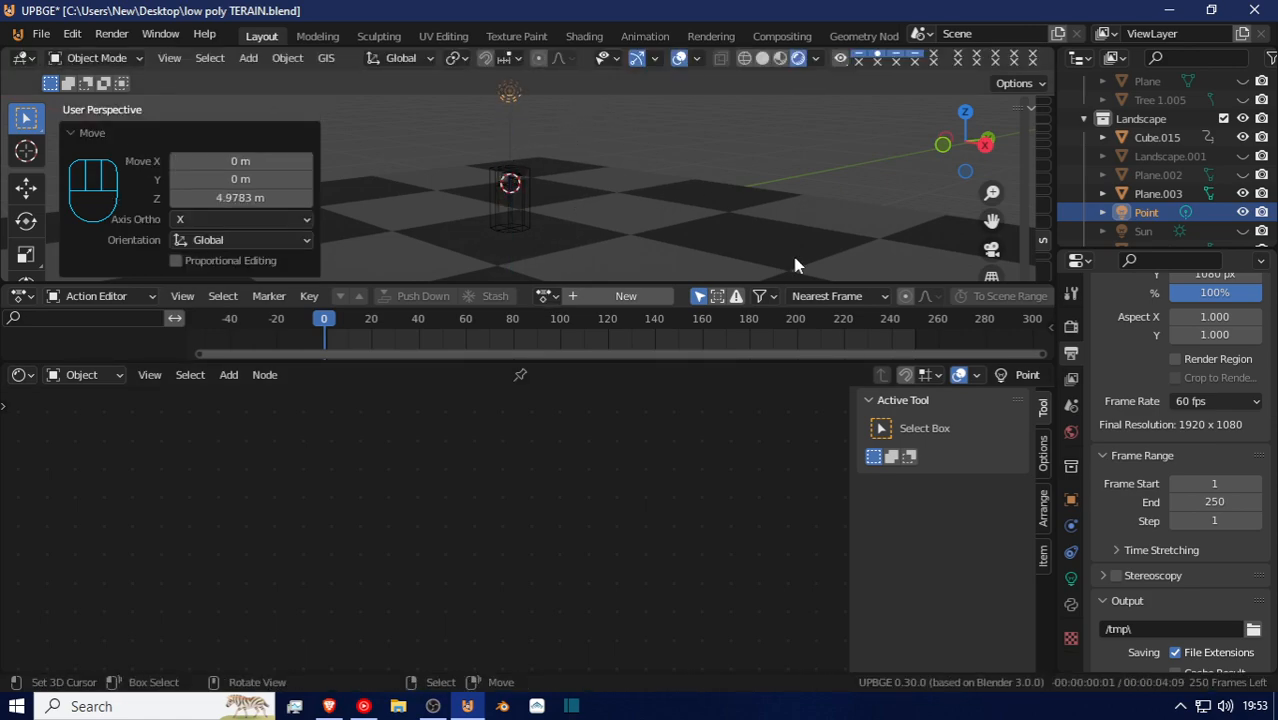
# Set the point light's power to 1610.5 W
pyautogui.click(1070, 581)
pyautogui.moveTo(1202, 358); pyautogui.dragTo(1268, 358)
pyautogui.hotkey('shift', '`')
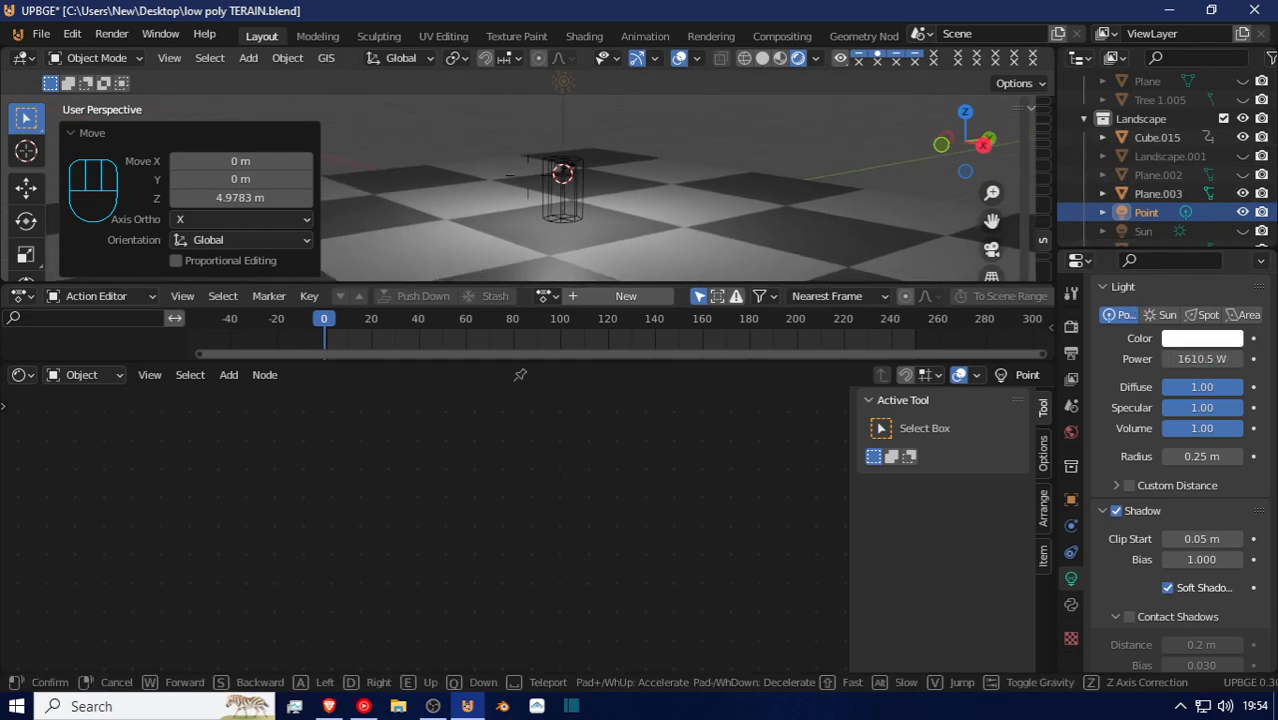
pyautogui.press('s')
pyautogui.press('a')
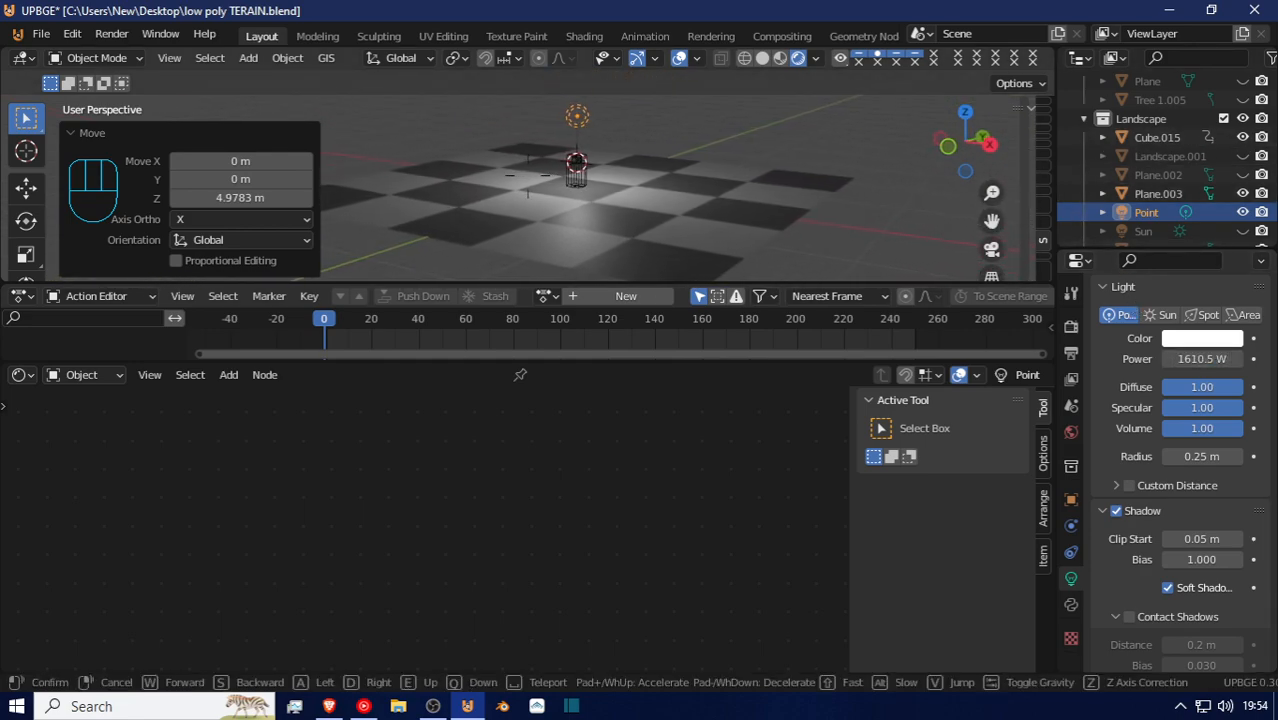
pyautogui.press('w')
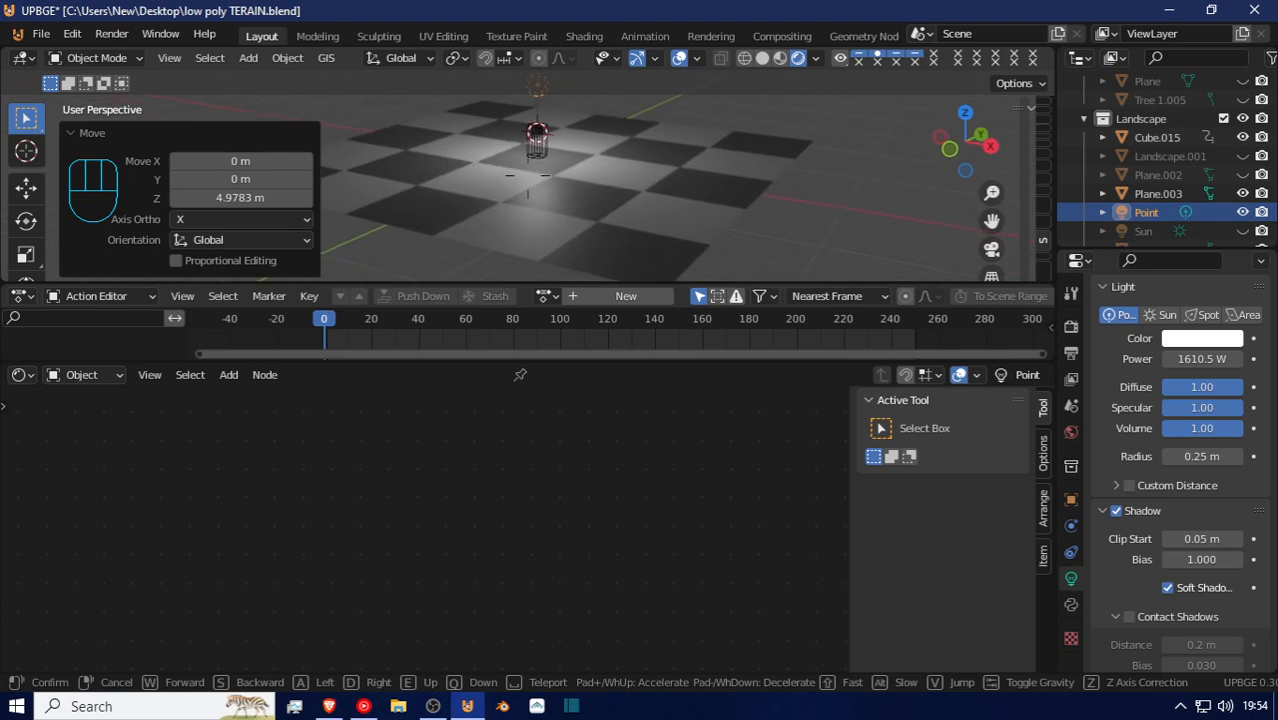
pyautogui.click(532, 183)
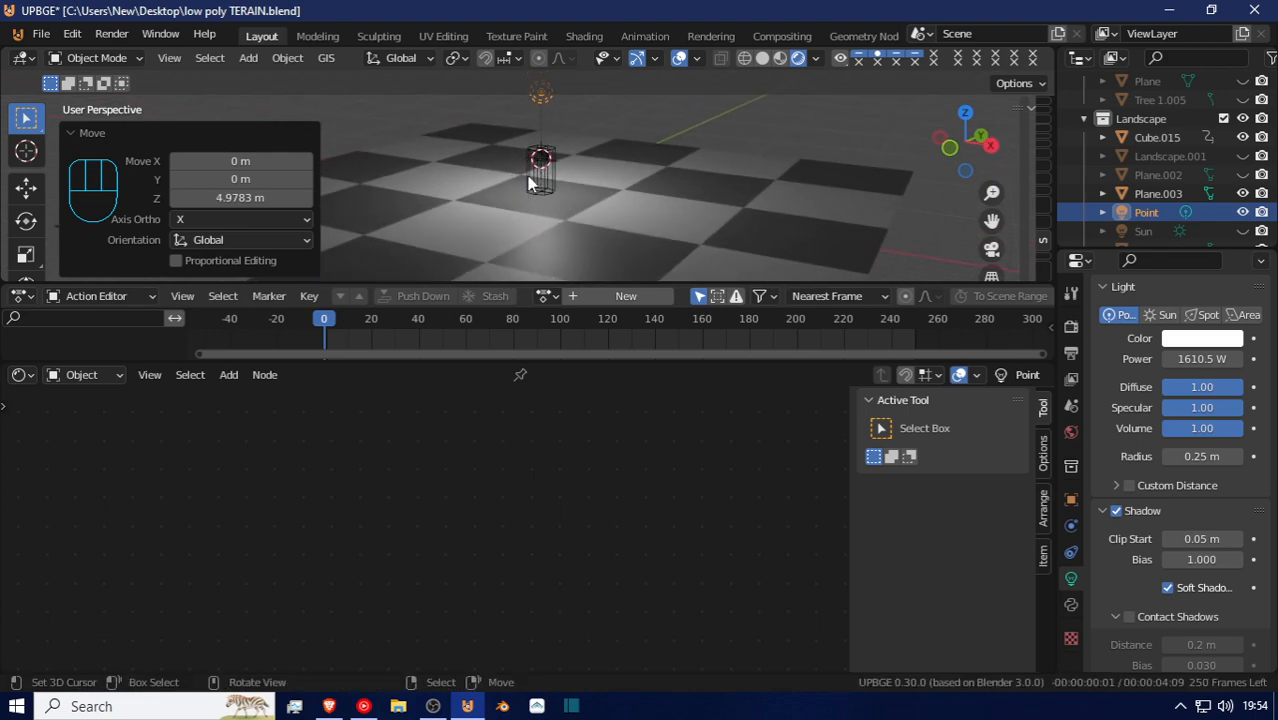
# Run the game from the camera view in a maximized viewport, stop it and restore the normal layout
pyautogui.press('KP_0')
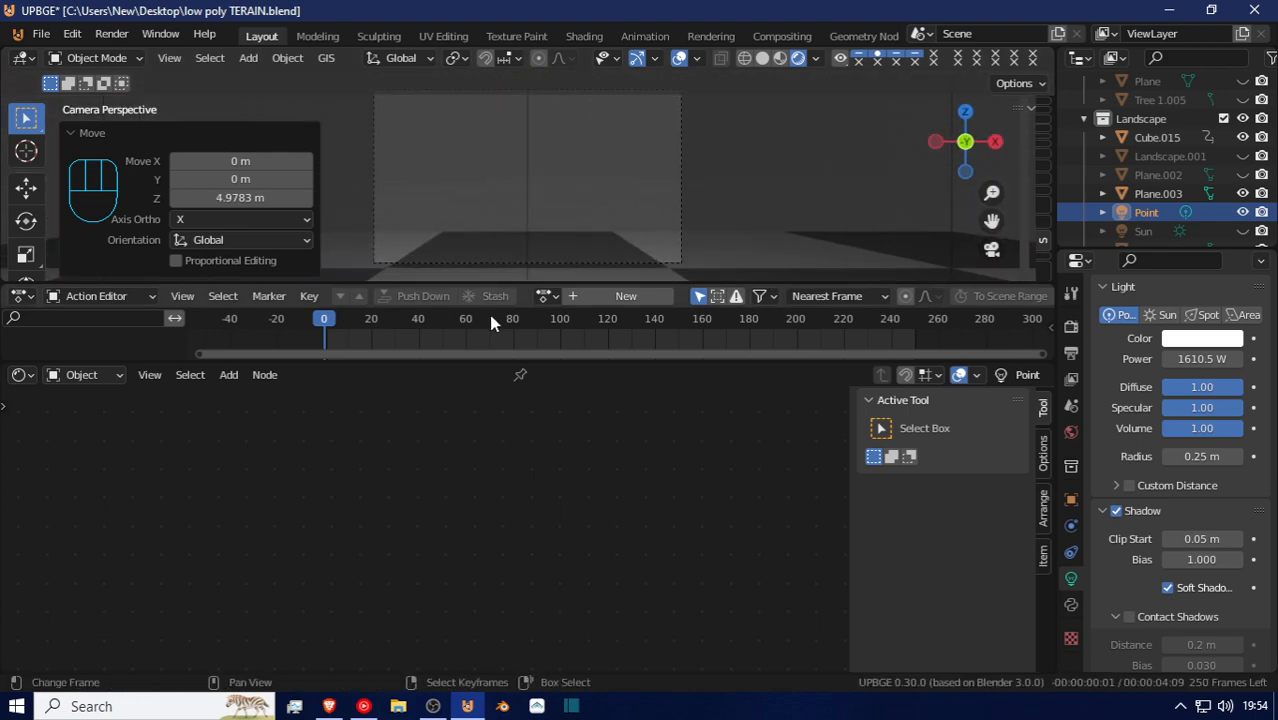
pyautogui.hotkey('ctrl', 'space')
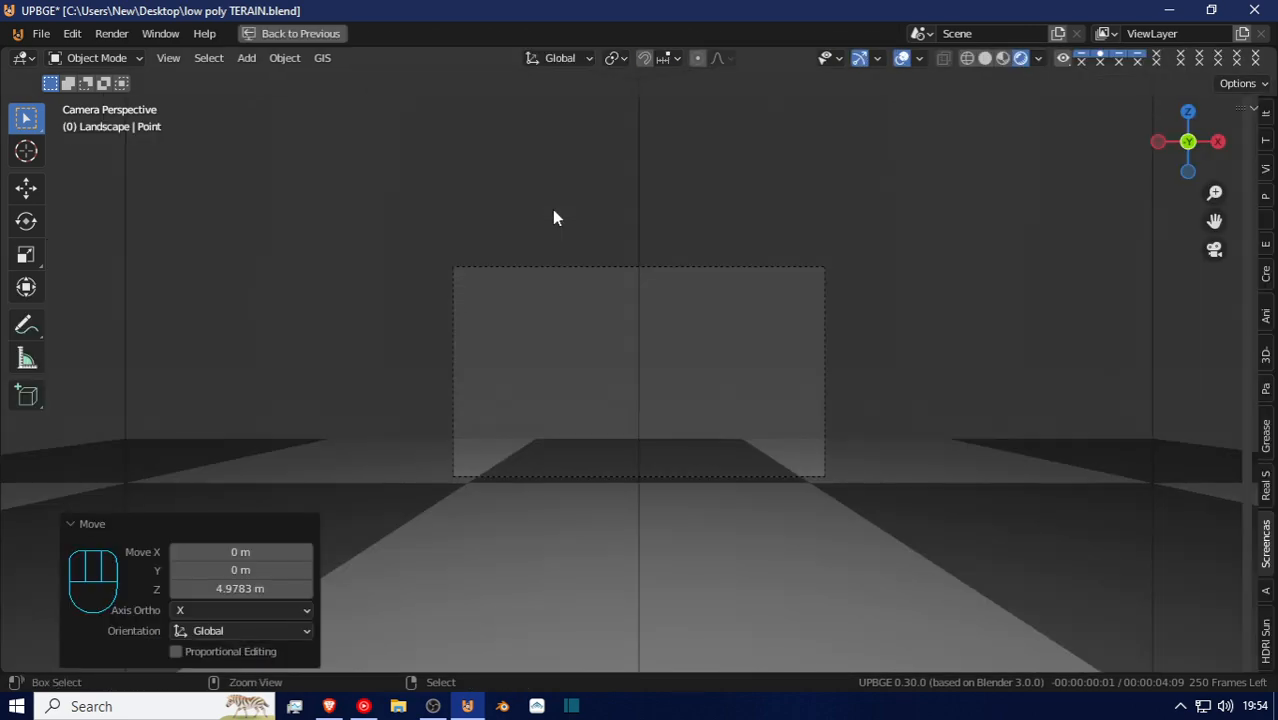
pyautogui.scroll(4, 586, 170)
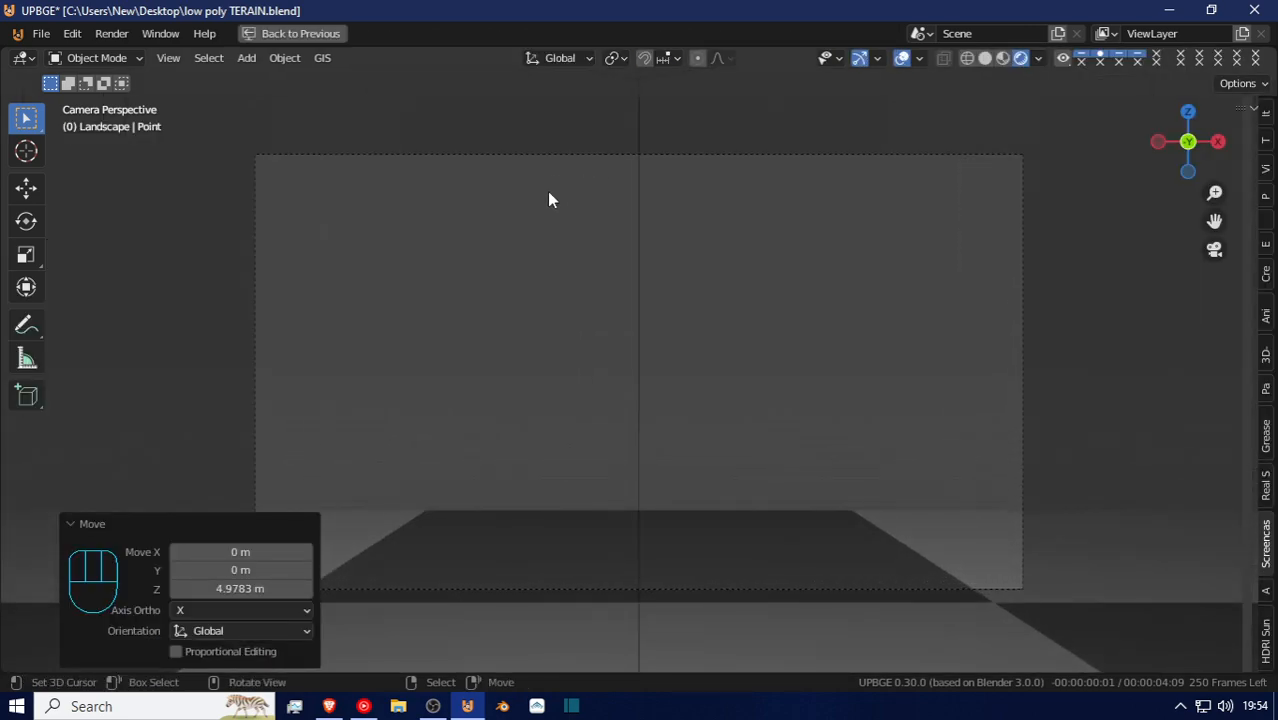
pyautogui.press('p')
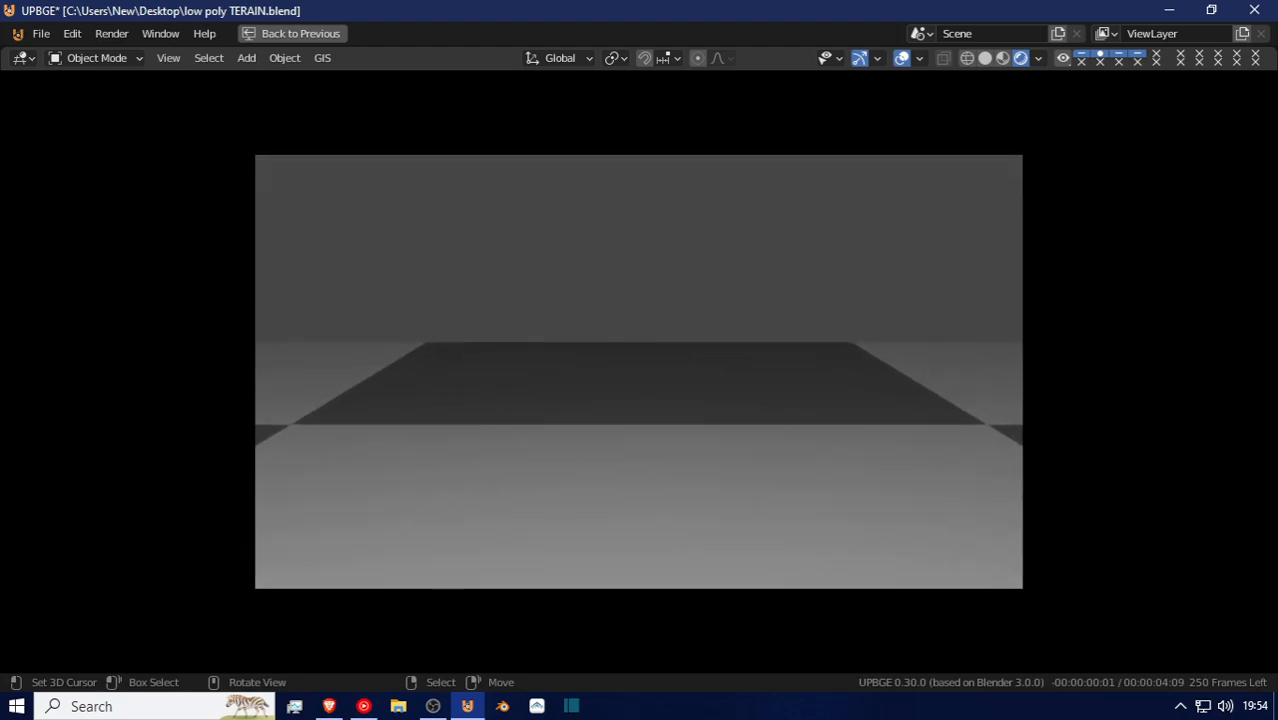
pyautogui.press('Escape')
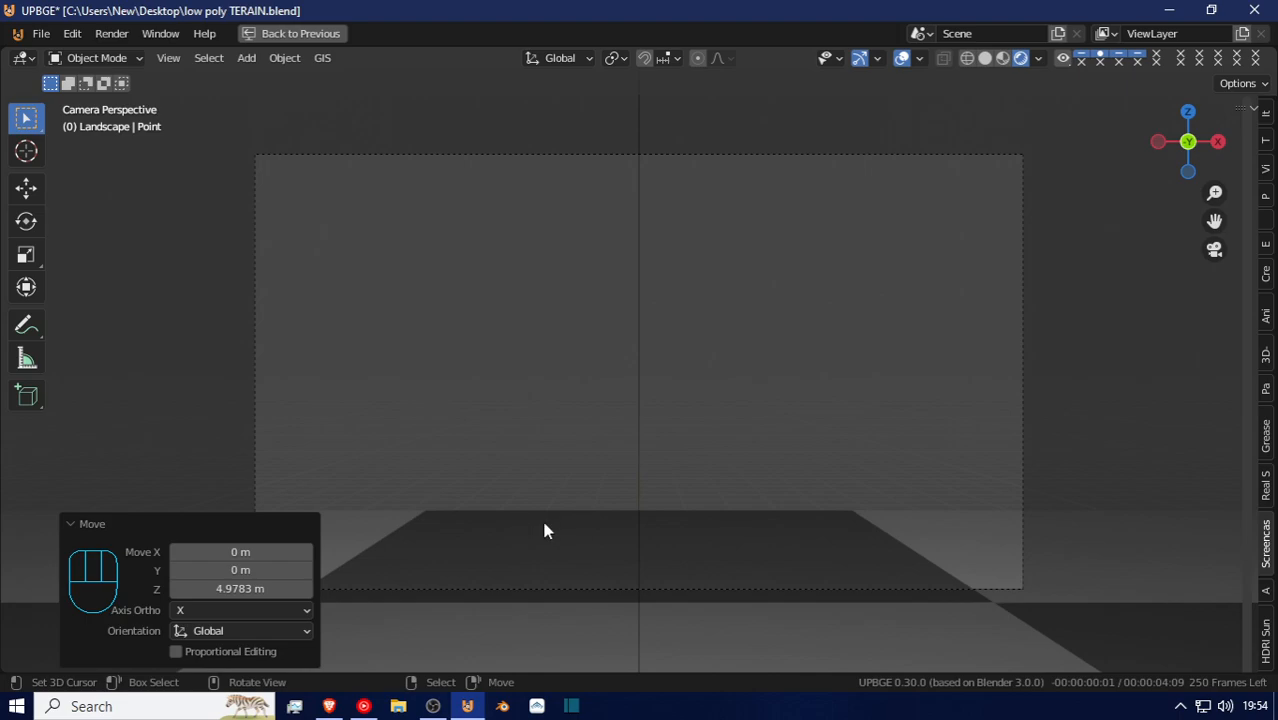
pyautogui.scroll(-2, 508, 521)
pyautogui.scroll(1, 508, 521)
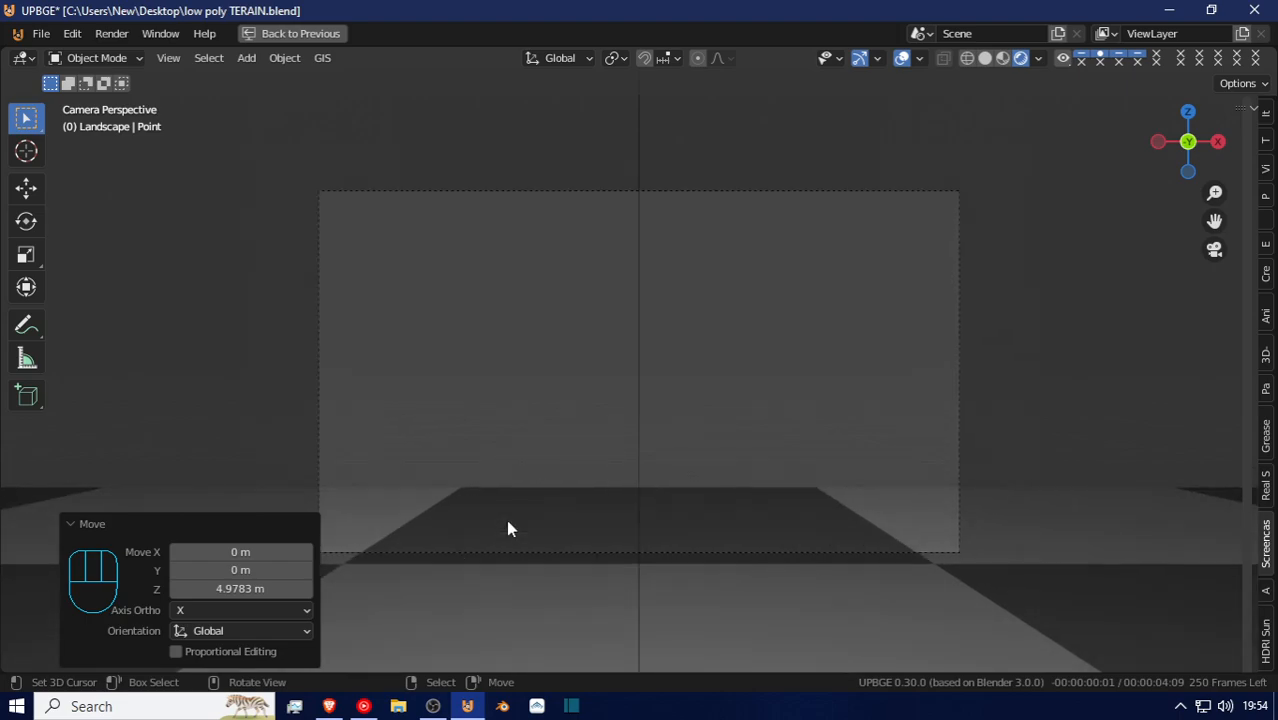
pyautogui.moveTo(508, 529); pyautogui.dragTo(575, 529, button='middle')
pyautogui.scroll(-3, 575, 529)
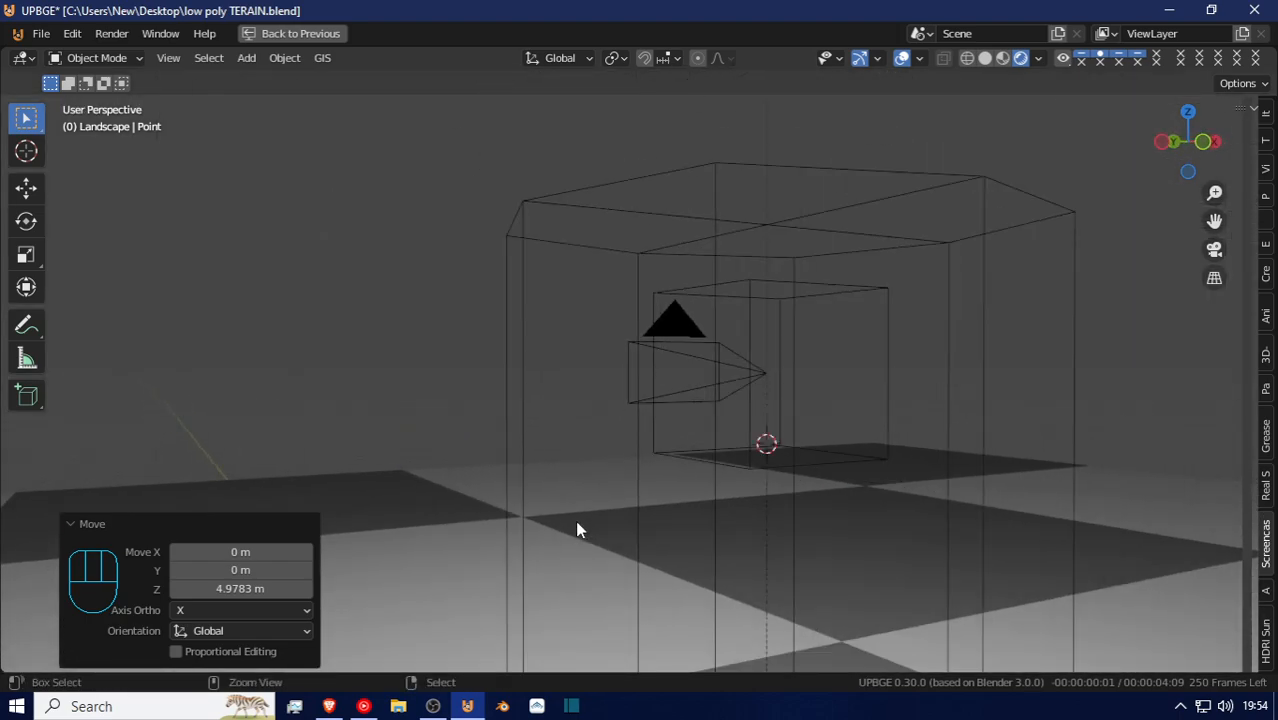
pyautogui.hotkey('ctrl', 'space')
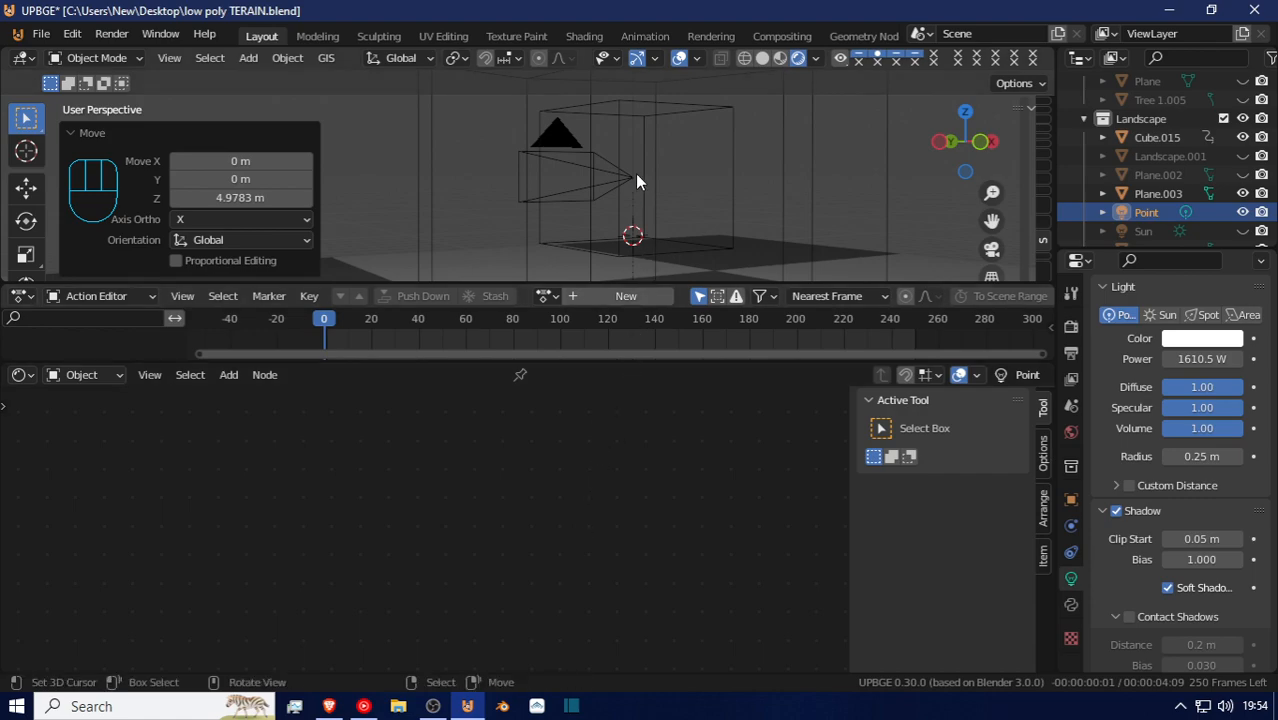
# Select the camera inside the capsule and show its logic bricks in an enlarged Logic Bricks Editor in place of the Shader Editor
pyautogui.moveTo(635, 173); pyautogui.dragTo(637, 349, button='middle')
pyautogui.moveTo(642, 362); pyautogui.dragTo(645, 625)
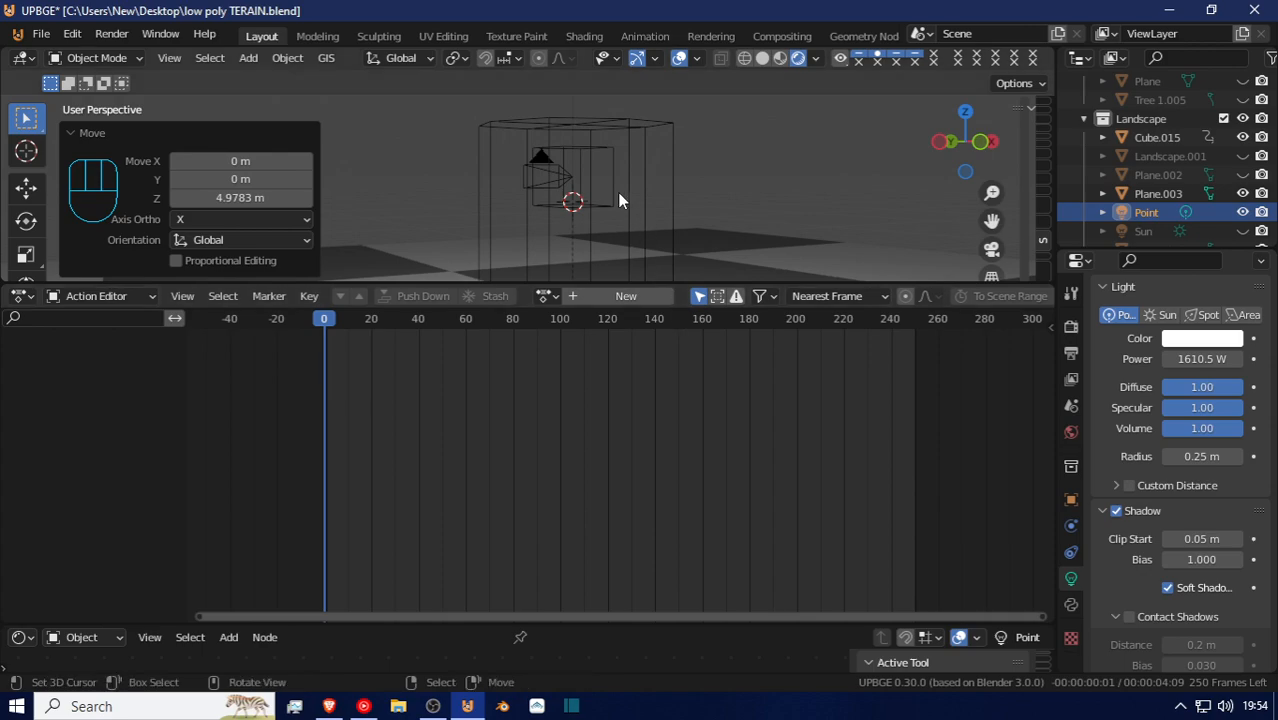
pyautogui.click(531, 163)
pyautogui.click(533, 165)
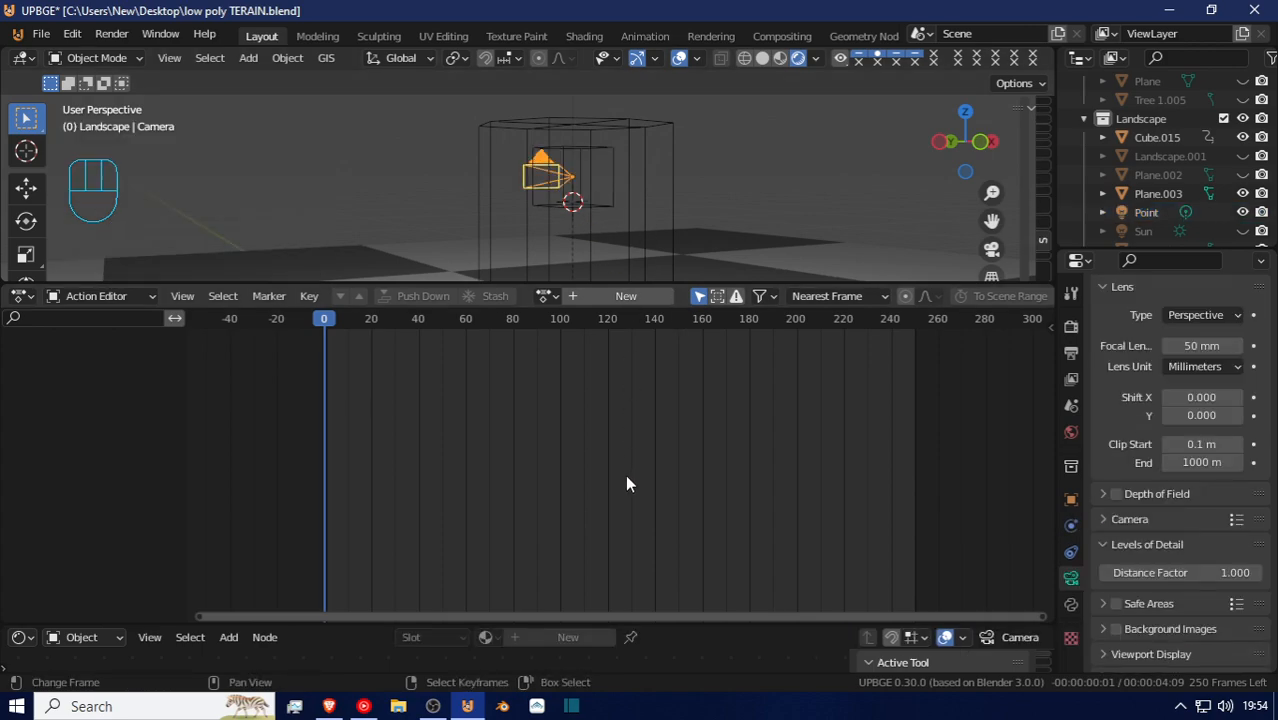
pyautogui.click(27, 300)
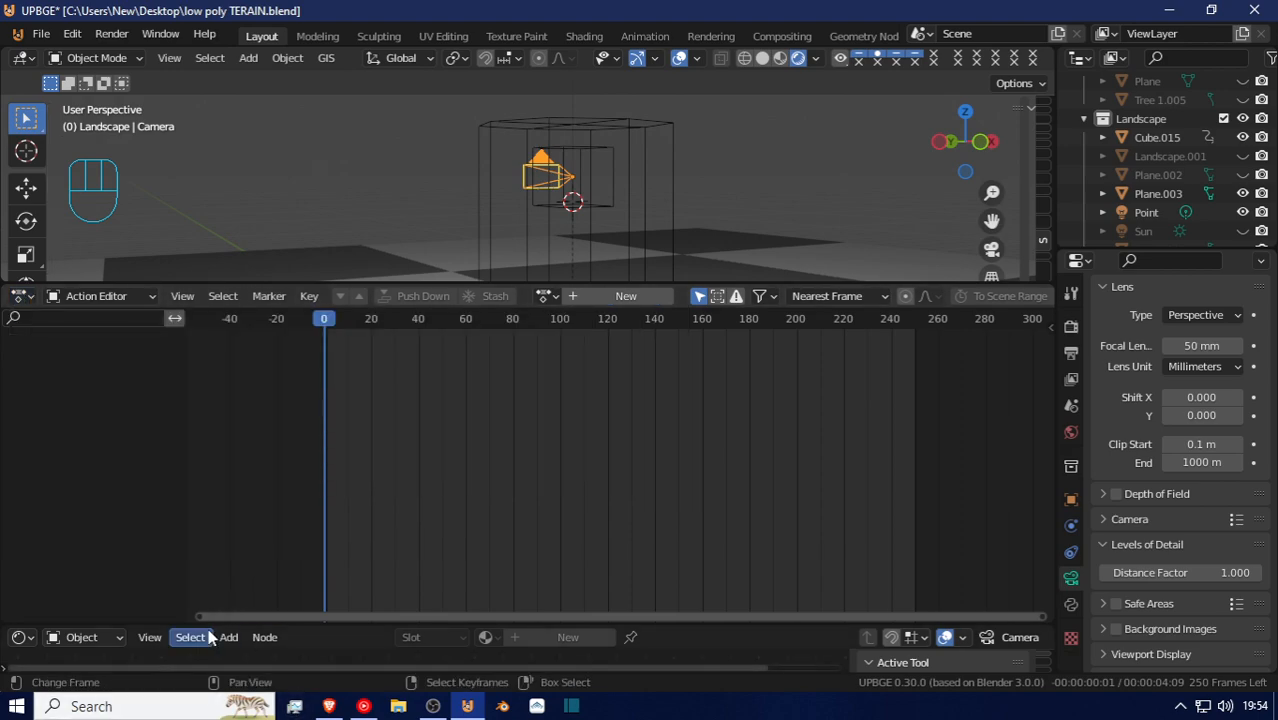
pyautogui.click(20, 637)
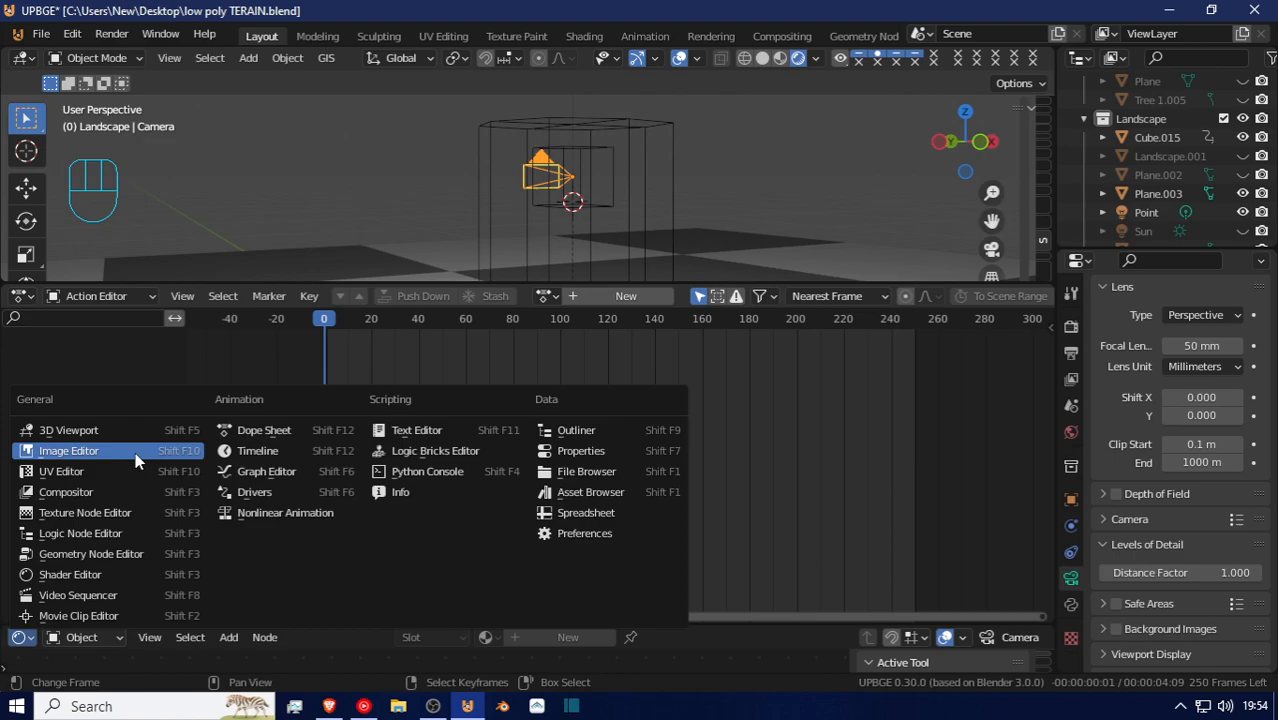
pyautogui.click(415, 451)
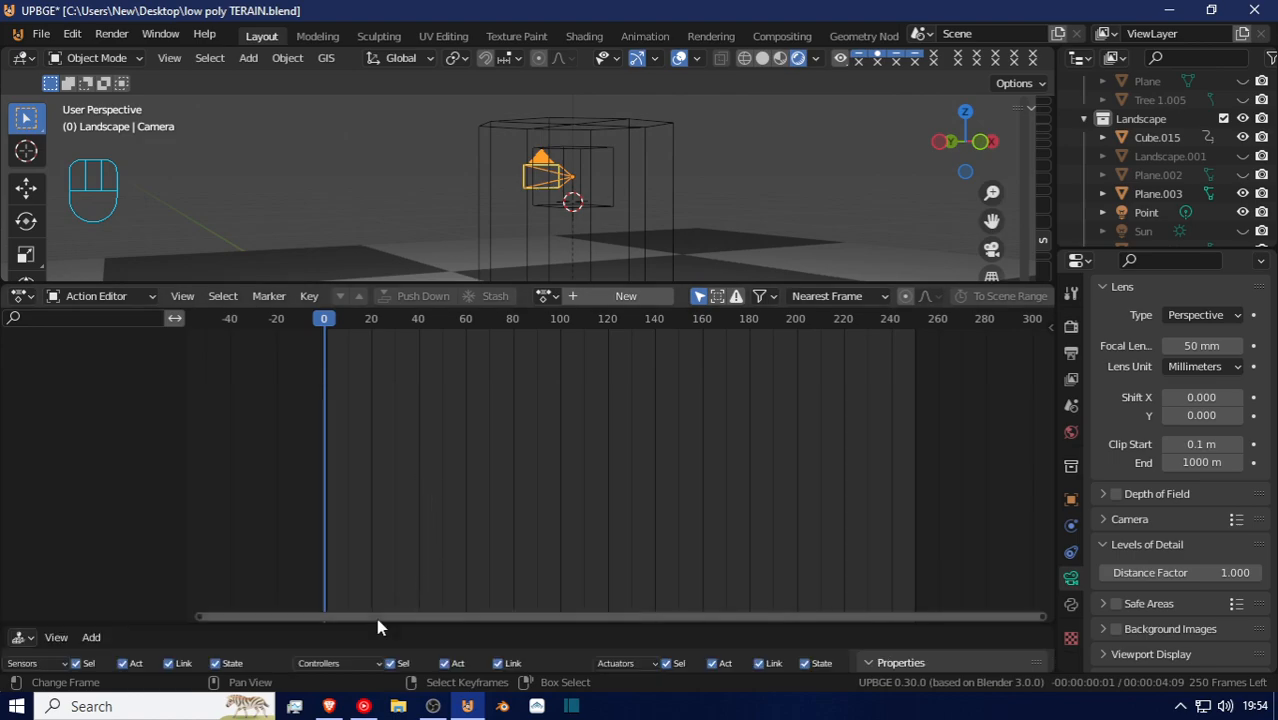
pyautogui.moveTo(380, 622); pyautogui.dragTo(395, 400)
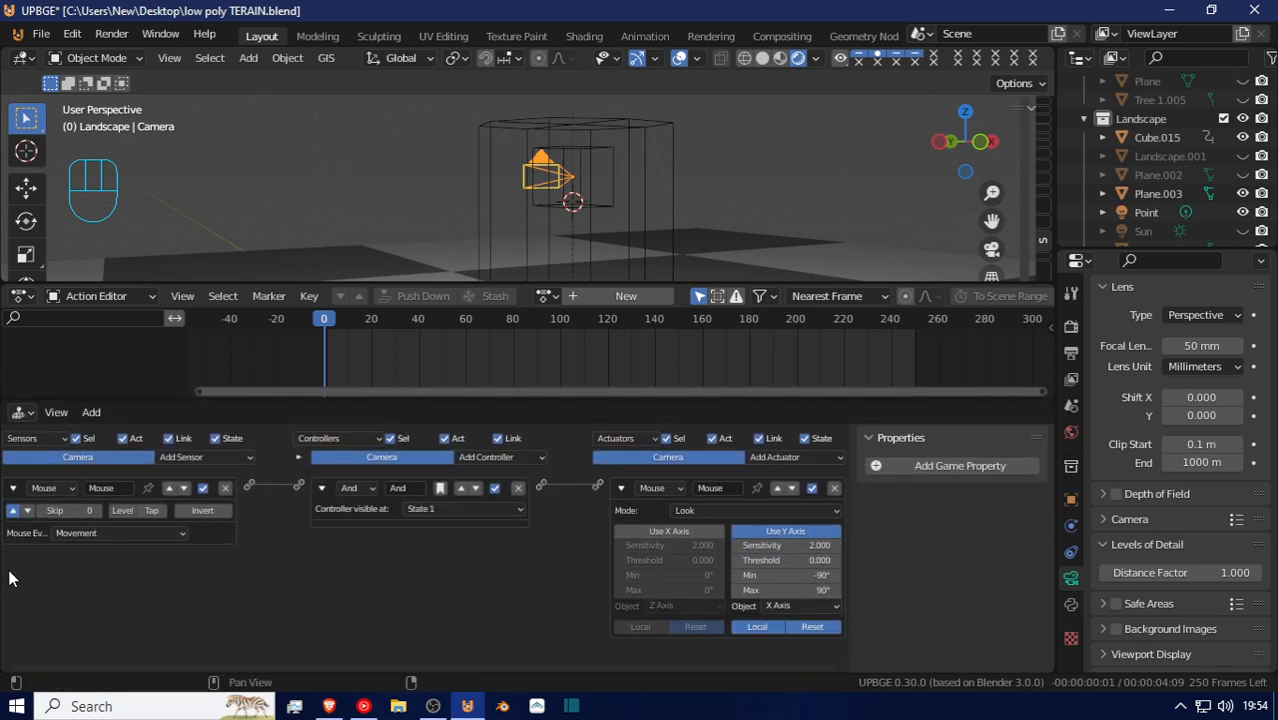
# Enable Use X Axis on the camera's Mouse look actuator and test it by running the game from the camera view
pyautogui.click(700, 531)
pyautogui.press('KP_0')
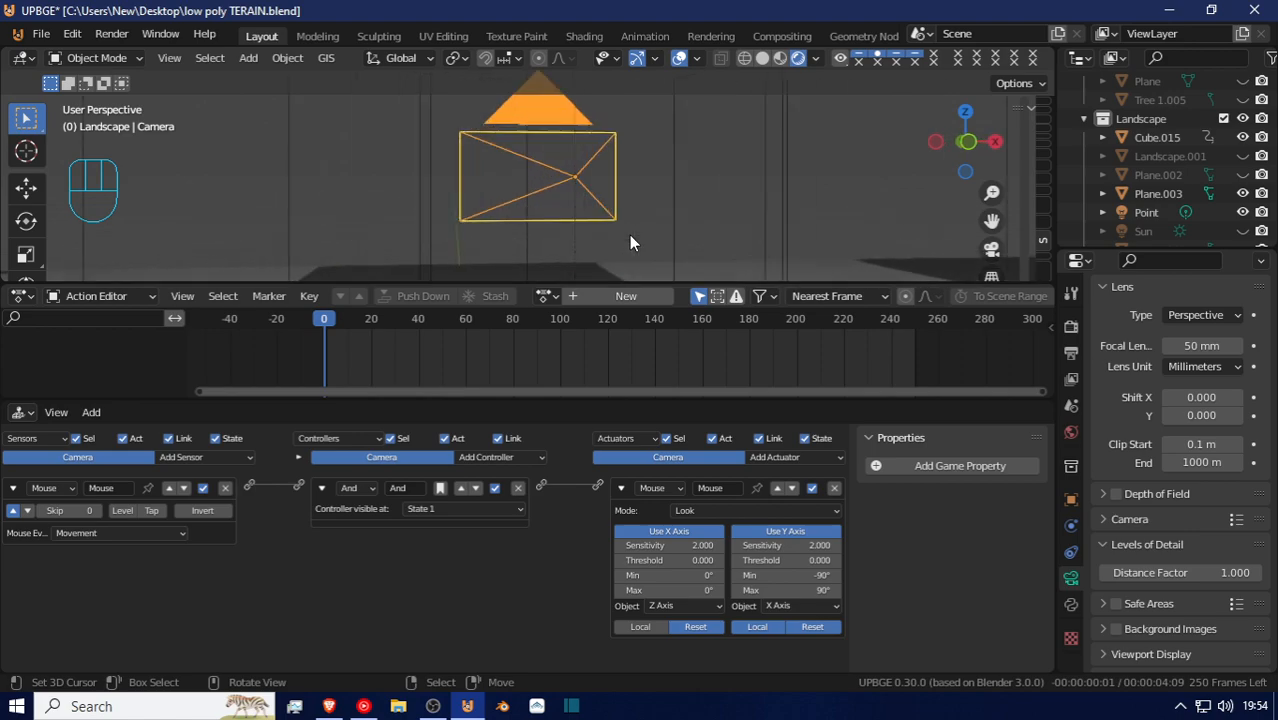
pyautogui.press('p')
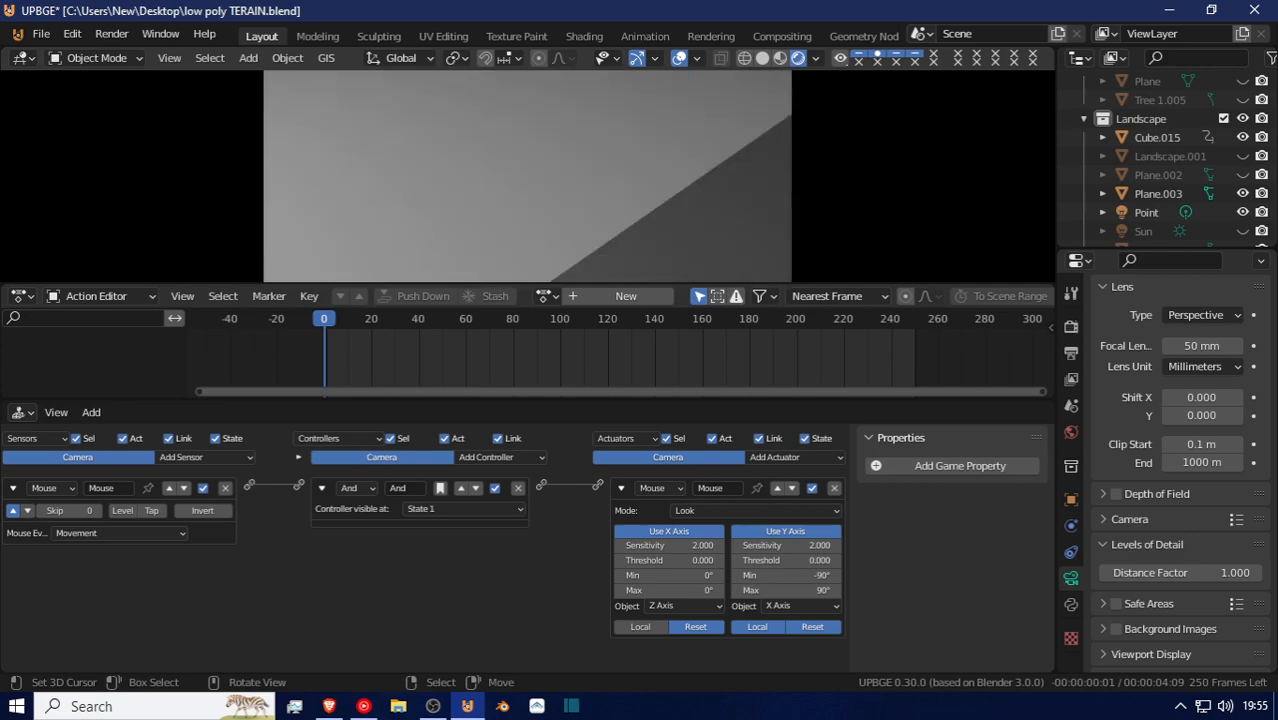
pyautogui.press('Escape')
# Select the capsule Cube.015 and examine its Mouse look actuator and the expanded settings of its crouch Action actuator
pyautogui.moveTo(470, 215); pyautogui.dragTo(689, 192, button='middle')
pyautogui.scroll(-8, 652, 187)
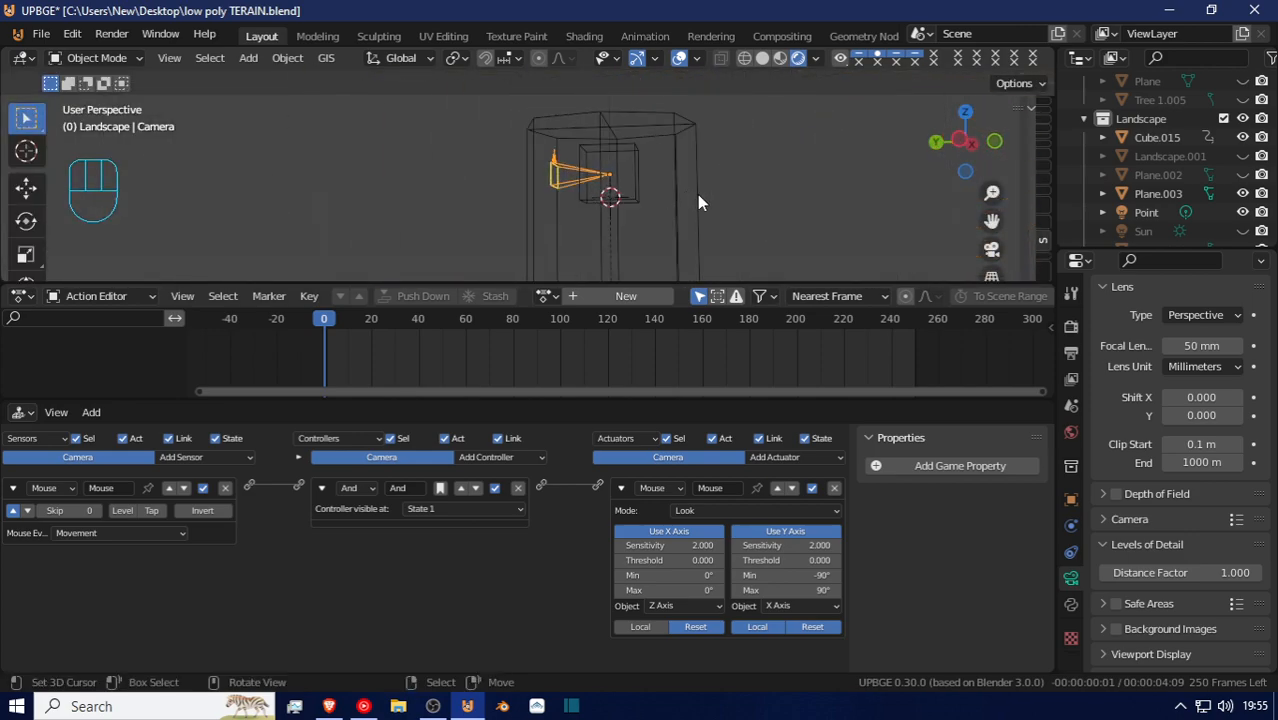
pyautogui.click(673, 200)
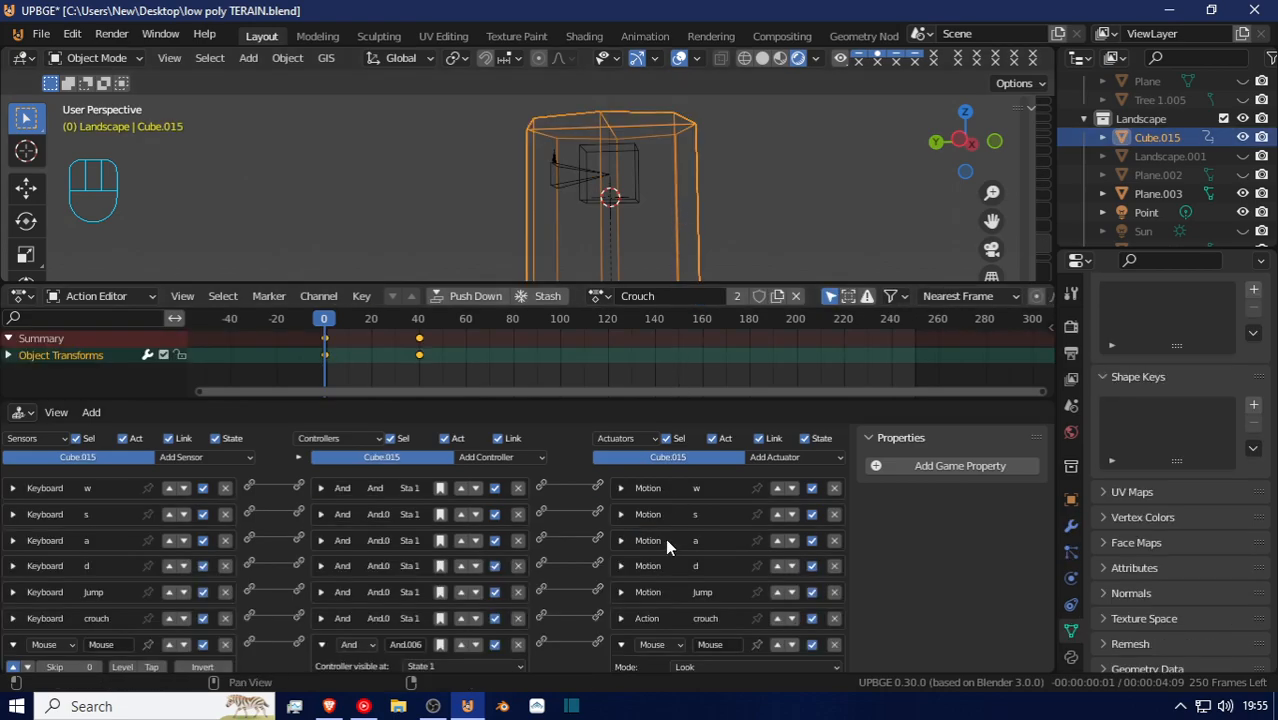
pyautogui.scroll(-4, 660, 560)
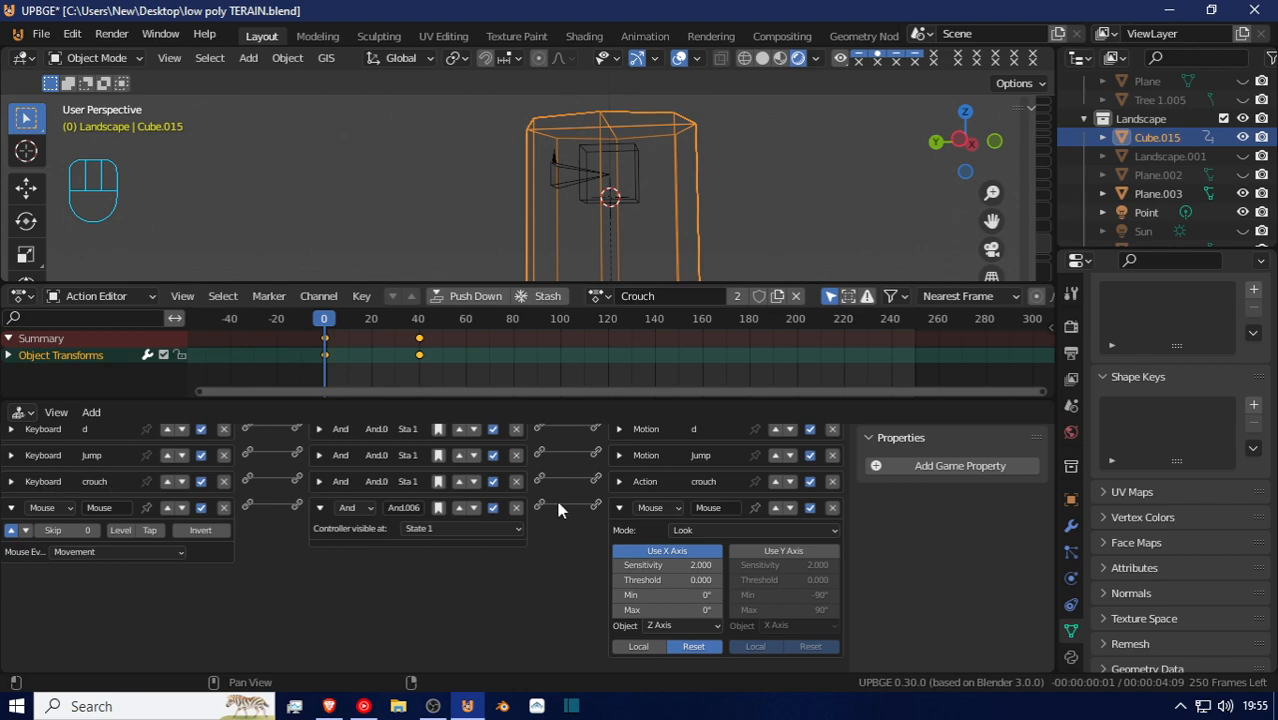
pyautogui.click(619, 481)
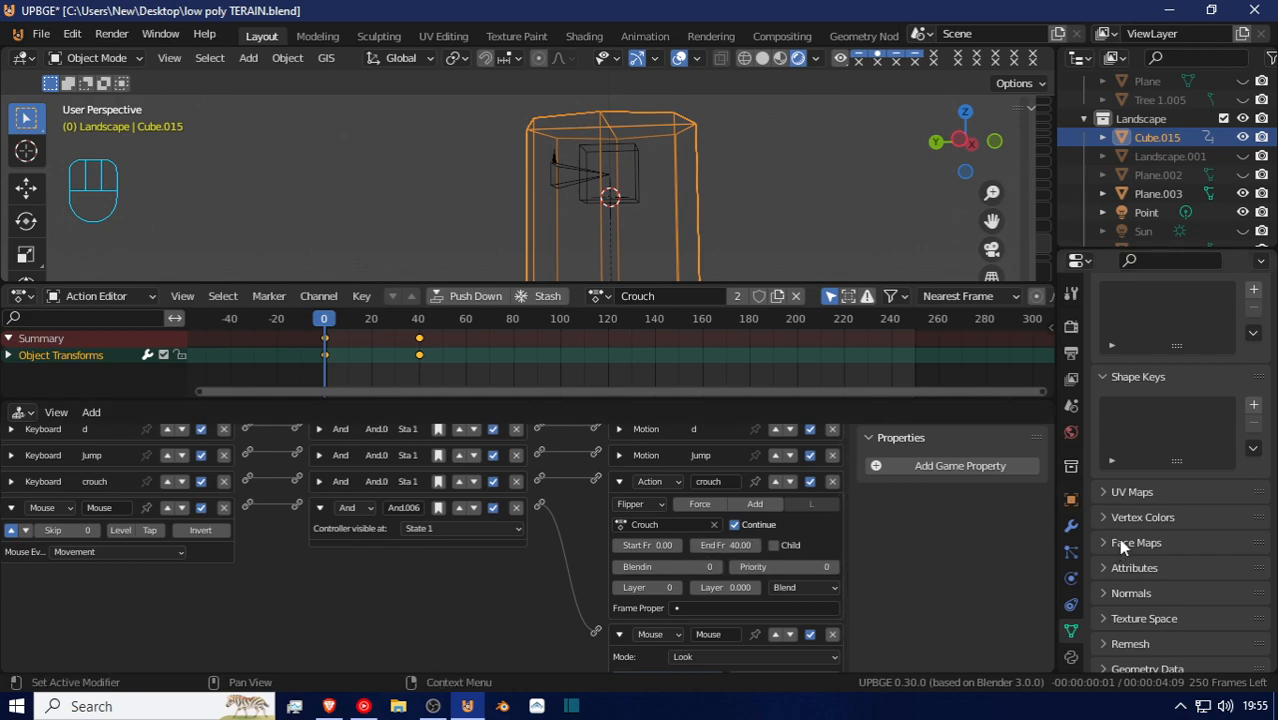
# Open the render properties to review the Game Debug settings, with the whole capsule in view
pyautogui.click(1071, 326)
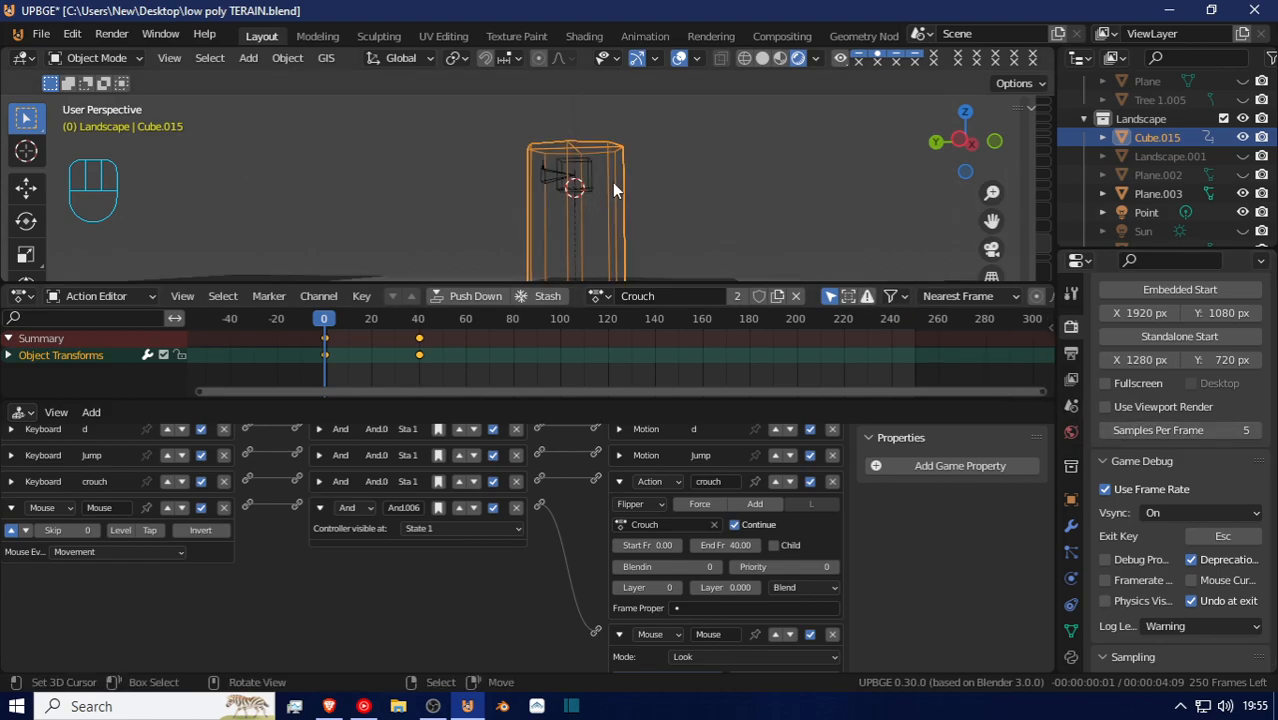
pyautogui.hotkey('shift', '`')
pyautogui.click(533, 180)
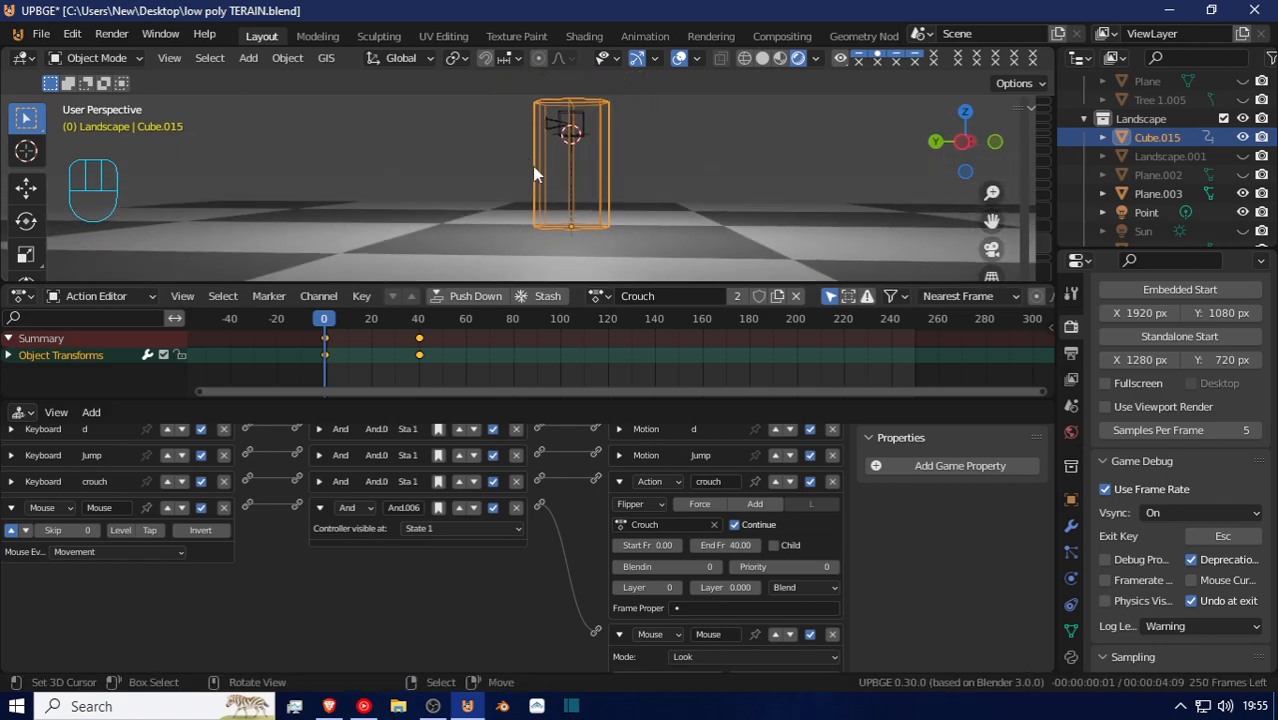
# Snap the 3D cursor to the camera inside the capsule, add a cube there and move it along the Y axis in front of the capsule
pyautogui.click(570, 133)
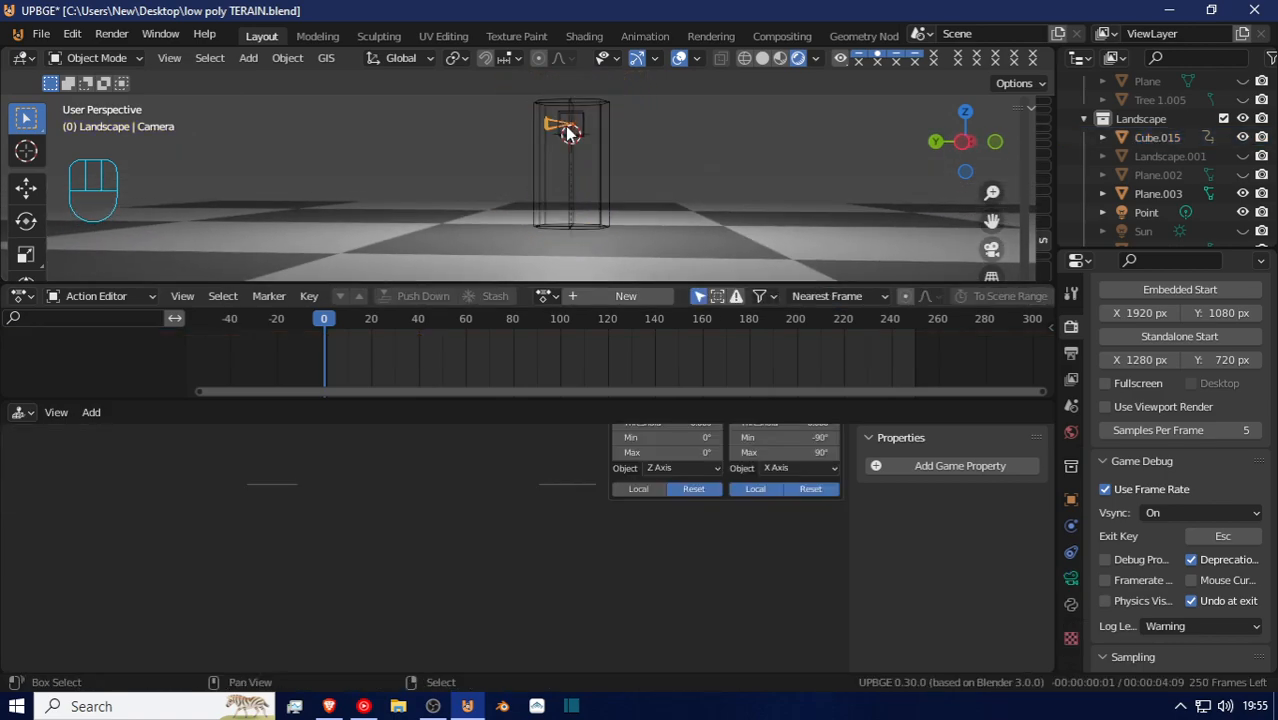
pyautogui.hotkey('shift', 's')
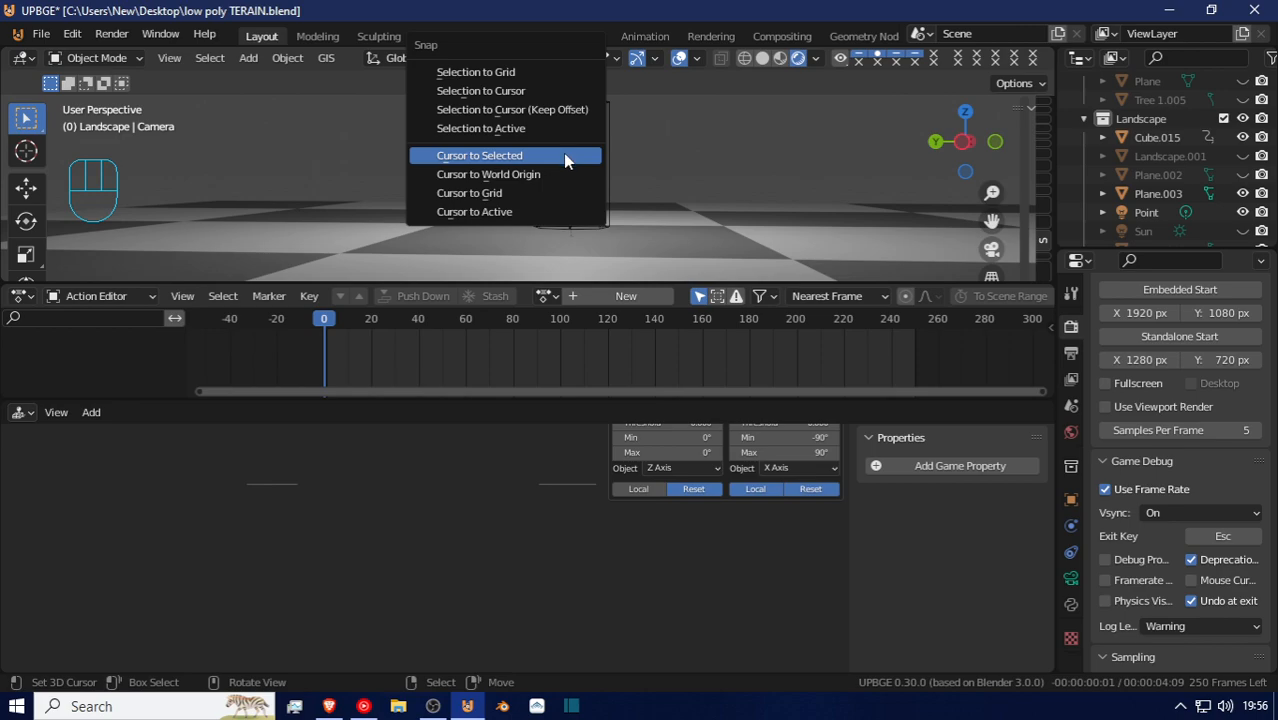
pyautogui.click(565, 157)
pyautogui.hotkey('shift', 'a')
pyautogui.moveTo(668, 72)
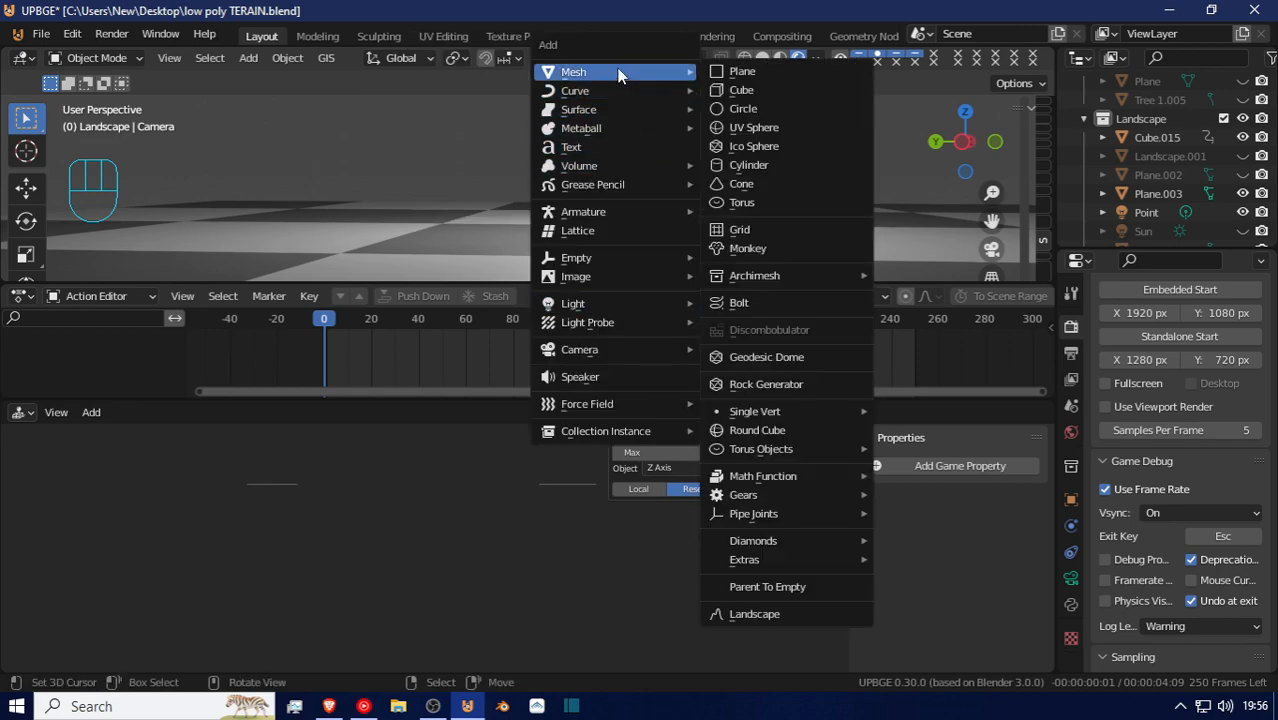
pyautogui.click(752, 92)
pyautogui.press('g')
pyautogui.press('y')
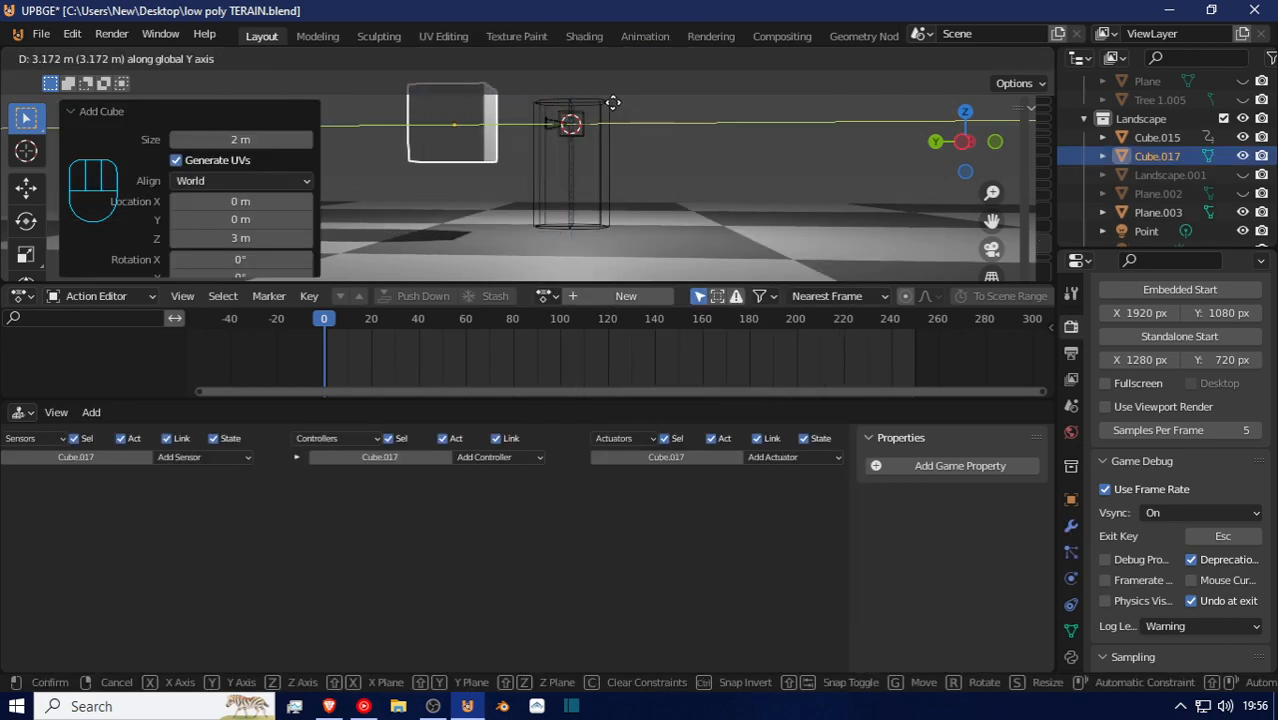
pyautogui.click(578, 120)
# Parent the new cube to the small cube Cube.016 inside the capsule and test it by running the game
pyautogui.keyDown('shift'); pyautogui.click(580, 119); pyautogui.keyUp('shift')
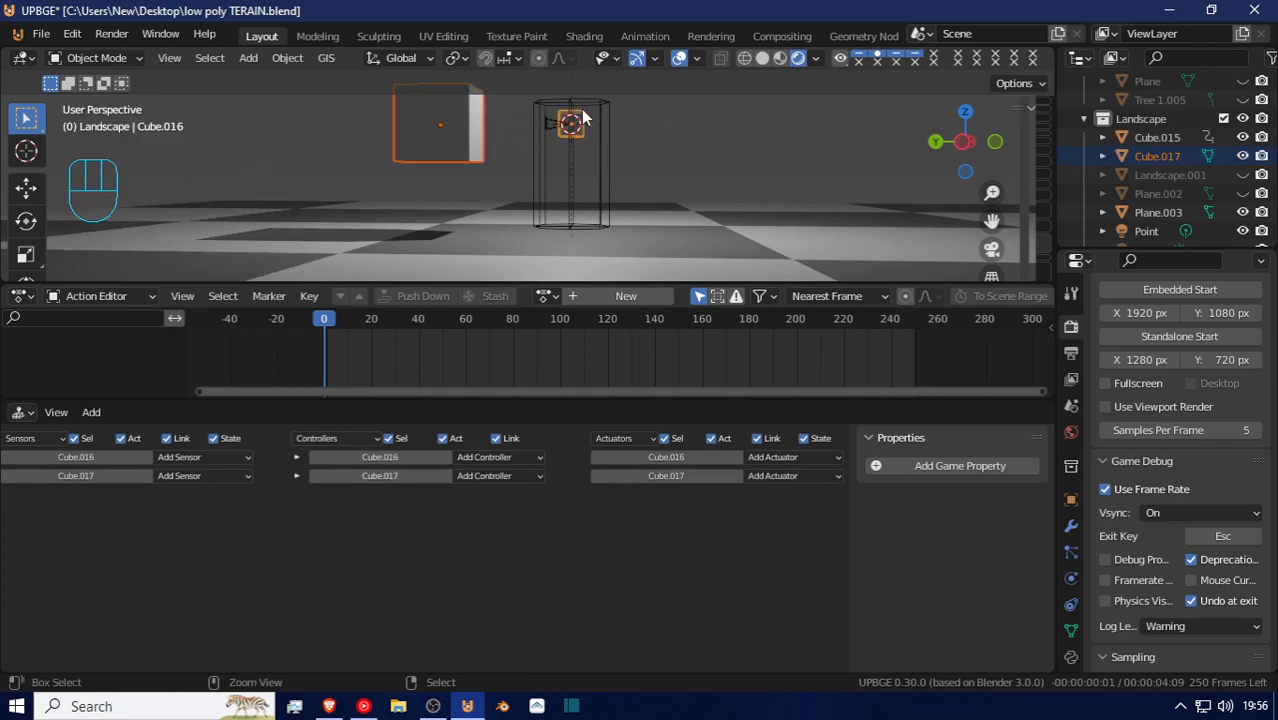
pyautogui.hotkey('ctrl', 'p')
pyautogui.click(583, 116)
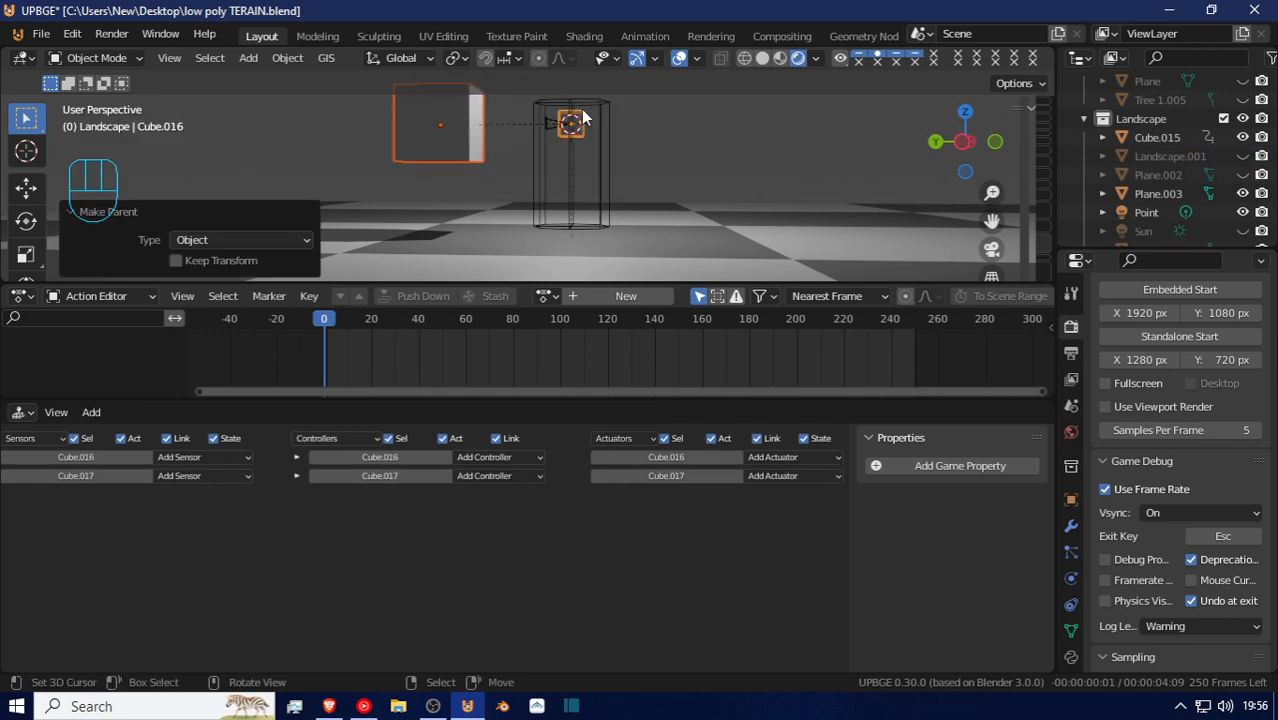
pyautogui.press('p')
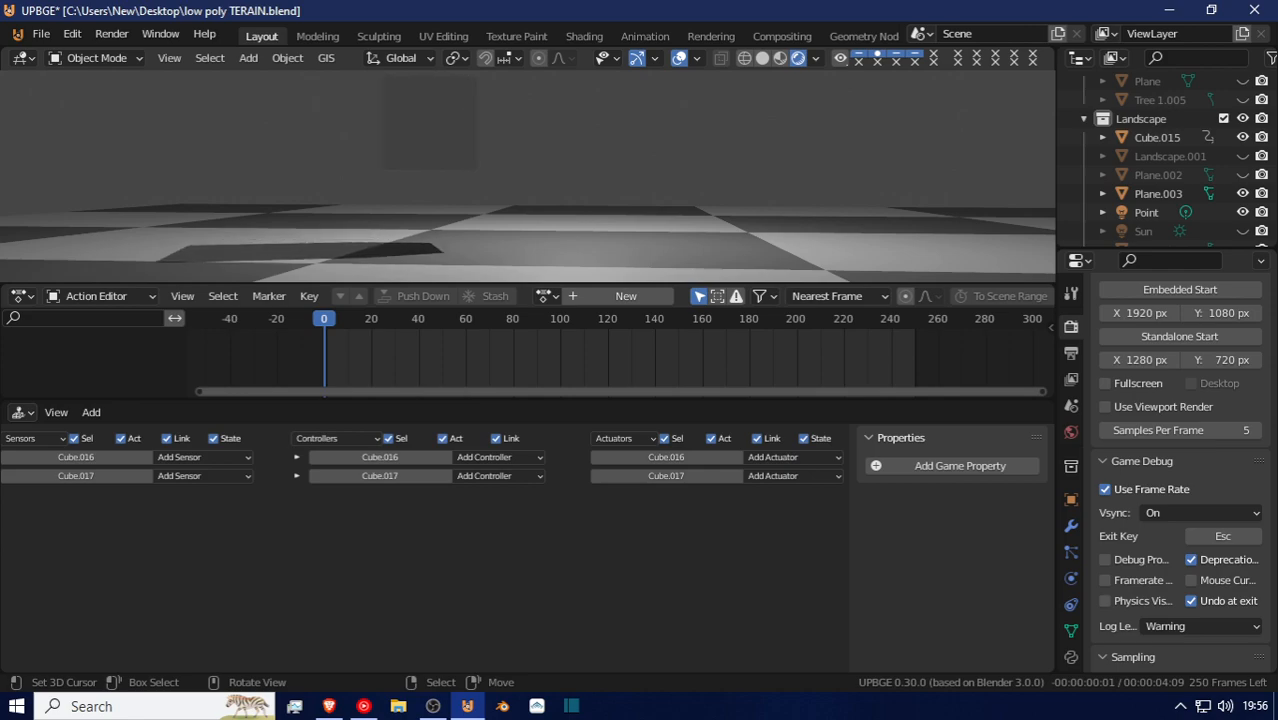
pyautogui.press('Escape')
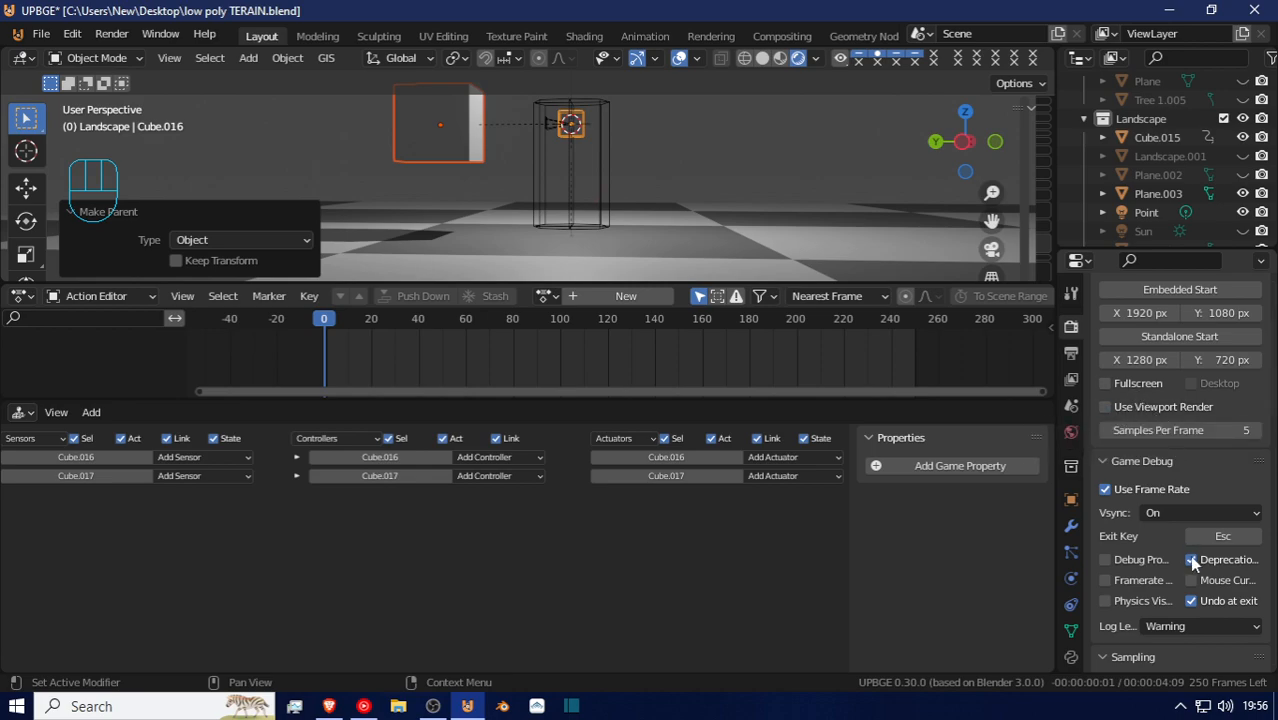
# Disable Simplify in the render properties and run the game to test the change
pyautogui.scroll(-2, 1192, 563)
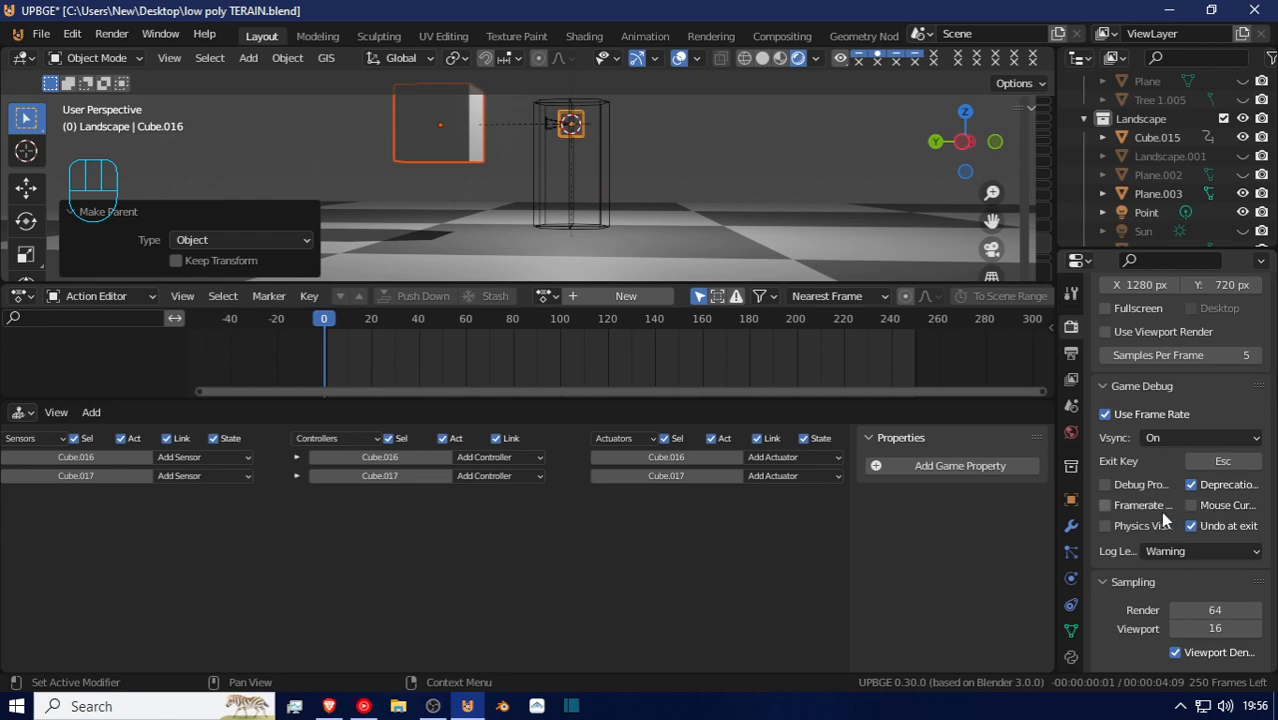
pyautogui.scroll(-7, 1160, 520)
pyautogui.scroll(-8, 1160, 537)
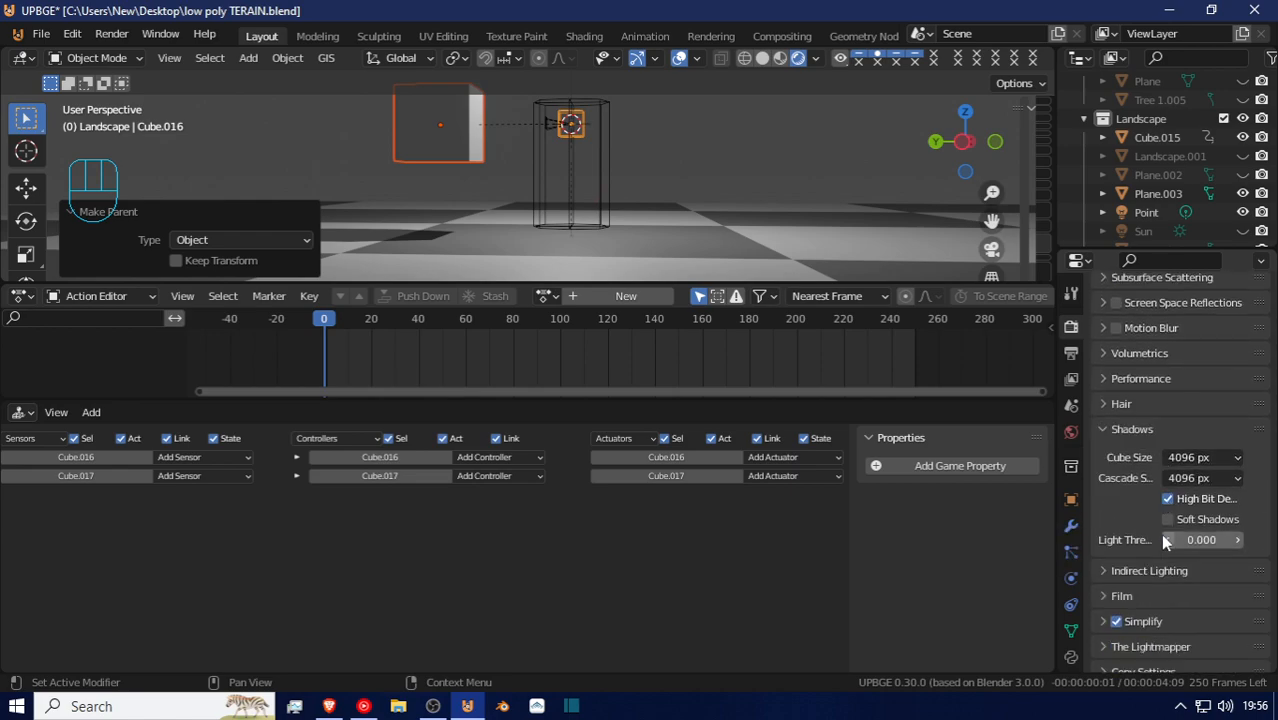
pyautogui.scroll(-3, 1143, 558)
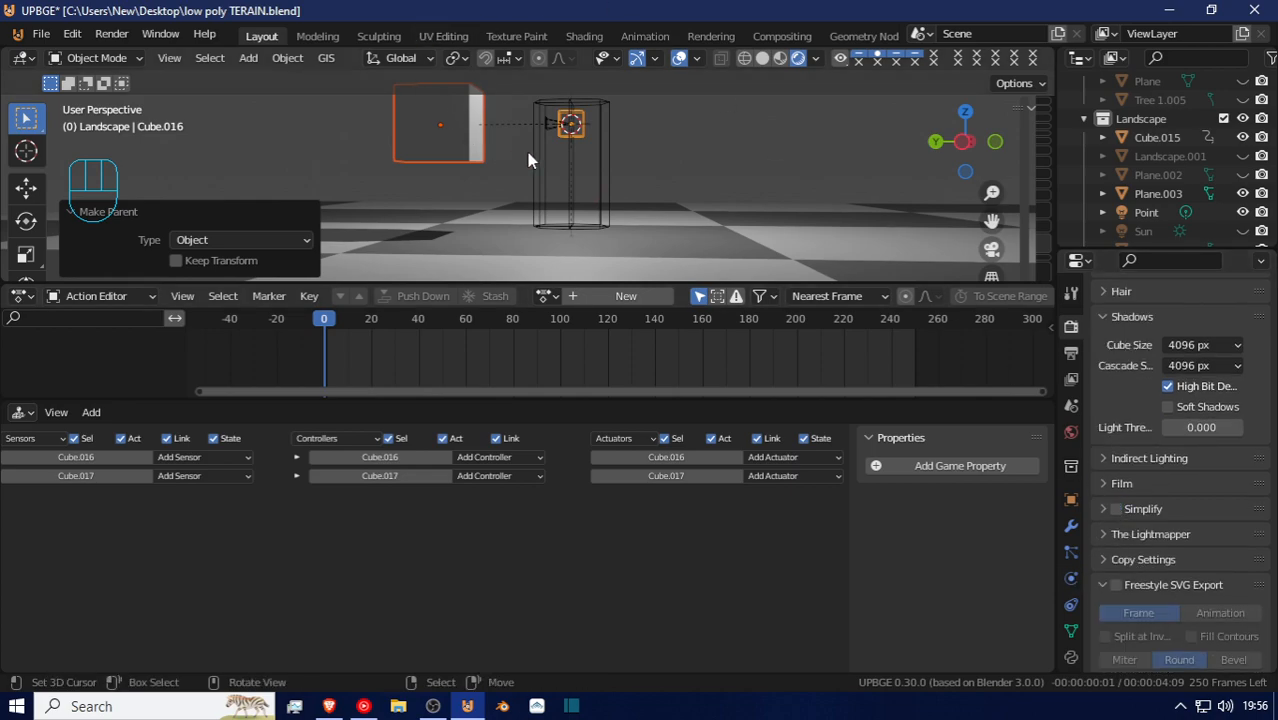
pyautogui.press('p')
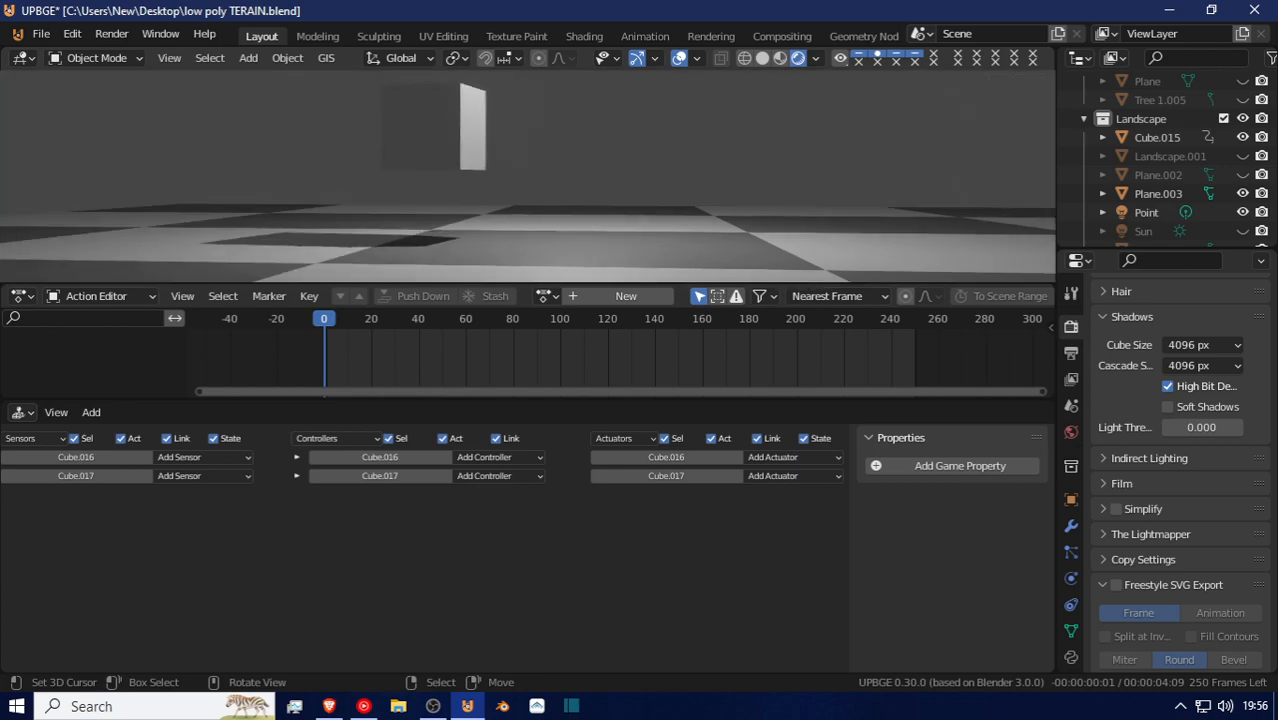
pyautogui.press('Escape')
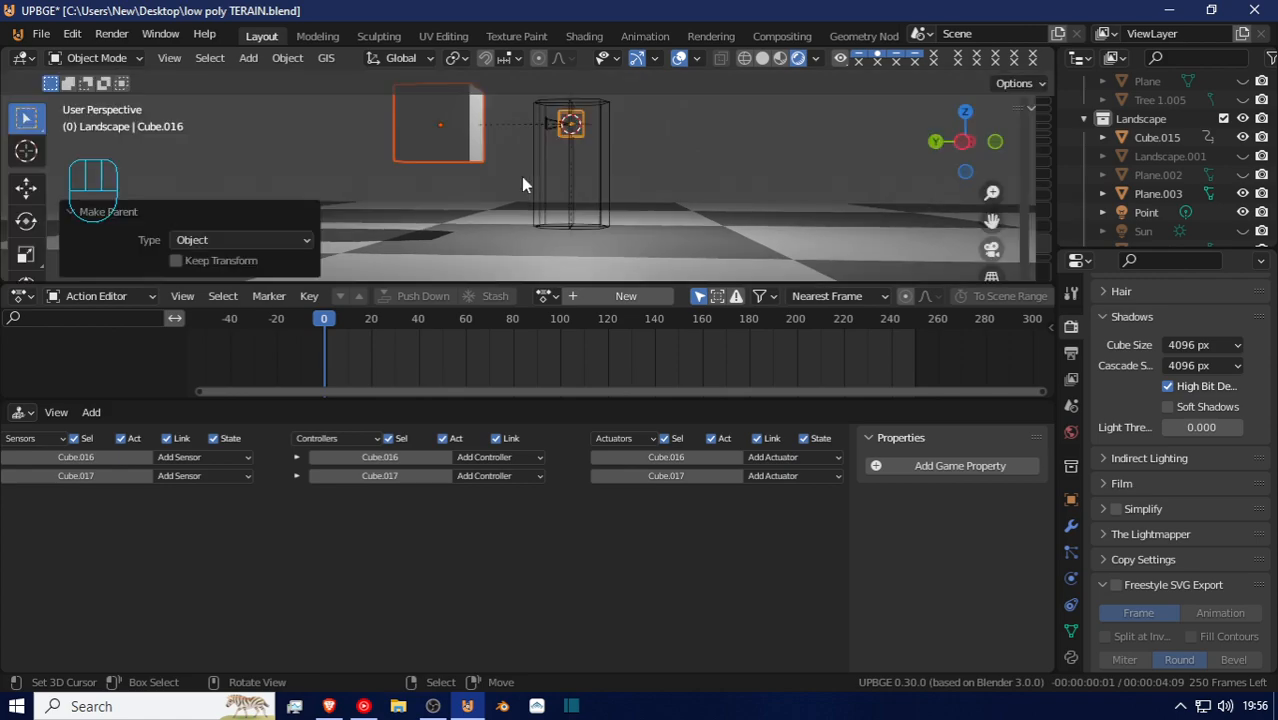
# Expand the crouch Keyboard sensor on capsule Cube.015 and enable its true level triggering
pyautogui.click(598, 200)
pyautogui.moveTo(166, 620); pyautogui.dragTo(170, 479, button='middle')
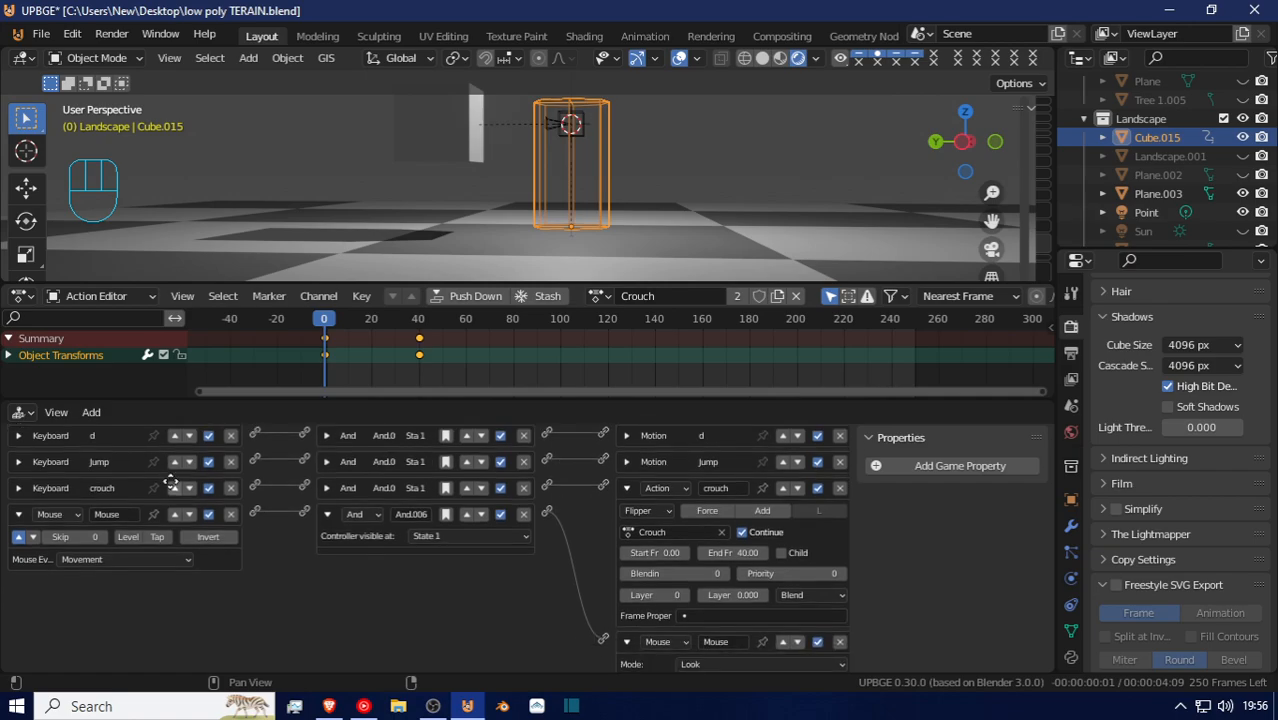
pyautogui.click(20, 489)
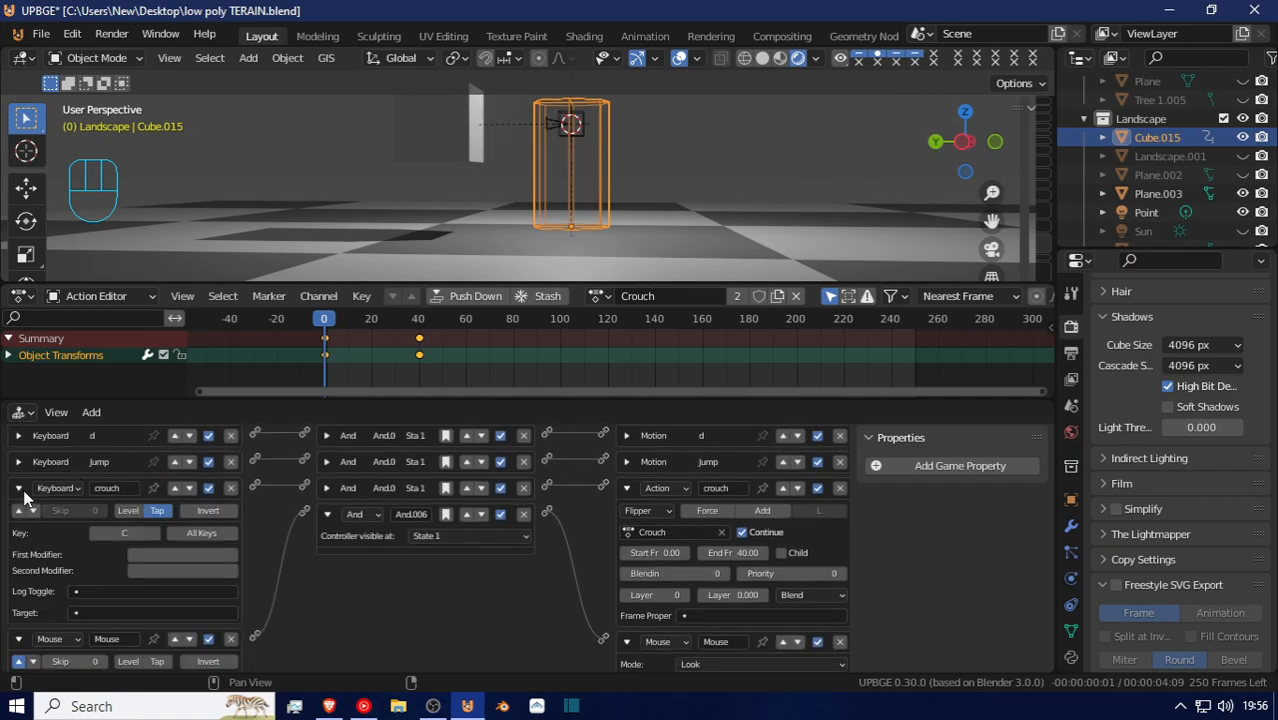
pyautogui.click(19, 512)
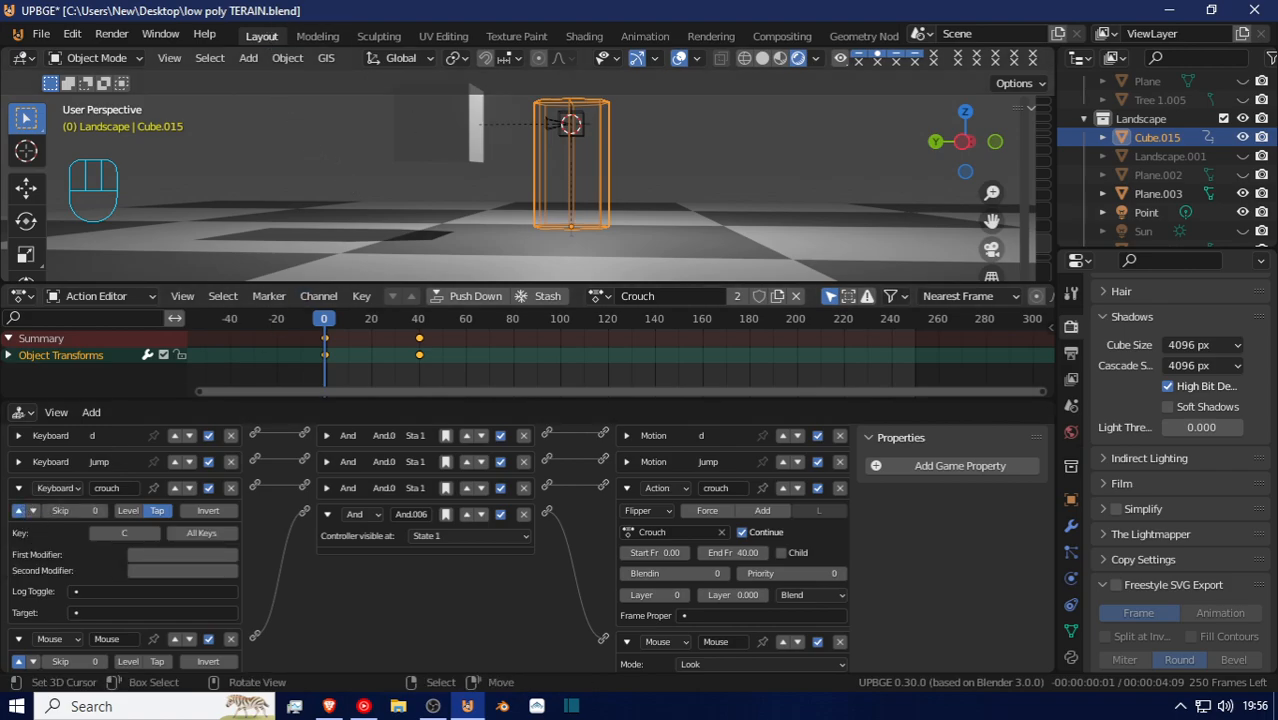
# Run the game and test crouching and standing up repeatedly with the C control
pyautogui.press('p')
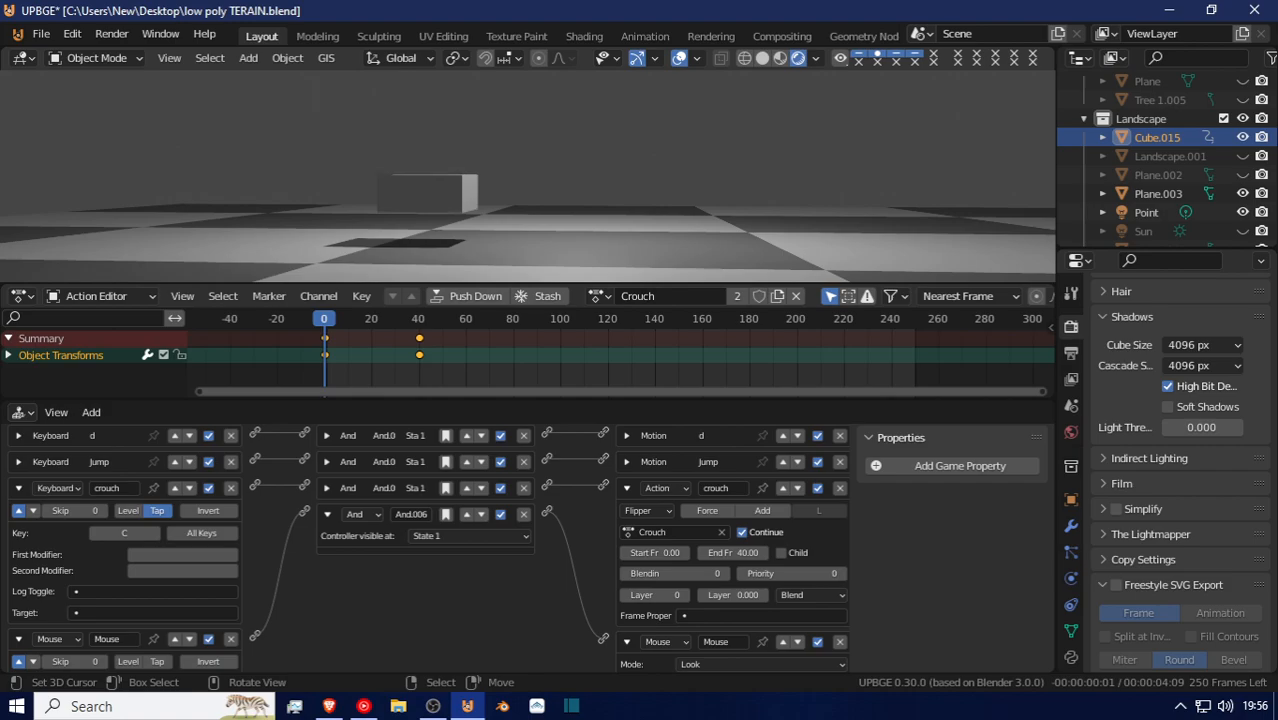
pyautogui.press('c')
pyautogui.press('c')
pyautogui.press('c')
pyautogui.press('c')
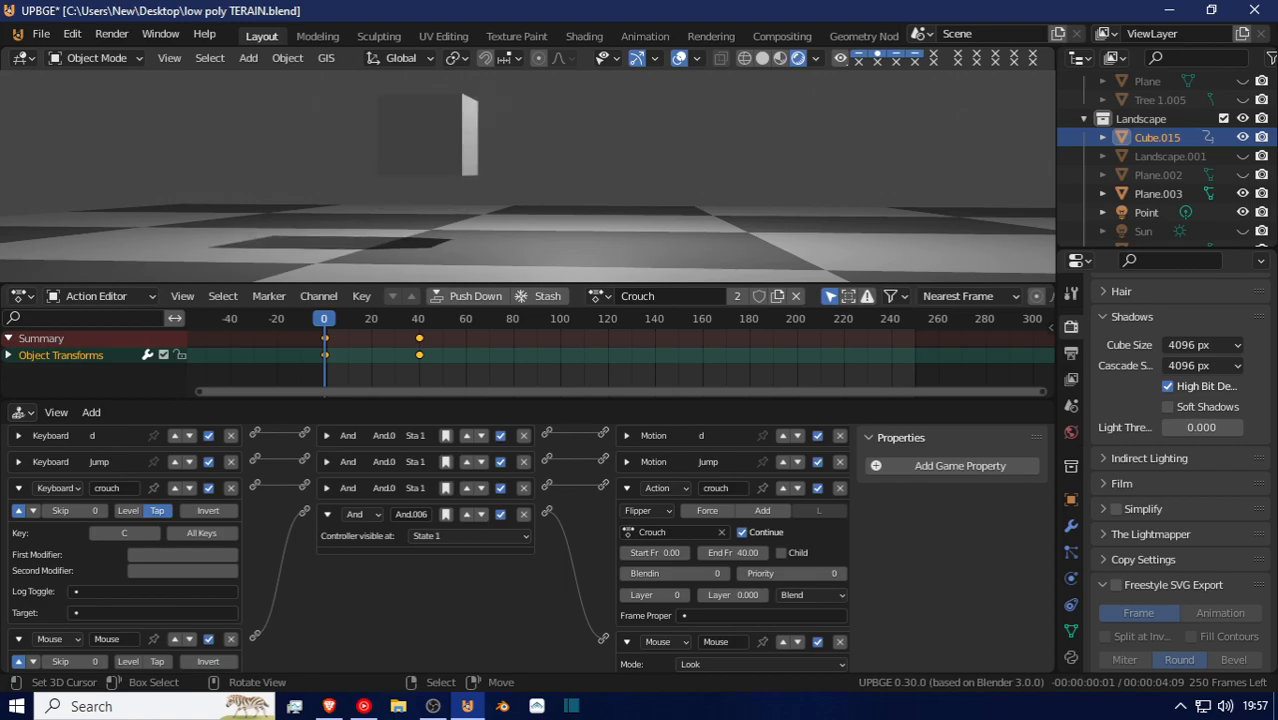
pyautogui.press('Escape')
# Clear the parent of the test cube Cube.017 and delete the cube
pyautogui.click(474, 167)
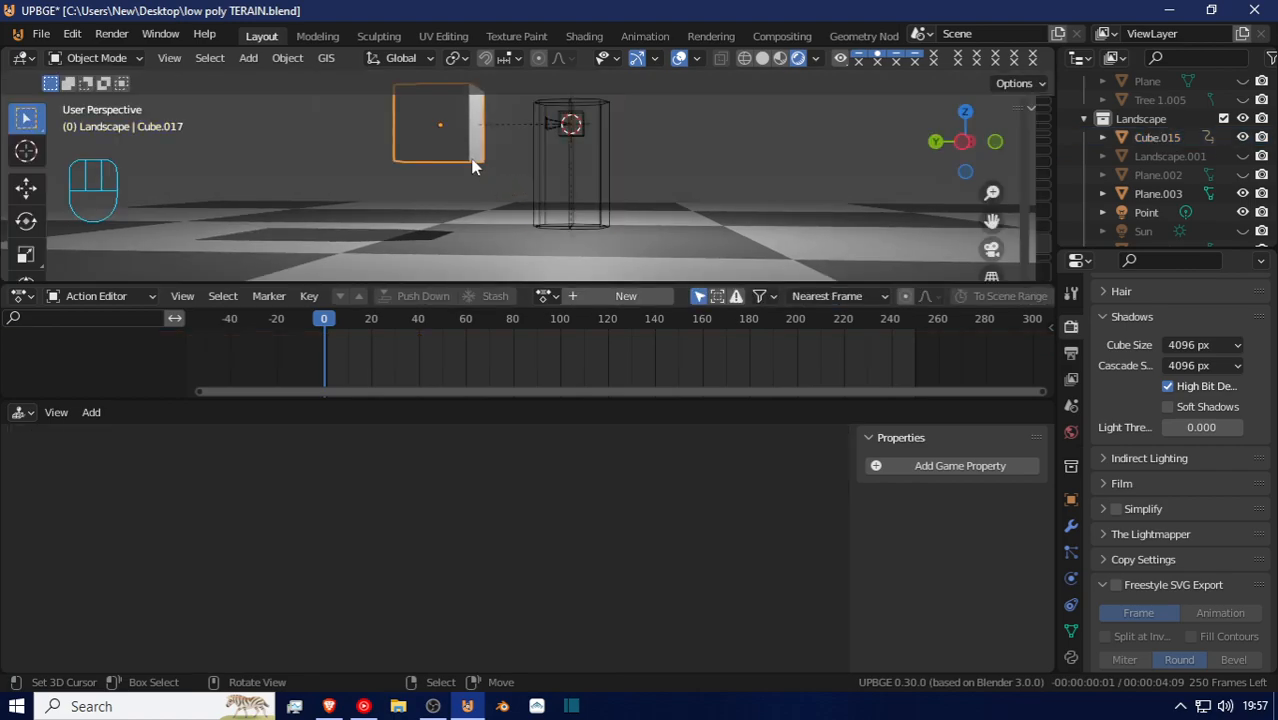
pyautogui.hotkey('alt', 'p')
pyautogui.click(481, 162)
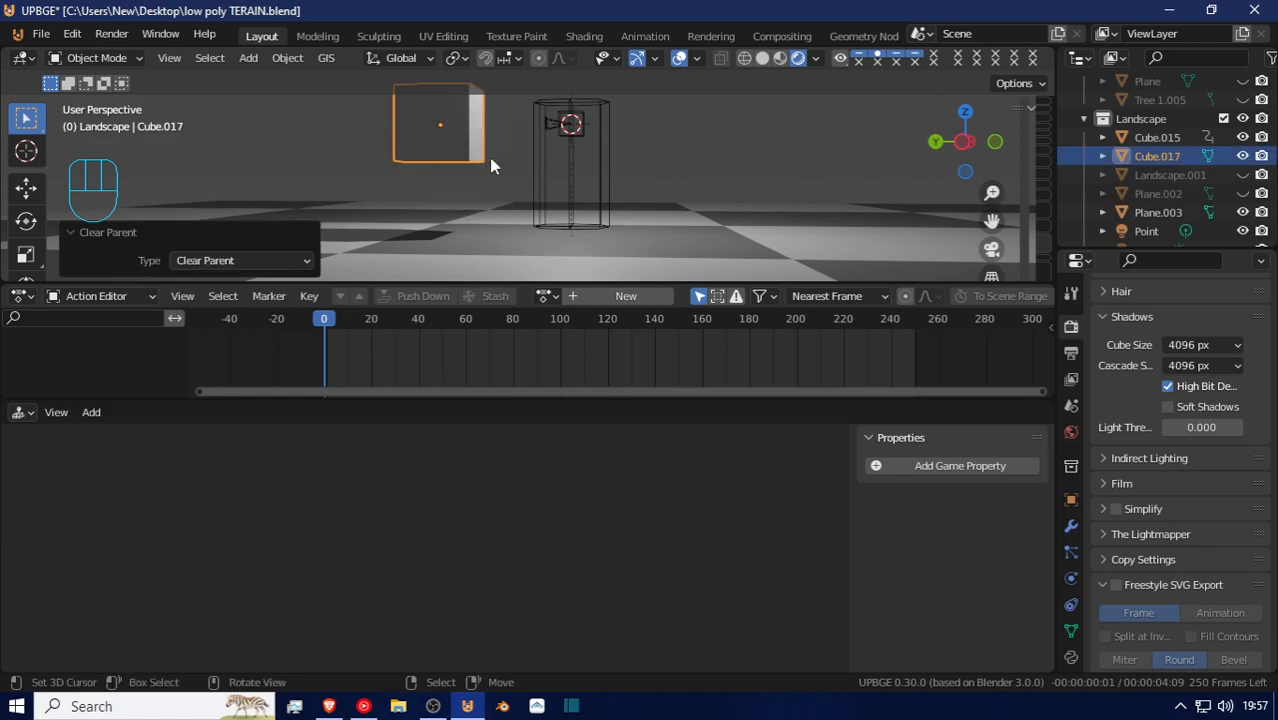
pyautogui.press('Delete')
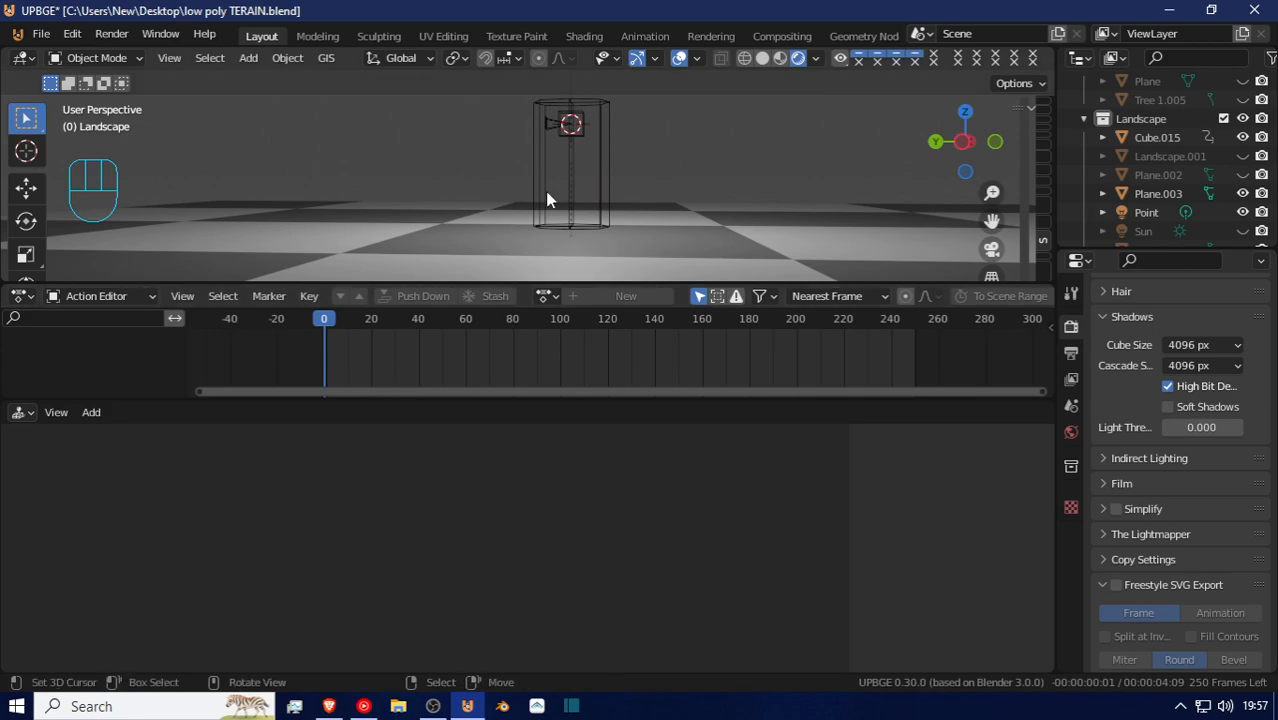
# Select the capsule and move the end keyframes of its Crouch action to frame 20
pyautogui.rightClick(599, 177)
pyautogui.rightClick(419, 343)
pyautogui.press('g')
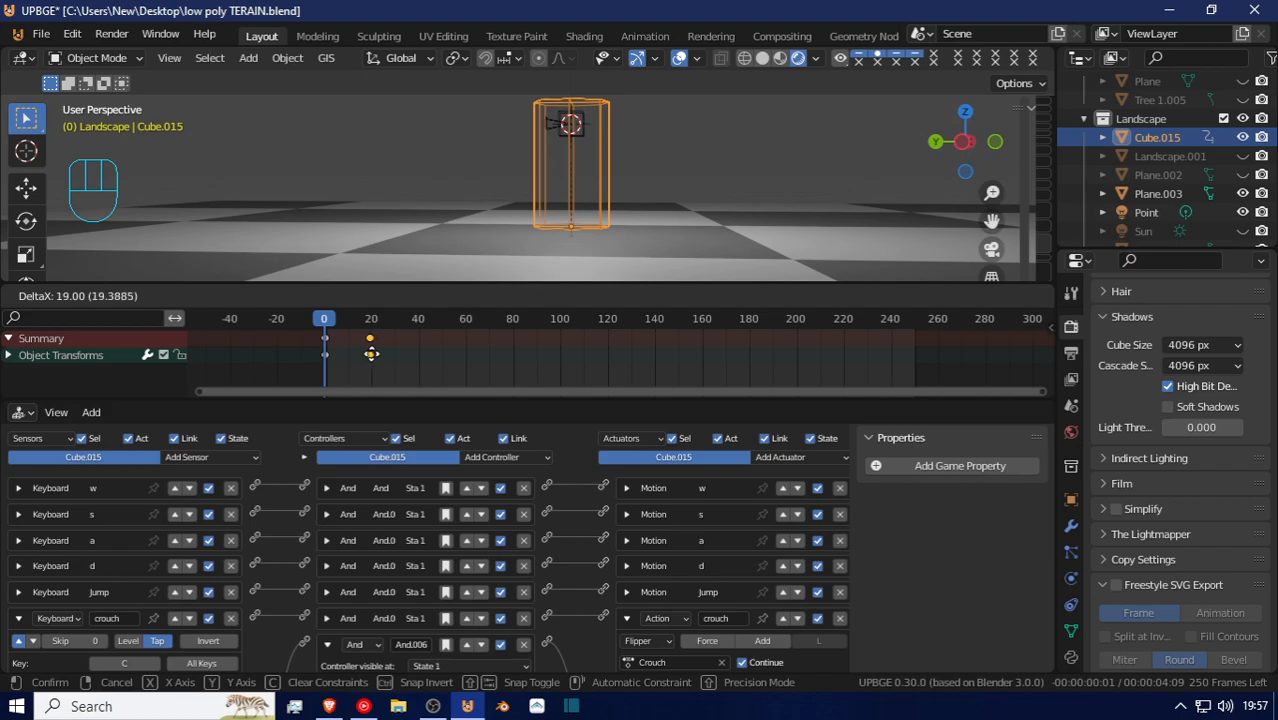
pyautogui.click(371, 352)
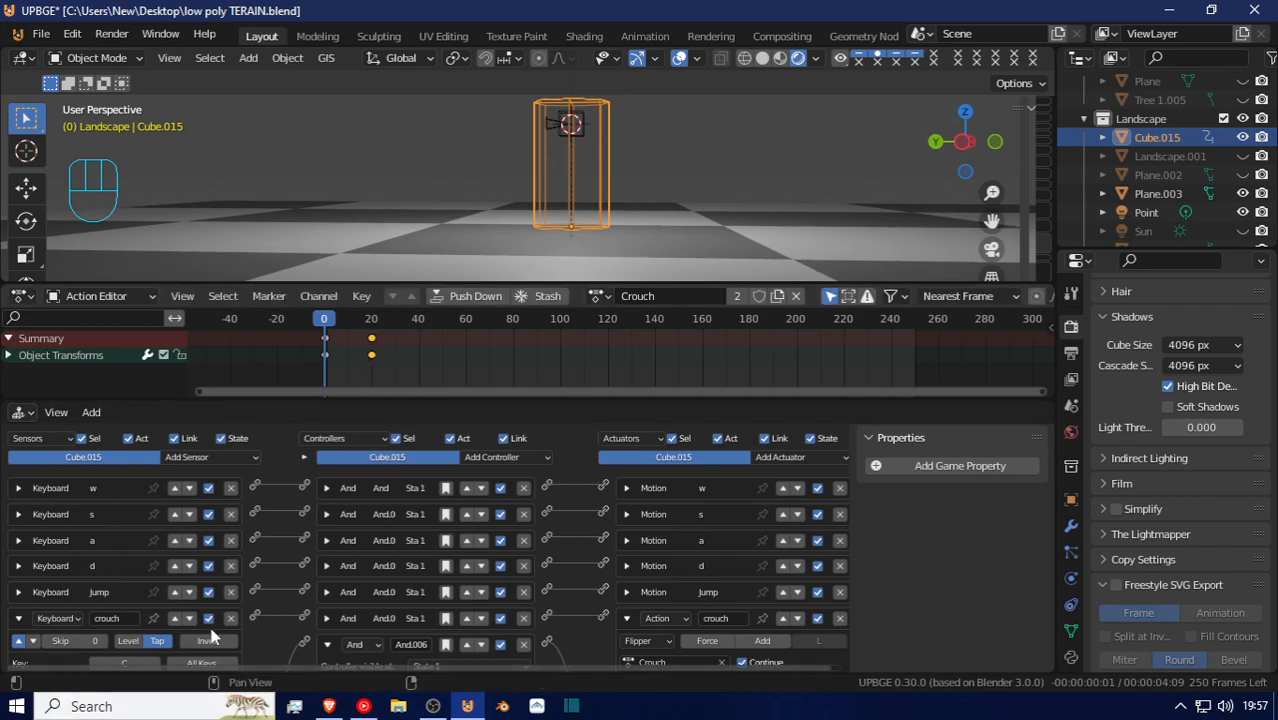
# Set the end frame of the capsule's crouch Action actuator to 20 and run the game briefly
pyautogui.scroll(-3, 148, 542)
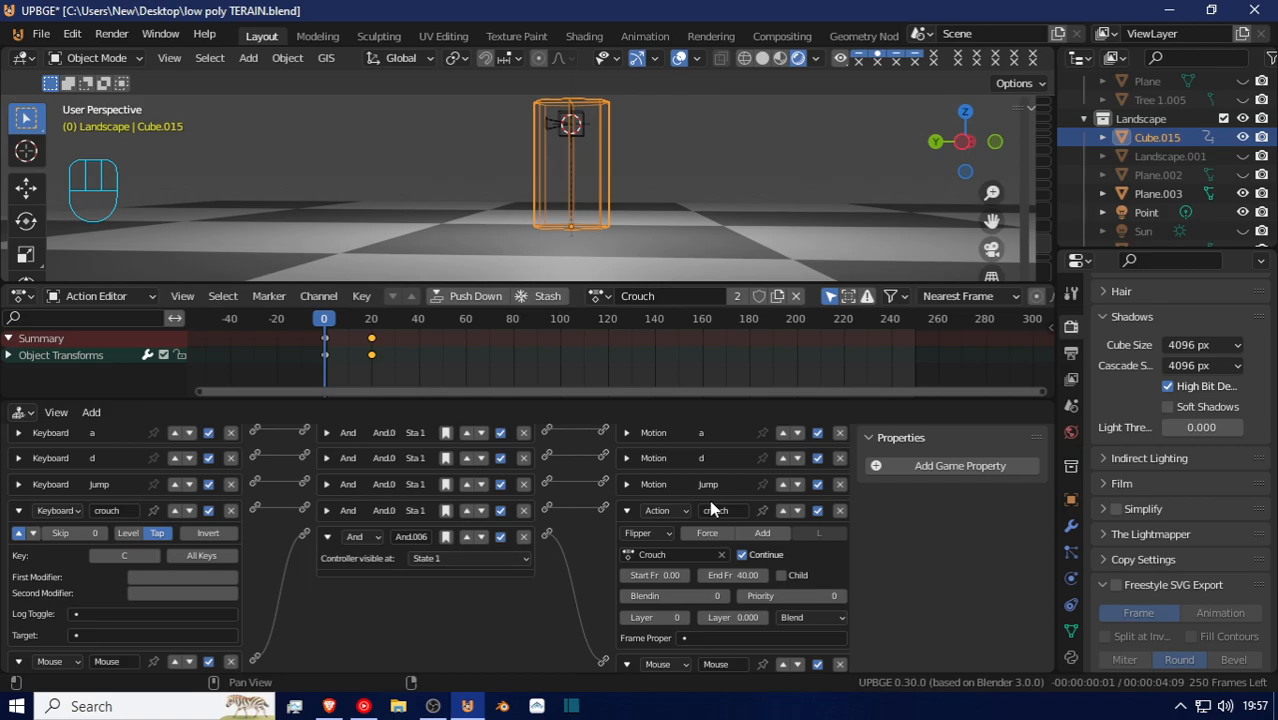
pyautogui.click(754, 570)
pyautogui.write('20')
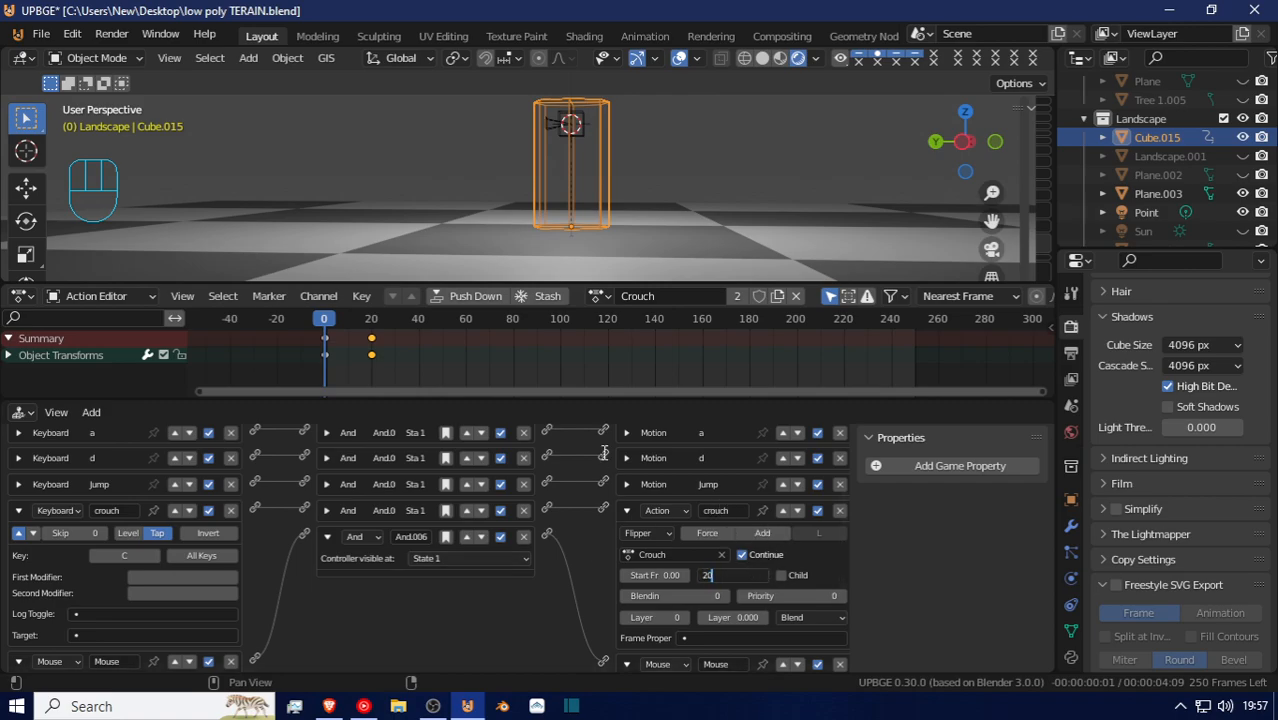
pyautogui.press('Return')
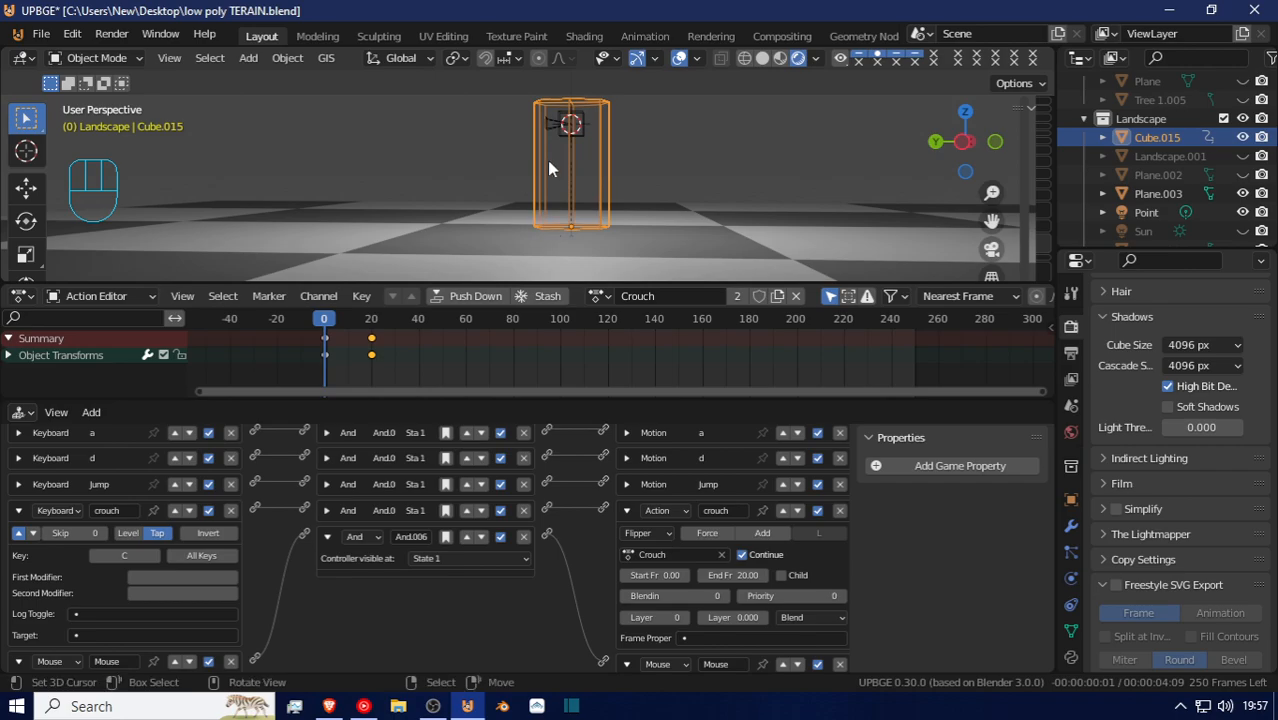
pyautogui.press('p')
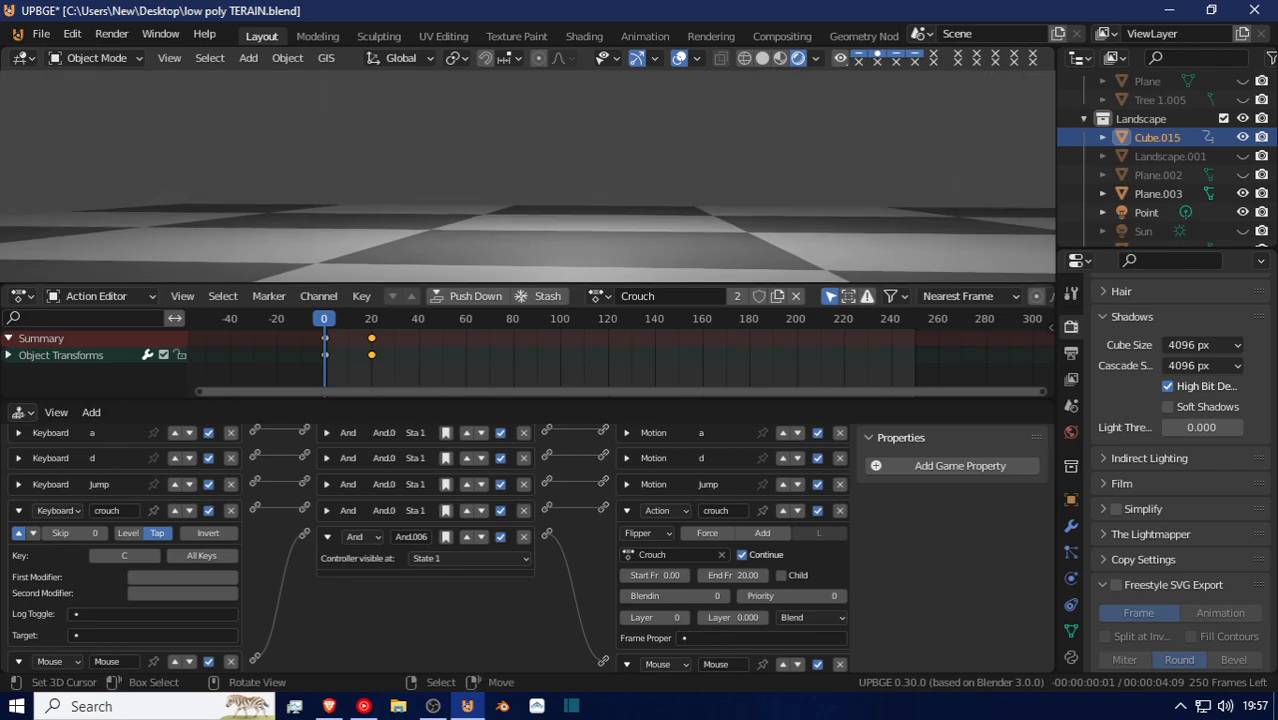
pyautogui.press('Escape')
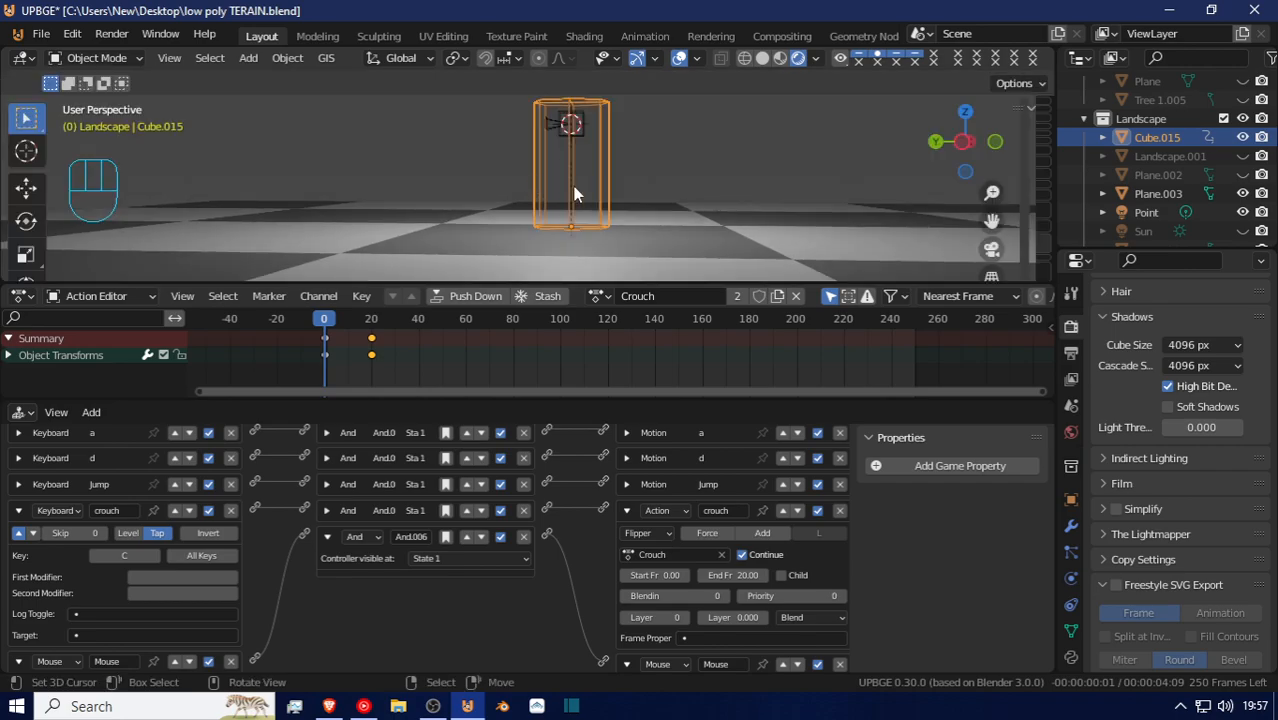
# Add another cube, move it along the Y axis in front of the capsule and parent it to capsule Cube.015
pyautogui.hotkey('shift', 'a')
pyautogui.moveTo(380, 170)
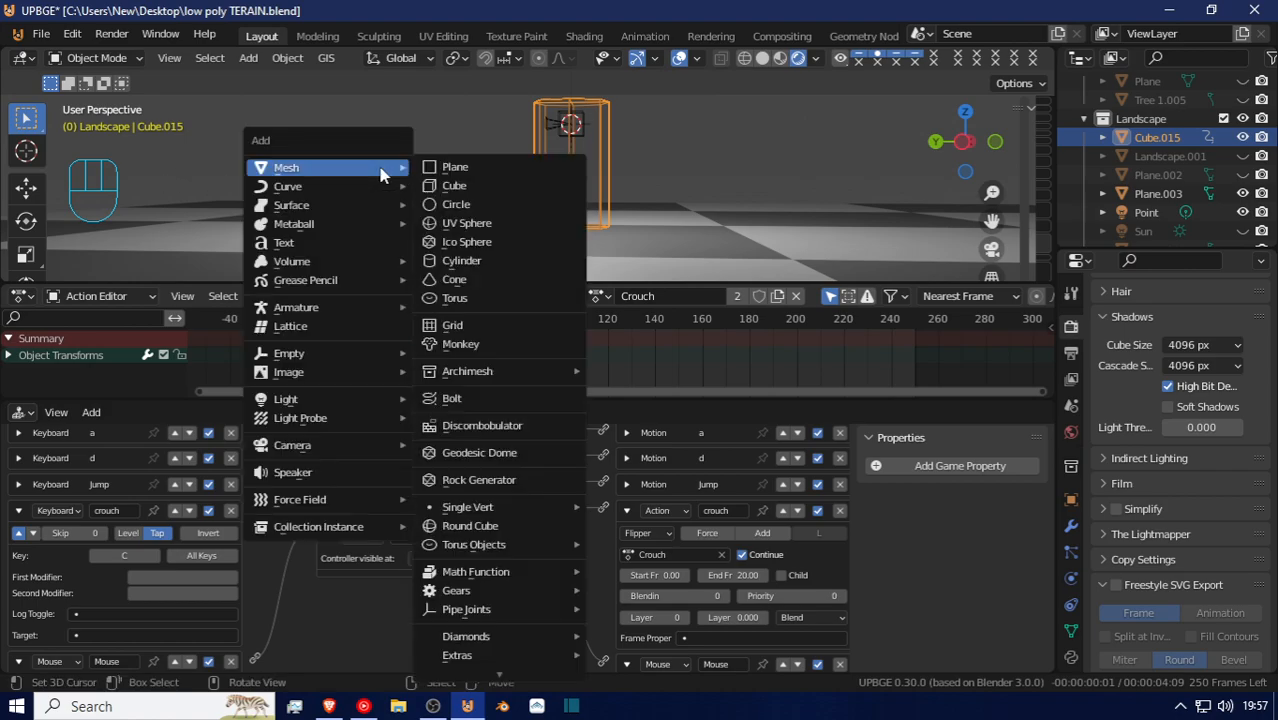
pyautogui.click(487, 188)
pyautogui.press('g')
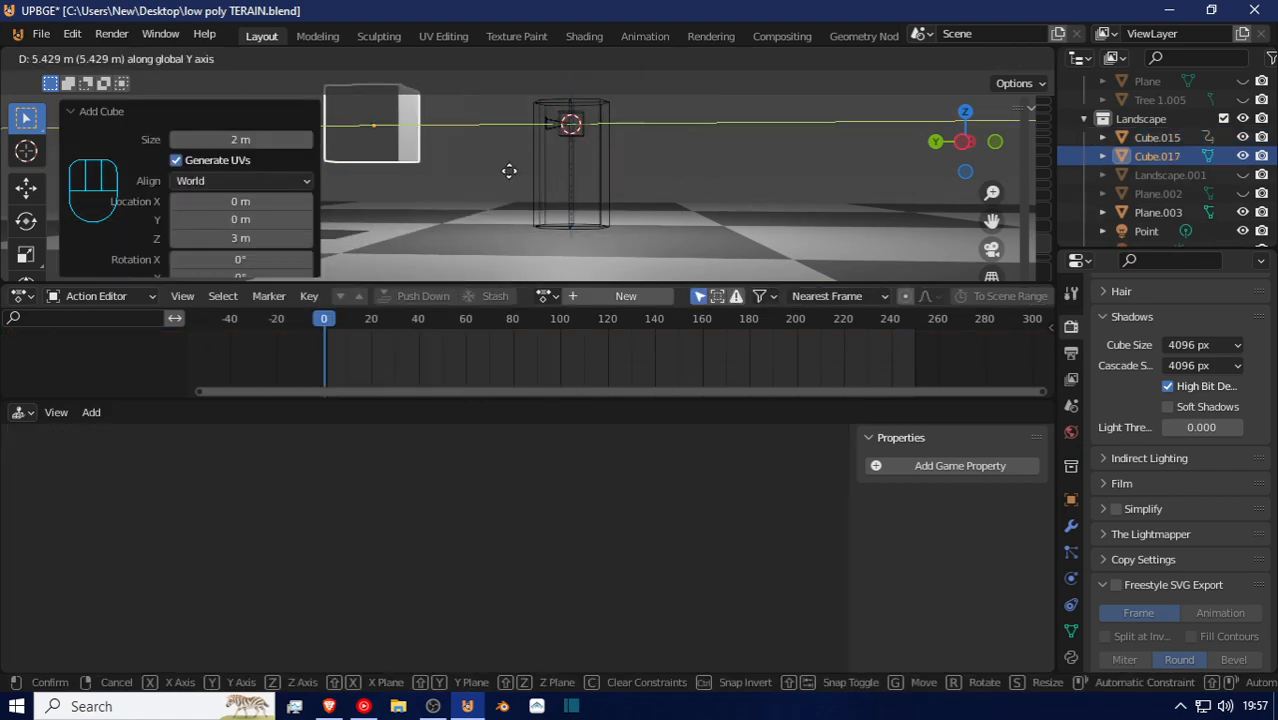
pyautogui.click(566, 182)
pyautogui.keyDown('shift'); pyautogui.click(606, 159); pyautogui.keyUp('shift')
pyautogui.hotkey('ctrl', 'p')
pyautogui.click(604, 159)
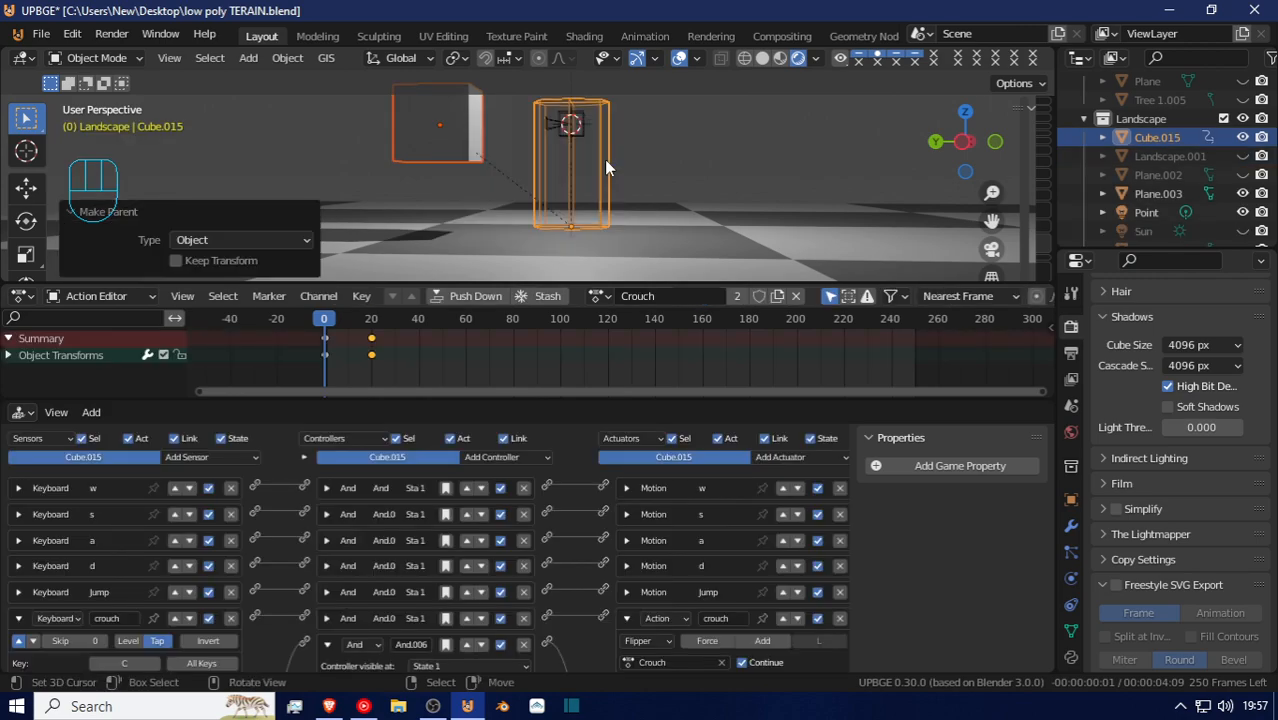
# Run the game and test repeated crouching with C, combined with sideways movement using A and D
pyautogui.press('p')
pyautogui.press('c')
pyautogui.press('c')
pyautogui.press('c')
pyautogui.press('c')
pyautogui.press('c')
pyautogui.press('c')
pyautogui.press('c')
pyautogui.press('c')
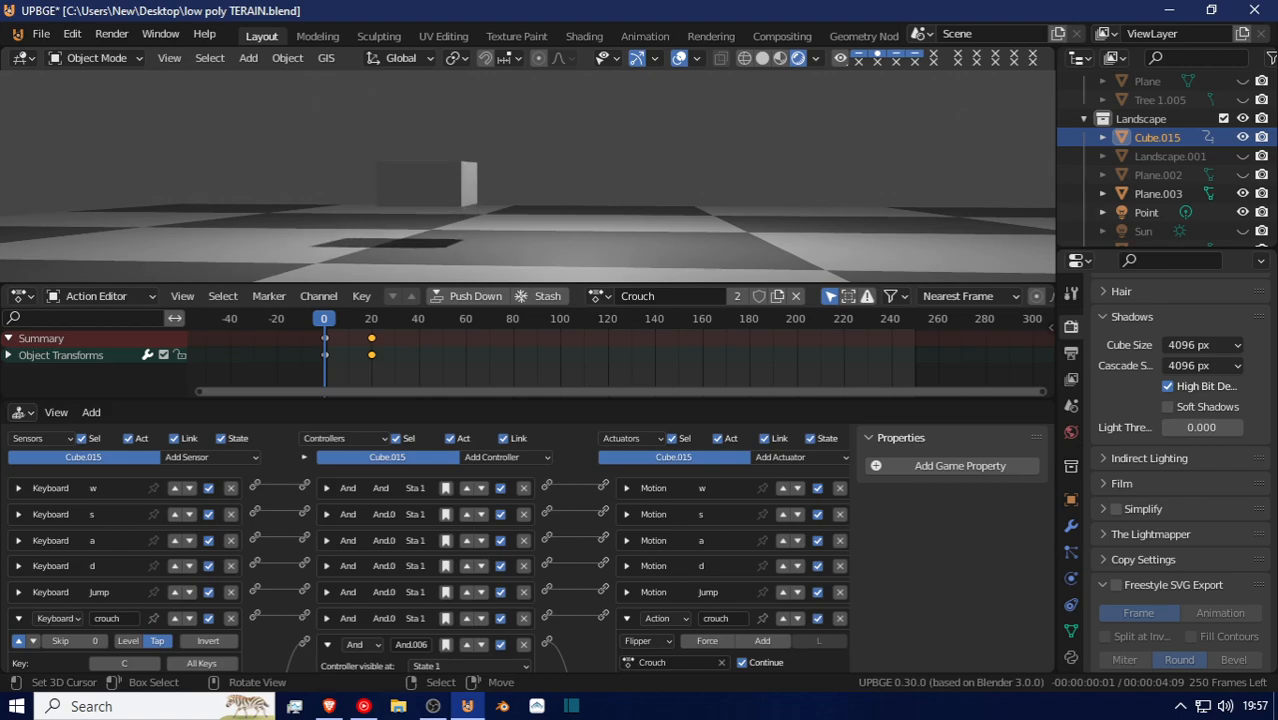
pyautogui.press('a')
pyautogui.press('d')
pyautogui.press('c')
pyautogui.press('c')
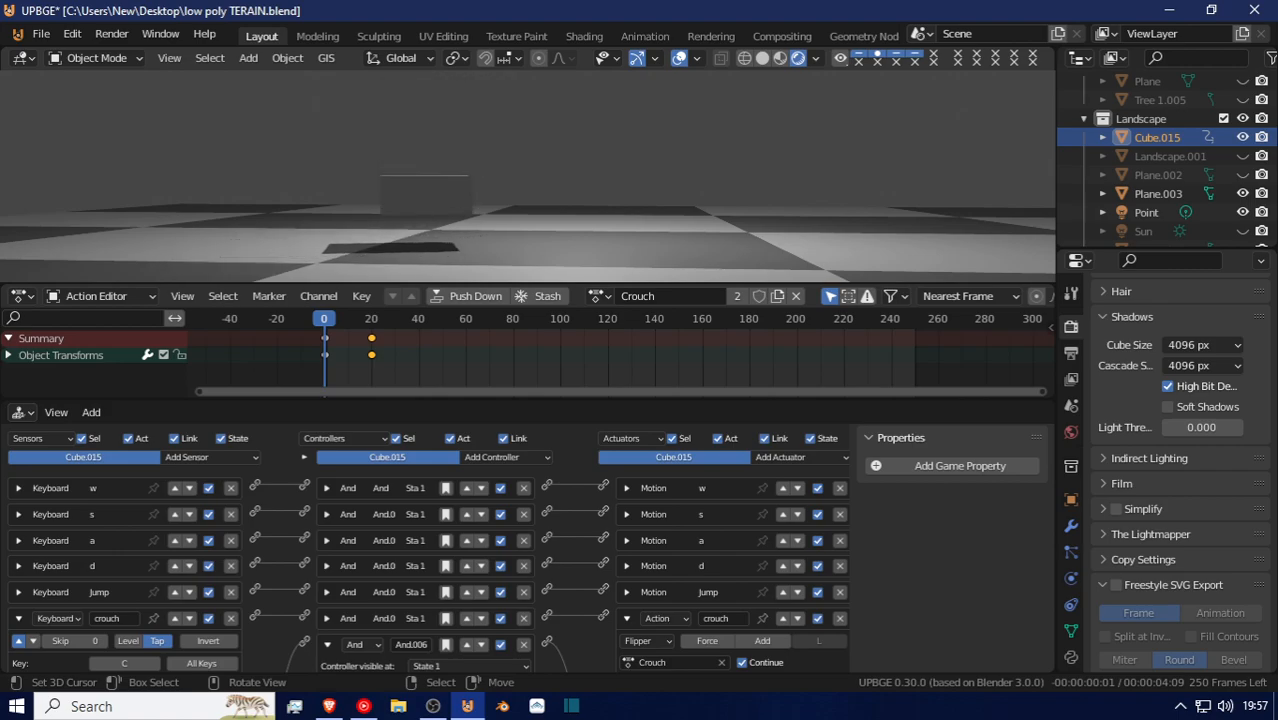
pyautogui.press('c')
pyautogui.press('d')
pyautogui.press('a')
pyautogui.press('c')
pyautogui.press('c')
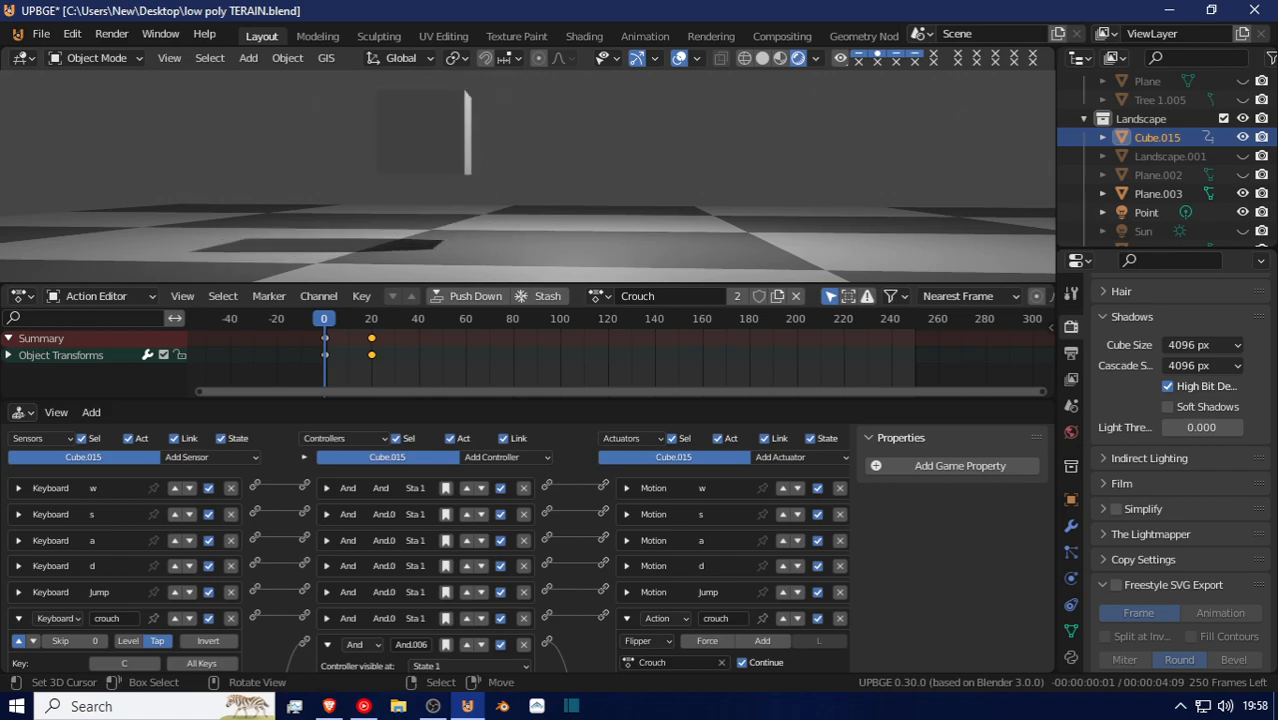
# Stop the game and delete the test cube in front of the capsule
pyautogui.press('Escape')
pyautogui.press('x')
pyautogui.click(466, 128)
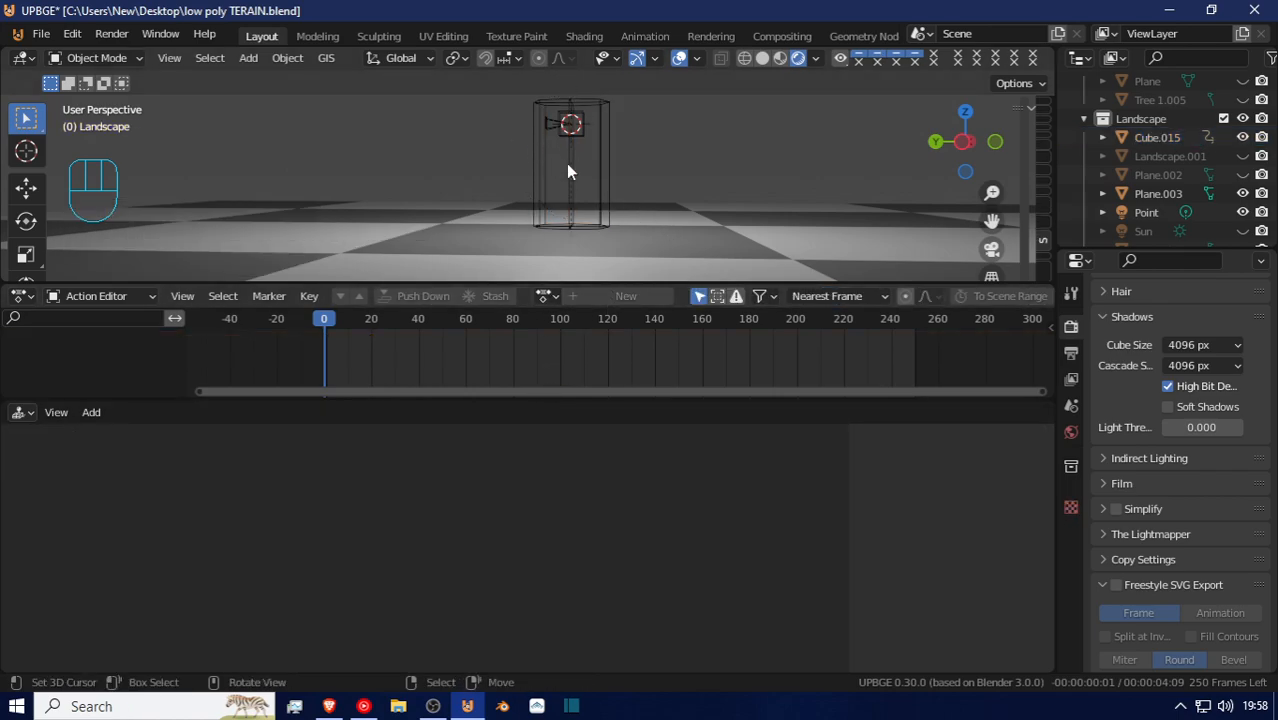
# Select the capsule Cube.015 and push down its Crouch action in the Action Editor
pyautogui.click(596, 188)
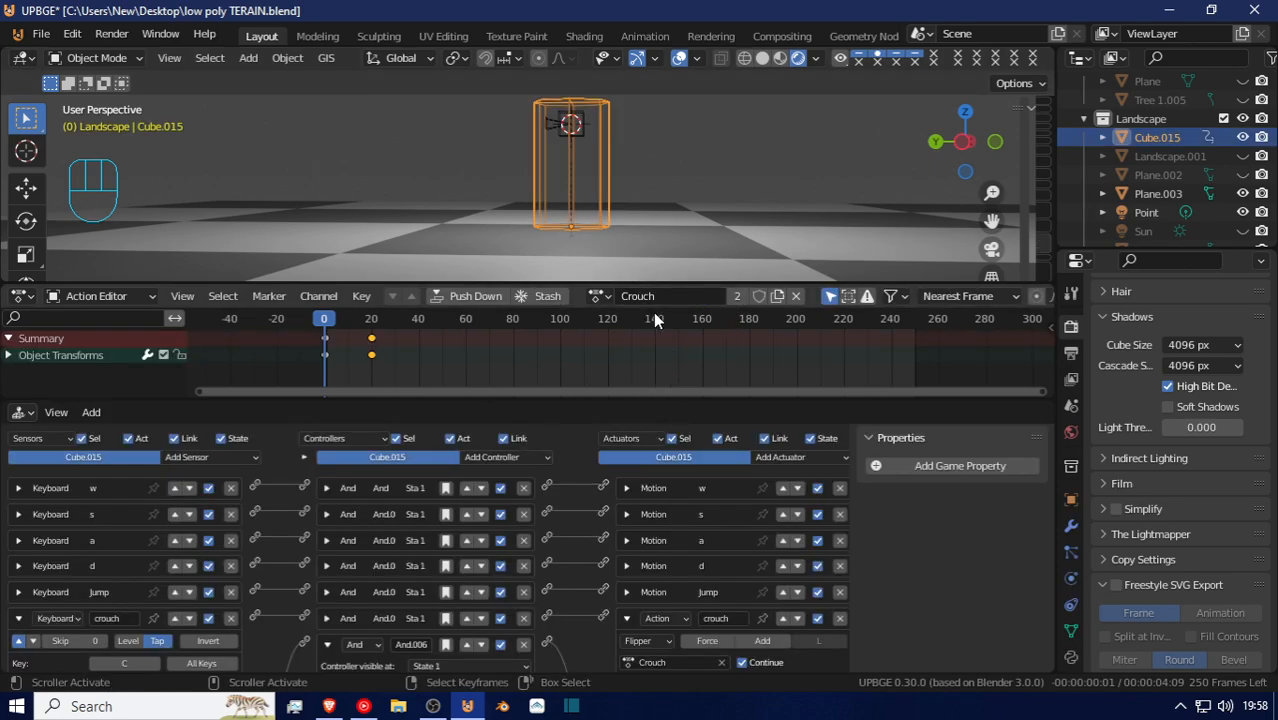
pyautogui.click(476, 297)
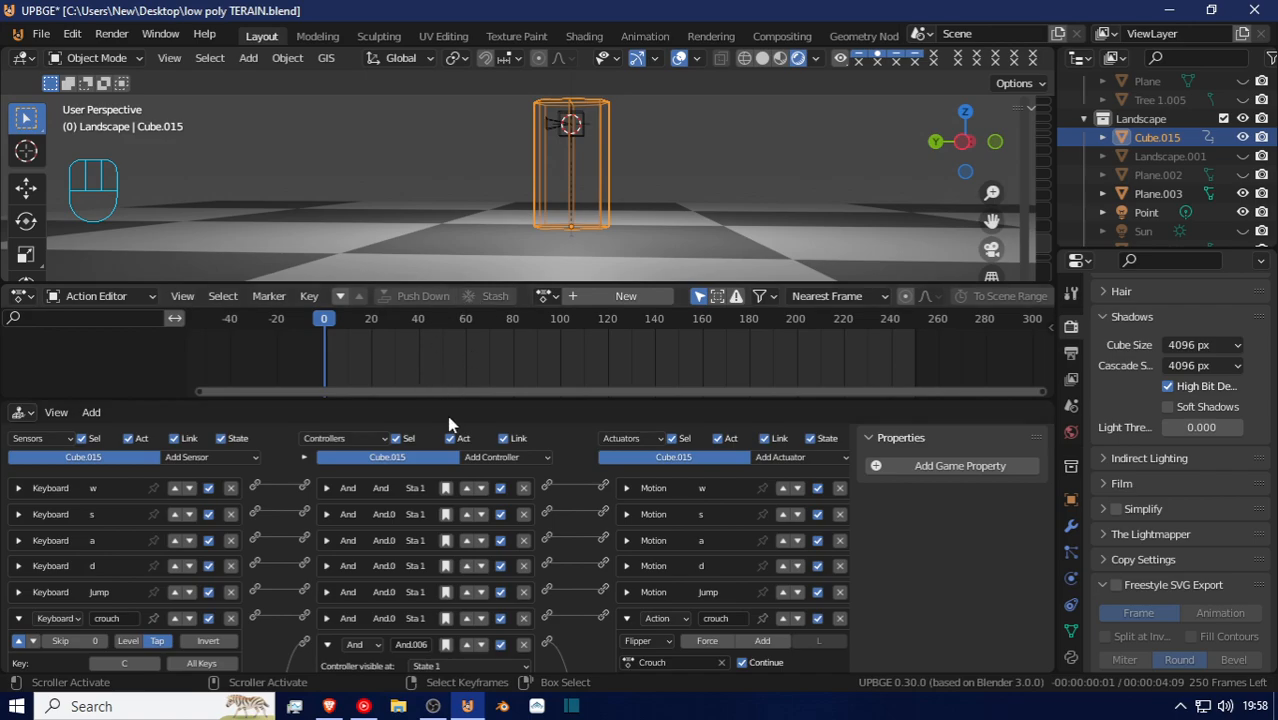
# Close the Action Editor by joining its area with a neighbour and enlarge the Logic Editor below the viewport
pyautogui.rightClick(157, 285)
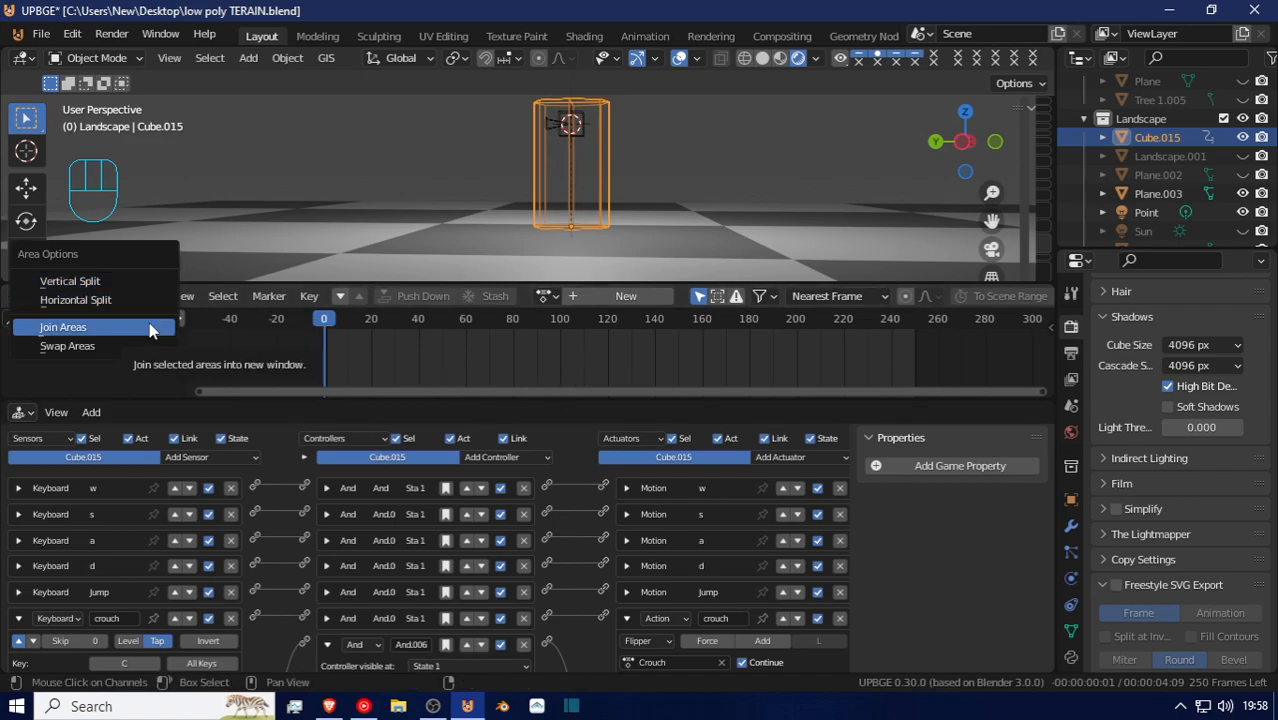
pyautogui.click(62, 327)
pyautogui.click(204, 390)
pyautogui.moveTo(313, 398); pyautogui.dragTo(345, 264)
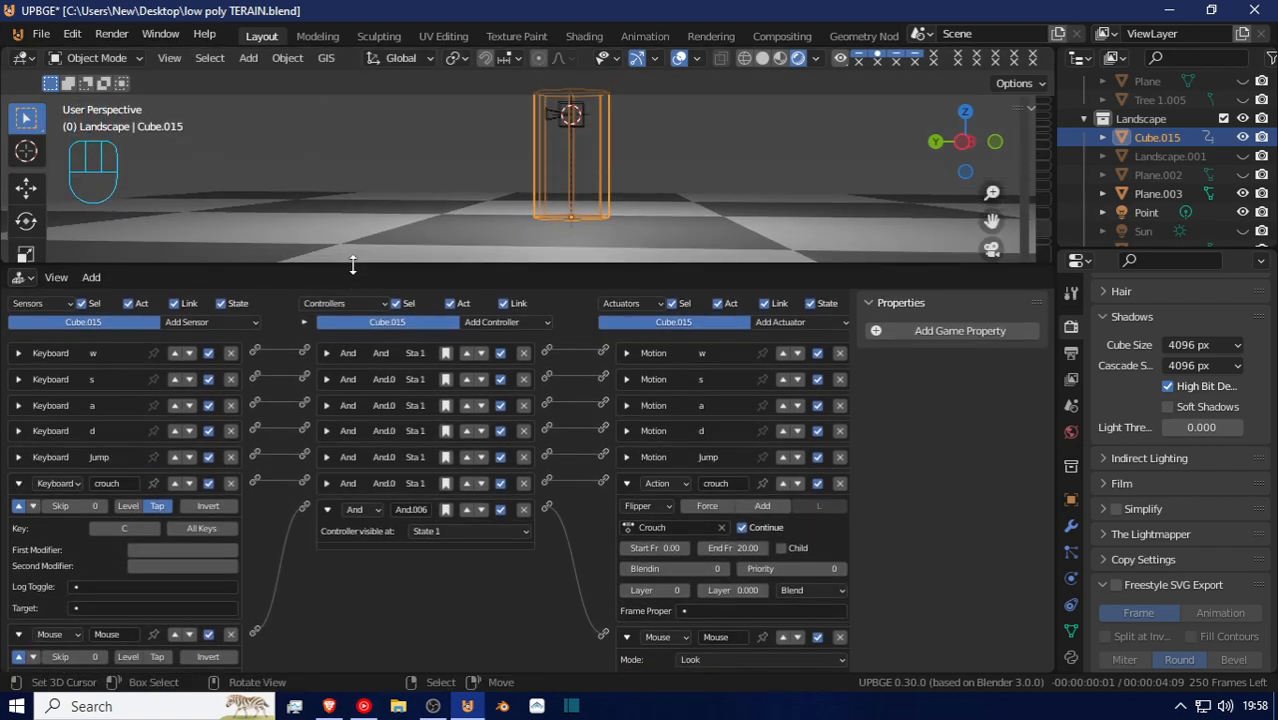
# Collapse the capsule's crouch Keyboard sensor, crouch Action actuator and Mouse actuator
pyautogui.scroll(-1, 352, 462)
pyautogui.scroll(-1, 352, 462)
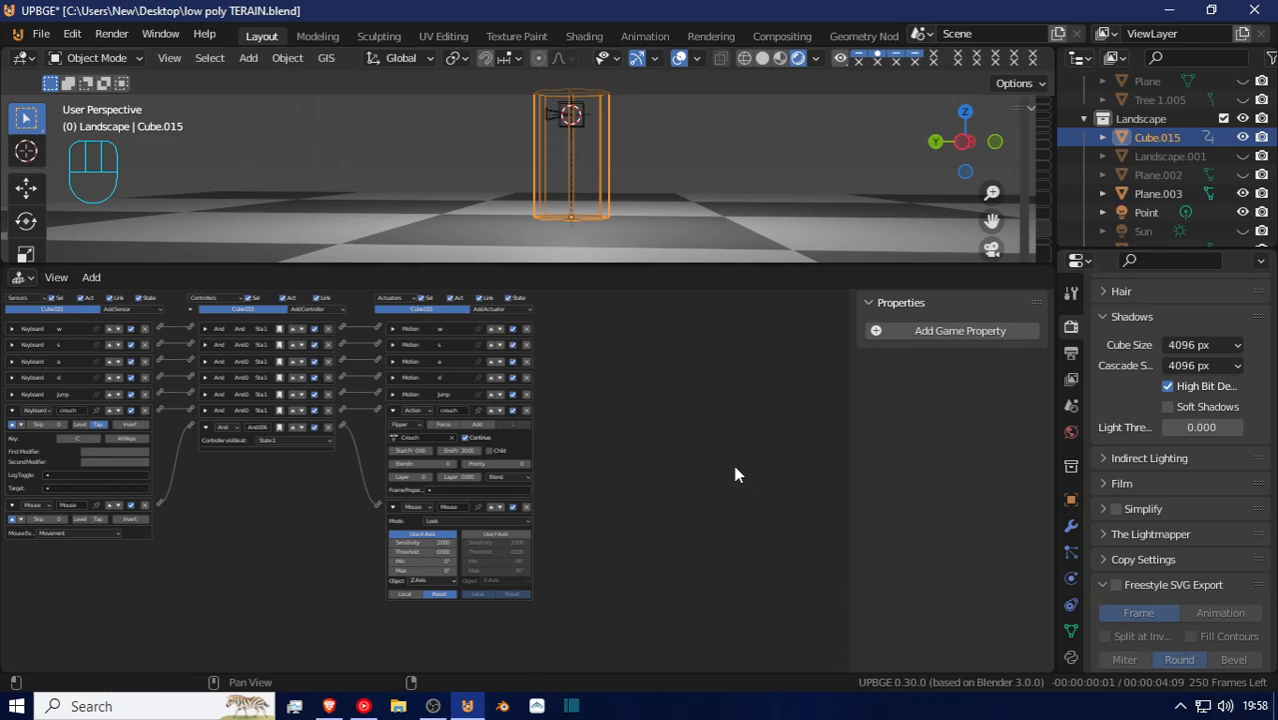
pyautogui.scroll(3, 281, 522)
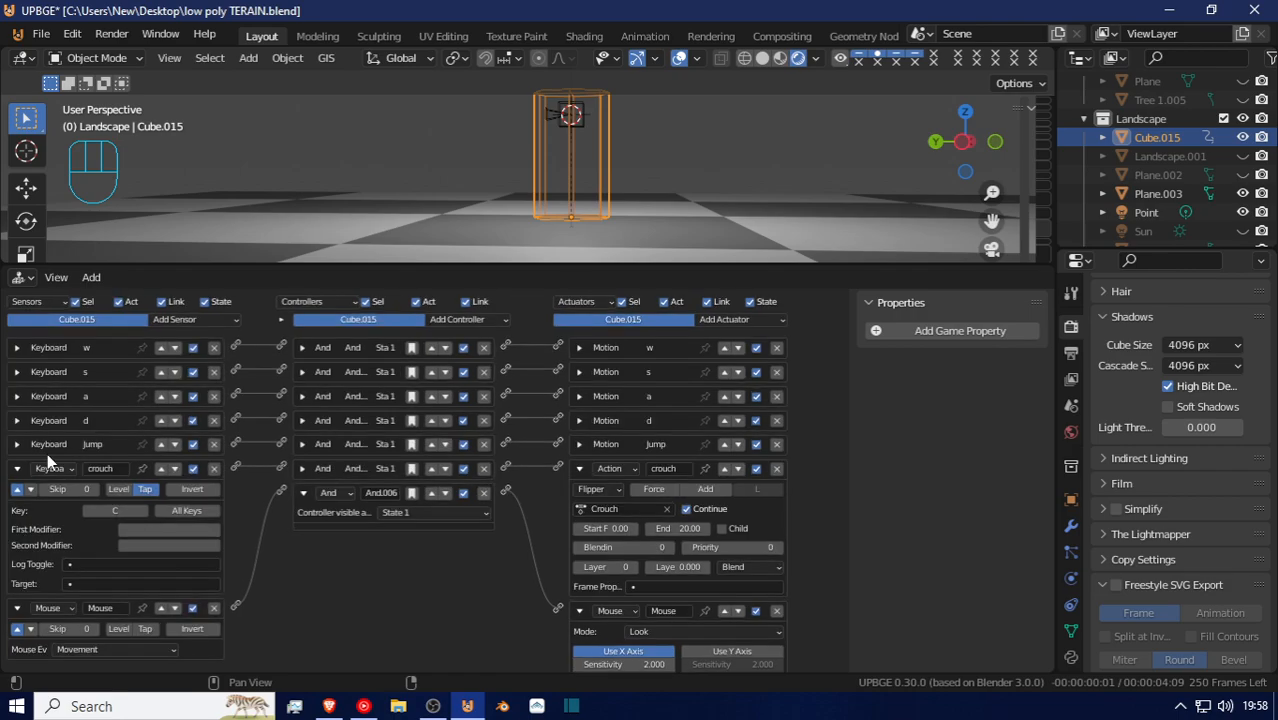
pyautogui.click(18, 469)
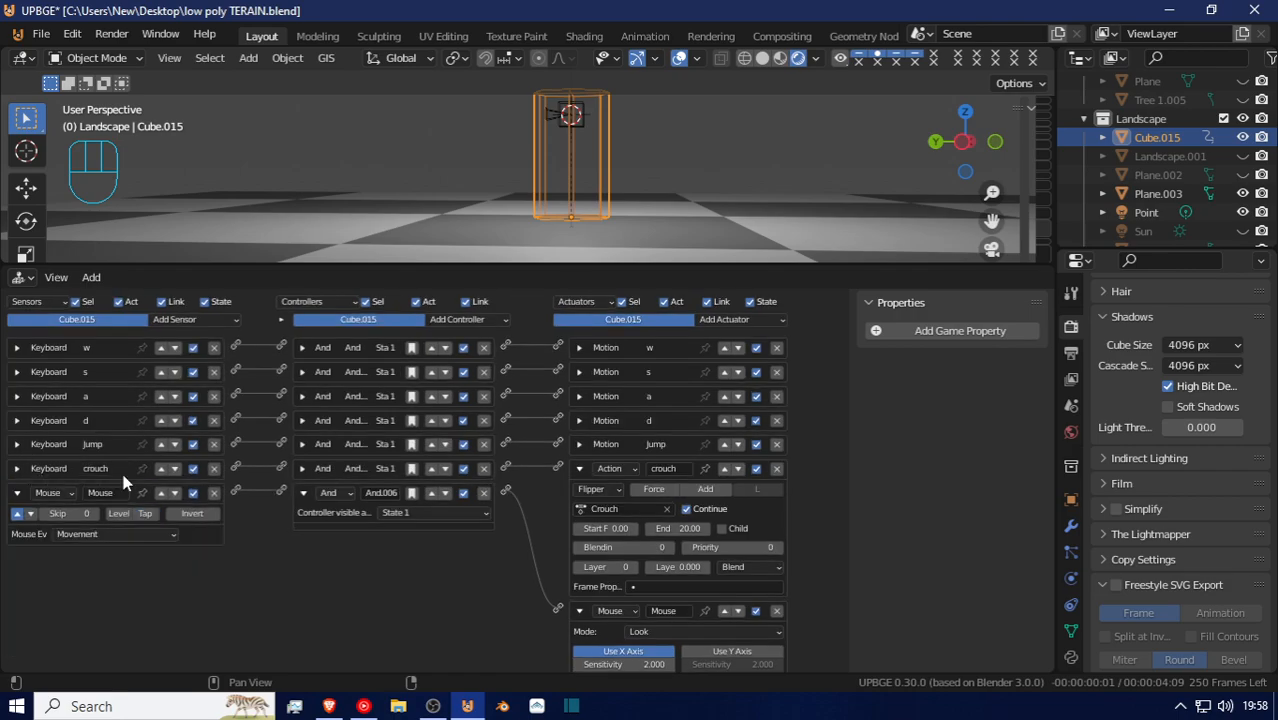
pyautogui.click(579, 610)
pyautogui.click(582, 468)
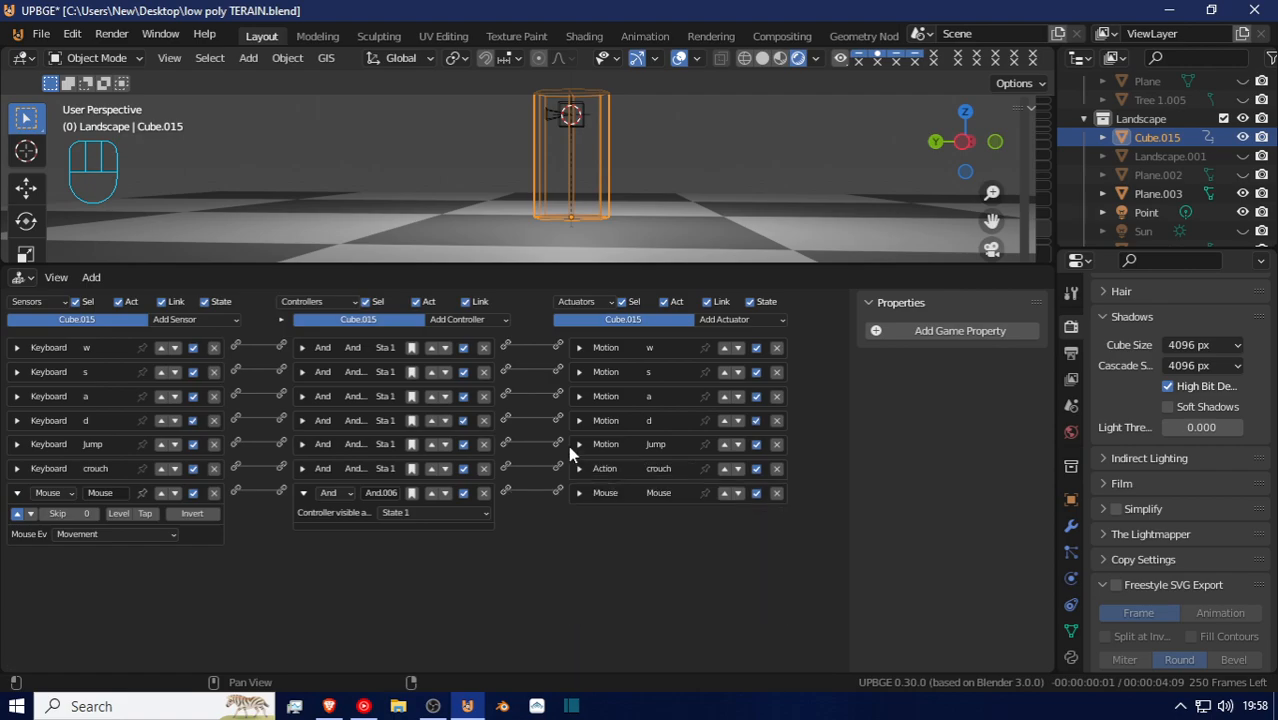
# Add a Keyboard sensor to the capsule with key W, first modifier Left Shift and true-level triggering enabled
pyautogui.click(231, 318)
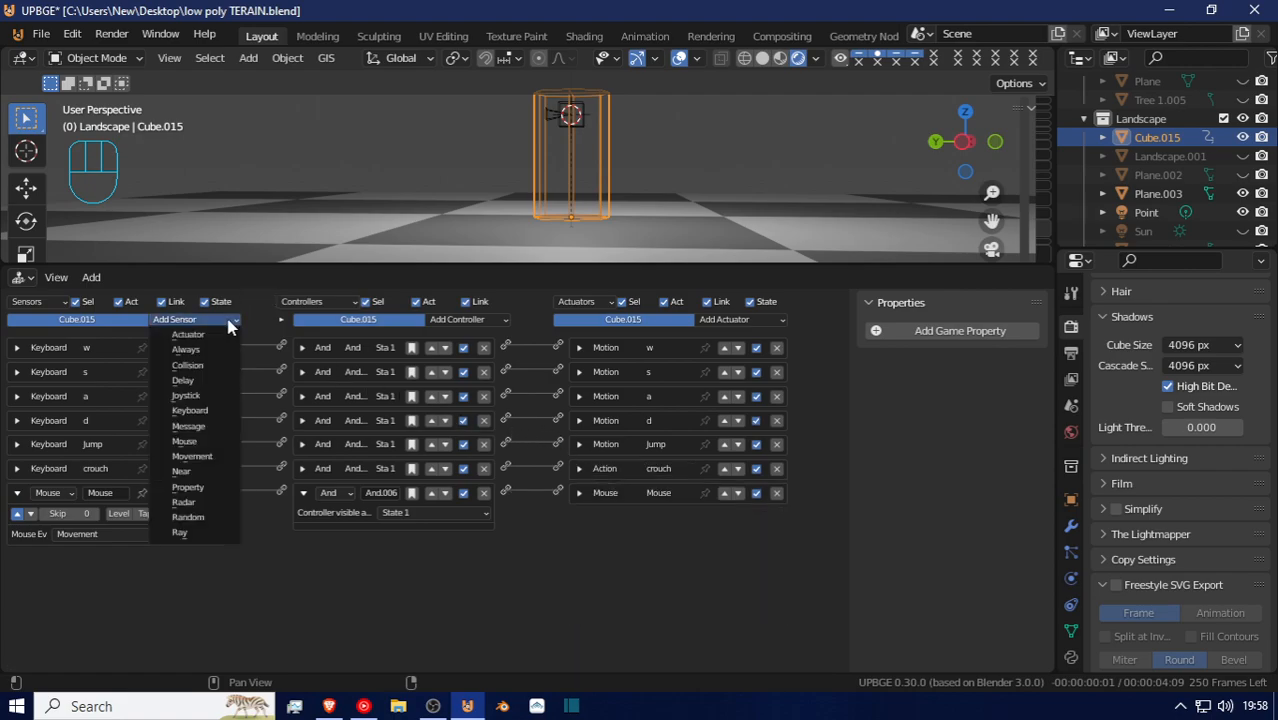
pyautogui.click(237, 410)
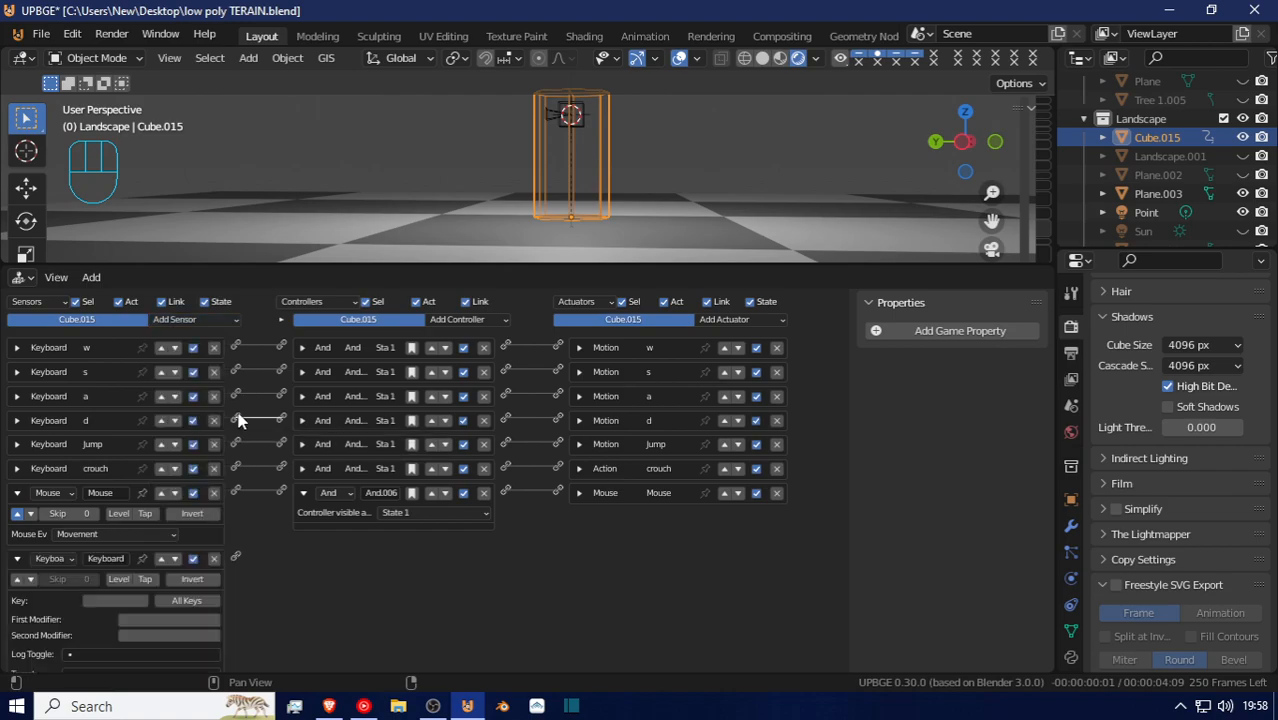
pyautogui.press('w')
pyautogui.click(131, 619)
pyautogui.press('shift')
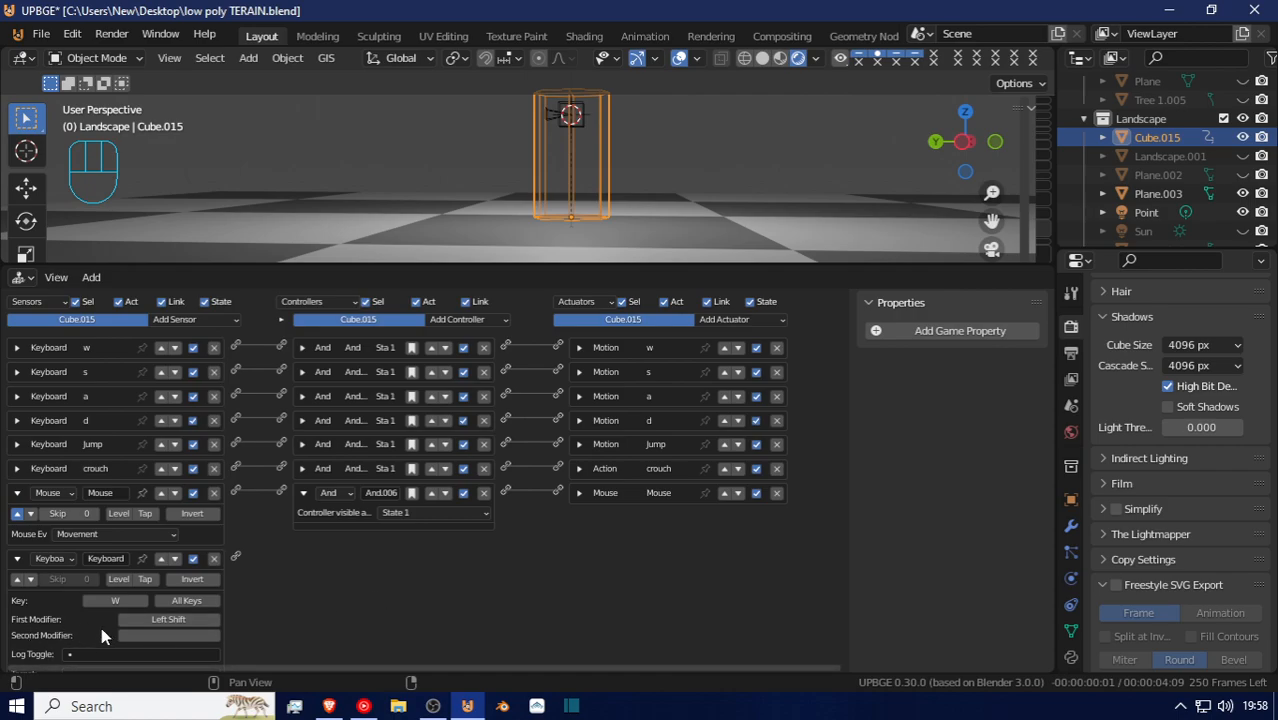
pyautogui.click(17, 580)
# Add a Simple Motion actuator with Y location 0.20 and link the new Keyboard sensor to it
pyautogui.click(745, 318)
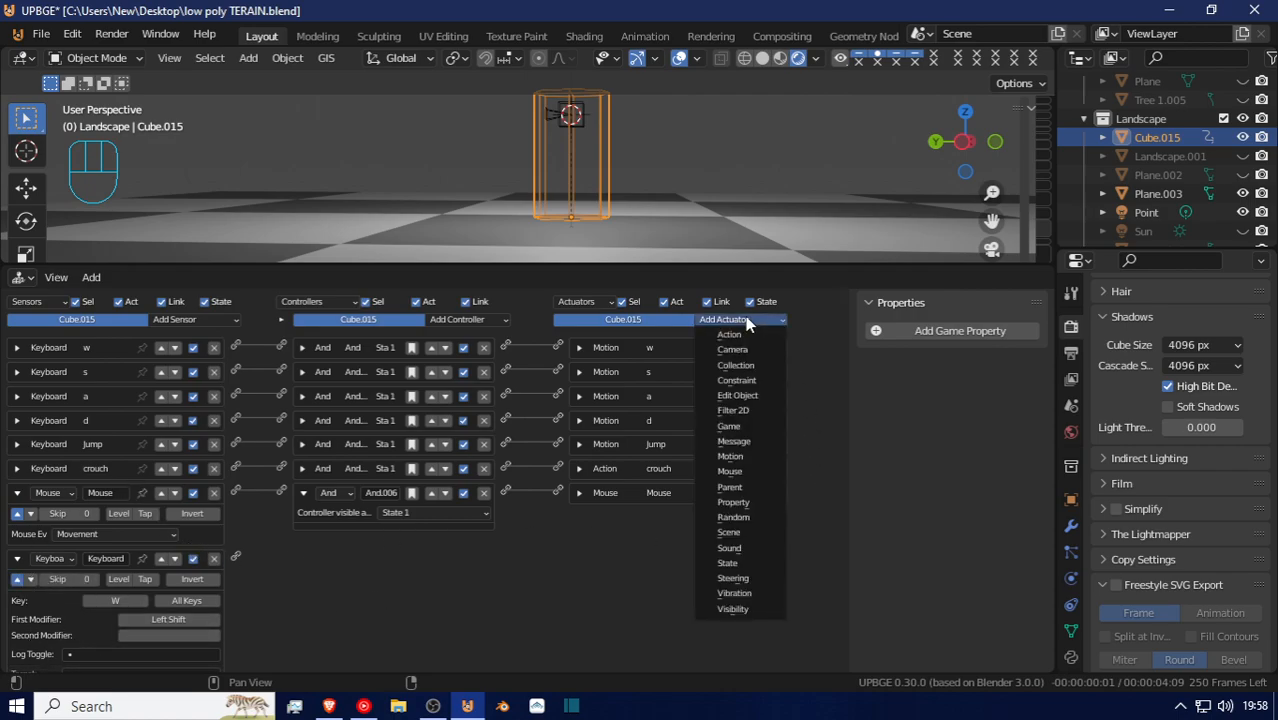
pyautogui.click(732, 456)
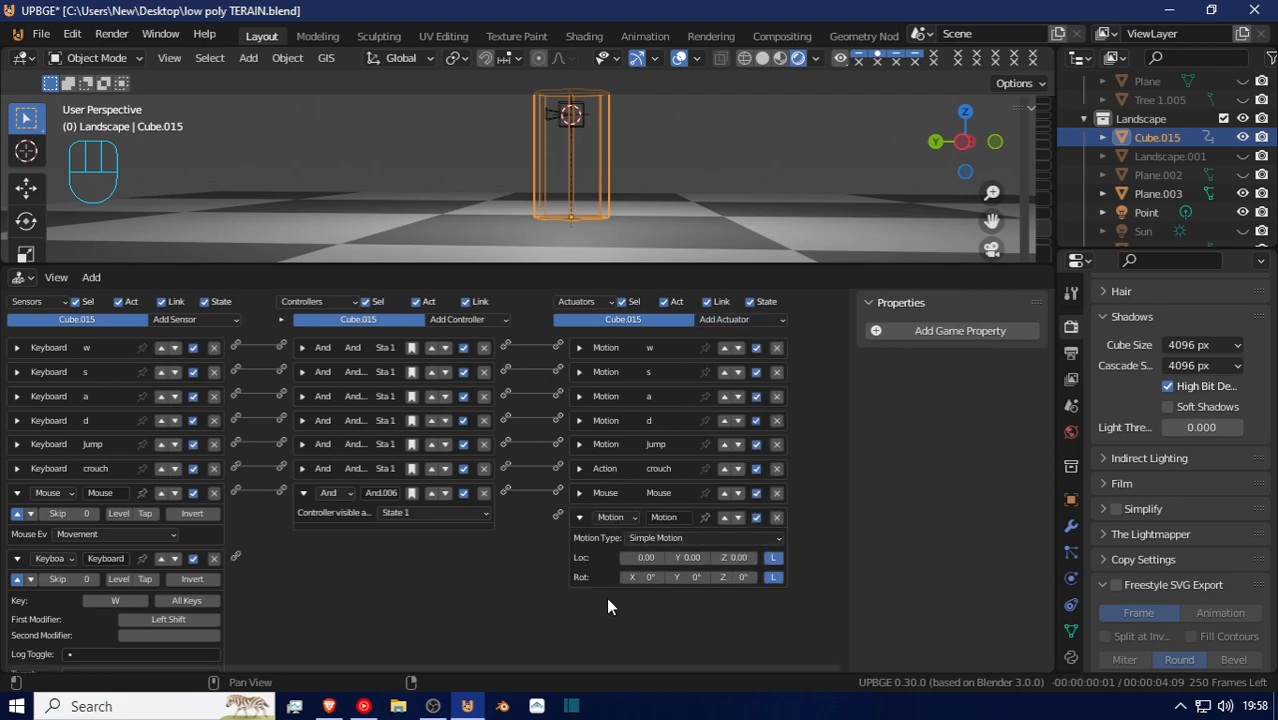
pyautogui.click(670, 539)
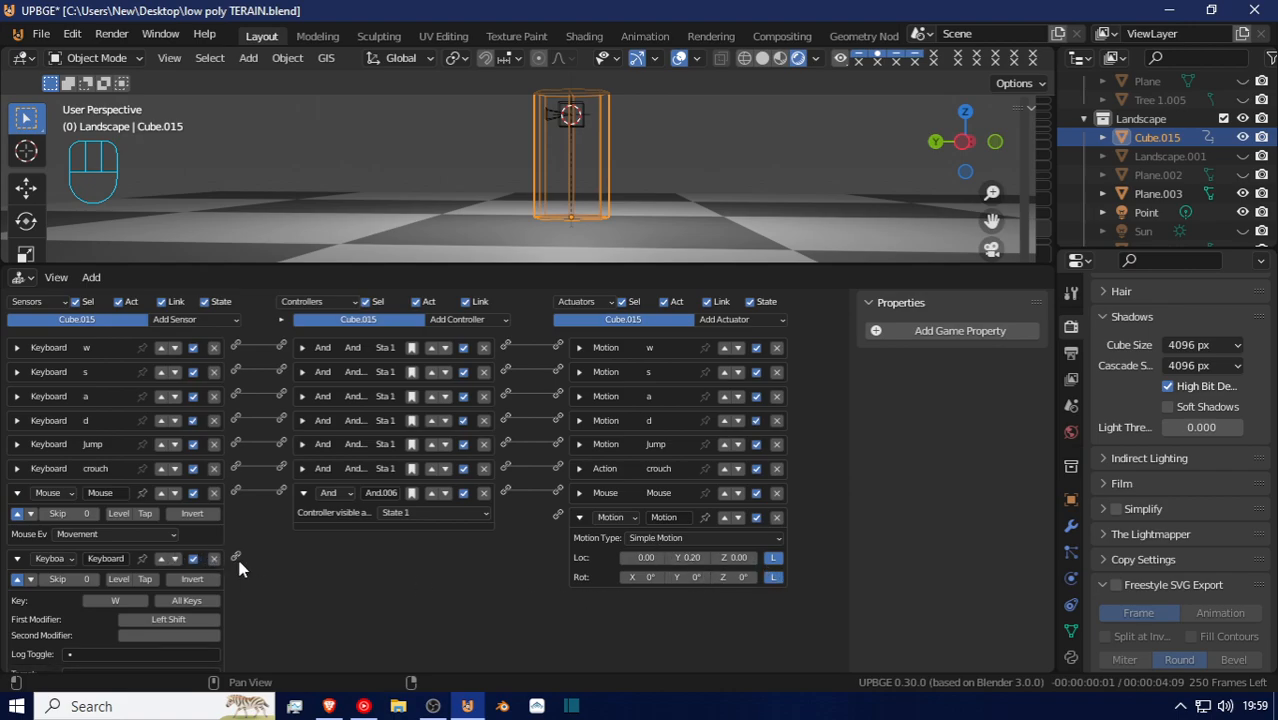
pyautogui.moveTo(237, 557); pyautogui.dragTo(555, 516)
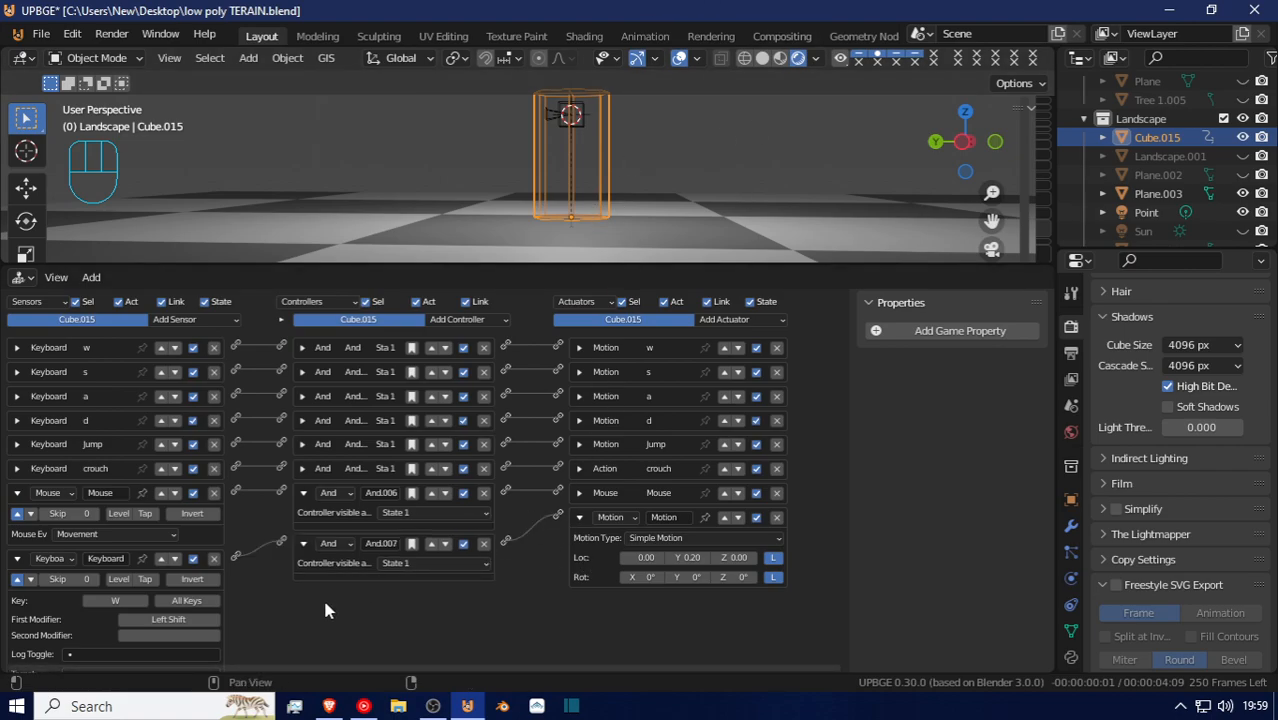
# Set the new sensor's key to Left Shift without a first modifier and link the w sensor to the same And controller
pyautogui.click(136, 601)
pyautogui.press('shift')
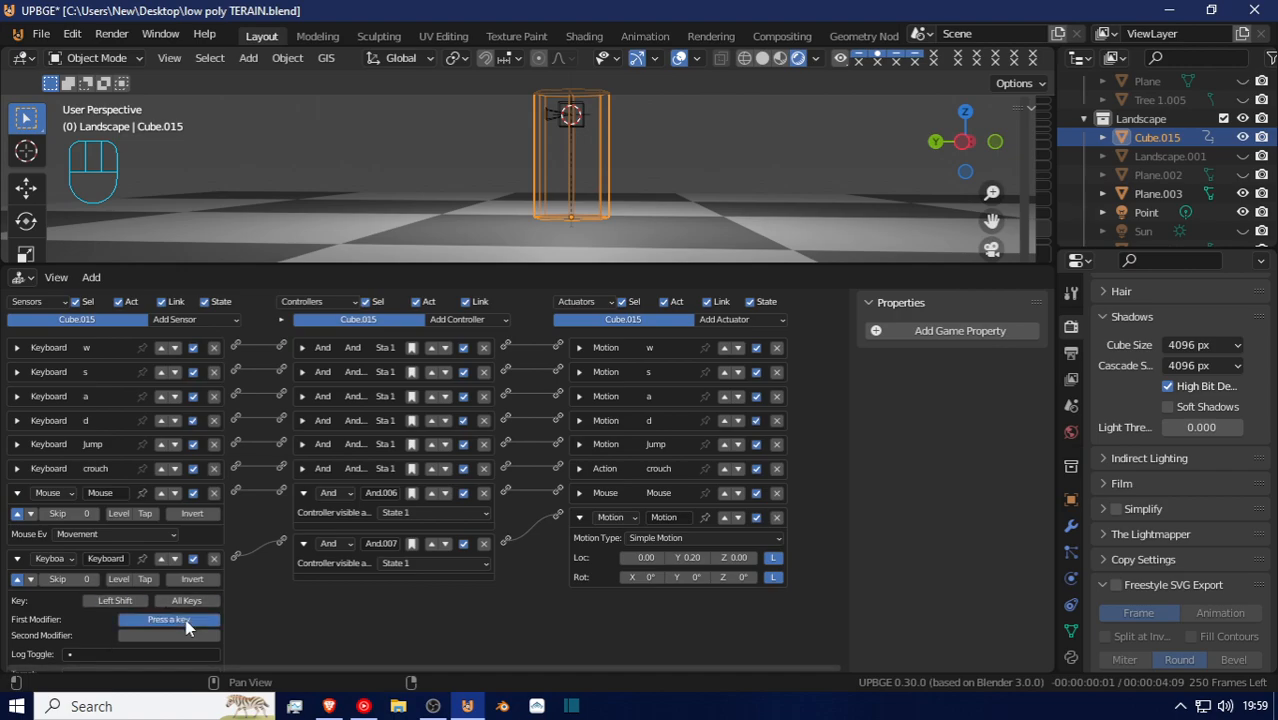
pyautogui.moveTo(237, 347); pyautogui.dragTo(284, 543)
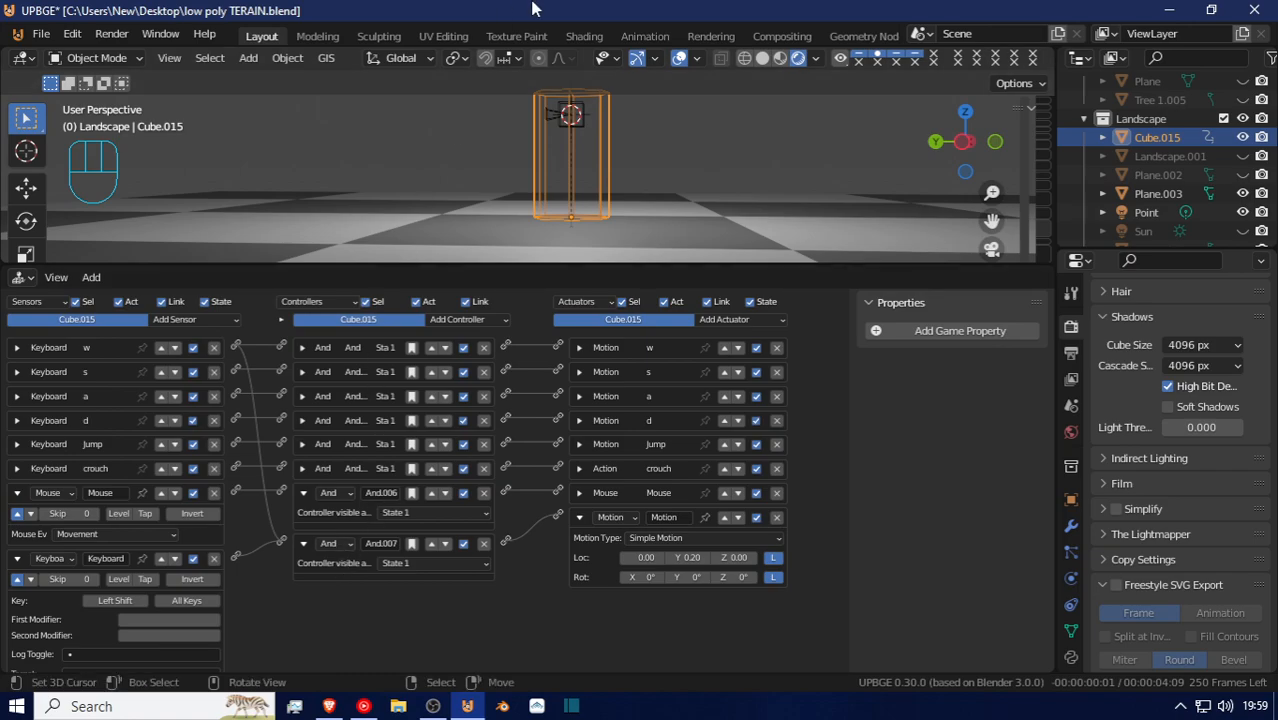
# Run the game from the camera view, test running forward with W and Left Shift, and stop it
pyautogui.press('KP_0')
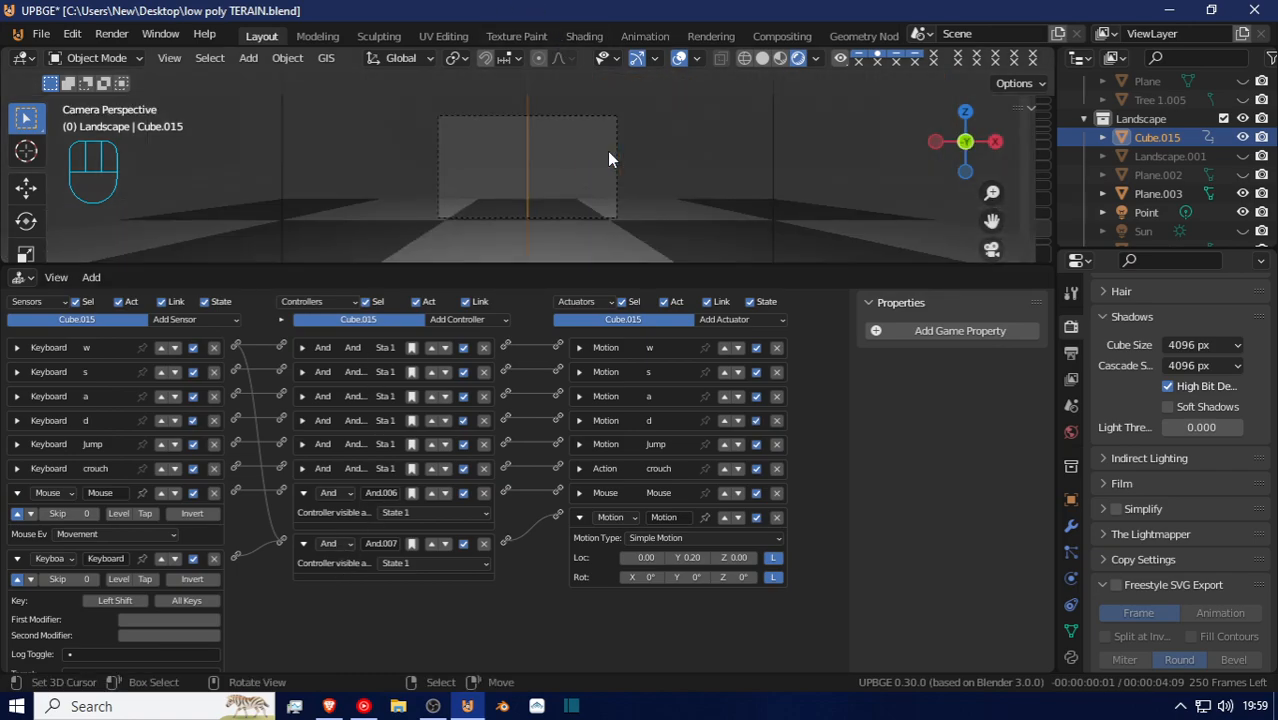
pyautogui.scroll(2, 608, 153)
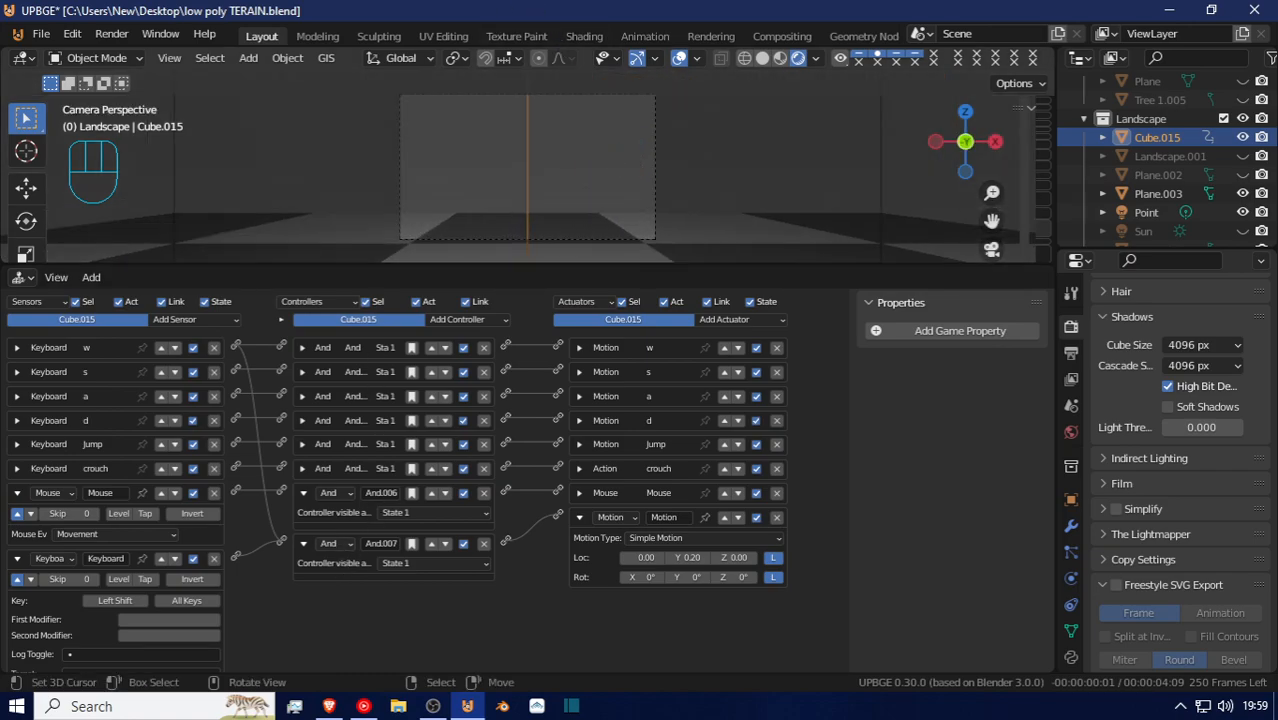
pyautogui.press('p')
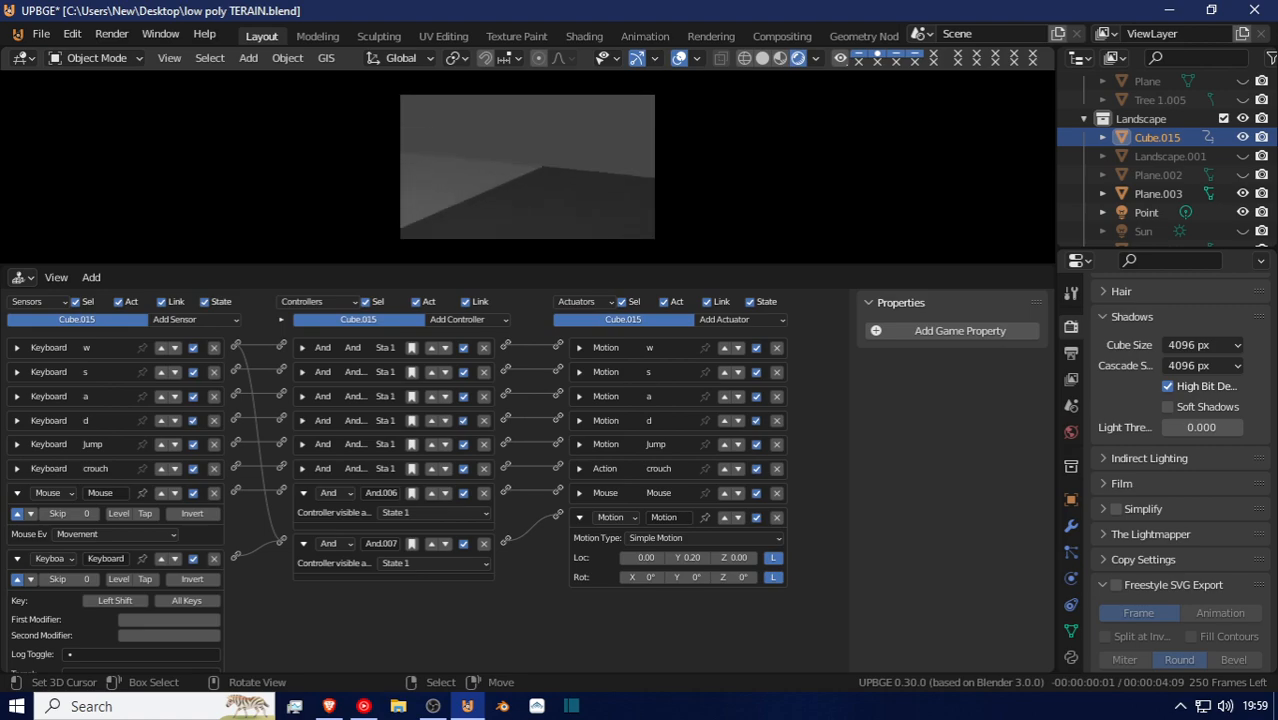
pyautogui.press('w')
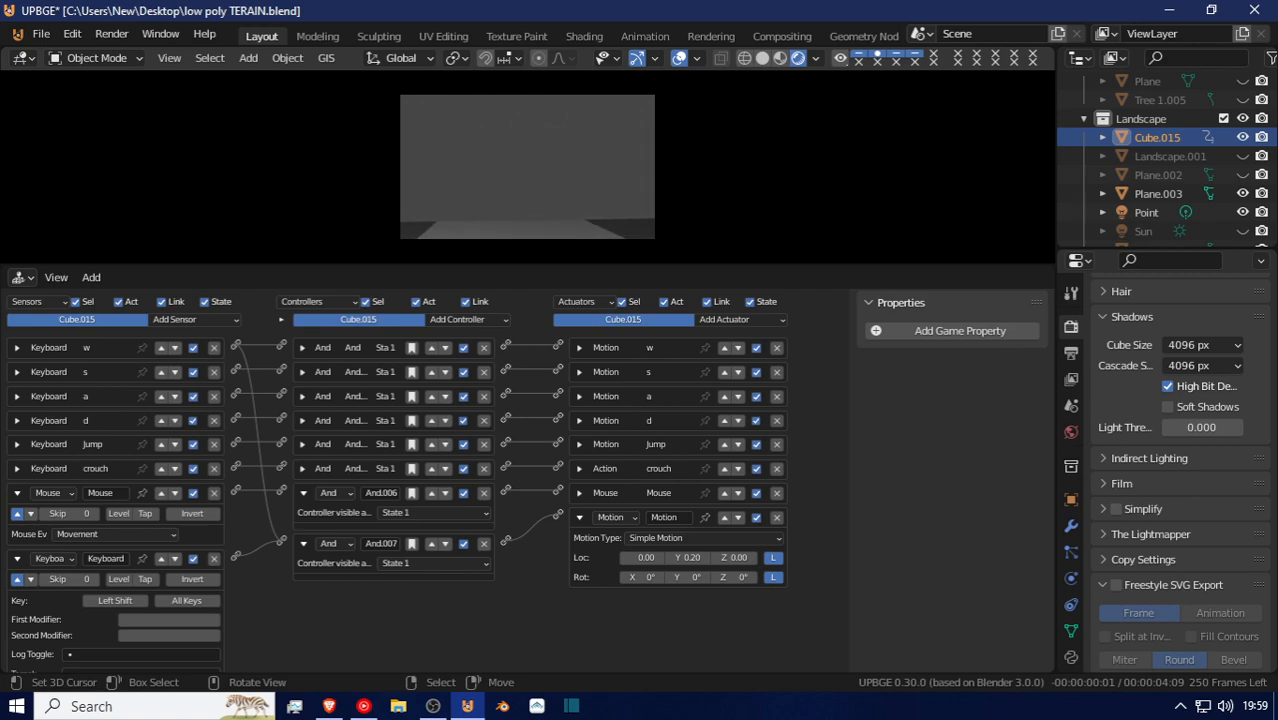
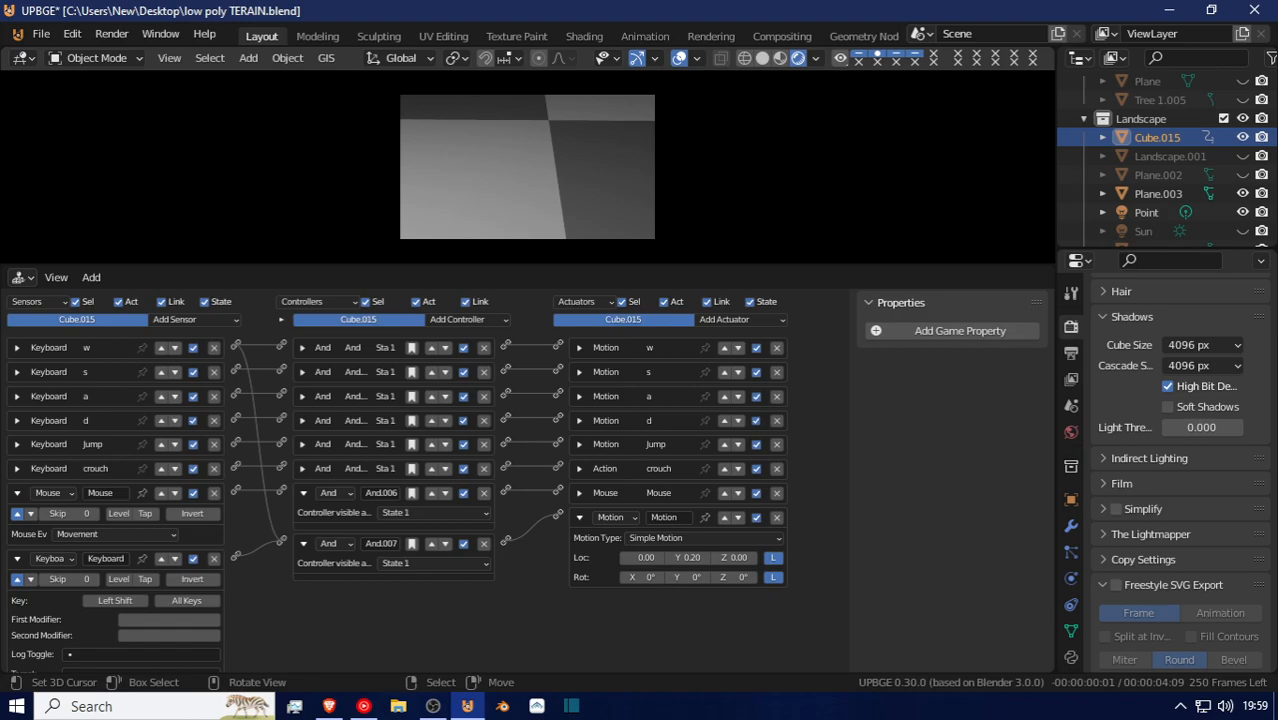
pyautogui.press('Escape')
# Select the camera and try a Copy Rotation constraint limited to the Z axis
pyautogui.moveTo(456, 161); pyautogui.dragTo(420, 152, button='middle')
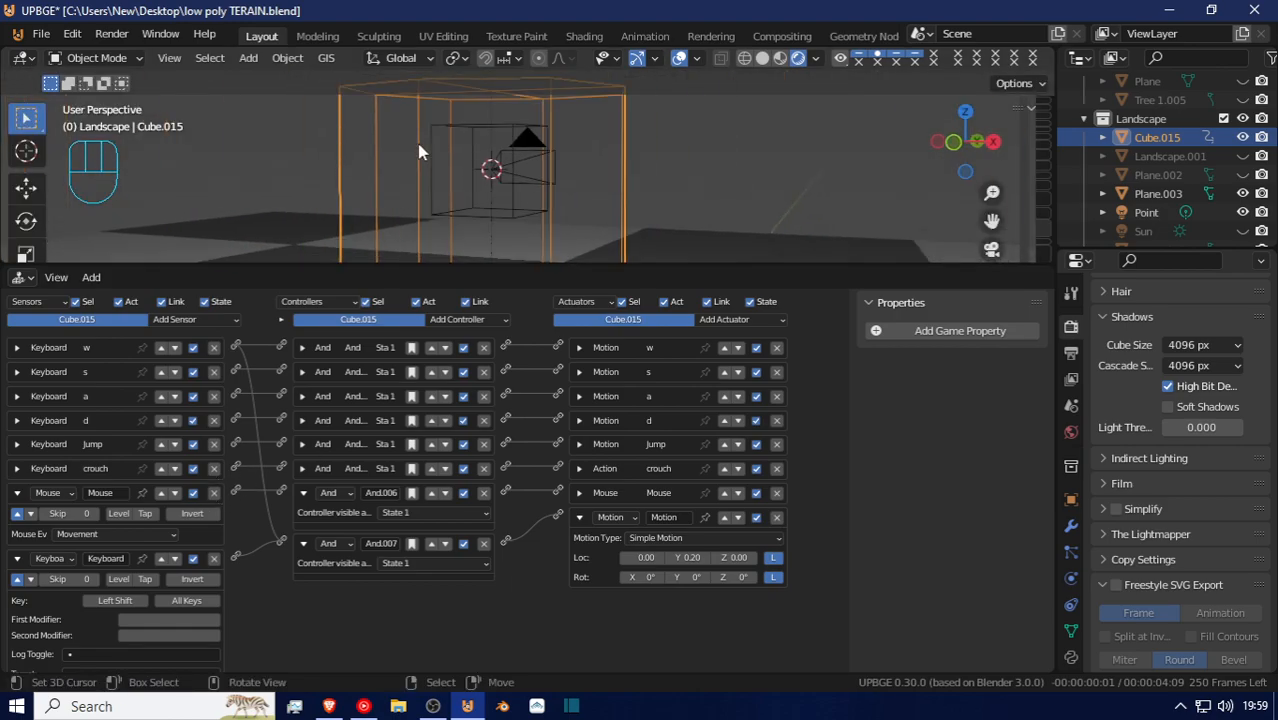
pyautogui.click(518, 140)
pyautogui.click(526, 135)
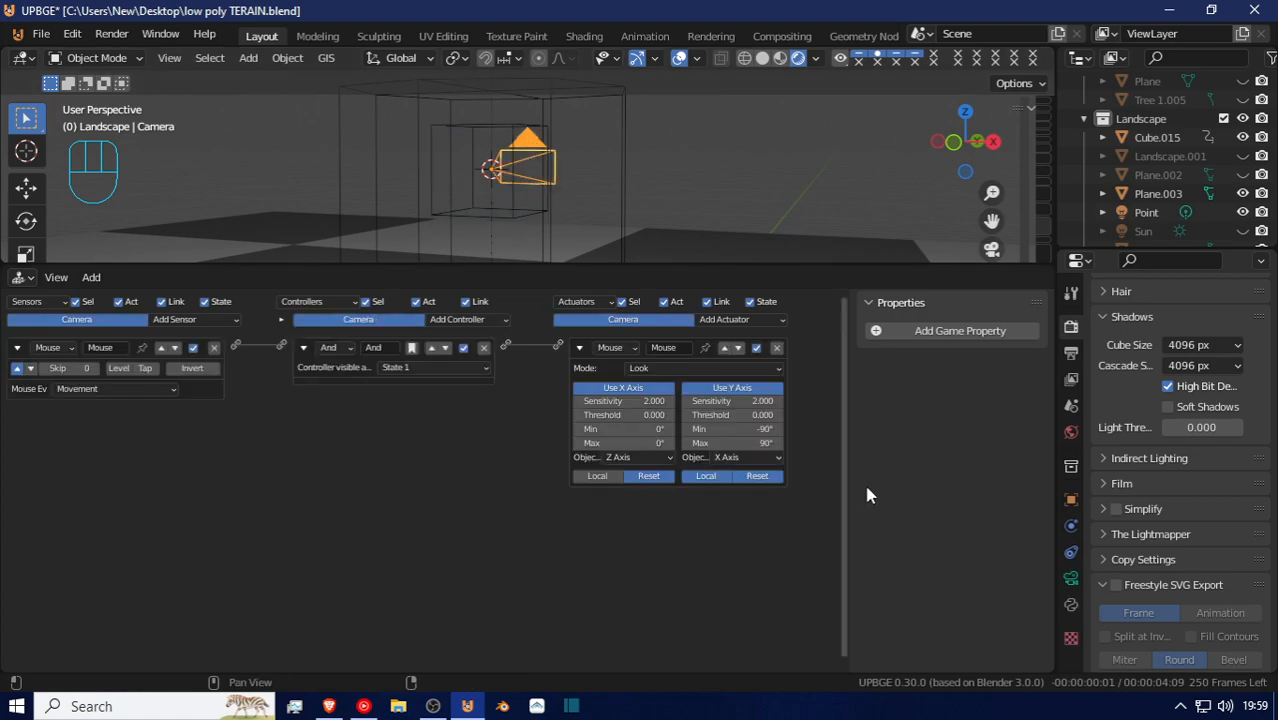
pyautogui.click(1071, 552)
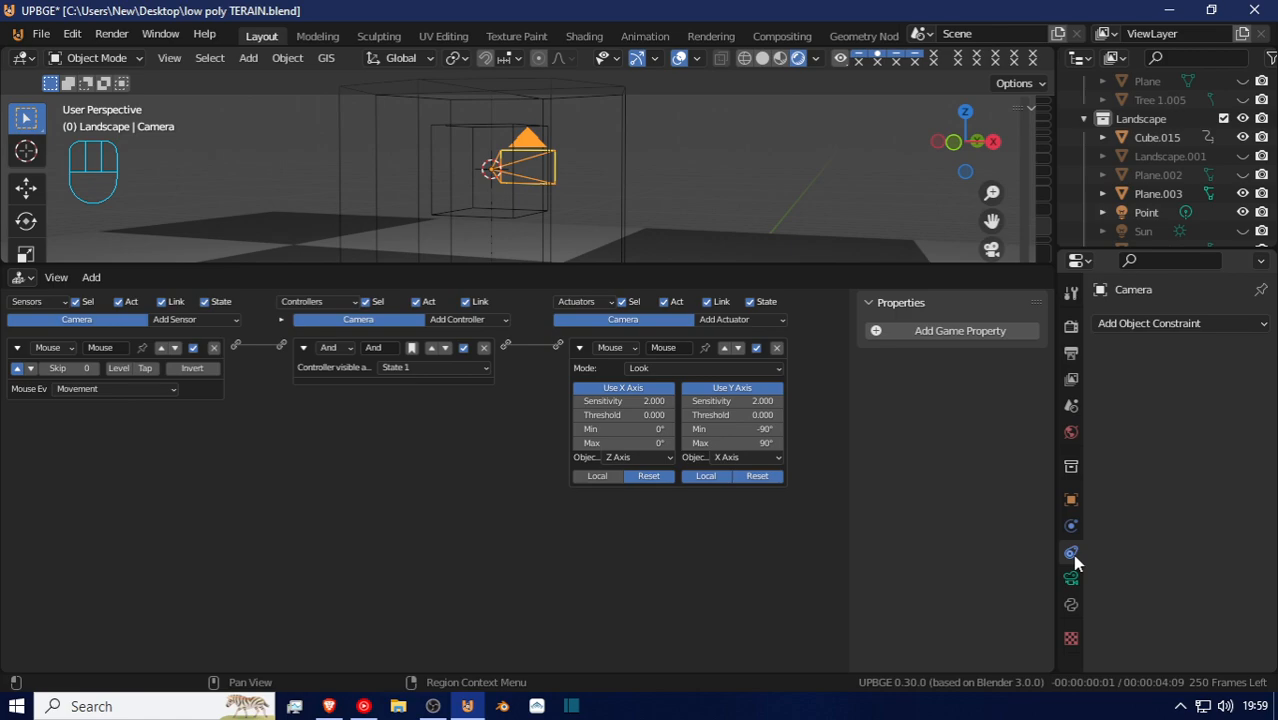
pyautogui.click(1145, 325)
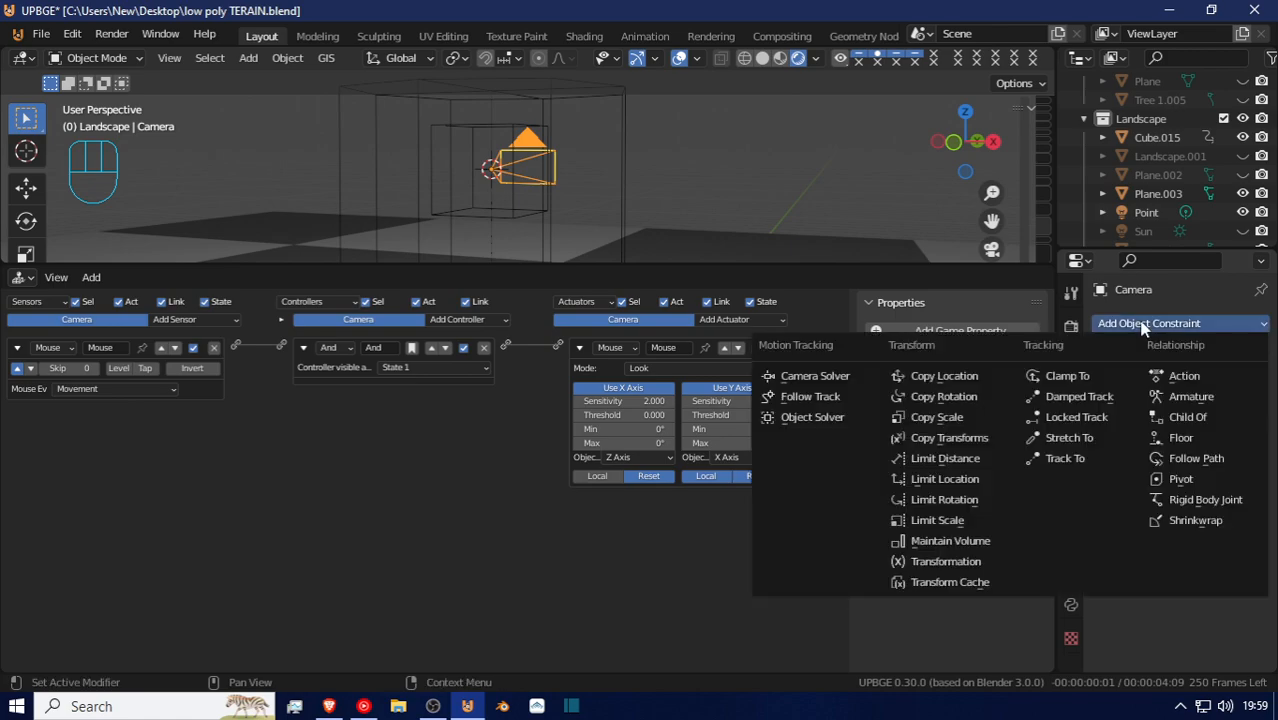
pyautogui.click(944, 397)
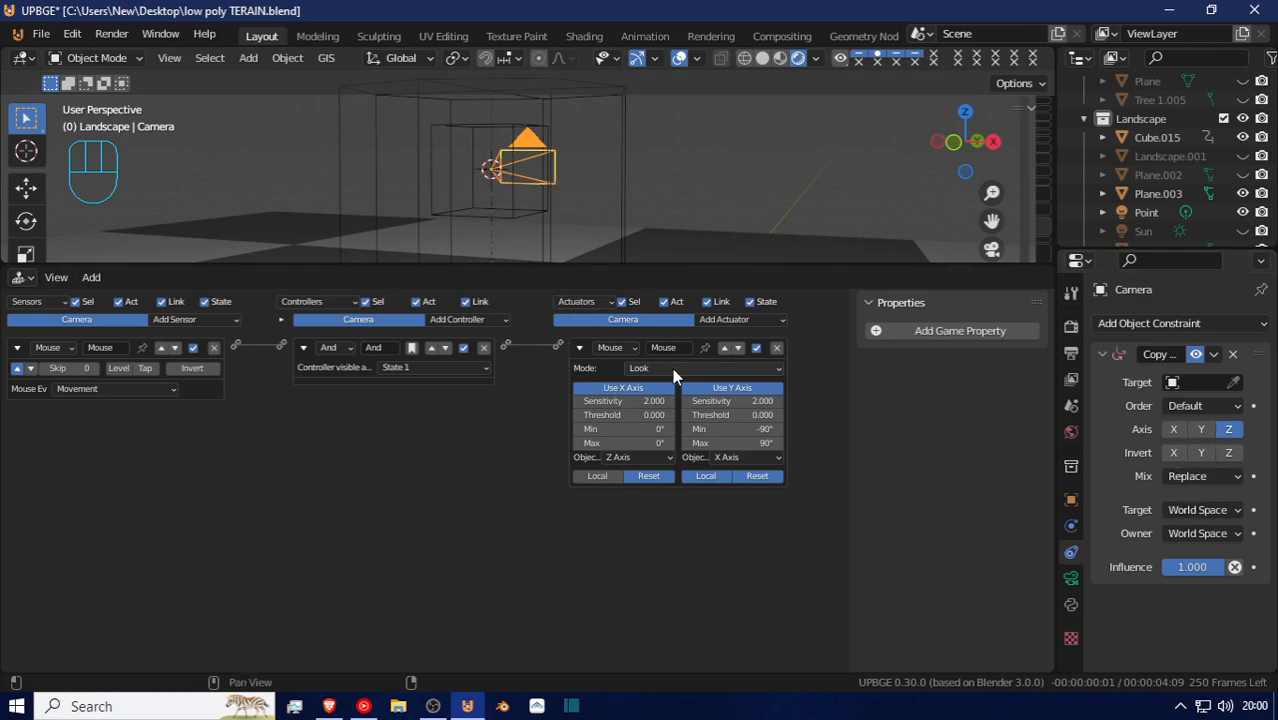
# Turn off Use X Axis in the camera's Mouse actuator and test the look control briefly in the game
pyautogui.click(620, 388)
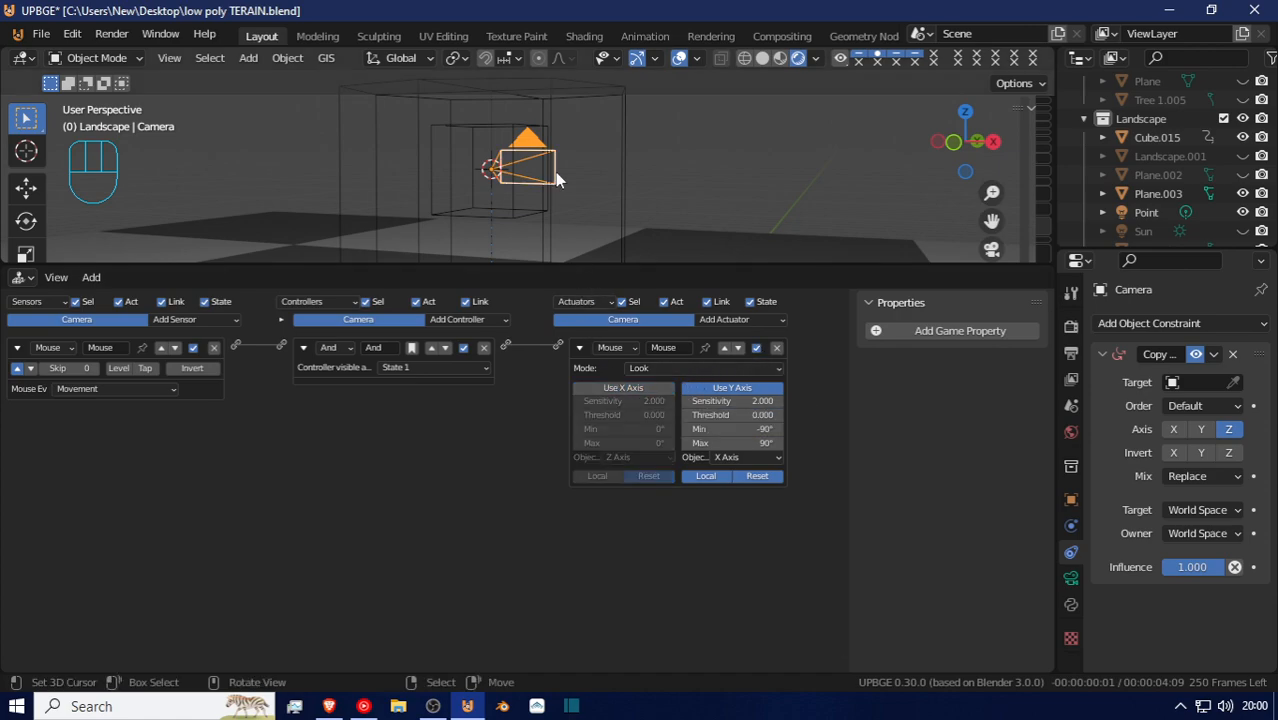
pyautogui.press('KP_0')
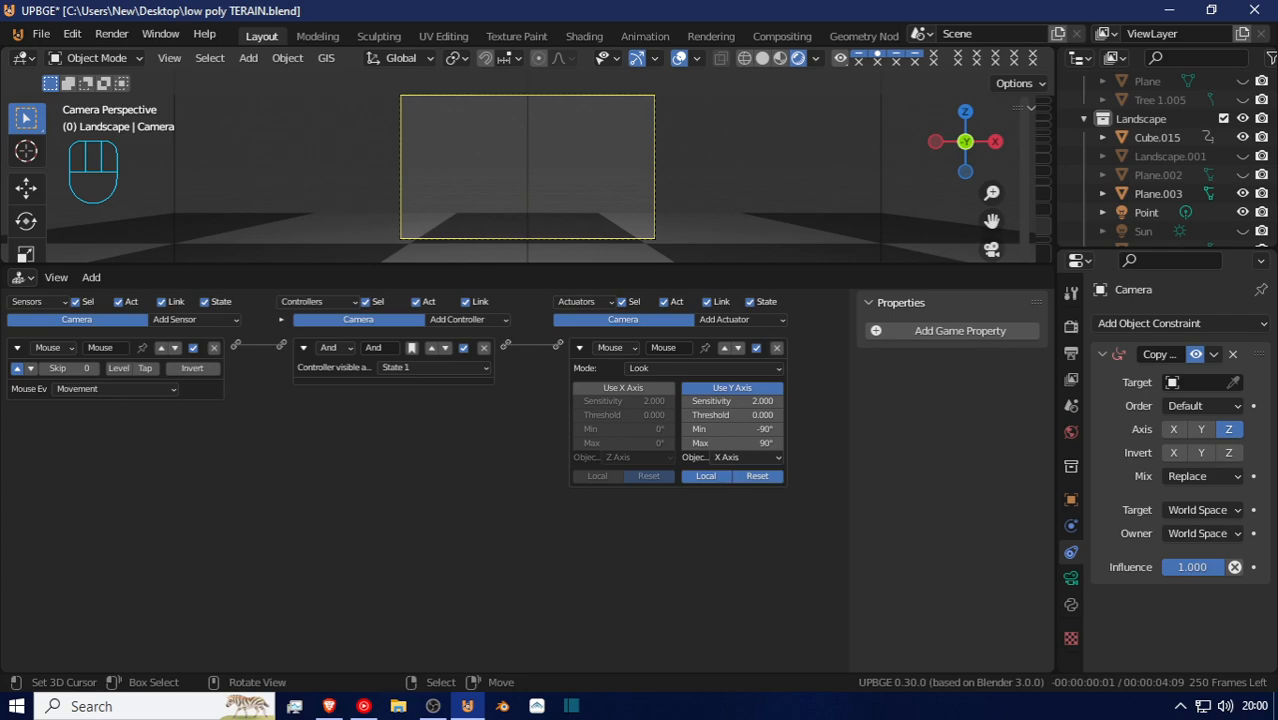
pyautogui.press('p')
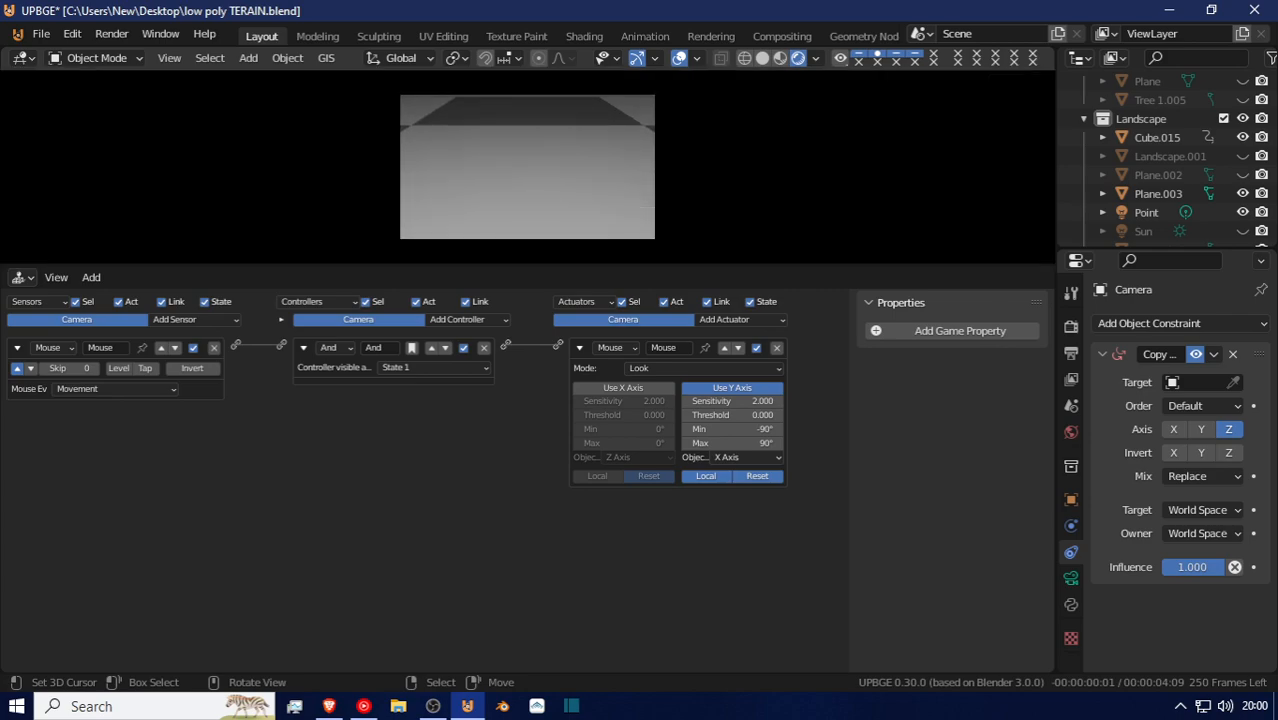
pyautogui.press('Escape')
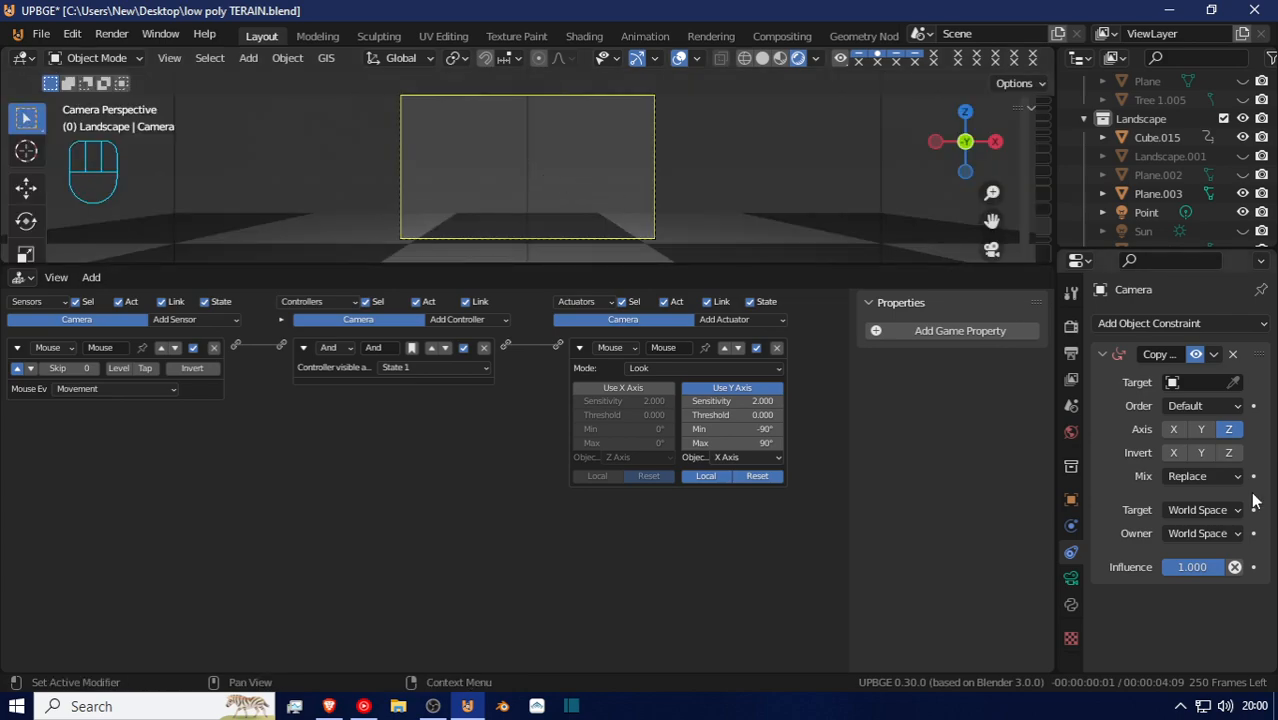
# Remove the Copy Rotation constraint from the camera
pyautogui.click(1234, 355)
pyautogui.moveTo(690, 137); pyautogui.dragTo(523, 180, button='middle')
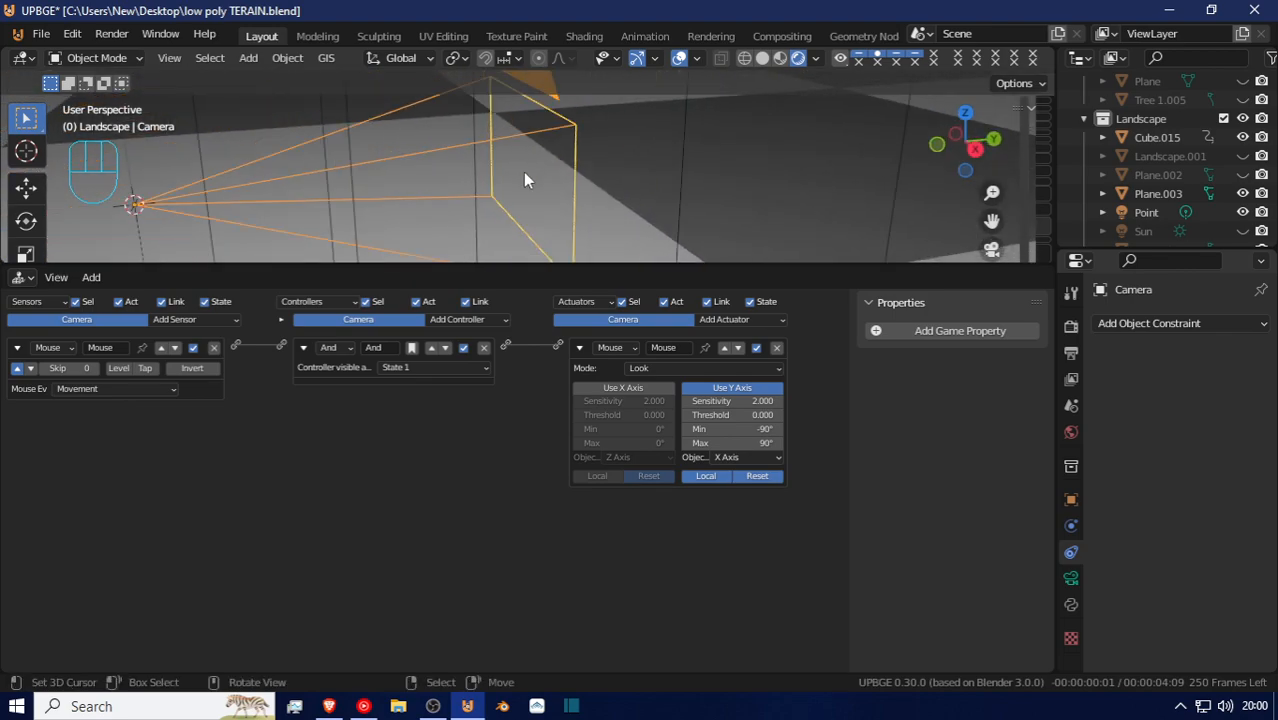
pyautogui.scroll(-13, 523, 172)
pyautogui.moveTo(620, 191); pyautogui.dragTo(533, 174, button='middle')
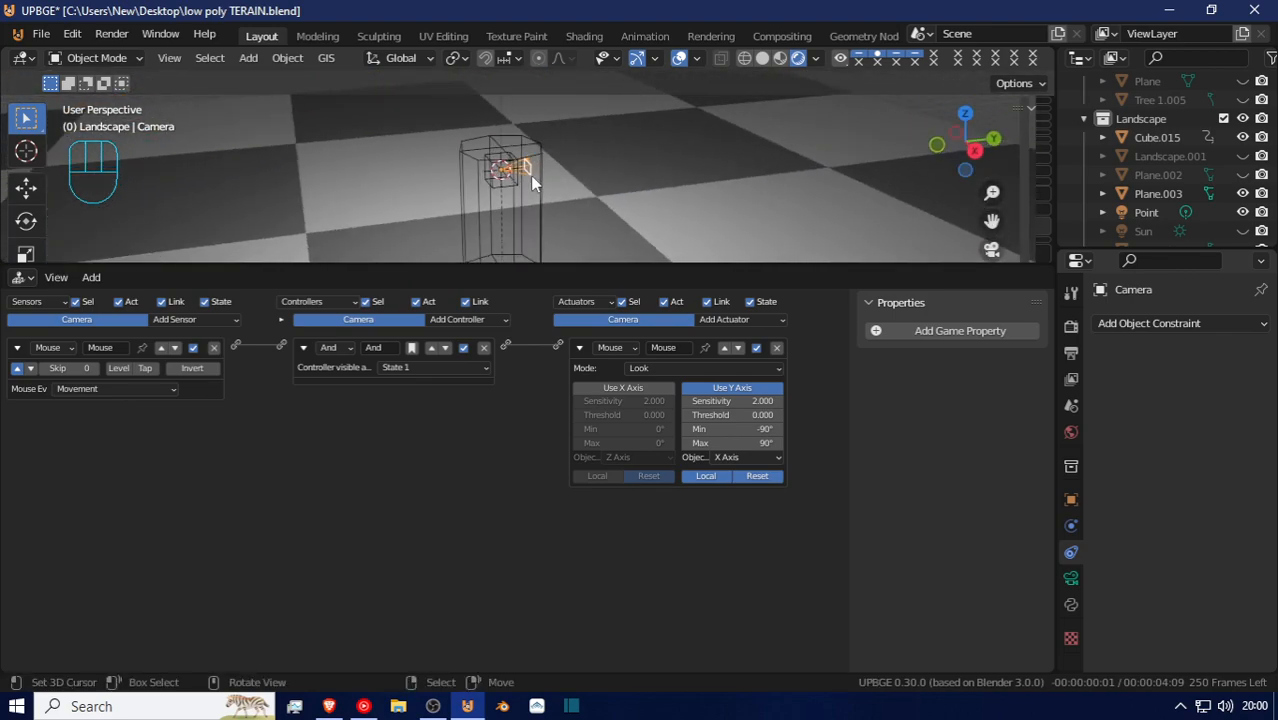
# Turn Use X Axis back on in the camera's Mouse actuator
pyautogui.click(580, 347)
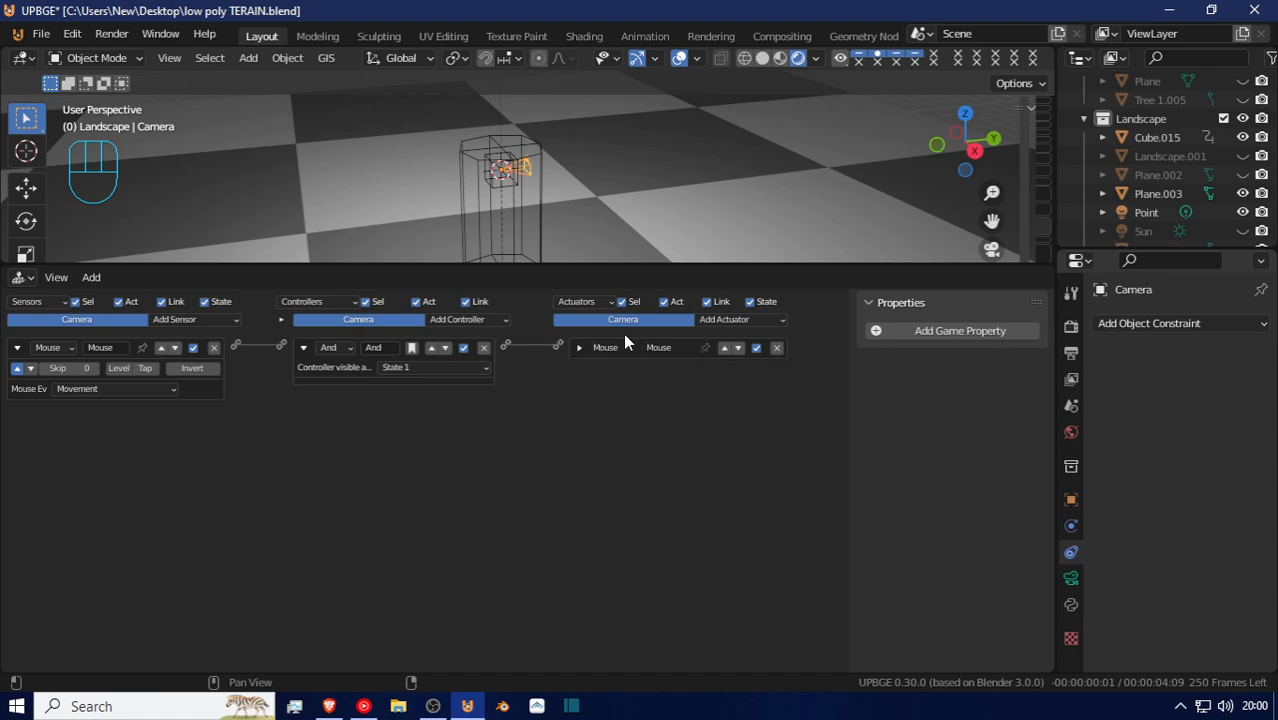
pyautogui.click(736, 321)
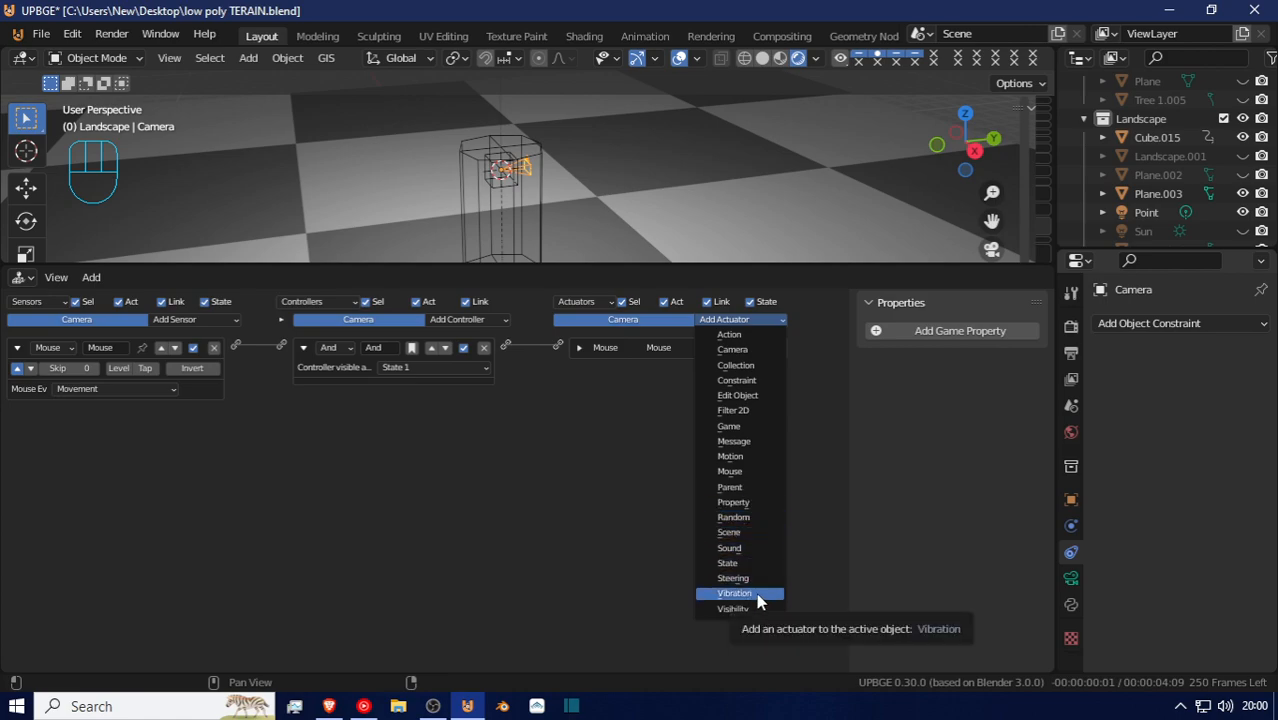
pyautogui.click(578, 352)
pyautogui.click(612, 387)
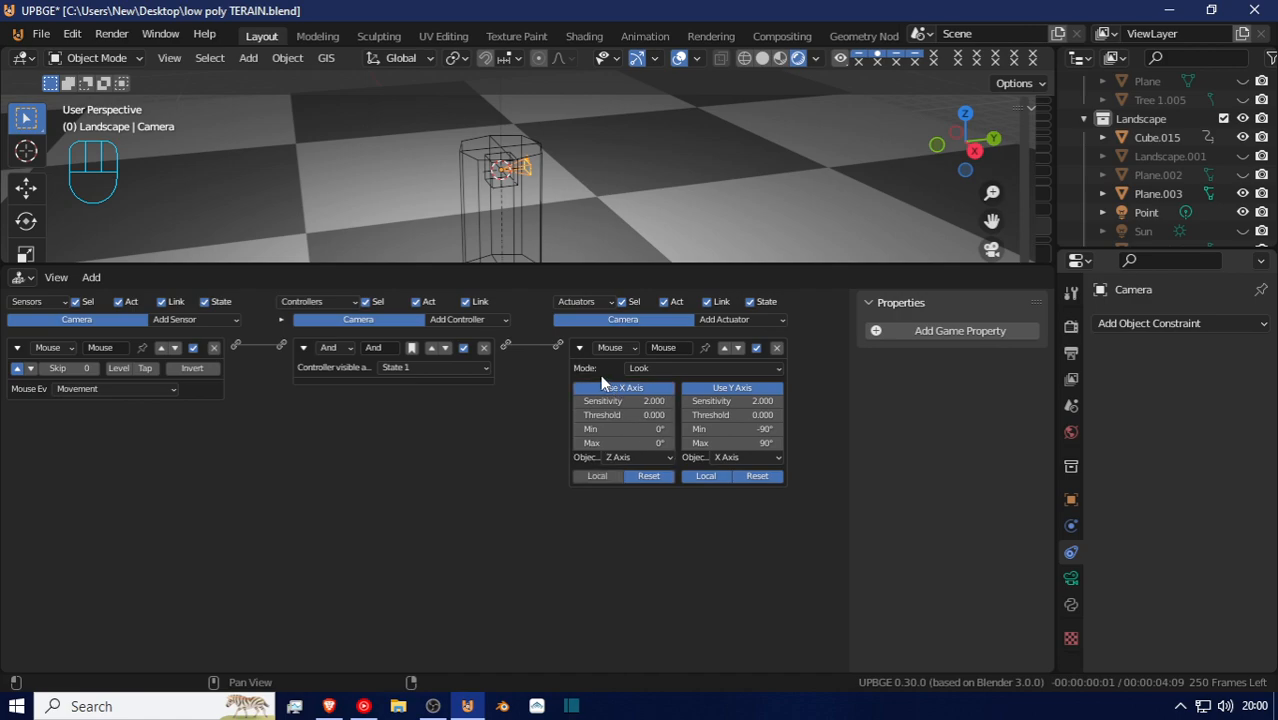
# Parent the camera to the small cube inside the character capsule using the Object option
pyautogui.hotkey('shift', '`')
pyautogui.press('w')
pyautogui.click(528, 167)
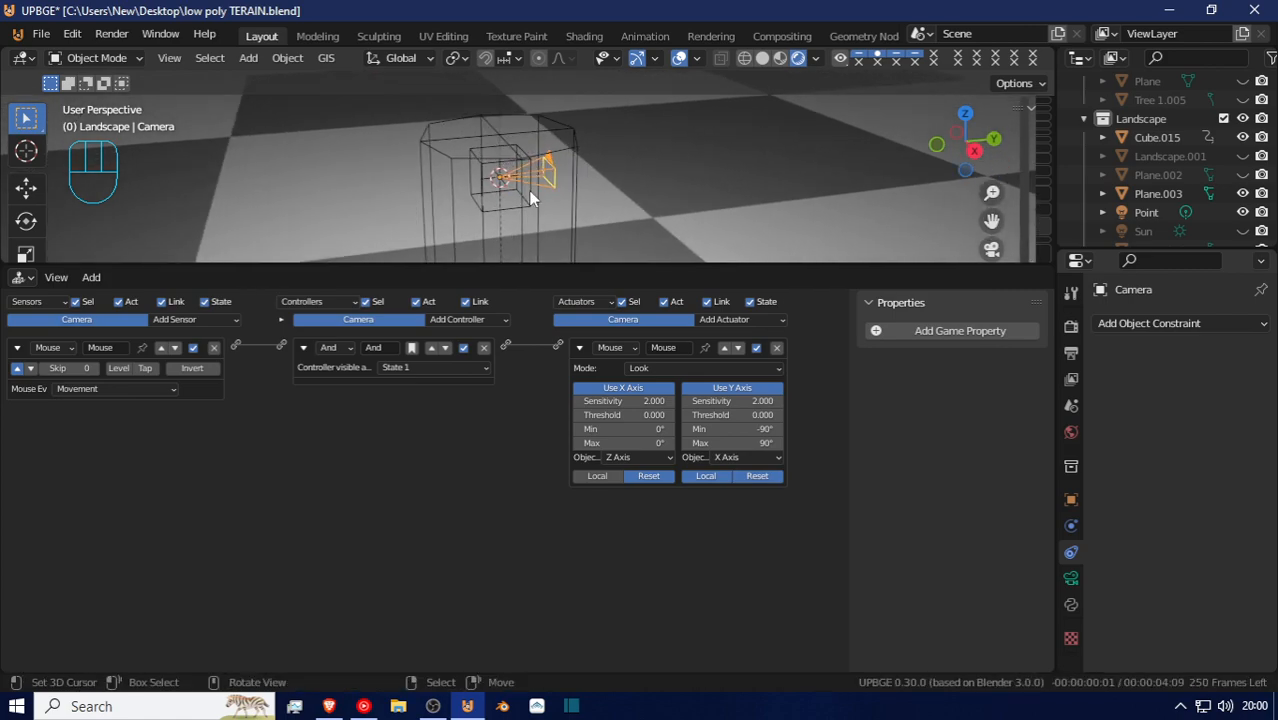
pyautogui.rightClick(531, 196)
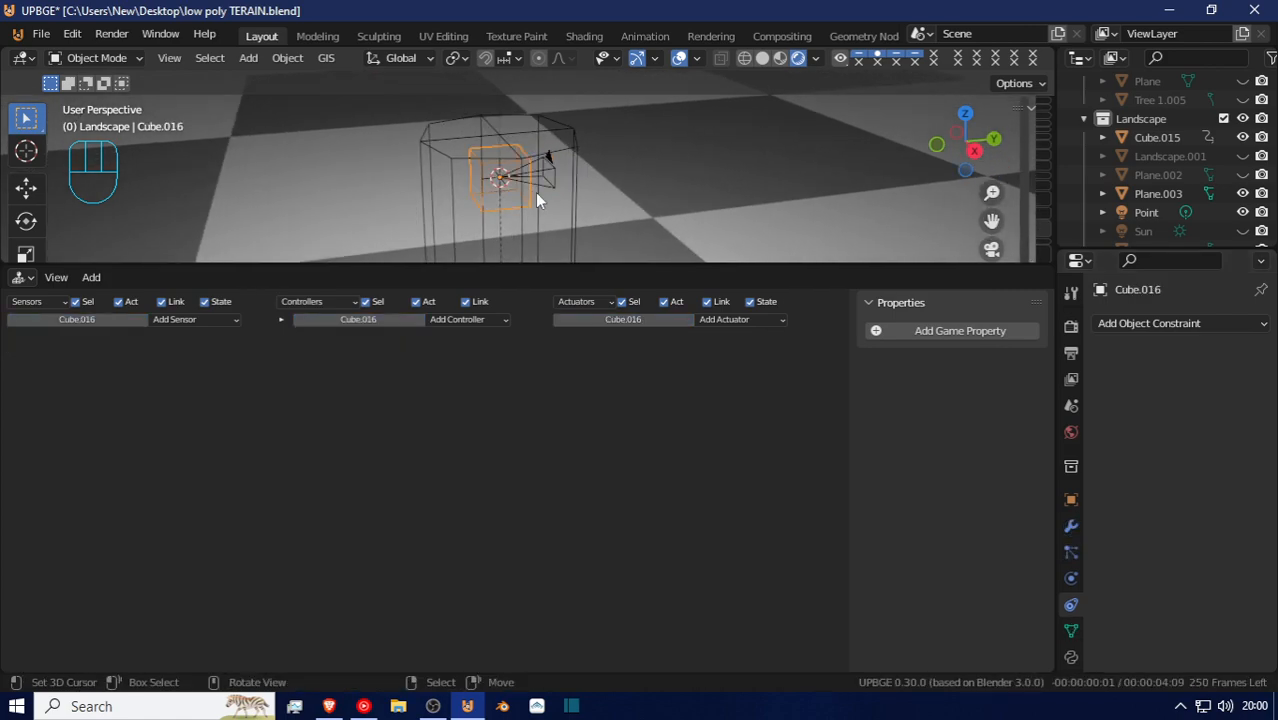
pyautogui.click(546, 175)
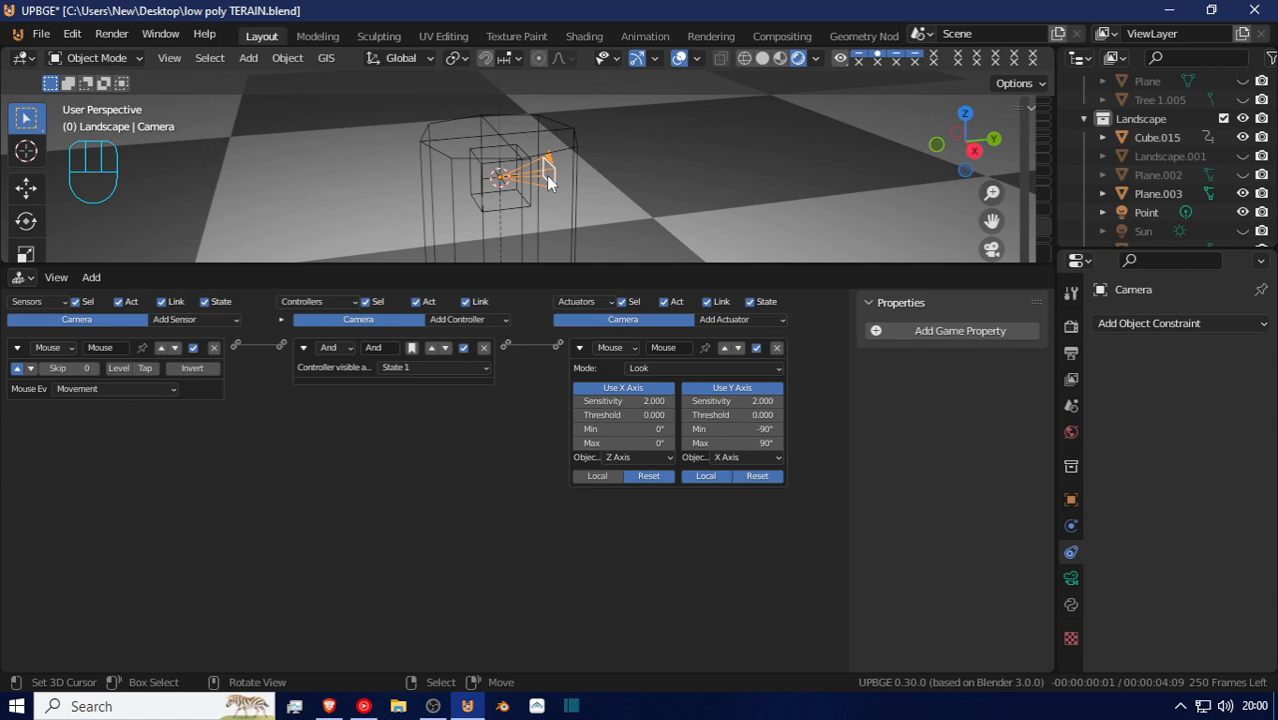
pyautogui.keyDown('shift'); pyautogui.click(477, 158); pyautogui.keyUp('shift')
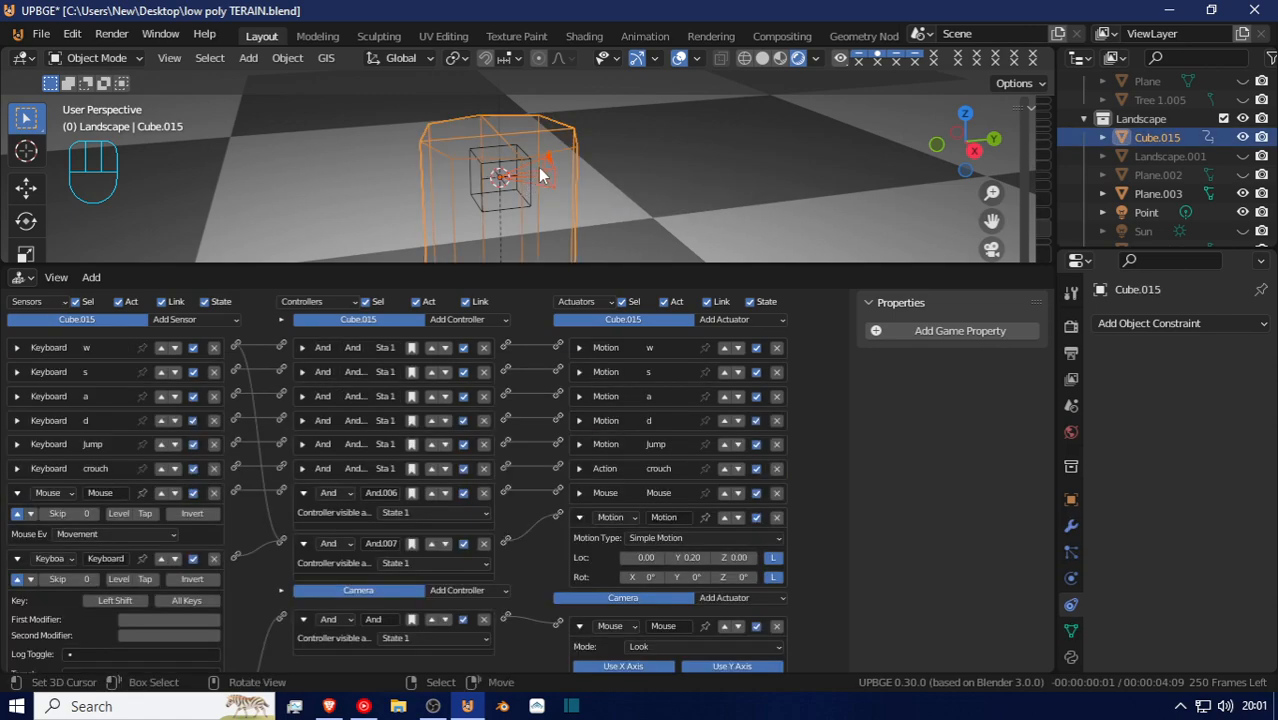
pyautogui.click(539, 172)
pyautogui.keyDown('shift'); pyautogui.click(487, 152); pyautogui.keyUp('shift')
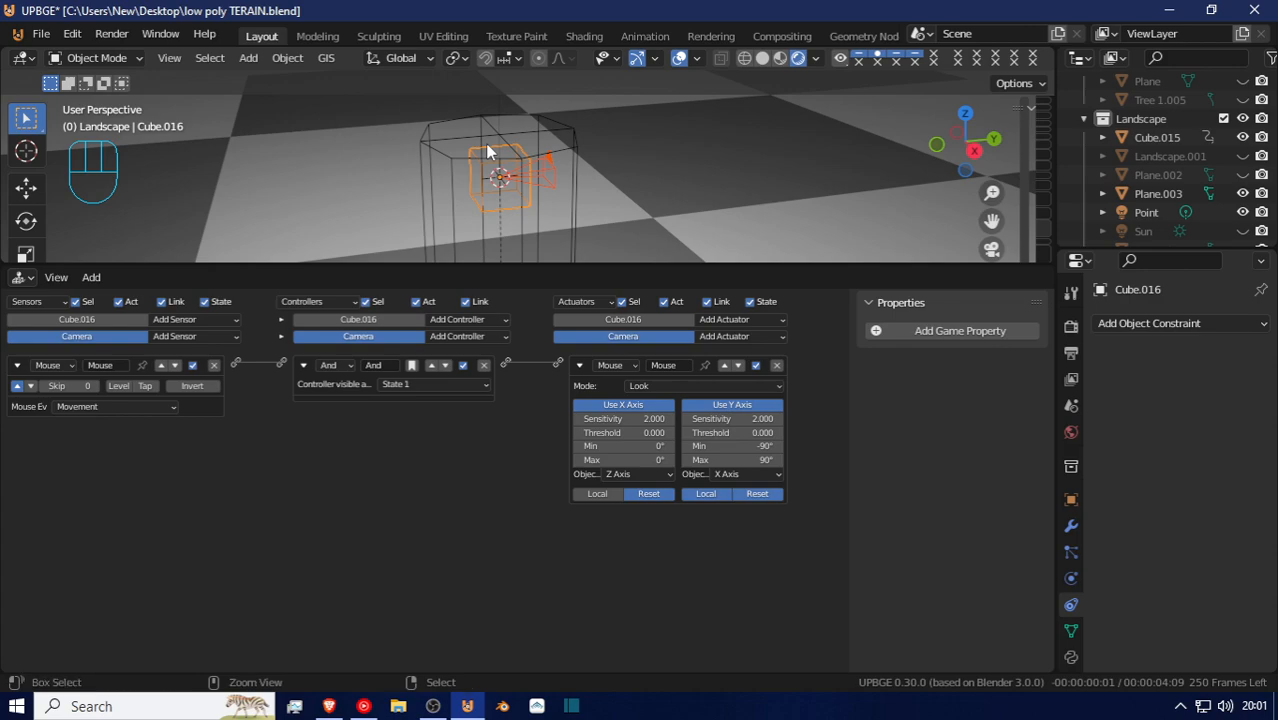
pyautogui.hotkey('ctrl', 'p')
pyautogui.click(487, 146)
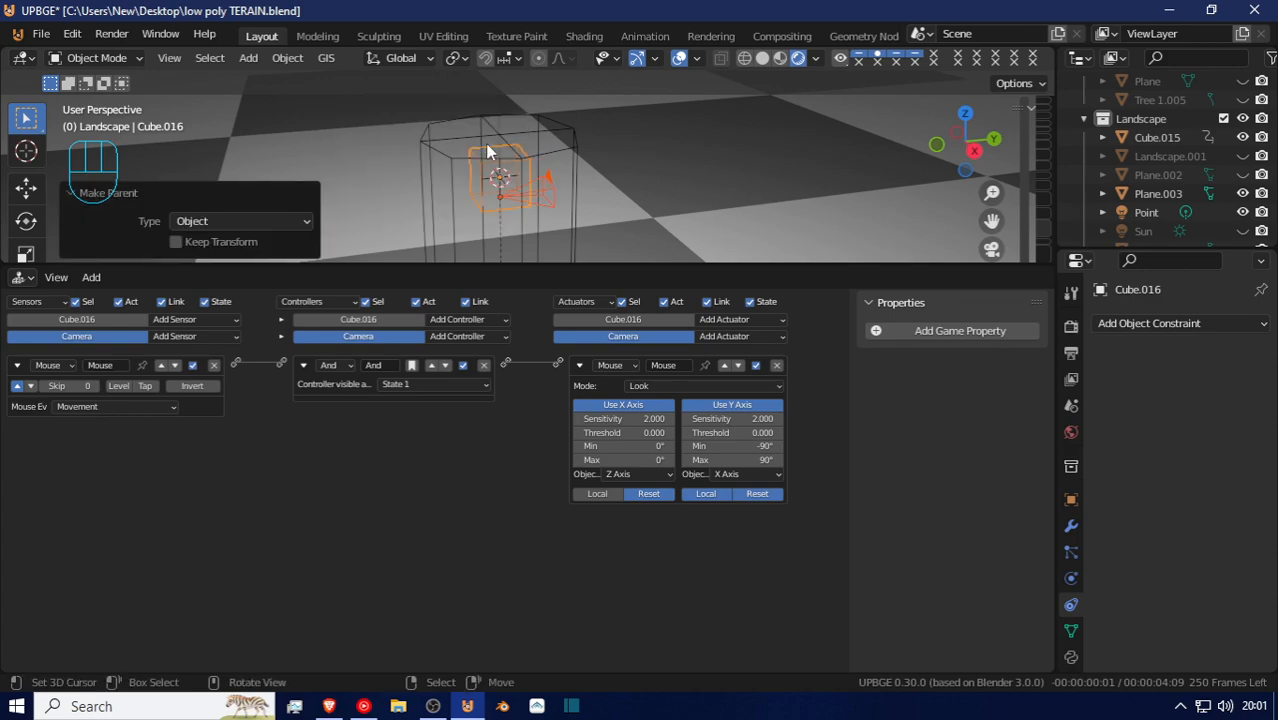
# Select only the camera and snap it to the 3D cursor
pyautogui.click(532, 208)
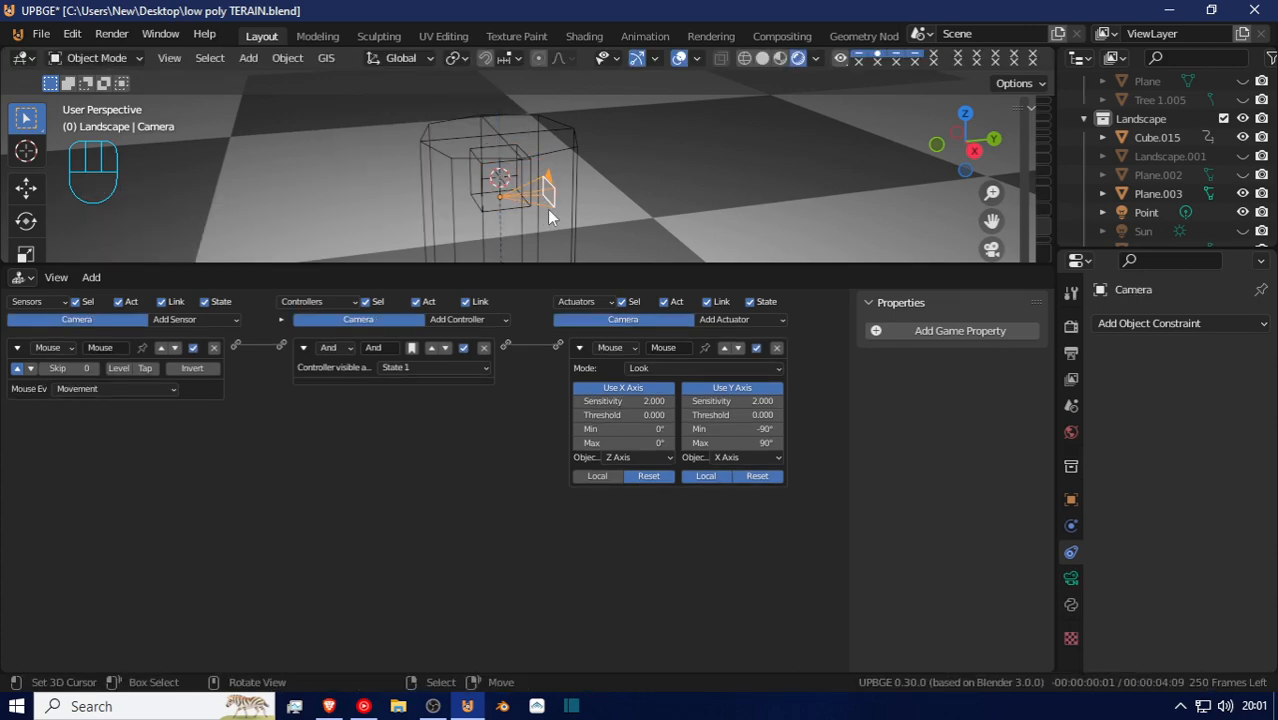
pyautogui.hotkey('shift', 's')
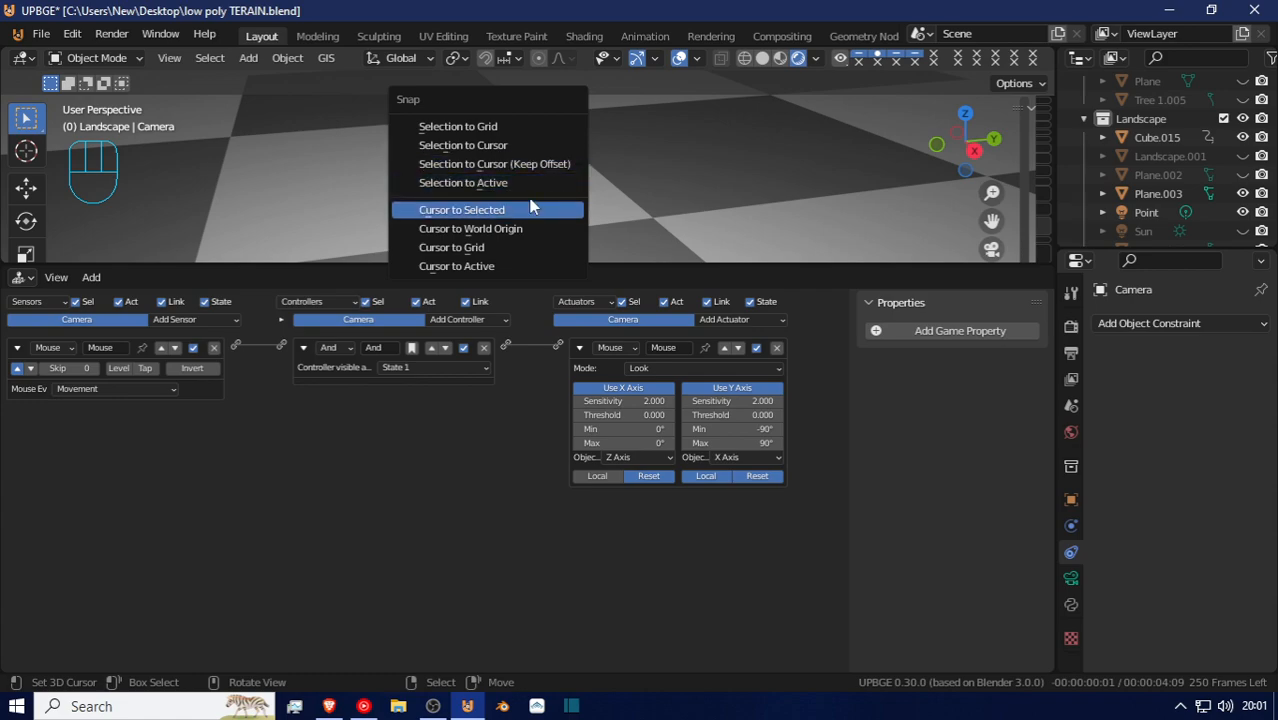
pyautogui.click(535, 147)
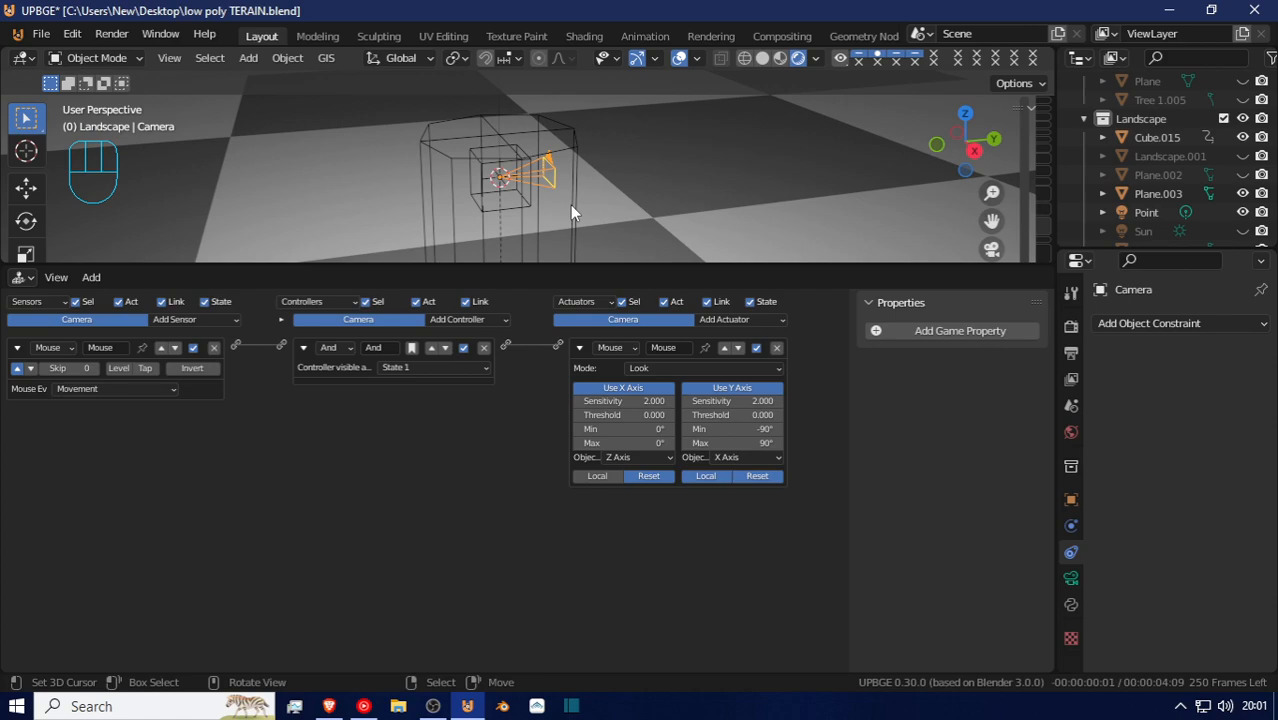
# Run the game from the camera view to test the mouse look, and stop it
pyautogui.press('KP_0')
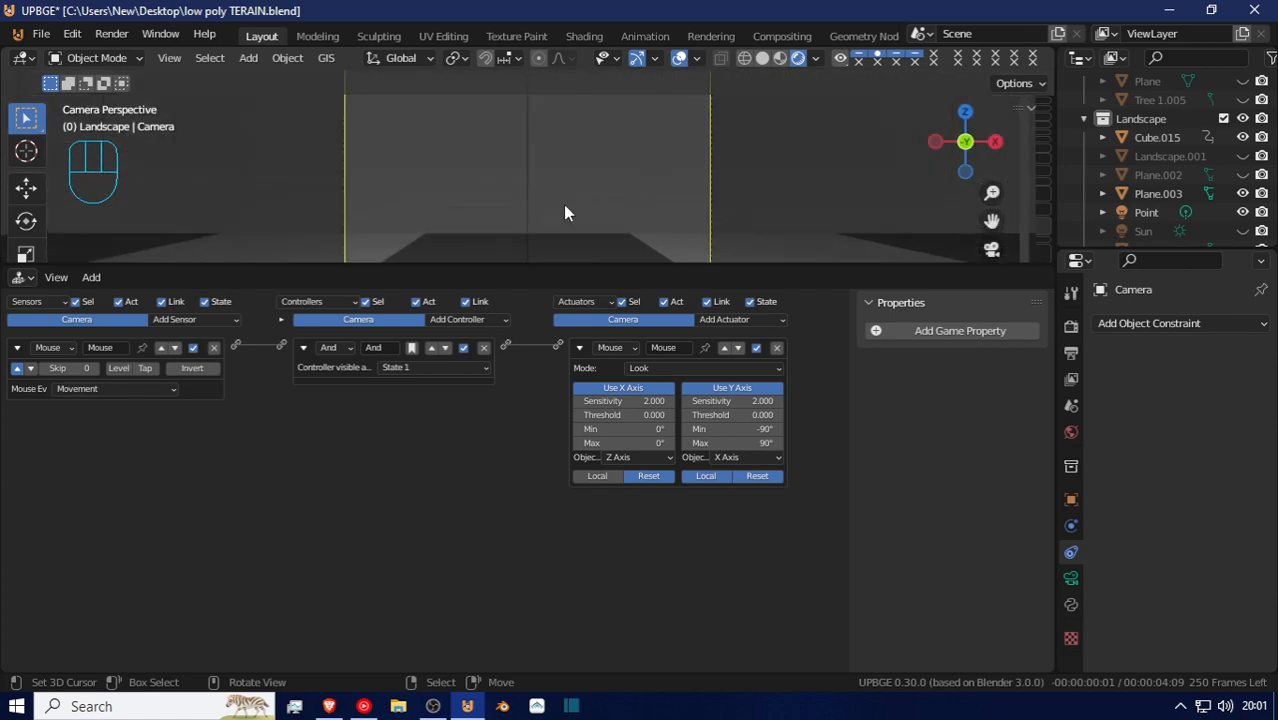
pyautogui.press('p')
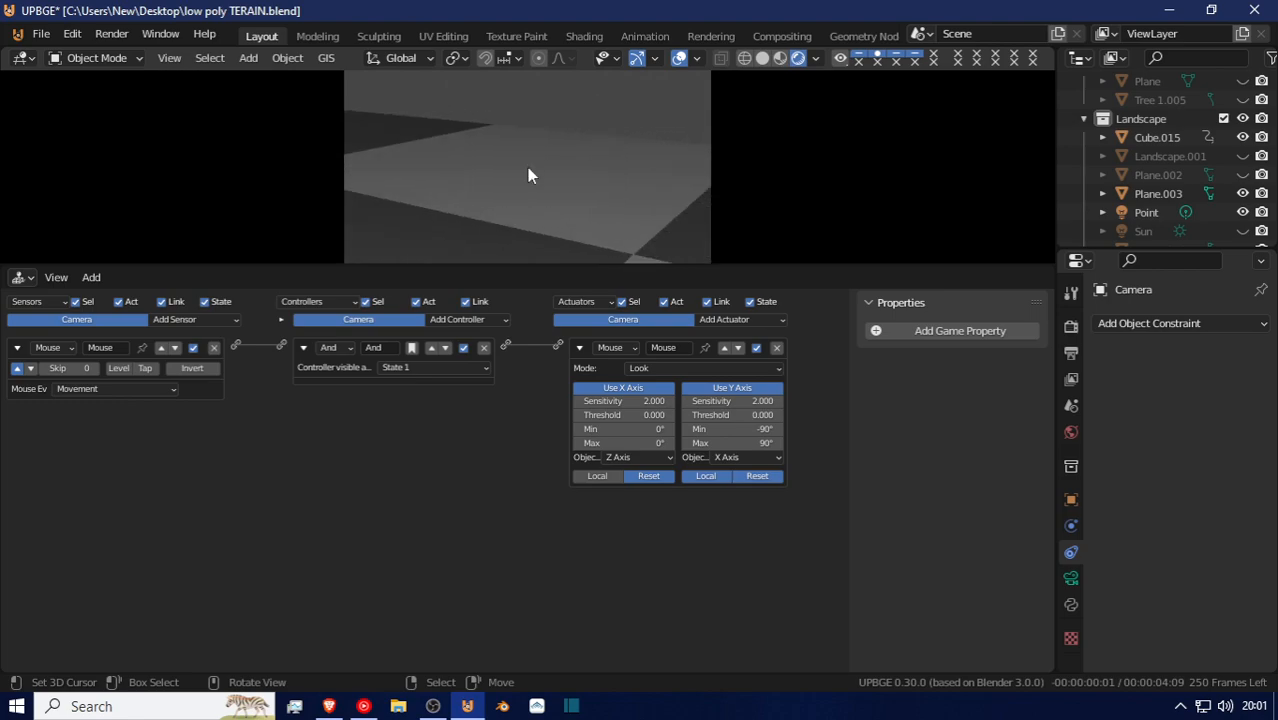
pyautogui.press('Escape')
# Enlarge the 3D viewport, add a cube and move it about 3.74 m along Y in front of the camera
pyautogui.moveTo(456, 186); pyautogui.dragTo(422, 151, button='middle')
pyautogui.scroll(3, 422, 151)
pyautogui.scroll(2, 437, 194)
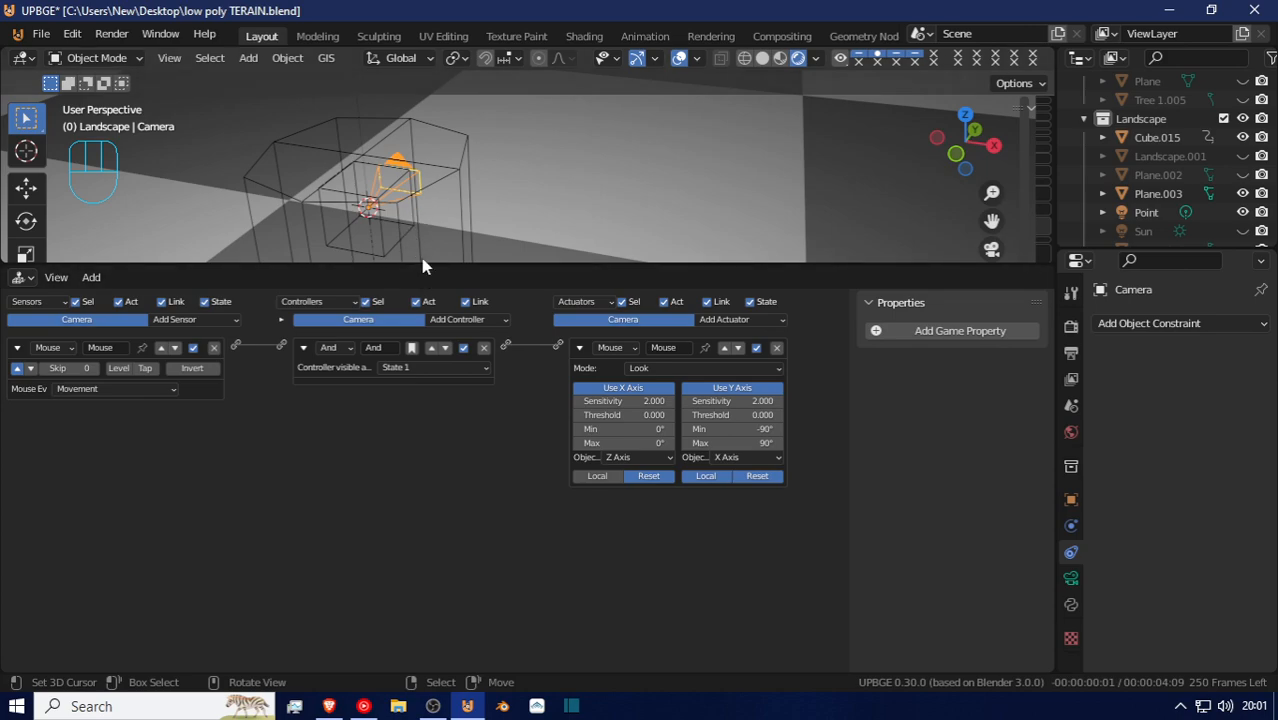
pyautogui.moveTo(428, 266); pyautogui.dragTo(437, 428)
pyautogui.hotkey('shift', 'a')
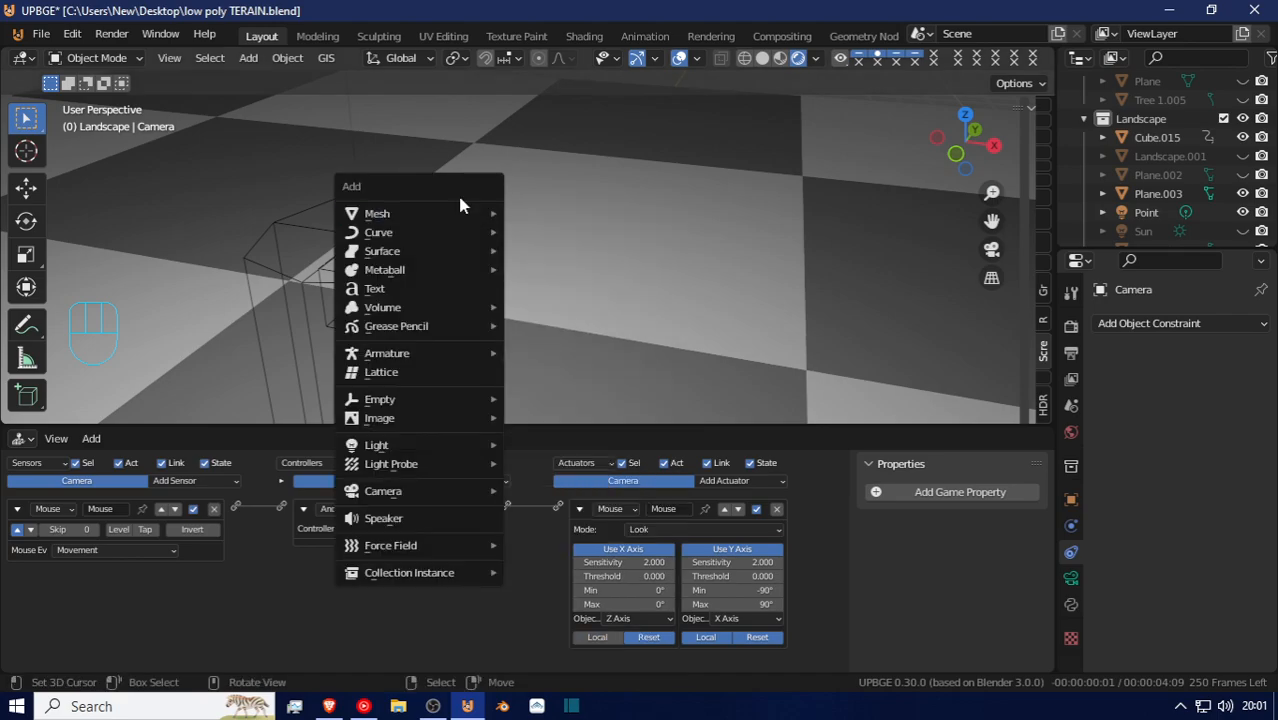
pyautogui.moveTo(453, 221)
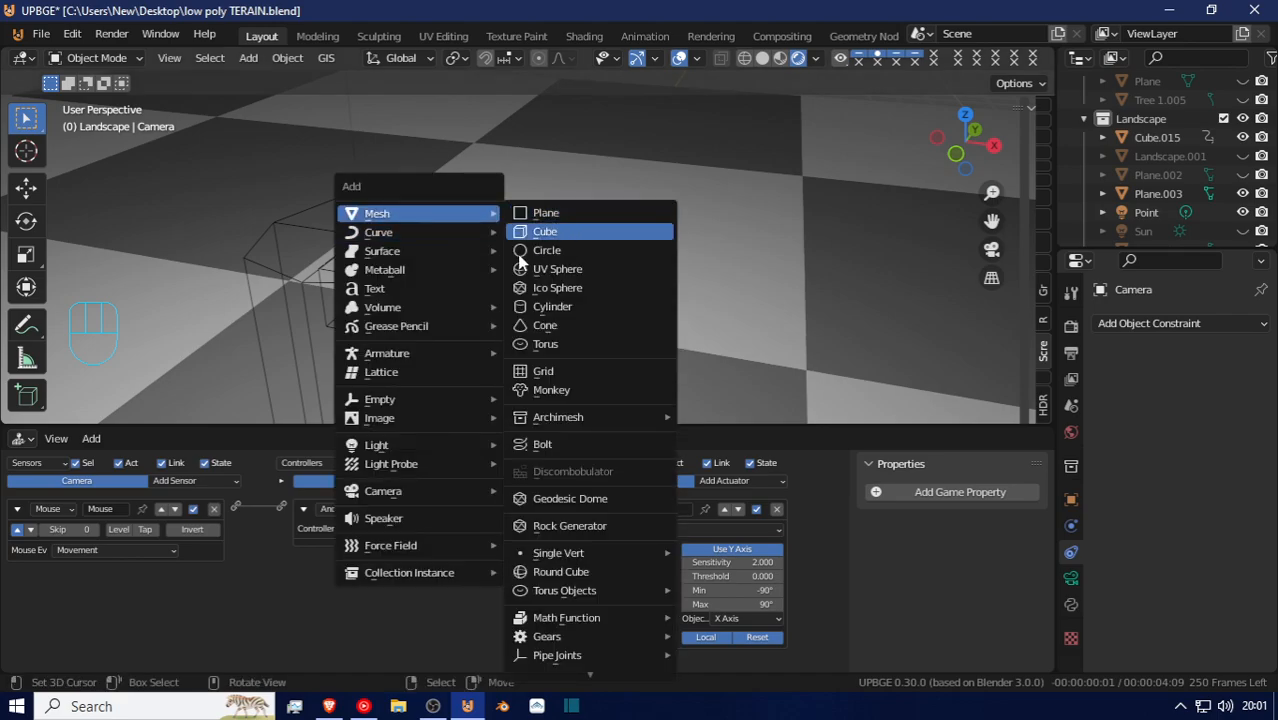
pyautogui.click(548, 232)
pyautogui.press('g')
pyautogui.press('y')
pyautogui.click(455, 205)
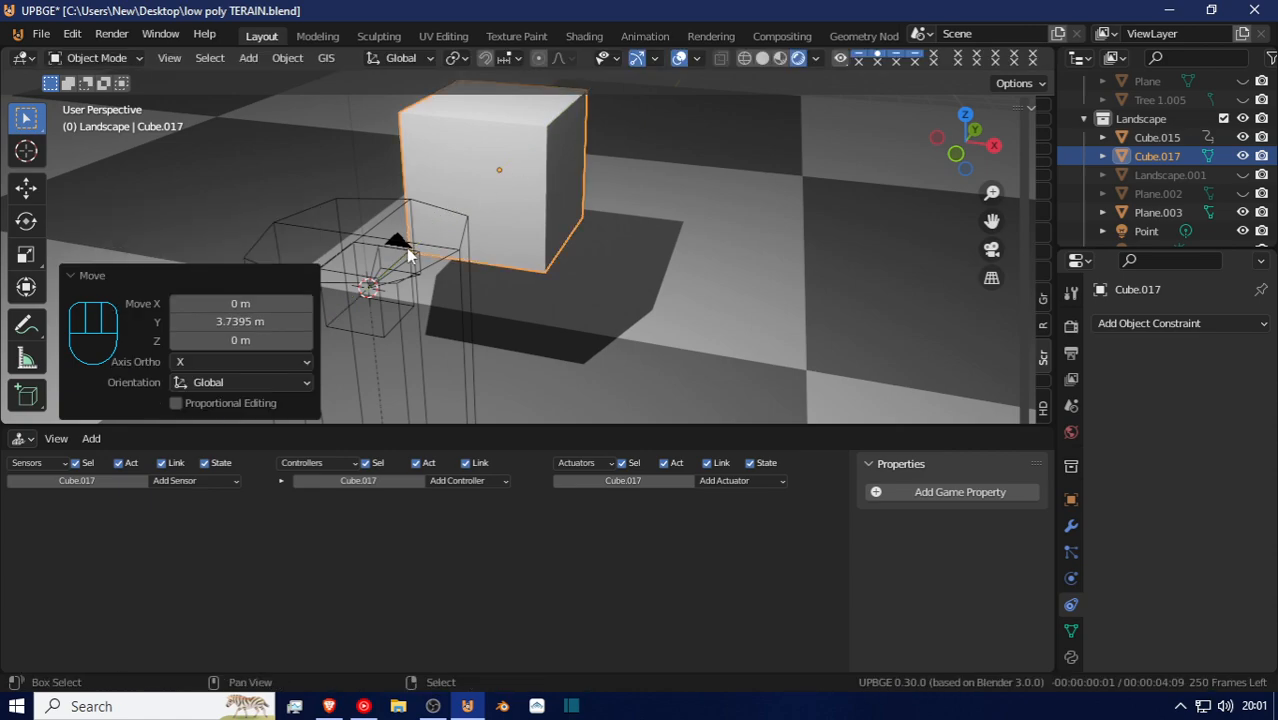
# Parent the new cube to the camera with the Object option, excluding the capsule, and run the game briefly
pyautogui.keyDown('shift'); pyautogui.click(398, 245); pyautogui.keyUp('shift')
pyautogui.keyDown('shift'); pyautogui.click(399, 243); pyautogui.keyUp('shift')
pyautogui.keyDown('shift'); pyautogui.click(400, 244); pyautogui.keyUp('shift')
pyautogui.keyDown('shift'); pyautogui.click(403, 247); pyautogui.keyUp('shift')
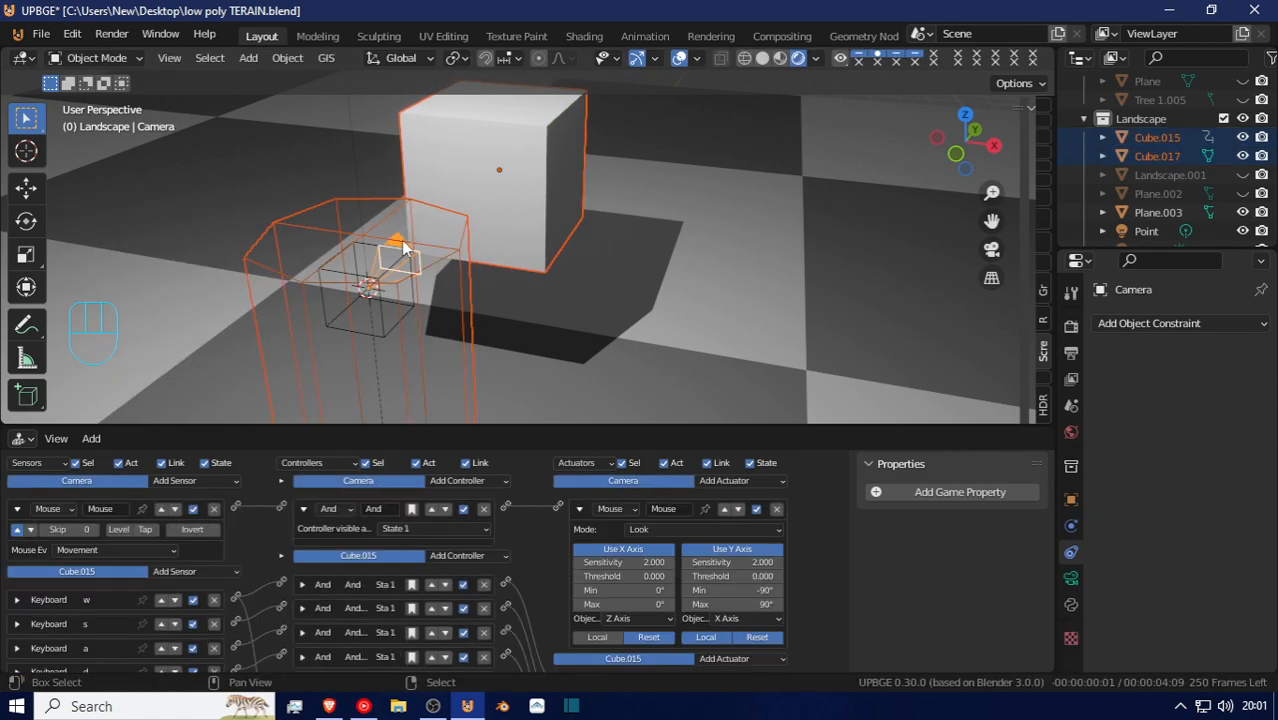
pyautogui.keyDown('ctrl'); pyautogui.moveTo(212, 270); pyautogui.dragTo(300, 368); pyautogui.keyUp('ctrl')
pyautogui.hotkey('ctrl', 'p')
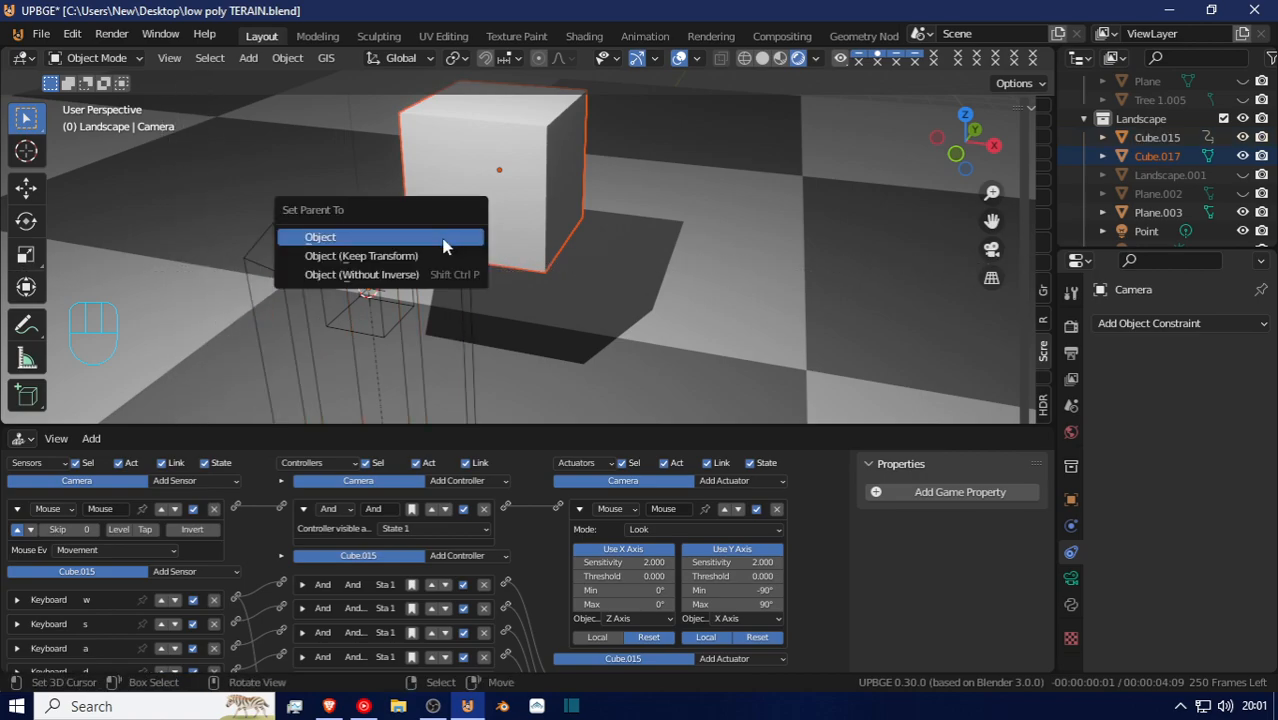
pyautogui.click(444, 247)
pyautogui.press('p')
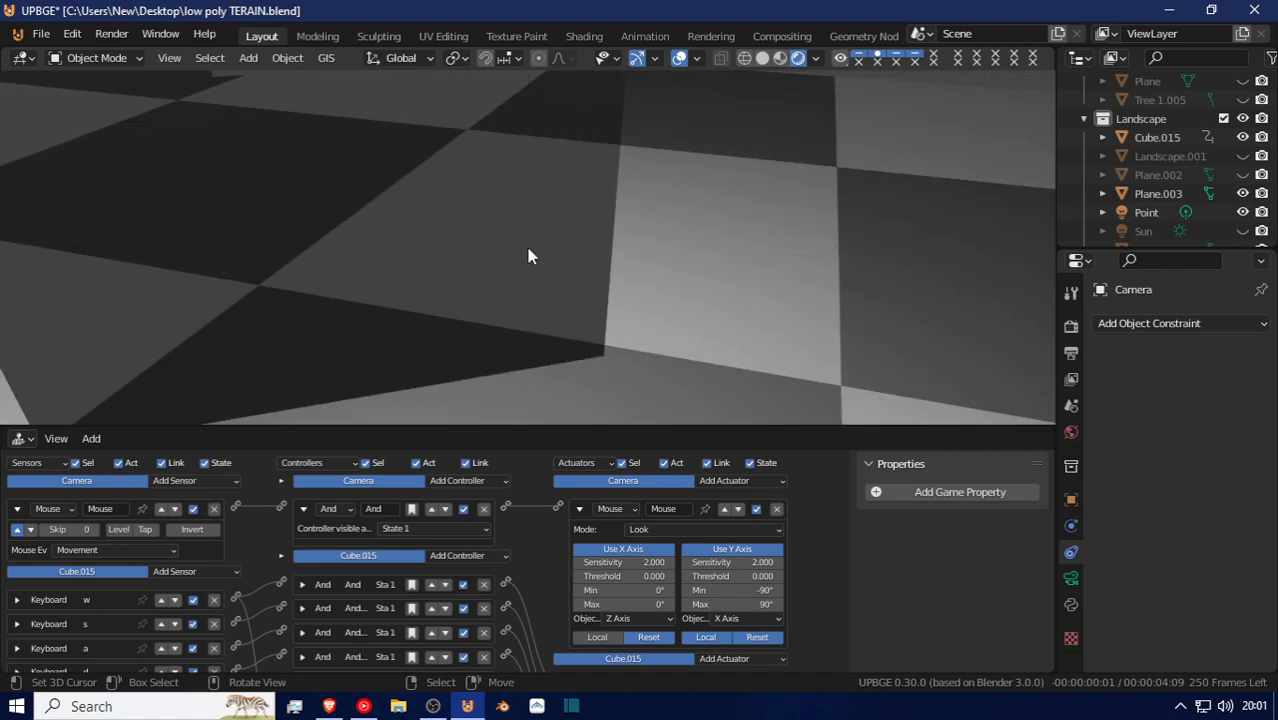
pyautogui.press('Escape')
# Scale the new cube by about -0.137 and test the mouse look in the game from the camera view
pyautogui.press('KP_0')
pyautogui.click(598, 294)
pyautogui.press('s')
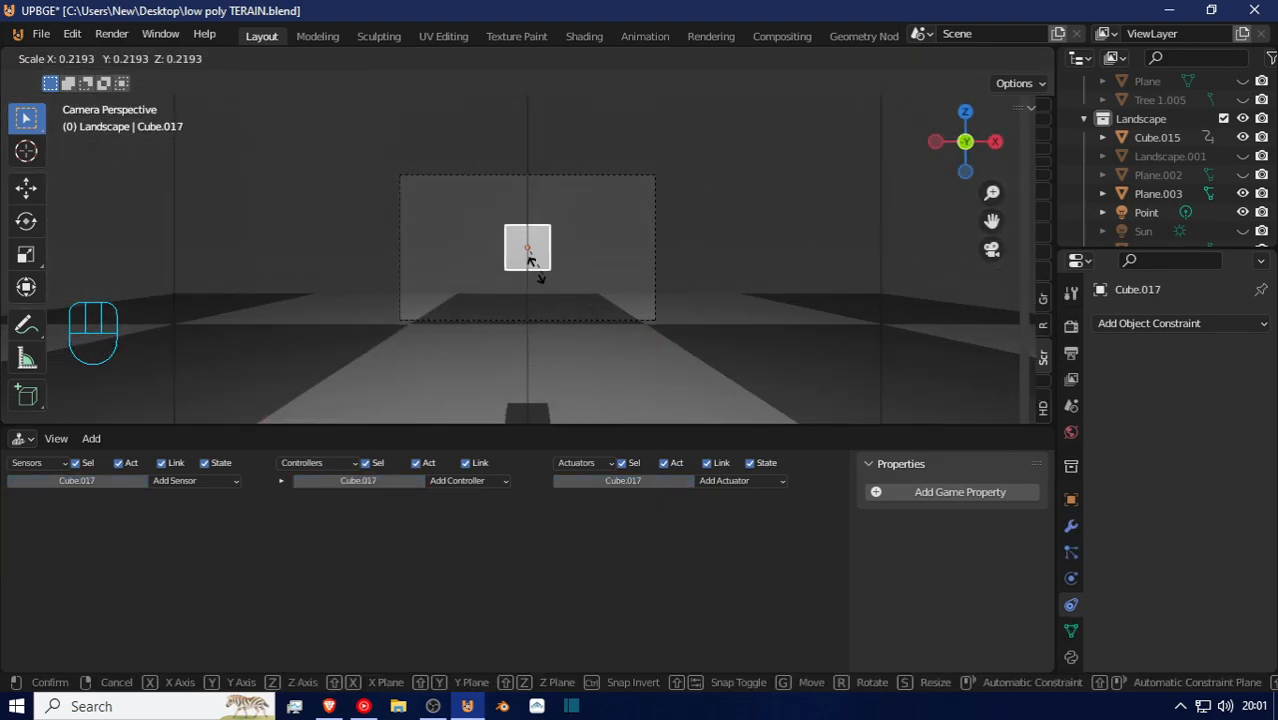
pyautogui.click(516, 268)
pyautogui.press('p')
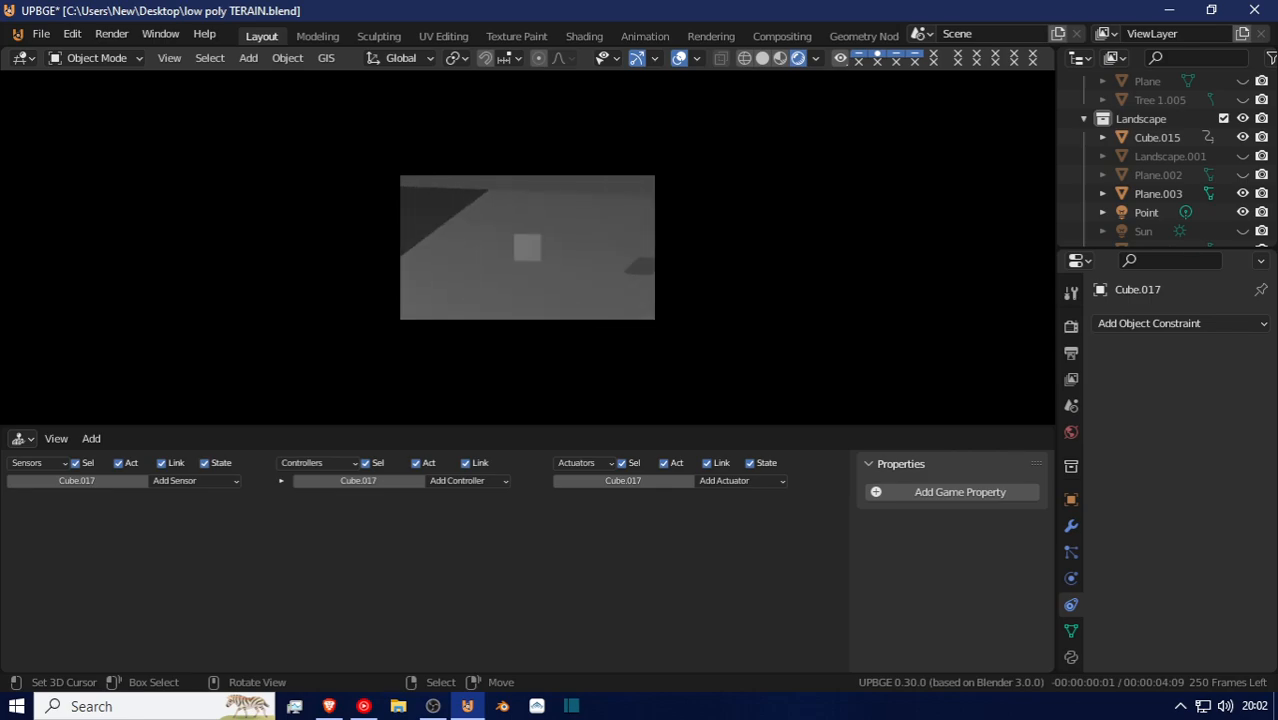
pyautogui.press('Escape')
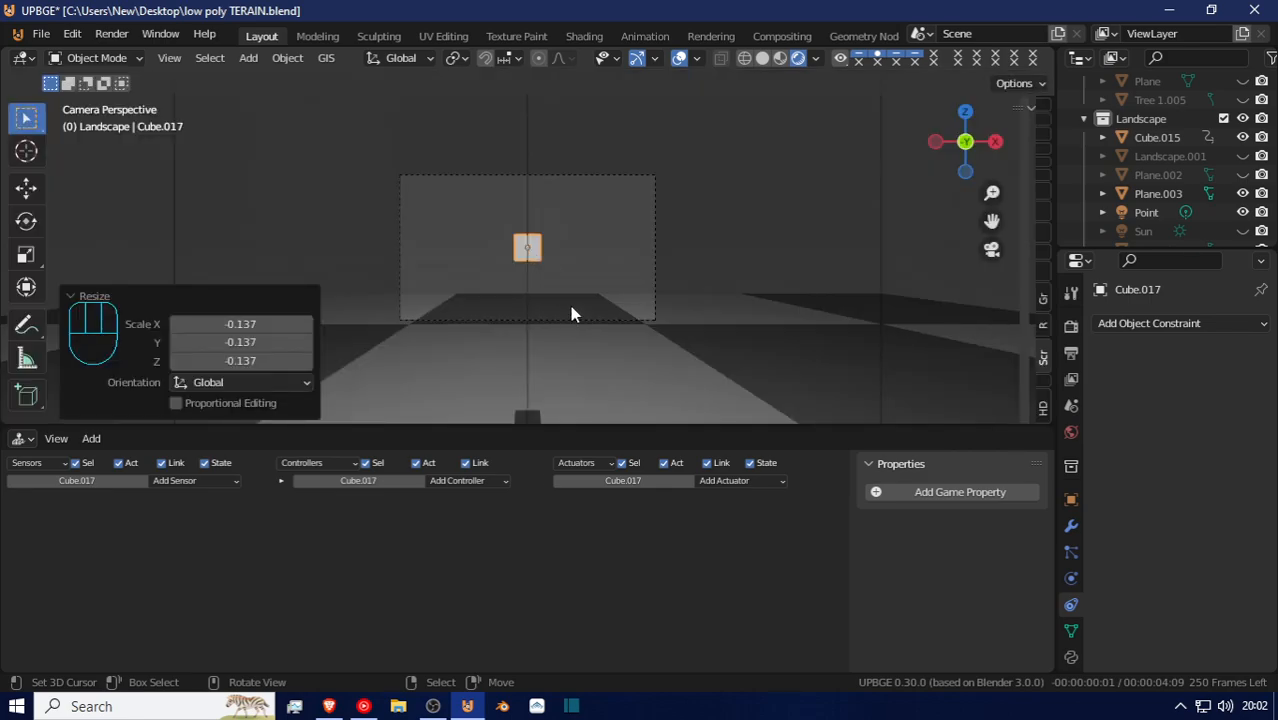
# Select the character capsule and cut the link from its w keyboard sensor to the And.007 controller
pyautogui.moveTo(646, 341)
pyautogui.mouseDown(button='middle')
pyautogui.moveTo(757, 347)
pyautogui.moveTo(723, 375)
pyautogui.moveTo(644, 318)
pyautogui.mouseUp(button='middle')
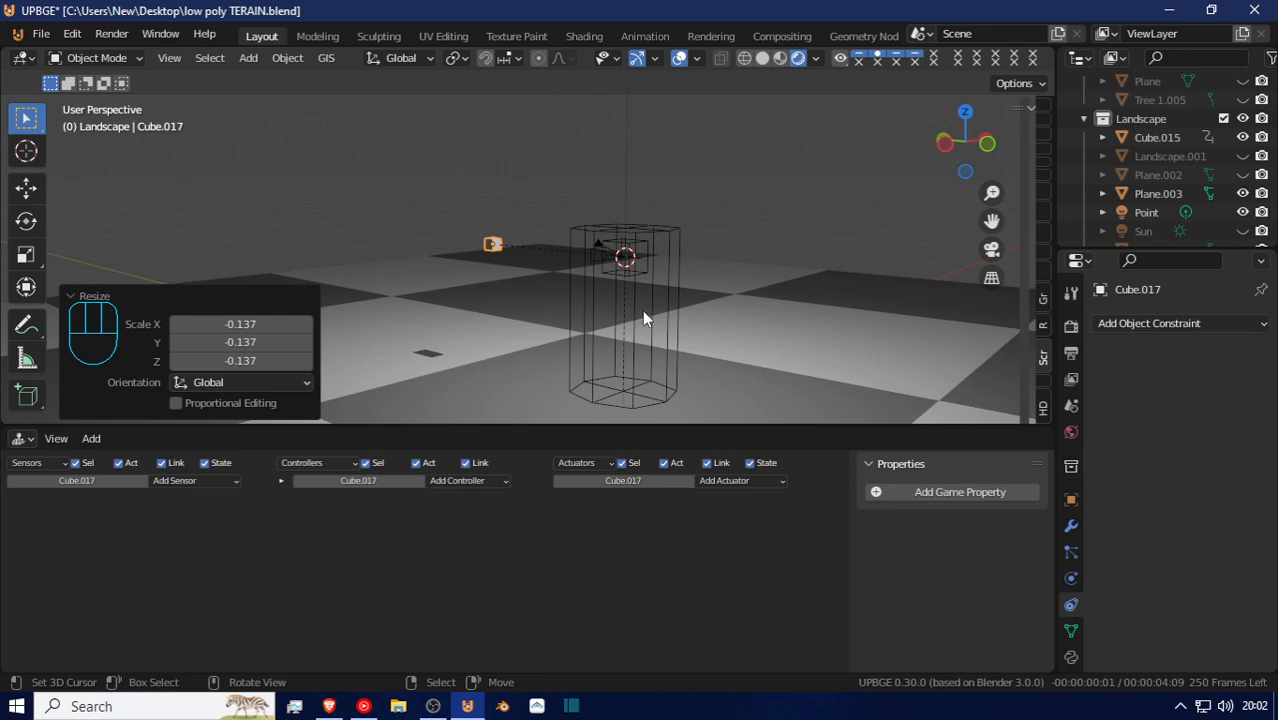
pyautogui.click(650, 325)
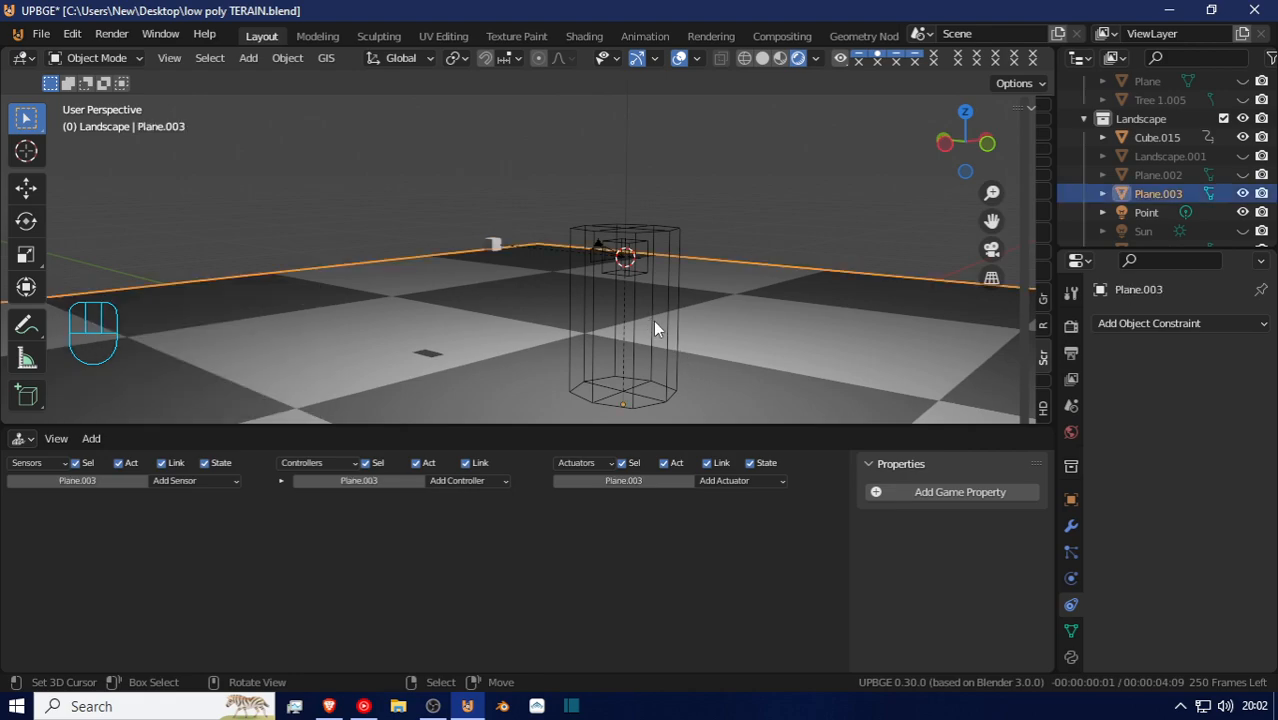
pyautogui.click(646, 315)
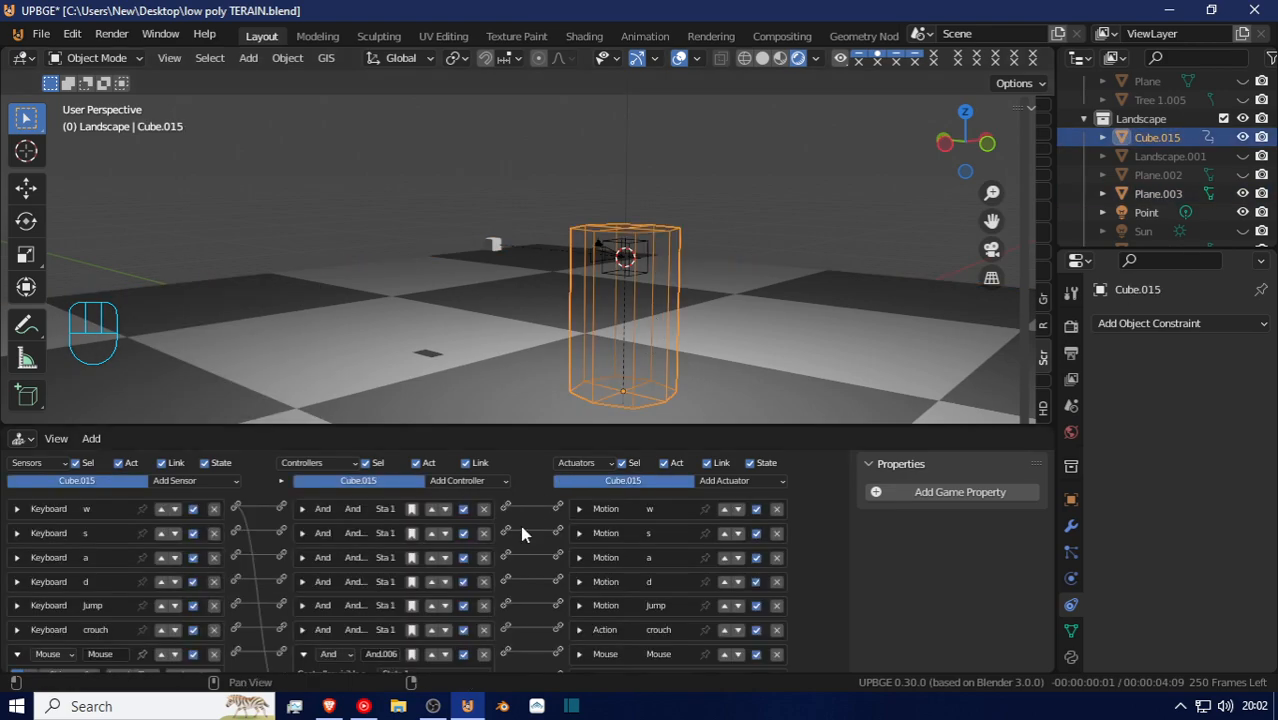
pyautogui.moveTo(499, 569); pyautogui.dragTo(495, 562, button='middle')
pyautogui.scroll(-2, 447, 585)
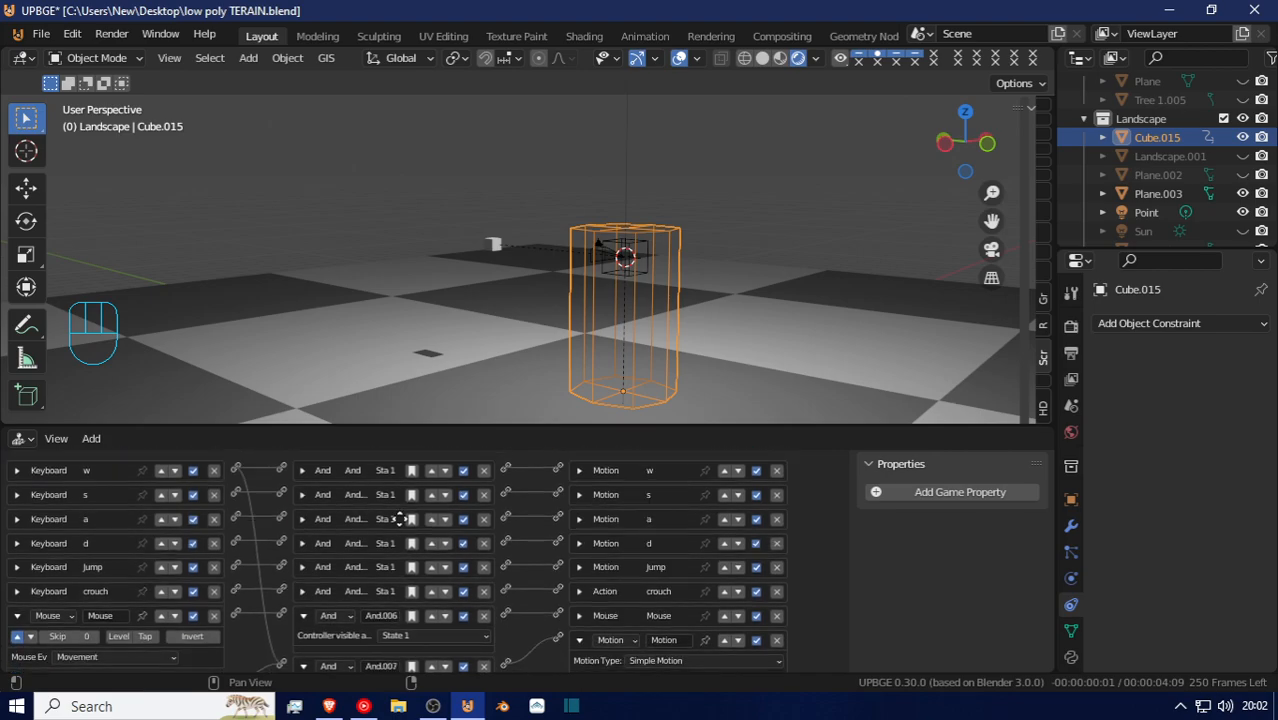
pyautogui.keyDown('ctrl'); pyautogui.moveTo(268, 625); pyautogui.dragTo(252, 632, button='right'); pyautogui.keyUp('ctrl')
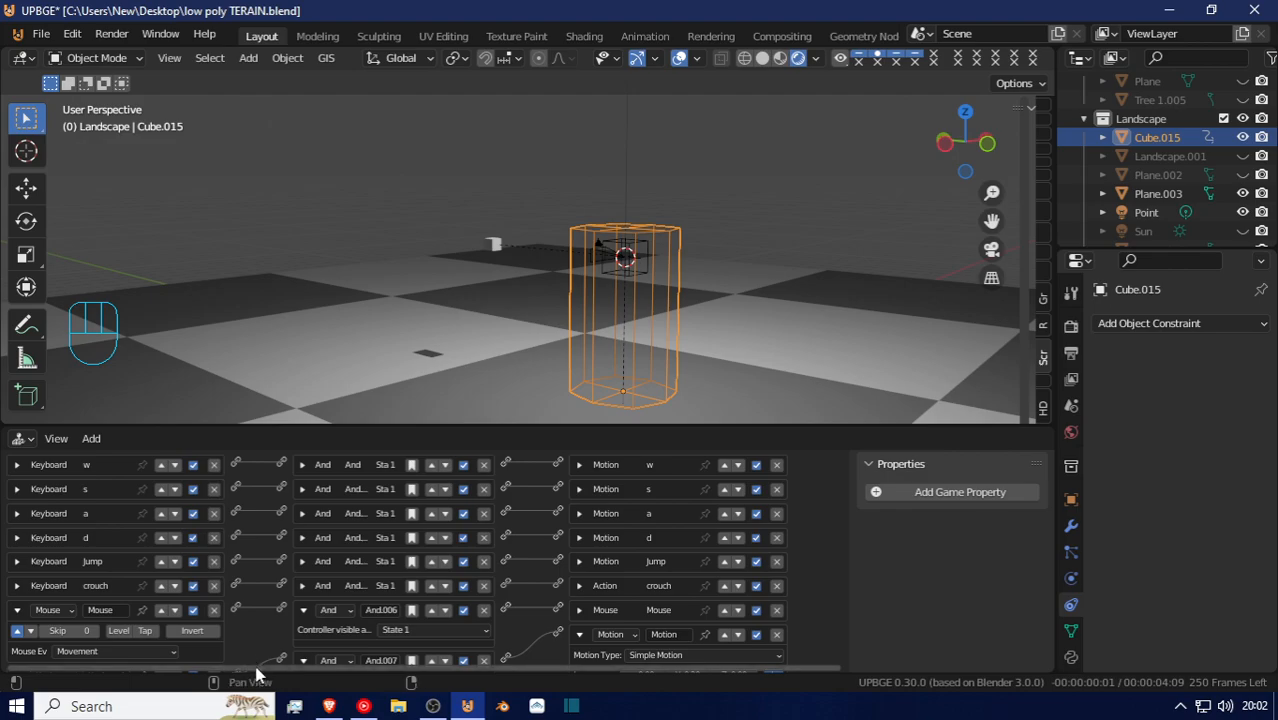
# Set W as the first modifier of the capsule's Left Shift keyboard sensor
pyautogui.scroll(-4, 272, 628)
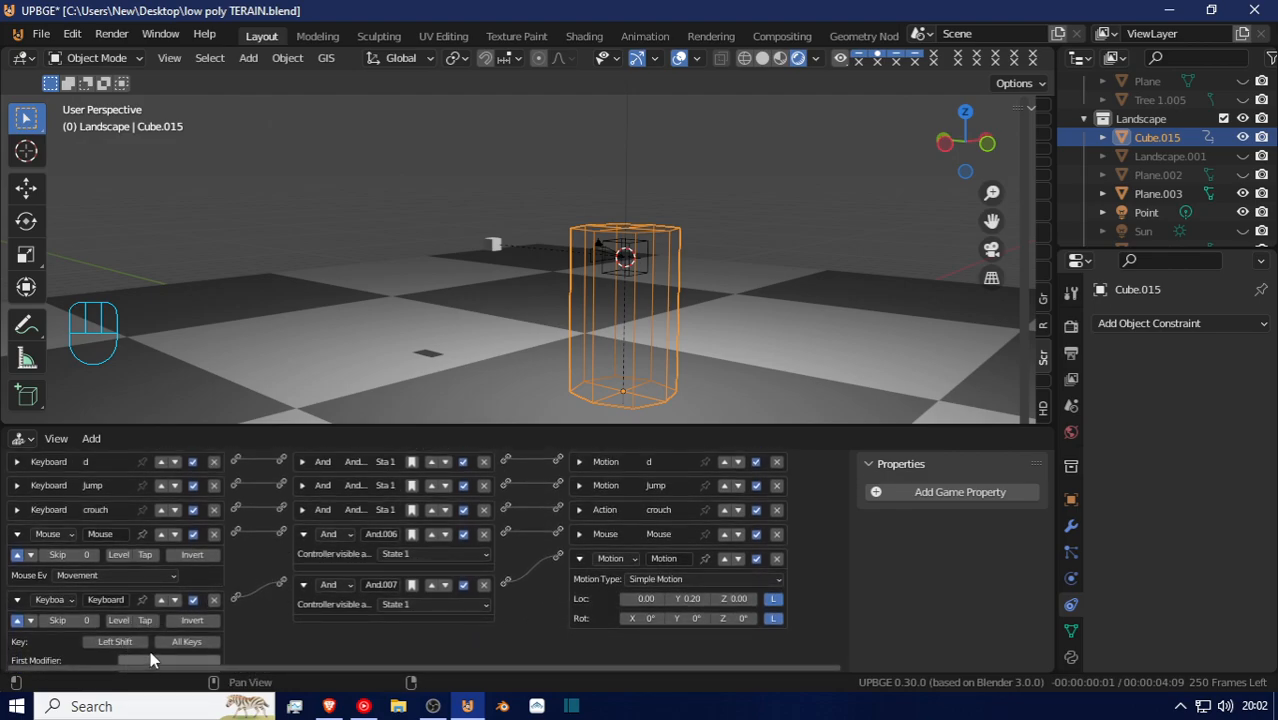
pyautogui.press('w')
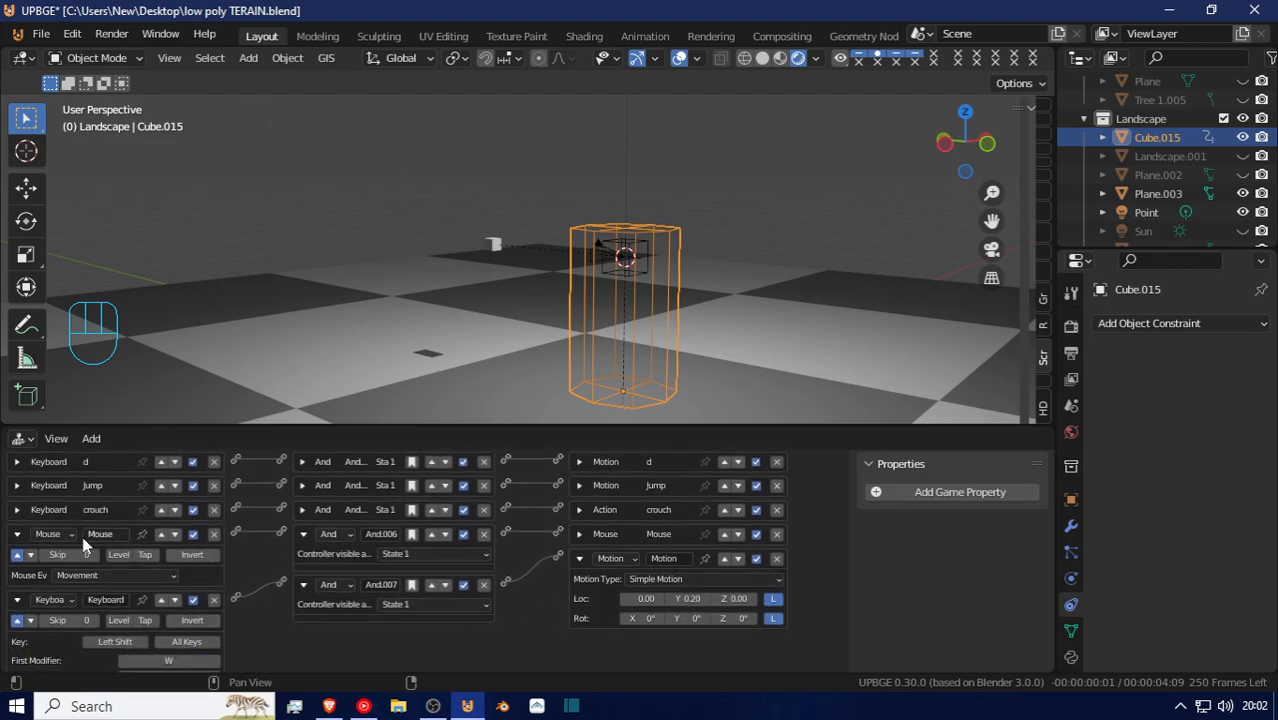
pyautogui.moveTo(553, 598); pyautogui.dragTo(553, 622, button='middle')
pyautogui.scroll(5, 553, 622)
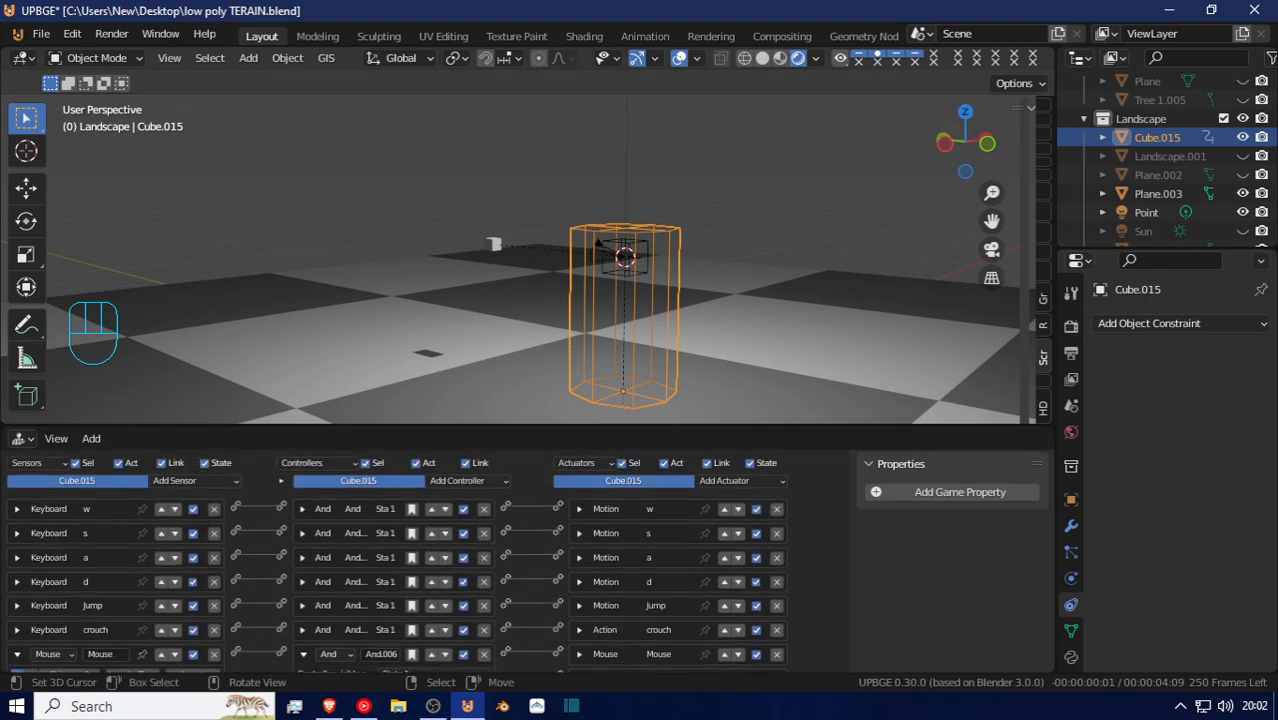
# Run the game from the user perspective, test moving the capsule with W, A, S and D, and stop it
pyautogui.press('p')
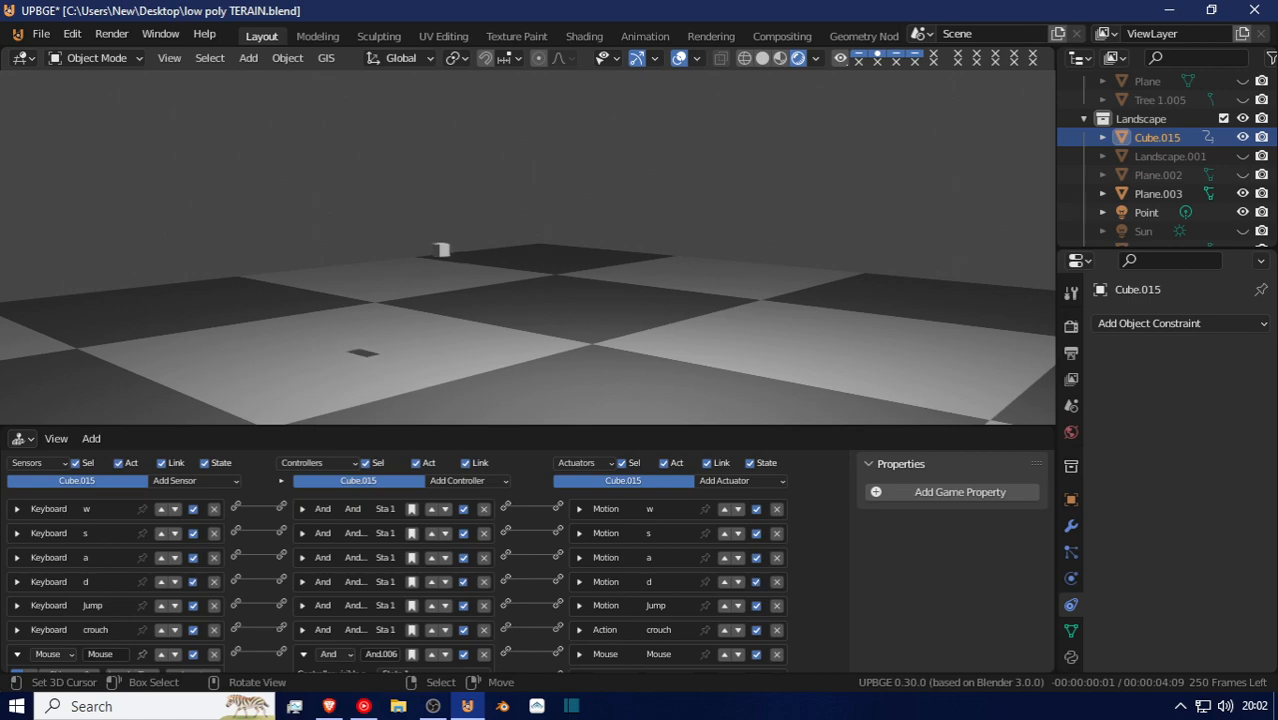
pyautogui.press('w')
pyautogui.press('s')
pyautogui.press('w')
pyautogui.press('d')
pyautogui.press('a')
pyautogui.press('s')
pyautogui.press('a')
pyautogui.press('d')
pyautogui.press('s')
pyautogui.press('w')
pyautogui.press('s')
pyautogui.press('a')
pyautogui.press('s')
pyautogui.press('w')
pyautogui.press('Escape')
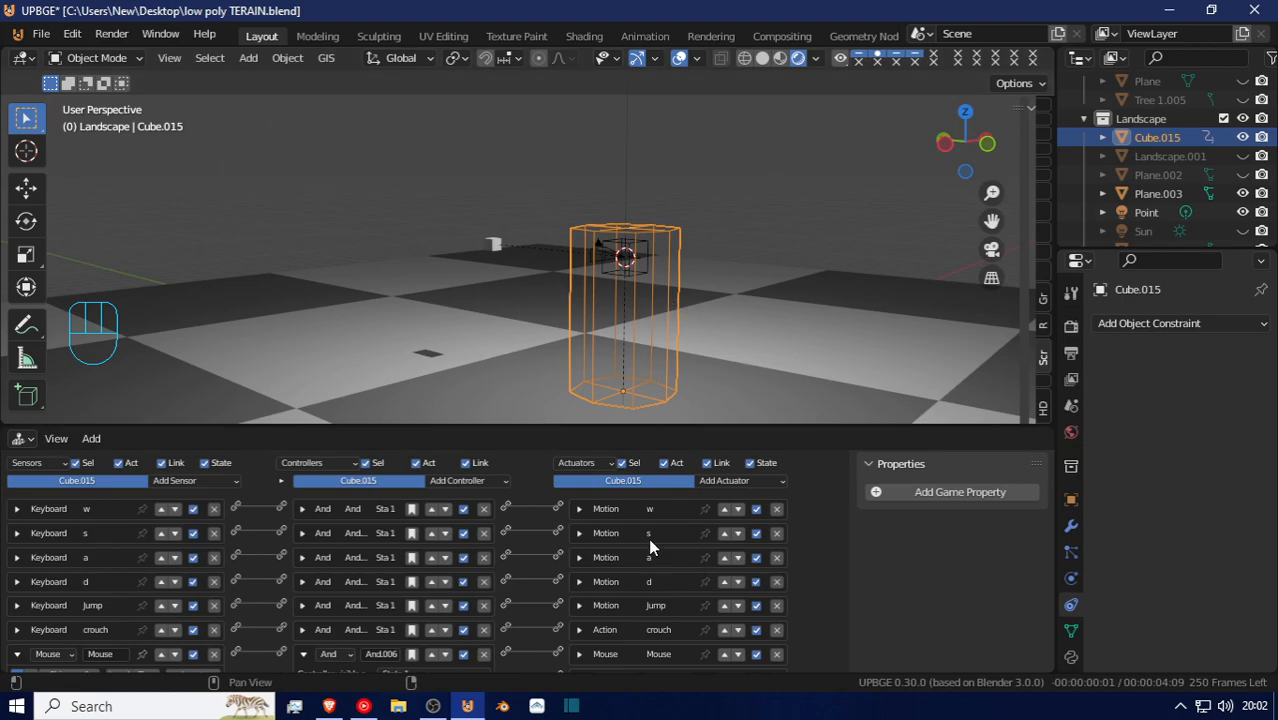
pyautogui.scroll(-4, 600, 600)
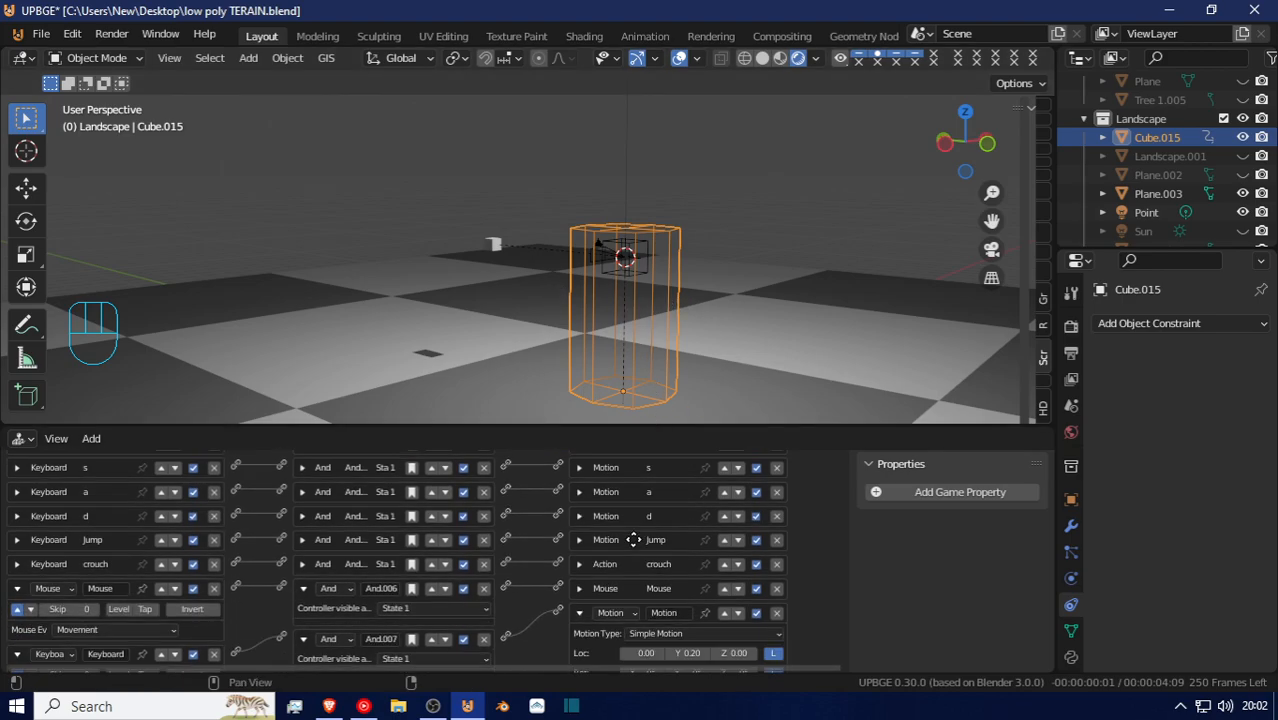
# Disable the true level pulse of the capsule's Mouse movement sensor and test A, D and jumping in the game
pyautogui.click(580, 542)
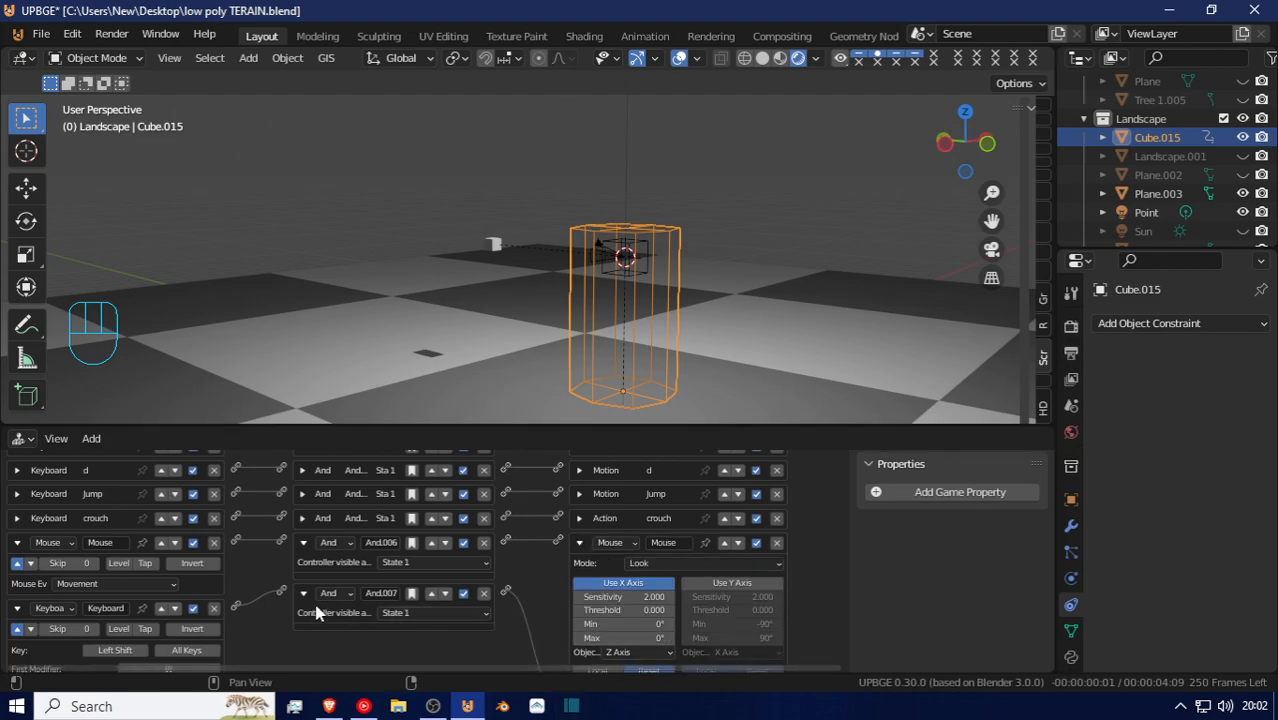
pyautogui.click(16, 563)
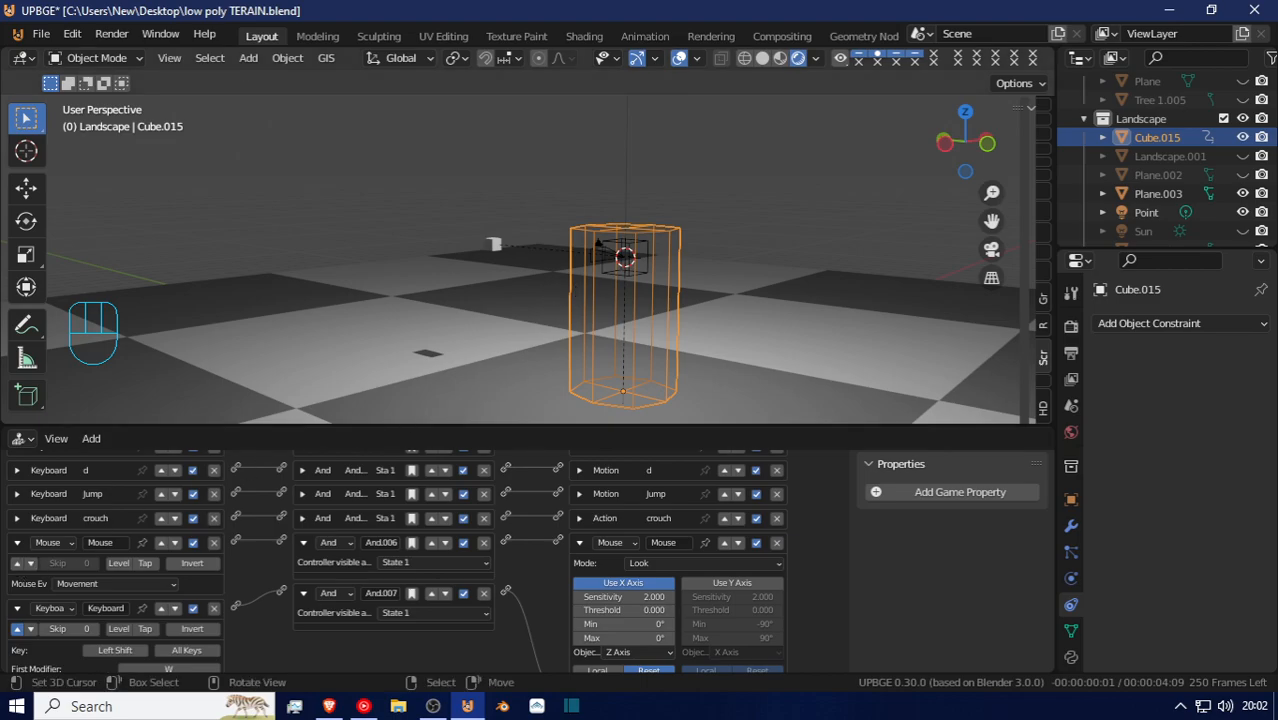
pyautogui.press('p')
pyautogui.press('d')
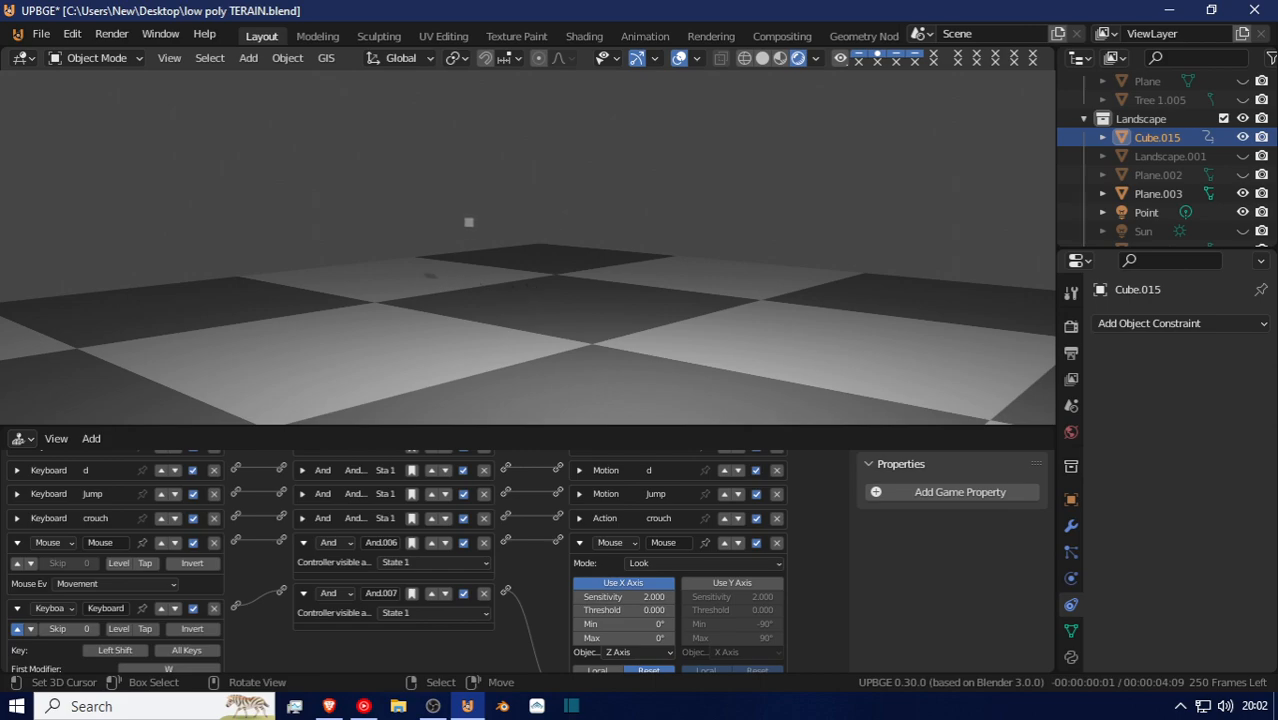
pyautogui.press('a')
pyautogui.press('d')
pyautogui.press('space')
pyautogui.press('a')
pyautogui.press('d')
pyautogui.press('Escape')
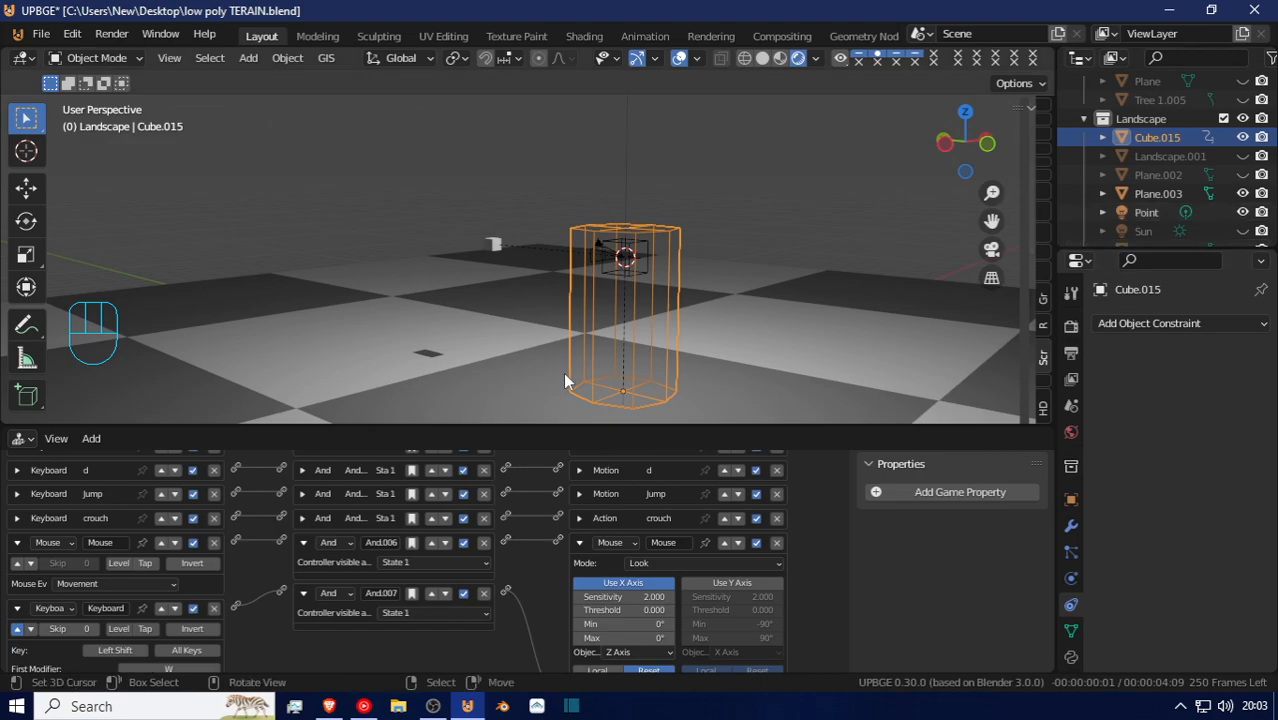
# Run the game from the top view, test moving the capsule with W, A and S, and stop it
pyautogui.press('KP_7')
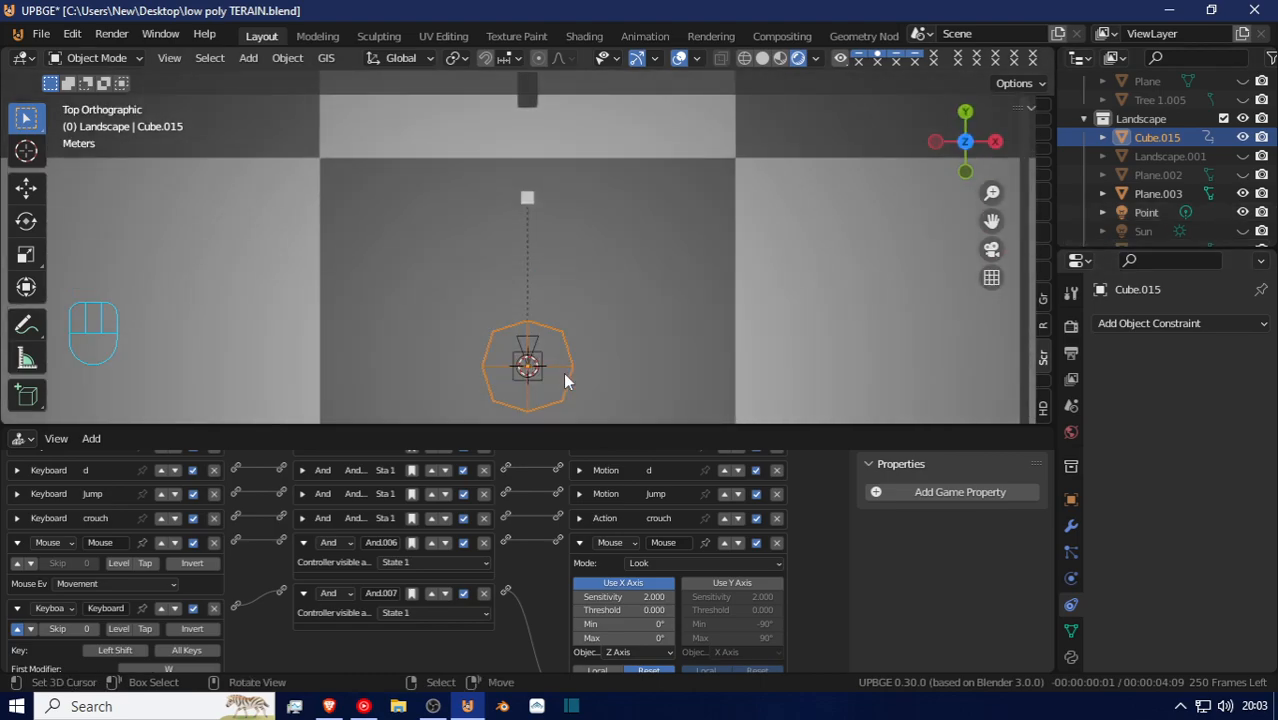
pyautogui.scroll(-3, 565, 375)
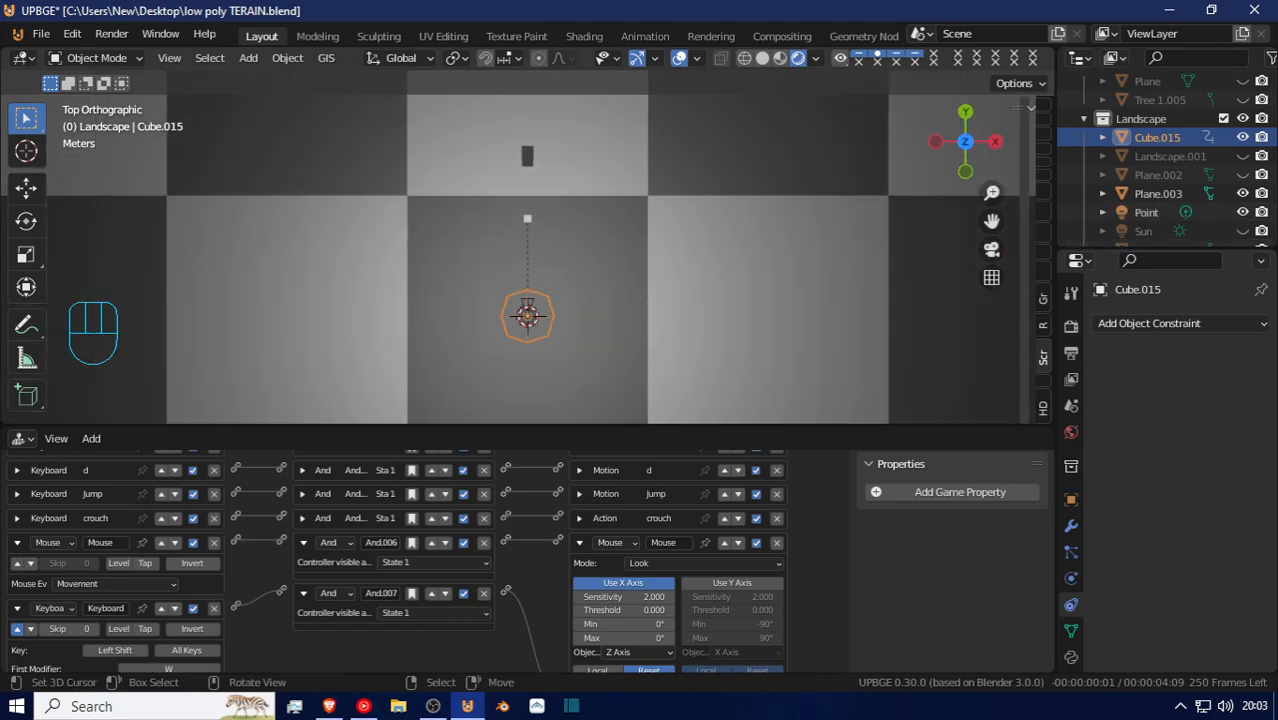
pyautogui.press('p')
pyautogui.press('s')
pyautogui.press('a')
pyautogui.press('w')
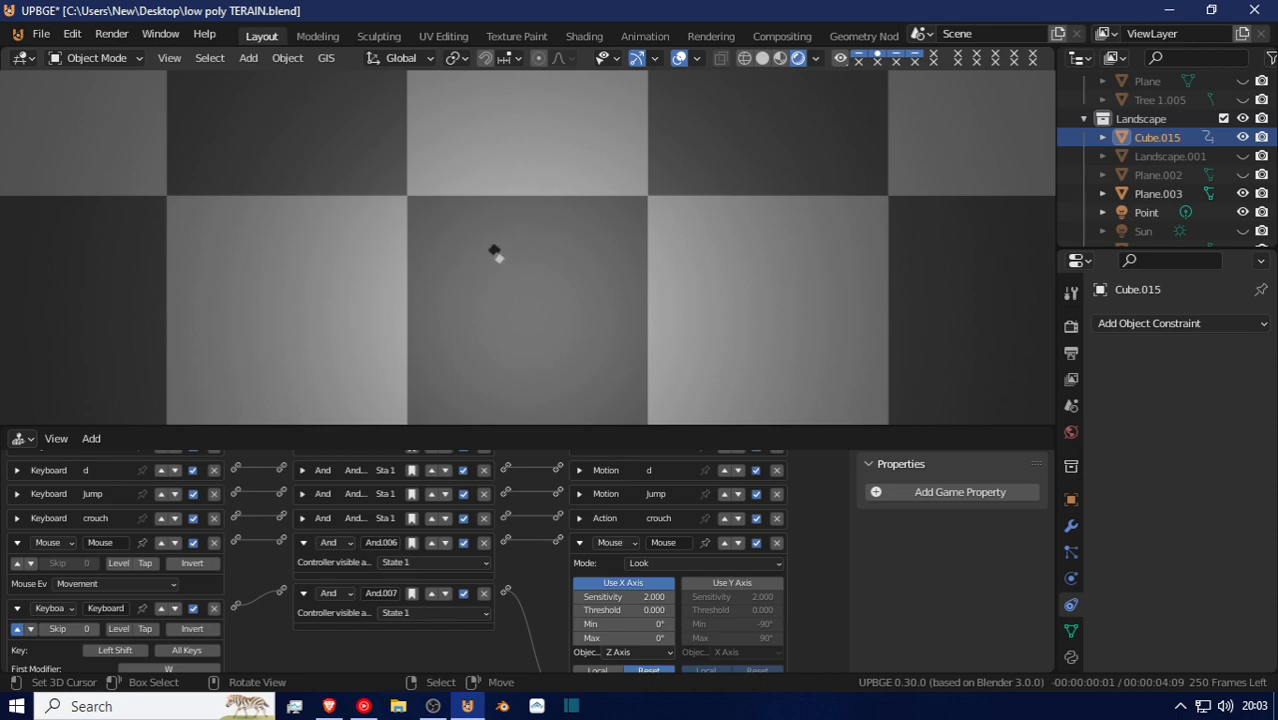
pyautogui.press('a')
pyautogui.press('w')
pyautogui.press('w')
pyautogui.press('w')
pyautogui.press('w')
pyautogui.press('Escape')
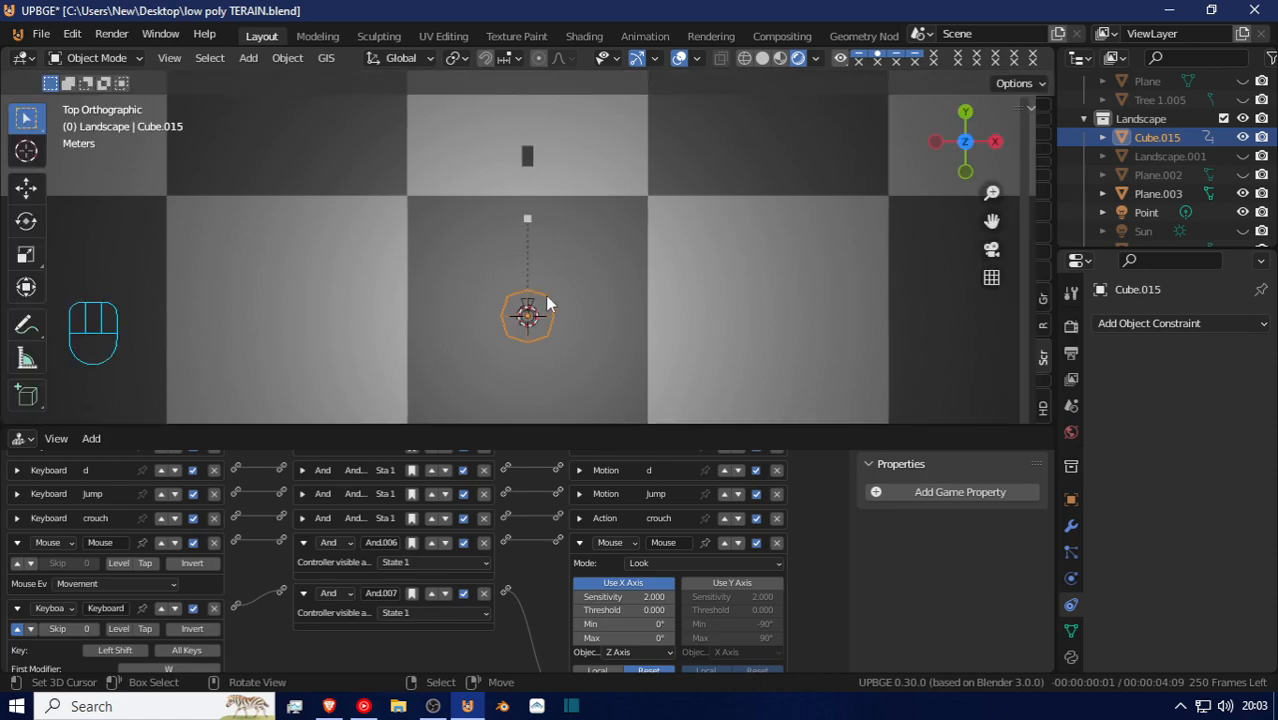
# Change the capsule's viewport display from wireframe to Solid
pyautogui.click(1070, 499)
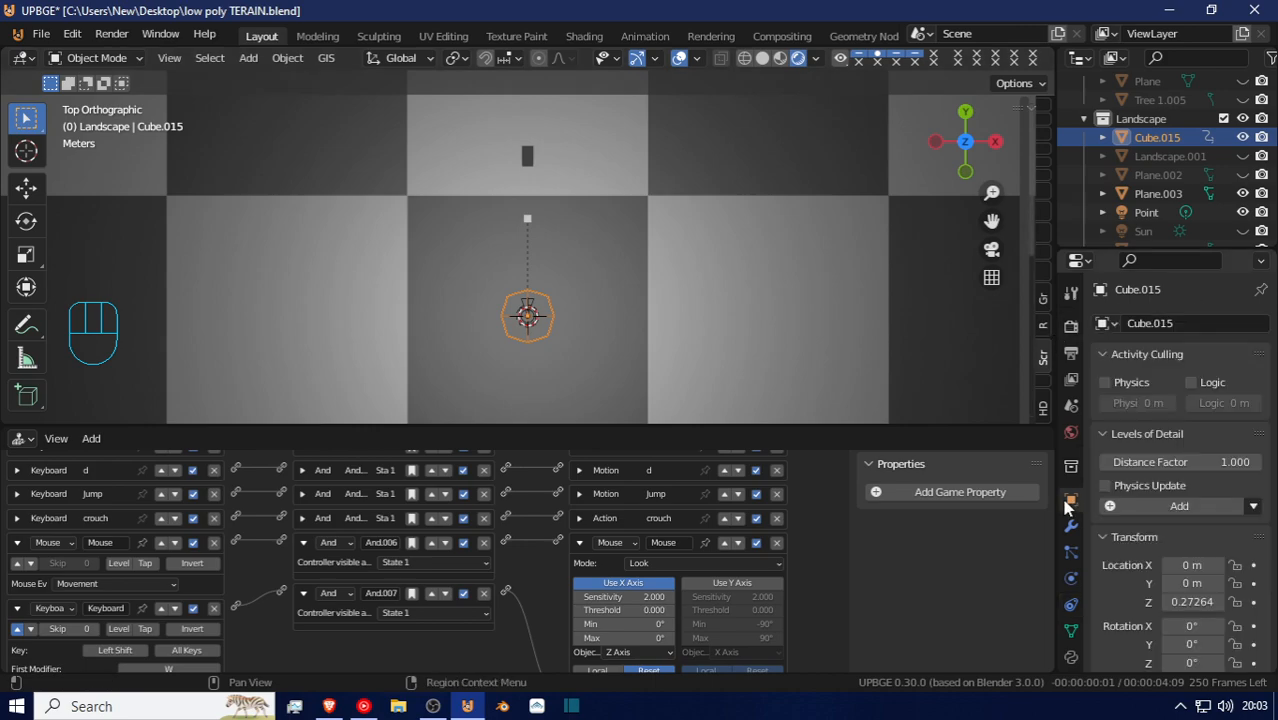
pyautogui.scroll(-6, 1166, 526)
pyautogui.scroll(-12, 1170, 531)
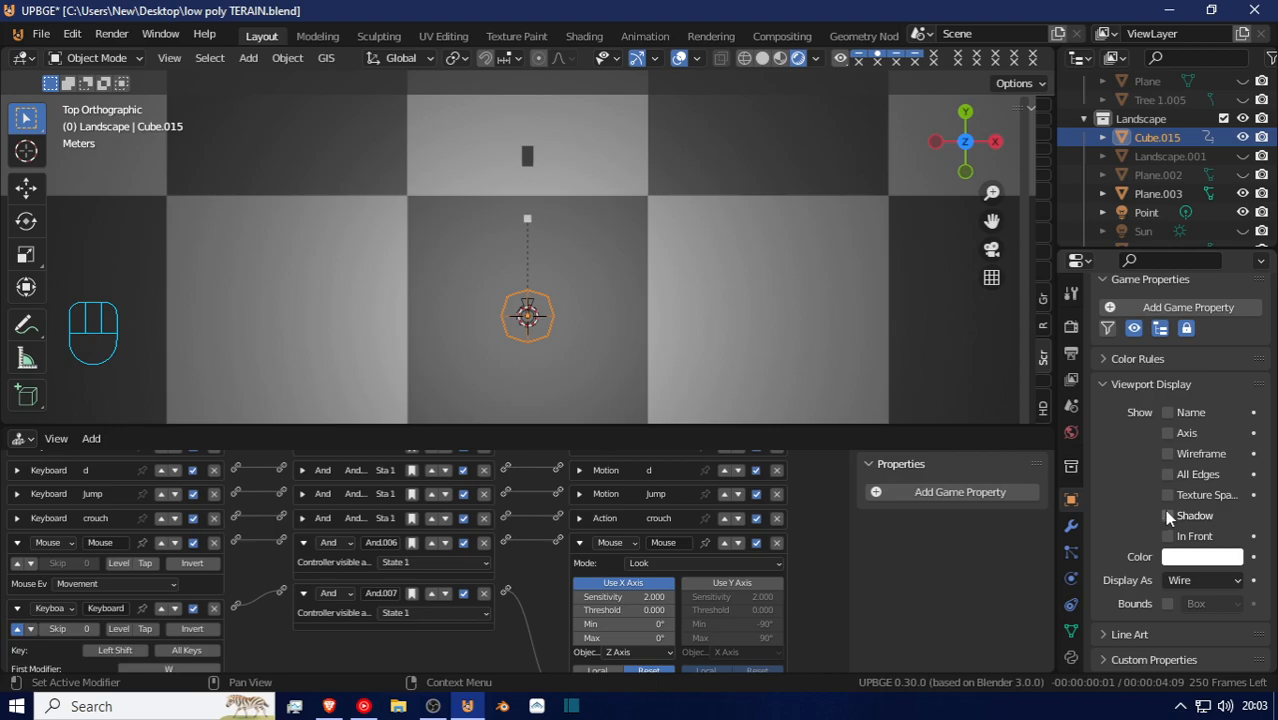
pyautogui.click(1184, 585)
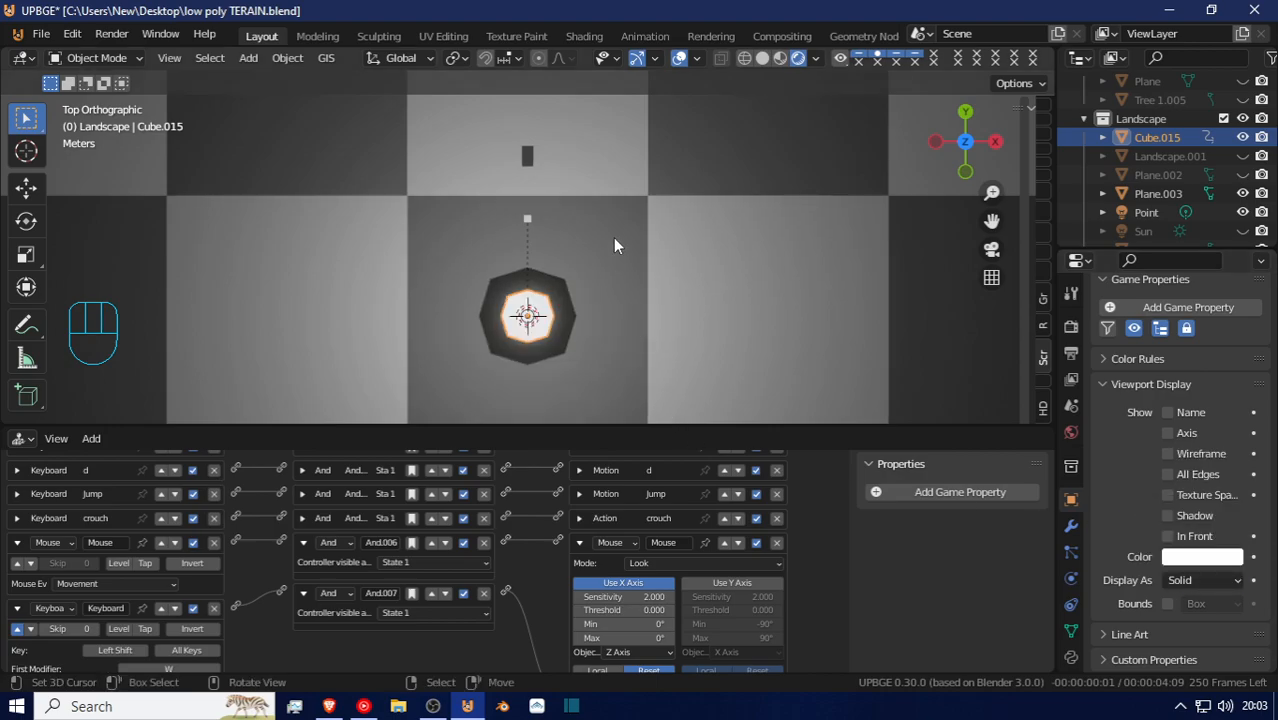
# Run the game from the top view and test walking the solid capsule forward with W while turning, and stop it
pyautogui.press('p')
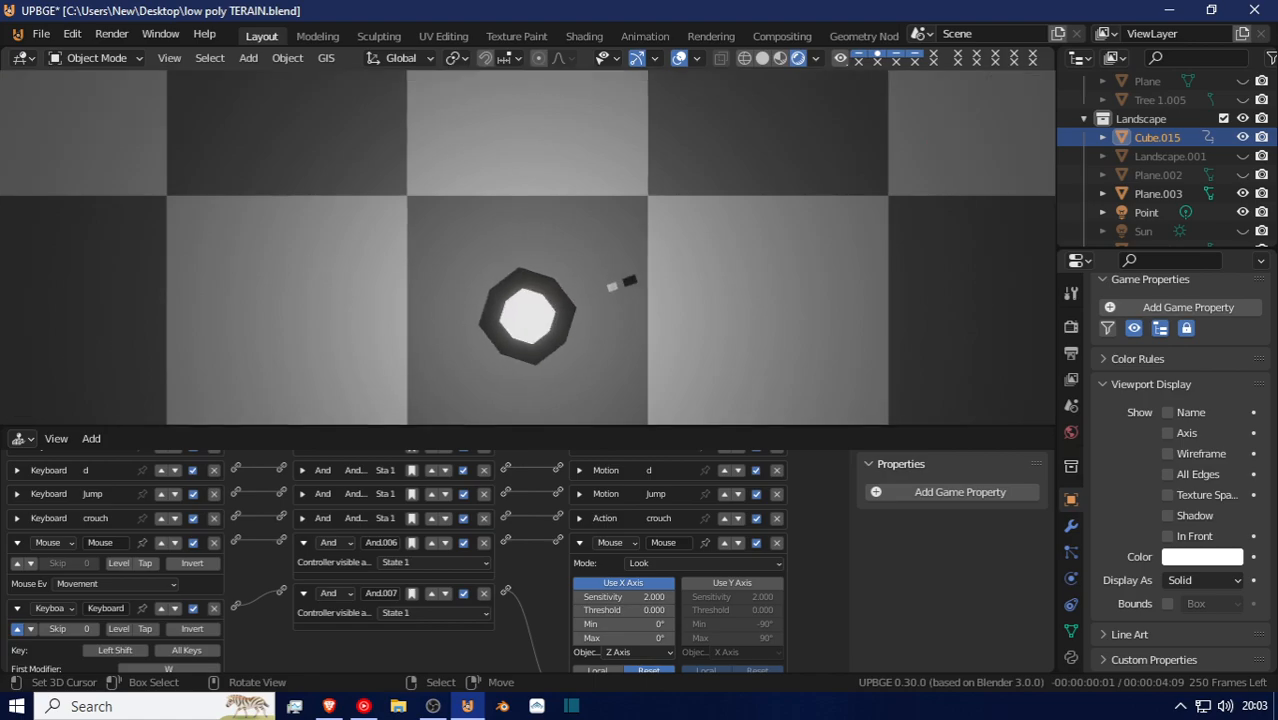
pyautogui.press('w')
pyautogui.press('w')
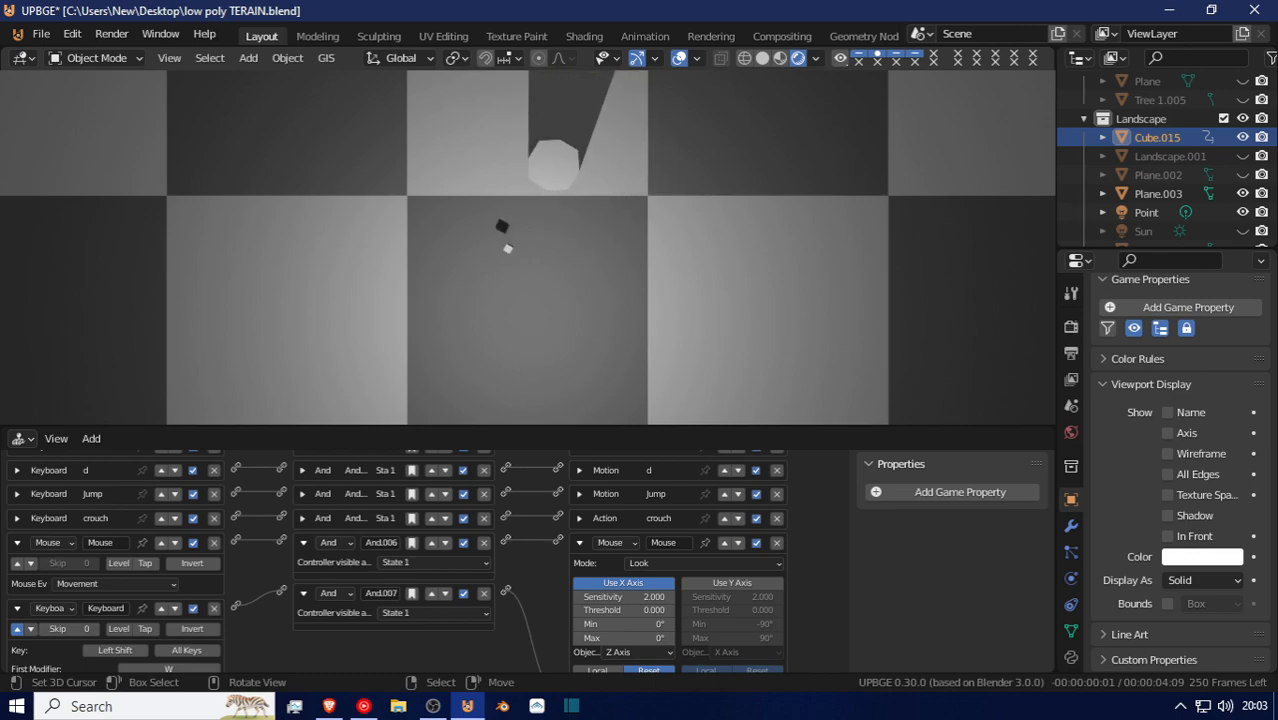
pyautogui.press('w')
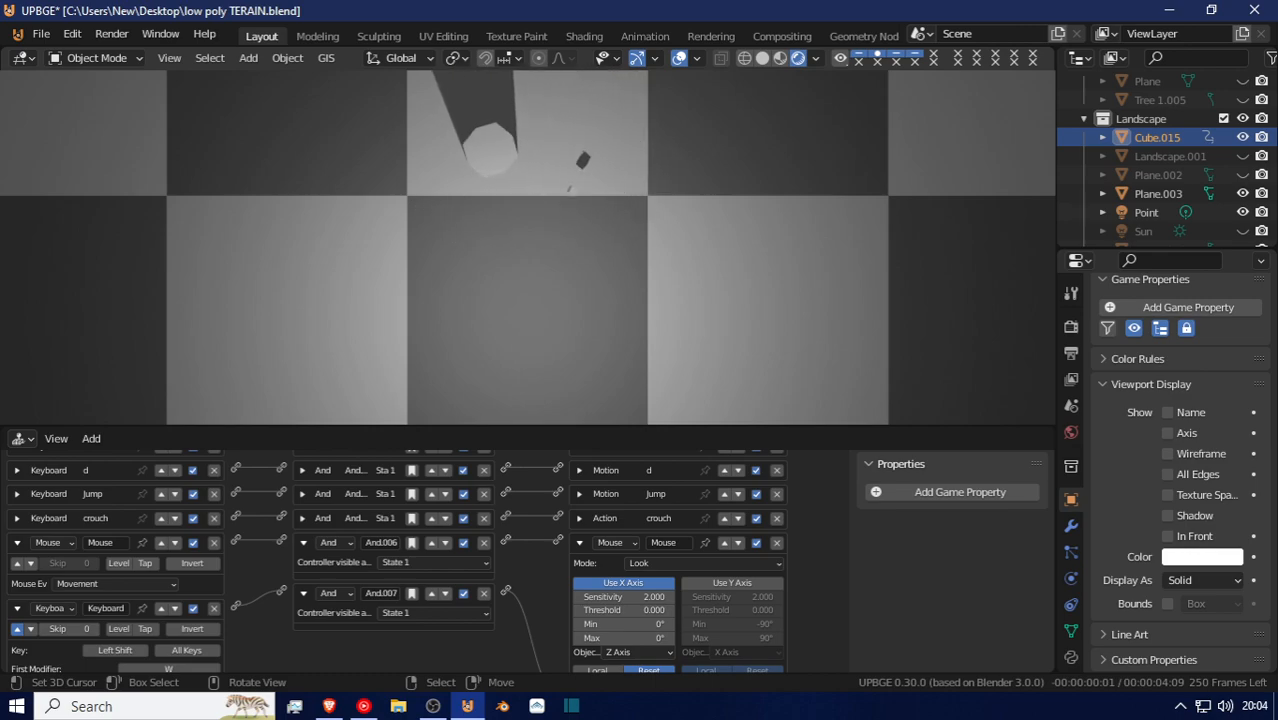
pyautogui.press('w')
pyautogui.press('w')
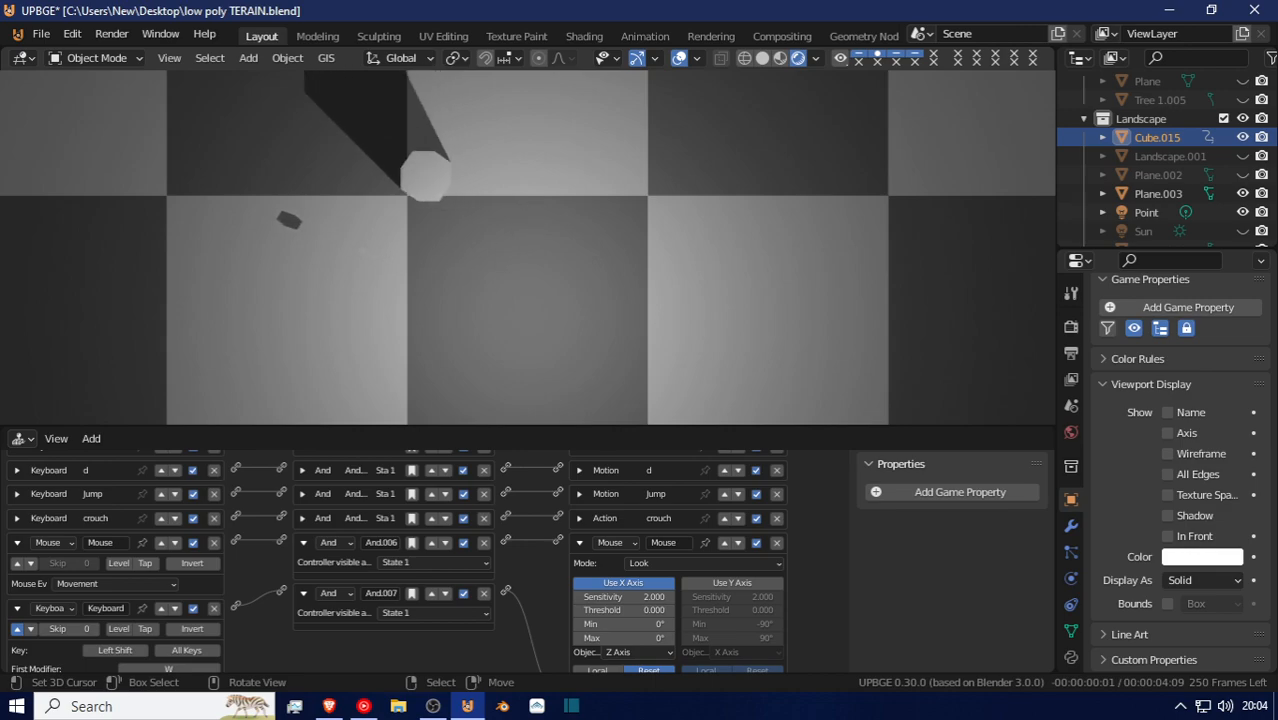
pyautogui.press('w')
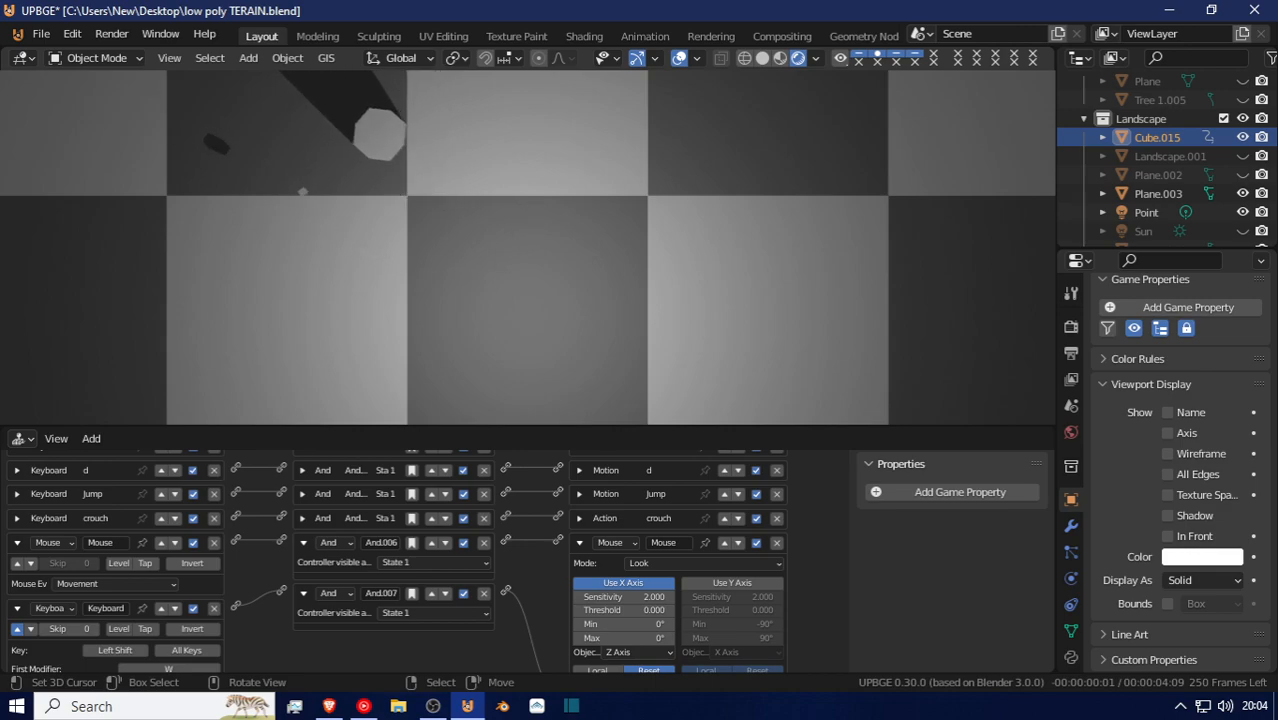
pyautogui.press('w')
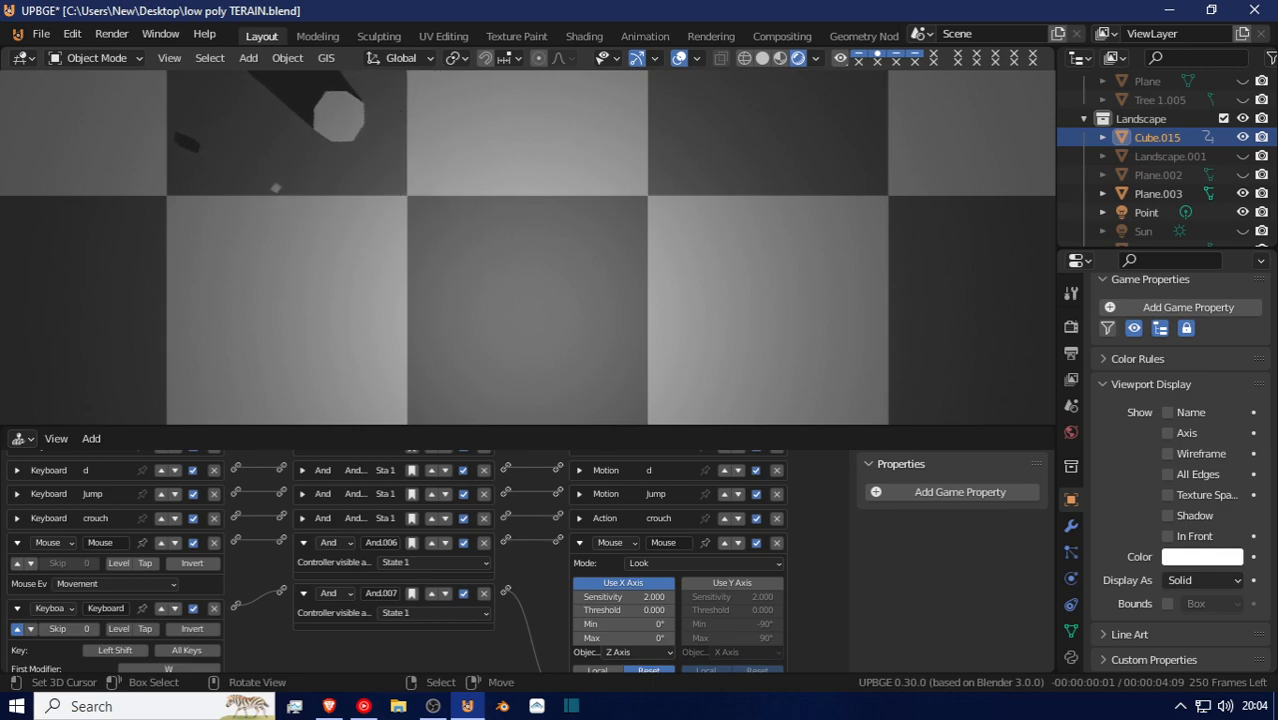
pyautogui.press('Escape')
# Turn off local location on the capsule's w Motion actuator and test walking with W in the game
pyautogui.scroll(5, 588, 500)
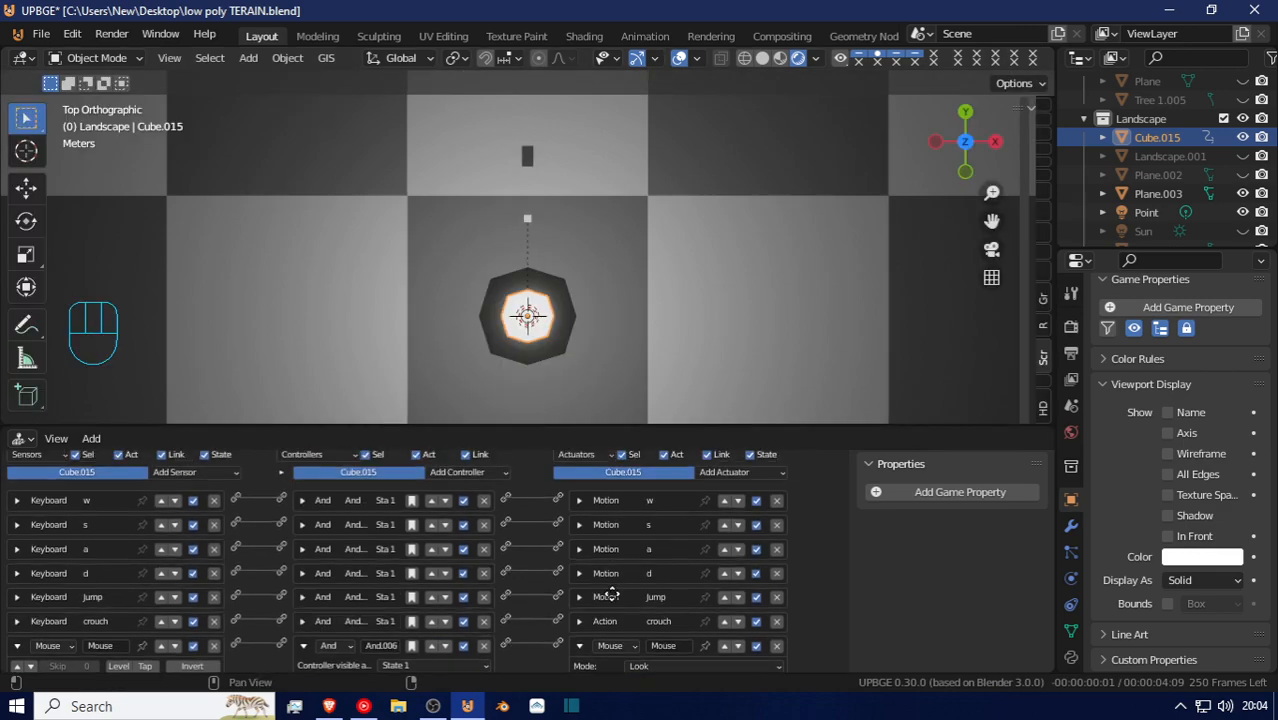
pyautogui.click(580, 509)
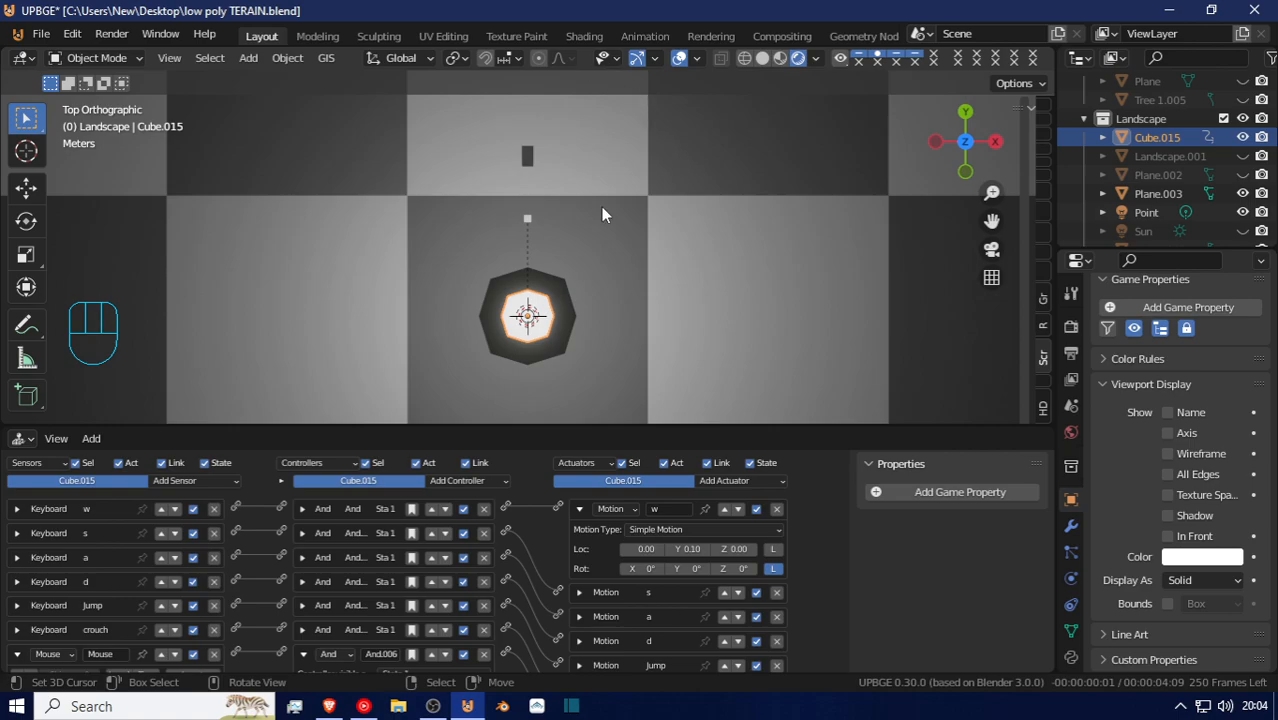
pyautogui.press('p')
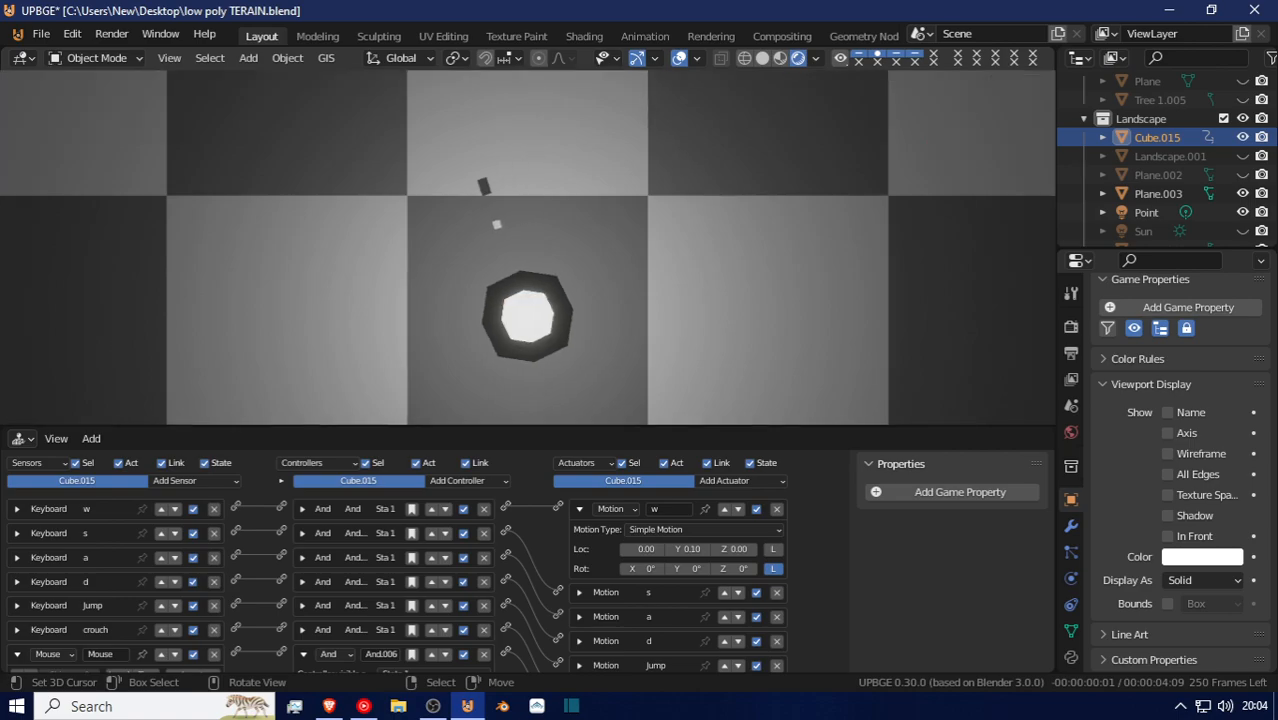
pyautogui.press('w')
pyautogui.press('w')
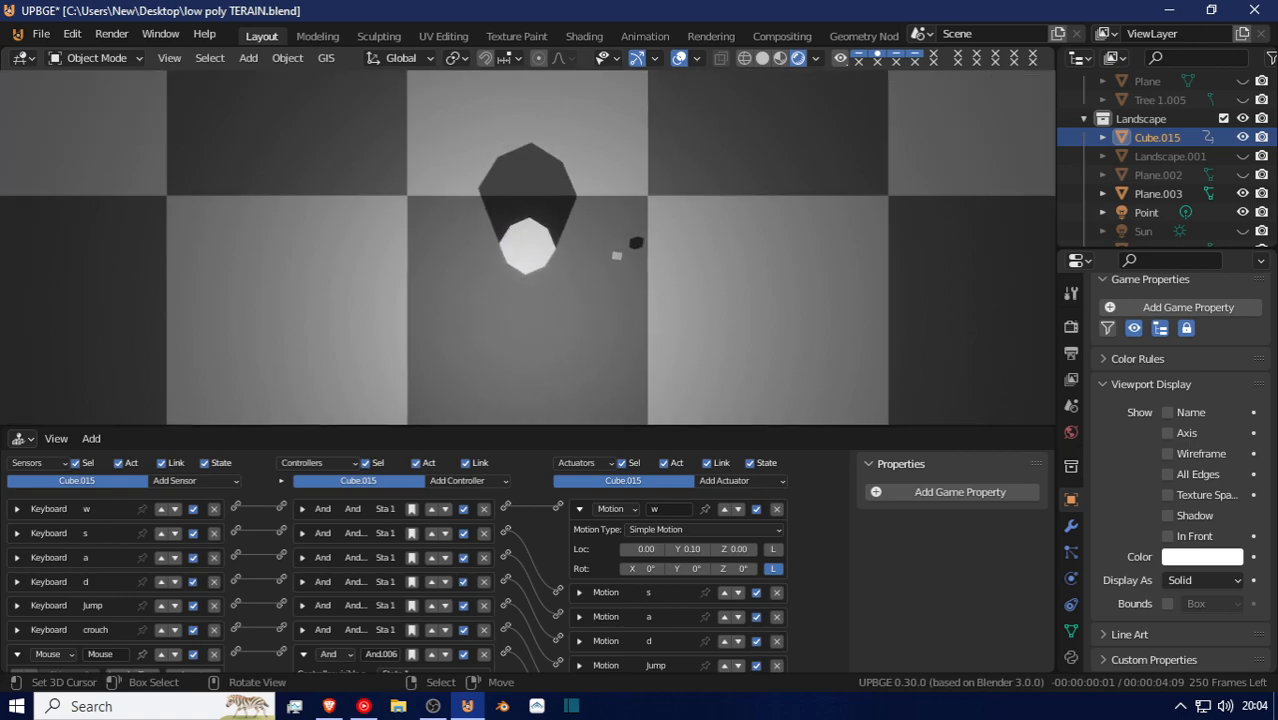
pyautogui.press('Escape')
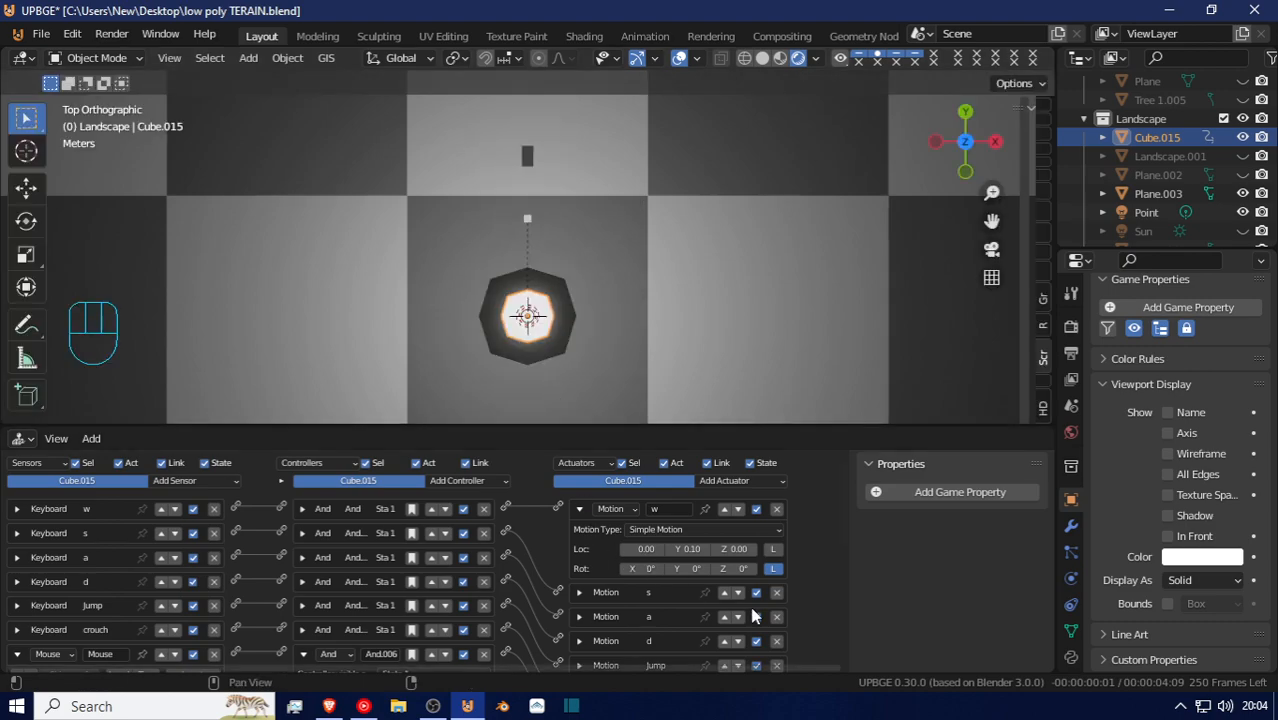
# Switch the w Motion actuator to Character Motion with local location and a Y location of 0.10
pyautogui.click(775, 550)
pyautogui.click(694, 527)
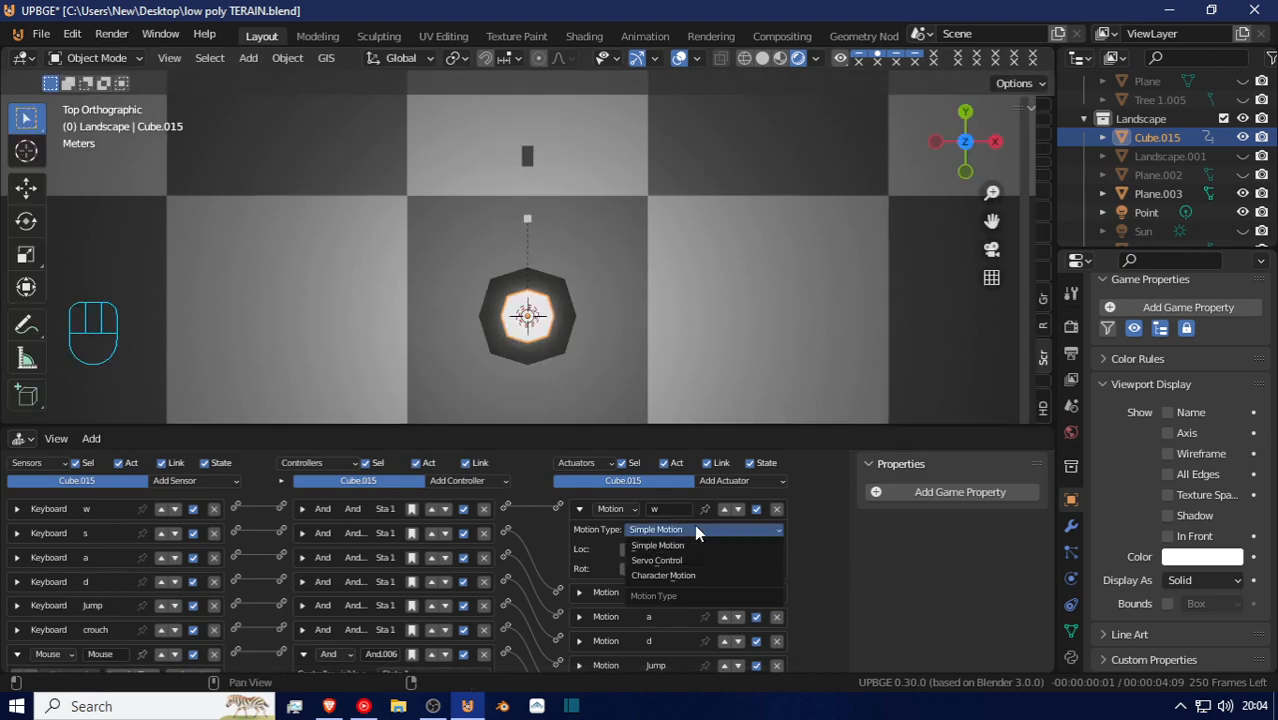
pyautogui.click(715, 574)
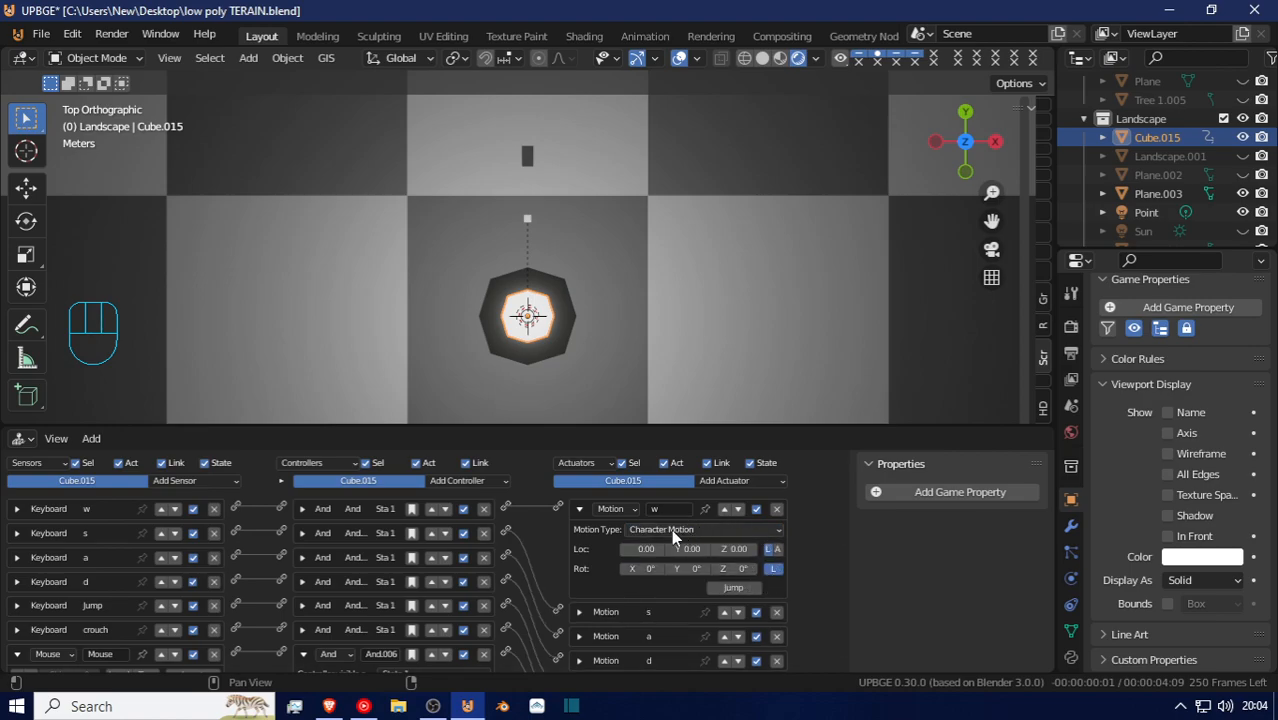
pyautogui.press('p')
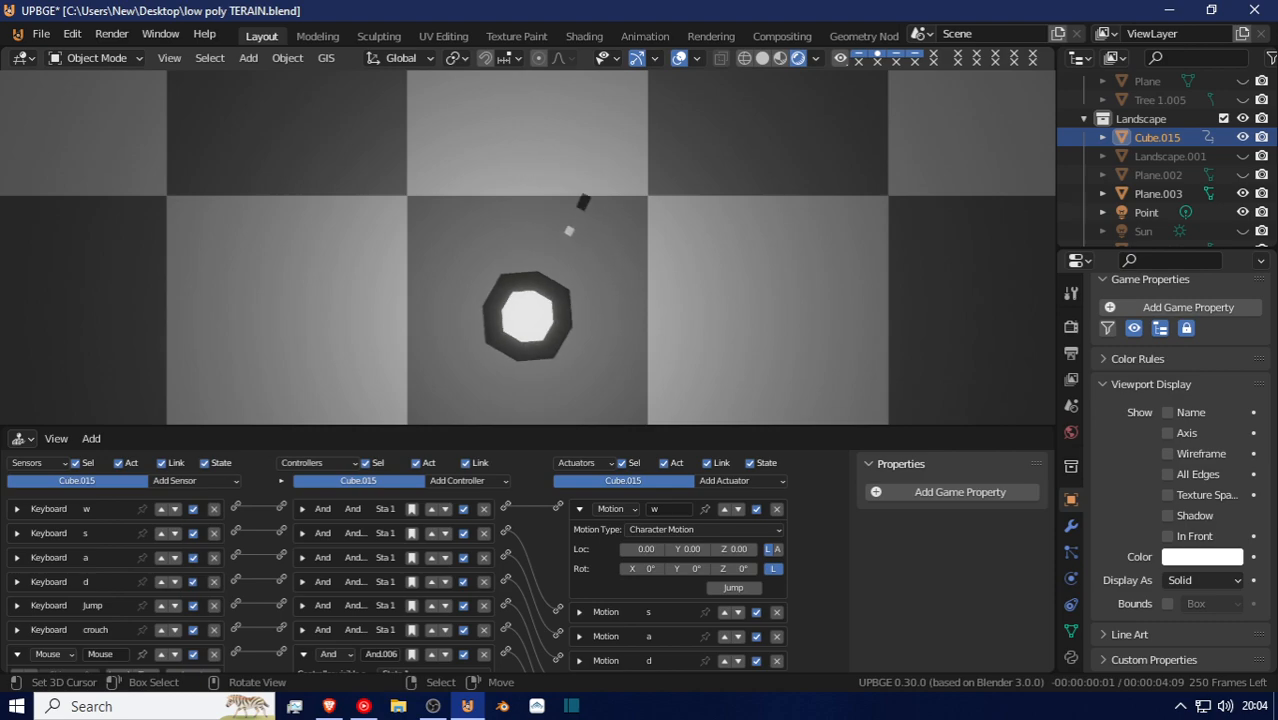
pyautogui.press('Escape')
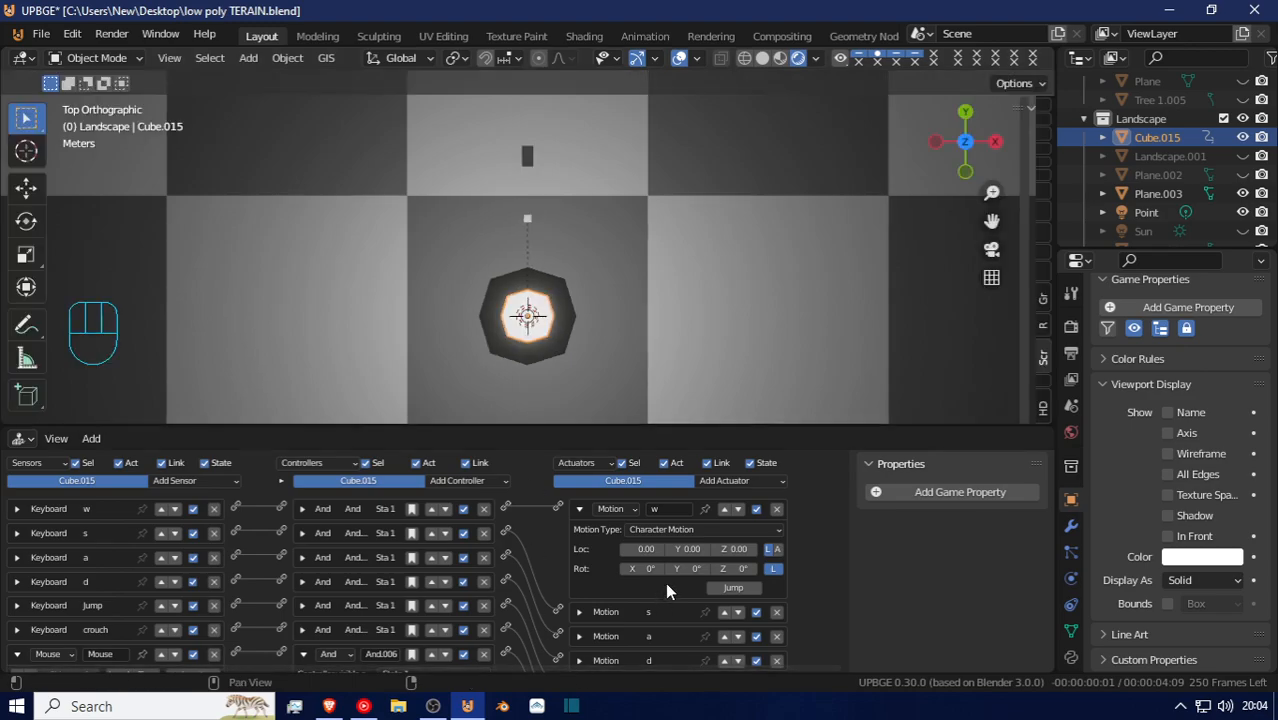
pyautogui.click(707, 550)
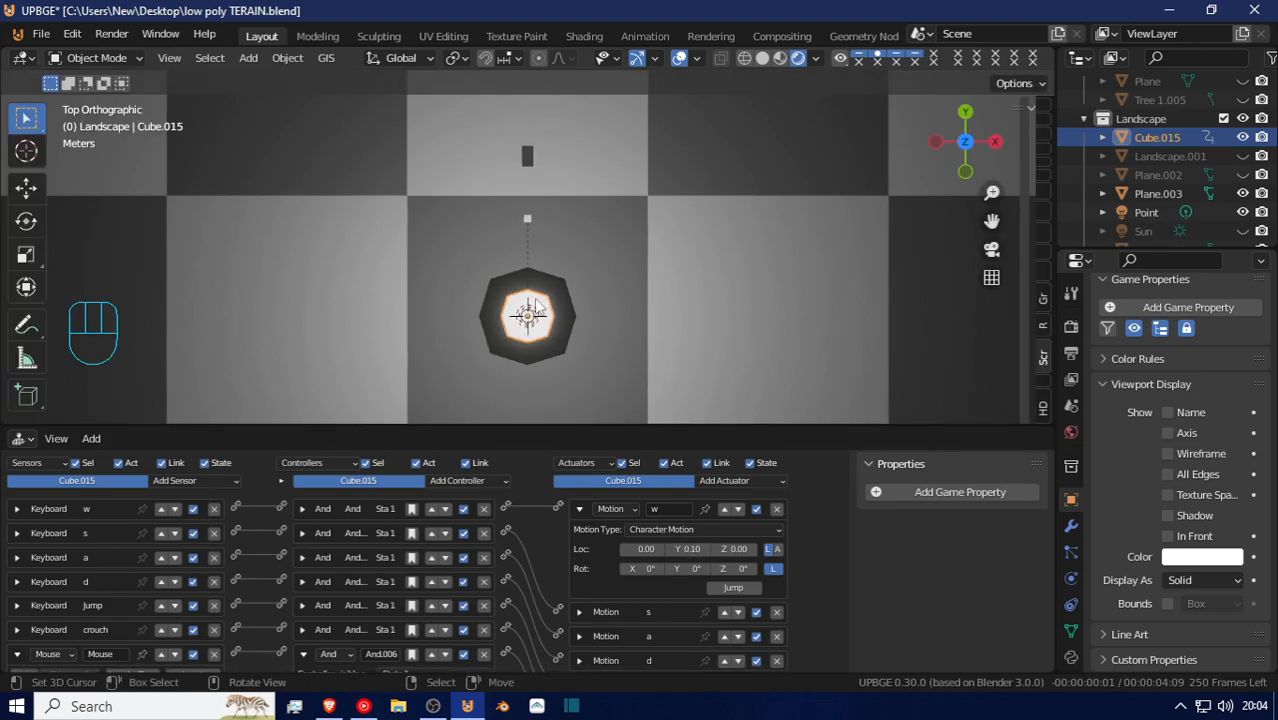
# Run the game from the top view and test walking the capsule with W while turning under Character Motion, and stop it
pyautogui.press('p')
pyautogui.press('w')
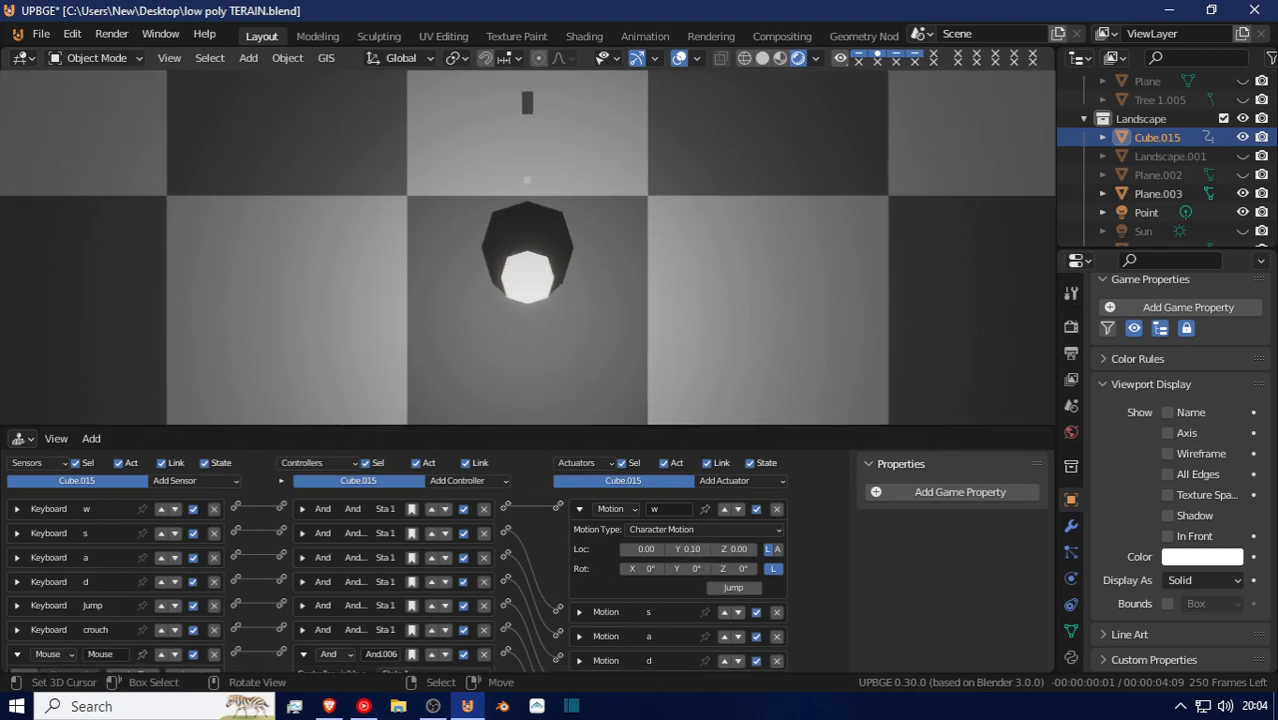
pyautogui.press('w')
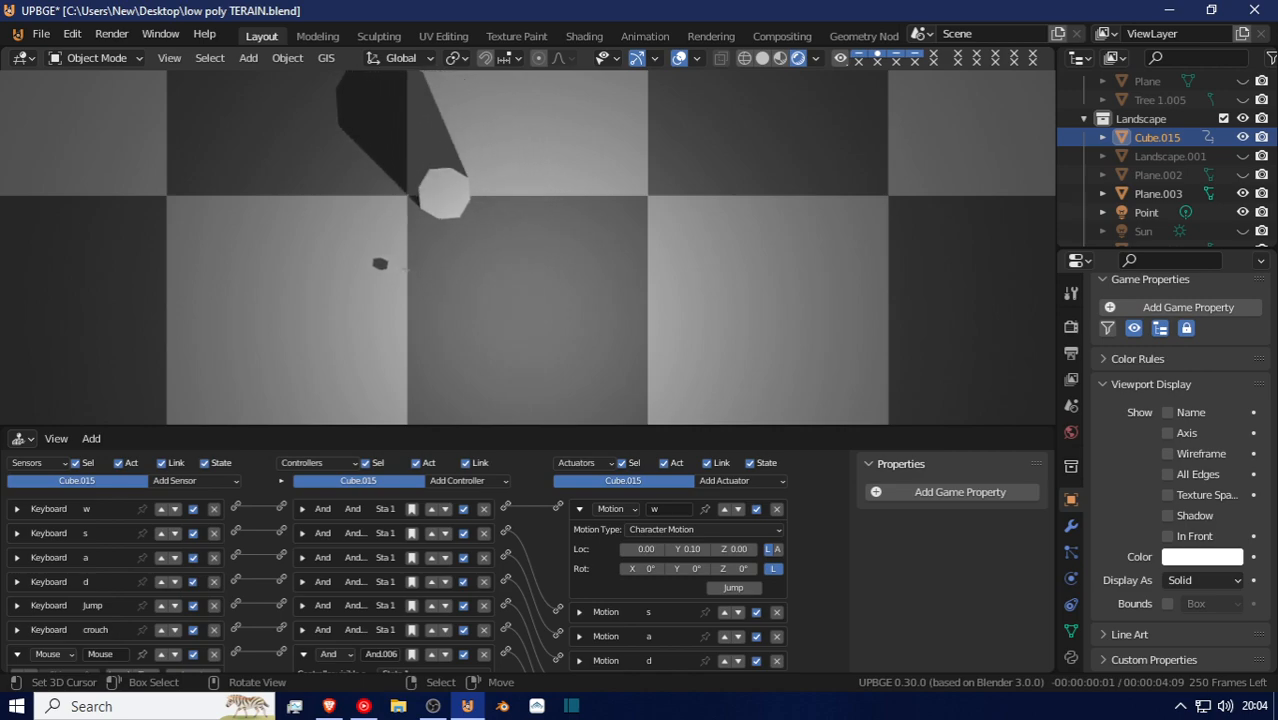
pyautogui.press('w')
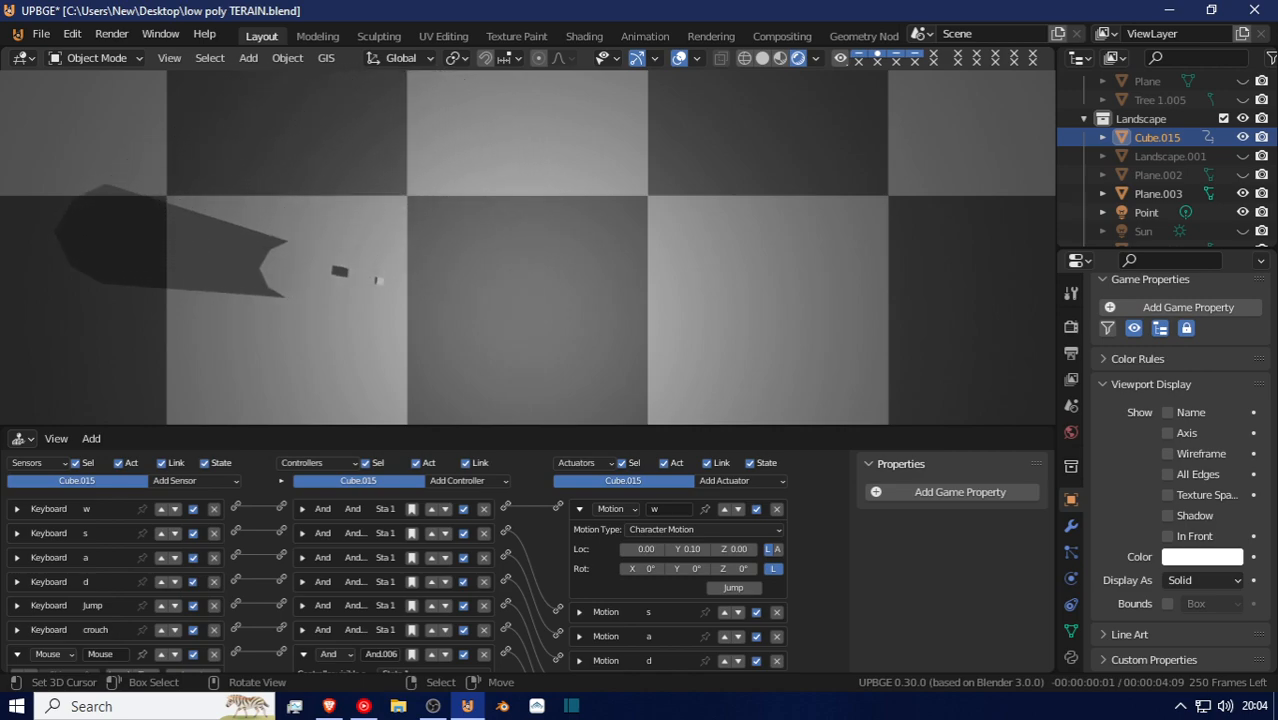
pyautogui.press('w')
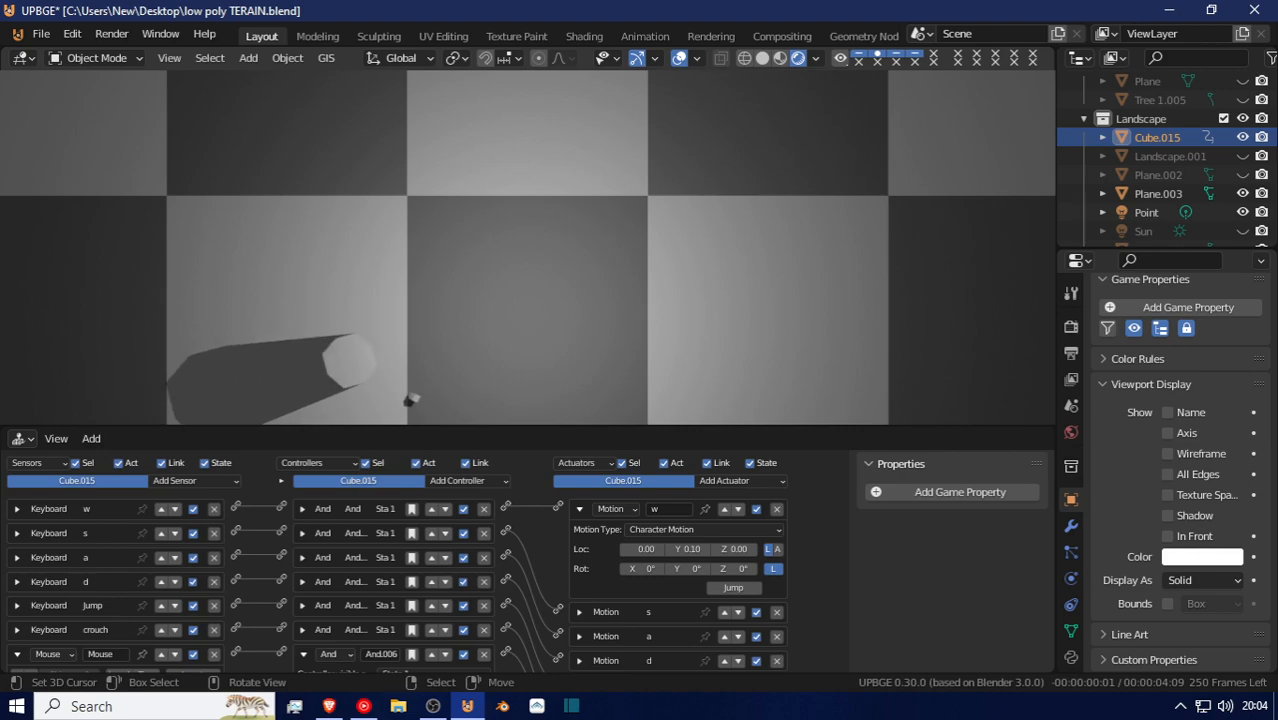
pyautogui.press('w')
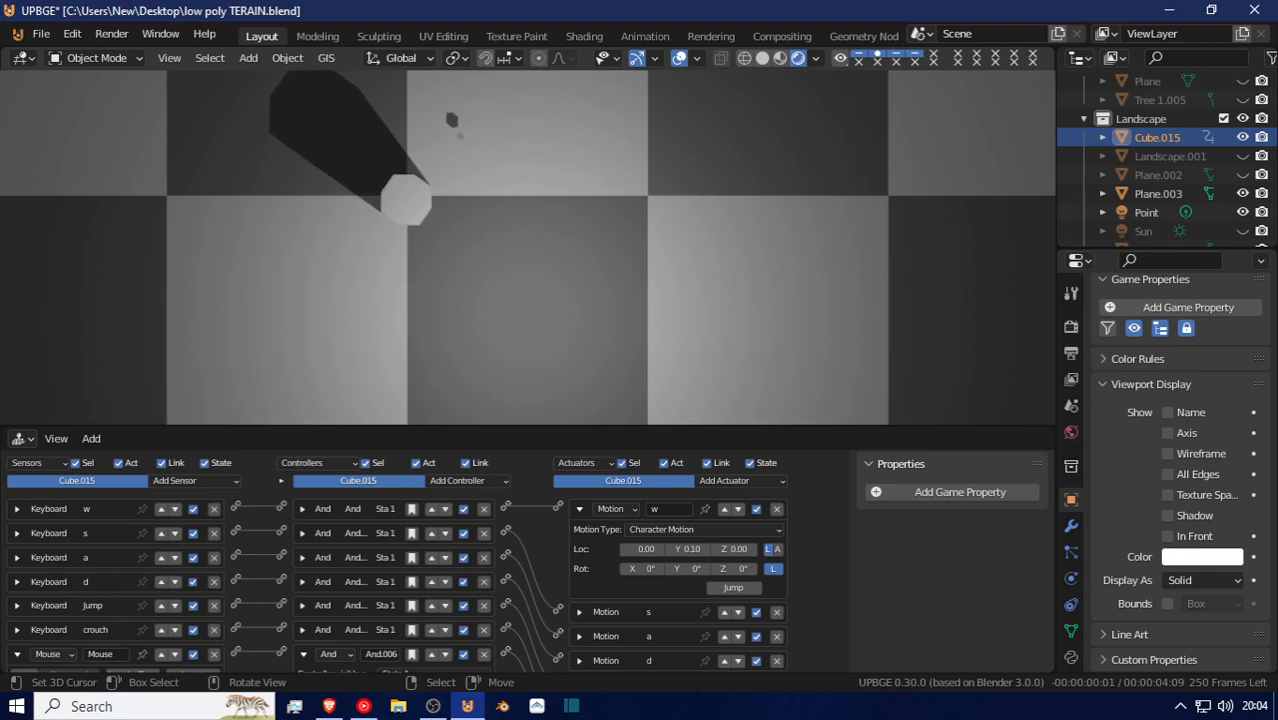
pyautogui.press('w')
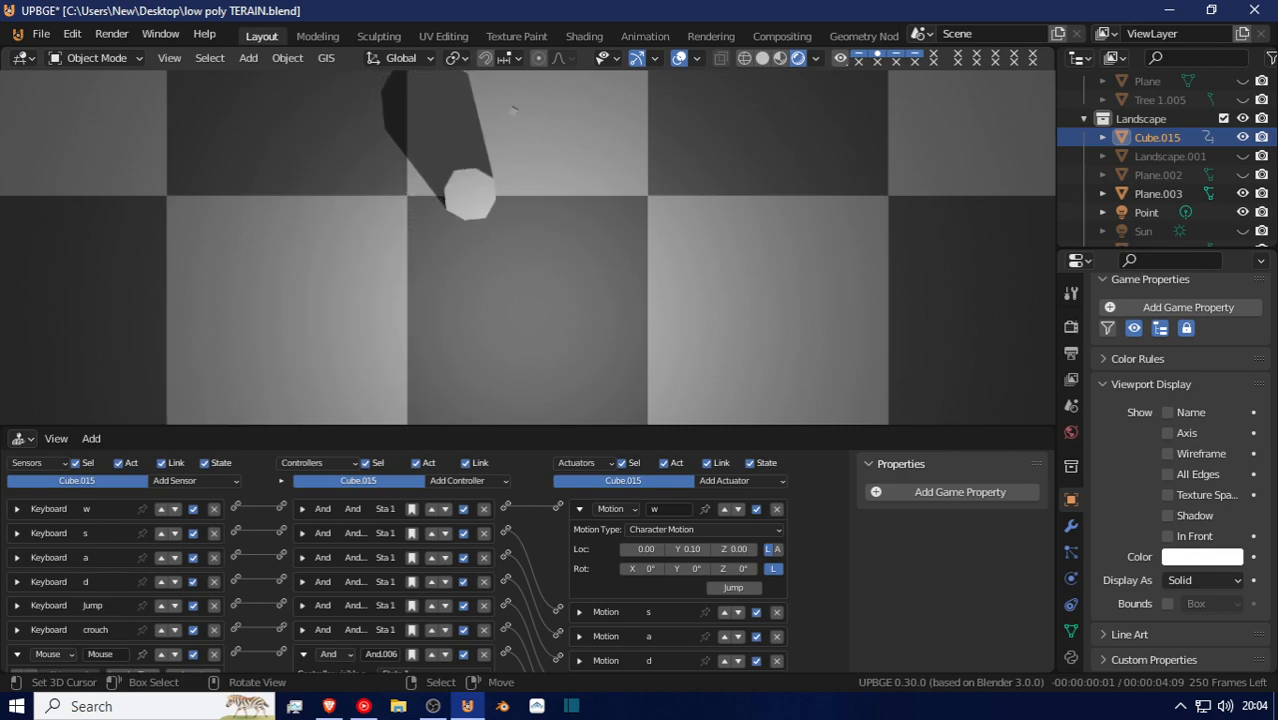
pyautogui.press('w')
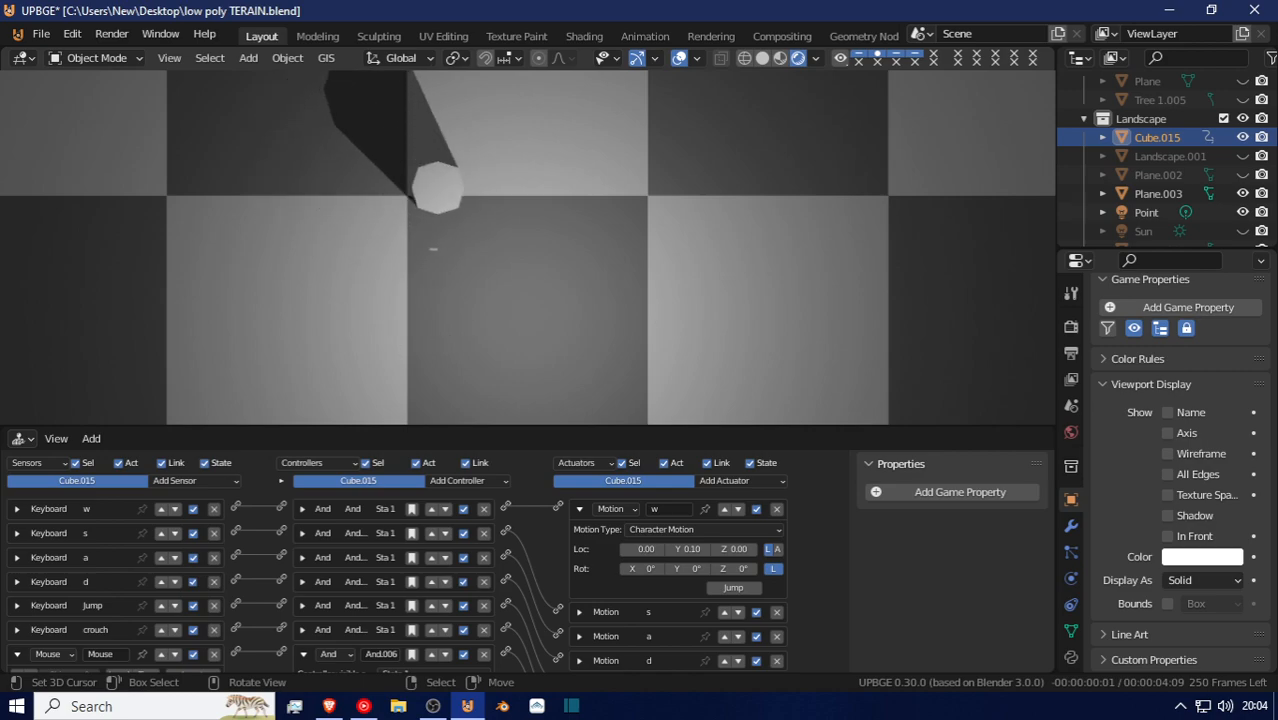
pyautogui.press('w')
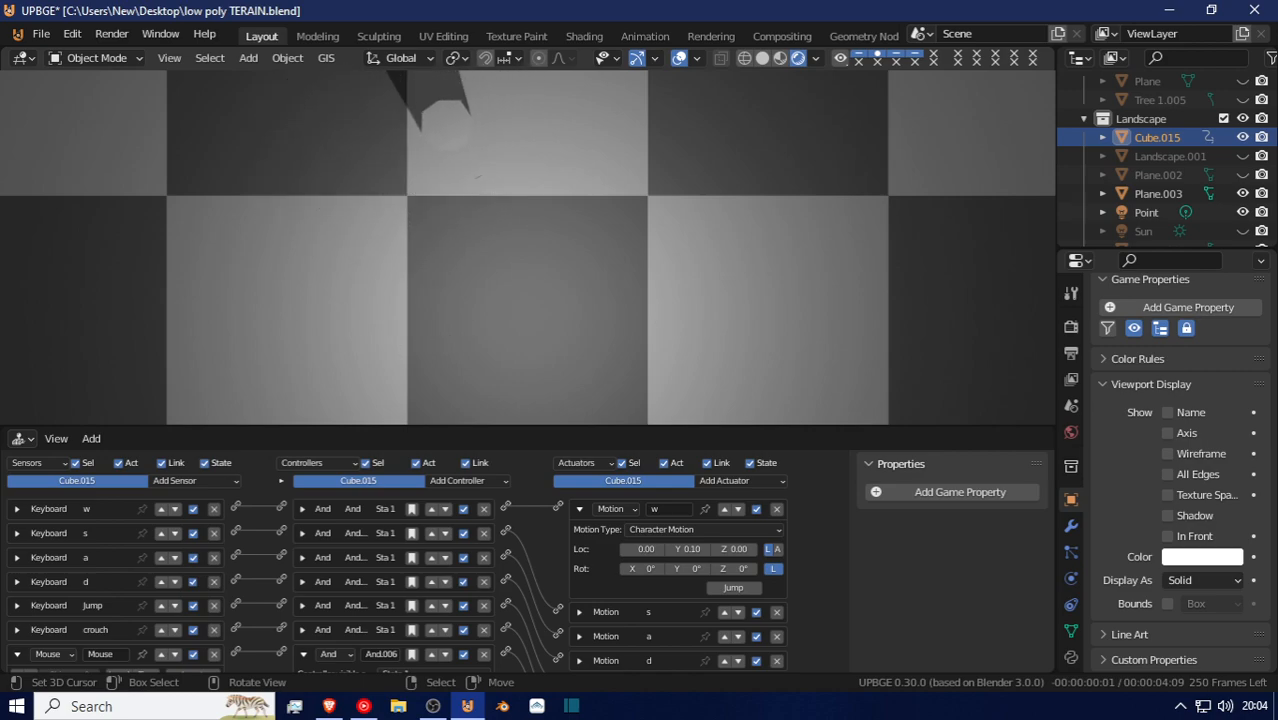
pyautogui.press('w')
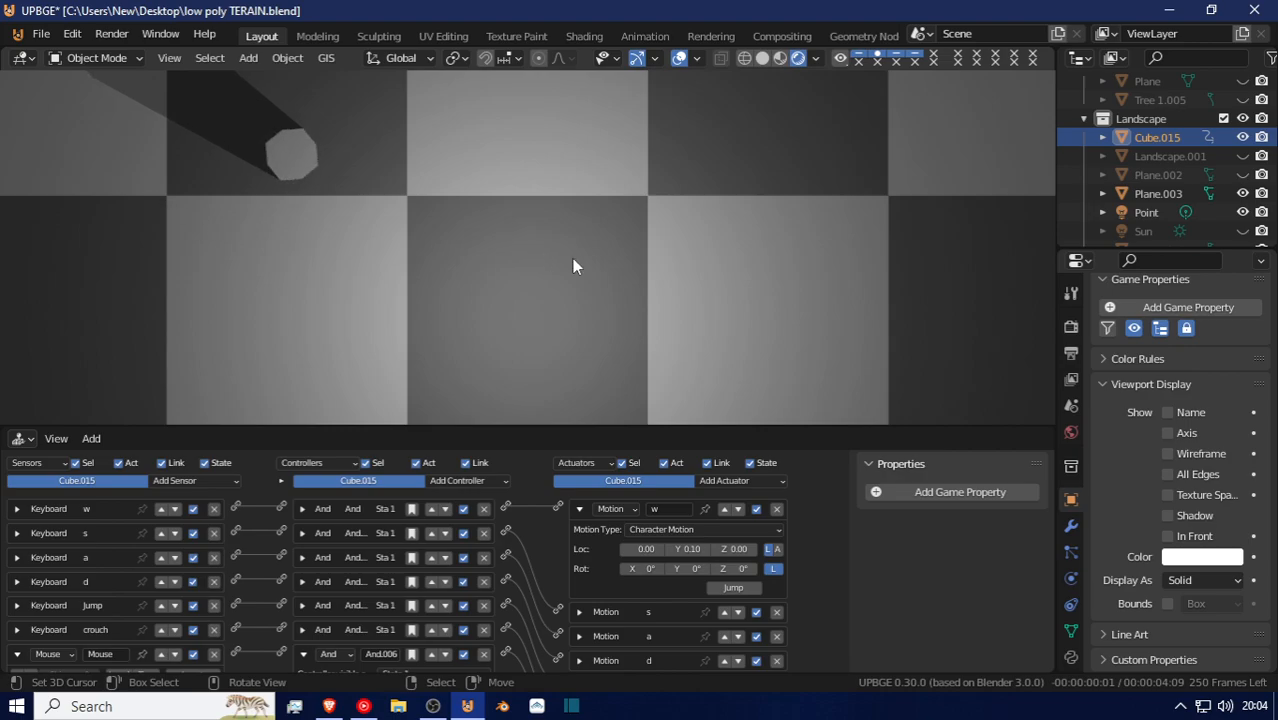
pyautogui.press('Escape')
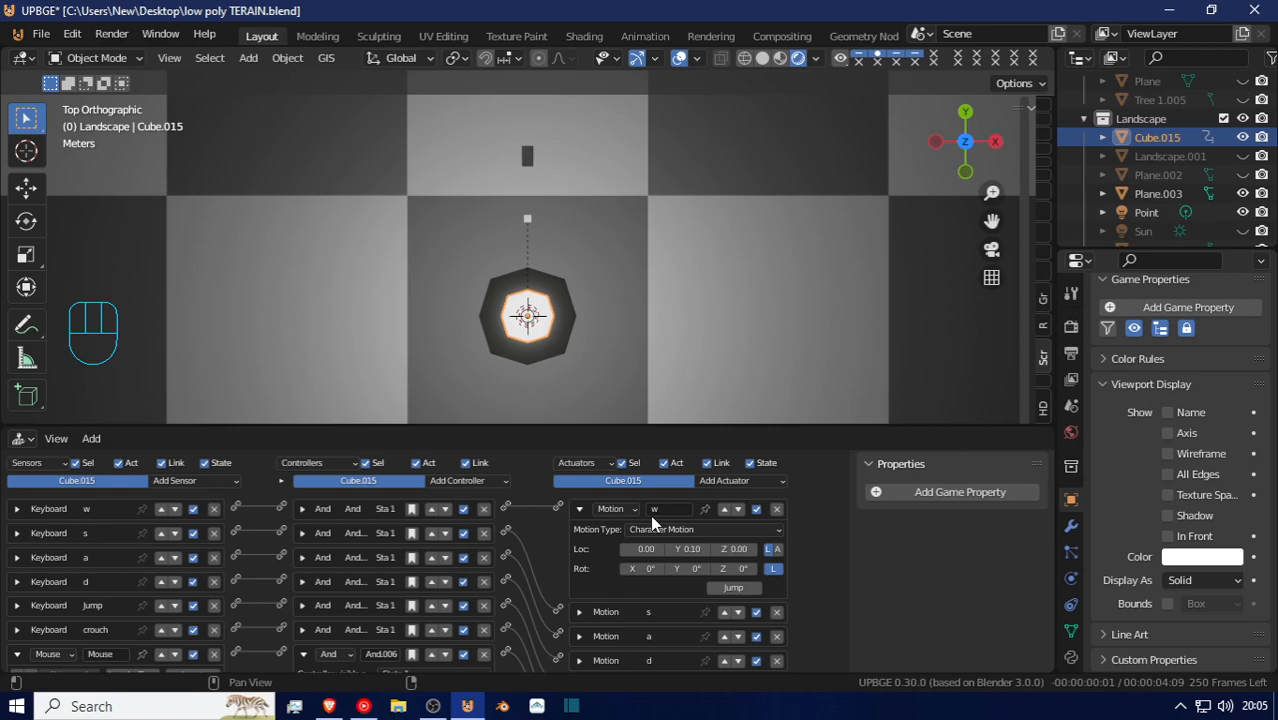
pyautogui.moveTo(590, 372); pyautogui.dragTo(441, 260, button='middle')
pyautogui.hotkey('shift', 'a')
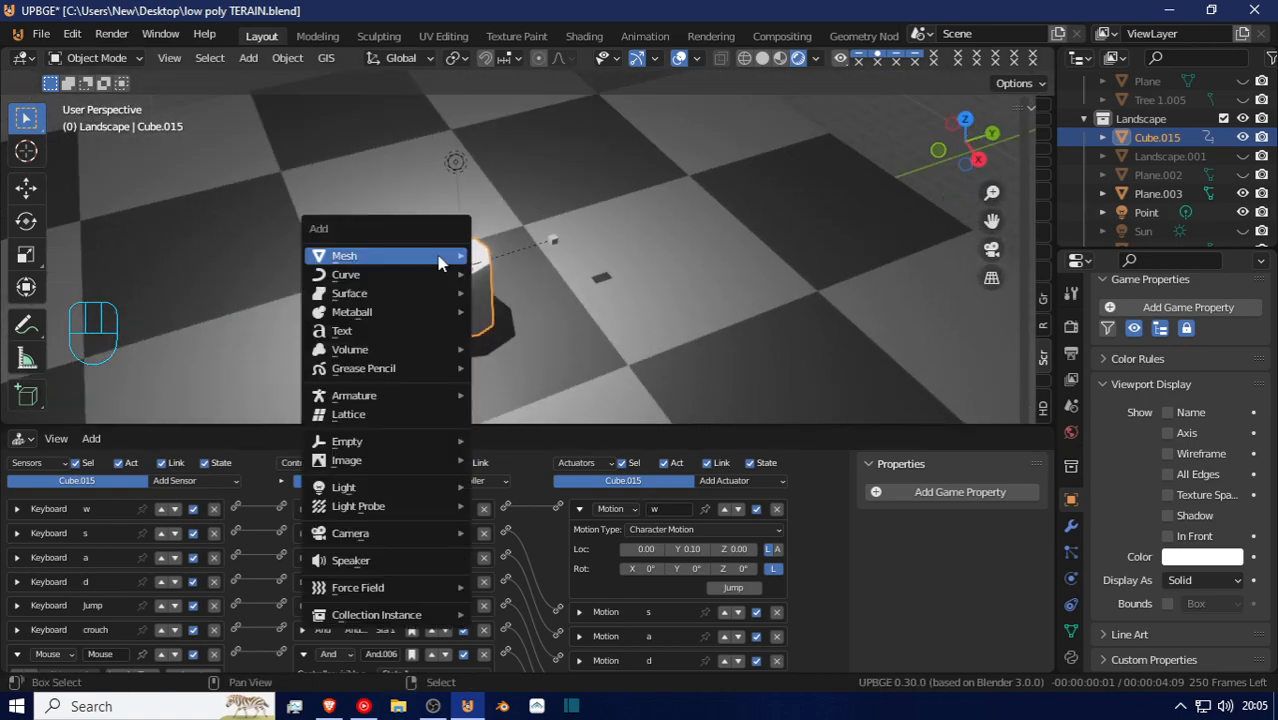
pyautogui.moveTo(430, 255)
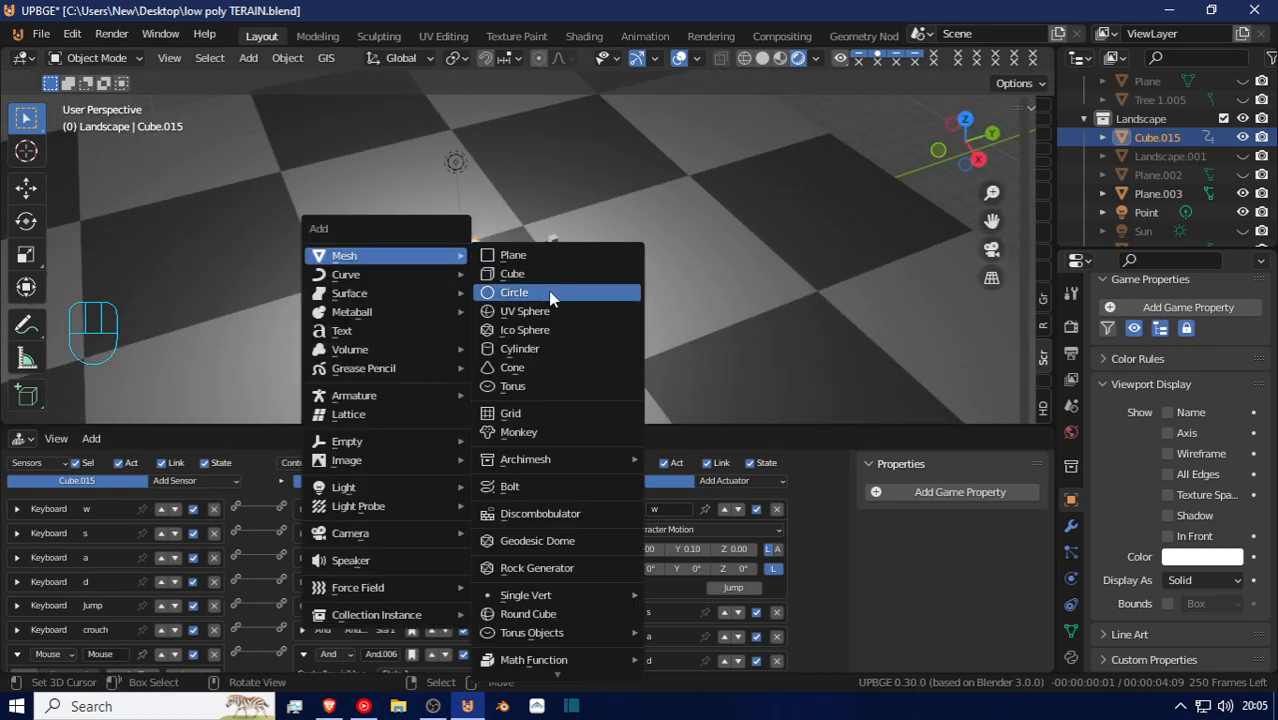
pyautogui.click(535, 312)
pyautogui.moveTo(638, 232); pyautogui.dragTo(572, 150, button='middle')
pyautogui.press('x')
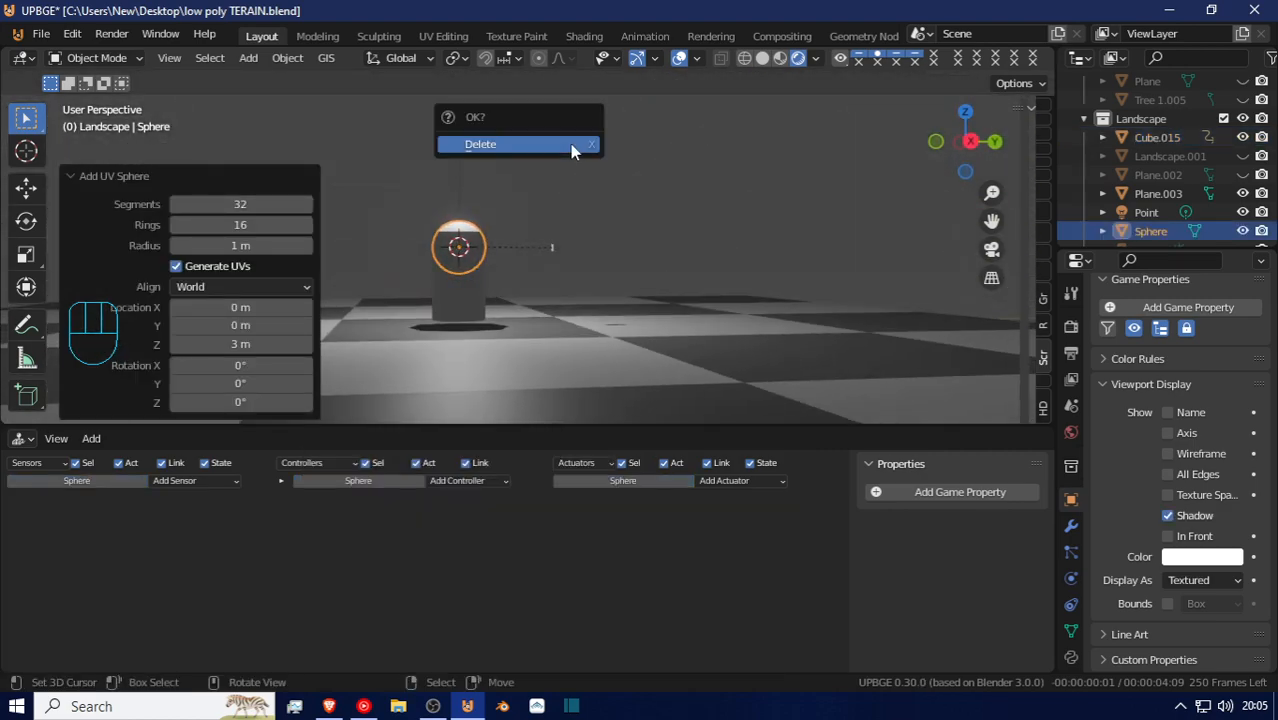
pyautogui.click(570, 144)
# Add a slightly enlarged sphere empty at the 3D cursor on the capsule and set it to display in front
pyautogui.hotkey('shift', 'a')
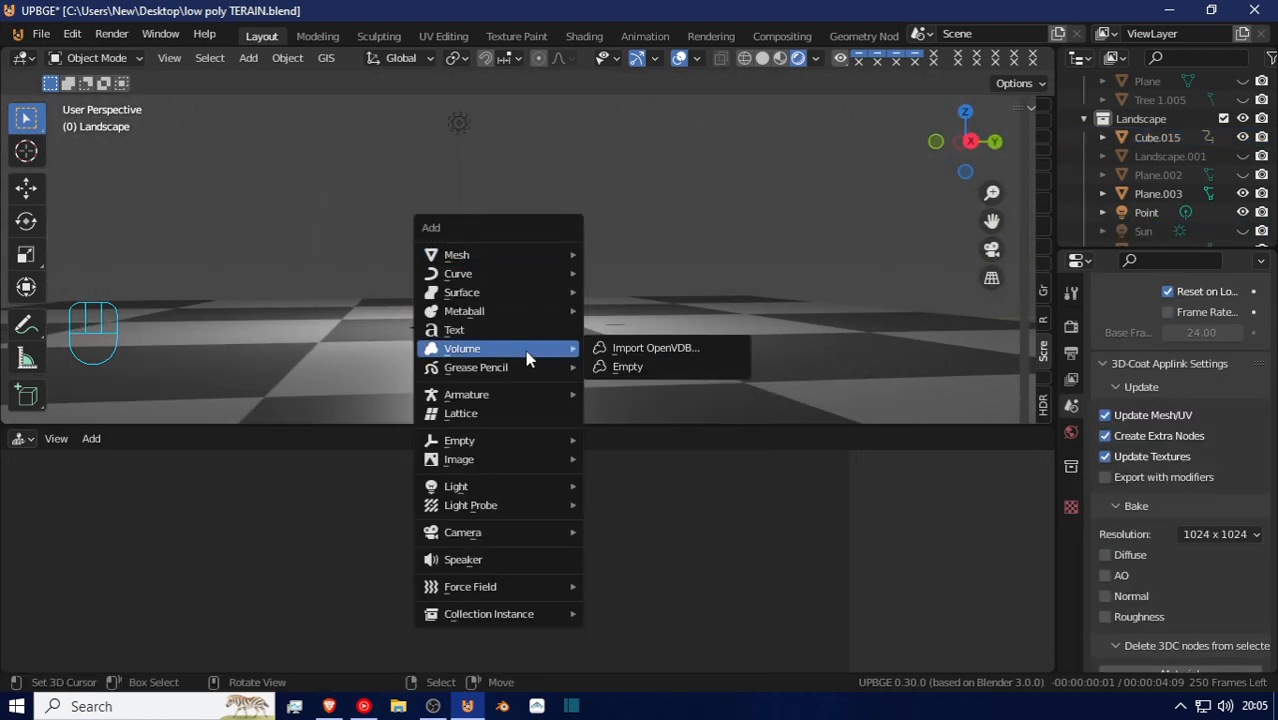
pyautogui.moveTo(530, 462)
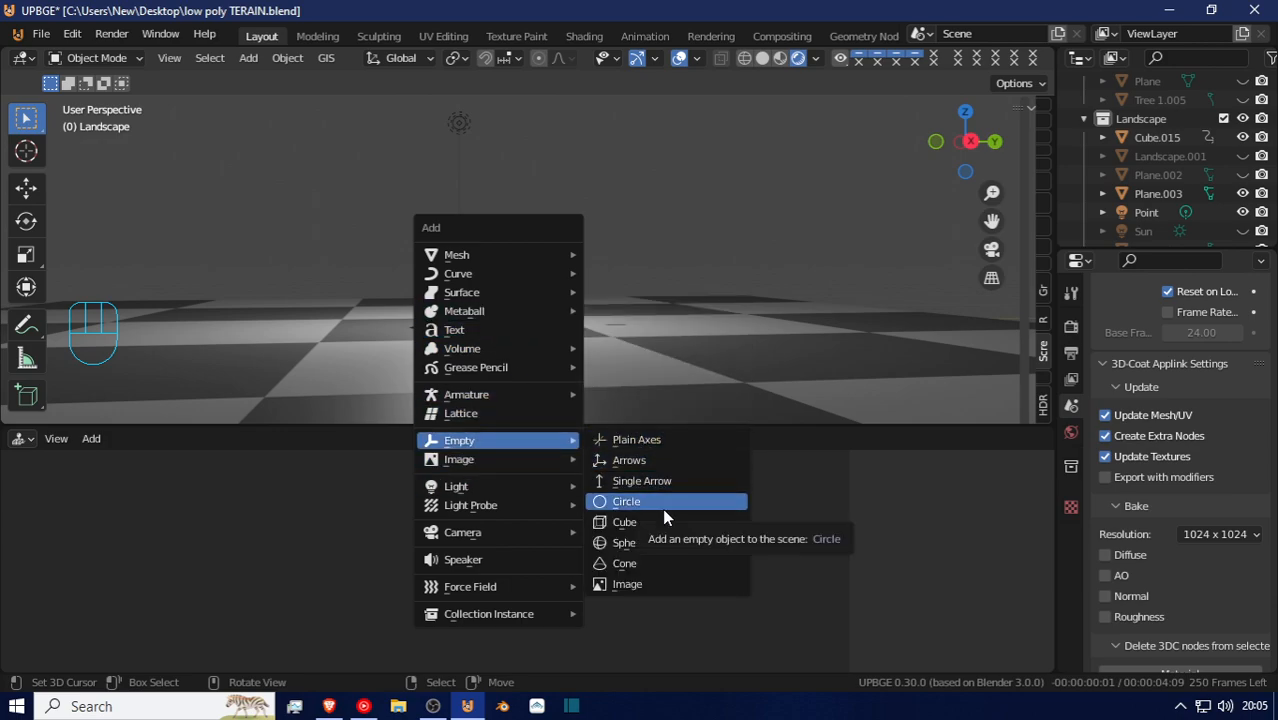
pyautogui.click(640, 543)
pyautogui.press('s')
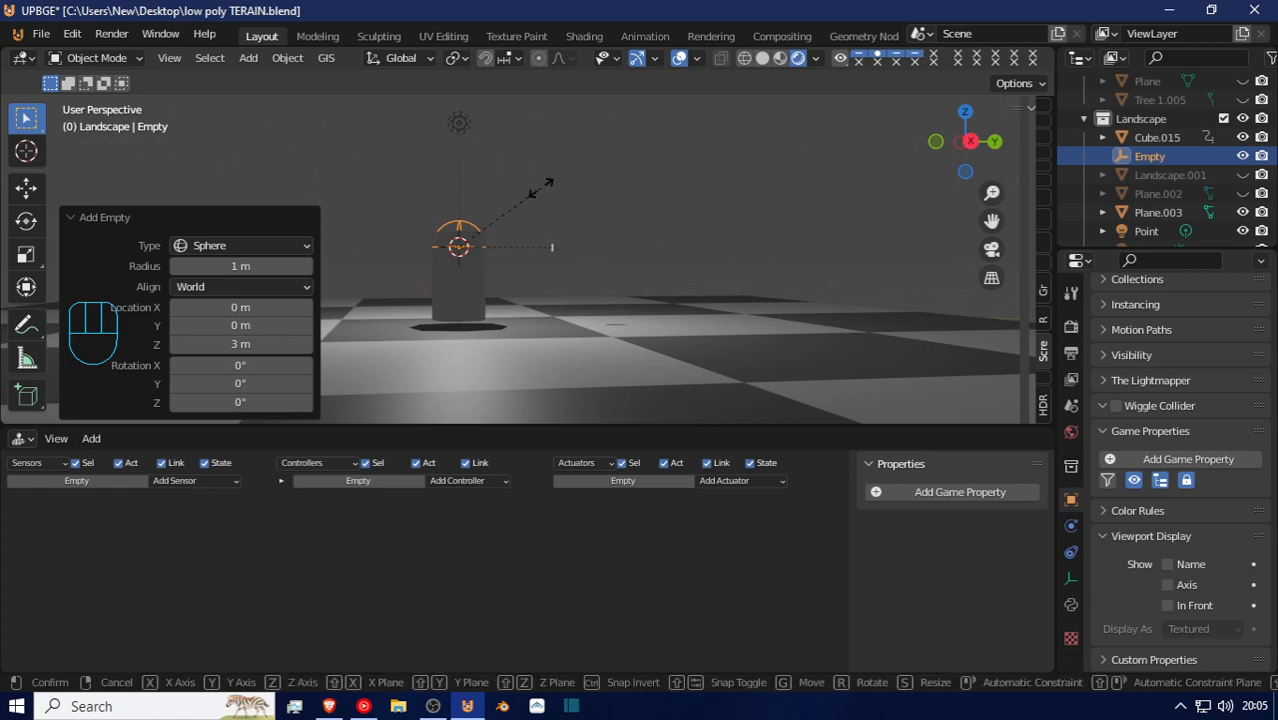
pyautogui.click(600, 194)
pyautogui.click(1169, 607)
# Move the sphere empty down along Z into the capsule's lower half and clear its scale
pyautogui.press('g')
pyautogui.press('z')
pyautogui.click(450, 255)
pyautogui.press('s')
pyautogui.click(560, 291)
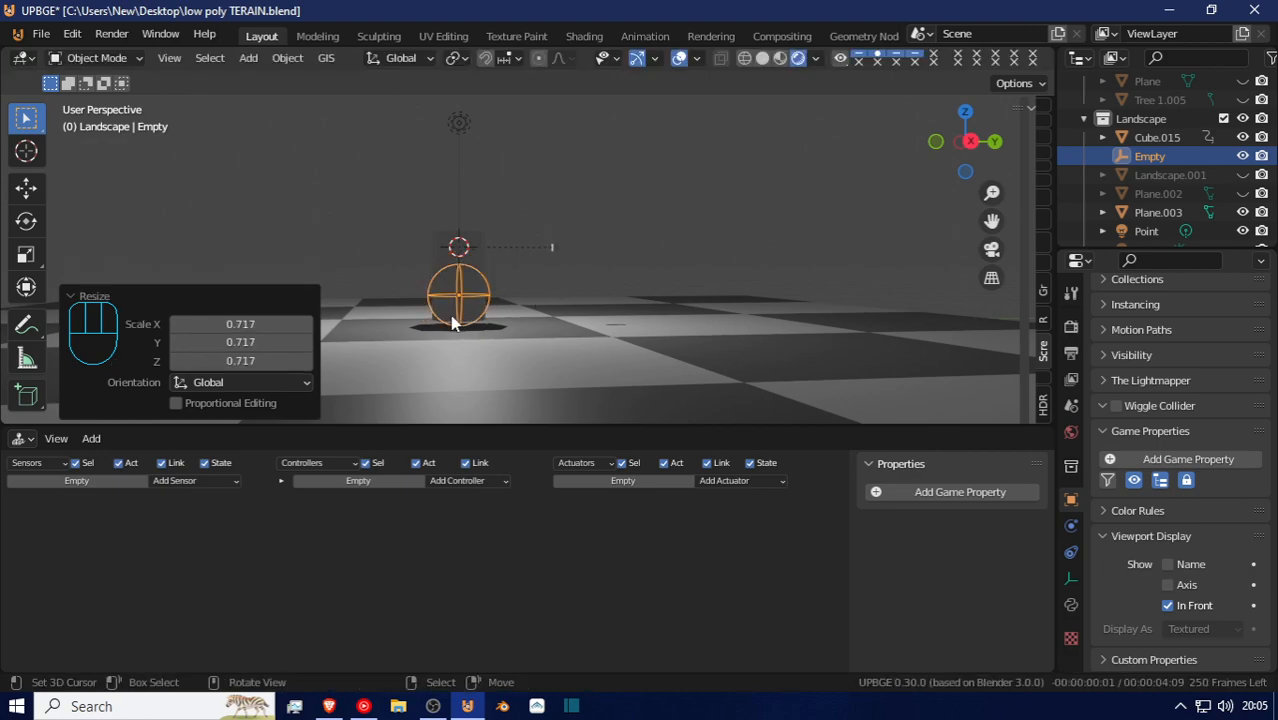
pyautogui.hotkey('shift', '`')
pyautogui.click(527, 247)
pyautogui.hotkey('alt', 's')
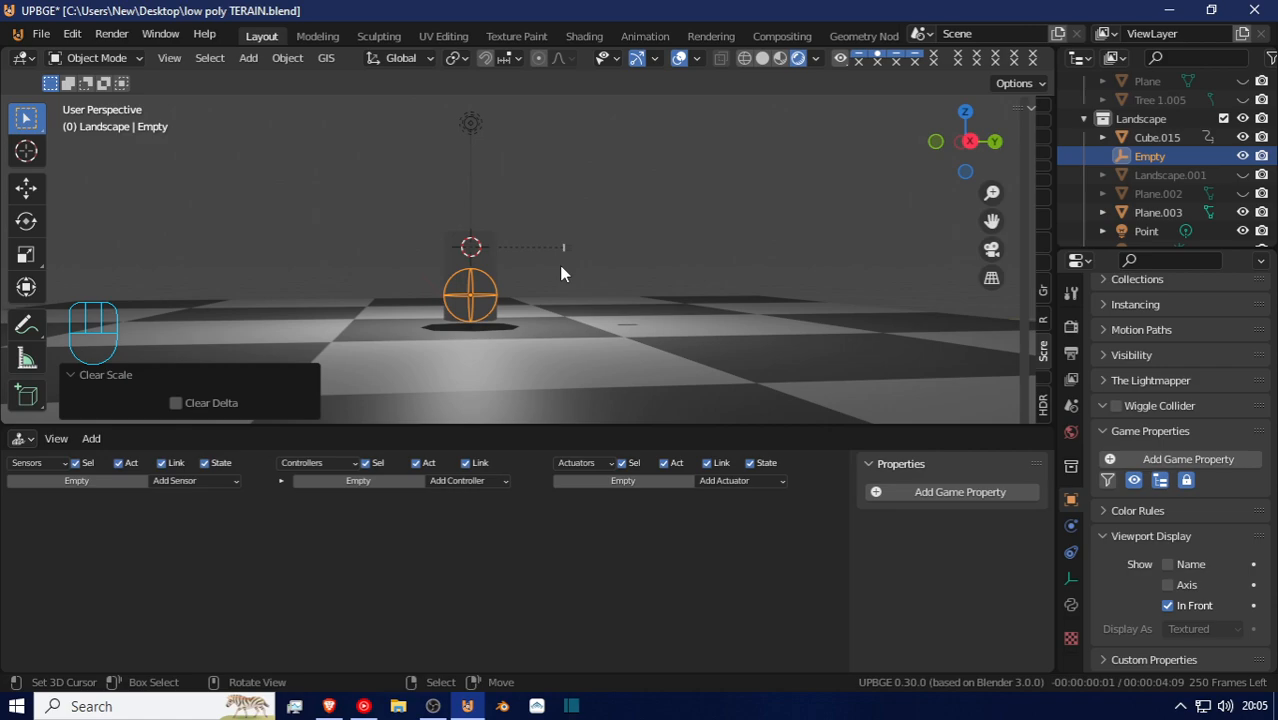
# Add a Mouse sensor and a Mouse actuator in Look mode to the empty, with Use Y Axis turned off
pyautogui.scroll(3, 560, 266)
pyautogui.moveTo(490, 282); pyautogui.dragTo(588, 332, button='middle')
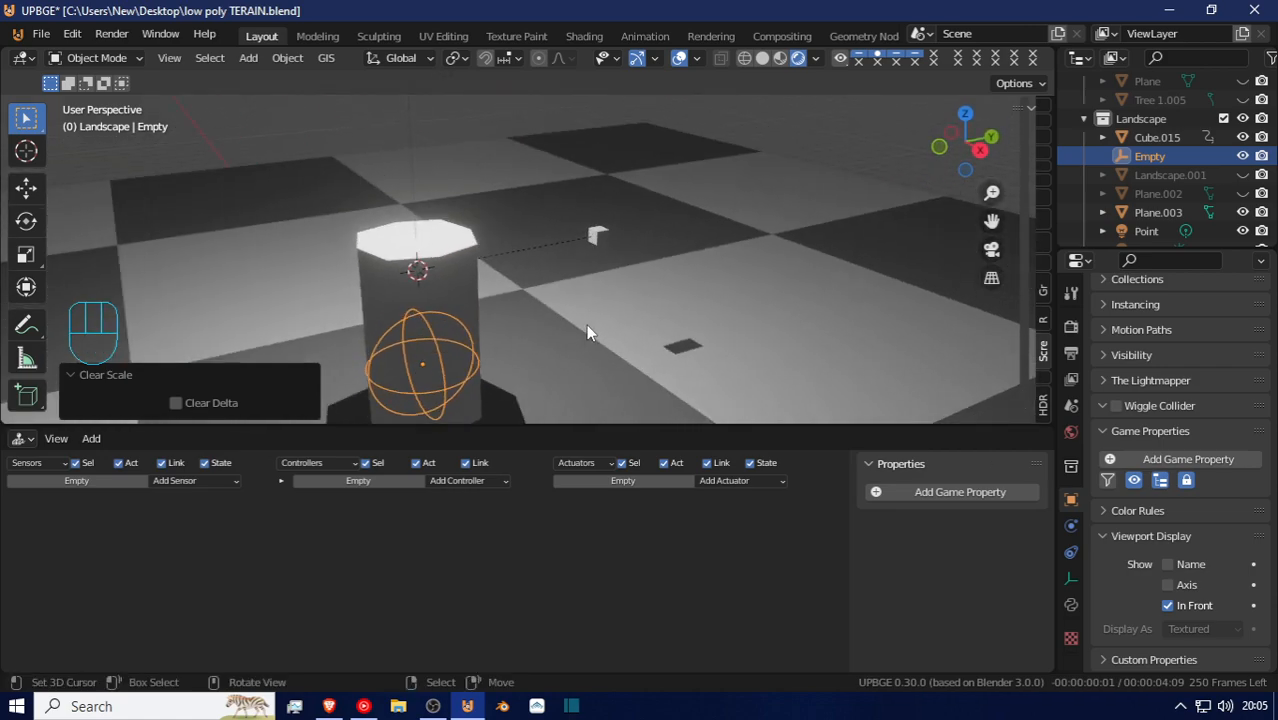
pyautogui.scroll(-4, 586, 324)
pyautogui.moveTo(479, 324); pyautogui.dragTo(456, 313, button='middle')
pyautogui.scroll(2, 465, 298)
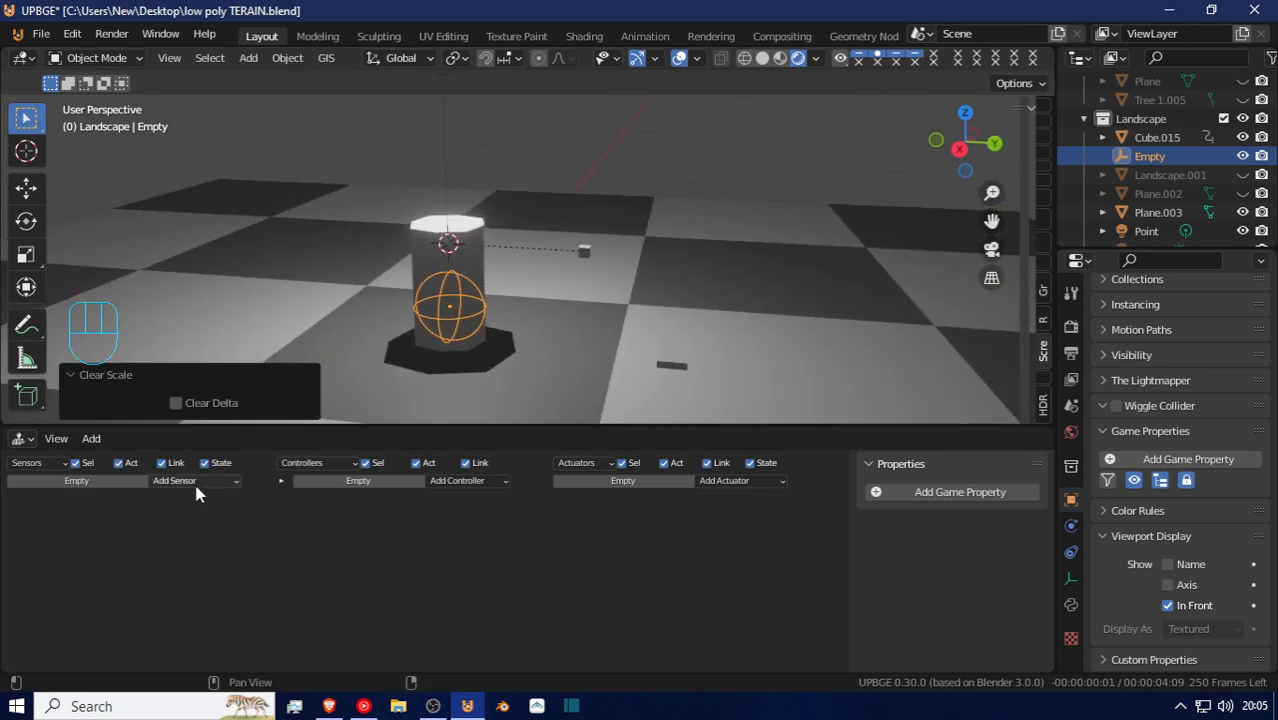
pyautogui.click(196, 481)
pyautogui.click(205, 364)
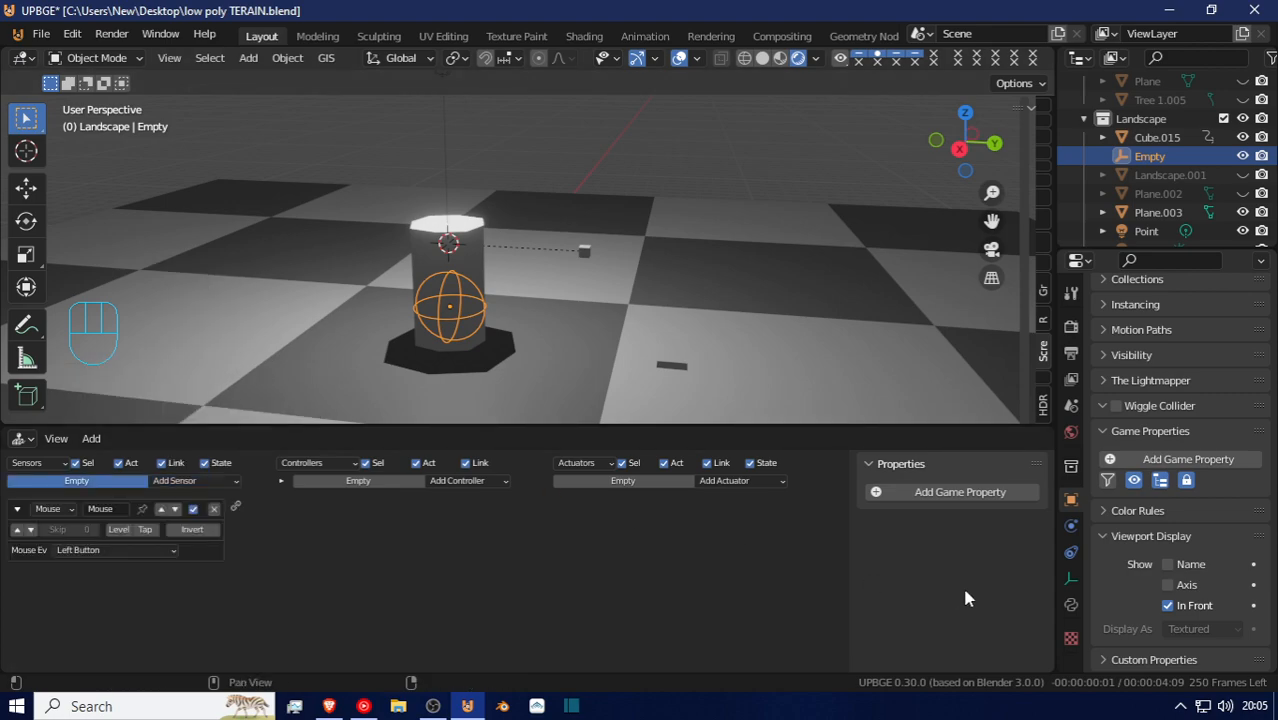
pyautogui.click(745, 481)
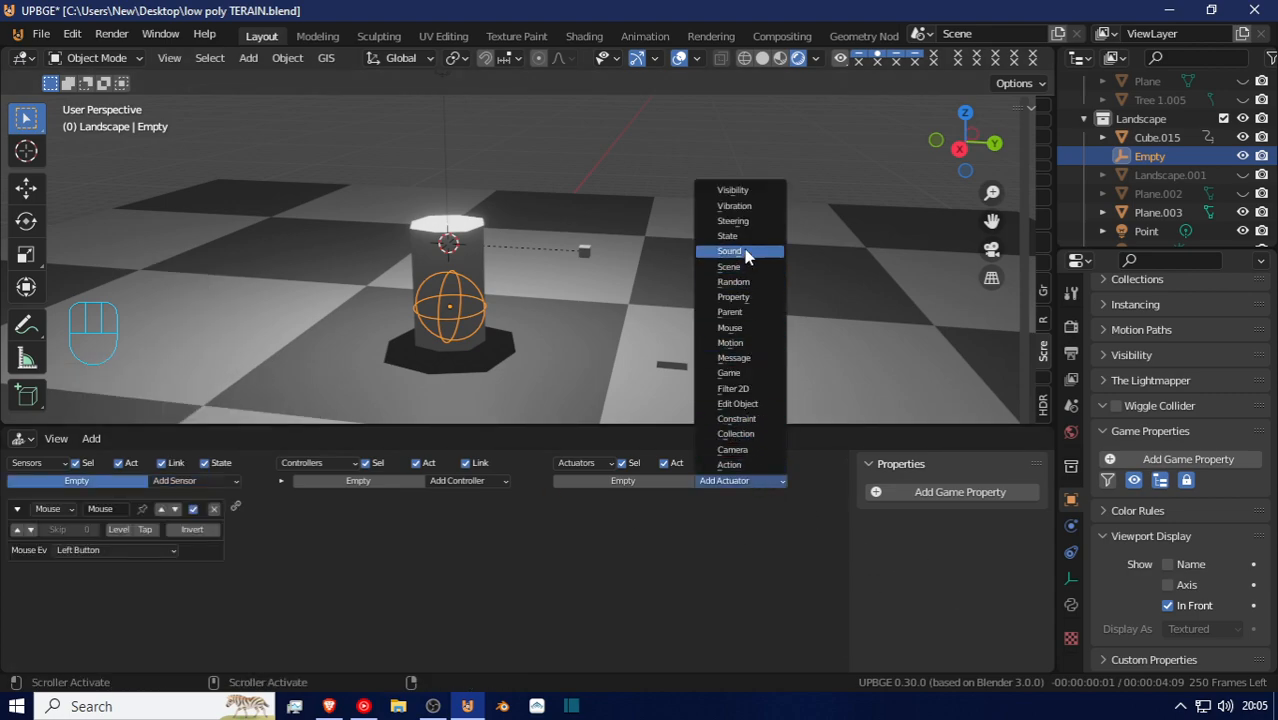
pyautogui.click(730, 328)
pyautogui.click(666, 530)
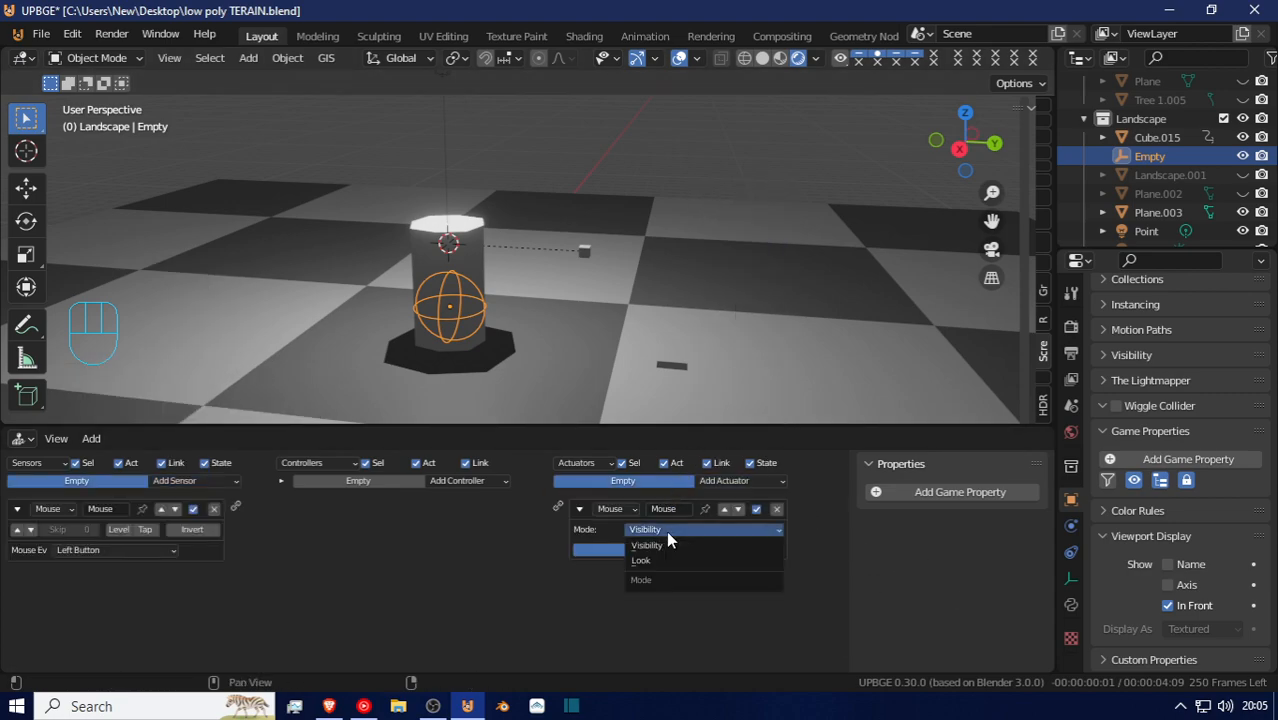
pyautogui.click(660, 560)
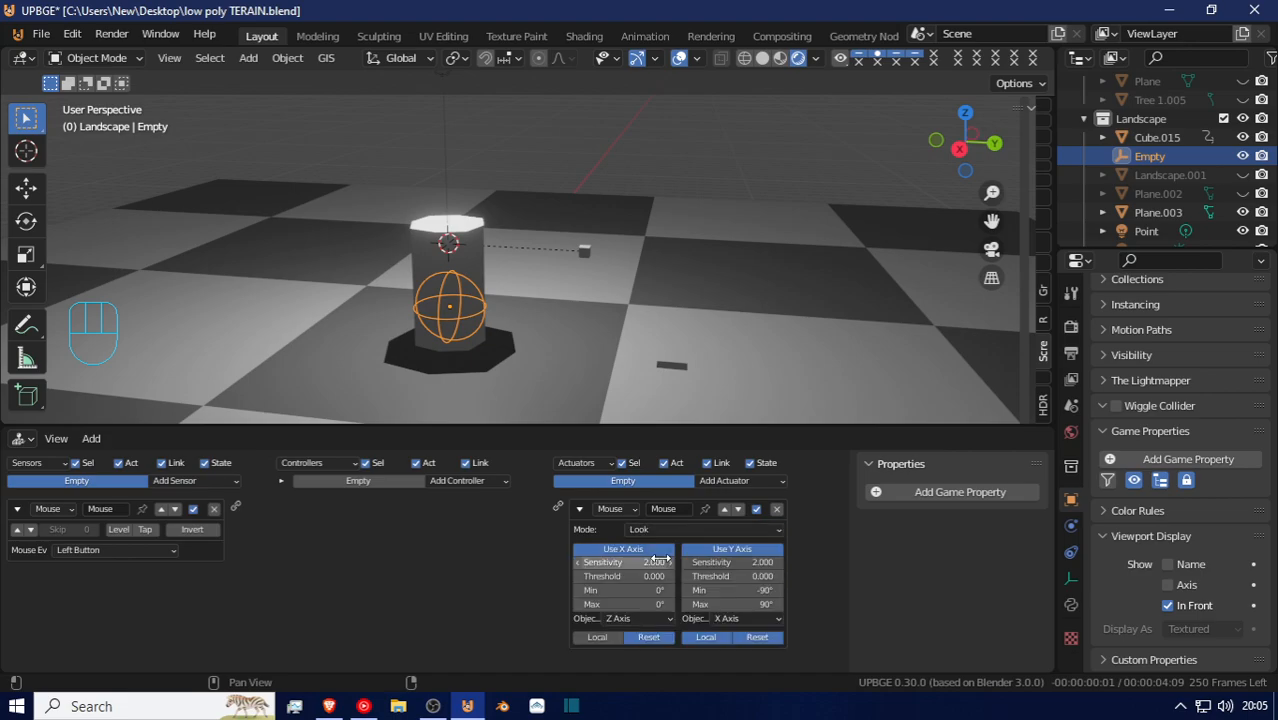
pyautogui.click(740, 552)
# Enable true level triggering on the empty's Mouse sensor, set its event to Movement, and link it to the Mouse actuator
pyautogui.click(18, 530)
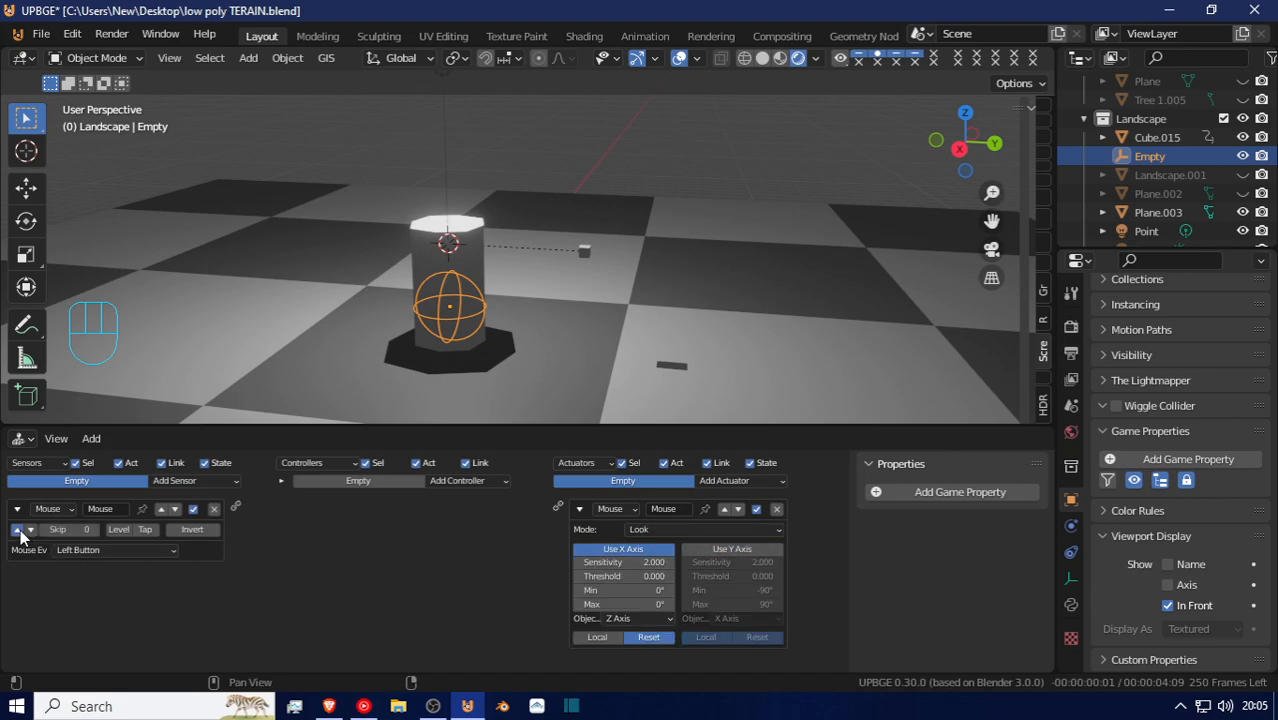
pyautogui.click(118, 550)
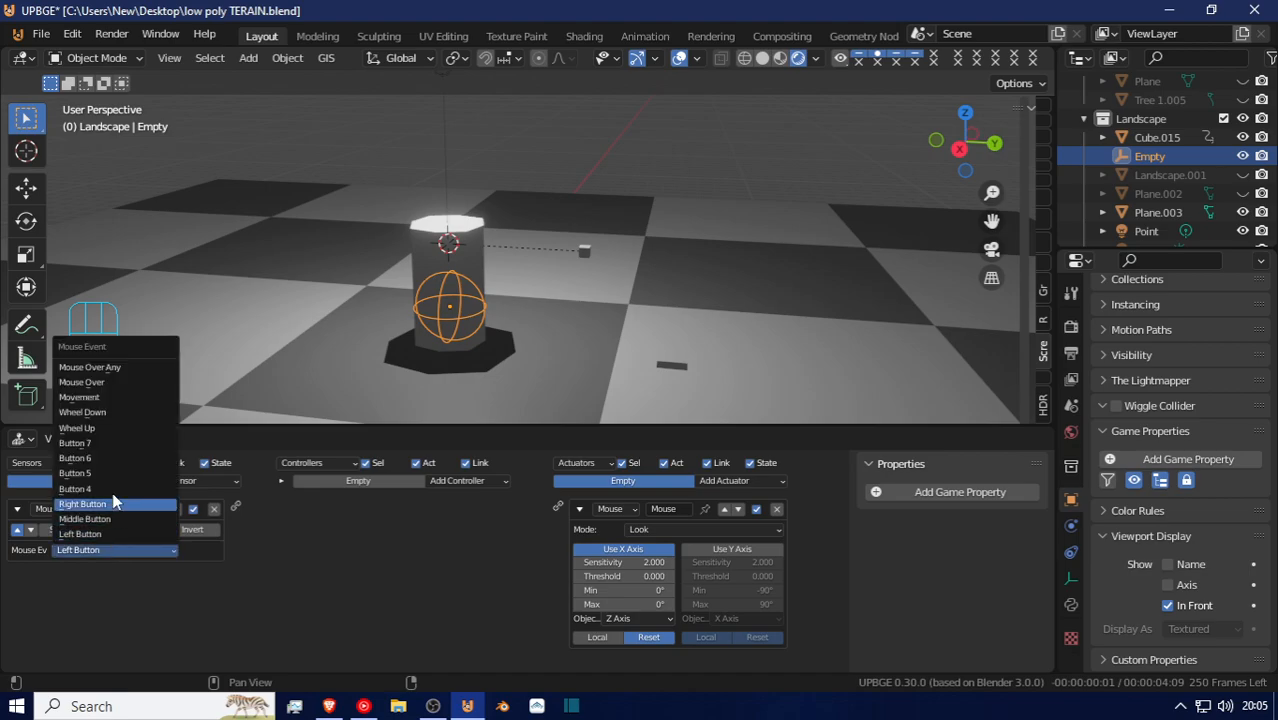
pyautogui.click(90, 397)
pyautogui.moveTo(236, 508); pyautogui.dragTo(558, 510)
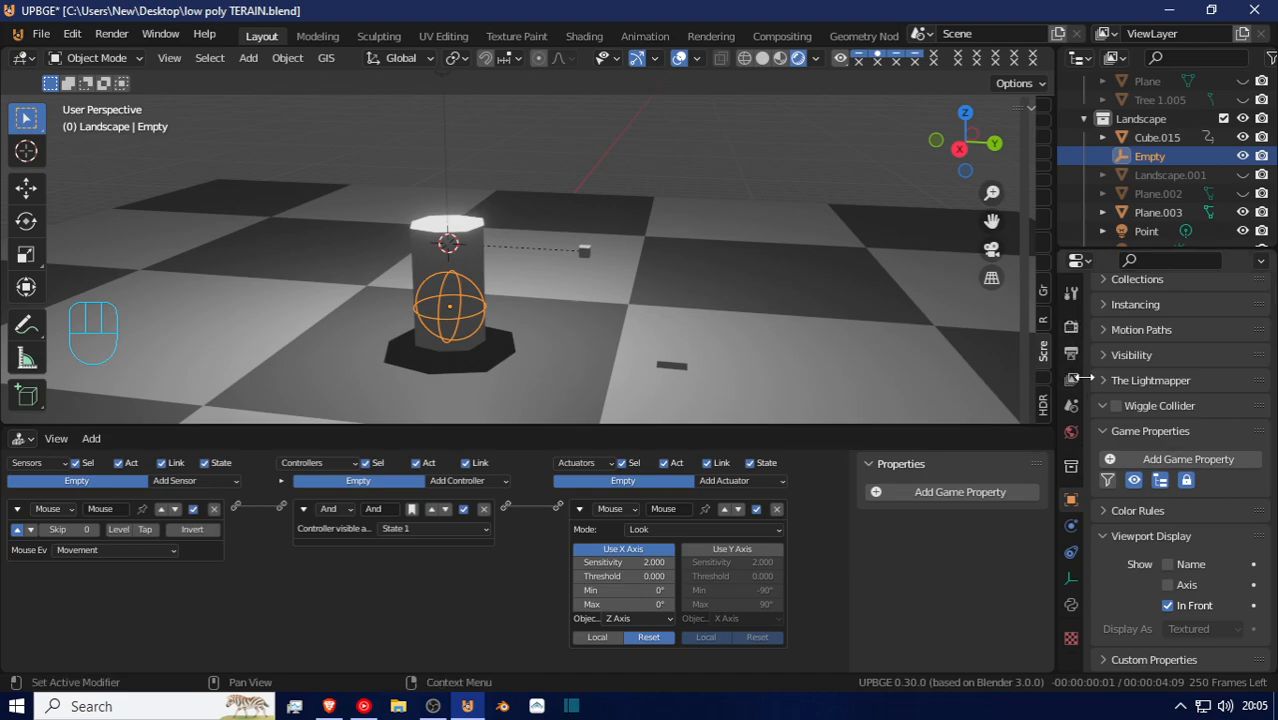
# Reset the scene's game Samples Per Frame to its default value of 1
pyautogui.click(1071, 325)
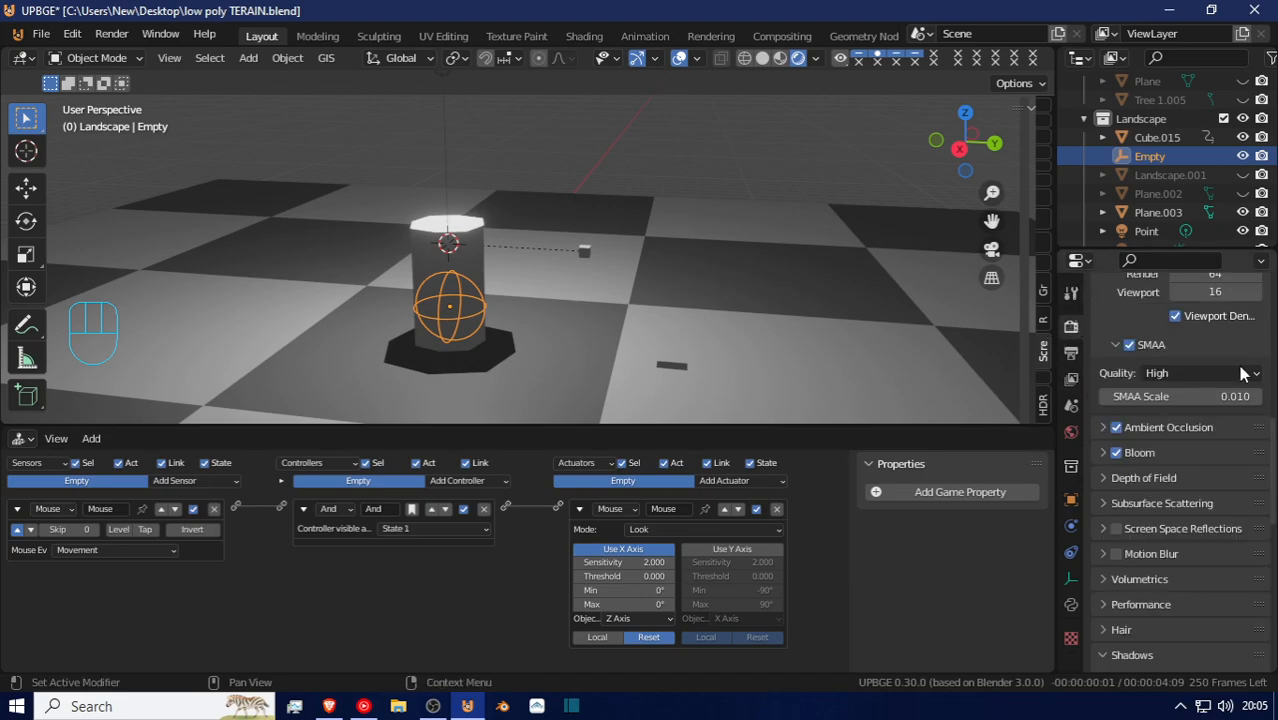
pyautogui.scroll(-1, 1223, 415)
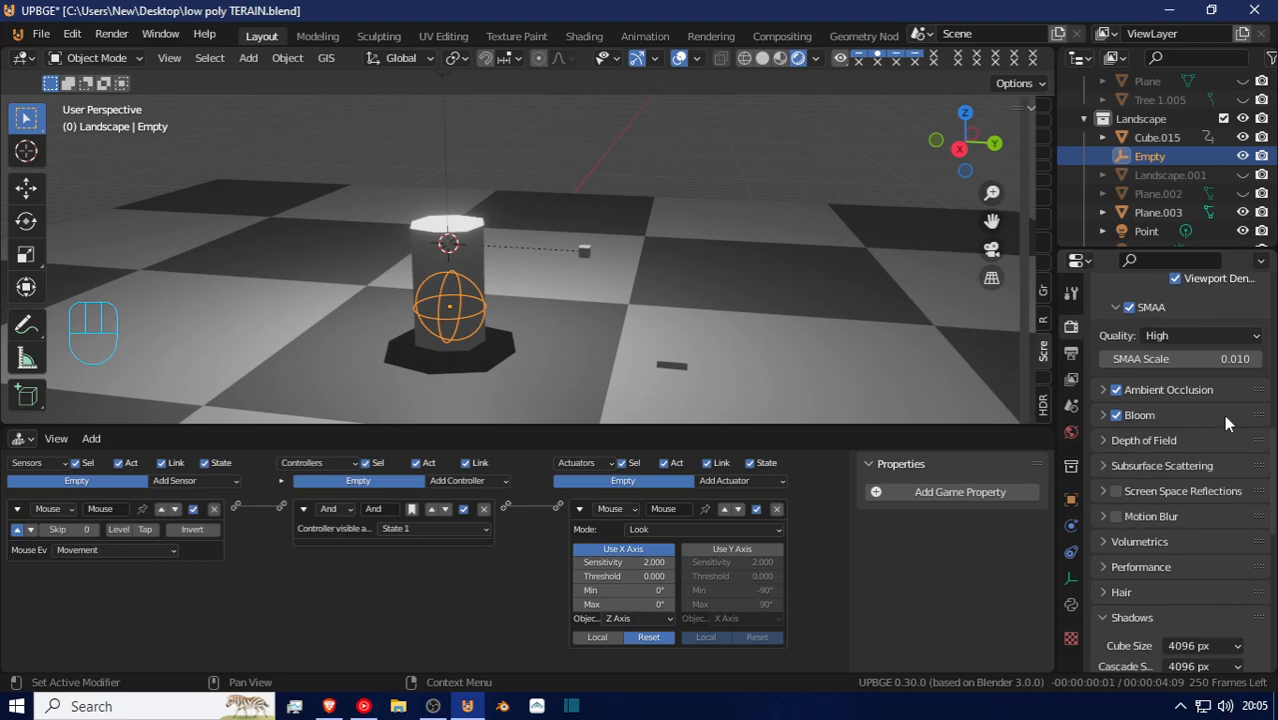
pyautogui.scroll(5, 1220, 416)
pyautogui.scroll(7, 1220, 416)
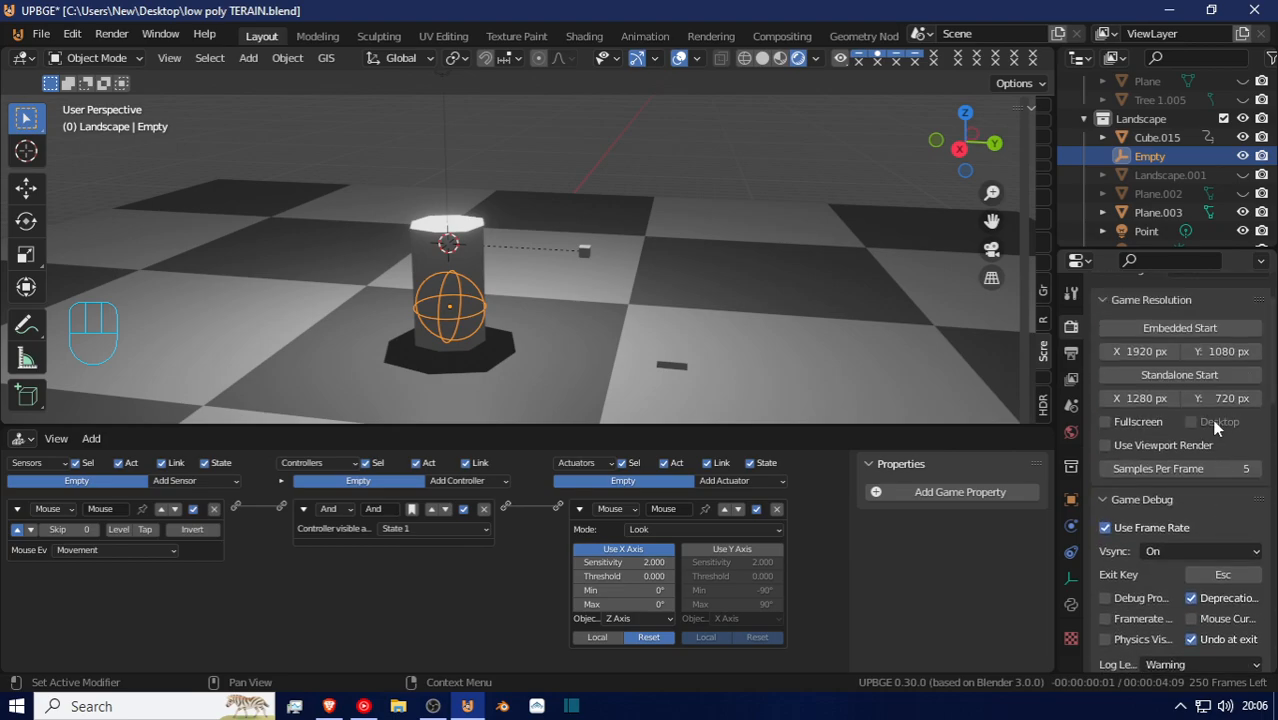
pyautogui.rightClick(1155, 523)
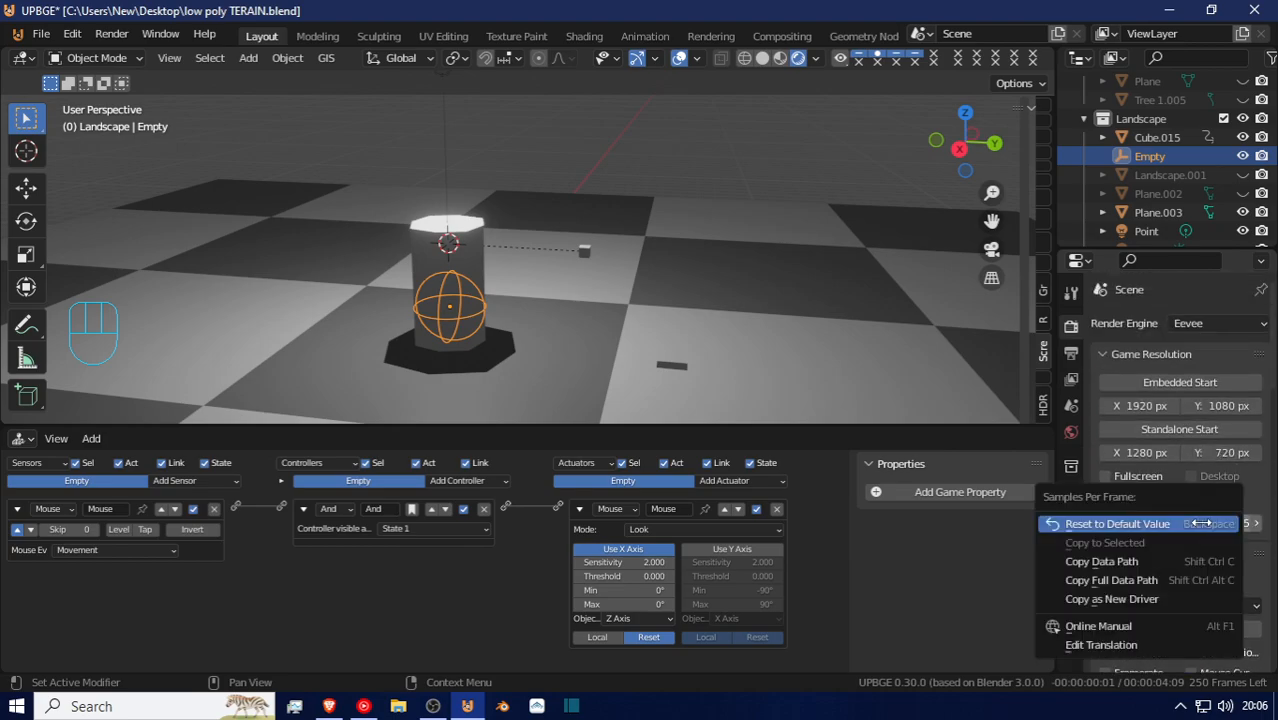
pyautogui.click(1153, 523)
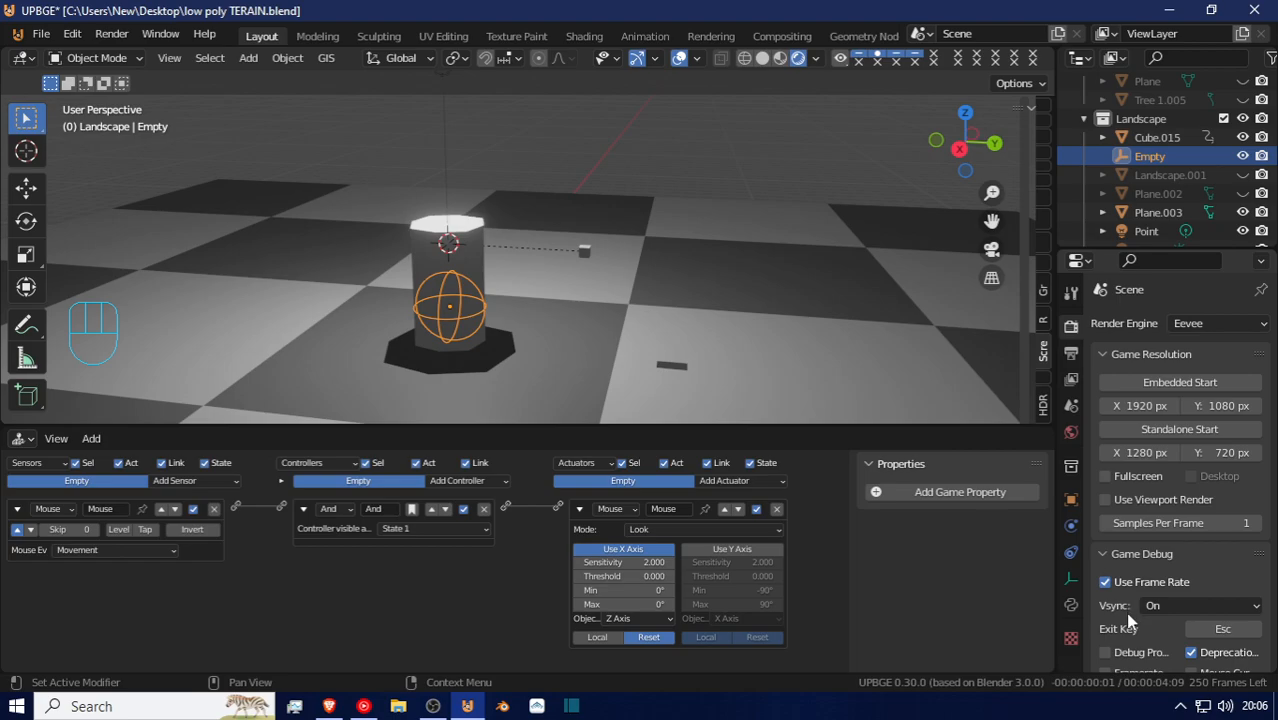
pyautogui.scroll(-1, 1128, 617)
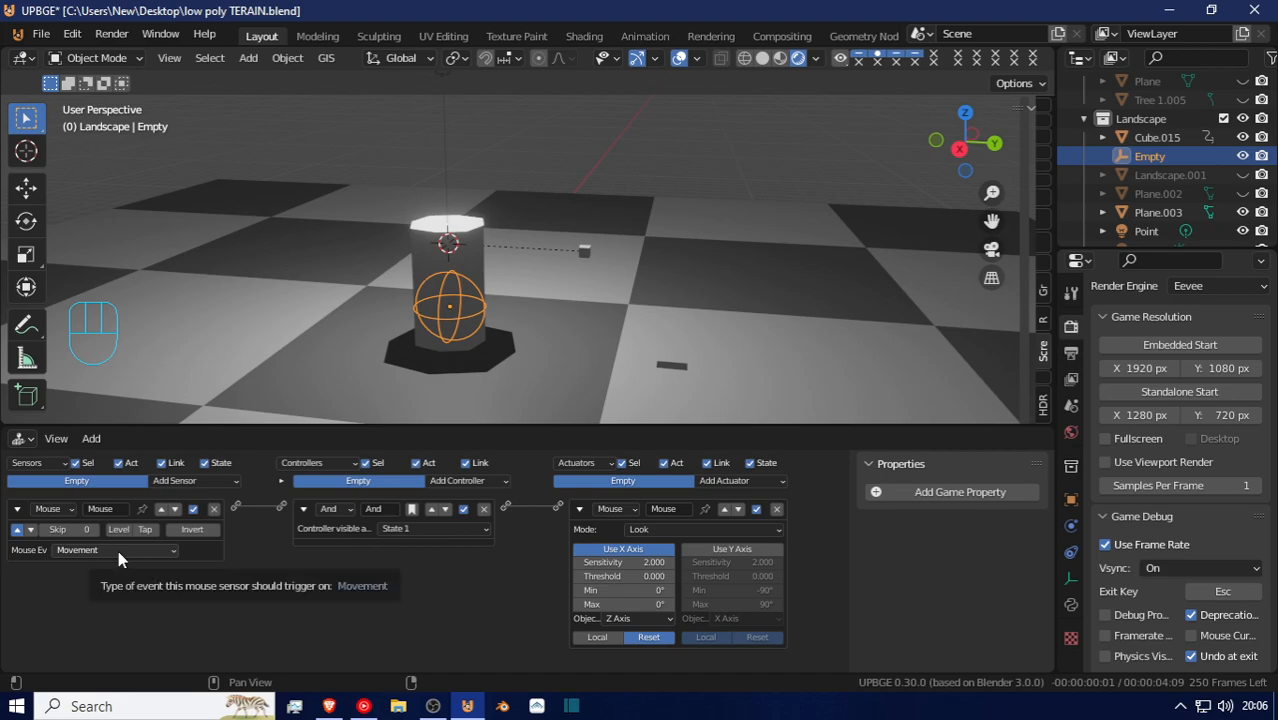
# Parent the small cube in front of the capsule to the sphere empty as Object
pyautogui.click(585, 254)
pyautogui.keyDown('shift'); pyautogui.click(475, 313); pyautogui.keyUp('shift')
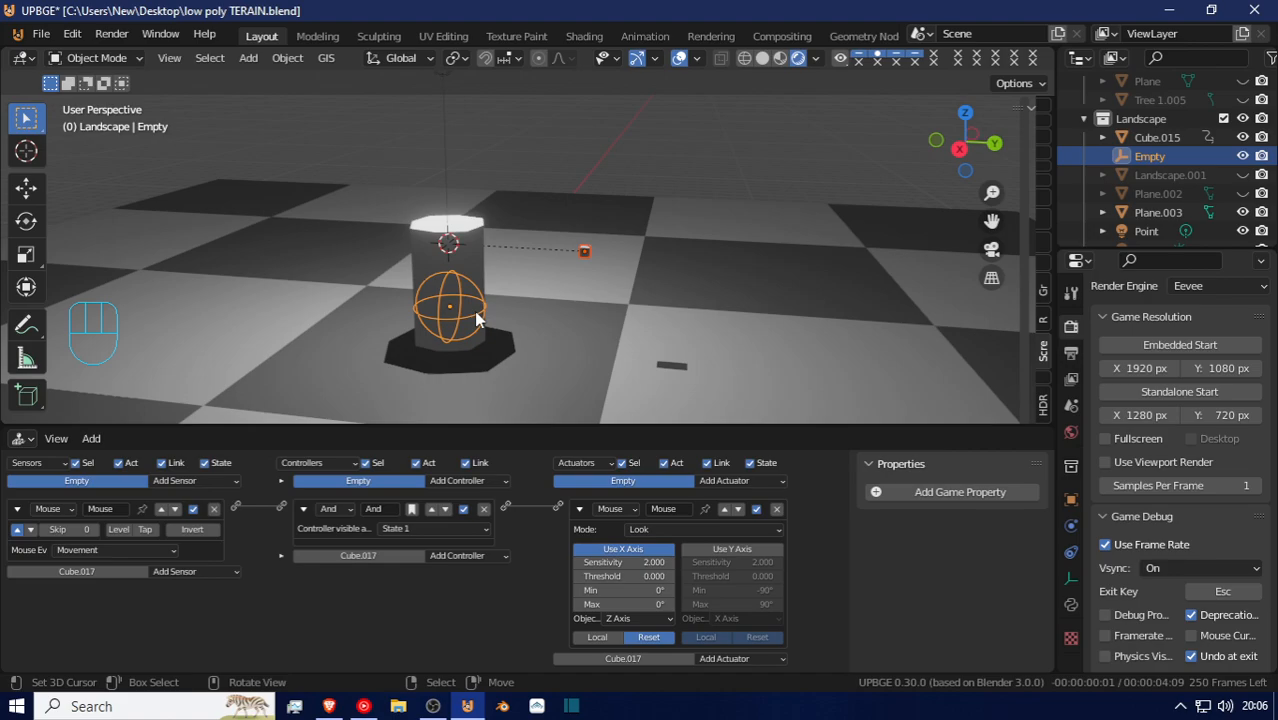
pyautogui.hotkey('ctrl', 'p')
pyautogui.click(477, 313)
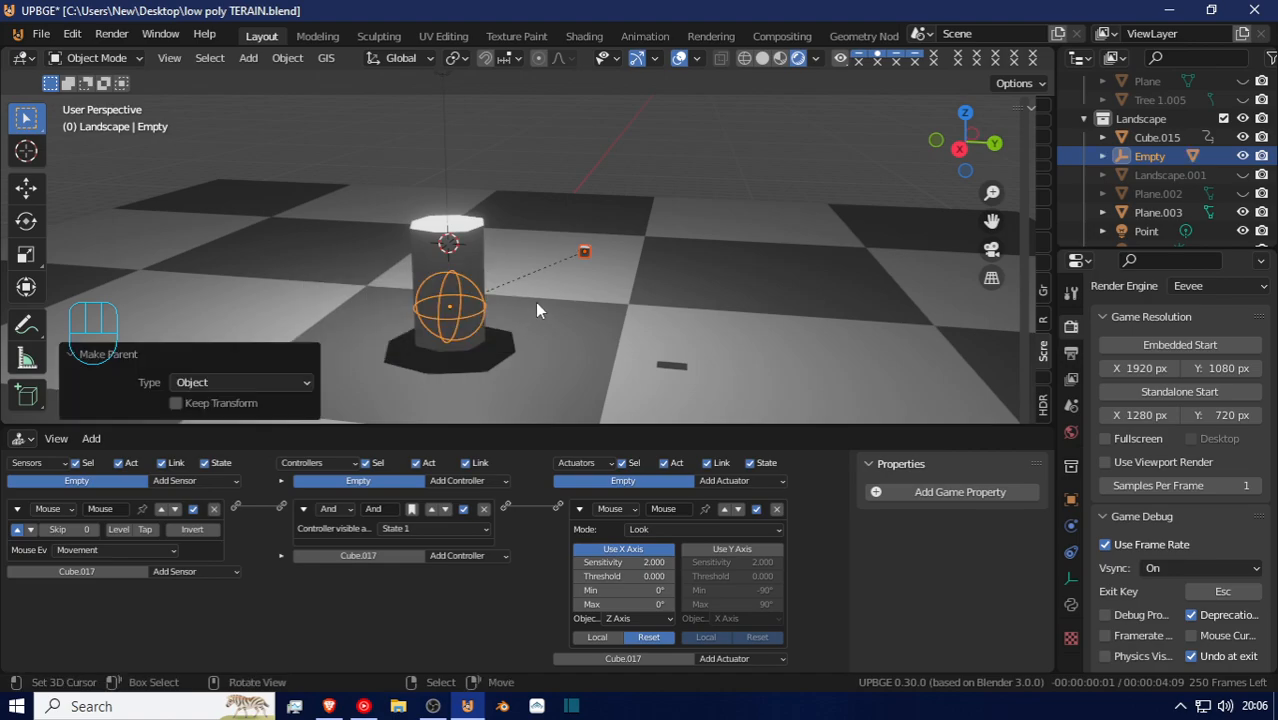
# Clear the small cube's location and move it about 4.05 m along the Y axis
pyautogui.click(589, 250)
pyautogui.hotkey('alt', 'g')
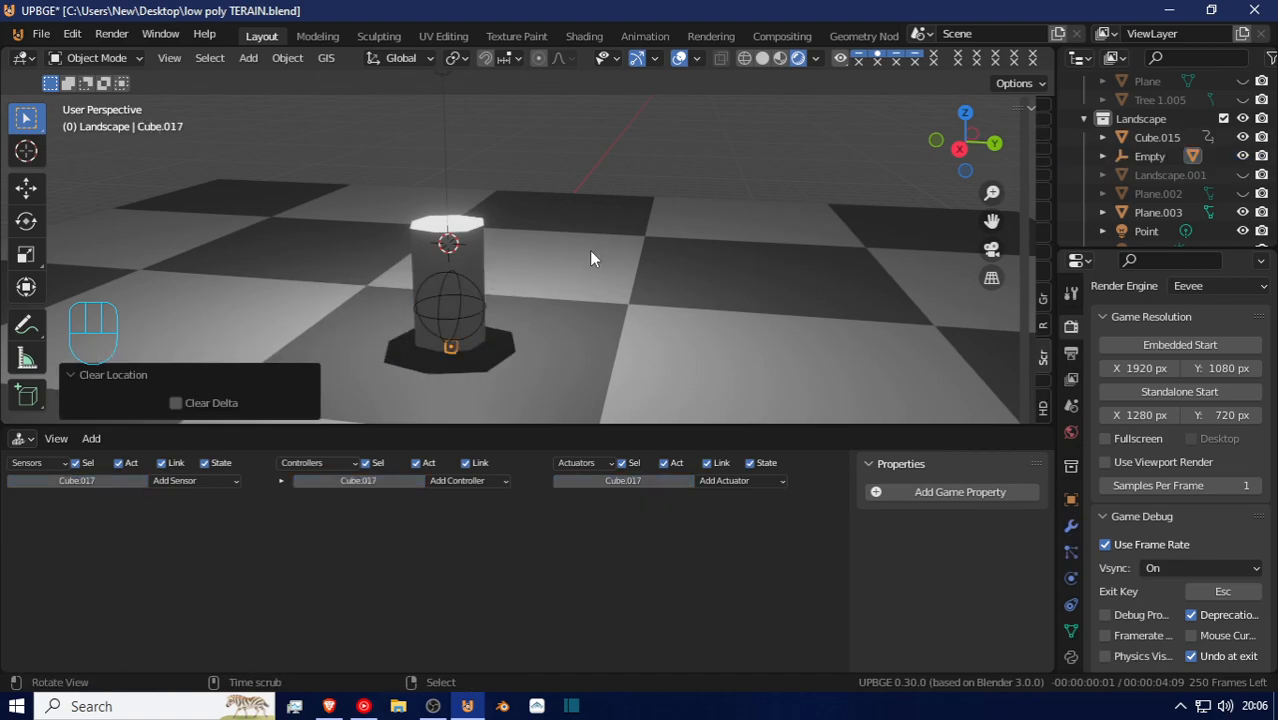
pyautogui.press('g')
pyautogui.press('y')
pyautogui.click(596, 318)
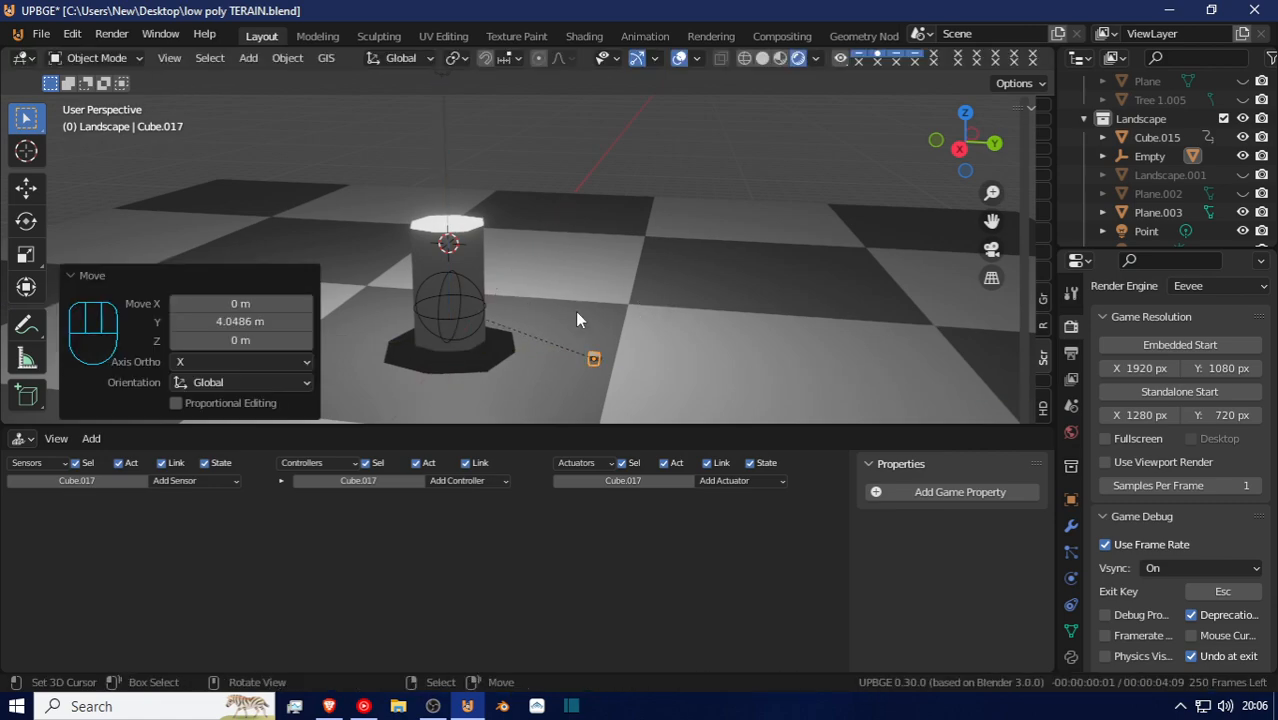
# Clear the location of the sphere empty so it sits at its origin at the capsule's base
pyautogui.click(474, 290)
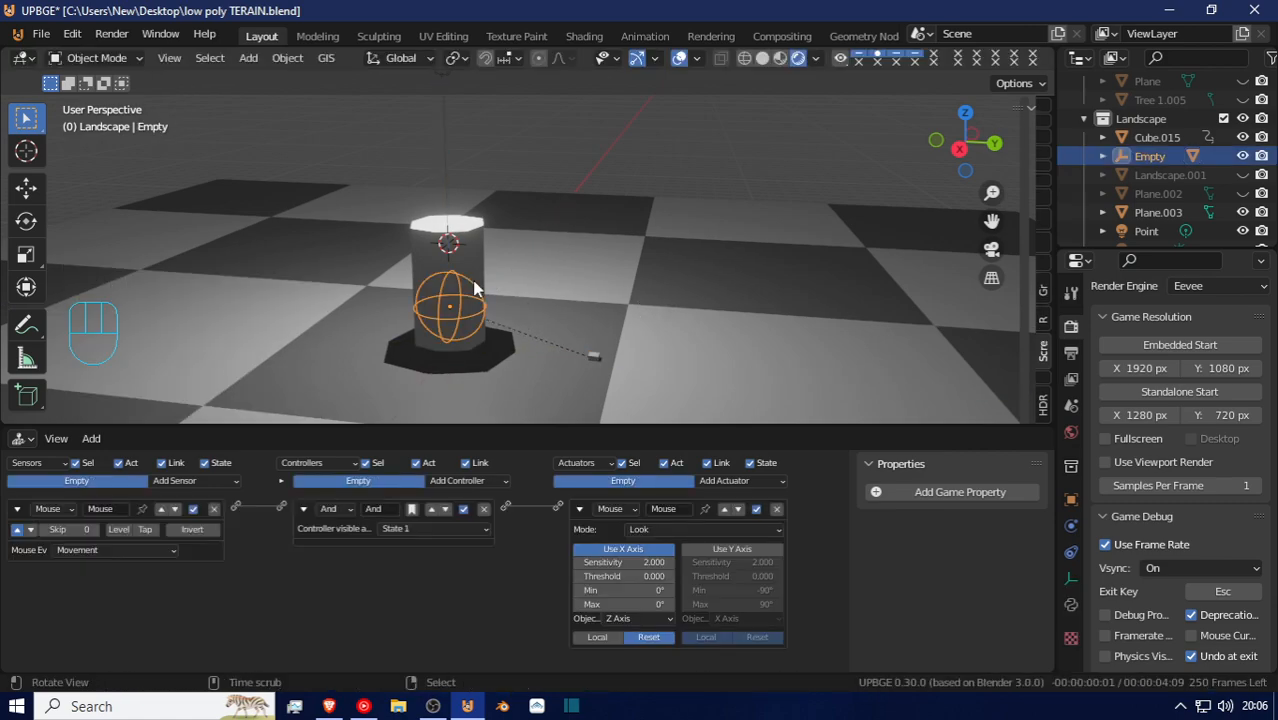
pyautogui.hotkey('alt', 'g')
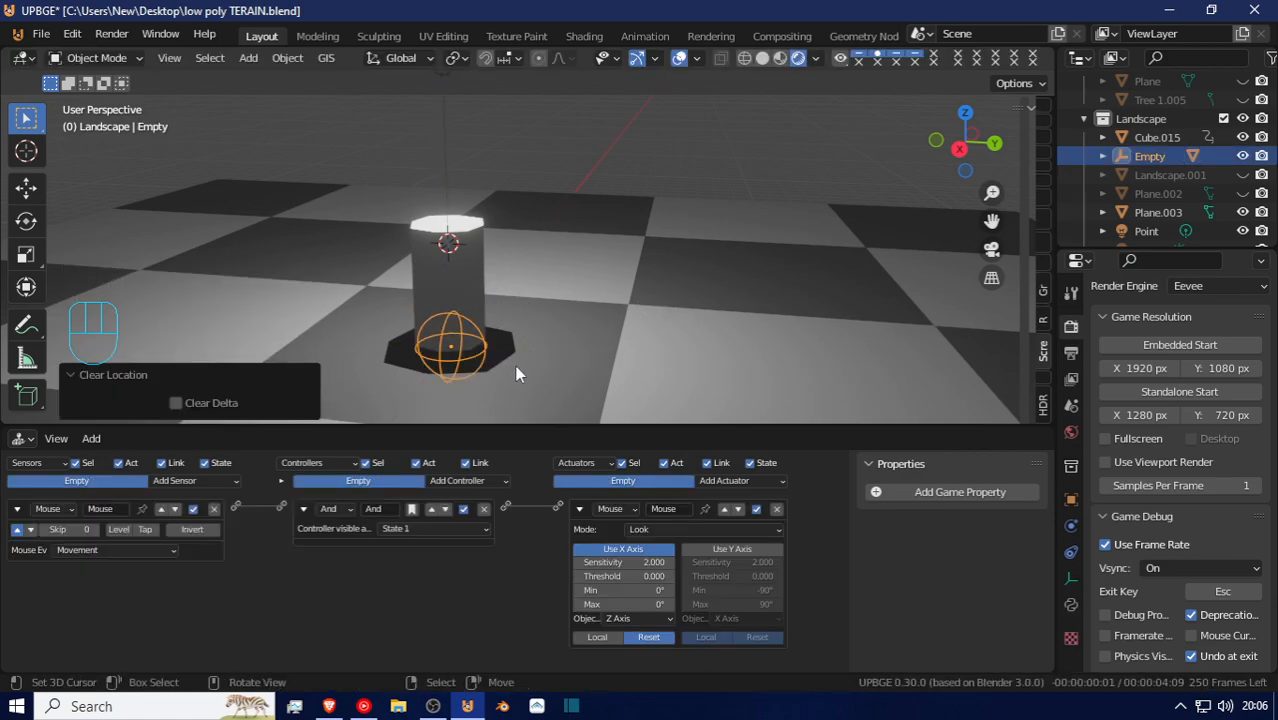
pyautogui.click(537, 384)
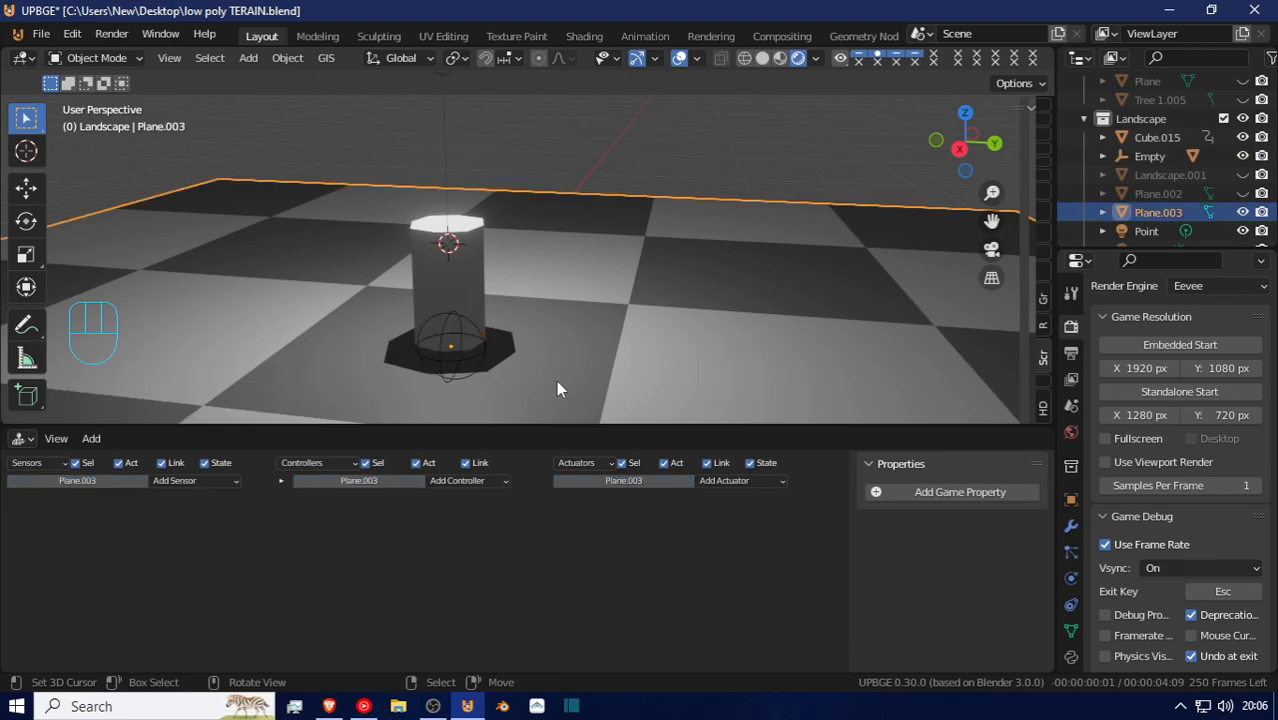
# Clear the small cube's location, then offset it about 3.08 m along Y and 1.3 m along Z, working in wireframe
pyautogui.hotkey('shift', 'z')
pyautogui.click(591, 401)
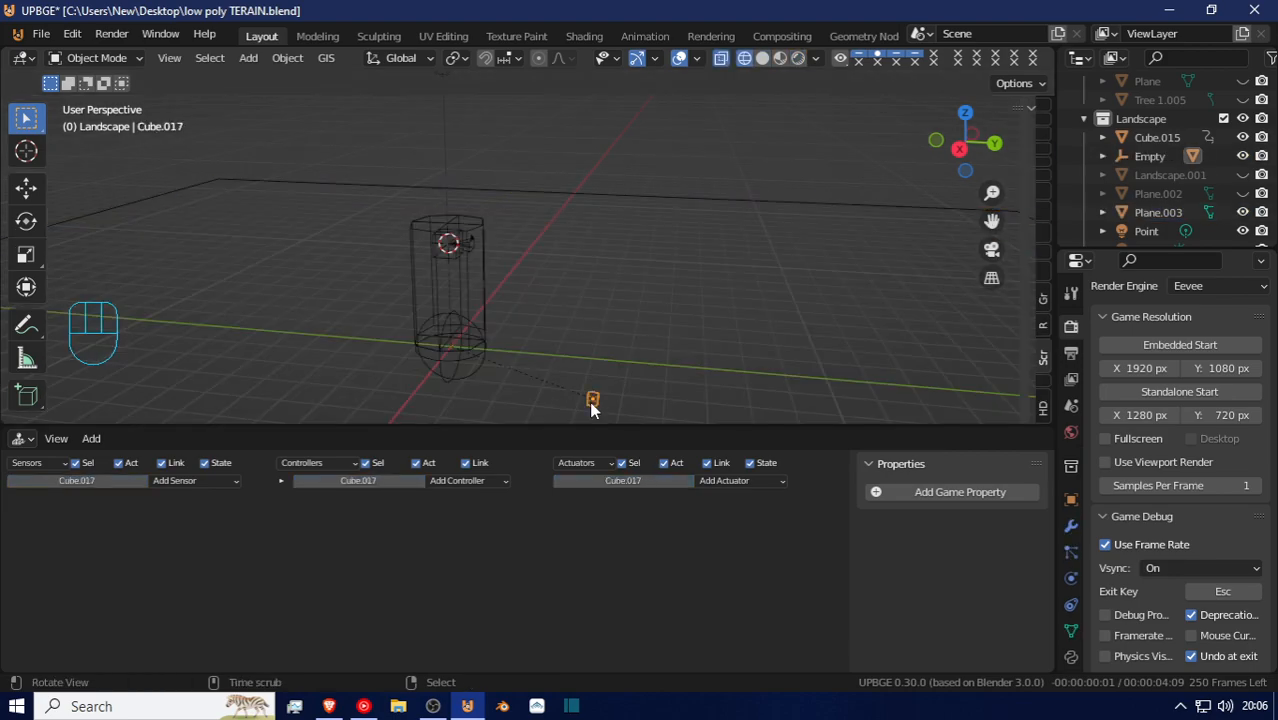
pyautogui.hotkey('alt', 'g')
pyautogui.press('g')
pyautogui.press('y')
pyautogui.click(647, 349)
pyautogui.press('g')
pyautogui.press('z')
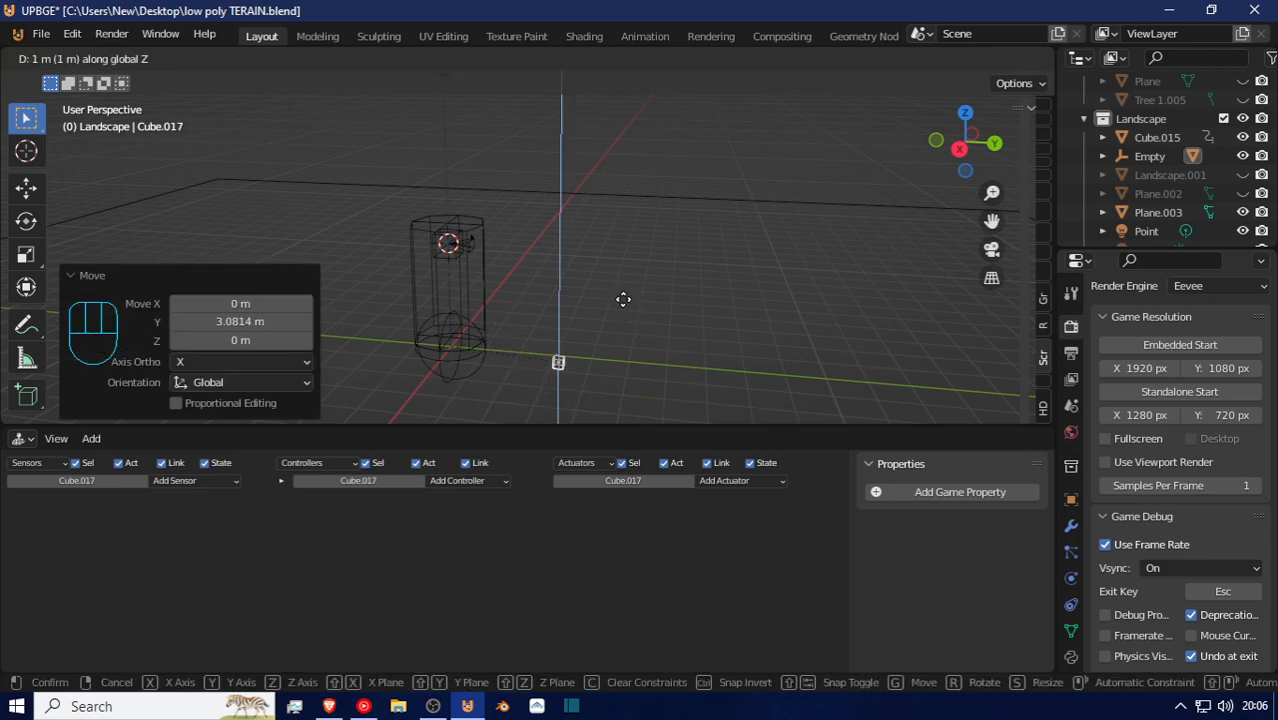
pyautogui.click(622, 291)
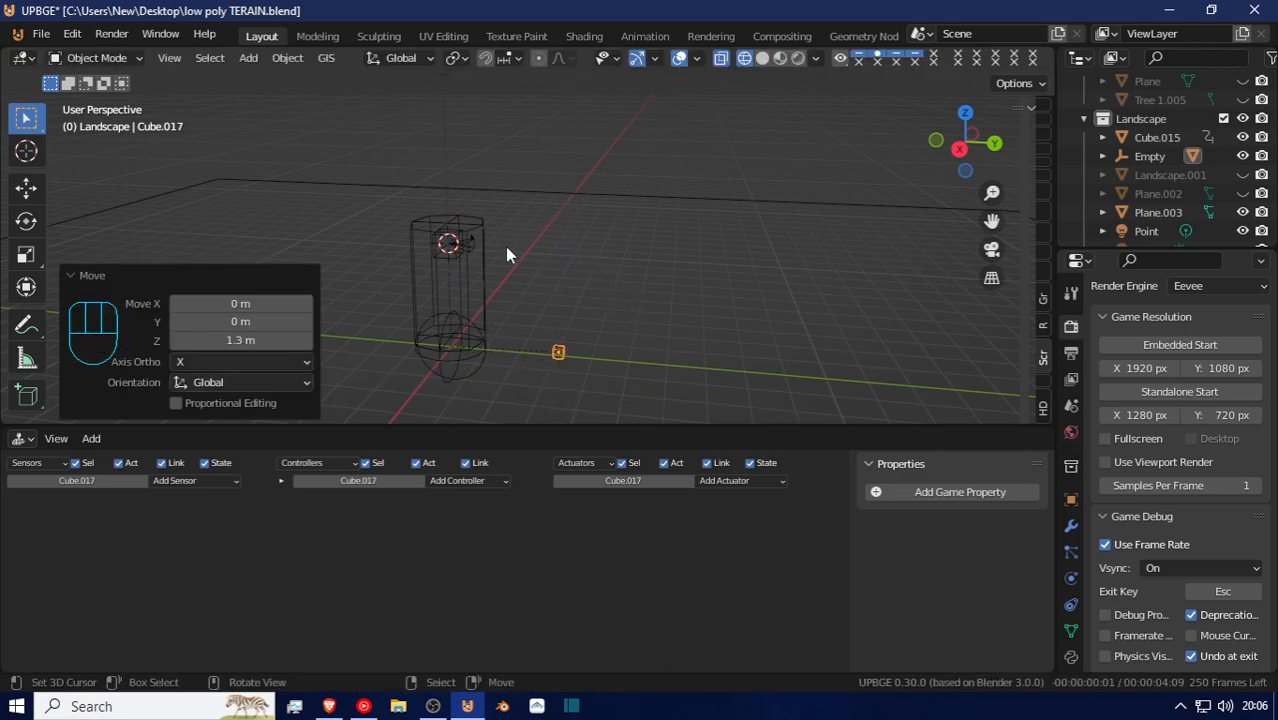
pyautogui.hotkey('shift', 'z')
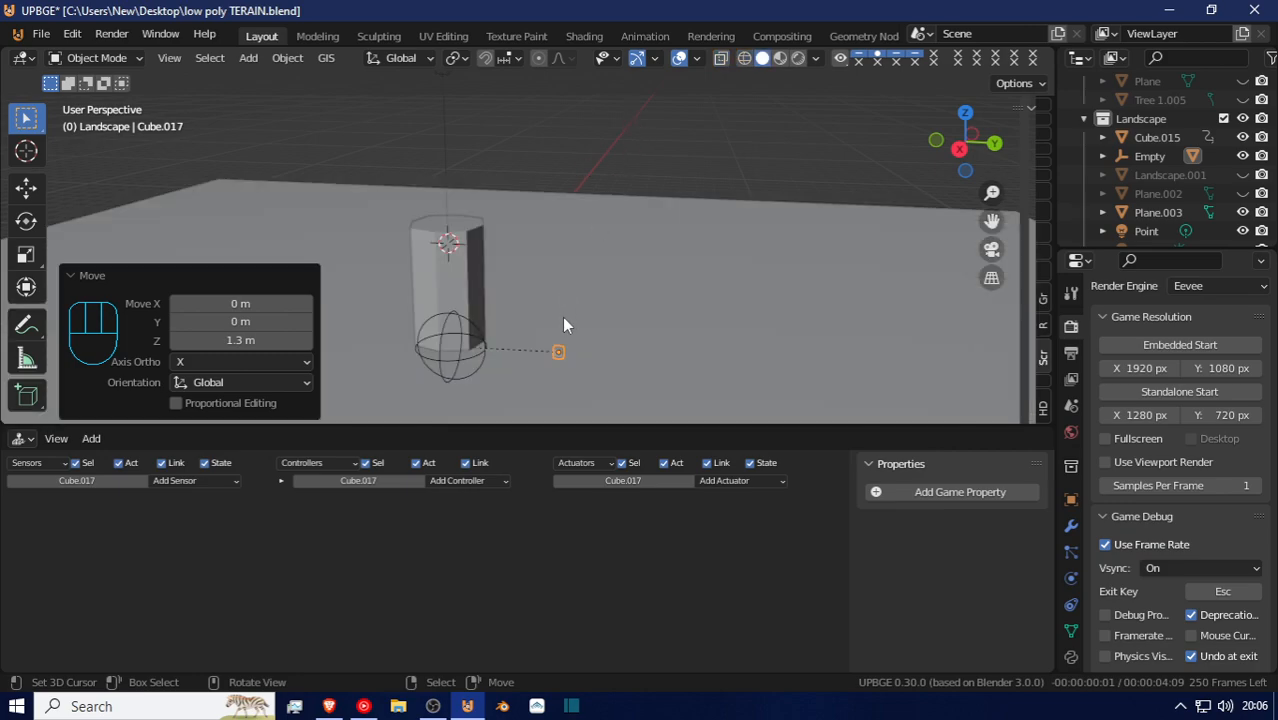
pyautogui.click(797, 57)
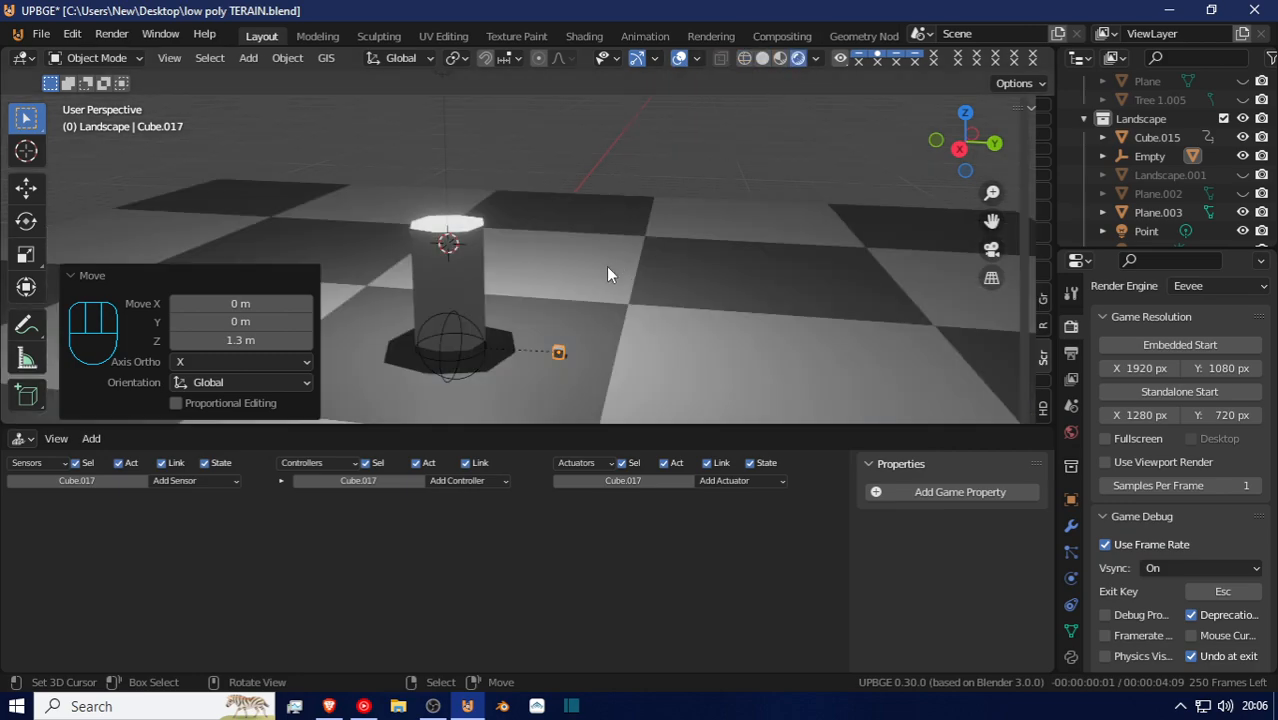
# Raise the sphere empty about 0.28 m along the Z axis
pyautogui.hotkey('shift', '`')
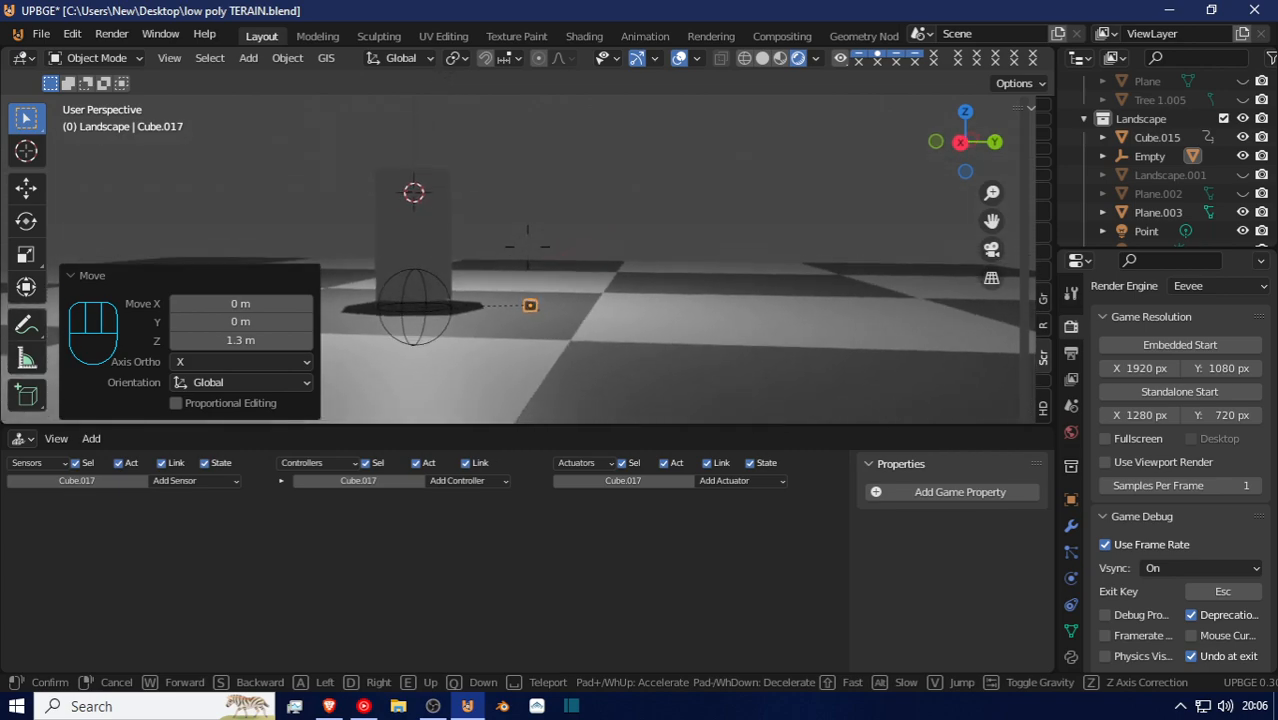
pyautogui.press('w')
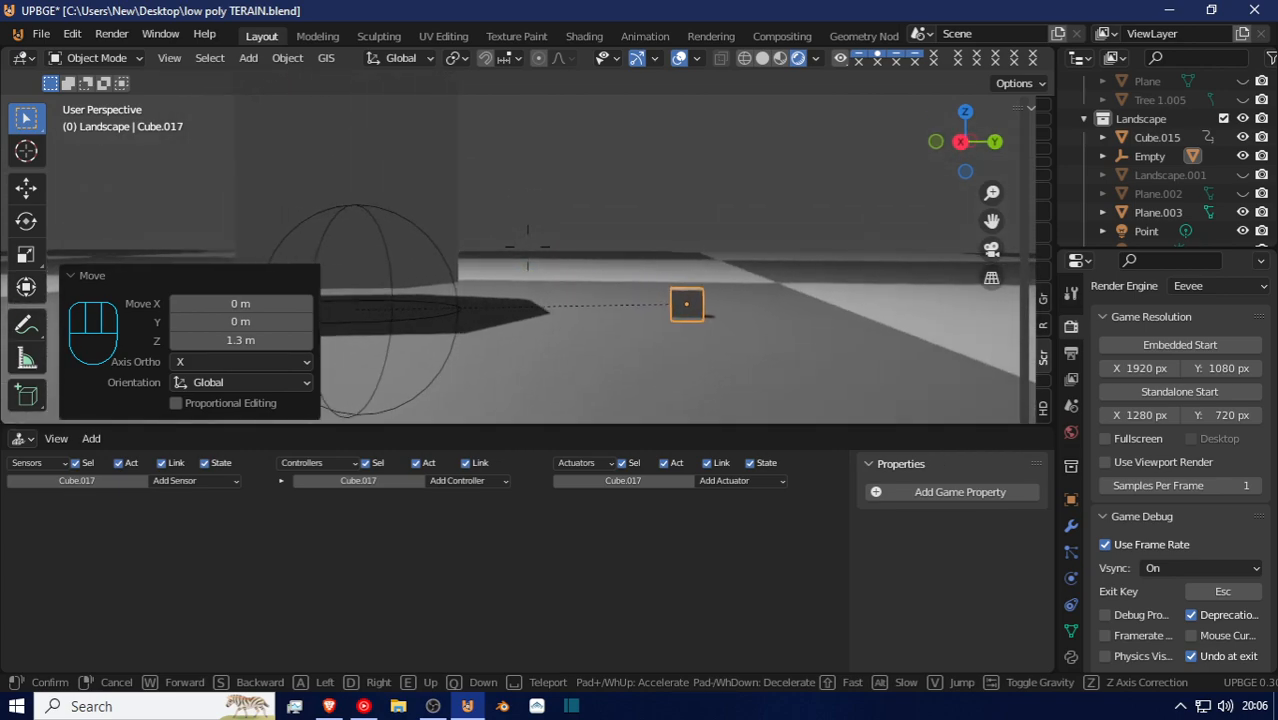
pyautogui.press('s')
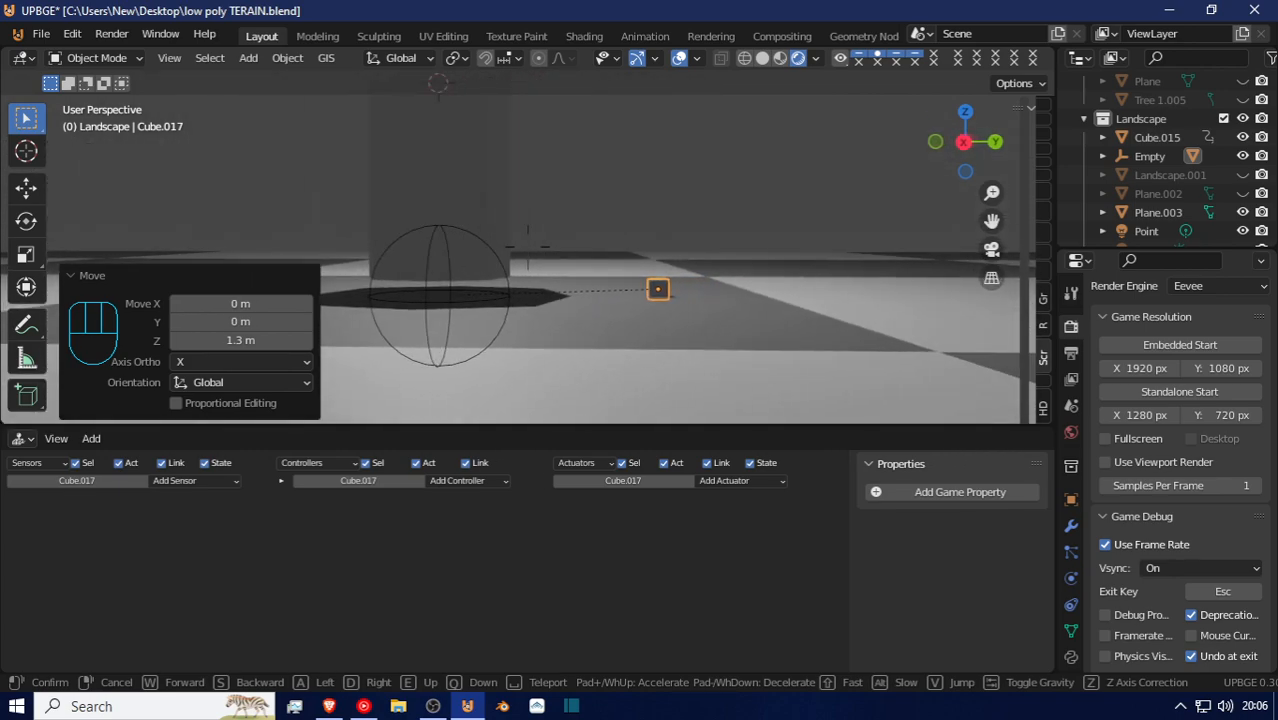
pyautogui.click(528, 255)
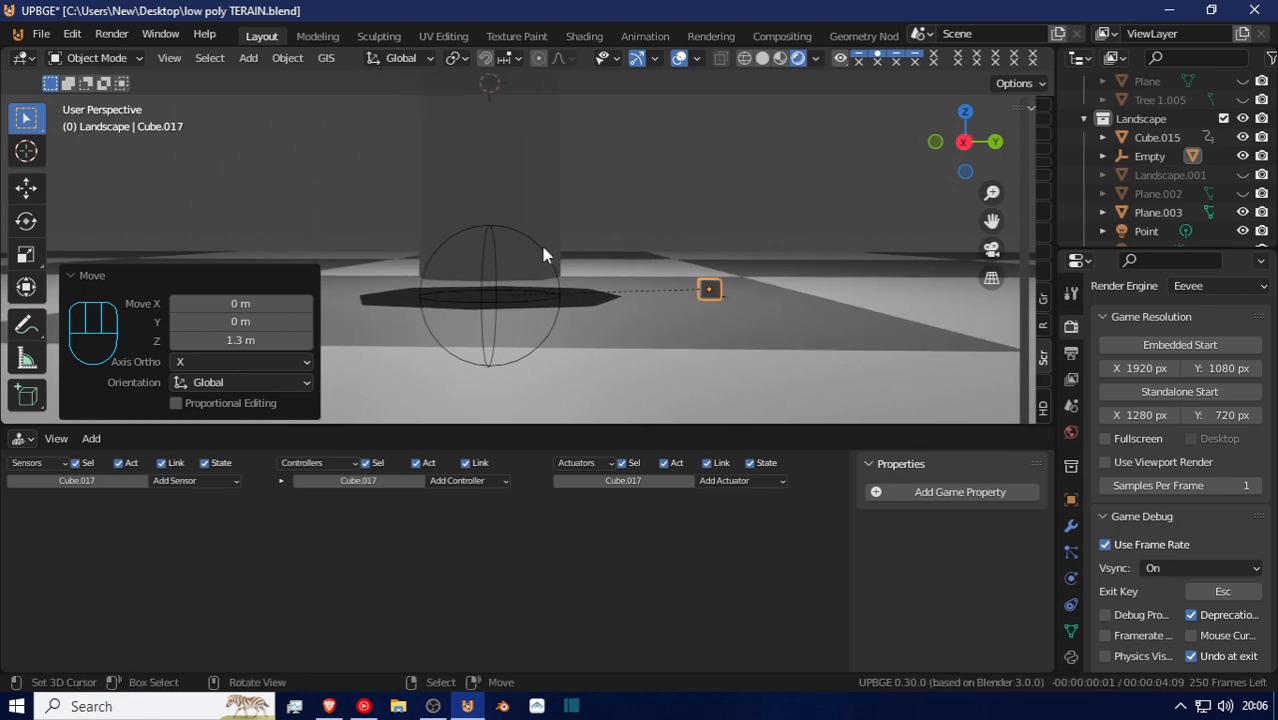
pyautogui.click(543, 254)
pyautogui.press('g')
pyautogui.press('z')
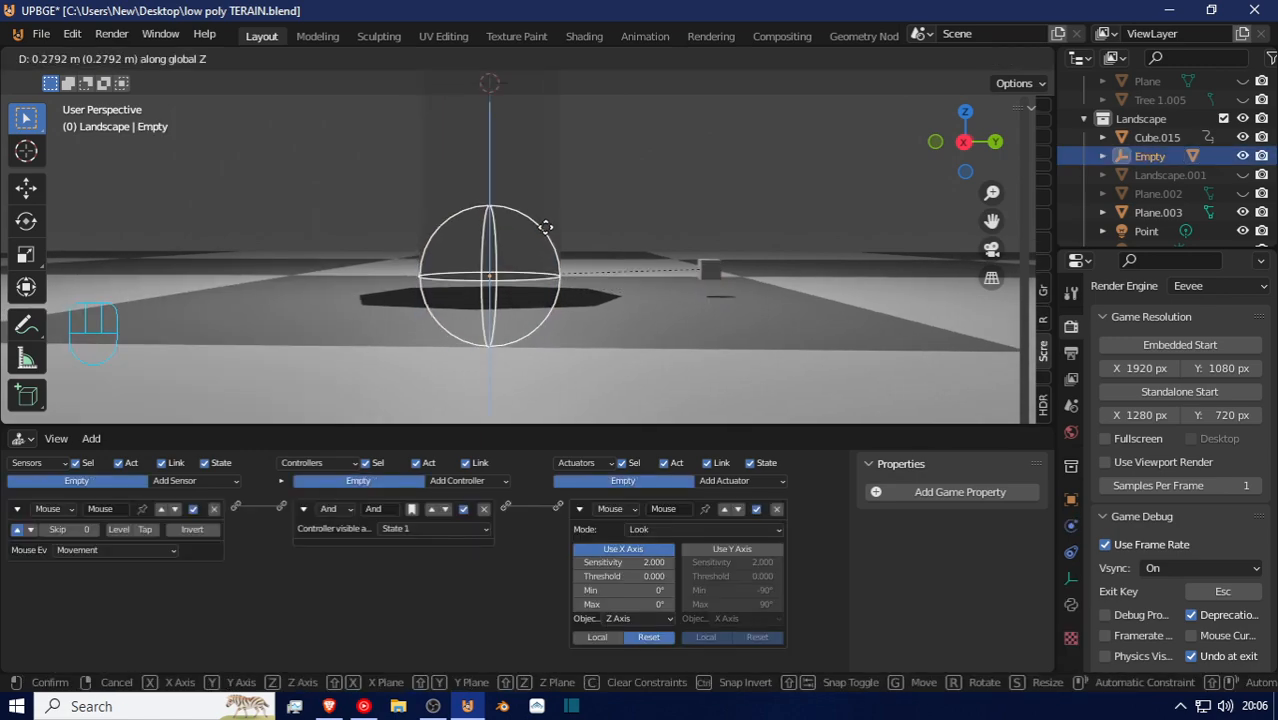
pyautogui.click(546, 227)
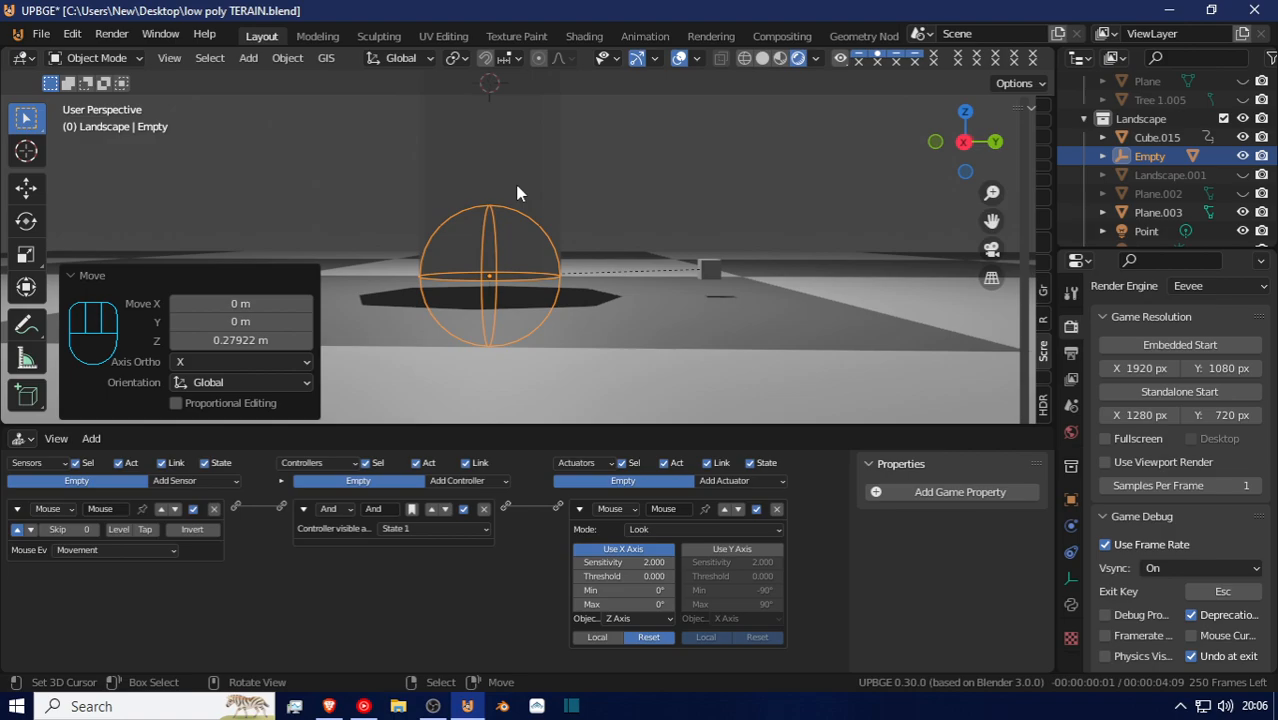
# Parent the sphere empty to the Cube.016 mesh inside the capsule, using the Vertex parent type
pyautogui.hotkey('shift', '`')
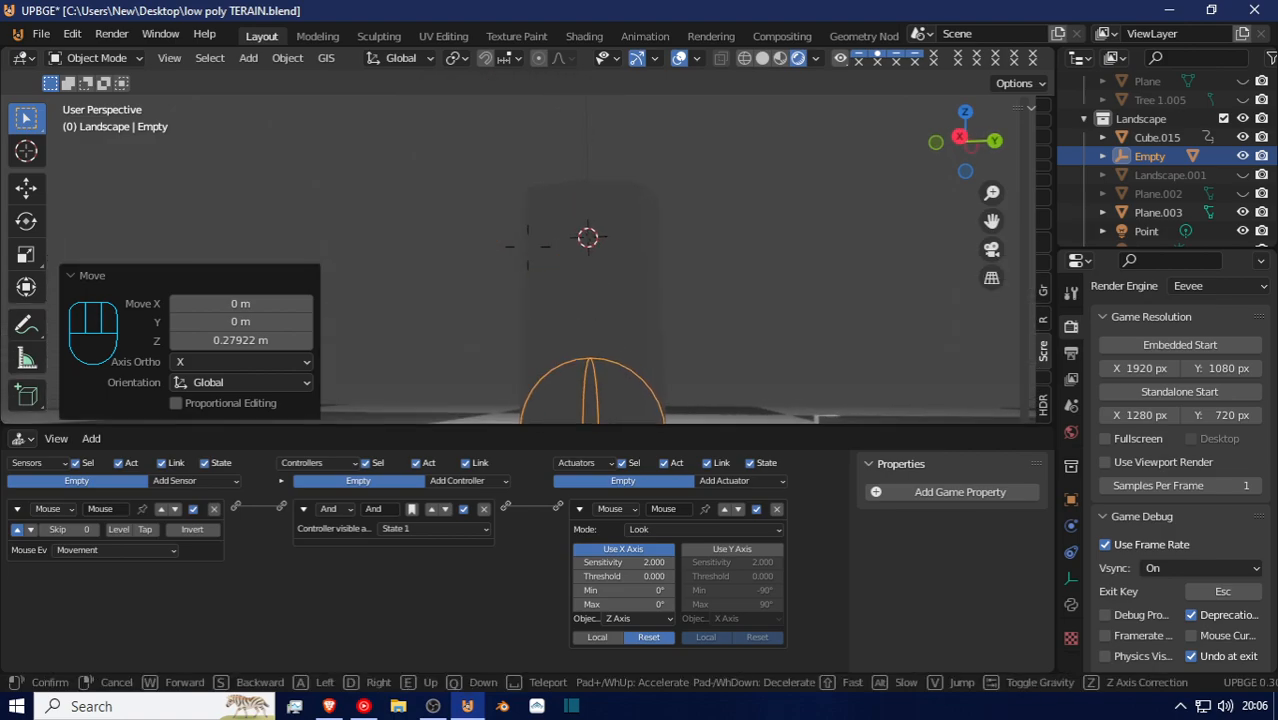
pyautogui.click(528, 248)
pyautogui.click(562, 290)
pyautogui.hotkey('shift', '`')
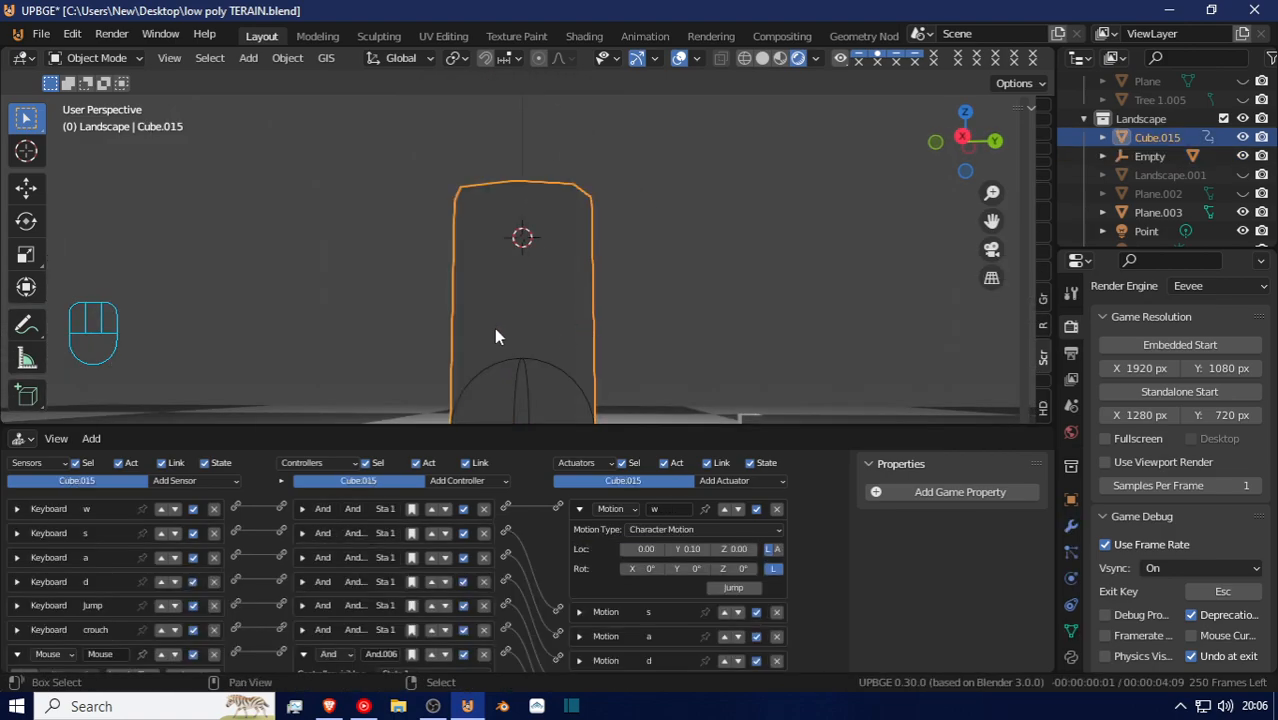
pyautogui.press('w')
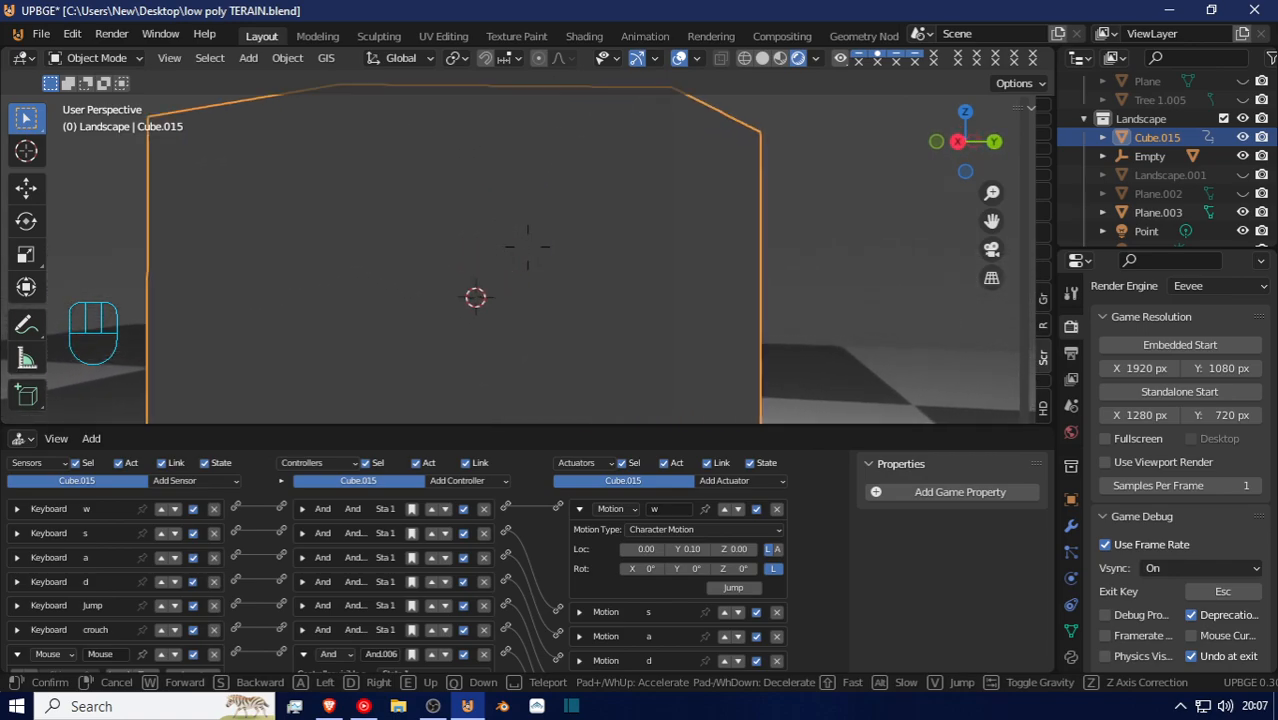
pyautogui.click(530, 255)
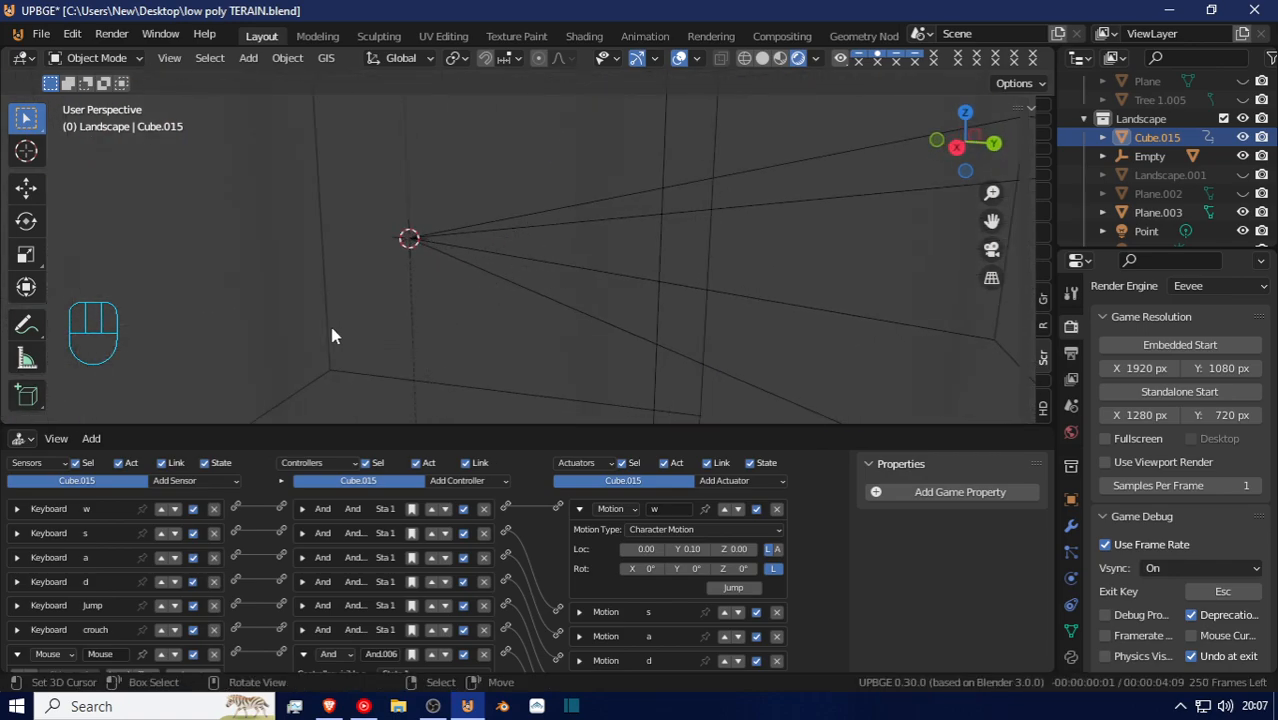
pyautogui.click(332, 334)
pyautogui.hotkey('shift', '`')
pyautogui.click(529, 254)
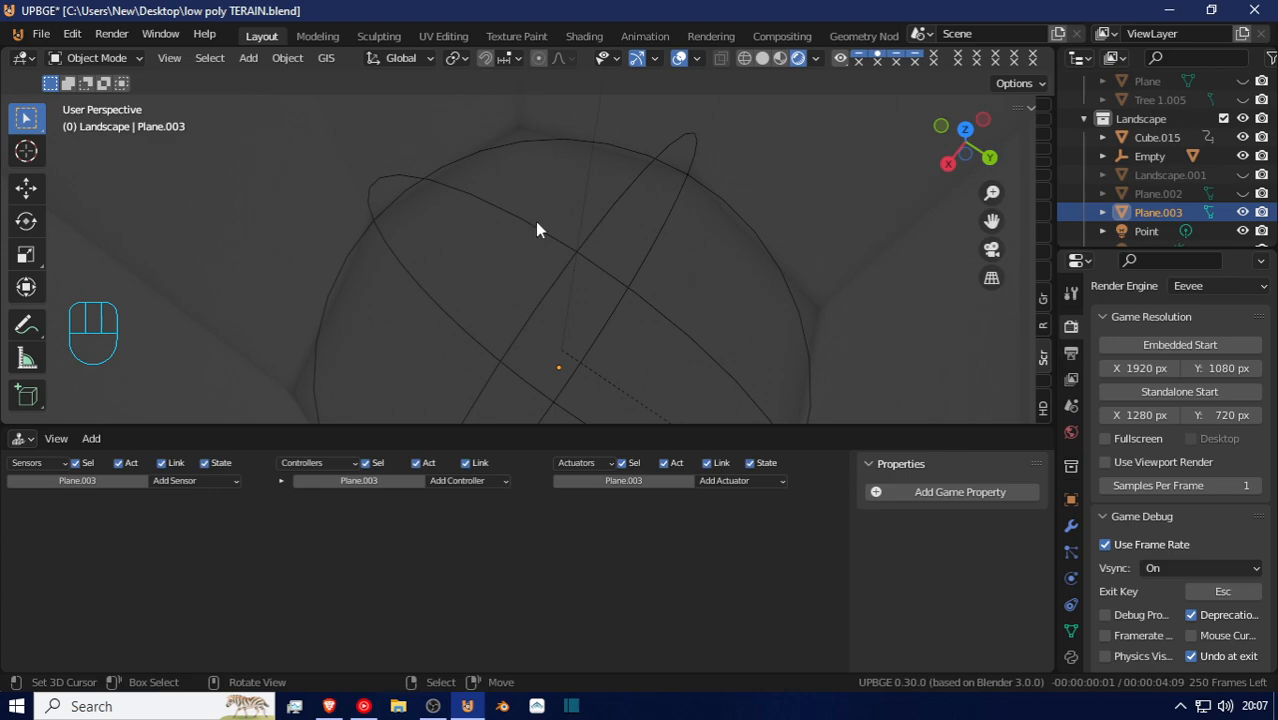
pyautogui.click(537, 223)
pyautogui.hotkey('shift', '`')
pyautogui.click(529, 252)
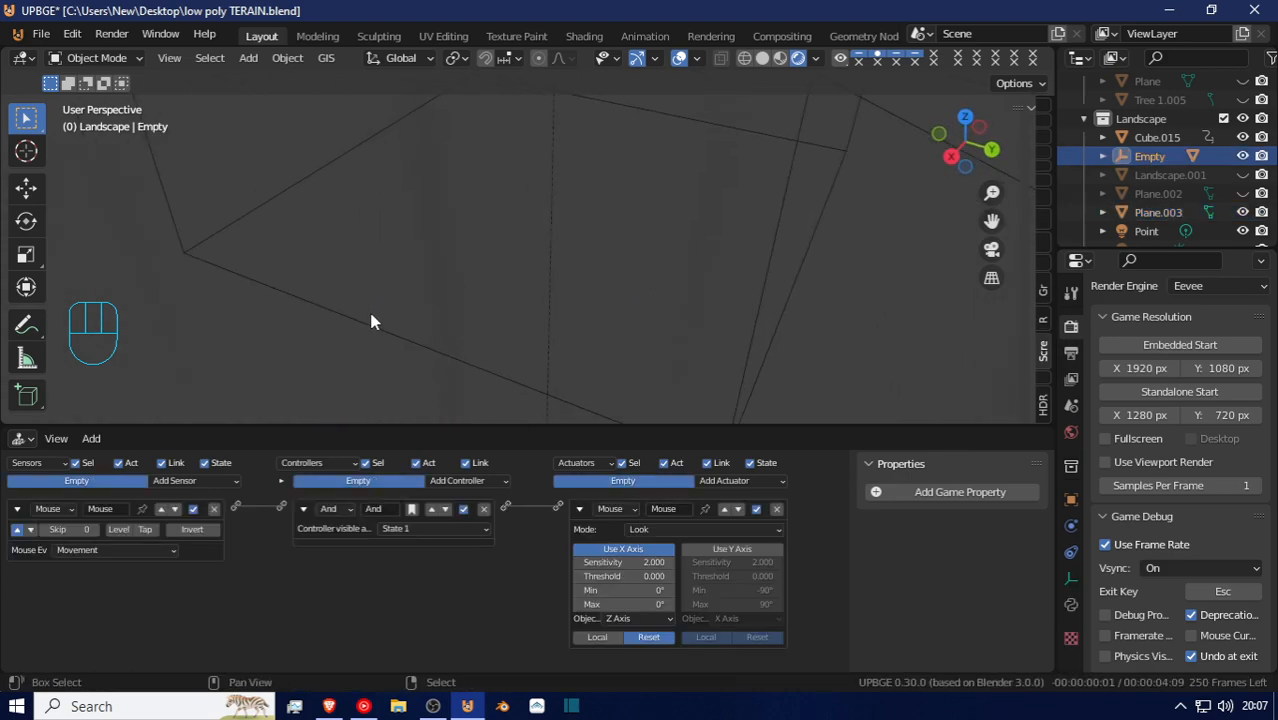
pyautogui.keyDown('shift'); pyautogui.click(369, 326); pyautogui.keyUp('shift')
pyautogui.hotkey('ctrl', 'p')
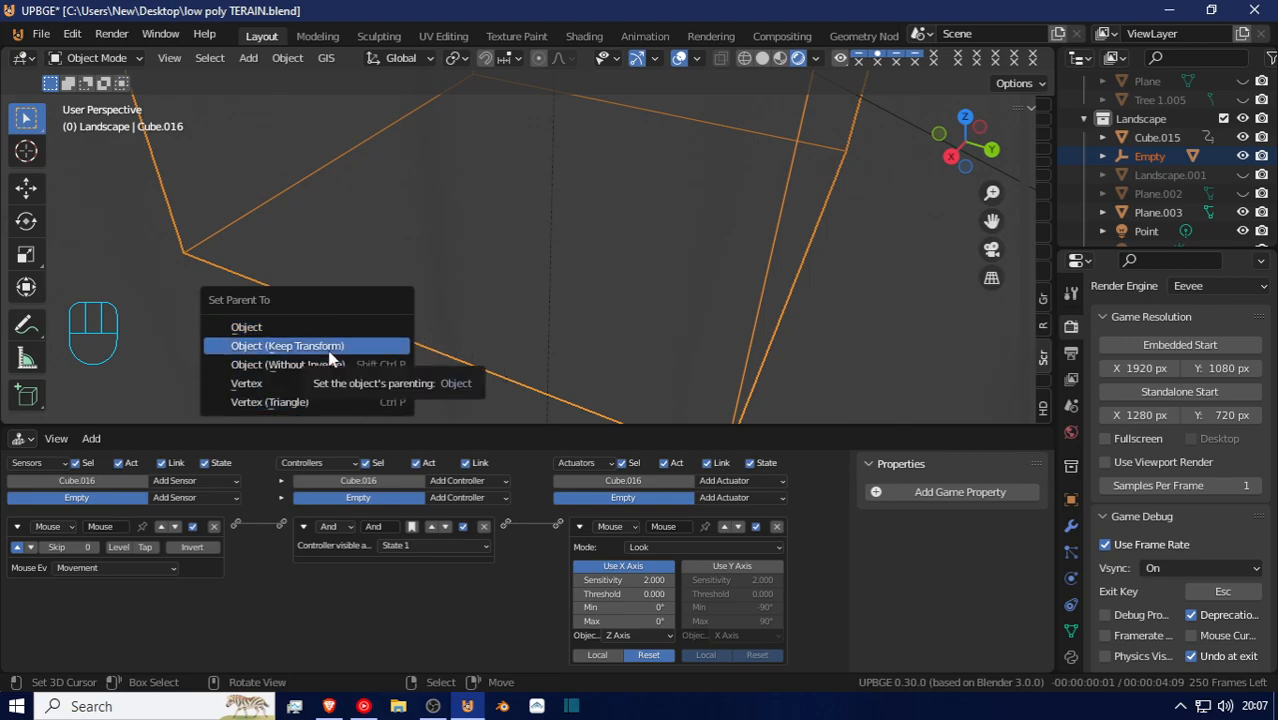
pyautogui.click(338, 383)
pyautogui.scroll(-6, 450, 235)
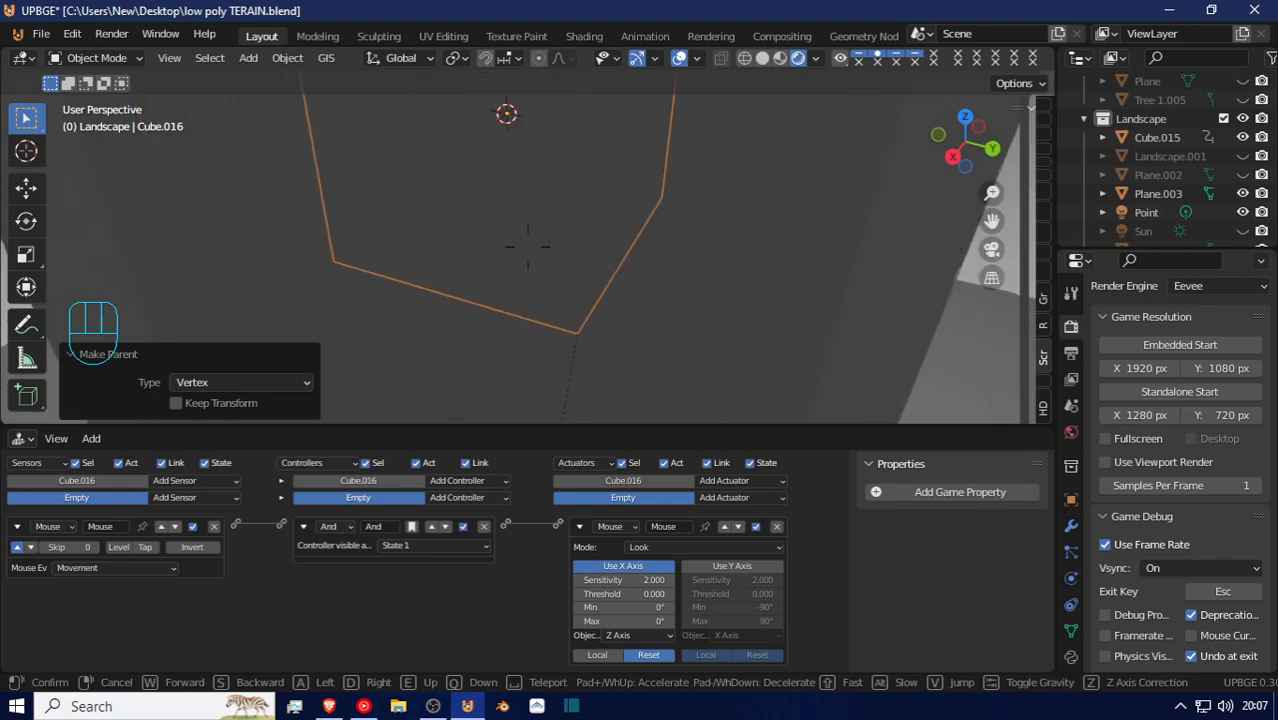
pyautogui.press('g')
pyautogui.rightClick(468, 215)
pyautogui.moveTo(504, 200); pyautogui.dragTo(570, 114, button='right')
pyautogui.rightClick(486, 186)
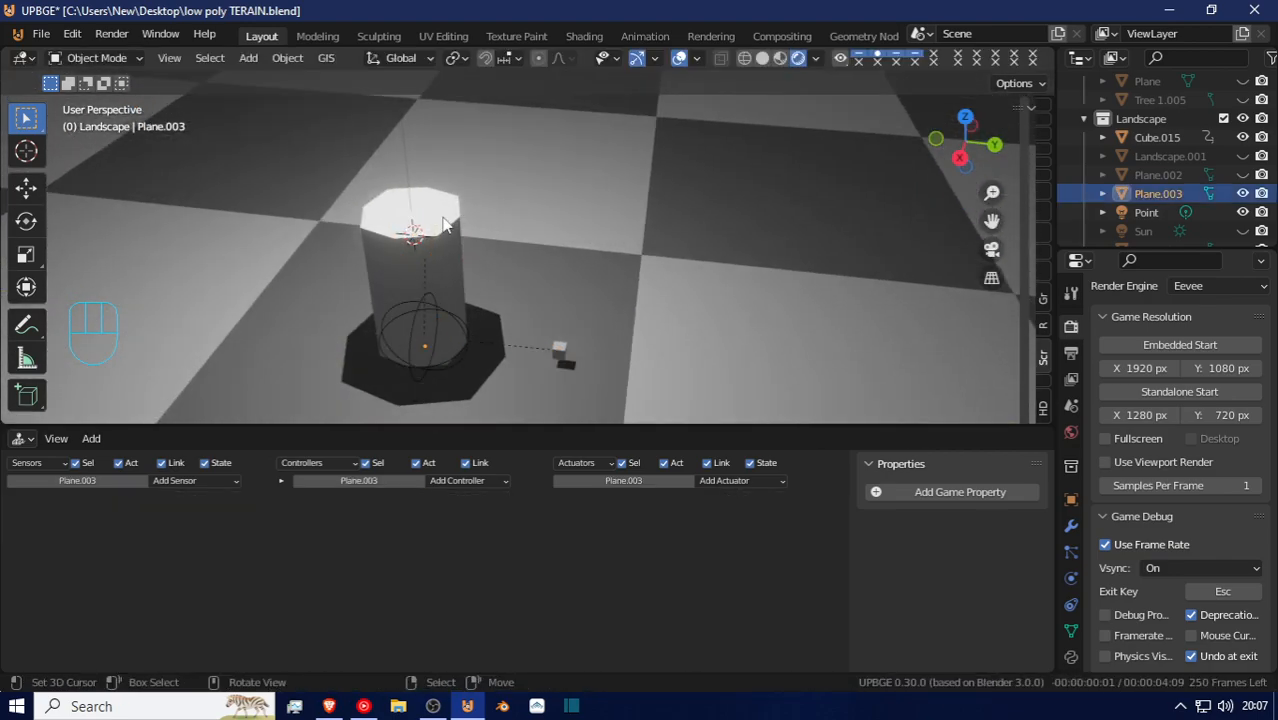
pyautogui.moveTo(448, 222); pyautogui.dragTo(540, 228, button='right')
pyautogui.rightClick(492, 156)
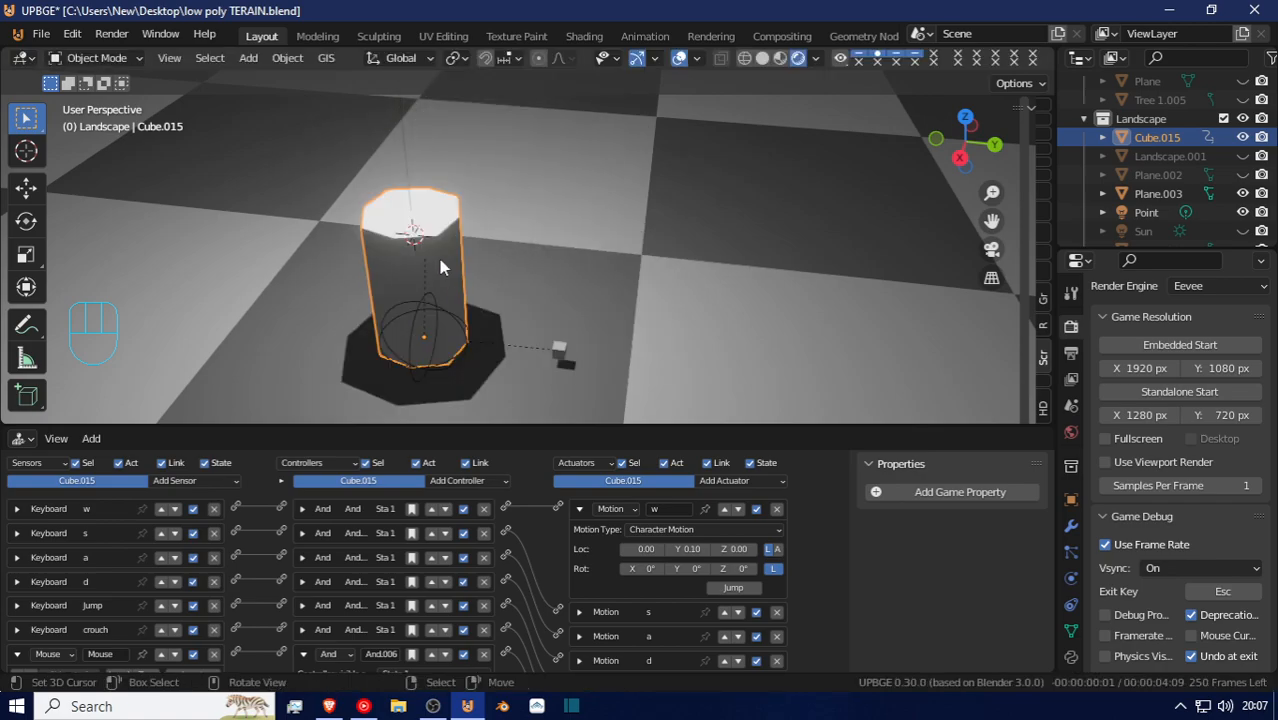
pyautogui.rightClick(562, 350)
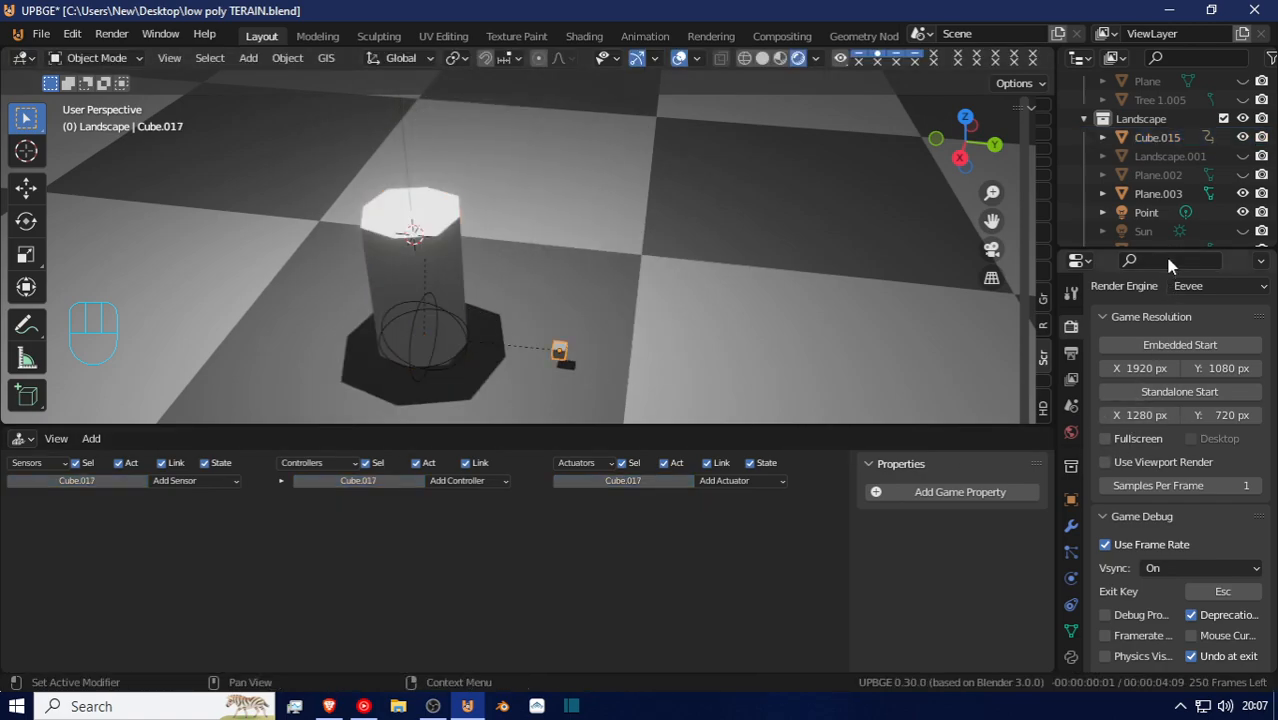
# Replace the capsule's Left Shift keyboard sensor with an Always sensor in an enlarged logic editor
pyautogui.rightClick(458, 288)
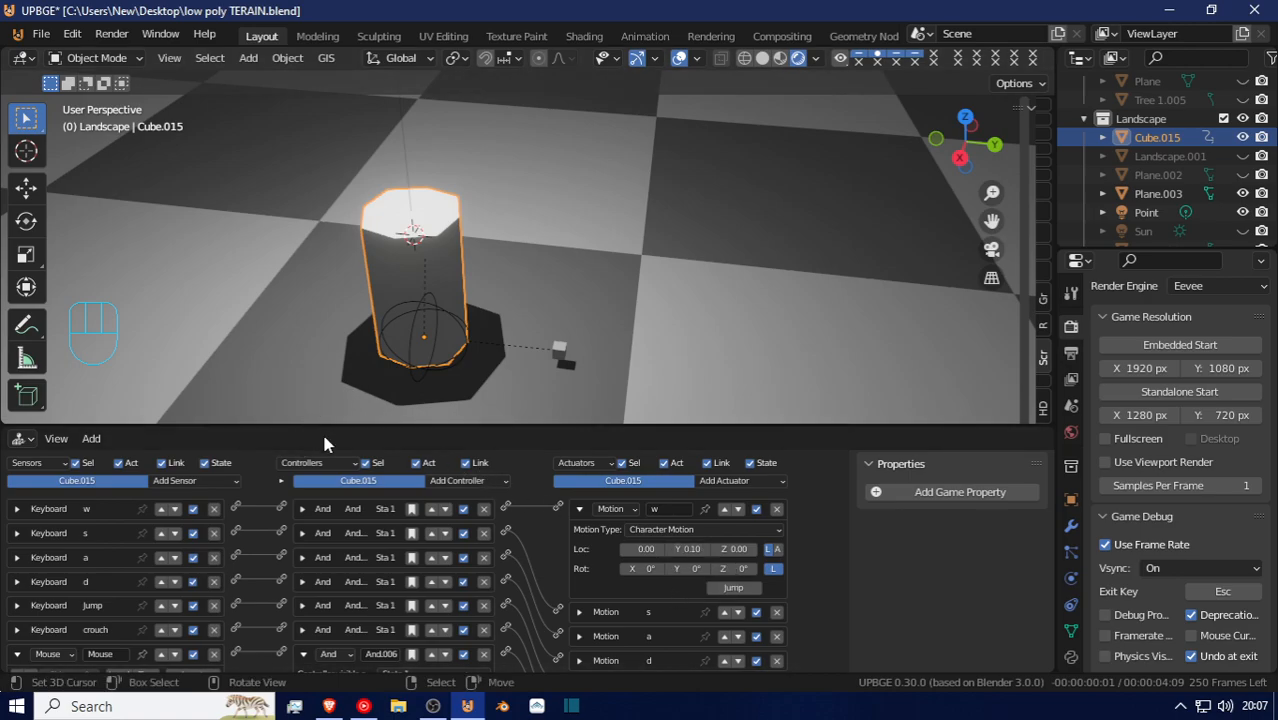
pyautogui.moveTo(316, 427); pyautogui.dragTo(316, 183)
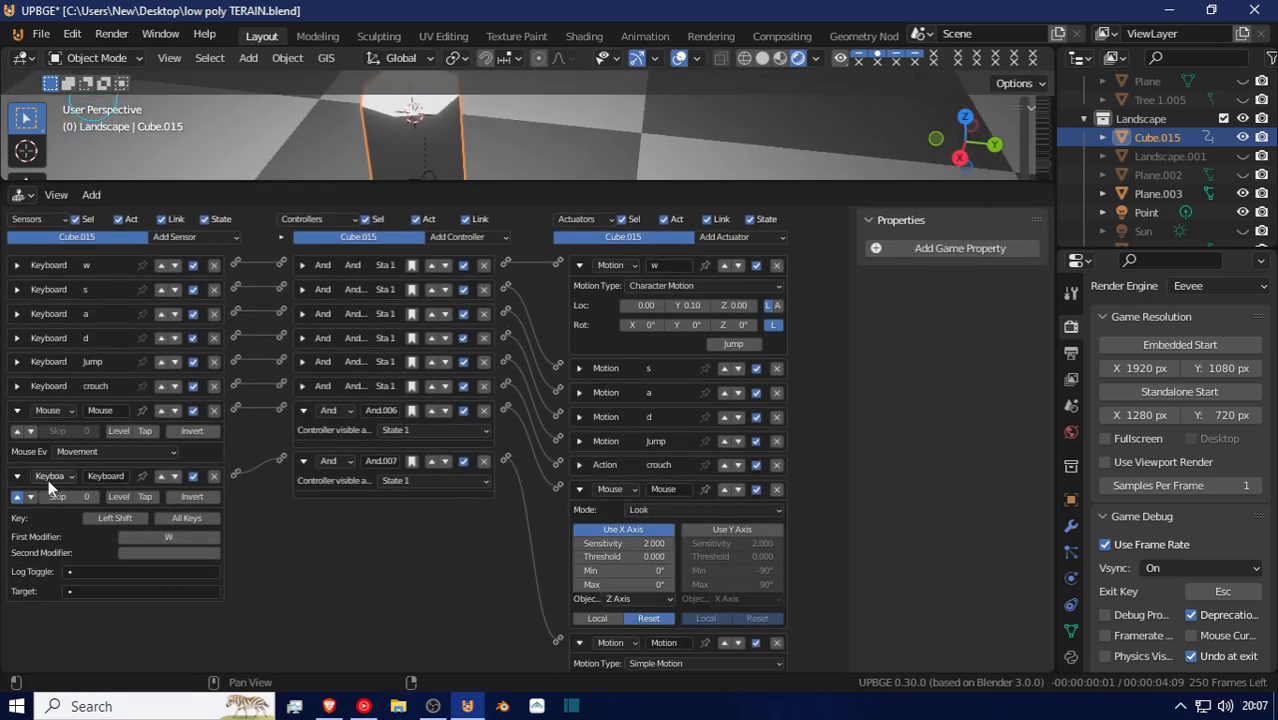
pyautogui.click(213, 477)
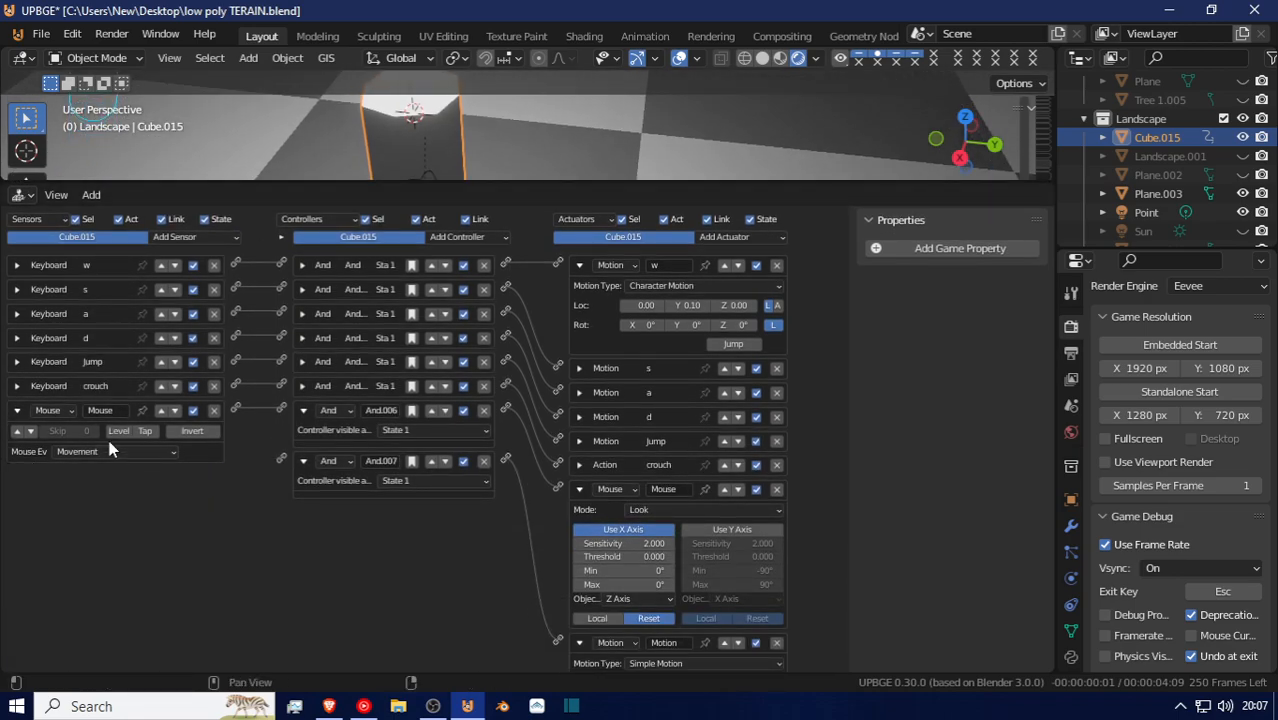
pyautogui.click(195, 237)
pyautogui.click(190, 264)
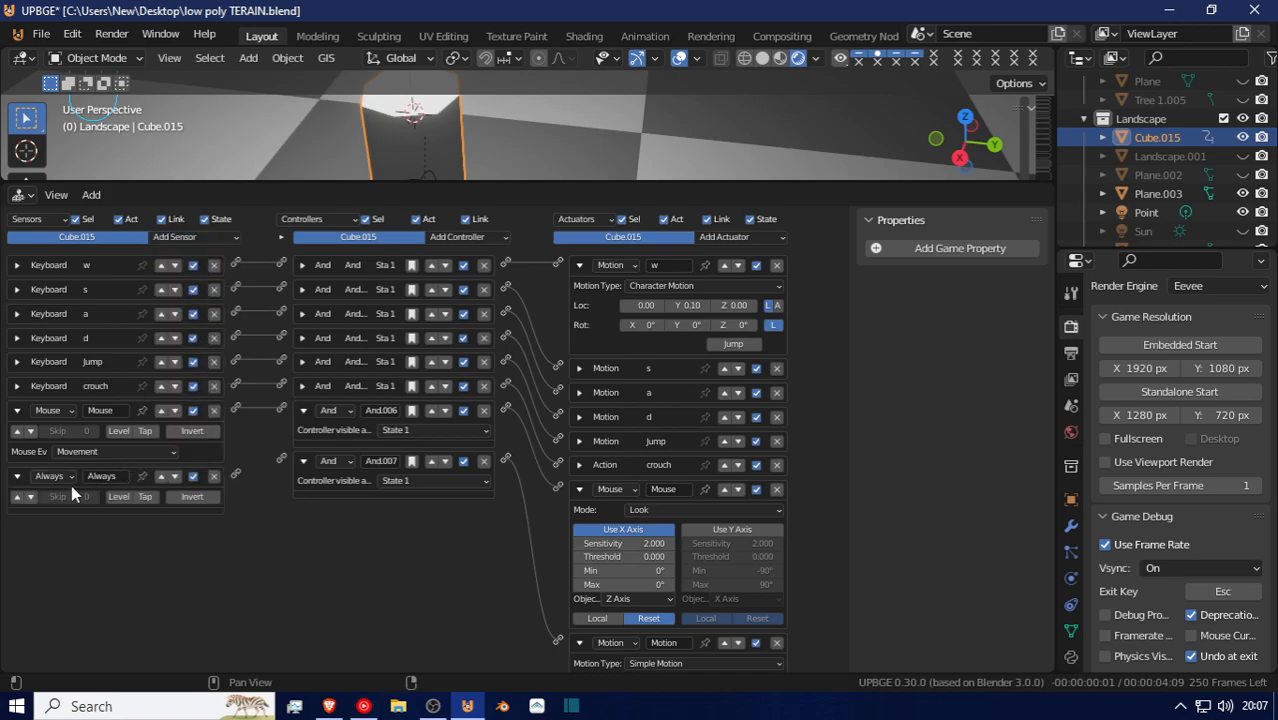
# Turn on true-level pulse triggering for the Always sensor
pyautogui.click(17, 496)
pyautogui.scroll(-2, 568, 581)
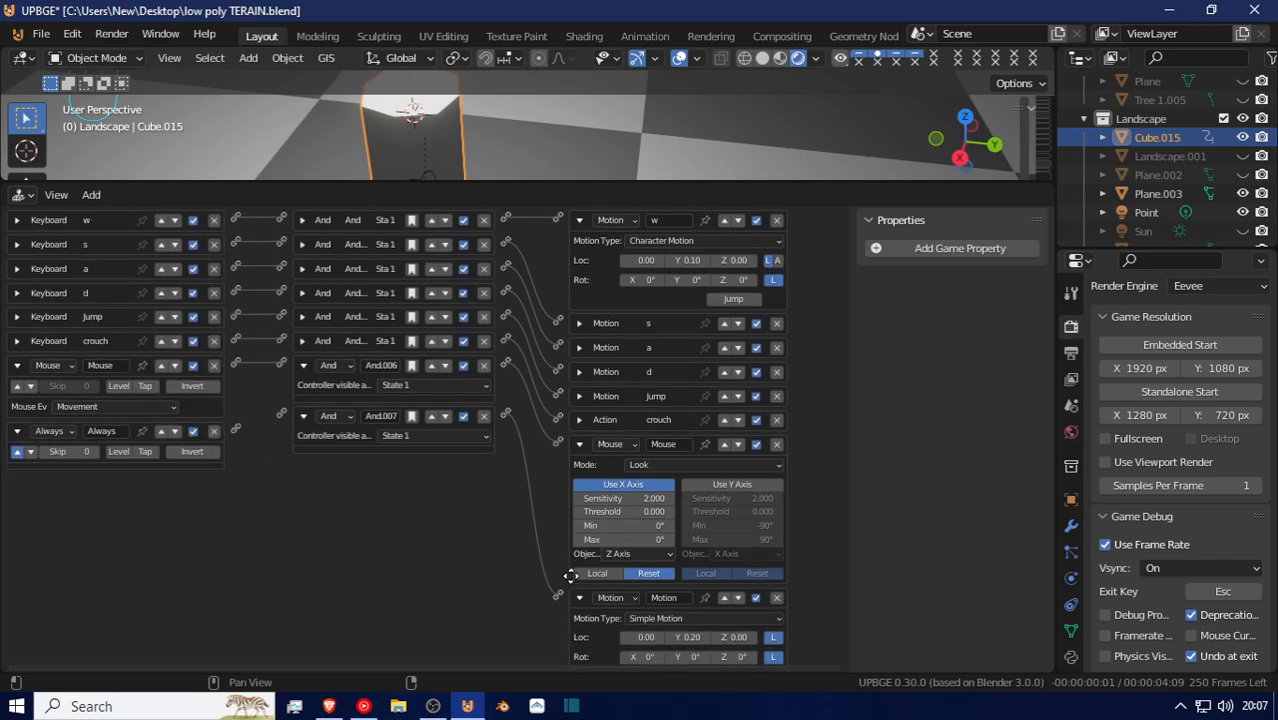
pyautogui.moveTo(568, 581); pyautogui.dragTo(568, 573, button='middle')
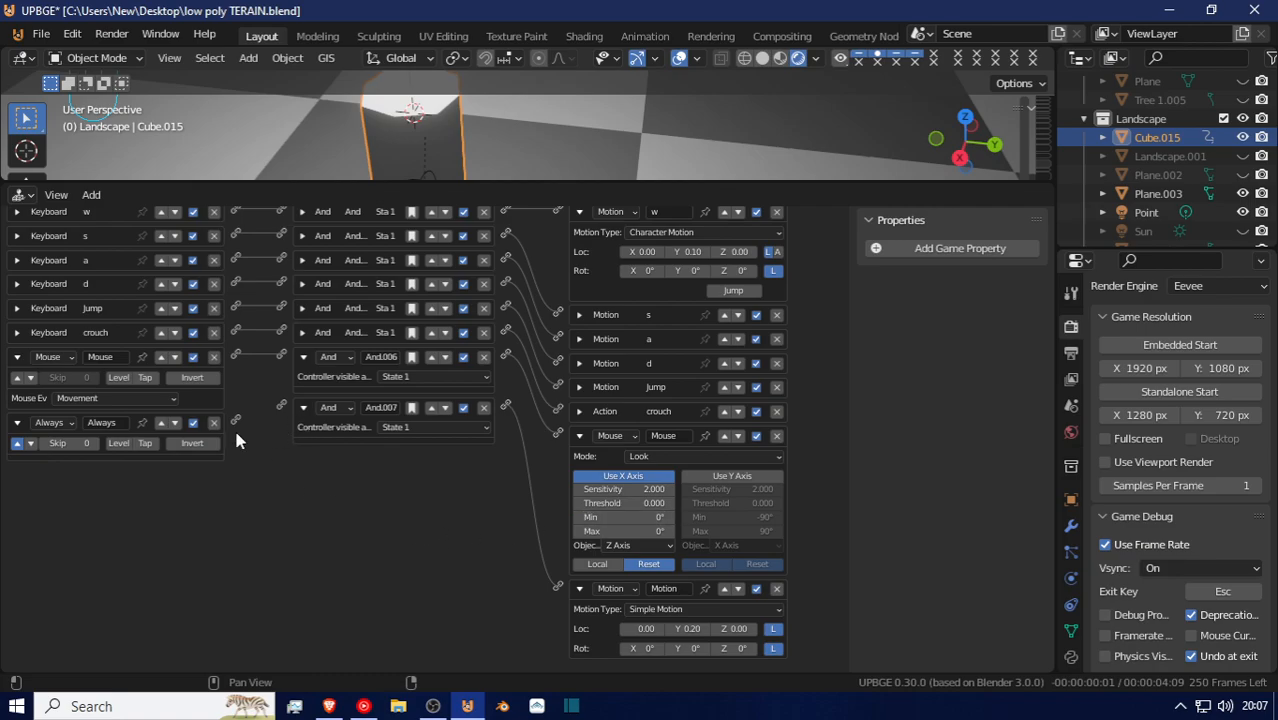
# Undo the recent sensor changes back to the Left Shift keyboard sensor, and collapse that sensor and the Mouse actuator
pyautogui.hotkey('ctrl', 'z')
pyautogui.hotkey('ctrl', 'z')
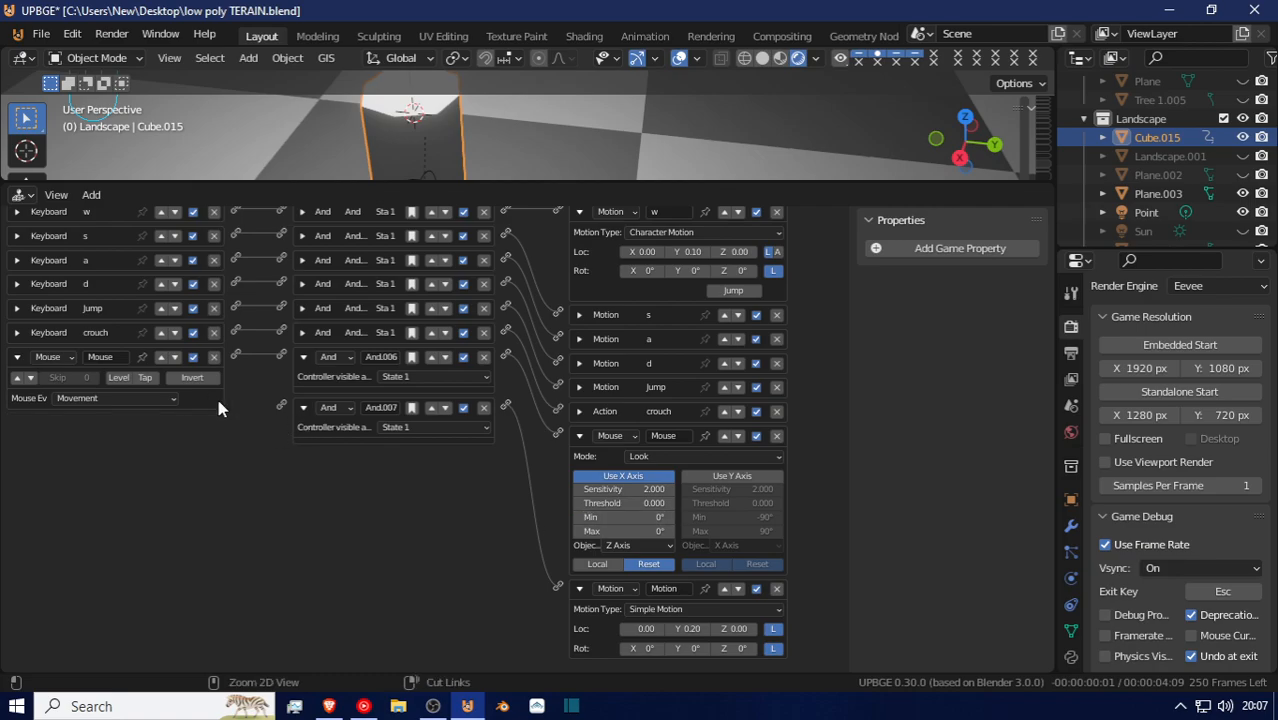
pyautogui.hotkey('ctrl', 'z')
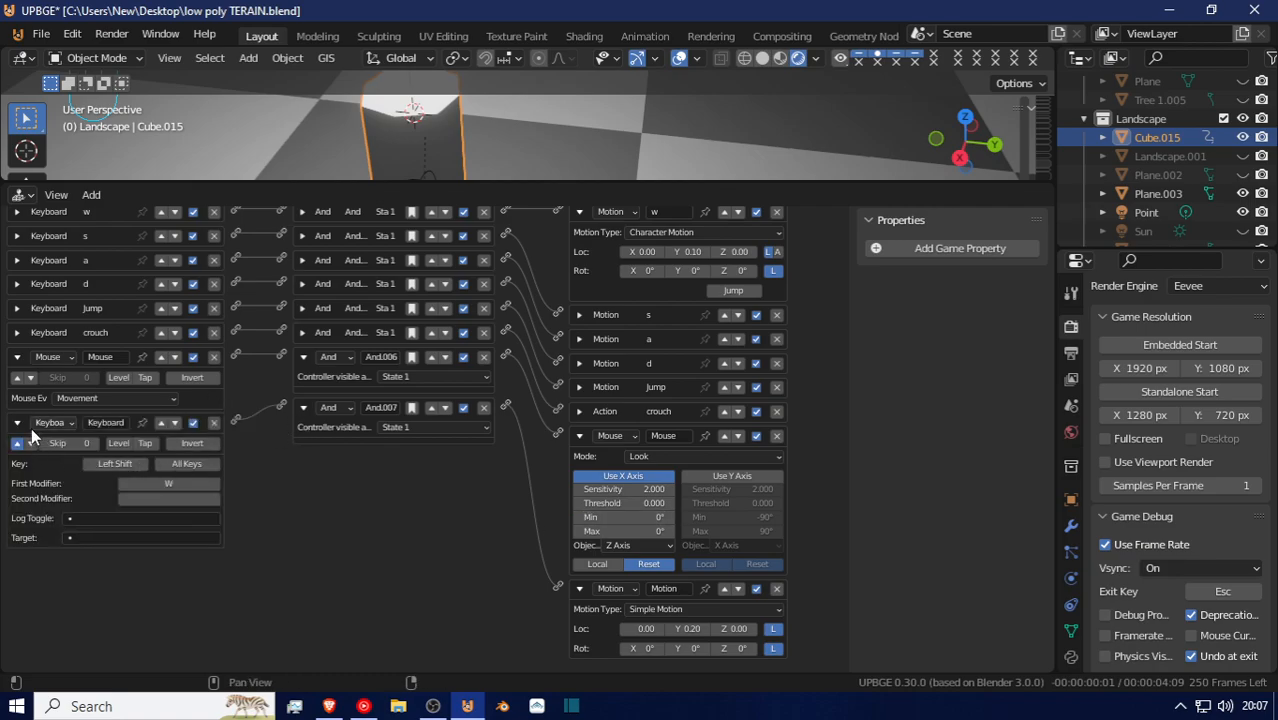
pyautogui.click(578, 436)
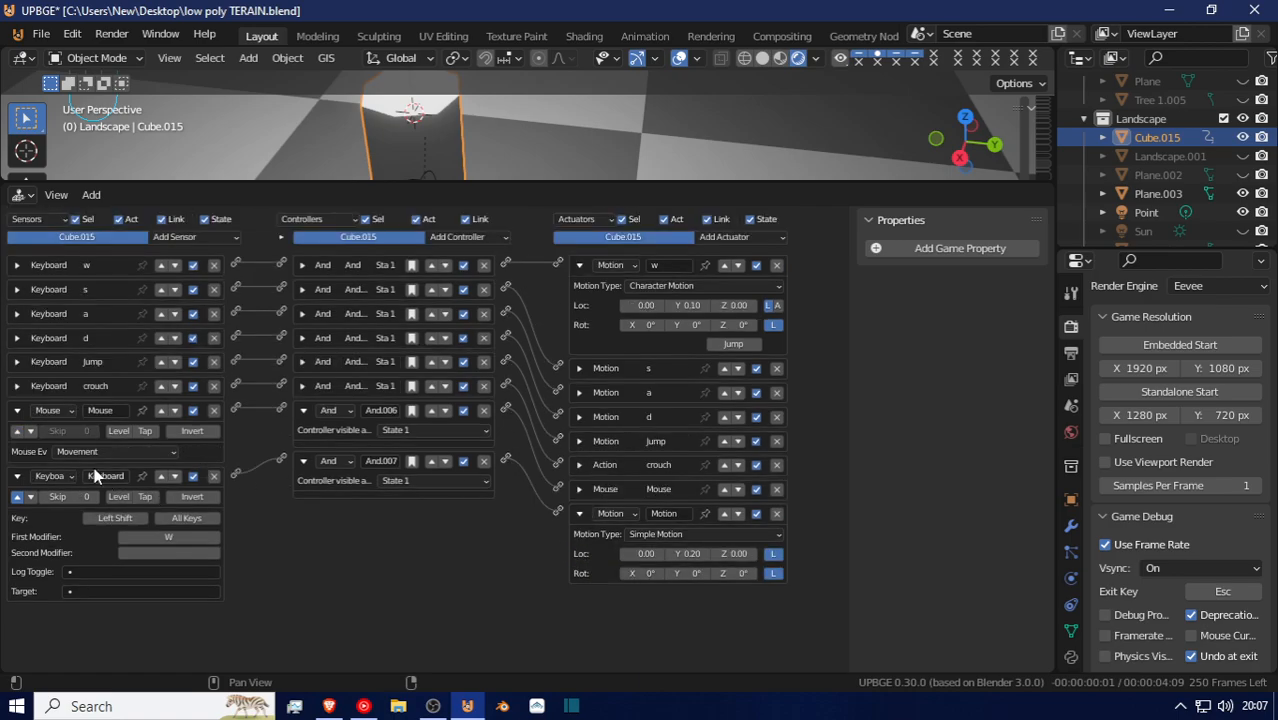
pyautogui.click(16, 476)
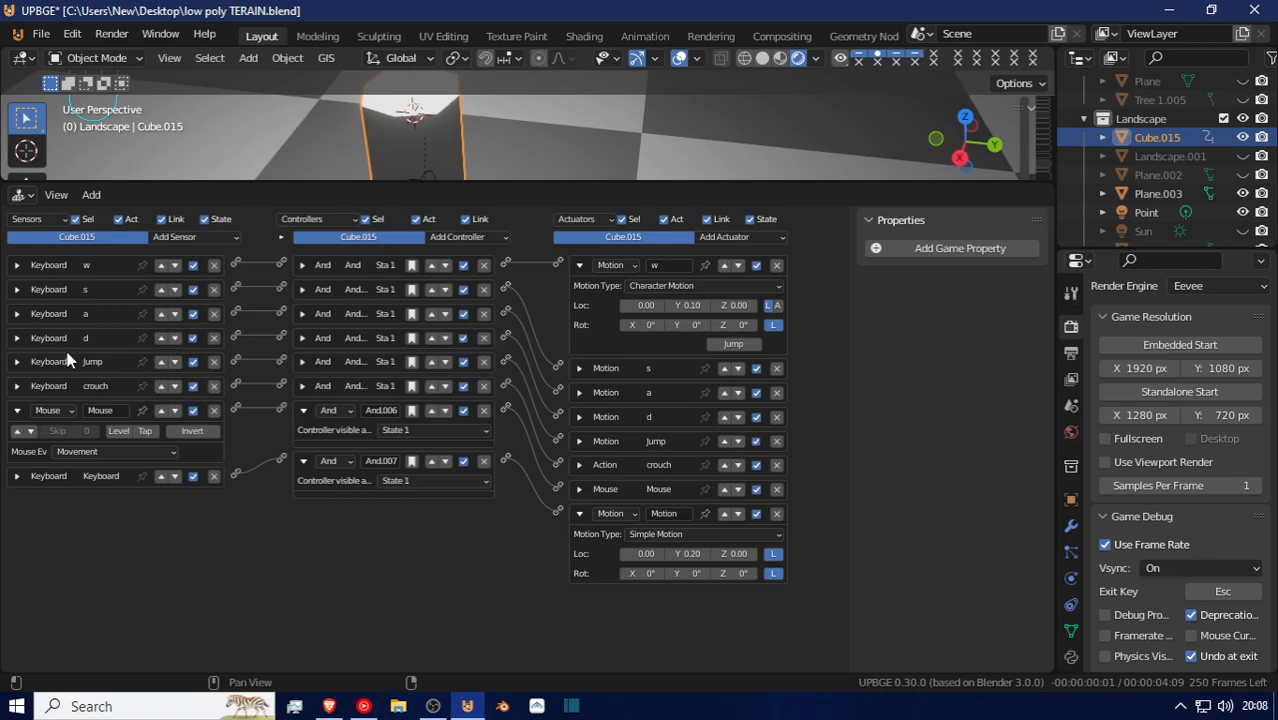
# Add an Always sensor and an Edit Object actuator to Cube.015, link them, and enable the sensor's true-level pulse
pyautogui.click(175, 237)
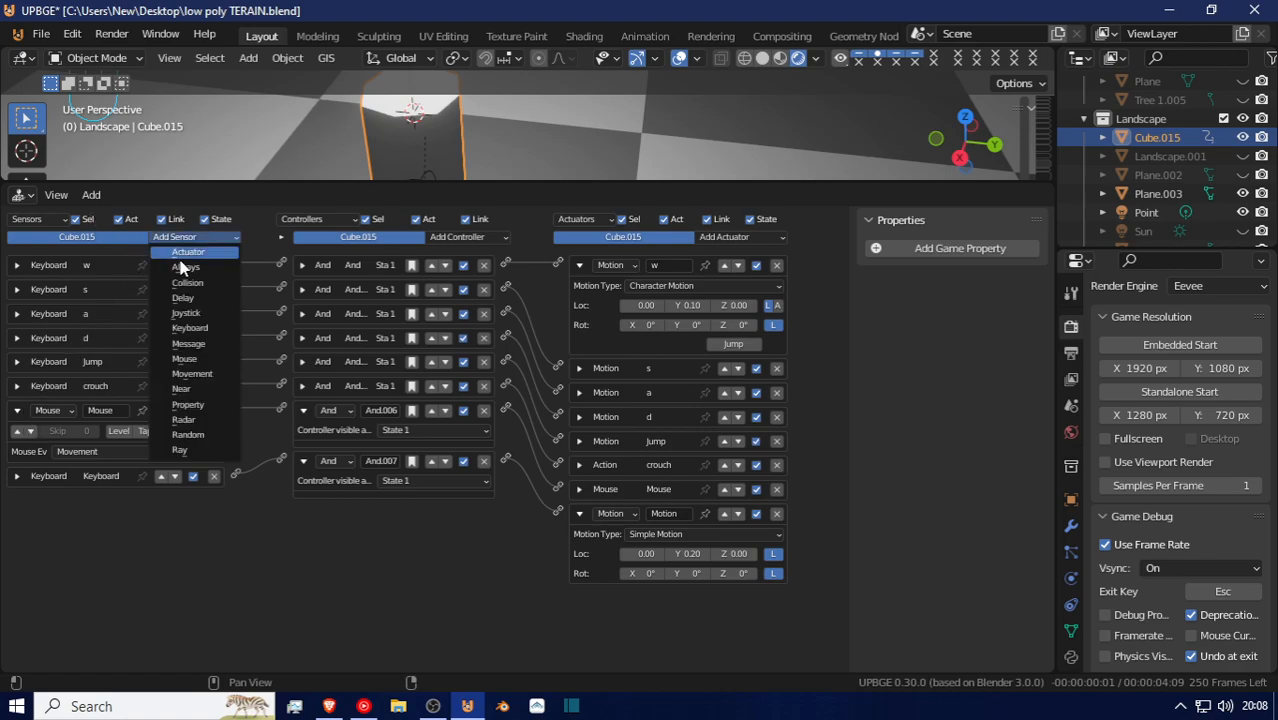
pyautogui.click(182, 267)
pyautogui.click(739, 239)
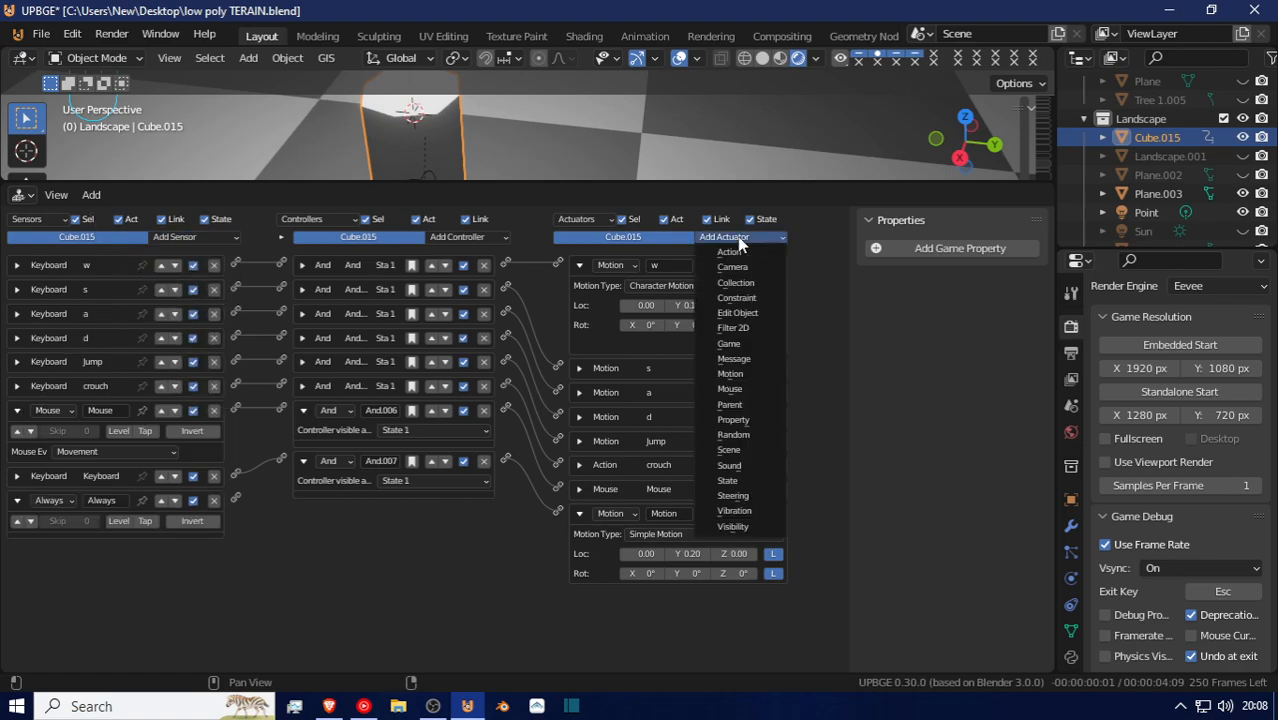
pyautogui.click(737, 313)
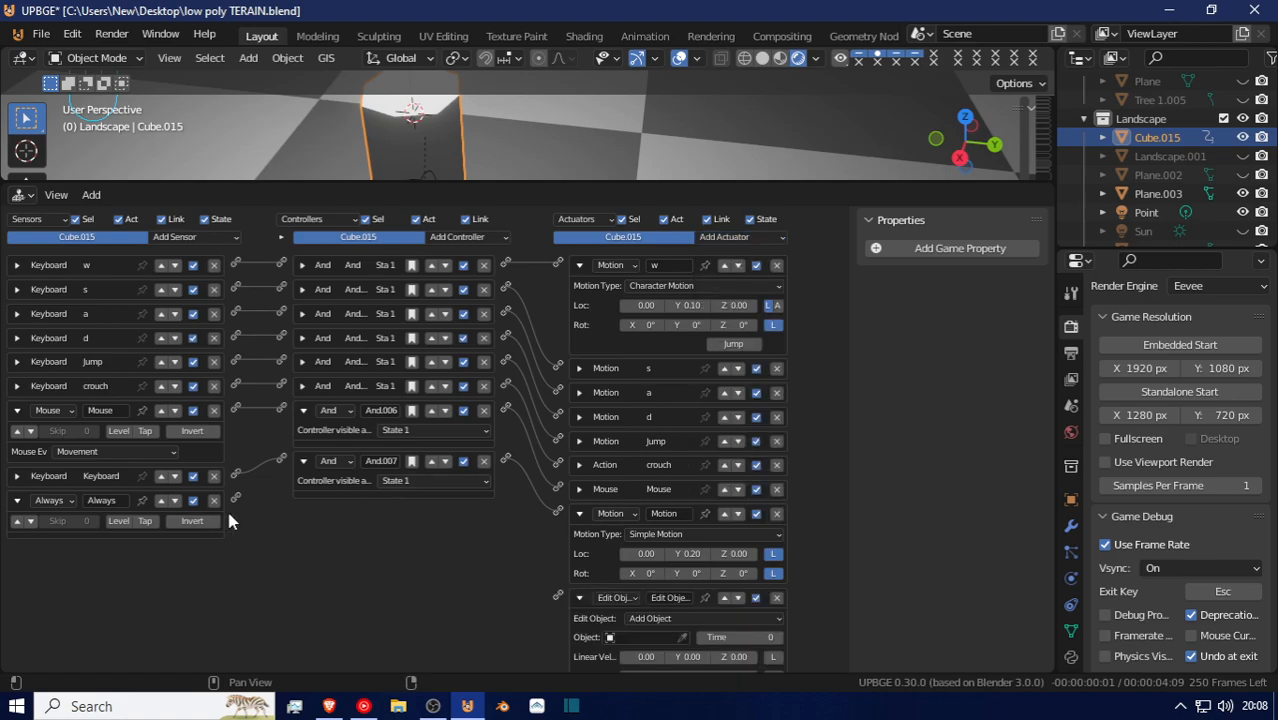
pyautogui.moveTo(452, 580); pyautogui.dragTo(560, 600)
pyautogui.click(17, 521)
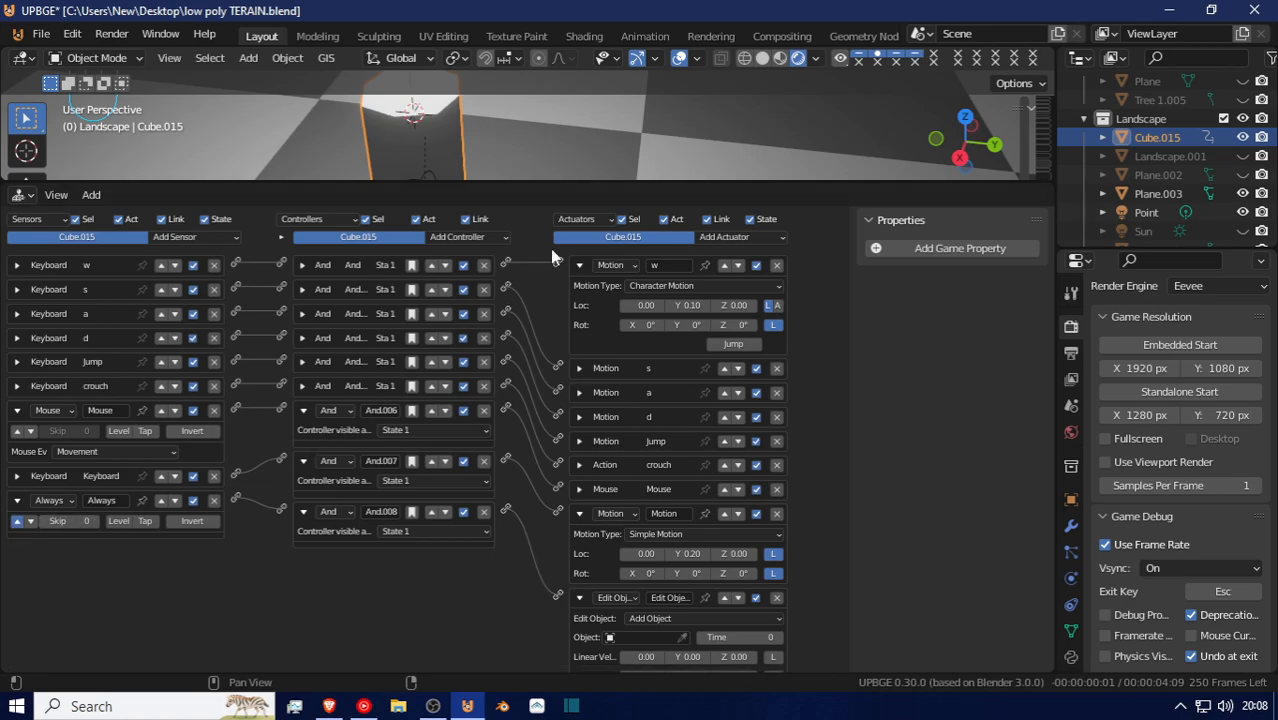
# Assign the small cube beside the character, Cube.017, as the Edit Object actuator's object
pyautogui.scroll(-2, 545, 159)
pyautogui.keyDown('shift'); pyautogui.moveTo(545, 159); pyautogui.dragTo(554, 82, button='middle'); pyautogui.keyUp('shift')
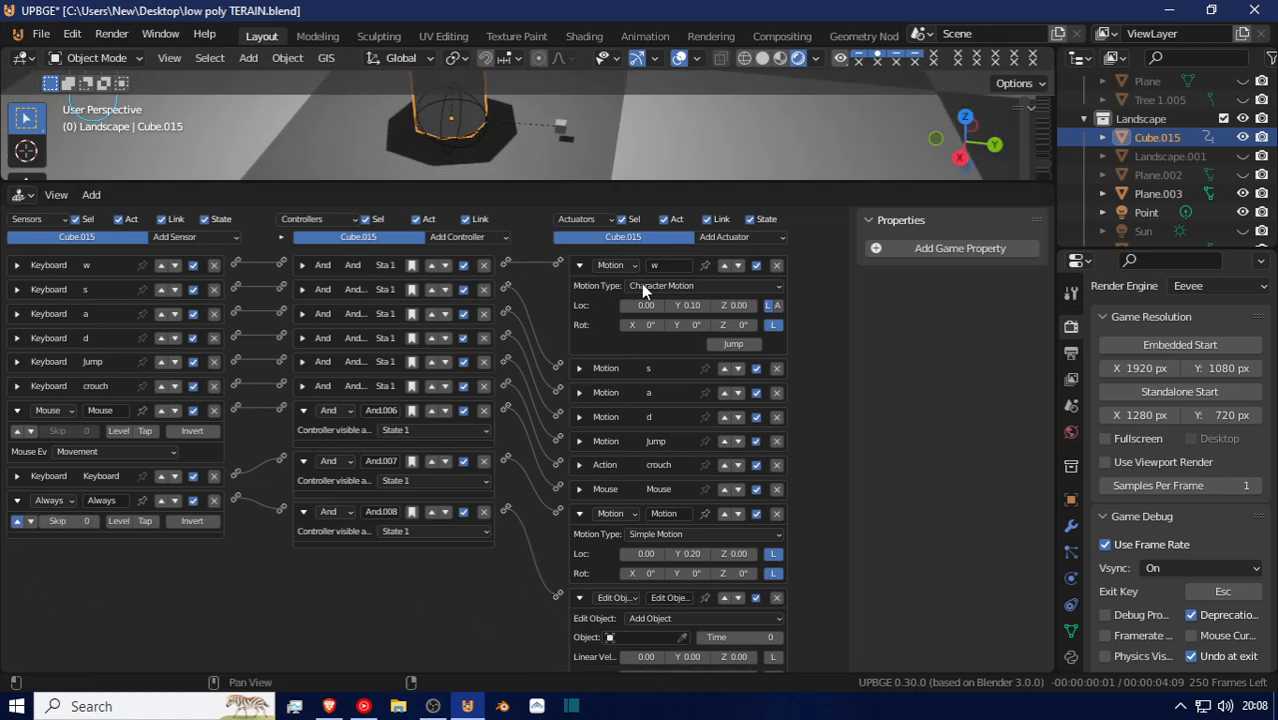
pyautogui.click(683, 637)
pyautogui.click(562, 127)
pyautogui.scroll(-3, 560, 124)
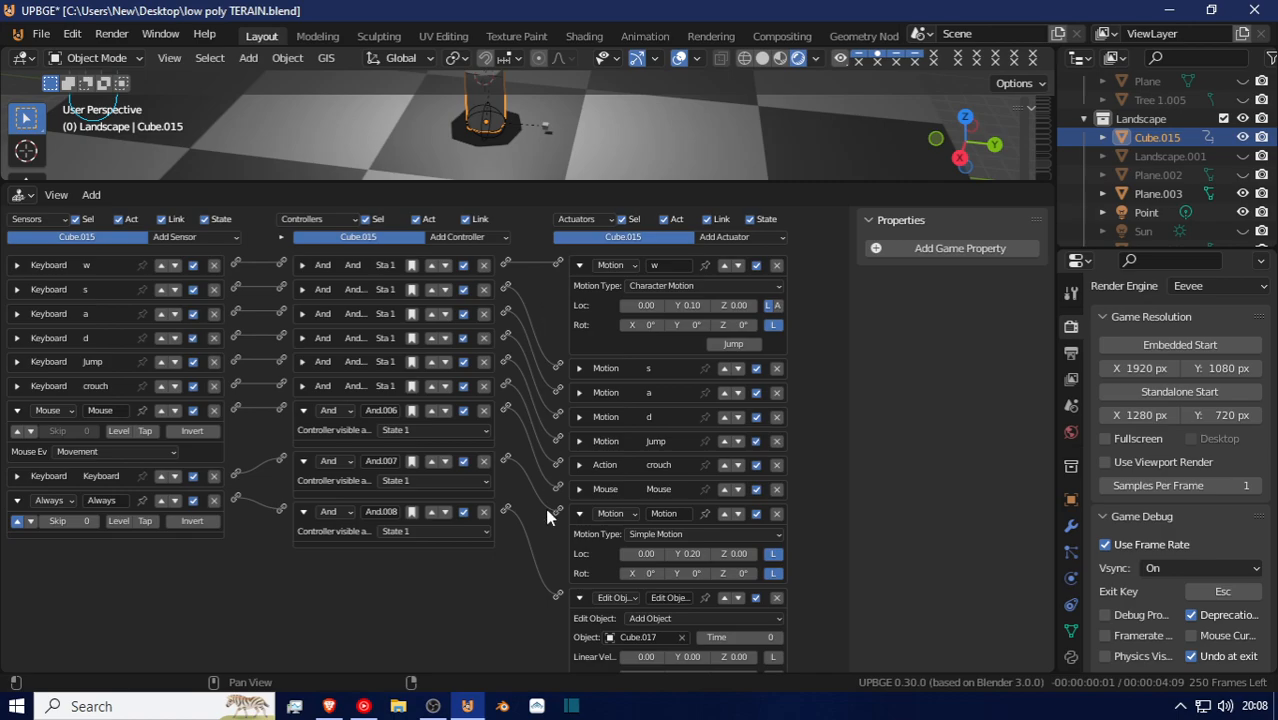
# Remove the Mouse actuator, the Mouse sensor and their And.006 controller from Cube.015
pyautogui.click(777, 489)
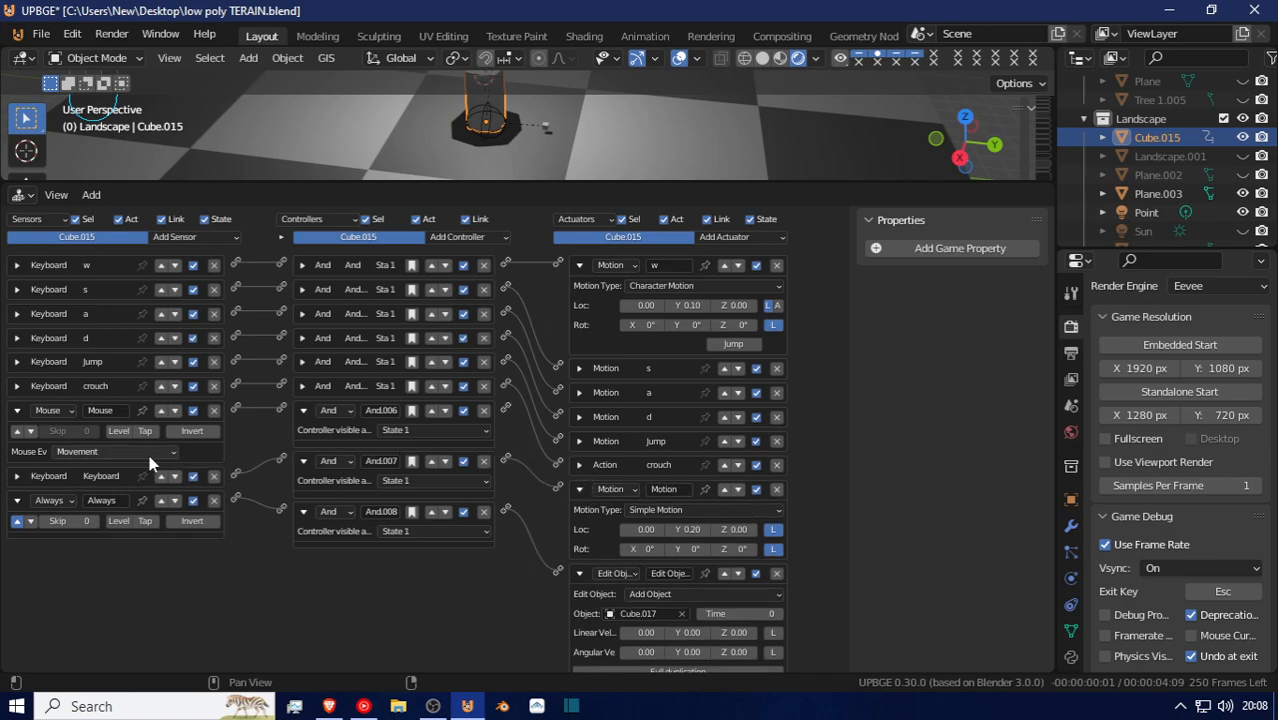
pyautogui.click(213, 410)
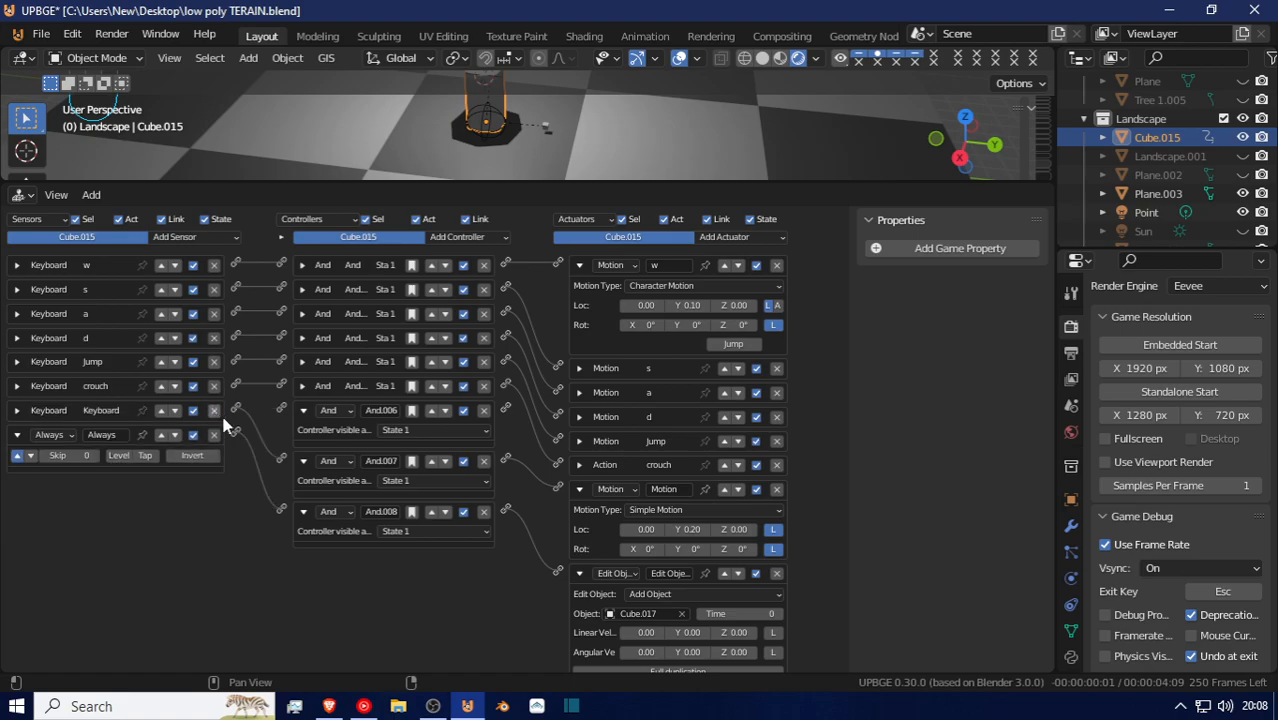
pyautogui.click(483, 411)
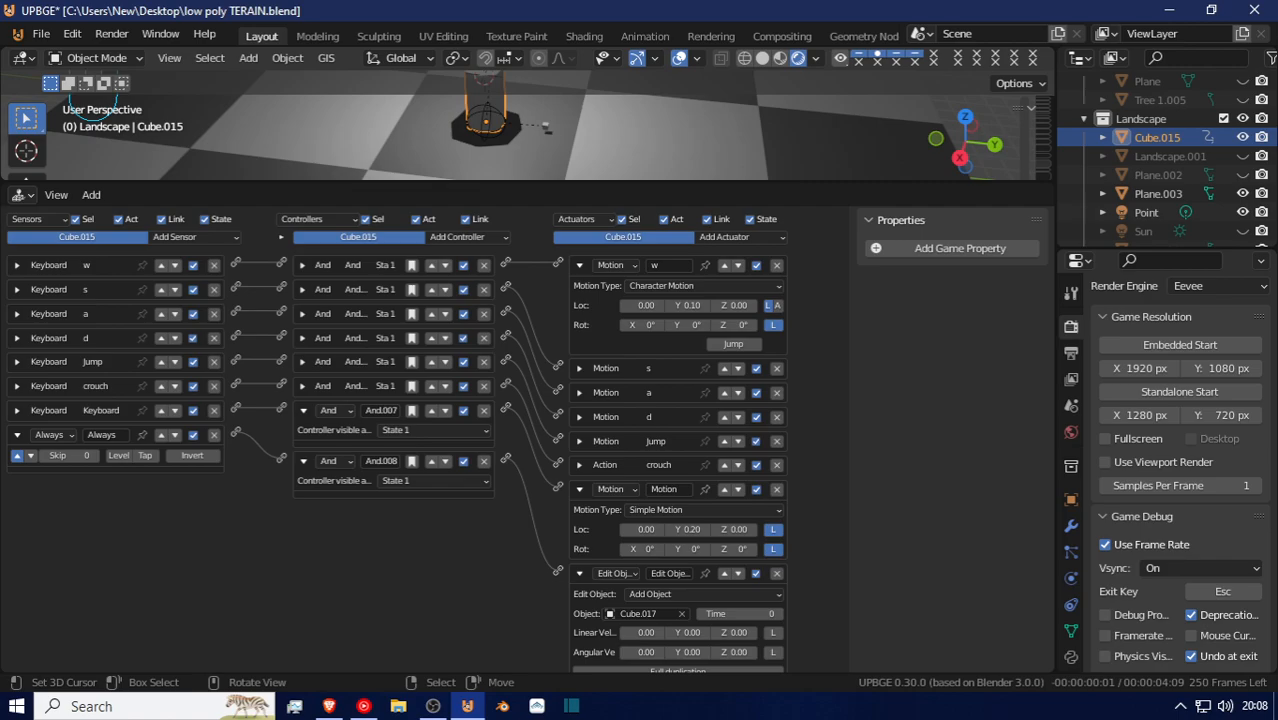
# Run the game in the viewport, test walking the character forward, and stop it
pyautogui.press('p')
pyautogui.press('w')
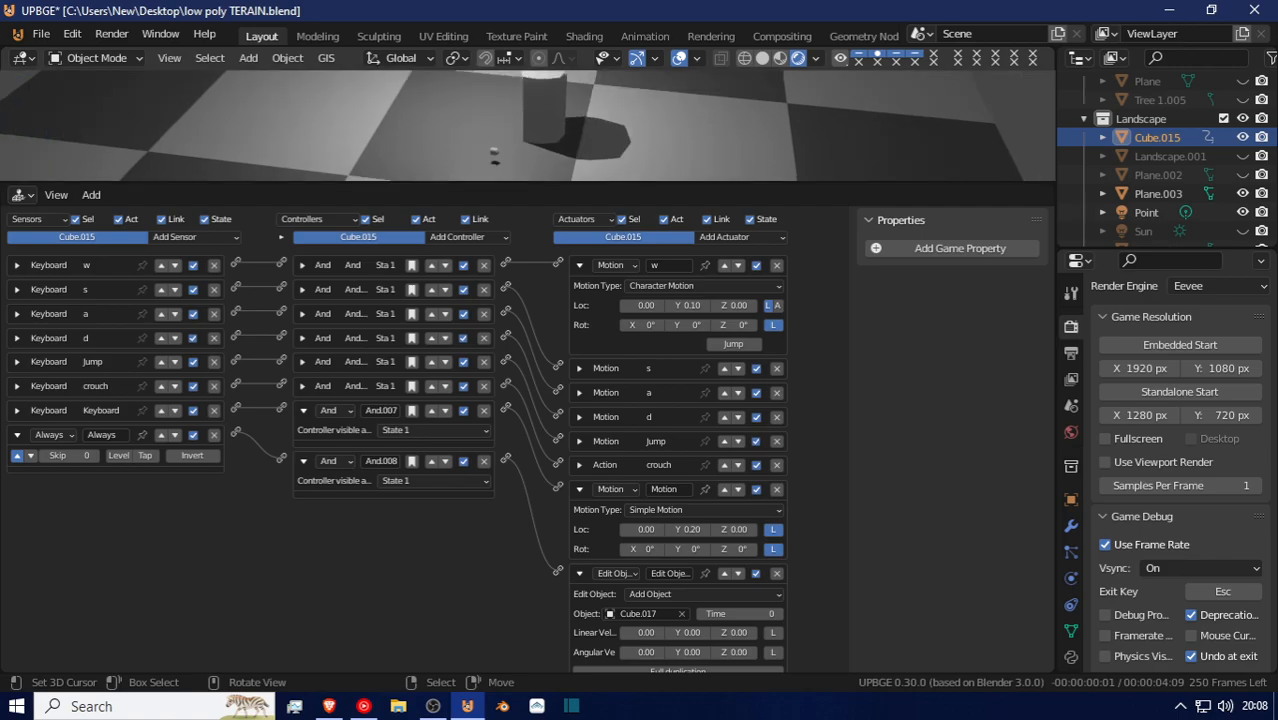
pyautogui.press('w')
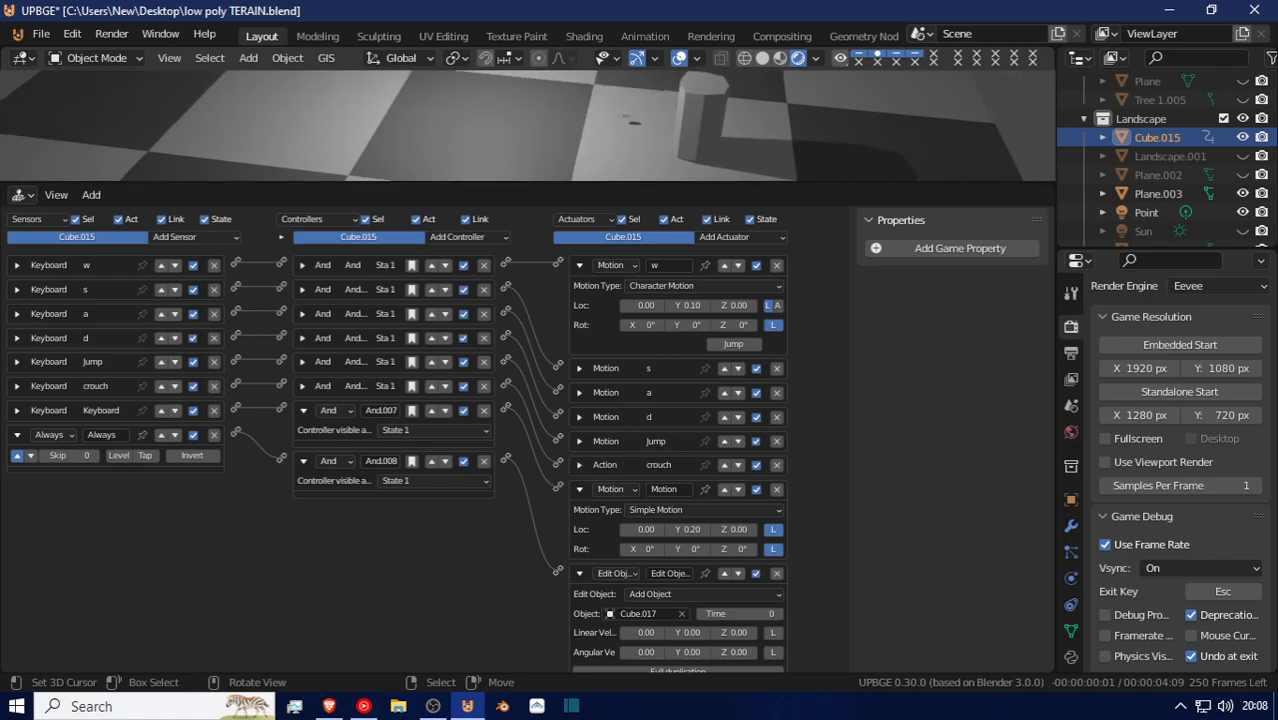
pyautogui.press('Escape')
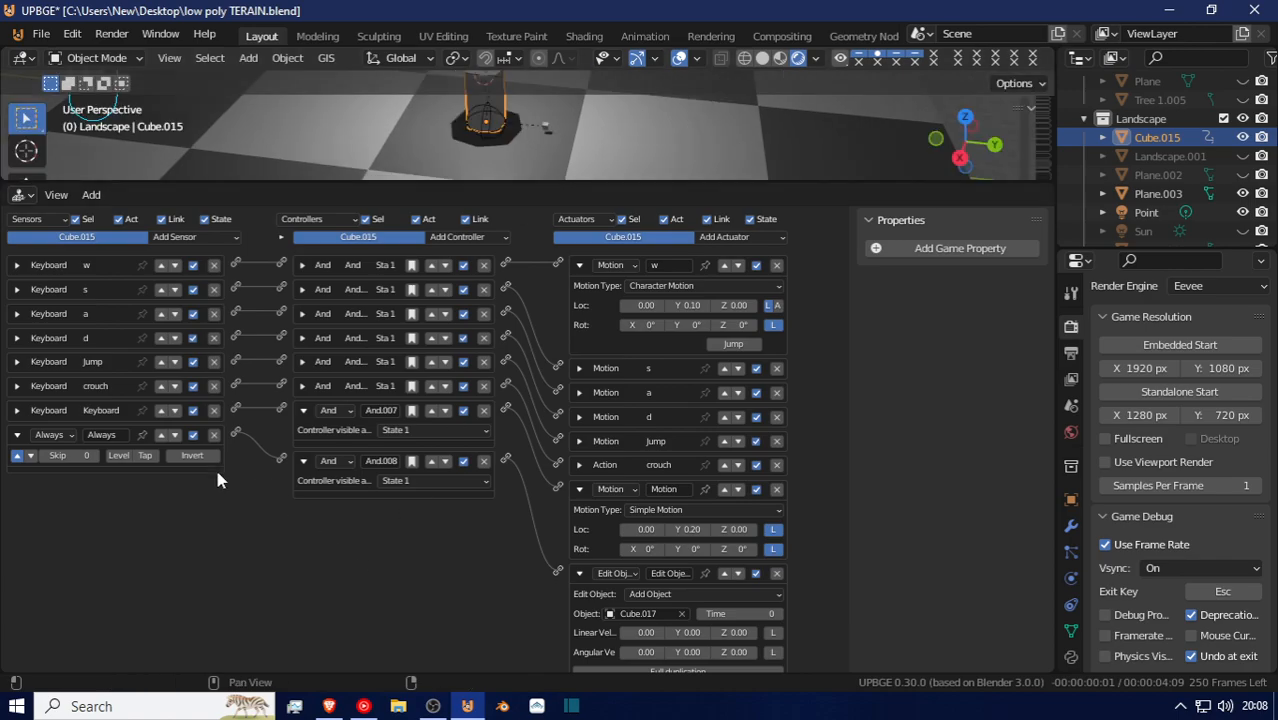
# Change the Edit Object actuator's mode to Track to and test it by running the game
pyautogui.moveTo(506, 598); pyautogui.dragTo(455, 528, button='middle')
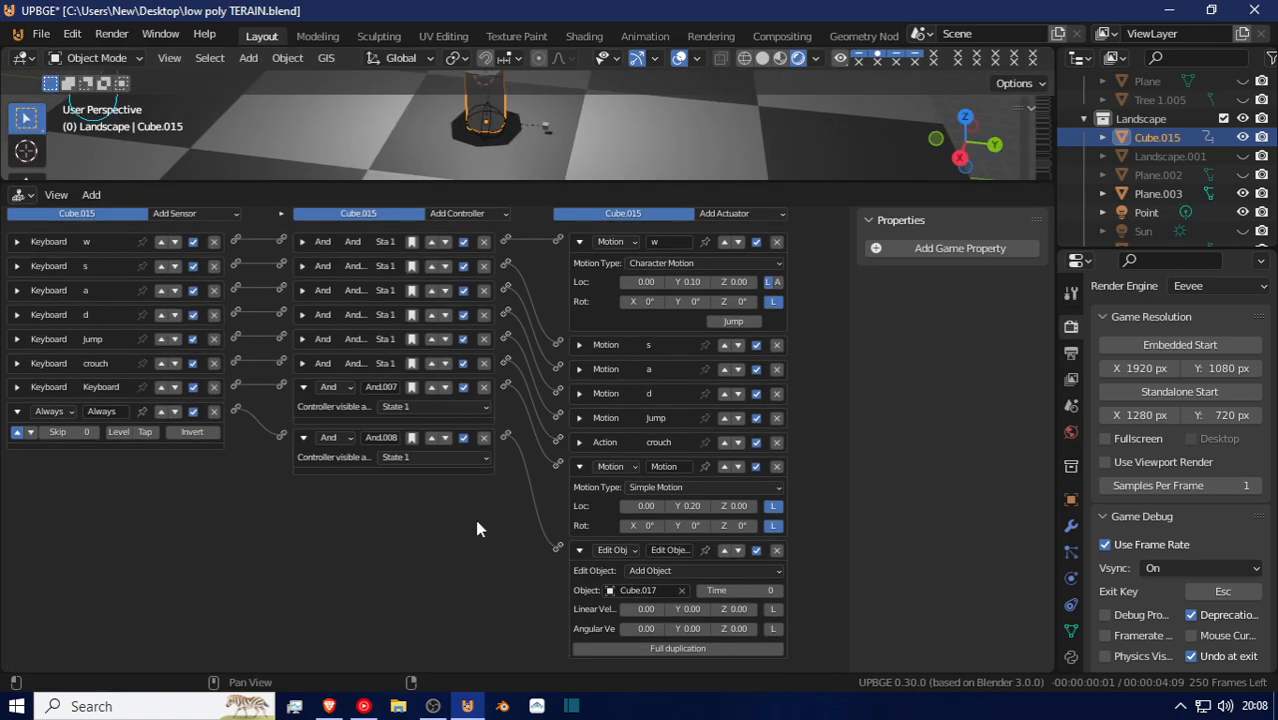
pyautogui.click(698, 567)
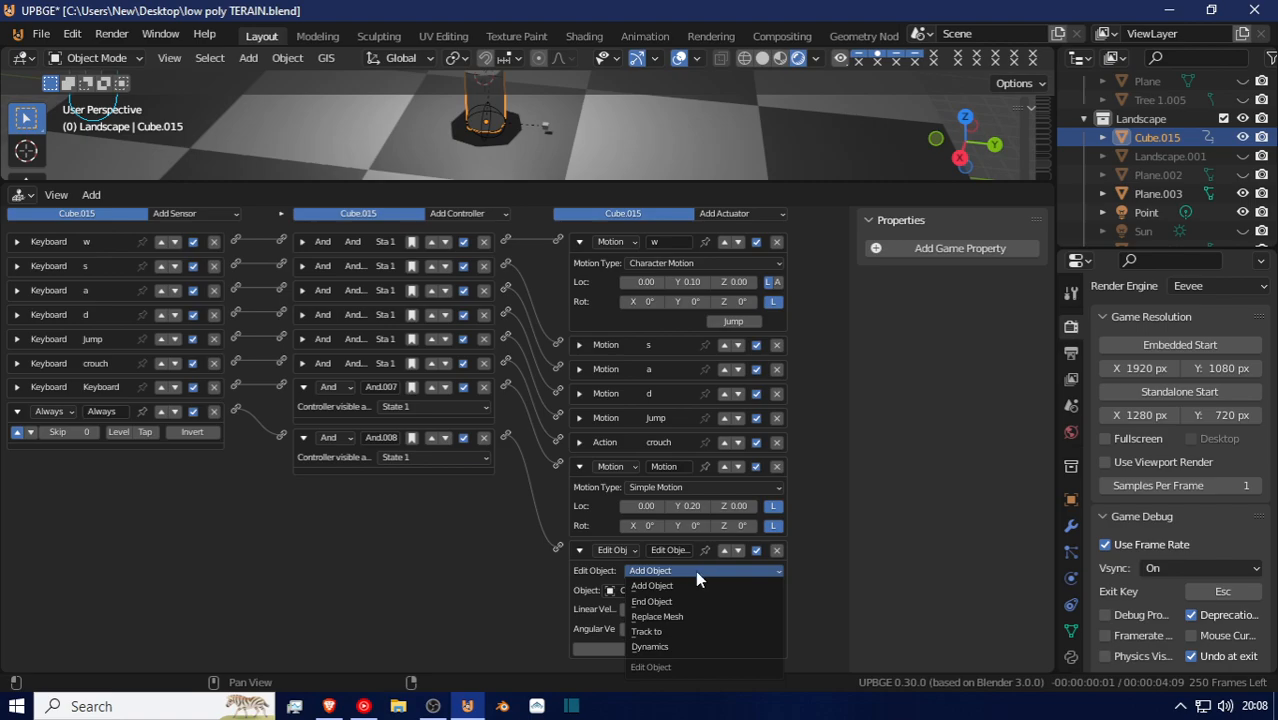
pyautogui.click(682, 632)
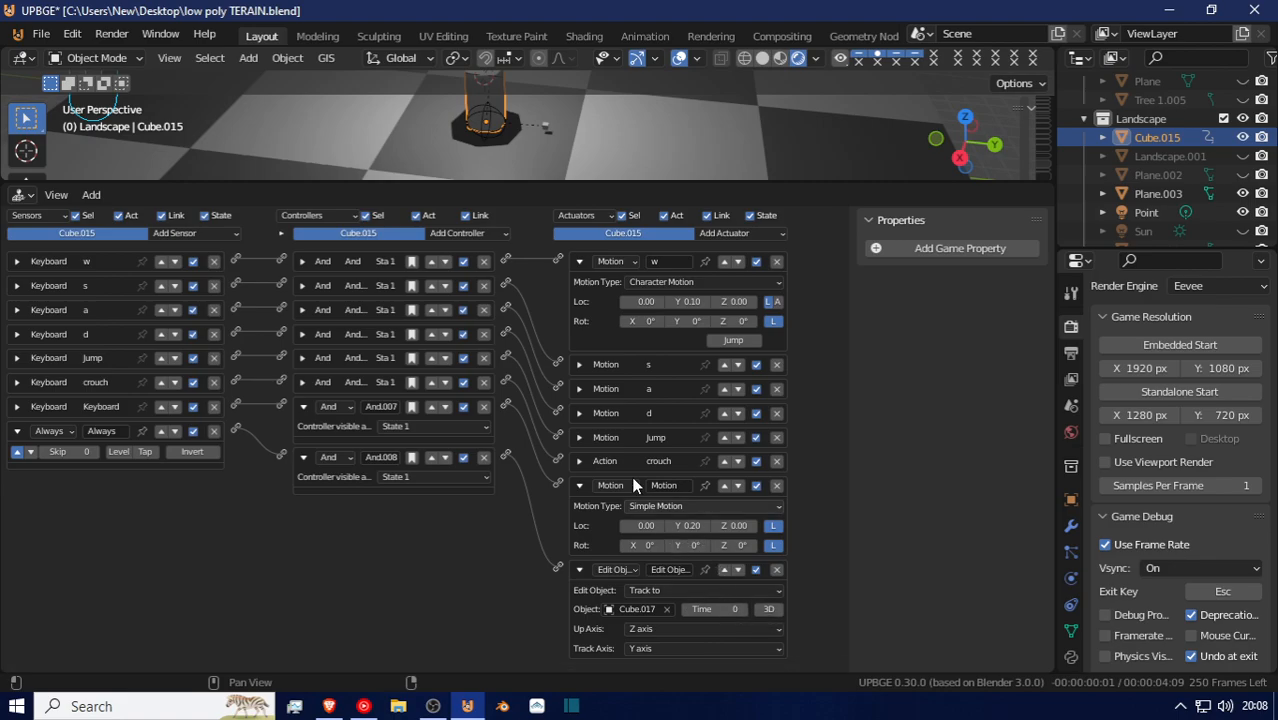
pyautogui.press('p')
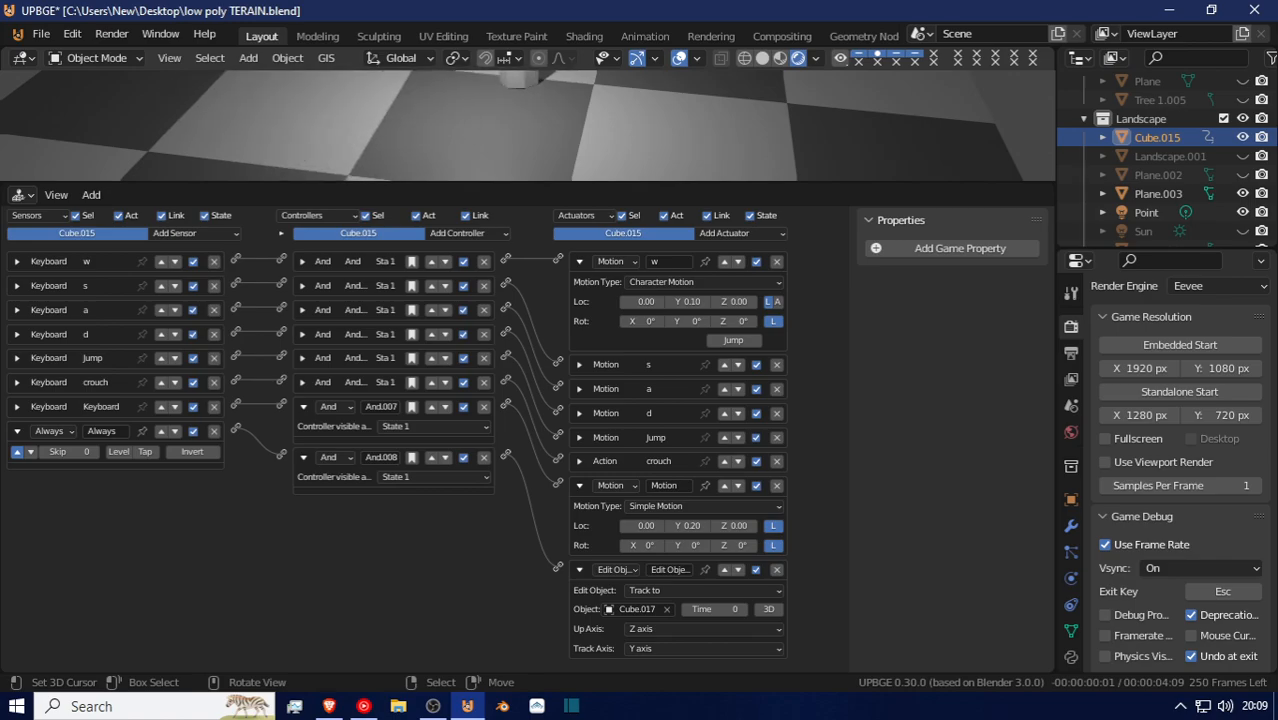
pyautogui.press('Escape')
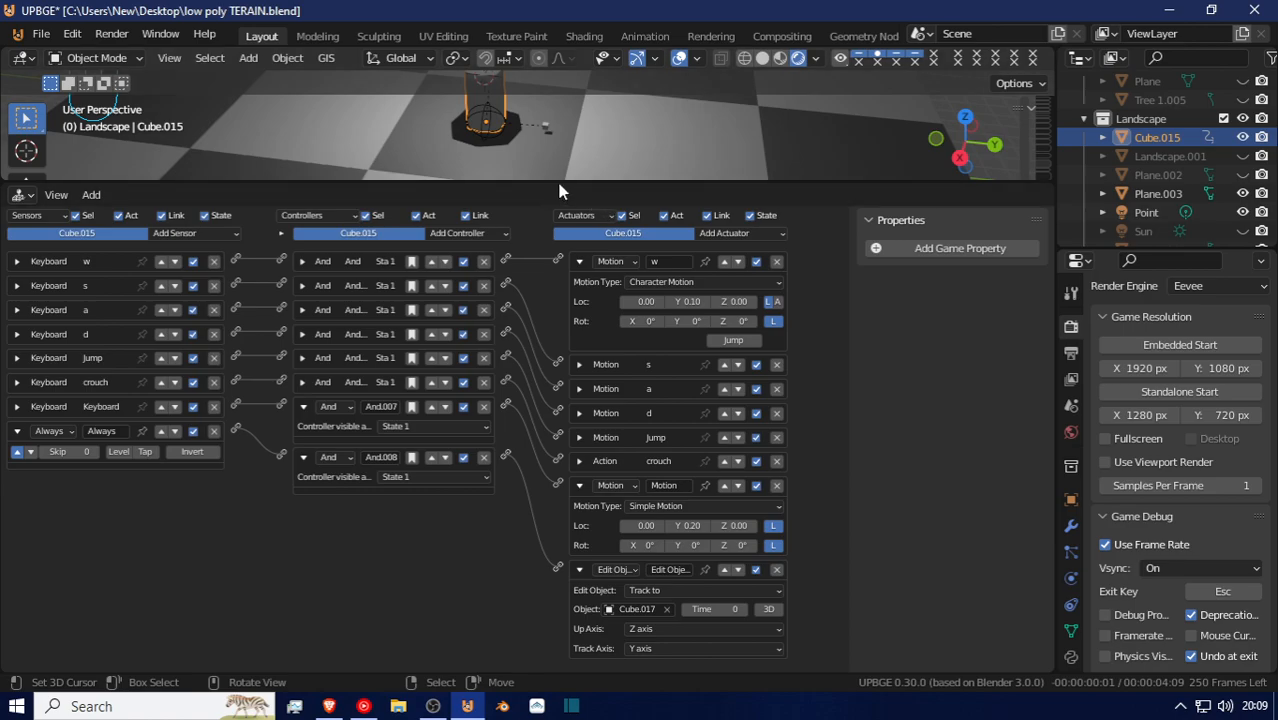
# Enlarge the 3D viewport and set Cube.015's viewport display to Wire
pyautogui.moveTo(559, 185); pyautogui.dragTo(510, 457)
pyautogui.moveTo(527, 193); pyautogui.dragTo(468, 243, button='middle')
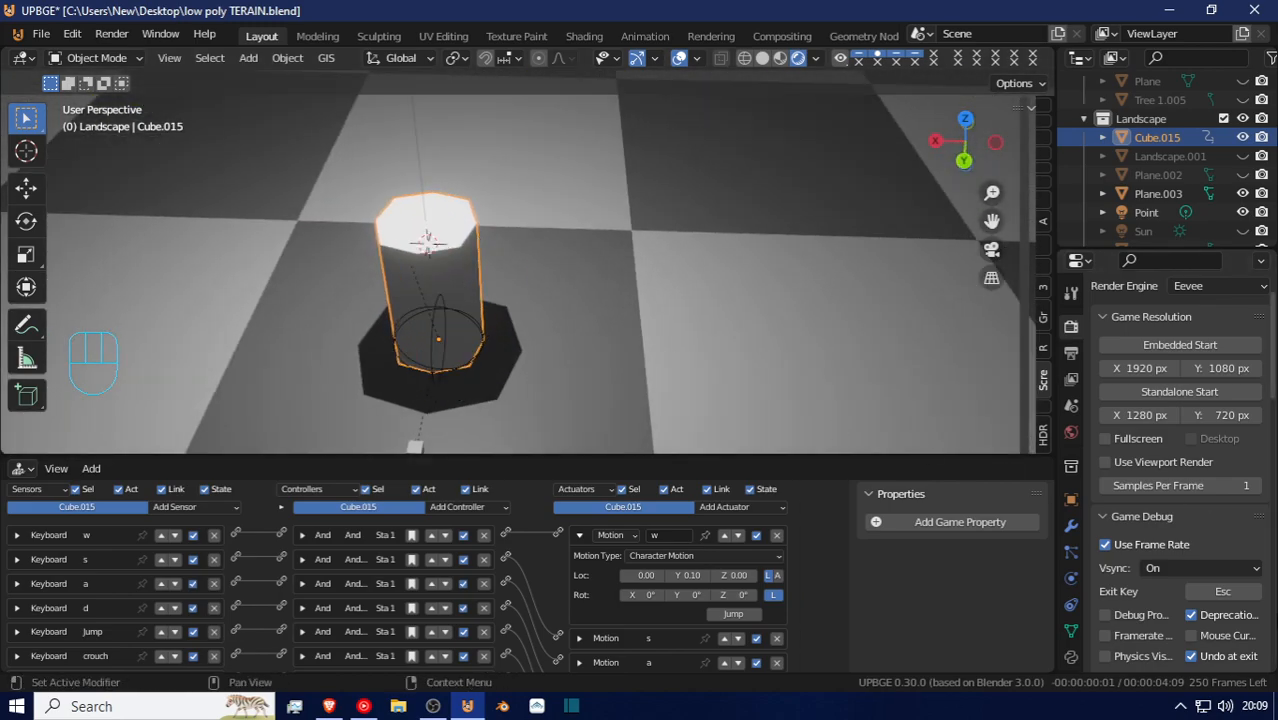
pyautogui.scroll(-3, 1133, 560)
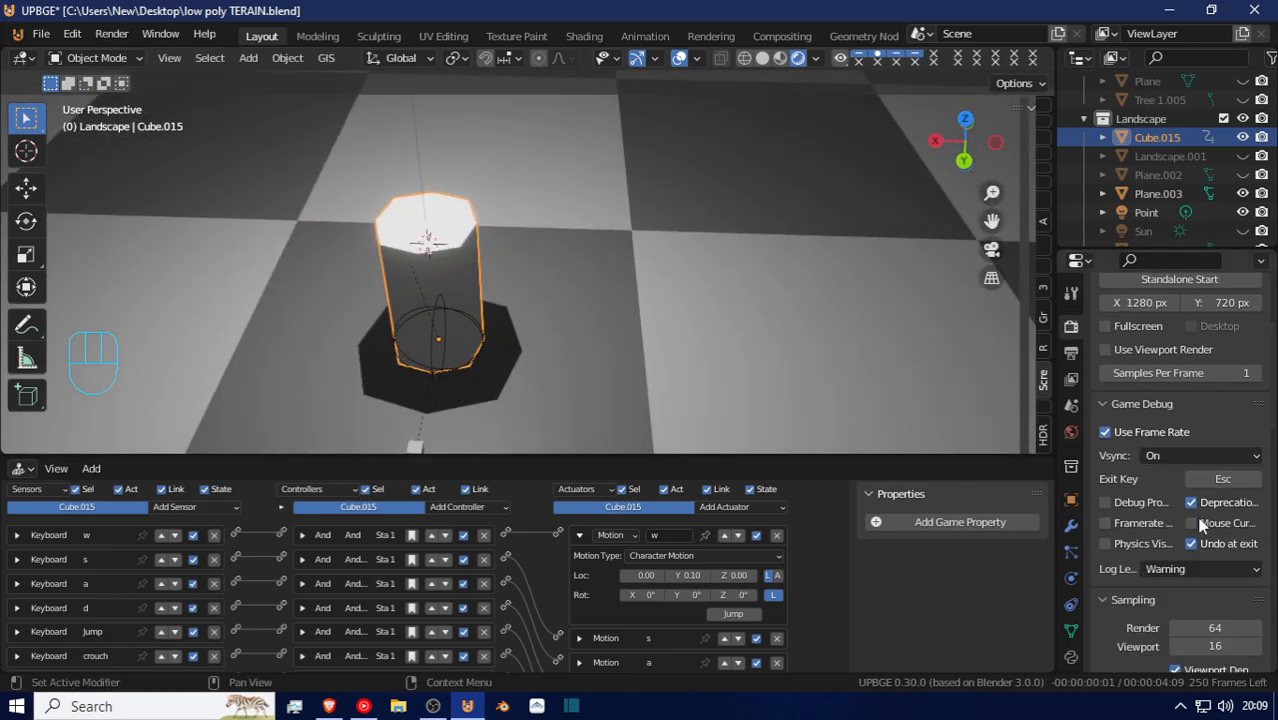
pyautogui.scroll(-8, 1220, 540)
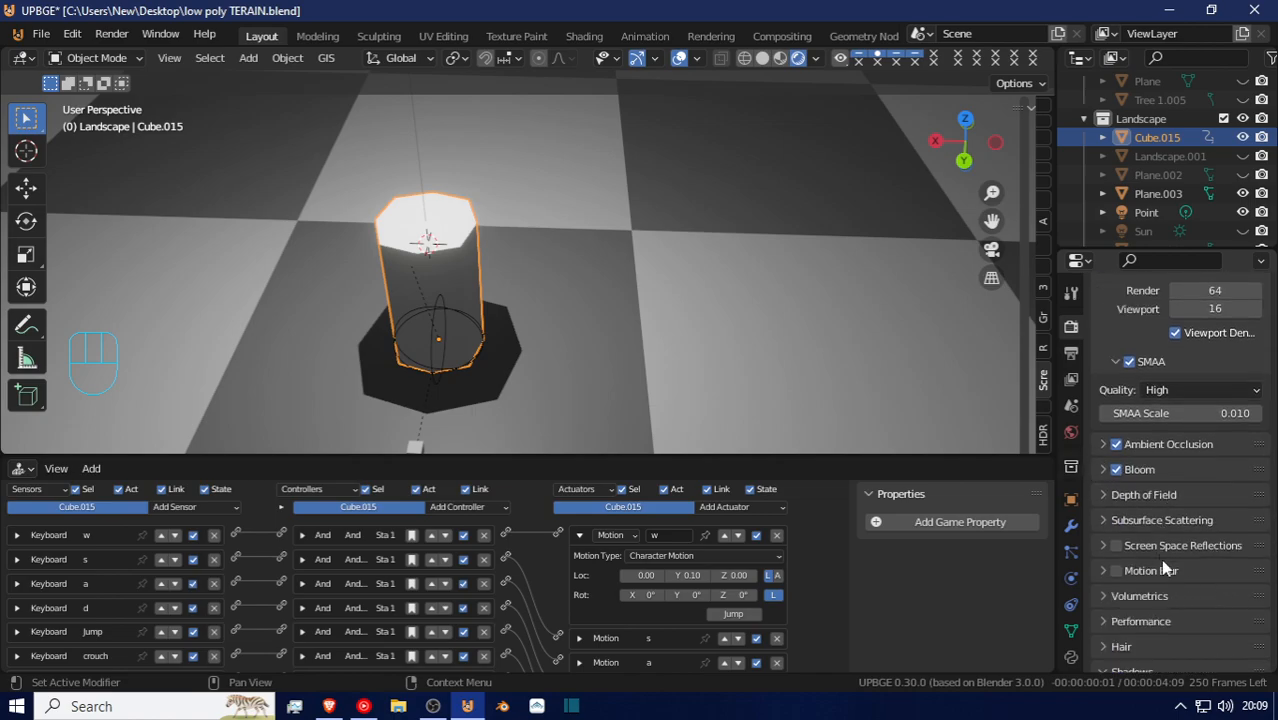
pyautogui.scroll(-10, 1133, 576)
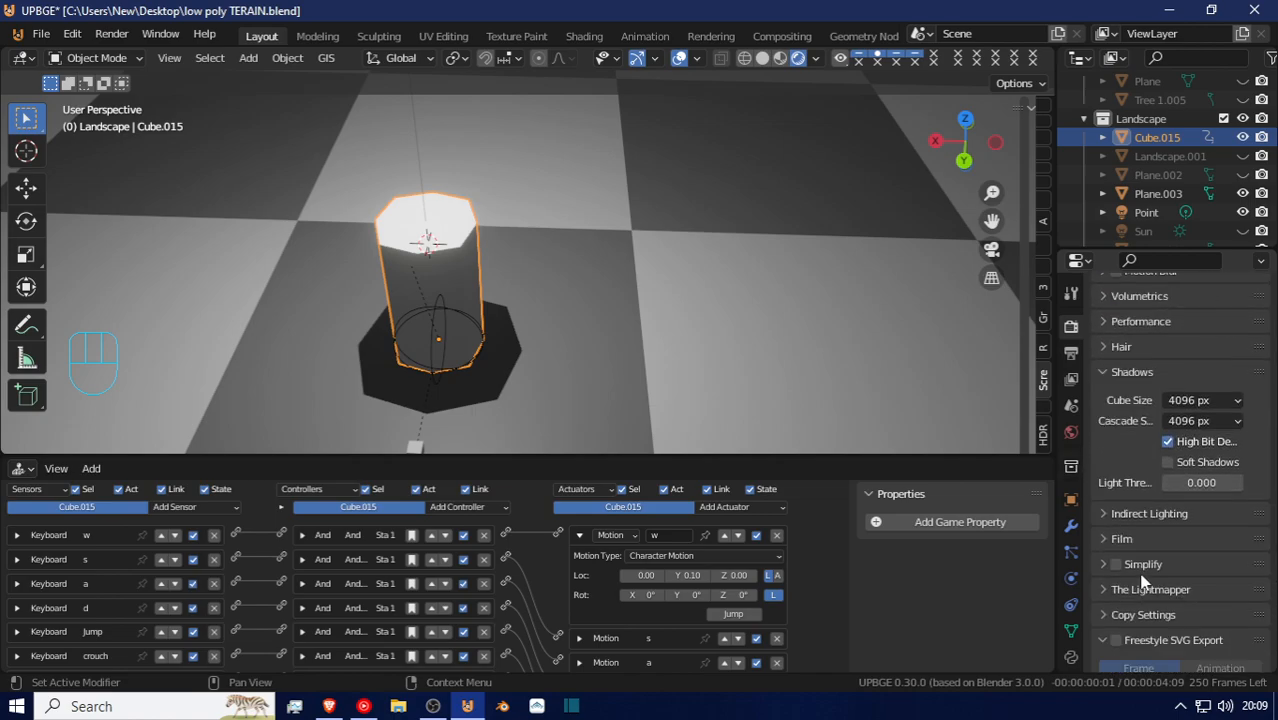
pyautogui.scroll(15, 1143, 580)
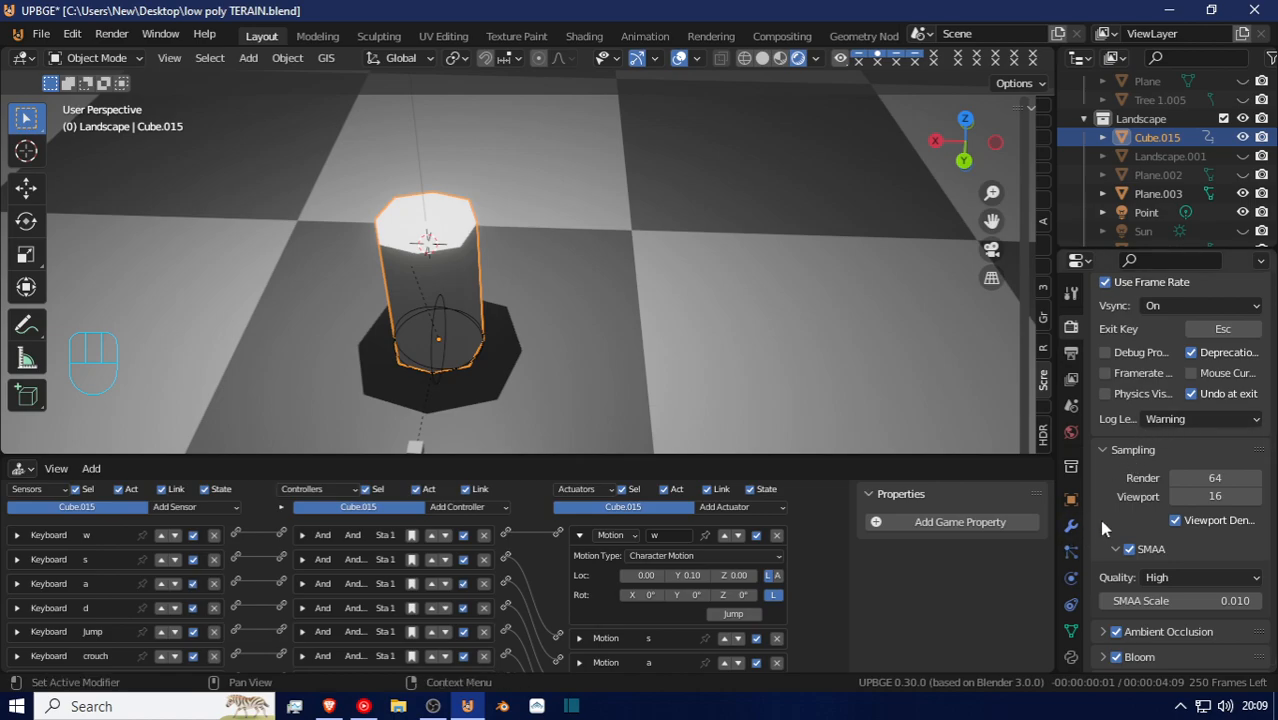
pyautogui.click(1071, 499)
pyautogui.scroll(-10, 1177, 600)
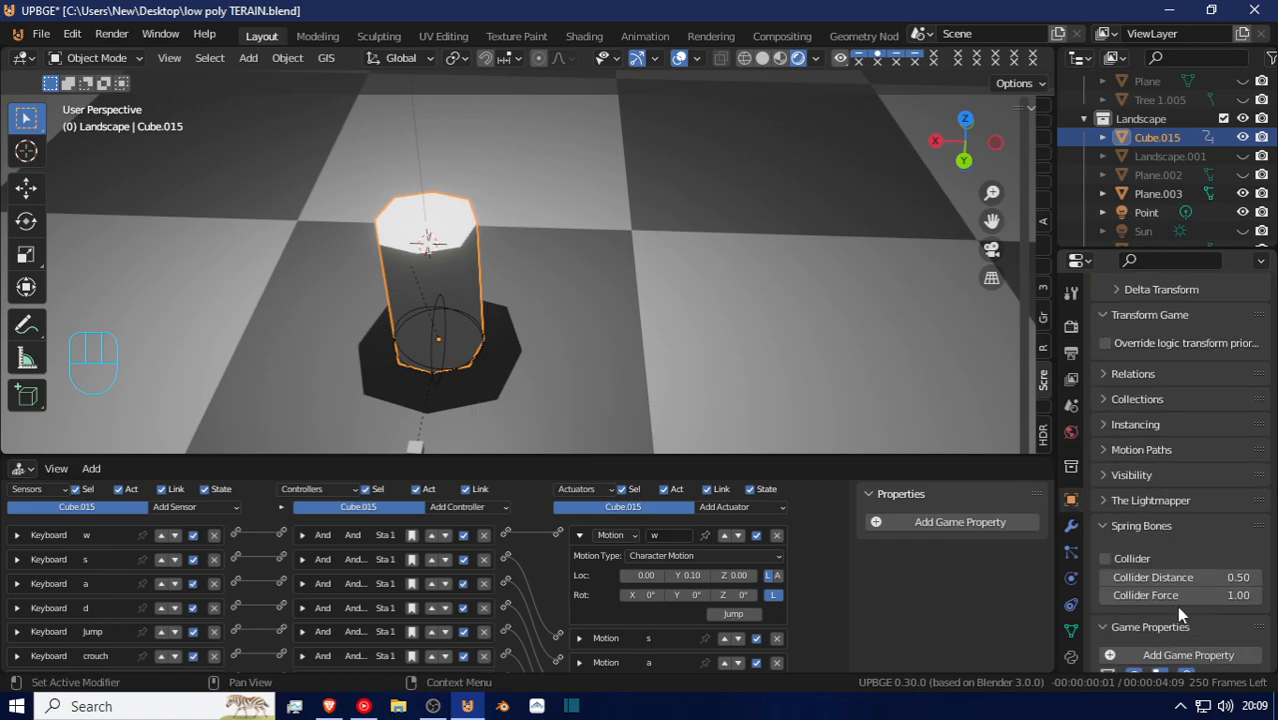
pyautogui.click(1182, 628)
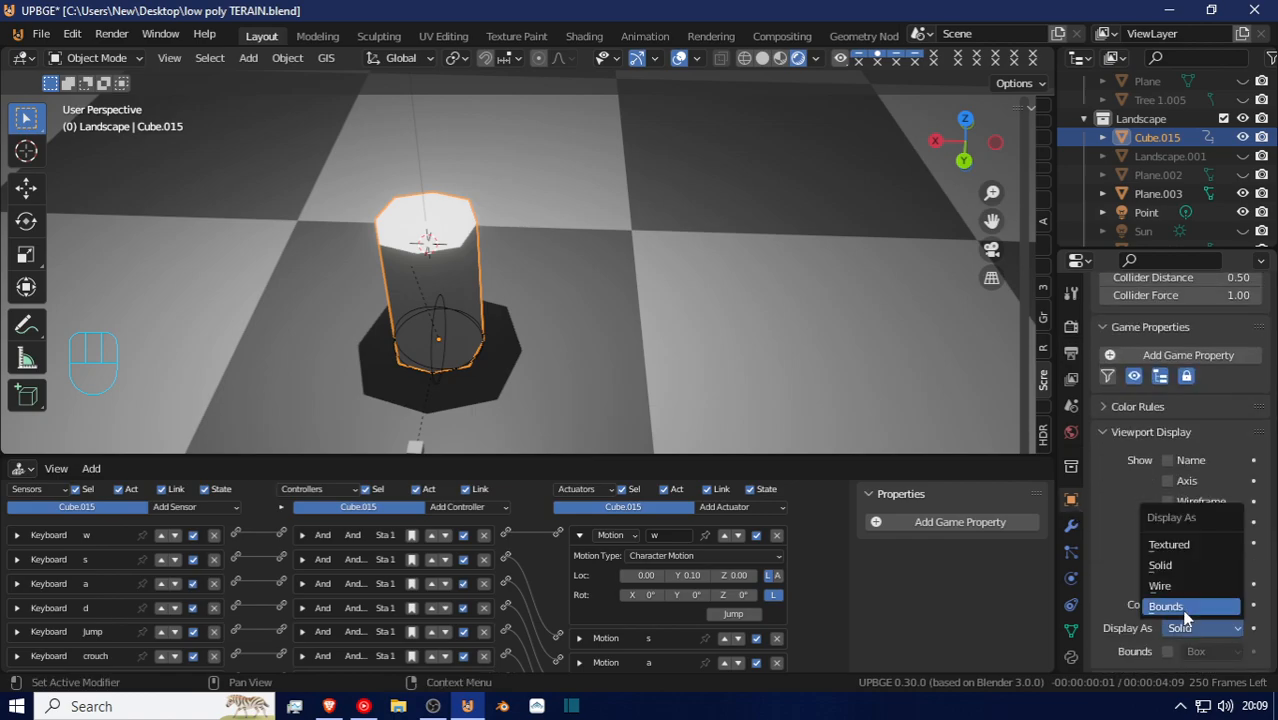
pyautogui.click(1185, 593)
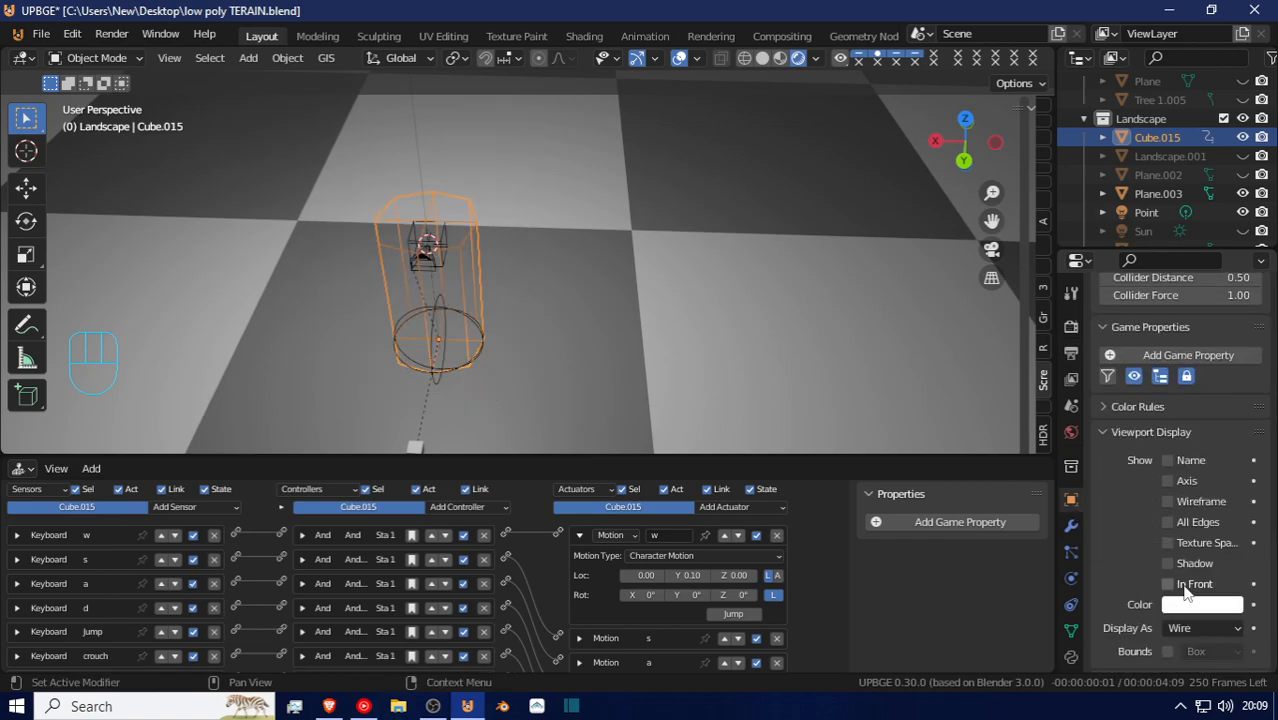
# Add an Arrows empty at the 3D cursor inside the upper part of the character
pyautogui.click(442, 242)
pyautogui.hotkey('shift', 'a')
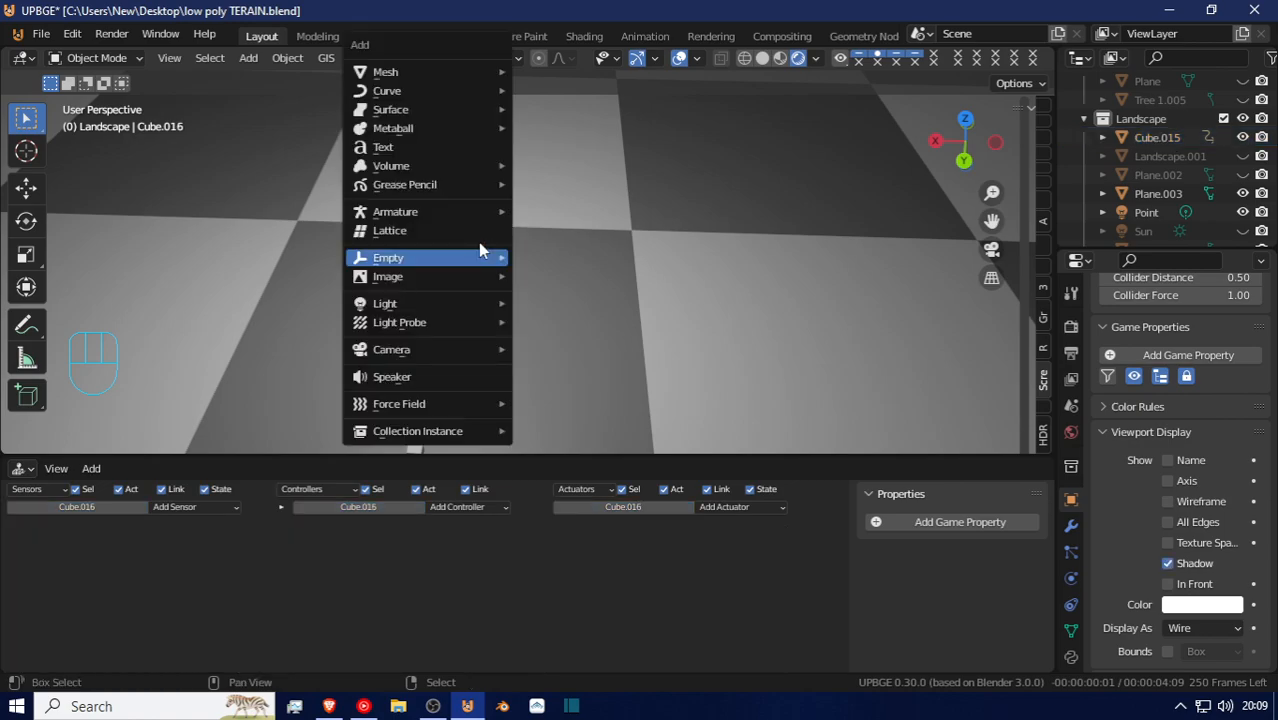
pyautogui.moveTo(476, 258)
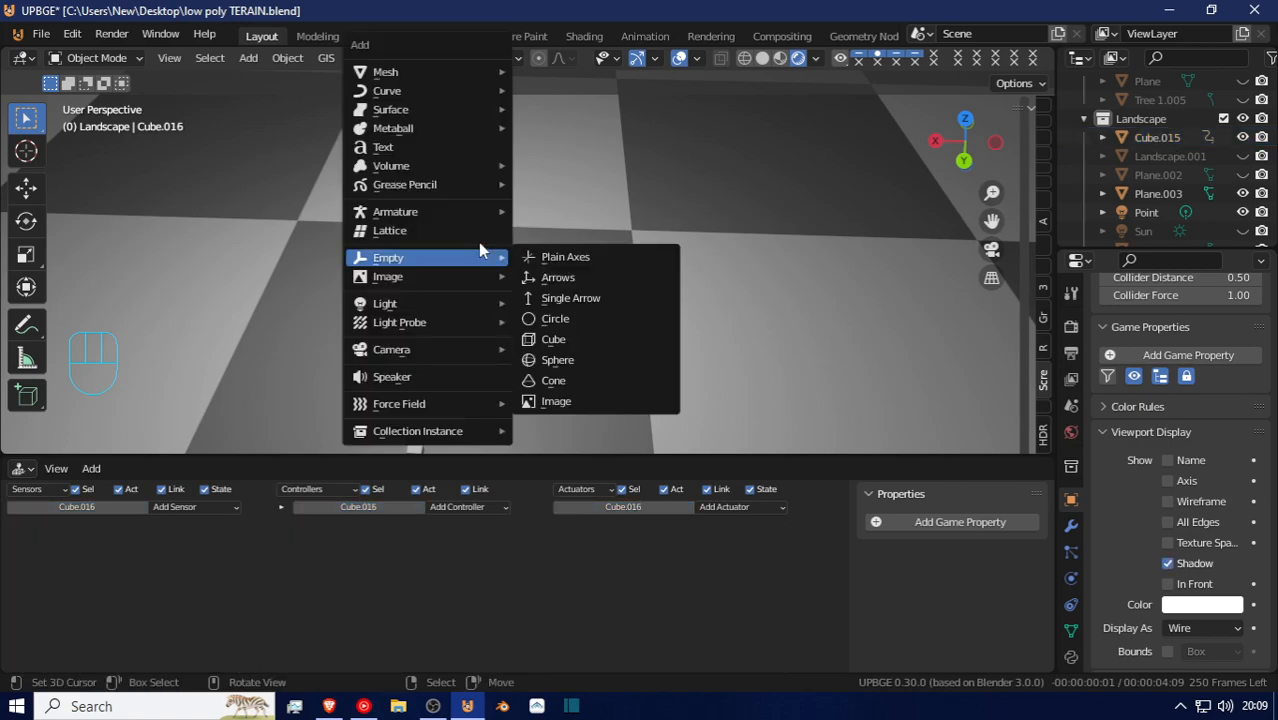
pyautogui.click(612, 277)
pyautogui.moveTo(557, 311); pyautogui.dragTo(440, 288, button='middle')
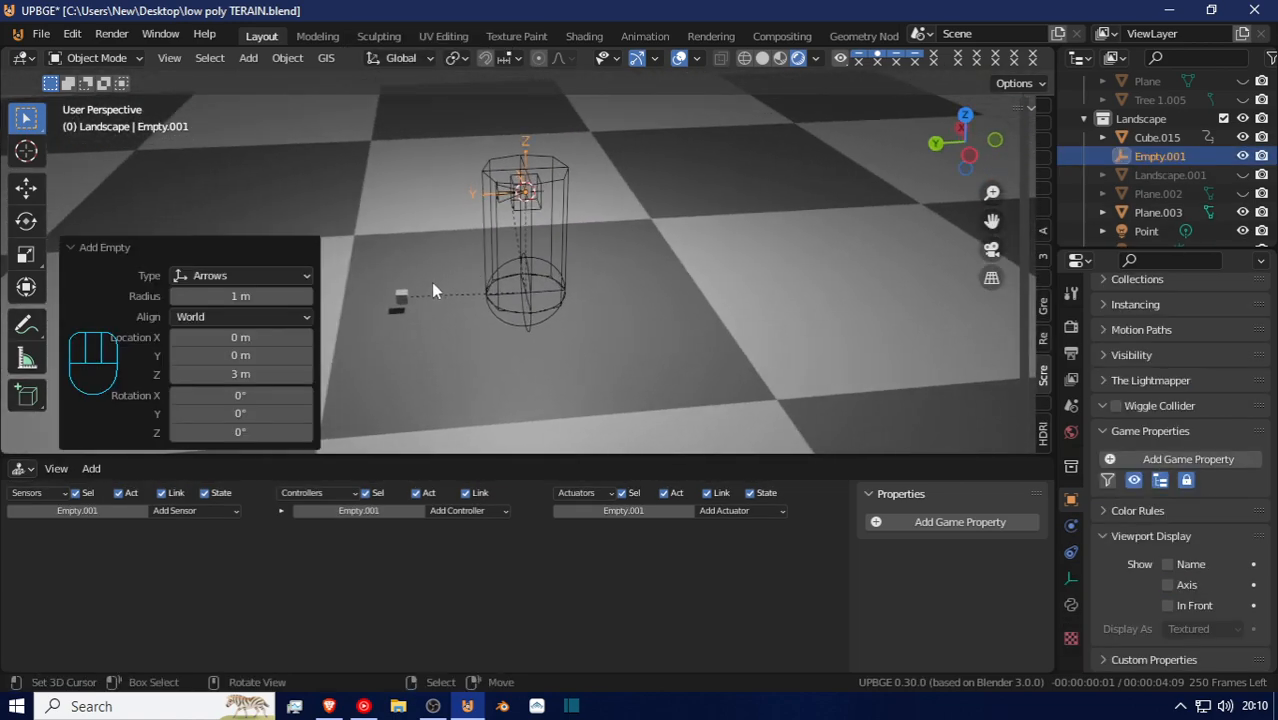
# Duplicate the small target cube beside the character in place and clear the copy's parent
pyautogui.click(400, 300)
pyautogui.hotkey('shift', 'd')
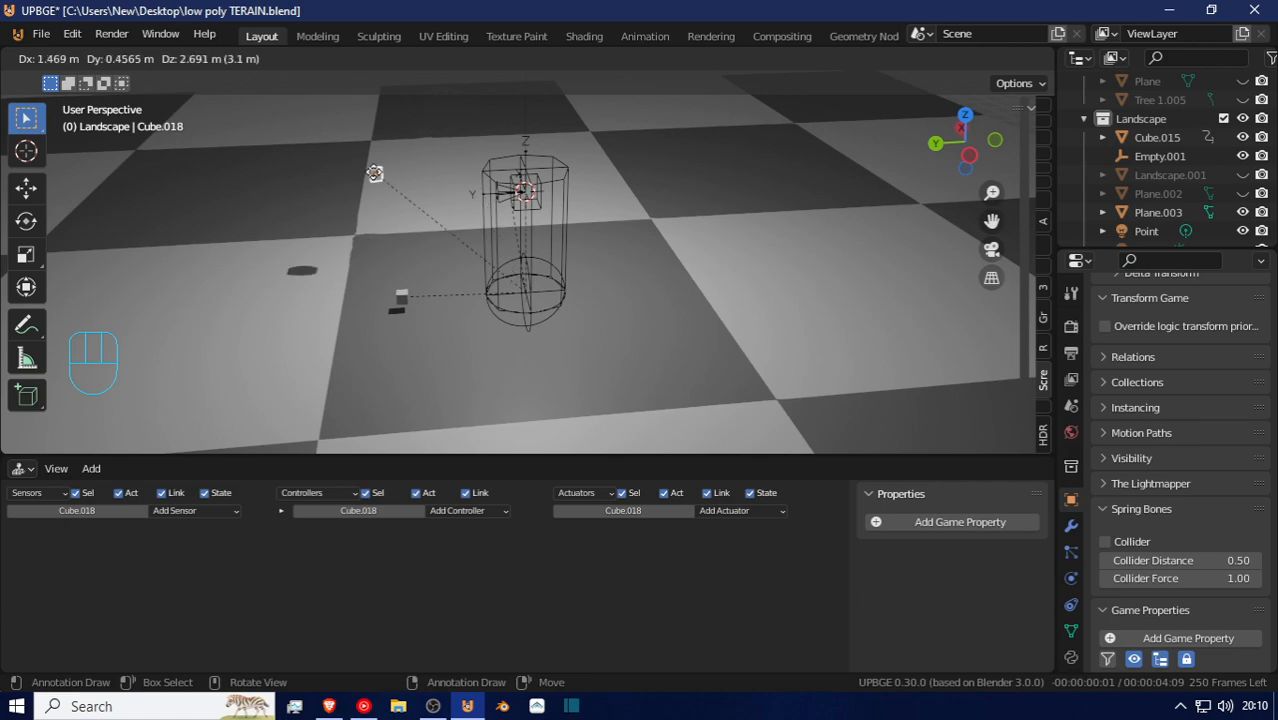
pyautogui.rightClick(370, 181)
pyautogui.hotkey('alt', 'p')
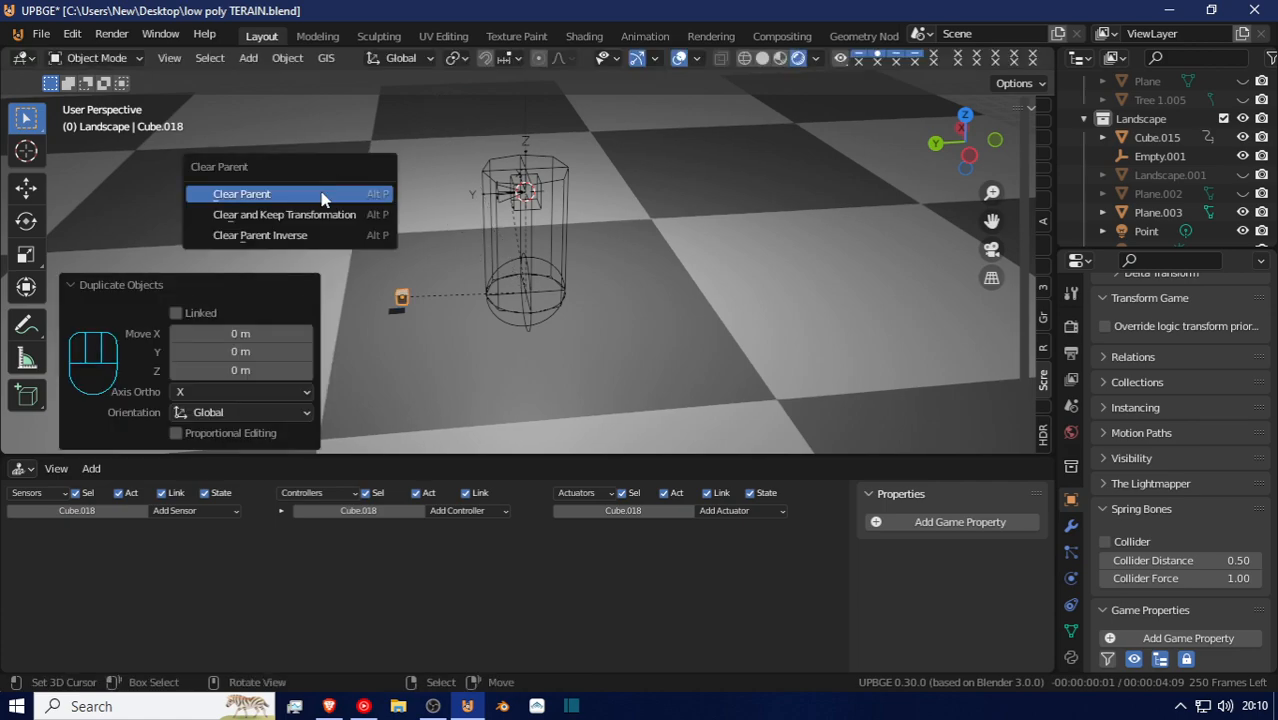
pyautogui.click(330, 197)
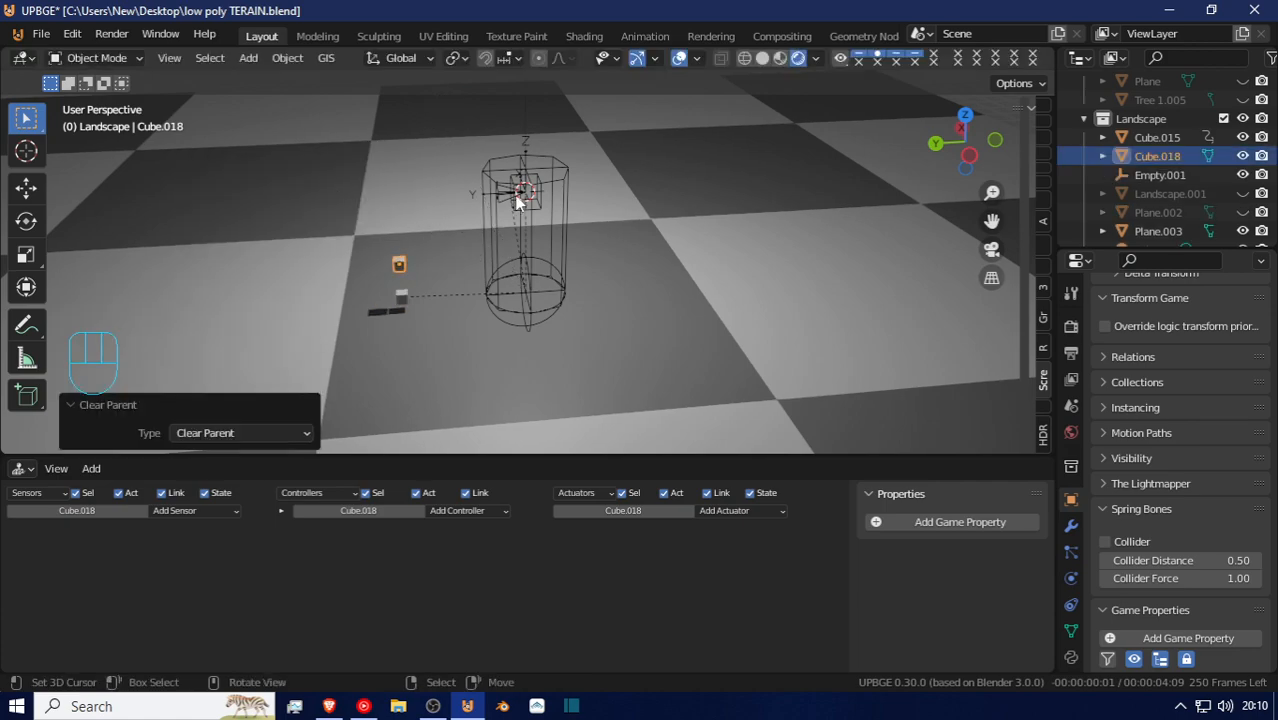
# Snap the duplicated cube to the 3D cursor and move it about 2.85 m along the Y axis
pyautogui.hotkey('shift', 's')
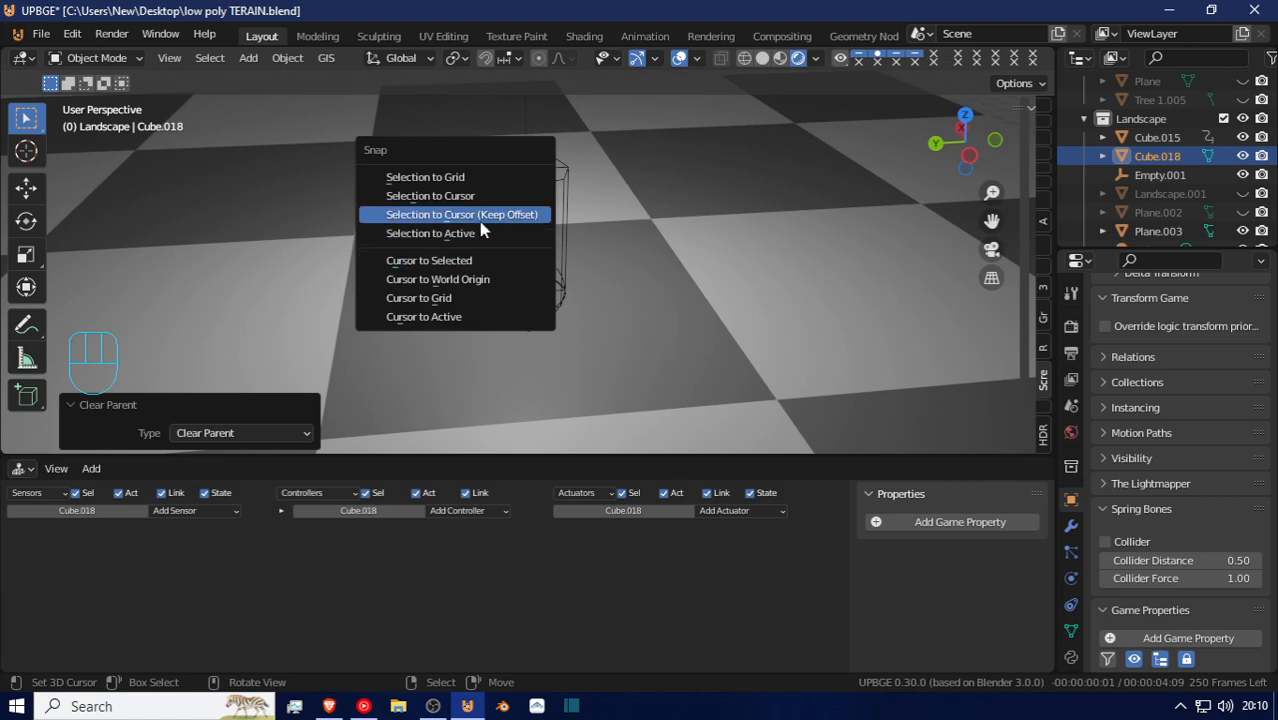
pyautogui.click(430, 195)
pyautogui.press('g')
pyautogui.press('y')
pyautogui.click(423, 219)
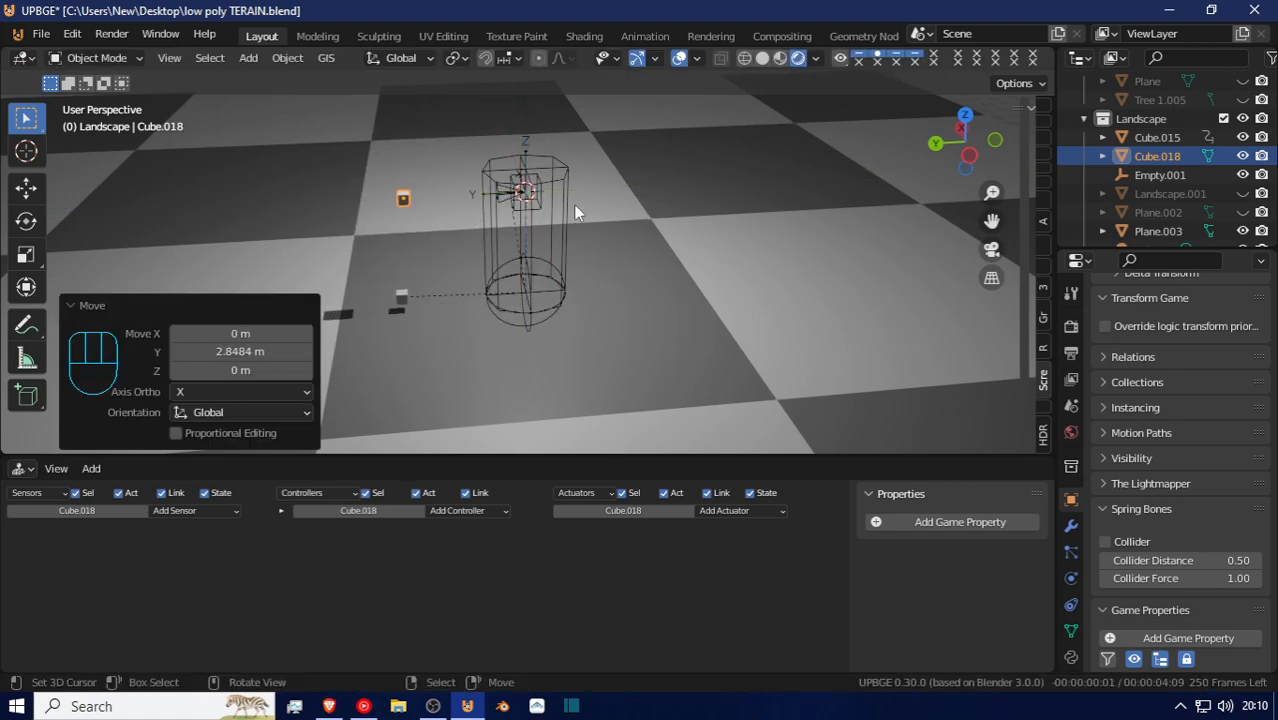
# Select the Arrows empty inside the upper part of the wireframe character
pyautogui.hotkey('shift', '`')
pyautogui.press('w')
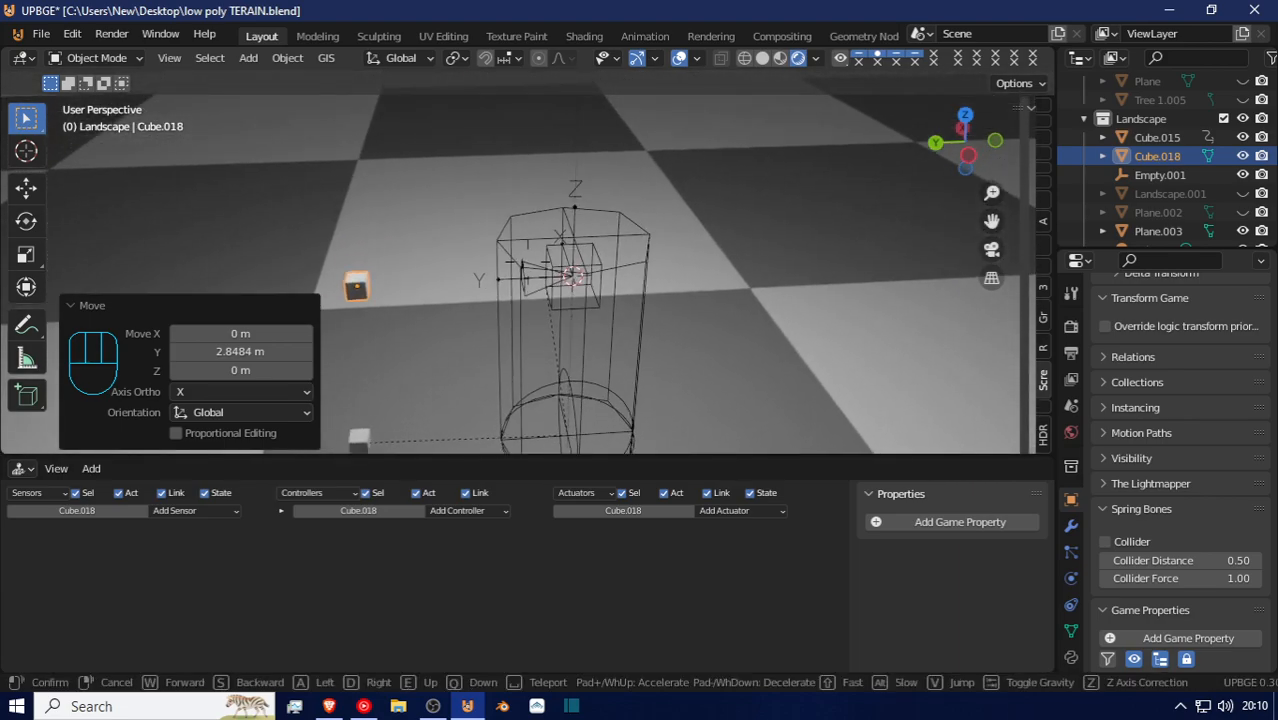
pyautogui.click(566, 258)
pyautogui.click(581, 208)
pyautogui.click(579, 209)
pyautogui.click(577, 211)
pyautogui.click(581, 191)
pyautogui.click(585, 168)
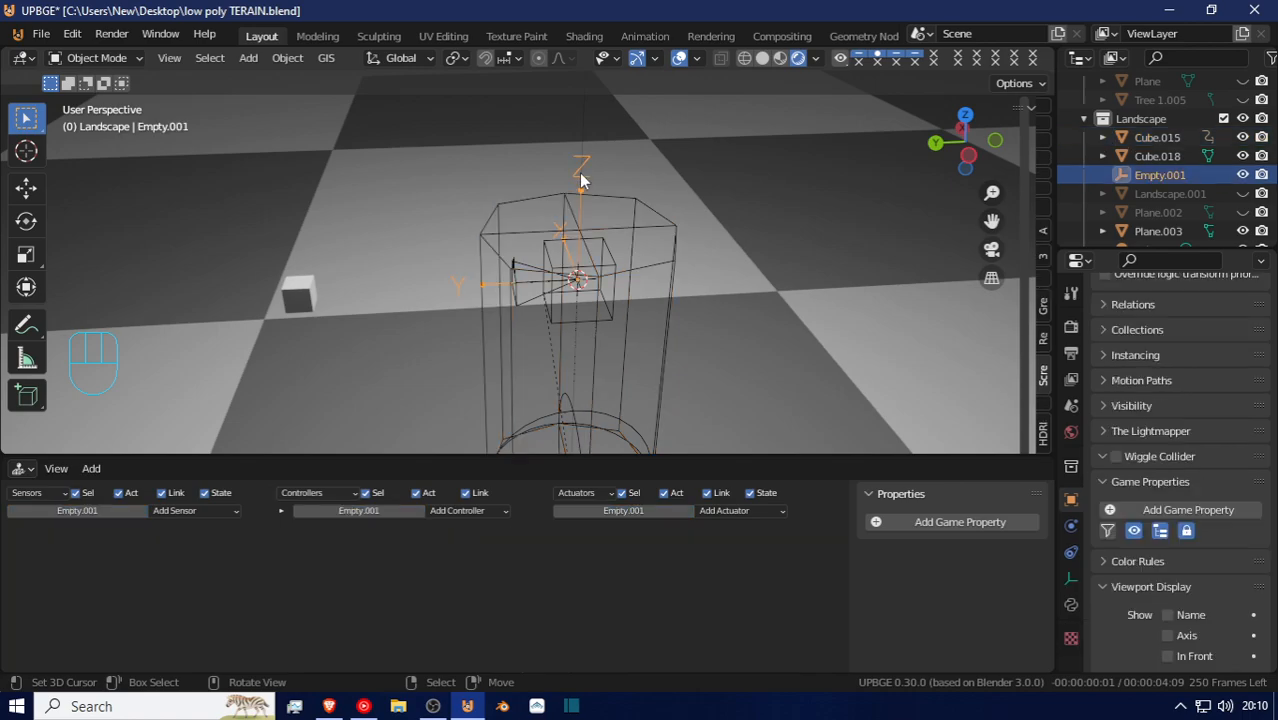
pyautogui.hotkey('shift', '`')
pyautogui.press('s')
pyautogui.click(541, 260)
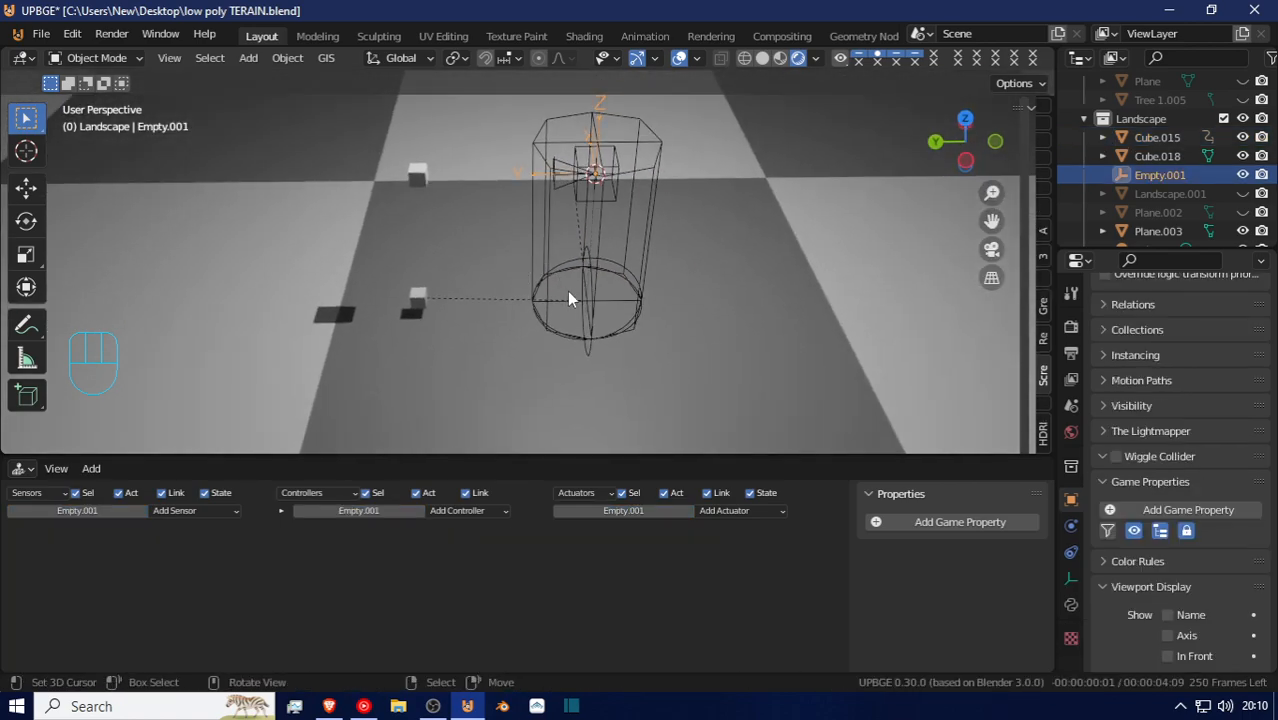
pyautogui.press('r')
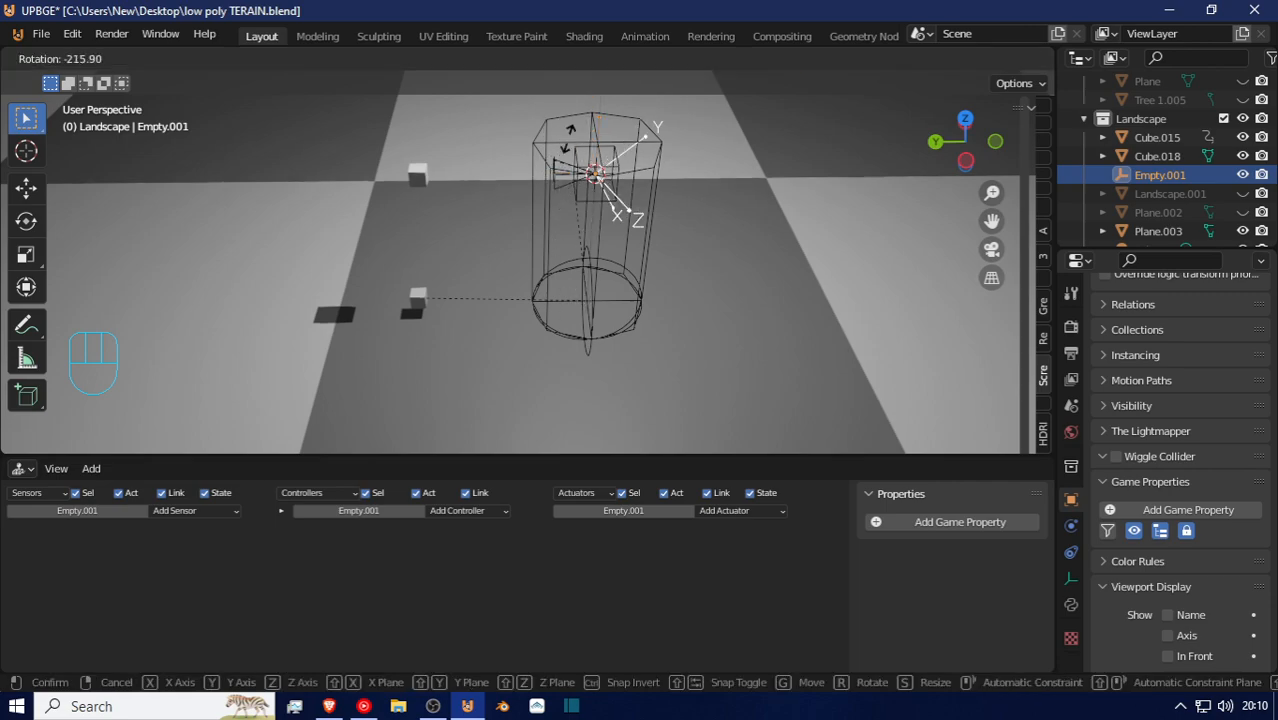
pyautogui.rightClick(719, 192)
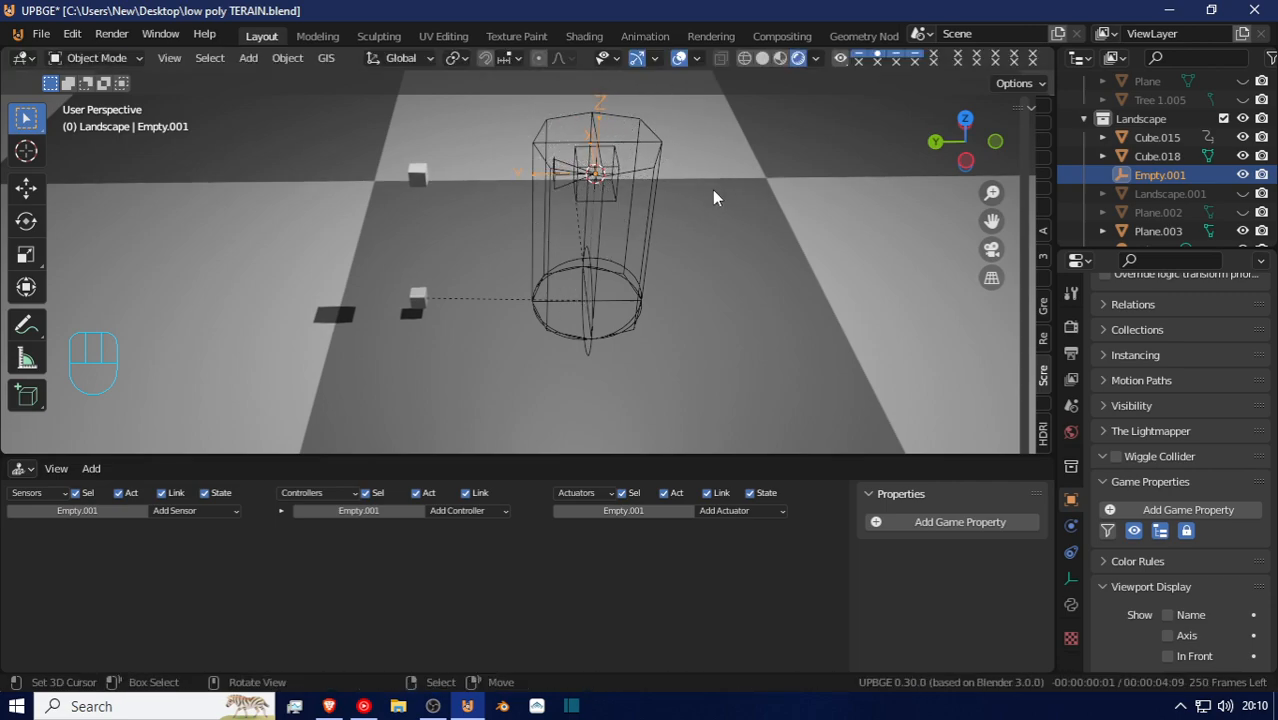
# Add a Mouse sensor and a Mouse actuator to Empty.001 and link them through an And controller
pyautogui.click(210, 511)
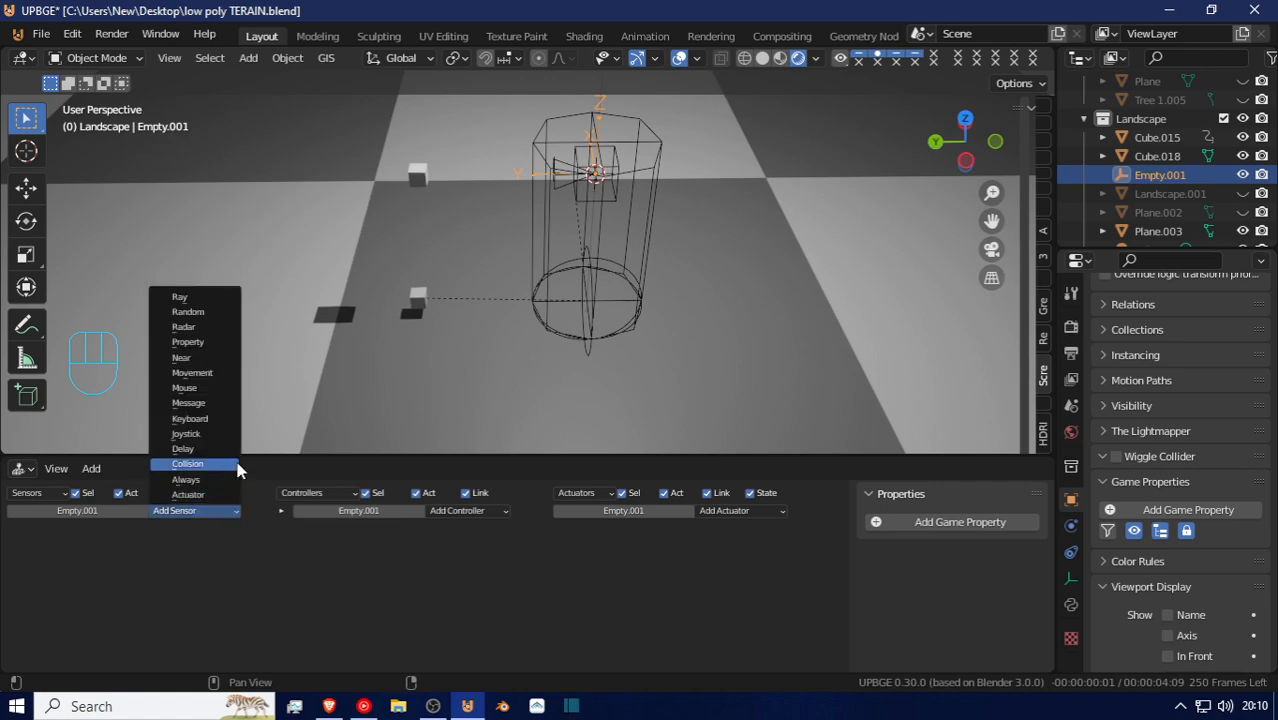
pyautogui.click(237, 391)
pyautogui.click(745, 511)
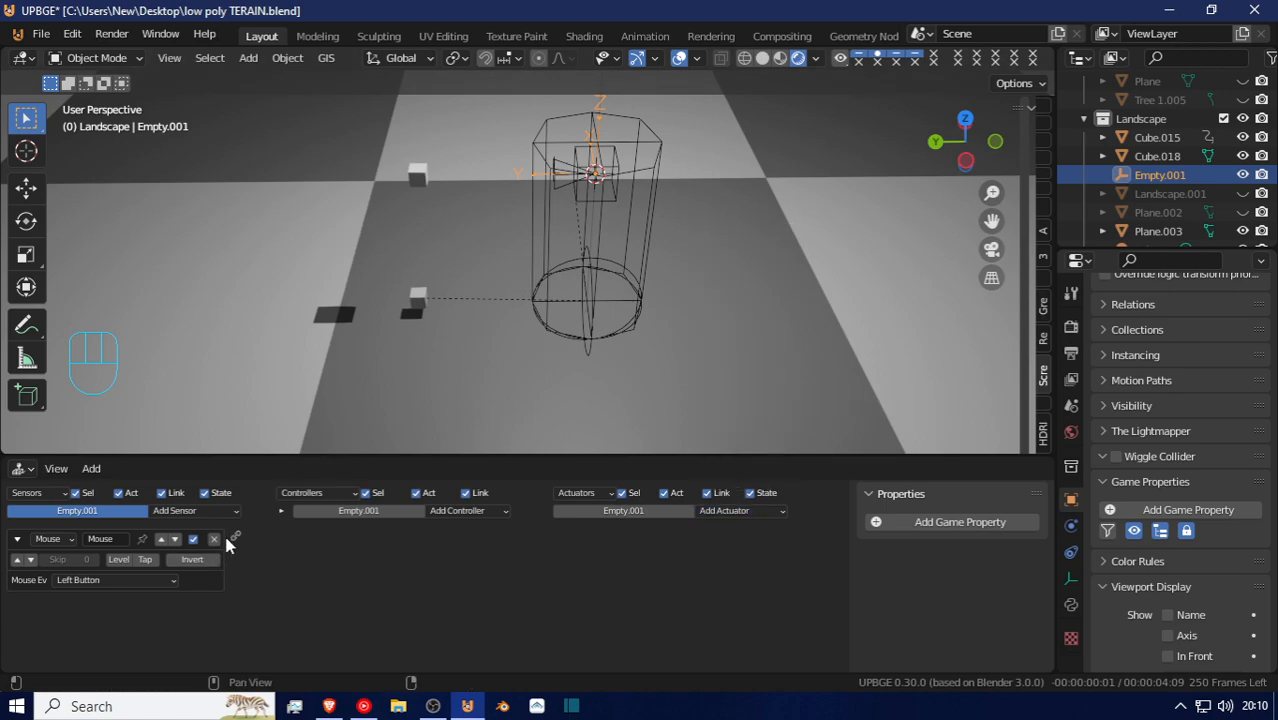
pyautogui.click(735, 510)
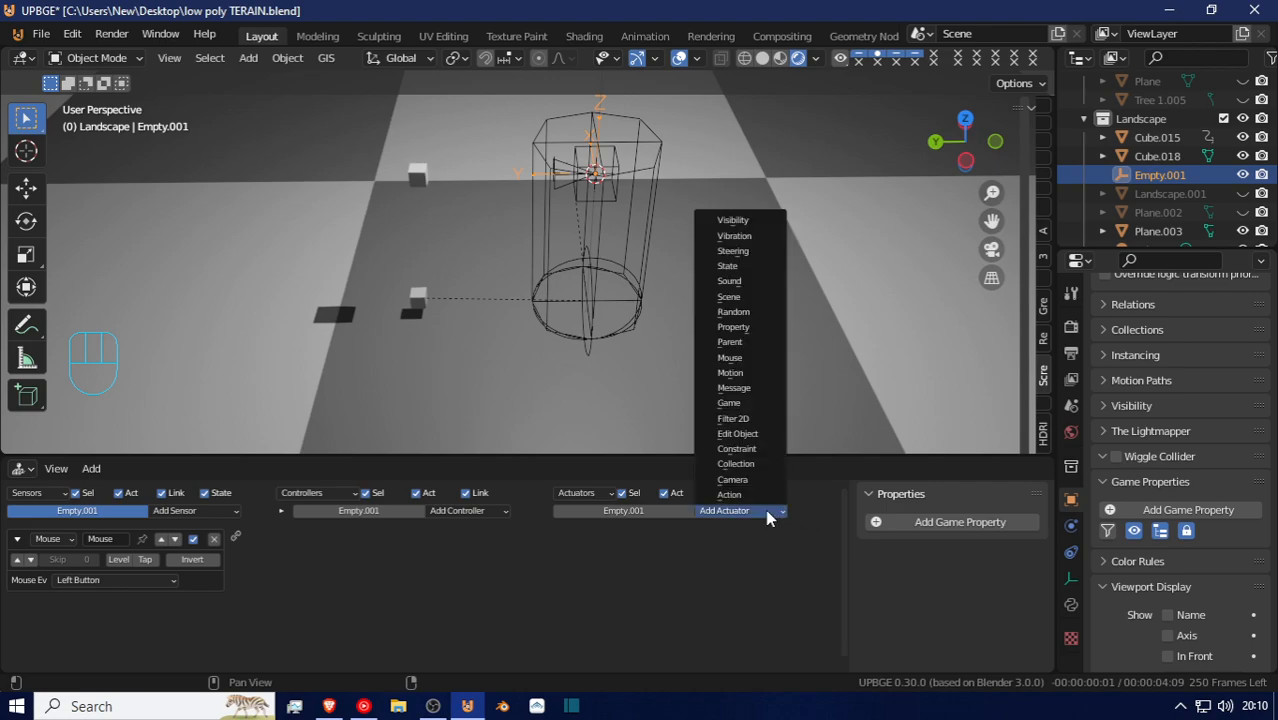
pyautogui.click(745, 357)
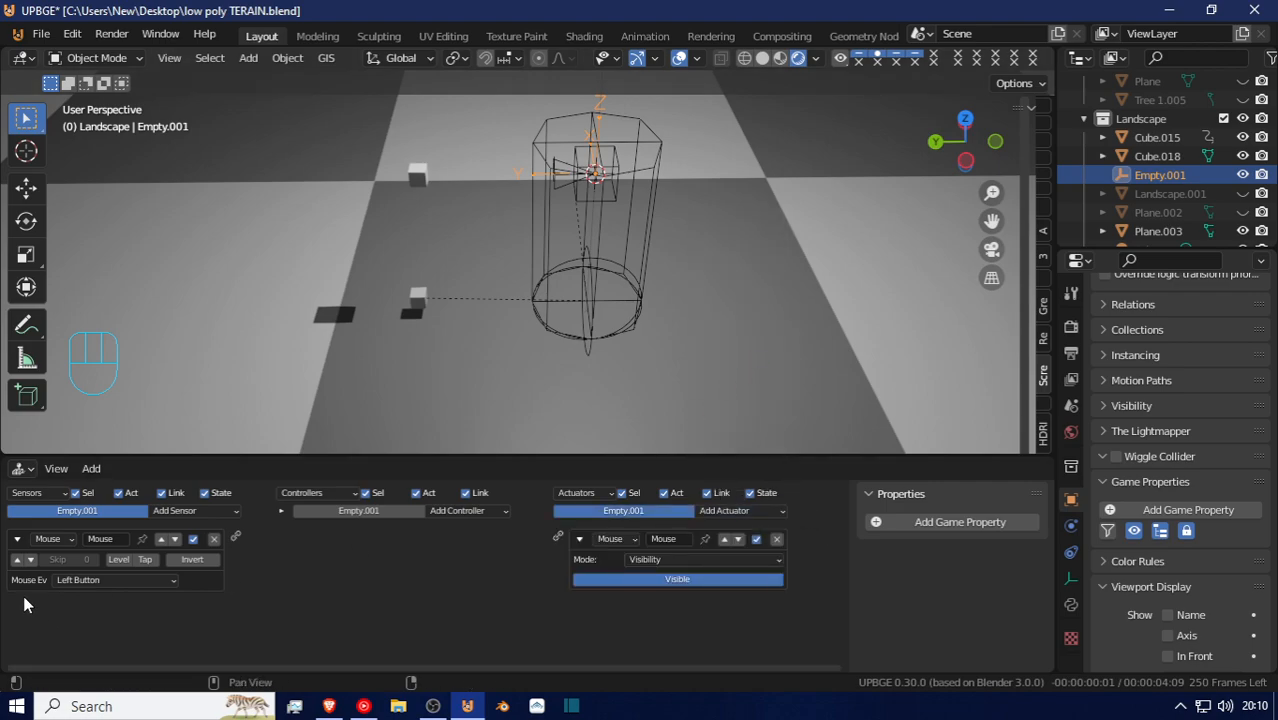
pyautogui.moveTo(236, 536); pyautogui.dragTo(558, 538)
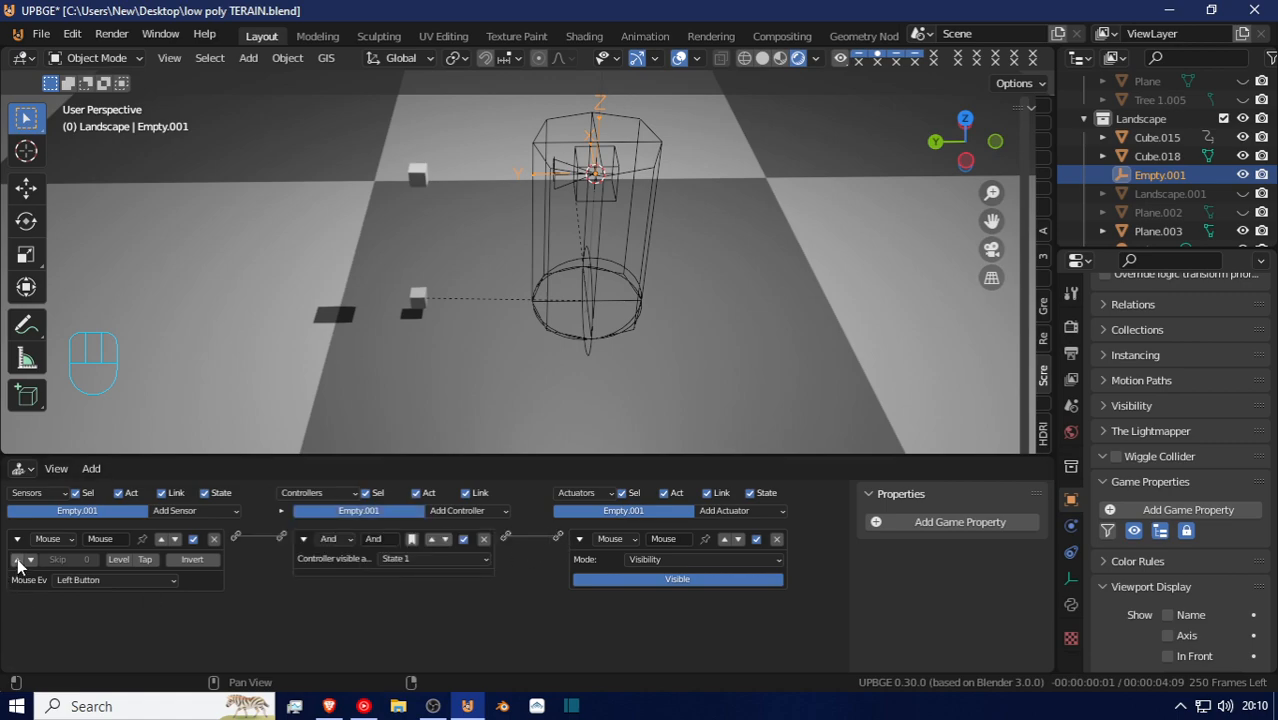
# Set the empty's Mouse sensor to the Movement event with true level triggering, and its Mouse actuator to Look mode
pyautogui.click(128, 581)
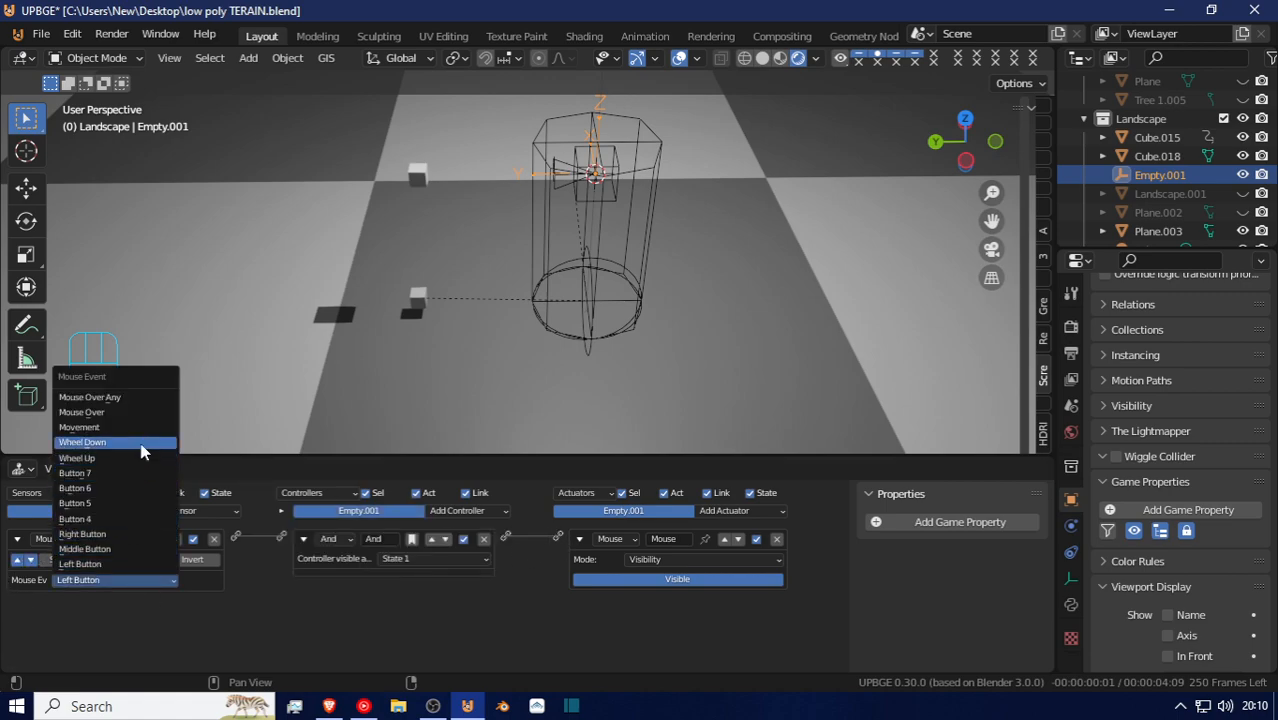
pyautogui.click(140, 427)
pyautogui.click(705, 559)
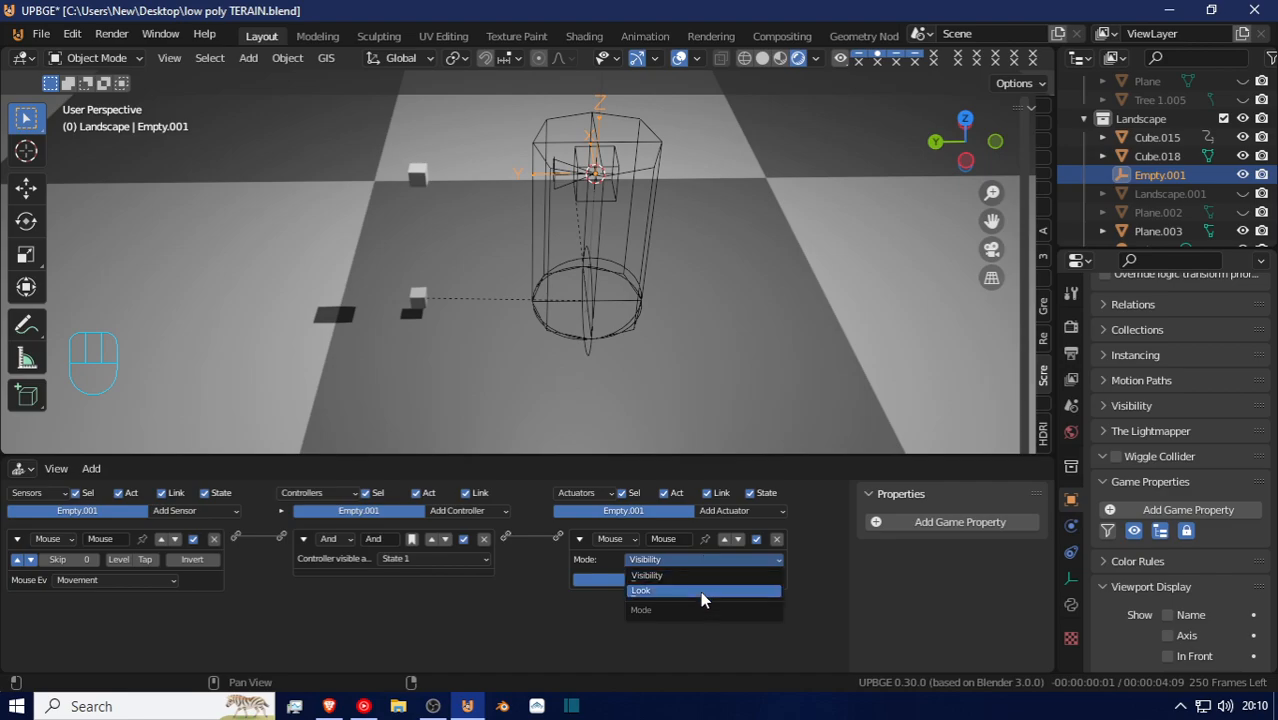
pyautogui.click(690, 591)
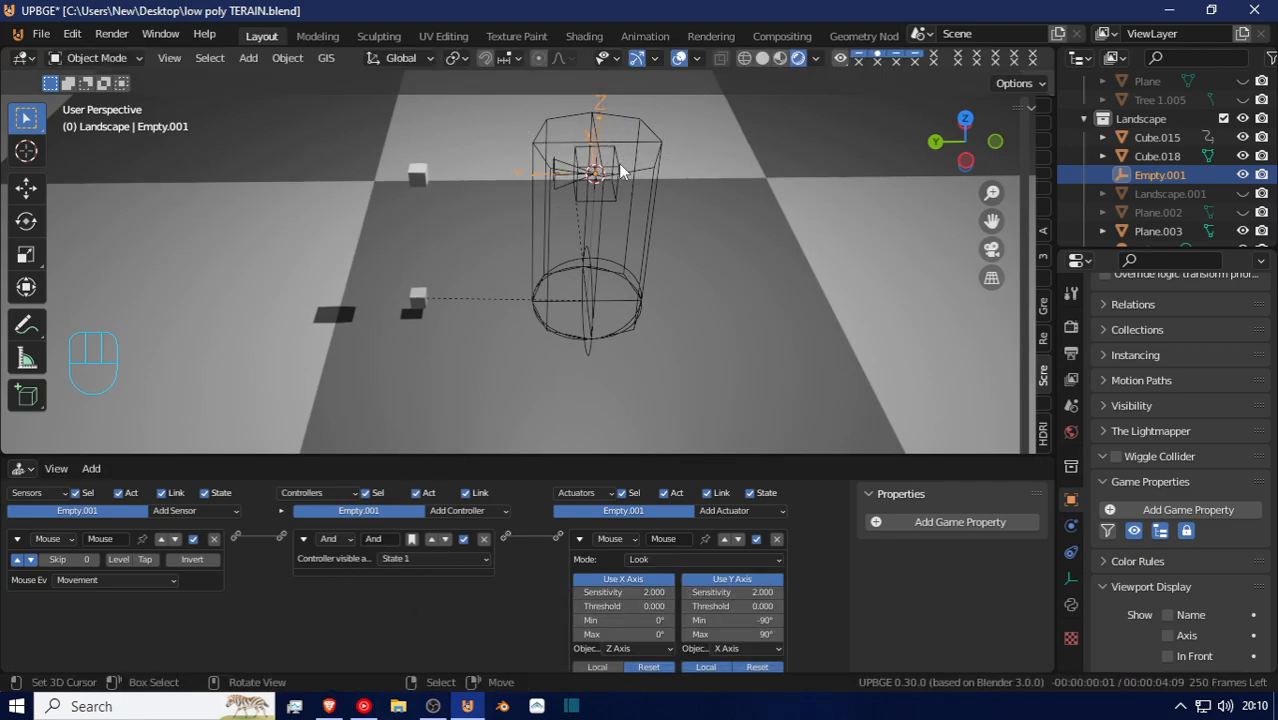
# Change the Camera's Mouse sensor to Always and its Mouse actuator to Edit Object
pyautogui.click(560, 186)
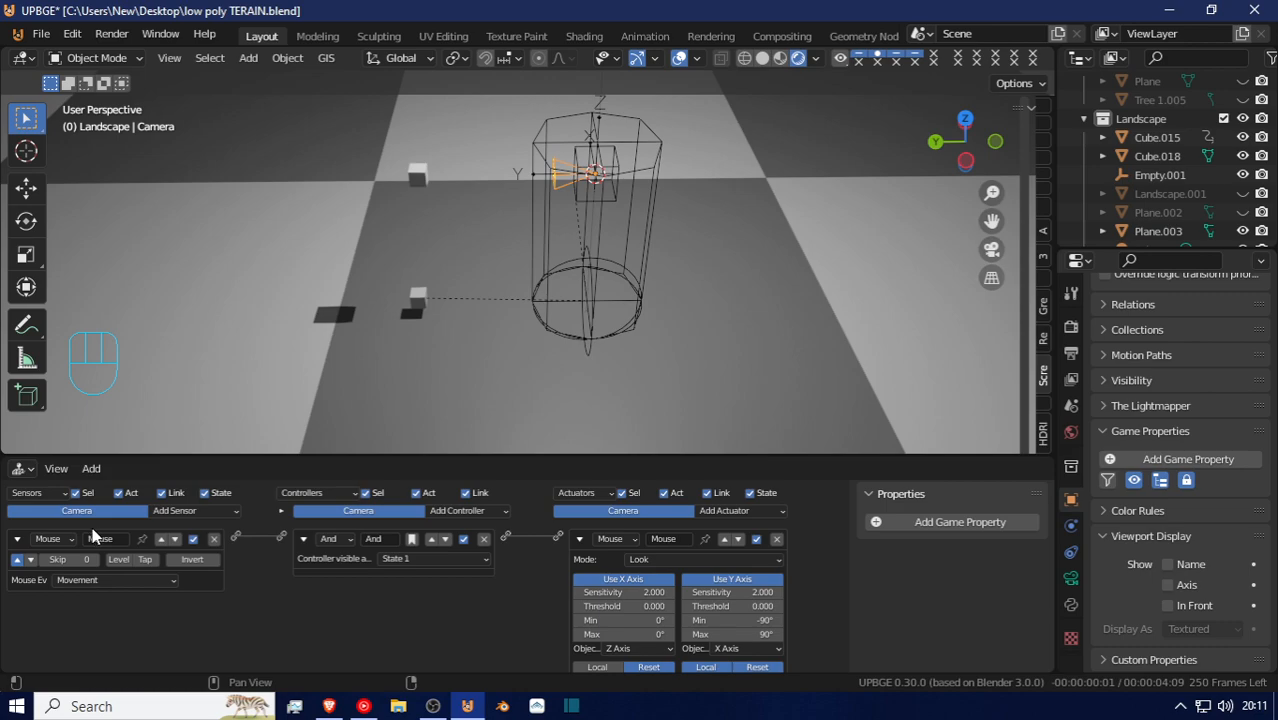
pyautogui.click(60, 539)
pyautogui.click(60, 516)
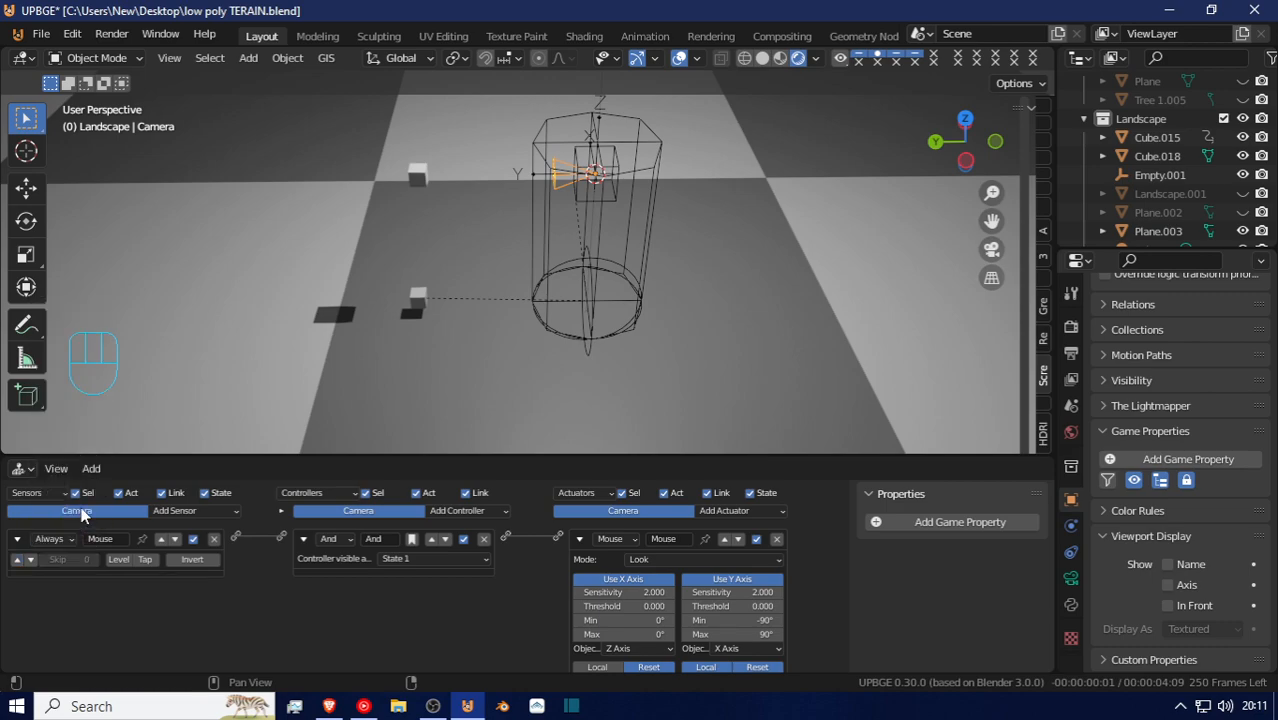
pyautogui.click(610, 539)
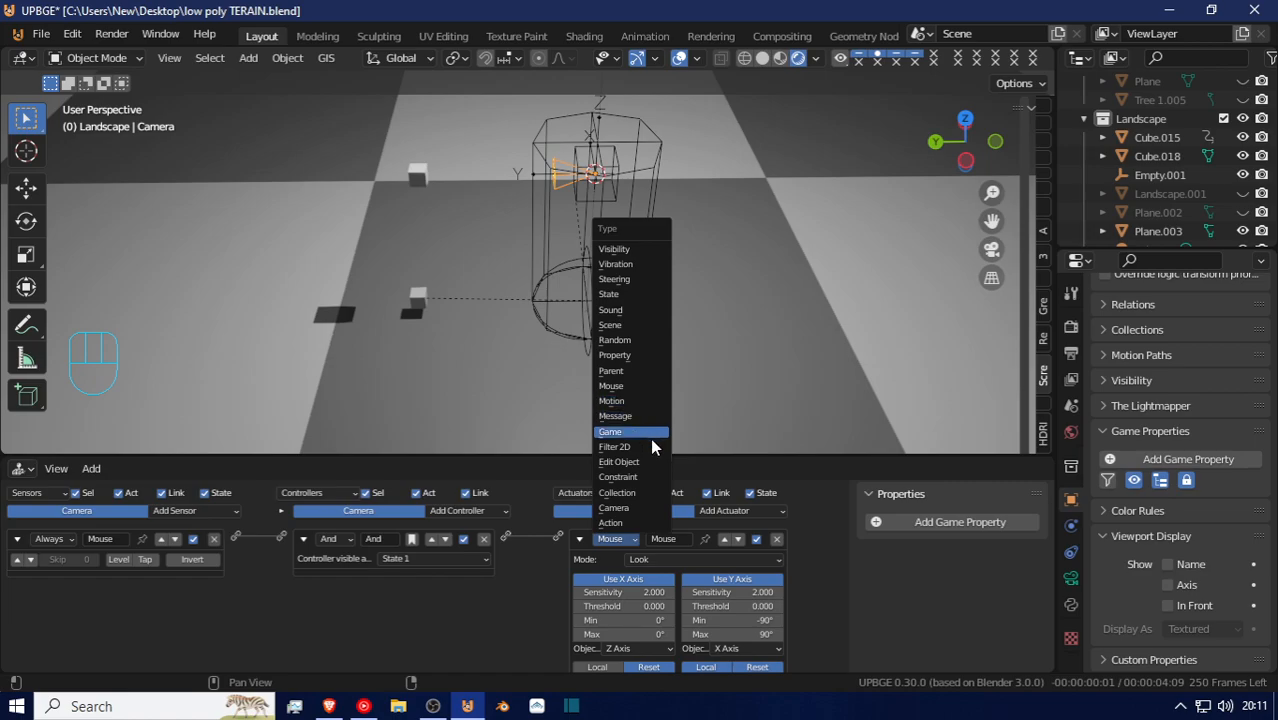
pyautogui.click(651, 469)
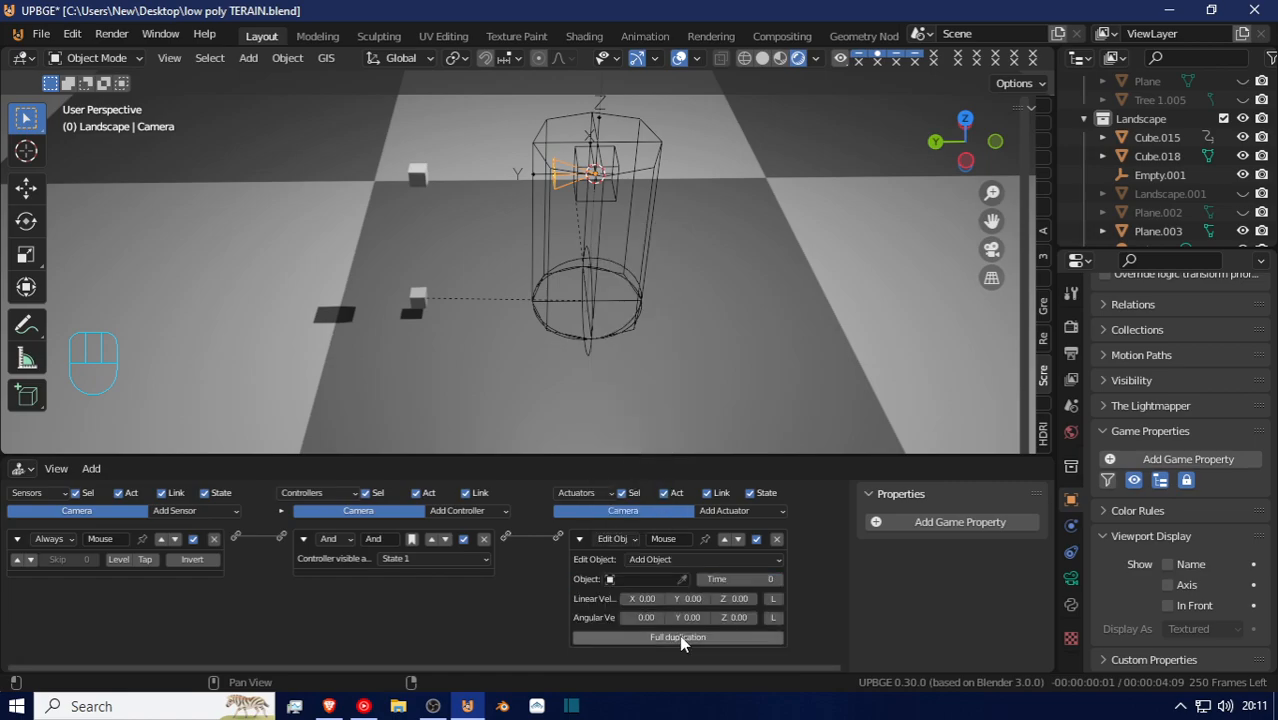
# Set the Camera's Edit Object actuator to Track to with 3D tracking enabled and Cube.018 as the target object
pyautogui.click(665, 560)
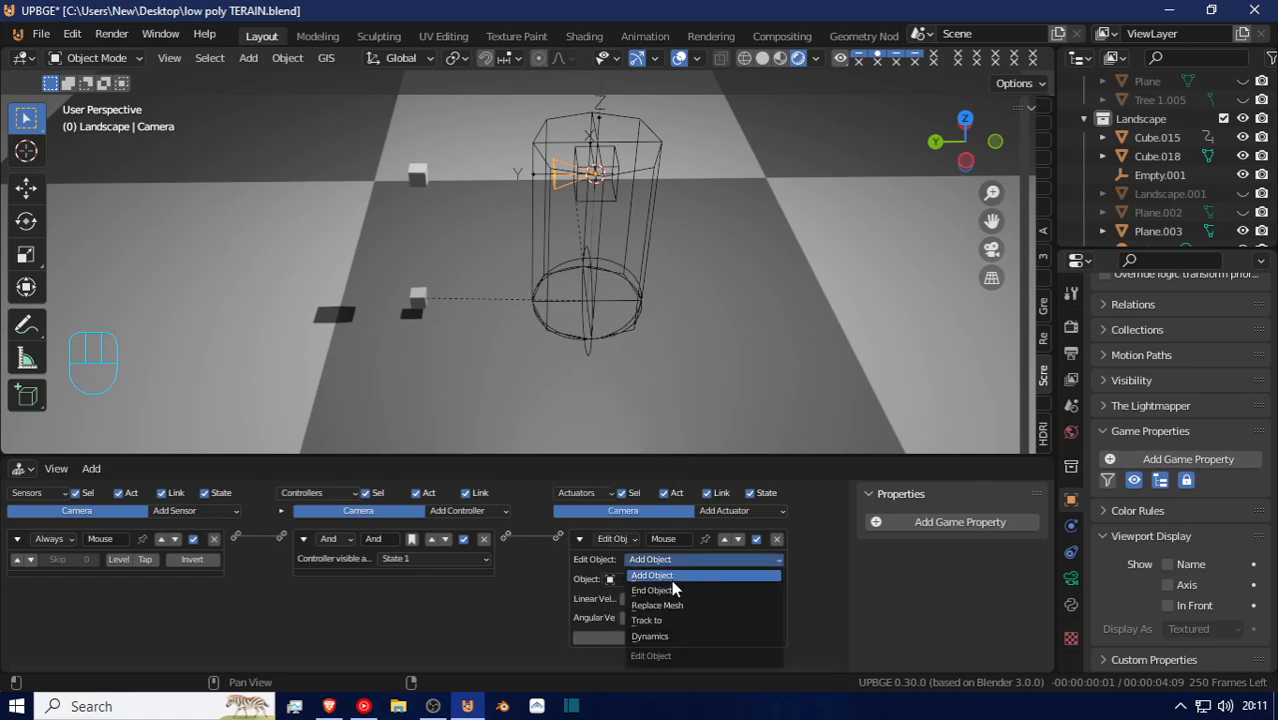
pyautogui.click(684, 620)
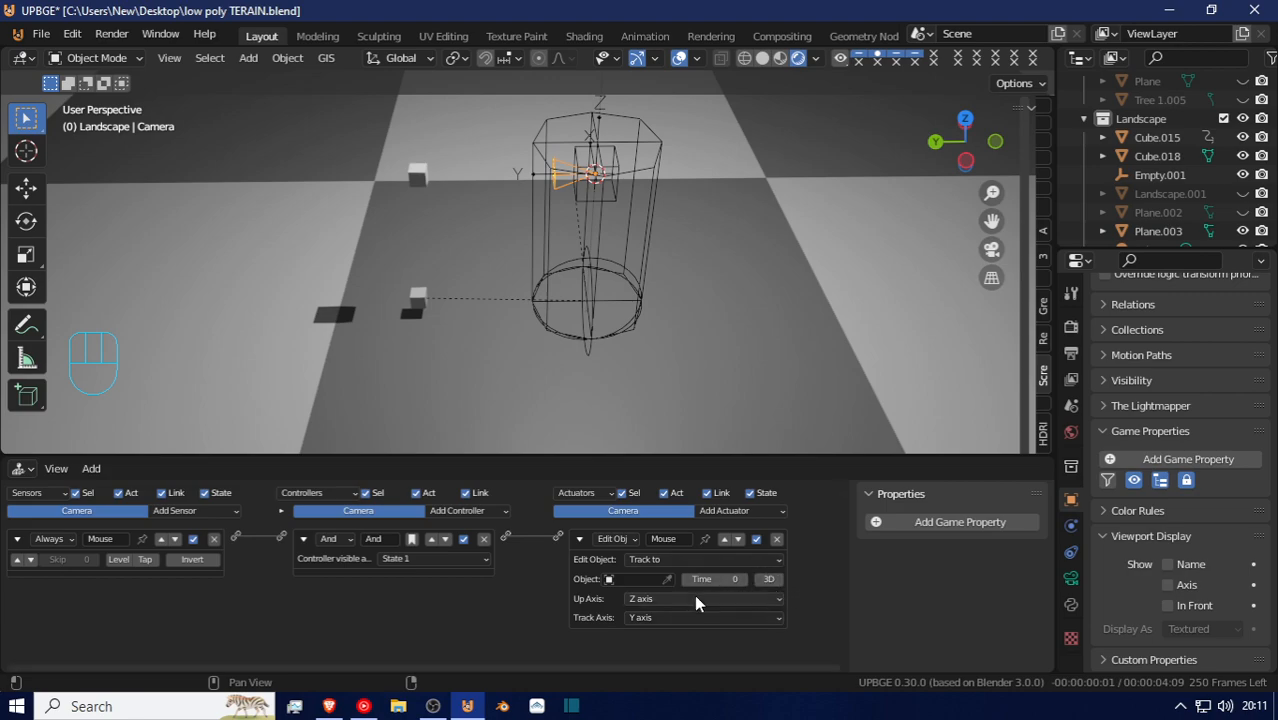
pyautogui.click(768, 579)
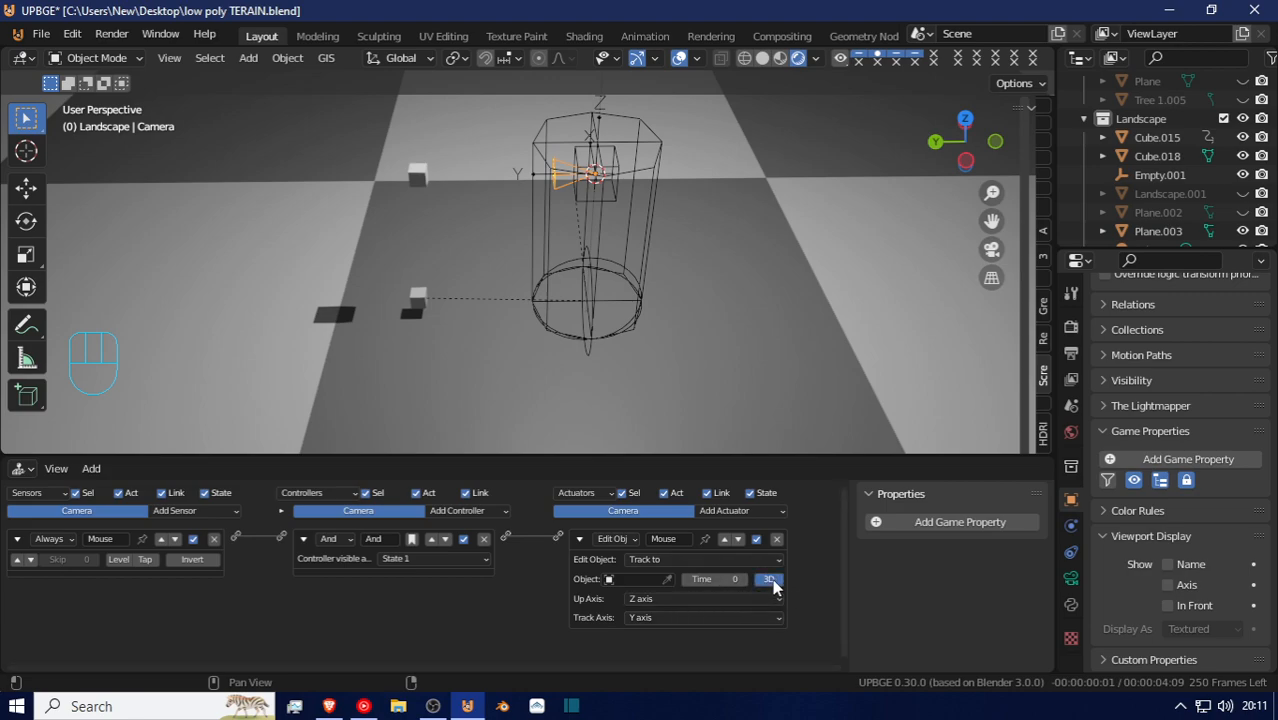
pyautogui.click(667, 579)
pyautogui.click(418, 175)
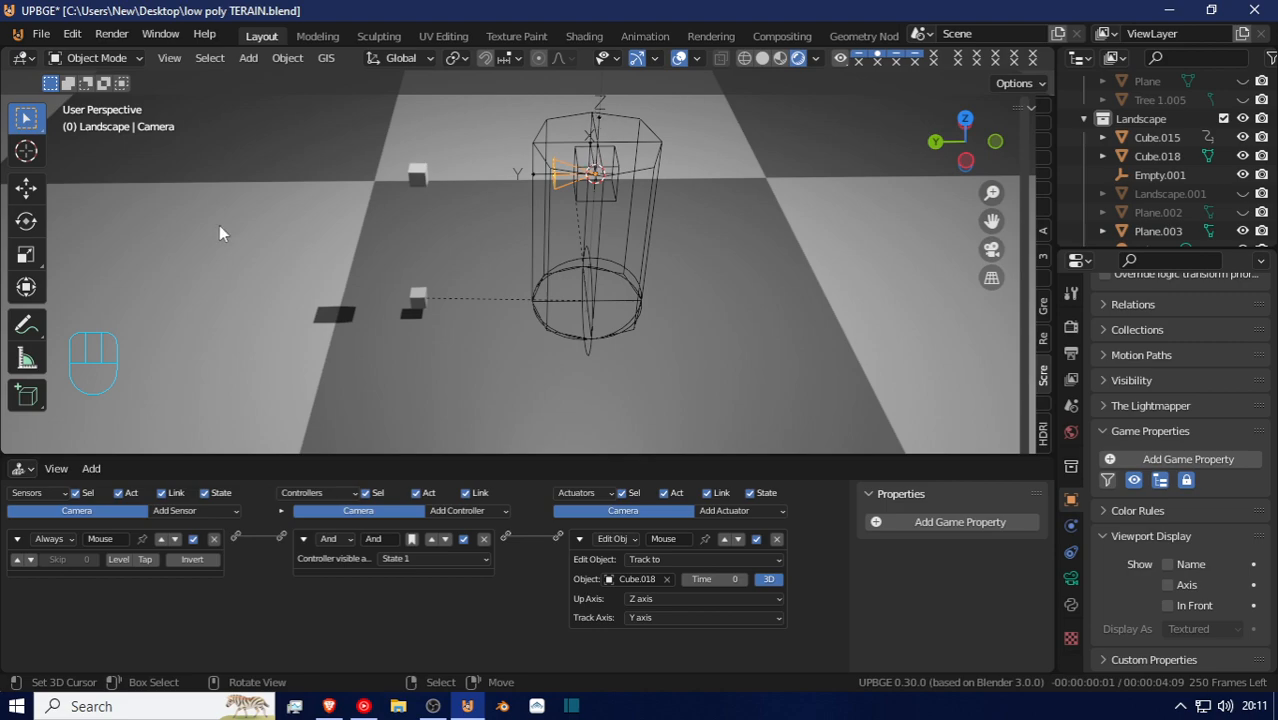
# Show the Camera's move gizmo in Local orientation and set the Track to actuator's up axis to Y and track axis to -Z
pyautogui.click(27, 190)
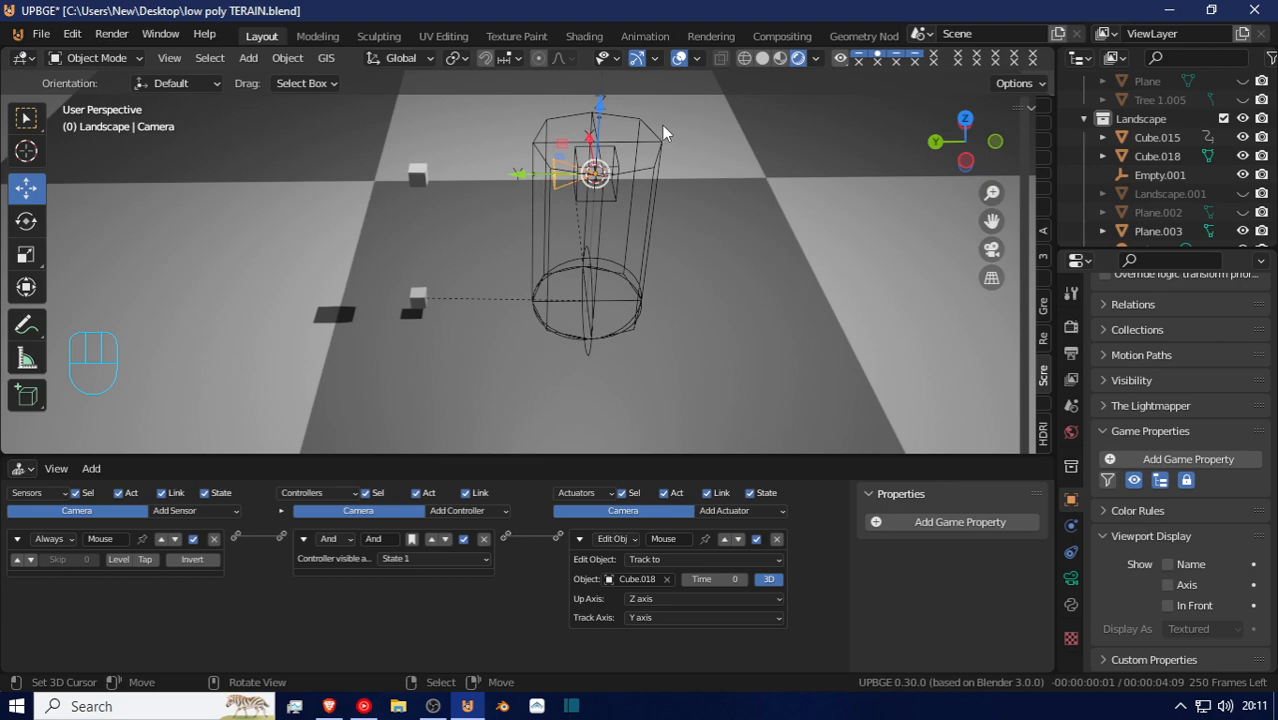
pyautogui.click(408, 58)
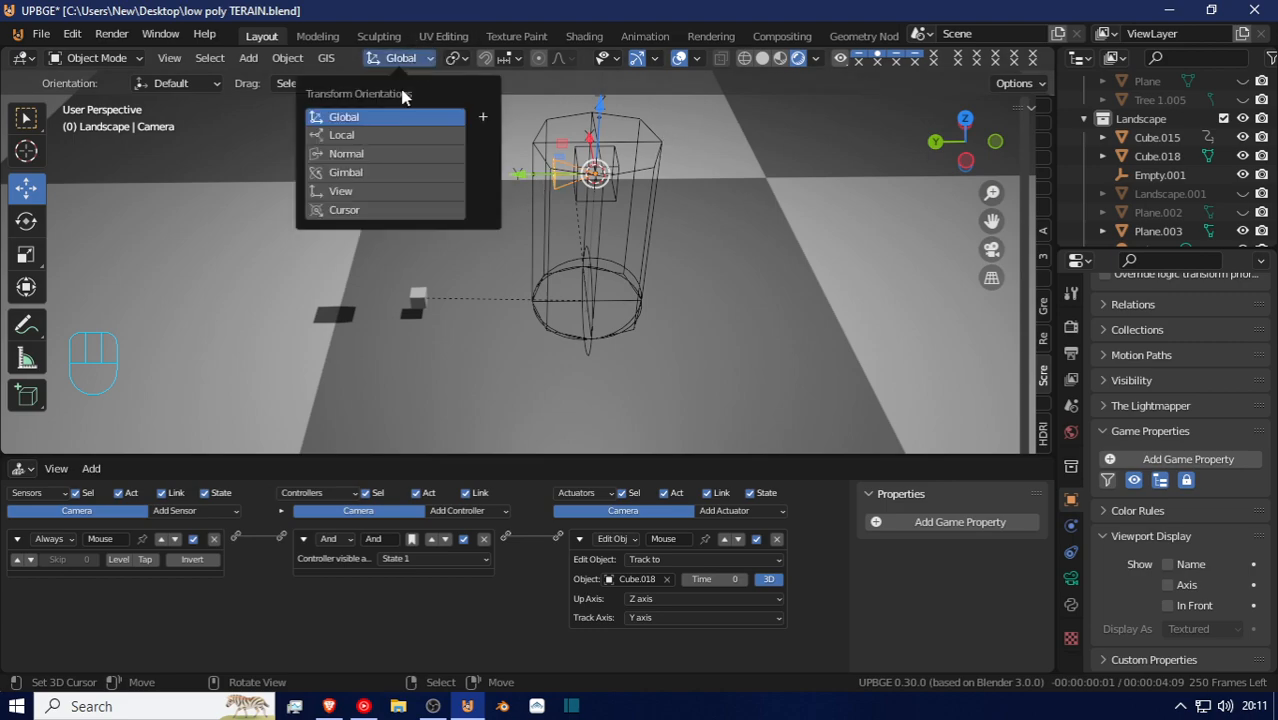
pyautogui.click(341, 135)
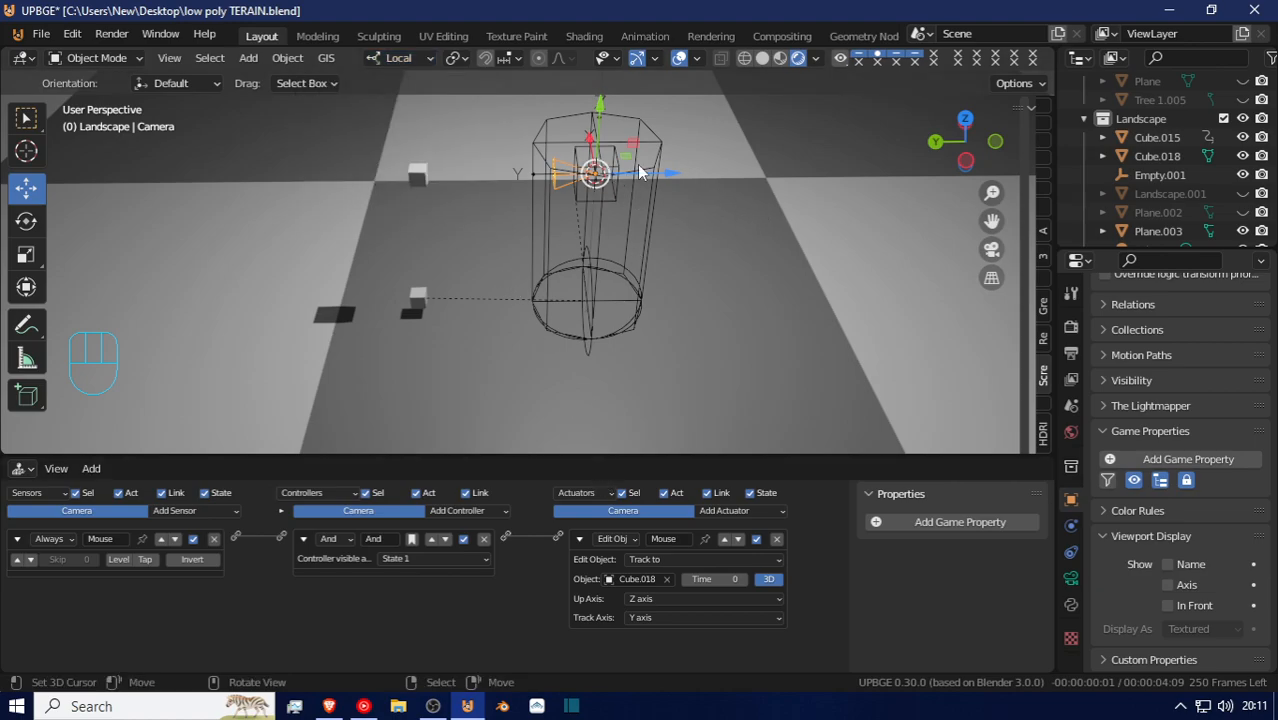
pyautogui.click(668, 598)
pyautogui.click(655, 628)
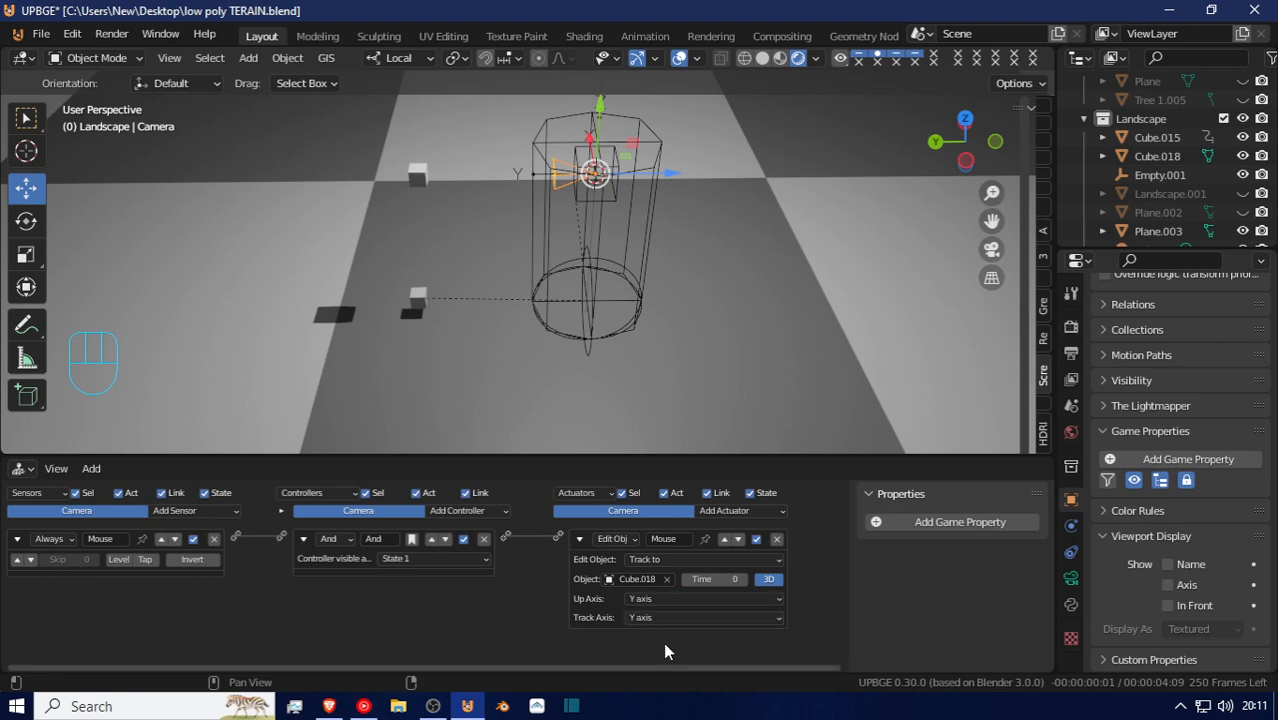
pyautogui.click(658, 620)
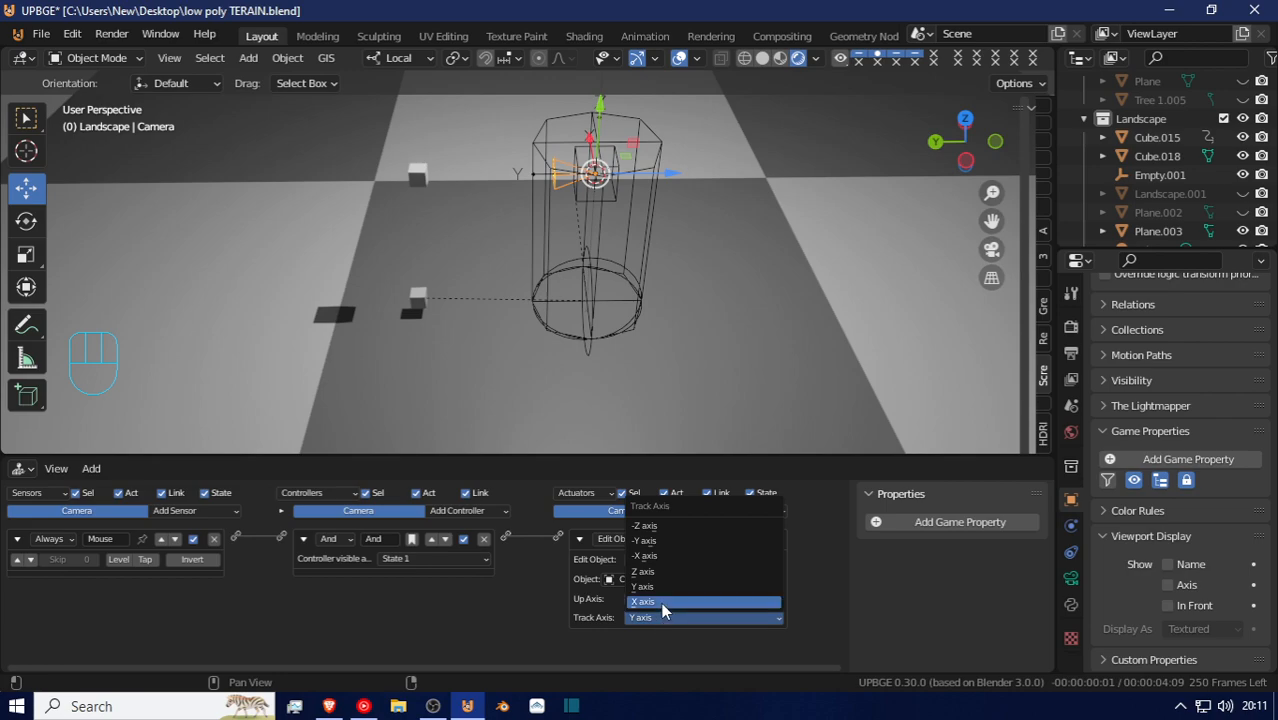
pyautogui.click(695, 526)
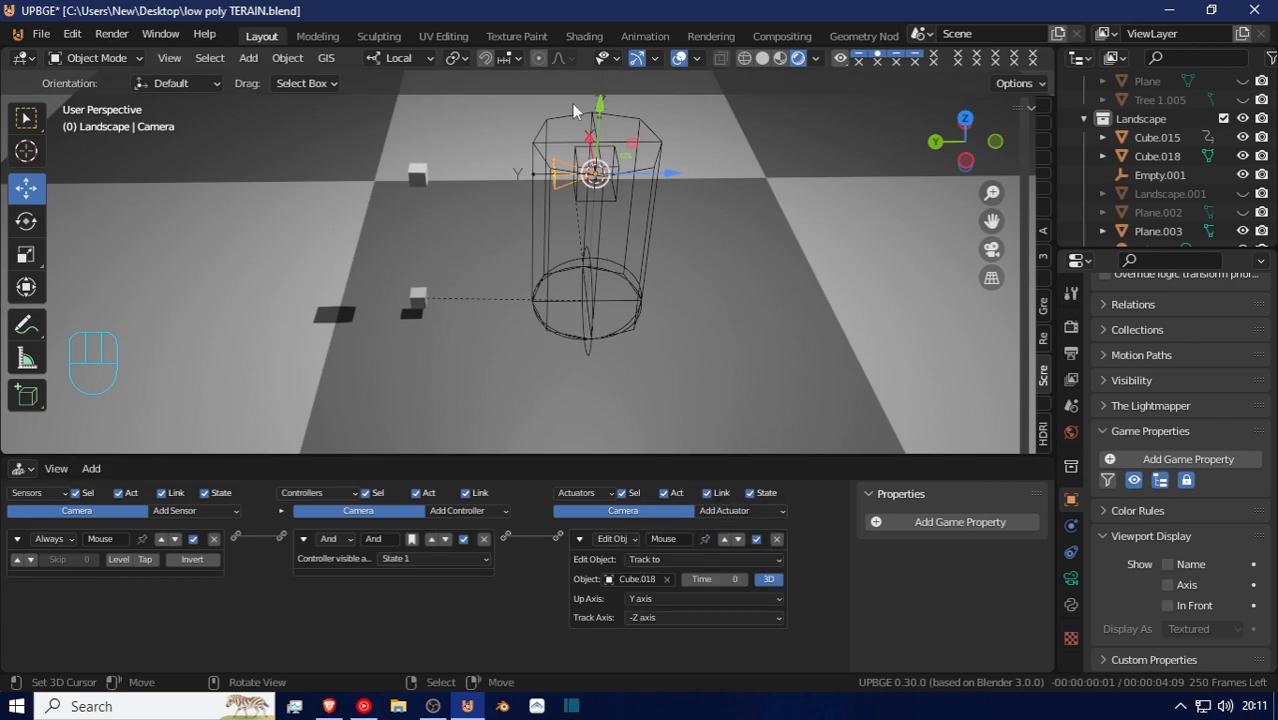
# Test the camera tracking by running the game from the camera view, and stop it
pyautogui.press('KP_0')
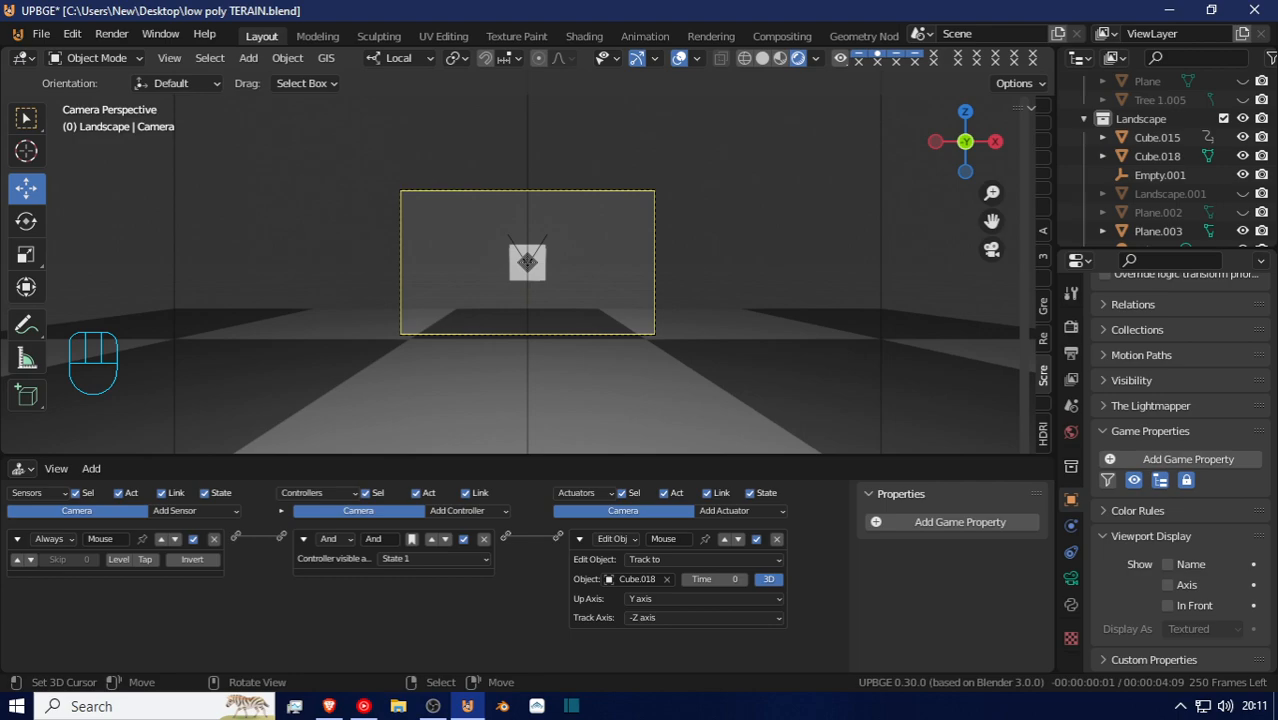
pyautogui.press('p')
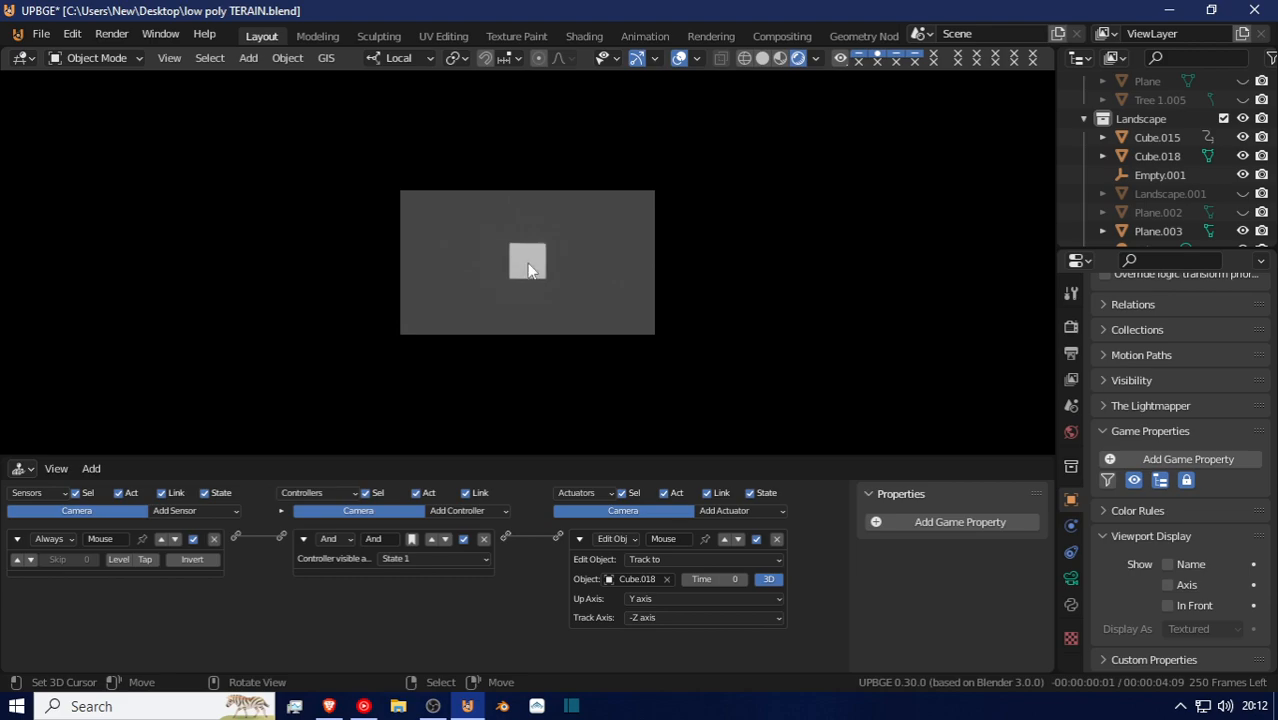
pyautogui.press('Escape')
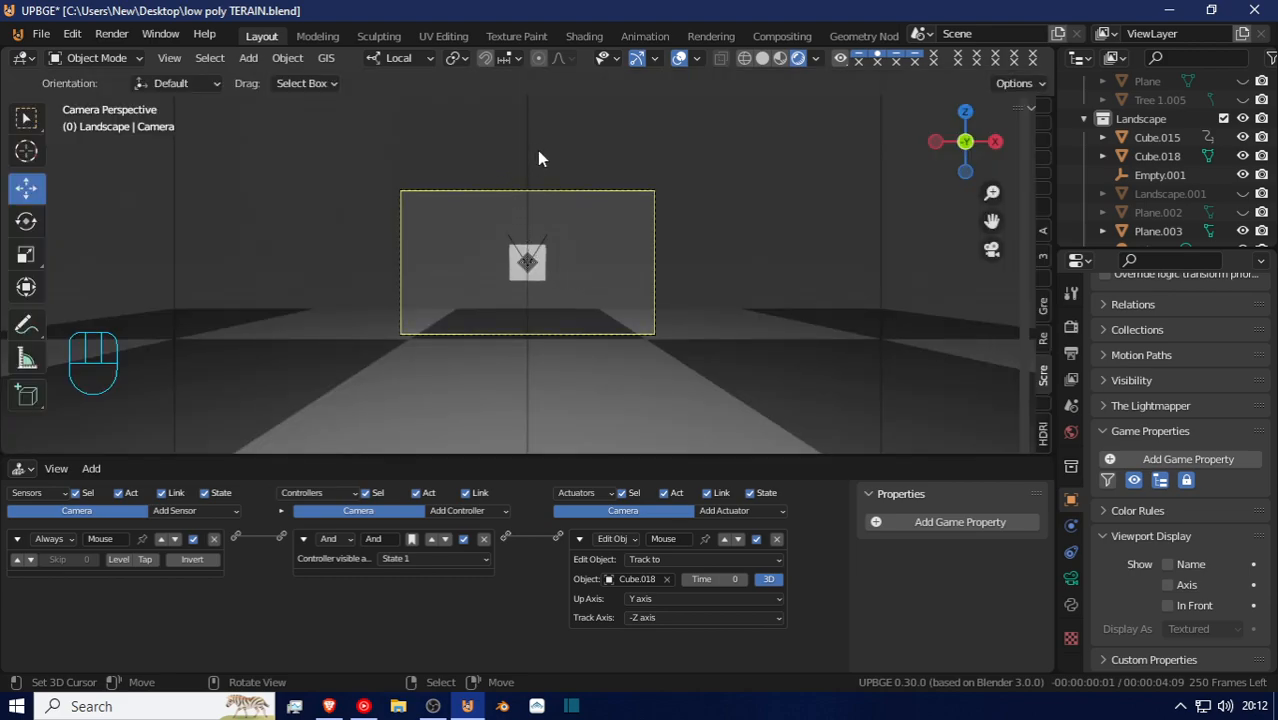
# Turn off the false-level pulse triggering of Empty.001's Mouse sensor
pyautogui.click(522, 168)
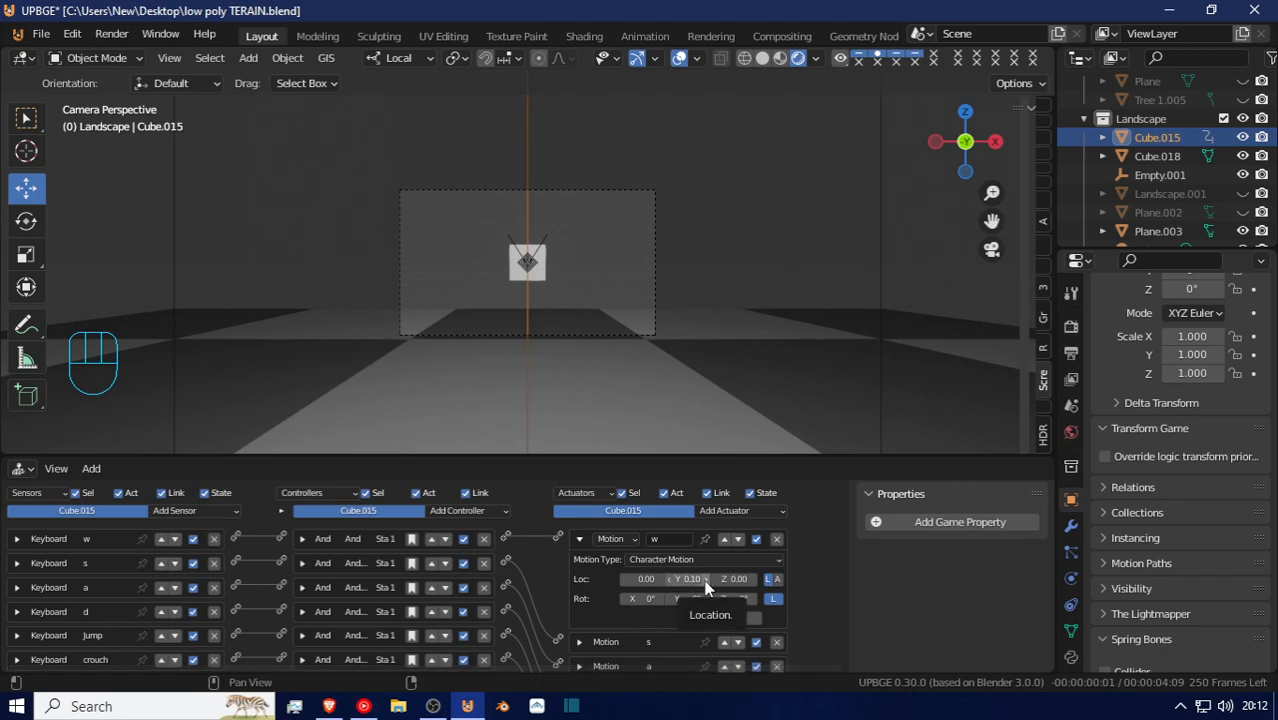
pyautogui.moveTo(465, 231); pyautogui.dragTo(606, 205, button='middle')
pyautogui.scroll(-5, 608, 207)
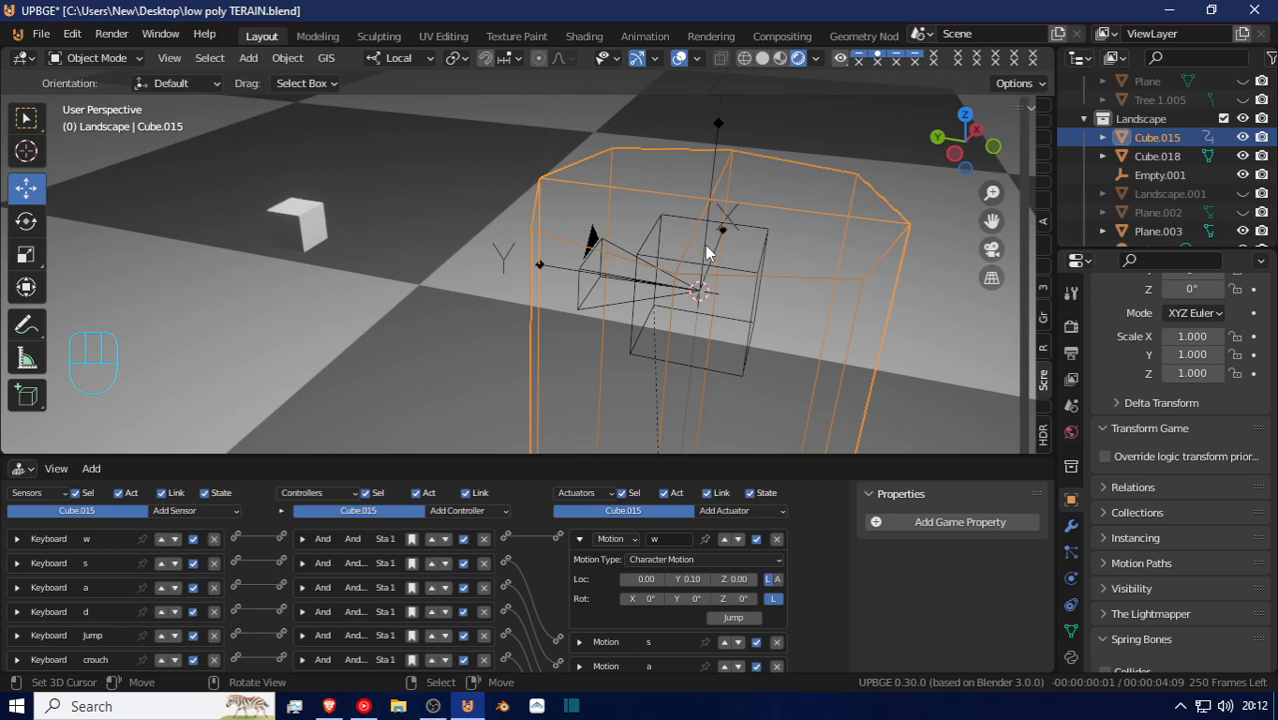
pyautogui.click(717, 163)
pyautogui.click(712, 155)
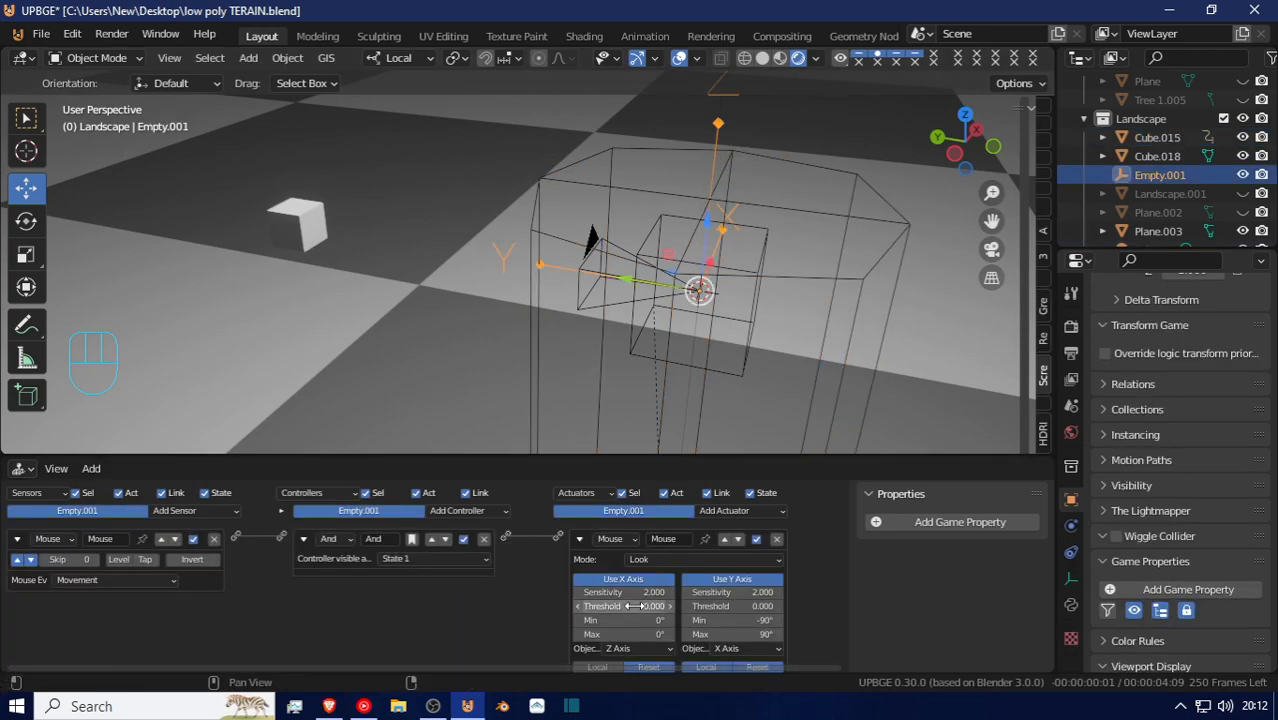
pyautogui.click(35, 558)
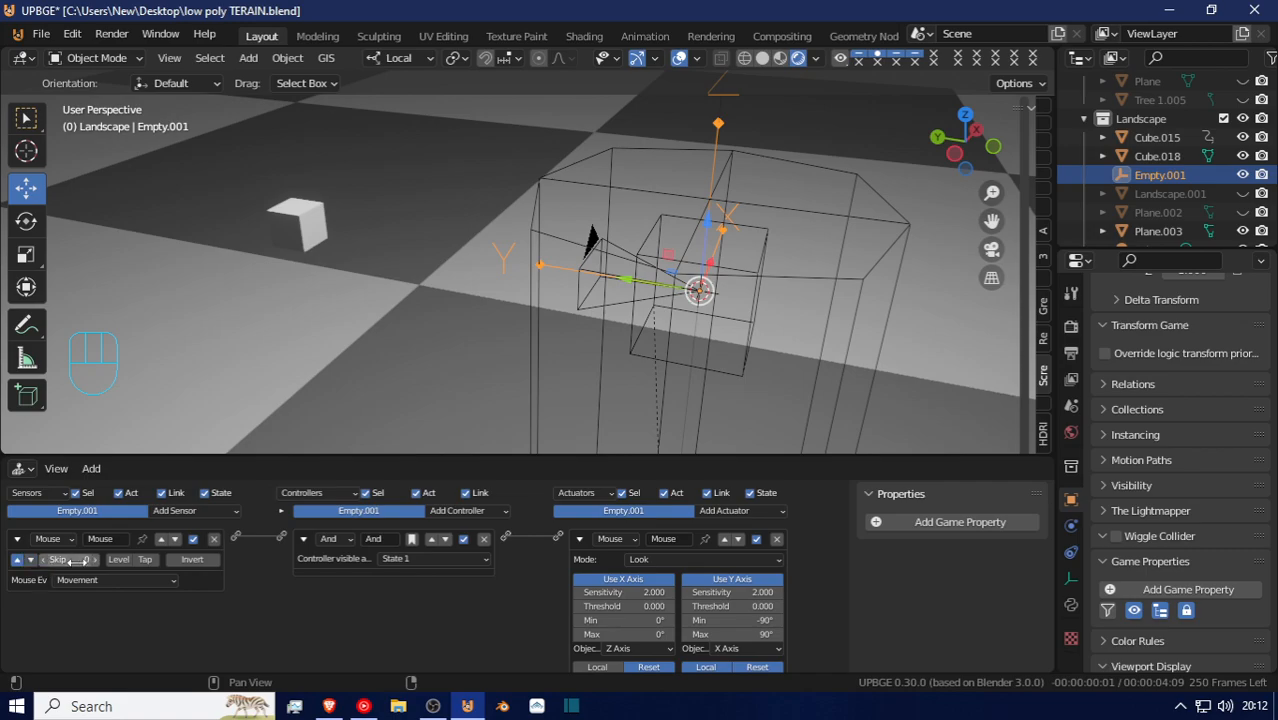
pyautogui.moveTo(514, 573); pyautogui.dragTo(501, 540, button='middle')
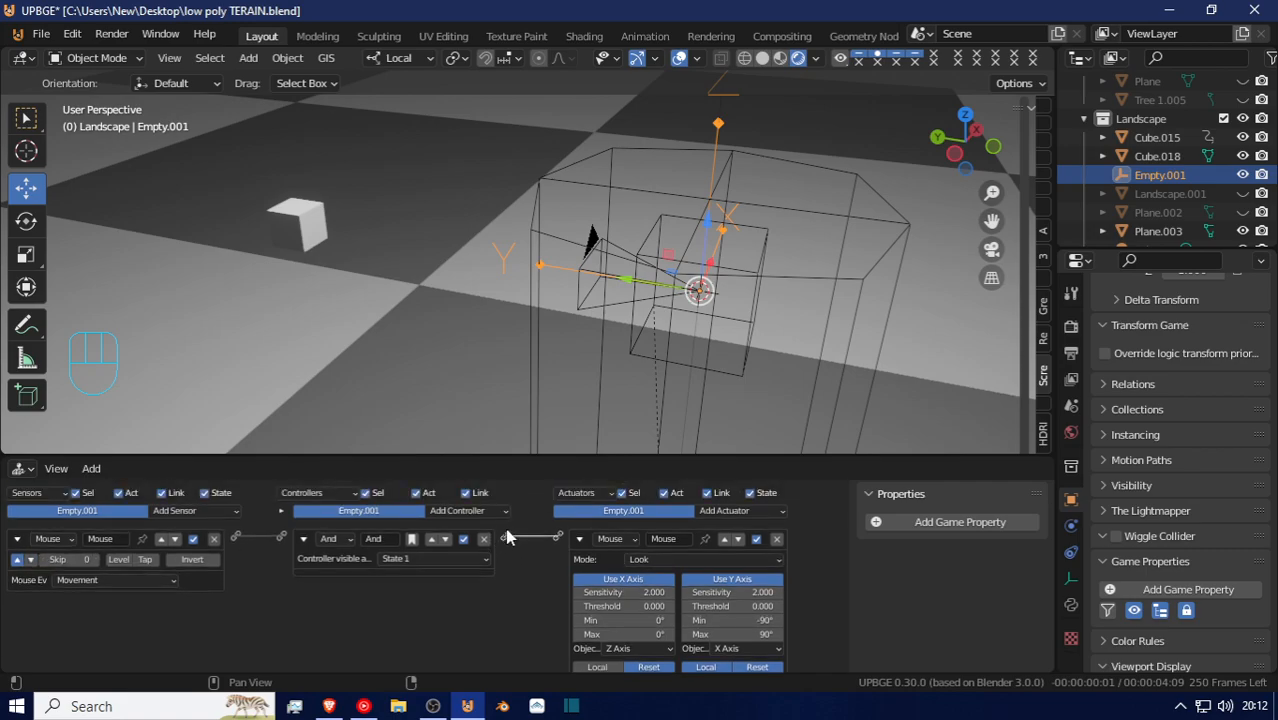
# Test Empty.001's mouse look by running the game from the camera view, and stop it
pyautogui.press('KP_0')
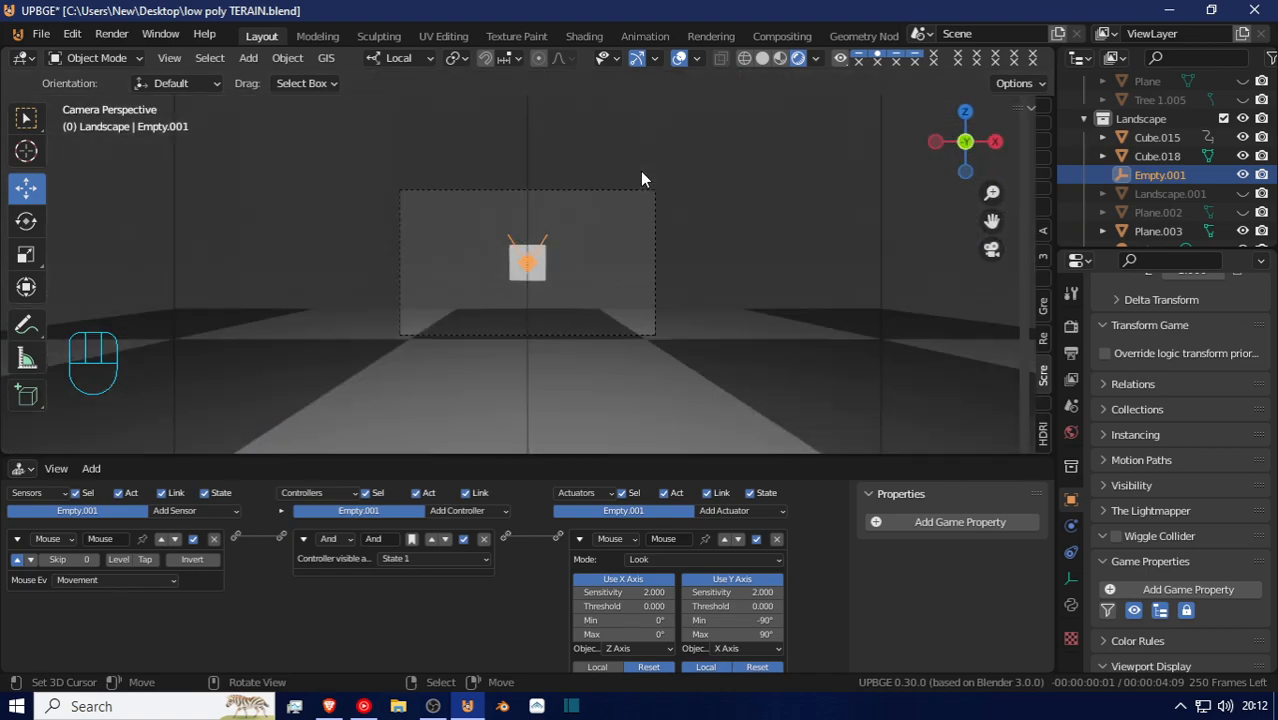
pyautogui.press('p')
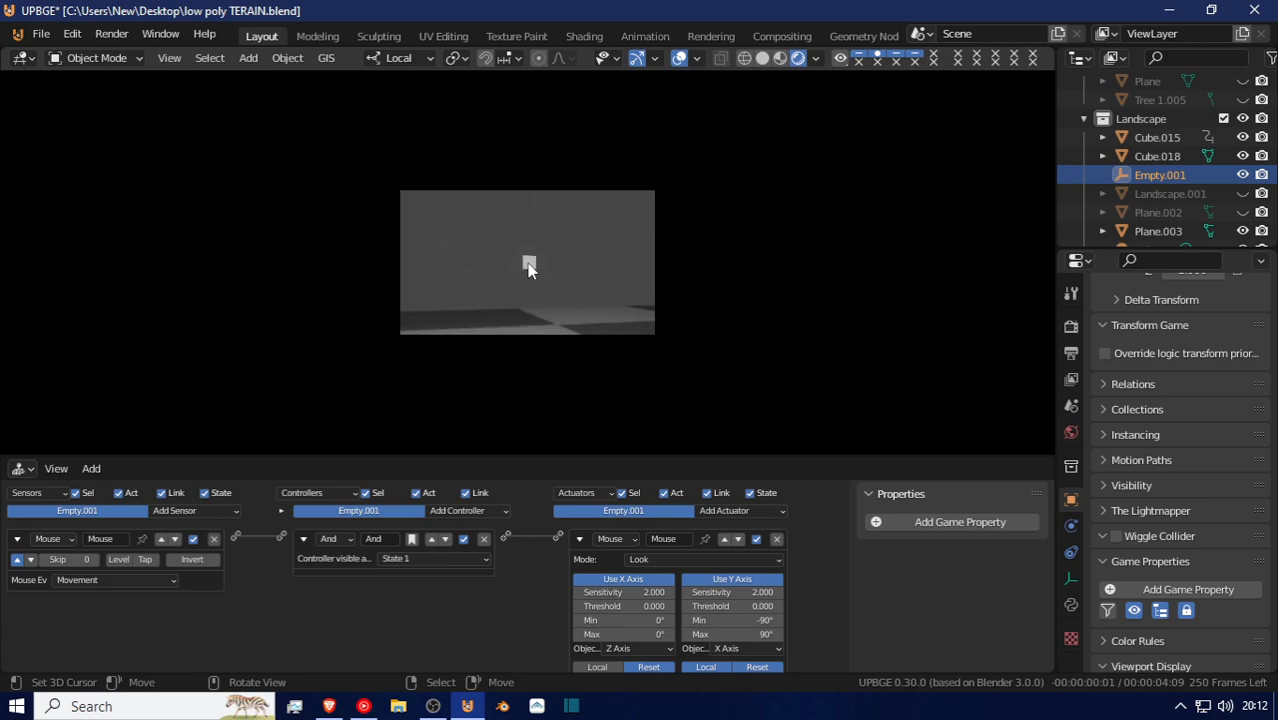
pyautogui.press('Escape')
pyautogui.moveTo(523, 289); pyautogui.dragTo(592, 417, button='middle')
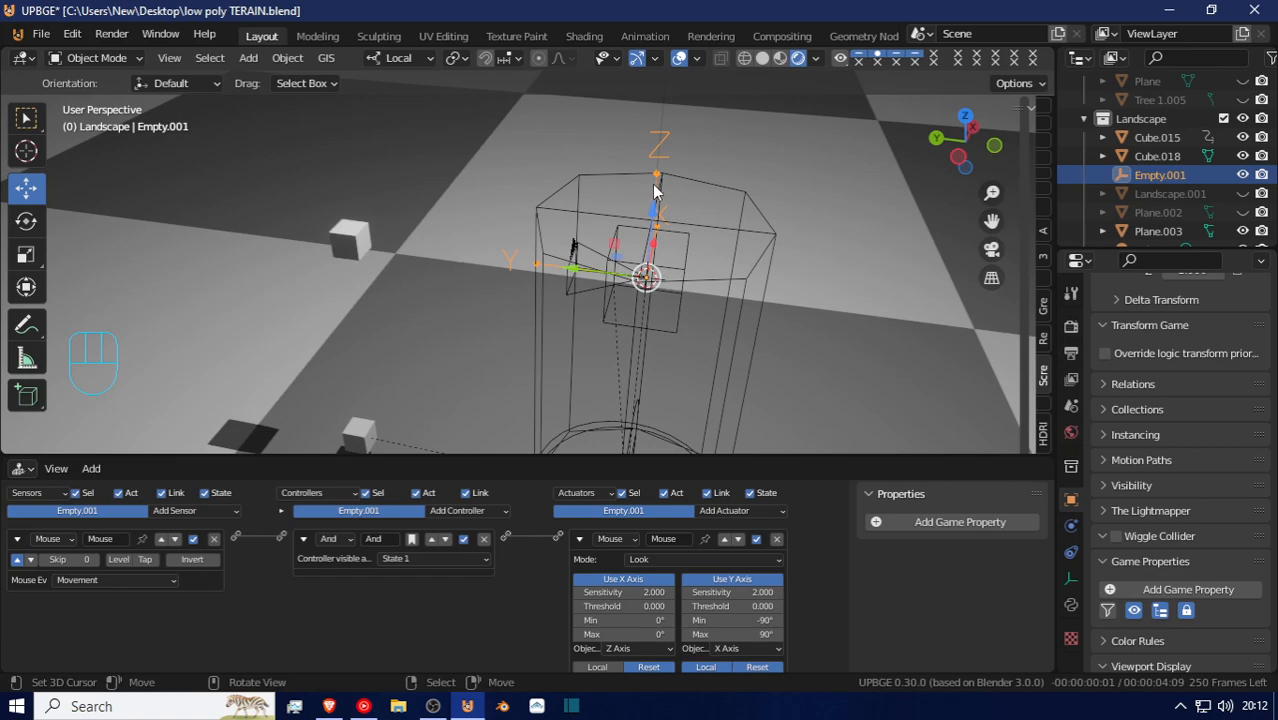
pyautogui.press('r')
pyautogui.press('z')
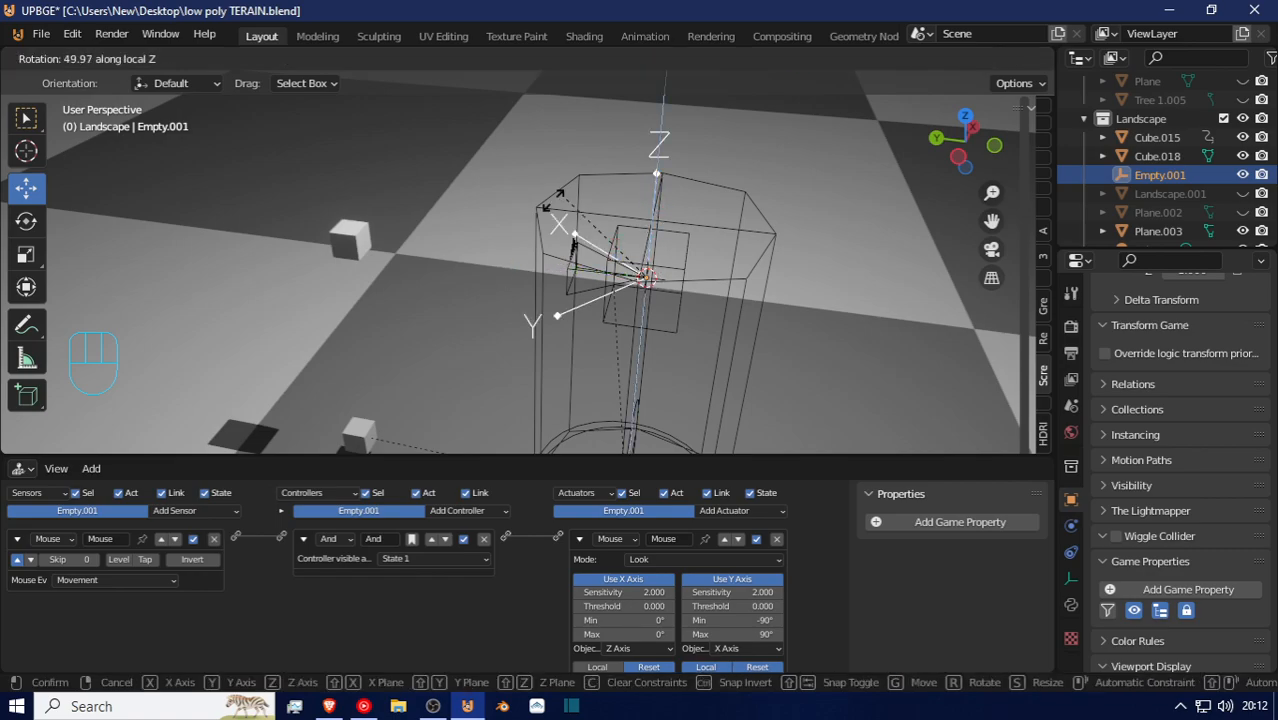
pyautogui.rightClick(662, 214)
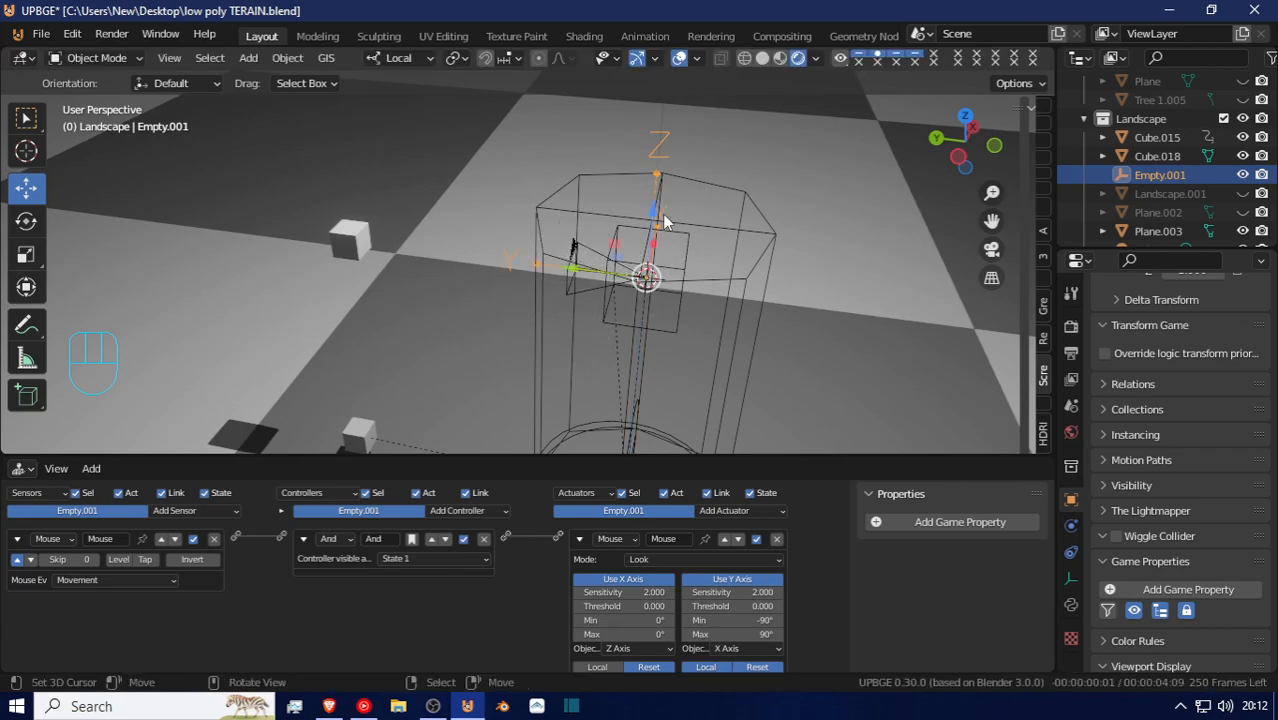
# Parent Empty.001 to the target cube Cube.018 using the Object parent type
pyautogui.keyDown('shift'); pyautogui.click(352, 240); pyautogui.keyUp('shift')
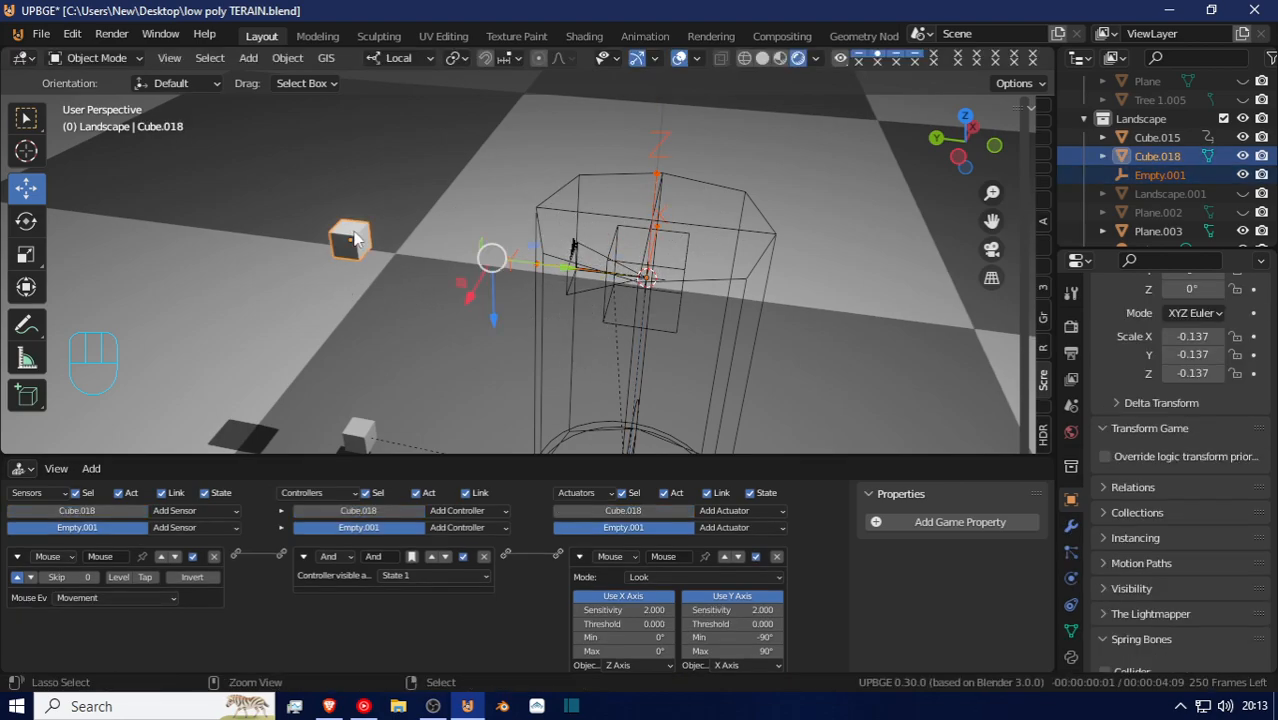
pyautogui.hotkey('ctrl', 'p')
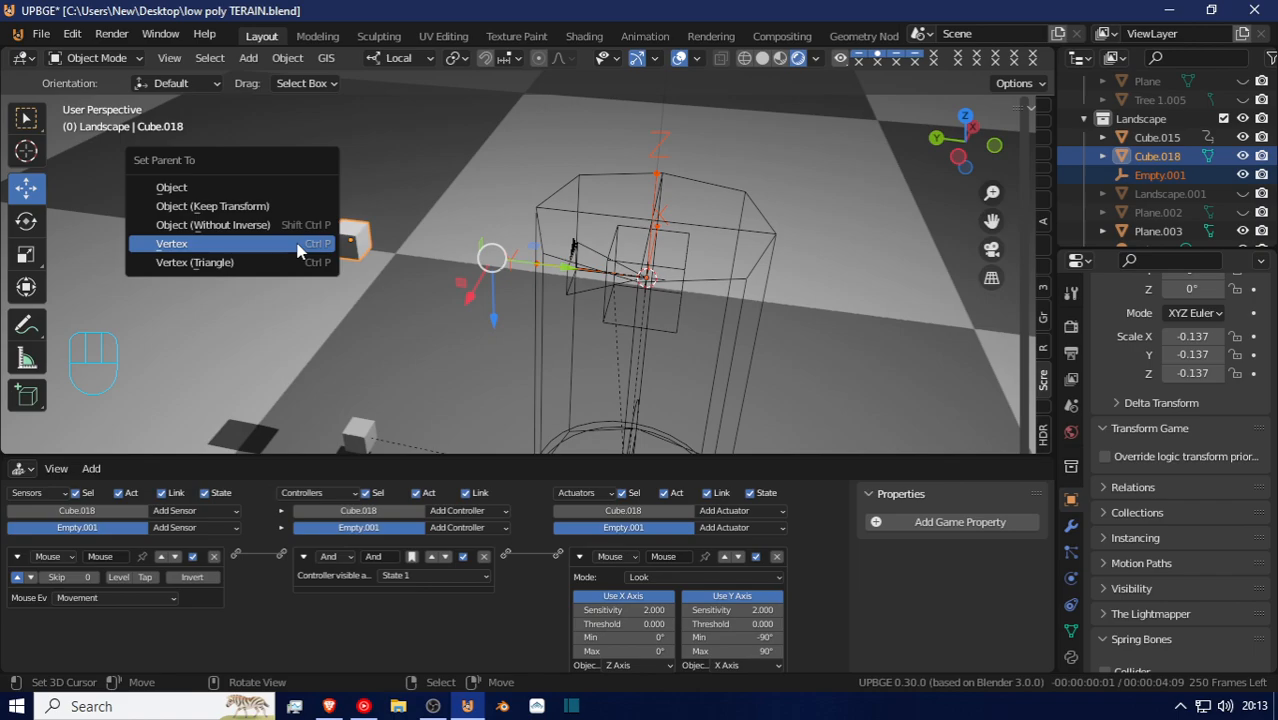
pyautogui.click(257, 188)
# Run the game from the camera view to test the empty's parenting to Cube.018, and stop it
pyautogui.press('KP_0')
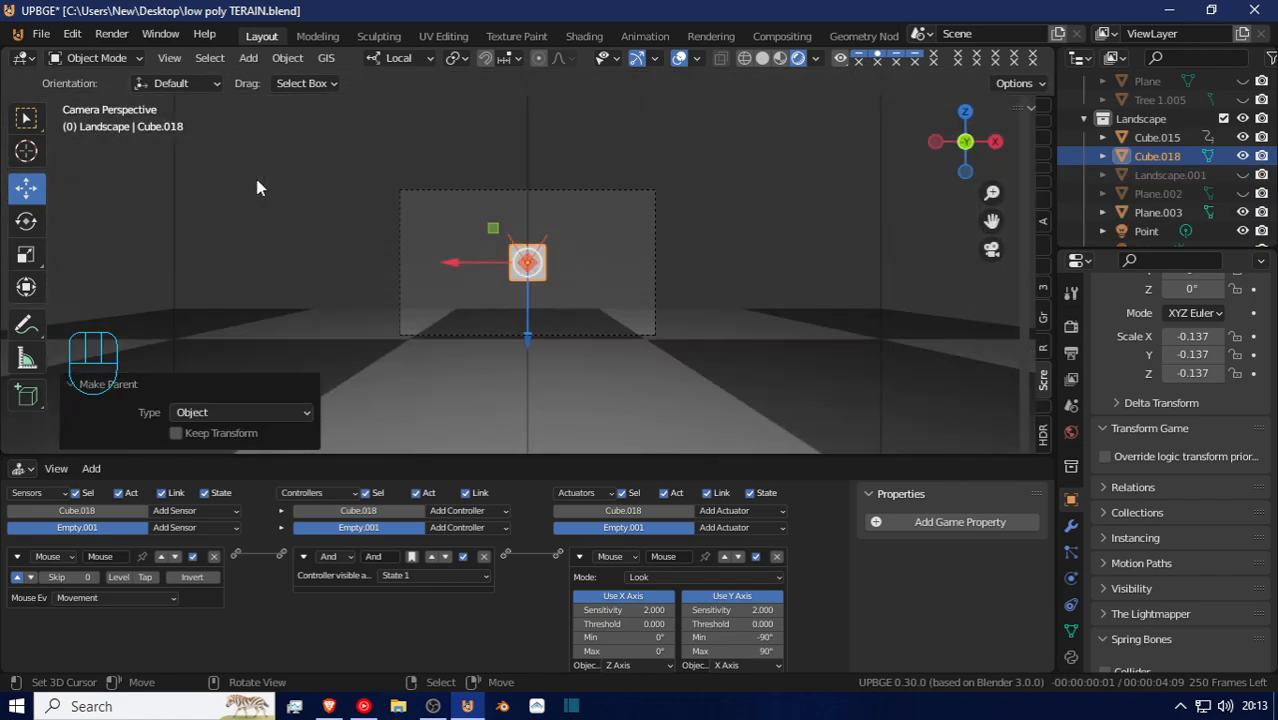
pyautogui.press('p')
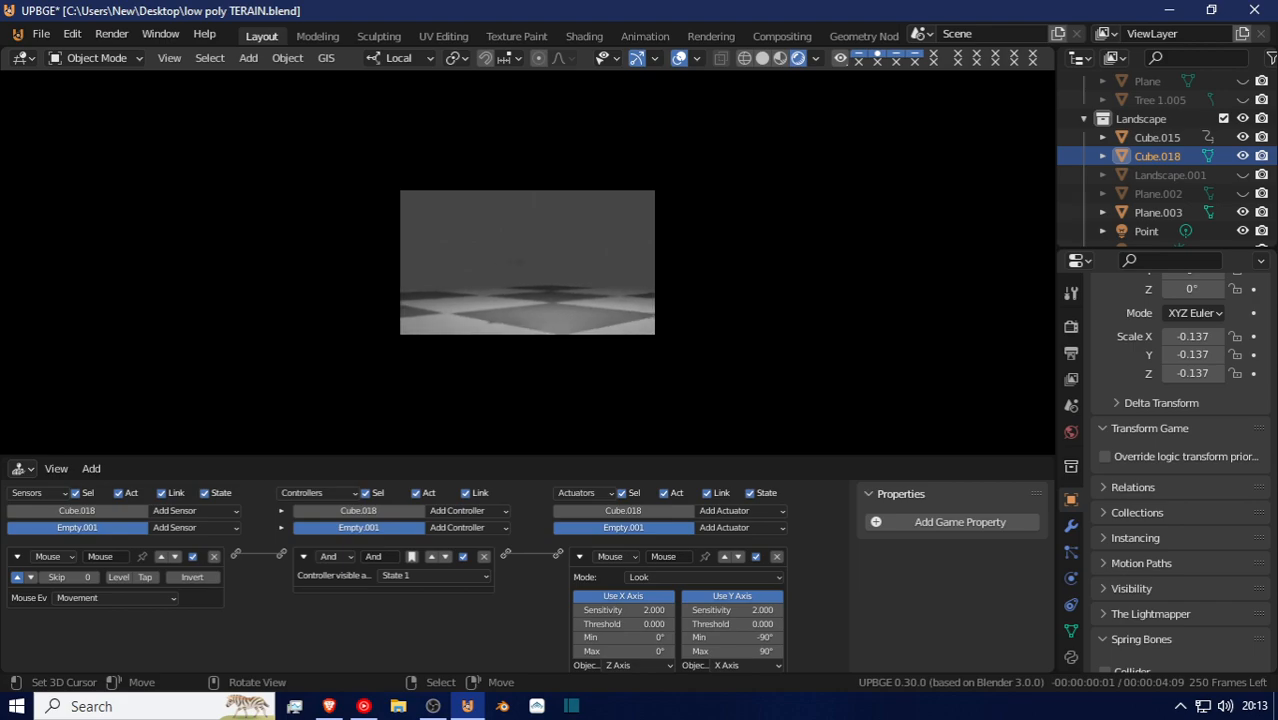
pyautogui.press('Escape')
pyautogui.moveTo(540, 242); pyautogui.dragTo(505, 252)
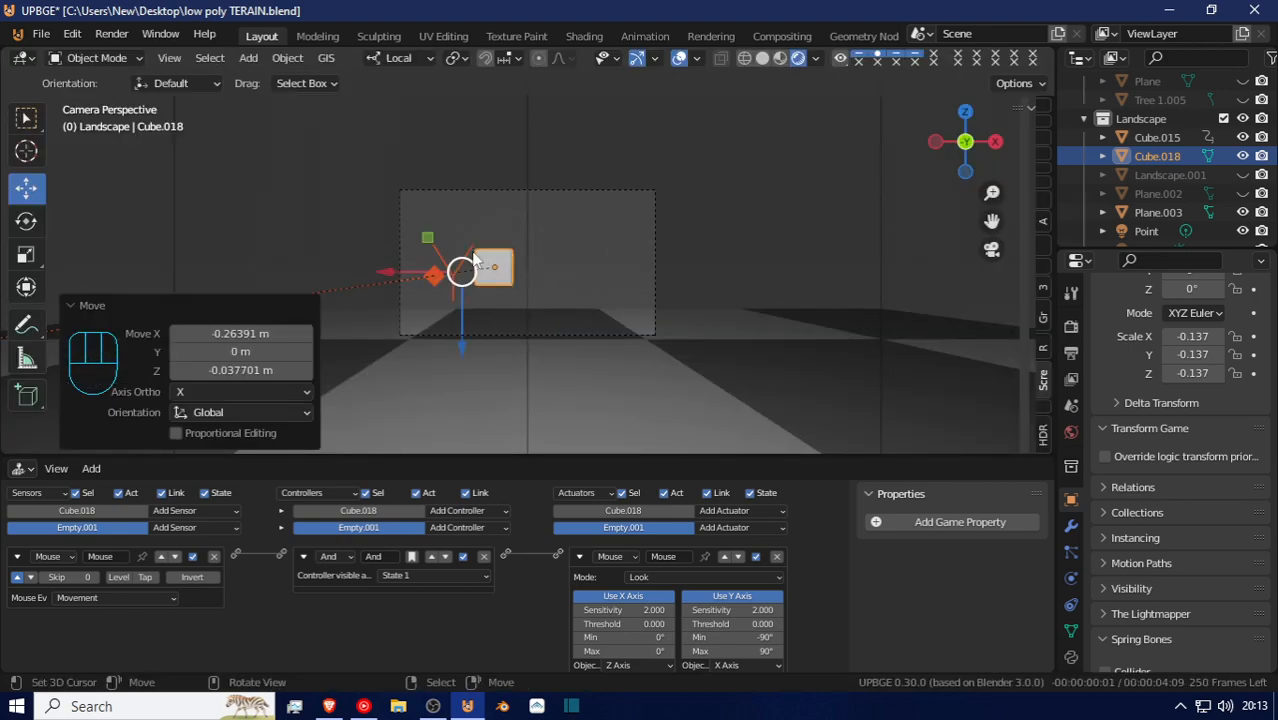
pyautogui.hotkey('ctrl', 'z')
pyautogui.moveTo(488, 297); pyautogui.dragTo(658, 303, button='middle')
pyautogui.press('g')
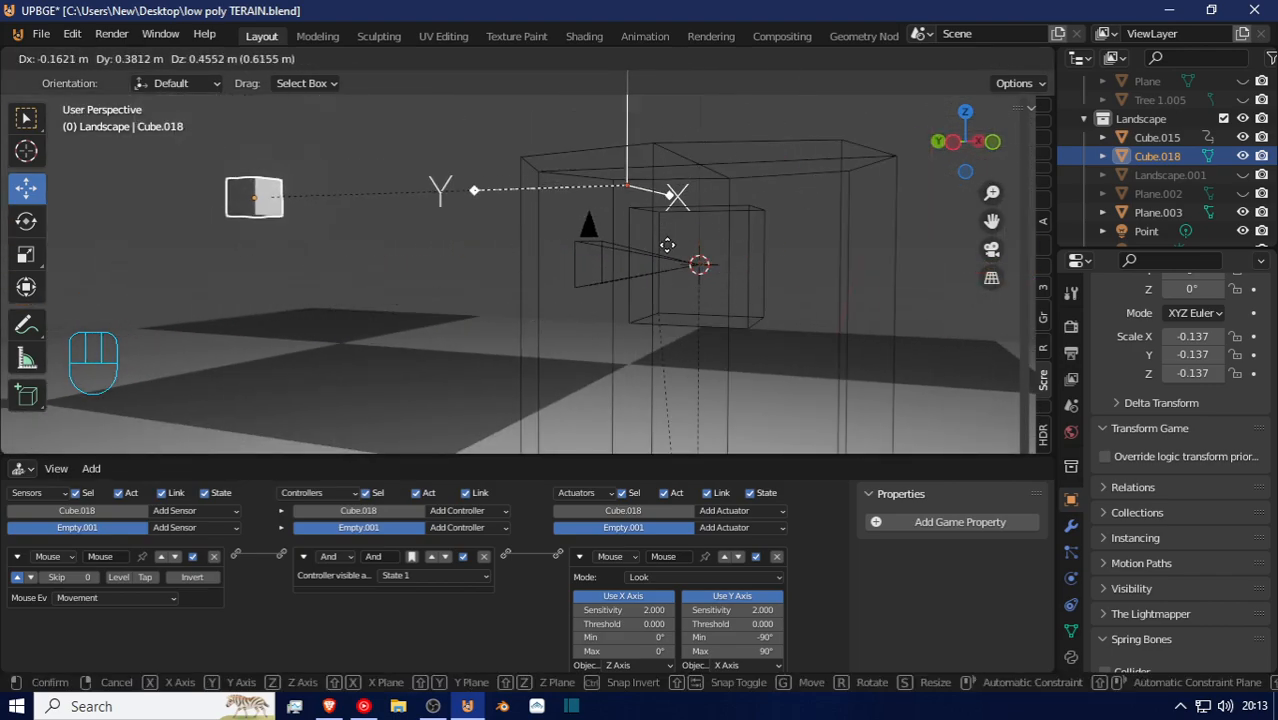
pyautogui.click(707, 279)
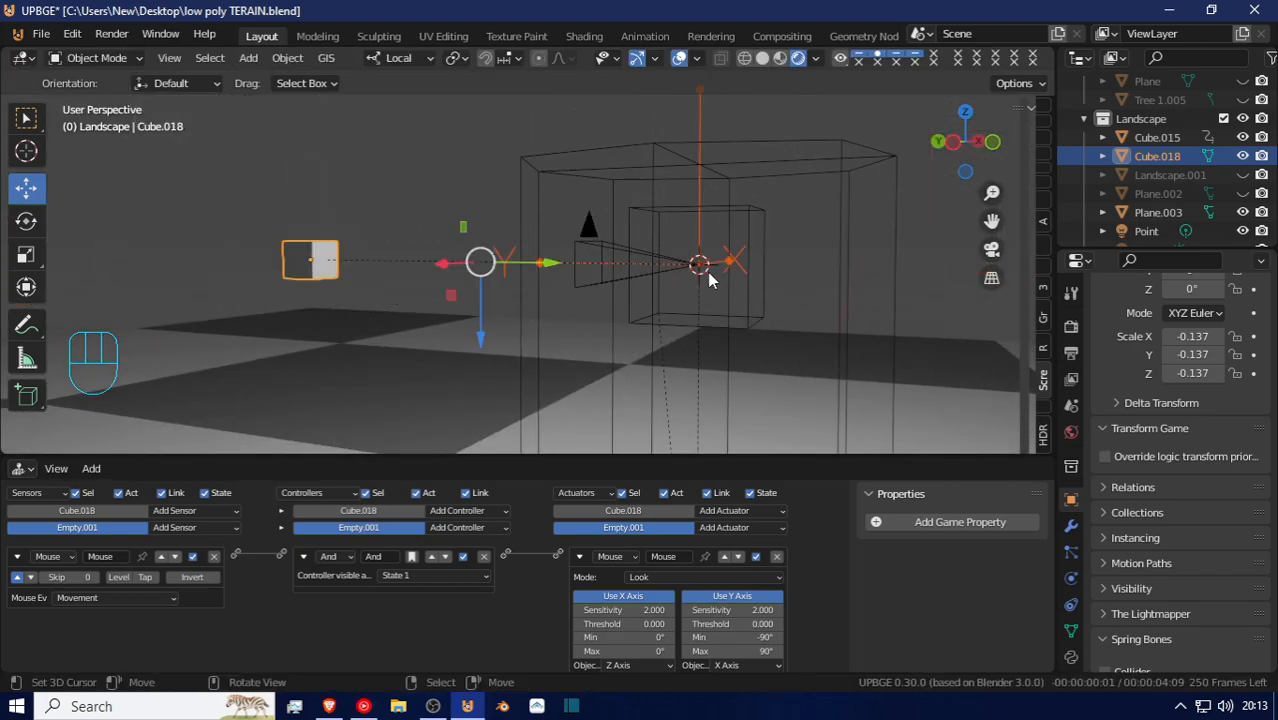
# Parent Cube.018 and Empty.001 to the wireframe cube Cube.016 using the Vertex parent type
pyautogui.keyDown('shift'); pyautogui.click(745, 231); pyautogui.keyUp('shift')
pyautogui.hotkey('ctrl', 'p')
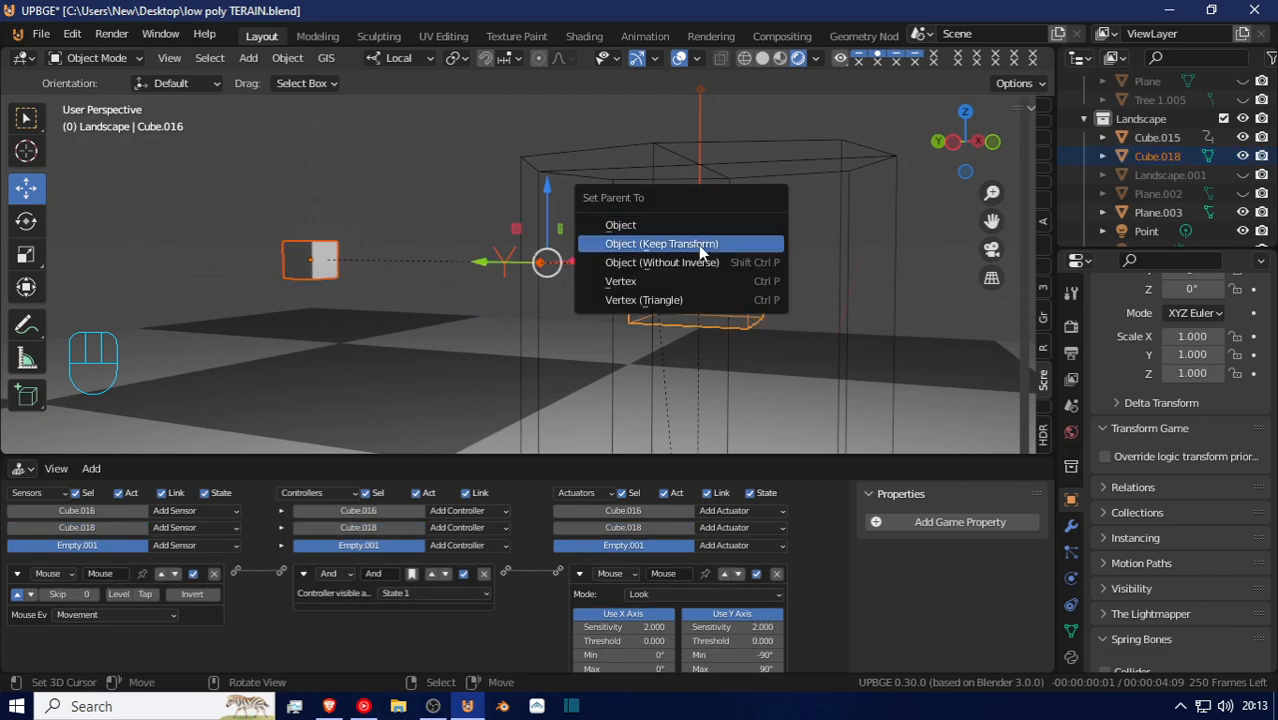
pyautogui.click(643, 281)
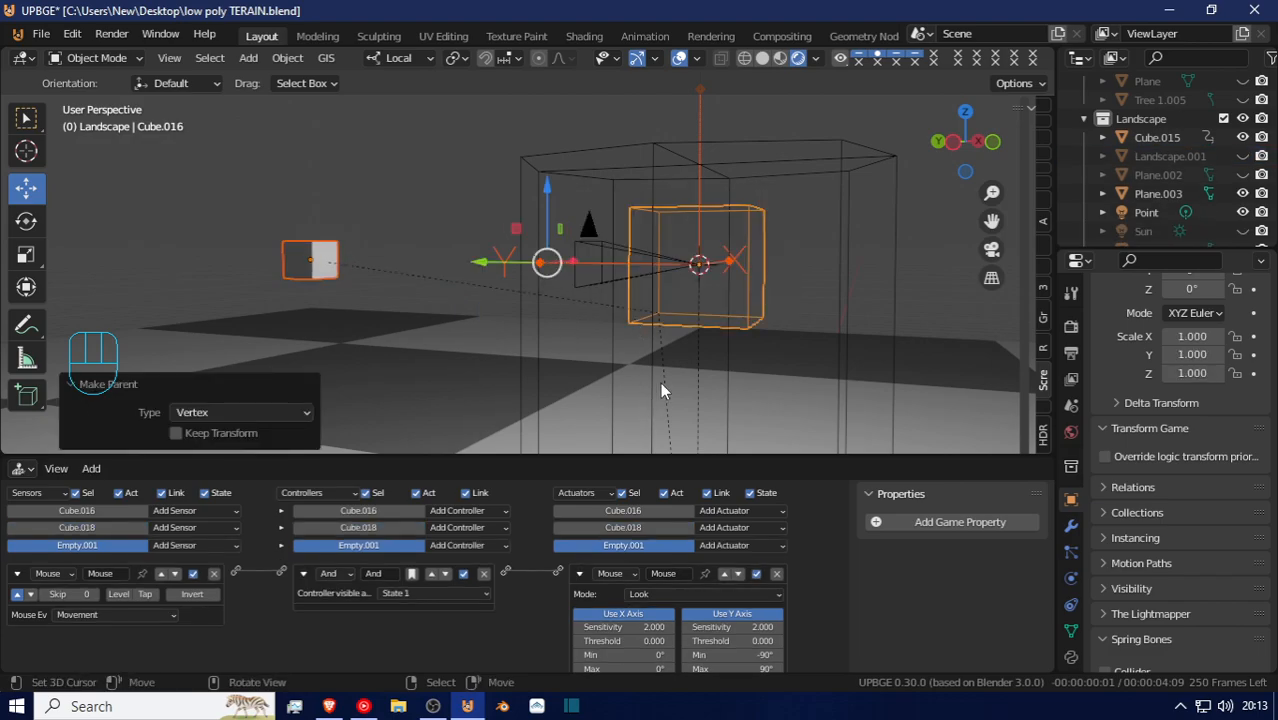
pyautogui.press('g')
pyautogui.rightClick(600, 245)
# Run the game from the camera view to test the vertex parenting to Cube.016, and stop it
pyautogui.press('KP_0')
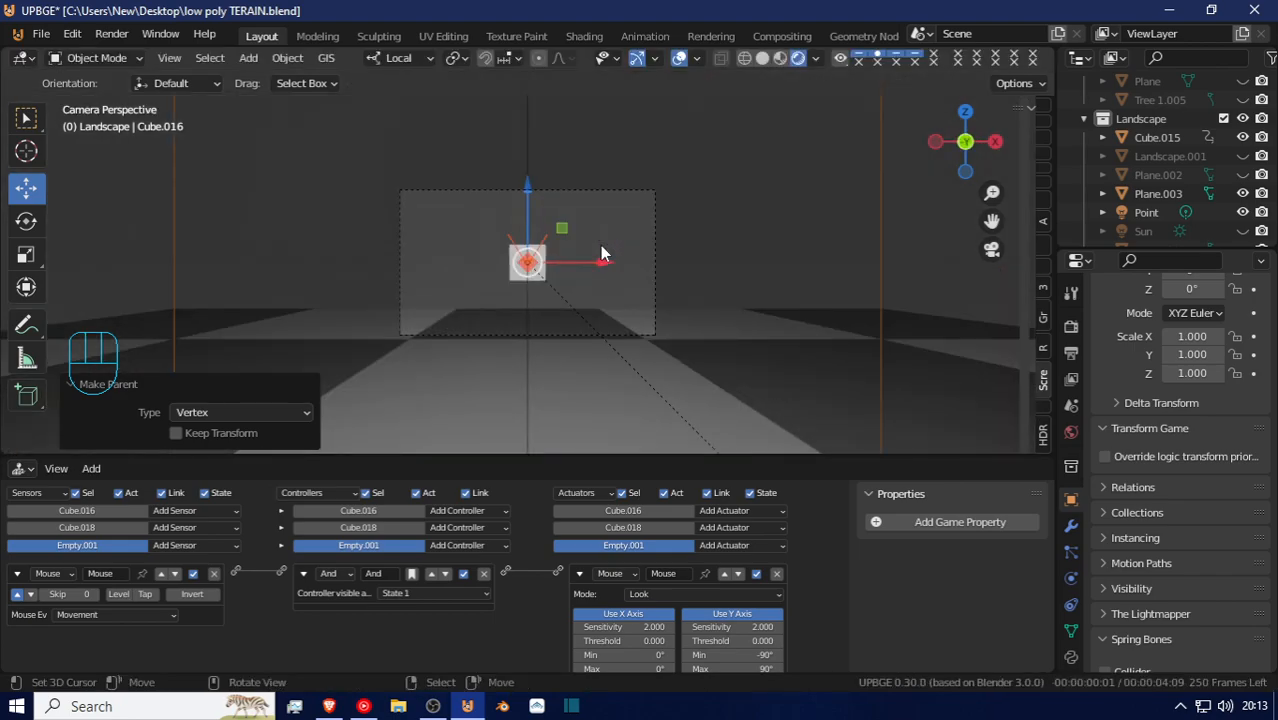
pyautogui.press('p')
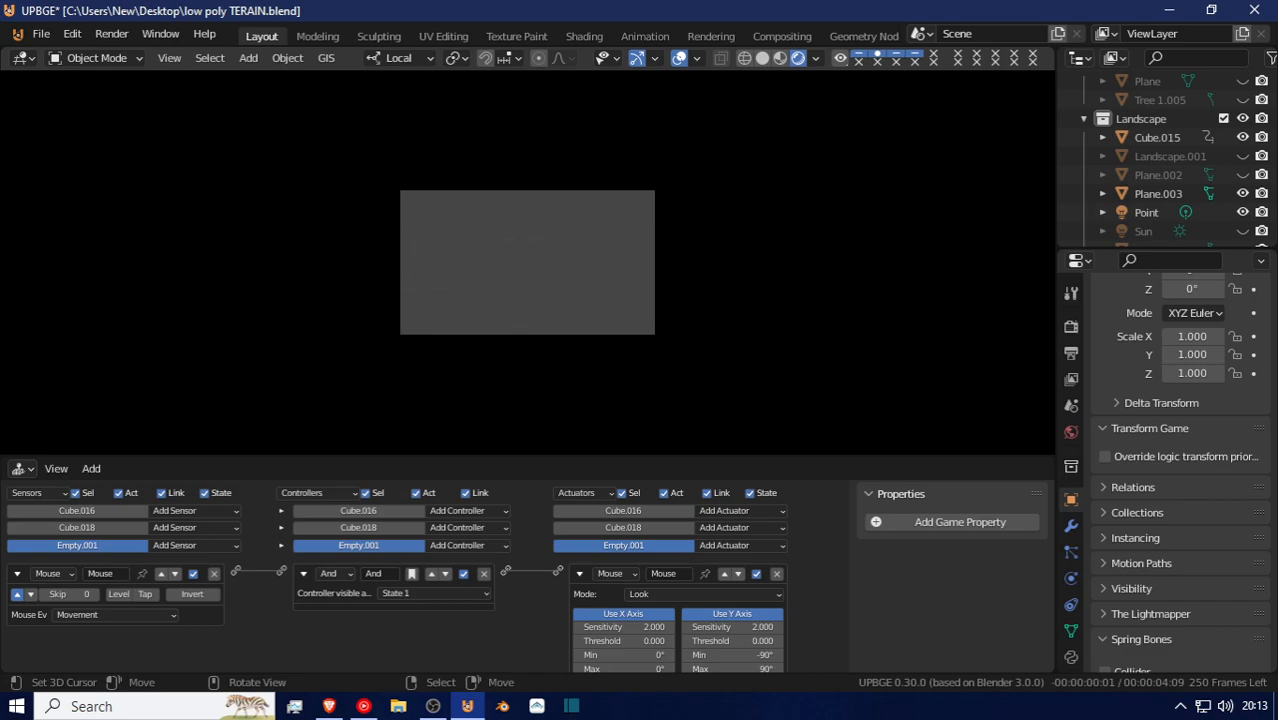
pyautogui.press('Escape')
# Add an ico sphere at the empty's location inside Cube.016 and scale it down to about 0.201
pyautogui.moveTo(452, 239); pyautogui.dragTo(584, 292, button='middle')
pyautogui.scroll(-3, 785, 296)
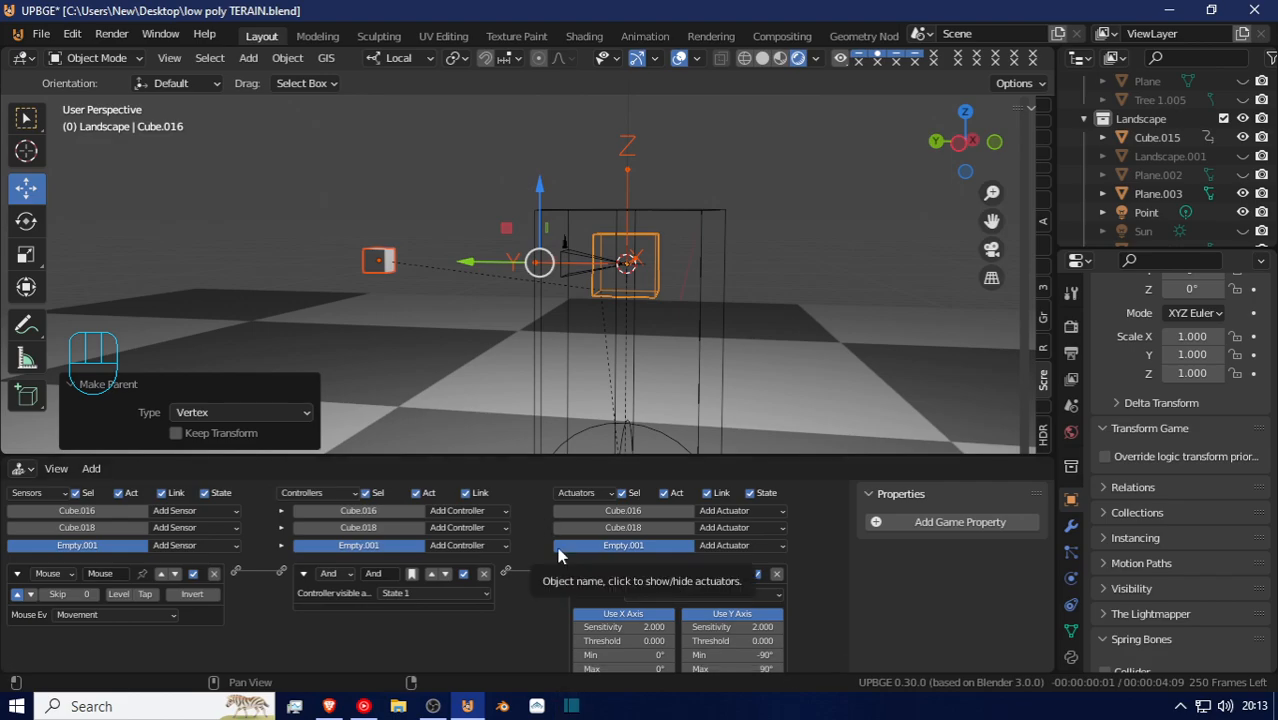
pyautogui.click(659, 251)
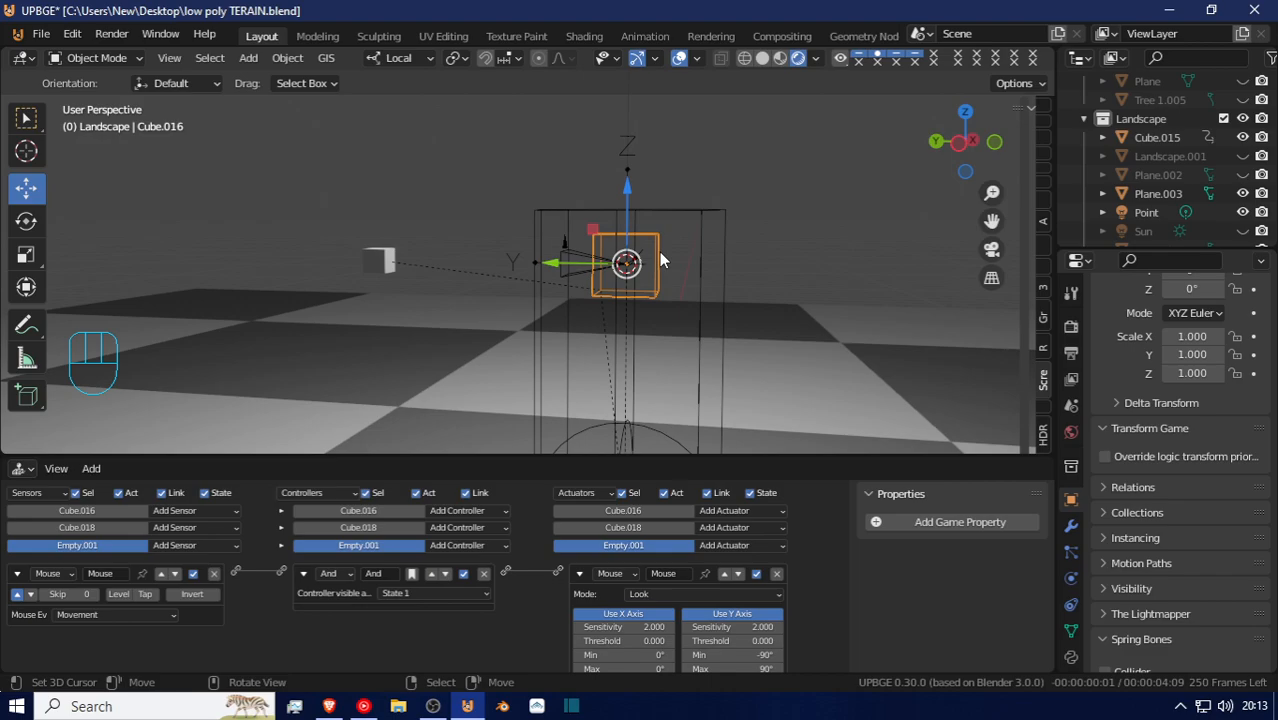
pyautogui.click(627, 159)
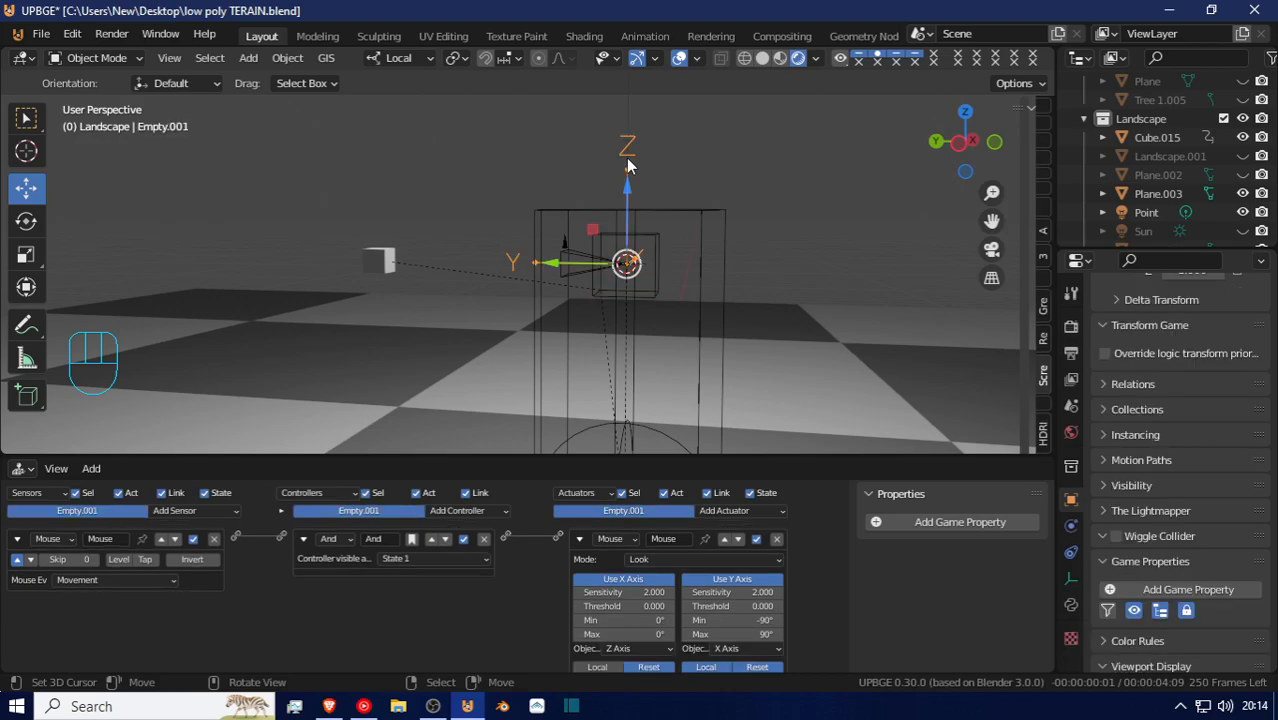
pyautogui.hotkey('shift', 'a')
pyautogui.moveTo(630, 72)
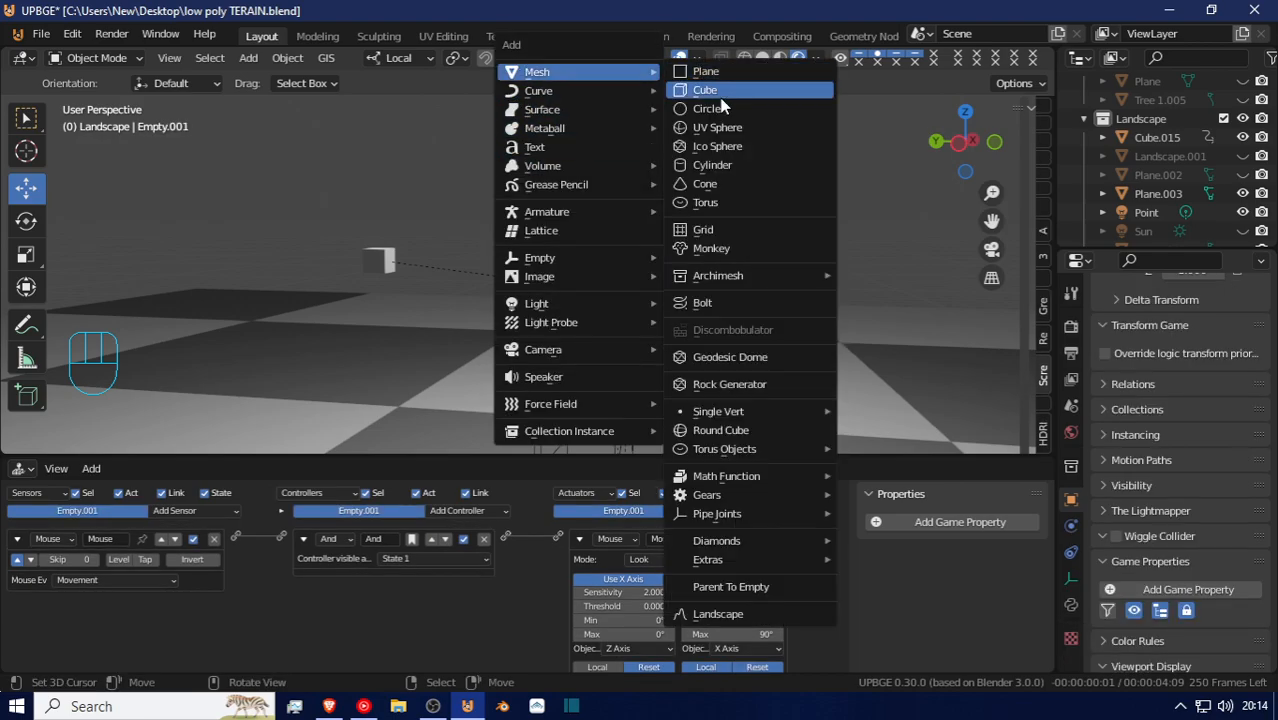
pyautogui.click(717, 146)
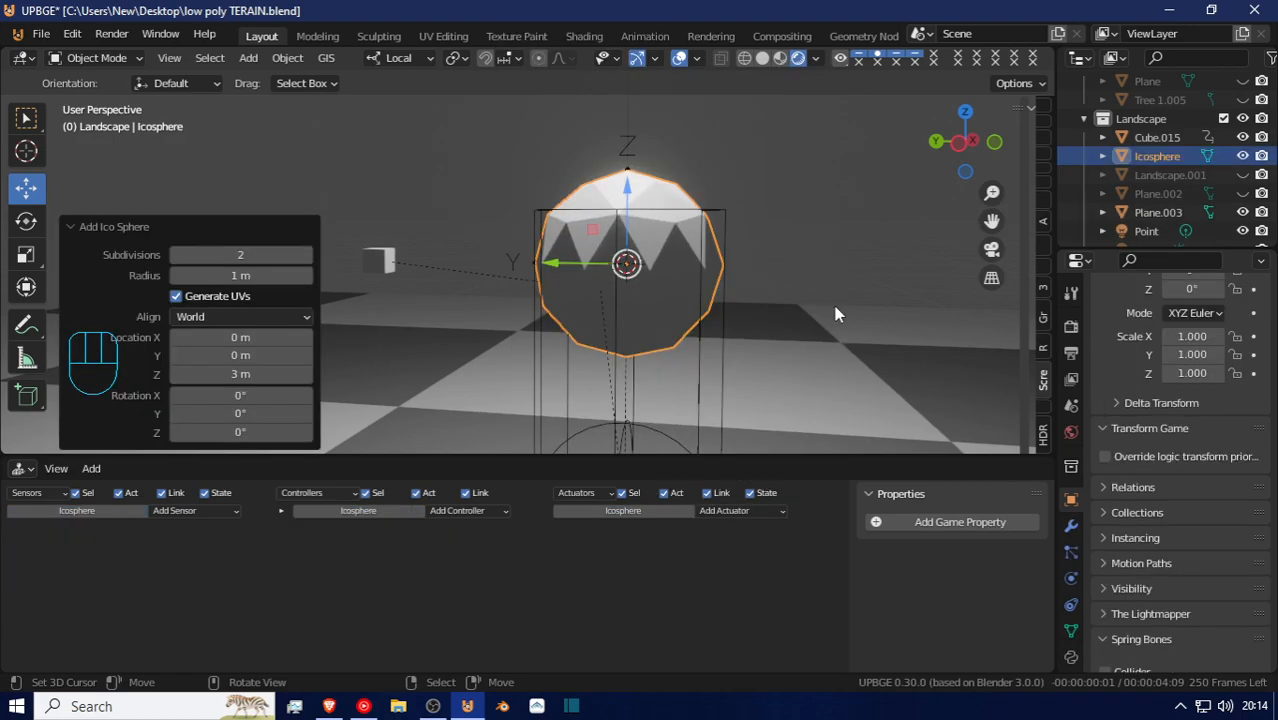
pyautogui.press('s')
pyautogui.click(592, 274)
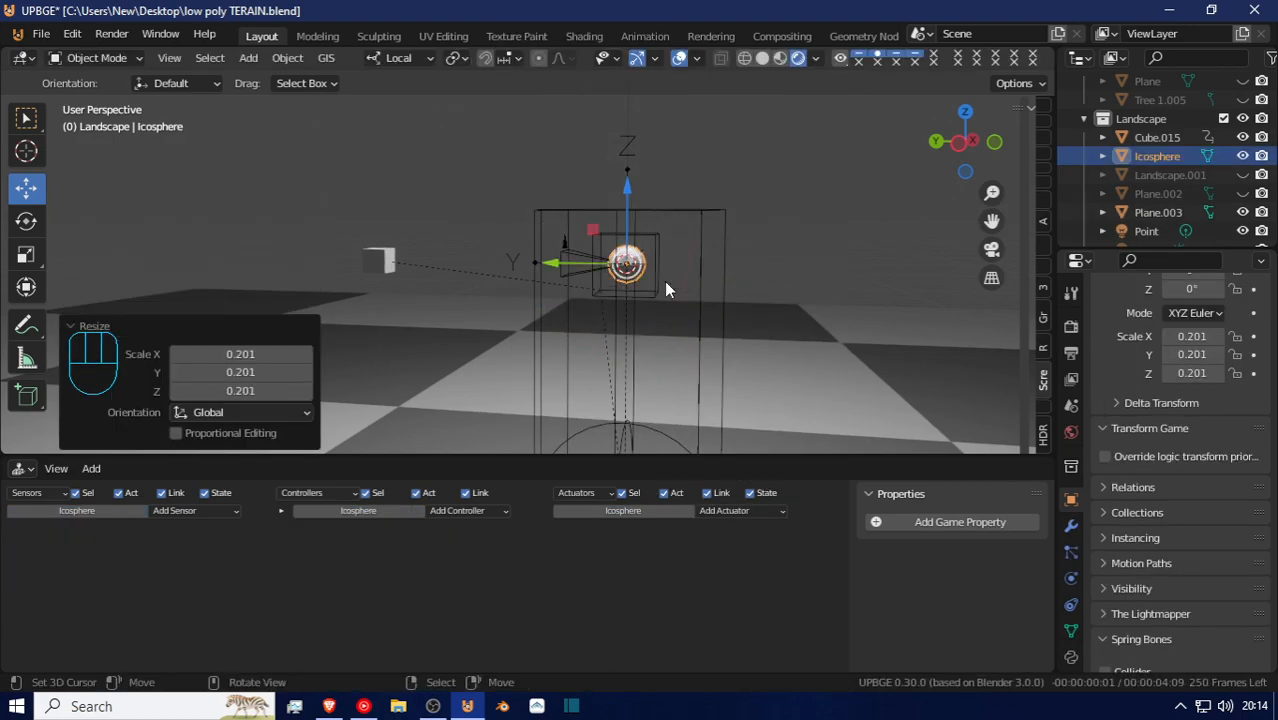
# Parent the Icosphere to Cube.016 using the Vertex parent type
pyautogui.keyDown('shift'); pyautogui.click(657, 258); pyautogui.keyUp('shift')
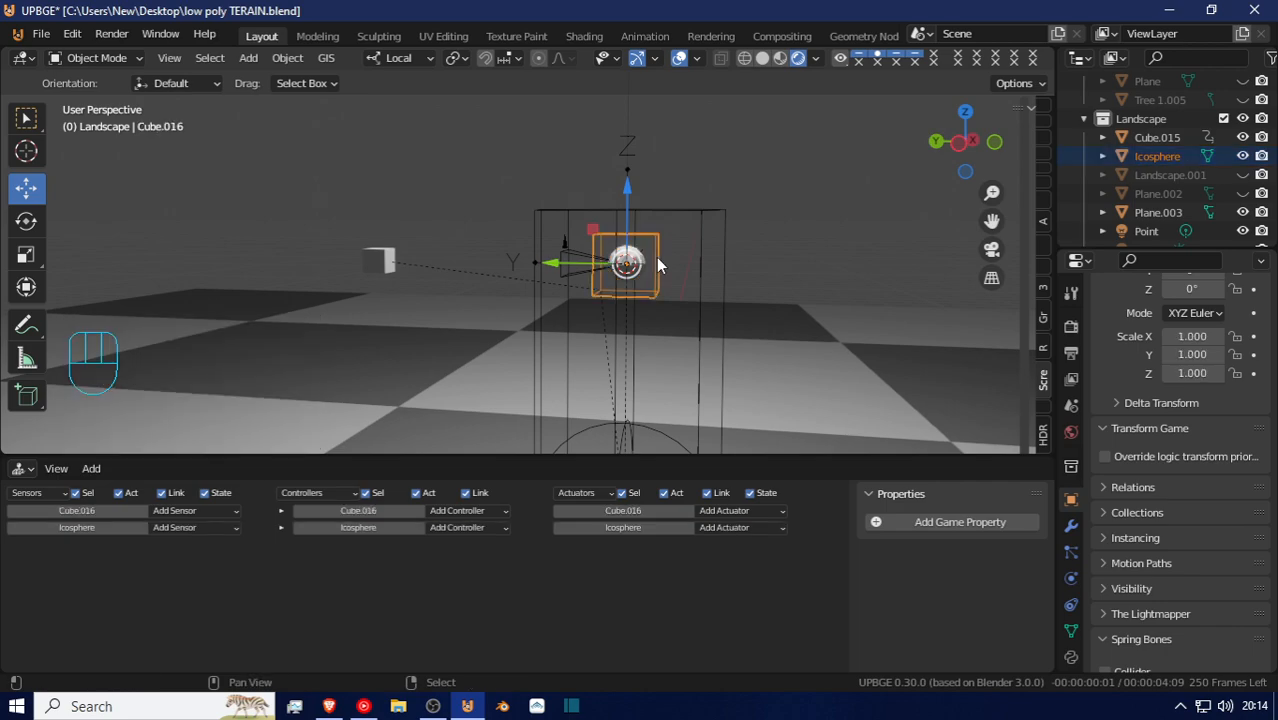
pyautogui.hotkey('ctrl', 'p')
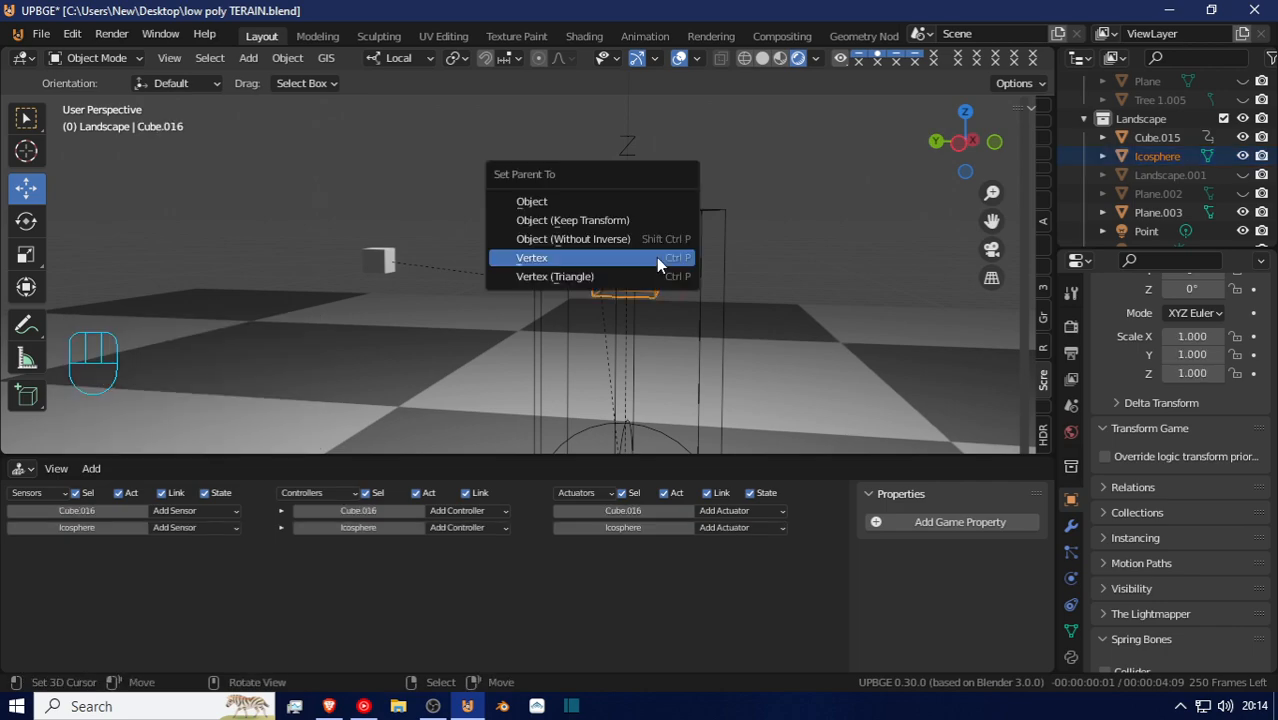
pyautogui.click(656, 257)
pyautogui.press('r')
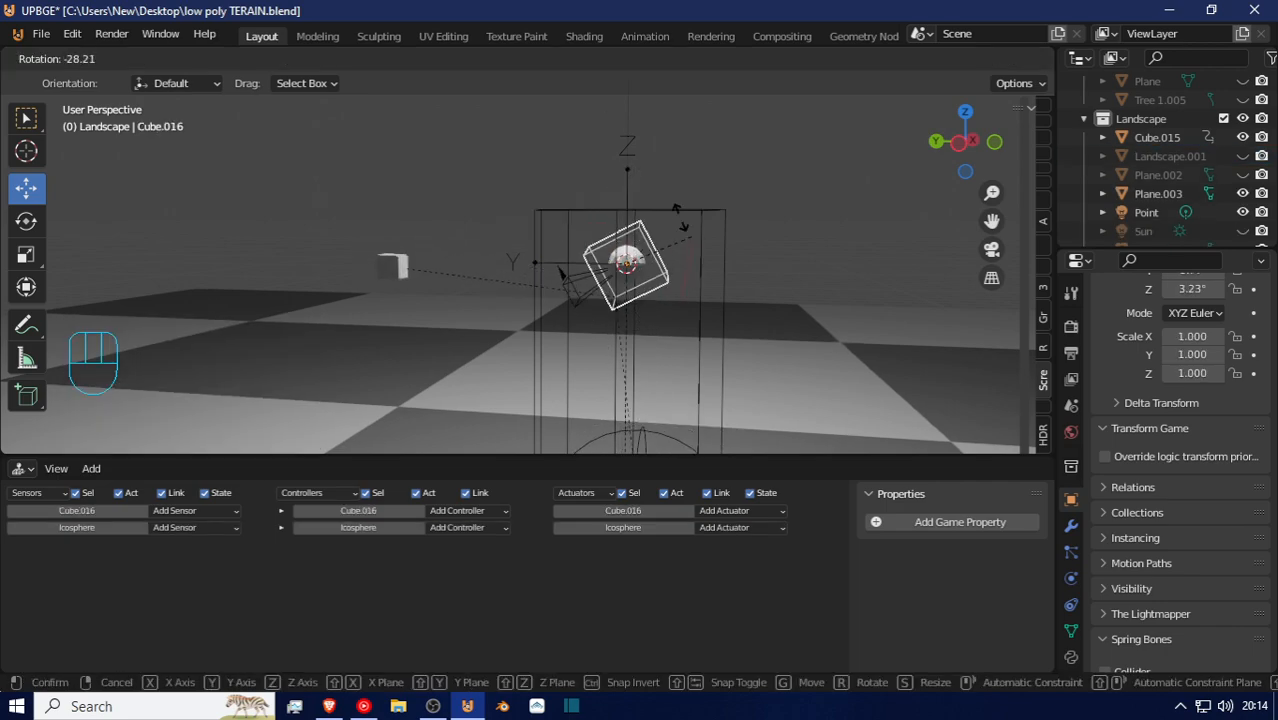
pyautogui.press('Escape')
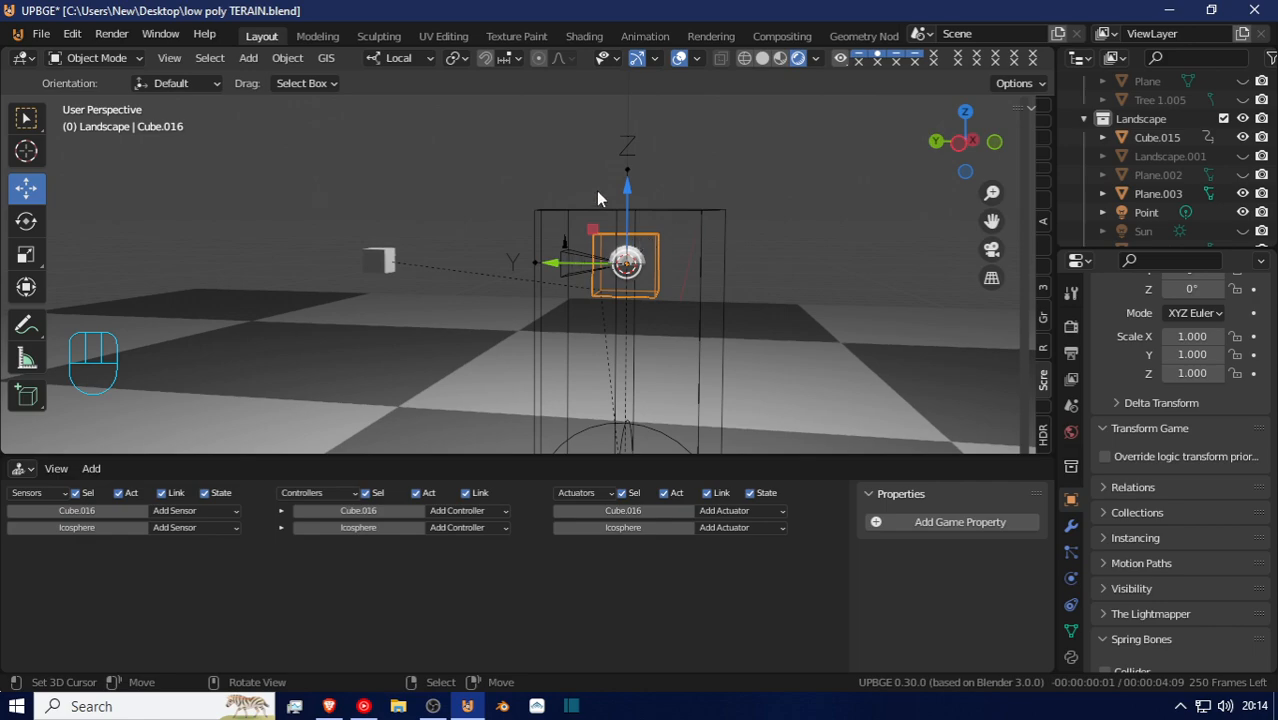
# Copy Empty.001's mouse-look logic bricks to the Icosphere
pyautogui.click(632, 146)
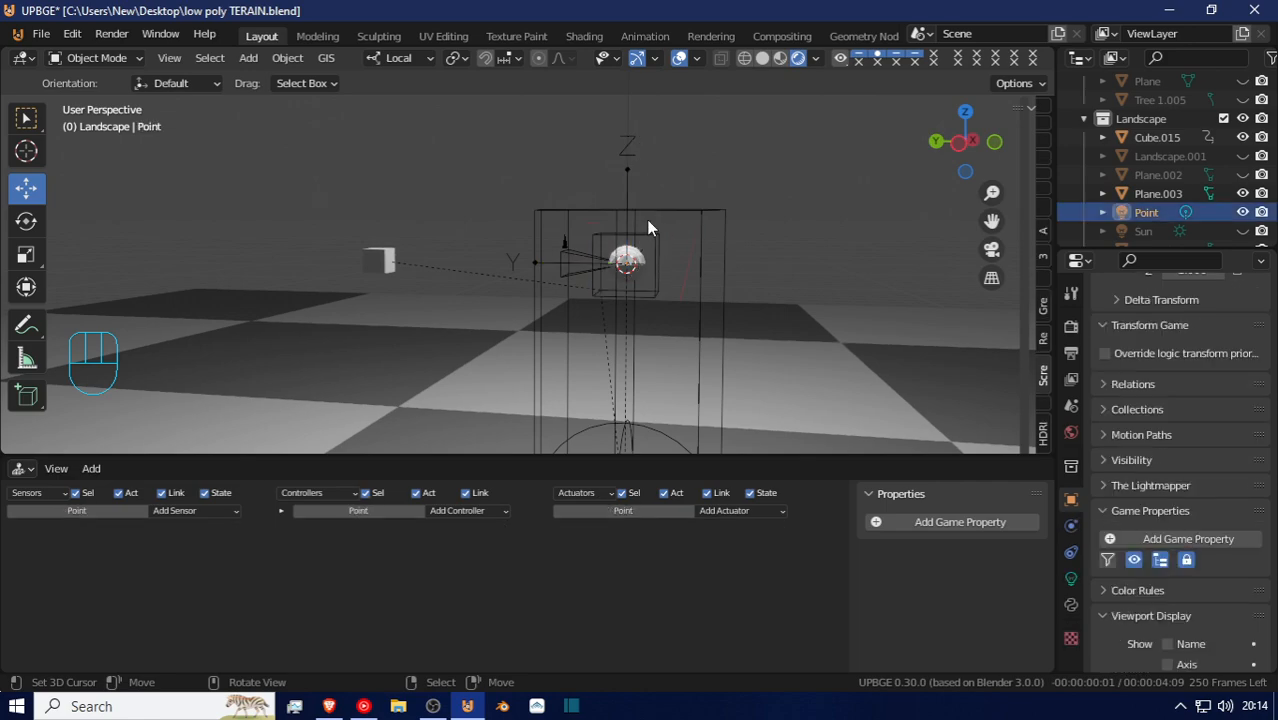
pyautogui.click(632, 258)
pyautogui.click(622, 162)
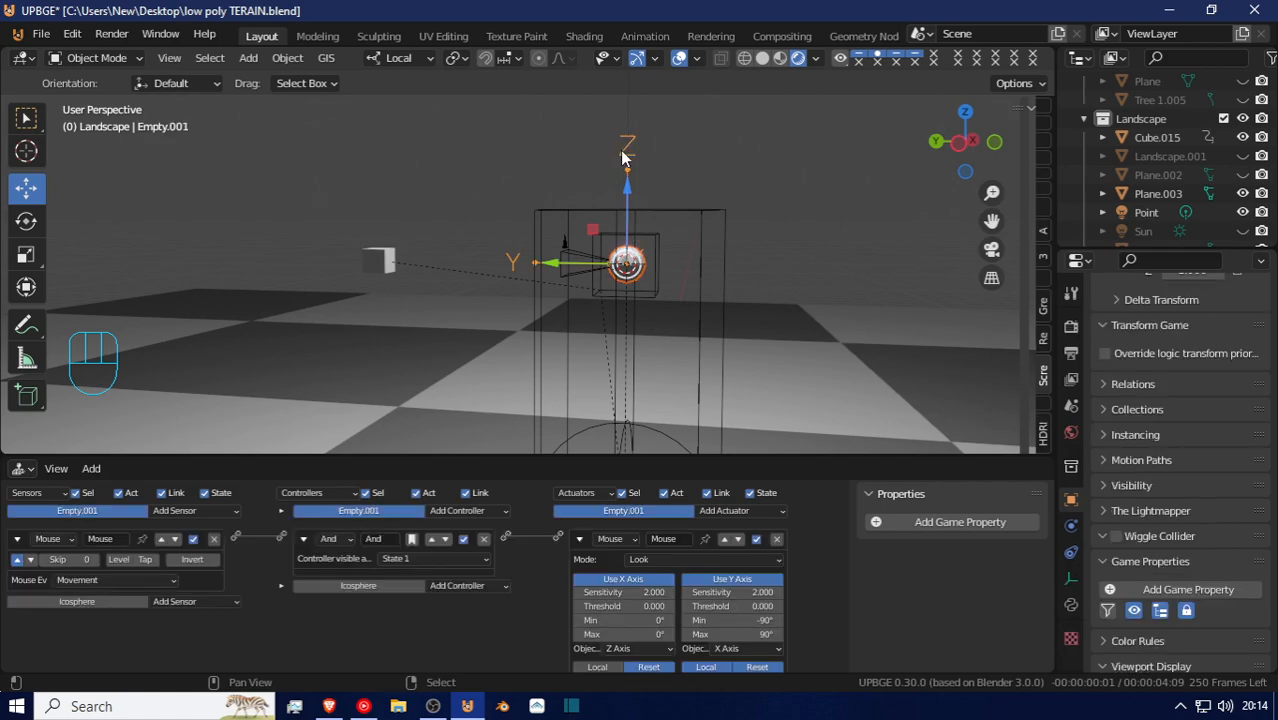
pyautogui.click(287, 57)
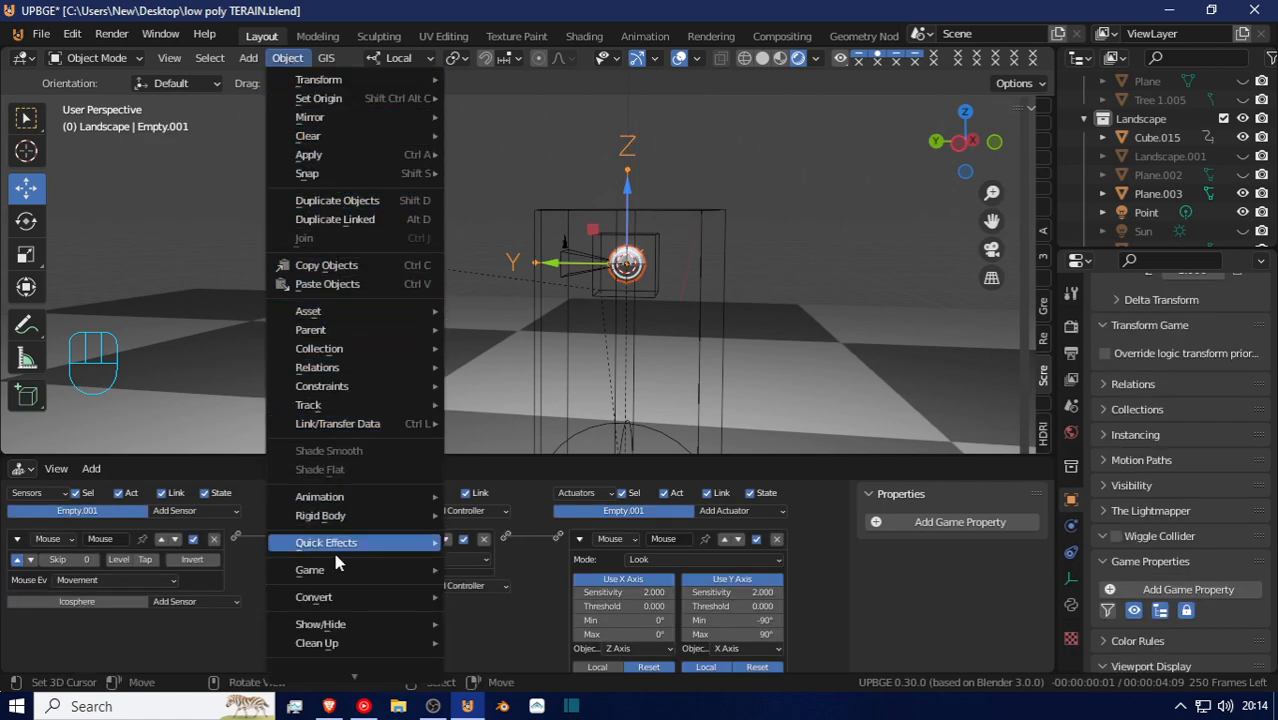
pyautogui.moveTo(340, 572)
pyautogui.click(556, 460)
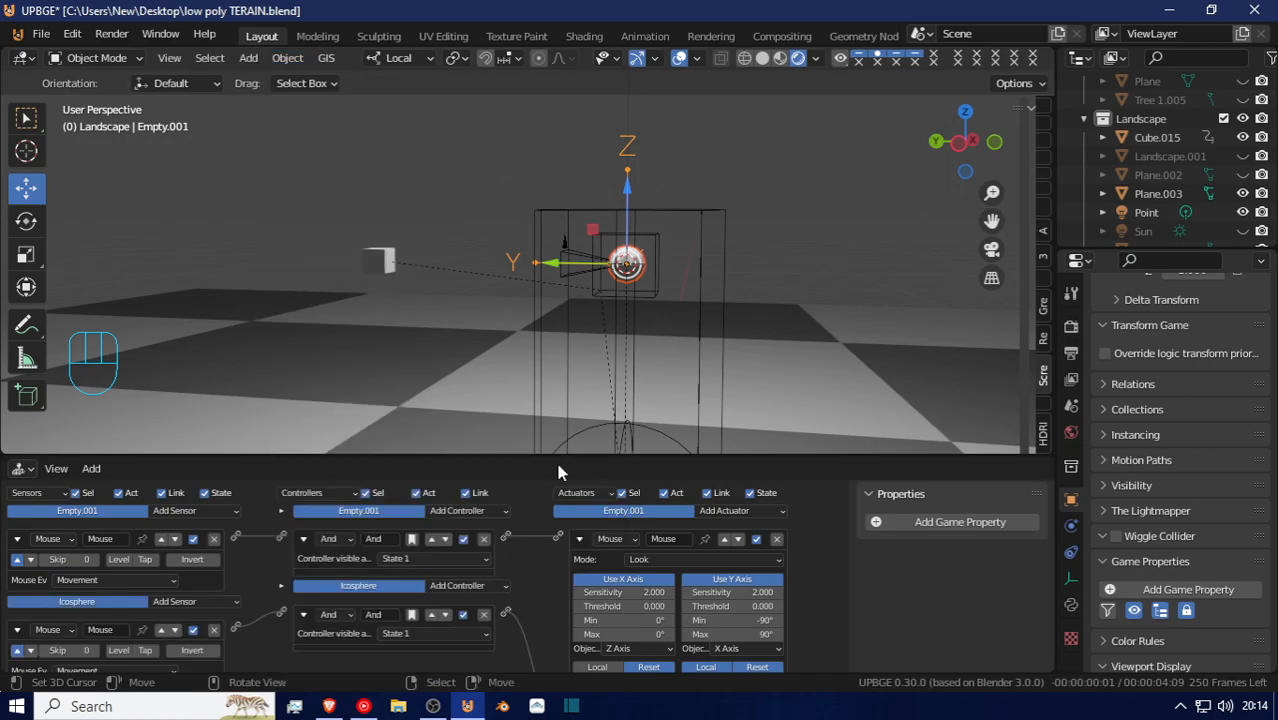
# Delete Empty.001, whose mouse-look logic has been copied to the Icosphere
pyautogui.click(630, 150)
pyautogui.click(632, 155)
pyautogui.press('x')
pyautogui.click(633, 152)
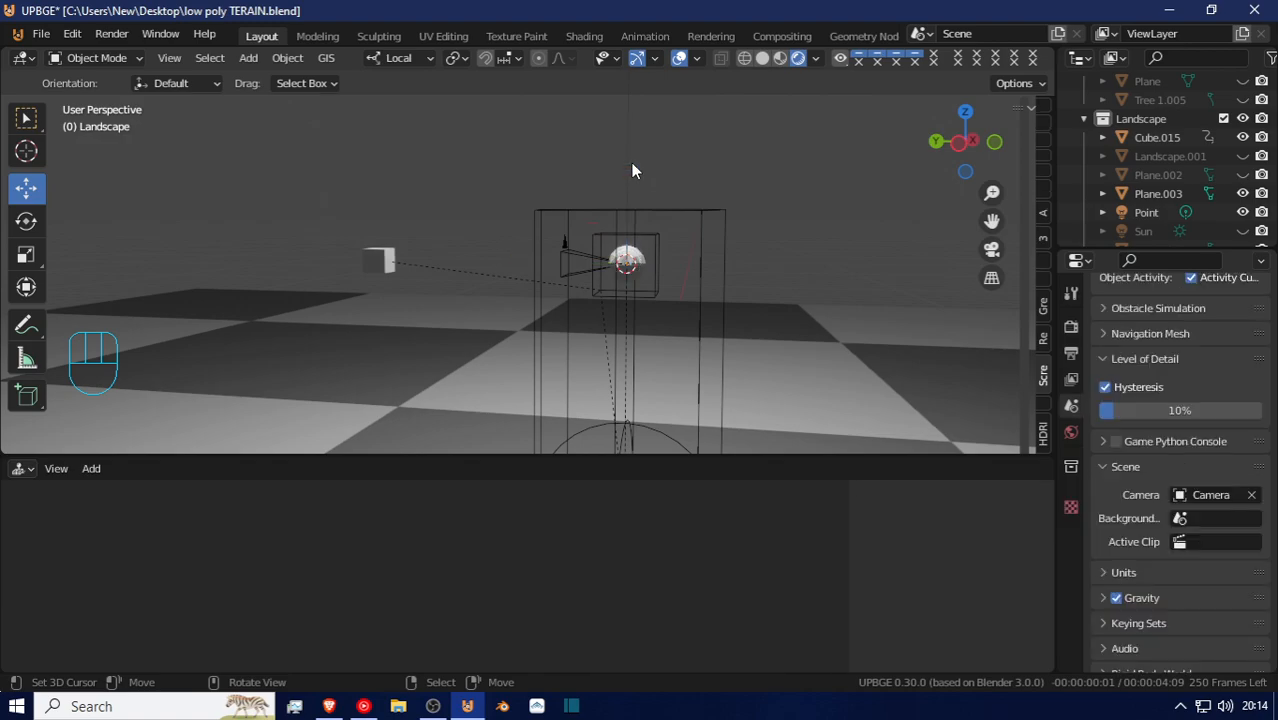
# Parent Cube.018 to the Icosphere using the Object parent type, and run the game briefly to test it
pyautogui.rightClick(383, 261)
pyautogui.press('g')
pyautogui.rightClick(406, 202)
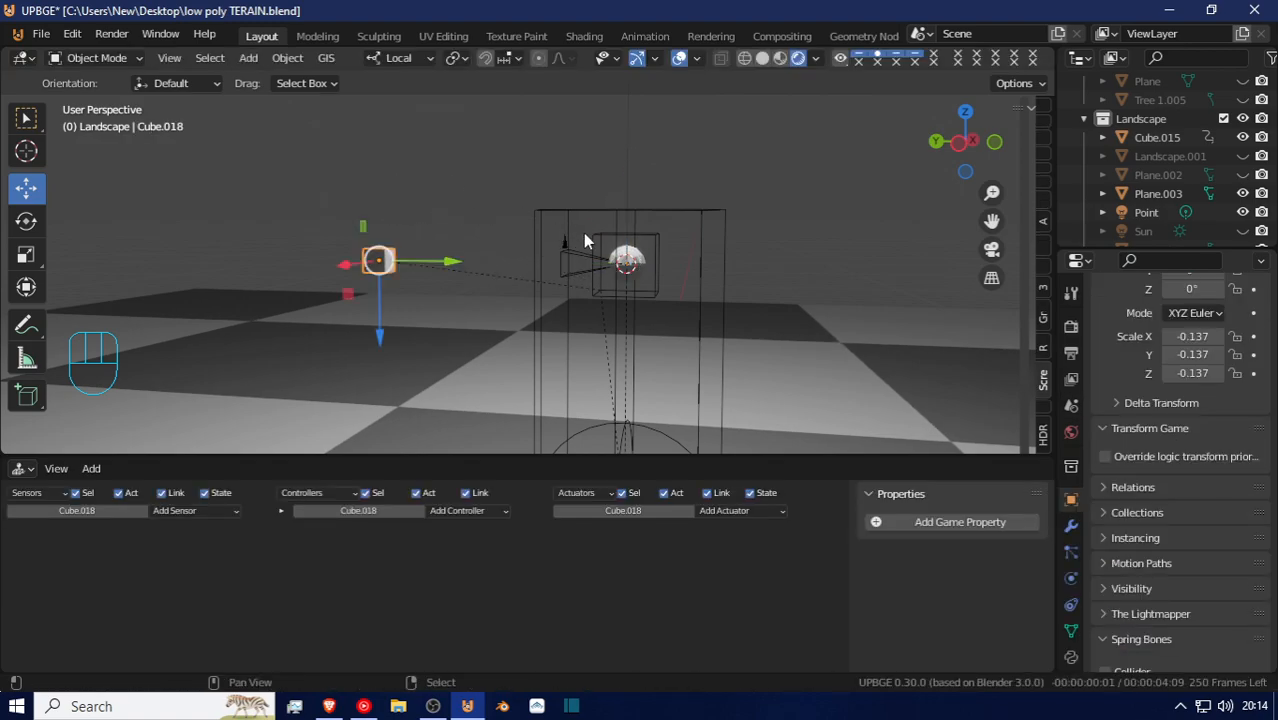
pyautogui.keyDown('shift'); pyautogui.rightClick(638, 264); pyautogui.keyUp('shift')
pyautogui.hotkey('ctrl', 'p')
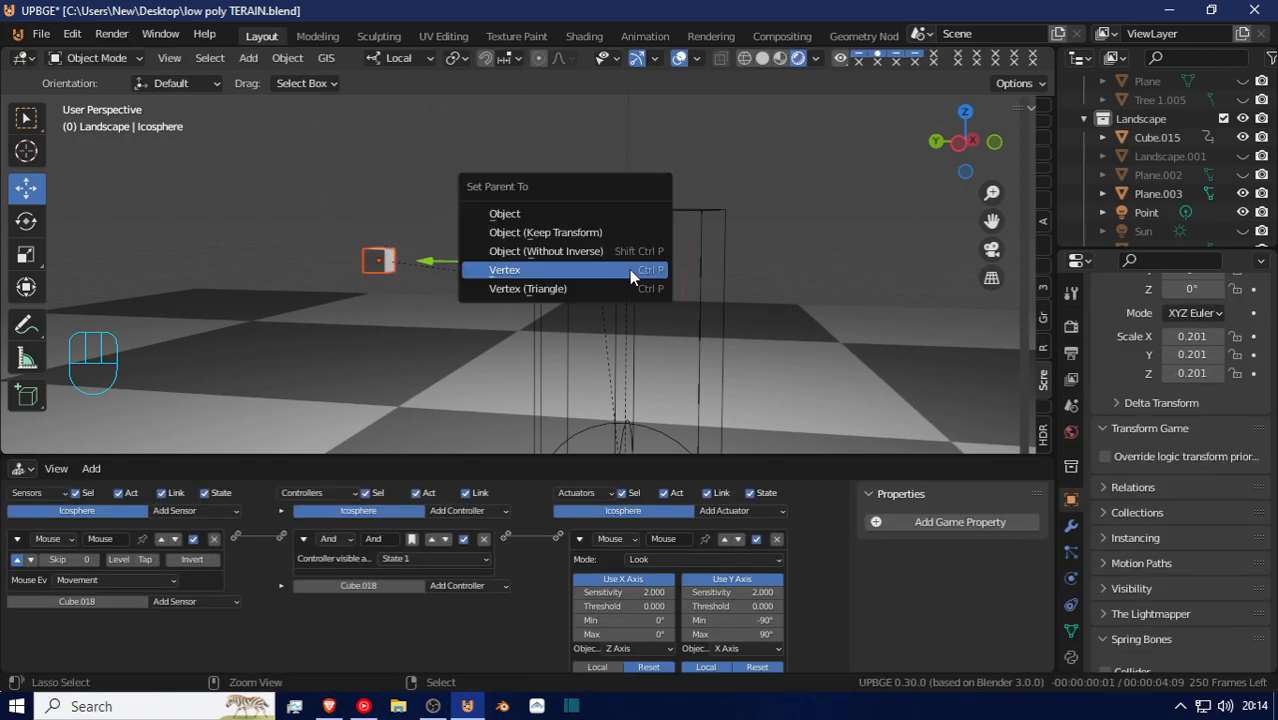
pyautogui.click(530, 214)
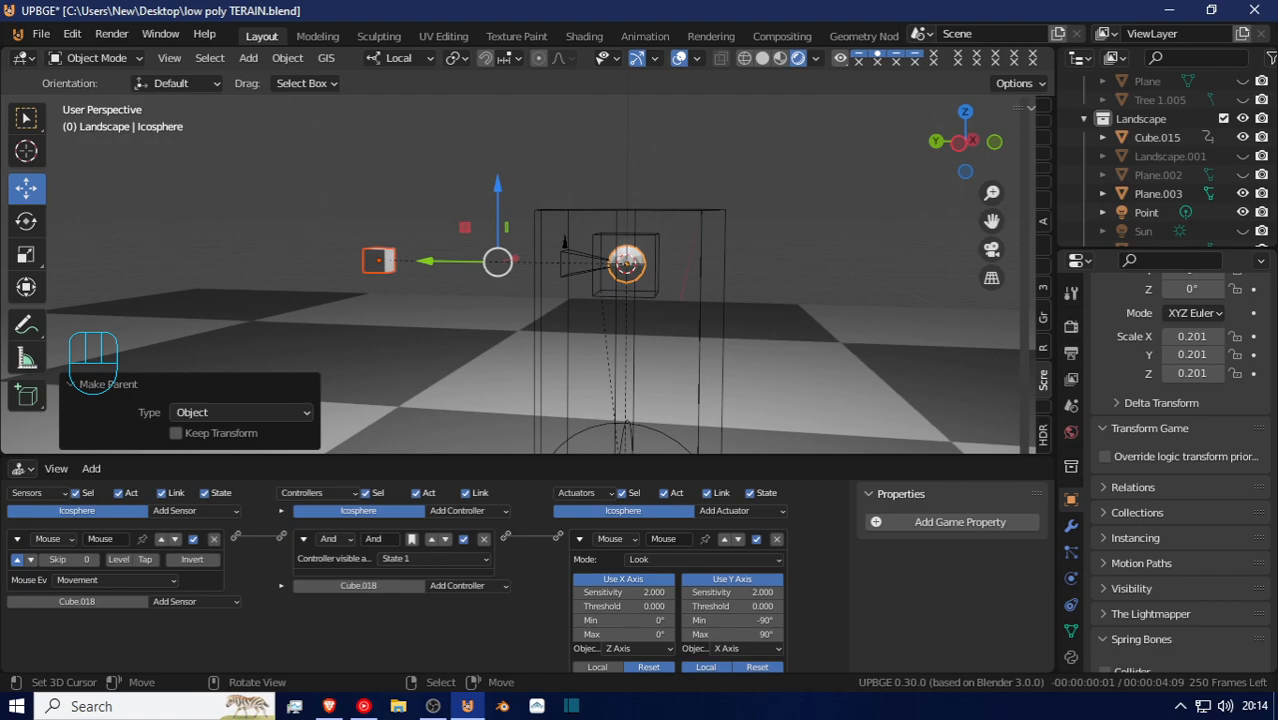
pyautogui.press('p')
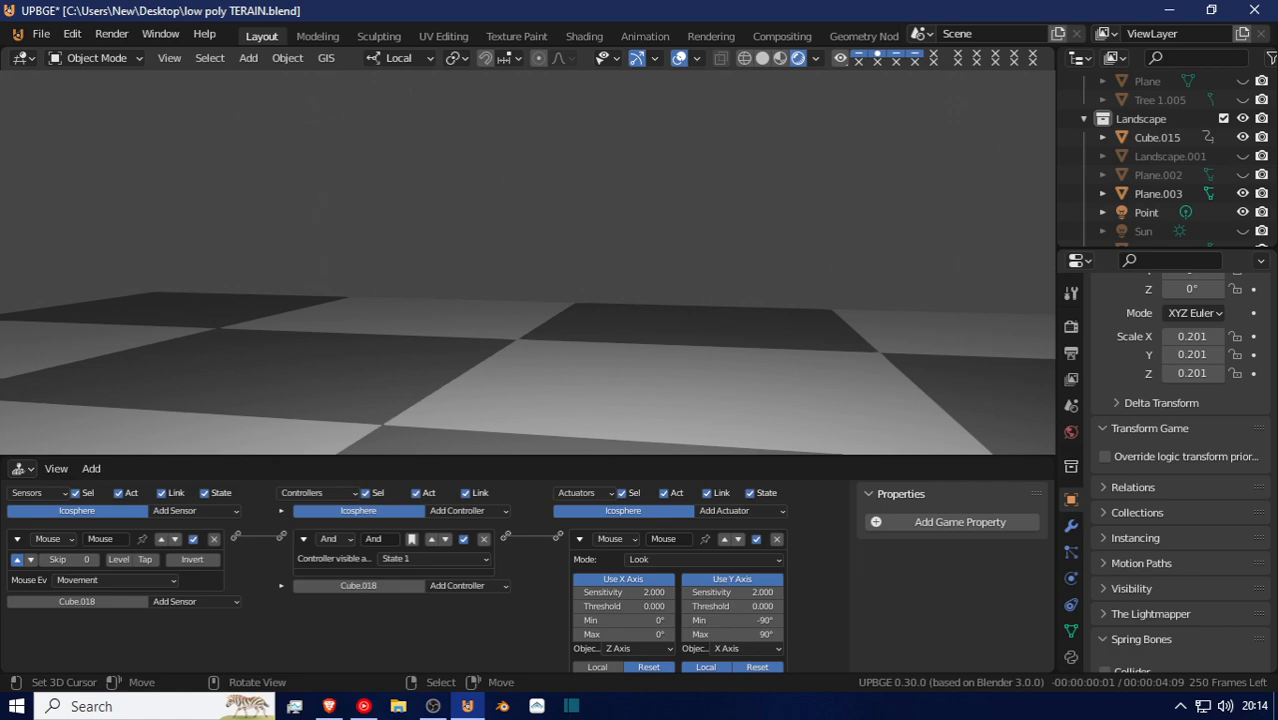
pyautogui.press('Escape')
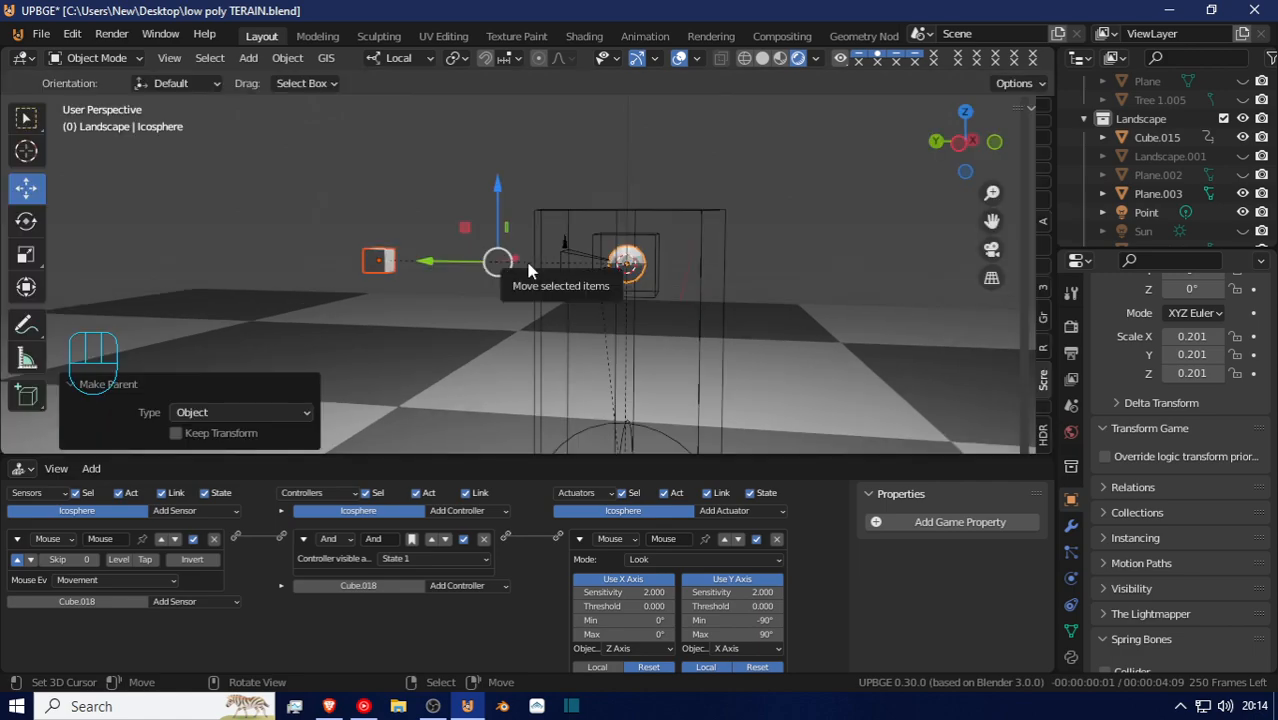
# Set the Icosphere's physics type to No Collision and run the game again to test it
pyautogui.click(1071, 579)
pyautogui.scroll(3, 1185, 371)
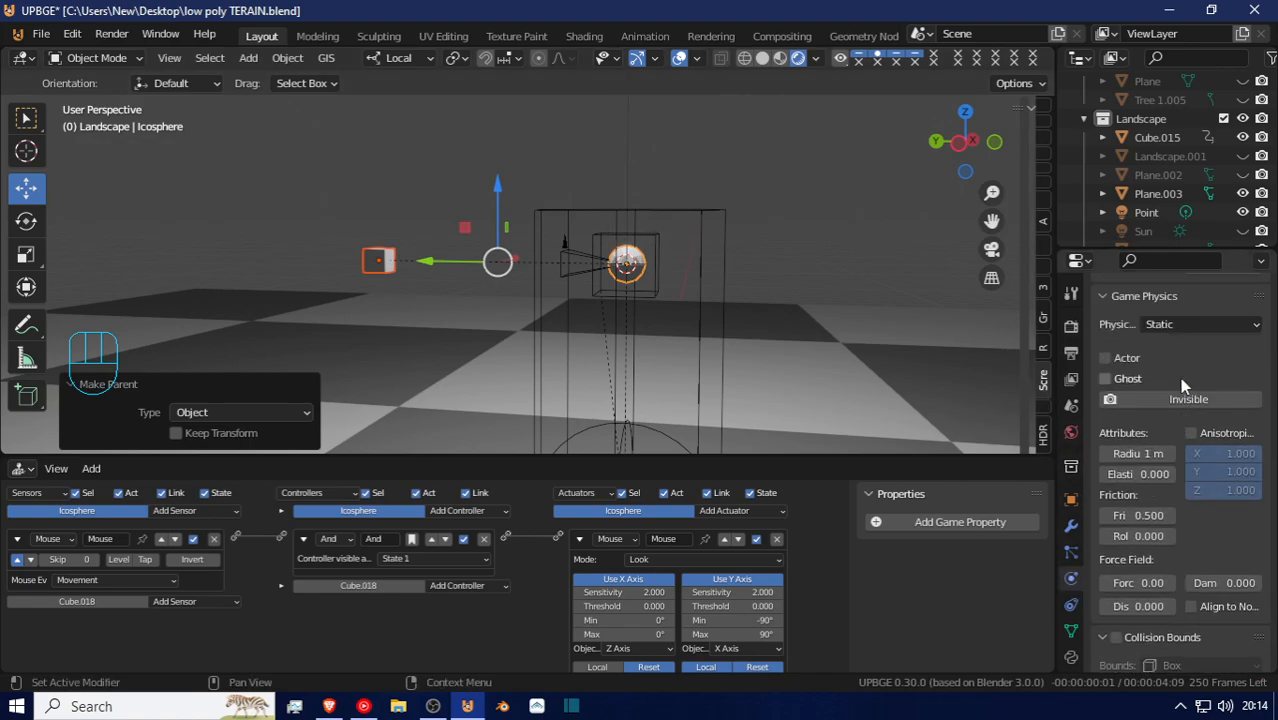
pyautogui.click(1188, 326)
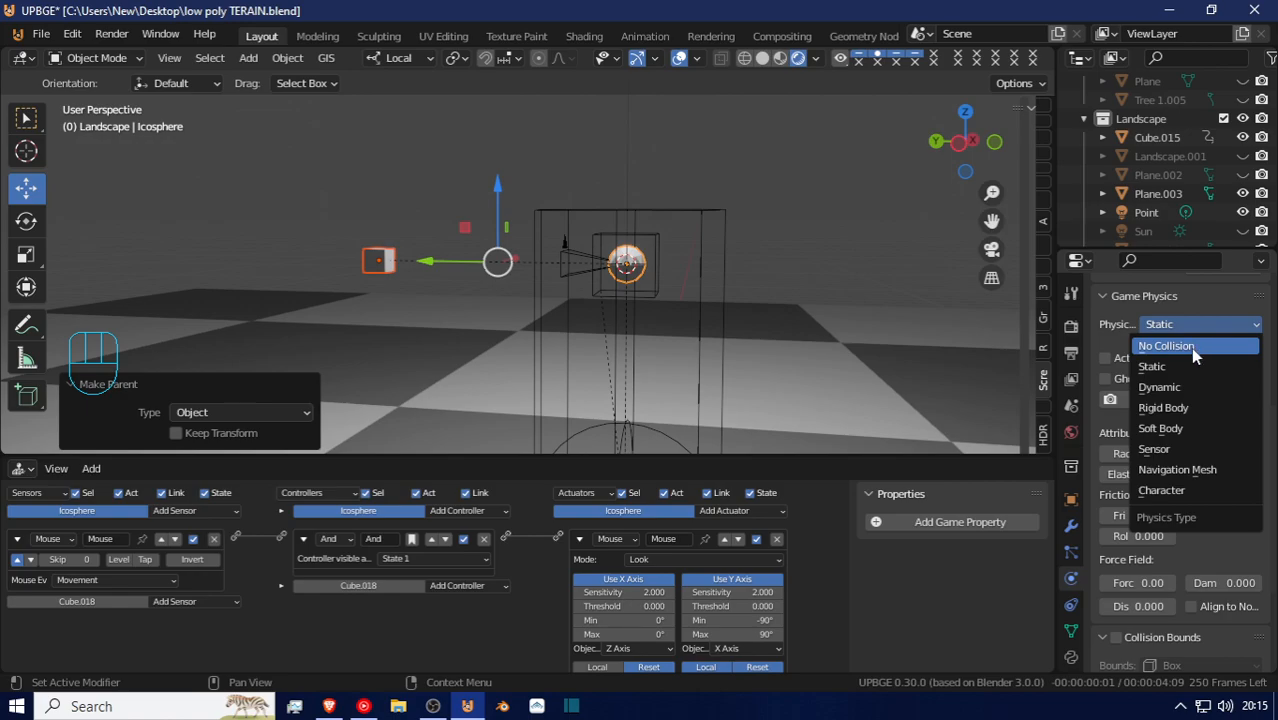
pyautogui.click(1190, 345)
pyautogui.moveTo(568, 320); pyautogui.dragTo(546, 266, button='middle')
pyautogui.press('p')
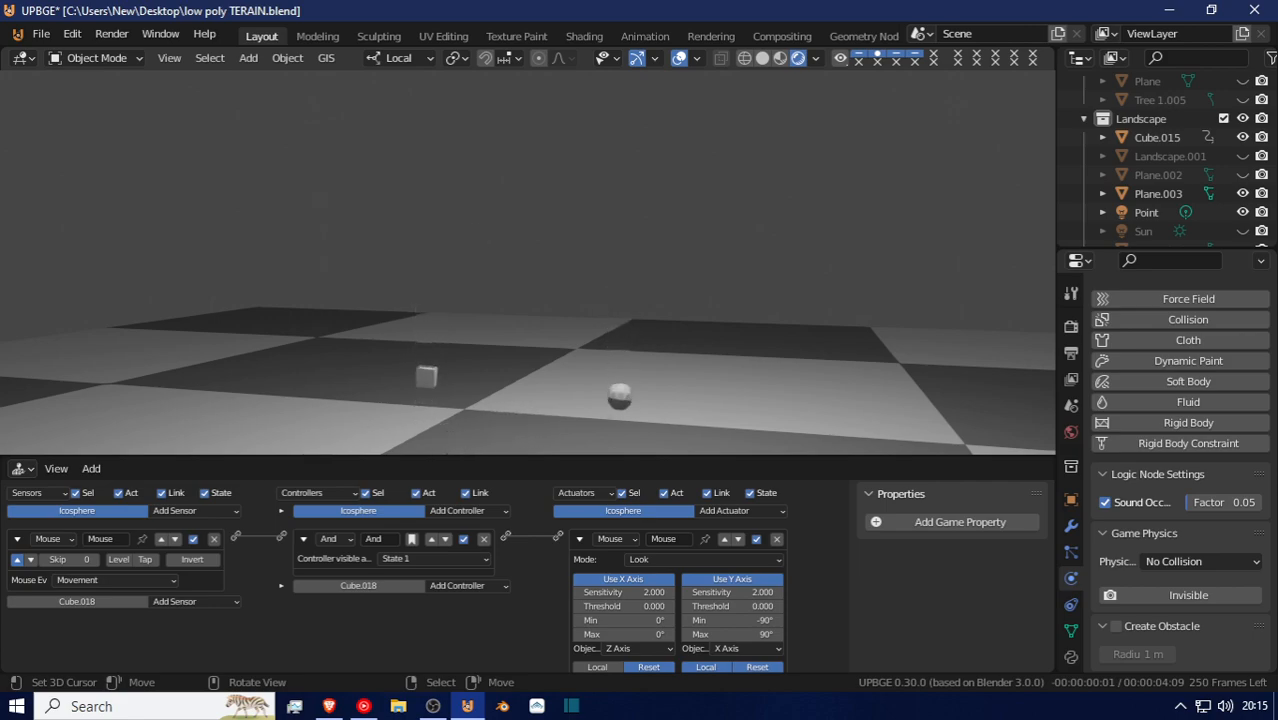
pyautogui.press('Escape')
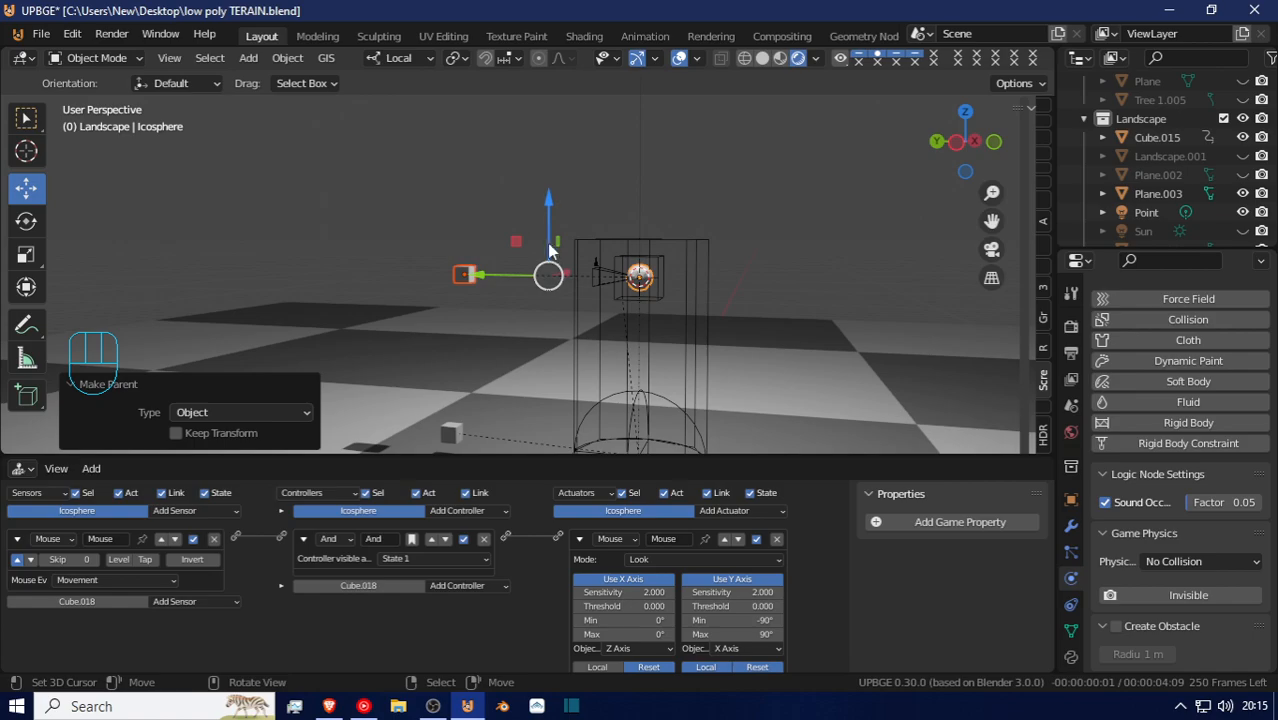
# Parent the Camera to the Icosphere using the Object parent type
pyautogui.click(595, 268)
pyautogui.hotkey('shift', '`')
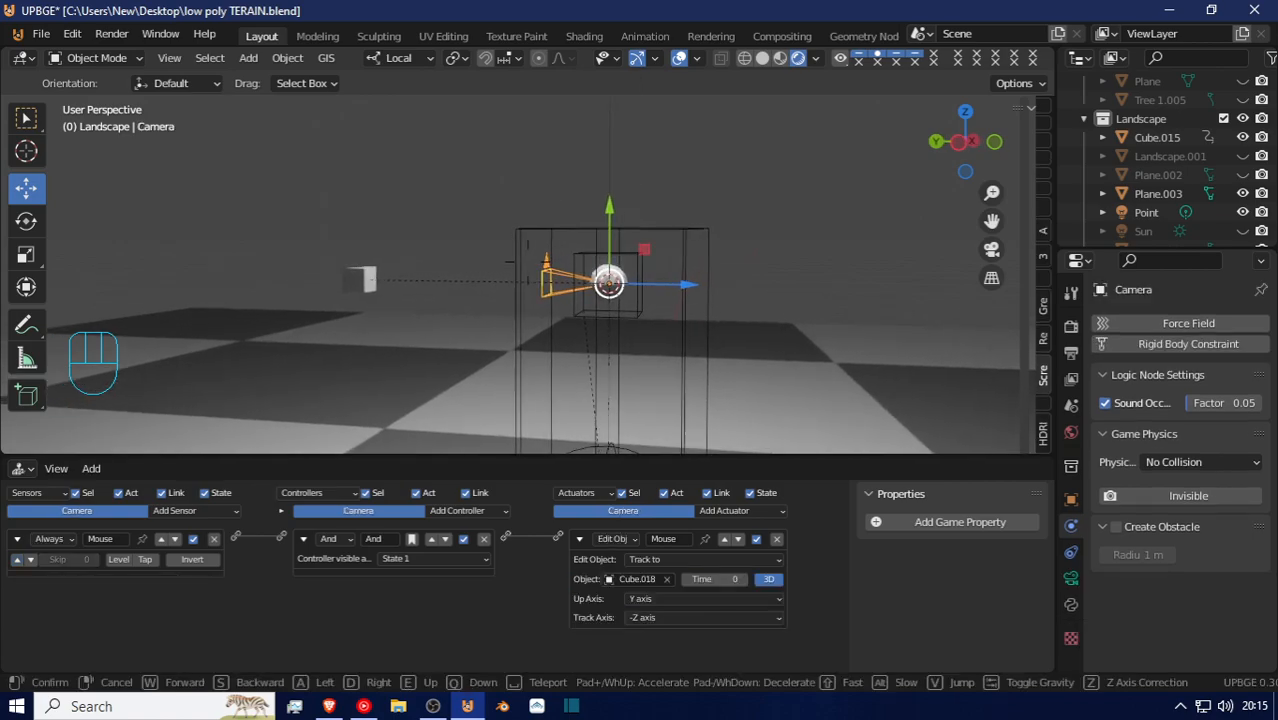
pyautogui.press('Escape')
pyautogui.click(618, 284)
pyautogui.press('g')
pyautogui.press('Escape')
pyautogui.click(553, 261)
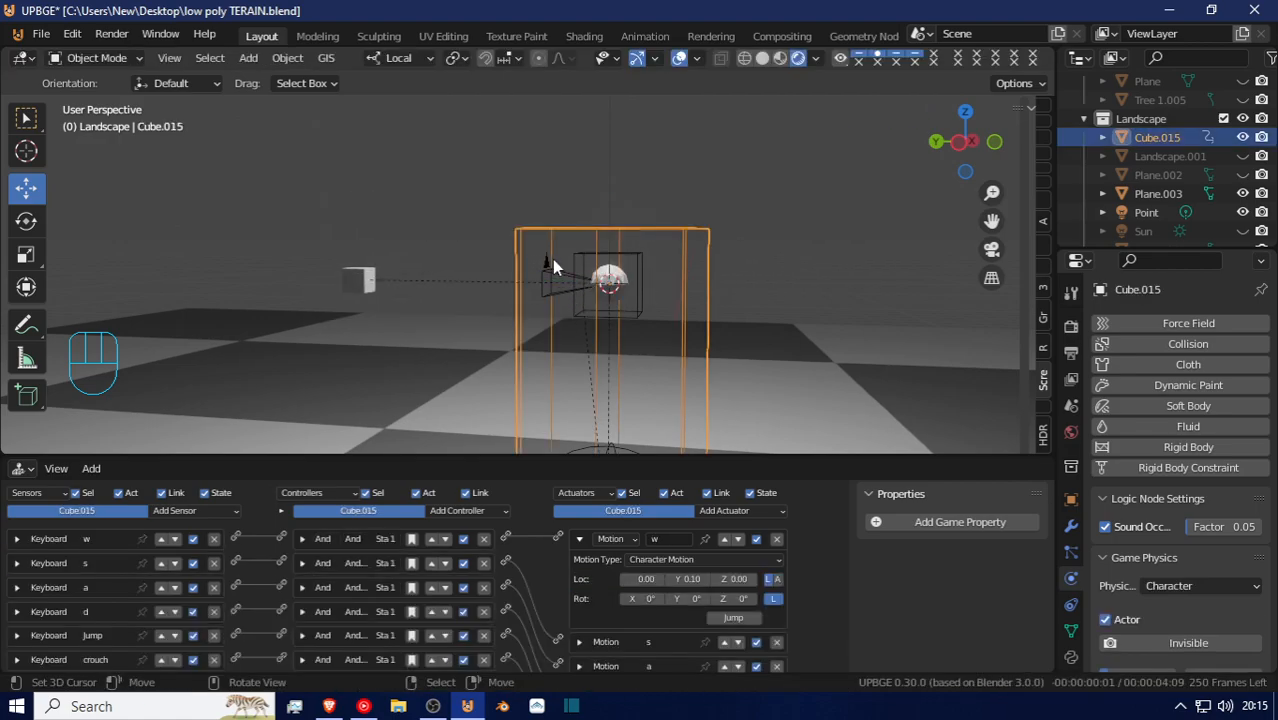
pyautogui.click(551, 260)
pyautogui.keyDown('shift'); pyautogui.click(625, 278); pyautogui.keyUp('shift')
pyautogui.press('g')
pyautogui.press('Escape')
pyautogui.hotkey('ctrl', 'p')
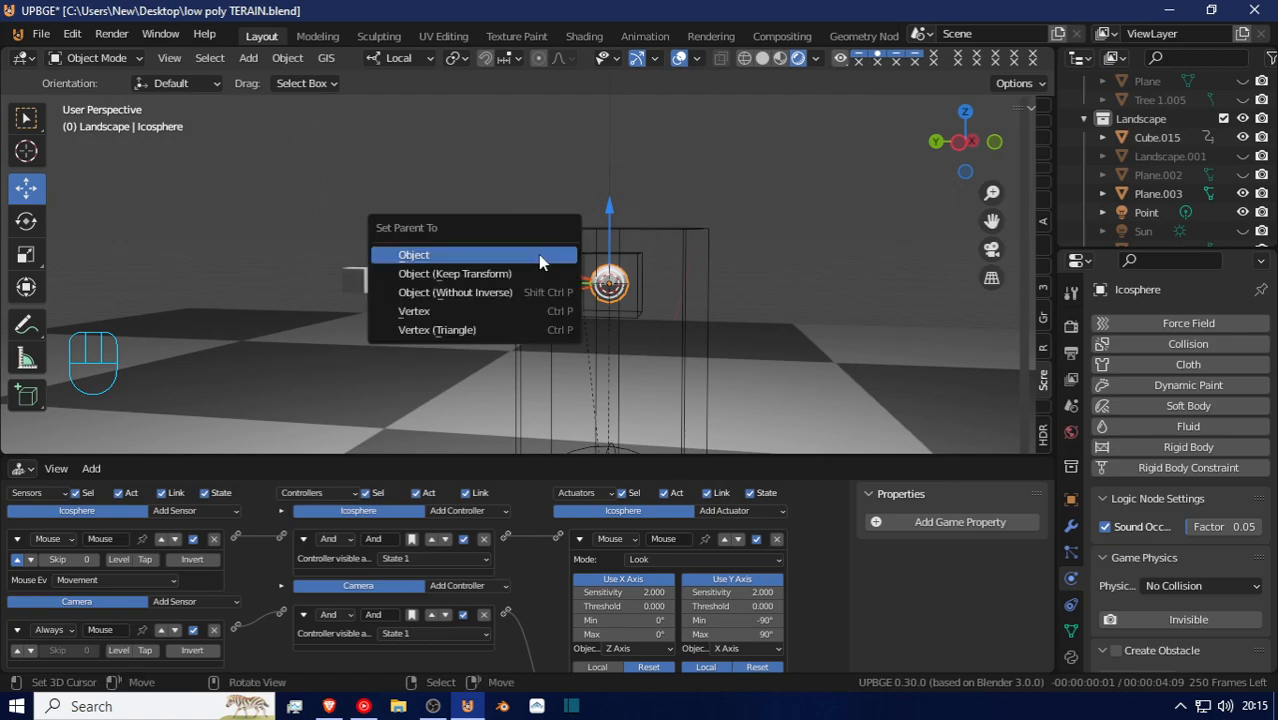
pyautogui.click(538, 255)
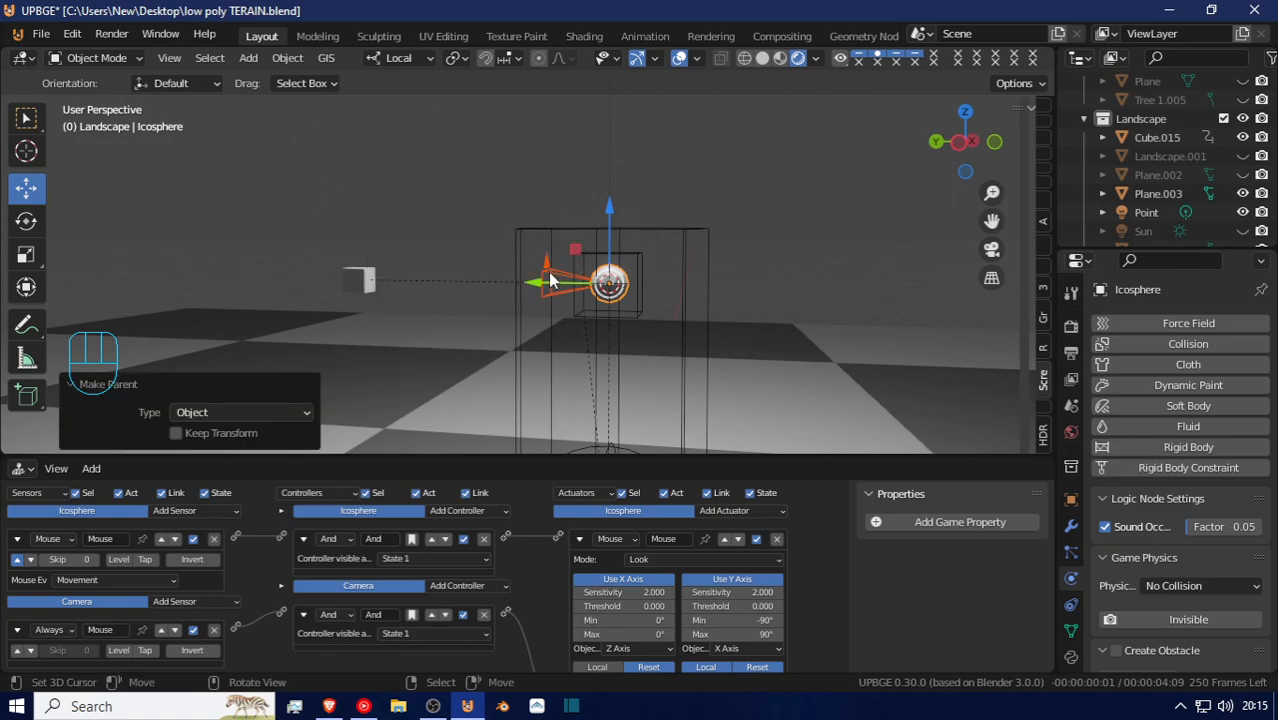
# Deactivate the Camera's Always sensor and its Track to actuator, and run the game briefly to test it
pyautogui.click(549, 276)
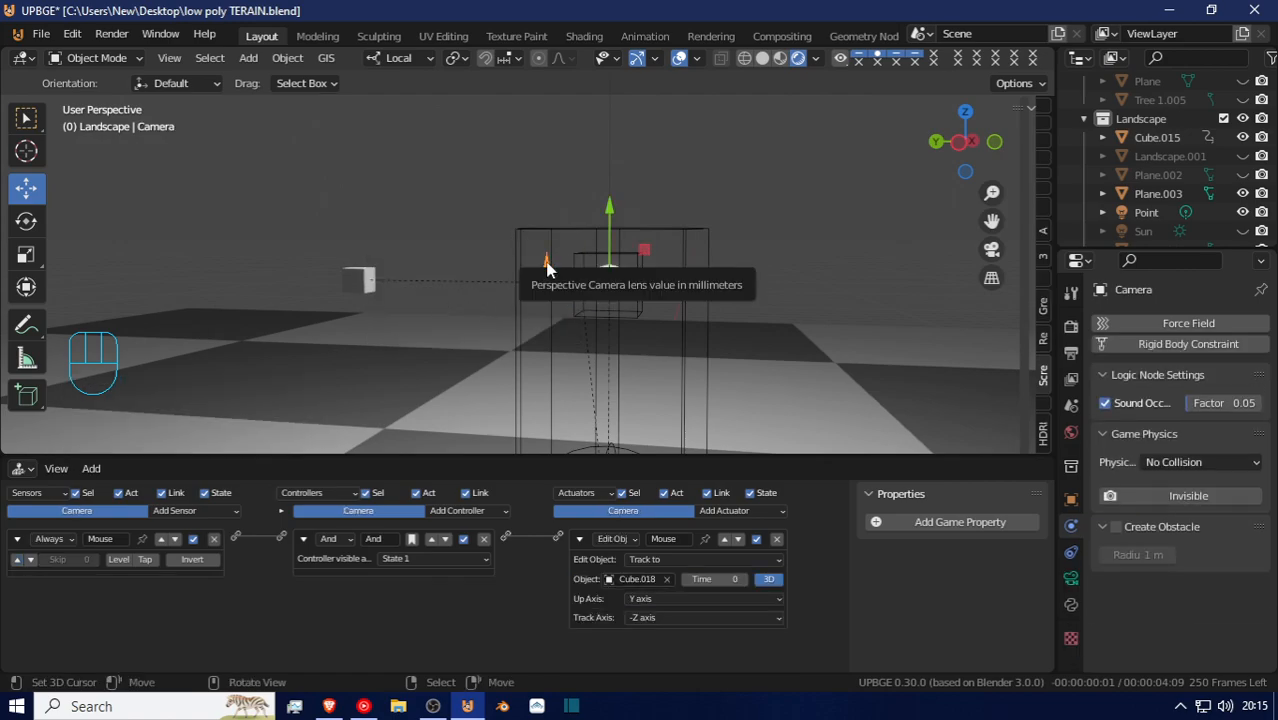
pyautogui.click(756, 539)
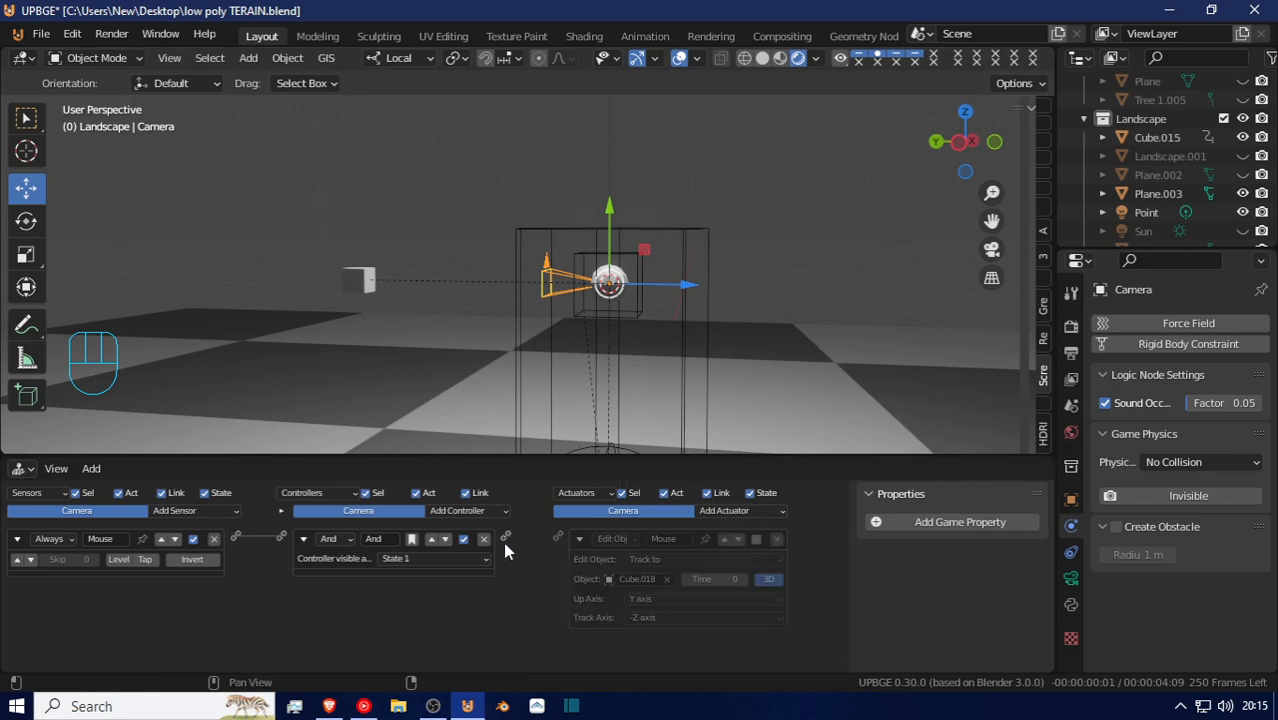
pyautogui.click(196, 539)
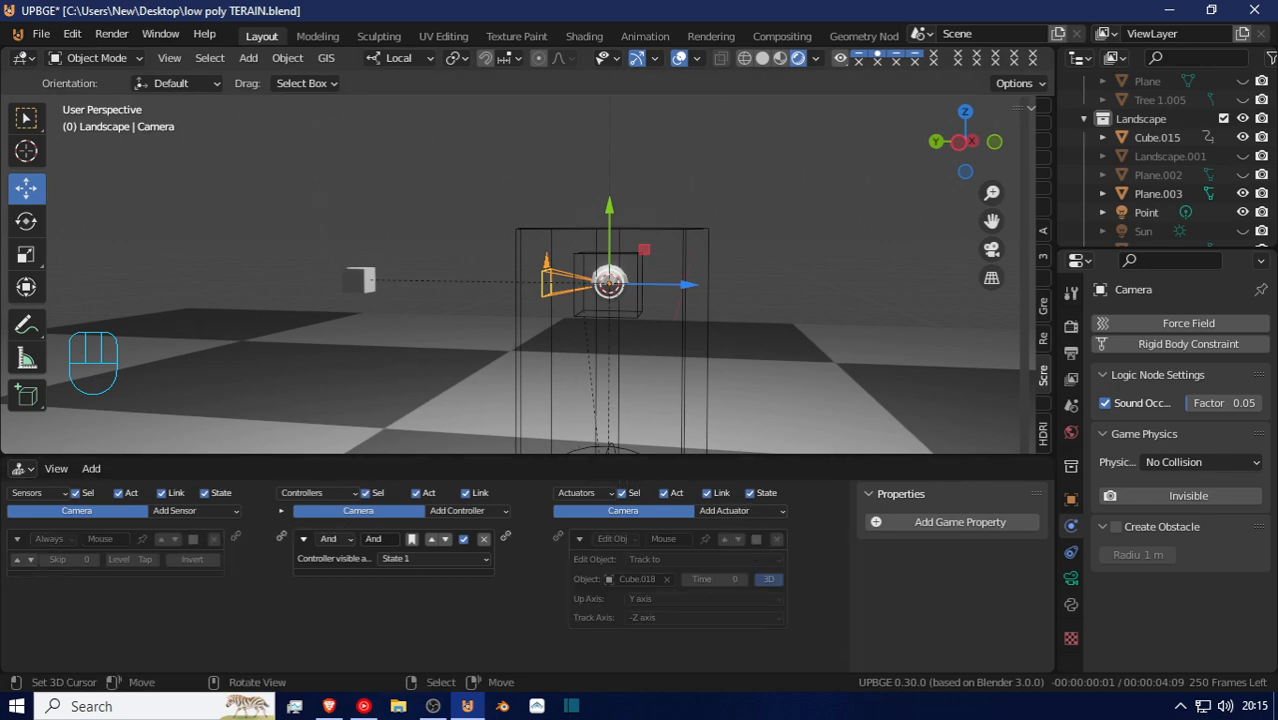
pyautogui.press('p')
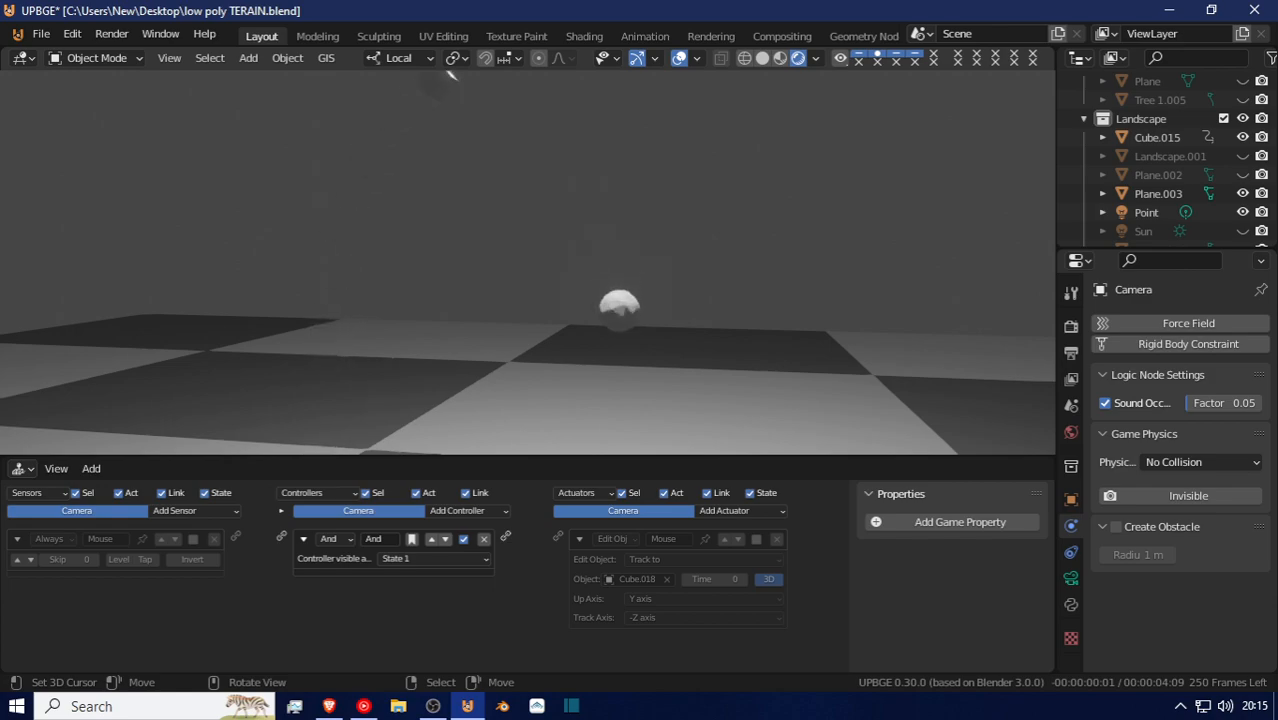
pyautogui.press('Escape')
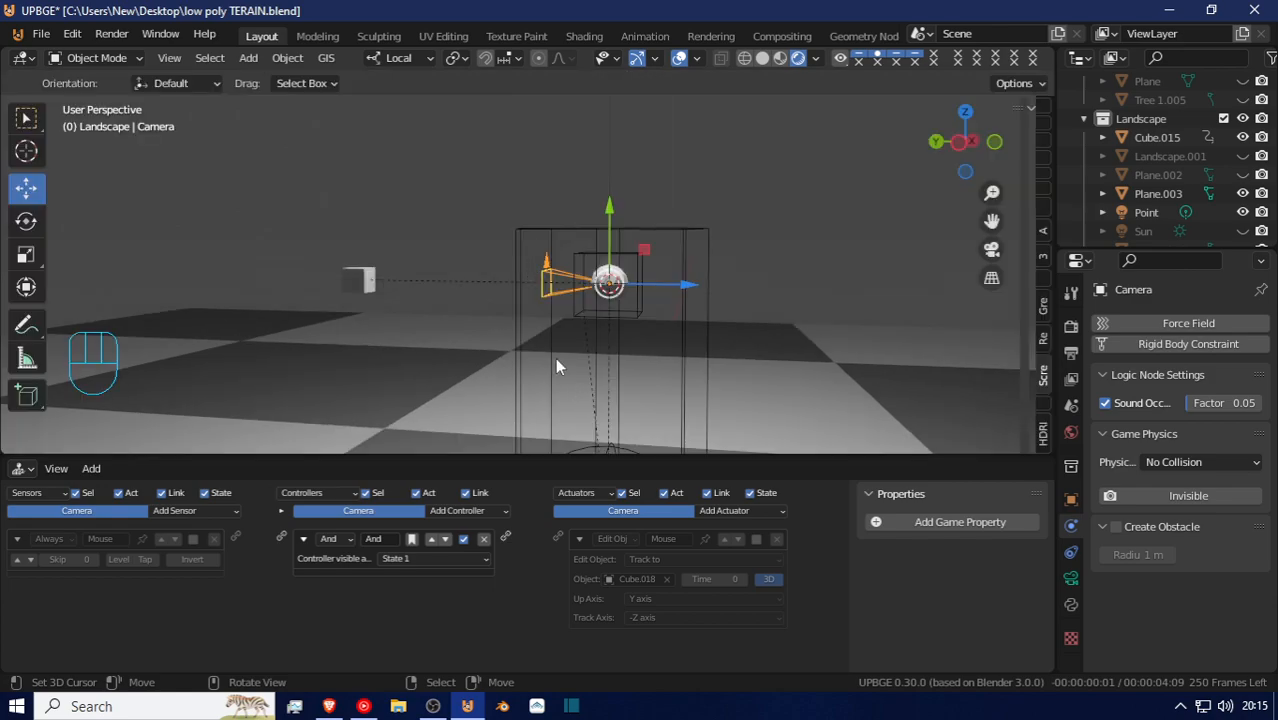
# Set the physics type of both Cube.018 and Cube.017 to No Collision
pyautogui.scroll(-3, 475, 372)
pyautogui.click(434, 272)
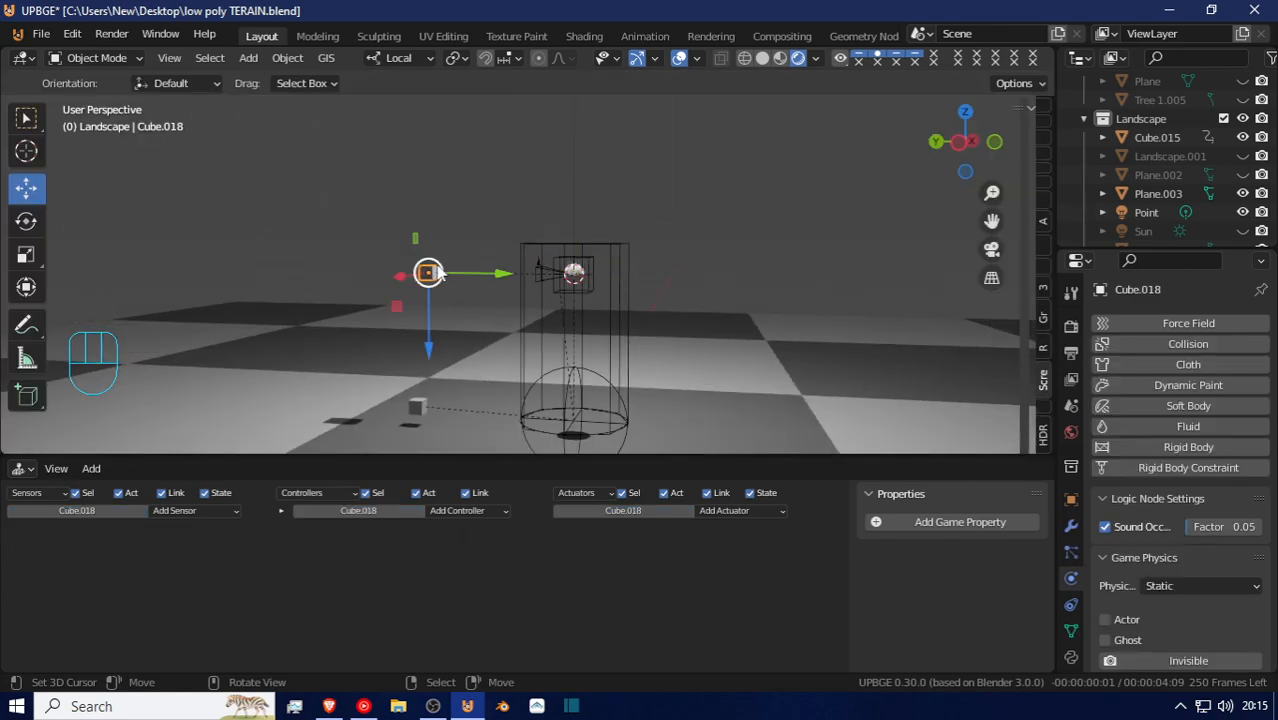
pyautogui.click(1224, 586)
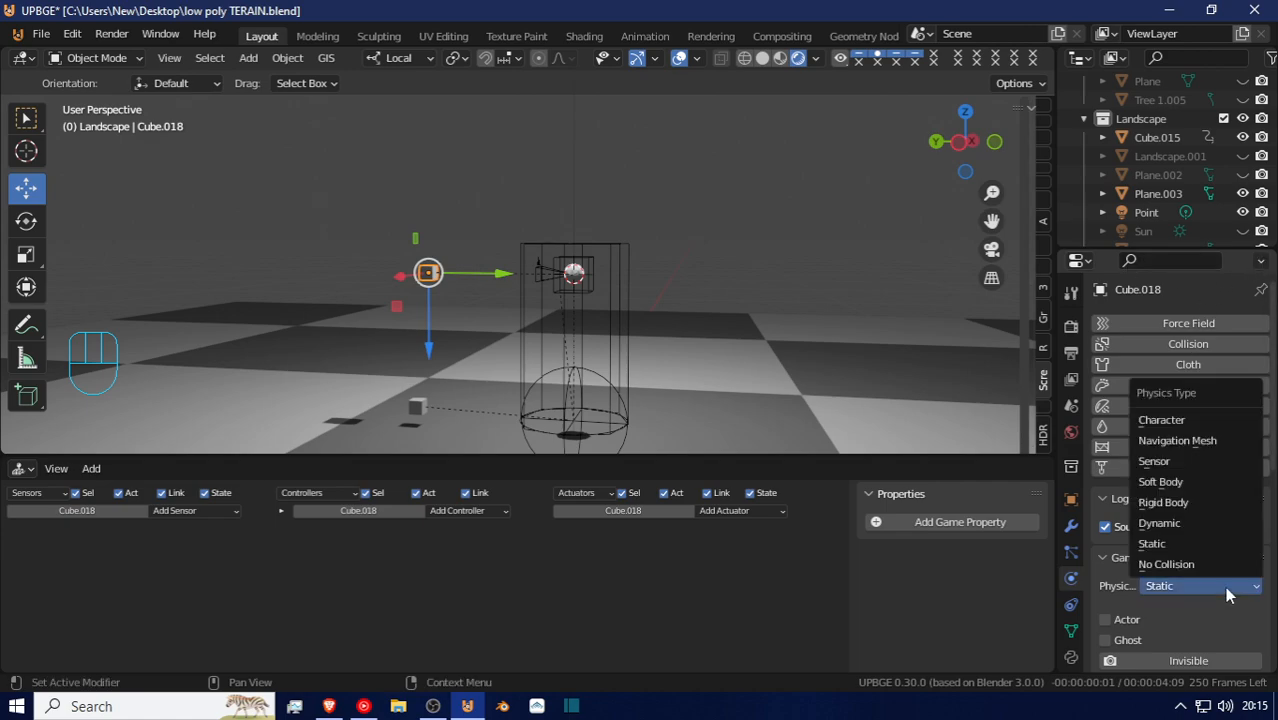
pyautogui.click(1202, 562)
pyautogui.click(418, 410)
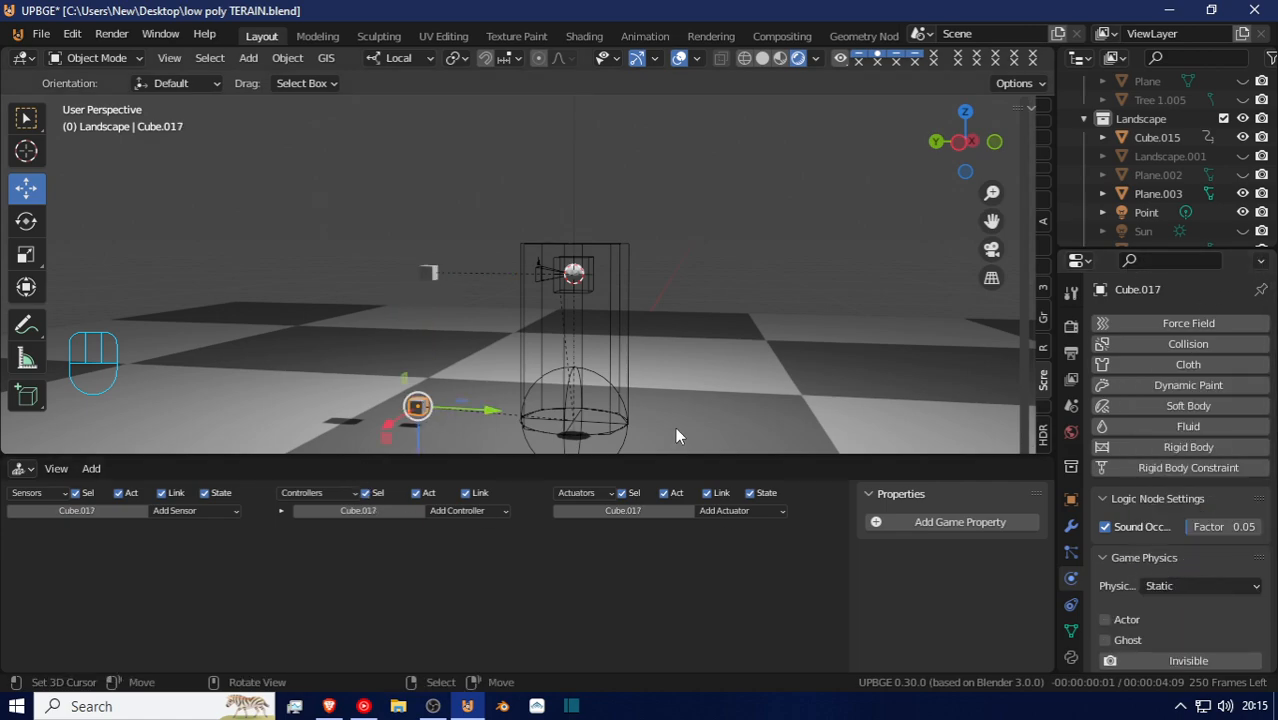
pyautogui.click(1176, 585)
pyautogui.click(1176, 566)
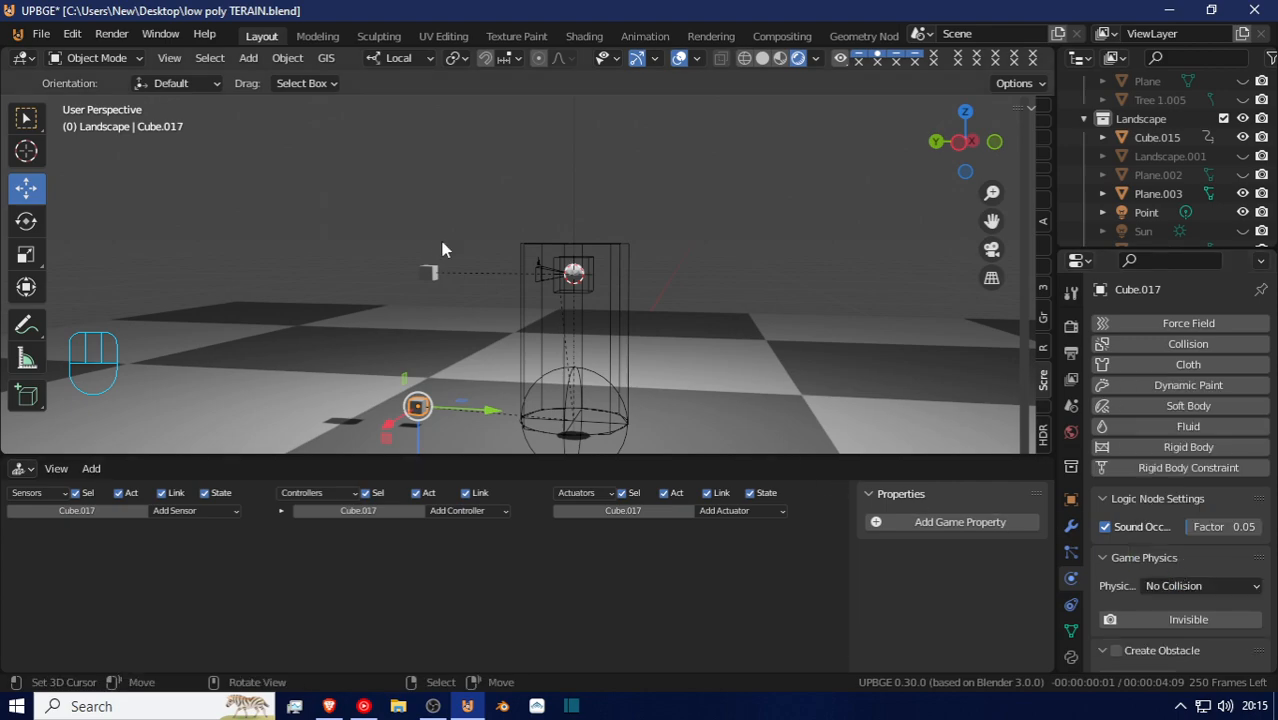
# Display the Icosphere as Wire in the viewport, and test the mouse look by running the game from the camera view
pyautogui.press('KP_0')
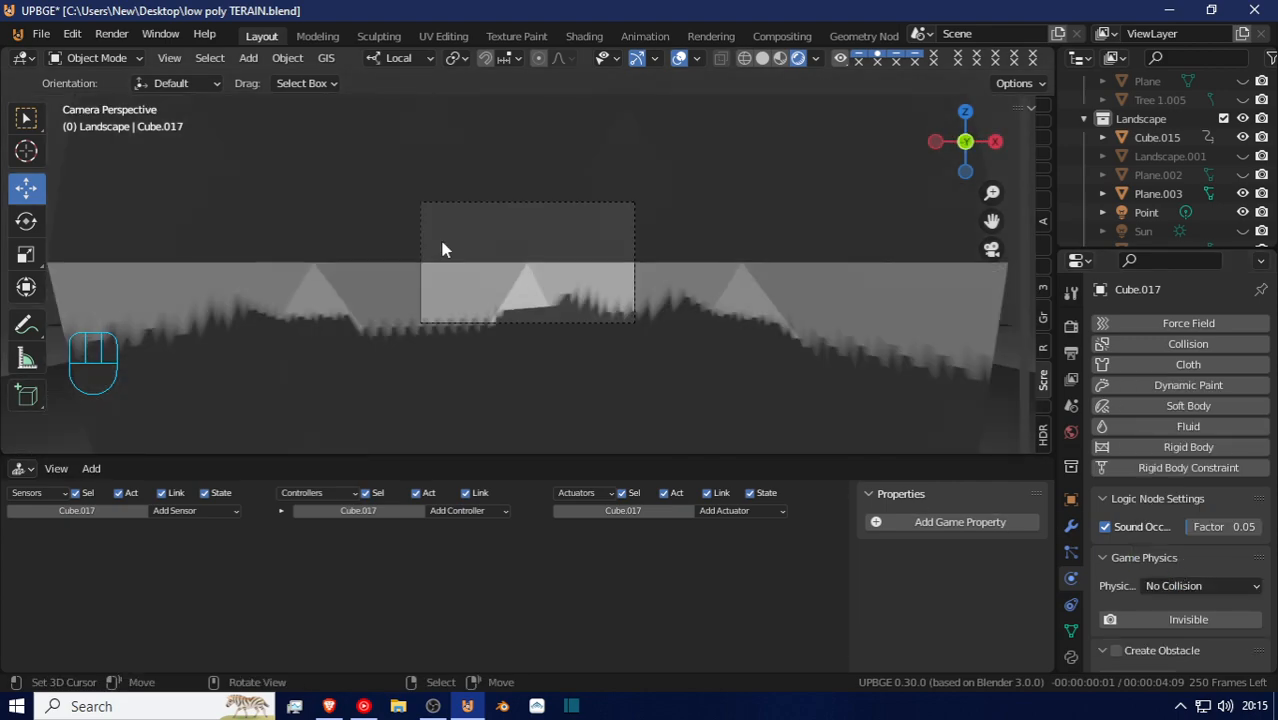
pyautogui.click(341, 247)
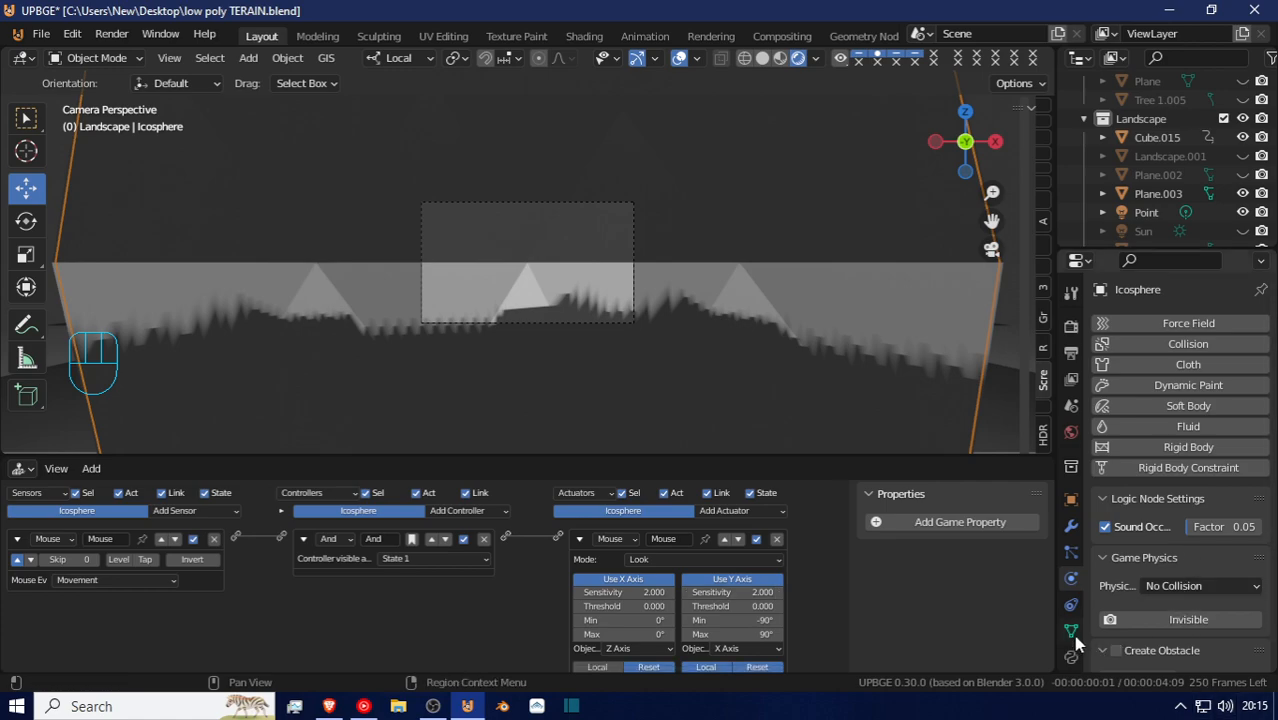
pyautogui.scroll(-2, 1073, 645)
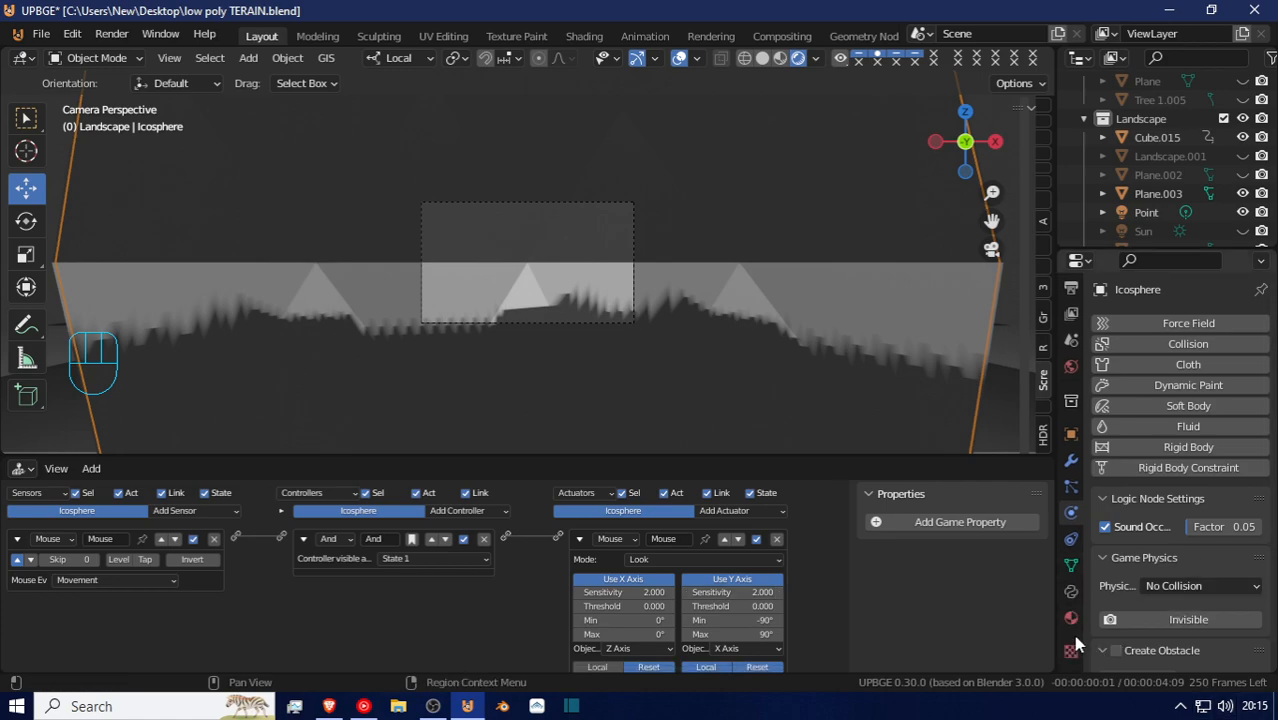
pyautogui.click(1071, 436)
pyautogui.scroll(-4, 1180, 598)
pyautogui.scroll(-15, 1176, 599)
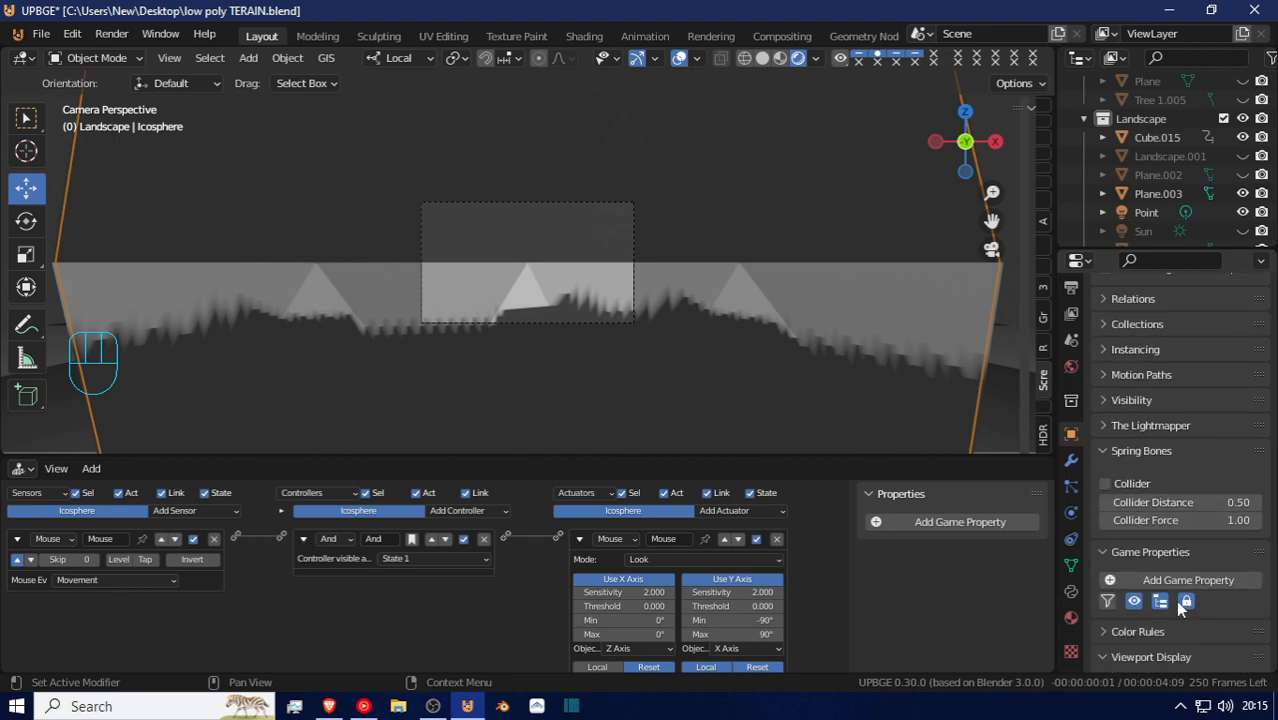
pyautogui.click(1180, 580)
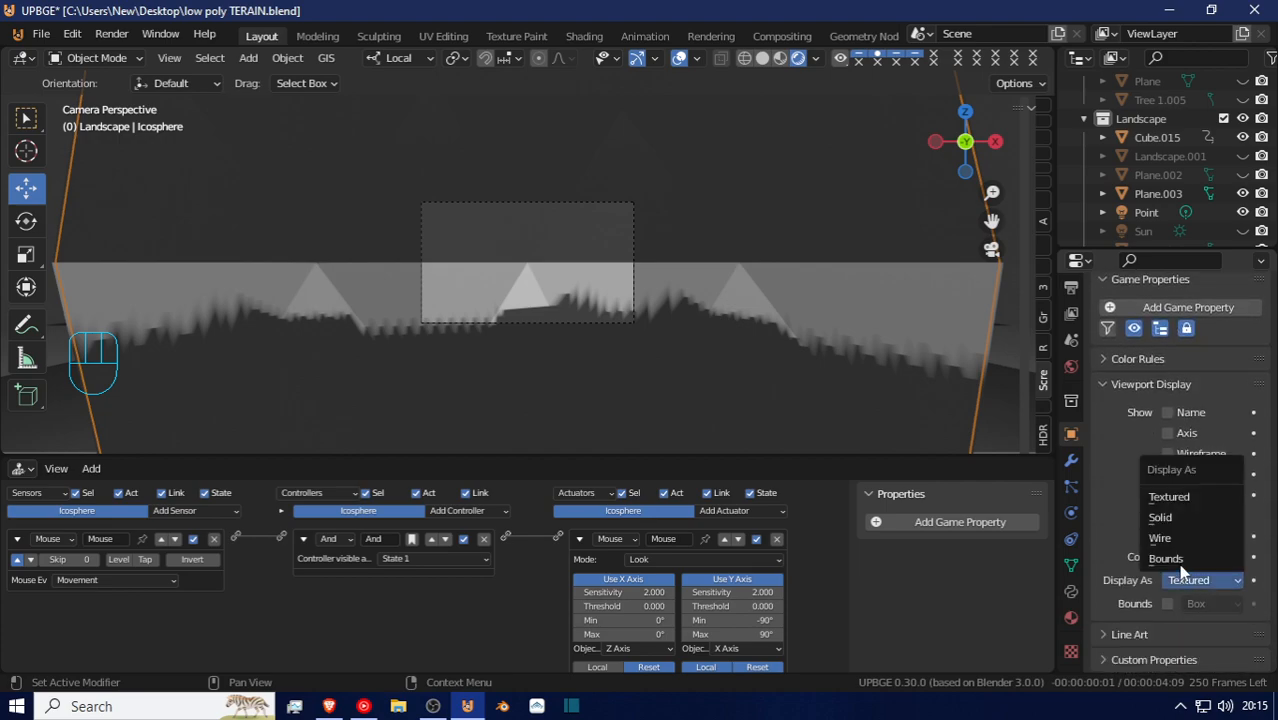
pyautogui.click(1180, 539)
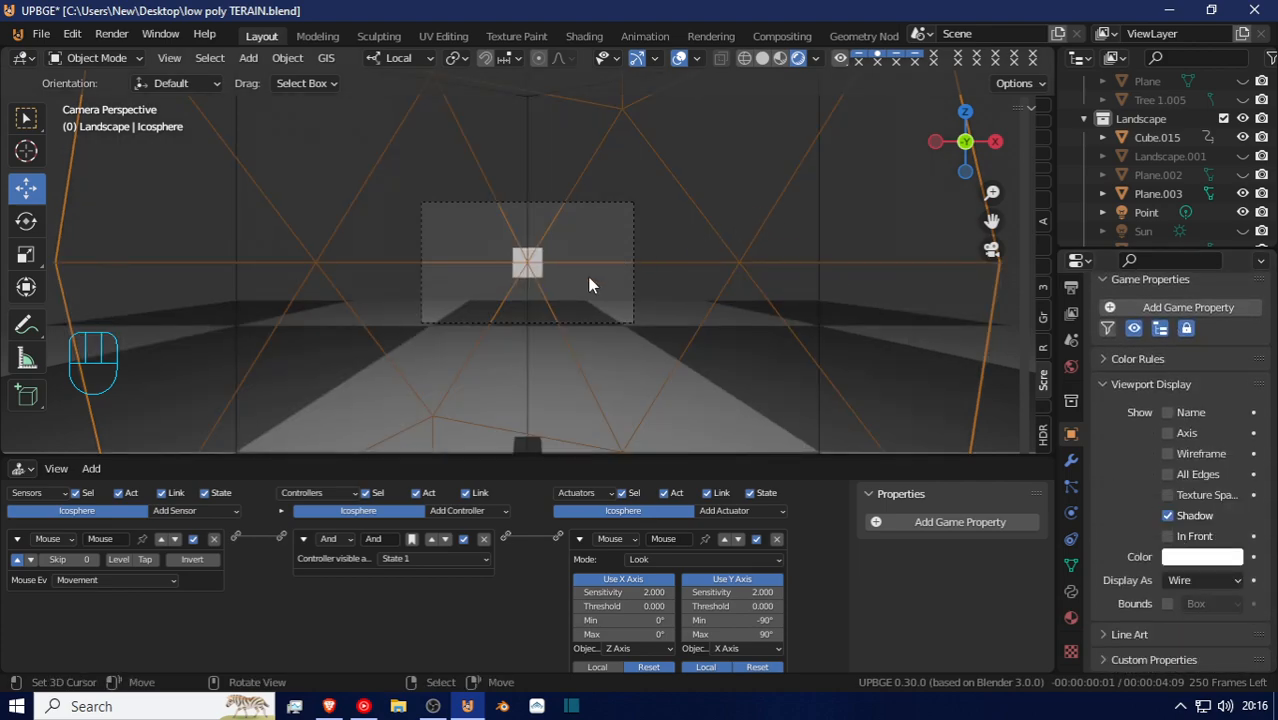
pyautogui.press('p')
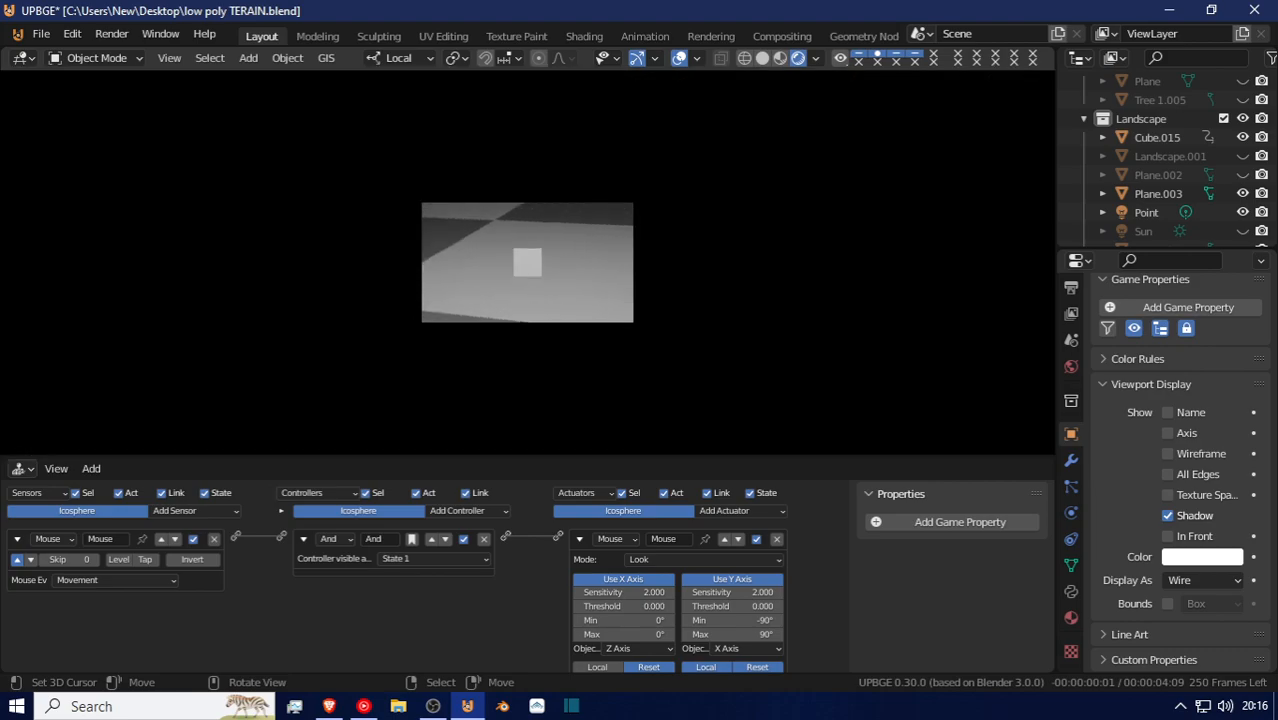
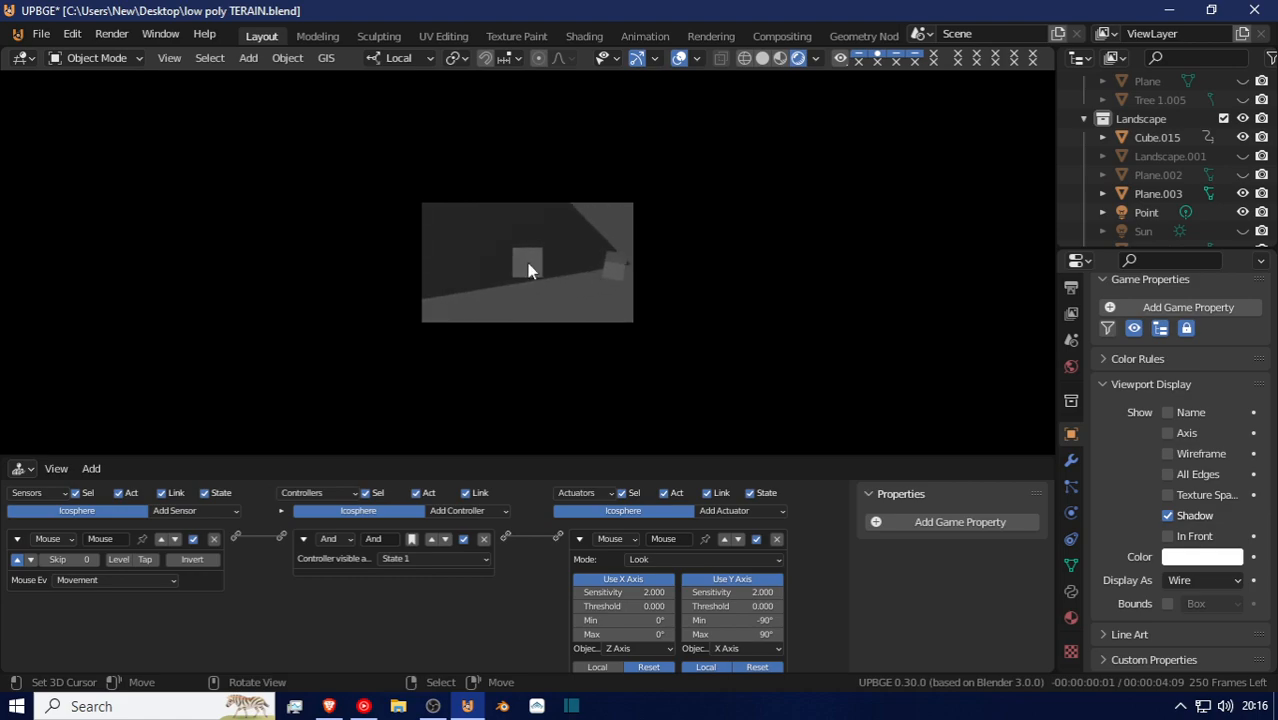
pyautogui.press('Escape')
# Examine the Icosphere's parent, parent type and tracking axes in its object relations
pyautogui.moveTo(557, 268); pyautogui.dragTo(820, 330, button='middle')
pyautogui.scroll(-2, 630, 274)
pyautogui.scroll(1, 620, 273)
pyautogui.scroll(-1, 613, 273)
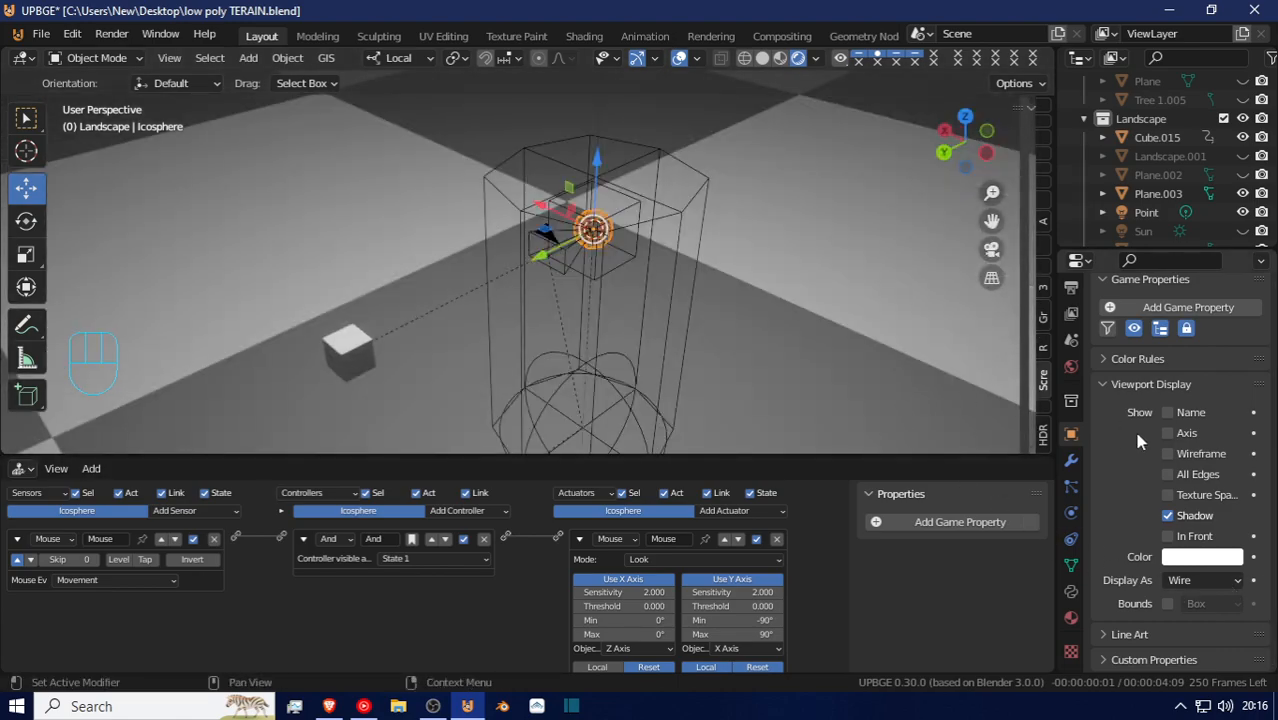
pyautogui.scroll(10, 1097, 442)
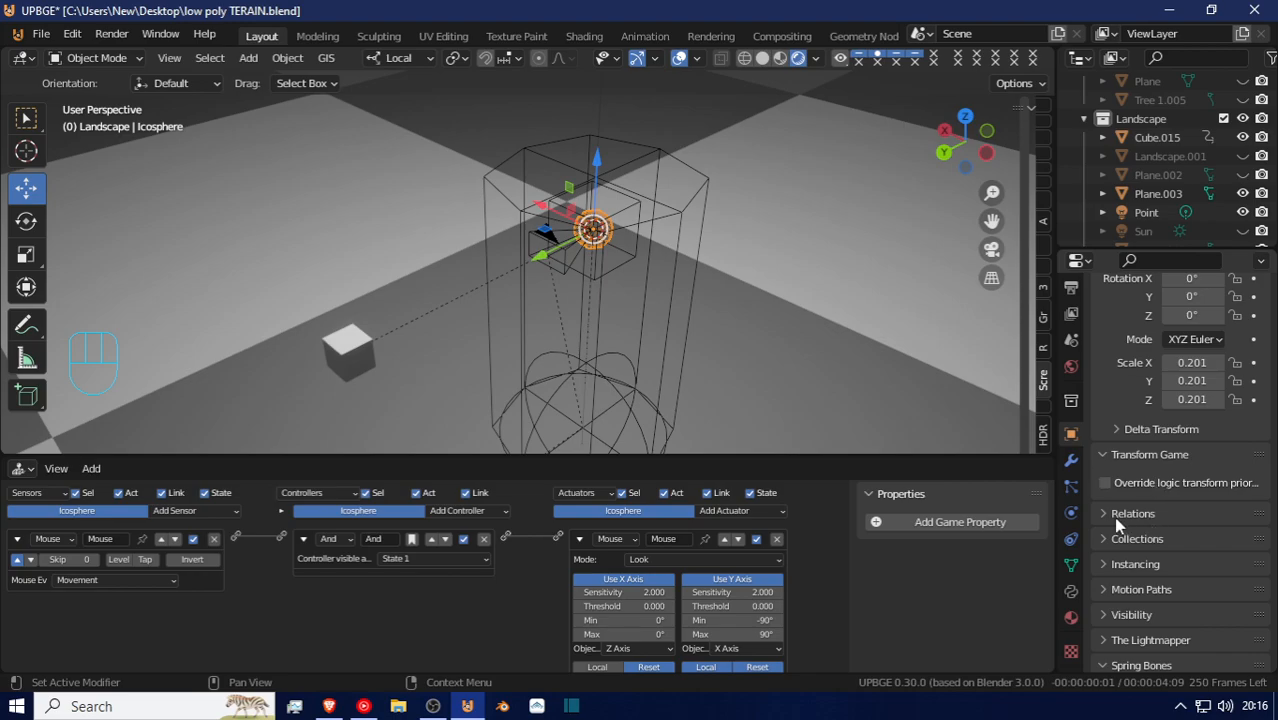
pyautogui.click(1117, 514)
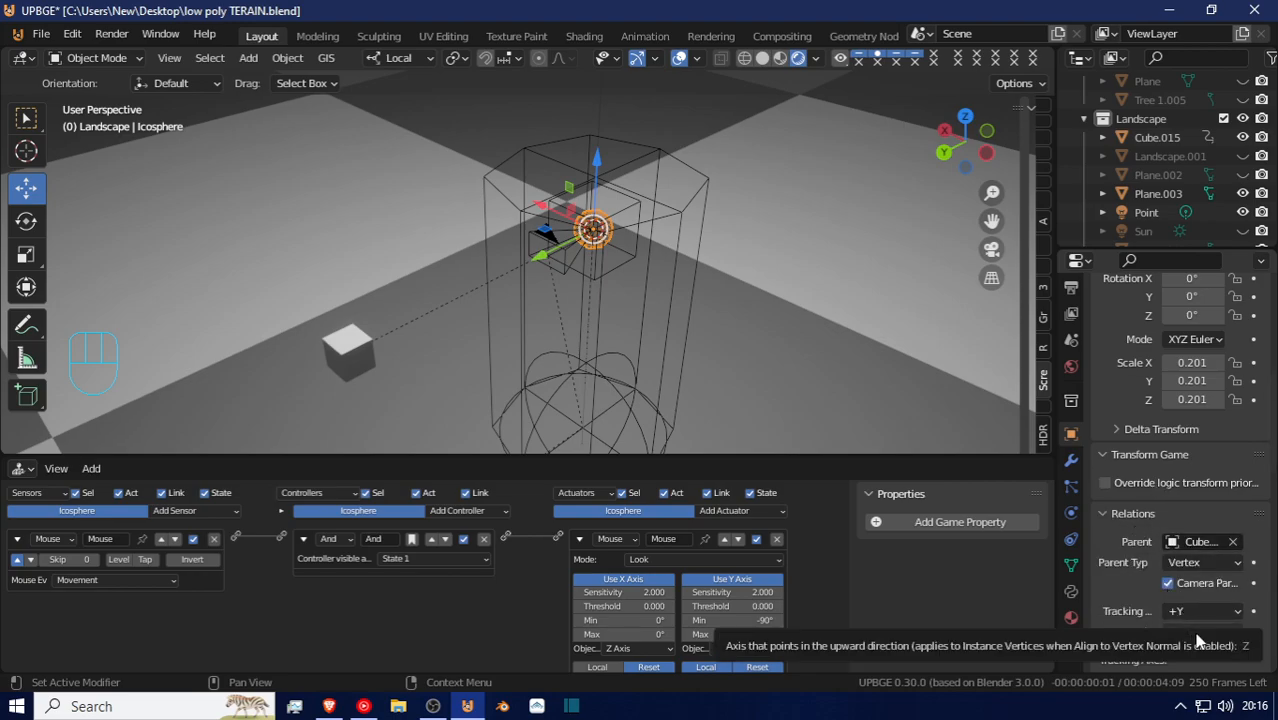
pyautogui.scroll(-5, 1150, 624)
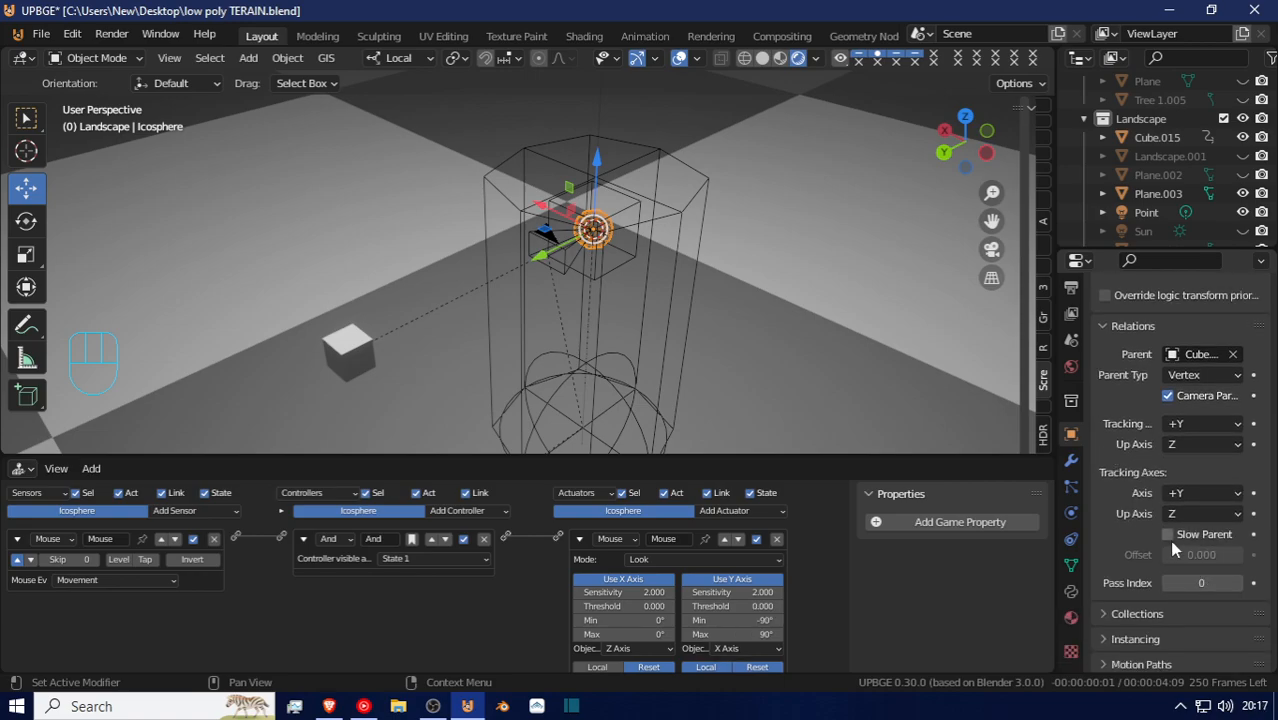
pyautogui.scroll(-3, 1190, 600)
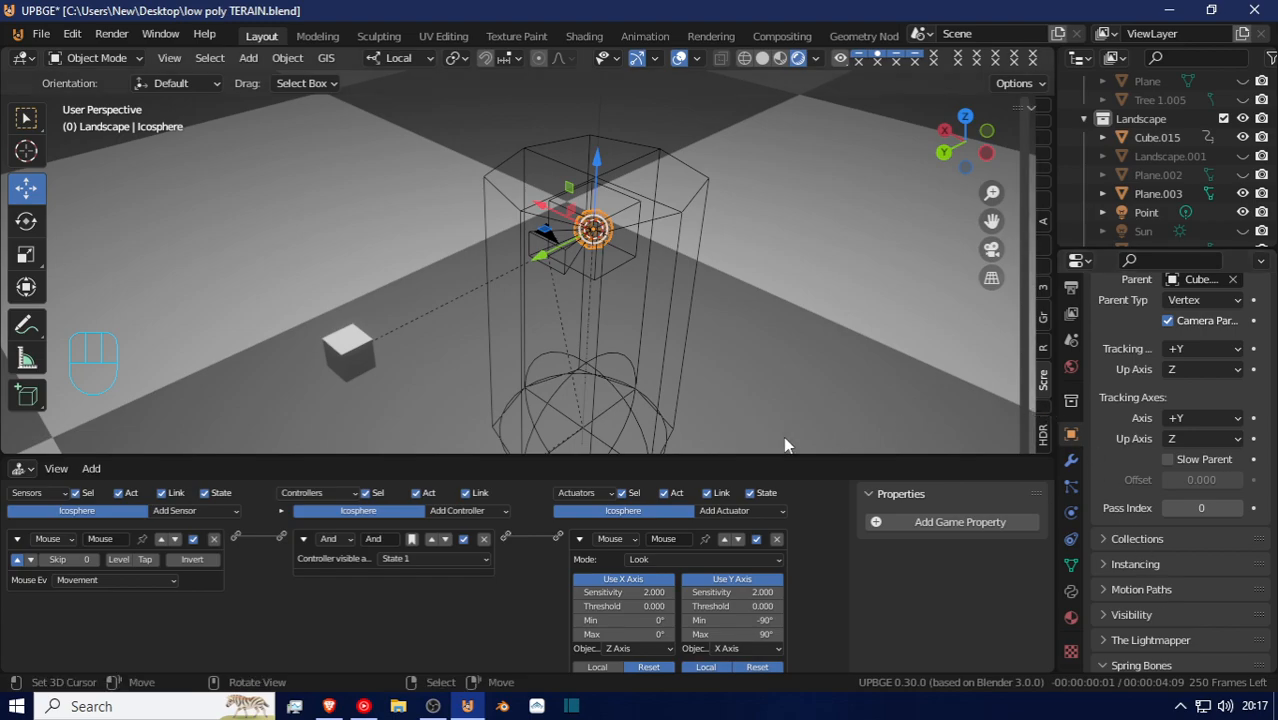
# Run the game from the camera view to test the mouse look
pyautogui.press('KP_0')
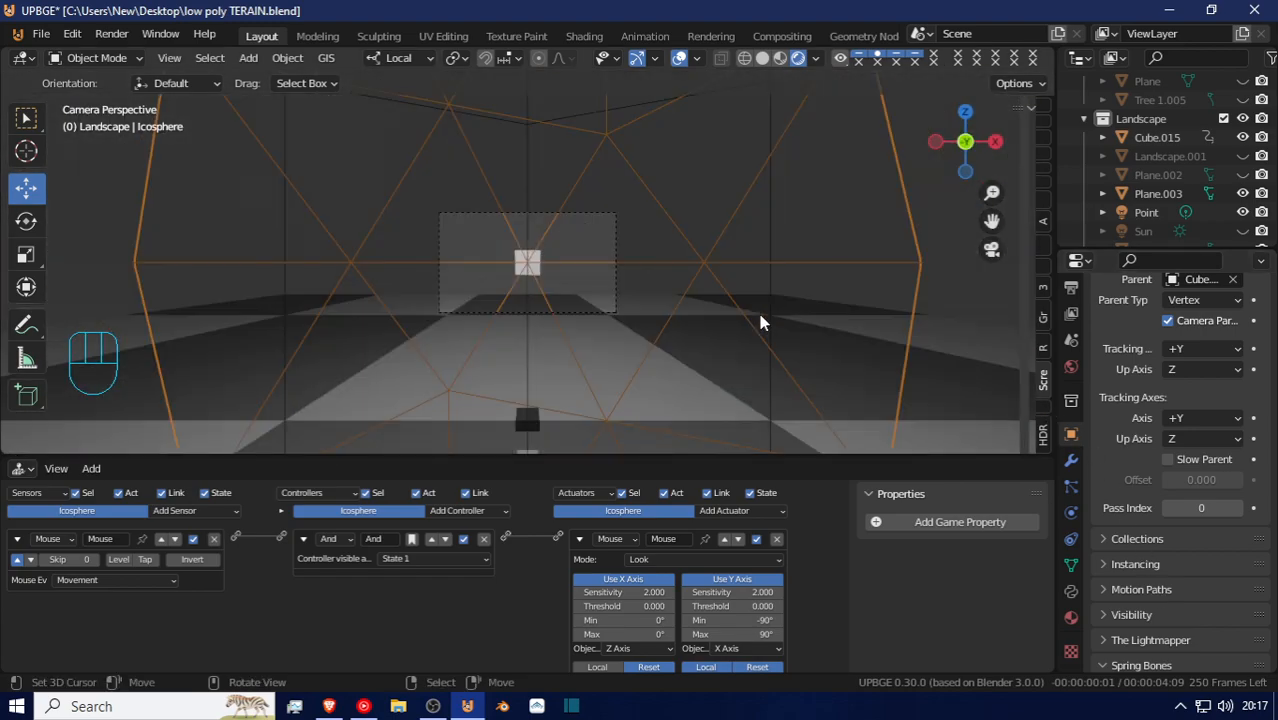
pyautogui.press('p')
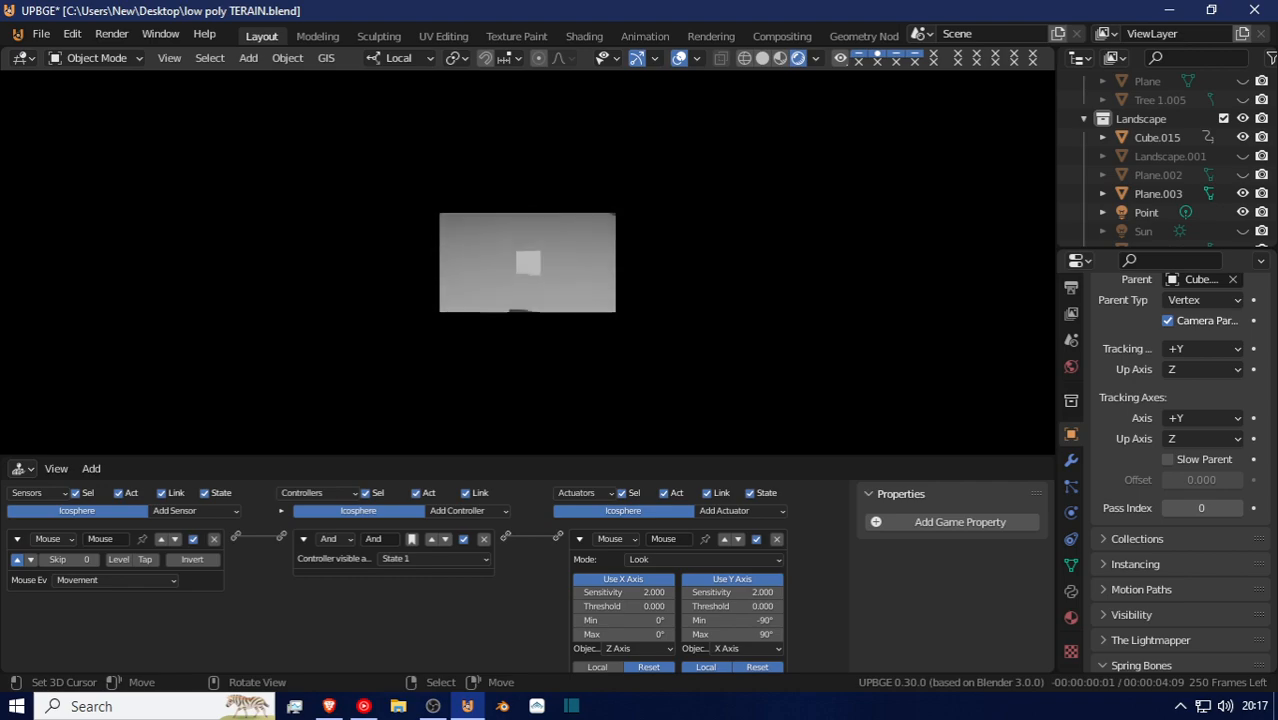
pyautogui.press('Escape')
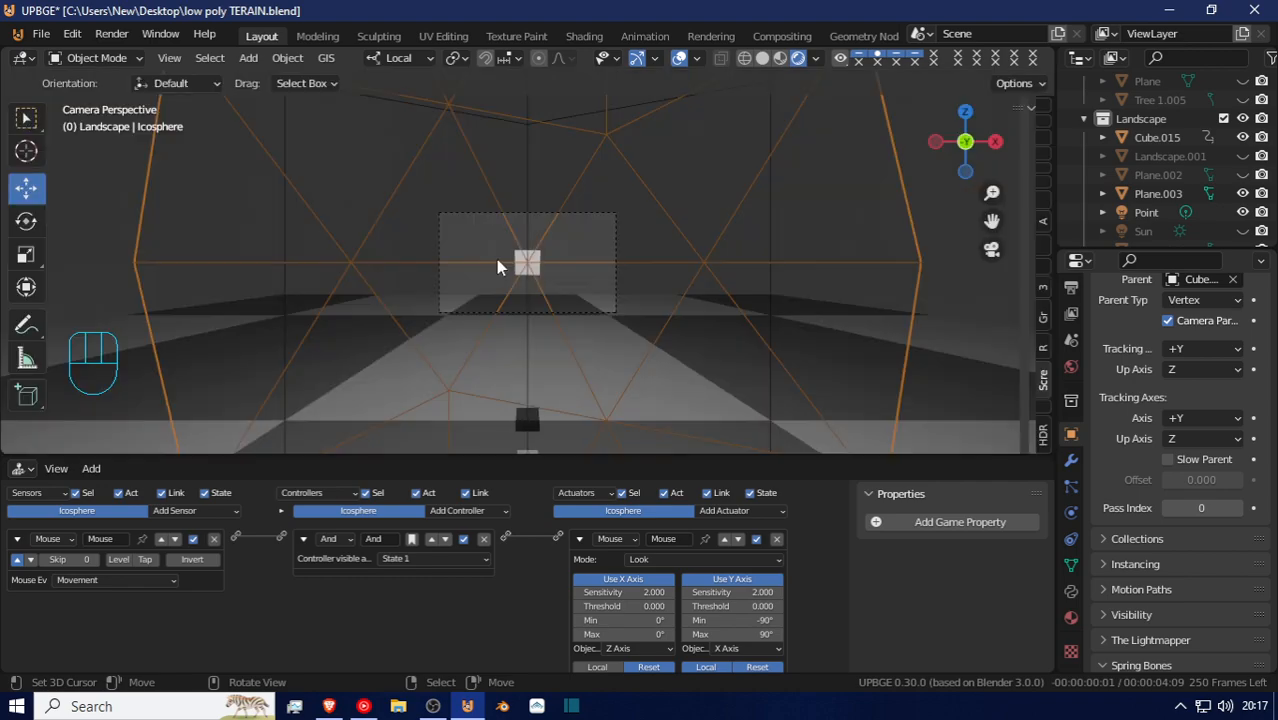
# Parent Cube.017 to Cube.018 using the Object parent type
pyautogui.moveTo(502, 262); pyautogui.dragTo(692, 262, button='middle')
pyautogui.scroll(-10, 692, 262)
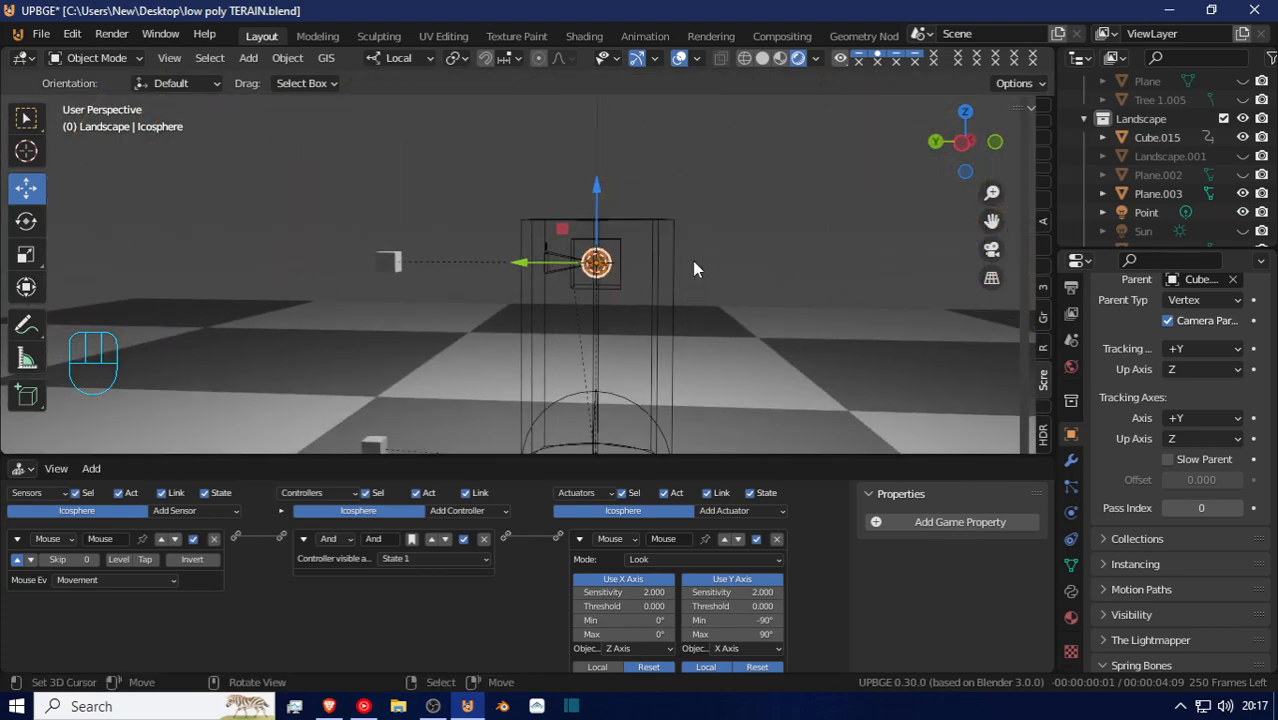
pyautogui.moveTo(624, 299); pyautogui.dragTo(692, 254, button='middle')
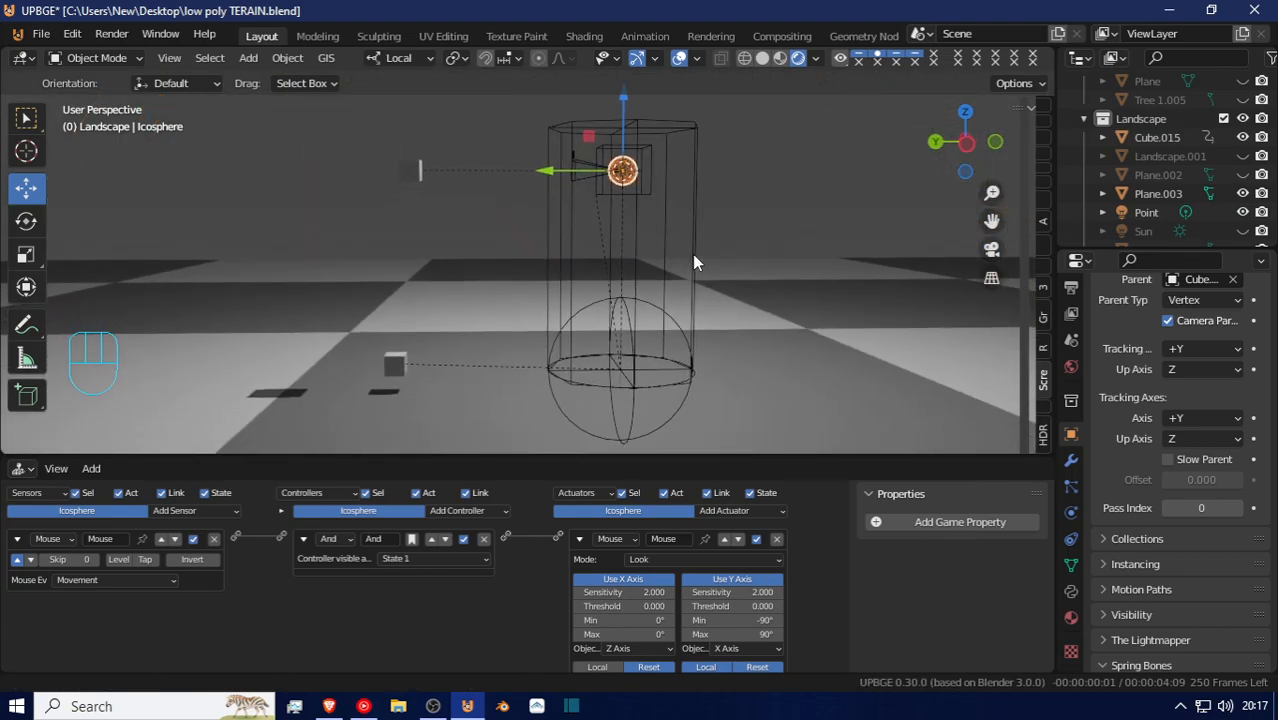
pyautogui.click(395, 362)
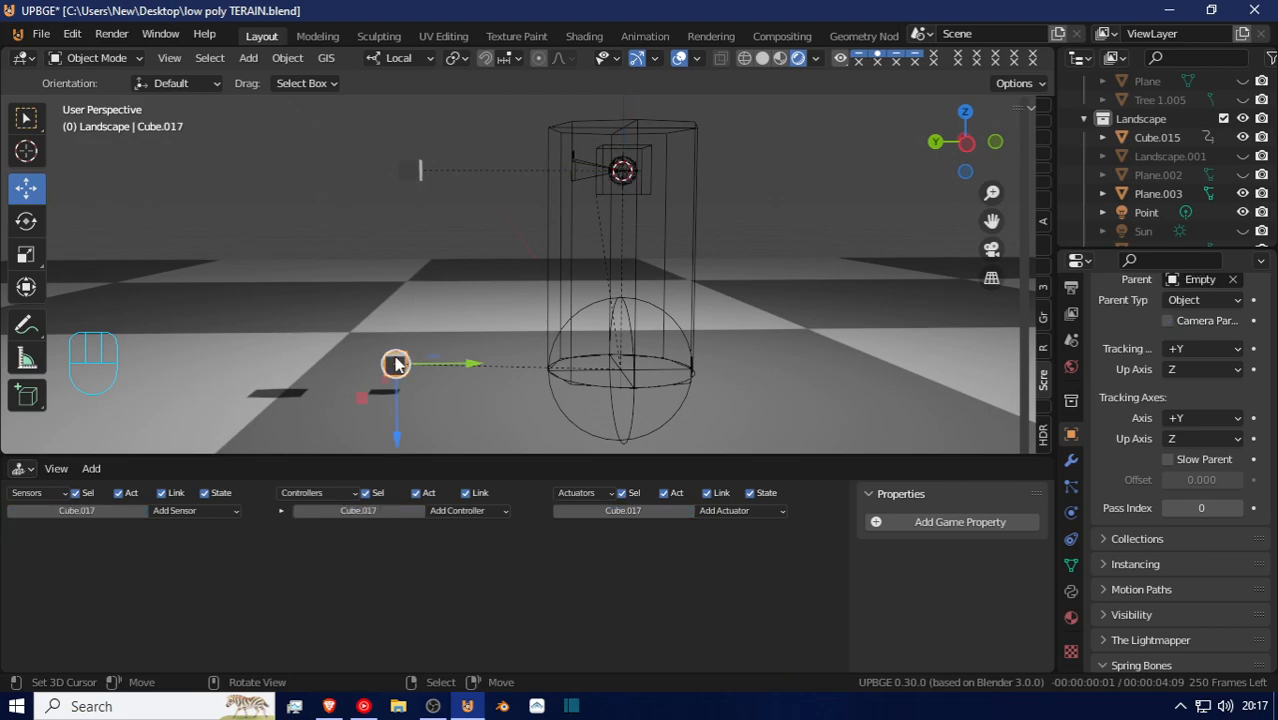
pyautogui.keyDown('shift'); pyautogui.click(405, 169); pyautogui.keyUp('shift')
pyautogui.hotkey('ctrl', 'p')
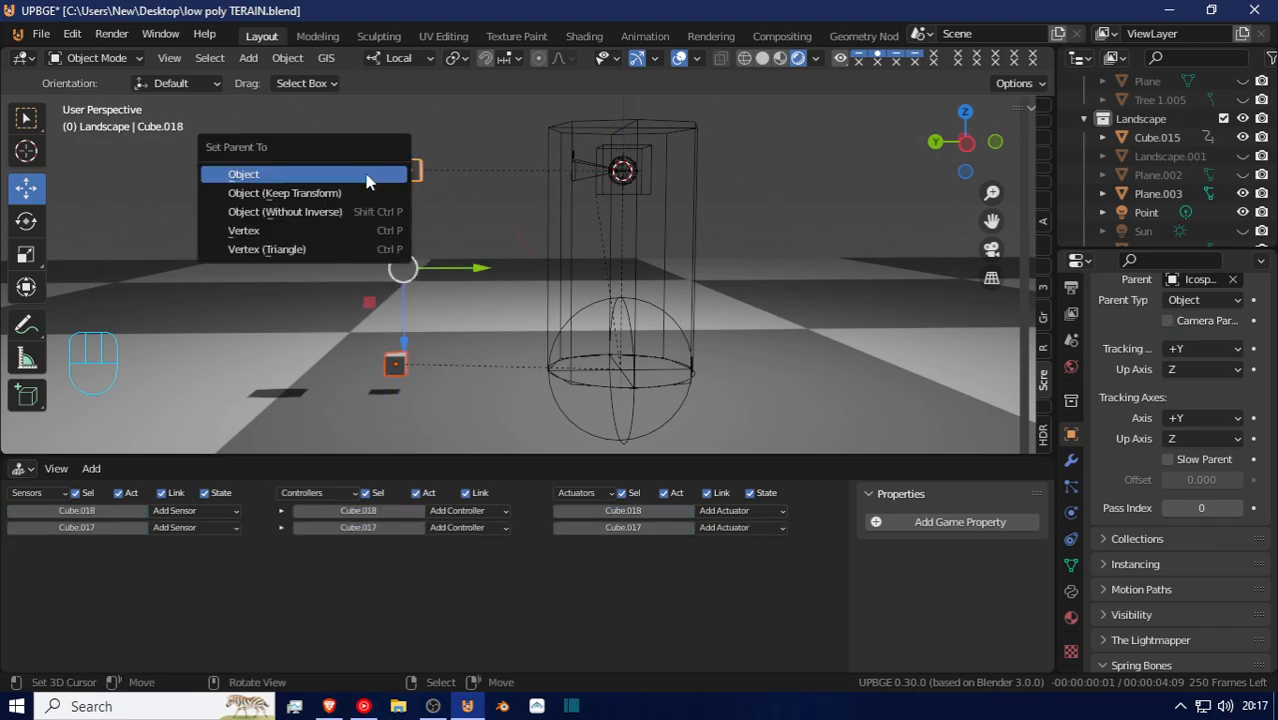
pyautogui.click(369, 176)
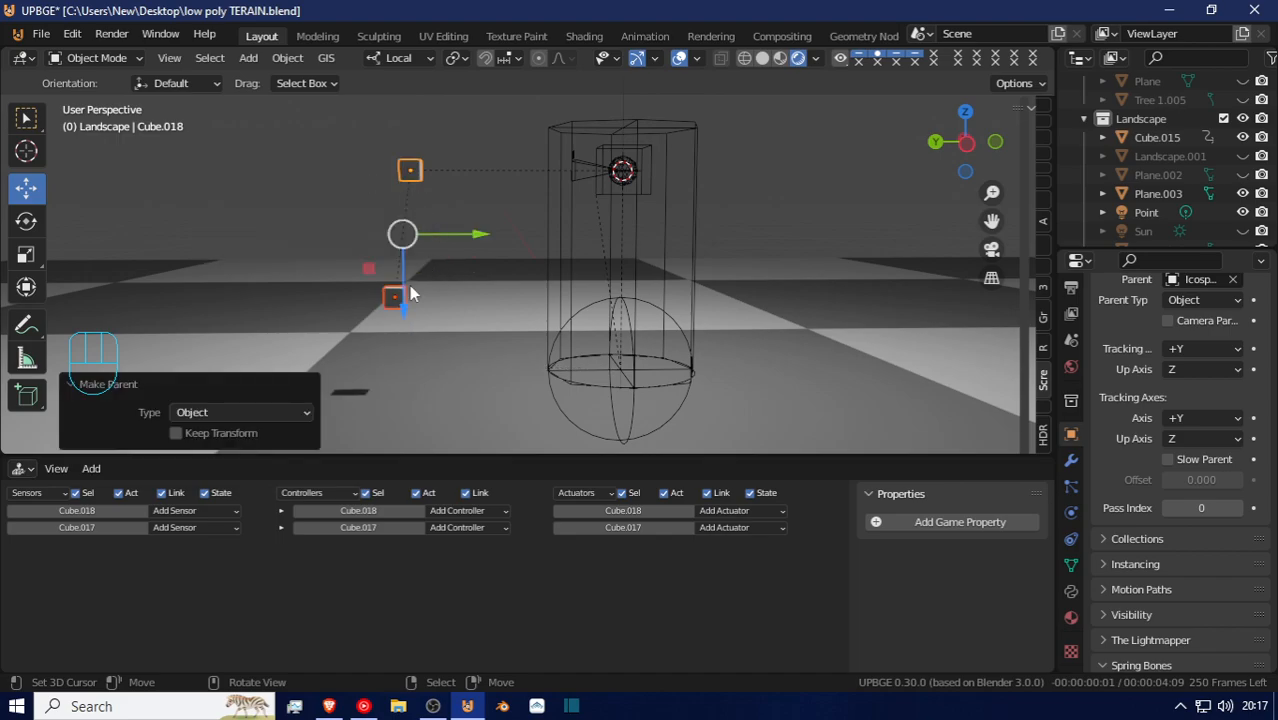
# Move Cube.017 down along Z and about 0.23 m along its local Y axis, placing it directly below Cube.018
pyautogui.click(405, 293)
pyautogui.press('g')
pyautogui.press('z')
pyautogui.click(412, 362)
pyautogui.press('g')
pyautogui.press('y')
pyautogui.click(415, 366)
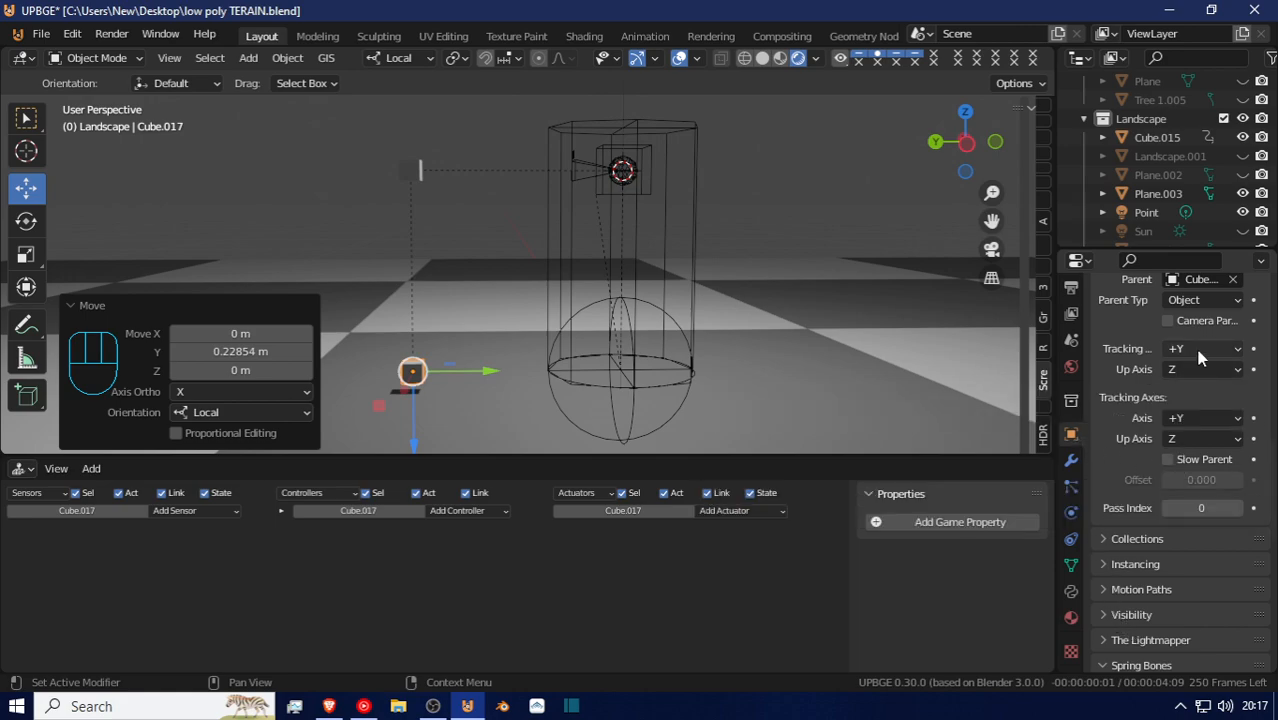
pyautogui.scroll(2, 1212, 318)
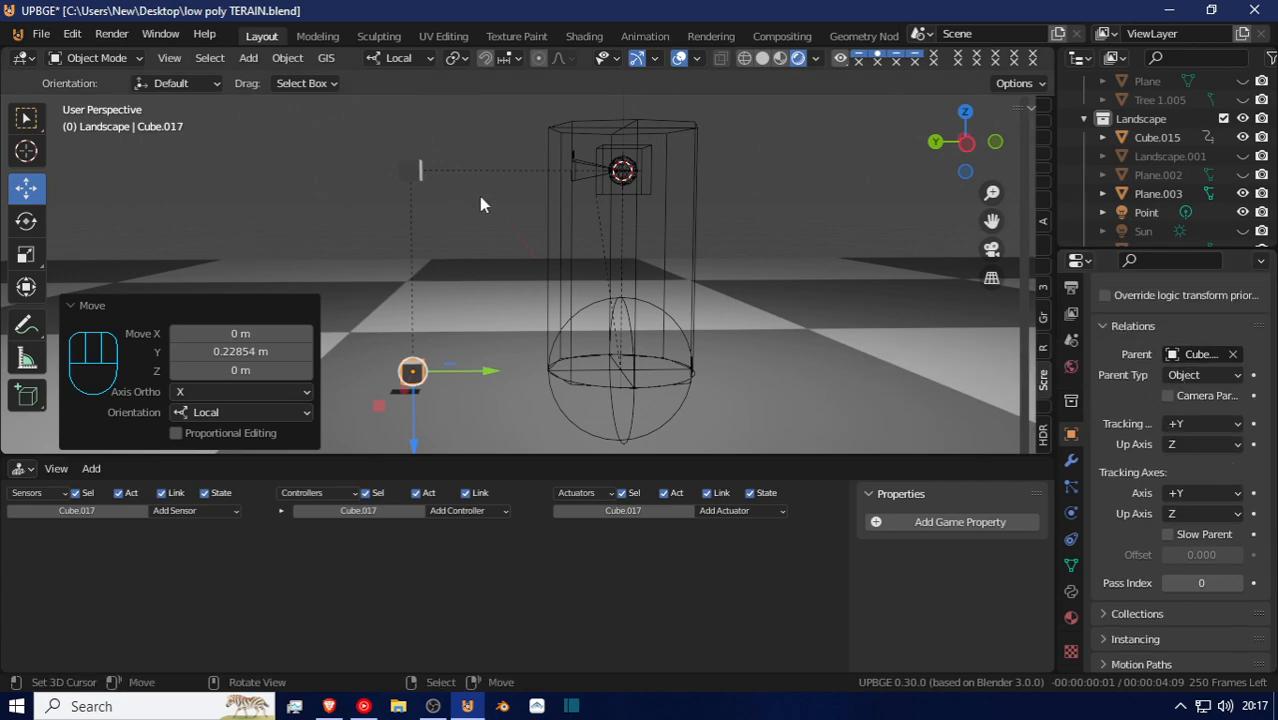
# Select Cube.015 and test the game from the perspective view and again through the camera
pyautogui.click(565, 276)
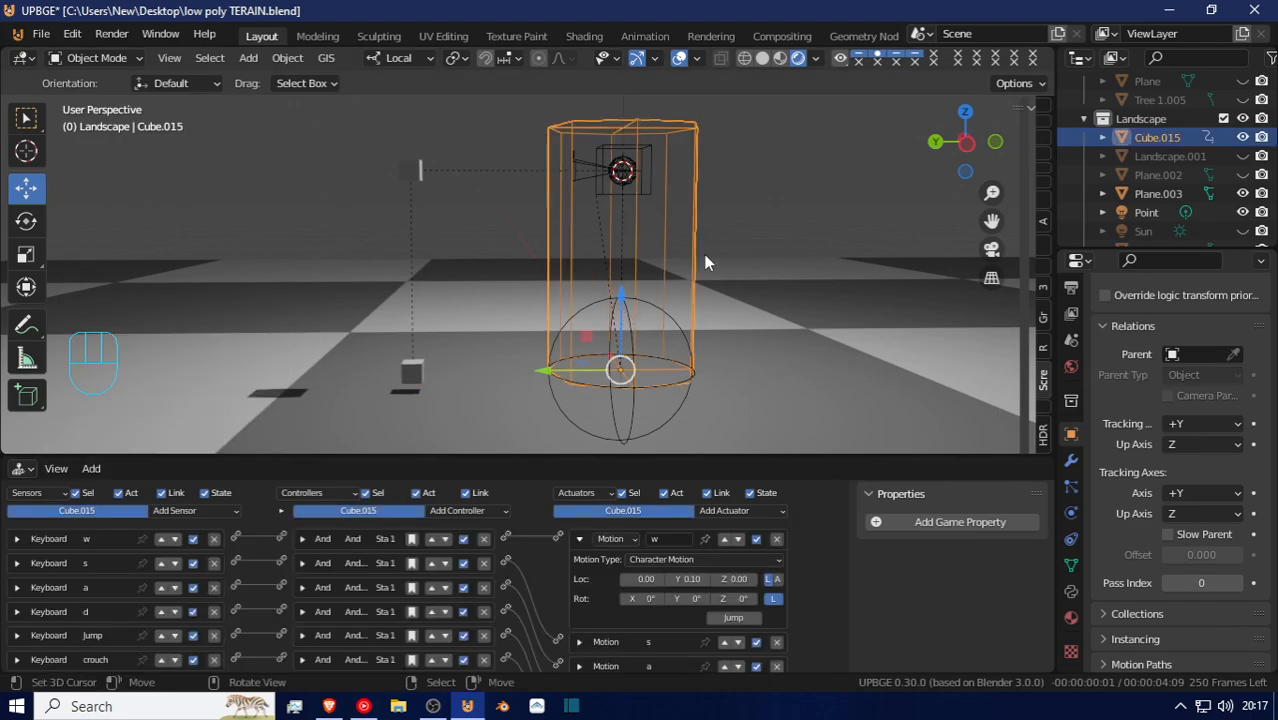
pyautogui.press('p')
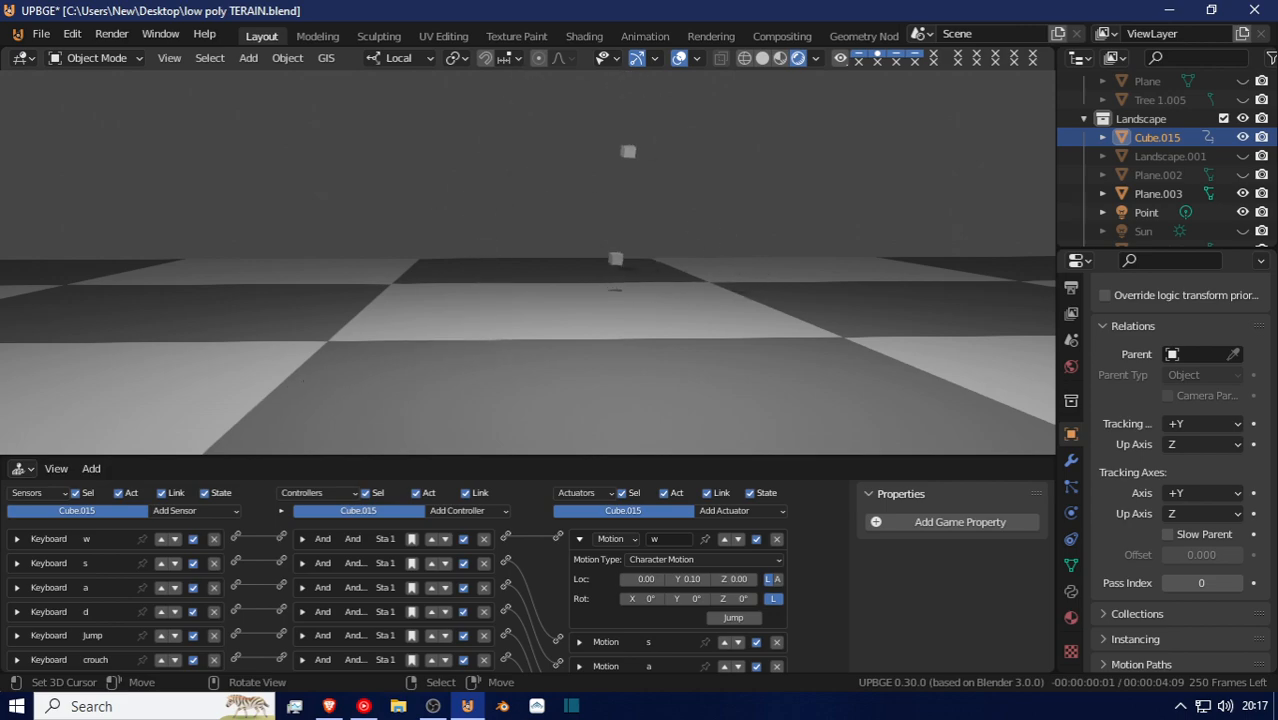
pyautogui.press('Escape')
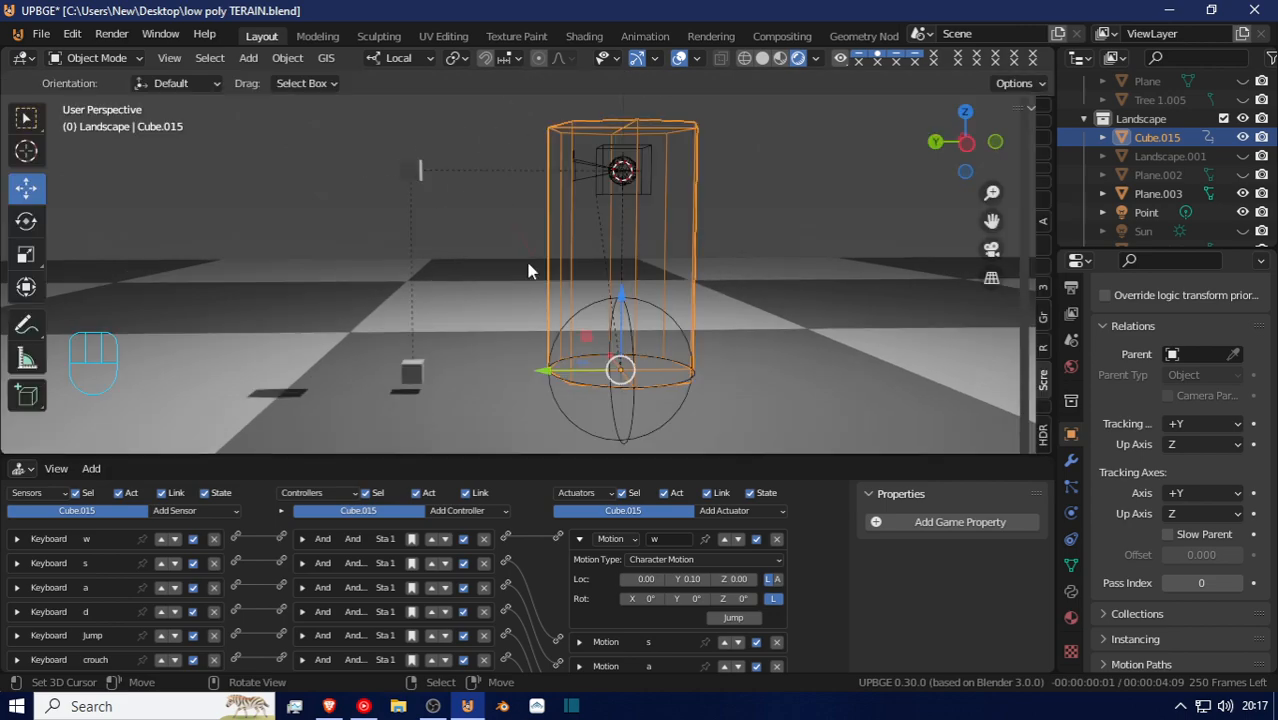
pyautogui.press('KP_0')
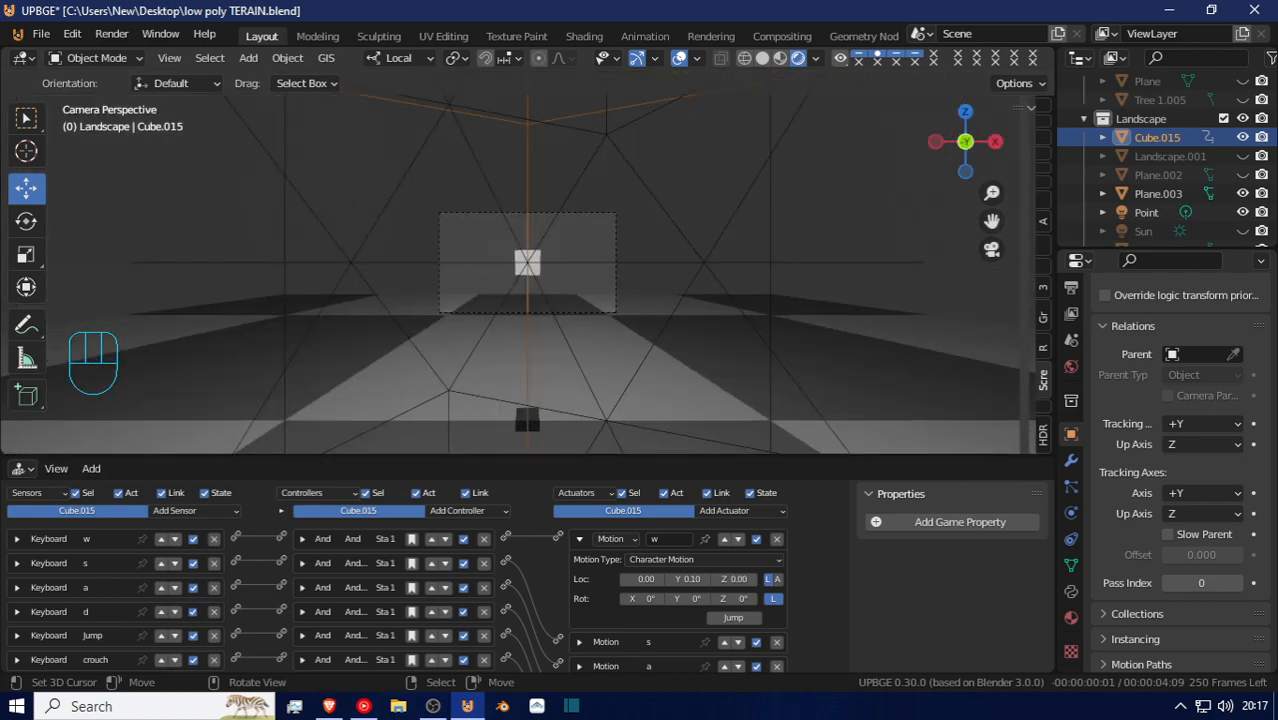
pyautogui.press('p')
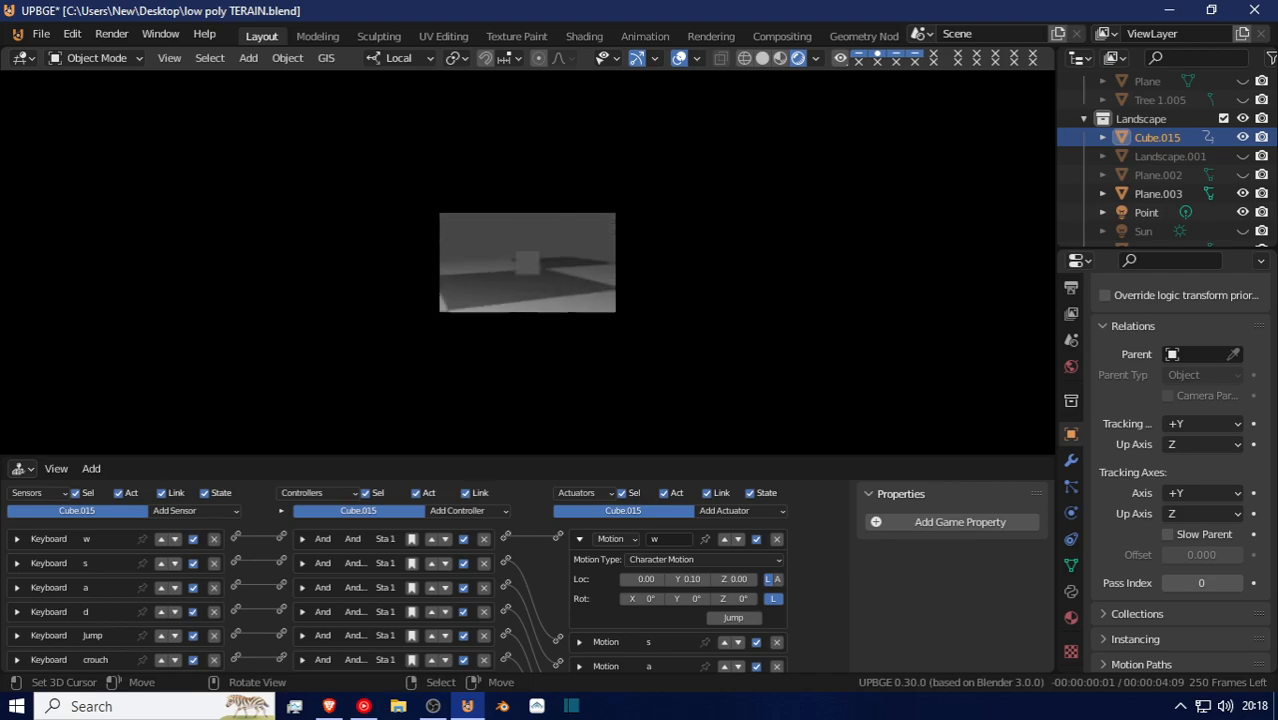
pyautogui.press('Escape')
# Make both Cube.018 and Cube.017 invisible in their game physics settings
pyautogui.moveTo(562, 282); pyautogui.dragTo(622, 264, button='middle')
pyautogui.scroll(-5, 528, 336)
pyautogui.hotkey('shift', 'a')
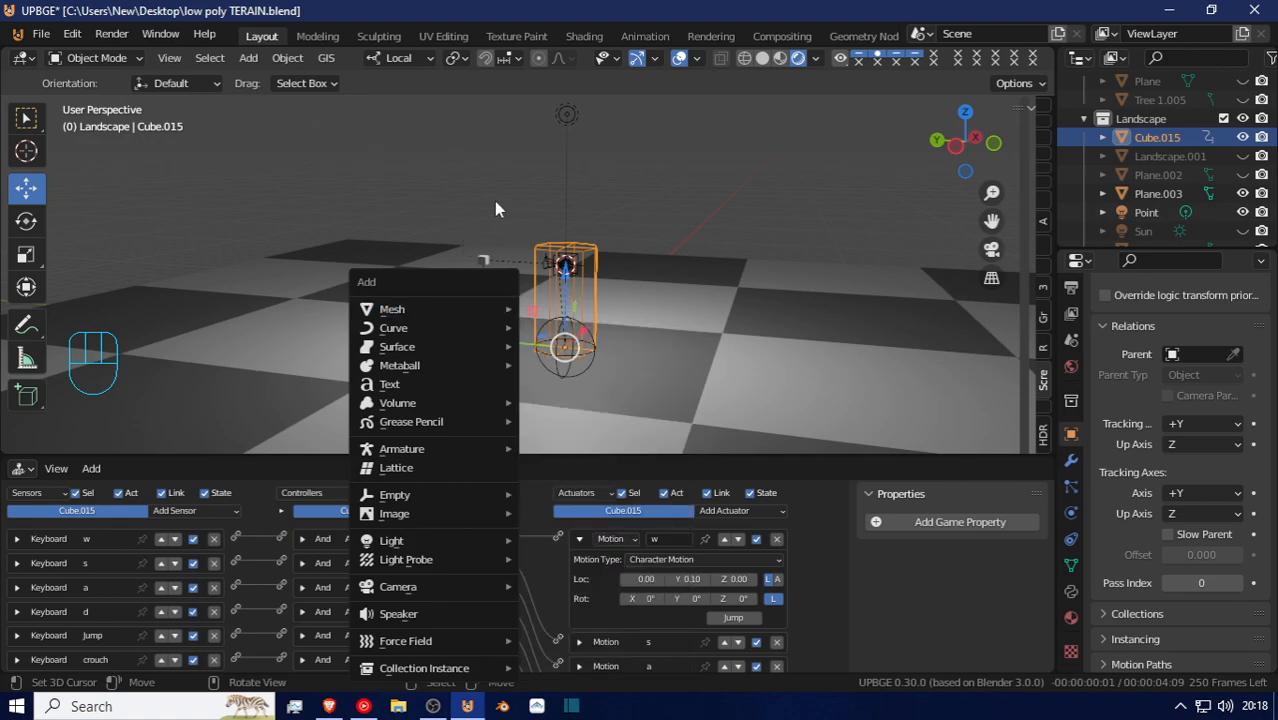
pyautogui.click(485, 261)
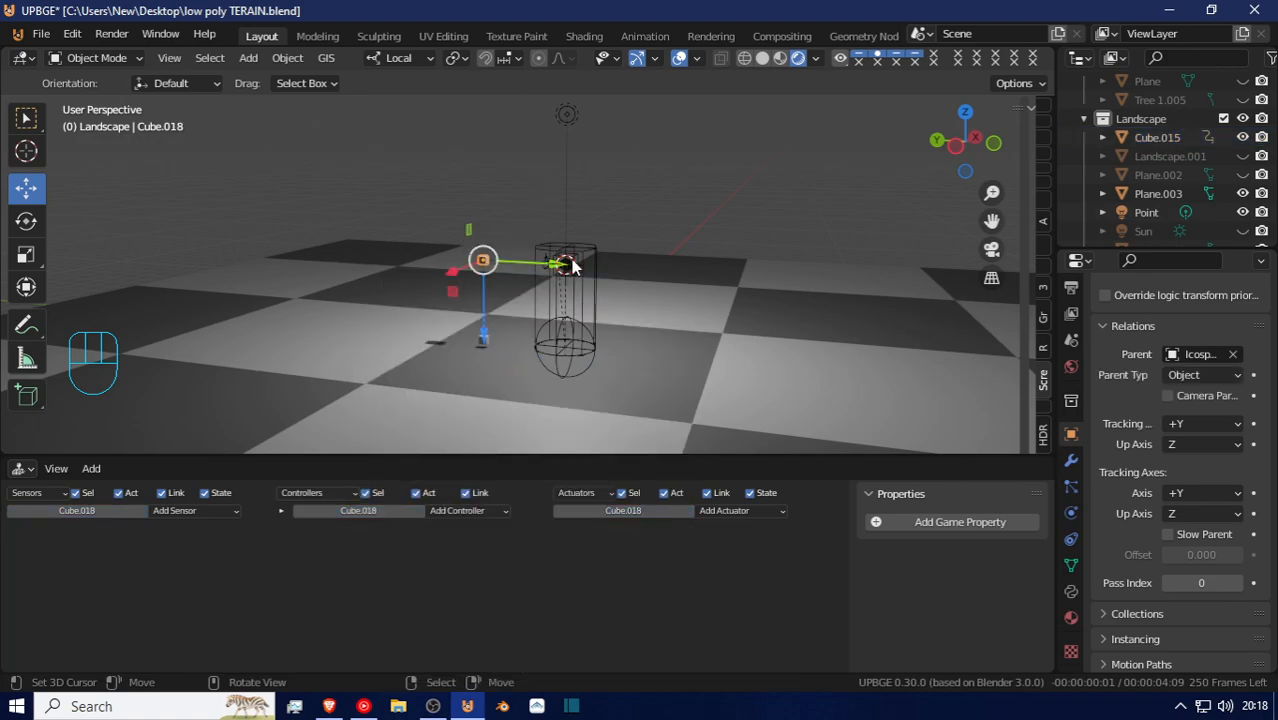
pyautogui.click(1071, 511)
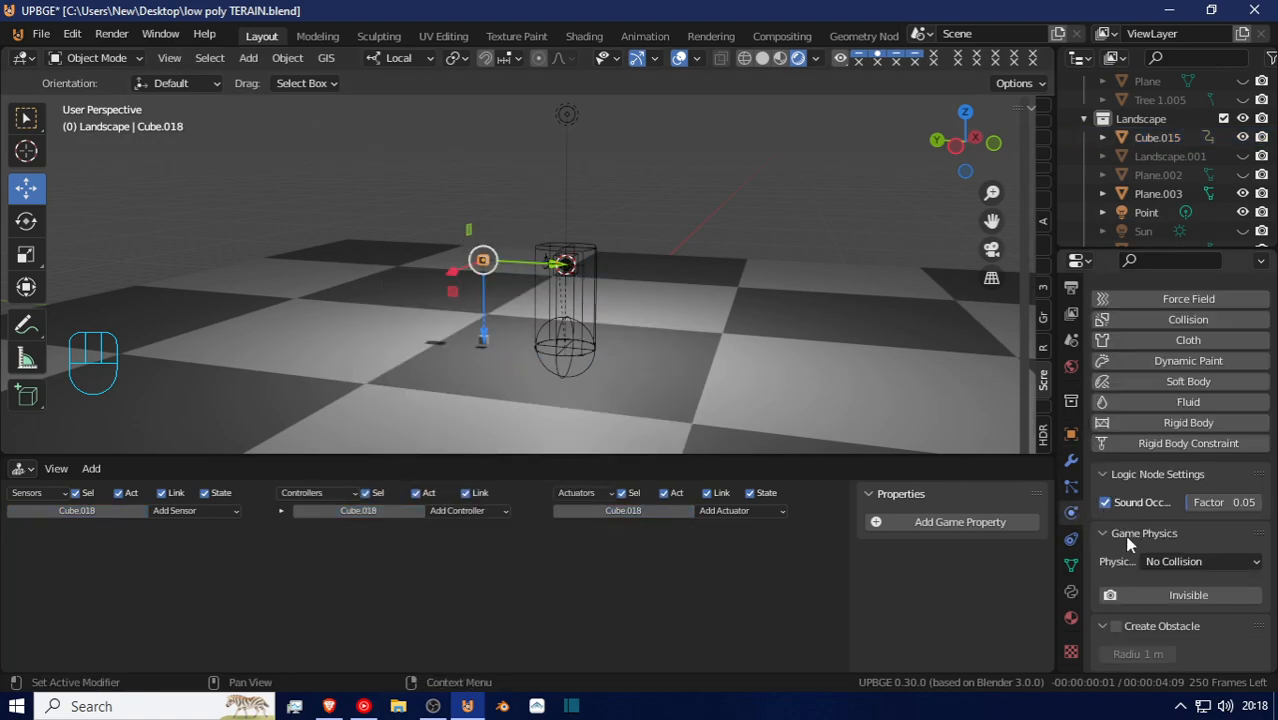
pyautogui.scroll(1, 1159, 524)
pyautogui.scroll(-1, 1160, 528)
pyautogui.scroll(1, 1163, 533)
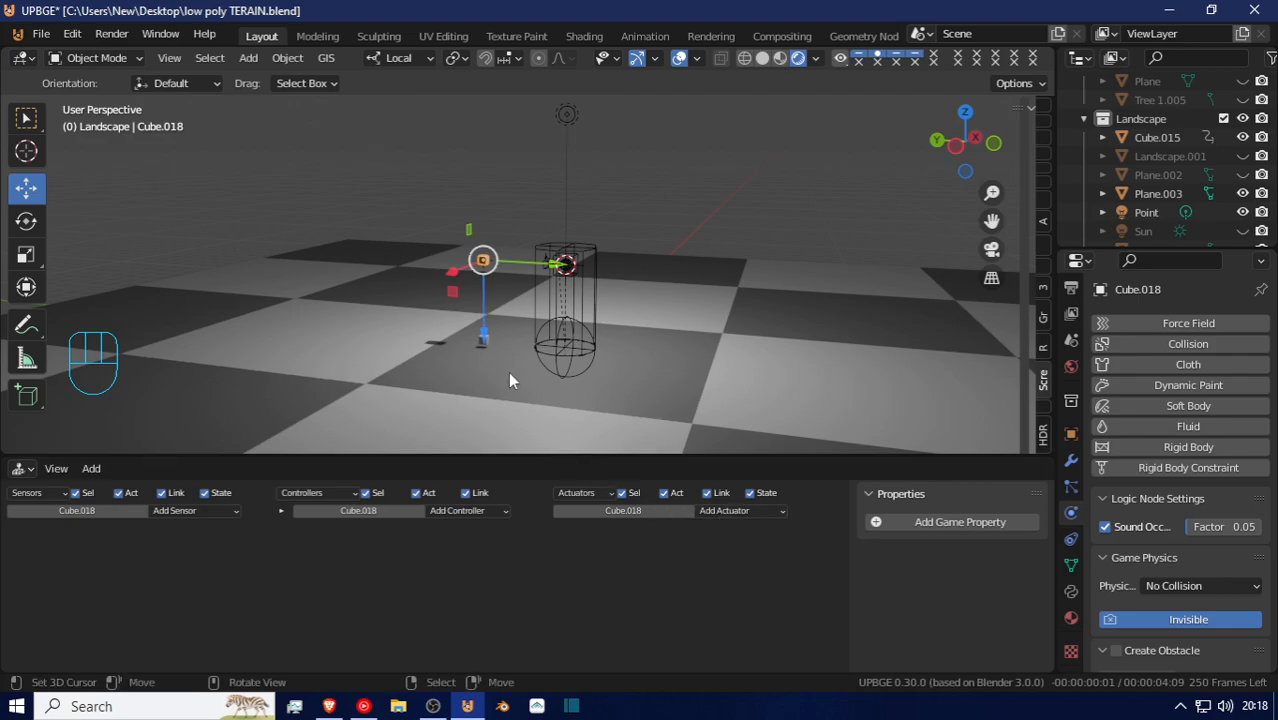
pyautogui.click(478, 342)
pyautogui.click(1222, 619)
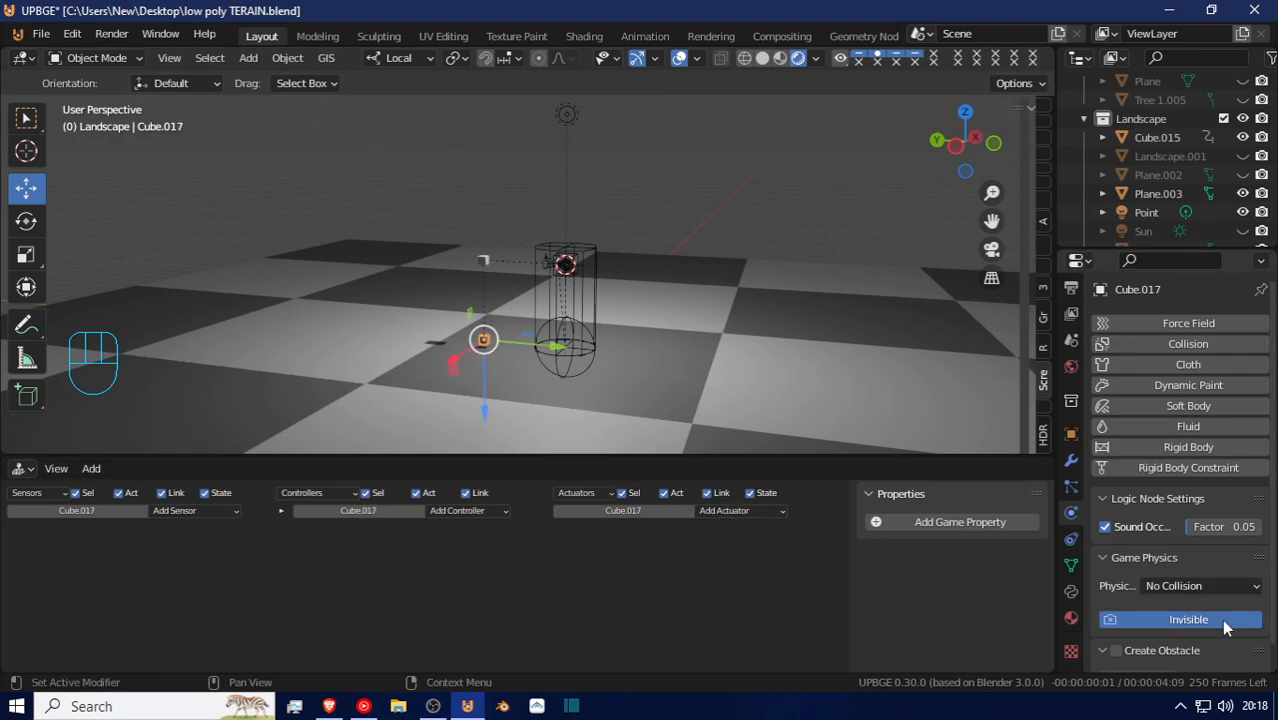
# Add a 2 m cube and move it about 7.83 m along Y, in front of the character
pyautogui.hotkey('shift', 'a')
pyautogui.moveTo(386, 271)
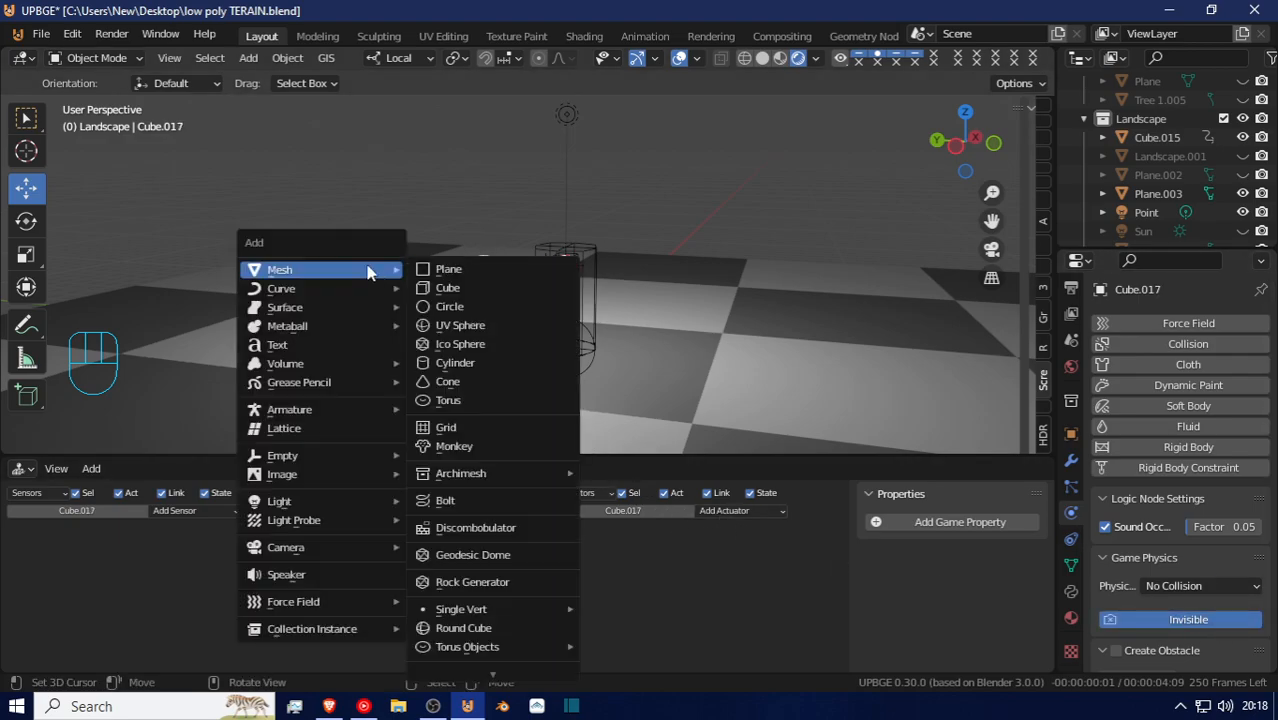
pyautogui.click(457, 287)
pyautogui.press('g')
pyautogui.press('y')
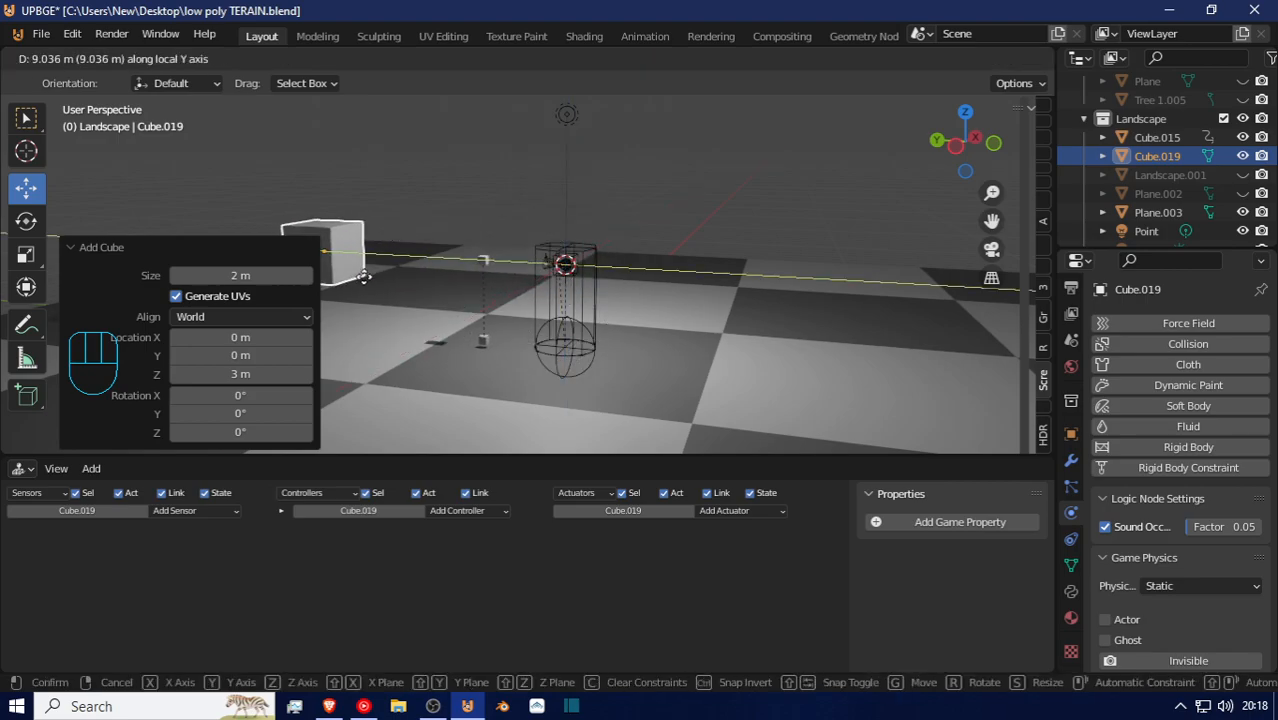
pyautogui.click(389, 279)
# Scale the new cube to about 0.264 along Z and about 3.053 along X, forming a wide, flat block
pyautogui.press('s')
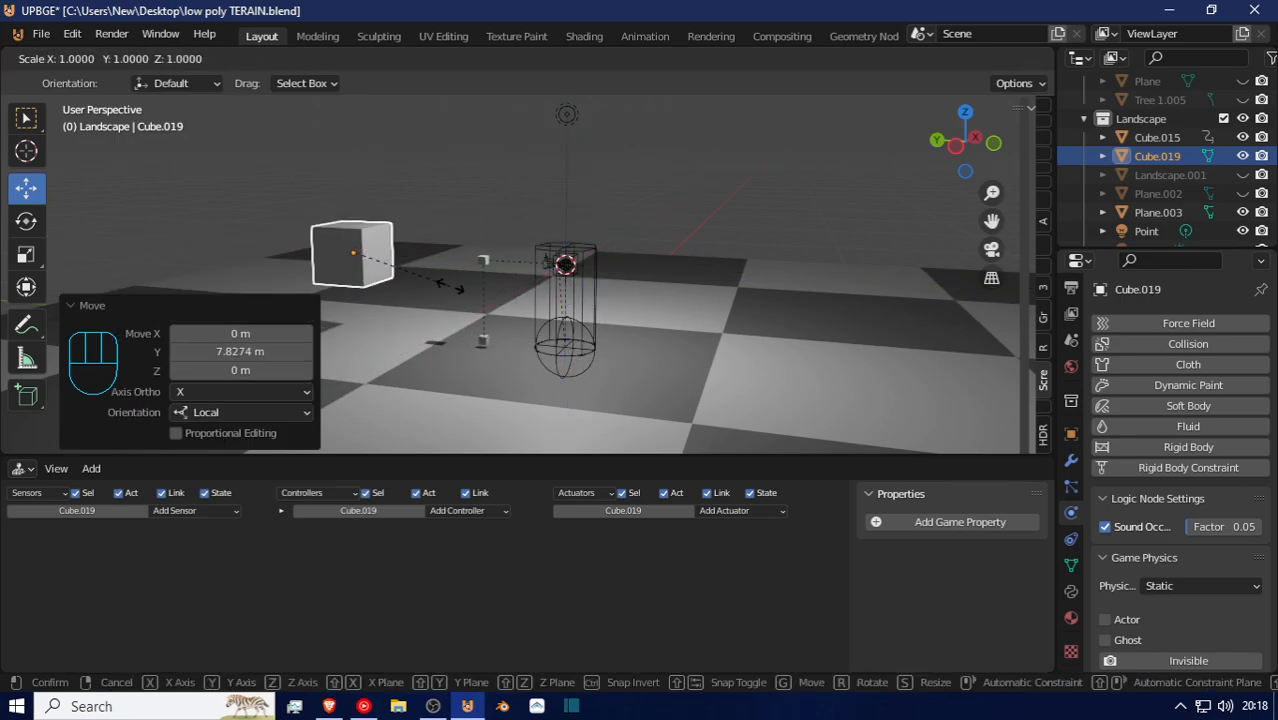
pyautogui.press('z')
pyautogui.click(377, 254)
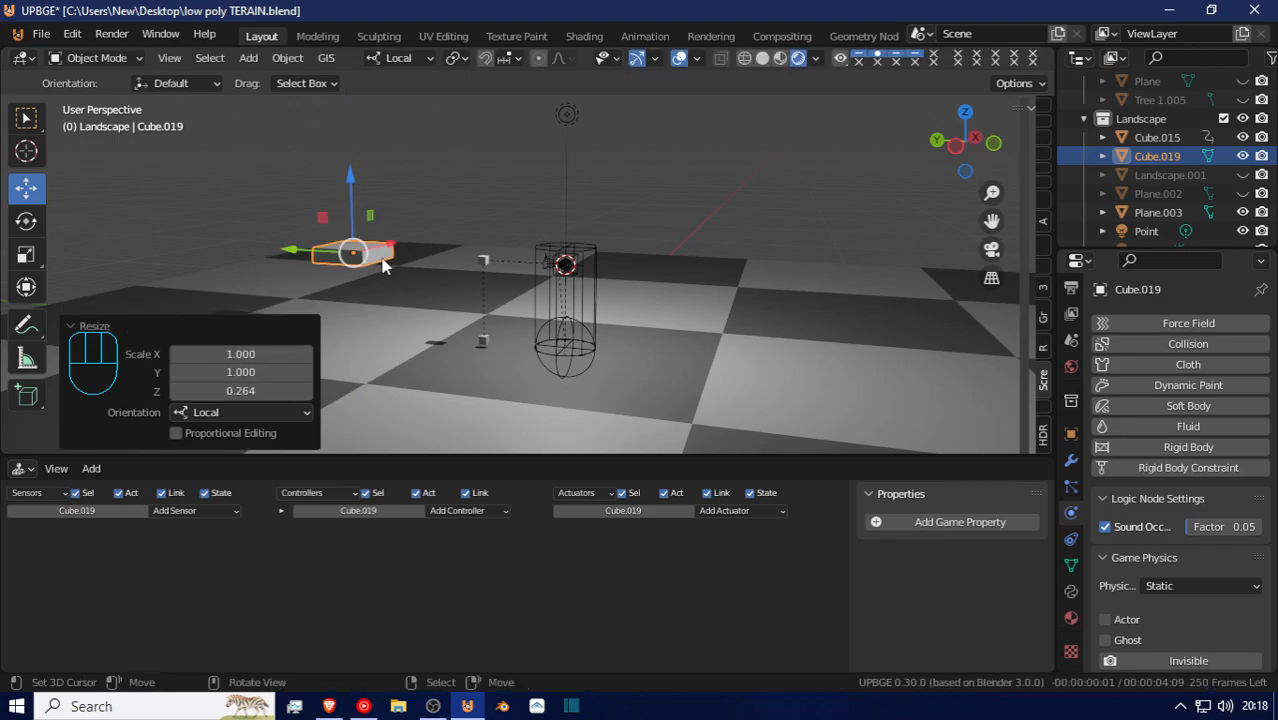
pyautogui.hotkey('shift', '`')
pyautogui.click(527, 262)
pyautogui.press('s')
pyautogui.press('x')
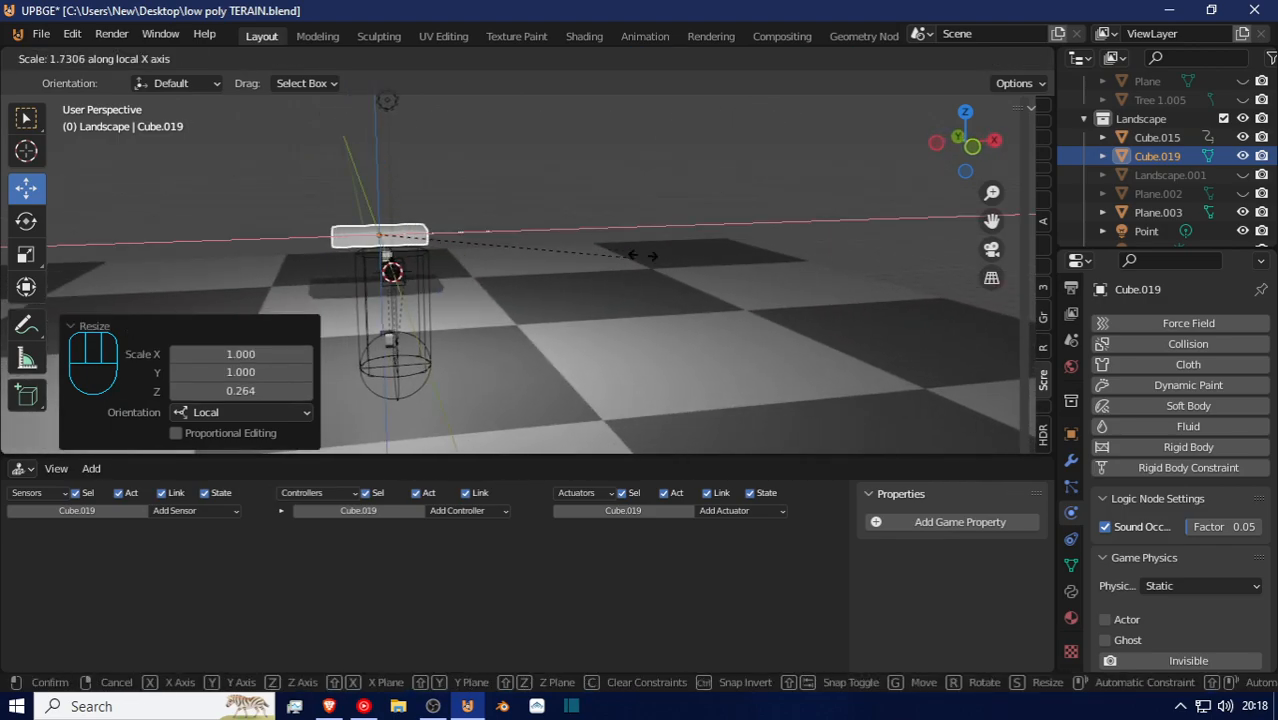
pyautogui.click(828, 242)
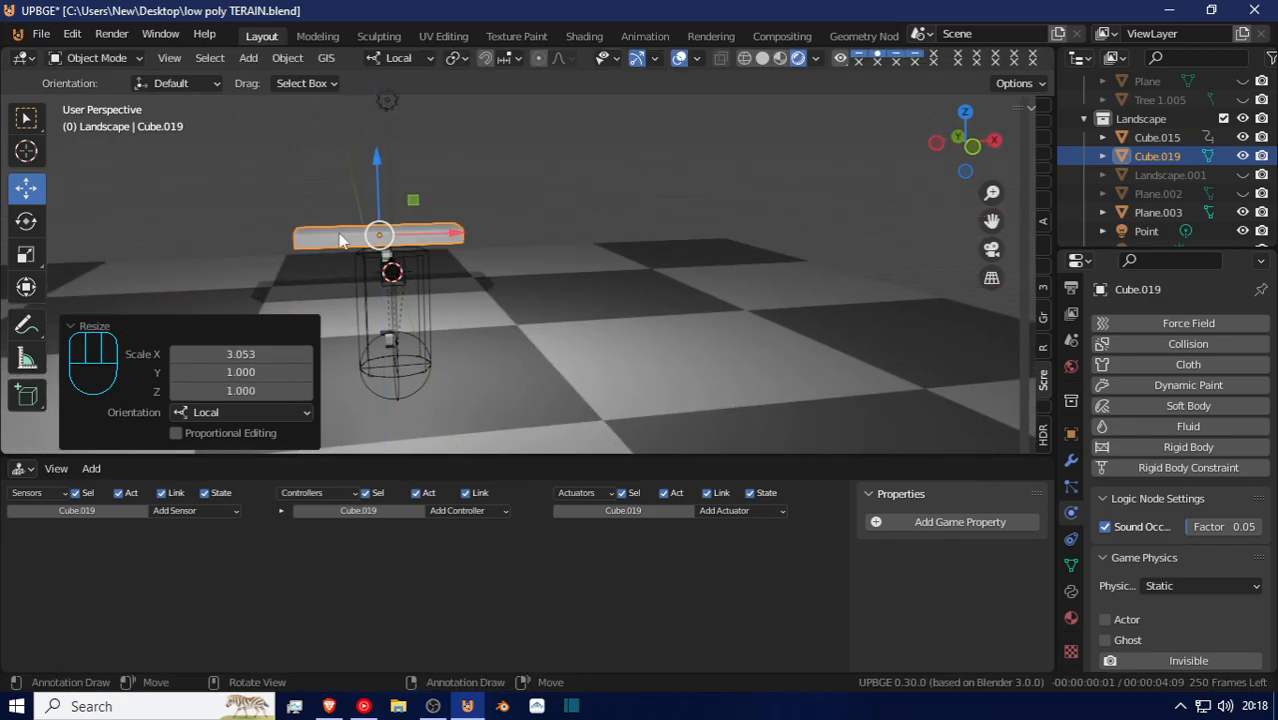
# Run the game from the camera view to test the character with the new block in the scene
pyautogui.keyDown('shift'); pyautogui.moveTo(407, 240); pyautogui.dragTo(530, 270, button='middle'); pyautogui.keyUp('shift')
pyautogui.press('KP_0')
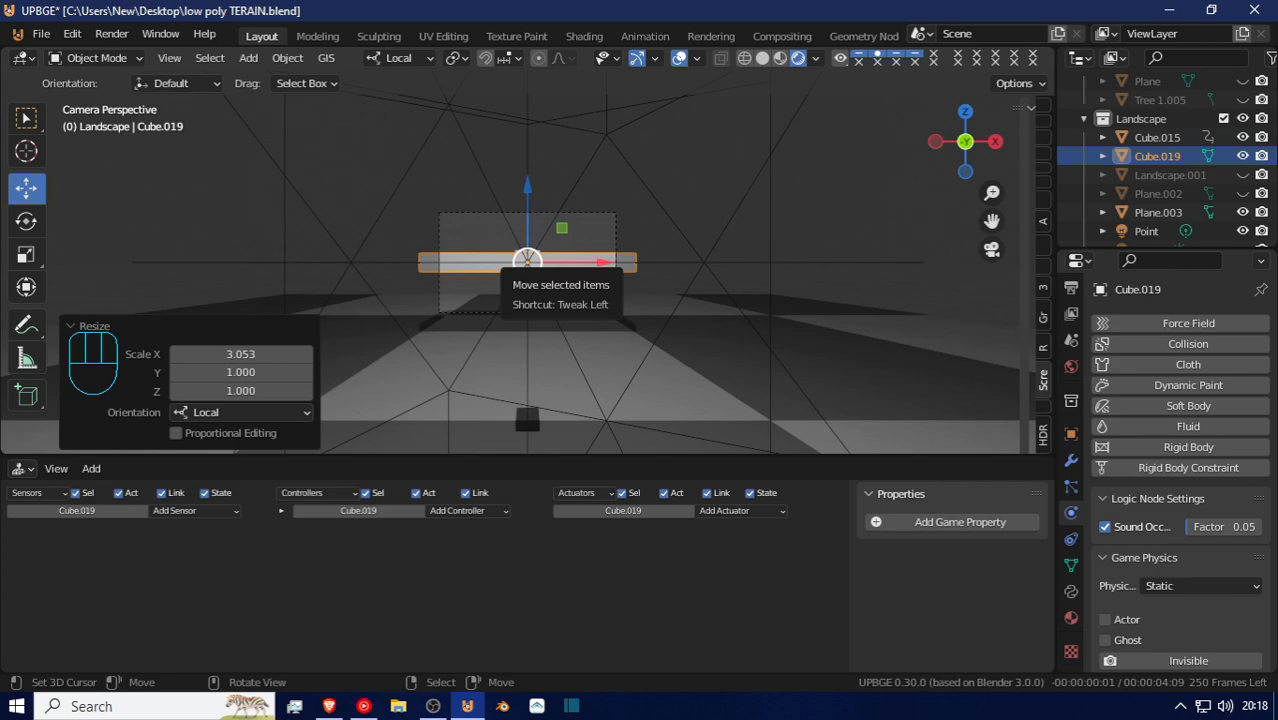
pyautogui.press('p')
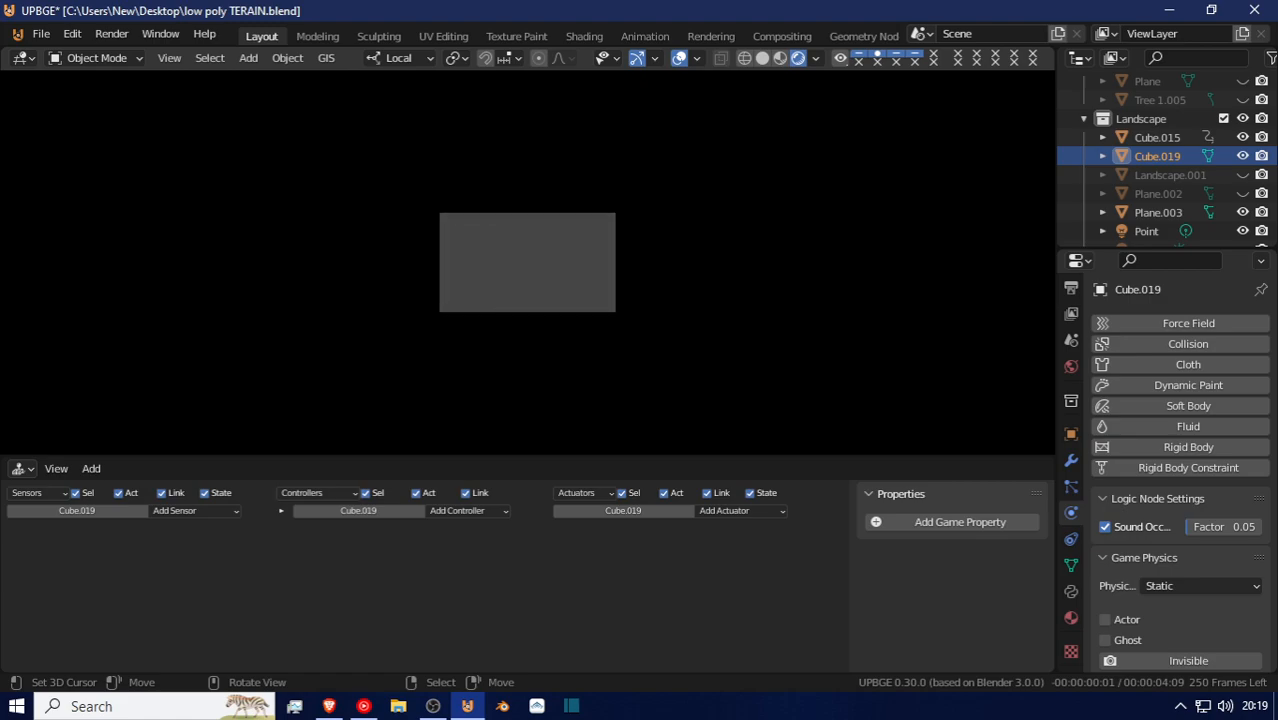
pyautogui.press('Escape')
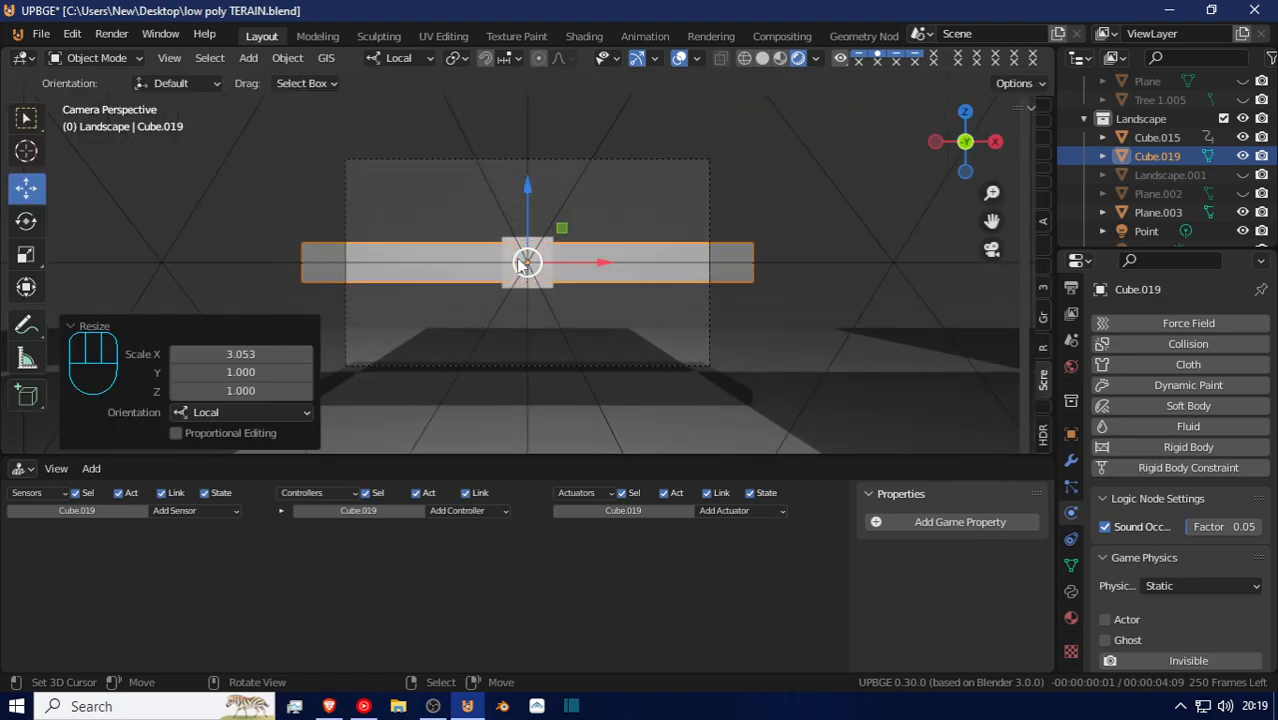
pyautogui.press('p')
pyautogui.press('Escape')
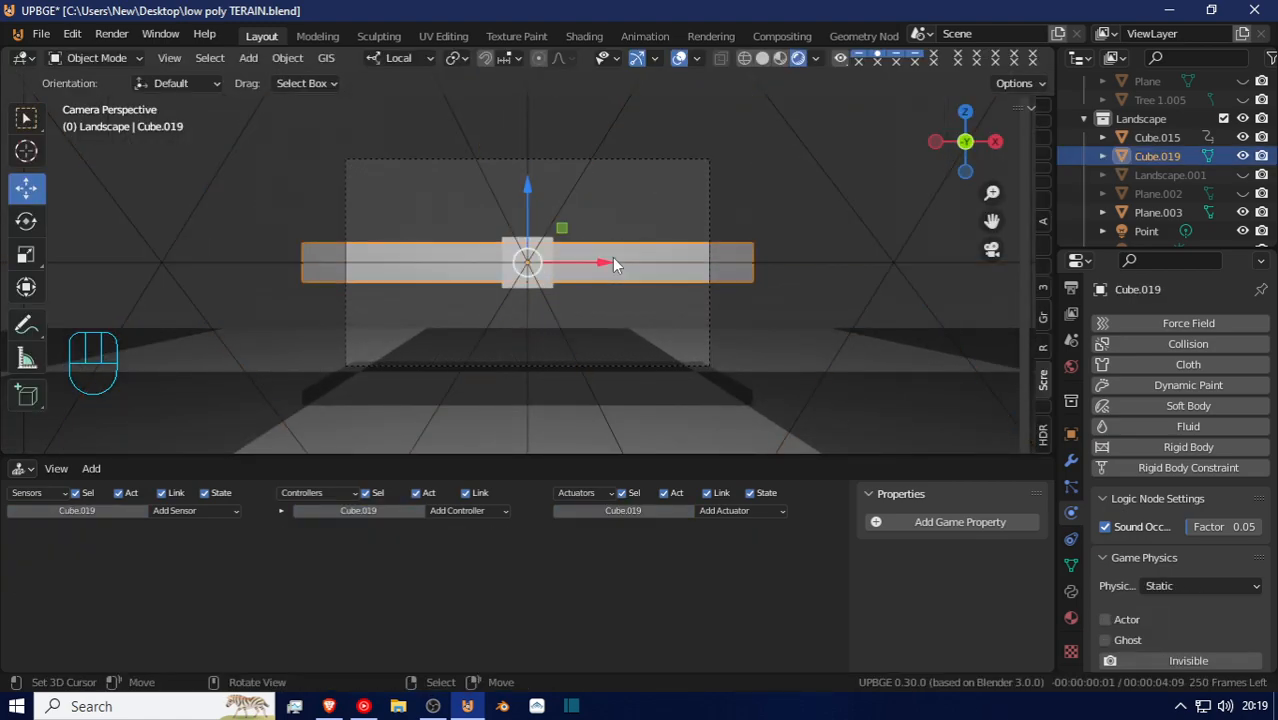
# Lower the wide block about 0.407 m along Z and run the game to test the character against it
pyautogui.press('g')
pyautogui.press('z')
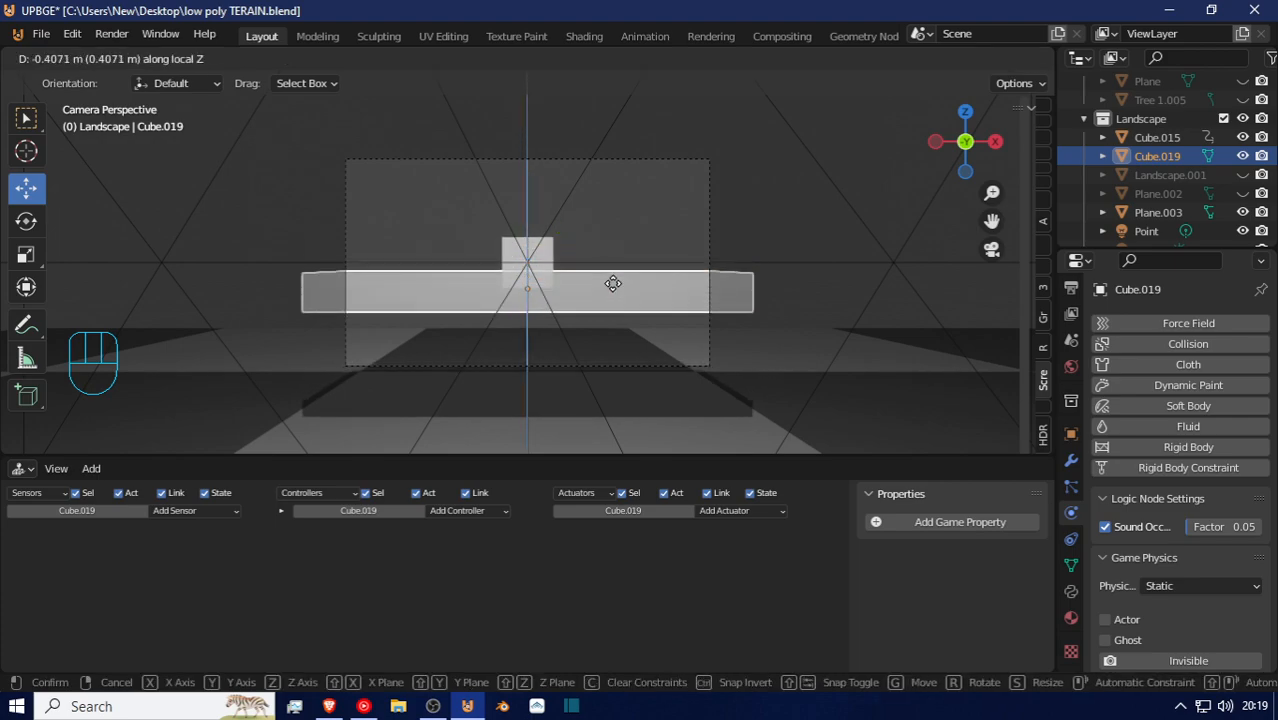
pyautogui.click(612, 283)
pyautogui.press('p')
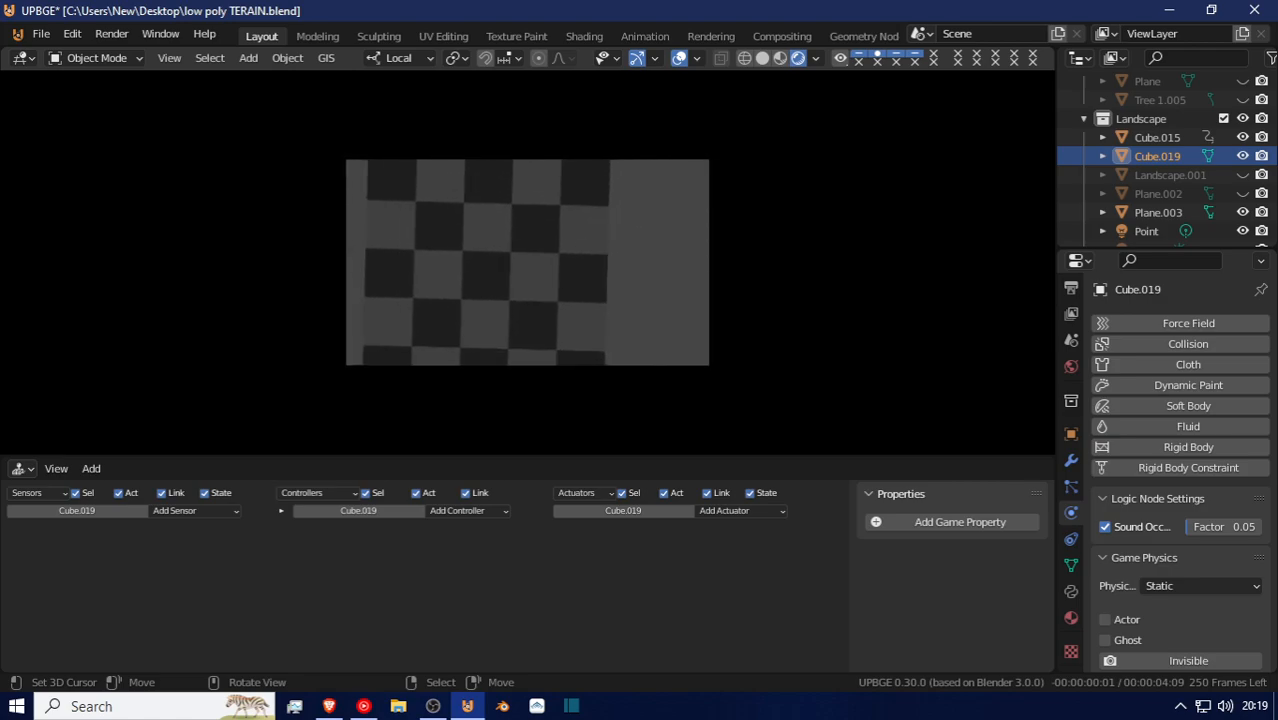
pyautogui.press('Escape')
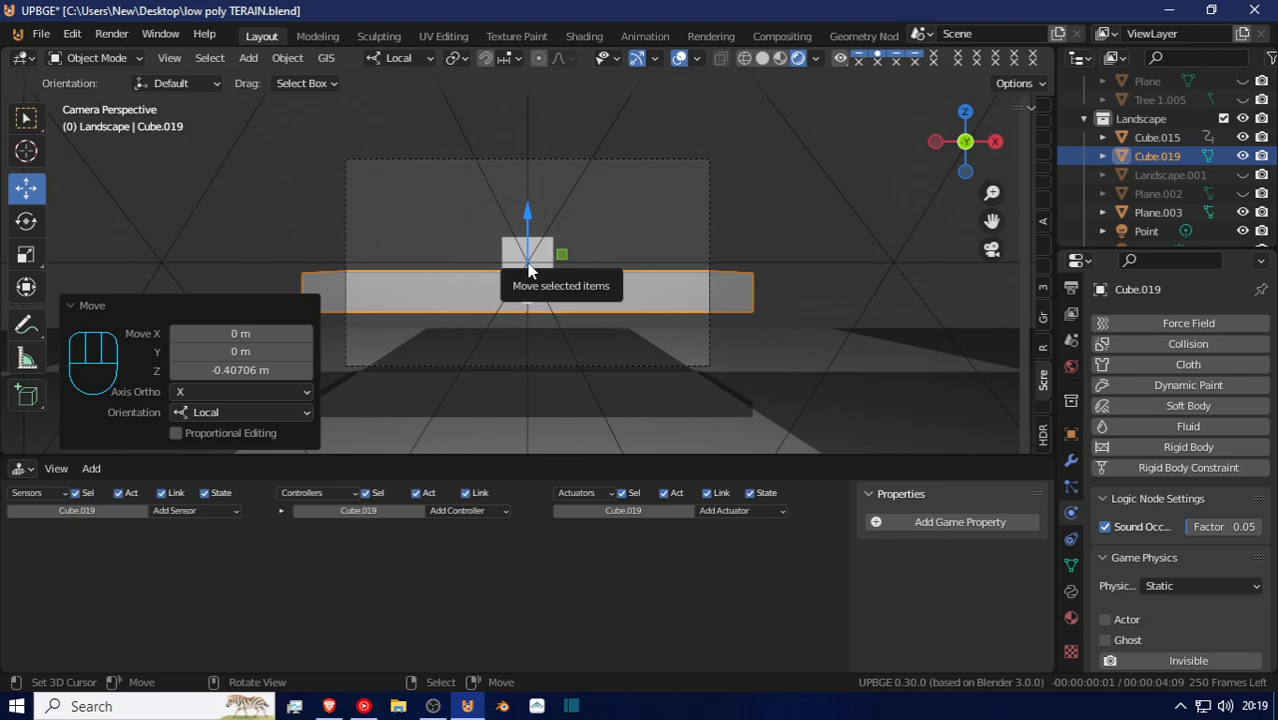
# Delete the test block and the checkered ground plane
pyautogui.moveTo(551, 177); pyautogui.dragTo(362, 260, button='middle')
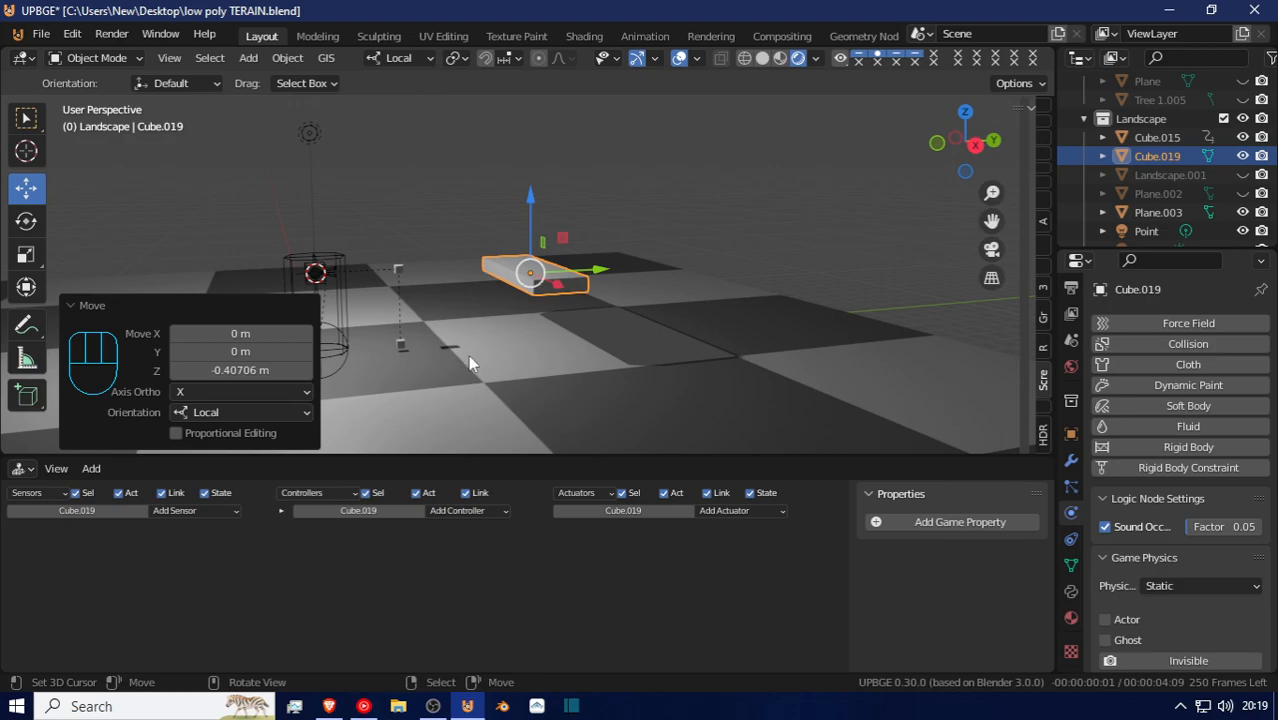
pyautogui.press('x')
pyautogui.click(528, 274)
pyautogui.click(578, 297)
pyautogui.press('x')
pyautogui.click(578, 297)
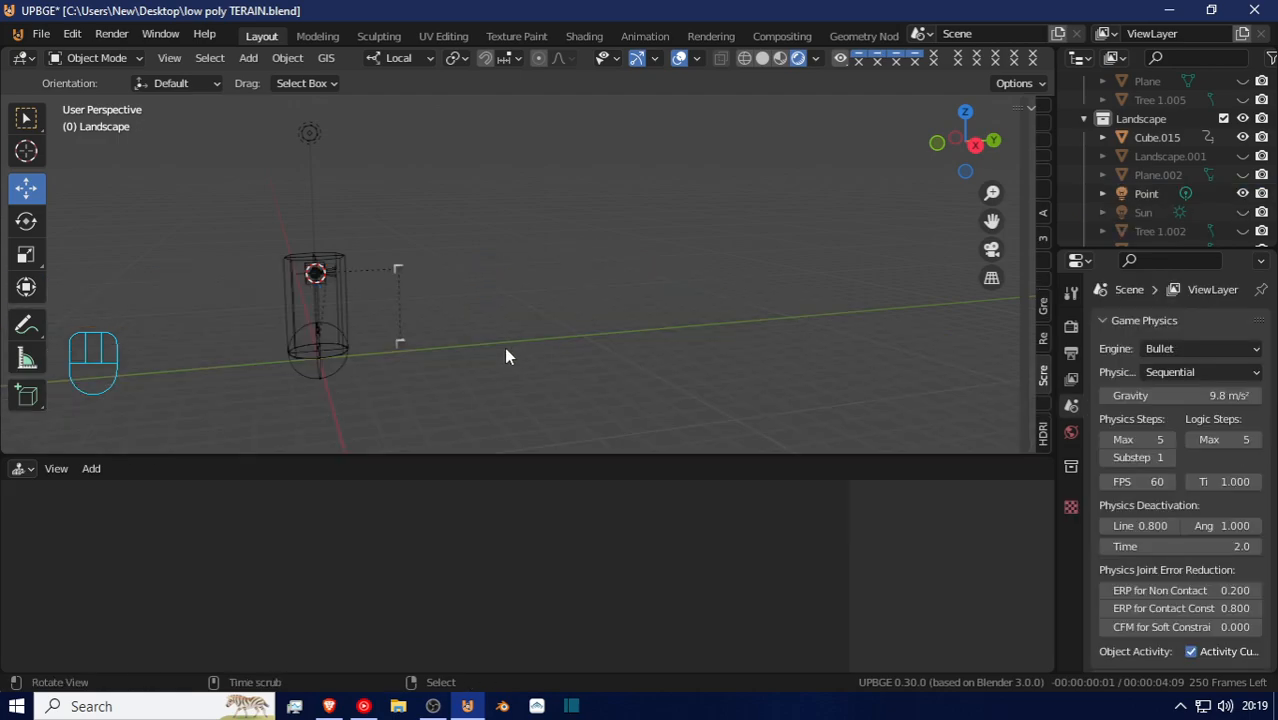
# Unhide all landscape objects and raise the character body Cube.015 about 11.242 m along its local Z
pyautogui.hotkey('alt', 'h')
pyautogui.moveTo(330, 305); pyautogui.dragTo(376, 302, button='middle')
pyautogui.click(362, 272)
pyautogui.press('g')
pyautogui.press('z')
pyautogui.press('z')
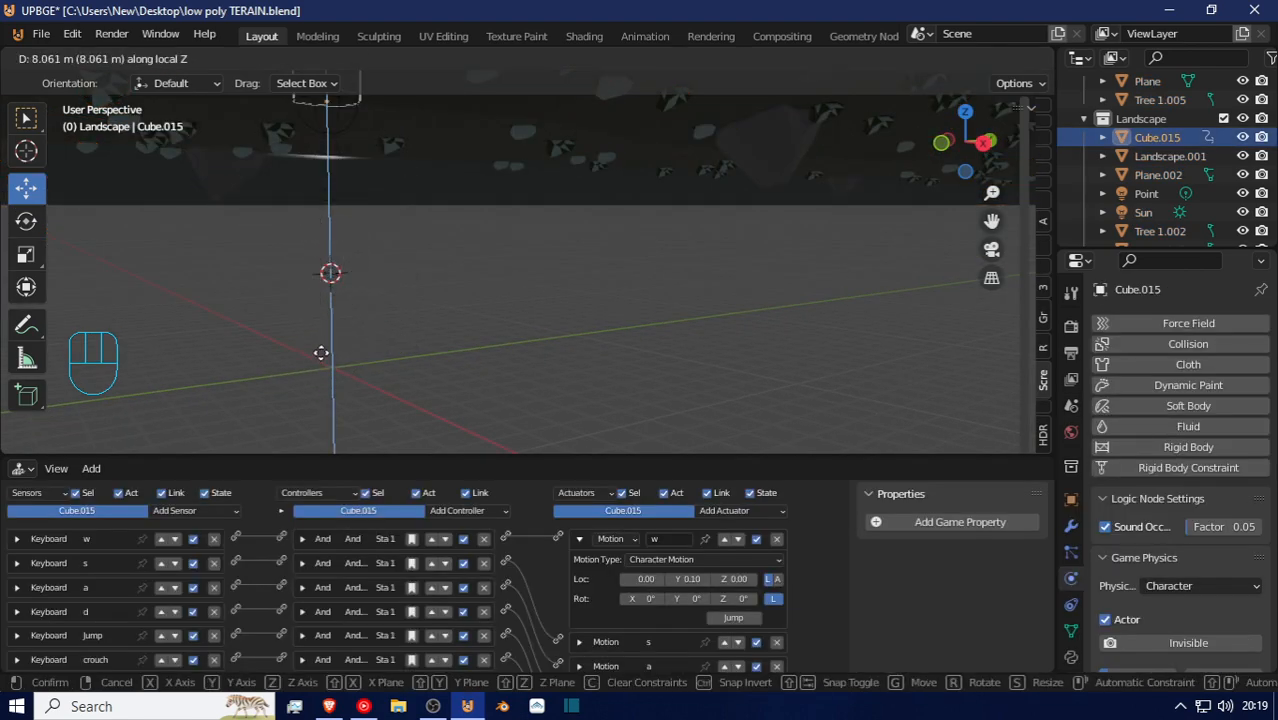
pyautogui.click(303, 287)
pyautogui.press('KP_0')
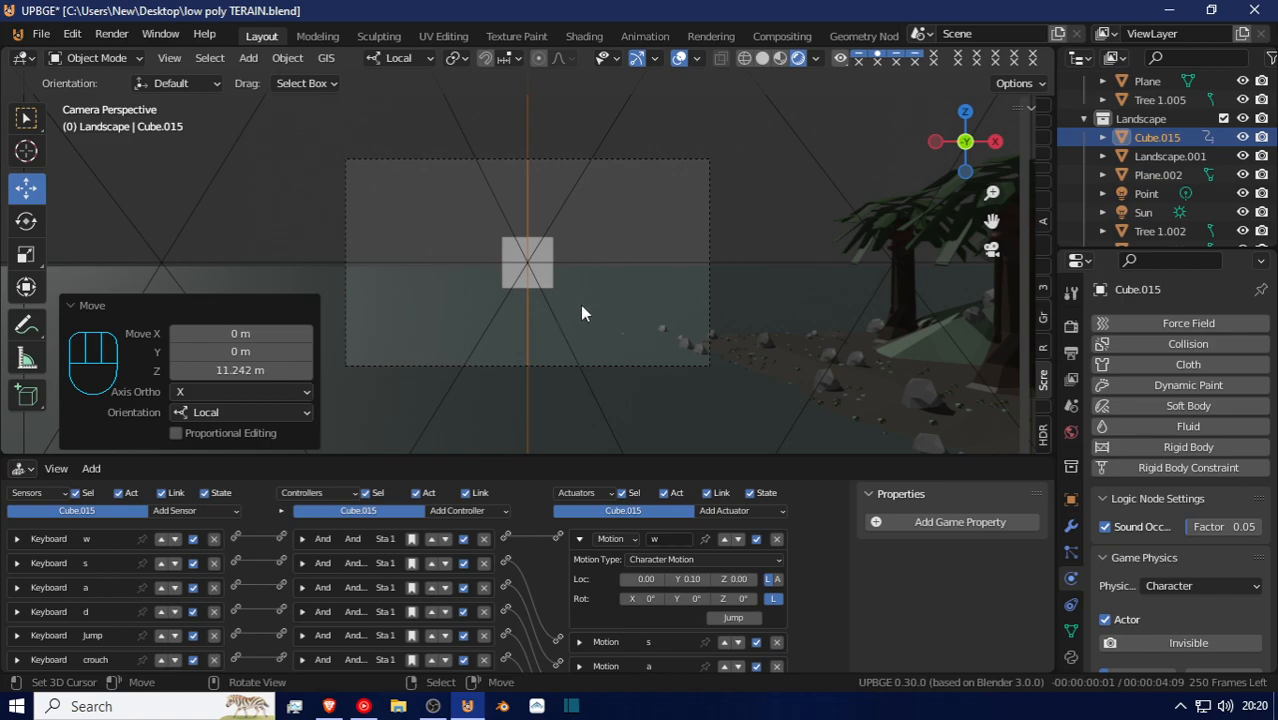
pyautogui.scroll(-3, 647, 269)
pyautogui.press('g')
pyautogui.press('z')
pyautogui.press('z')
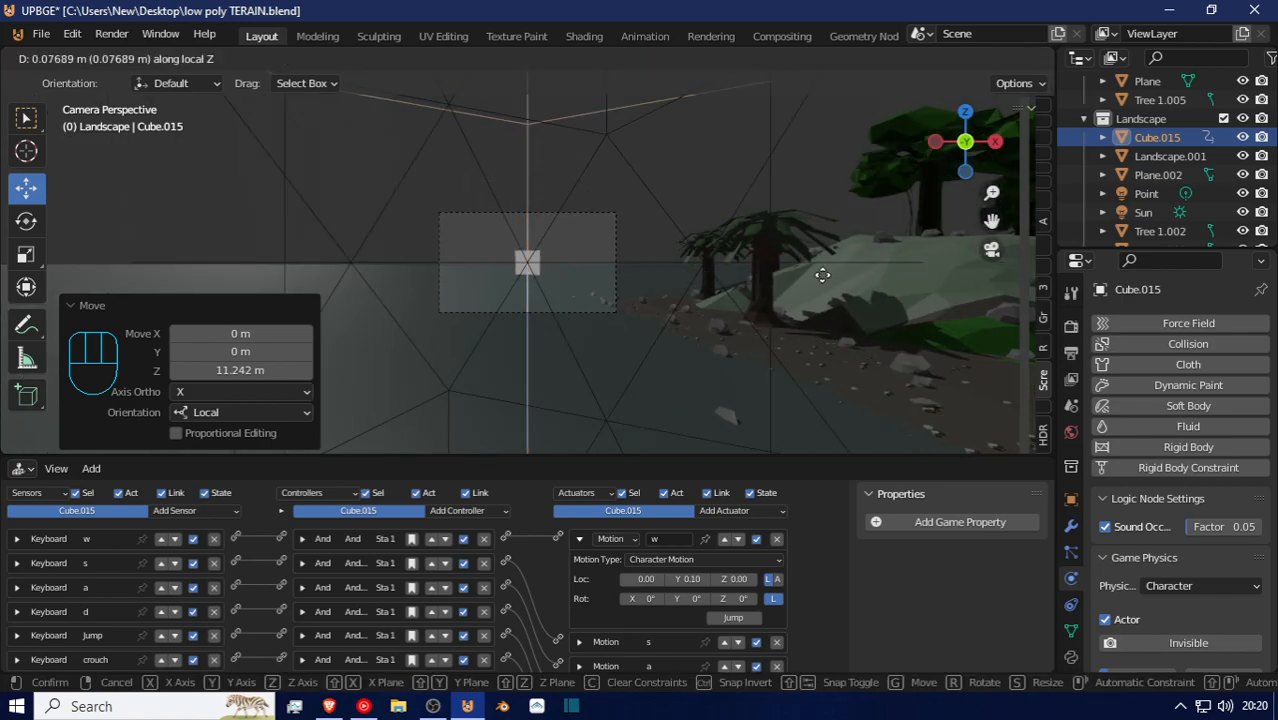
pyautogui.rightClick(822, 275)
# Place Cube.015 on the island shore, moving it about 20.843 m along local X and lowering it about 1.45 m along local Z
pyautogui.moveTo(662, 300); pyautogui.dragTo(745, 392, button='middle')
pyautogui.scroll(-7, 745, 392)
pyautogui.press('g')
pyautogui.press('x')
pyautogui.press('x')
pyautogui.click(930, 198)
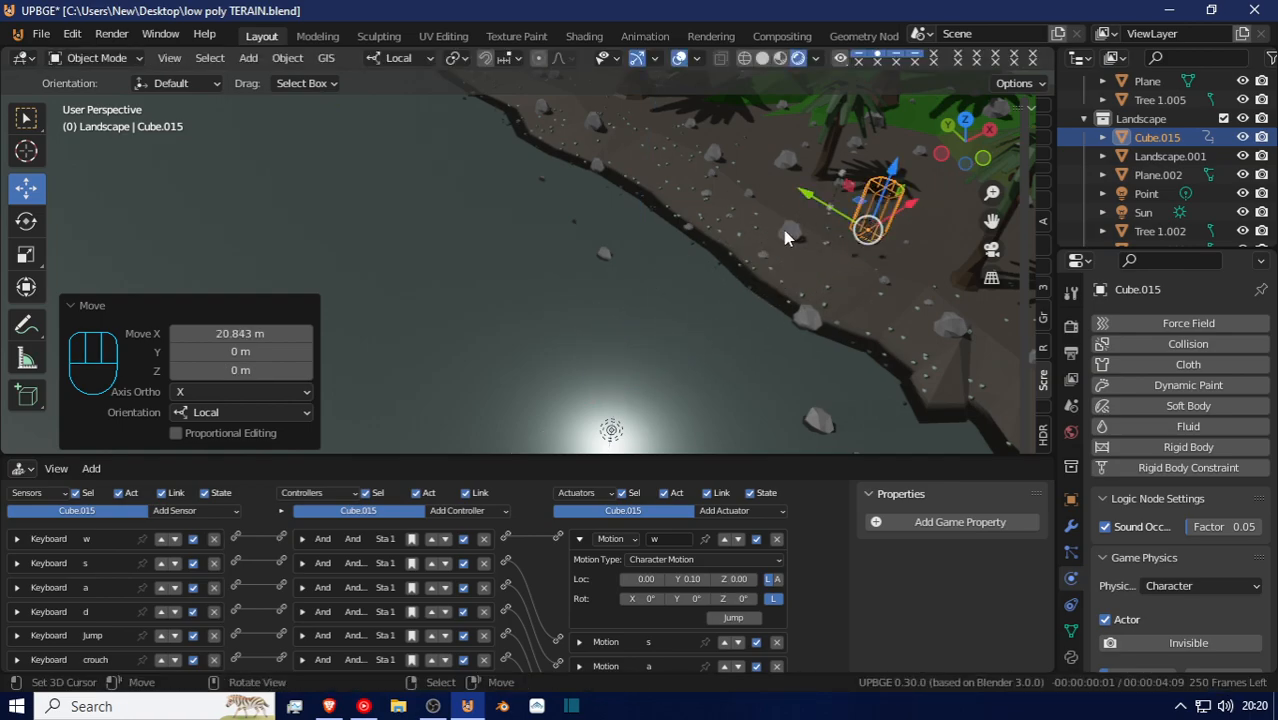
pyautogui.press('g')
pyautogui.press('z')
pyautogui.press('z')
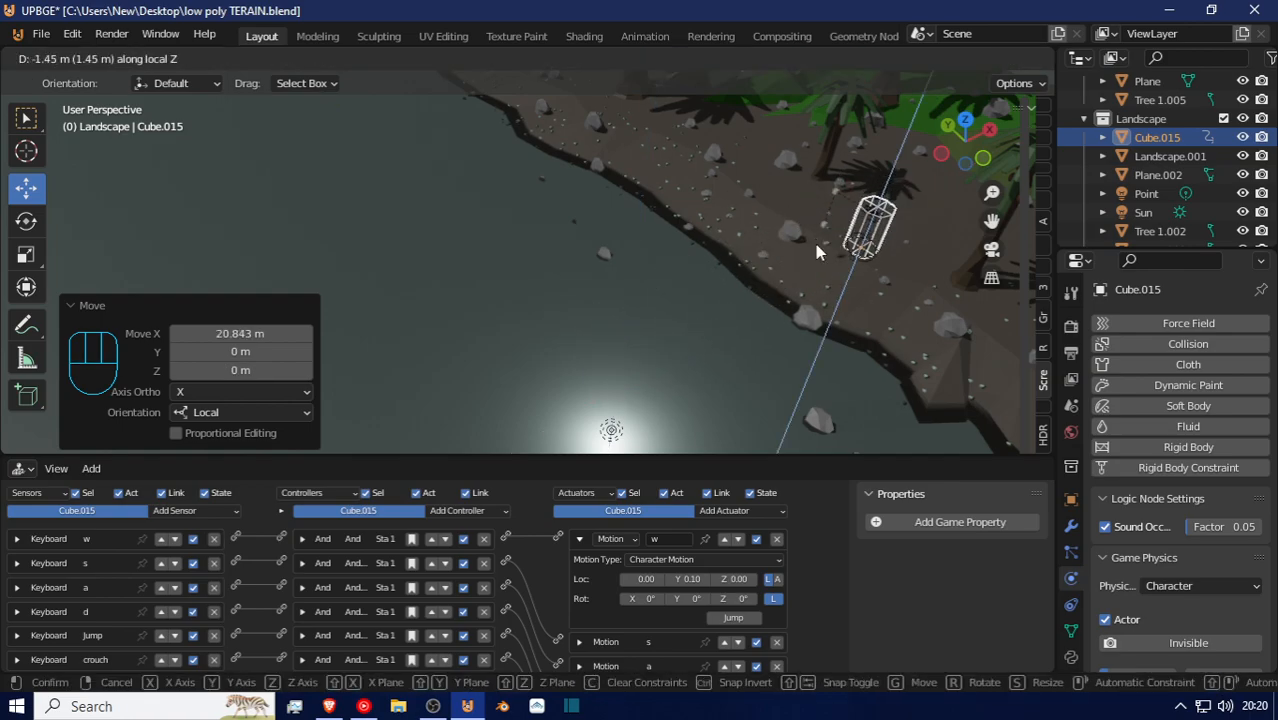
pyautogui.click(815, 244)
# Inspect the character's placement on the ground up close and run the game briefly from the camera view
pyautogui.hotkey('shift', '`')
pyautogui.press('w')
pyautogui.click(528, 262)
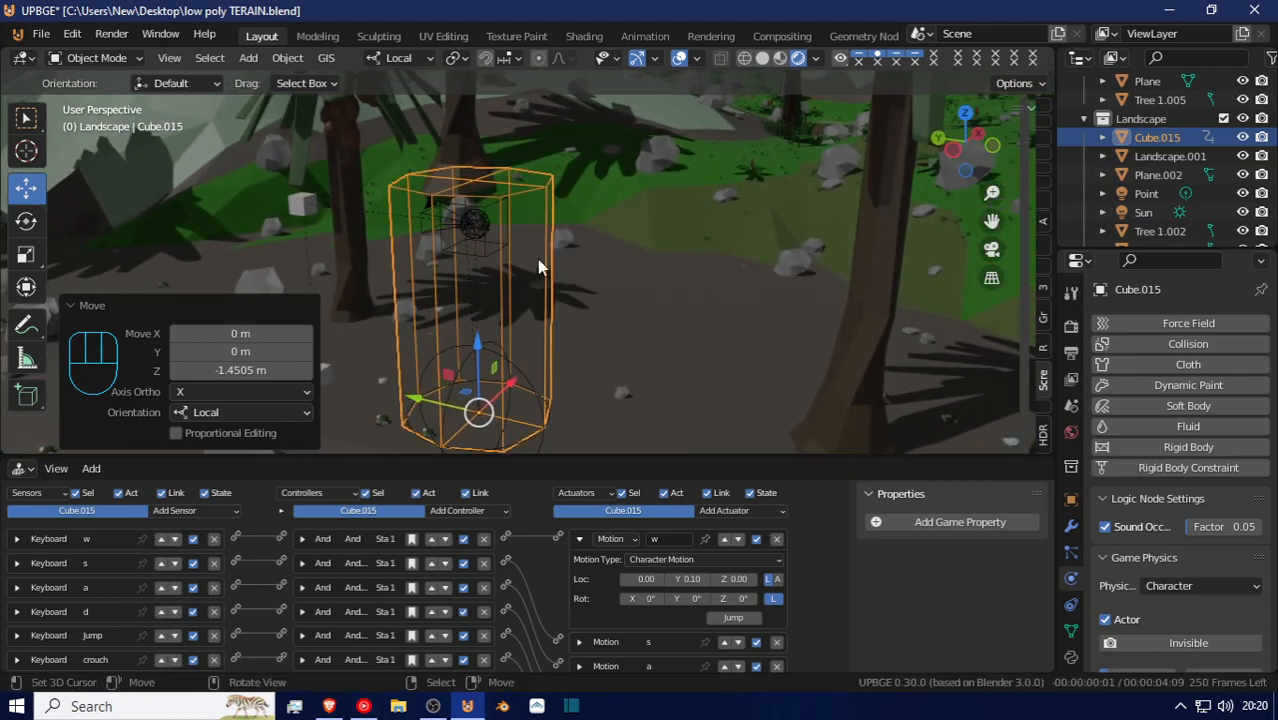
pyautogui.press('KP_0')
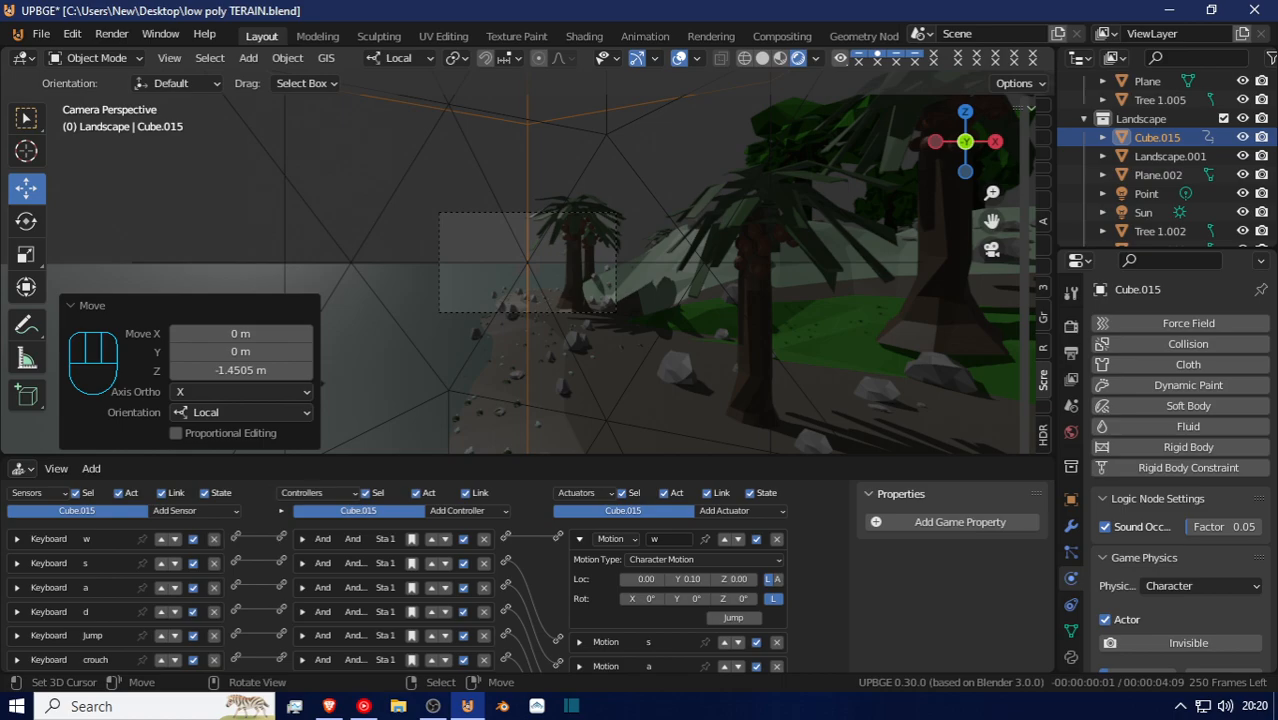
pyautogui.press('p')
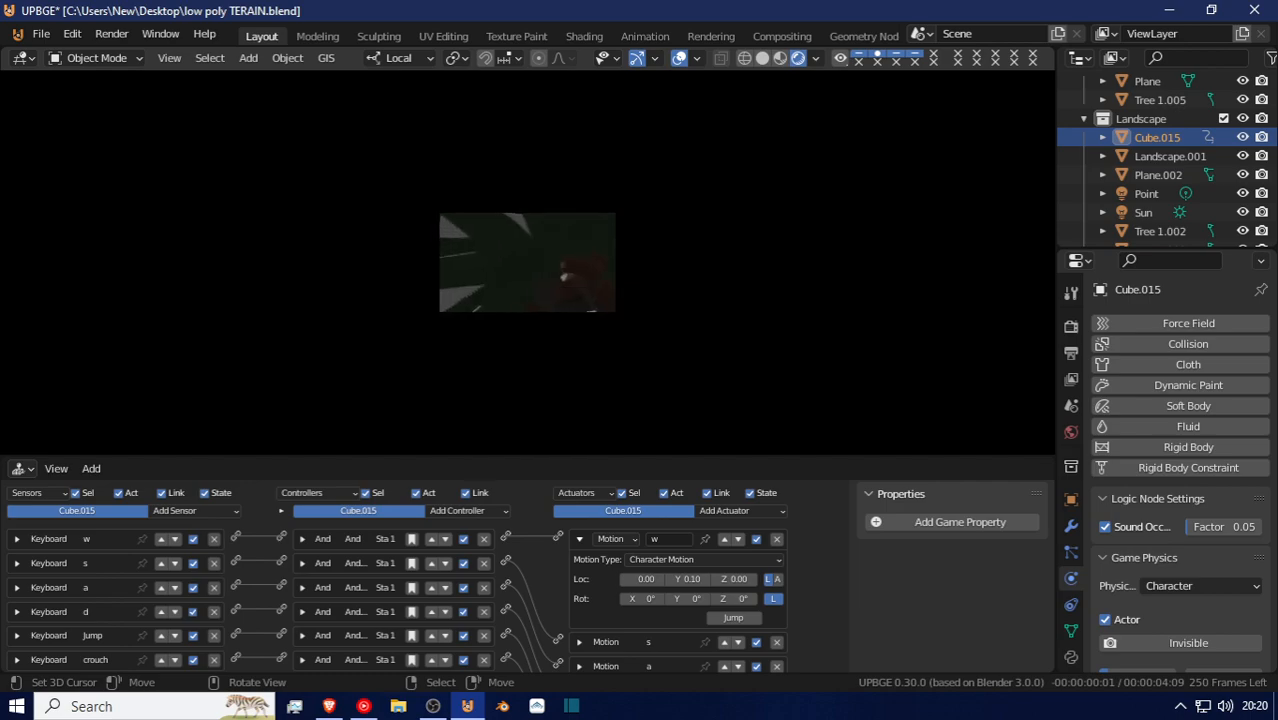
pyautogui.press('Escape')
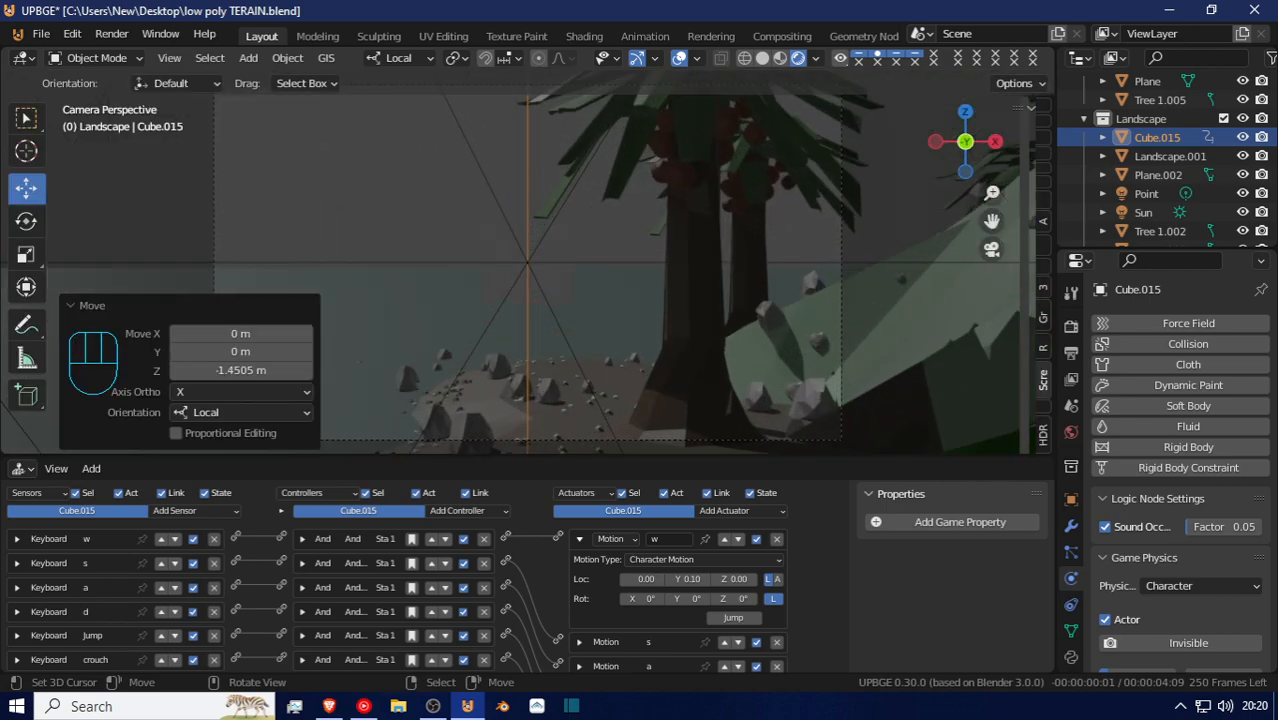
# Run the game in an enlarged camera view, walking and jumping around the island landscape to test movement and mouse look
pyautogui.press('p')
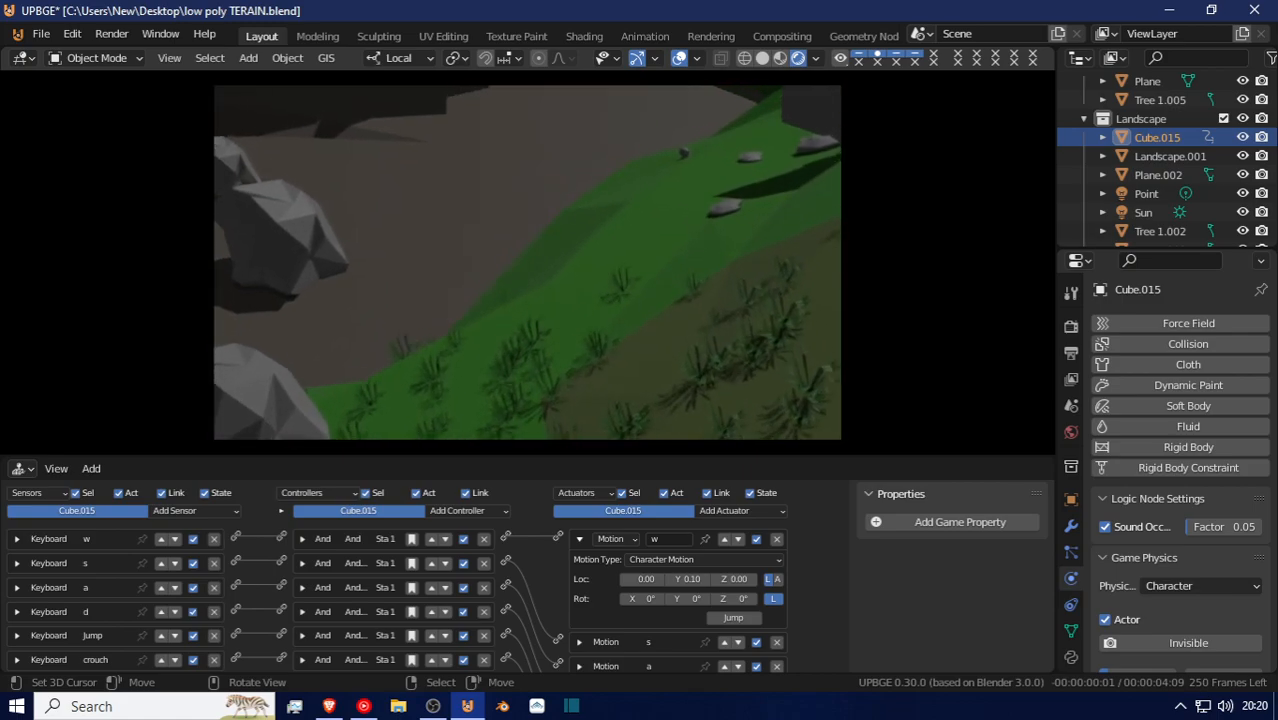
pyautogui.press('w')
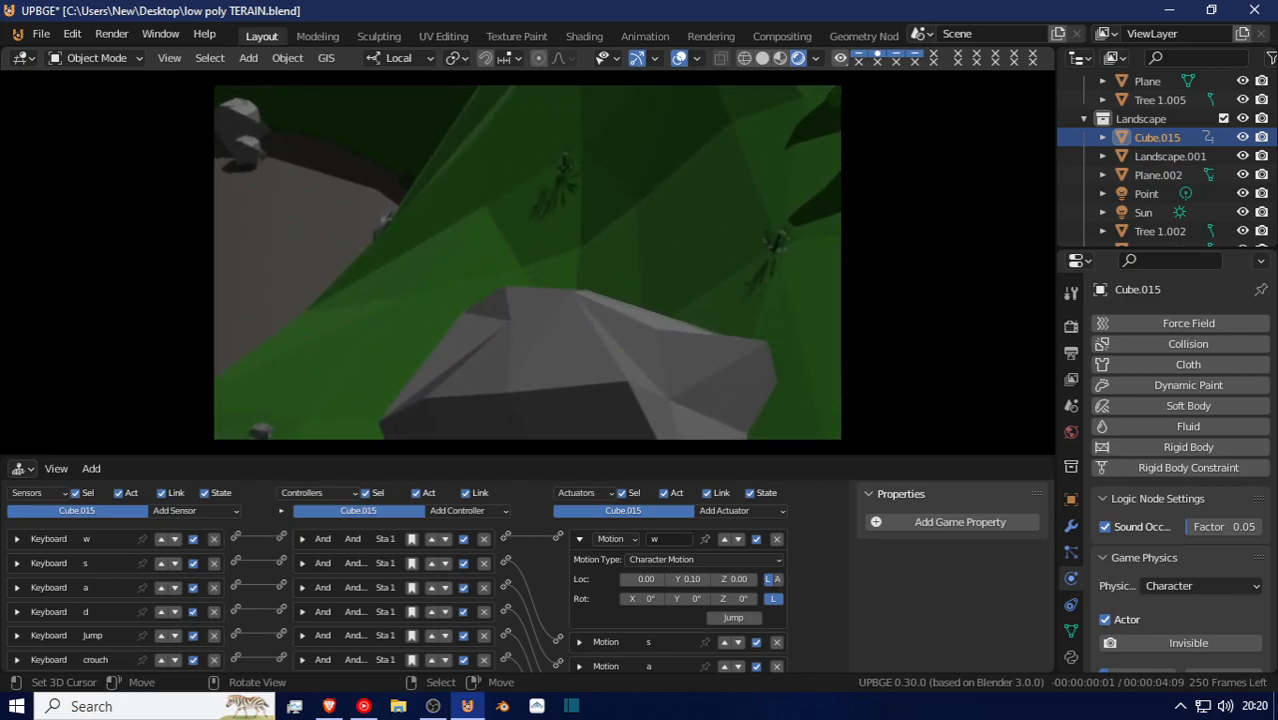
pyautogui.press('w')
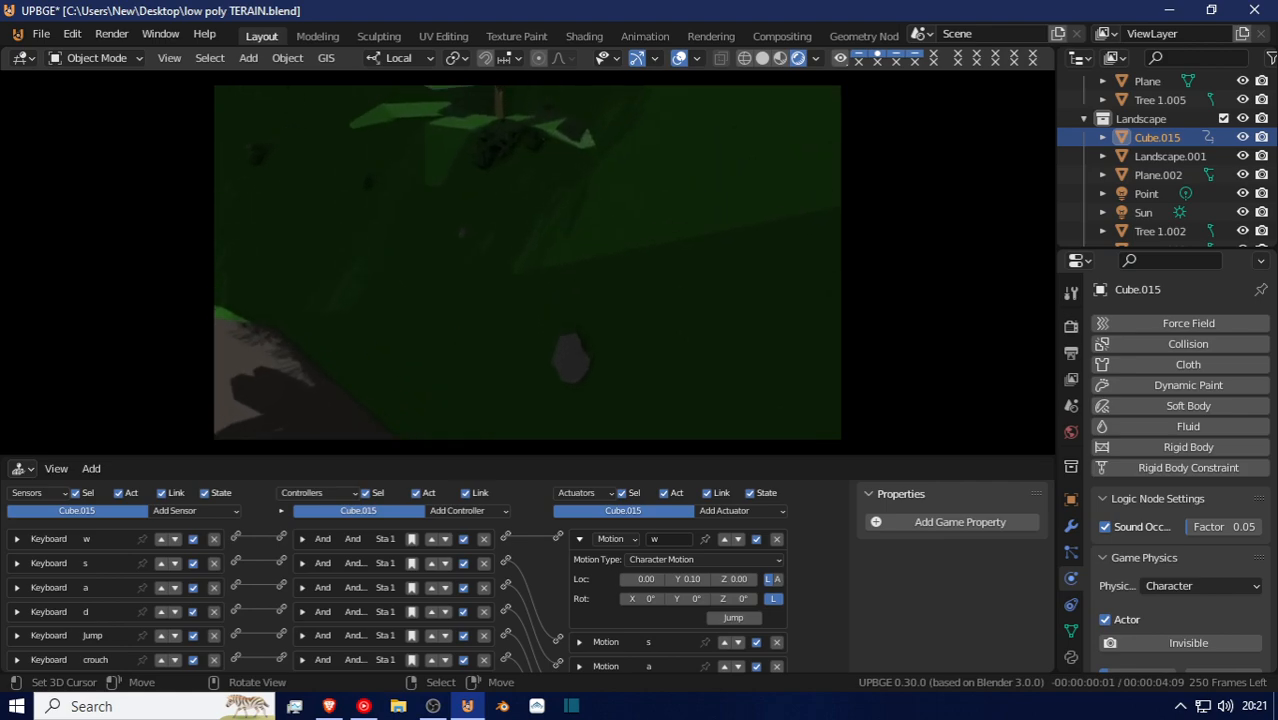
pyautogui.press('w')
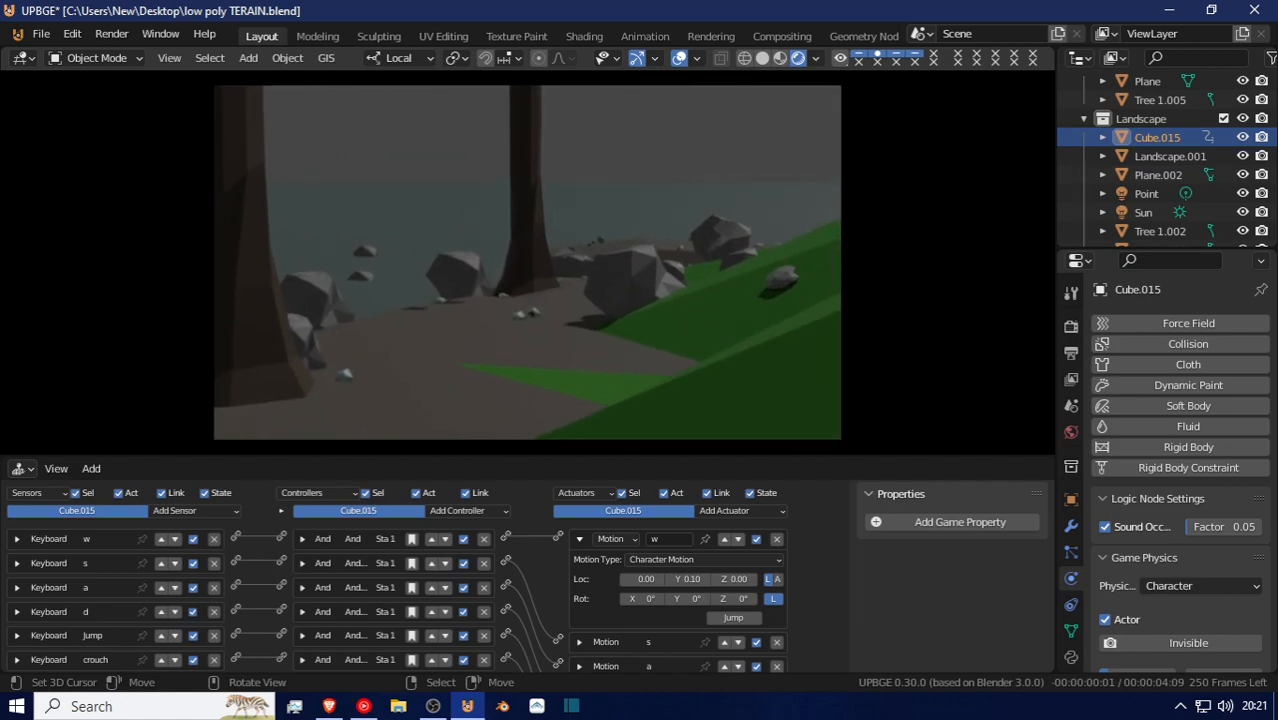
pyautogui.press('w')
pyautogui.press('w')
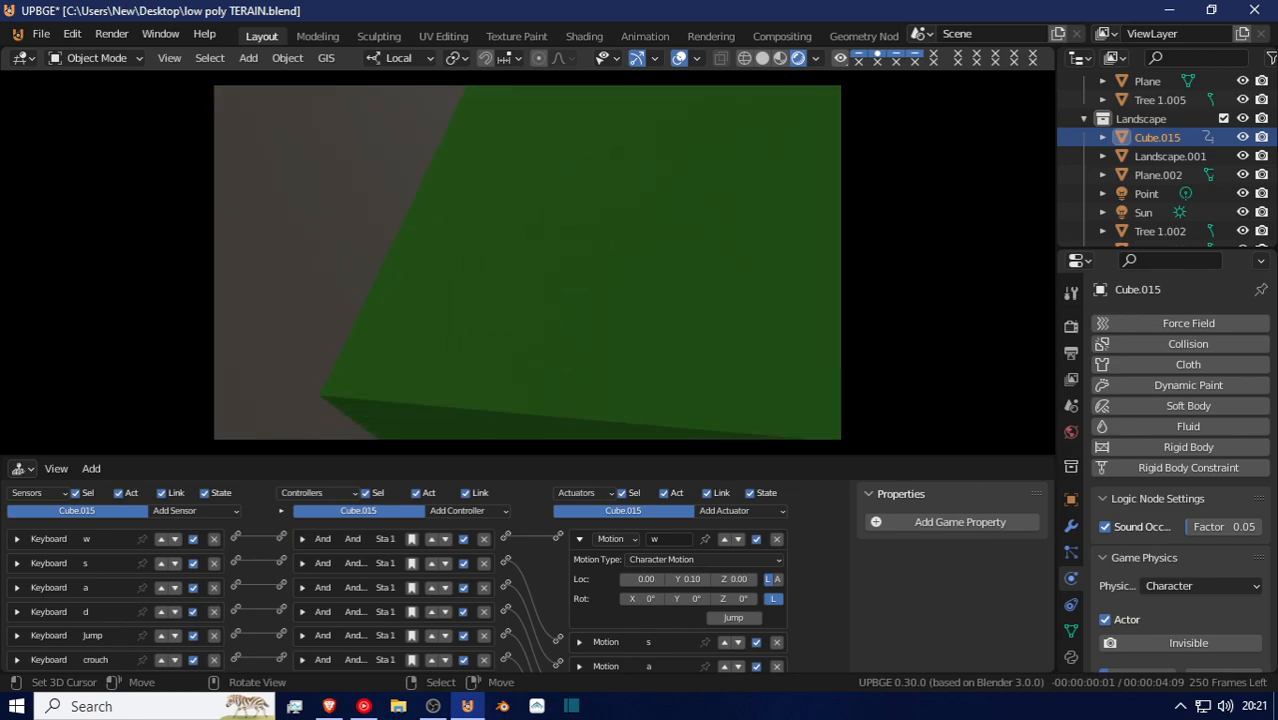
pyautogui.press('space')
pyautogui.press('space')
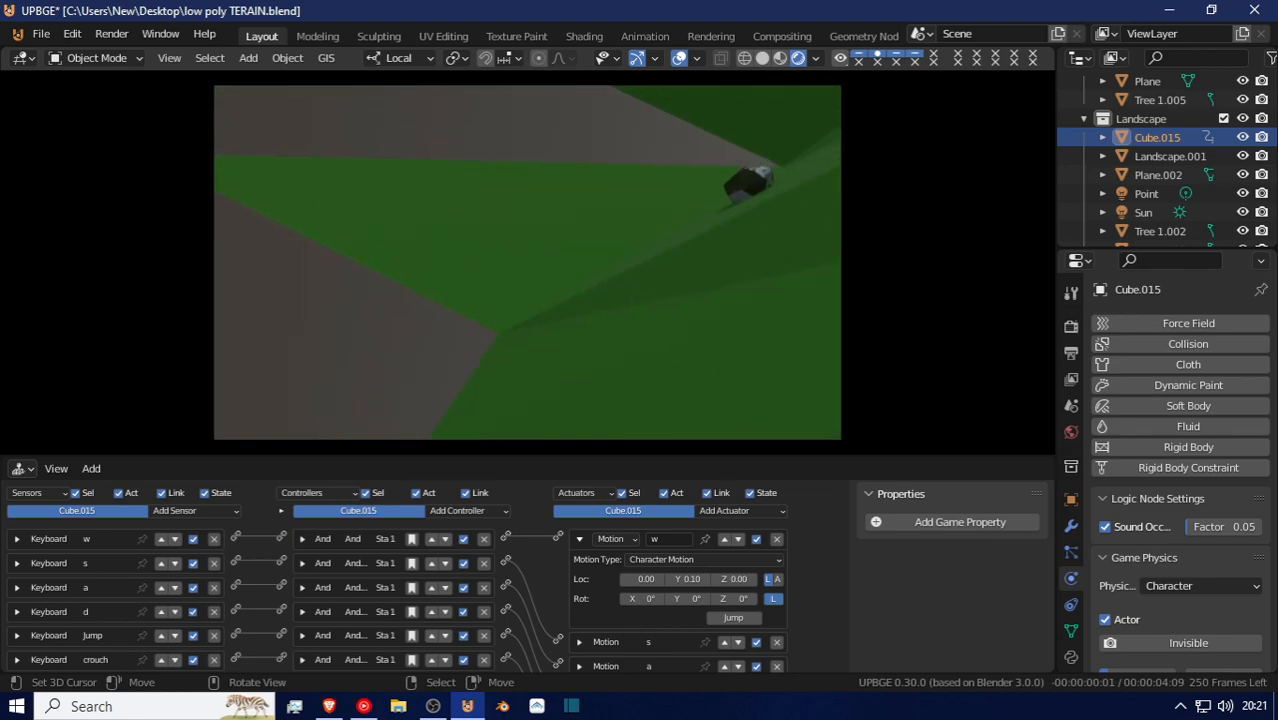
pyautogui.press('space')
pyautogui.press('w')
pyautogui.press('w')
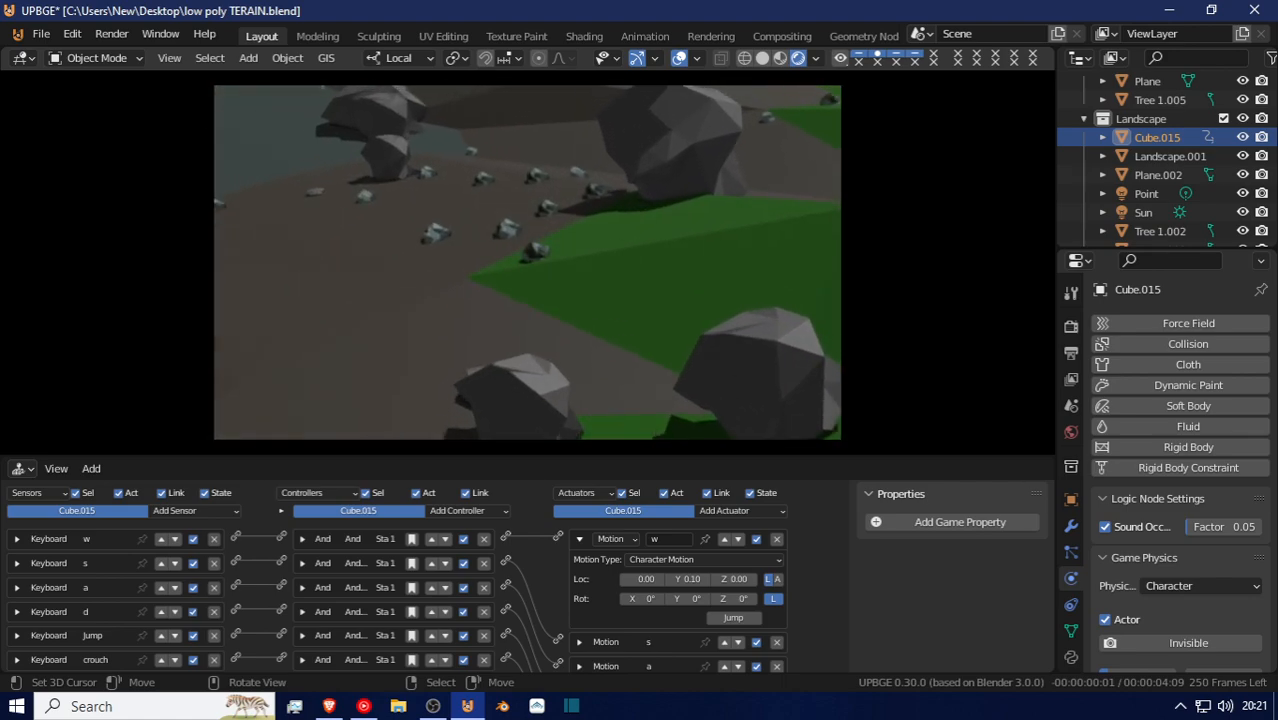
pyautogui.press('w')
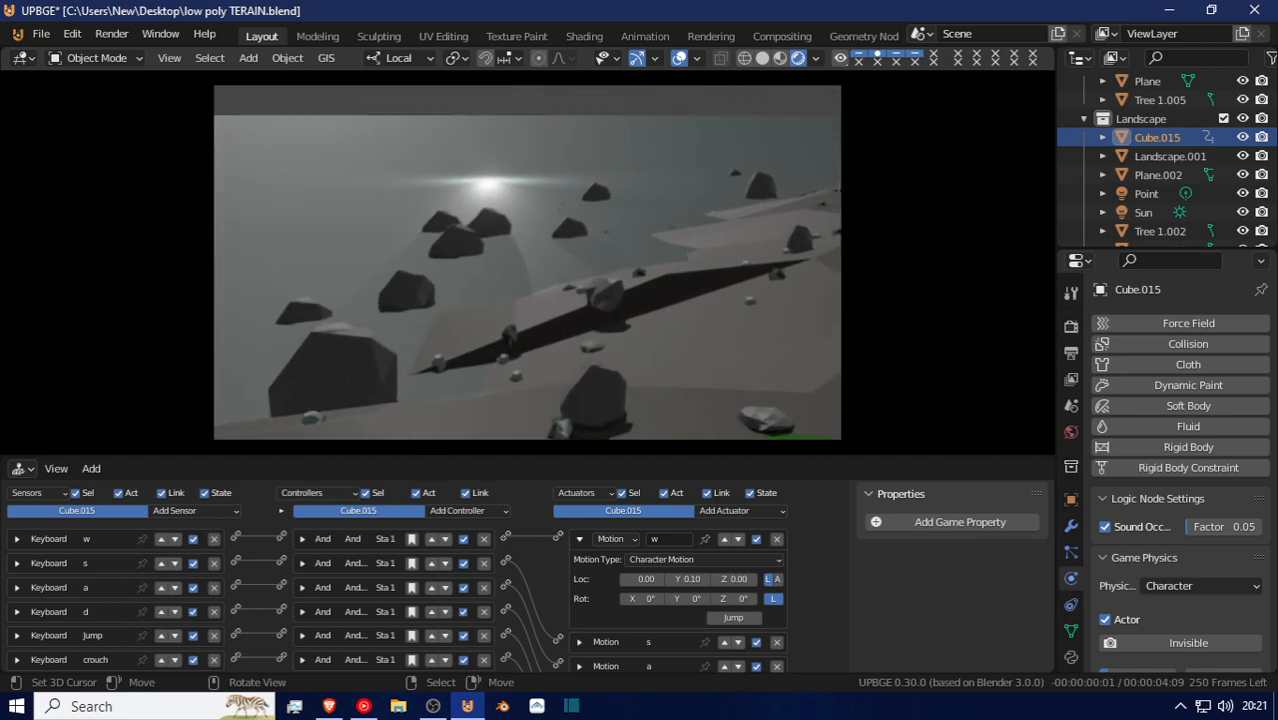
pyautogui.press('w')
pyautogui.press('d')
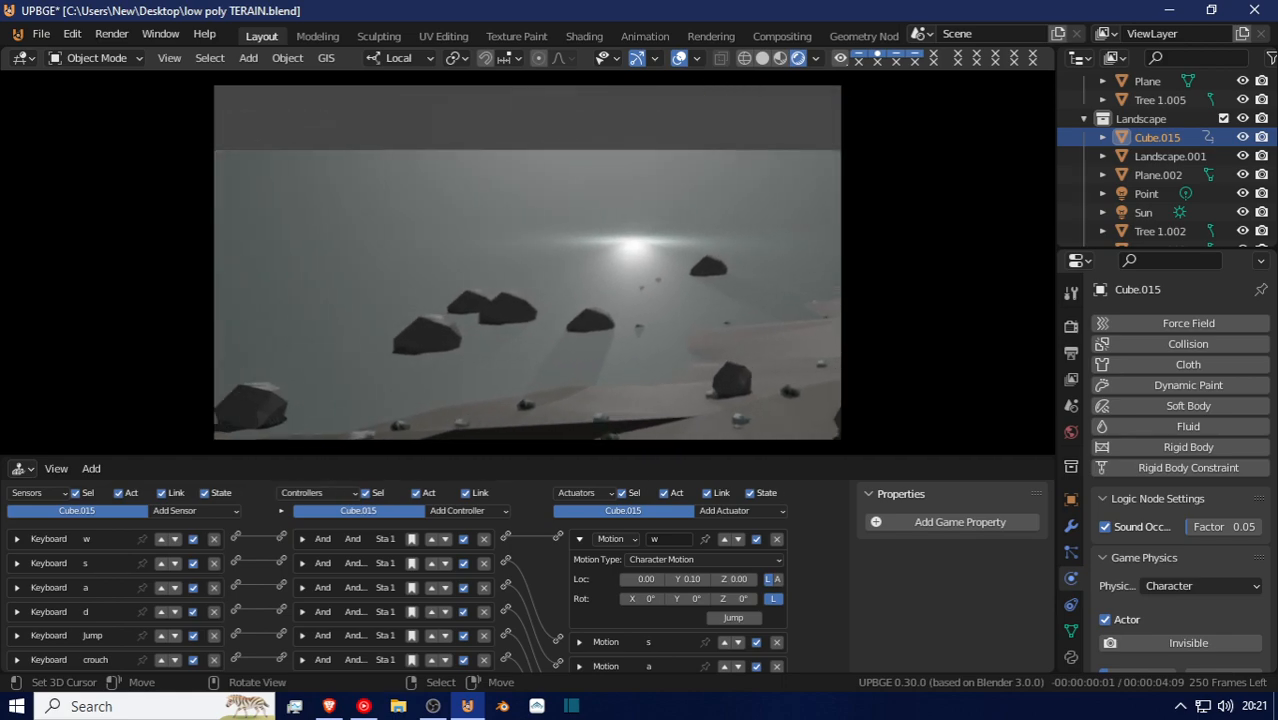
pyautogui.press('w')
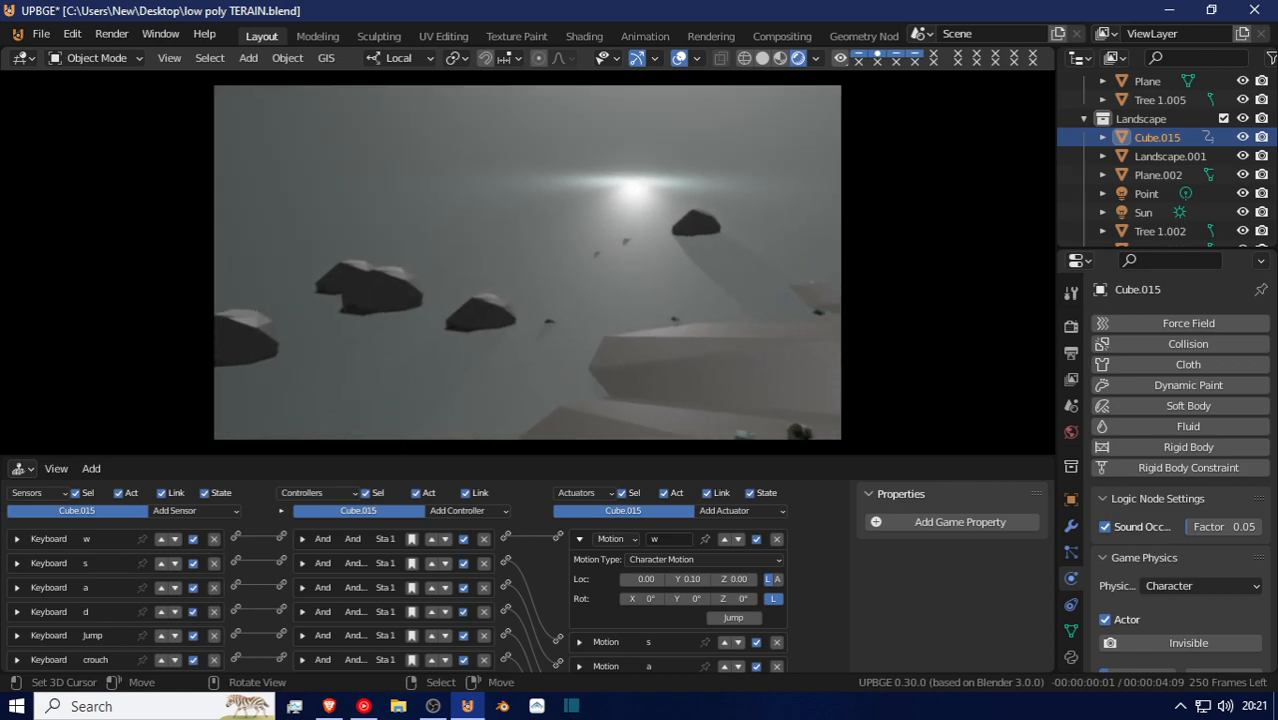
pyautogui.press('w')
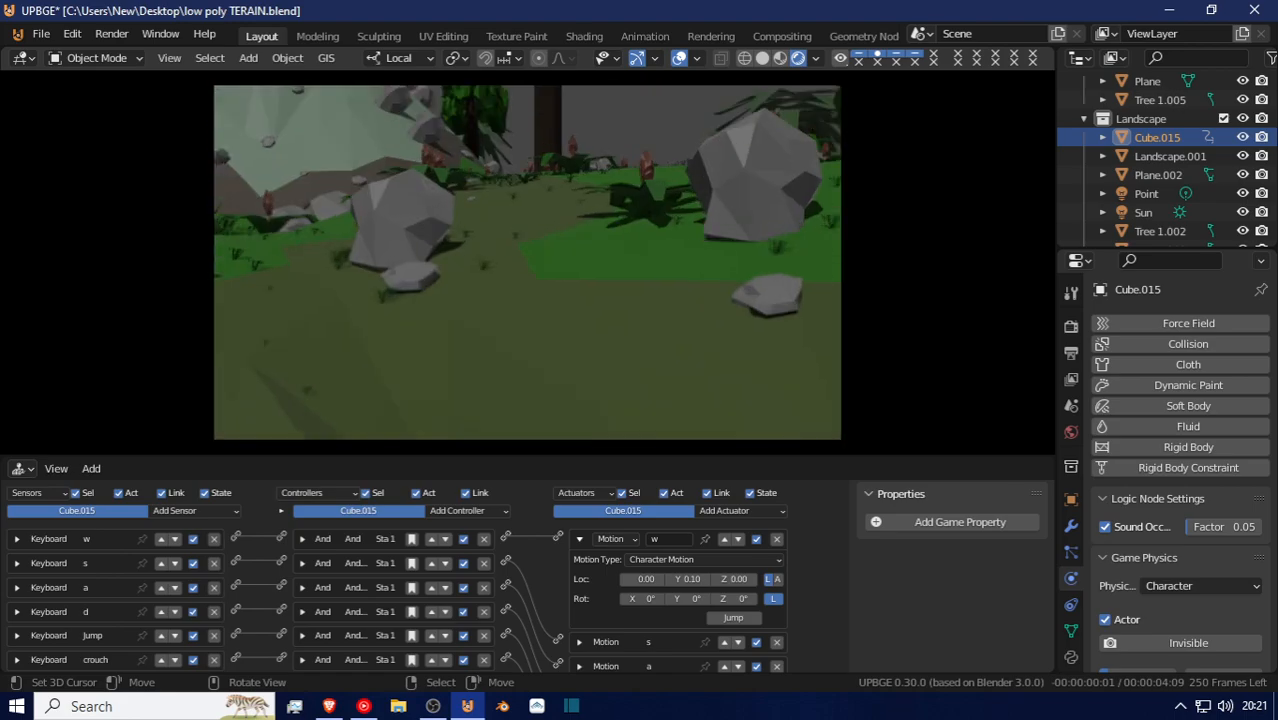
pyautogui.press('w')
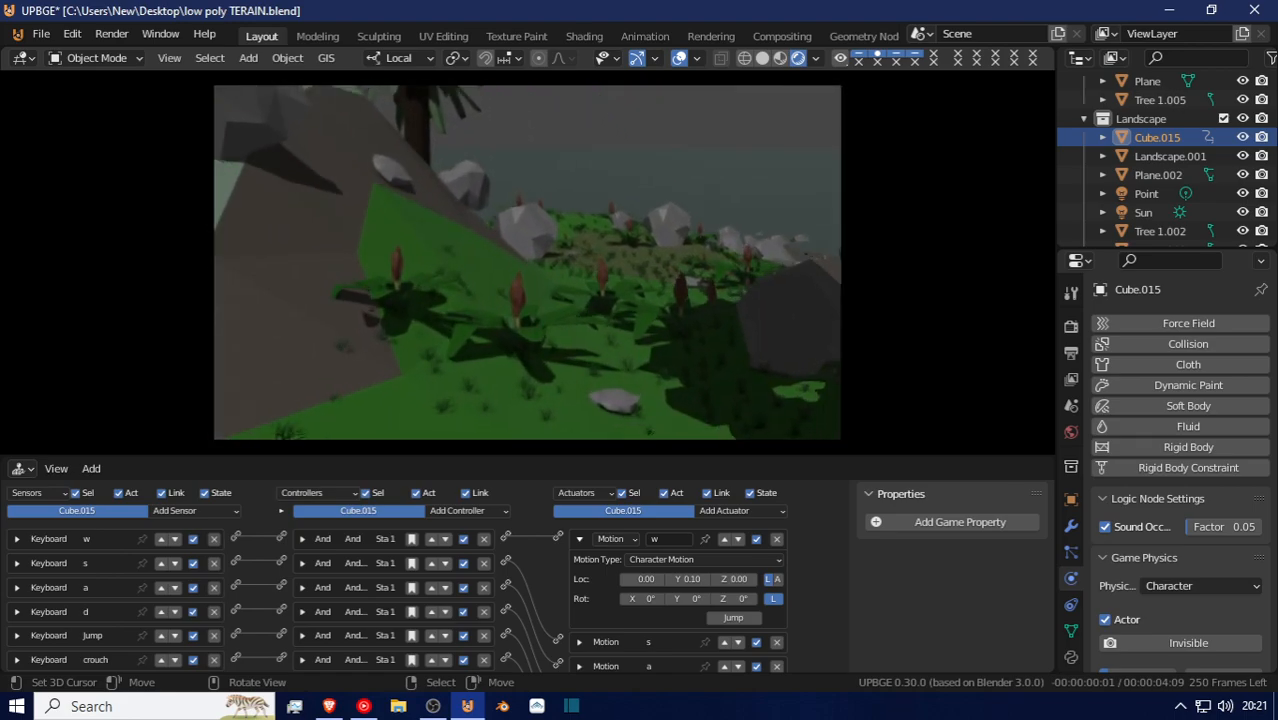
pyautogui.press('w')
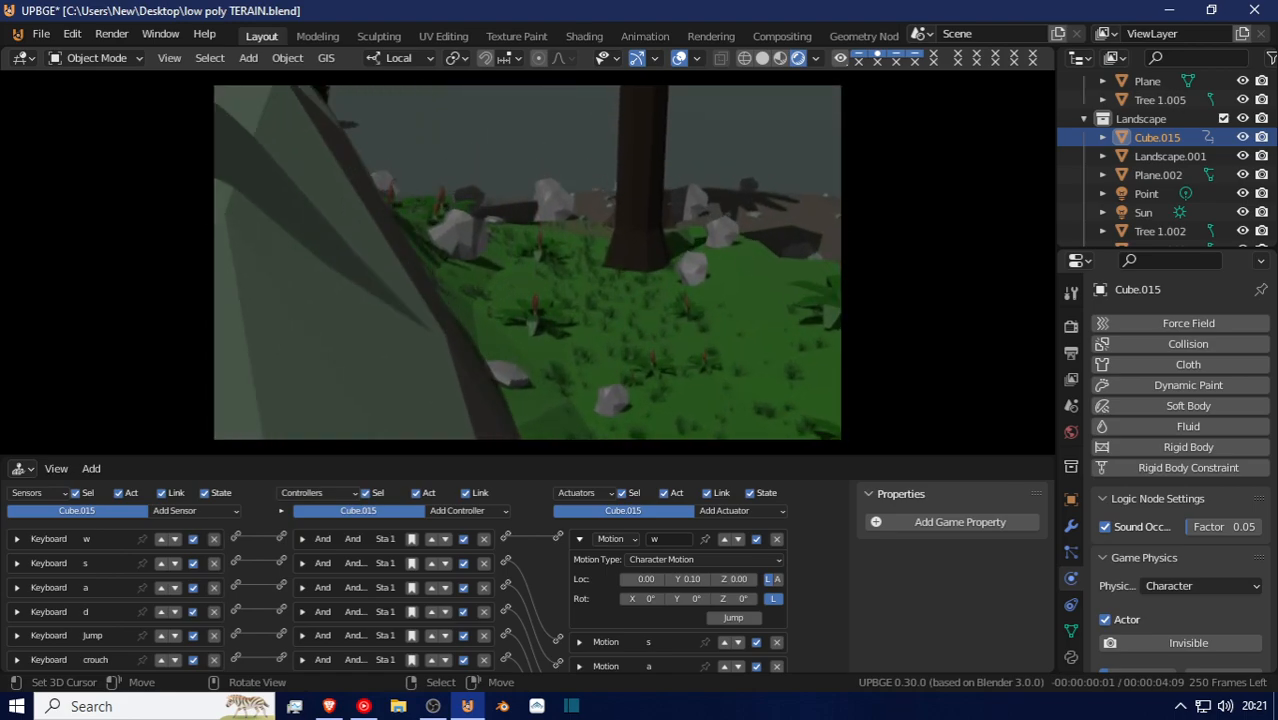
pyautogui.press('w')
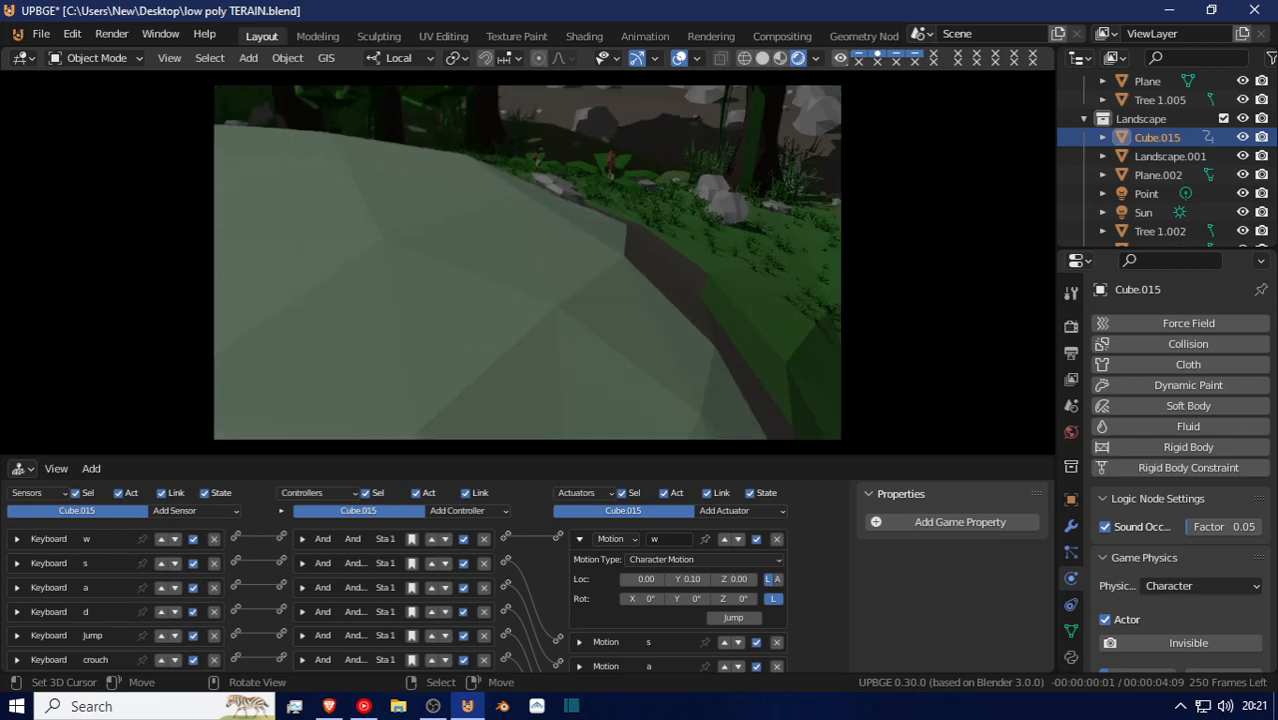
pyautogui.press('w')
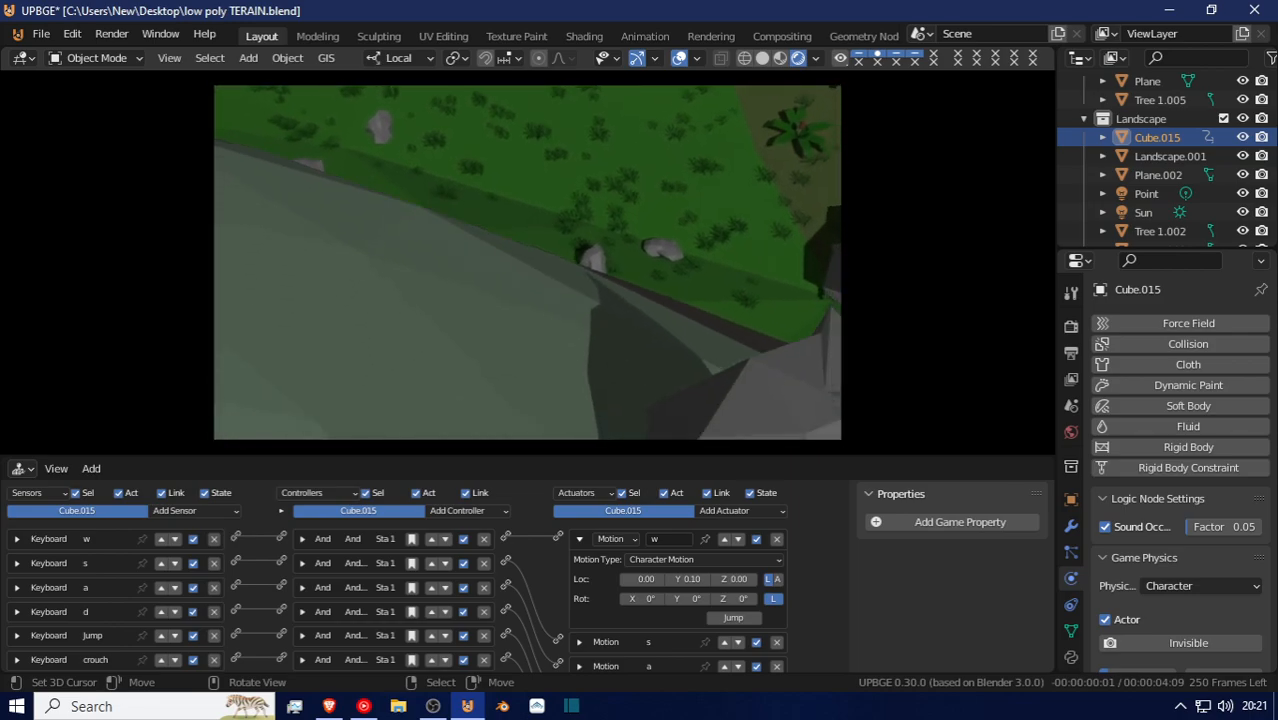
pyautogui.press('w')
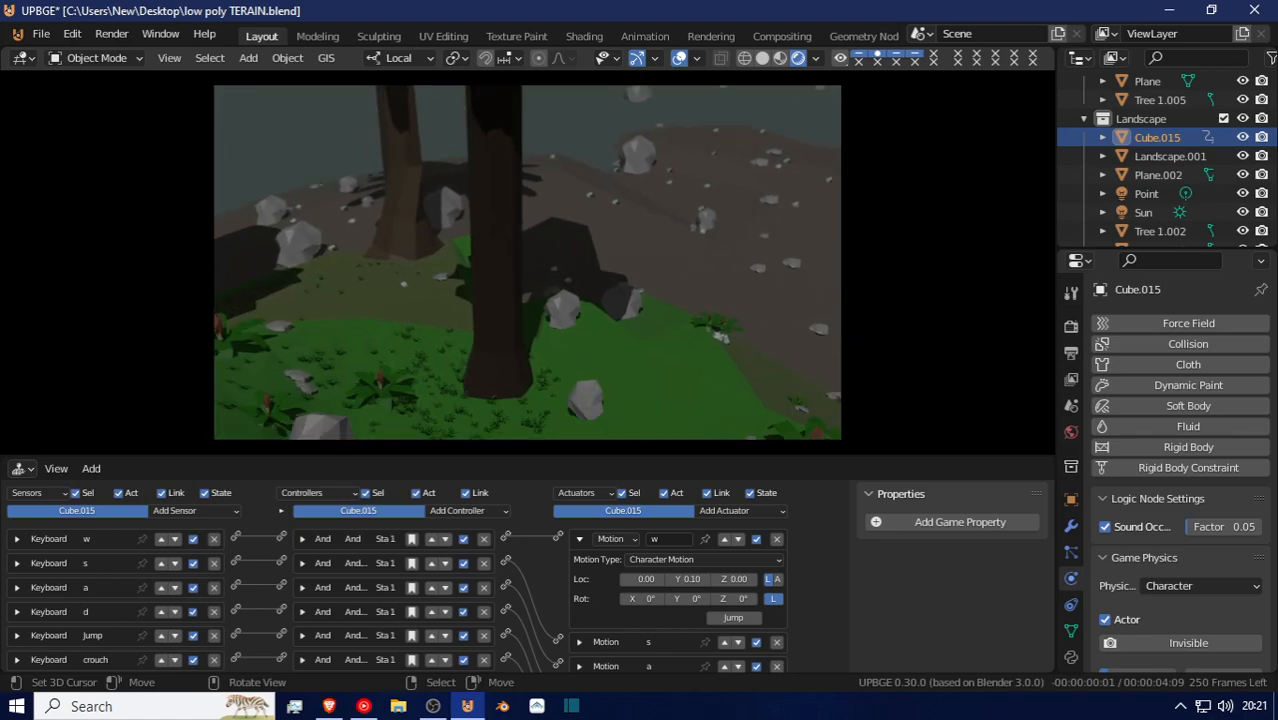
pyautogui.press('w')
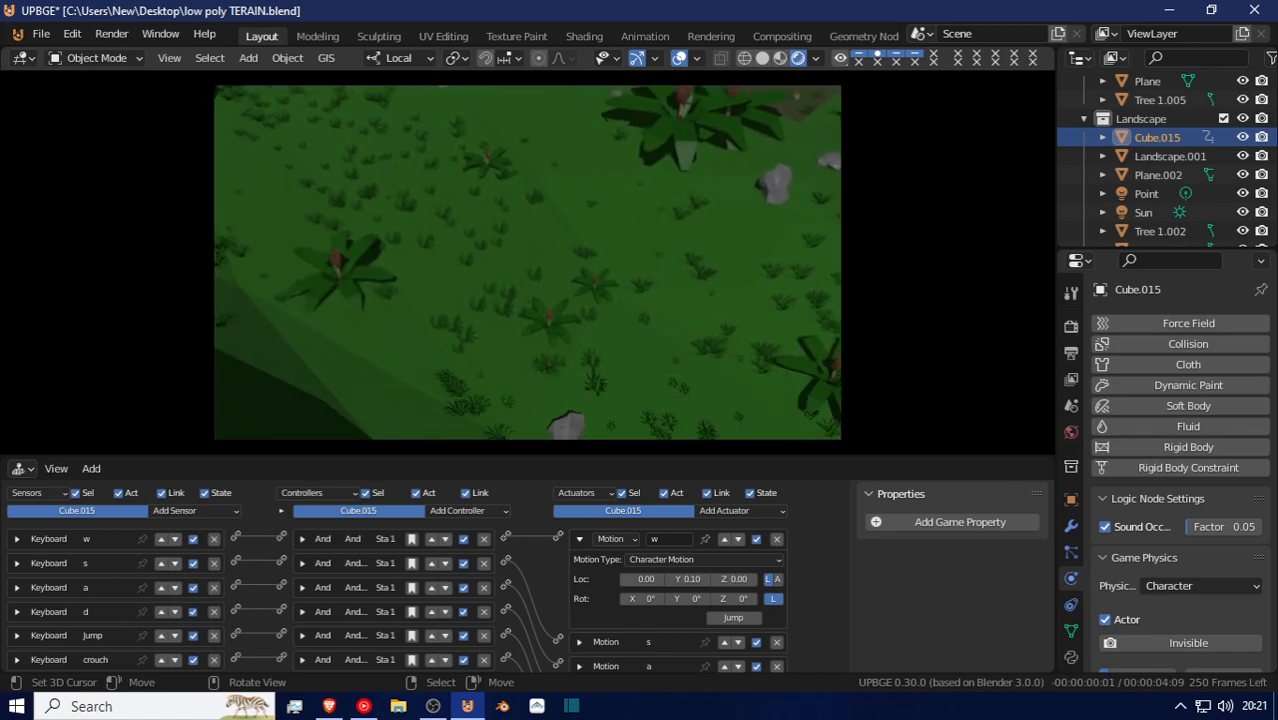
pyautogui.press('s')
pyautogui.press('Escape')
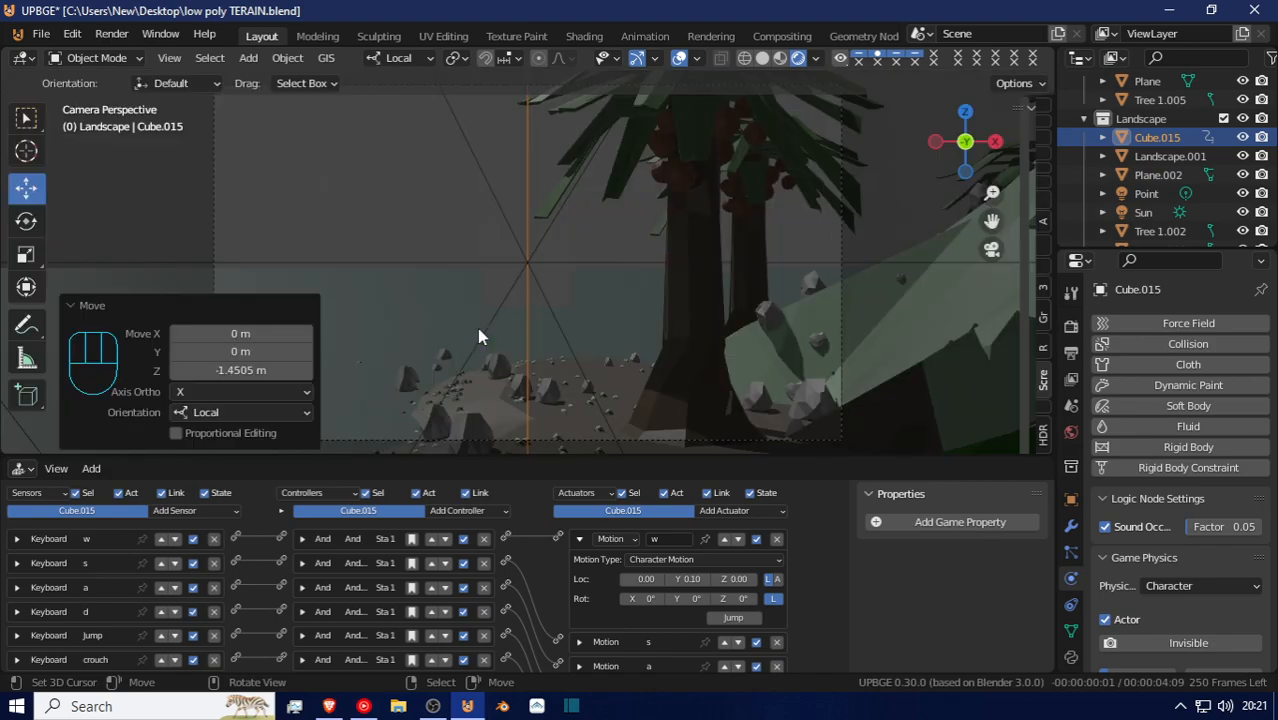
# Reposition the lower target cube Cube.017, moving it about -1.986 m along local Z and -1.437 m along local Y
pyautogui.moveTo(466, 390); pyautogui.dragTo(656, 417, button='middle')
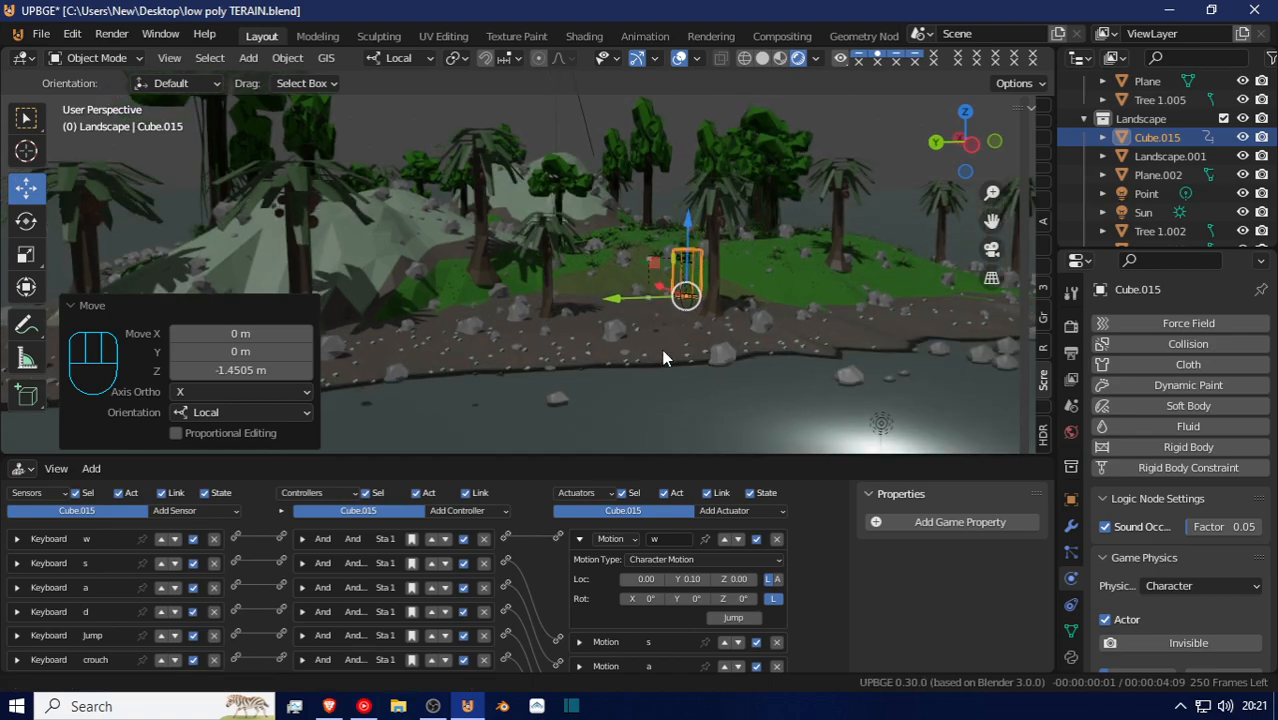
pyautogui.moveTo(667, 345); pyautogui.dragTo(611, 358, button='middle')
pyautogui.scroll(8, 611, 364)
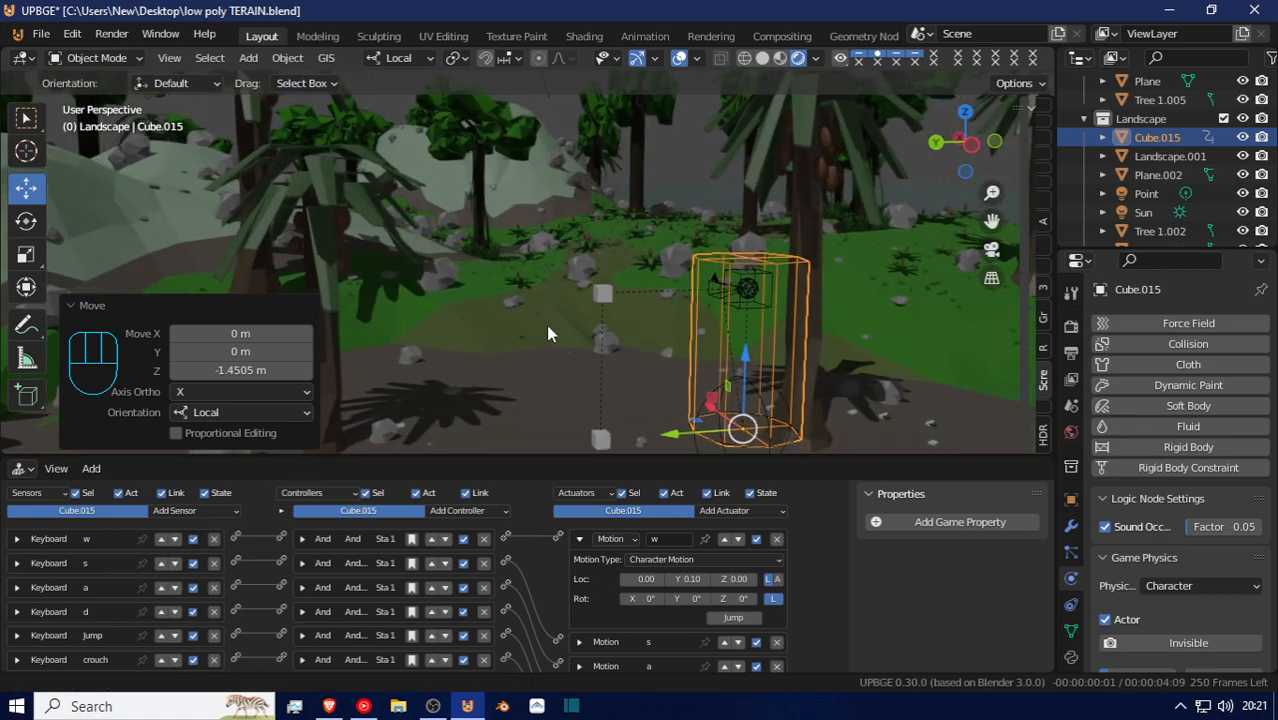
pyautogui.moveTo(557, 293); pyautogui.dragTo(615, 360, button='middle')
pyautogui.click(596, 380)
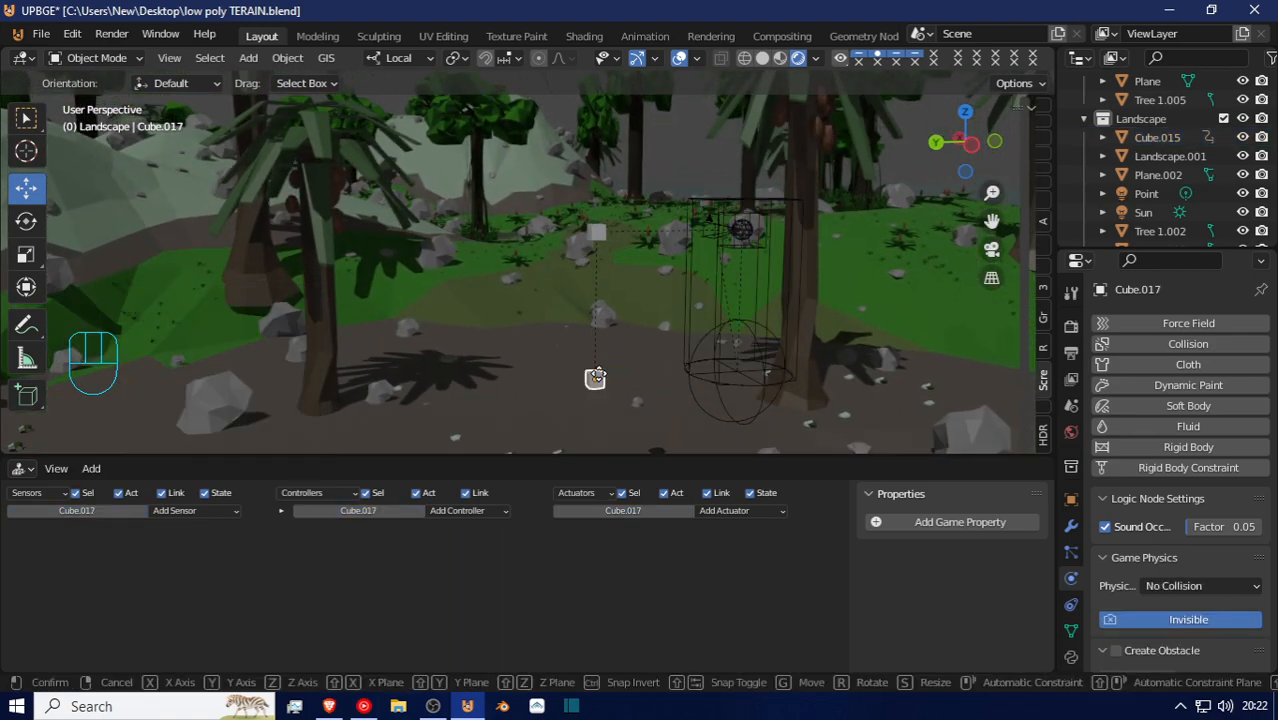
pyautogui.press('g')
pyautogui.press('z')
pyautogui.click(610, 273)
pyautogui.press('g')
pyautogui.press('y')
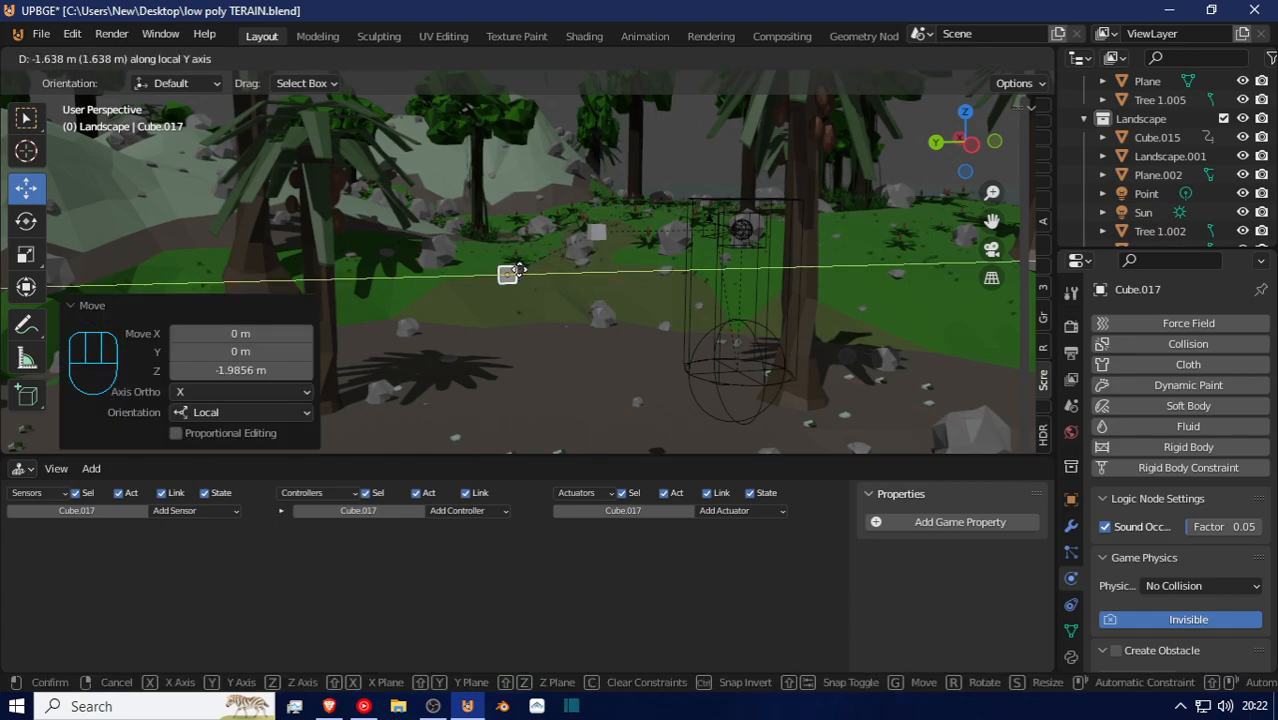
pyautogui.click(531, 280)
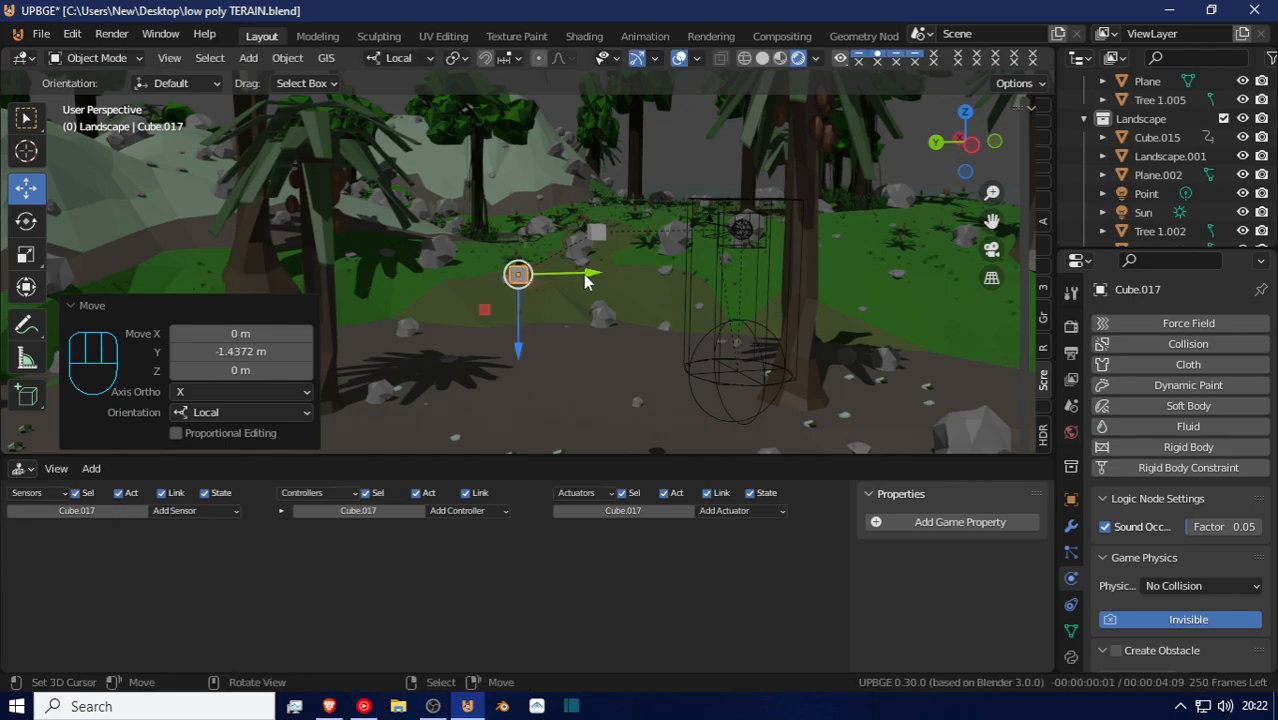
# Run the game from the camera view to test the mouse look with the repositioned target cube
pyautogui.press('KP_0')
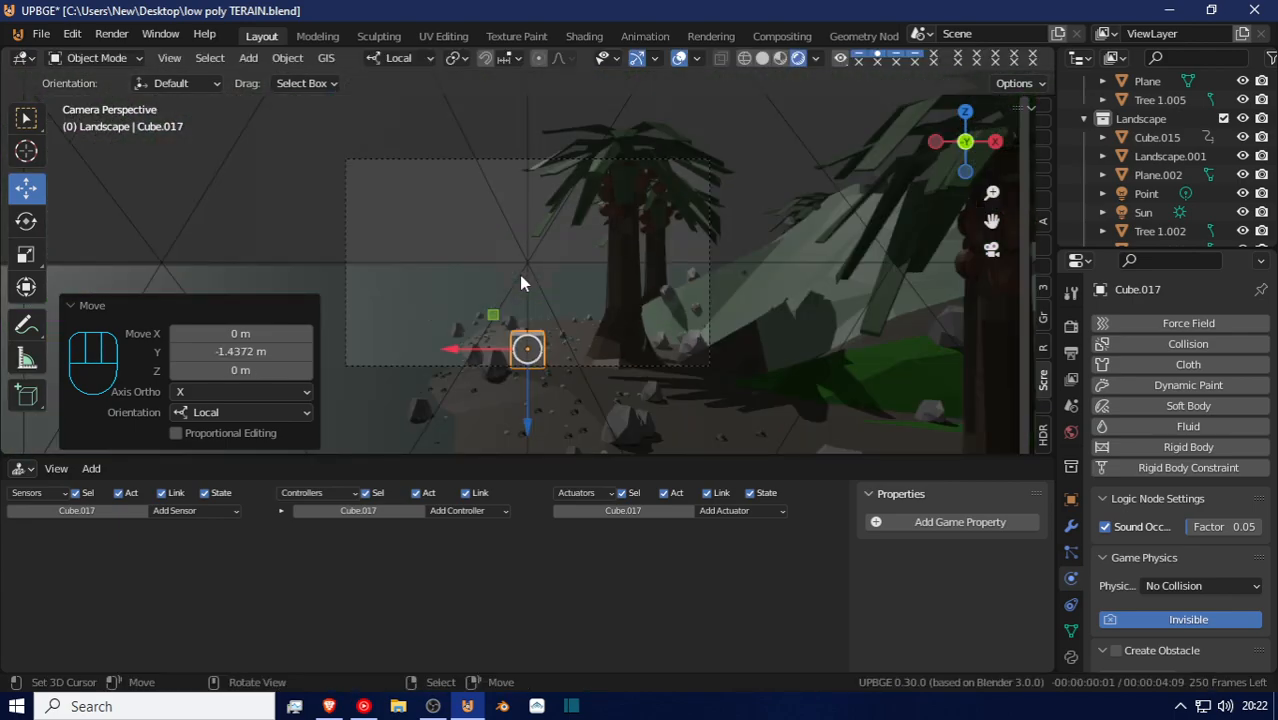
pyautogui.press('p')
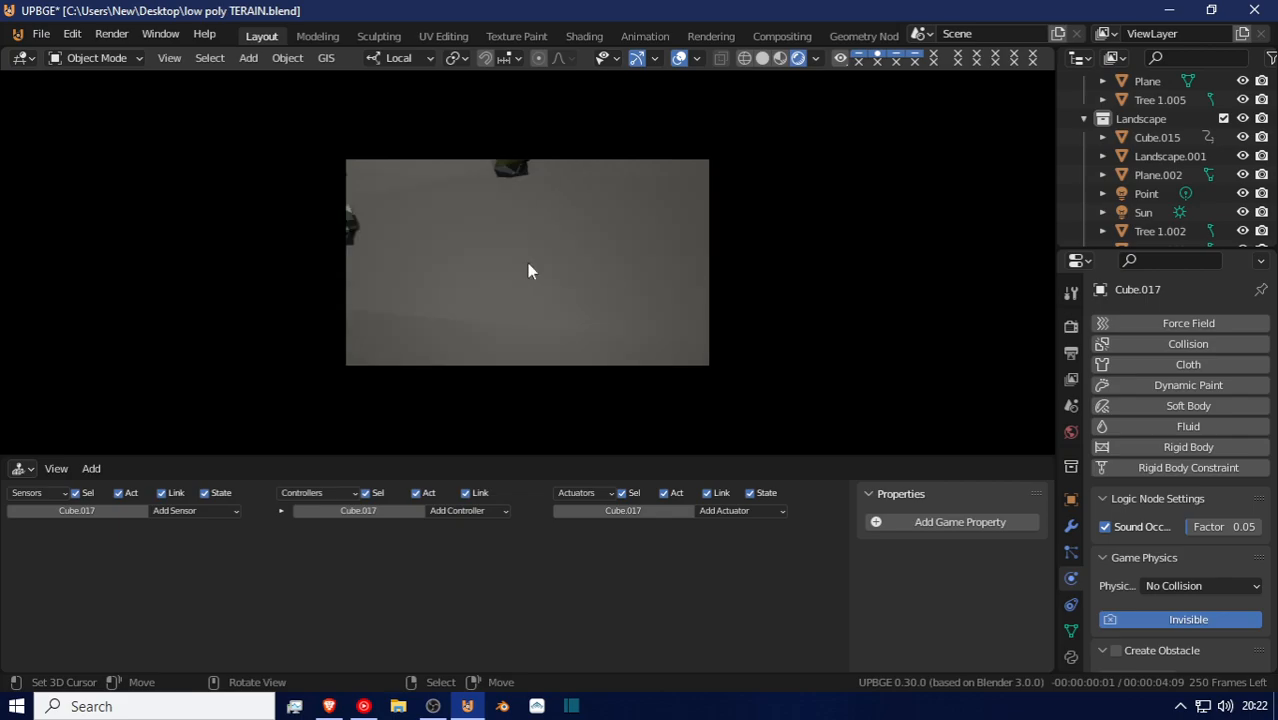
pyautogui.press('Escape')
# Limit the Icosphere's Y-axis mouse look to a minimum of -87° and a maximum of 87°
pyautogui.moveTo(594, 330); pyautogui.dragTo(725, 318, button='middle')
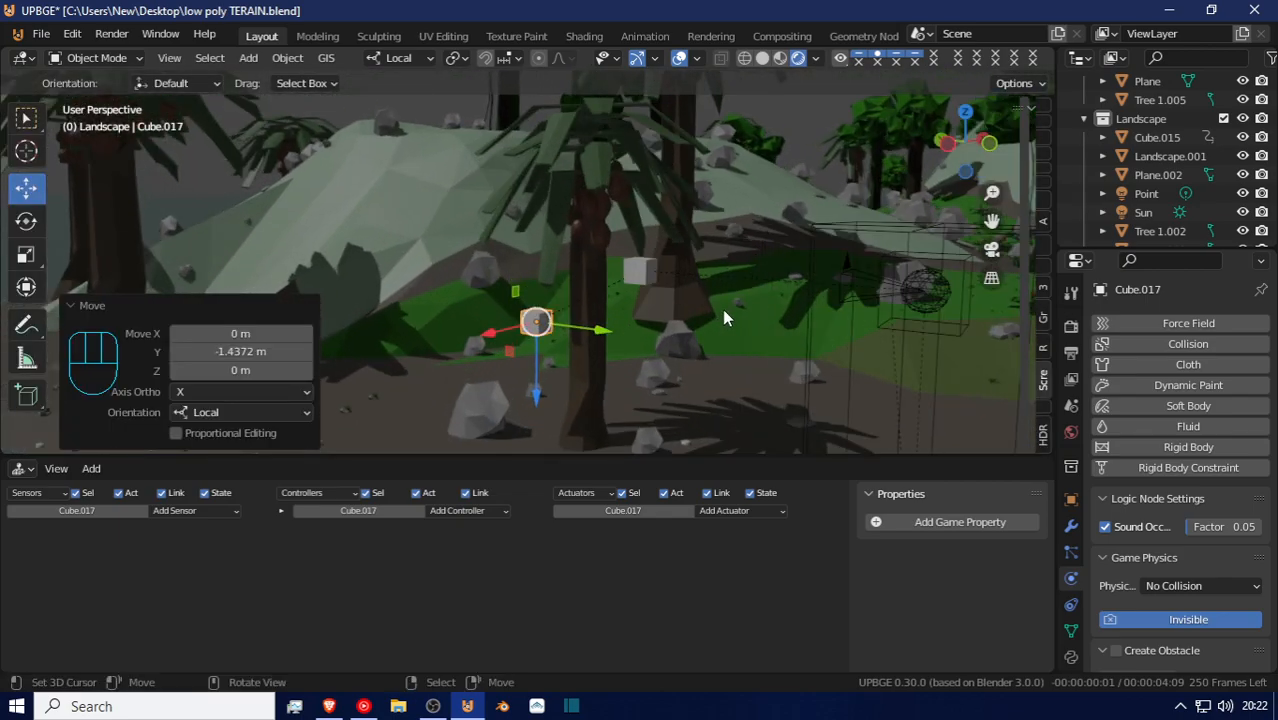
pyautogui.click(926, 291)
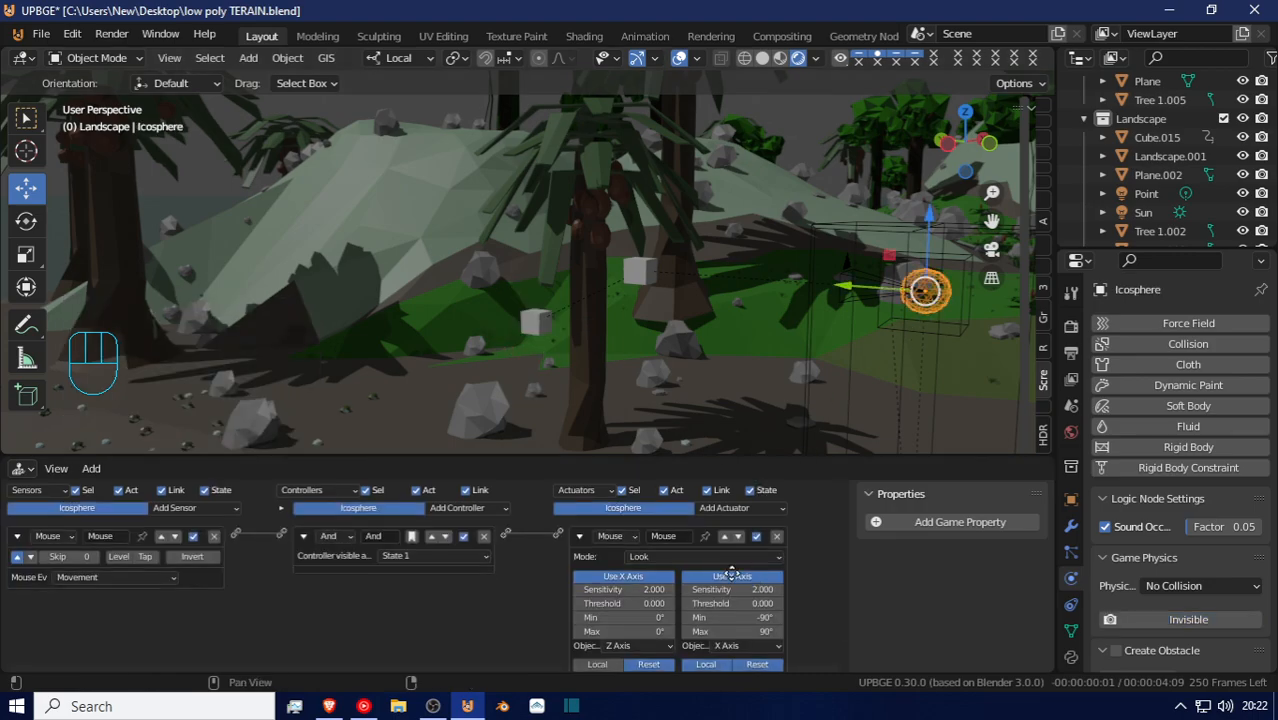
pyautogui.scroll(-1, 725, 530)
pyautogui.doubleClick(767, 600)
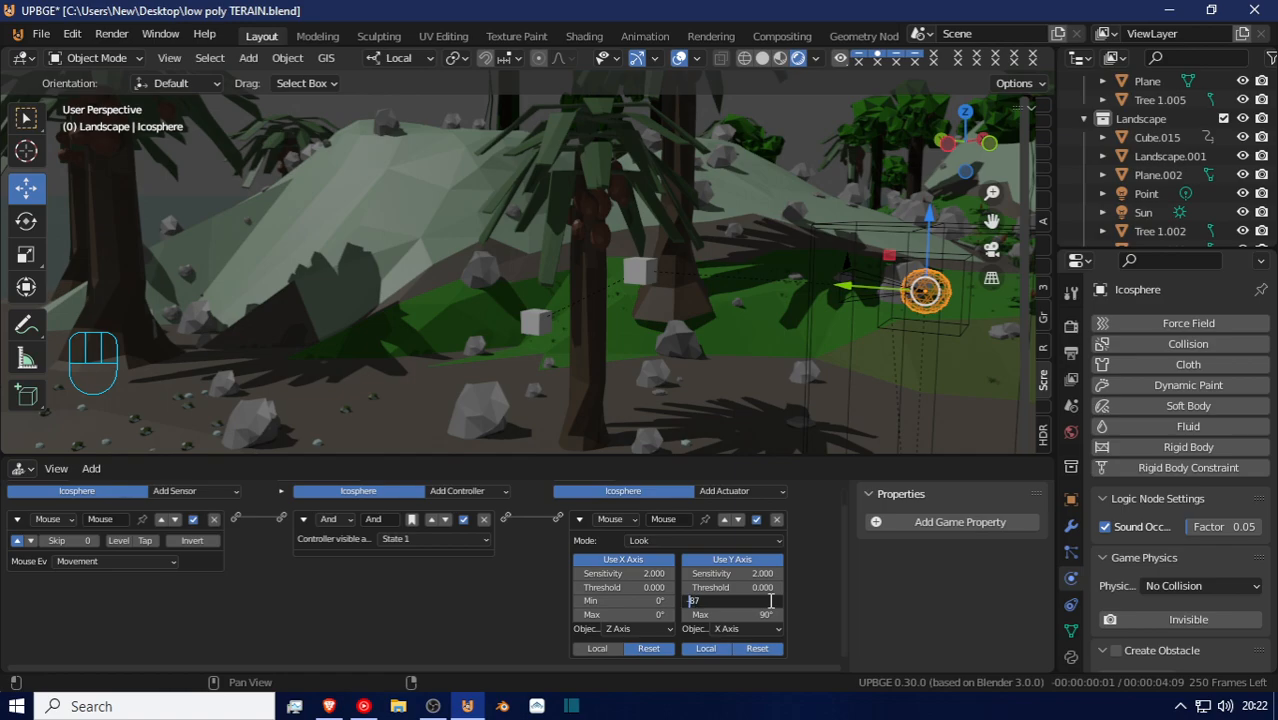
pyautogui.press('Return')
pyautogui.click(741, 614)
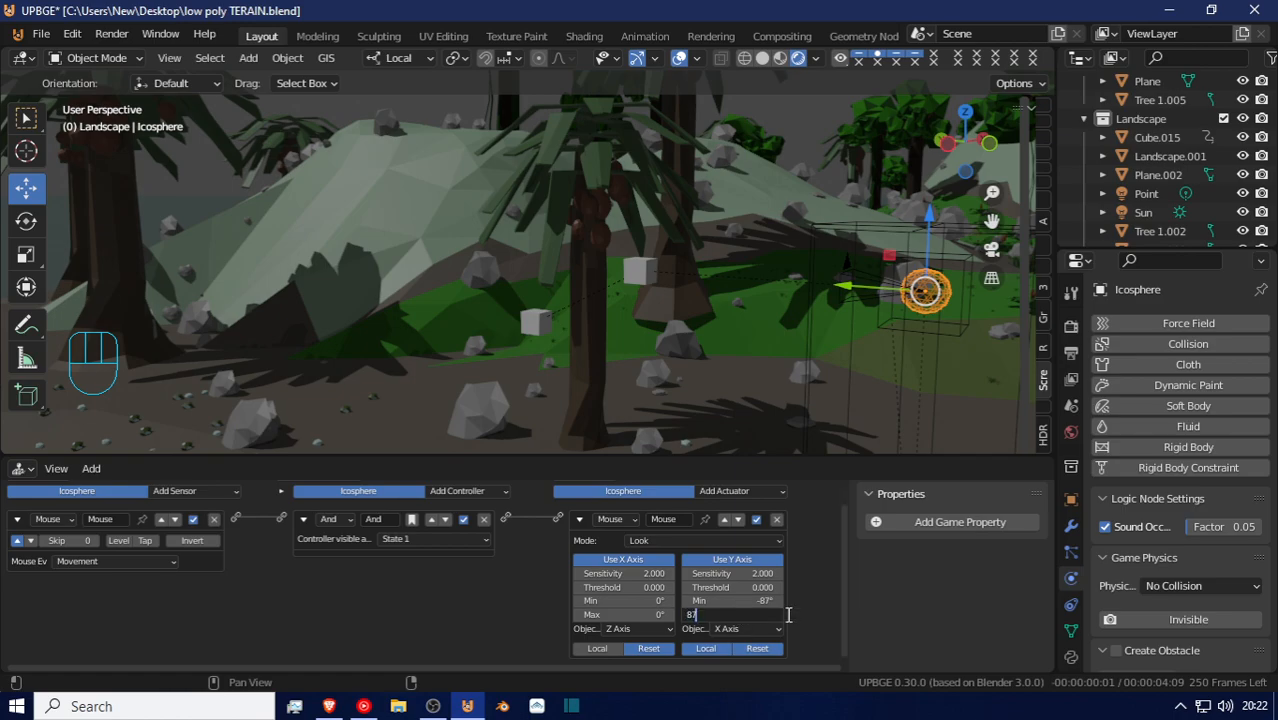
pyautogui.write('87')
pyautogui.press('Return')
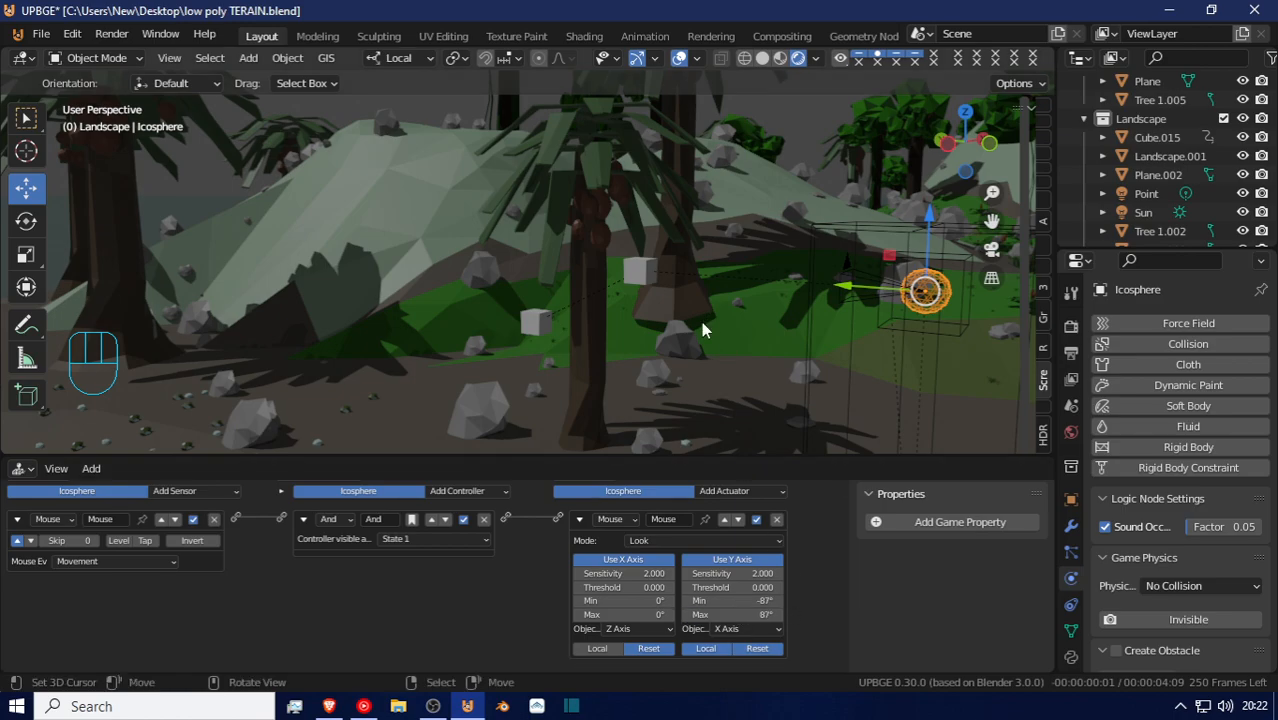
# Run the game from the camera view to test looking fully up and down
pyautogui.press('KP_0')
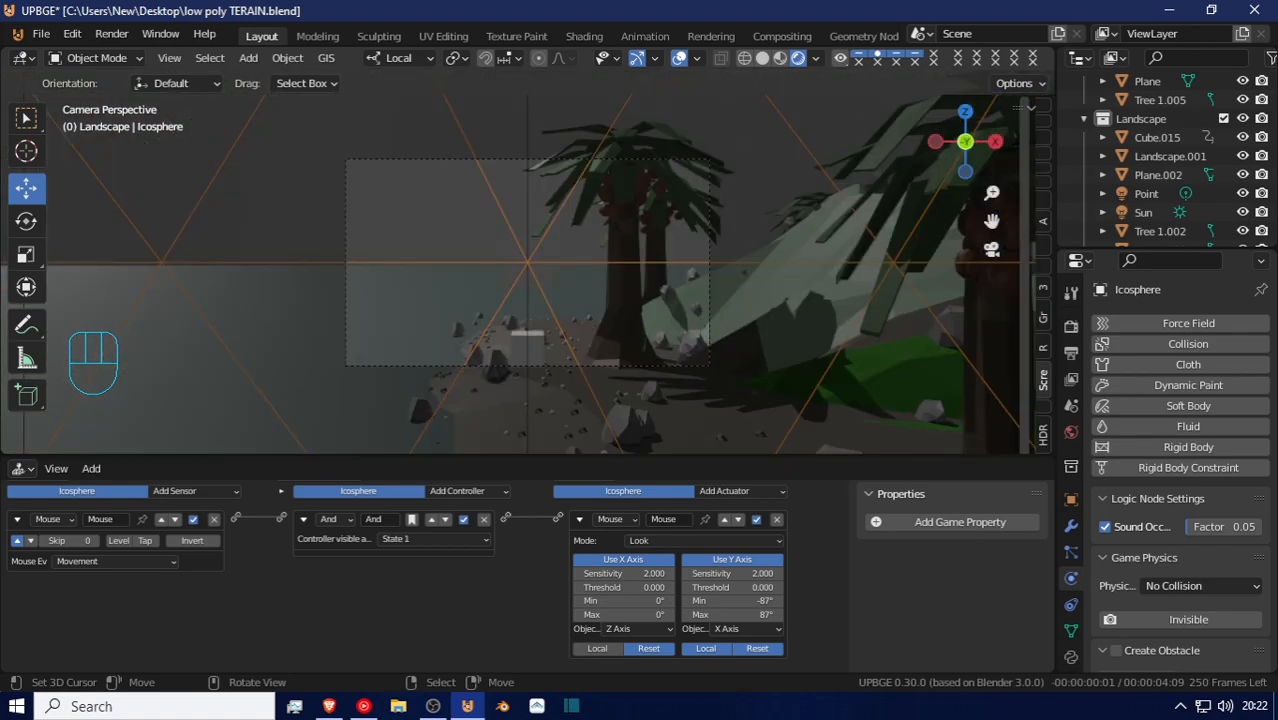
pyautogui.press('p')
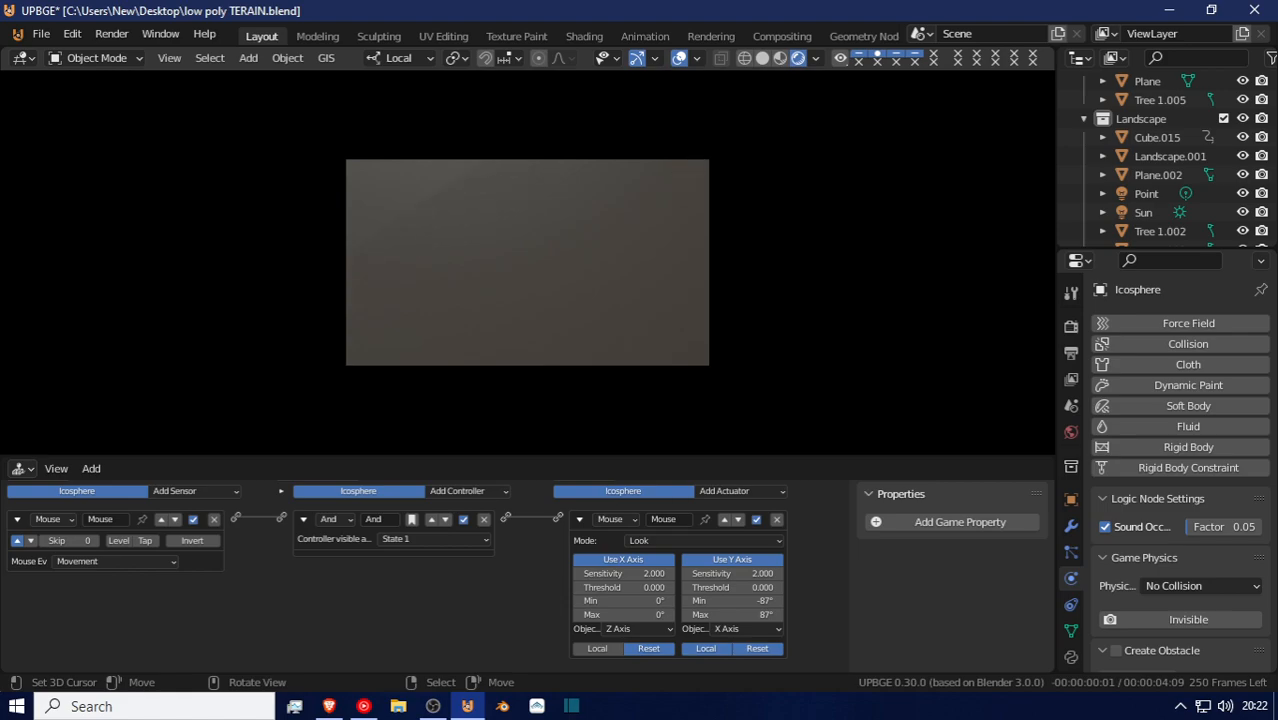
pyautogui.press('Escape')
# Set the Icosphere's Y-axis mouse look limits to -80° and 80° and test them in the game
pyautogui.click(740, 601)
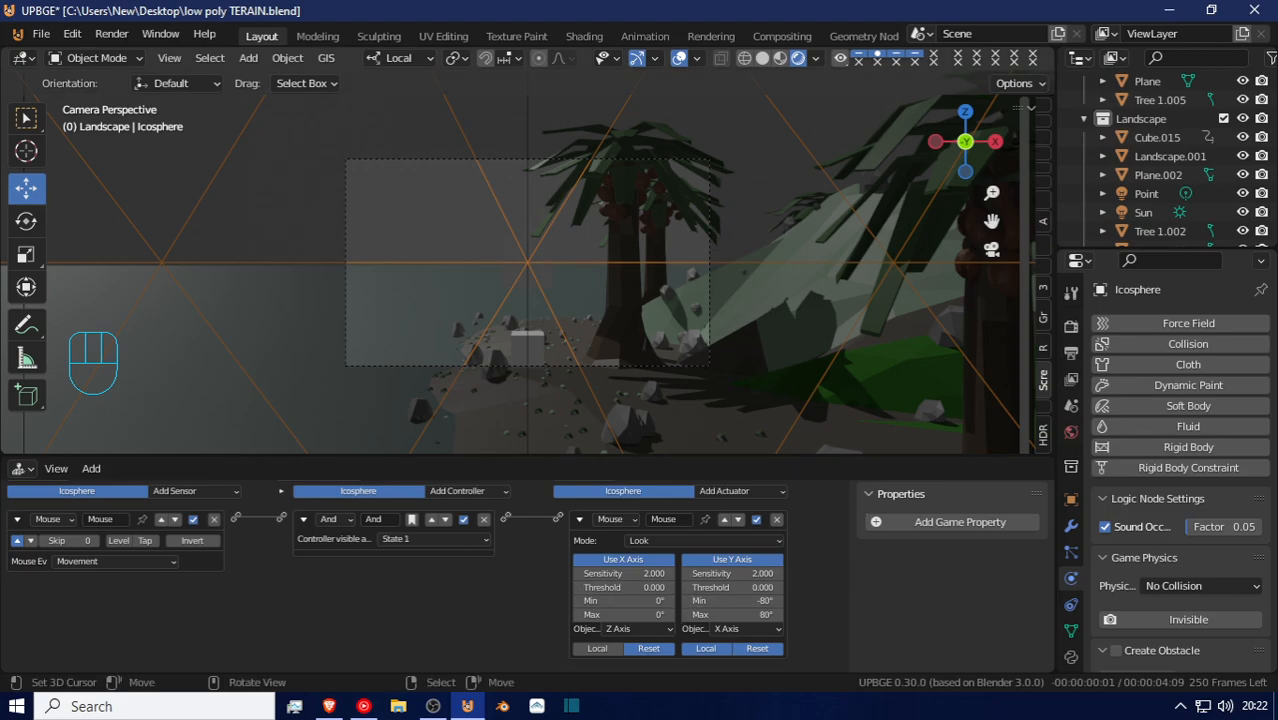
pyautogui.press('p')
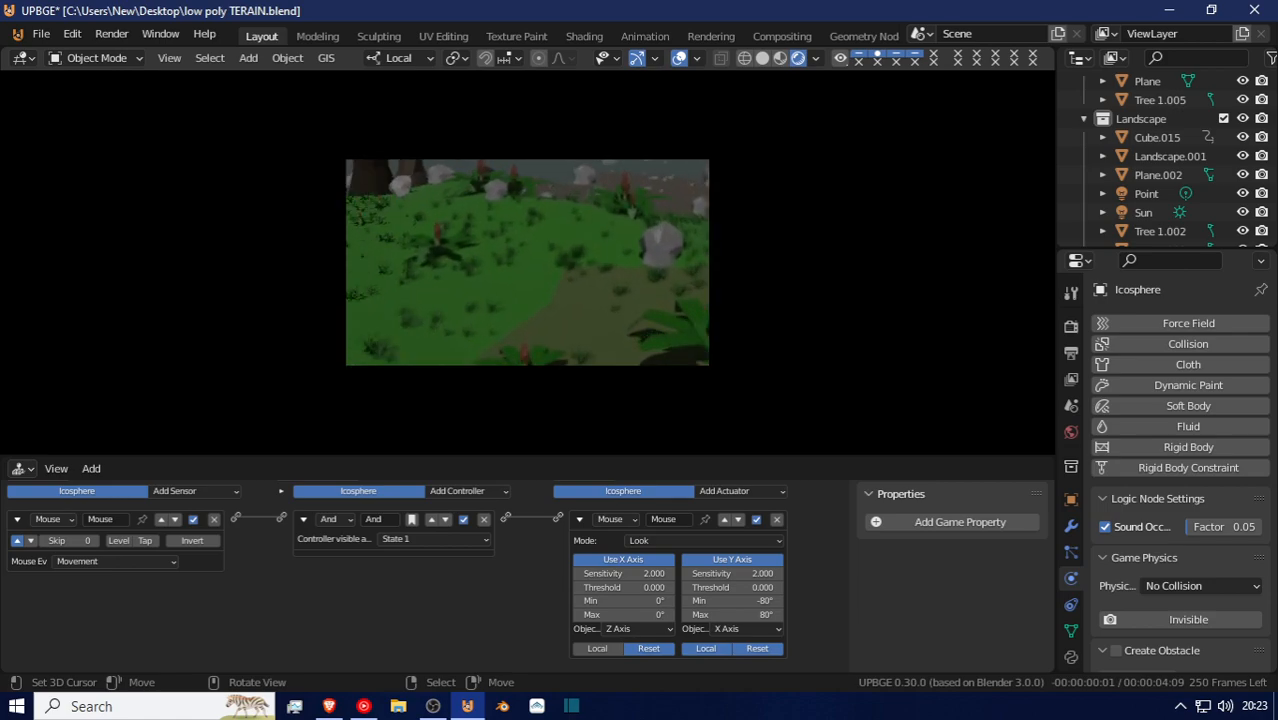
pyautogui.press('Escape')
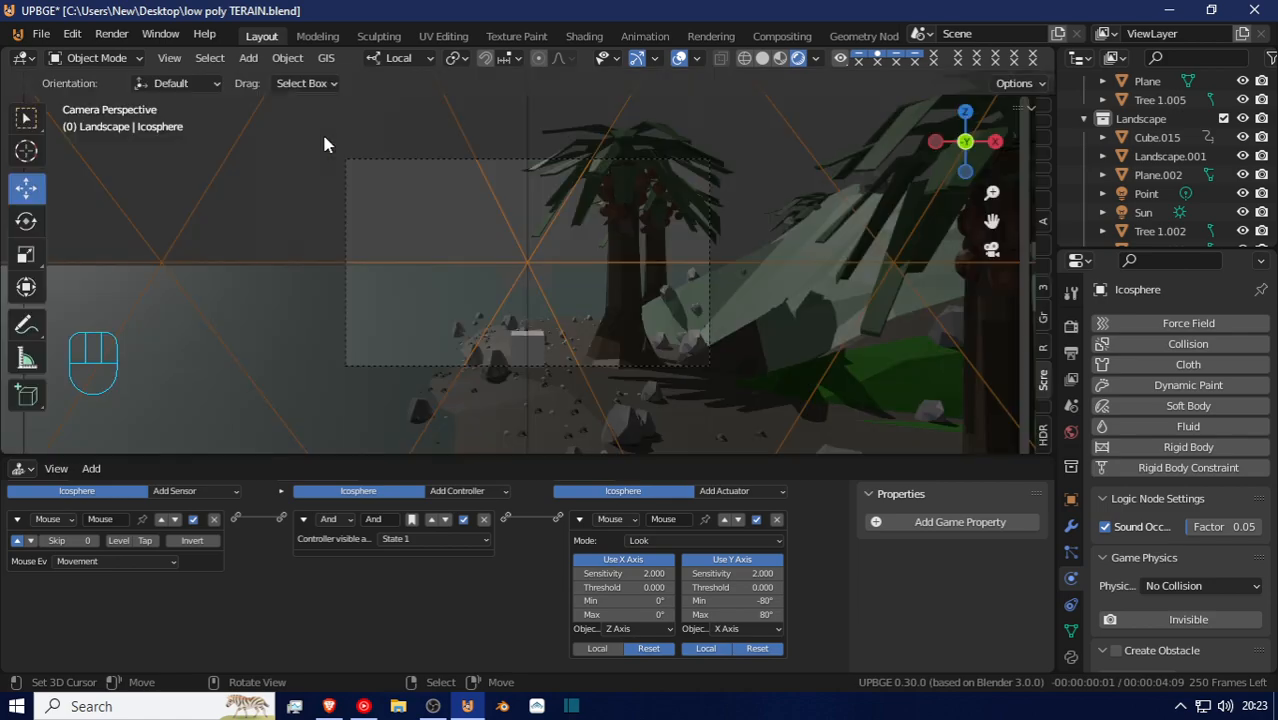
# Check the Slow Parent offset in the camera's relations settings and test the camera follow in the game
pyautogui.moveTo(573, 388); pyautogui.dragTo(408, 403, button='middle')
pyautogui.scroll(3, 409, 399)
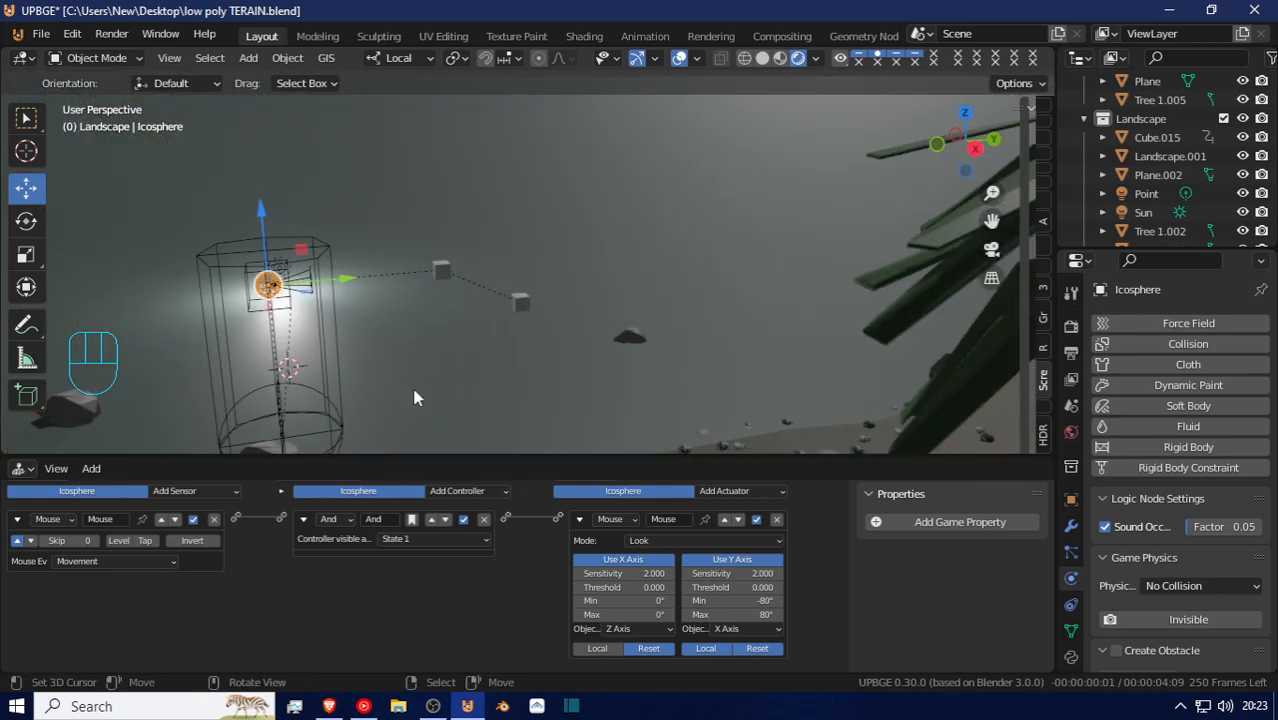
pyautogui.moveTo(333, 330); pyautogui.dragTo(375, 342, button='middle')
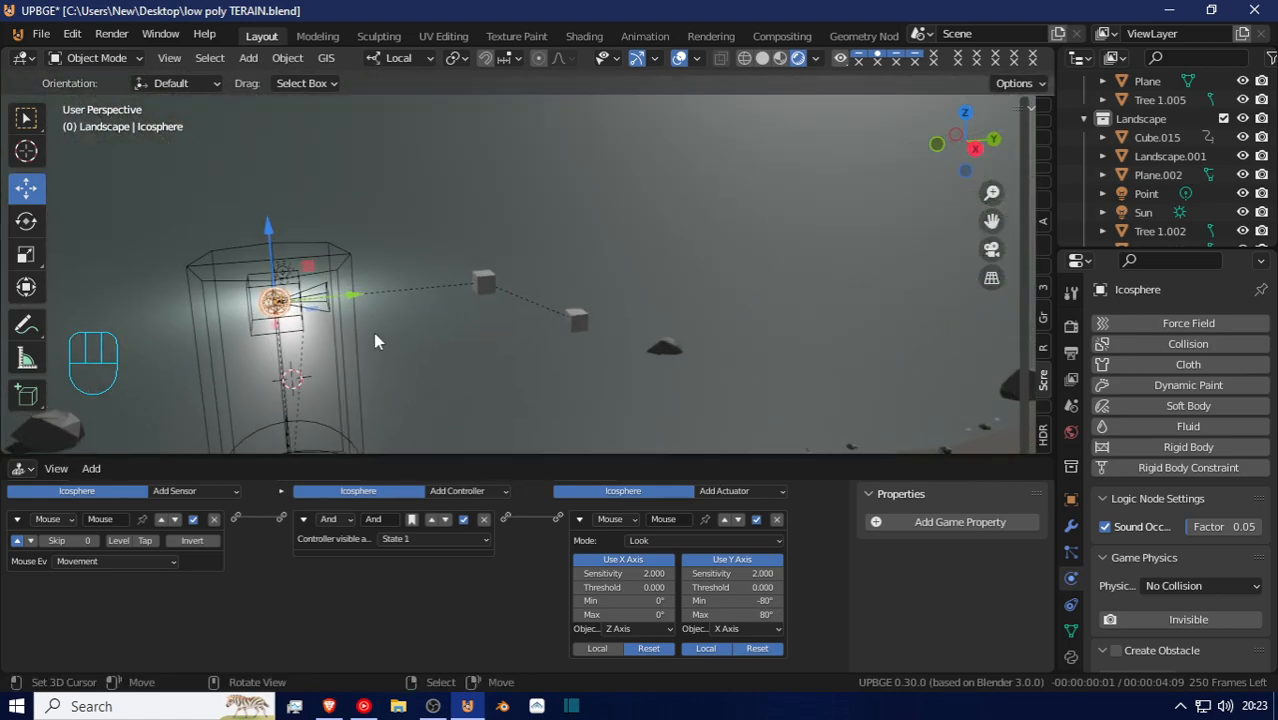
pyautogui.click(323, 307)
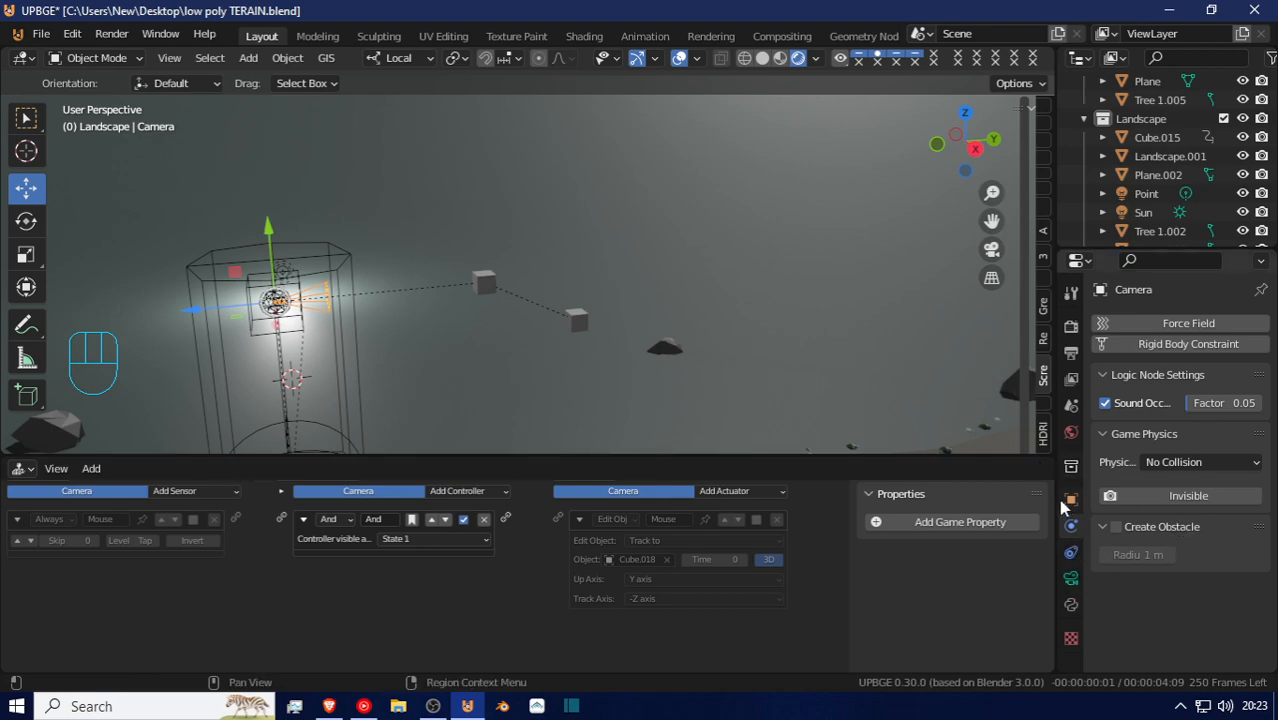
pyautogui.click(1071, 500)
pyautogui.scroll(-7, 1180, 540)
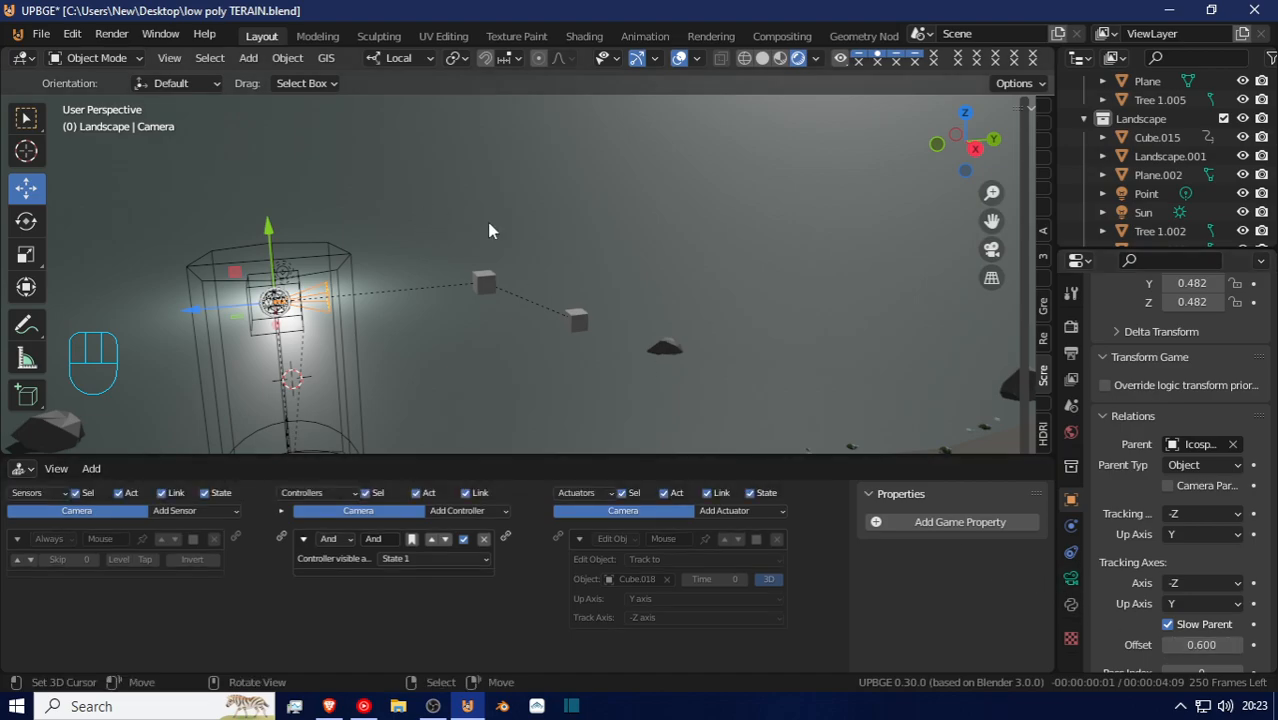
pyautogui.press('KP_0')
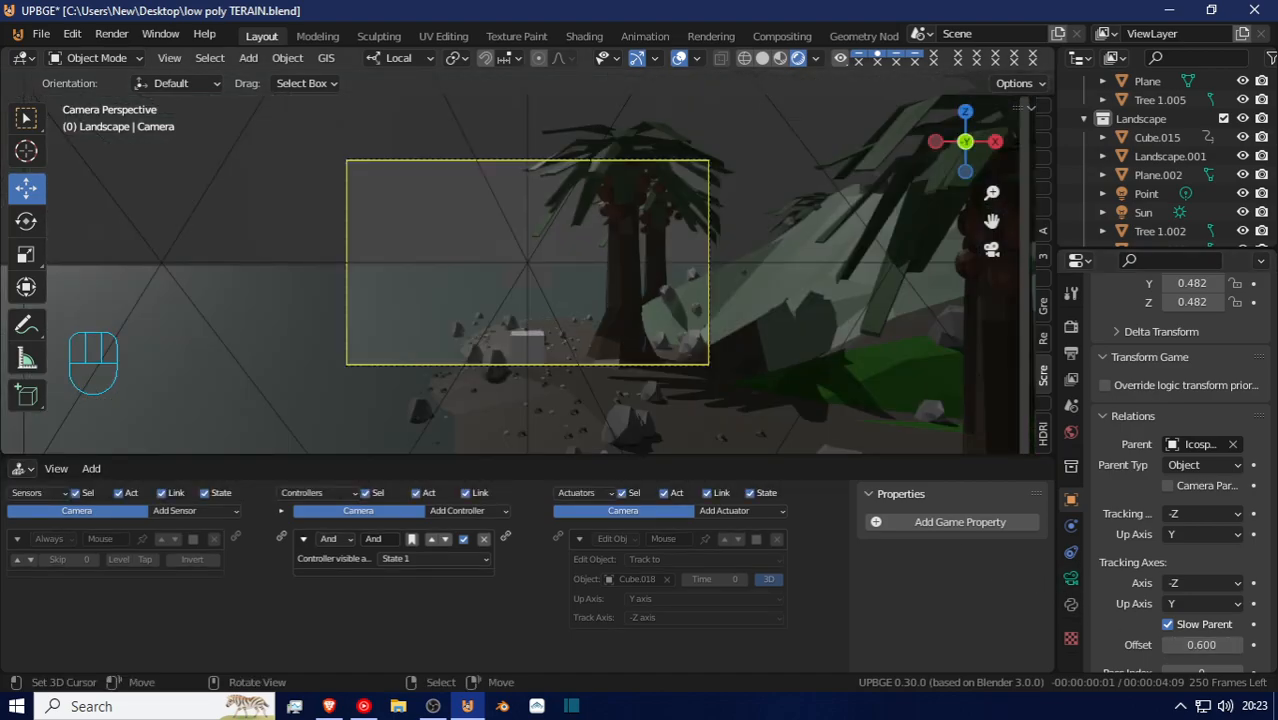
pyautogui.press('p')
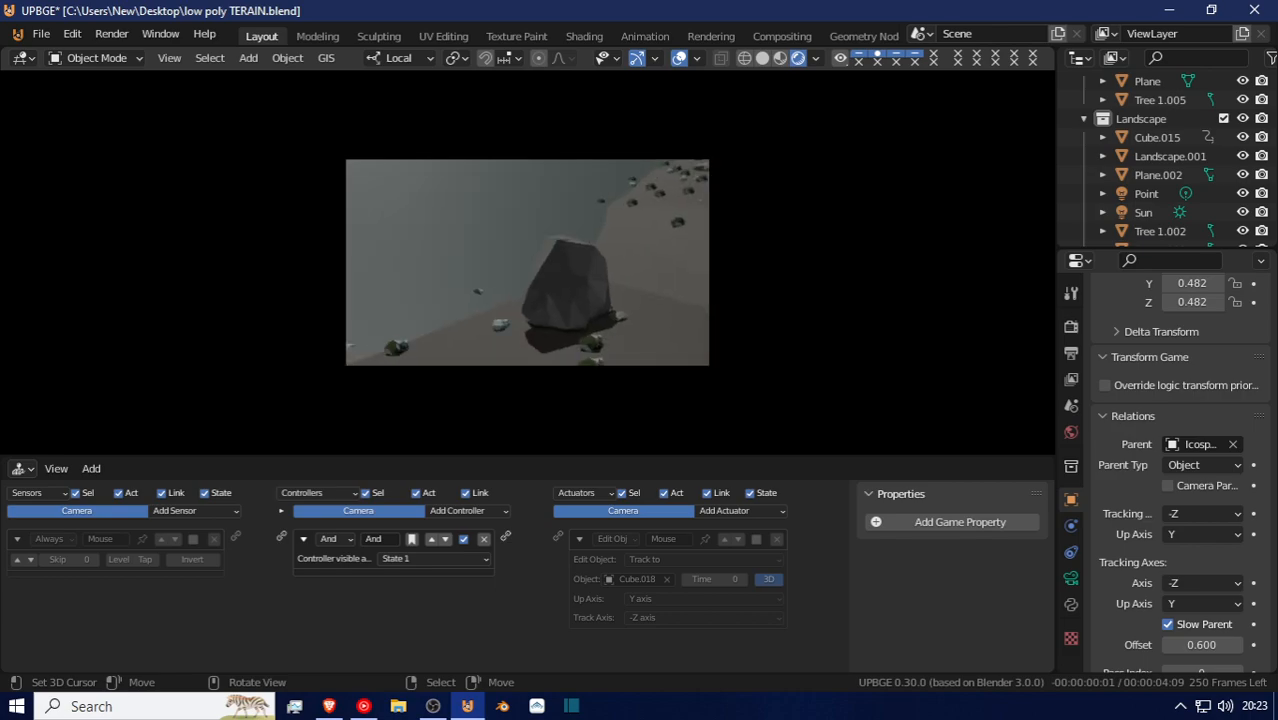
pyautogui.press('Escape')
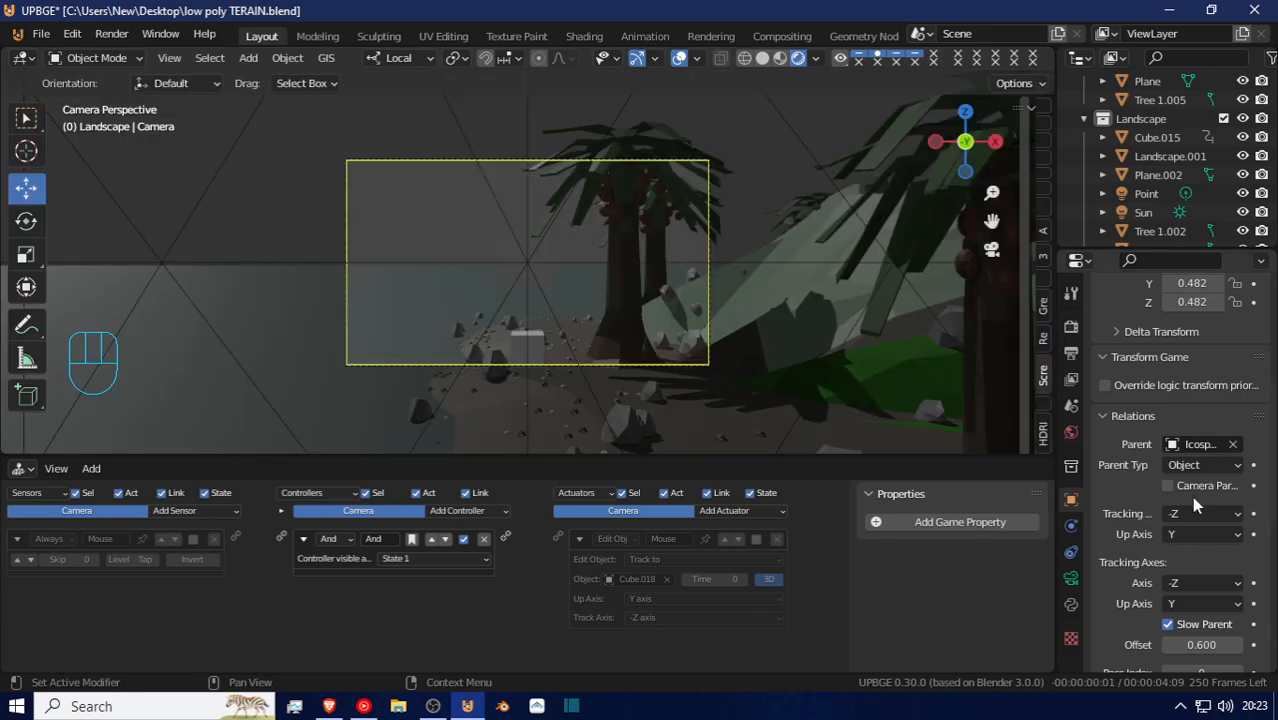
# Try Slow Parent offsets of 2.400 and 11.300 on the camera, running the game after each change
pyautogui.scroll(-3, 1193, 502)
pyautogui.moveTo(1193, 532); pyautogui.dragTo(1205, 532)
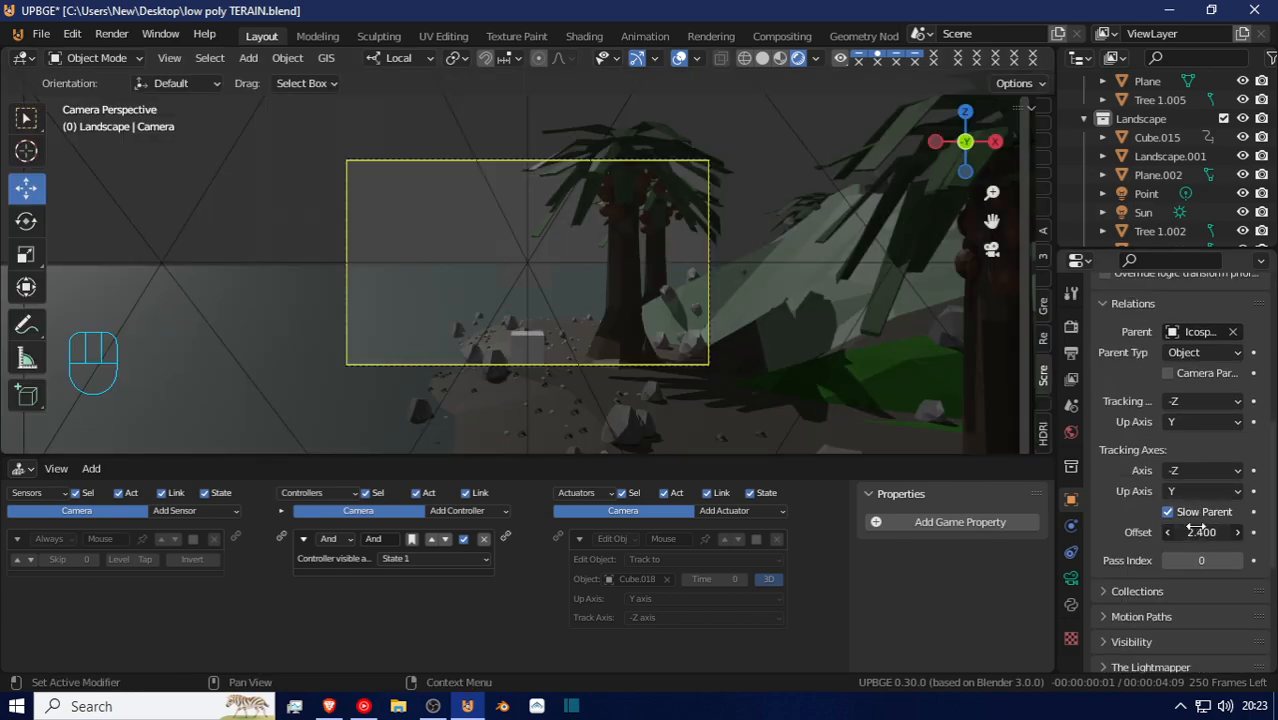
pyautogui.press('p')
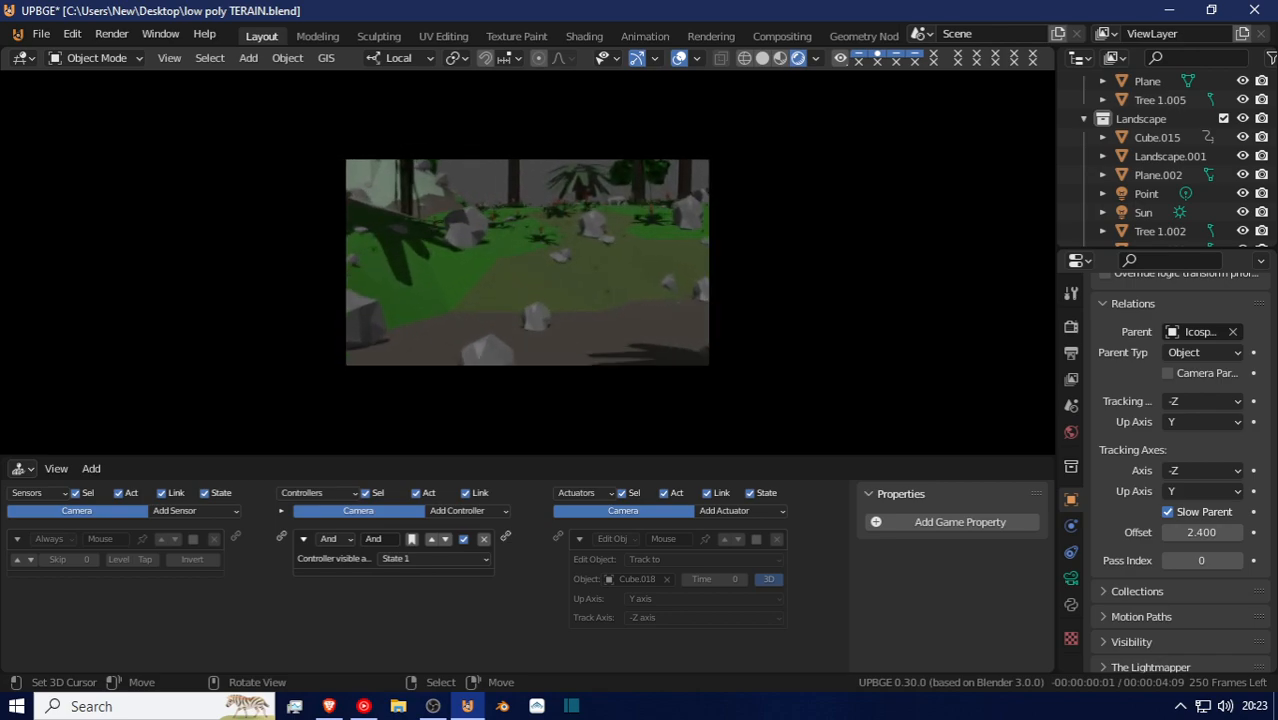
pyautogui.press('Escape')
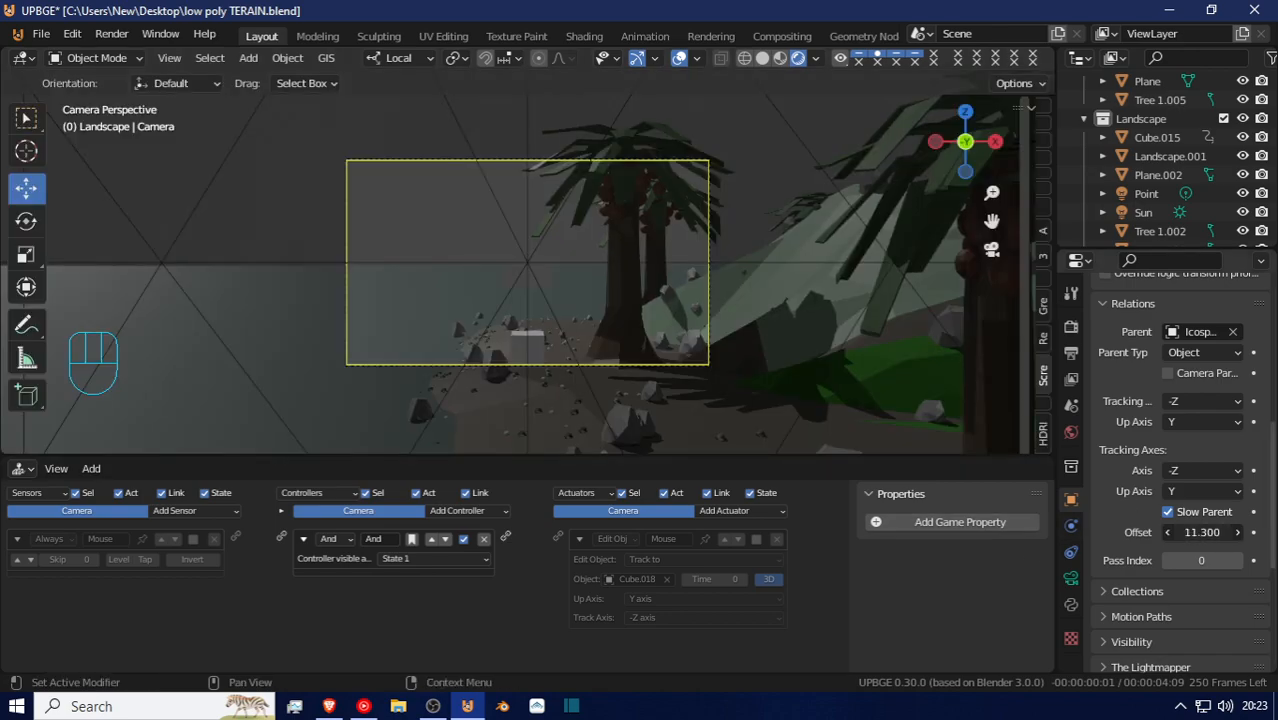
pyautogui.press('p')
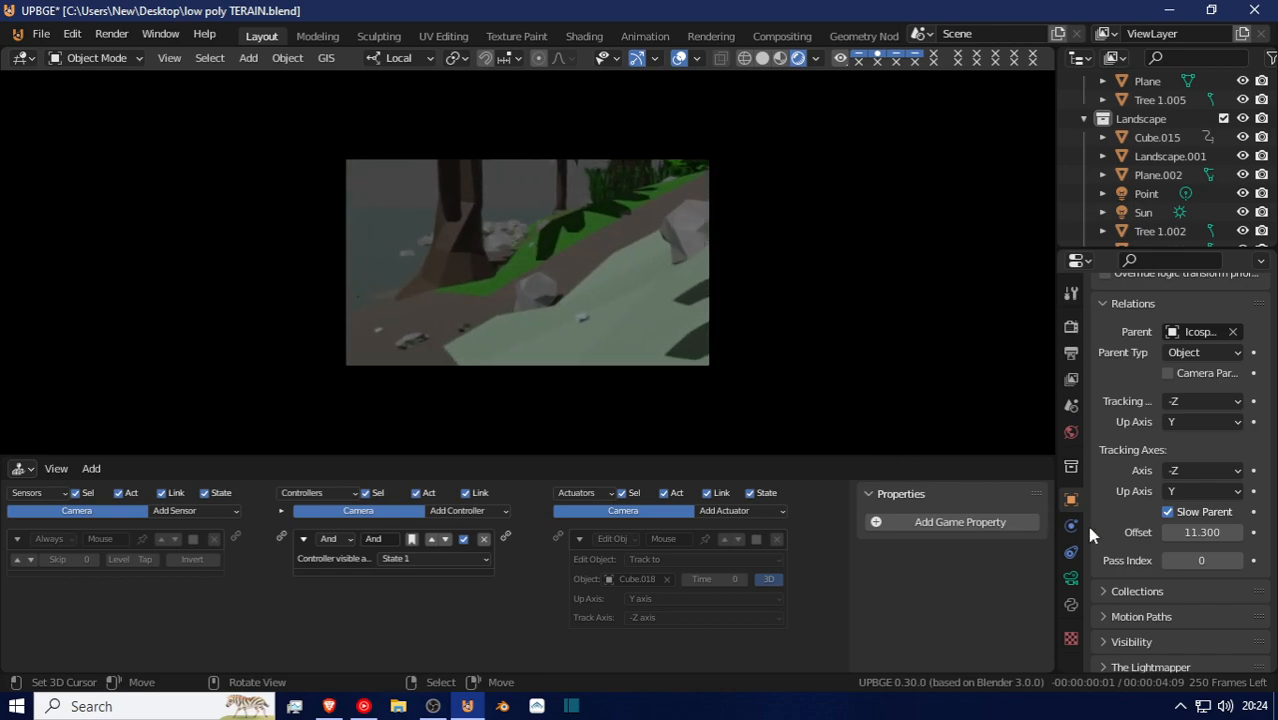
pyautogui.press('Escape')
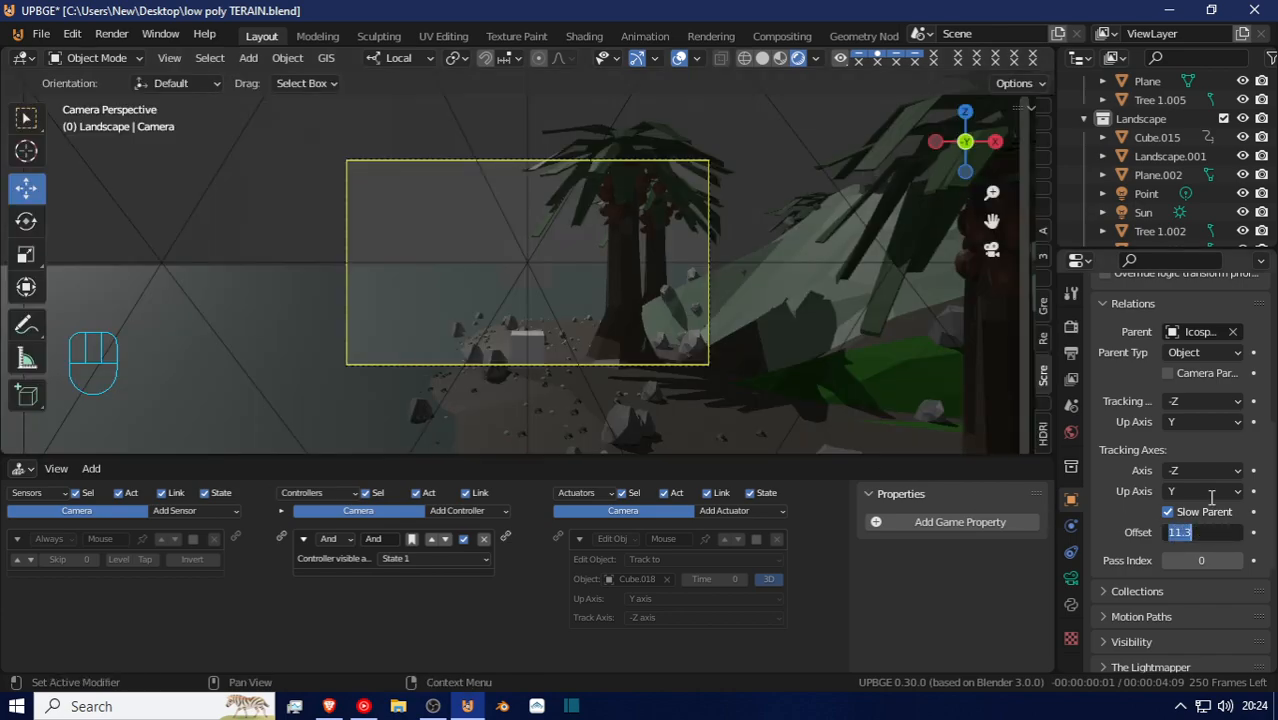
# Set the camera's Slow Parent offset to 9.000 and walk through the landscape in the game to test it
pyautogui.press('Return')
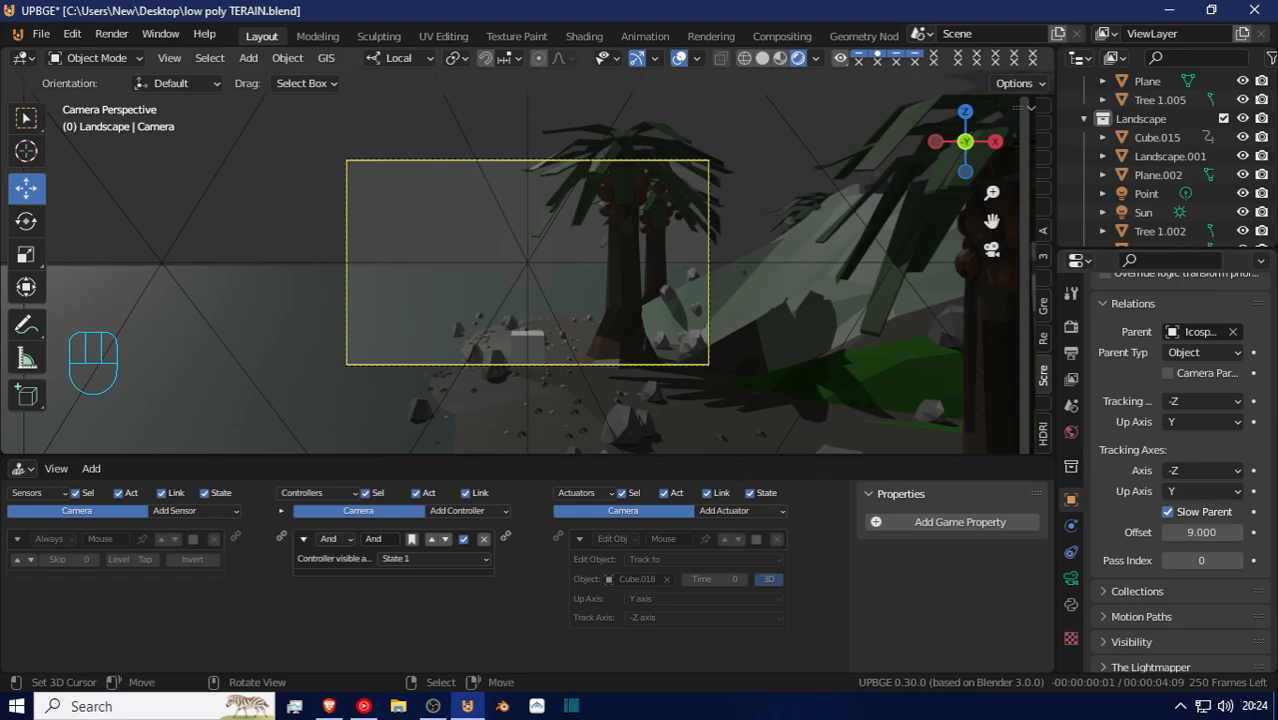
pyautogui.press('p')
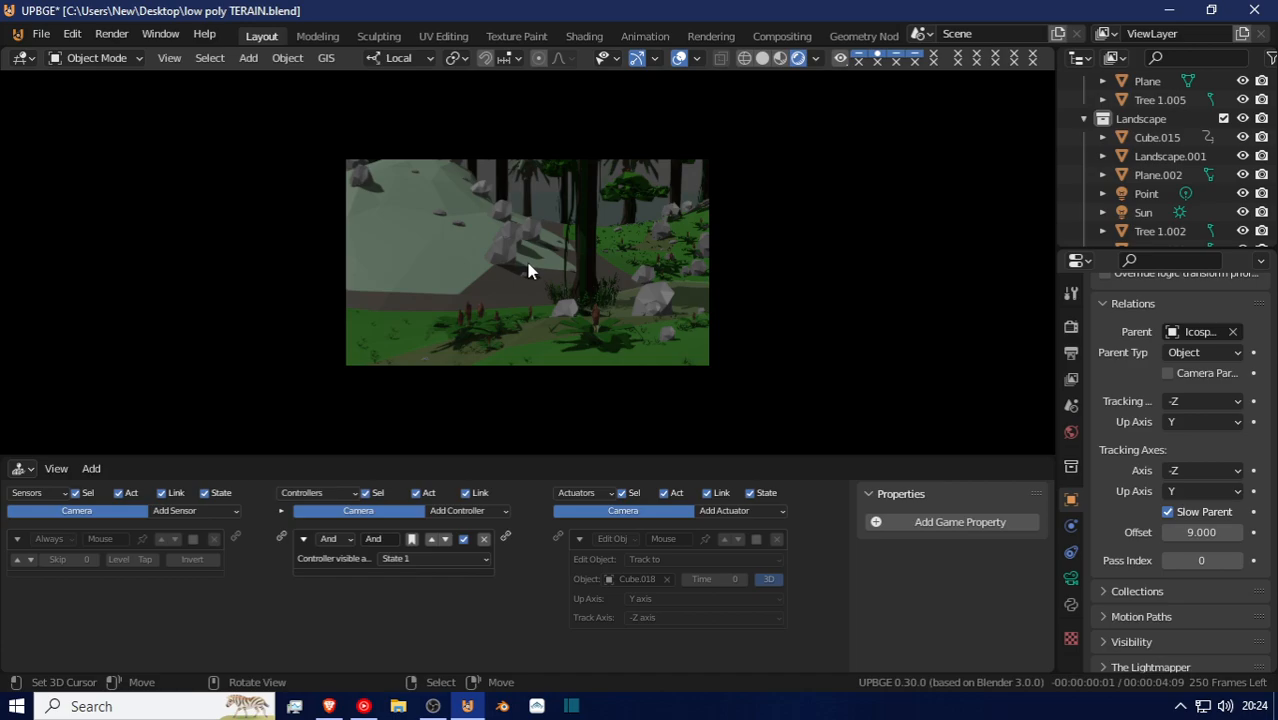
pyautogui.press('Escape')
# Leave the camera view and hide the first Collection and the Landscape.001 terrain in the viewport
pyautogui.moveTo(528, 265); pyautogui.dragTo(688, 258, button='middle')
pyautogui.scroll(-4, 688, 258)
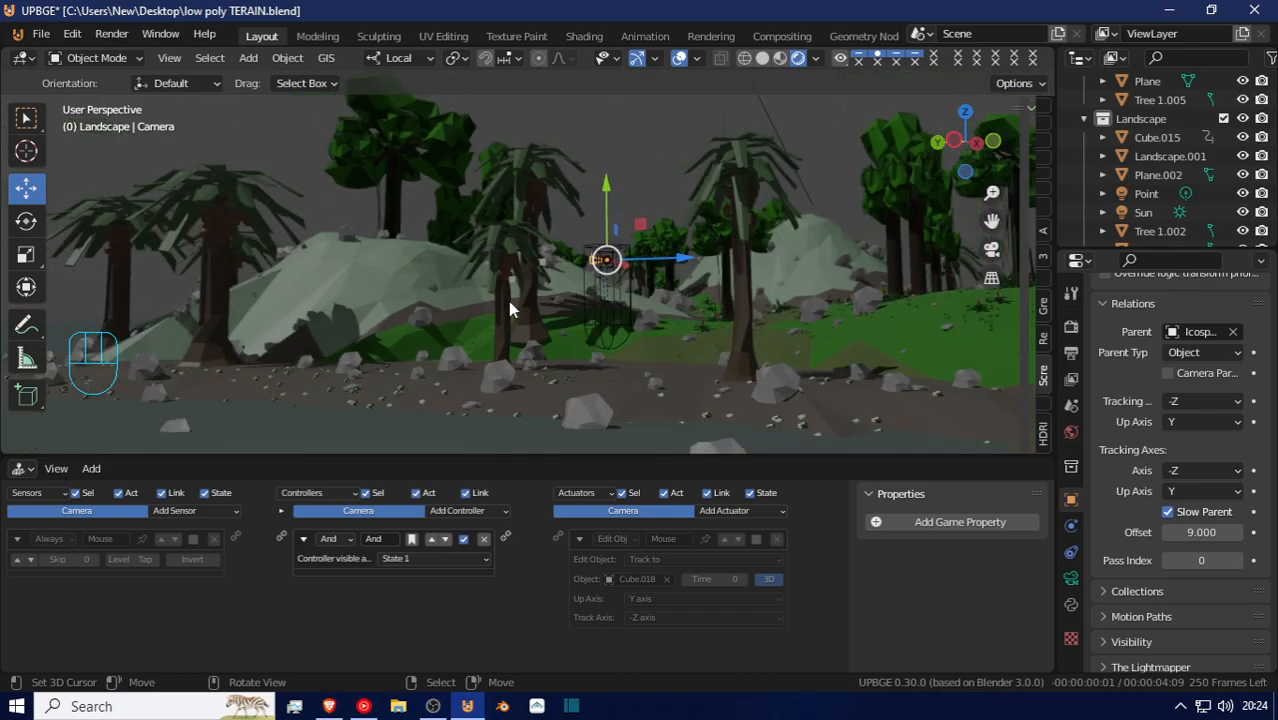
pyautogui.moveTo(152, 200); pyautogui.dragTo(184, 237, button='middle')
pyautogui.click(288, 180)
pyautogui.scroll(-3, 292, 183)
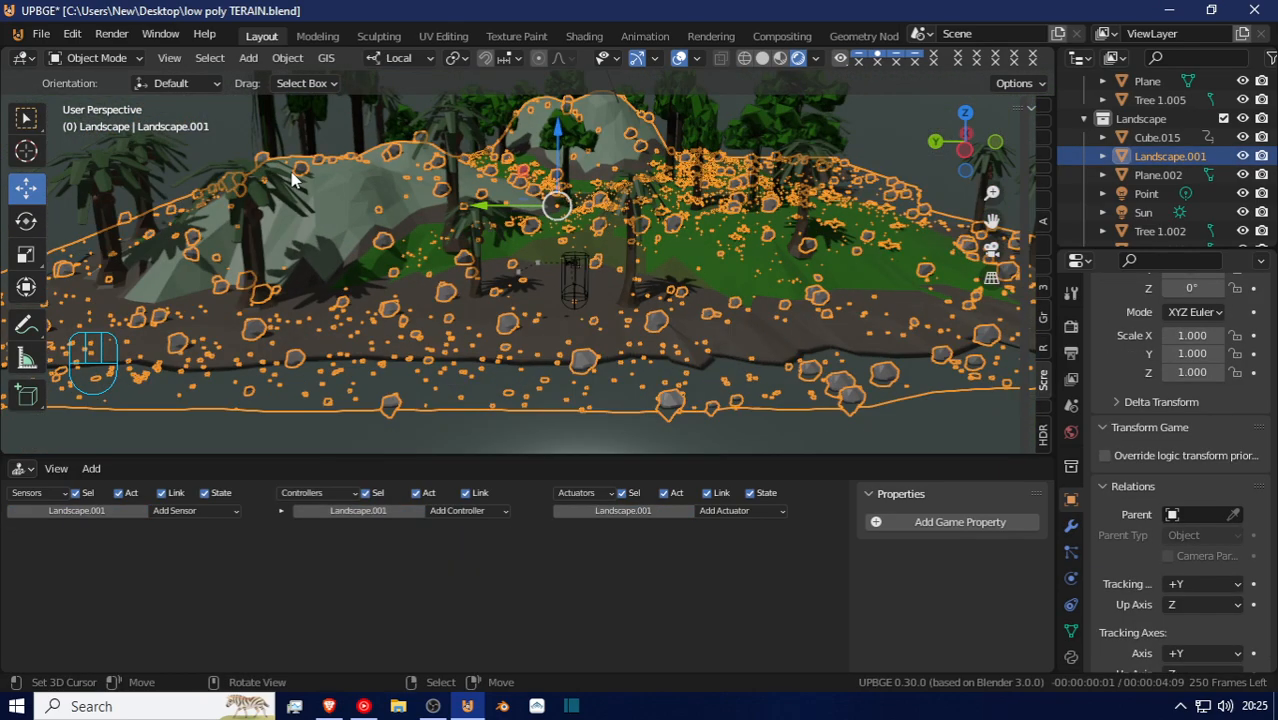
pyautogui.scroll(2, 1147, 172)
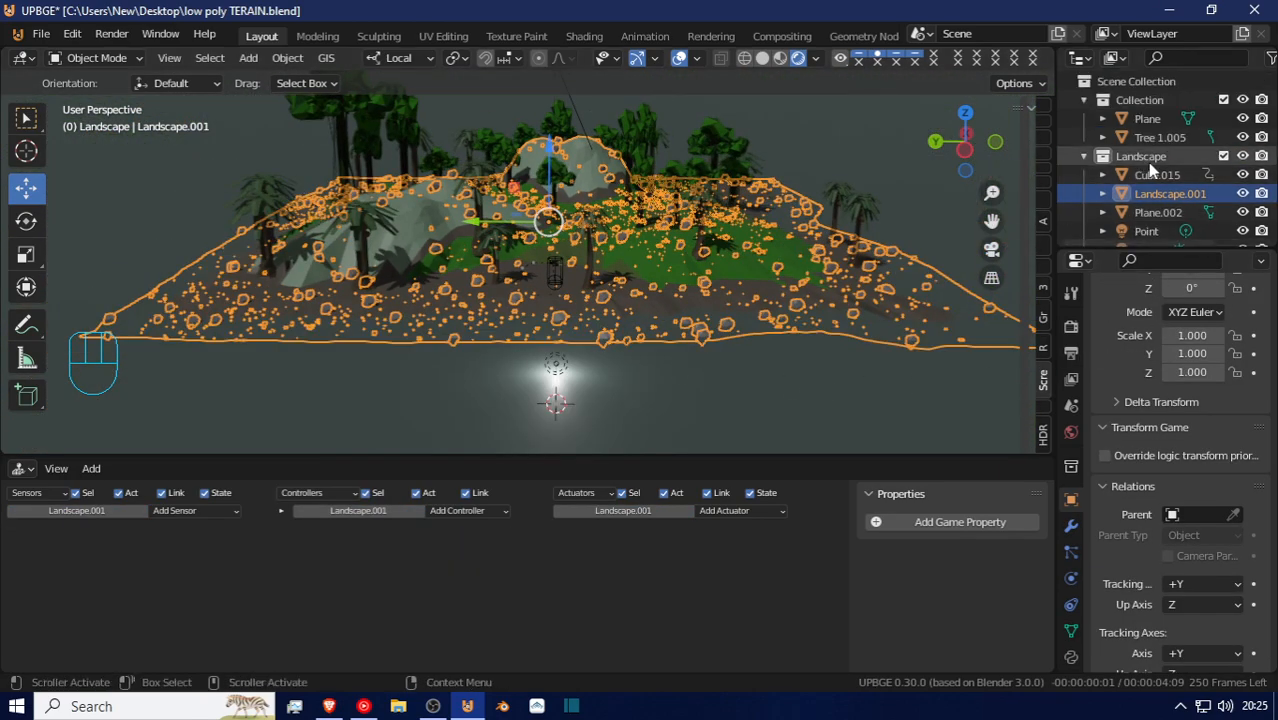
pyautogui.click(1184, 102)
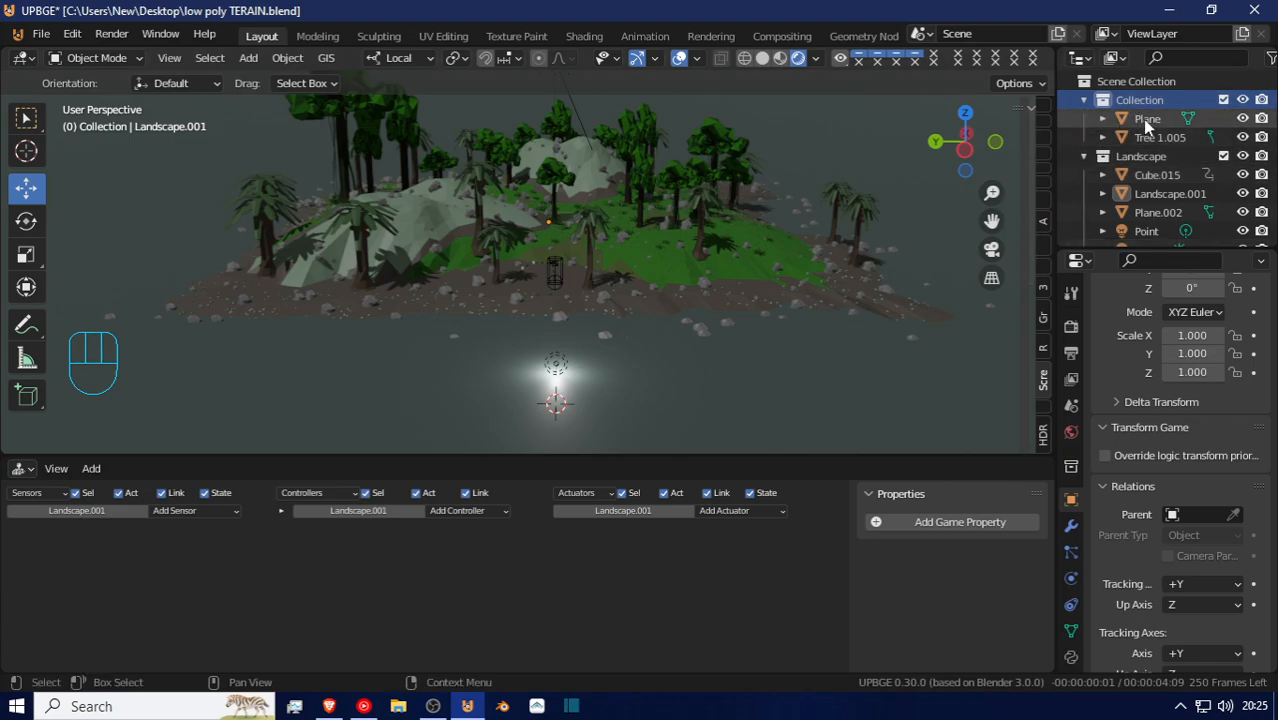
pyautogui.click(1243, 100)
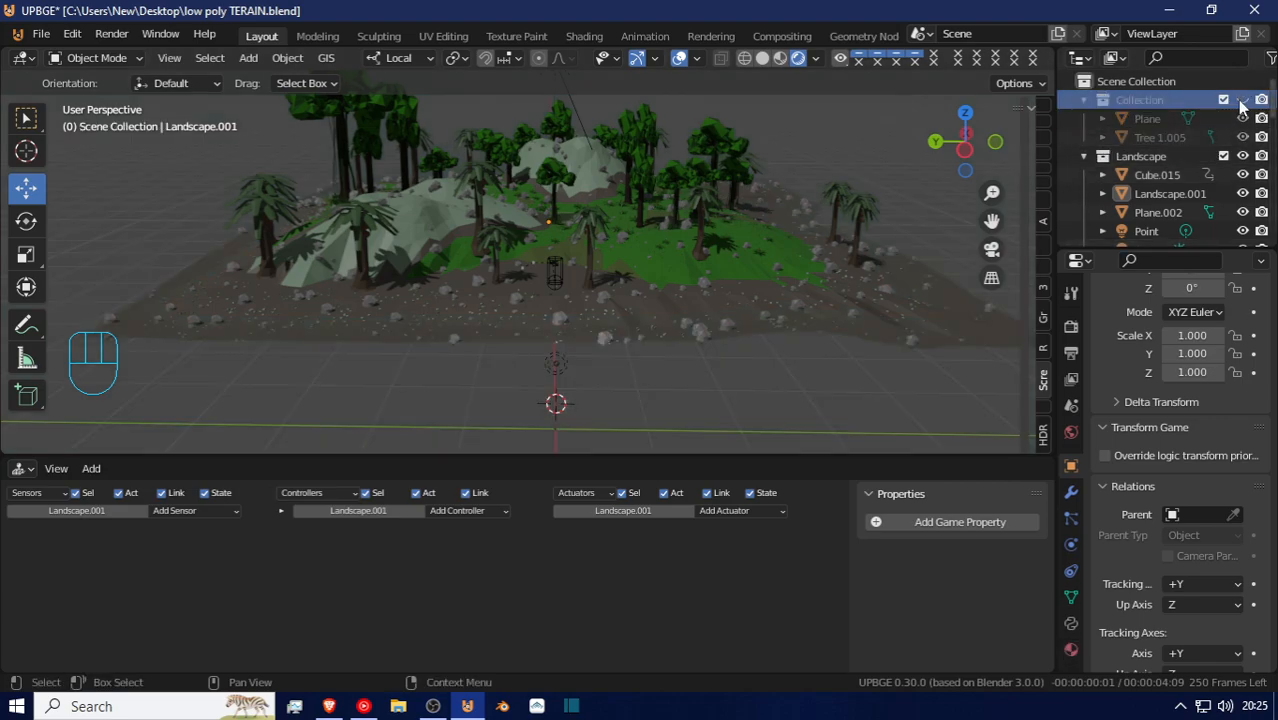
pyautogui.click(762, 305)
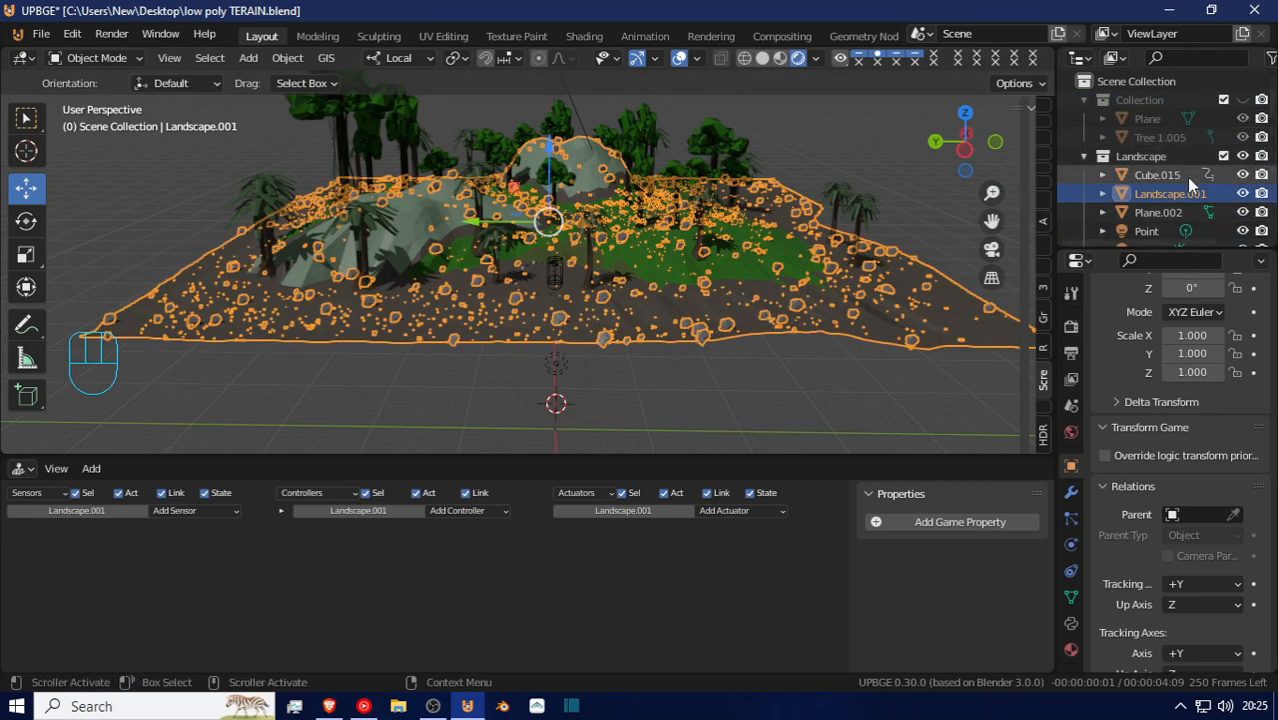
pyautogui.click(1242, 194)
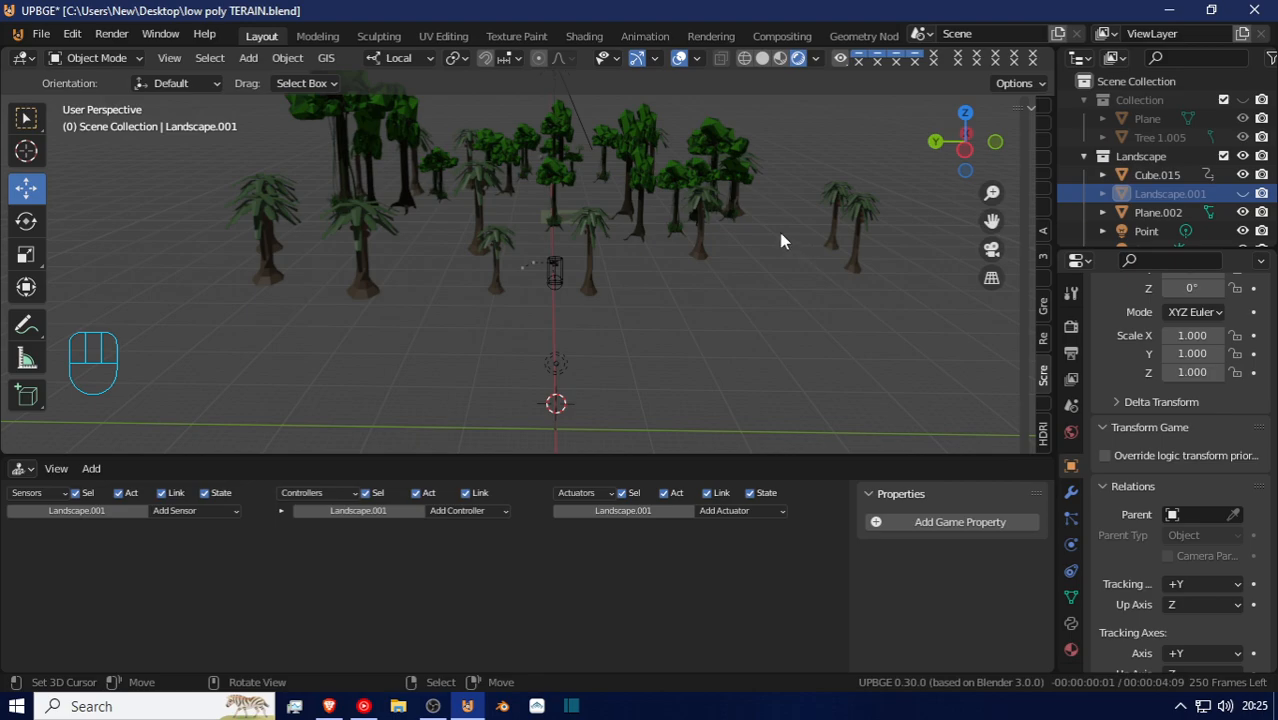
# Exclude the Landscape collection from the view layer and hide the Detail models collection
pyautogui.click(690, 229)
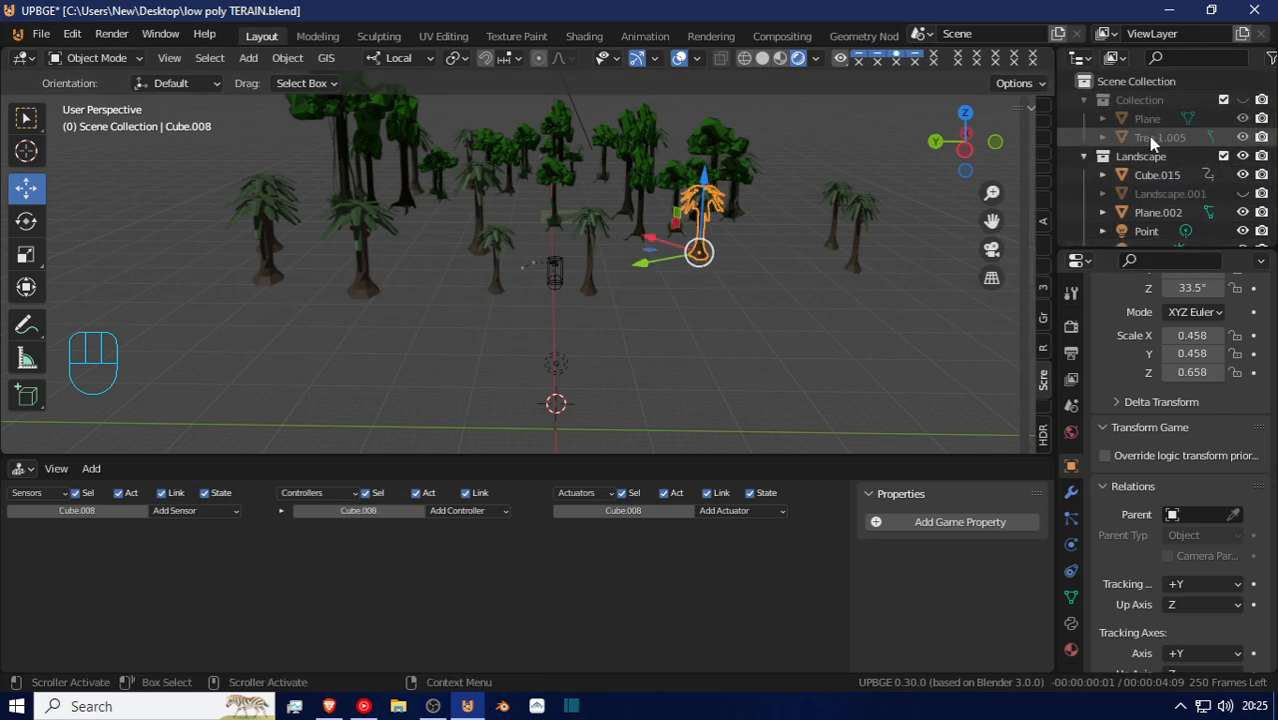
pyautogui.click(1223, 156)
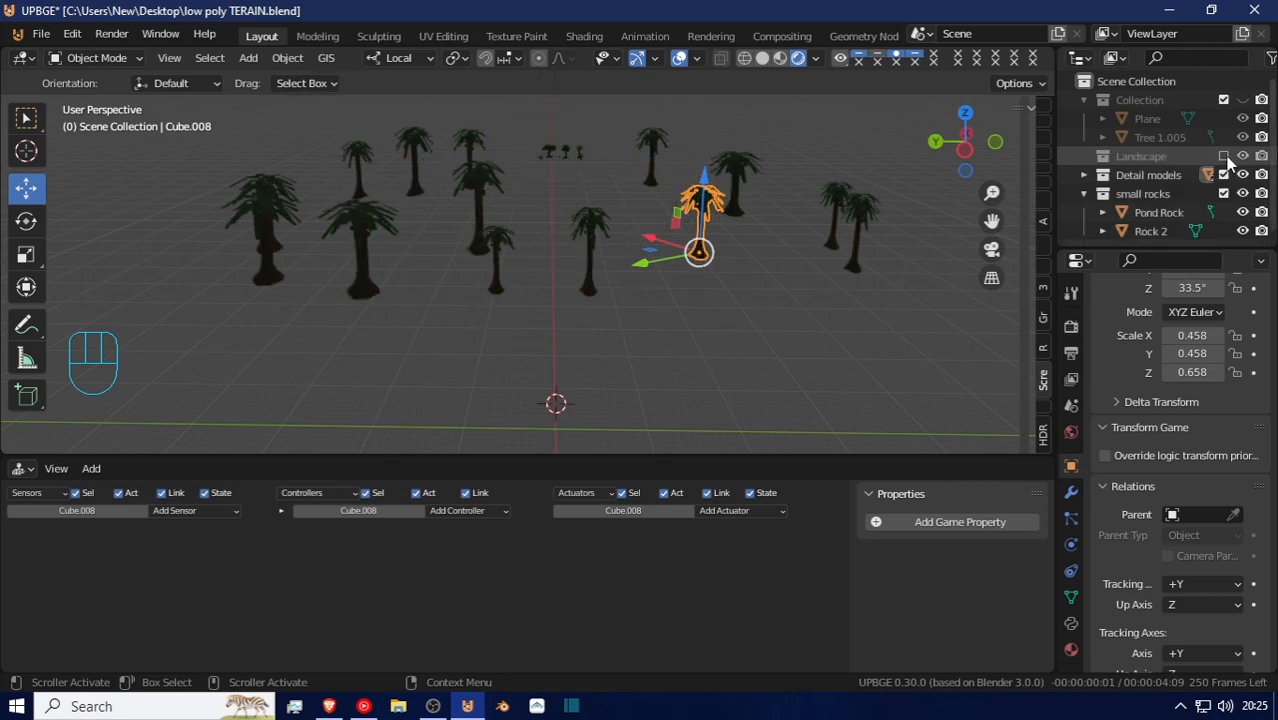
pyautogui.click(855, 207)
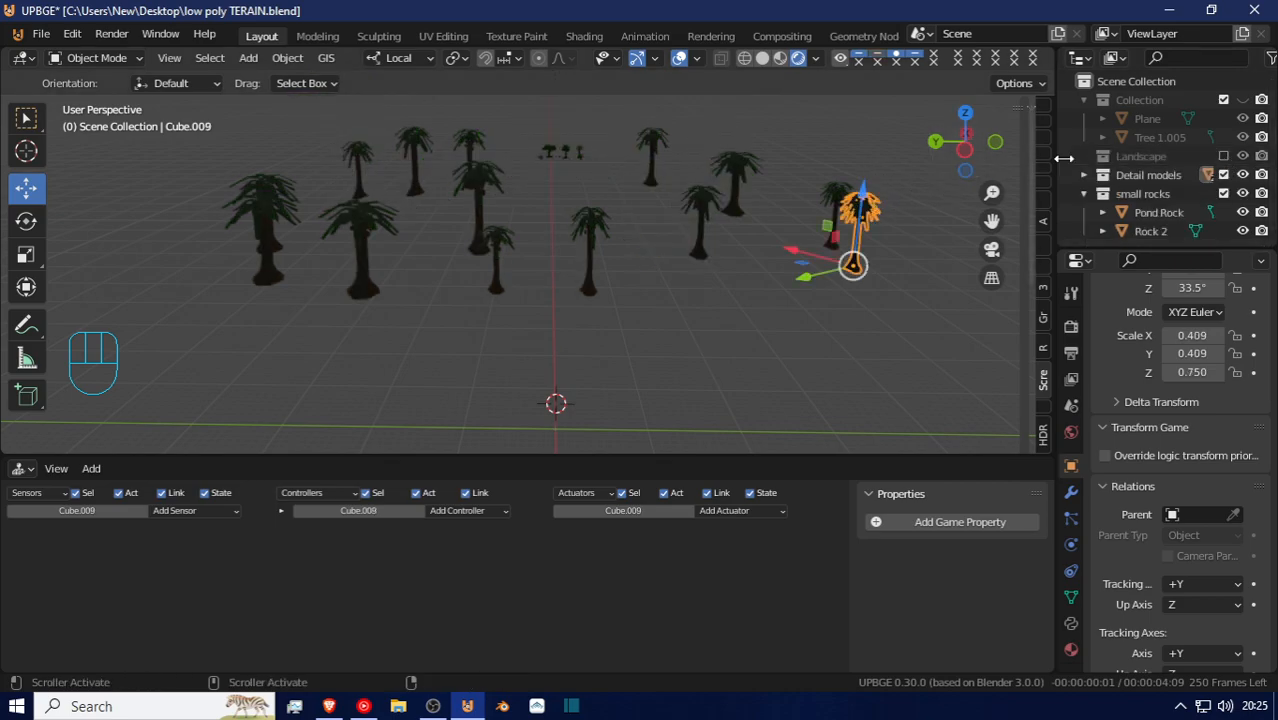
pyautogui.click(1242, 172)
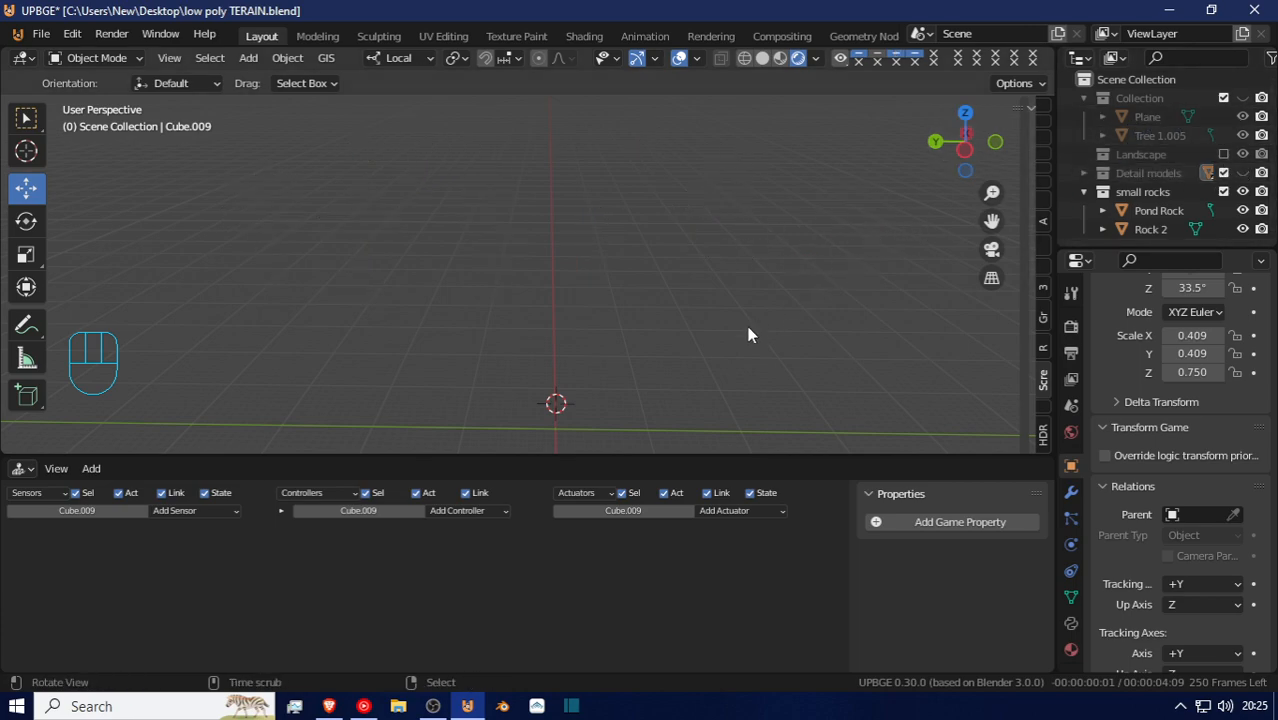
pyautogui.scroll(-7, 563, 350)
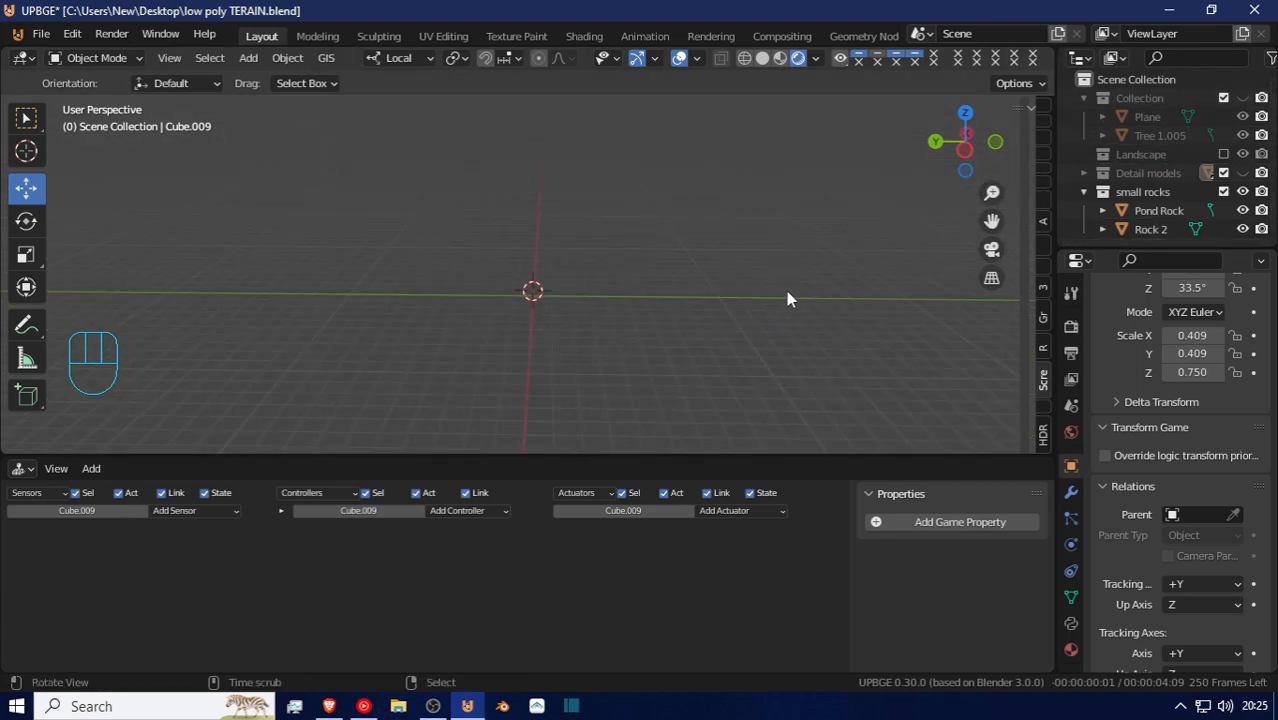
# Include the Landscape collection in the view layer again and unhide the first Collection
pyautogui.click(1223, 154)
pyautogui.scroll(-2, 1221, 171)
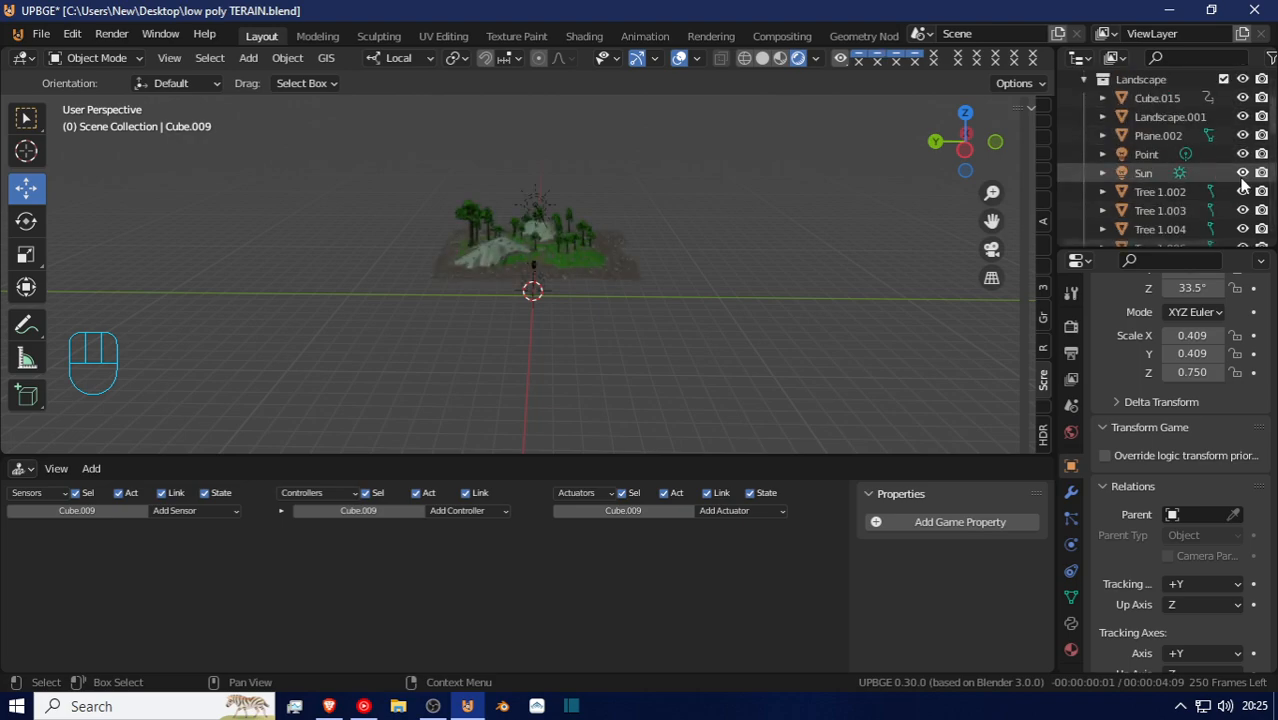
pyautogui.scroll(2, 1243, 185)
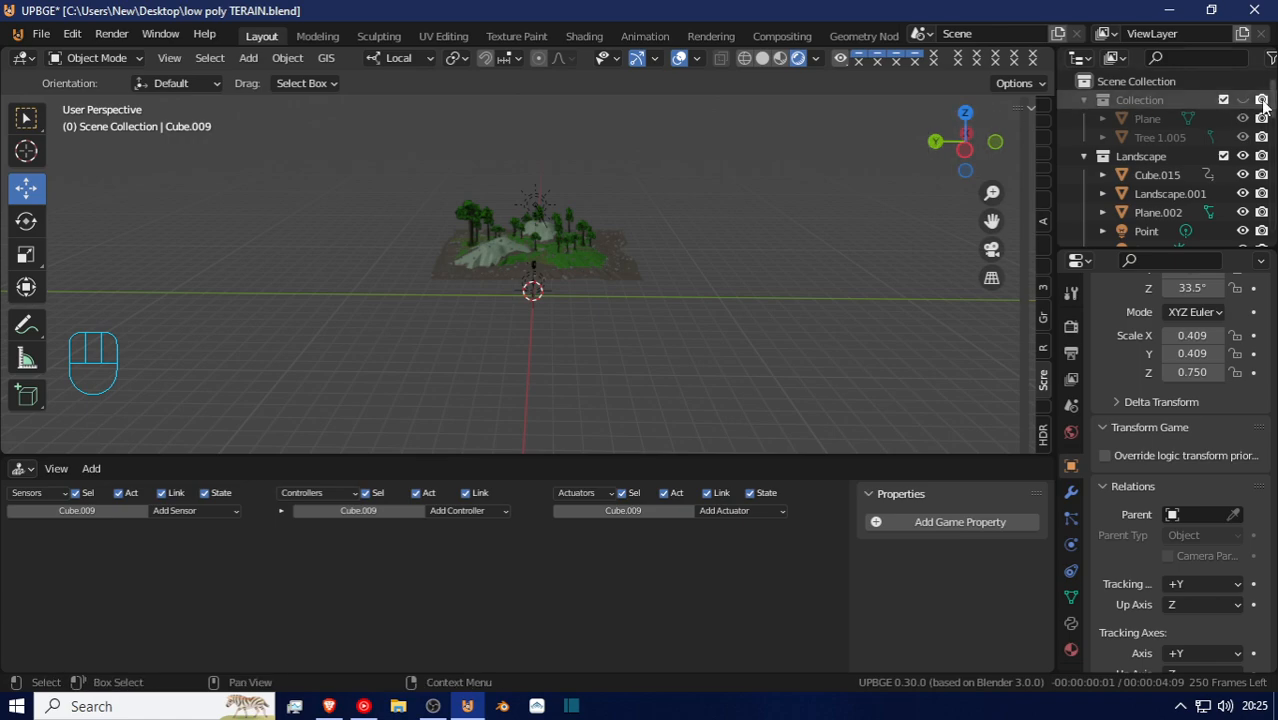
pyautogui.click(1243, 100)
# Select all parts of the character rig on the shore, invert the selection and hide every other object
pyautogui.hotkey('shift', '`')
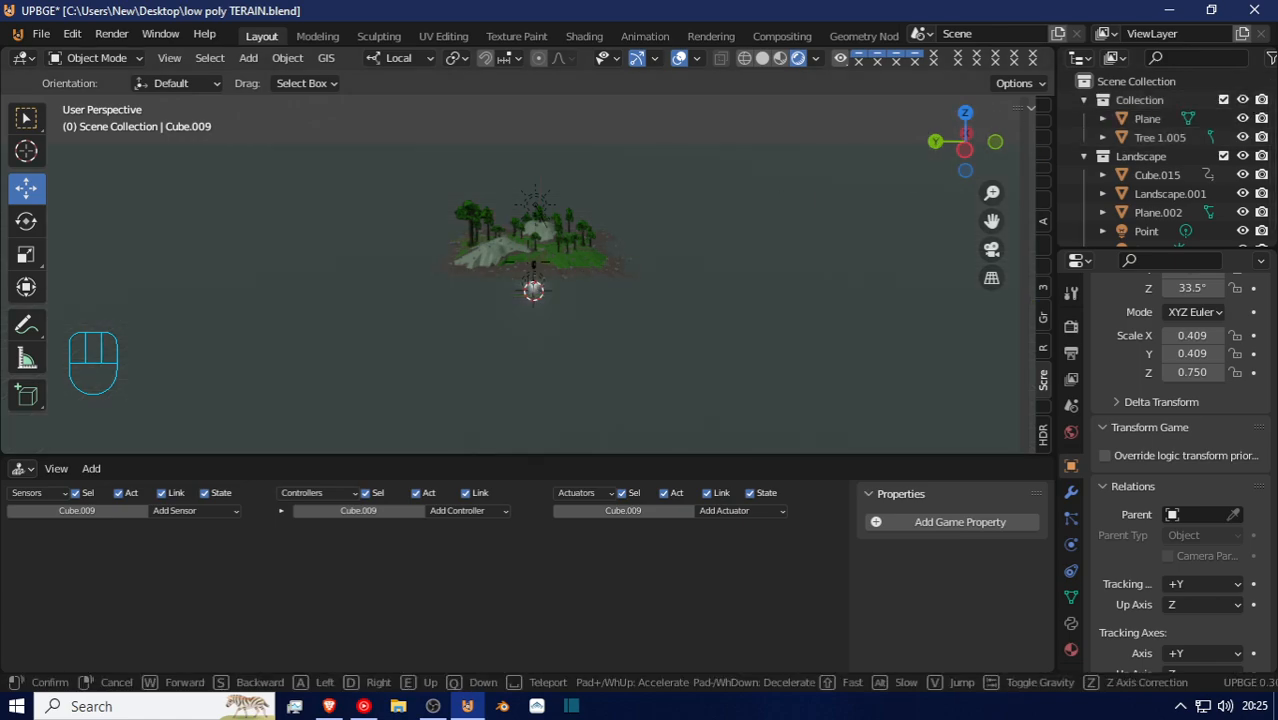
pyautogui.press('w')
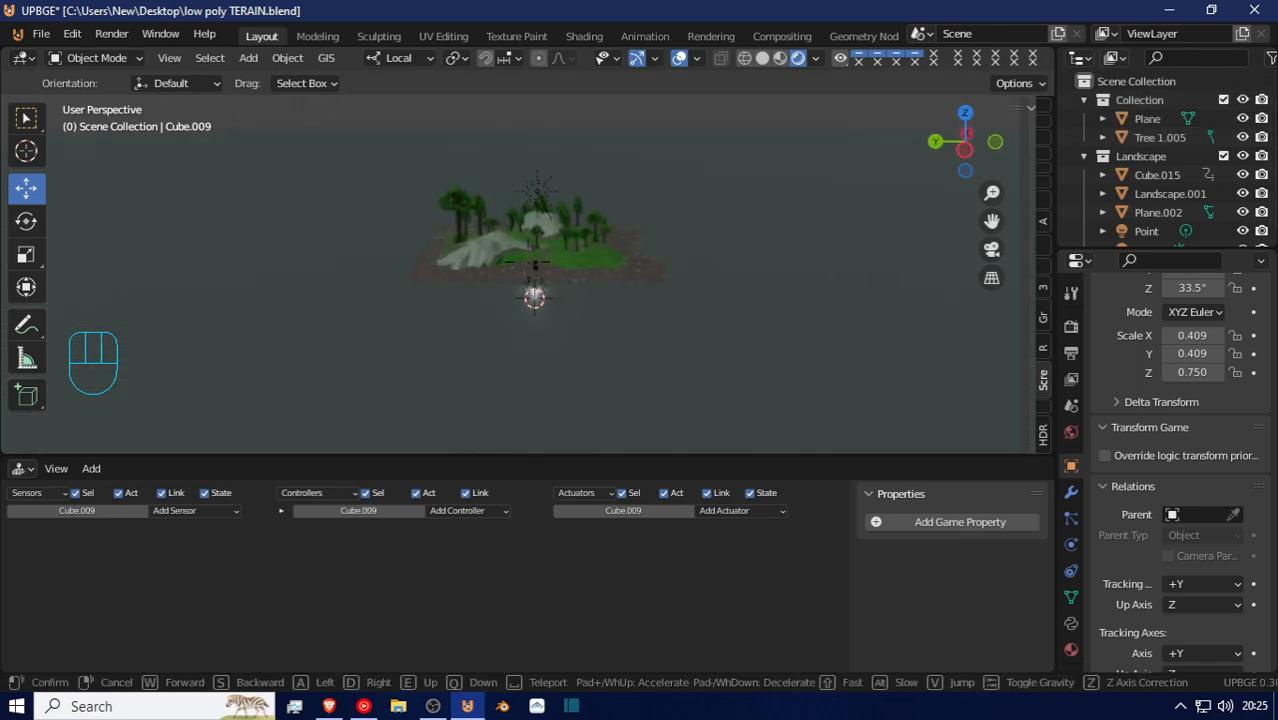
pyautogui.press('Escape')
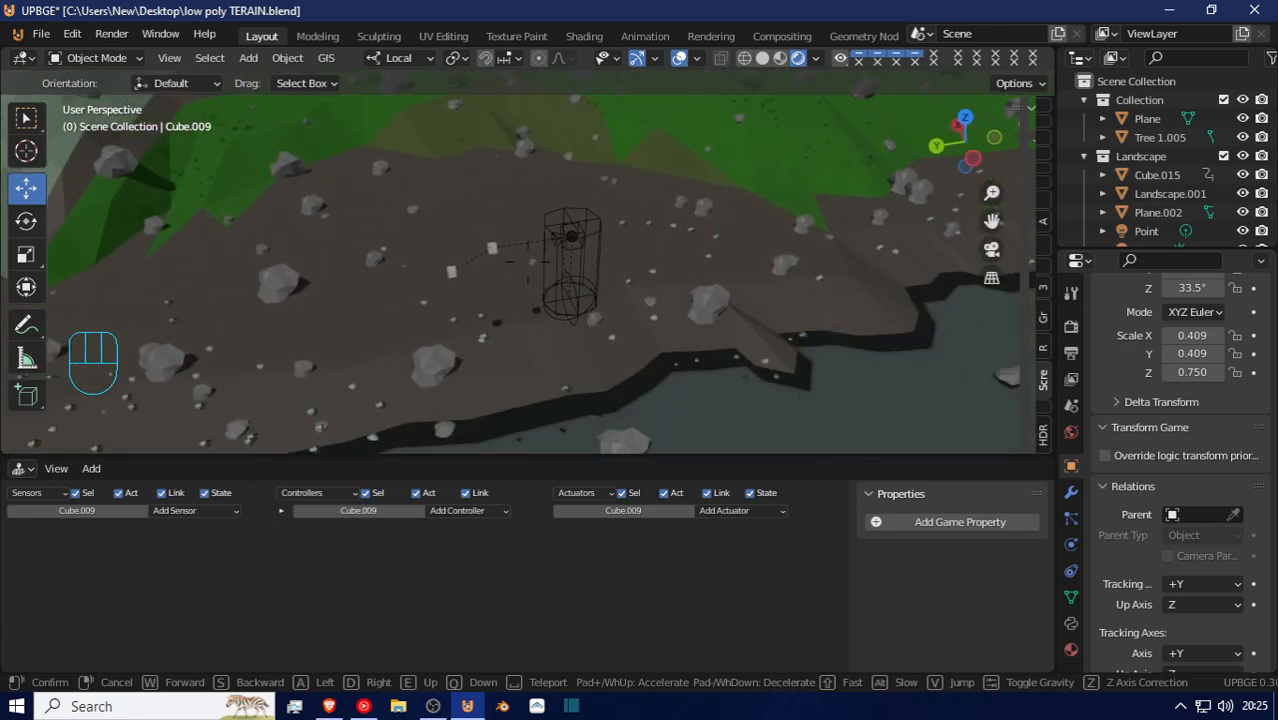
pyautogui.click(554, 212)
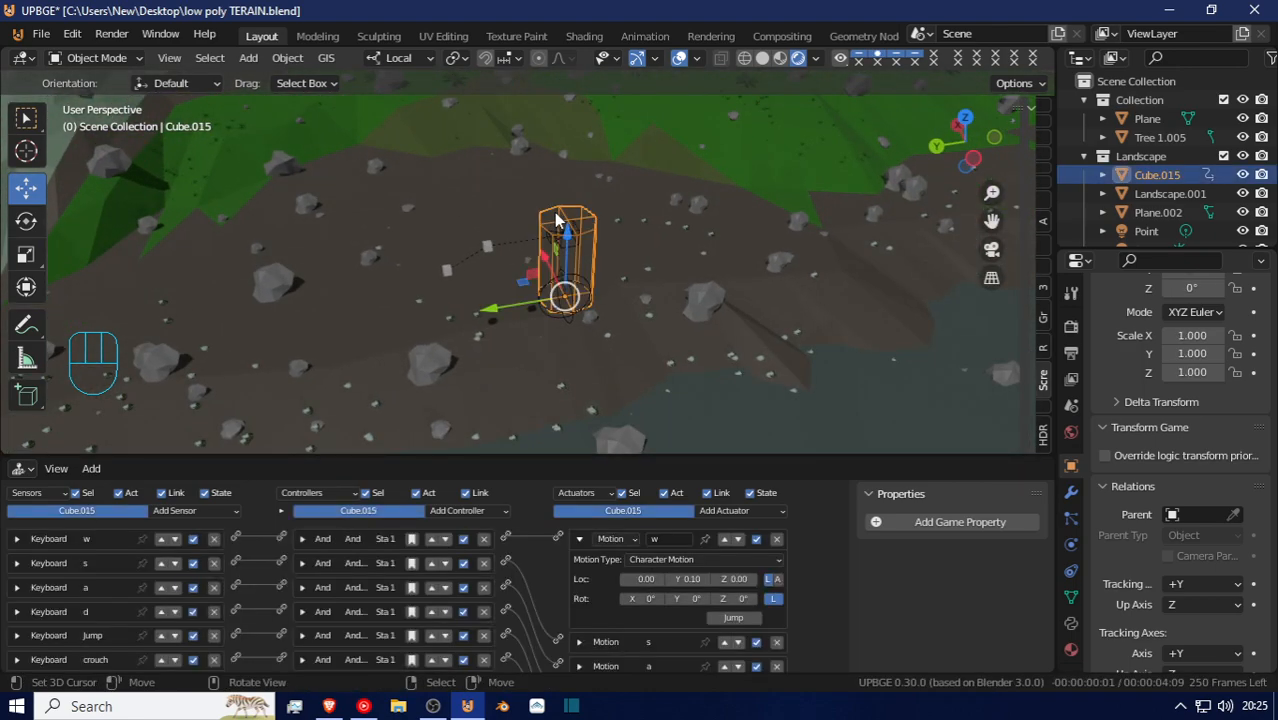
pyautogui.press('c')
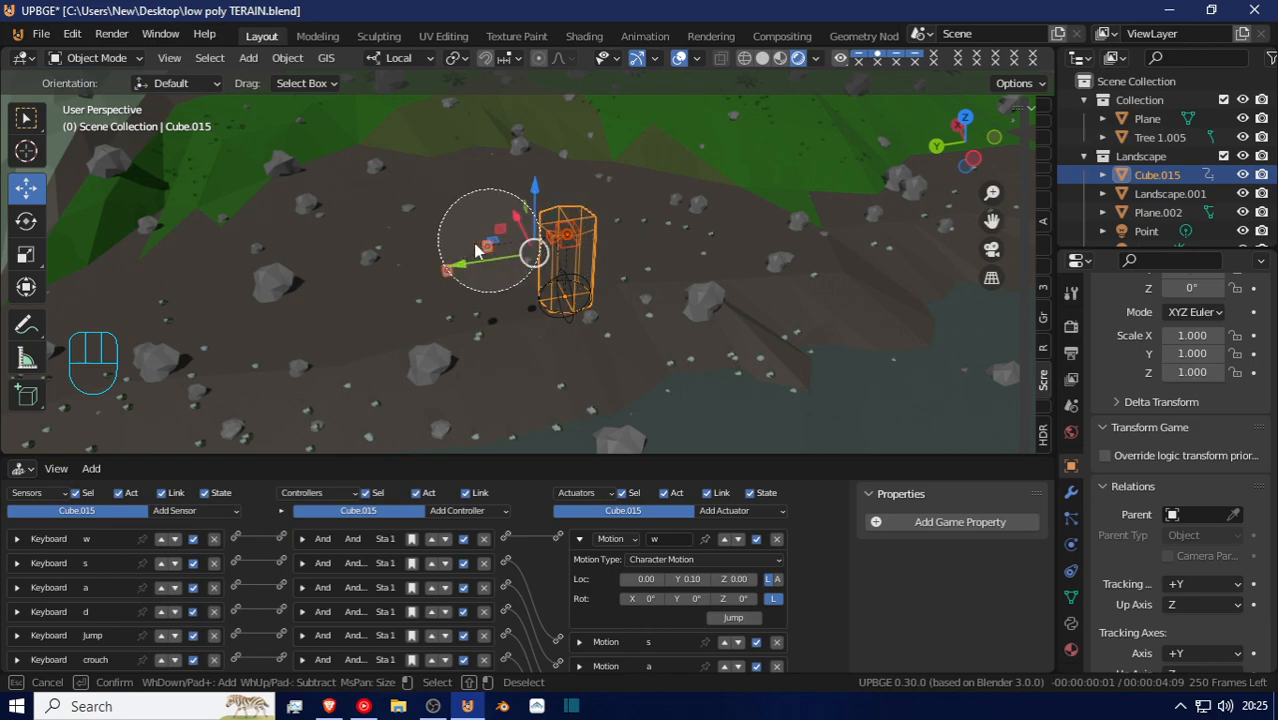
pyautogui.press('Escape')
pyautogui.scroll(-6, 458, 266)
pyautogui.scroll(3, 458, 266)
pyautogui.press('g')
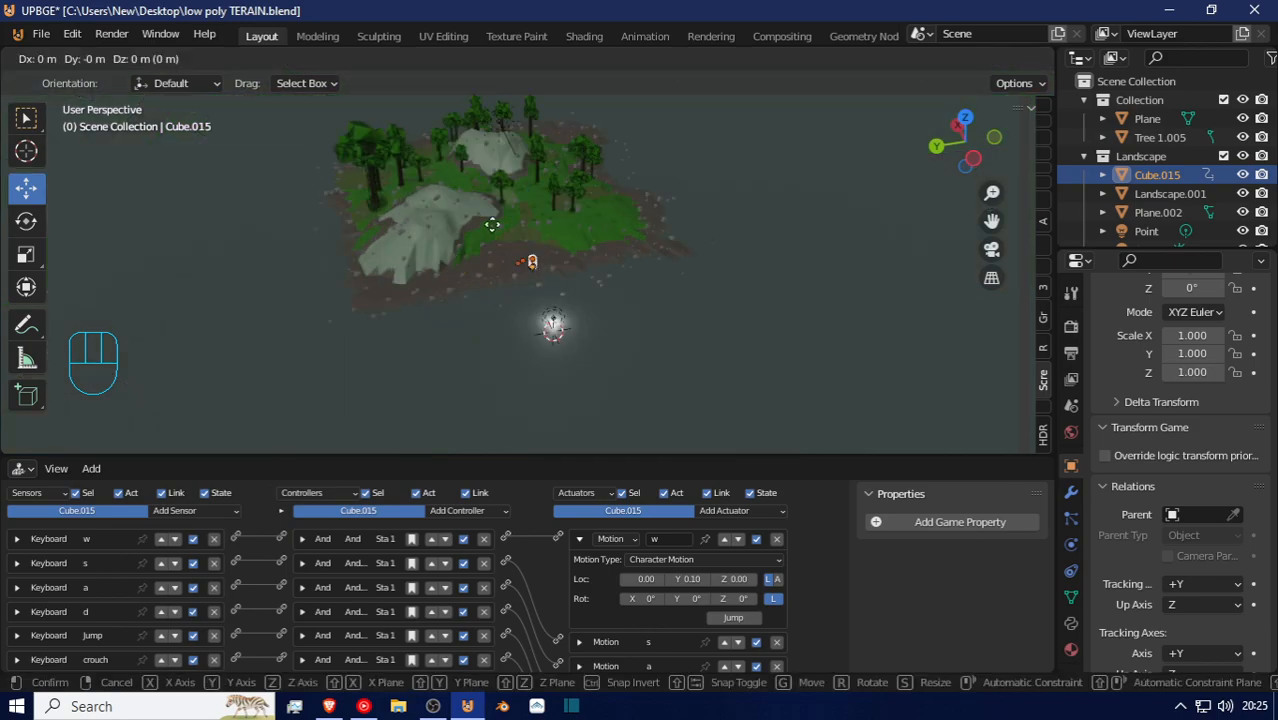
pyautogui.press('Escape')
pyautogui.press('a')
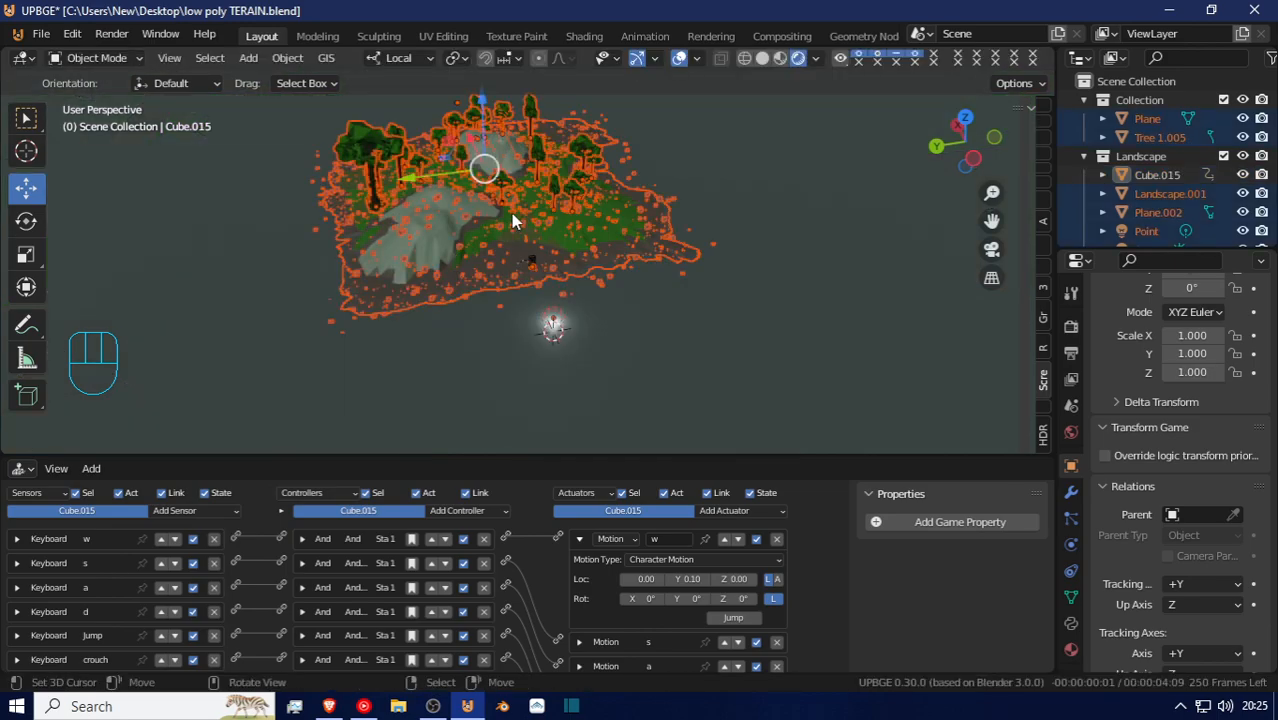
pyautogui.press('h')
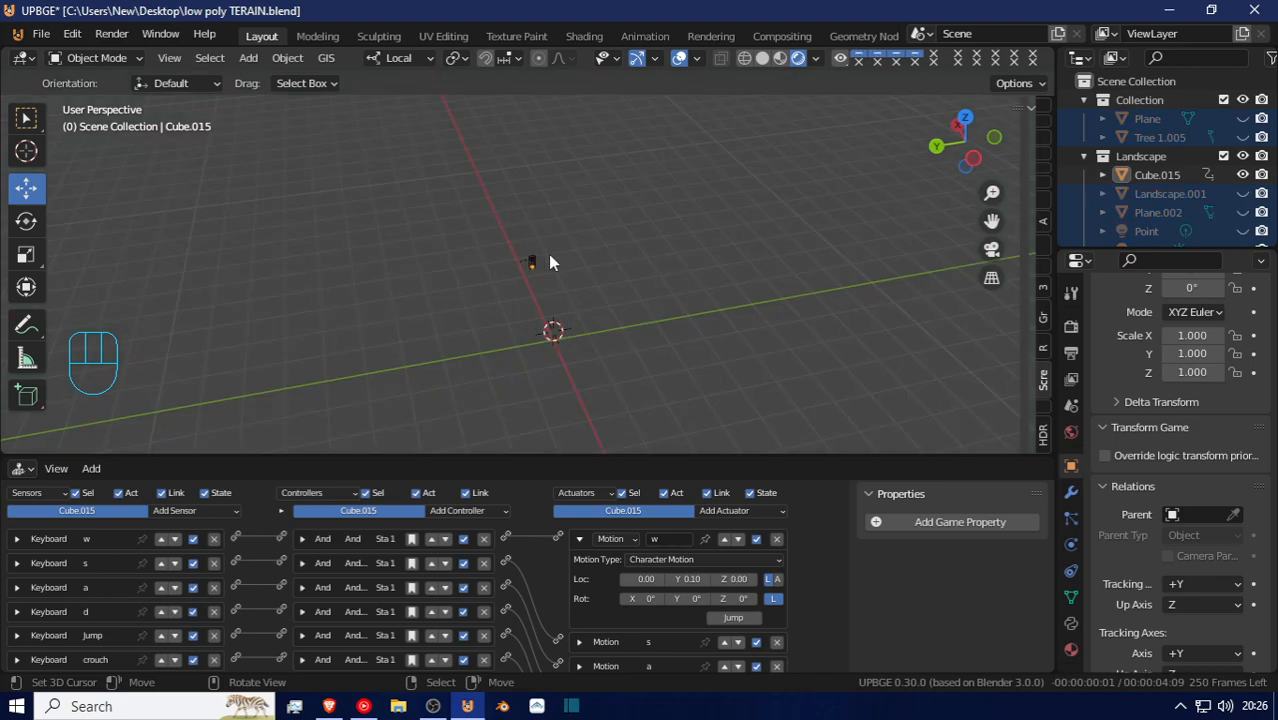
# Clear the location of the character's outer wireframe cylinder, Cube.015, and bring the rig into close view
pyautogui.click(531, 260)
pyautogui.hotkey('alt', 'g')
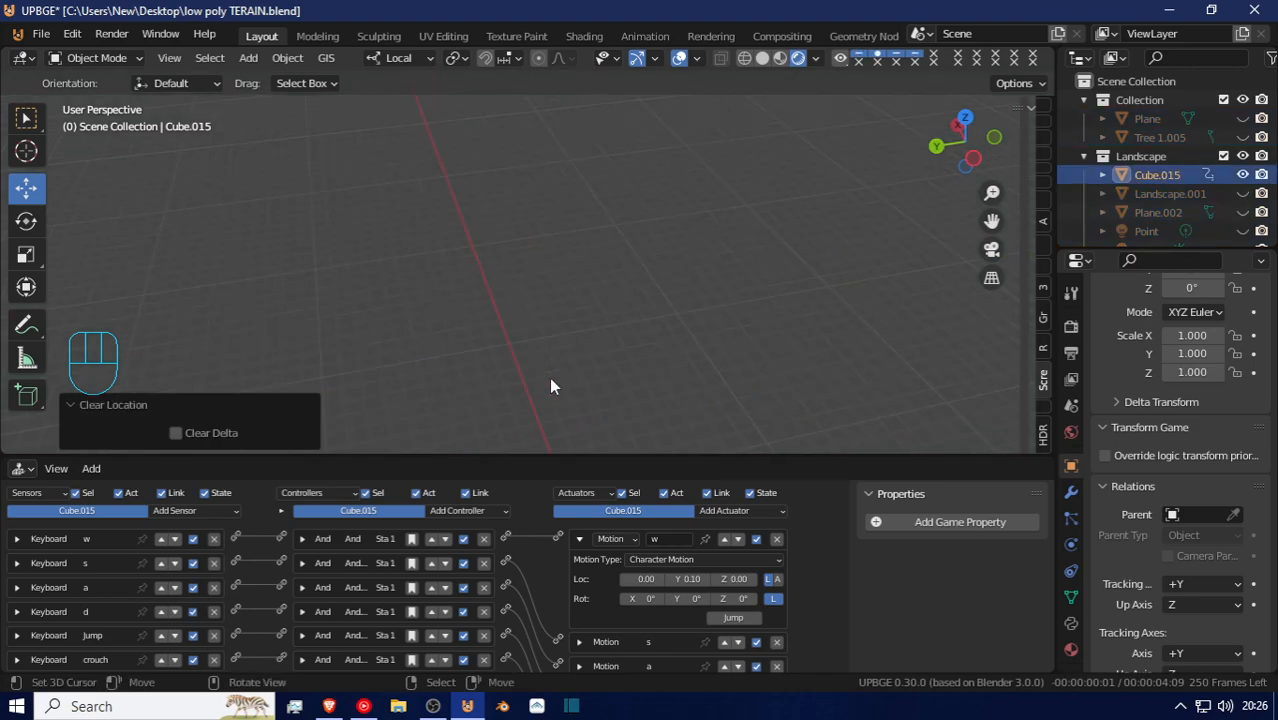
pyautogui.hotkey('shift', '`')
pyautogui.press('s')
pyautogui.press('d')
pyautogui.press('w')
pyautogui.press('e')
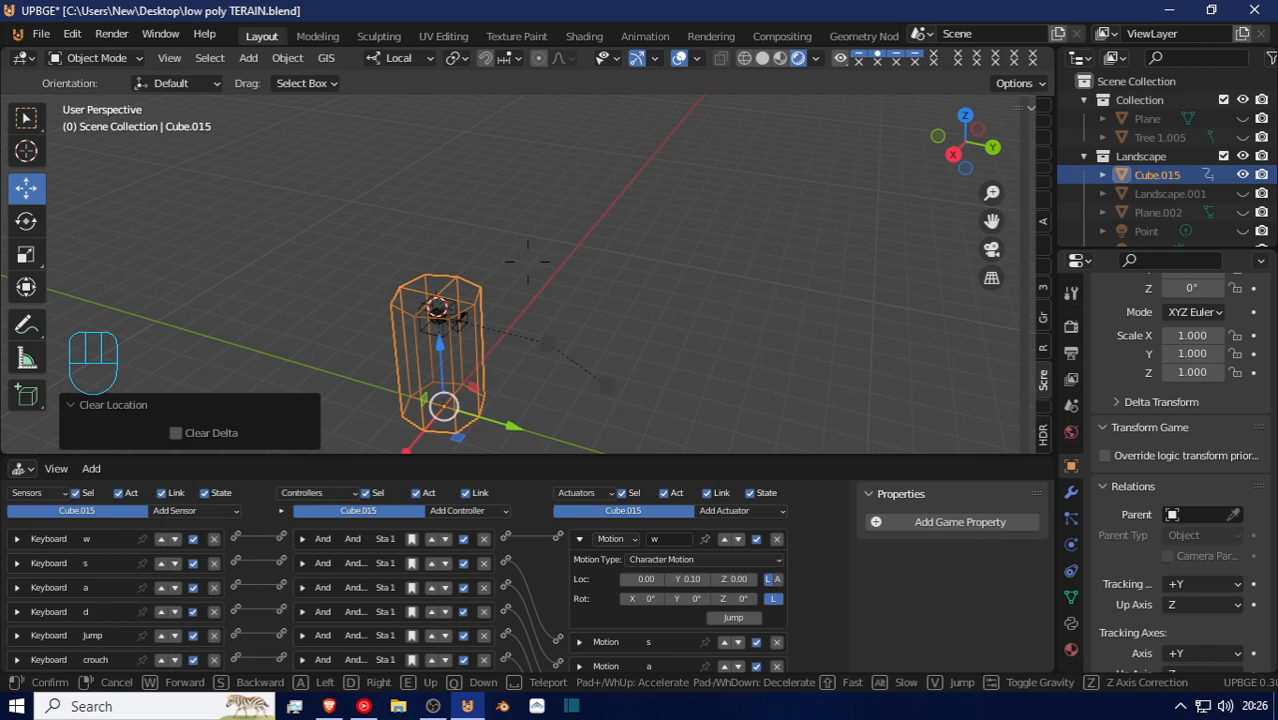
pyautogui.press('s')
pyautogui.press('a')
pyautogui.press('d')
pyautogui.press('w')
pyautogui.click(441, 279)
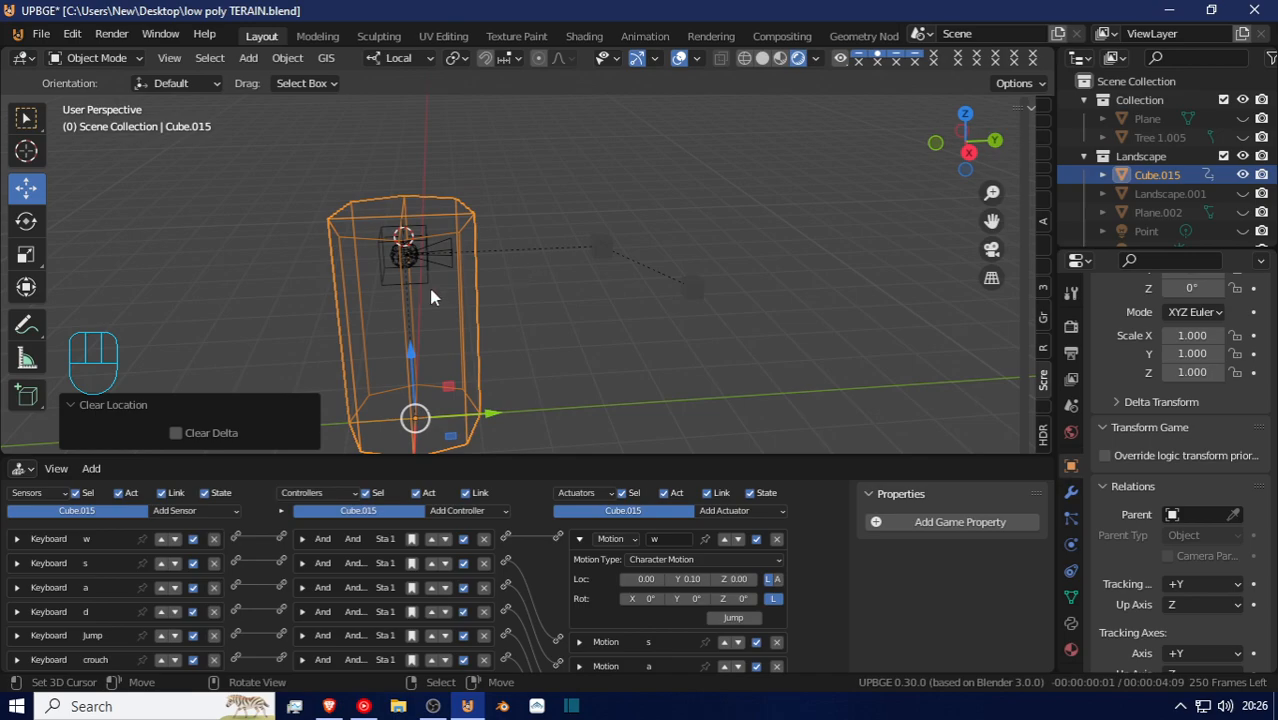
# Try moving the small inner cube, Cube.016, along its local Y axis to see how its children follow
pyautogui.click(430, 272)
pyautogui.press('g')
pyautogui.press('x')
pyautogui.press('y')
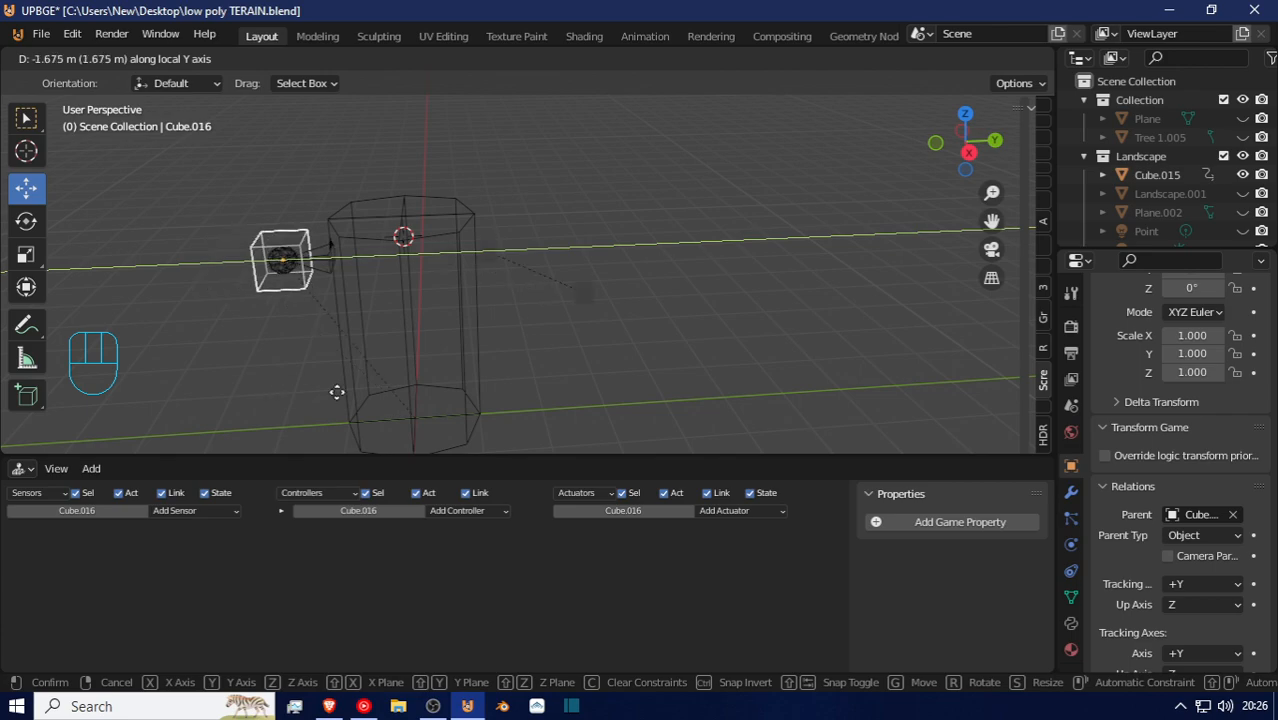
pyautogui.click(430, 408)
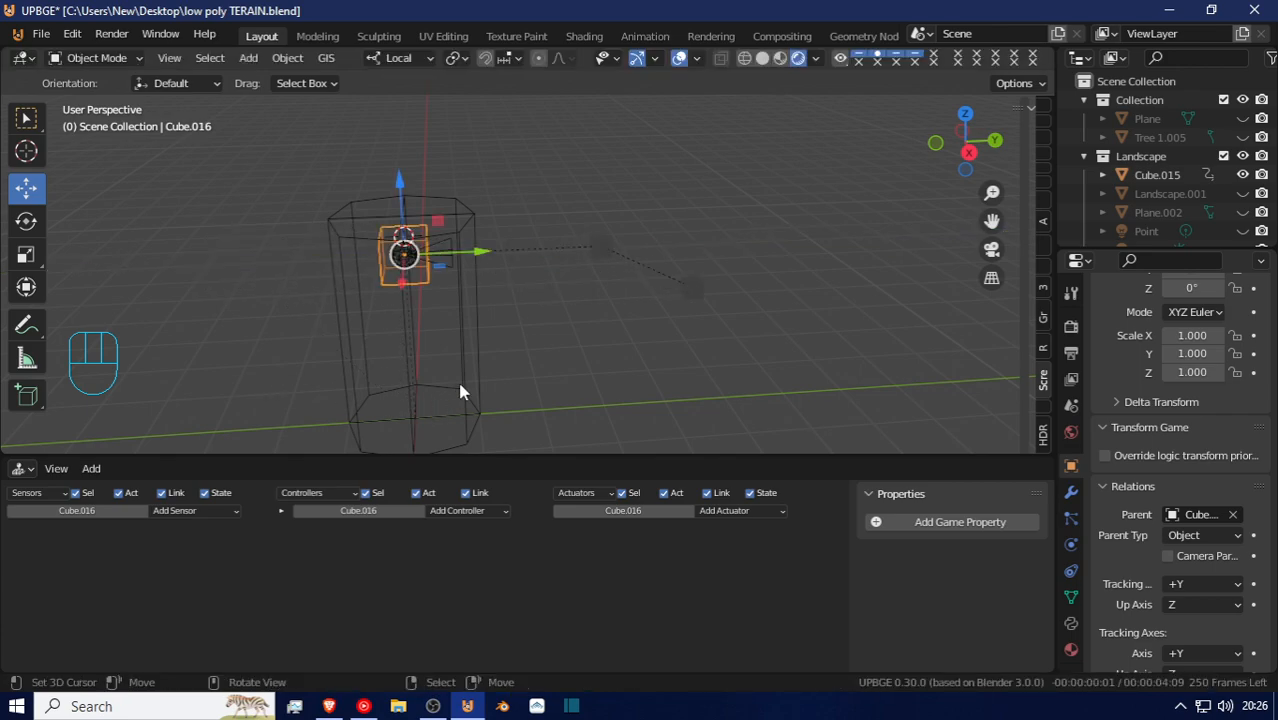
# Examine the inner cube up close and select the camera inside it to view its relations and logic
pyautogui.hotkey('shift', '`')
pyautogui.press('s')
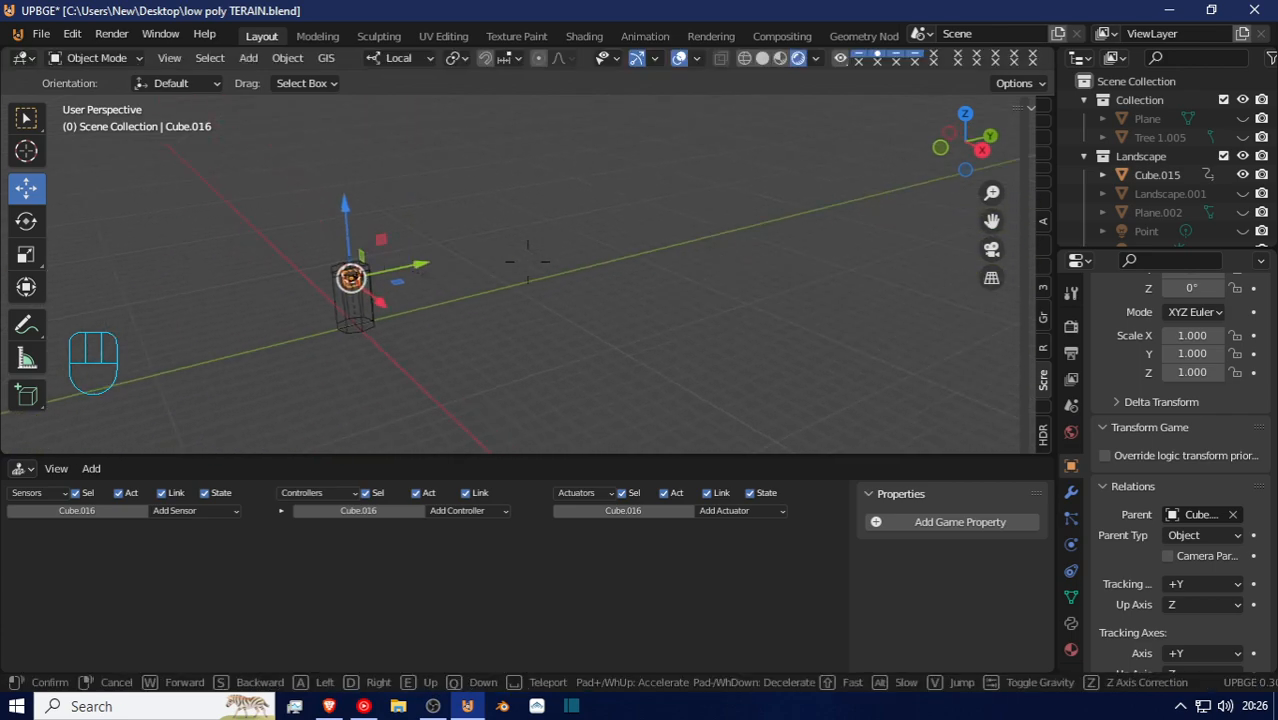
pyautogui.press('w')
pyautogui.press('d')
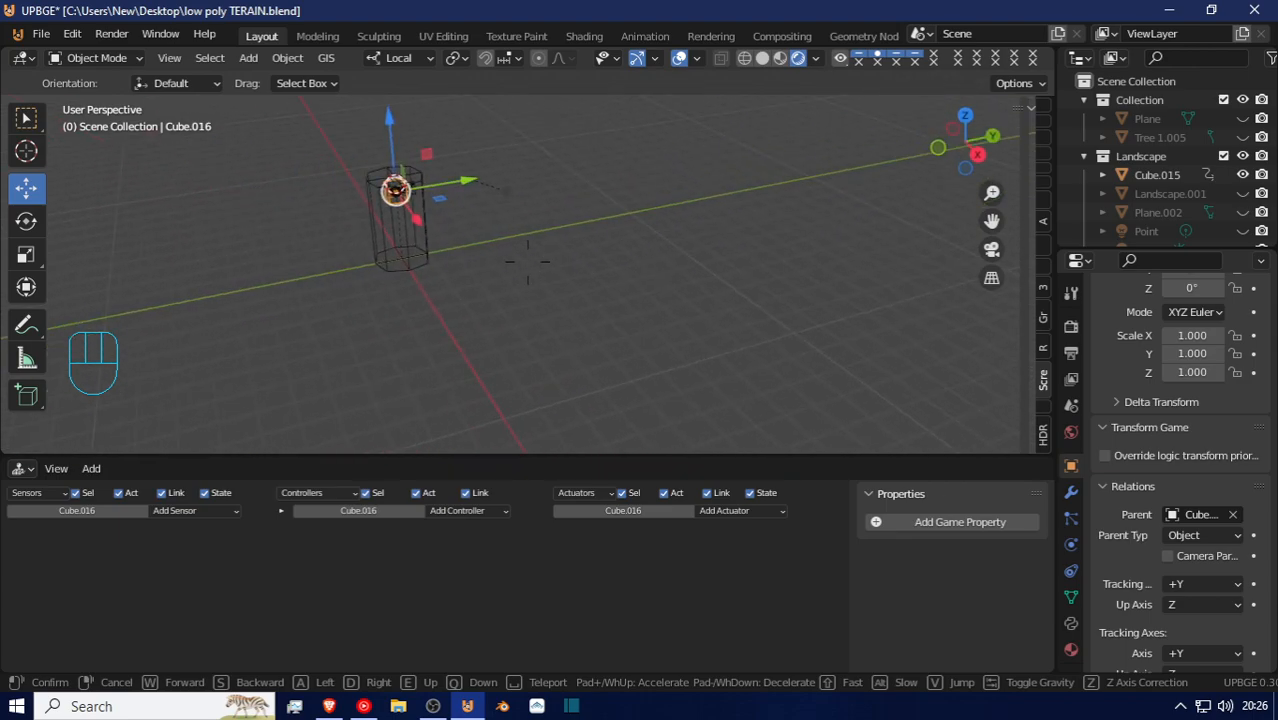
pyautogui.press('w')
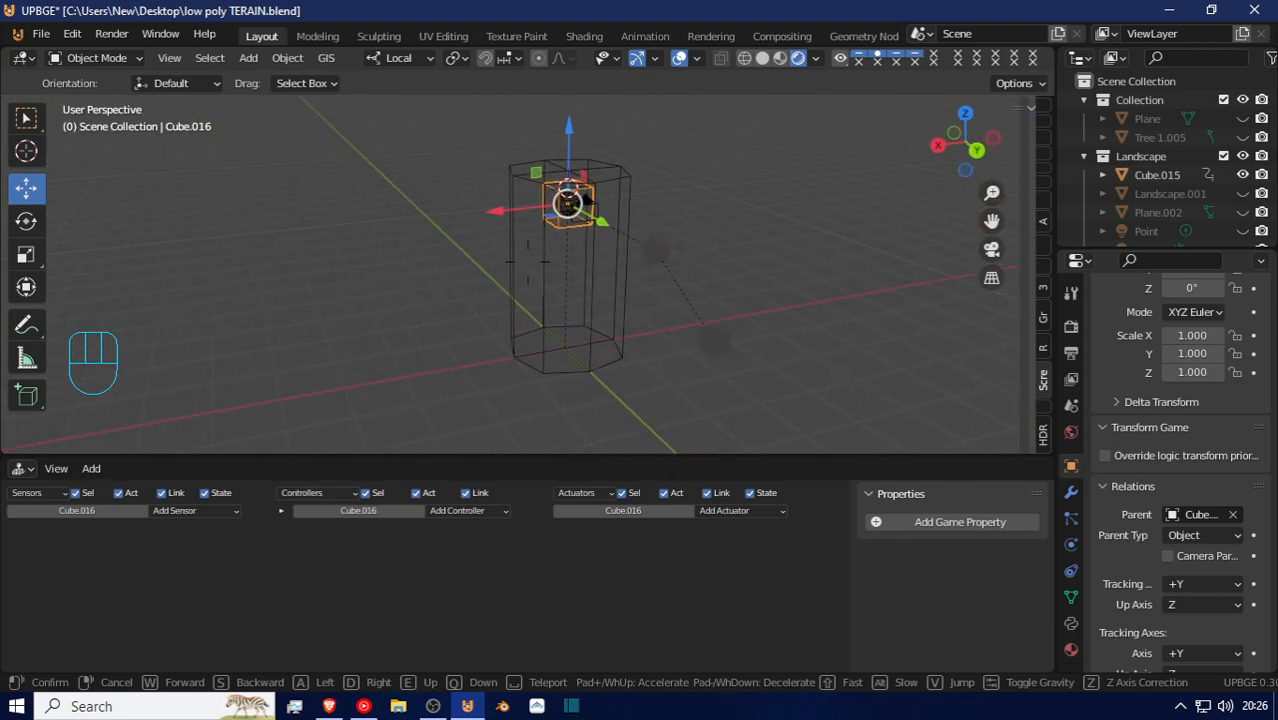
pyautogui.click(528, 266)
pyautogui.rightClick(554, 263)
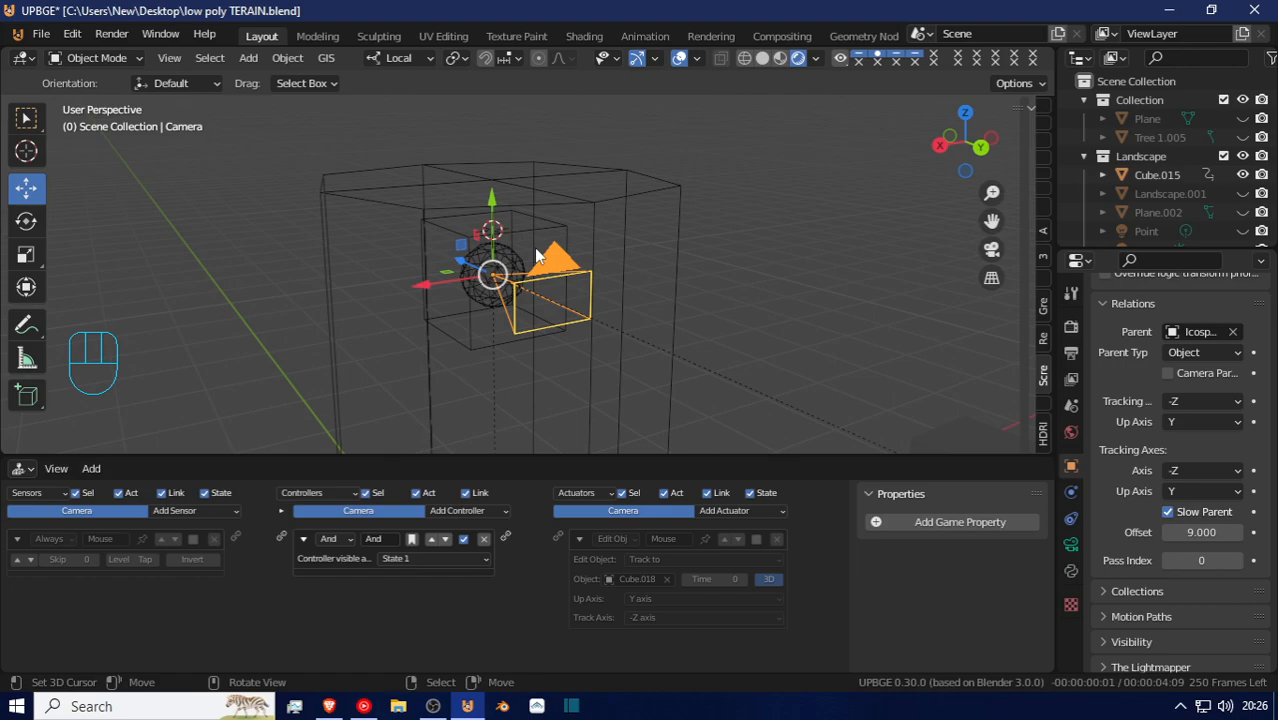
# Examine the whole rig, selecting the outer cylinder and the small cube Cube.017 in front of it to check their parenting
pyautogui.hotkey('shift', '`')
pyautogui.press('s')
pyautogui.press('a')
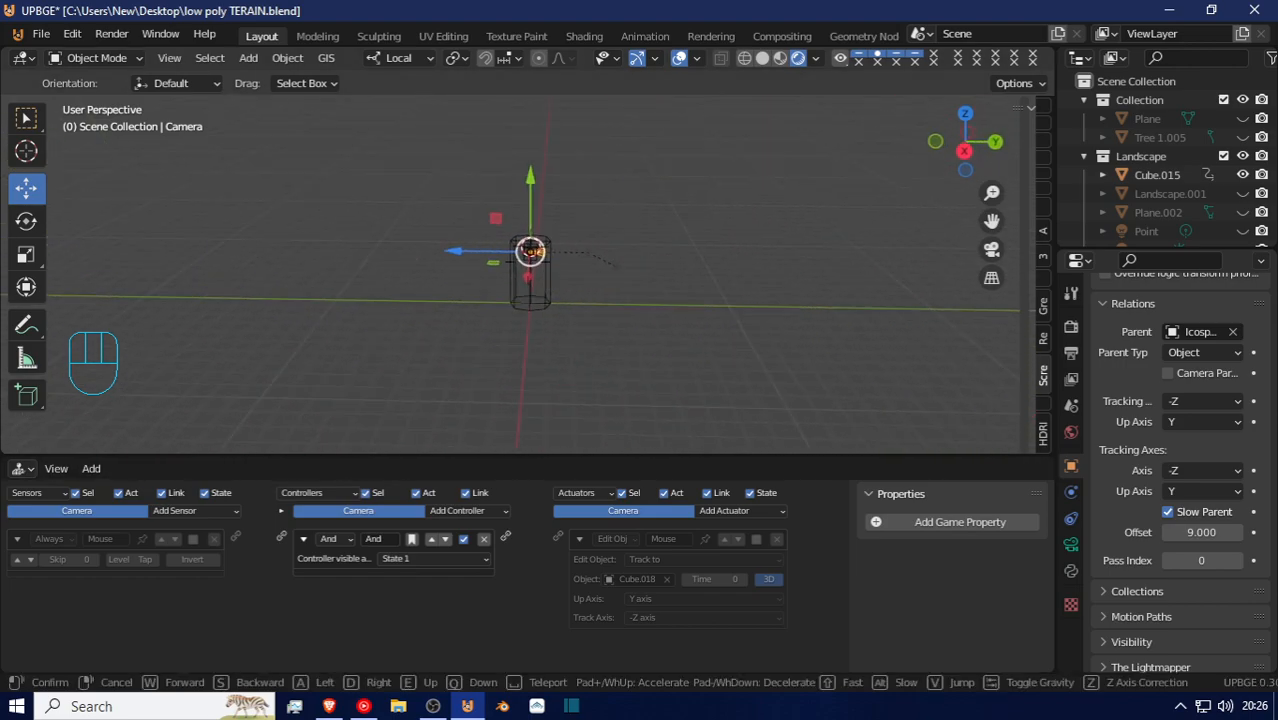
pyautogui.press('w')
pyautogui.click(527, 264)
pyautogui.click(407, 298)
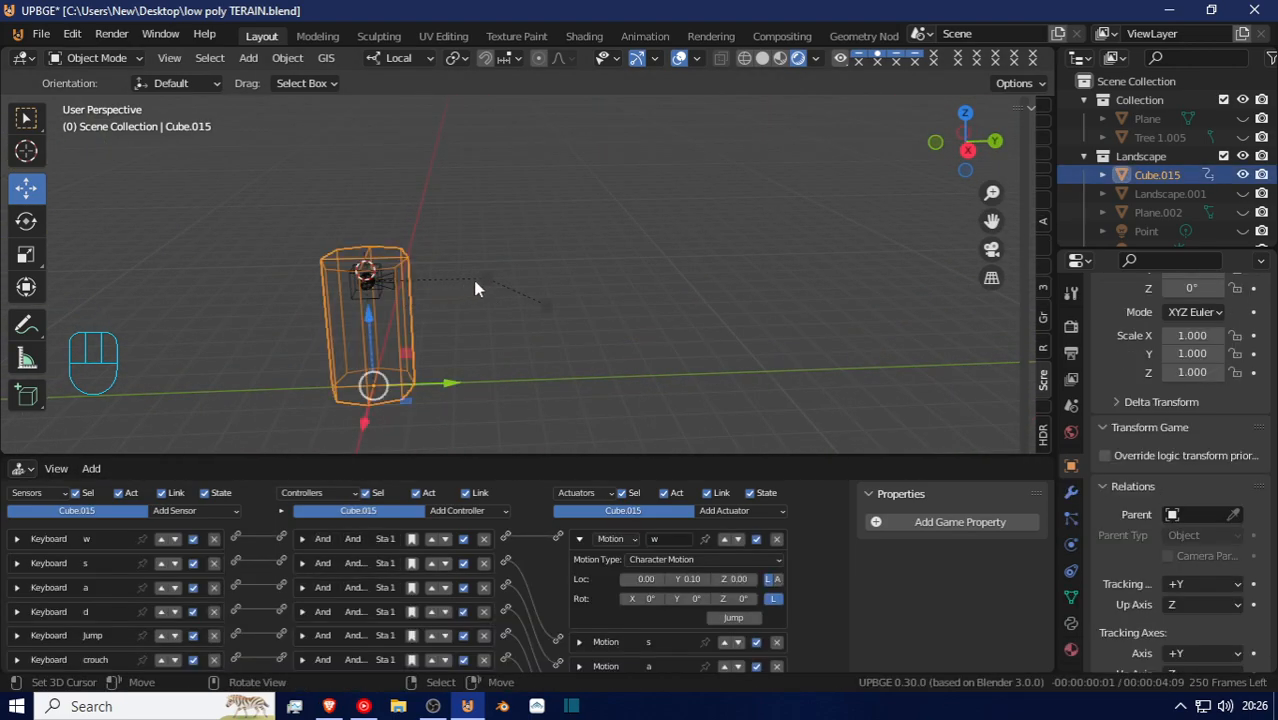
pyautogui.click(542, 304)
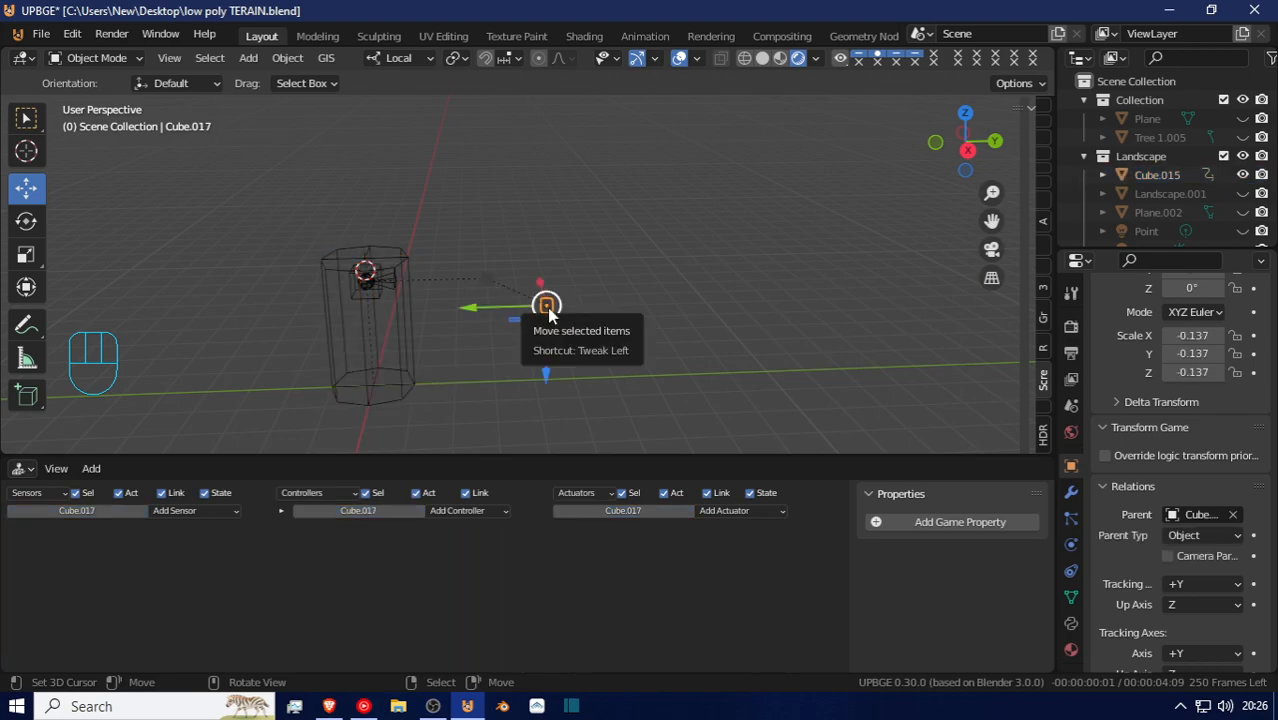
pyautogui.click(405, 358)
pyautogui.click(545, 307)
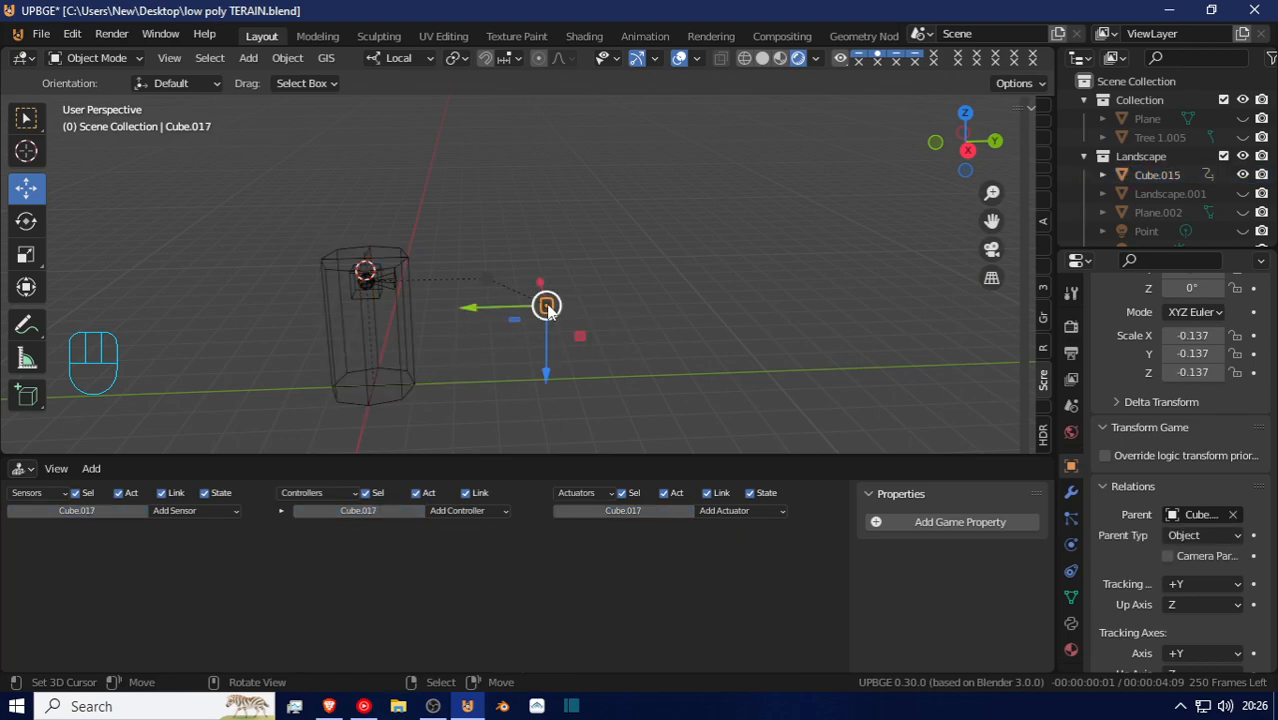
# Try moving the two small cubes in front of the rig, Cube.017 and Cube.018, together
pyautogui.keyDown('shift'); pyautogui.click(485, 280); pyautogui.keyUp('shift')
pyautogui.press('g')
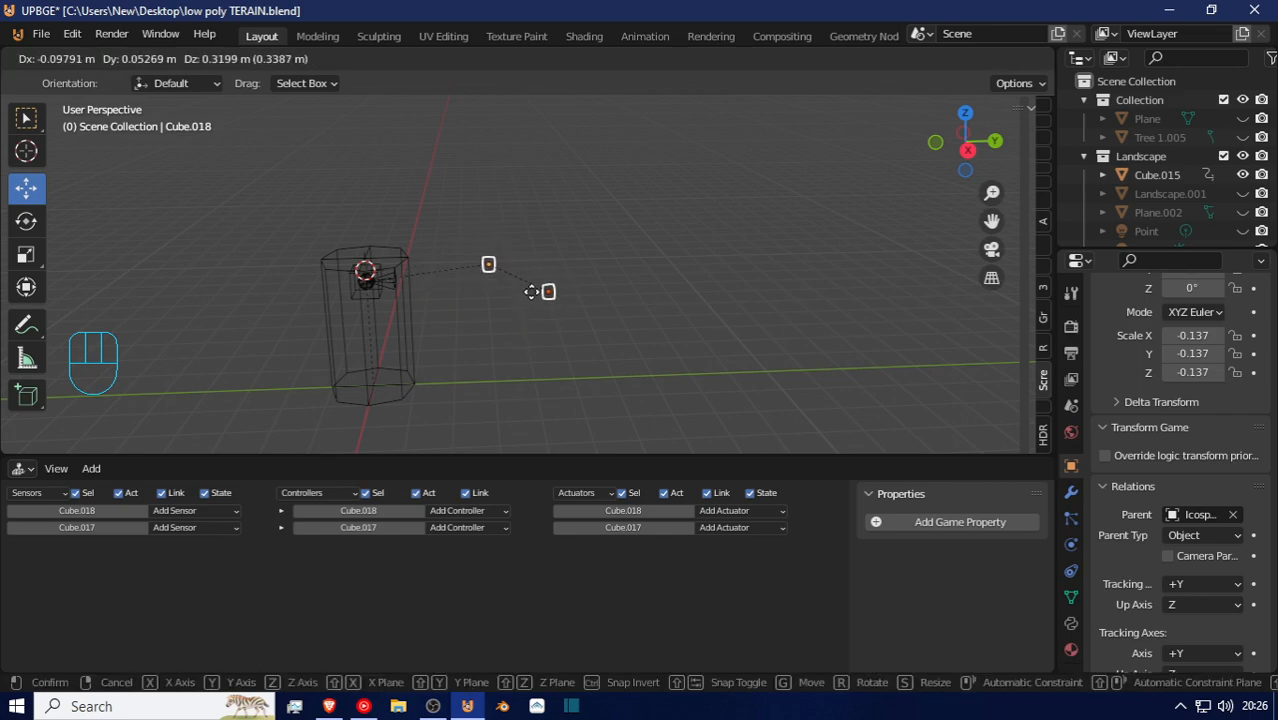
pyautogui.rightClick(526, 296)
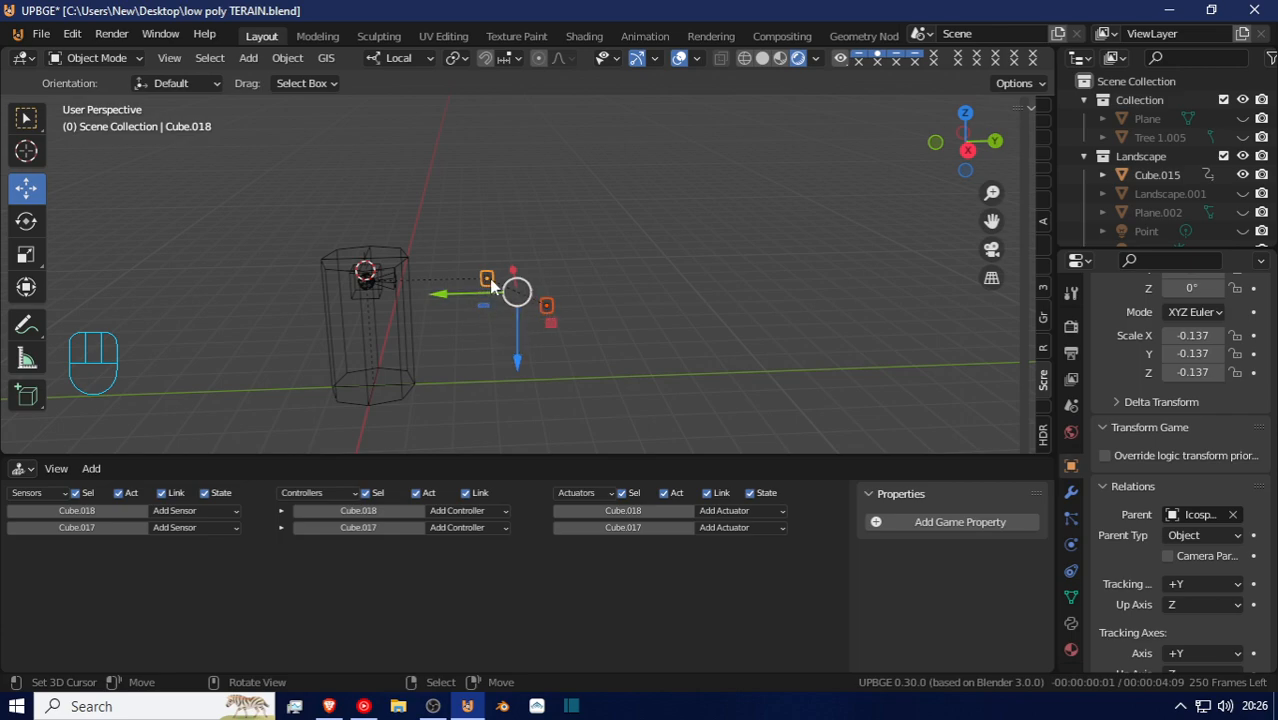
# Try moving the icosphere inside the inner cube to see how the camera and front cube parented to it follow
pyautogui.hotkey('shift', '`')
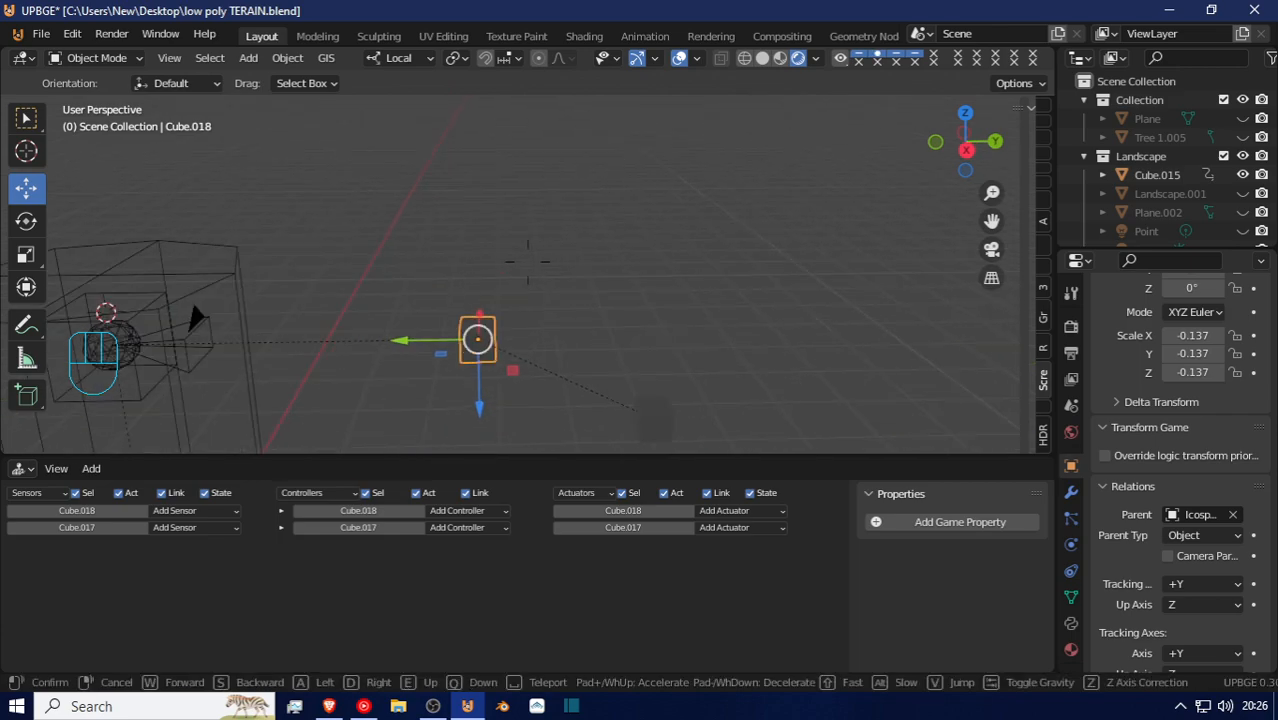
pyautogui.press('w')
pyautogui.press('Escape')
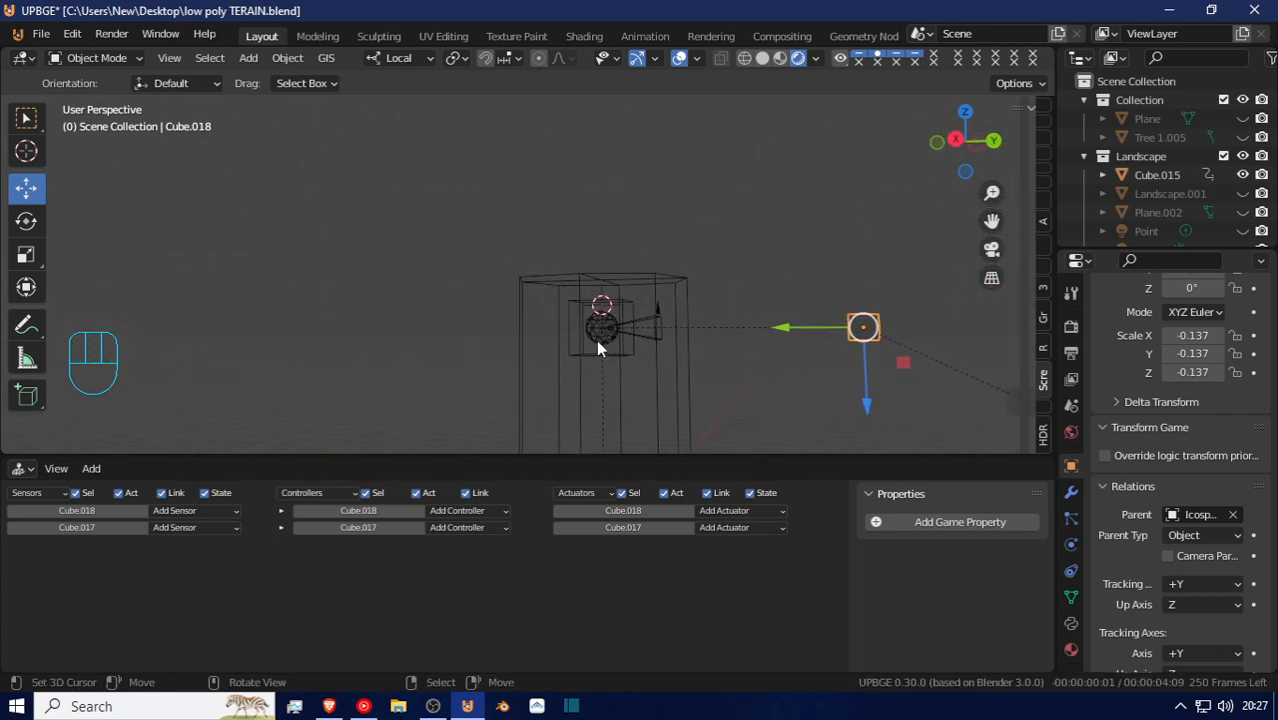
pyautogui.click(597, 336)
pyautogui.press('g')
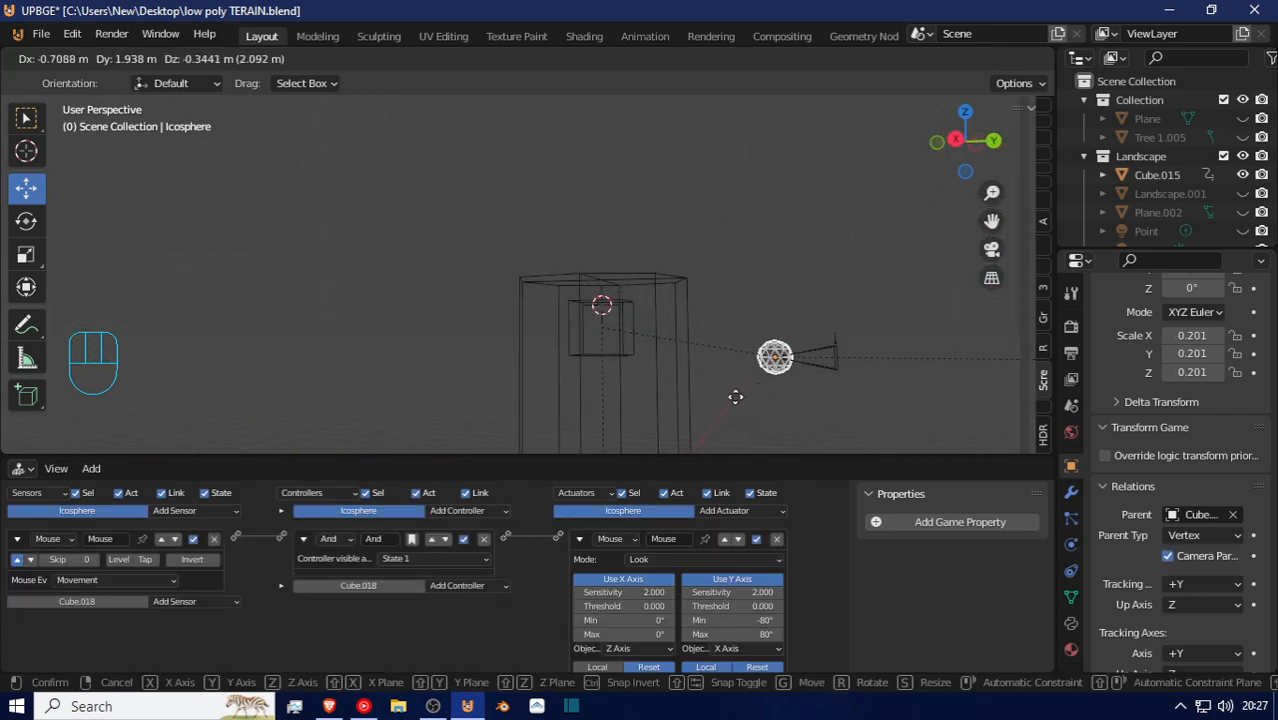
pyautogui.press('Escape')
# Try moving the camera parented to the icosphere to check that it sits inside the rig independently
pyautogui.click(656, 341)
pyautogui.click(650, 343)
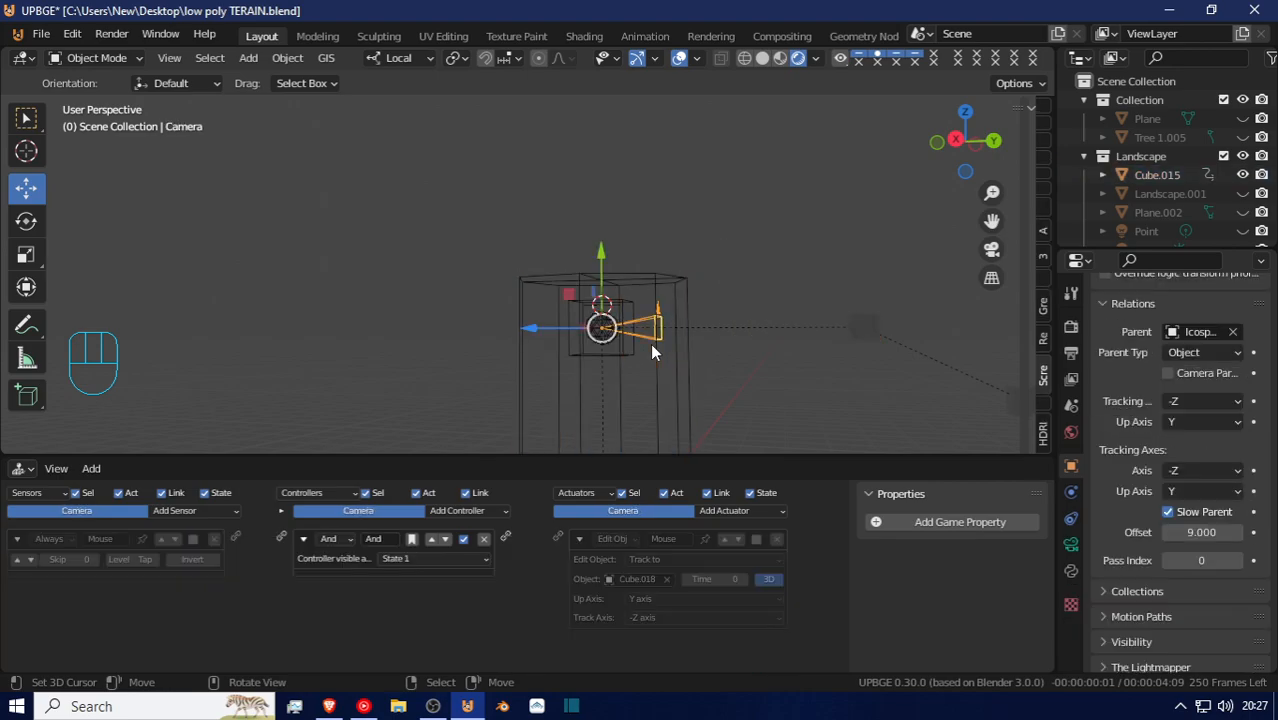
pyautogui.press('g')
pyautogui.press('Escape')
# Select the icosphere together with the inner cube, Cube.016, and try scaling them along Z and moving them
pyautogui.click(614, 340)
pyautogui.keyDown('shift'); pyautogui.click(629, 348); pyautogui.keyUp('shift')
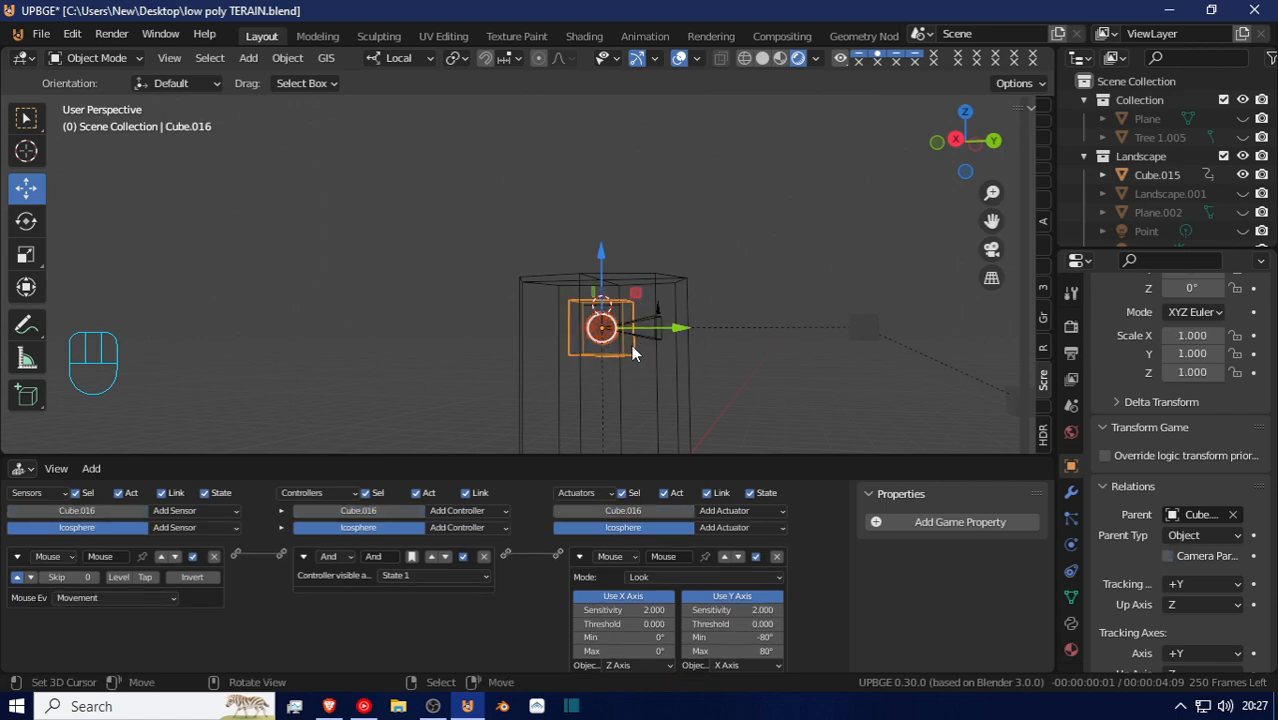
pyautogui.press('s')
pyautogui.press('z')
pyautogui.press('z')
pyautogui.rightClick(606, 405)
pyautogui.press('g')
pyautogui.rightClick(623, 350)
# Select the outer cylinder, Cube.015, and try moving it to see how the whole rig follows
pyautogui.hotkey('shift', '`')
pyautogui.press('s')
pyautogui.press('w')
pyautogui.click(517, 275)
pyautogui.rightClick(518, 270)
pyautogui.press('g')
pyautogui.rightClick(578, 219)
# Collapse the expanded w, Motion and Edit Object actuators in Cube.015's logic bricks
pyautogui.scroll(-5, 547, 611)
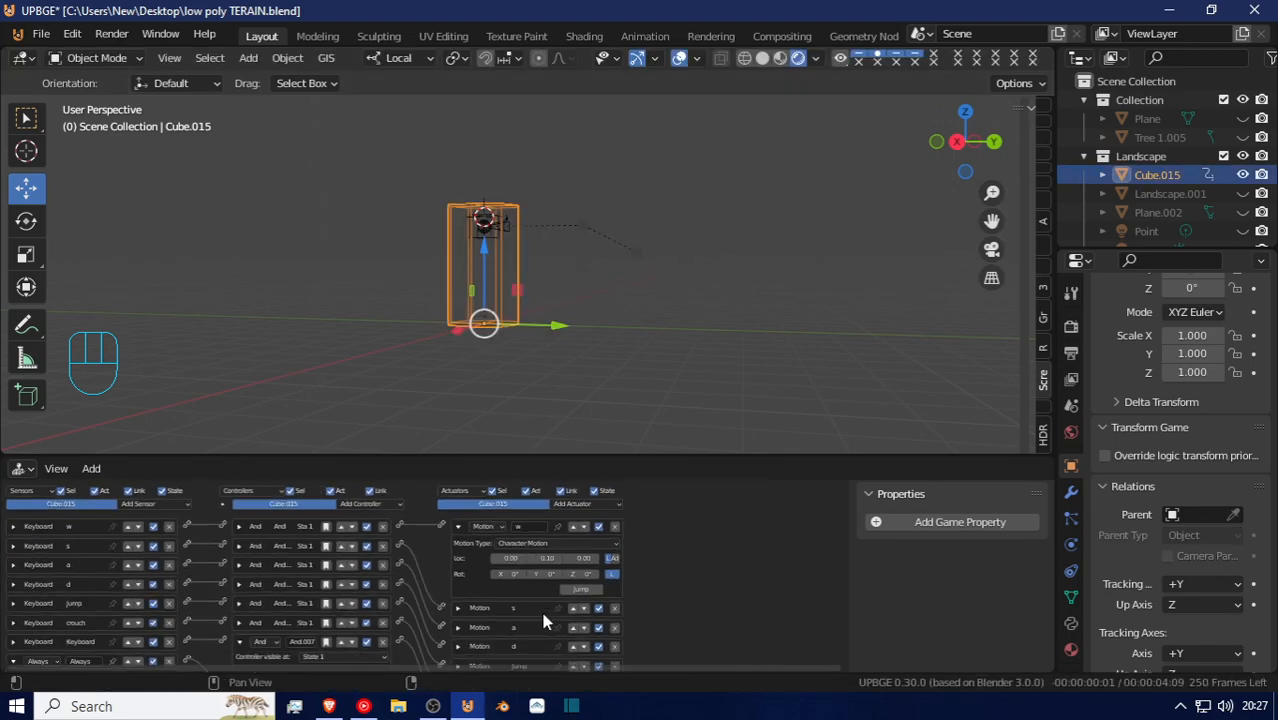
pyautogui.click(393, 521)
pyautogui.scroll(-3, 402, 555)
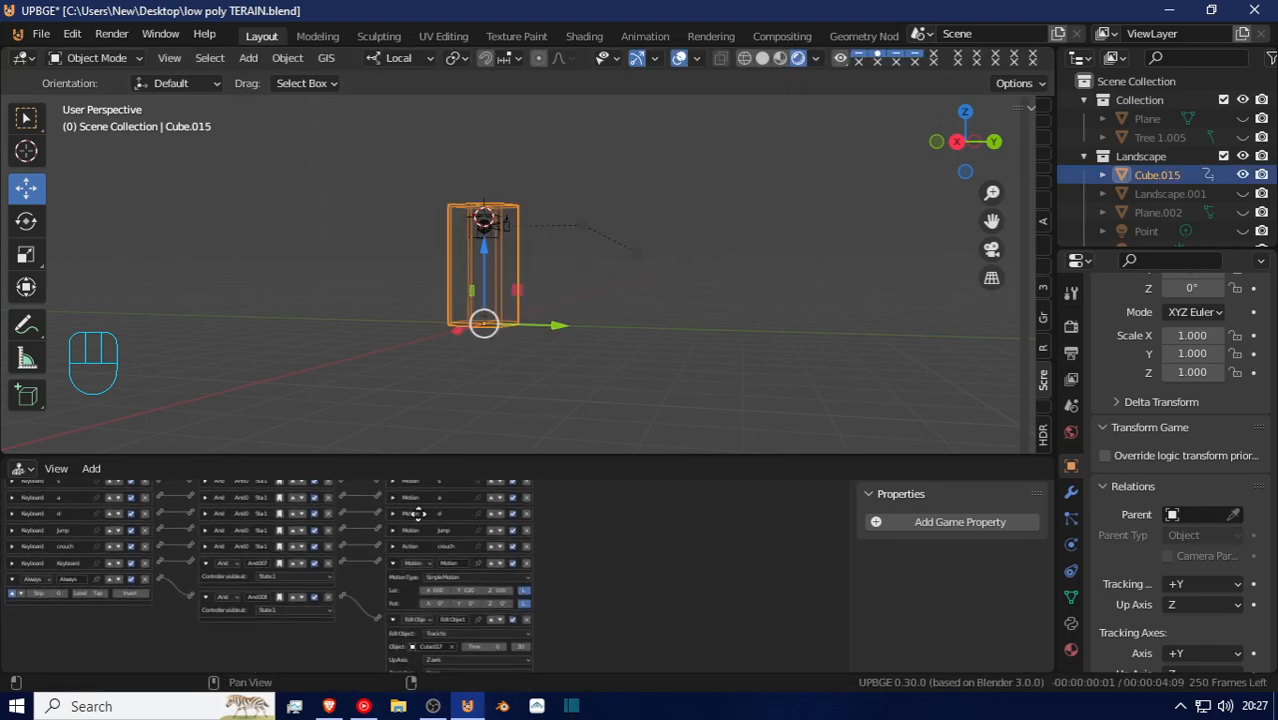
pyautogui.click(393, 546)
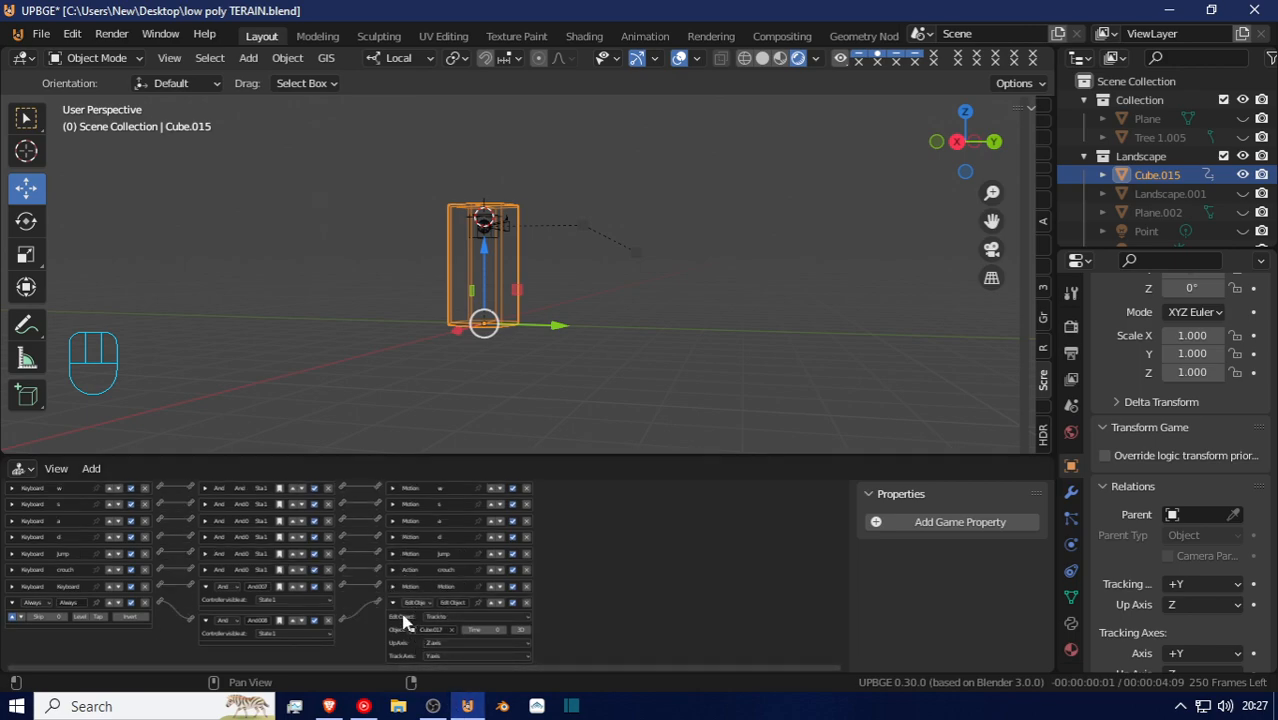
pyautogui.click(394, 603)
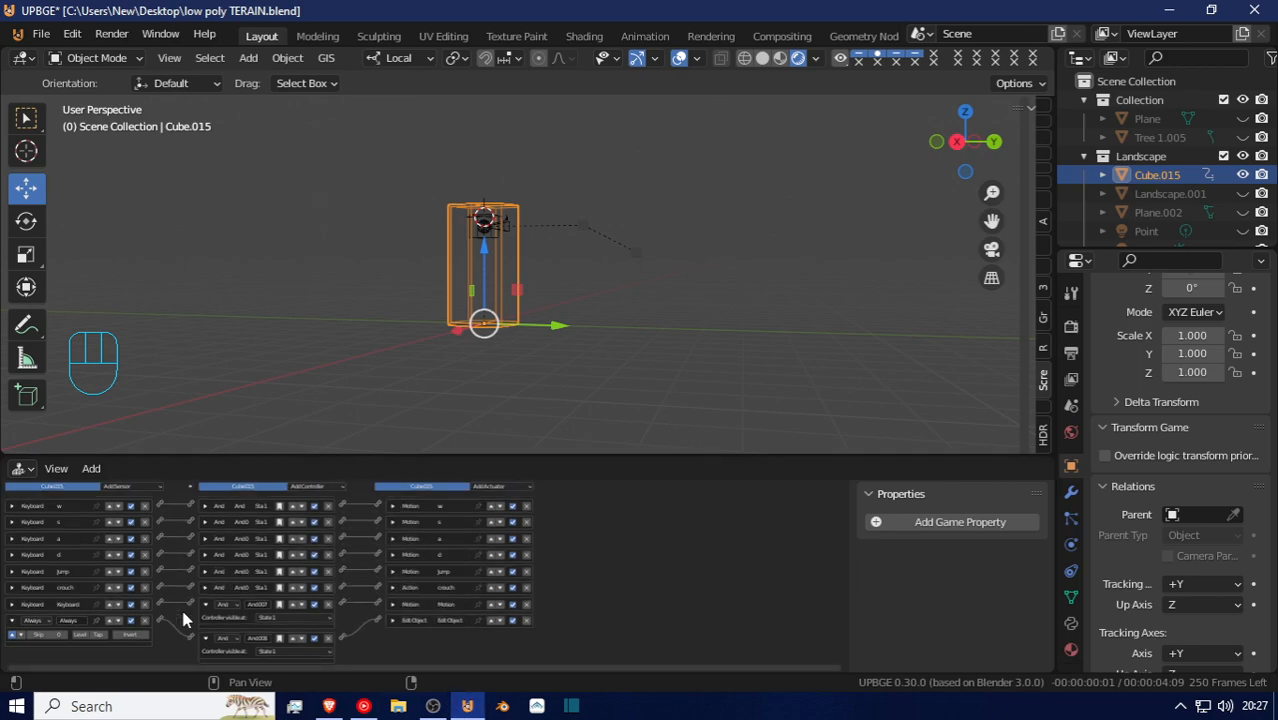
# Collapse Cube.015's last And controller and expand its Always sensor and Edit Object actuator to review the Track to settings
pyautogui.click(12, 621)
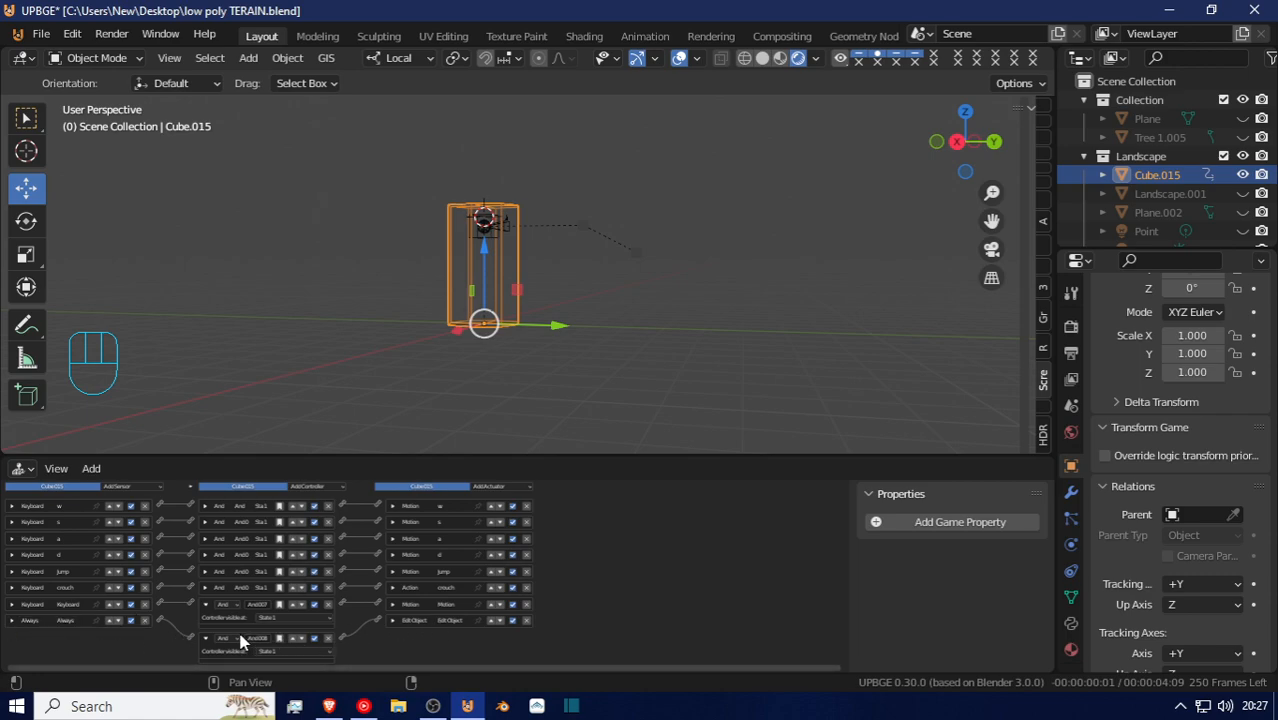
pyautogui.click(206, 638)
pyautogui.click(12, 636)
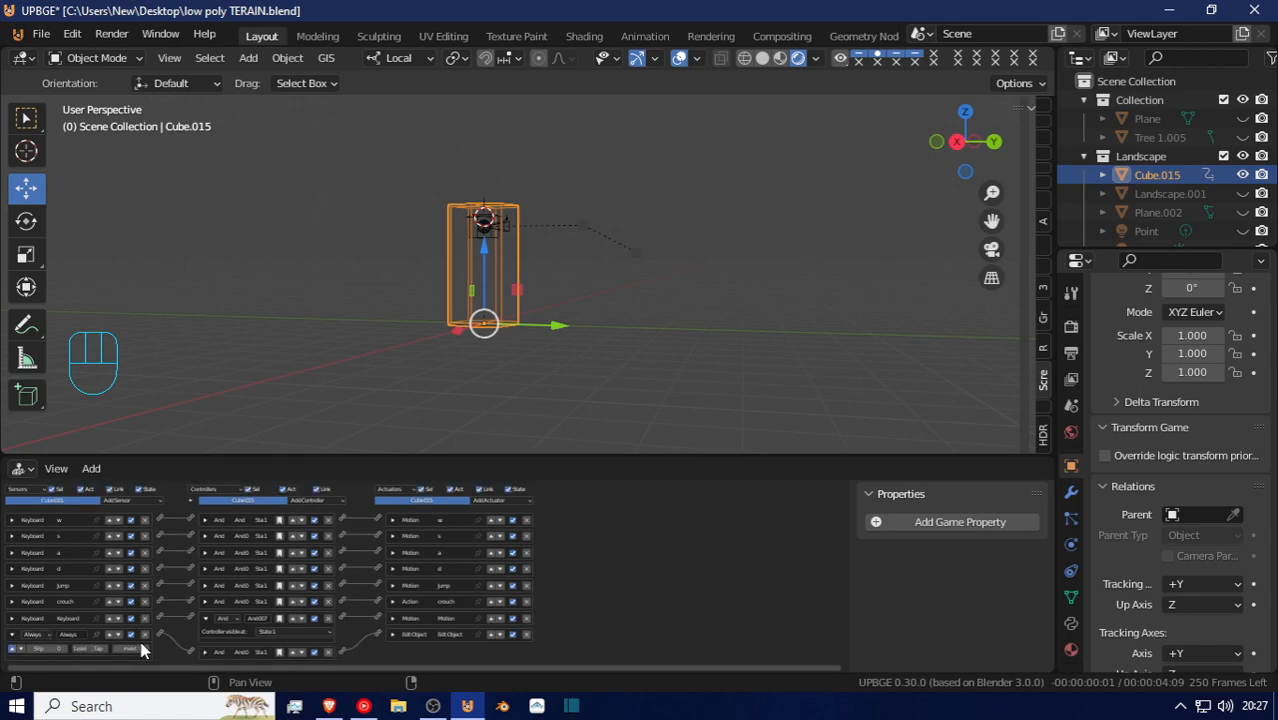
pyautogui.click(393, 635)
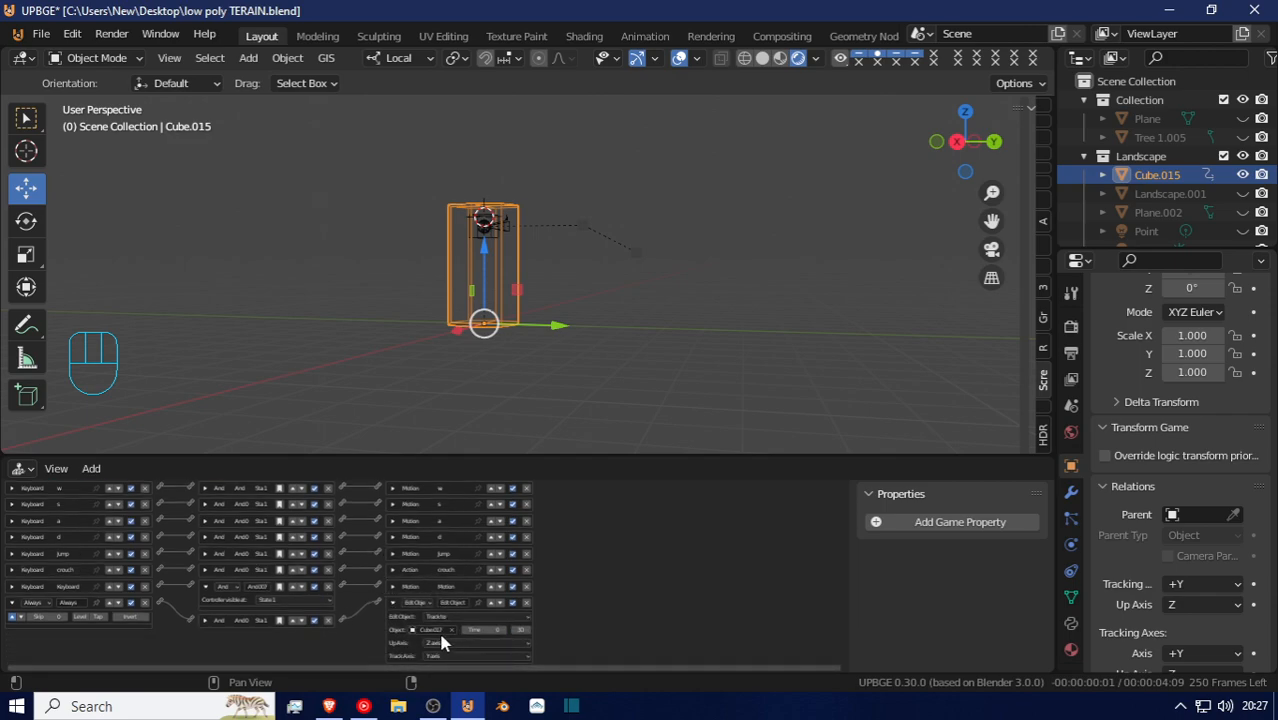
# Select Cube.017, Cube.018 and the camera in turn to review their parenting and the camera's Track to logic
pyautogui.click(636, 256)
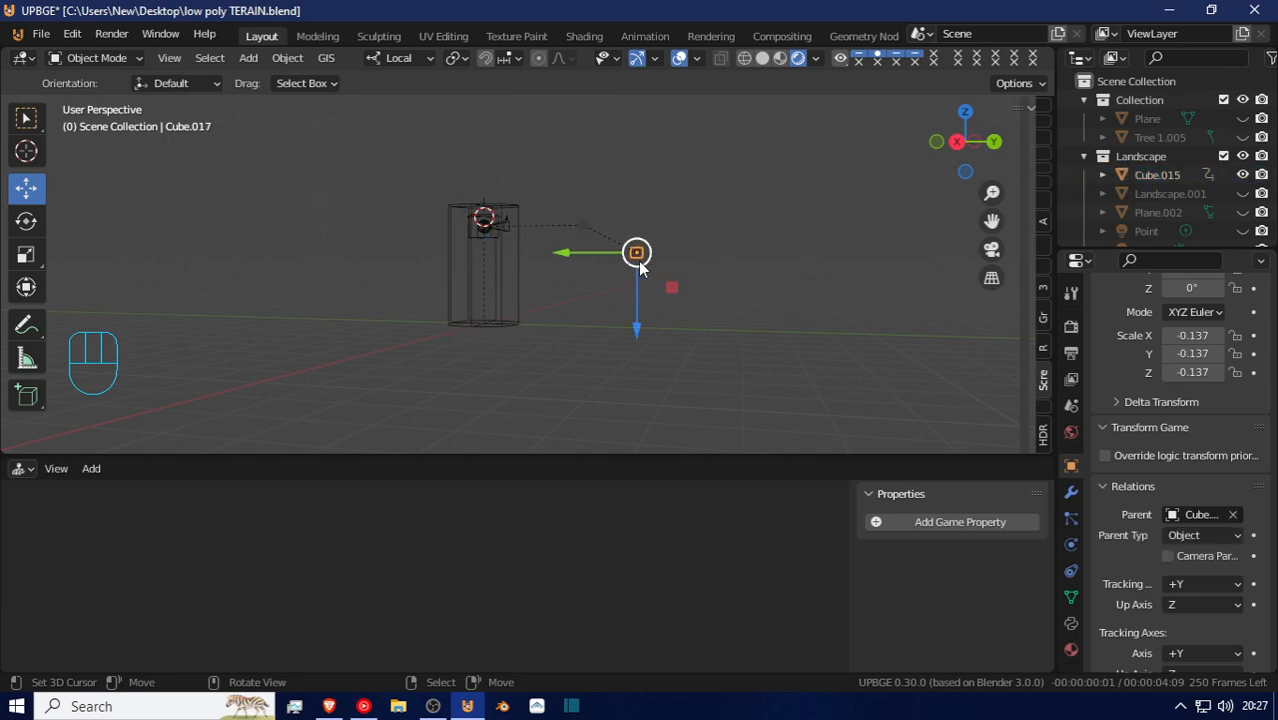
pyautogui.click(509, 228)
pyautogui.click(585, 229)
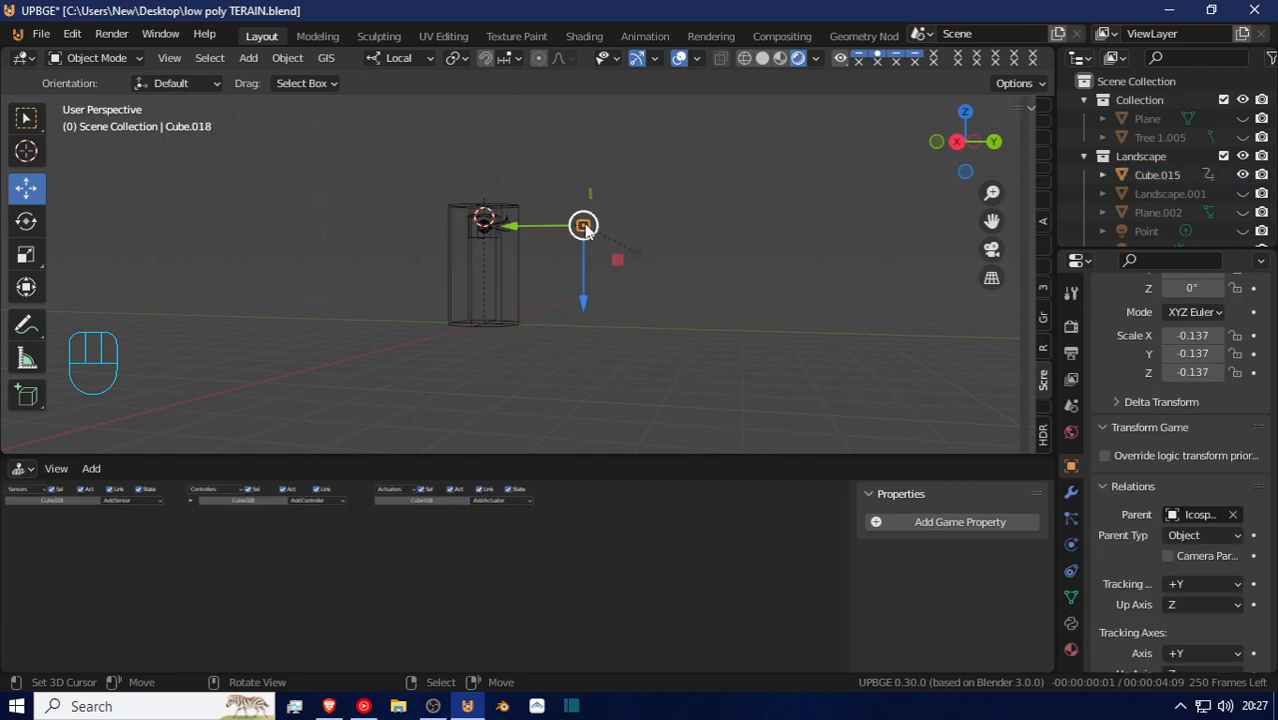
pyautogui.click(505, 234)
pyautogui.click(506, 234)
pyautogui.scroll(5, 402, 566)
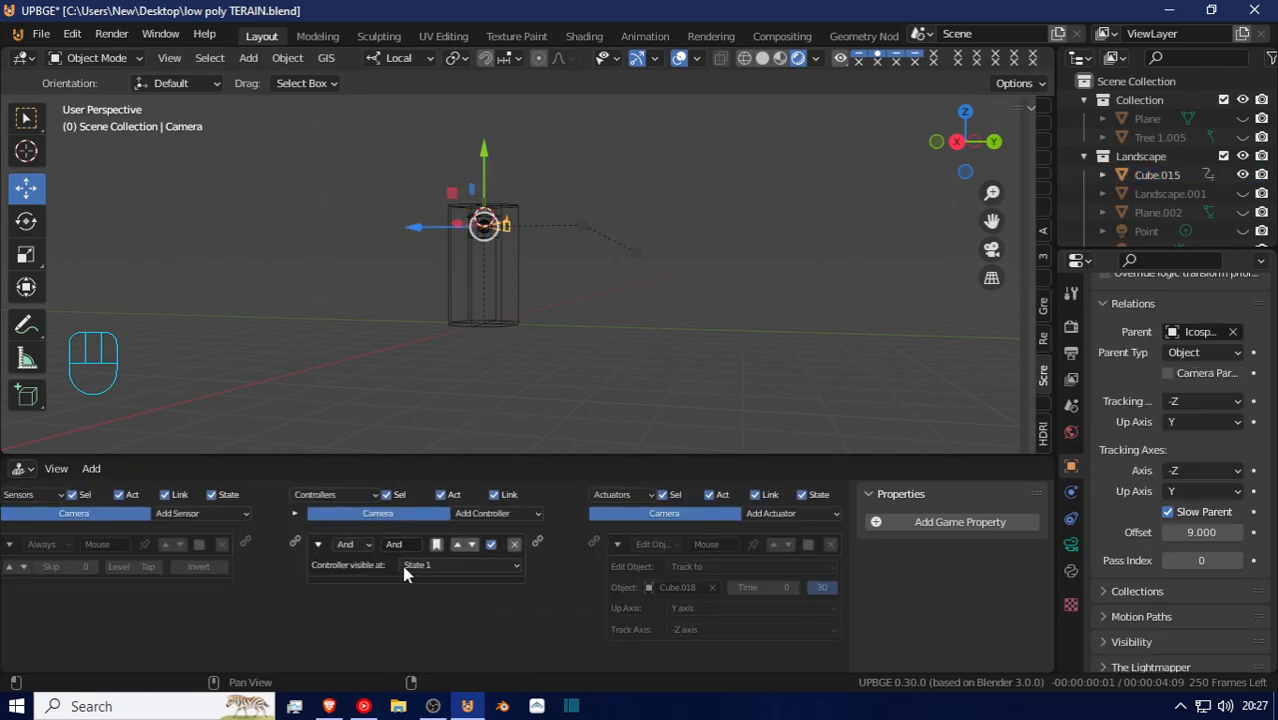
pyautogui.scroll(-3, 404, 572)
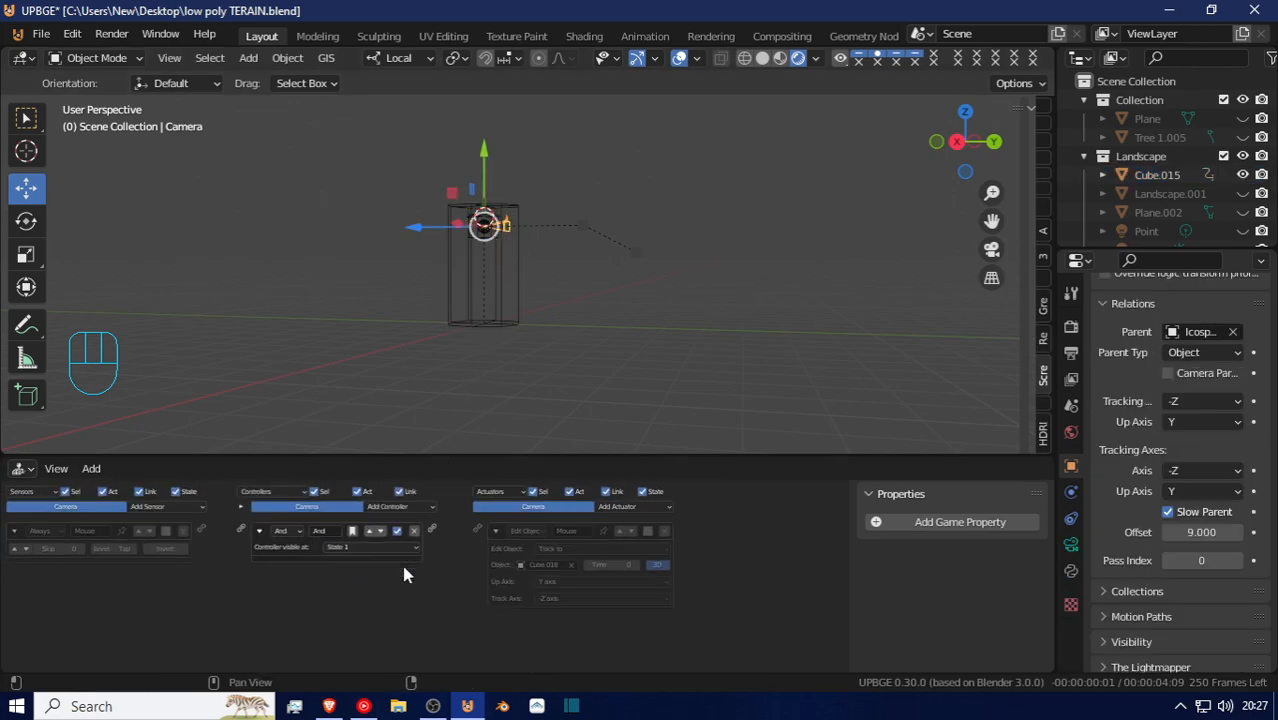
# Try rotating the icosphere inside the rig to see how the camera and the front cube follow
pyautogui.click(485, 232)
pyautogui.press('r')
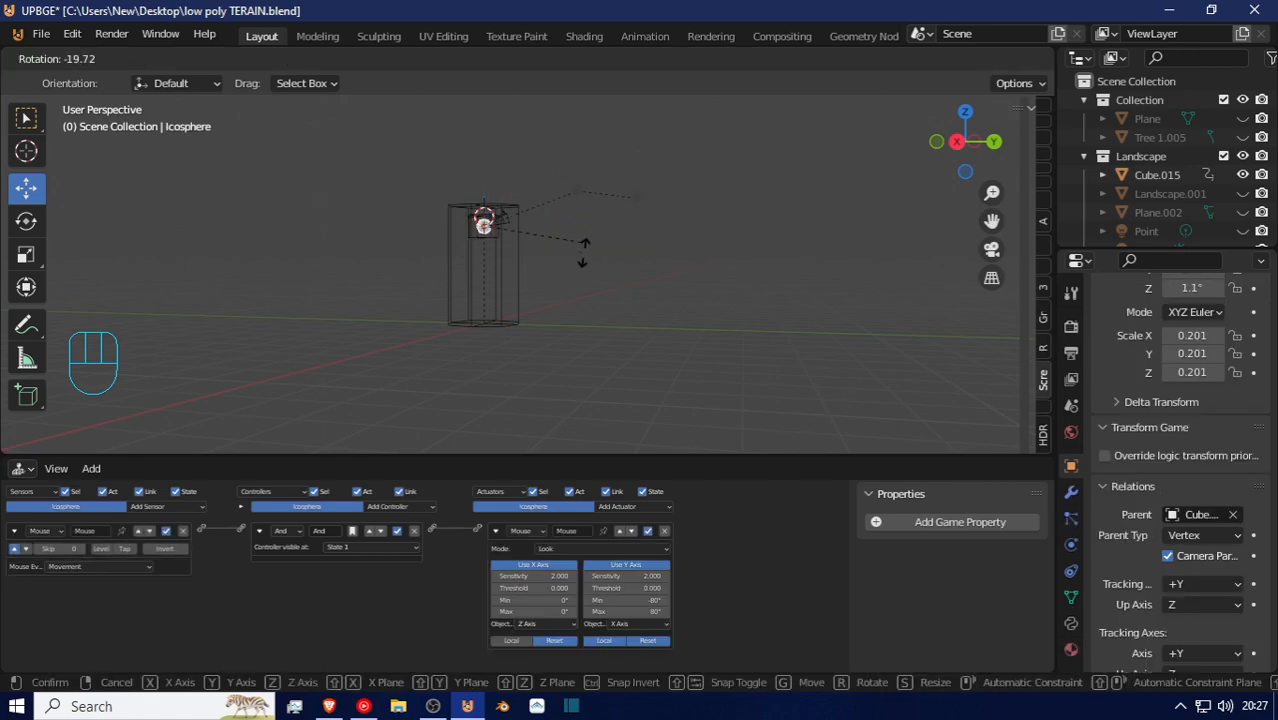
pyautogui.press('Escape')
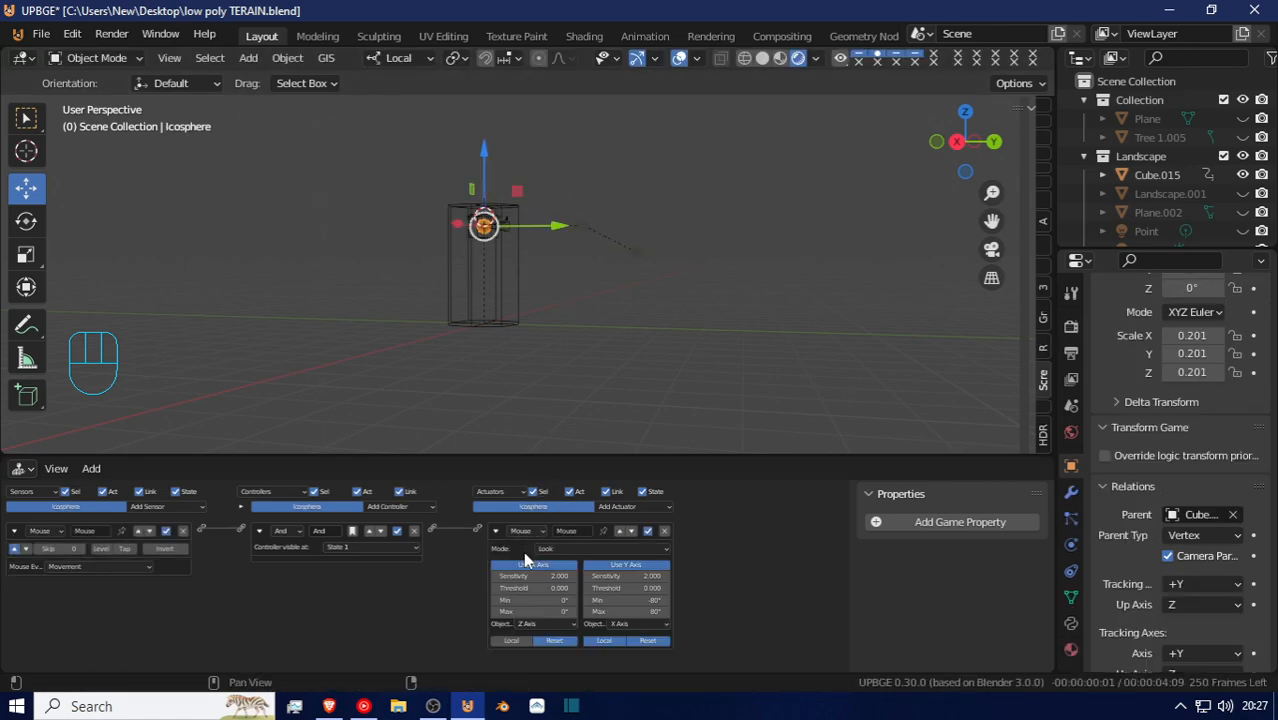
# Select the camera and the icosphere in turn to compare the slow parent relation with the mouse look logic
pyautogui.click(516, 234)
pyautogui.click(512, 229)
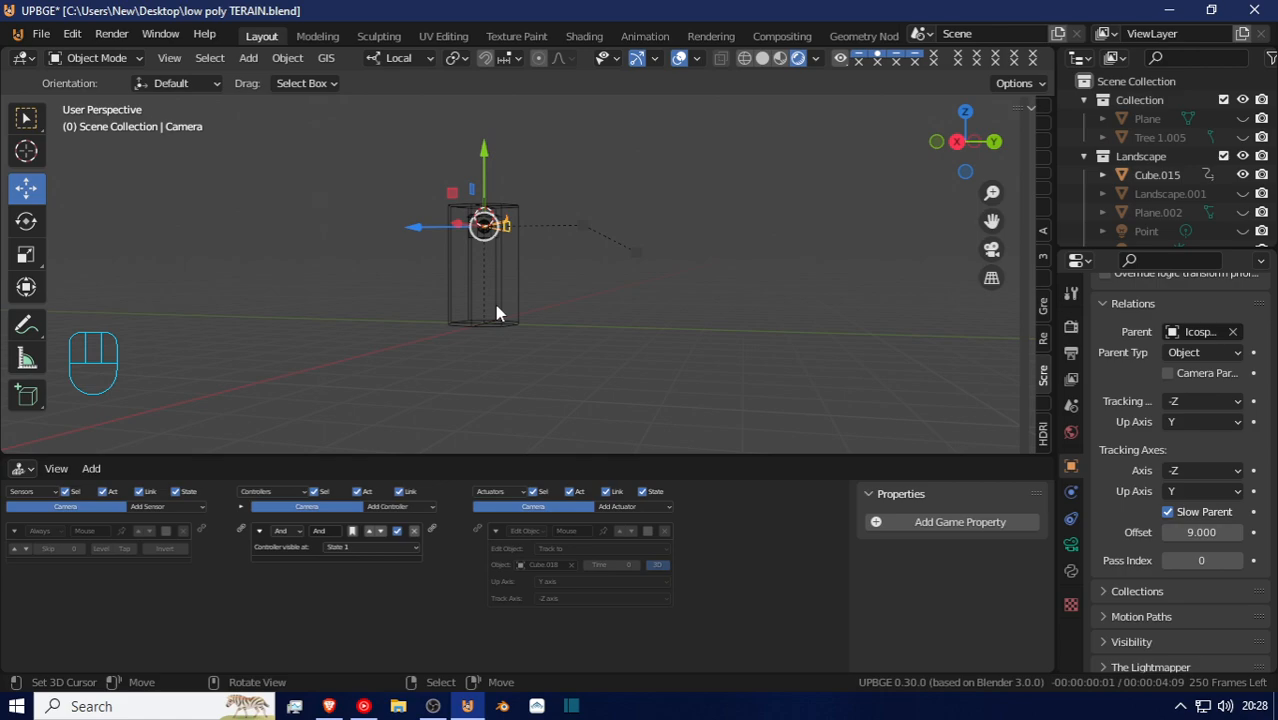
pyautogui.click(485, 224)
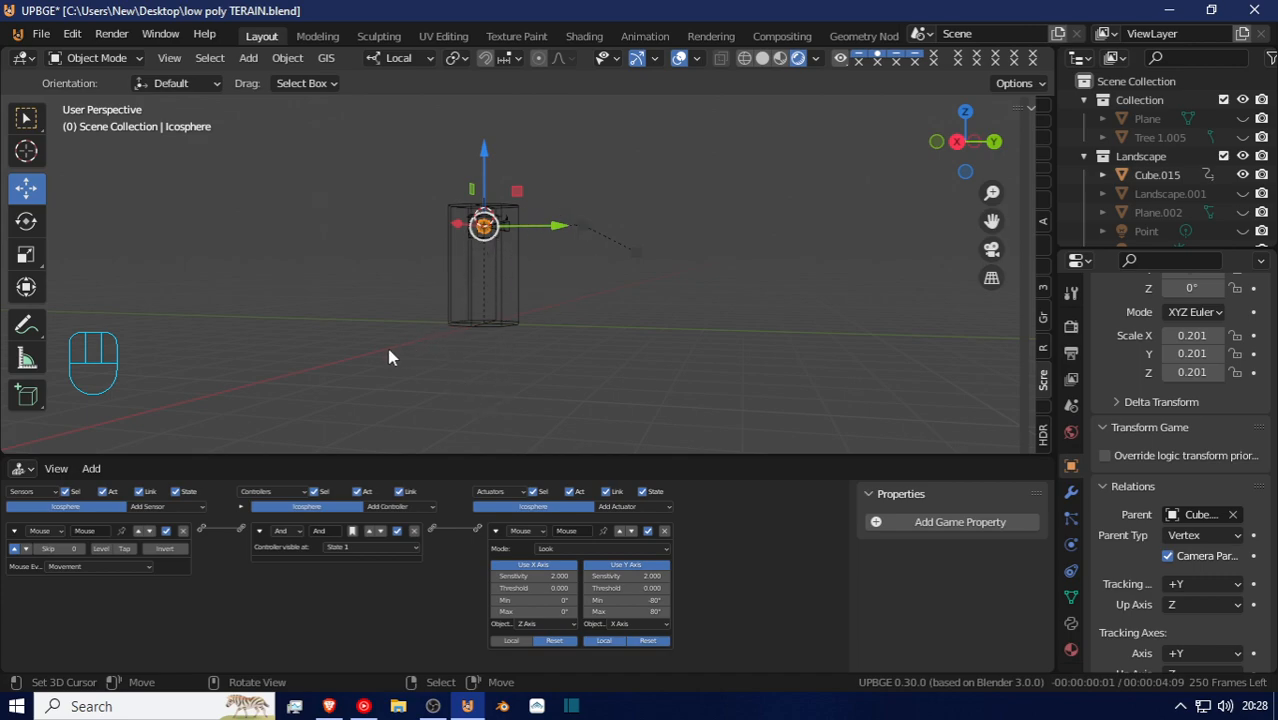
# Enlarge the 3D viewport over the logic editor and frame the whole rig from an angled view above the grid
pyautogui.moveTo(381, 455); pyautogui.dragTo(392, 548)
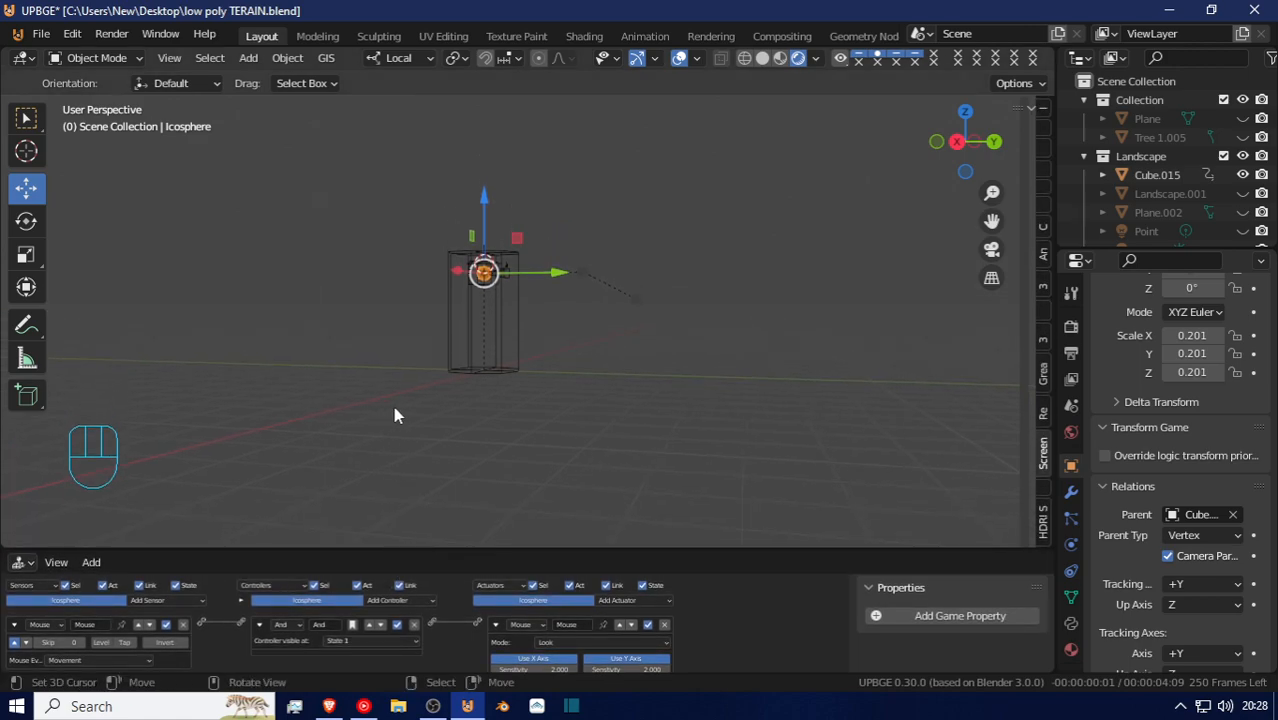
pyautogui.hotkey('shift', '`')
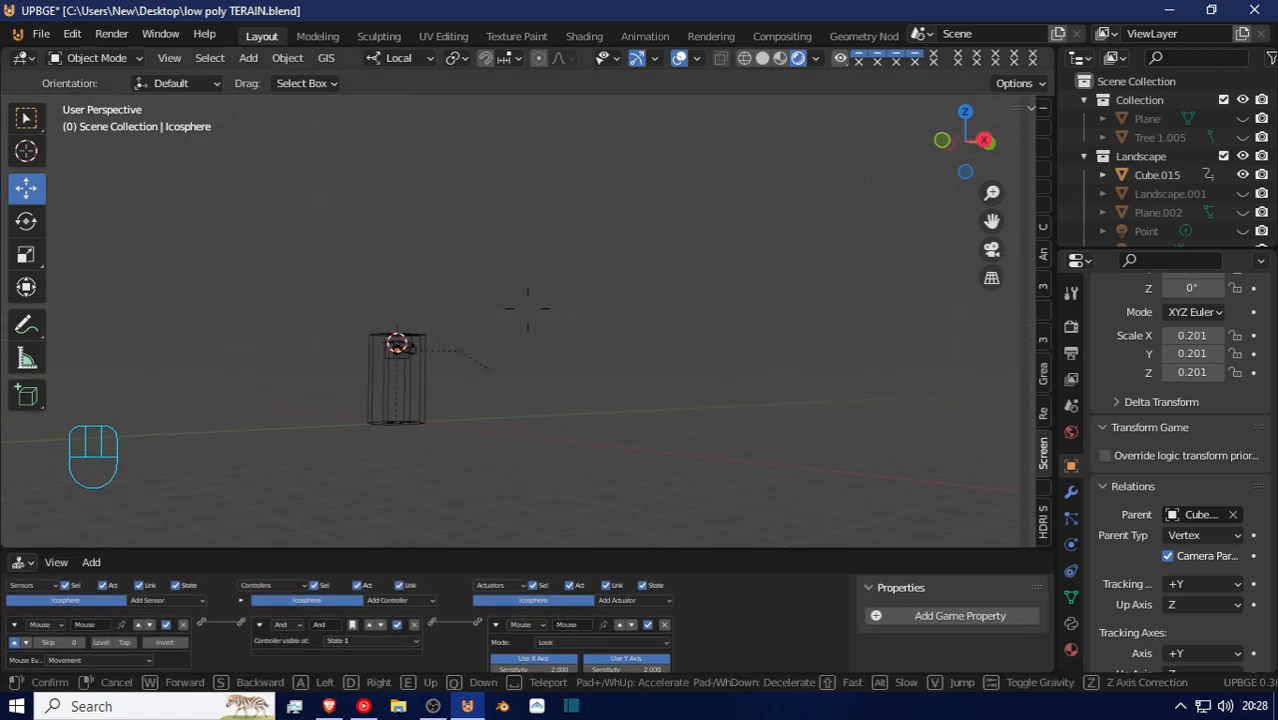
pyautogui.press('w')
pyautogui.press('s')
pyautogui.press('d')
pyautogui.press('w')
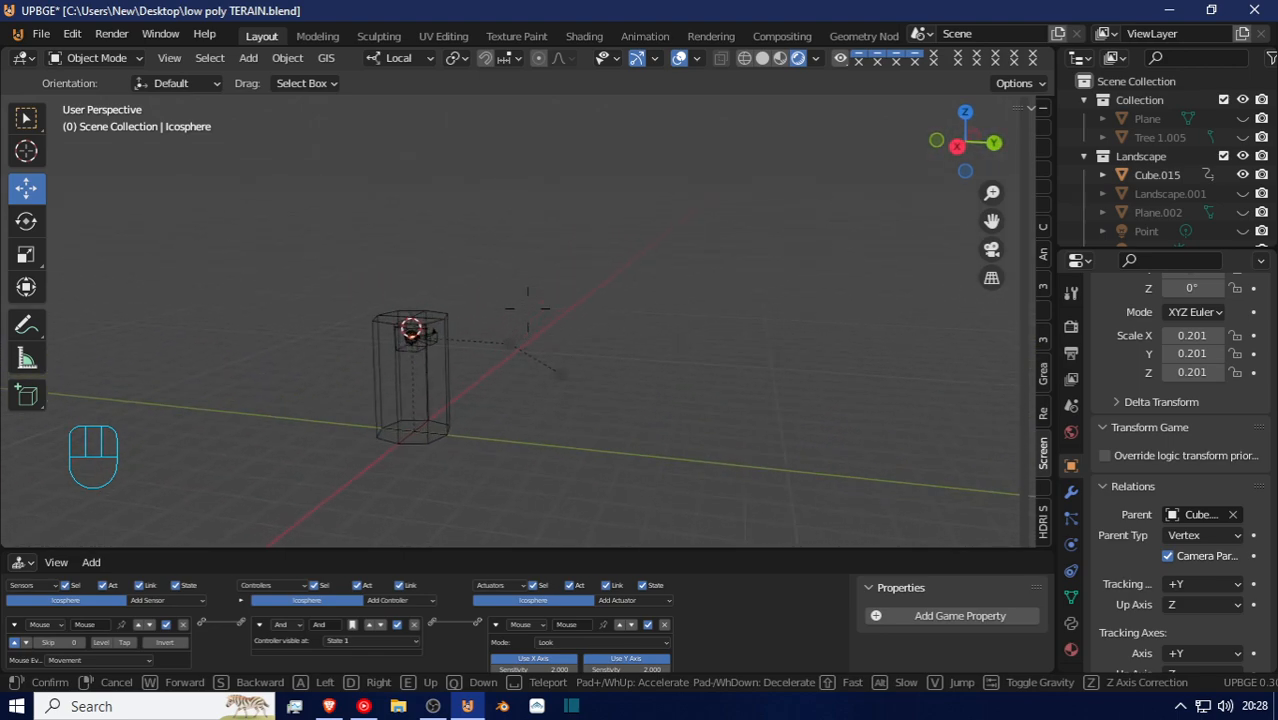
pyautogui.click(530, 317)
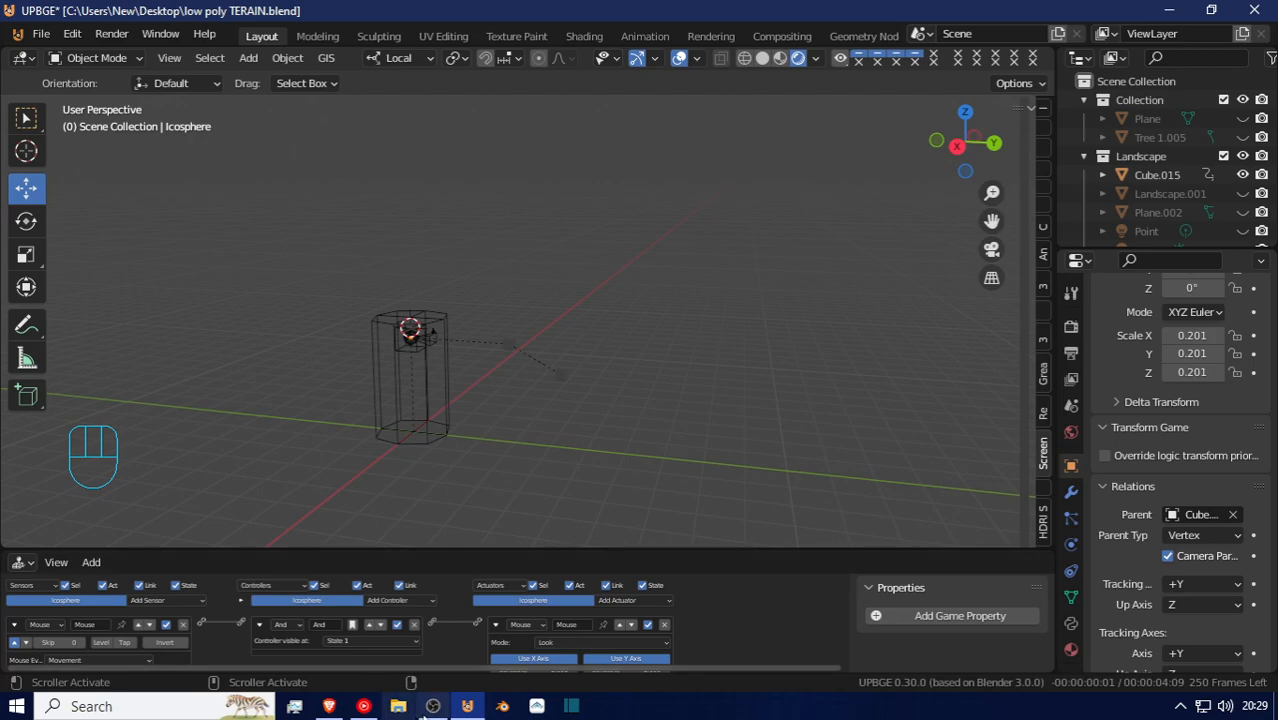
# Switch to the OBS window to reach the recording controls
pyautogui.moveTo(467, 706)
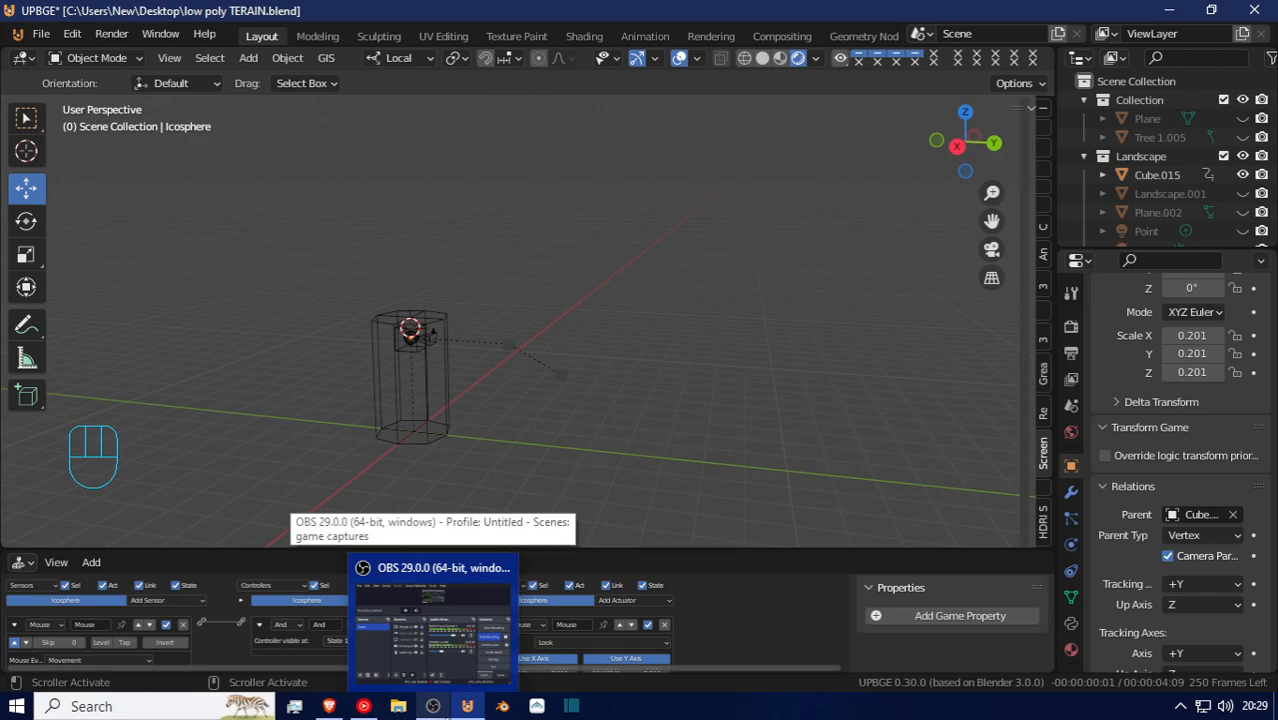
pyautogui.click(433, 706)
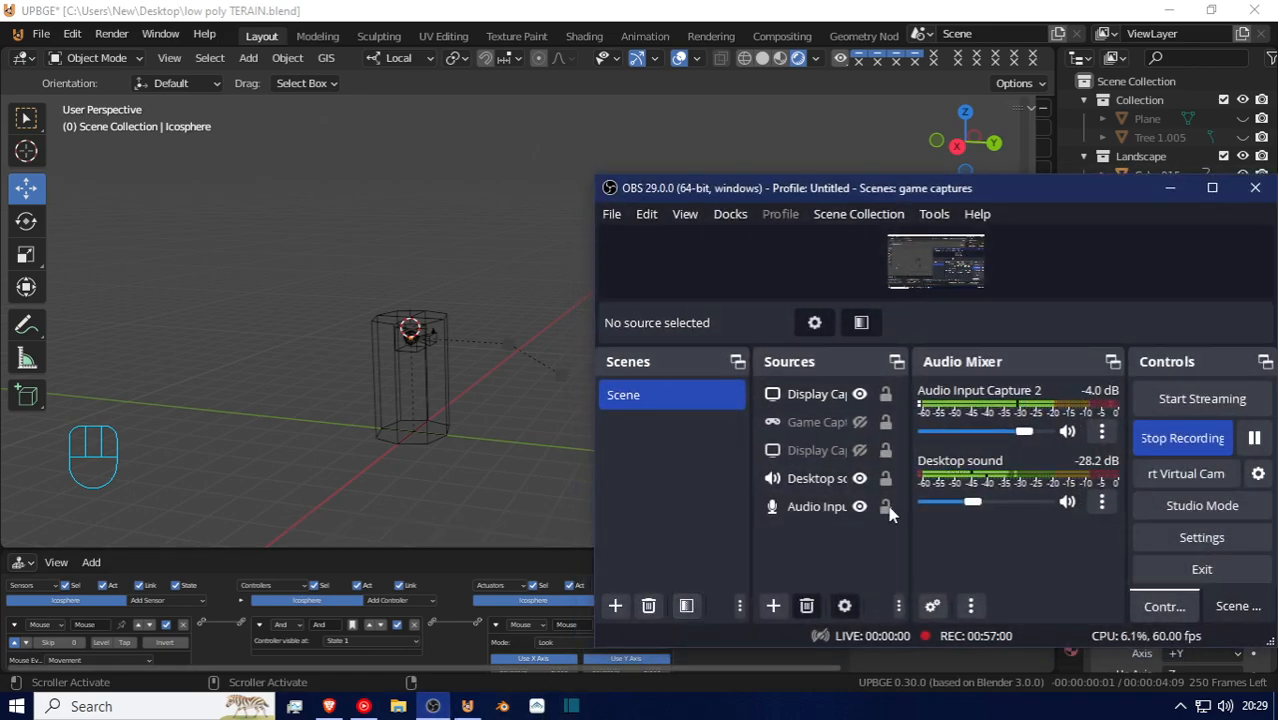